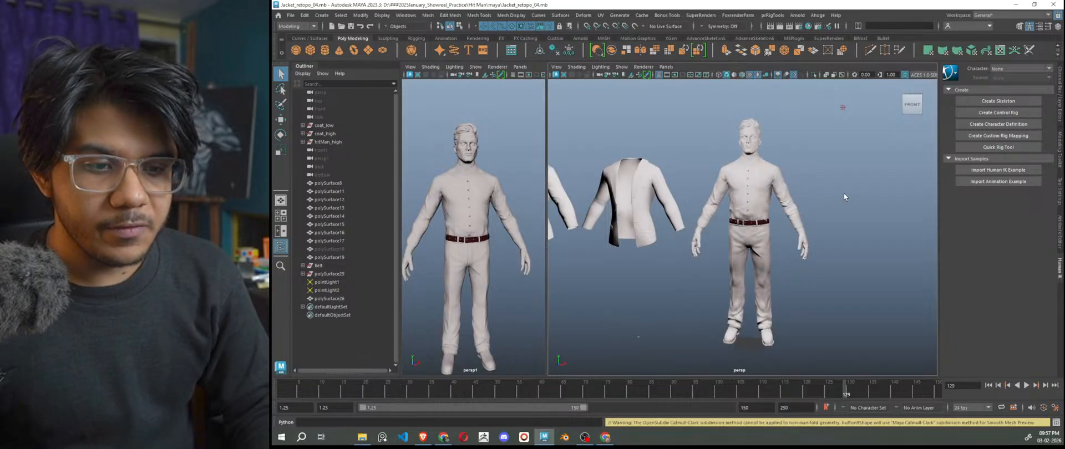
Save the scene over Jacket_retopo_04.mb in the folder D:\###2025January_Showreel_Practice\Hit Man\maya.
key(shift+h)
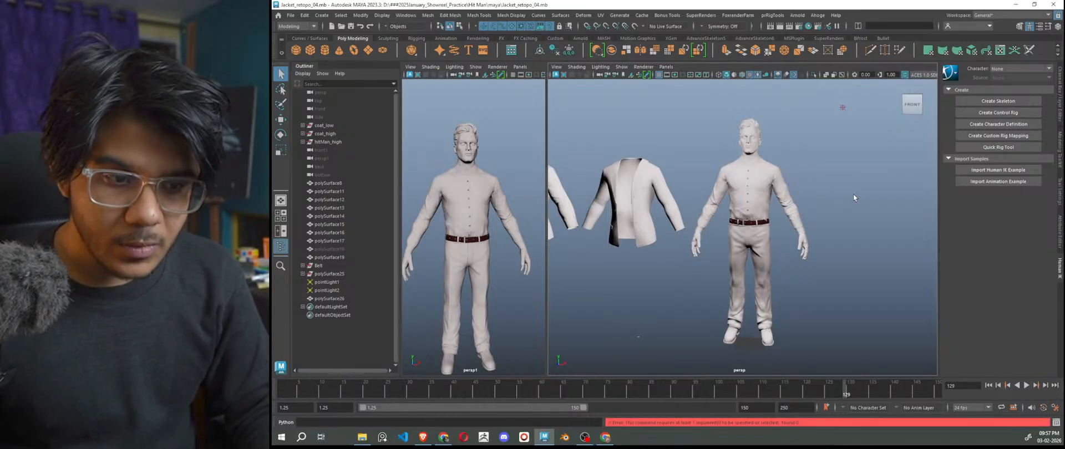
key(ctrl+s)
key(ctrl+shift+s)
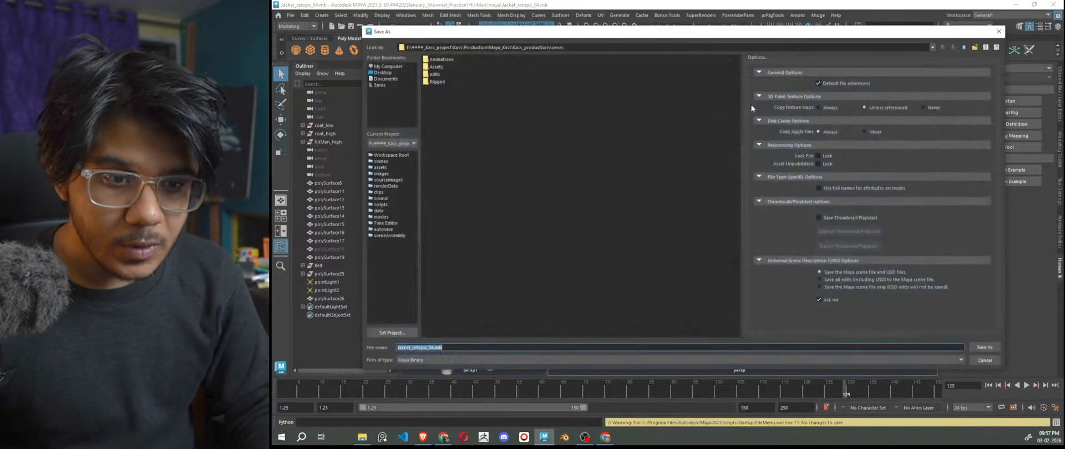
click(628, 49)
key(ctrl+a)
text(D:\###2025January_Showreel_Practice\Hit Man\maya)
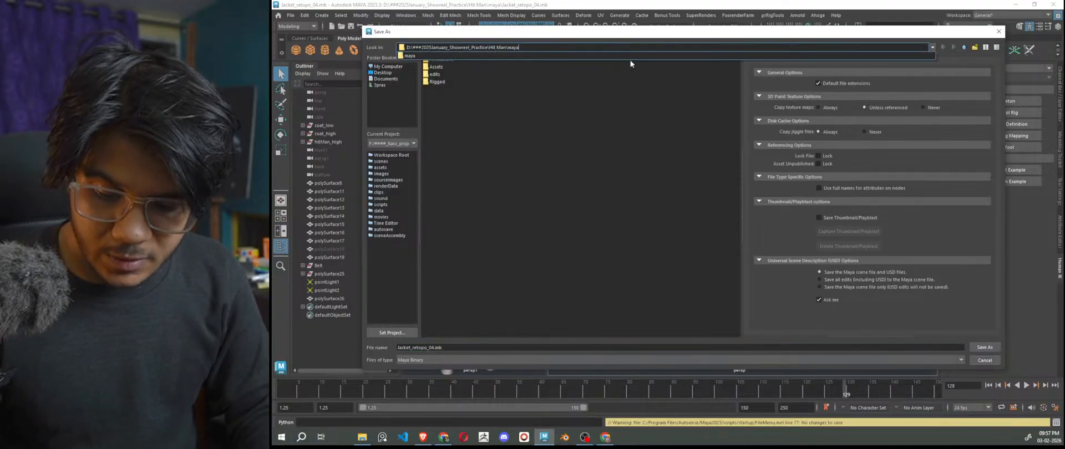
key(Return)
double_click(452, 104)
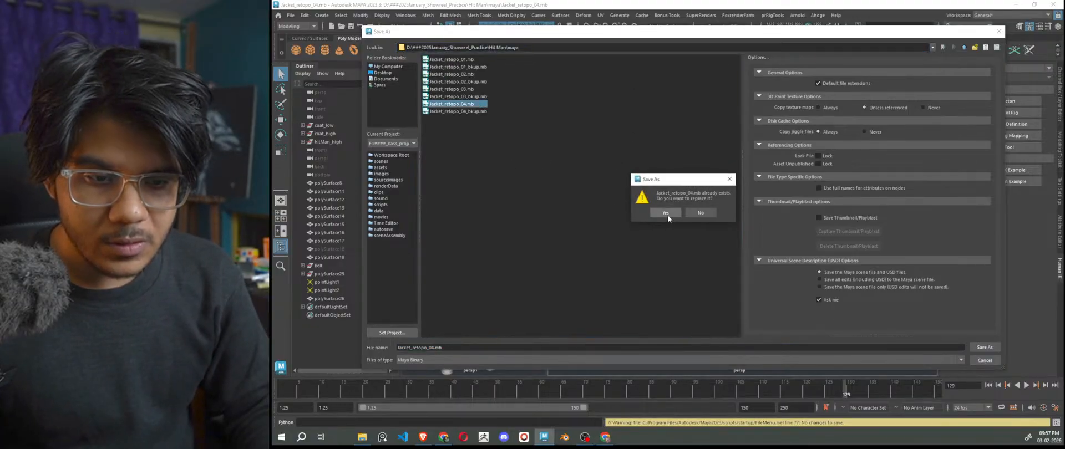
click(666, 217)
Save a backup over Jacket_retopo_04_bkup.mb, and save the scene as Jacket_retopo_04.mb again.
key(ctrl+s)
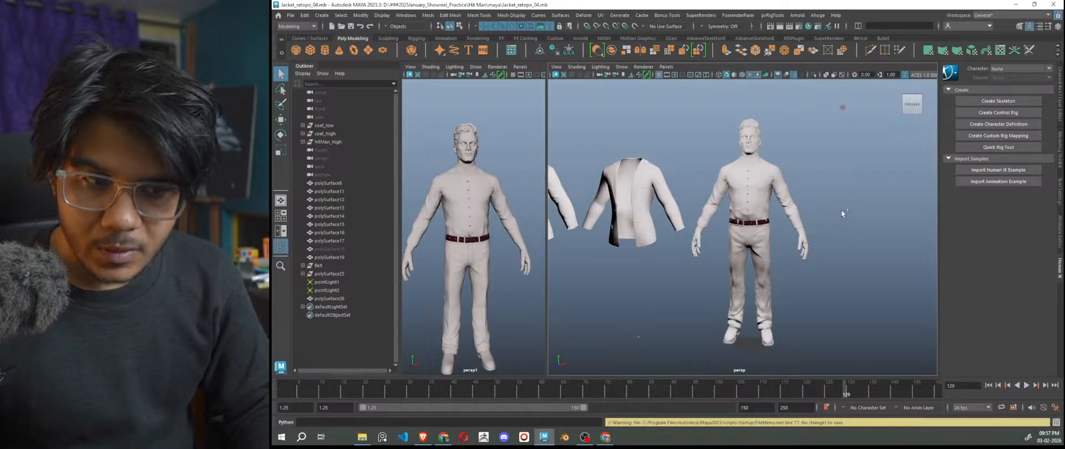
key(ctrl+shift+s)
double_click(444, 111)
click(653, 211)
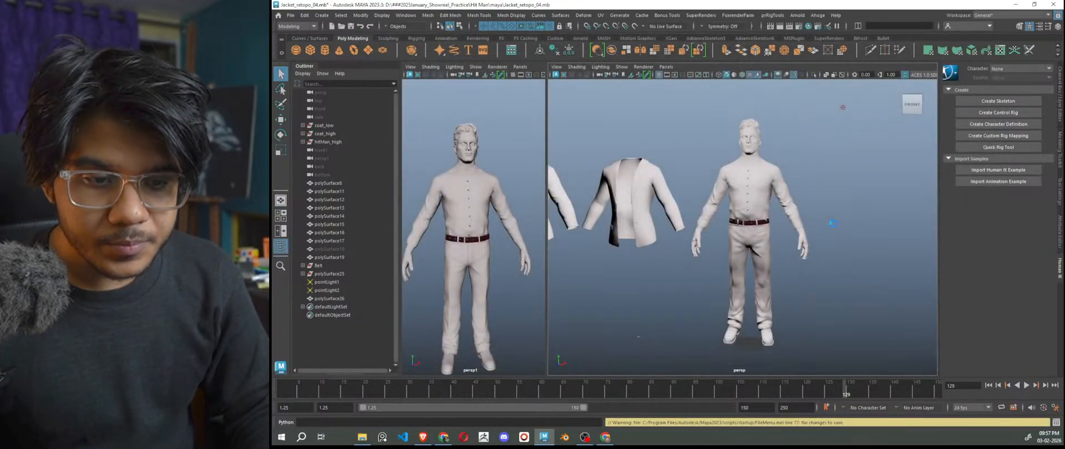
key(ctrl+shift+s)
double_click(452, 104)
click(666, 211)
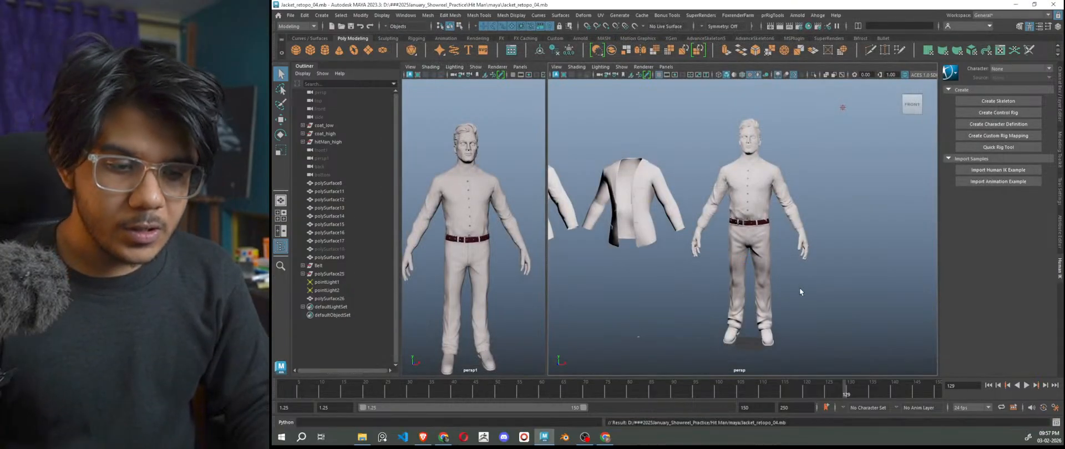
Show the perspective view shaded with textures and select the character's high-poly trousers.
key(6)
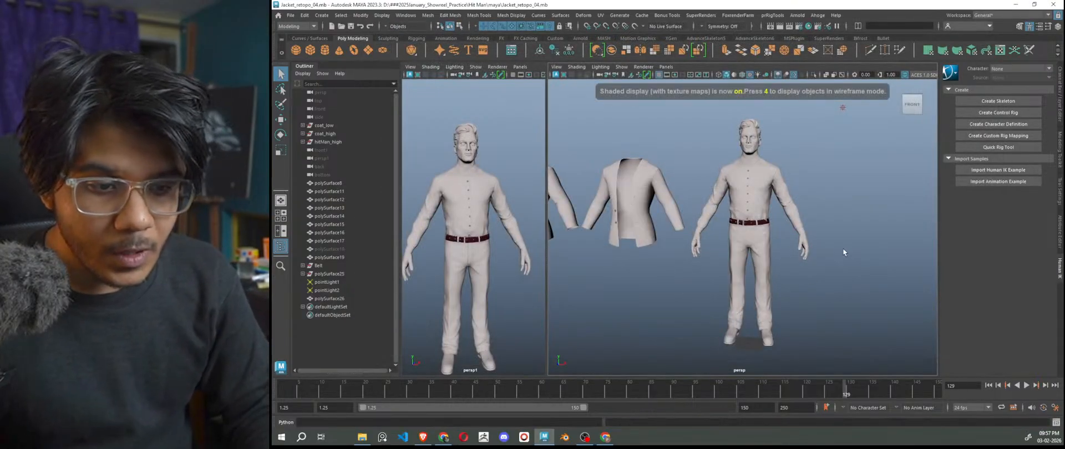
scroll(831, 249, up, 3)
scroll(820, 269, up, 2)
click(826, 285)
scroll(854, 311, down, 3)
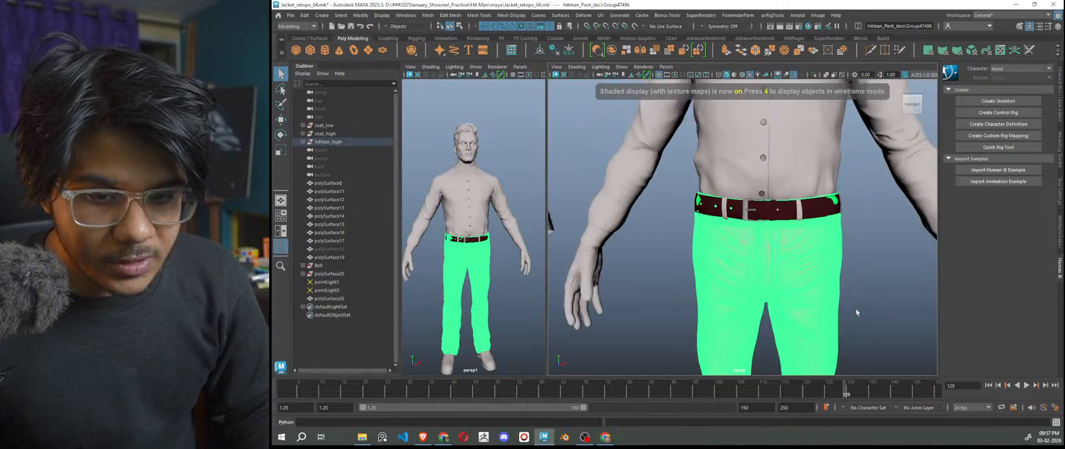
Examine the selected trousers on the character from the front and the side.
alt+middle_drag(853, 341, 826, 226)
alt+drag(817, 264, 885, 271)
alt+middle_drag(799, 257, 861, 337)
scroll(787, 281, down, 4)
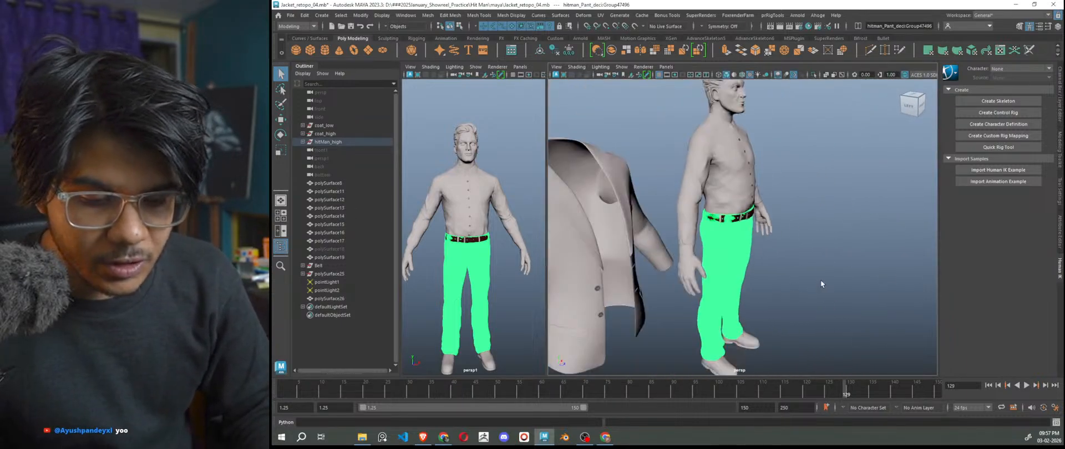
alt+drag(823, 281, 747, 273)
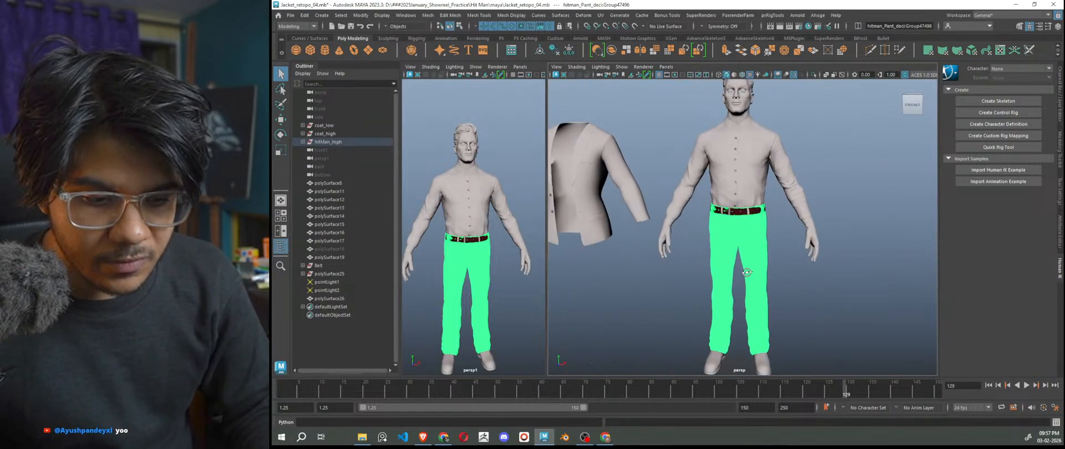
click(813, 357)
scroll(783, 276, up, 5)
click(800, 280)
scroll(726, 219, down, 5)
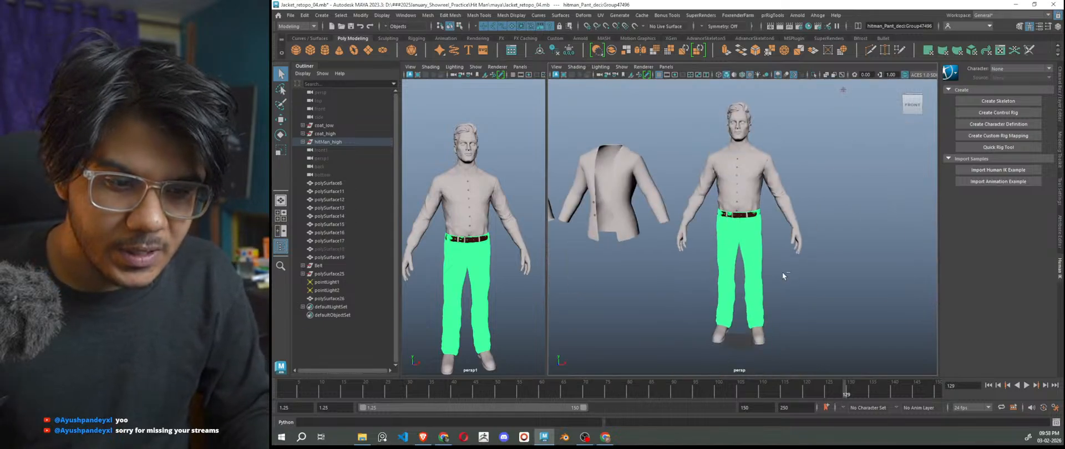
Isolate the trousers in the main perspective view and hide the Outliner to widen the viewports.
key(ctrl+1)
click(802, 284)
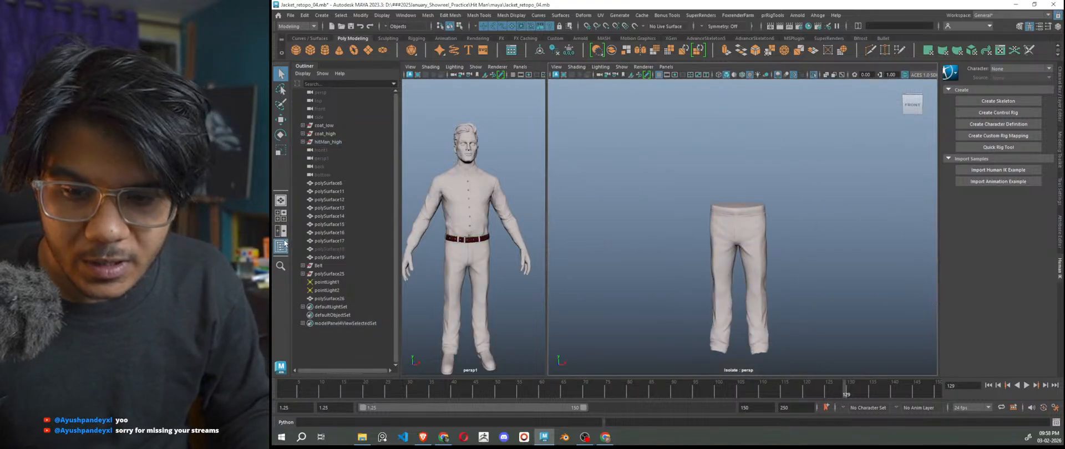
click(281, 246)
scroll(329, 255, down, 4)
scroll(376, 257, up, 8)
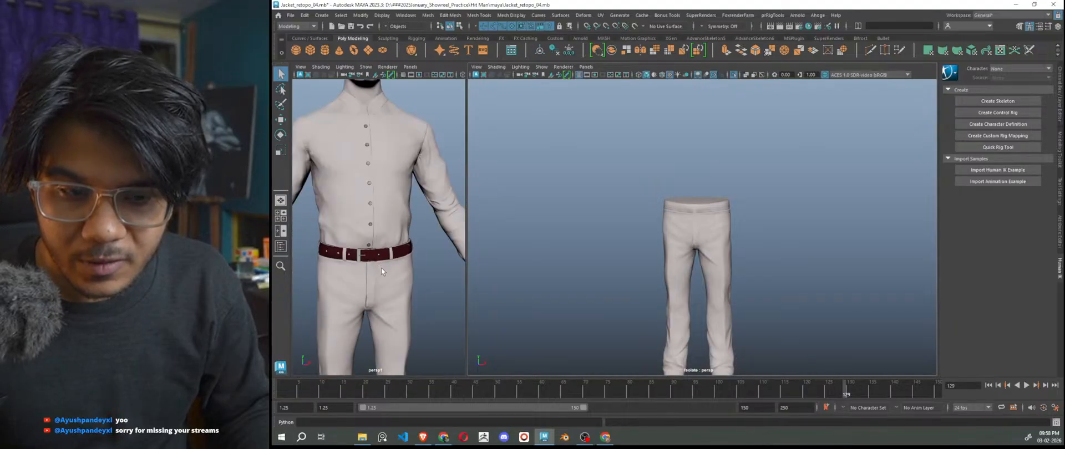
scroll(383, 261, down, 2)
scroll(391, 219, up, 2)
scroll(393, 224, down, 6)
mouse_move(400, 266)
alt+mouse_down()
mouse_move(438, 267)
mouse_move(402, 265)
alt+mouse_up()
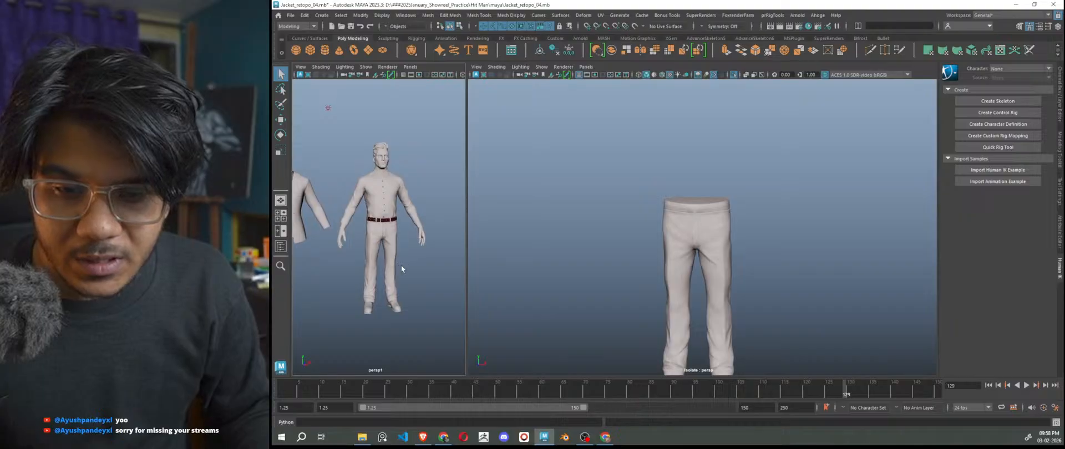
Light the persp1 reference view with all scene lights and move the point light beside the character farther away from him.
key(7)
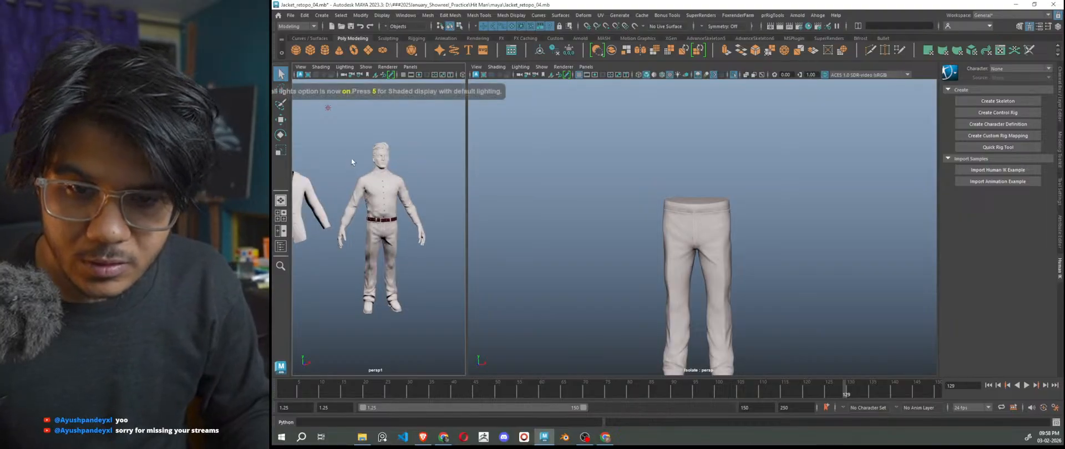
scroll(382, 205, down, 2)
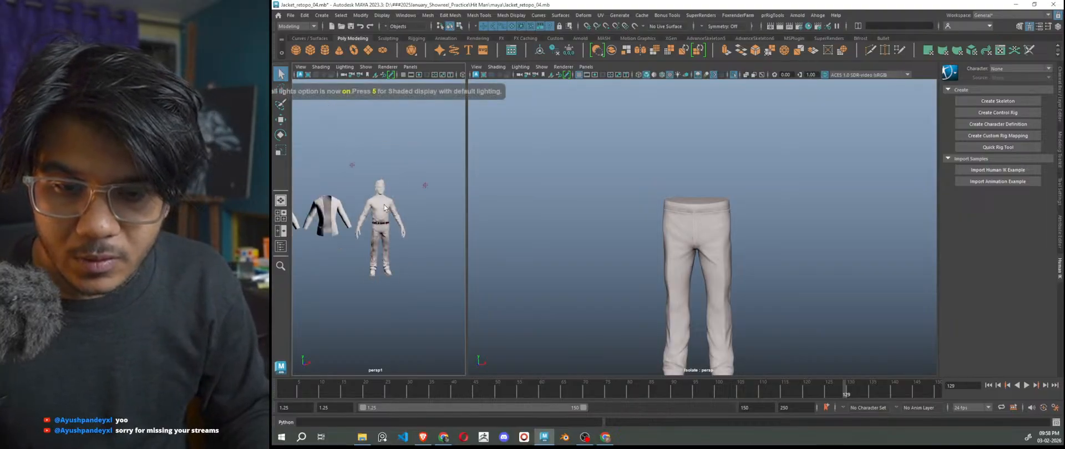
key(w)
click(425, 185)
mouse_move(426, 163)
mouse_down()
mouse_move(428, 118)
mouse_move(498, 146)
mouse_up()
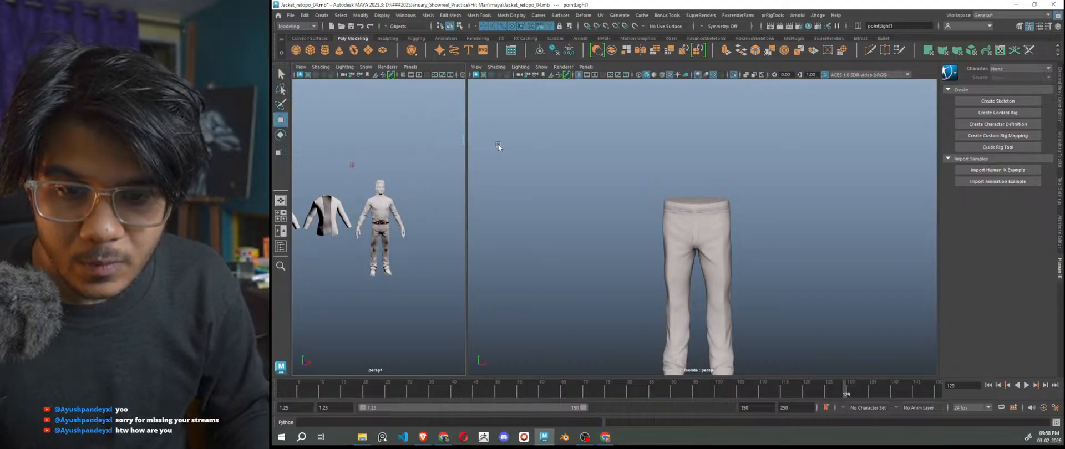
scroll(413, 195, up, 4)
scroll(413, 195, down, 2)
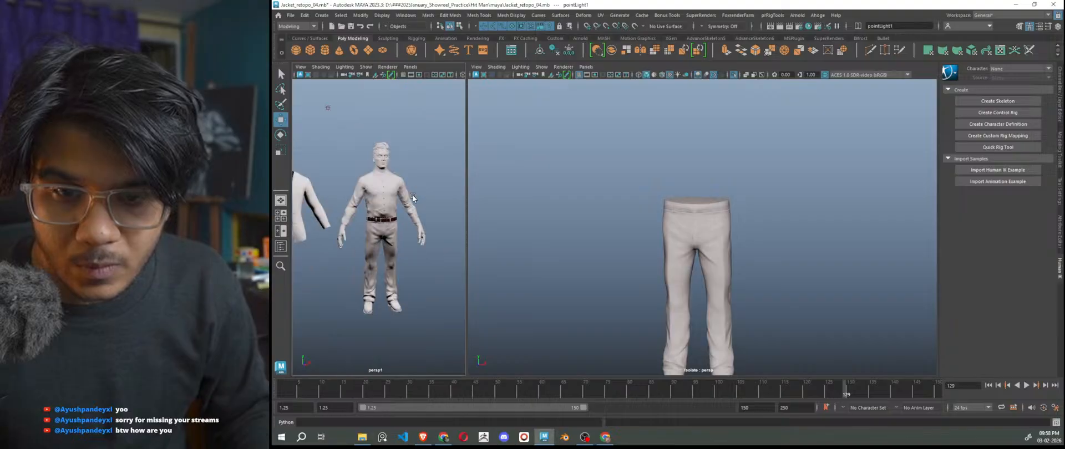
Widen the persp1 reference view and fit the whole character in it.
scroll(414, 277, up, 3)
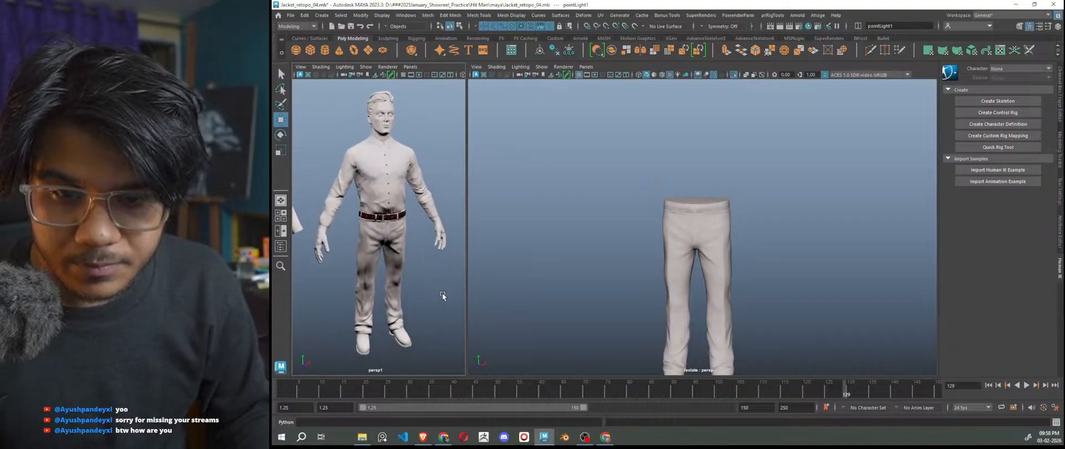
scroll(435, 293, down, 2)
scroll(428, 295, up, 1)
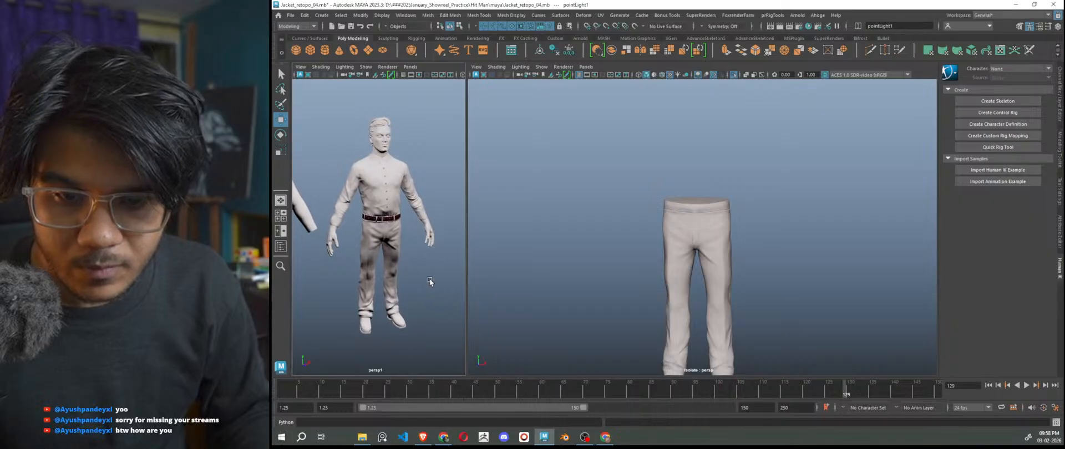
drag(466, 226, 497, 227)
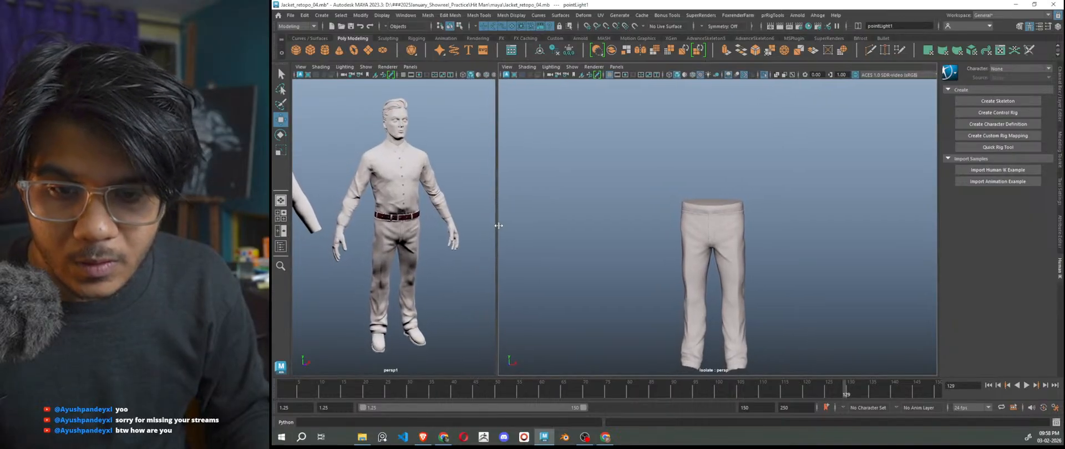
scroll(452, 260, down, 1)
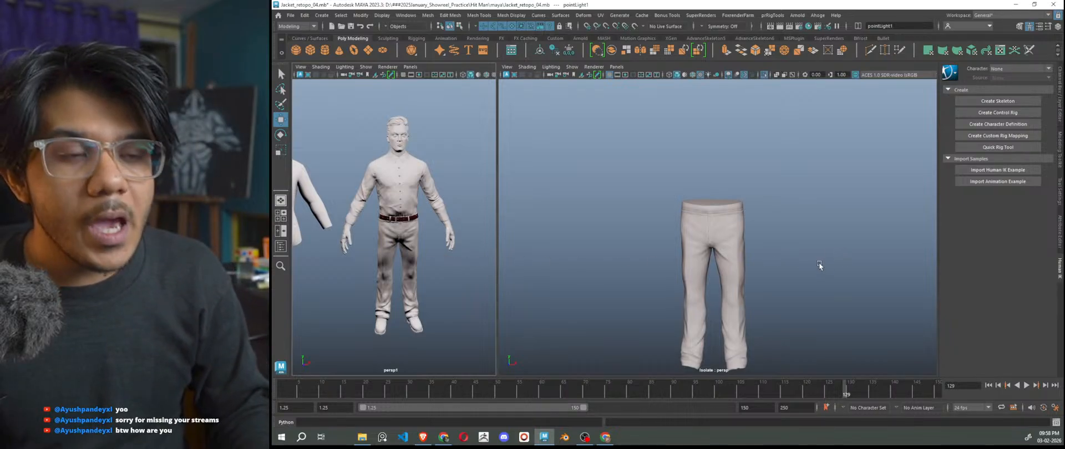
Bring back the Outliner and isolate the Belt group in the persp1 reference view.
scroll(396, 223, up, 5)
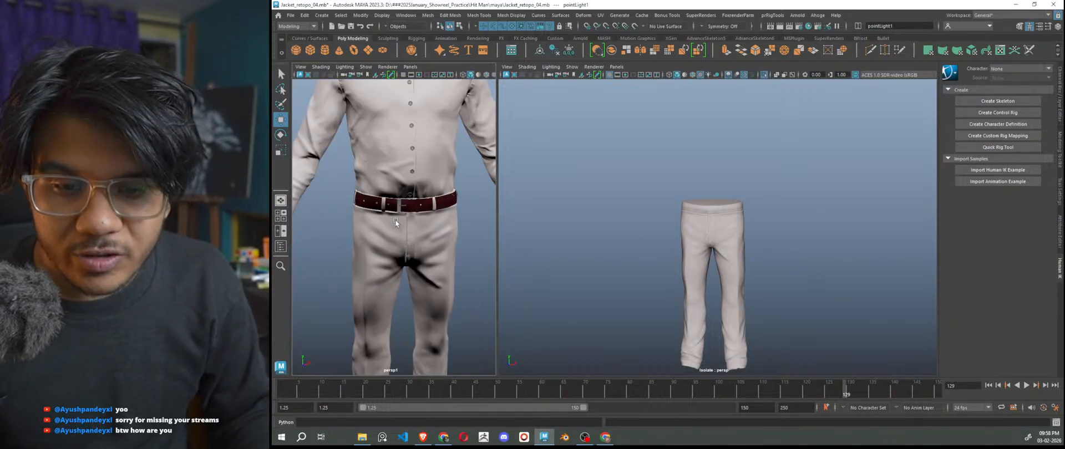
scroll(409, 204, up, 6)
alt+middle_drag(436, 214, 379, 295)
click(408, 237)
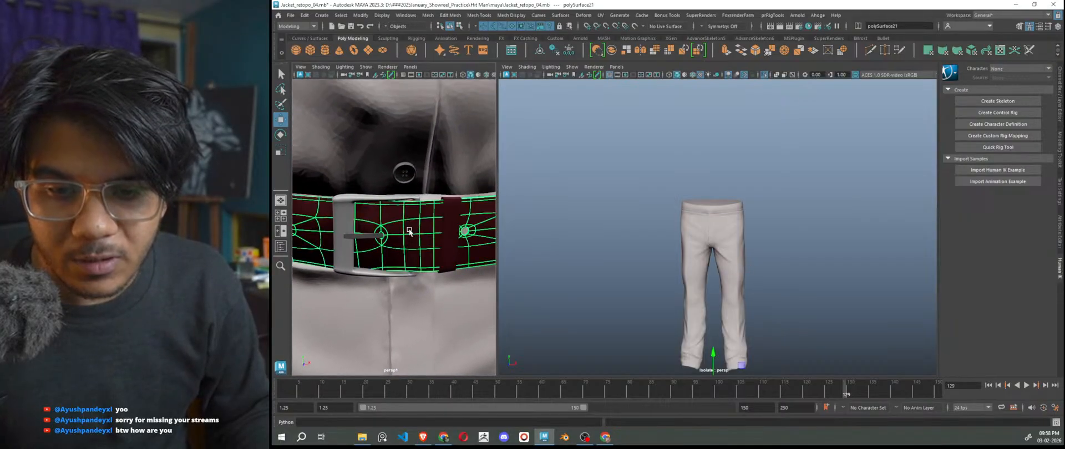
scroll(429, 284, down, 5)
click(483, 252)
click(280, 246)
click(329, 265)
key(ctrl+1)
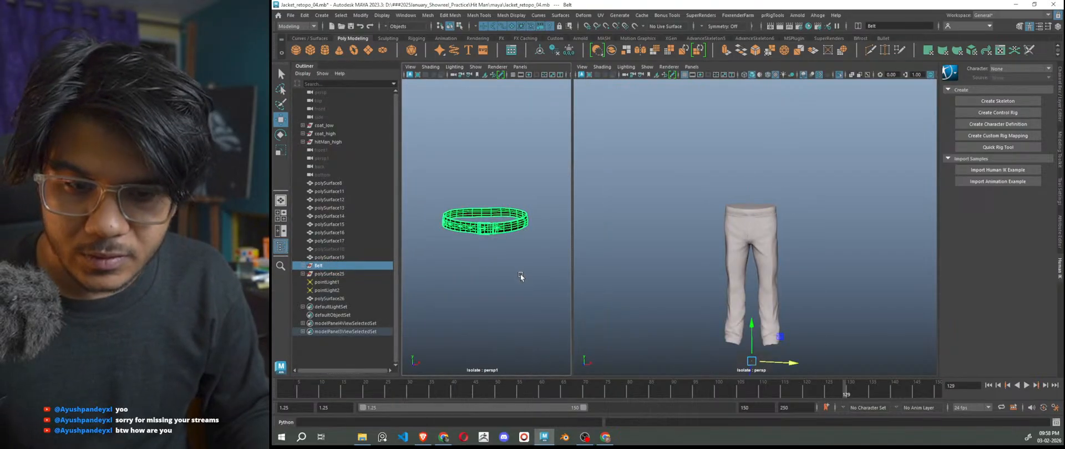
Inspect the isolated belt, show the full character again in persp1, and look closely at the buckle area.
click(519, 276)
key(f)
alt+drag(495, 260, 625, 290)
key(ctrl+1)
scroll(523, 297, up, 8)
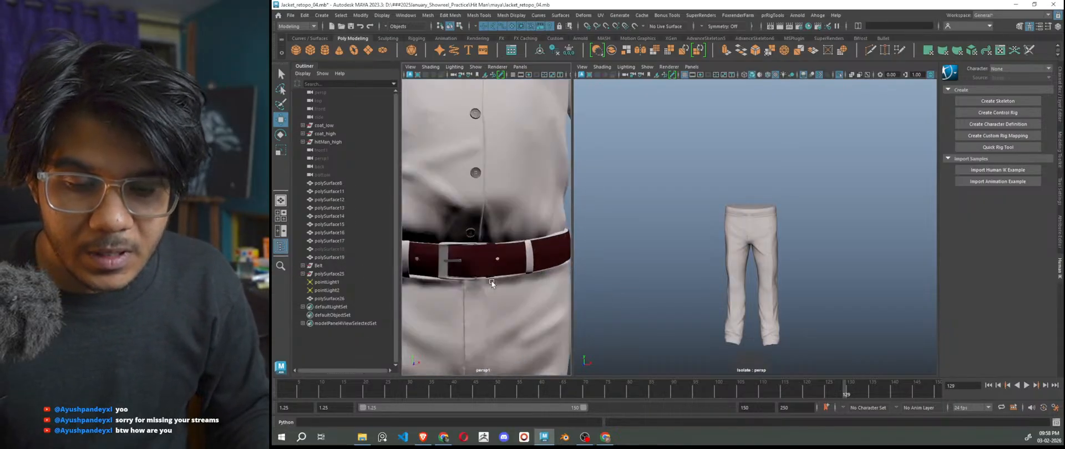
alt+drag(523, 307, 501, 311)
scroll(769, 274, up, 6)
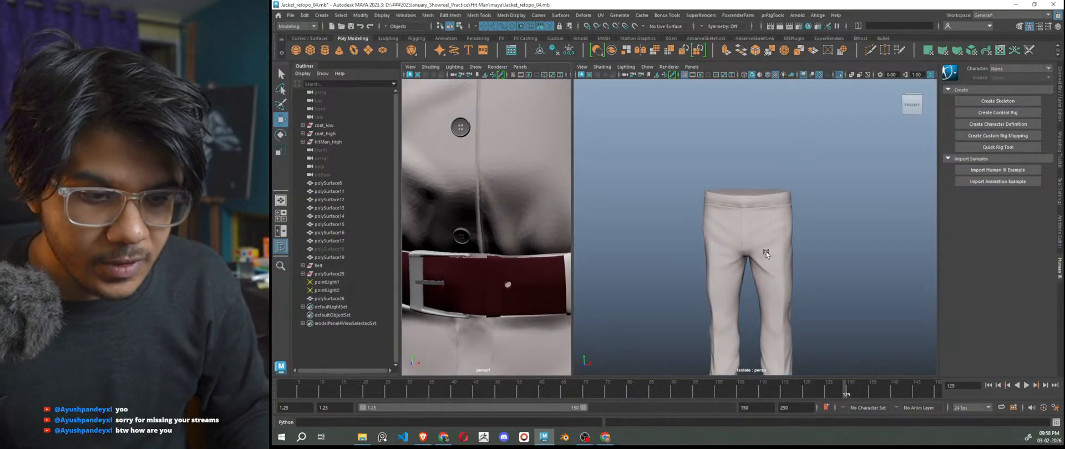
Make the isolated trousers mesh a live surface.
scroll(766, 261, up, 4)
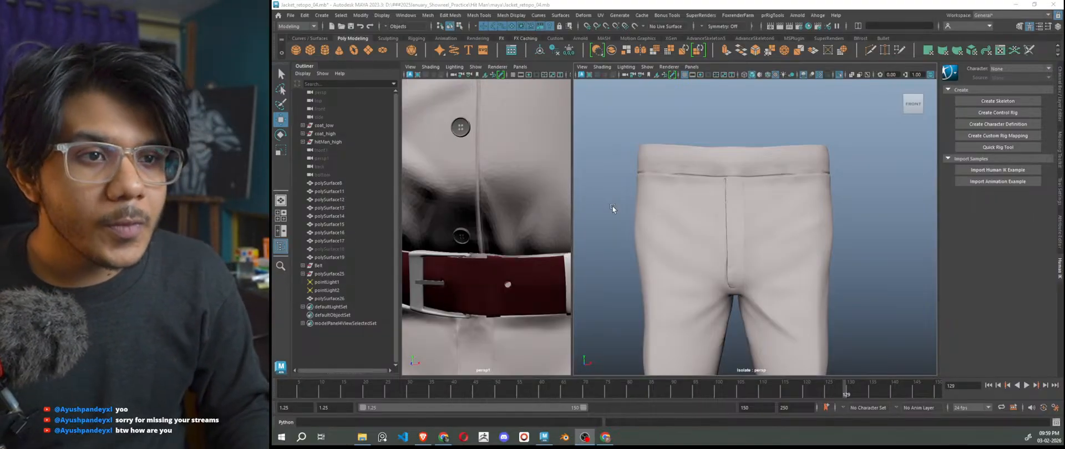
scroll(792, 211, down, 3)
click(768, 216)
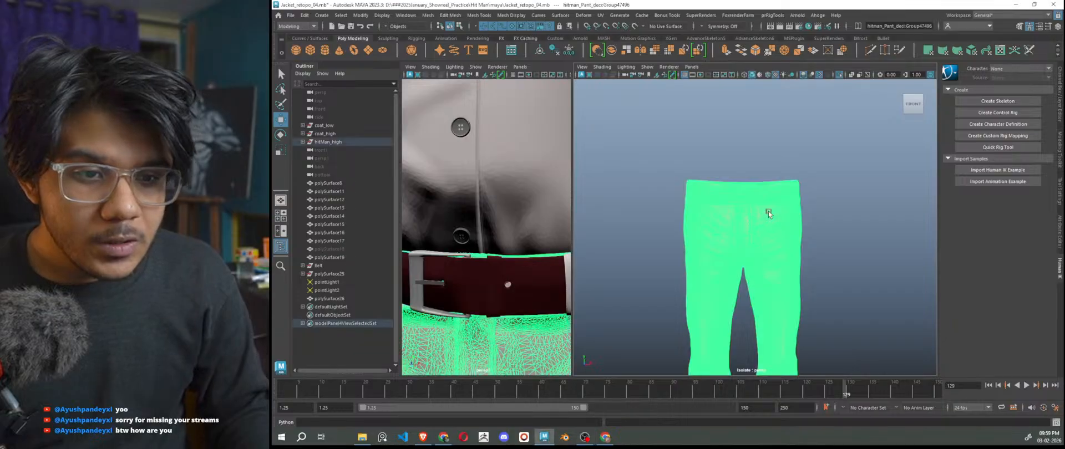
click(634, 26)
Examine the waistband, fly seam and legs of the live trousers mesh from several angles.
scroll(761, 205, up, 4)
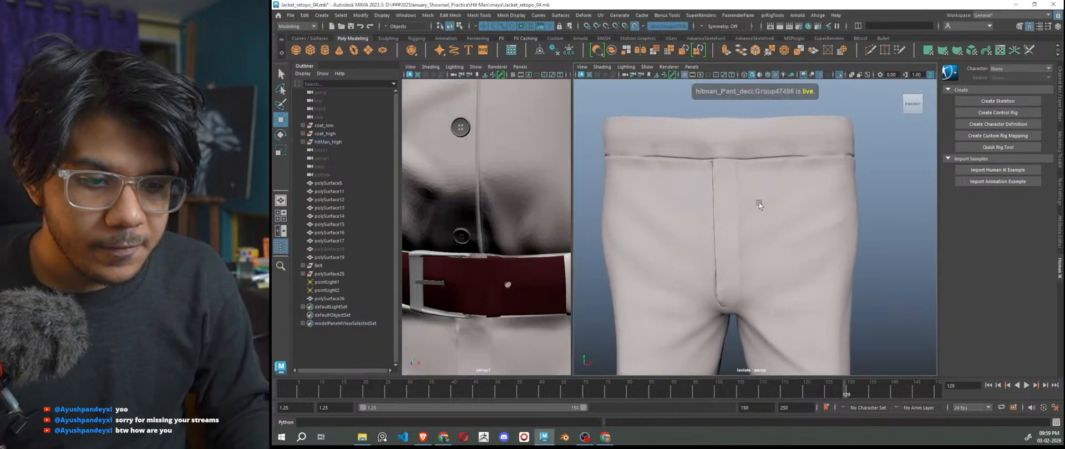
scroll(758, 202, down, 3)
scroll(758, 204, up, 3)
mouse_move(759, 204)
alt+mouse_down()
mouse_move(806, 214)
mouse_move(764, 207)
alt+mouse_up()
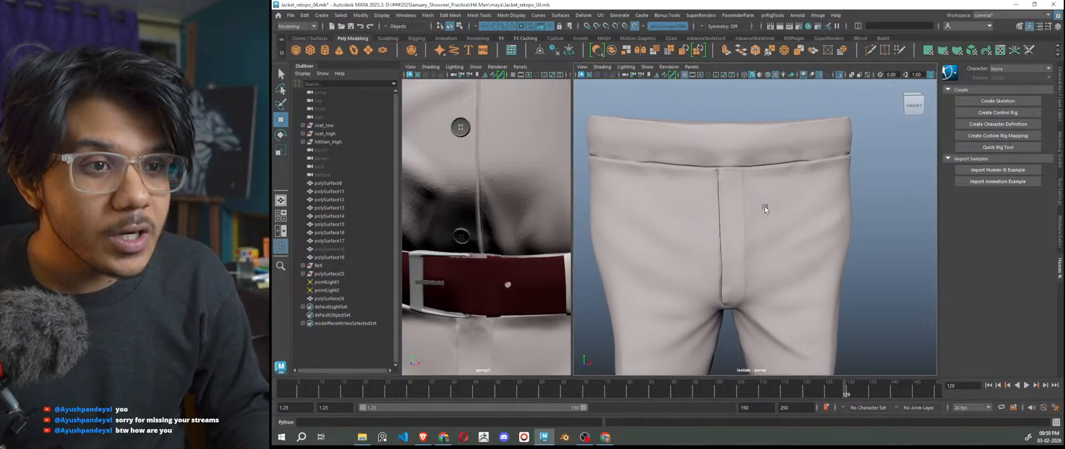
scroll(776, 197, down, 4)
alt+middle_drag(783, 251, 736, 161)
alt+drag(737, 174, 770, 188)
alt+middle_drag(738, 166, 745, 213)
scroll(745, 208, up, 5)
alt+drag(743, 203, 723, 228)
scroll(724, 227, down, 4)
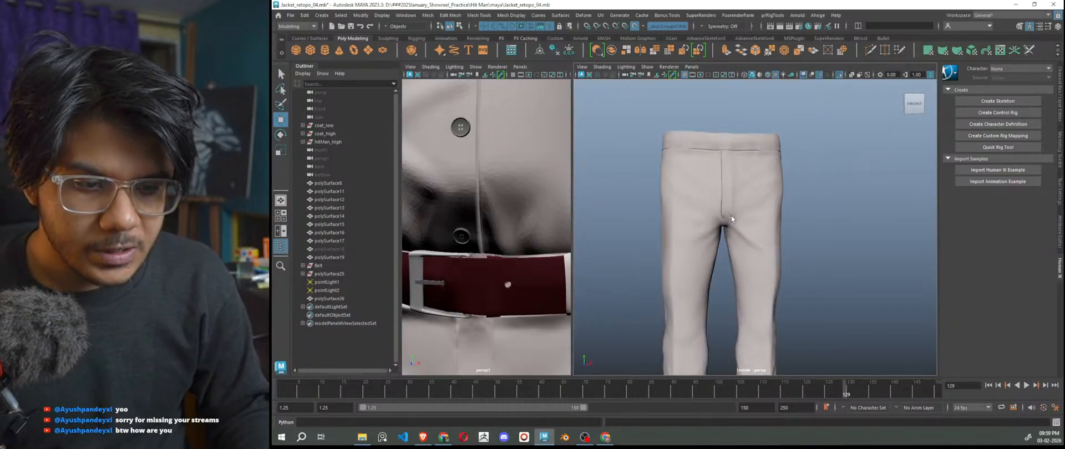
scroll(723, 211, up, 6)
scroll(735, 208, up, 3)
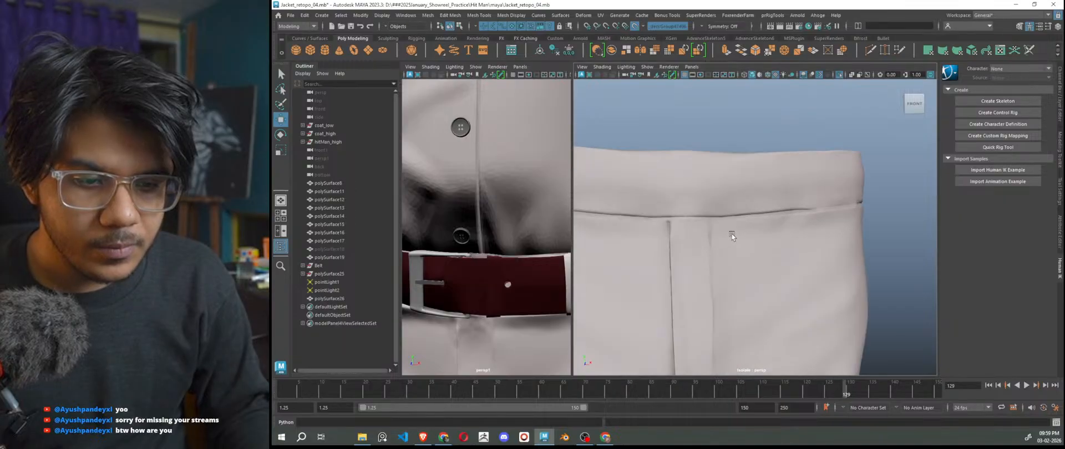
scroll(756, 209, up, 3)
alt+drag(755, 210, 751, 208)
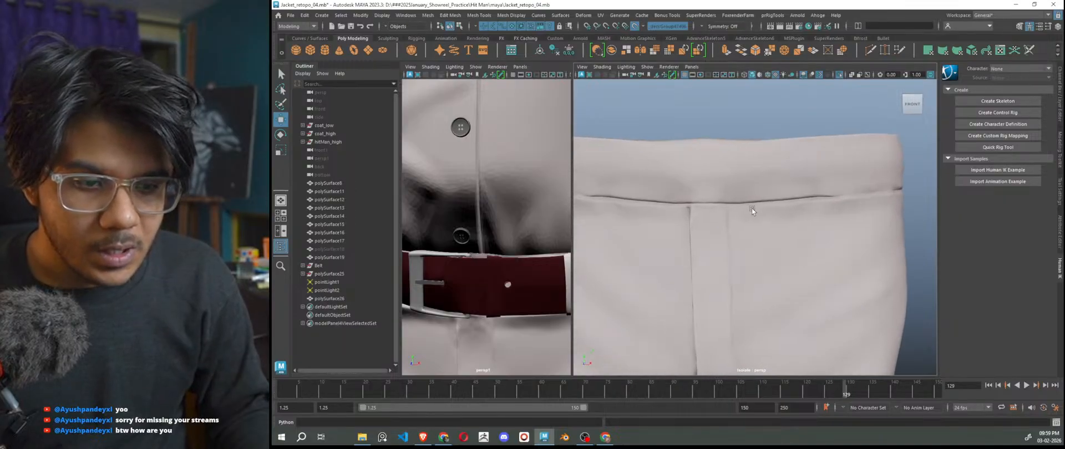
Start Quad Draw on the live trousers mesh and turn on Object X symmetry.
click(1061, 150)
click(1024, 320)
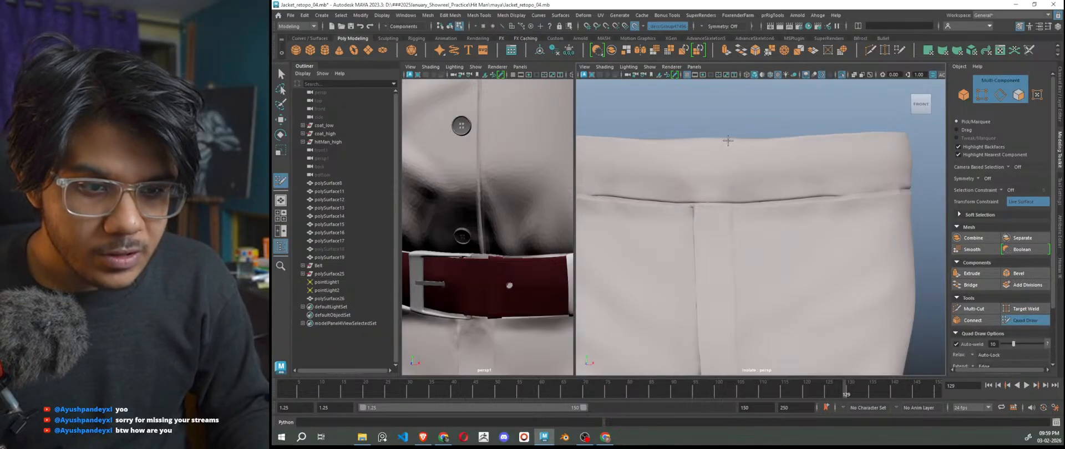
click(713, 26)
click(713, 42)
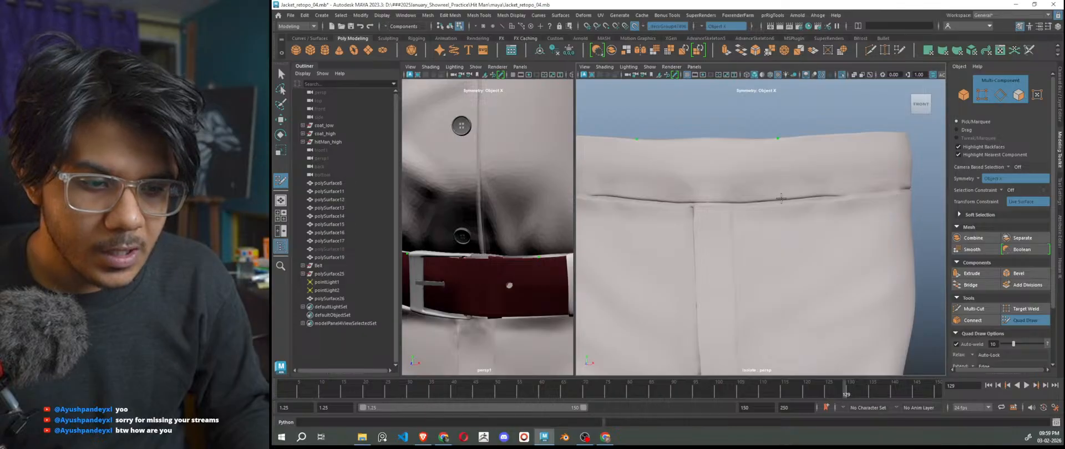
Draw mirrored quads meeting at the front centre of the waistband, narrow them, and fit the centre vertex to its upper edge.
shift+click(754, 160)
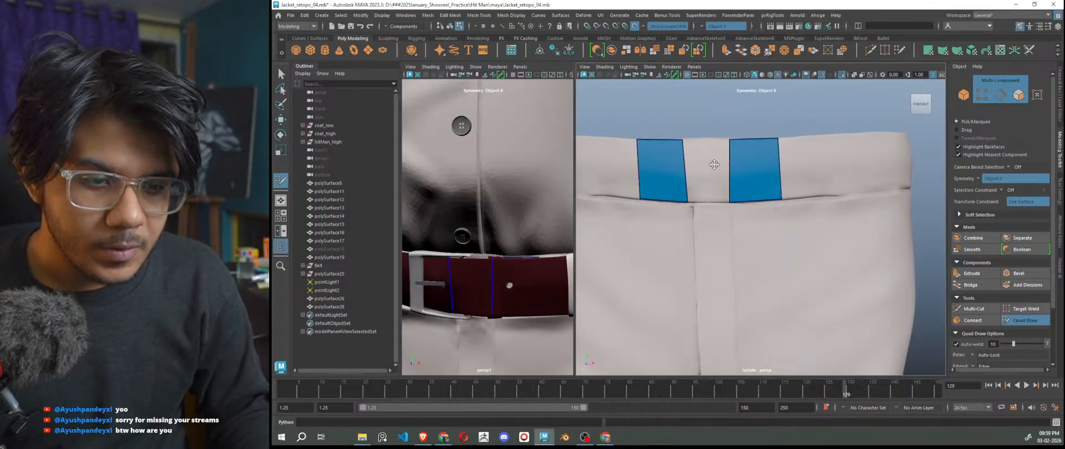
shift+click(714, 164)
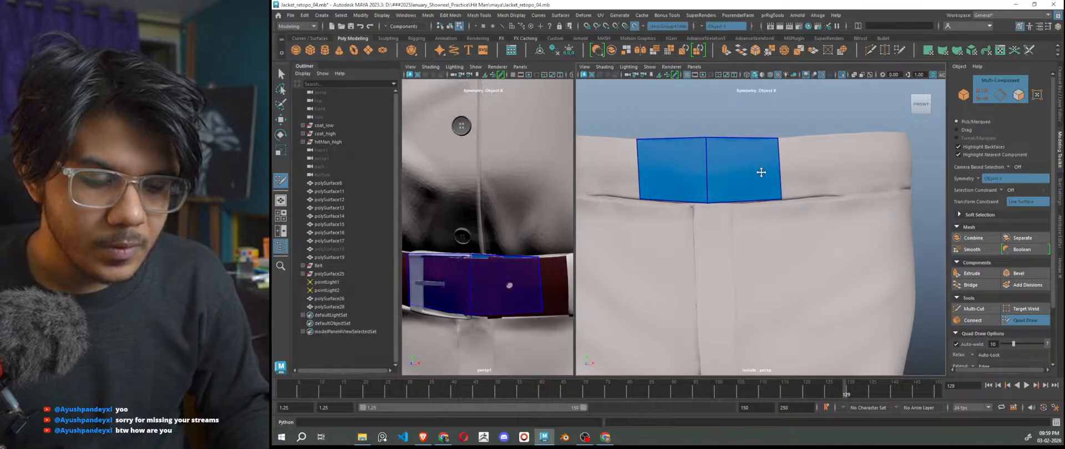
shift+drag(757, 171, 760, 168)
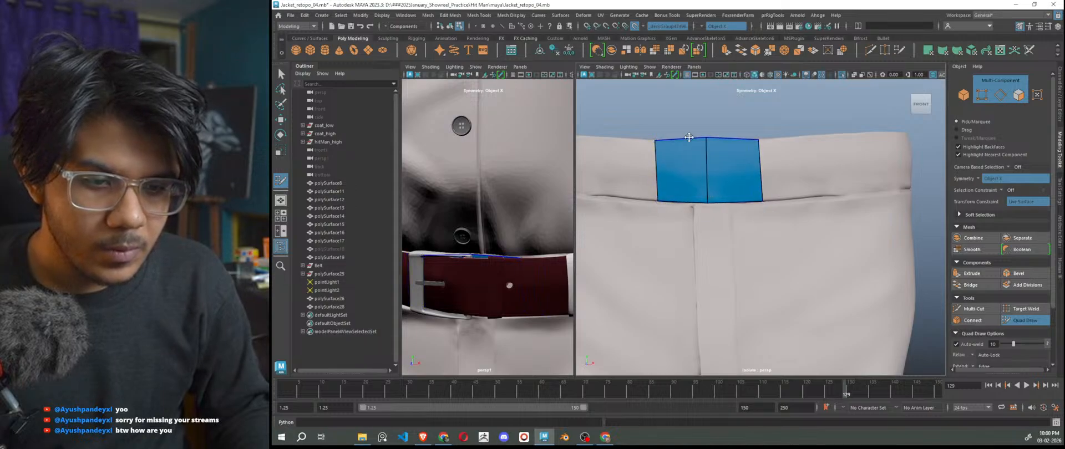
drag(705, 143, 705, 137)
Extend the waistband strip outward along the front to three quads on each side of the centre.
scroll(799, 223, down, 5)
alt+drag(799, 223, 788, 233)
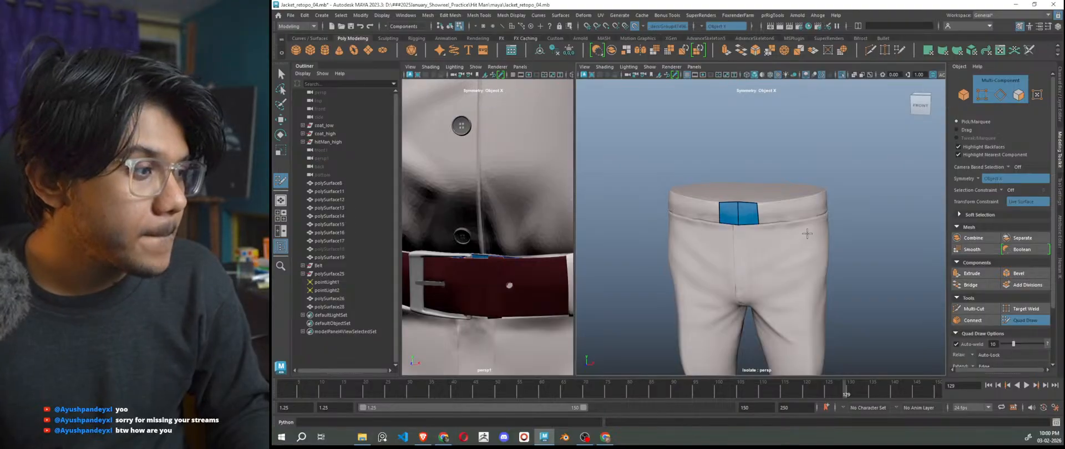
scroll(804, 216, up, 3)
alt+drag(804, 216, 802, 222)
drag(730, 224, 802, 197)
alt+drag(736, 244, 686, 178)
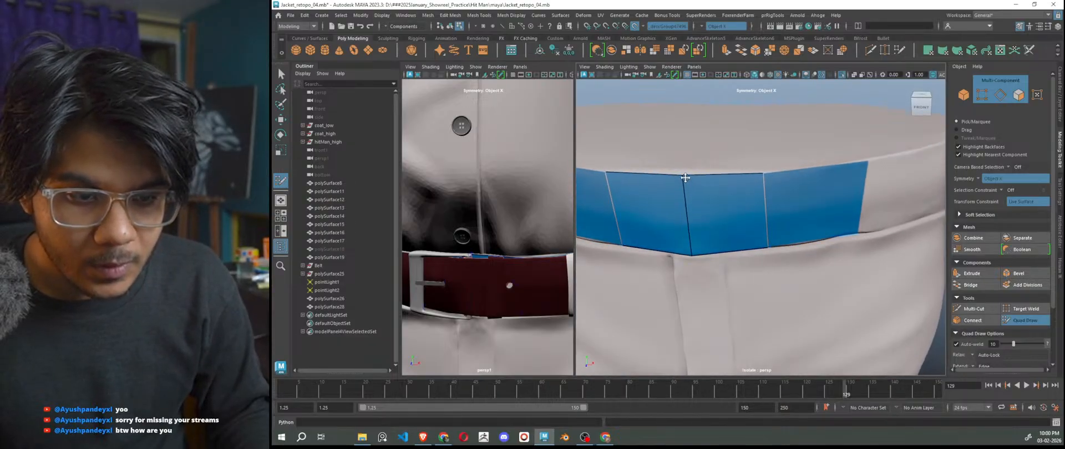
scroll(736, 218, down, 5)
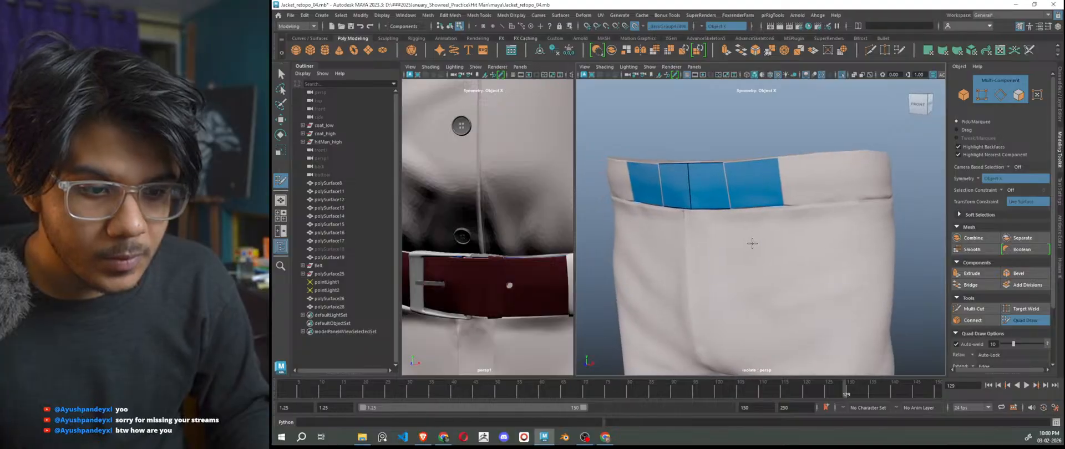
alt+drag(751, 246, 843, 191)
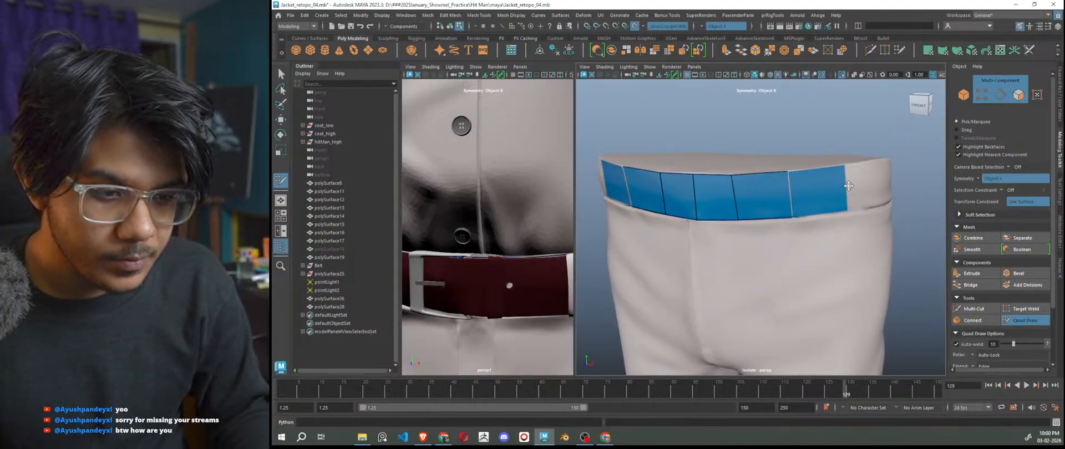
Adjust the outer upper vertices of the front waistband quads so the strip follows the waistband's upper edge.
alt+drag(849, 227, 761, 222)
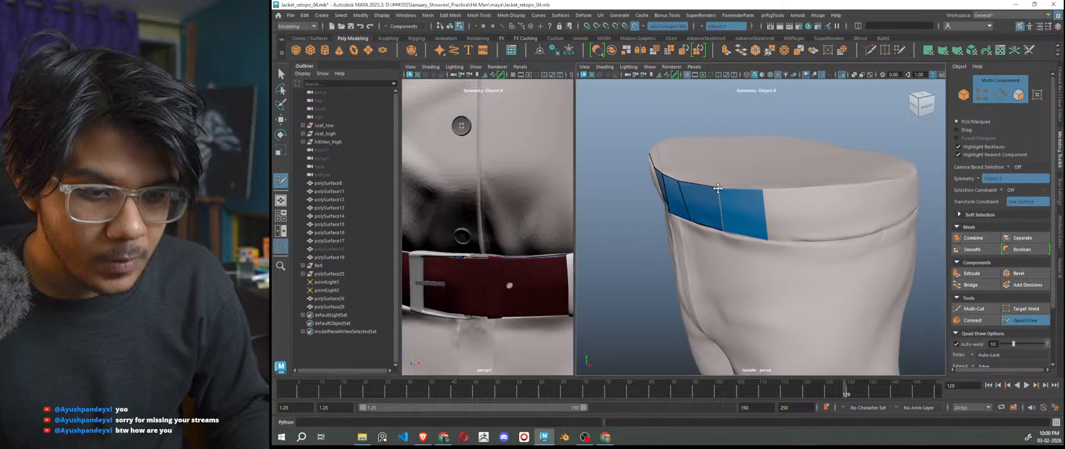
alt+right_drag(764, 267, 721, 258)
alt+drag(720, 258, 804, 247)
alt+right_drag(800, 213, 839, 194)
drag(836, 140, 828, 140)
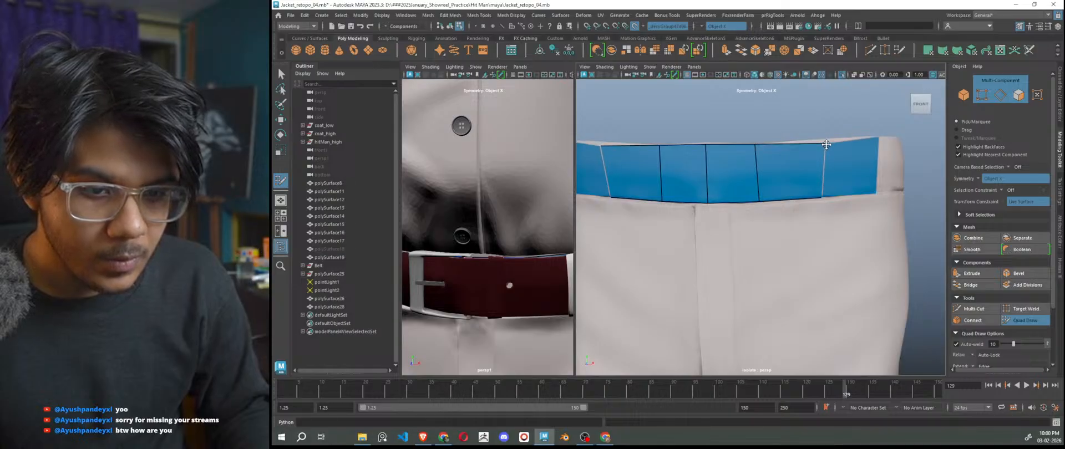
Extend the waistband strip by another quad around the hip and reposition its vertices on the band.
alt+right_drag(835, 208, 822, 195)
alt+drag(822, 195, 804, 306)
drag(774, 223, 875, 212)
alt+drag(876, 244, 841, 233)
drag(828, 201, 821, 197)
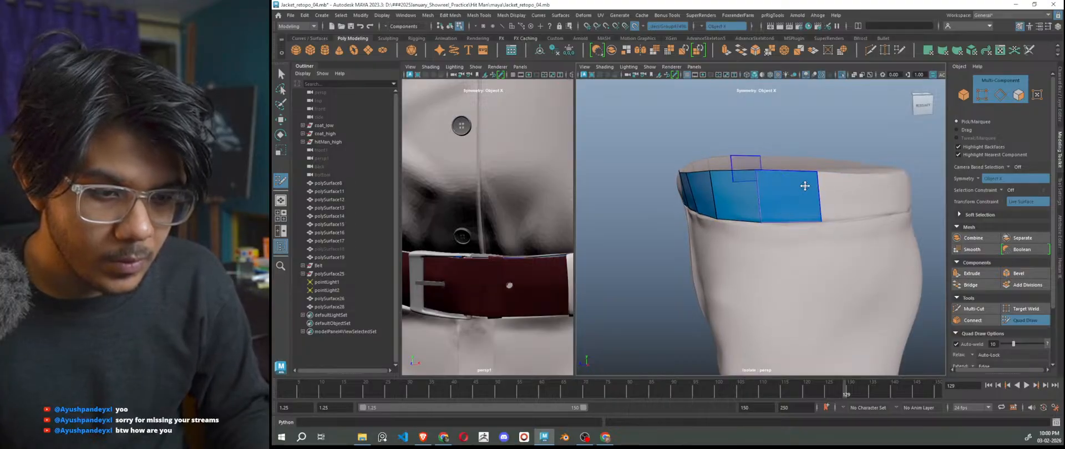
Continue the waistband strip from the hip toward the back with two more quads.
alt+drag(835, 261, 778, 283)
scroll(778, 284, up, 5)
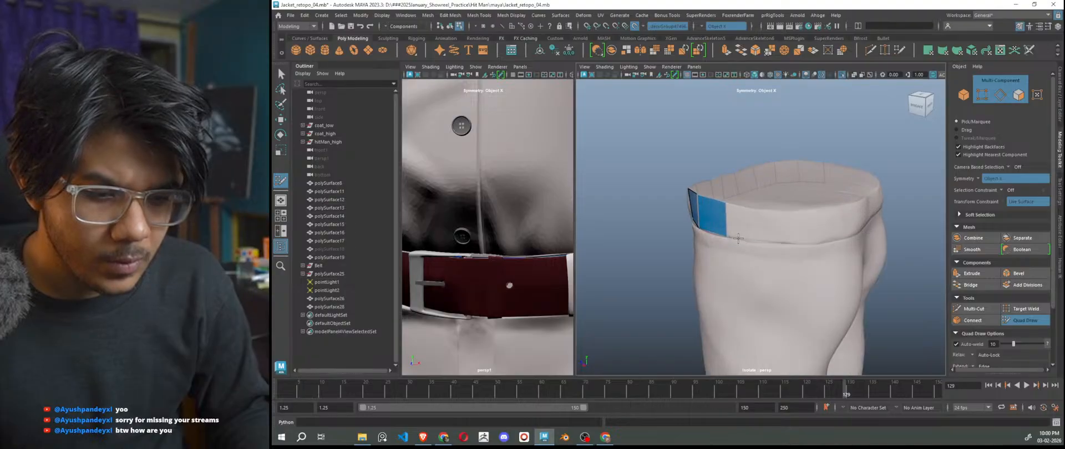
drag(715, 214, 756, 220)
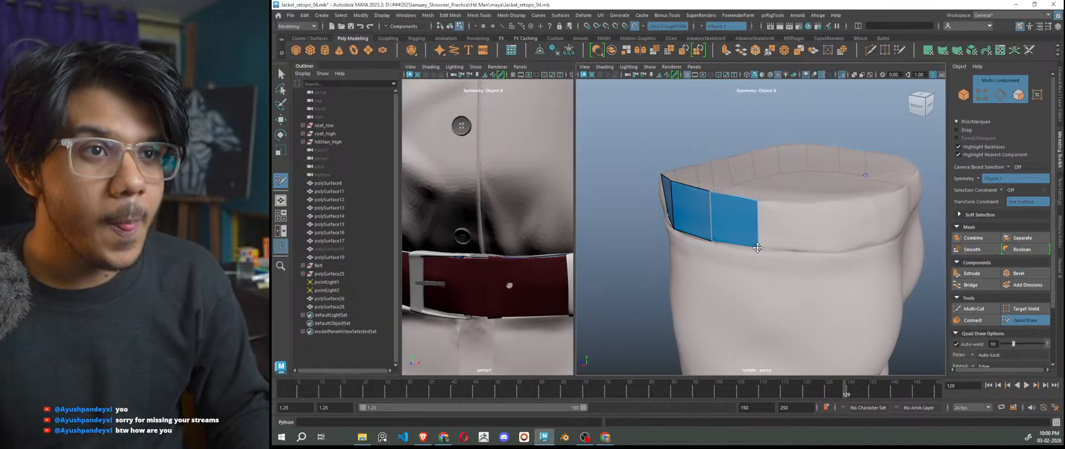
scroll(769, 263, down, 2)
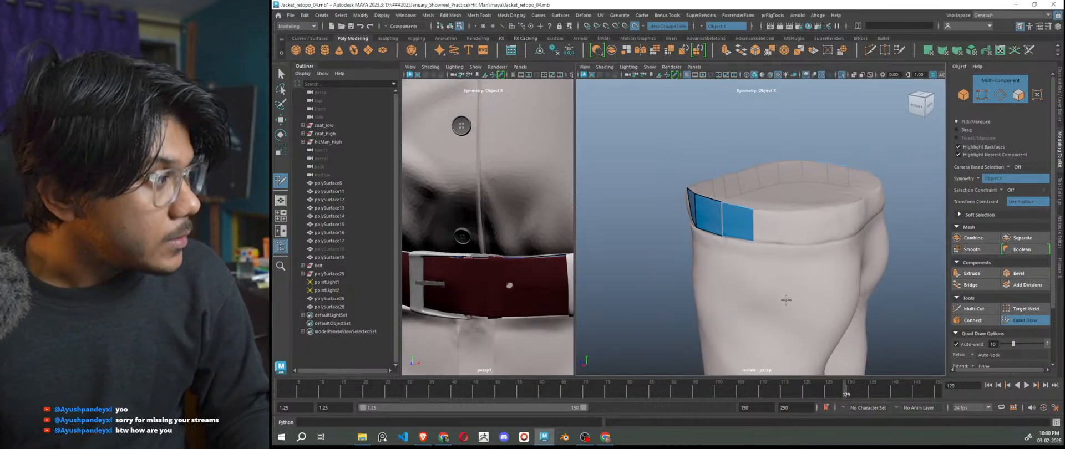
scroll(769, 269, up, 3)
scroll(739, 265, up, 2)
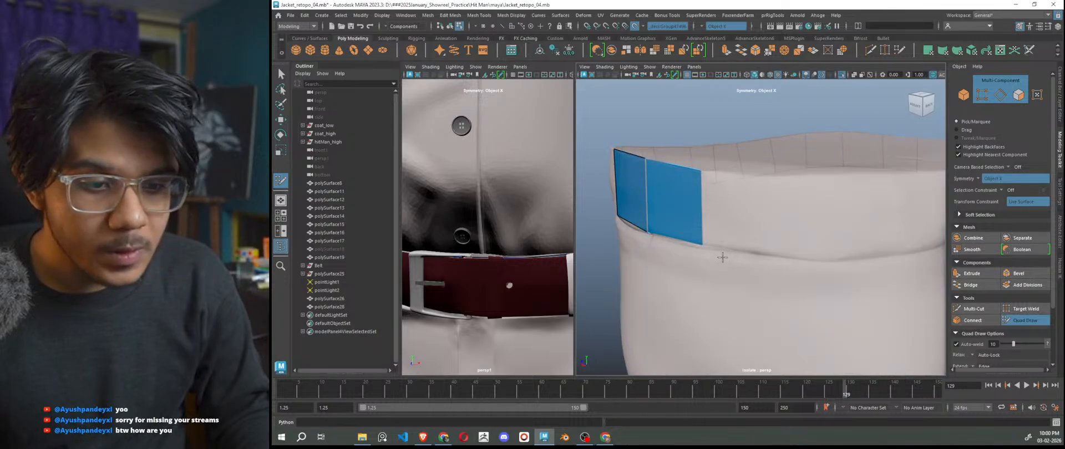
drag(700, 214, 793, 217)
scroll(768, 273, down, 4)
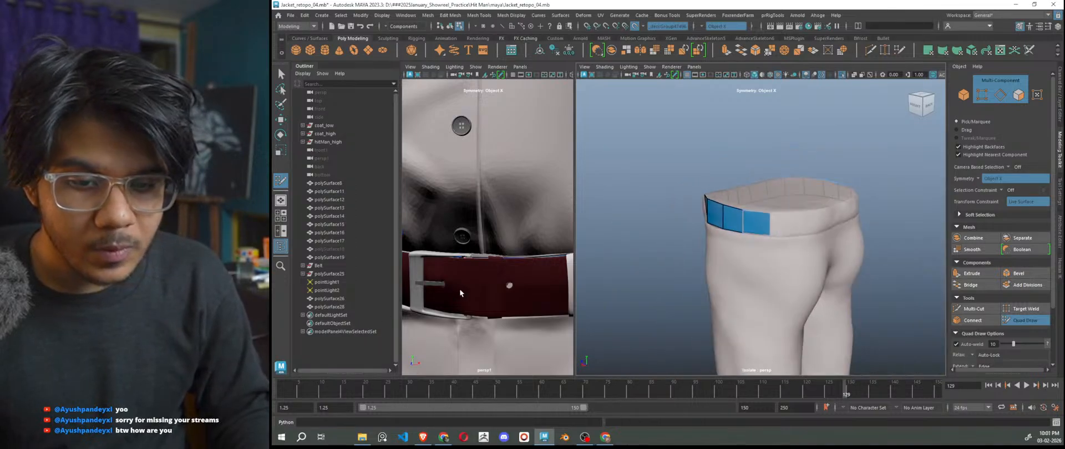
Check the belt area on the reference character and extend the waistband strip further around the back.
scroll(453, 288, down, 6)
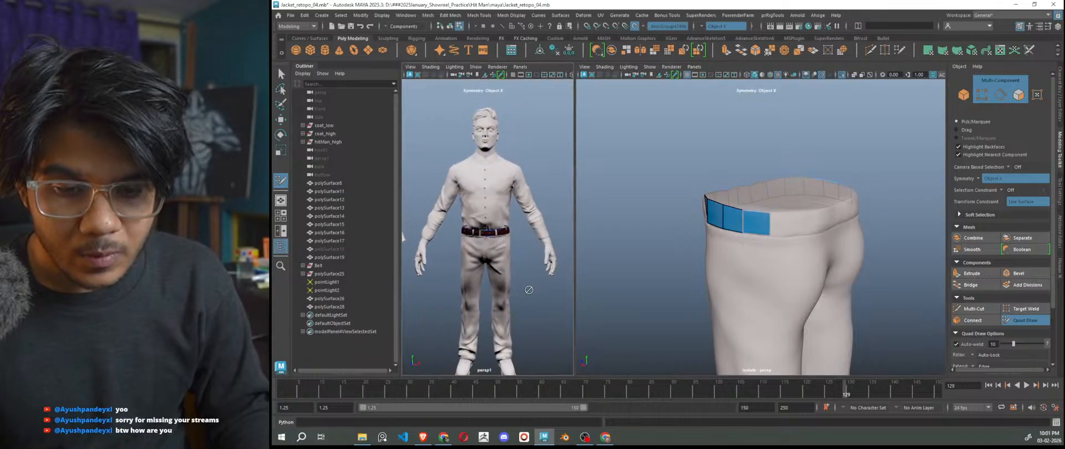
scroll(530, 285, up, 5)
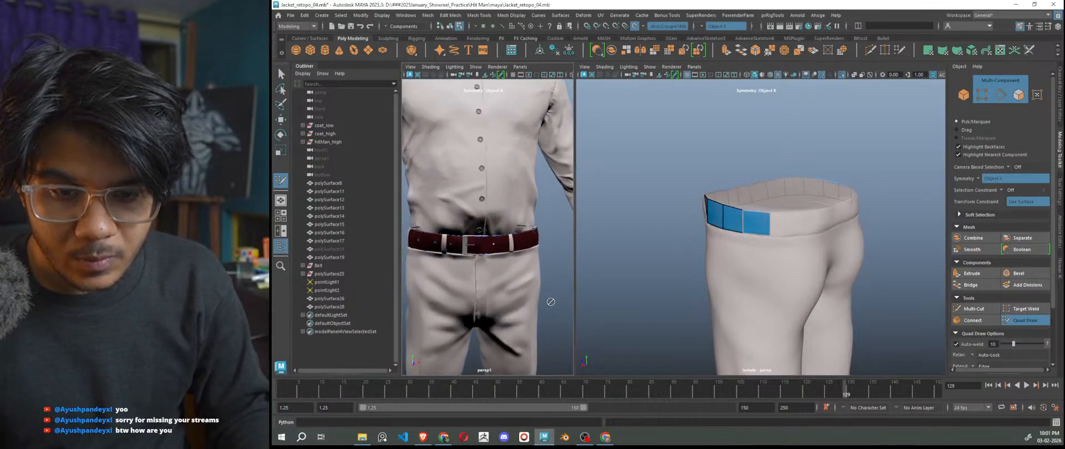
scroll(550, 302, down, 5)
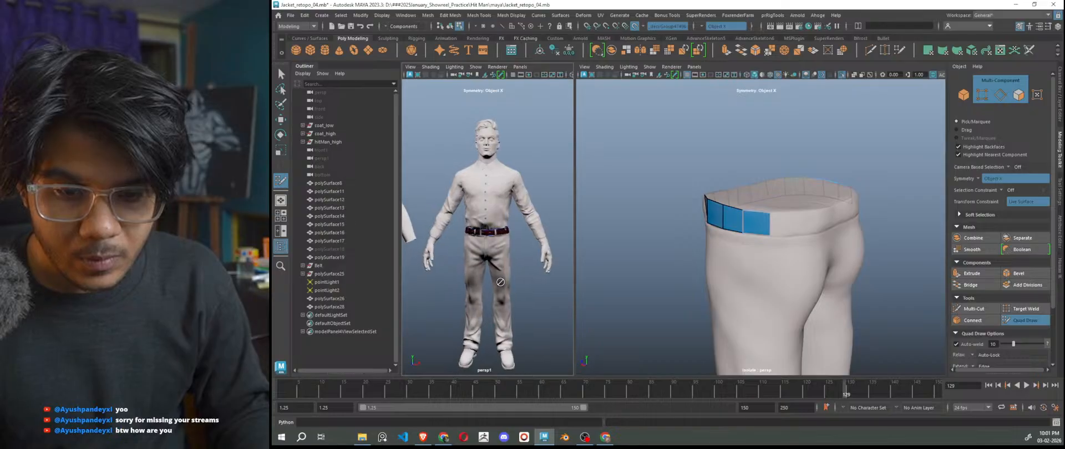
scroll(777, 250, up, 4)
alt+drag(848, 258, 781, 264)
key(Tab)
mouse_move(683, 221)
mouse_down()
mouse_move(857, 227)
mouse_move(858, 243)
mouse_up()
alt+right_drag(848, 271, 693, 271)
alt+drag(693, 273, 946, 280)
Draw two mirrored quads on each front thigh, running from beside the crotch up toward the outer hip.
scroll(793, 277, up, 5)
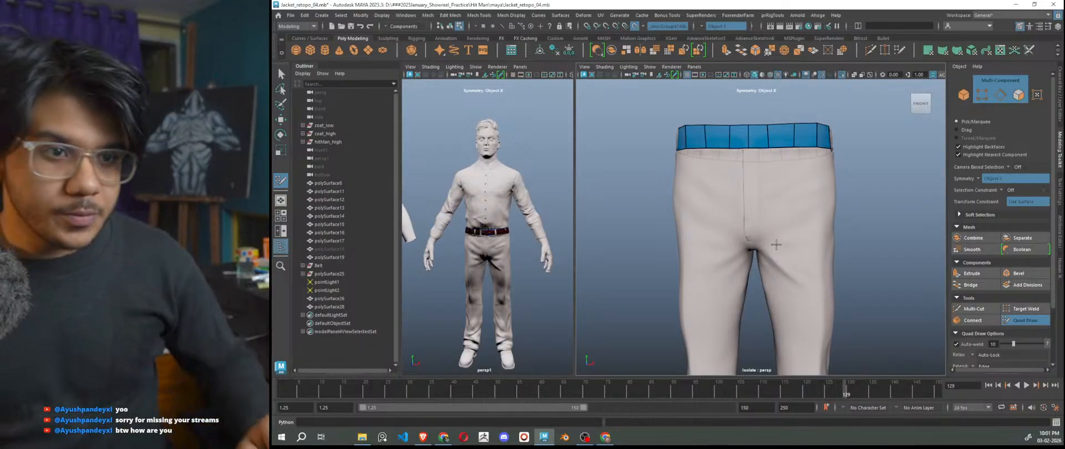
scroll(776, 244, up, 3)
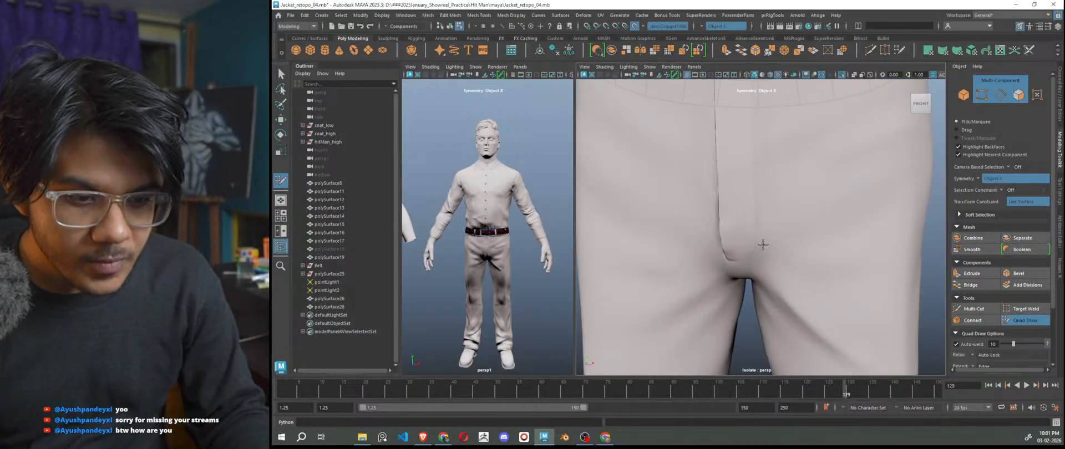
scroll(774, 256, down, 3)
scroll(777, 249, up, 4)
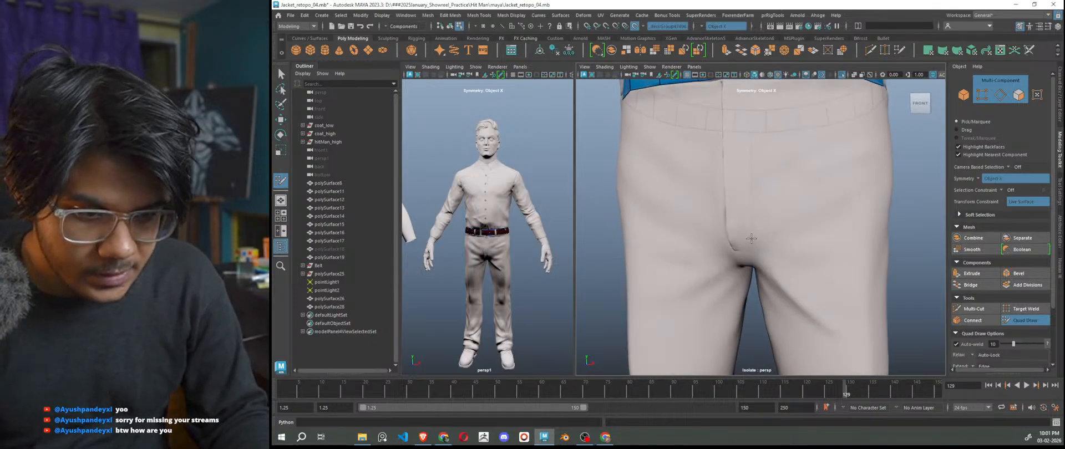
click(782, 214)
shift+click(777, 239)
shift+click(817, 214)
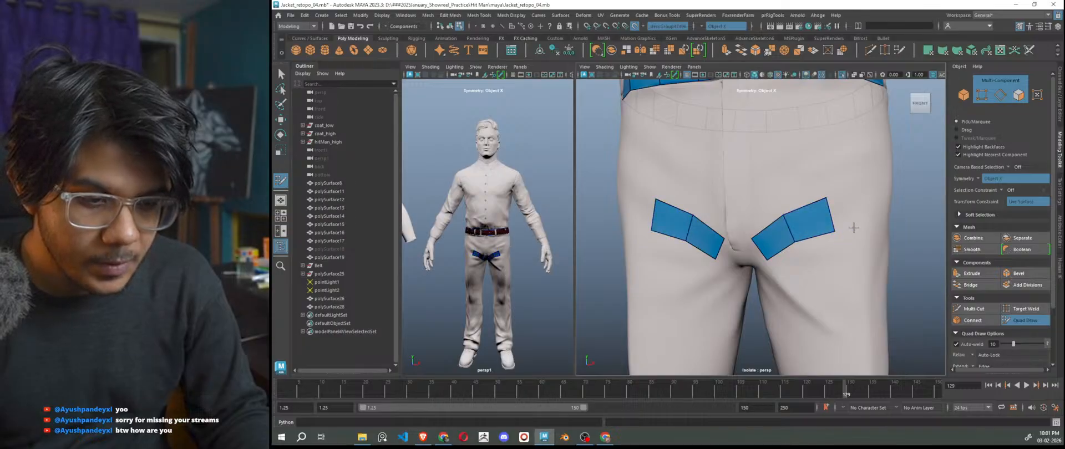
Extend the thigh strip around the outer side of the leg toward the back with more quads.
alt+drag(858, 200, 807, 266)
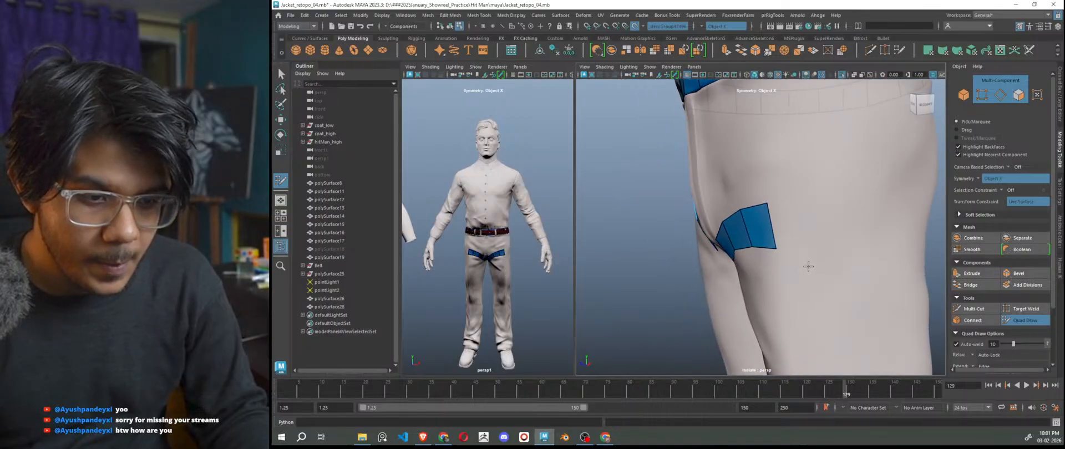
click(830, 244)
click(825, 199)
shift+click(798, 230)
alt+drag(869, 248, 687, 264)
shift+click(721, 222)
shift+click(679, 240)
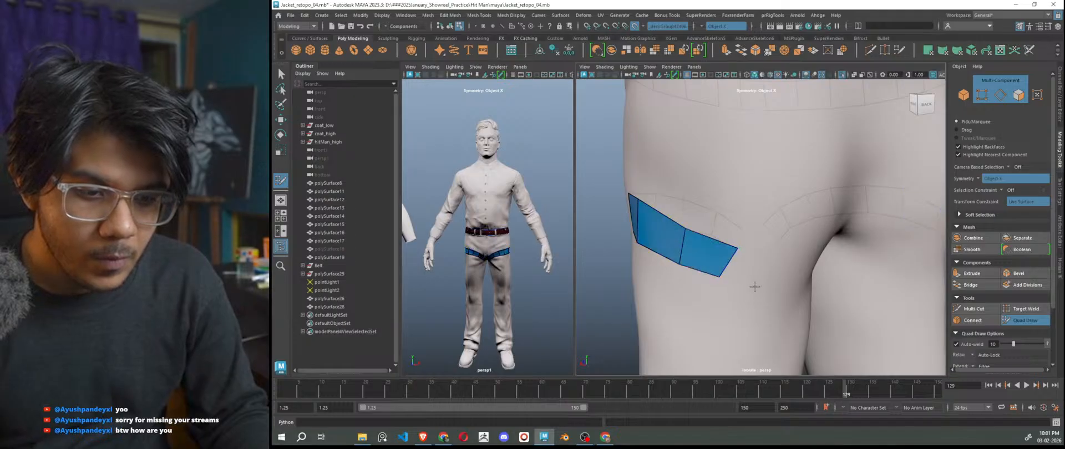
Add another quad to the thigh strip across the back of the leg below the seat.
alt+drag(737, 247, 699, 277)
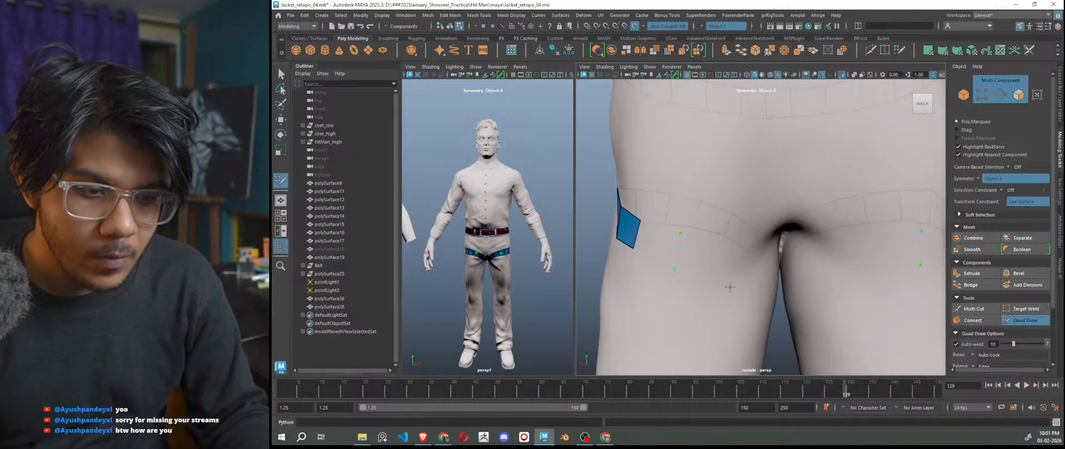
shift+click(667, 241)
scroll(739, 290, down, 8)
alt+drag(739, 290, 924, 295)
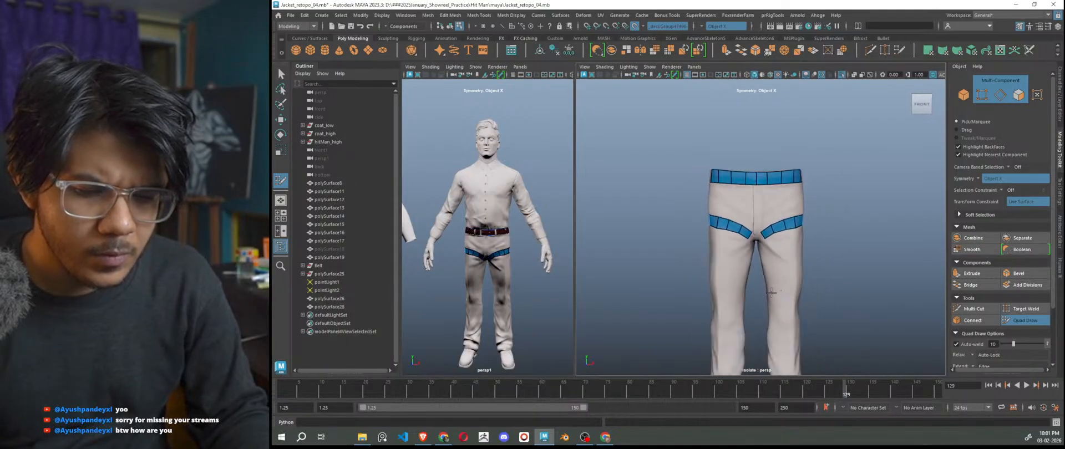
scroll(769, 293, up, 5)
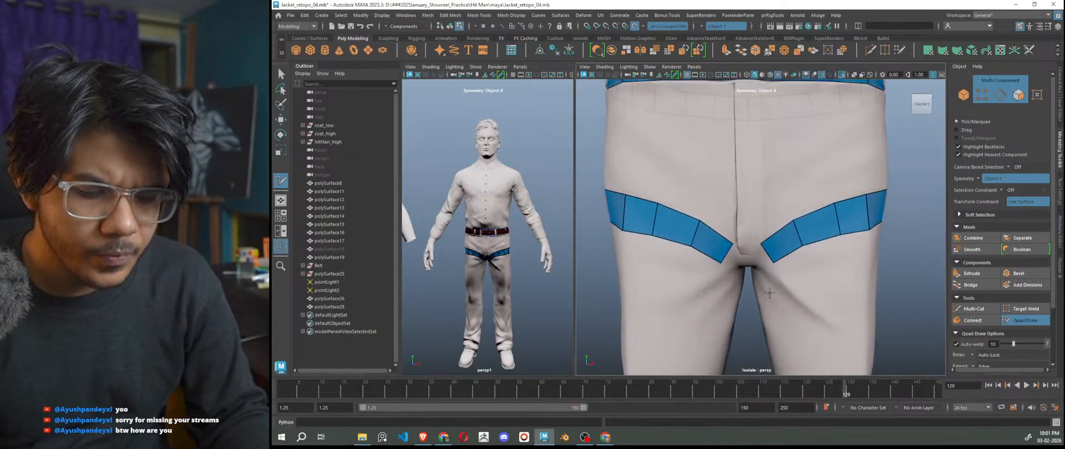
scroll(769, 293, down, 2)
scroll(769, 293, up, 5)
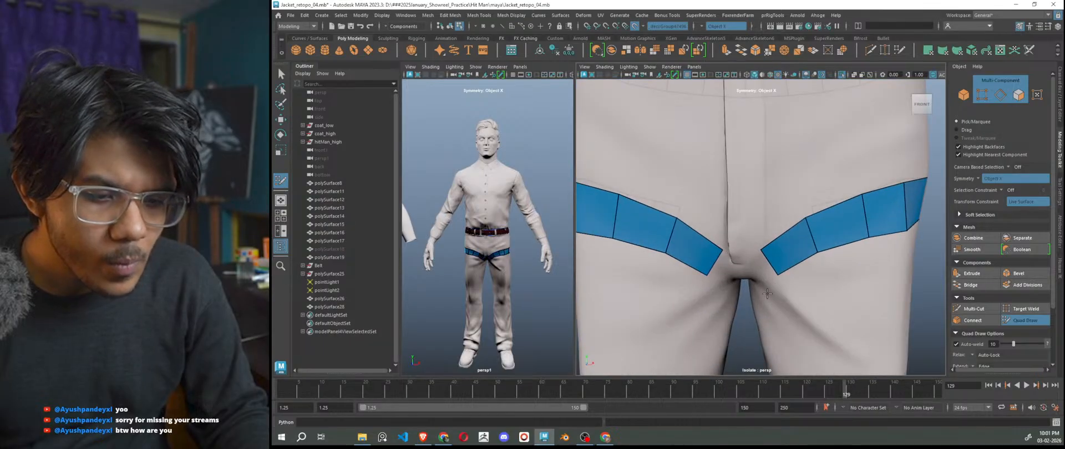
scroll(769, 292, up, 3)
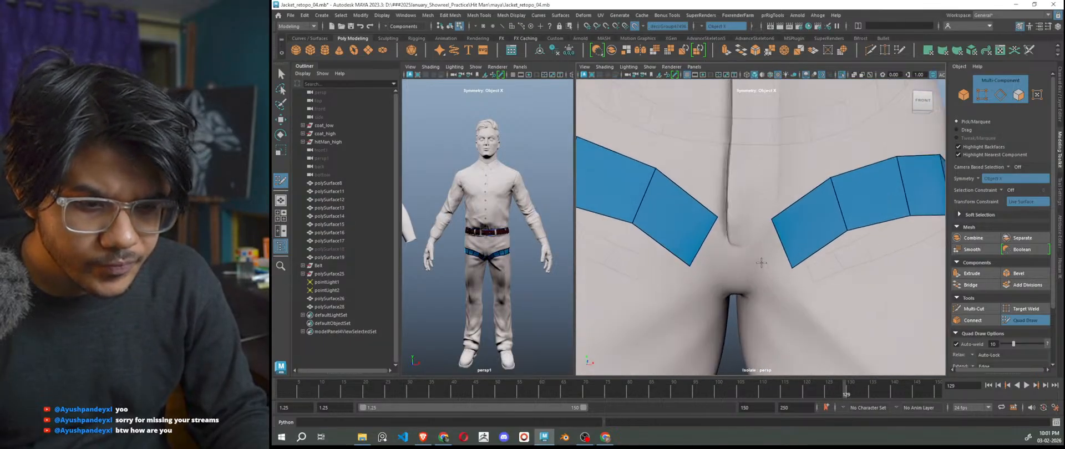
shift+click(771, 267)
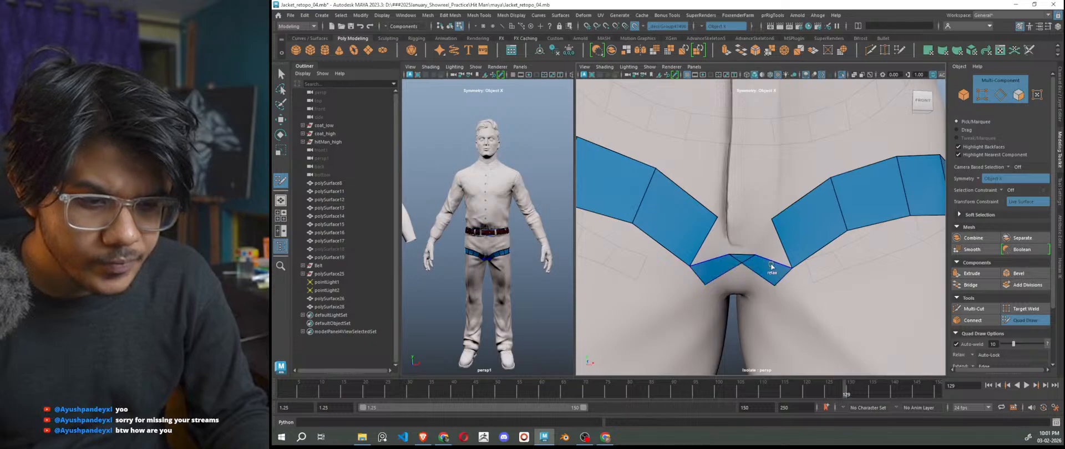
key(ctrl+z)
shift+click(775, 252)
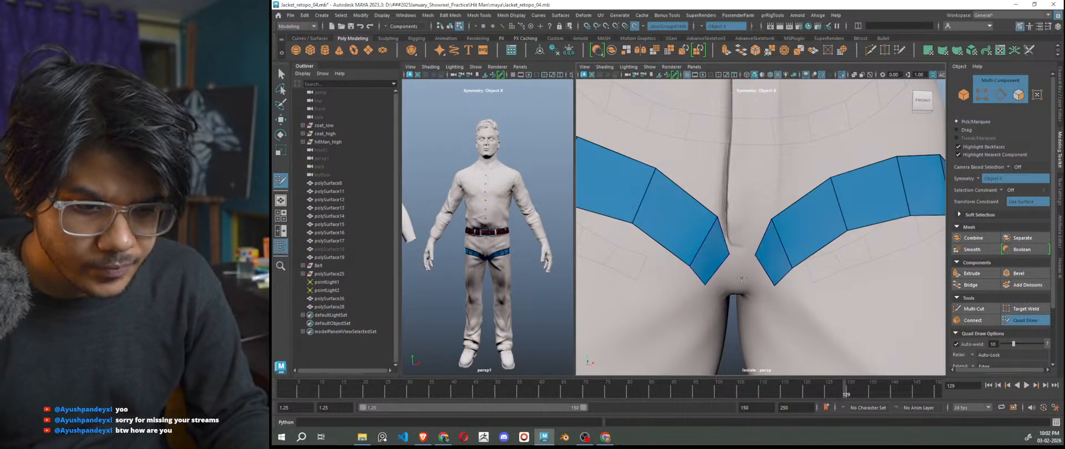
shift+click(755, 283)
shift+click(741, 251)
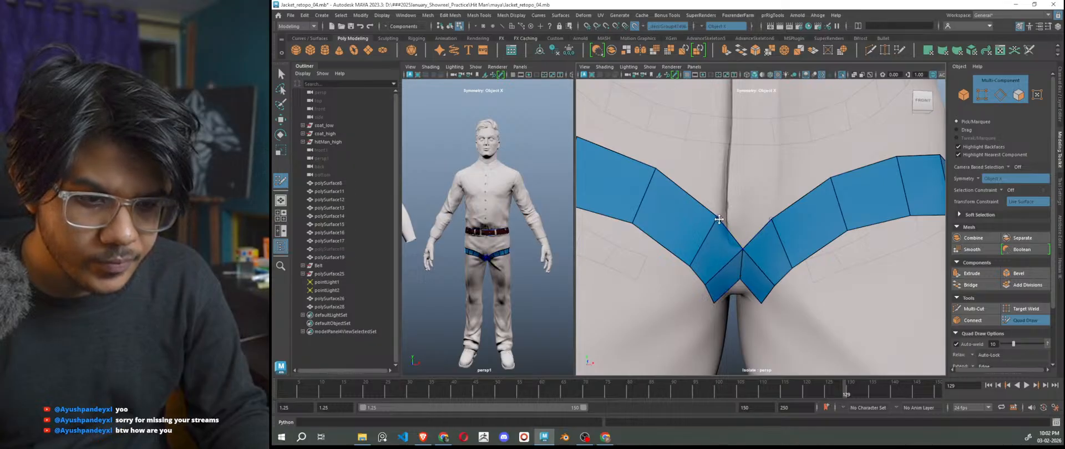
ctrl+shift+click(748, 272)
ctrl+shift+click(729, 247)
Pull the front thigh strips' inner ends away from the centre line and refill the quads beside the crotch.
drag(715, 220, 708, 239)
drag(656, 171, 656, 181)
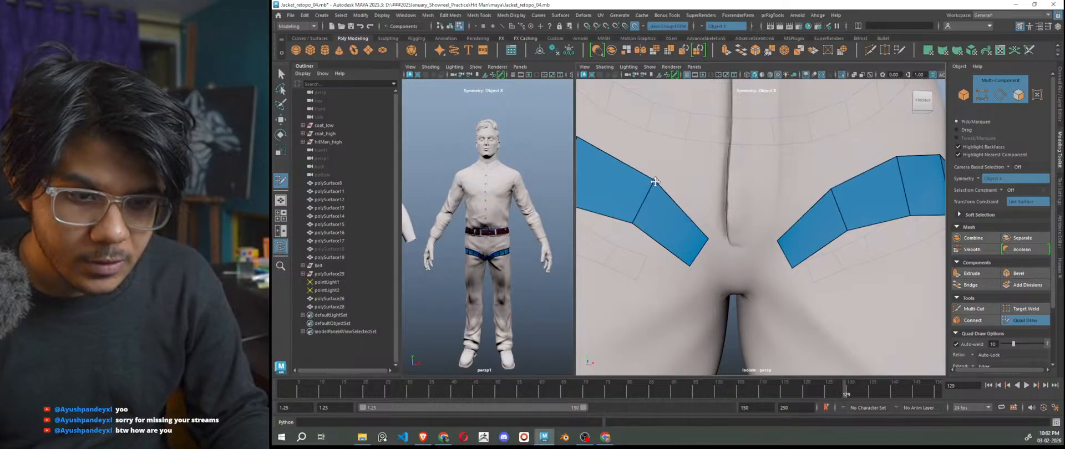
shift+click(721, 294)
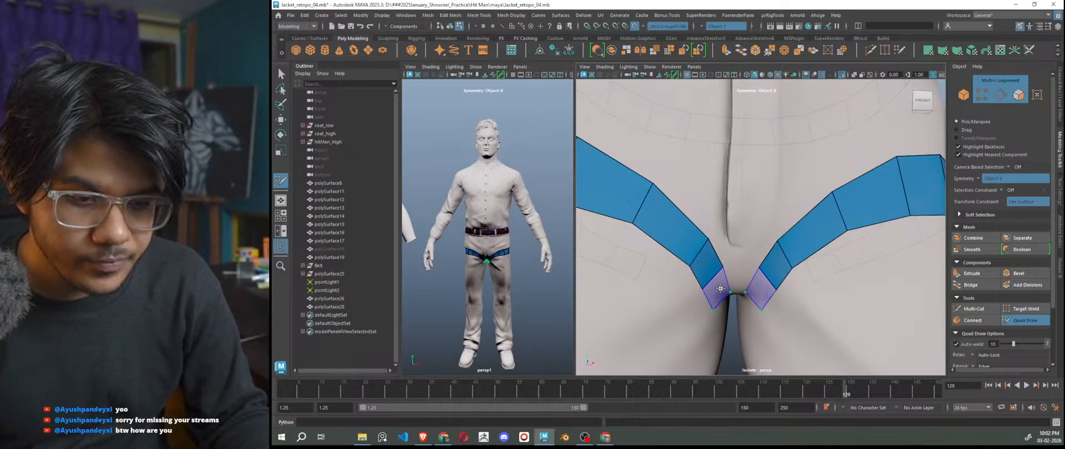
Extend the mirrored thigh strips underneath the crotch with another quad on each inner thigh.
alt+drag(712, 310, 726, 312)
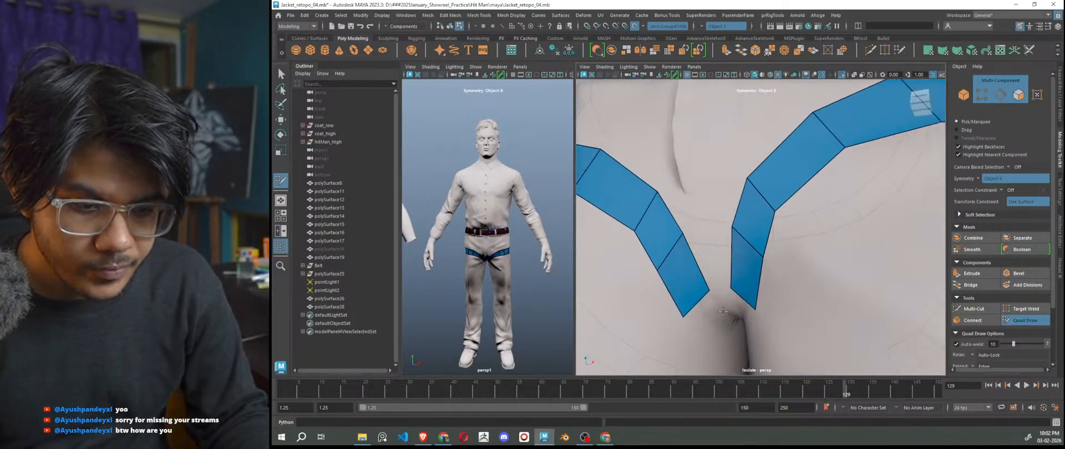
click(712, 338)
shift+click(713, 328)
key(ctrl+z)
alt+drag(710, 340, 721, 285)
shift+click(716, 333)
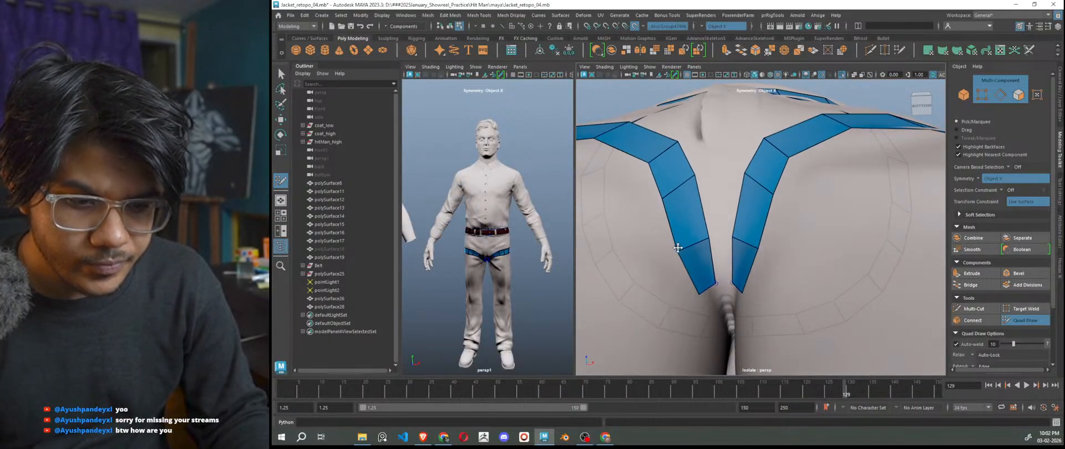
Continue the thigh strips between the legs toward the back and adjust the new quads' vertices.
alt+drag(679, 249, 755, 343)
scroll(754, 344, down, 6)
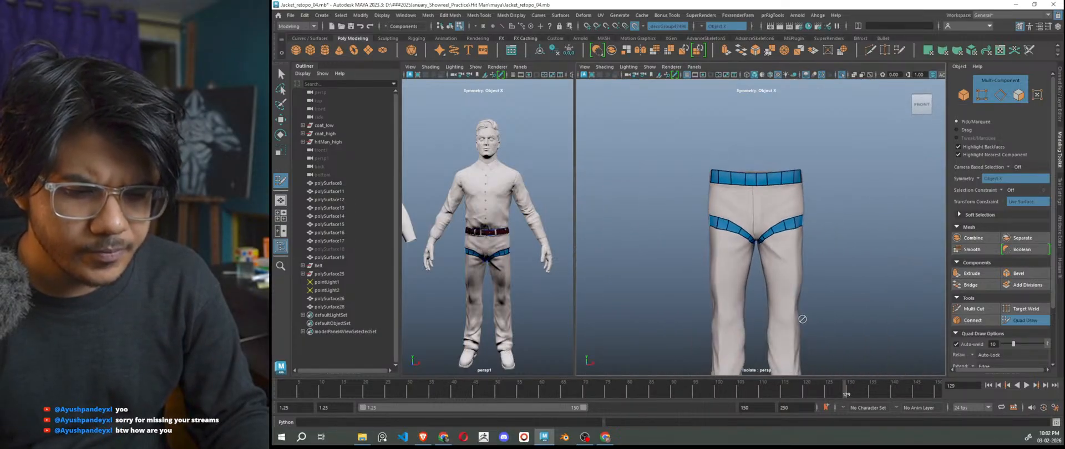
scroll(789, 308, up, 8)
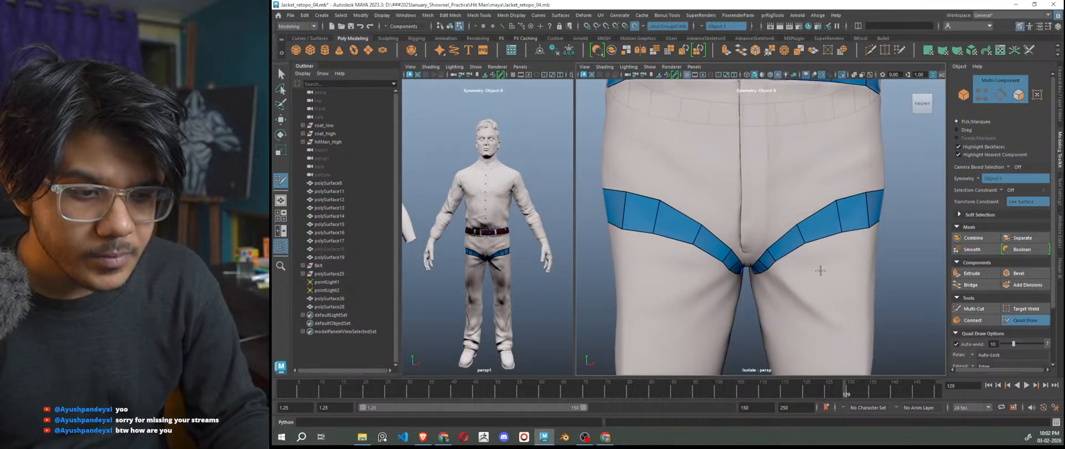
scroll(851, 312, down, 7)
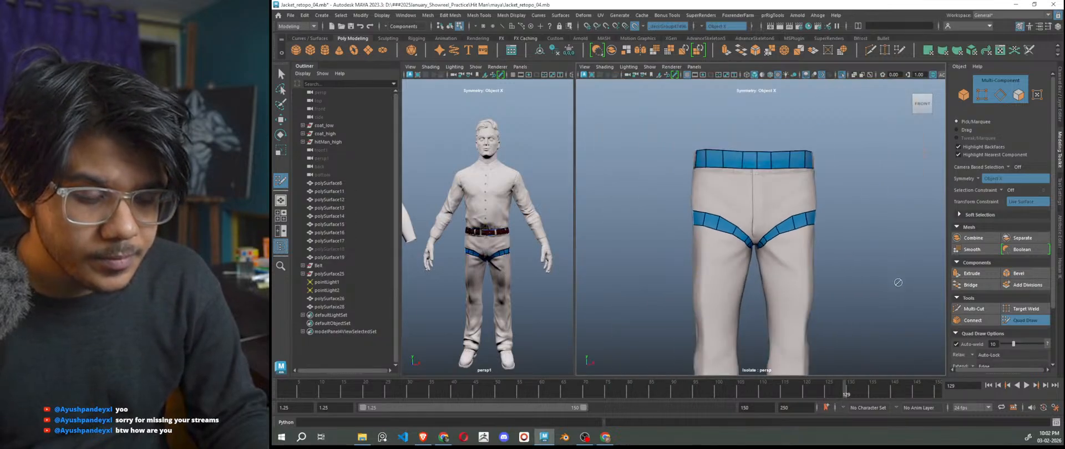
scroll(822, 311, up, 5)
mouse_move(822, 311)
alt+mouse_down()
mouse_move(704, 279)
mouse_move(837, 322)
mouse_move(716, 213)
mouse_move(694, 165)
alt+mouse_up()
shift+click(700, 289)
alt+drag(720, 219, 687, 314)
drag(615, 245, 617, 229)
alt+drag(589, 275, 732, 288)
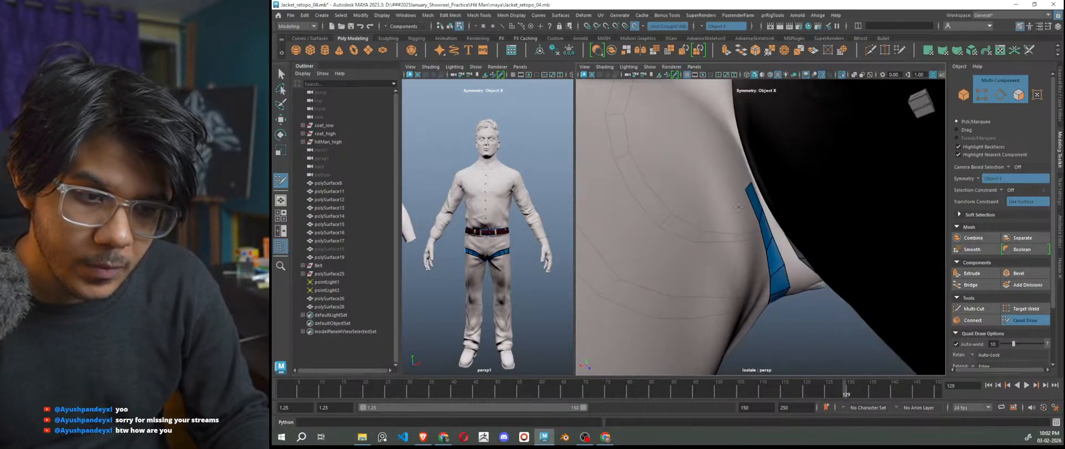
Extend the strip from the inner thigh across the back of the leg and join it to the outer quads.
key(Tab)
drag(747, 187, 731, 140)
alt+drag(715, 182, 699, 334)
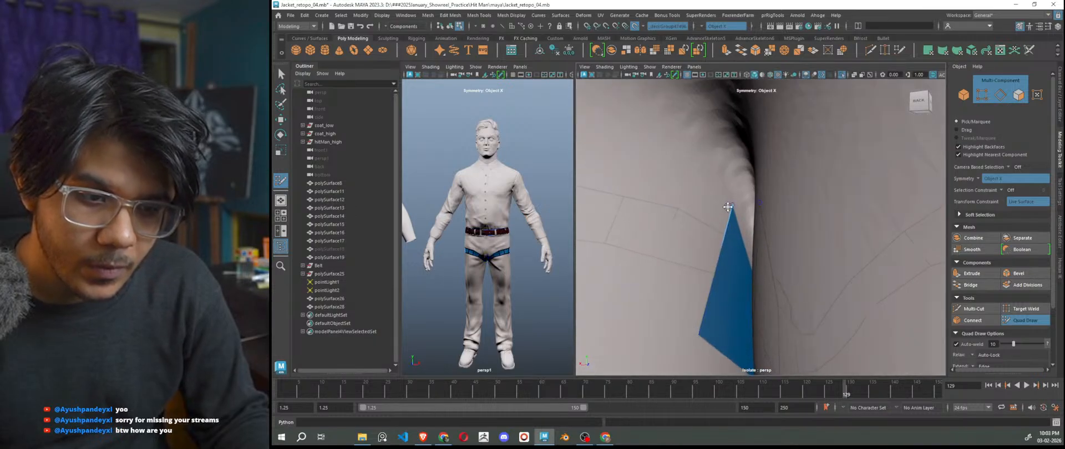
alt+right_drag(737, 271, 682, 261)
alt+drag(732, 266, 737, 289)
alt+right_drag(739, 301, 771, 248)
drag(752, 238, 722, 222)
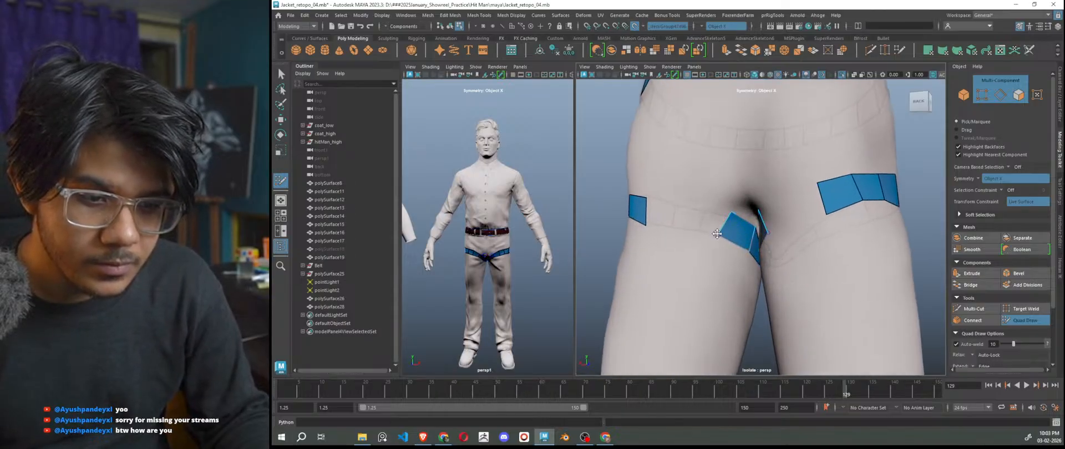
drag(725, 224, 646, 208)
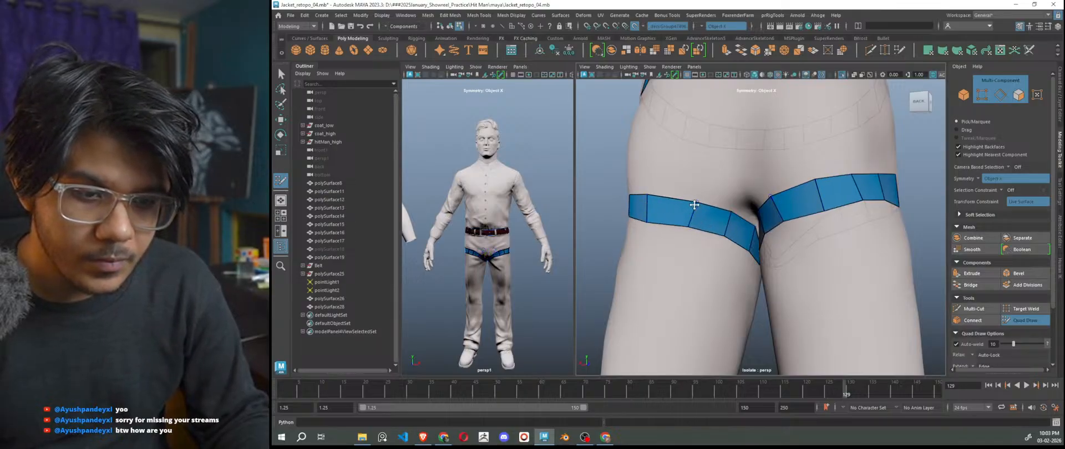
Reshape the thigh loop around the outer and front leg into a narrower band rising more steeply toward the hip.
key(a)
alt+drag(721, 272, 936, 332)
scroll(865, 303, up, 4)
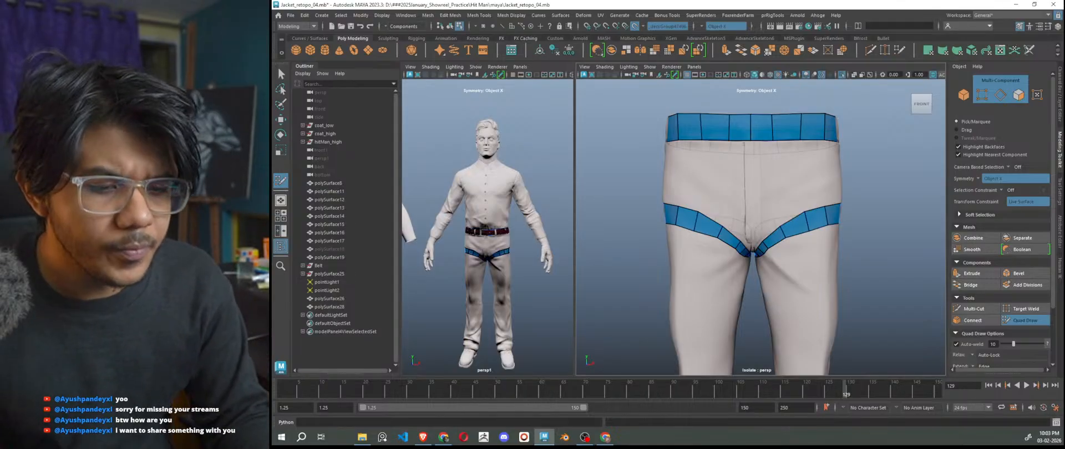
alt+drag(674, 268, 746, 251)
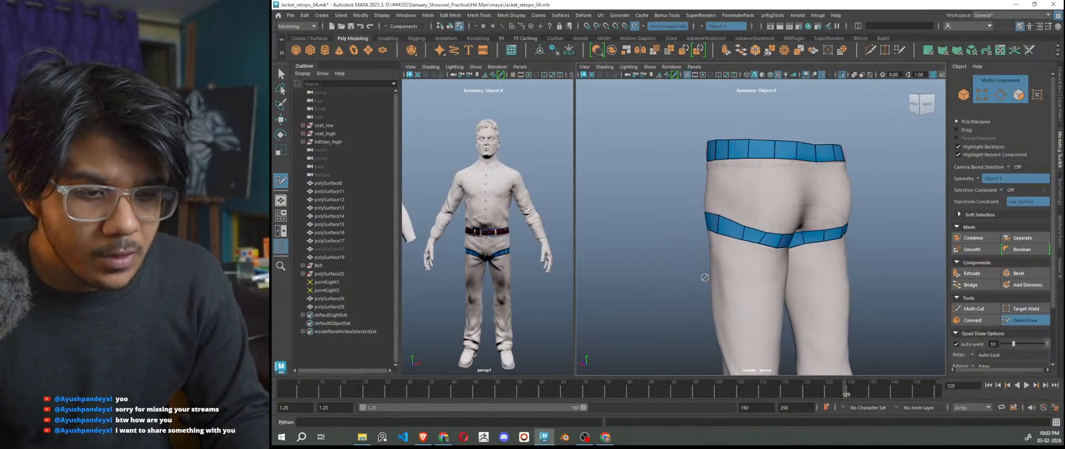
scroll(751, 249, up, 3)
alt+drag(769, 287, 738, 278)
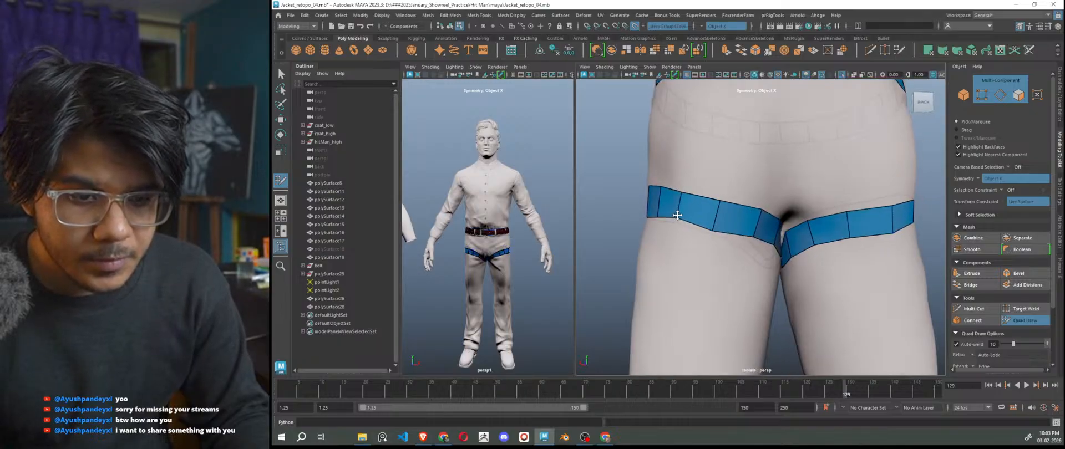
mouse_move(711, 226)
alt+mouse_down()
mouse_move(814, 216)
mouse_move(814, 189)
alt+mouse_up()
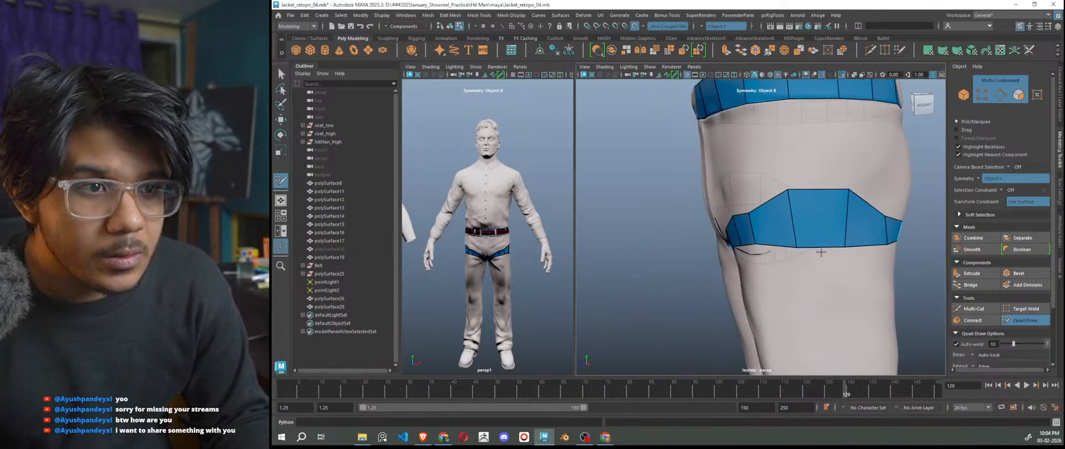
mouse_move(823, 254)
mouse_down()
mouse_move(820, 221)
mouse_move(851, 219)
mouse_up()
mouse_move(777, 260)
alt+mouse_down()
mouse_move(818, 225)
mouse_move(793, 232)
alt+mouse_up()
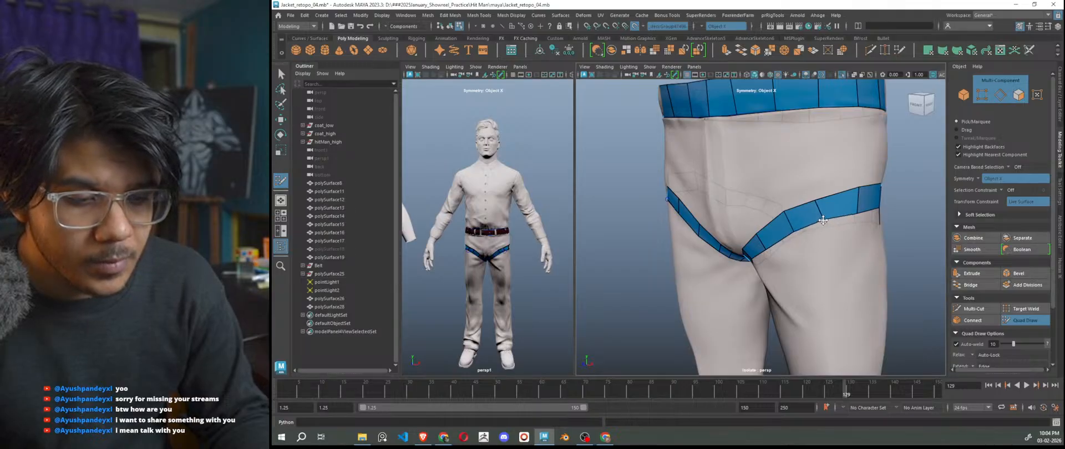
alt+right_drag(840, 255, 827, 271)
alt+drag(826, 271, 870, 269)
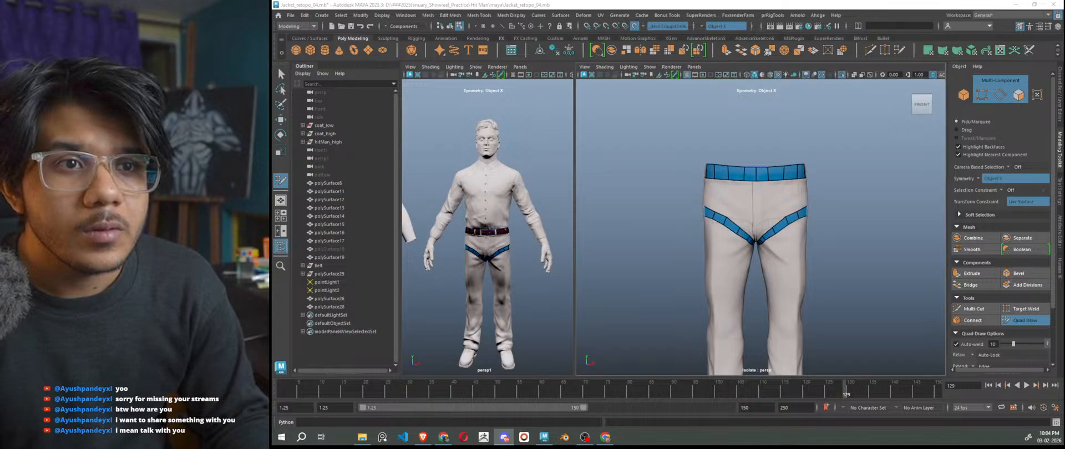
Switch to Discord, start a voice call from a contact's direct messages, and return to Maya.
click(504, 437)
click(849, 101)
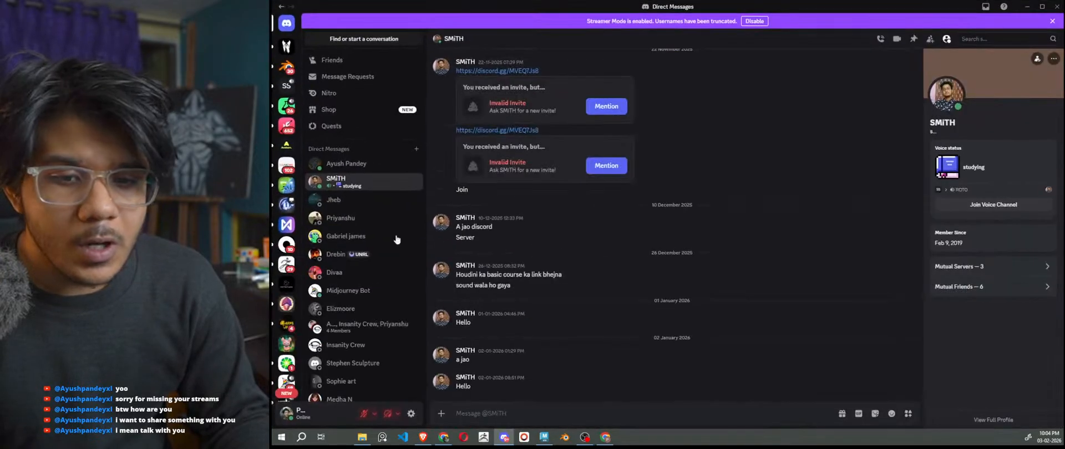
click(346, 163)
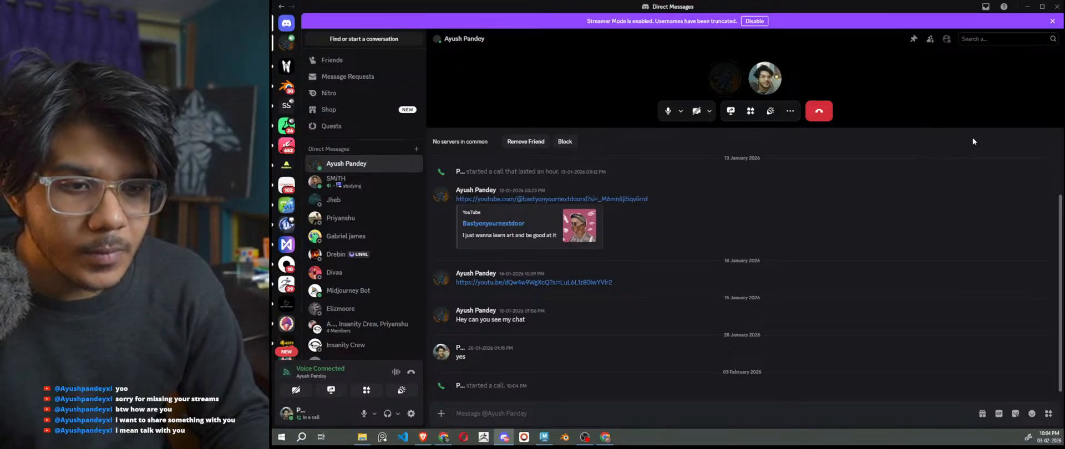
click(1028, 7)
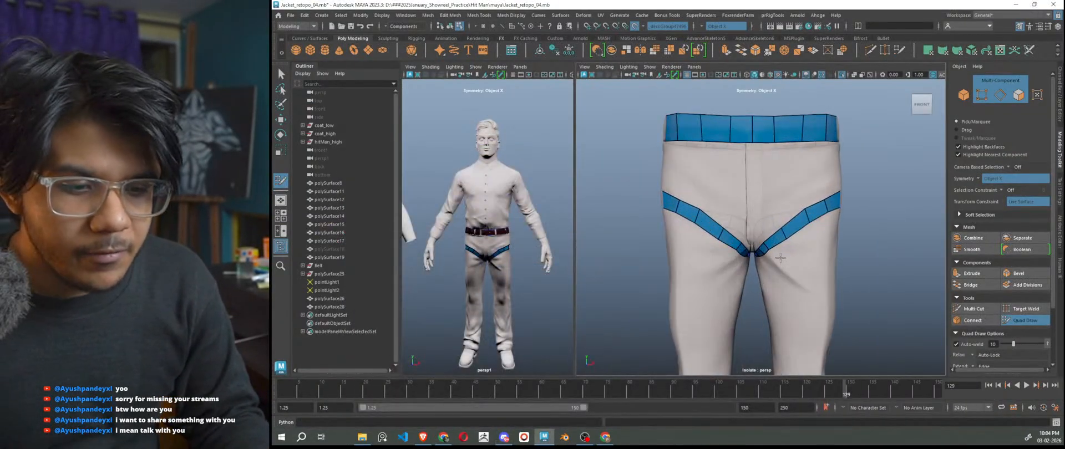
scroll(779, 258, up, 3)
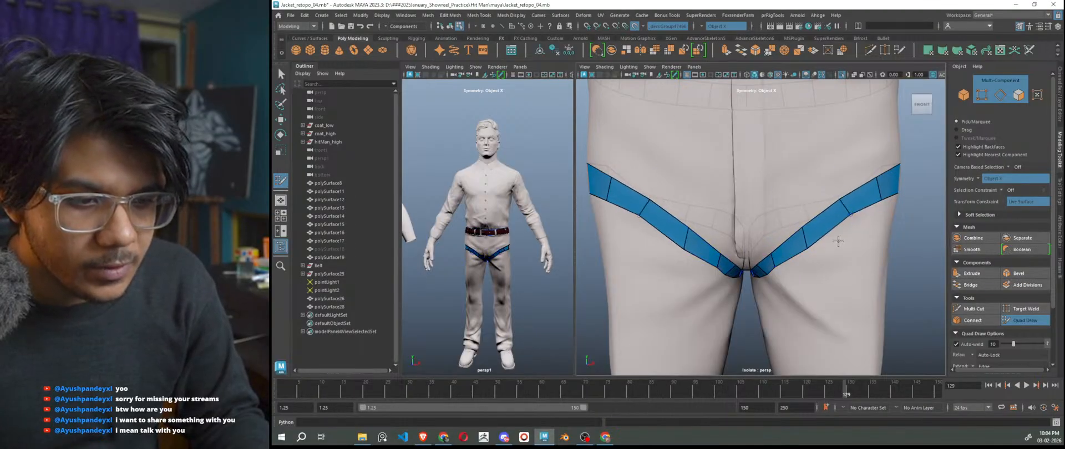
scroll(799, 261, up, 3)
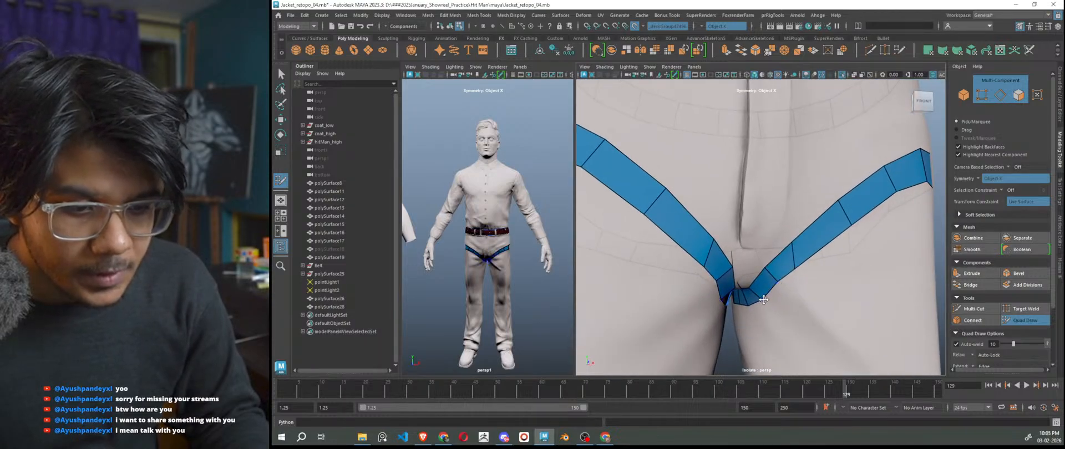
scroll(764, 300, up, 2)
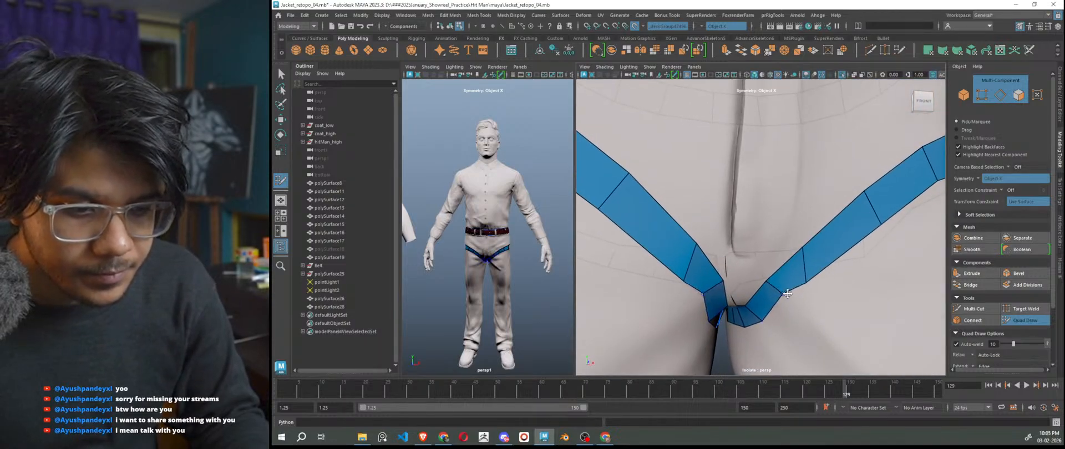
scroll(840, 297, down, 5)
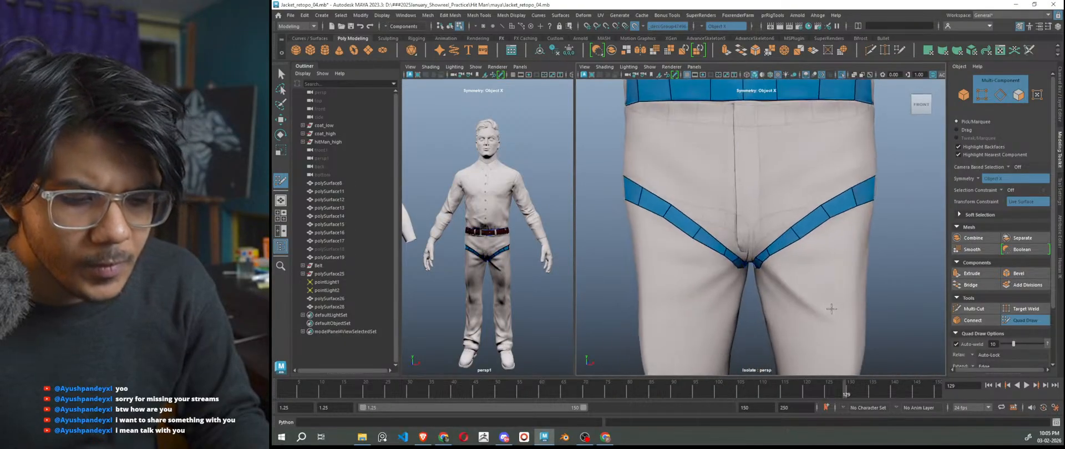
scroll(835, 304, up, 3)
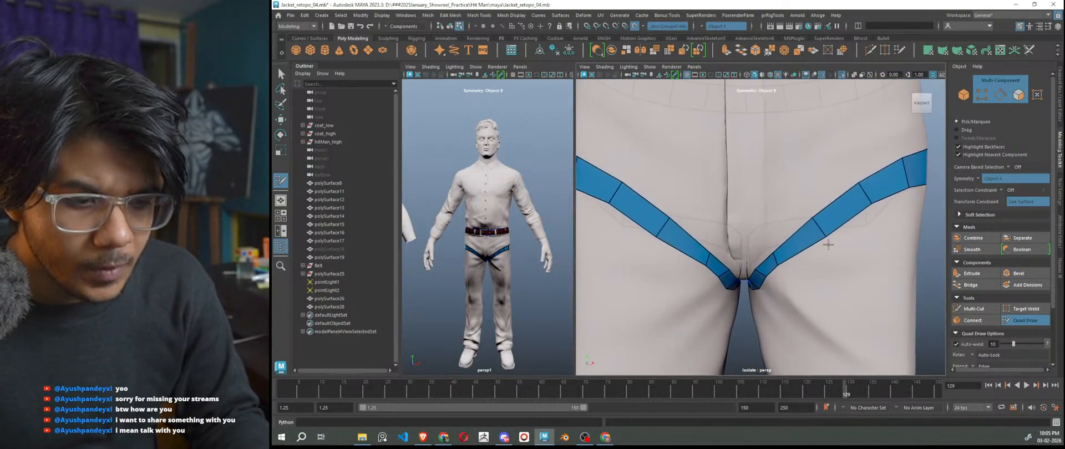
Switch to Discord to check the ongoing voice call and return to Maya.
click(504, 438)
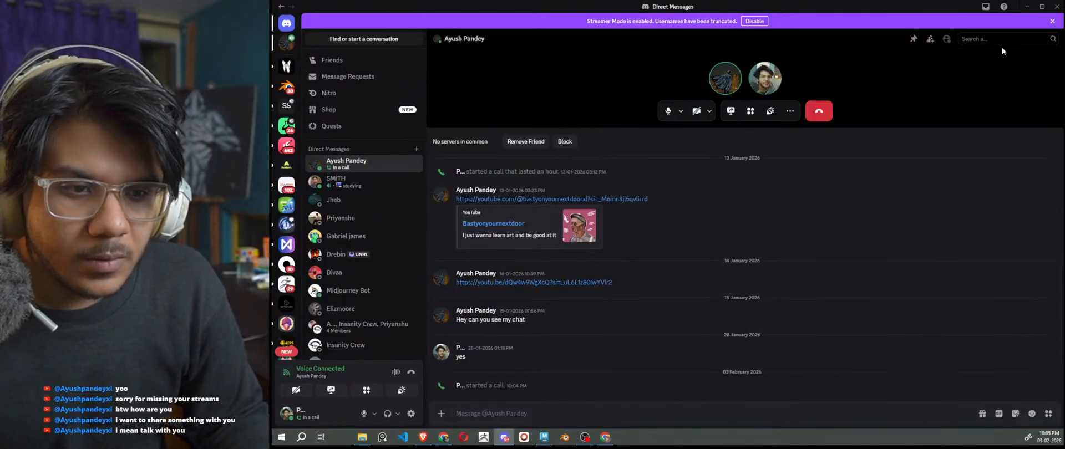
click(1025, 8)
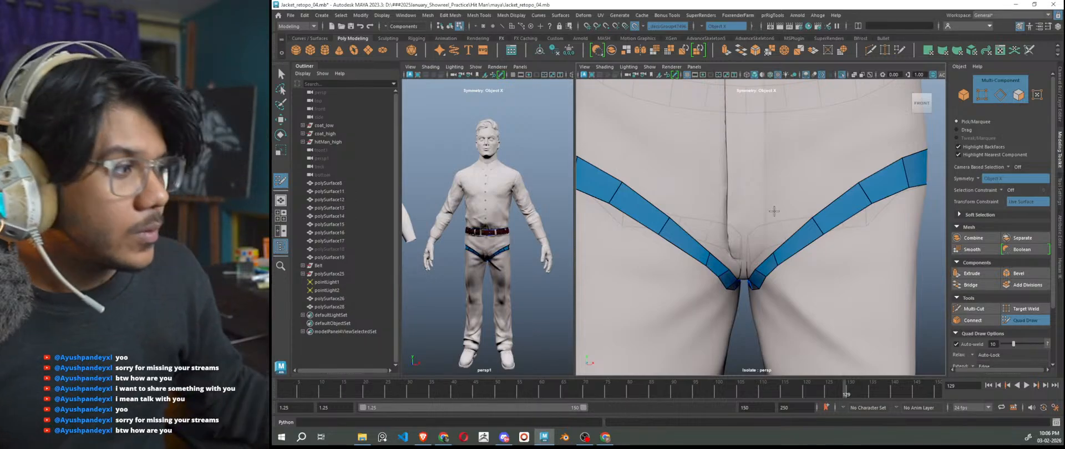
scroll(763, 273, up, 3)
alt+drag(763, 277, 758, 343)
scroll(775, 308, down, 3)
alt+drag(812, 289, 804, 299)
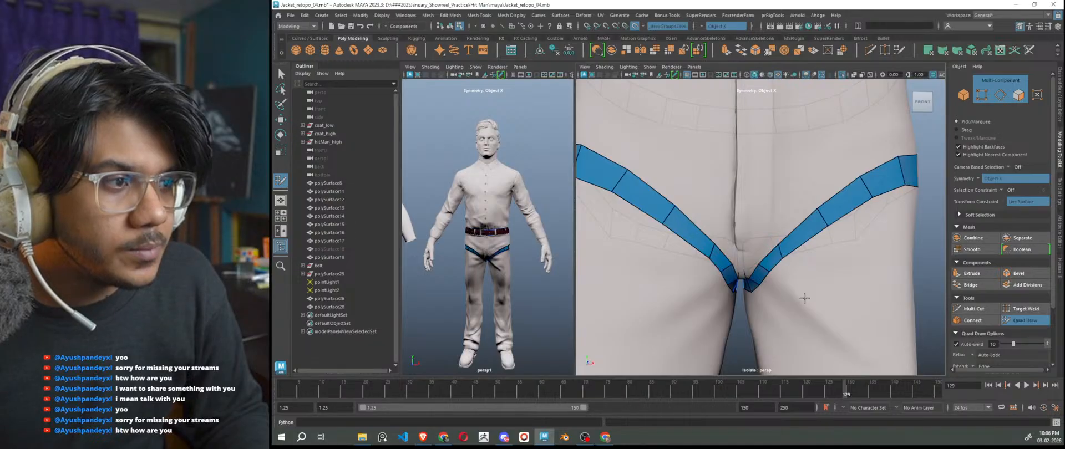
scroll(816, 297, down, 2)
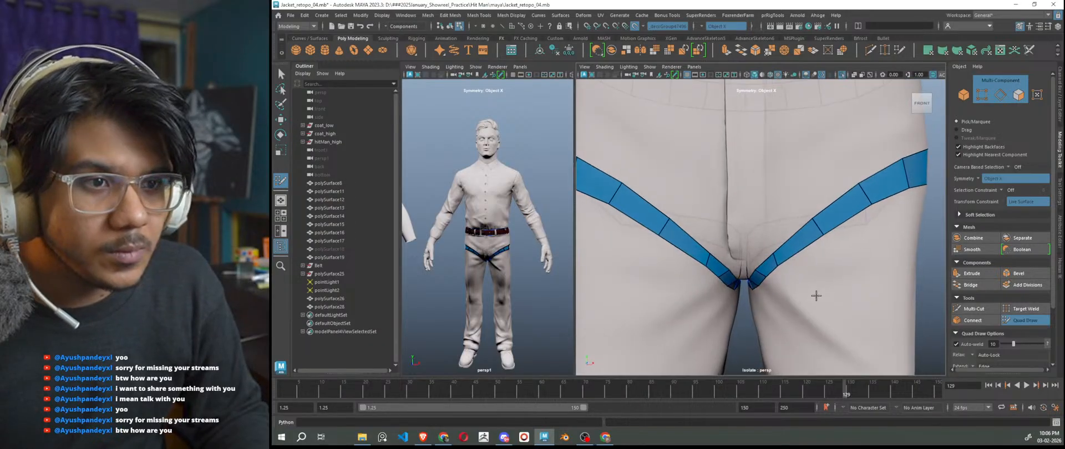
Reposition the thigh strip's vertices below the seat for a smoother curve and more even quads across the back.
scroll(812, 299, down, 4)
alt+drag(807, 313, 678, 299)
scroll(678, 299, up, 2)
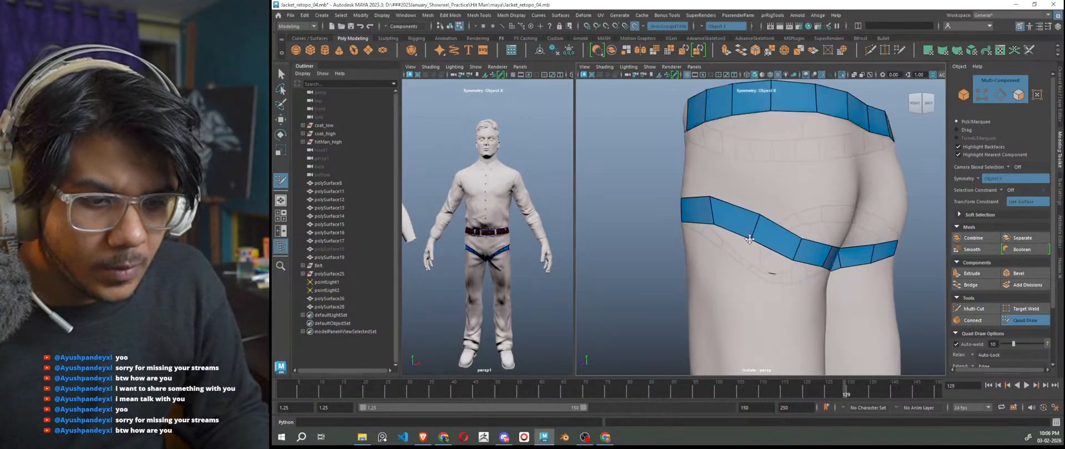
alt+drag(719, 203, 734, 246)
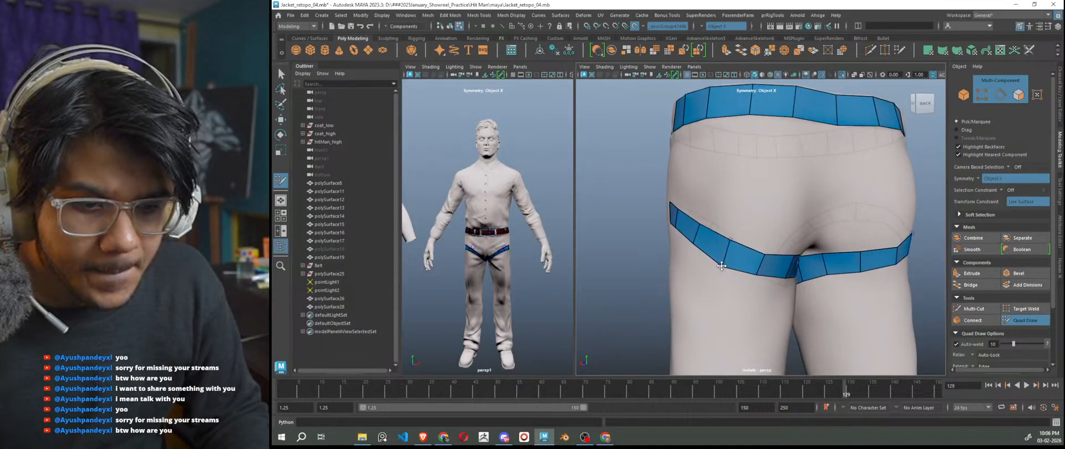
scroll(722, 259, down, 3)
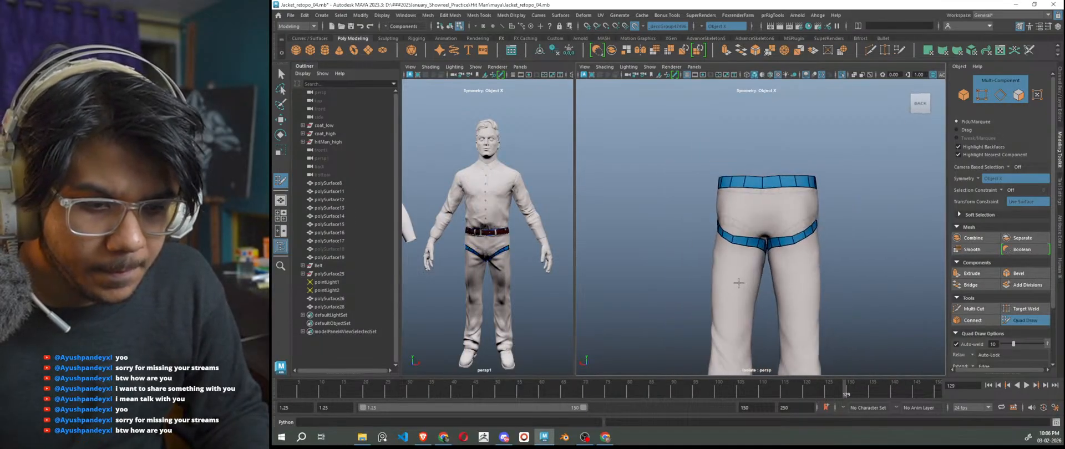
scroll(749, 266, up, 6)
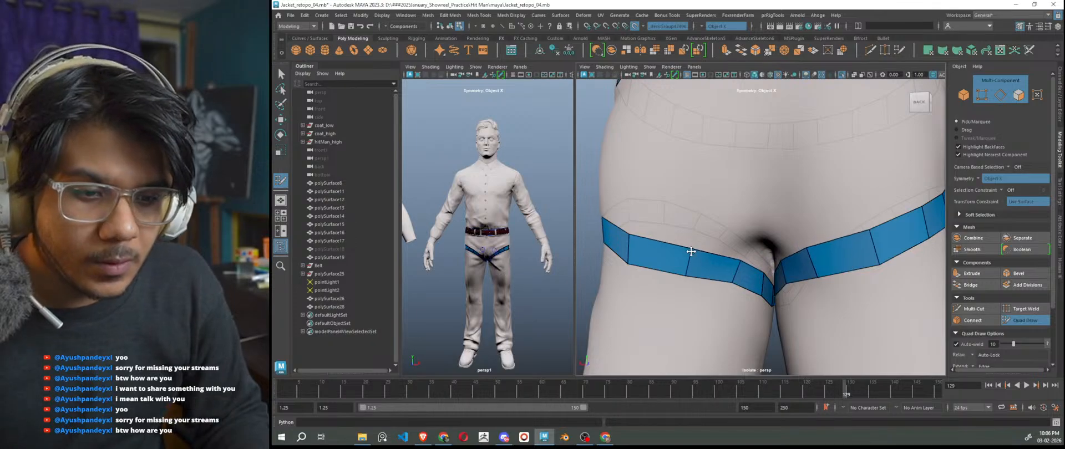
mouse_move(686, 277)
mouse_down()
mouse_move(682, 295)
mouse_move(718, 264)
mouse_move(673, 256)
mouse_move(675, 230)
mouse_move(644, 220)
mouse_up()
alt+drag(720, 295, 713, 263)
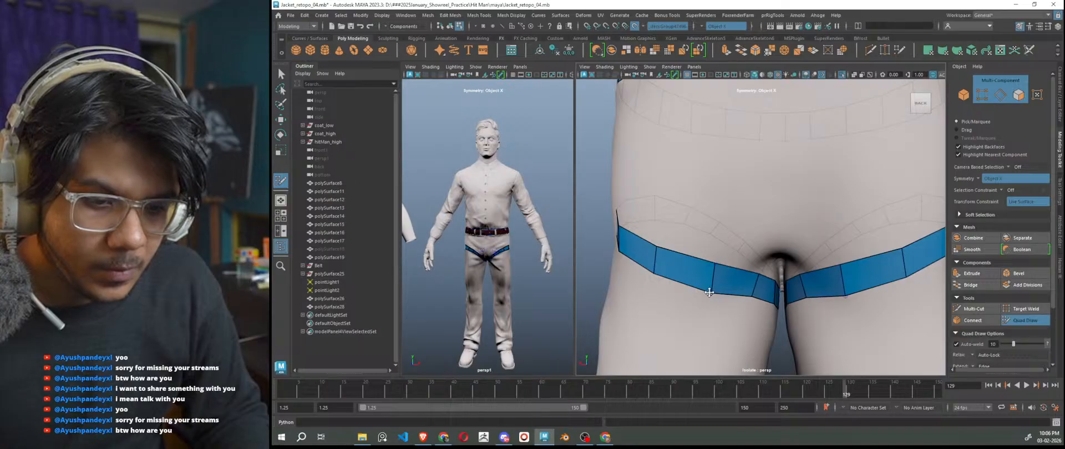
scroll(717, 297, down, 10)
alt+drag(756, 299, 828, 265)
scroll(829, 262, up, 5)
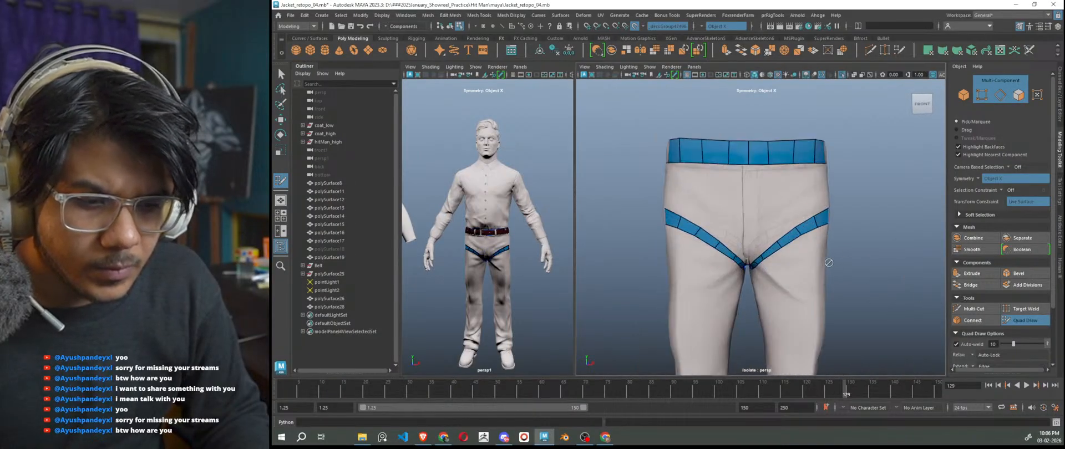
Fill the outer hips between the waistband and the thigh loops with symmetrical Quad Draw faces, leaving front and back open.
scroll(828, 262, up, 4)
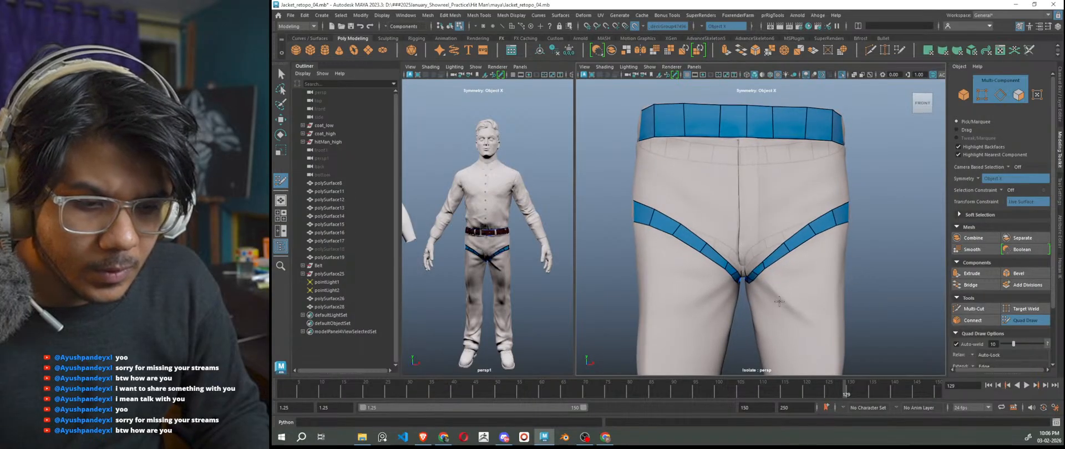
scroll(784, 301, up, 3)
alt+middle_drag(784, 301, 804, 286)
scroll(804, 286, down, 3)
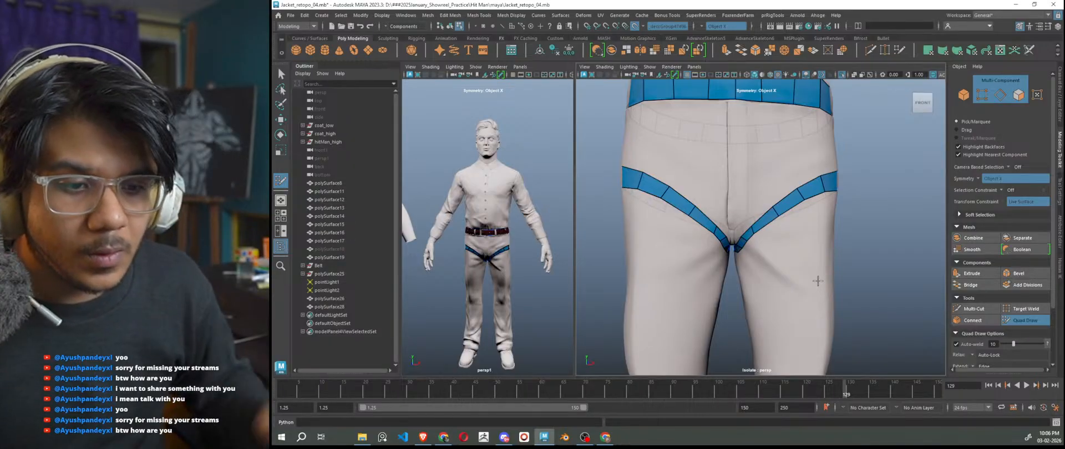
scroll(773, 203, up, 1)
scroll(773, 203, down, 2)
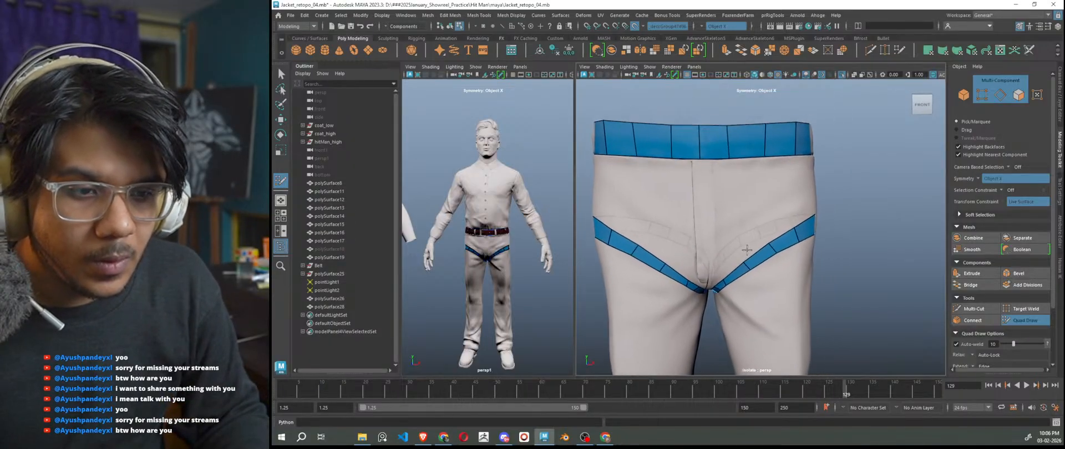
mouse_move(769, 161)
mouse_down()
mouse_move(769, 233)
mouse_move(738, 241)
mouse_move(788, 229)
mouse_up()
scroll(756, 201, up, 3)
shift+click(766, 192)
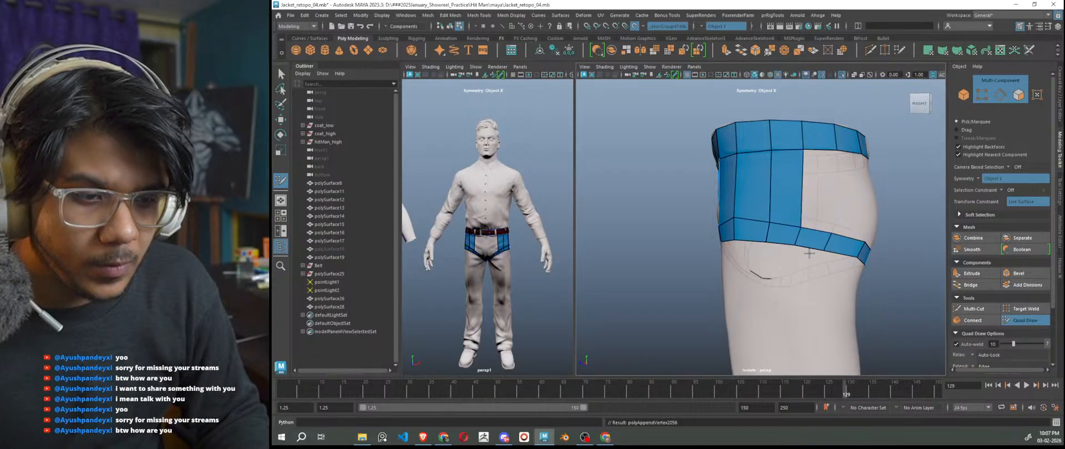
Insert horizontal edge loops across the hip side panels to split the tall faces into even quads.
scroll(799, 303, down, 4)
alt+drag(799, 303, 905, 305)
scroll(887, 305, down, 5)
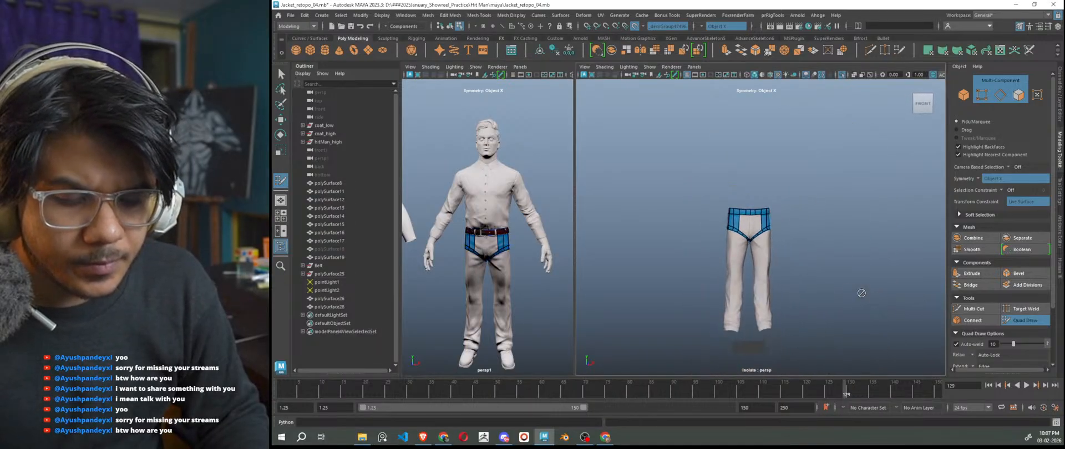
scroll(865, 294, up, 8)
scroll(839, 274, up, 3)
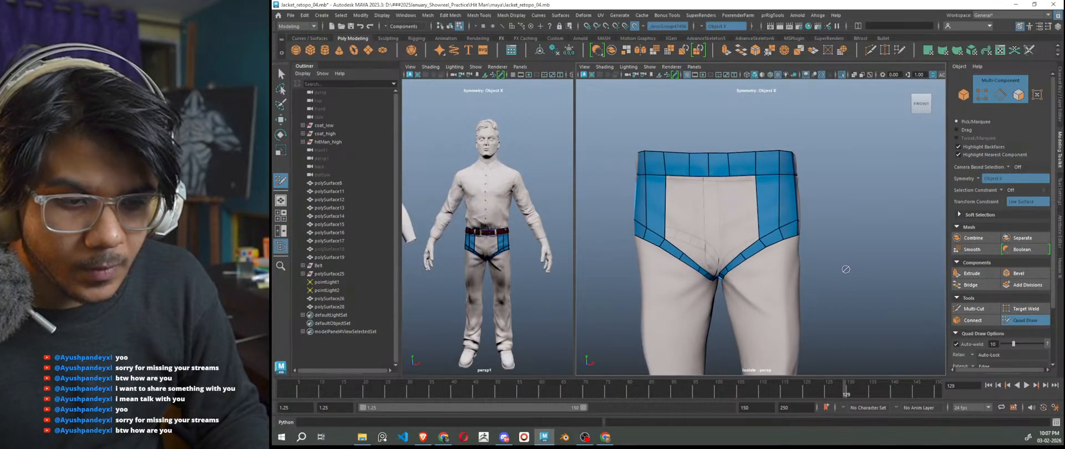
scroll(830, 264, down, 5)
alt+drag(839, 274, 885, 281)
scroll(763, 212, up, 3)
key(ctrl)
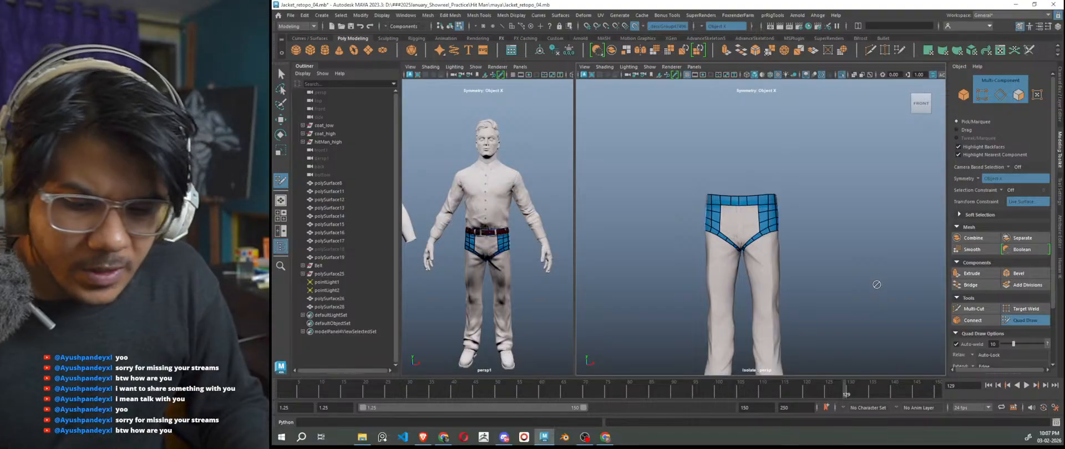
Switch to Discord, leave the voice call, deafen the audio, and close the window to return to Maya.
click(504, 436)
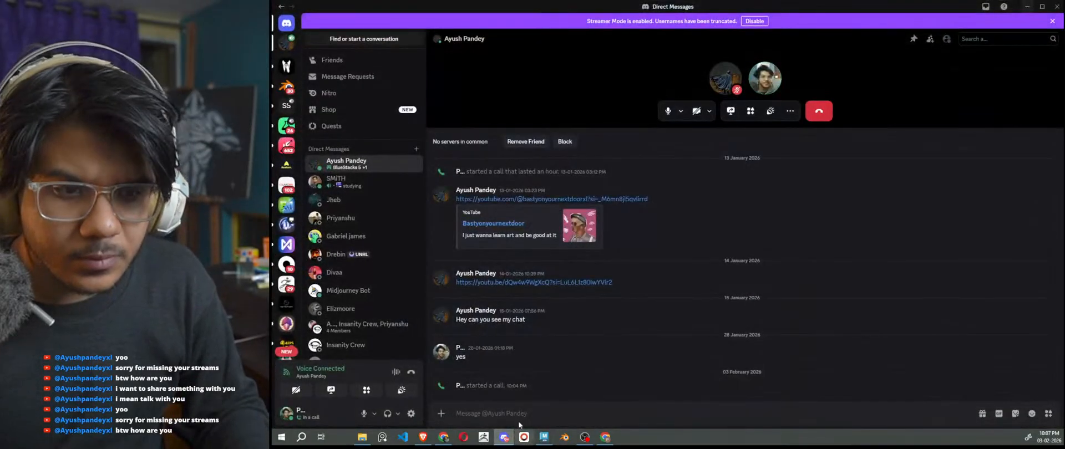
click(819, 111)
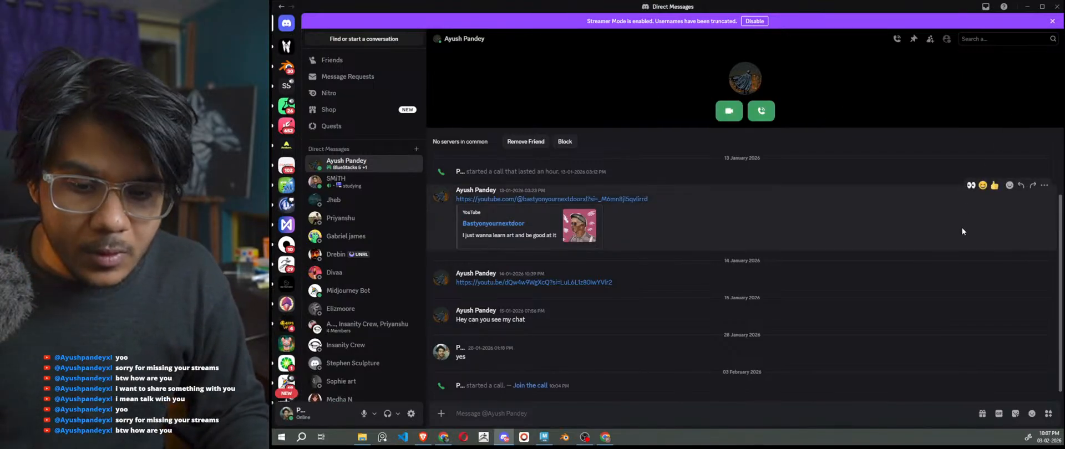
click(387, 414)
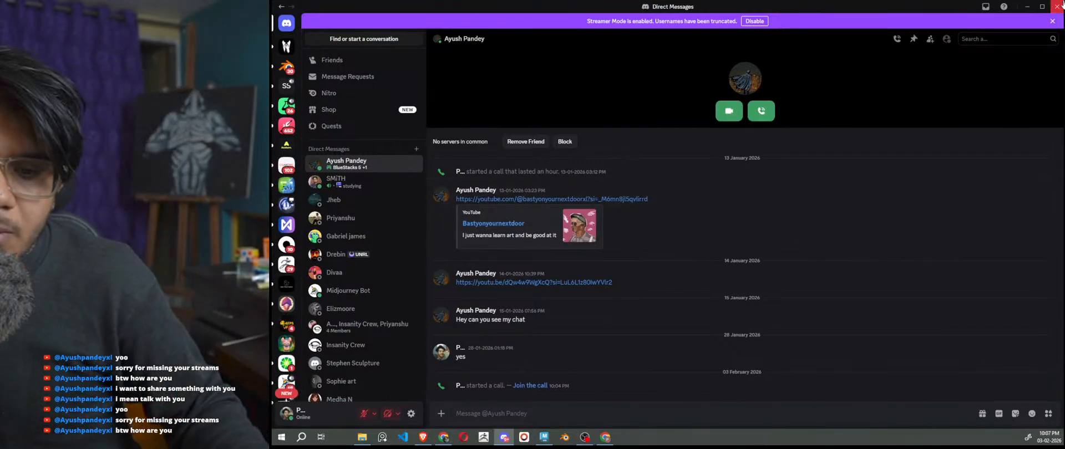
click(1058, 7)
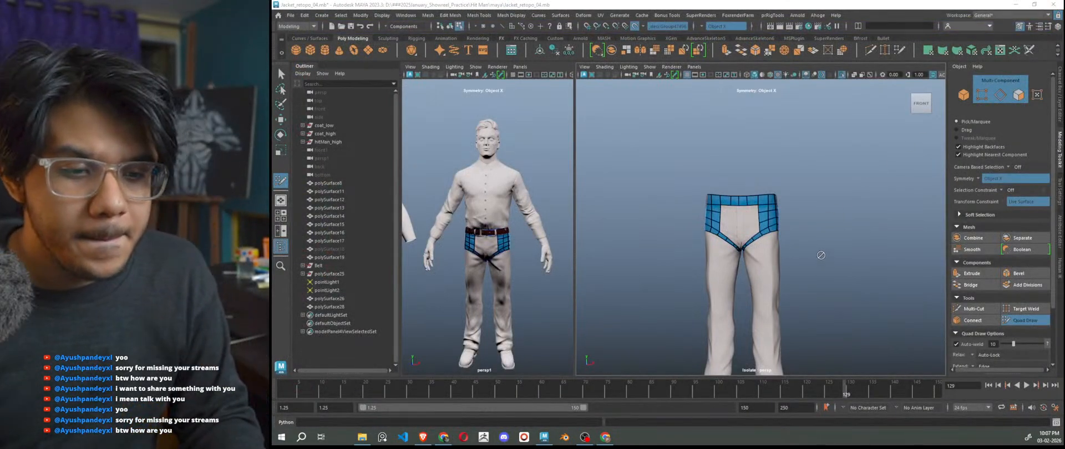
Reposition the thigh strip's vertices beside the crotch and below the seat to even out the quads at the back.
scroll(815, 236, up, 5)
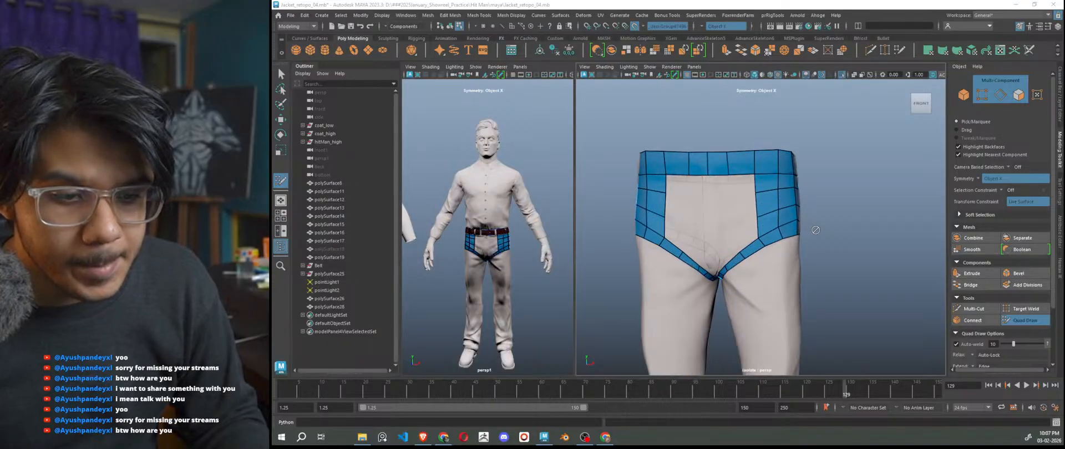
alt+middle_drag(855, 237, 868, 256)
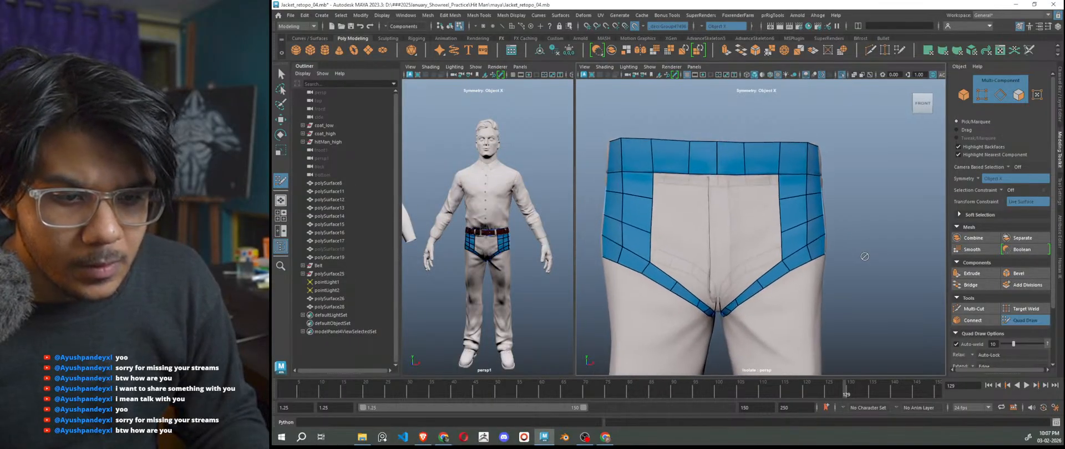
scroll(698, 266, down, 2)
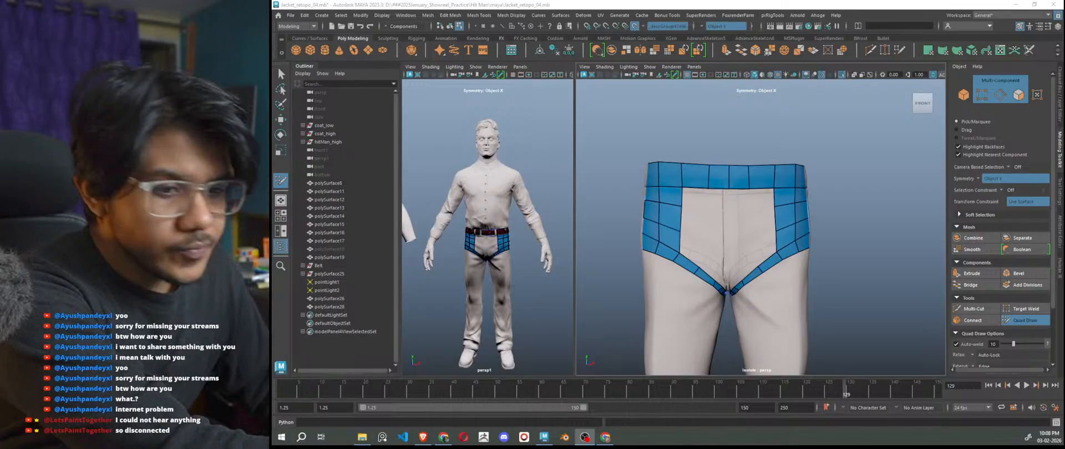
alt+drag(826, 296, 641, 281)
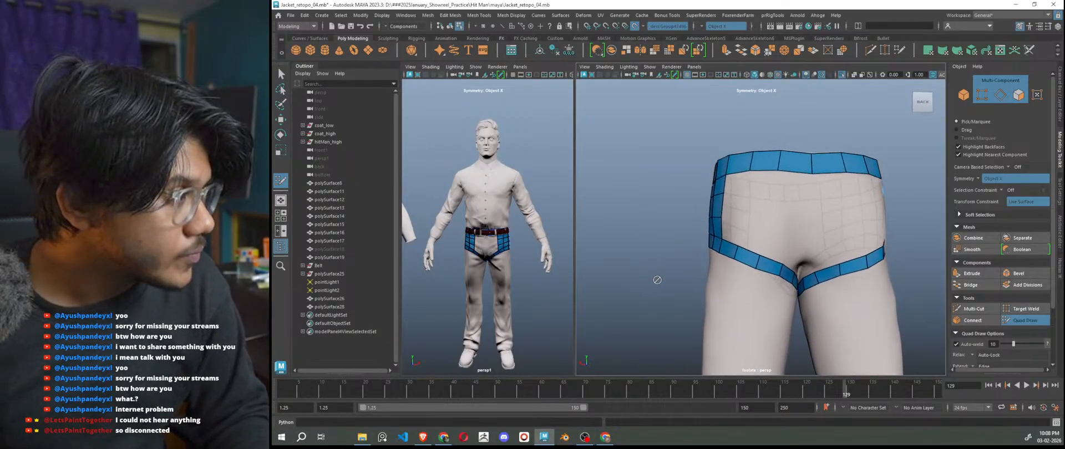
alt+right_drag(702, 278, 768, 291)
alt+middle_drag(789, 299, 731, 247)
mouse_move(732, 243)
mouse_down()
mouse_move(663, 222)
mouse_move(732, 247)
mouse_up()
mouse_move(742, 289)
alt+mouse_down()
mouse_move(734, 280)
mouse_move(750, 289)
mouse_move(714, 334)
alt+mouse_up()
scroll(737, 290, up, 5)
alt+middle_drag(714, 333, 747, 243)
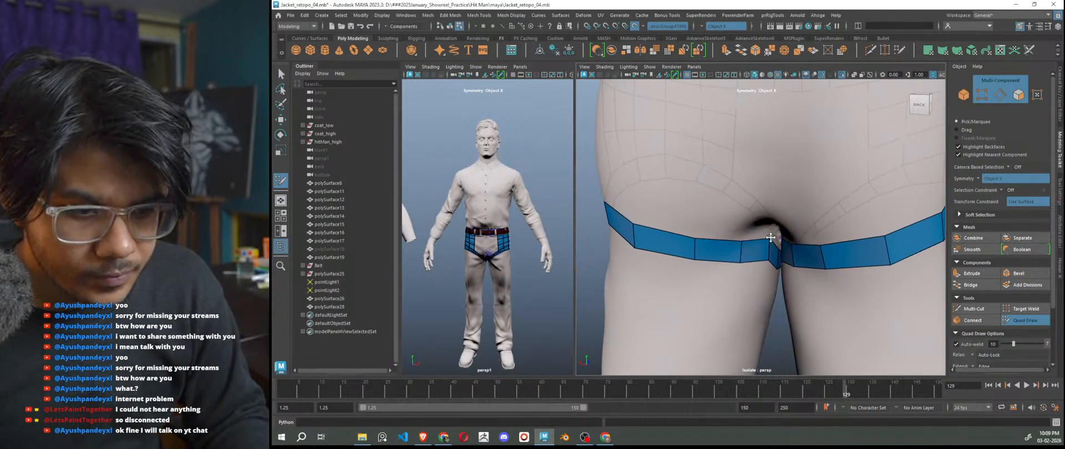
mouse_move(774, 295)
alt+mouse_down()
mouse_move(775, 269)
mouse_move(721, 263)
mouse_move(702, 240)
alt+mouse_up()
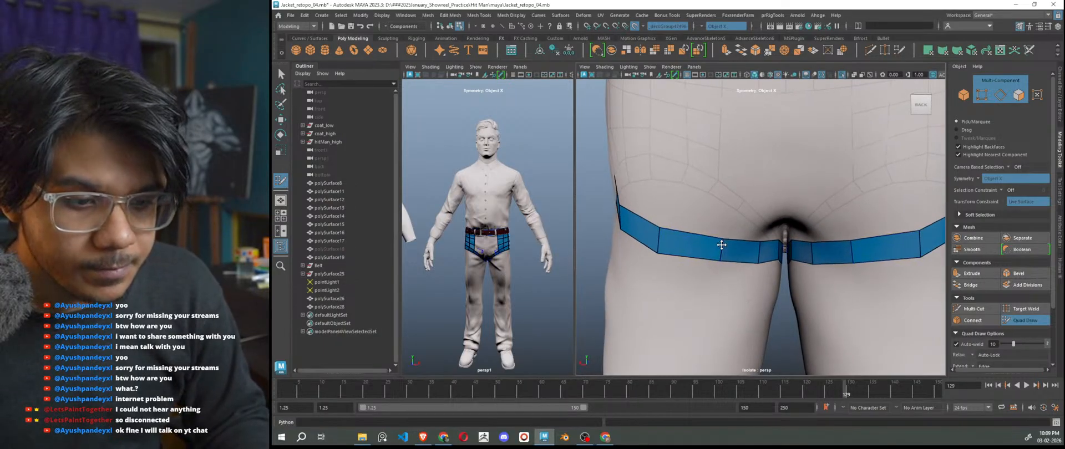
alt+drag(683, 304, 754, 260)
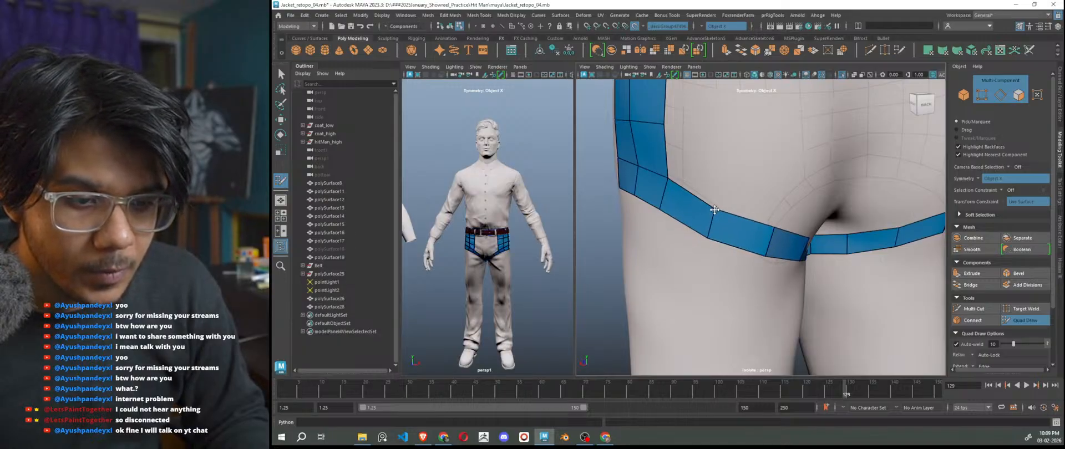
Try raising the thigh strip's edges below the seat into a higher arch, and undo the moves.
scroll(714, 210, down, 5)
alt+drag(714, 222, 906, 277)
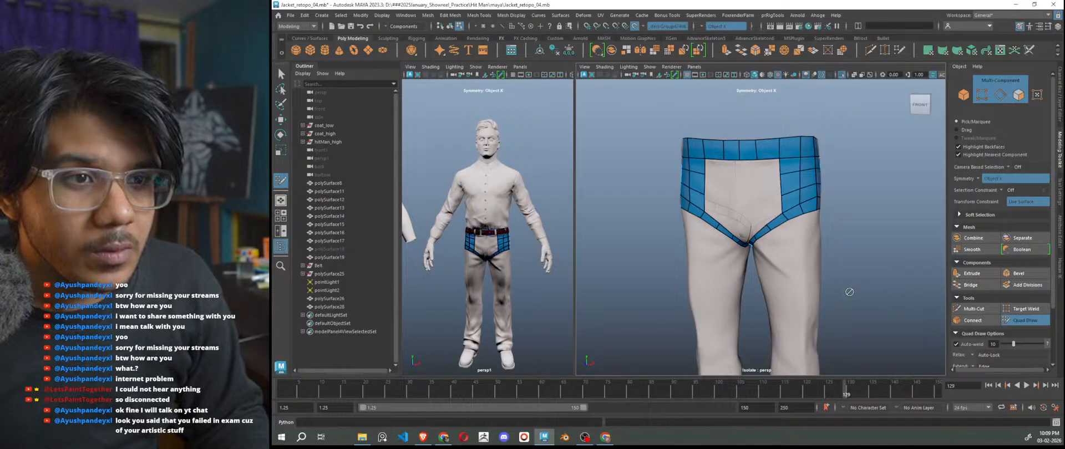
alt+drag(863, 251, 679, 240)
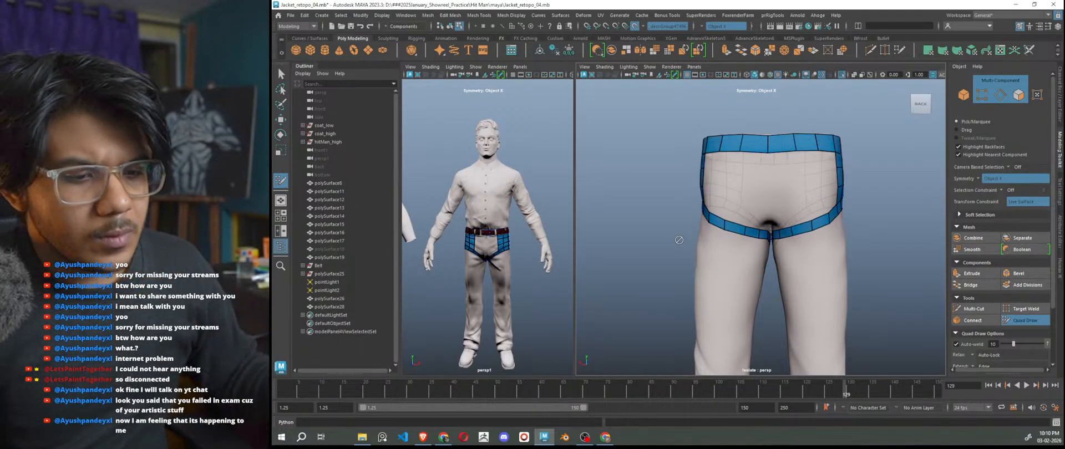
scroll(836, 255, up, 2)
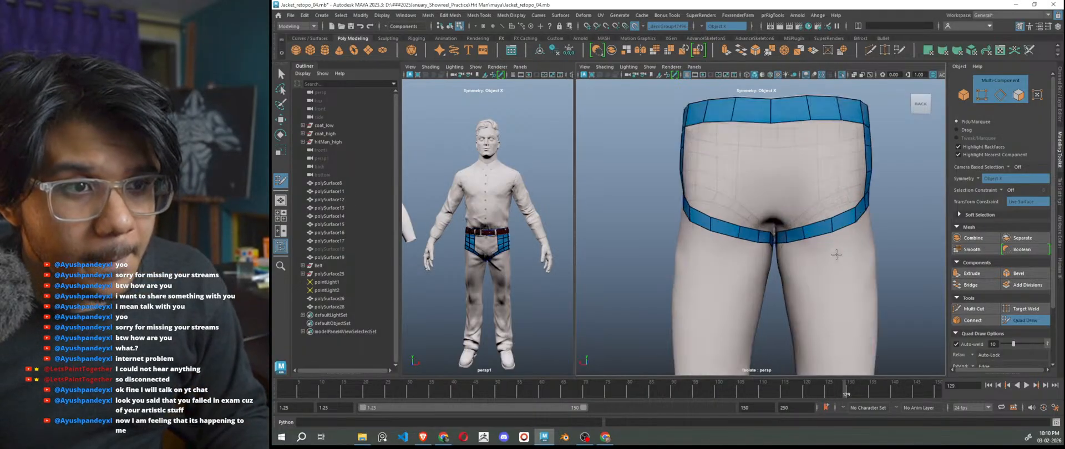
scroll(835, 255, up, 2)
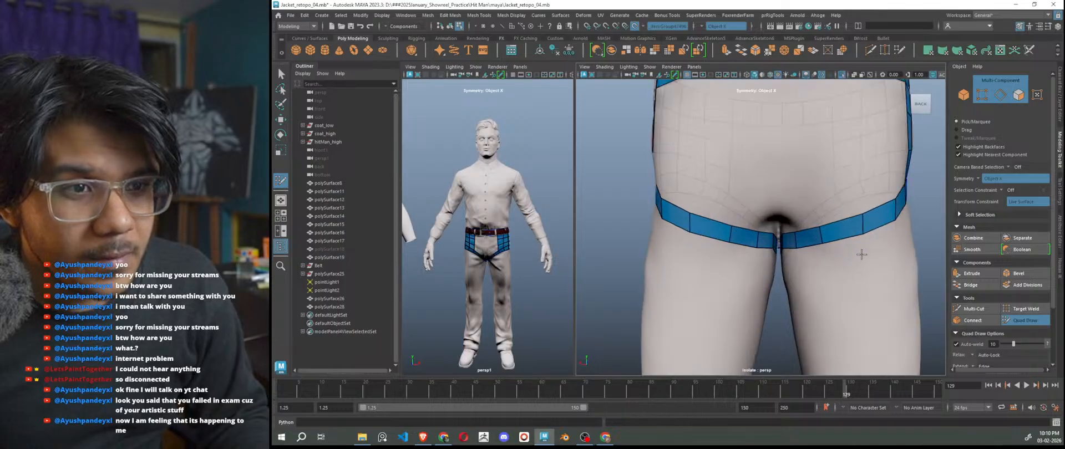
drag(863, 221, 856, 192)
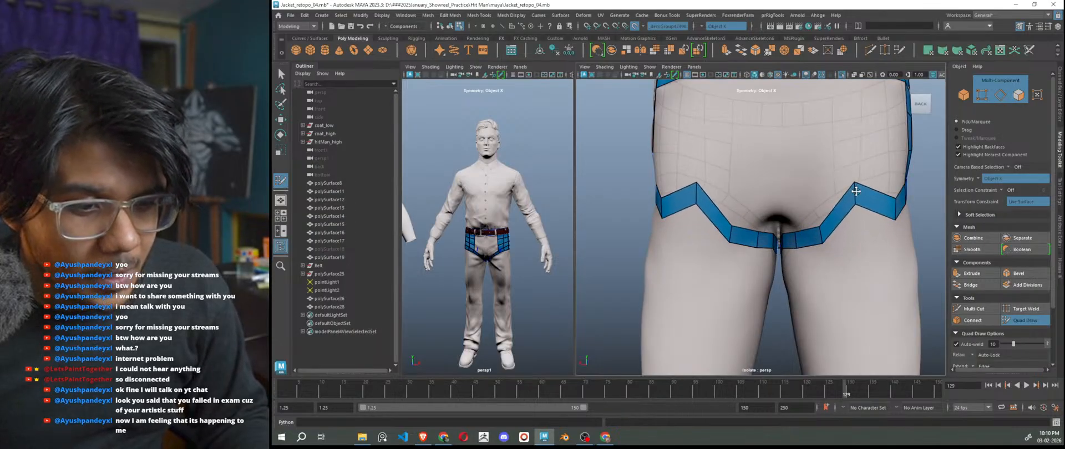
drag(829, 237, 816, 207)
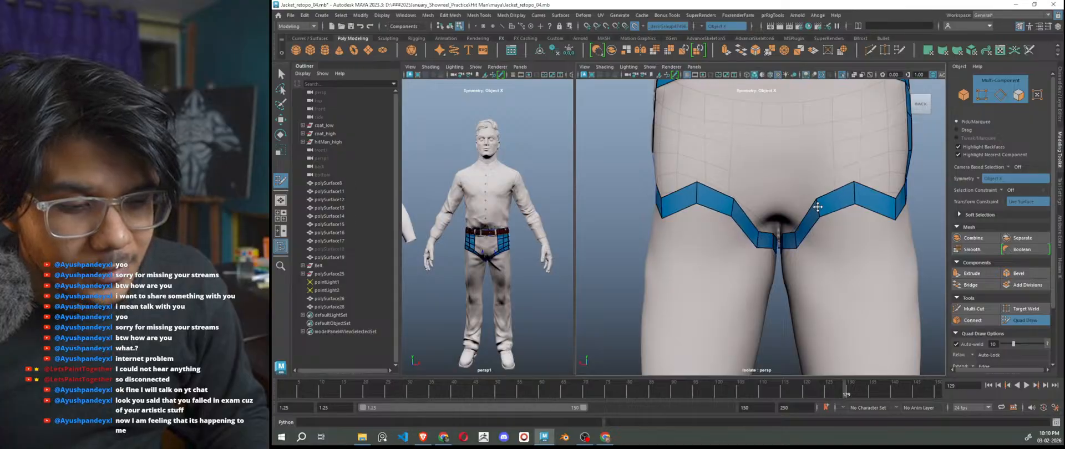
alt+drag(900, 234, 860, 244)
drag(798, 220, 785, 176)
scroll(829, 243, down, 6)
alt+drag(829, 243, 875, 238)
key(ctrl+z)
key(ctrl+z)
key(ctrl+z)
Try another upward shift of a single thigh strip section and undo it.
alt+drag(829, 276, 788, 244)
scroll(774, 236, up, 5)
drag(818, 214, 813, 177)
scroll(813, 176, down, 5)
key(ctrl+z)
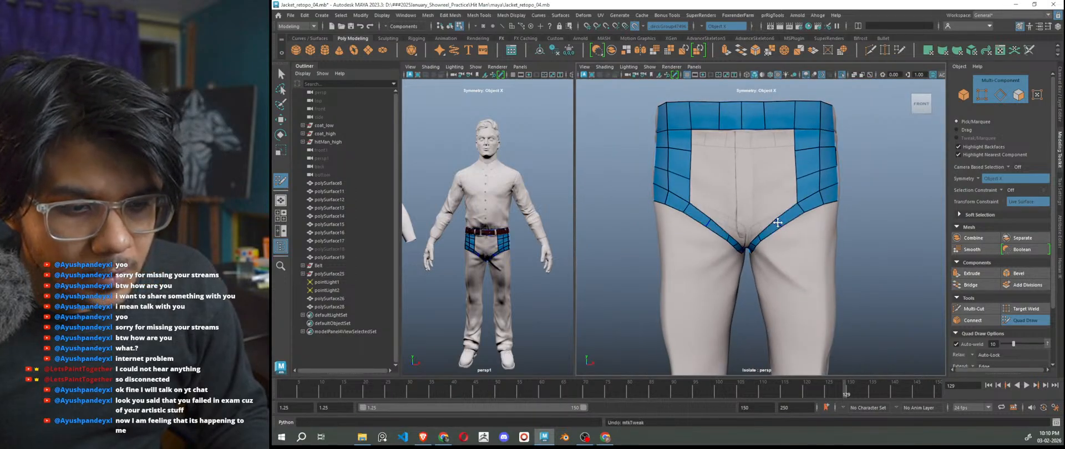
drag(777, 222, 777, 220)
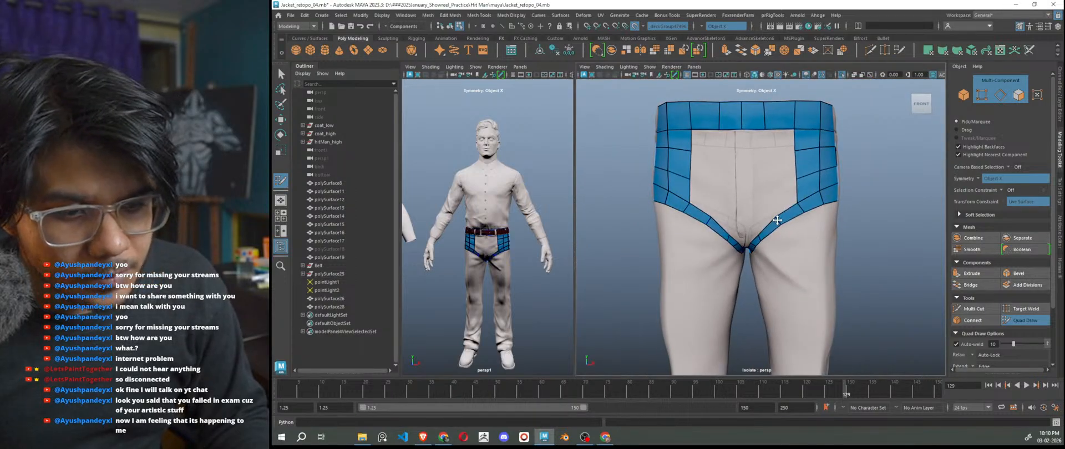
Create a symmetrical pair of quads centred on the back seam just above the crotch.
scroll(793, 232, down, 4)
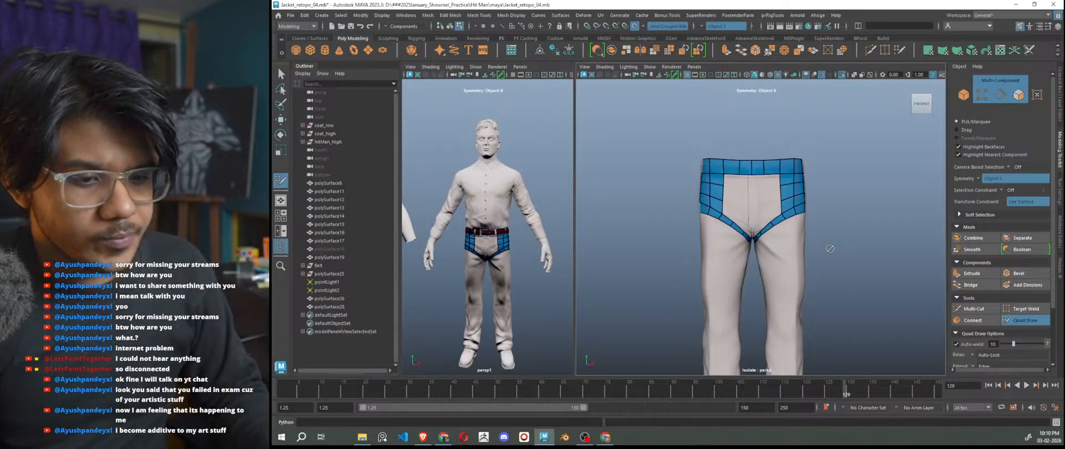
alt+drag(829, 248, 728, 260)
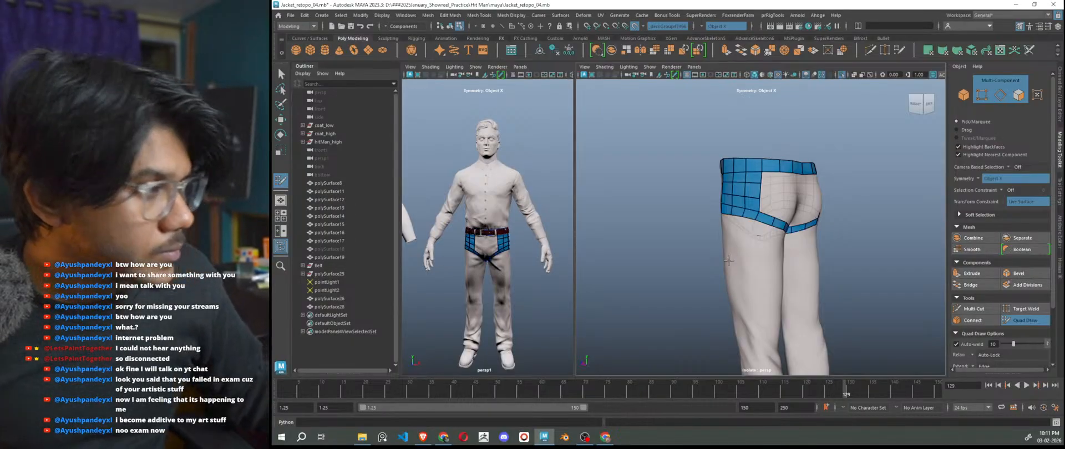
scroll(795, 241, up, 2)
alt+drag(795, 242, 712, 268)
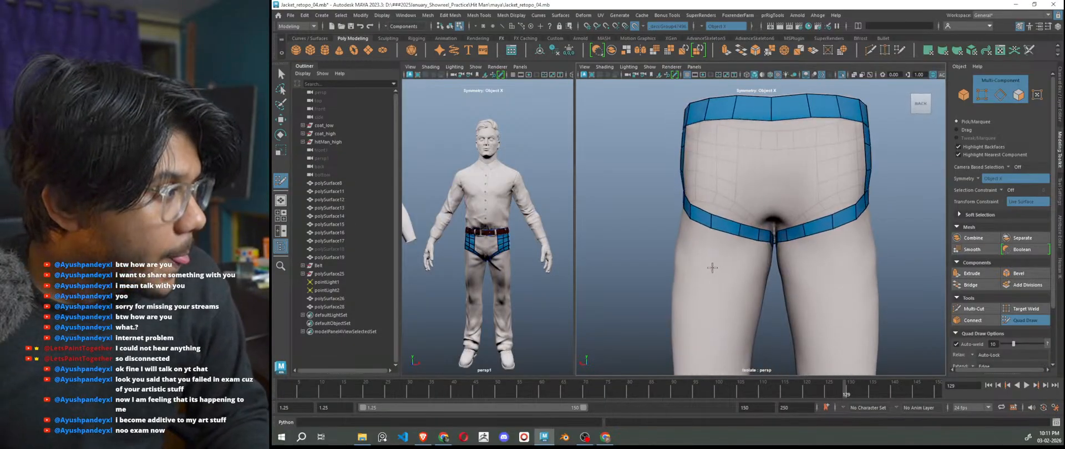
scroll(725, 256, up, 2)
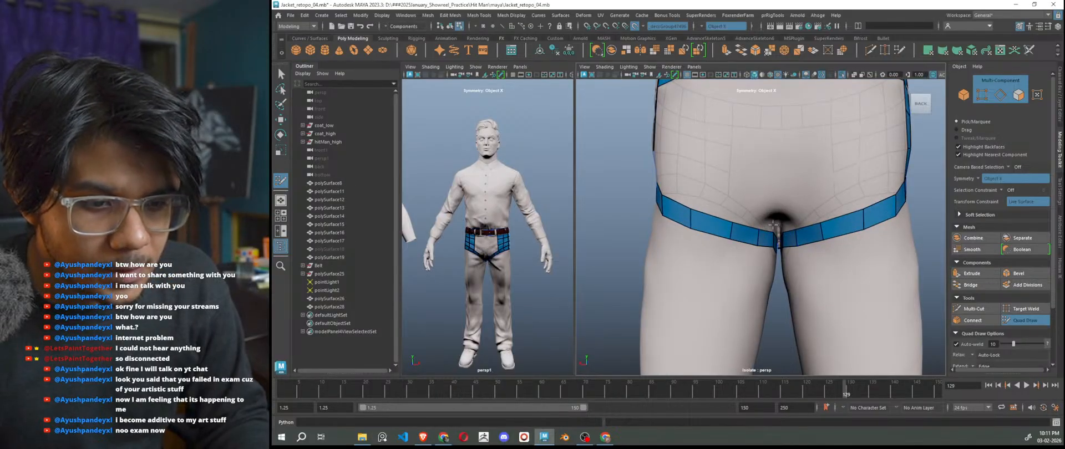
click(777, 208)
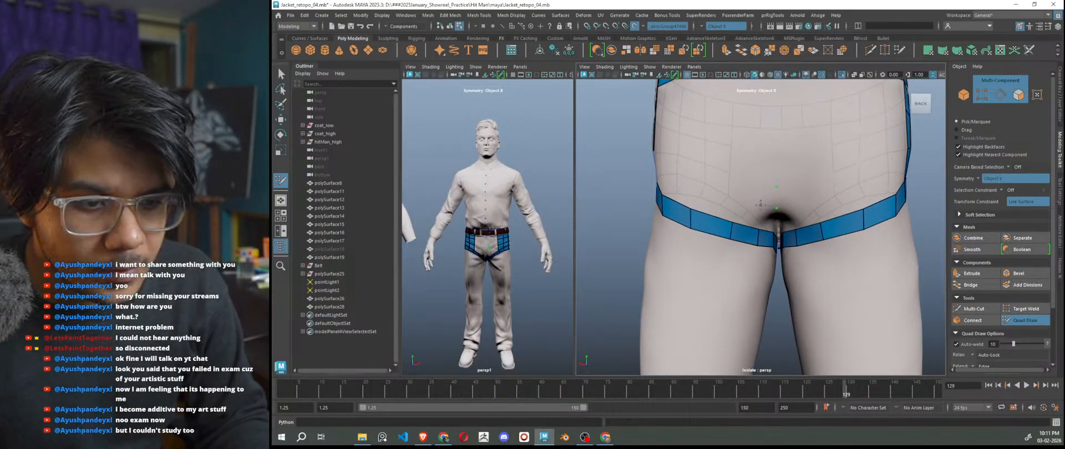
shift+click(794, 203)
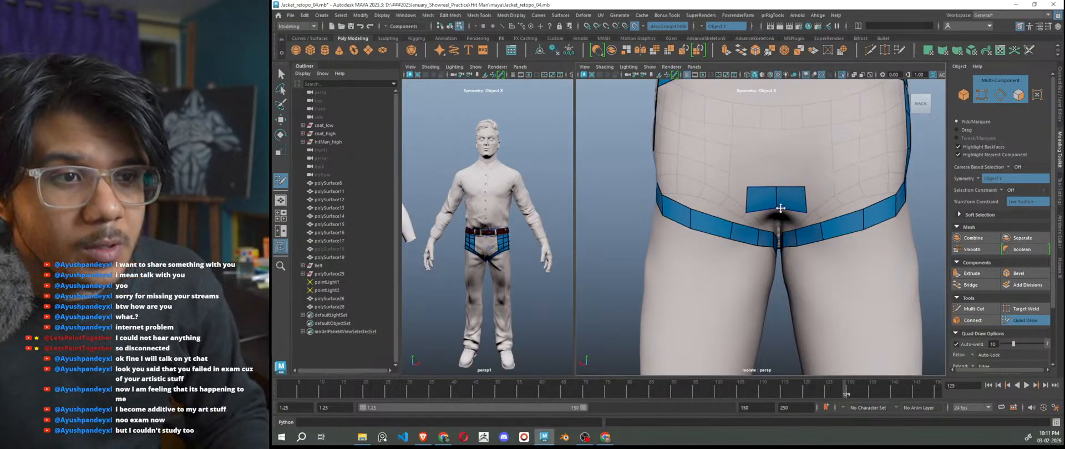
Extend the small strip outward across the lower seat on both sides and adjust its vertices into a gentle arch.
mouse_move(781, 216)
mouse_down()
mouse_move(783, 200)
mouse_move(771, 202)
mouse_move(776, 172)
mouse_move(766, 195)
mouse_up()
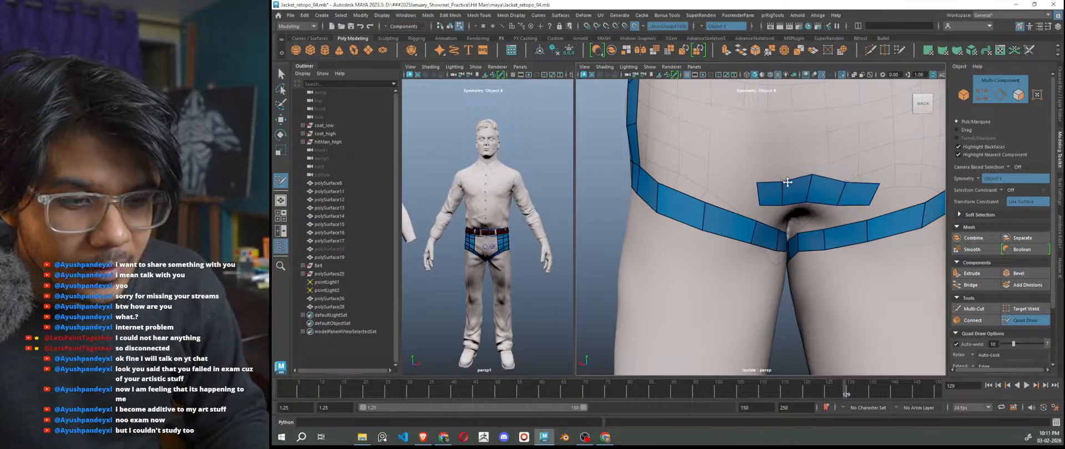
click(730, 201)
shift+click(742, 192)
drag(756, 183, 759, 178)
Fill a symmetrical column of quads up the back seam from the small crotch strip to the waistband.
scroll(750, 188, down, 5)
alt+drag(748, 209, 772, 205)
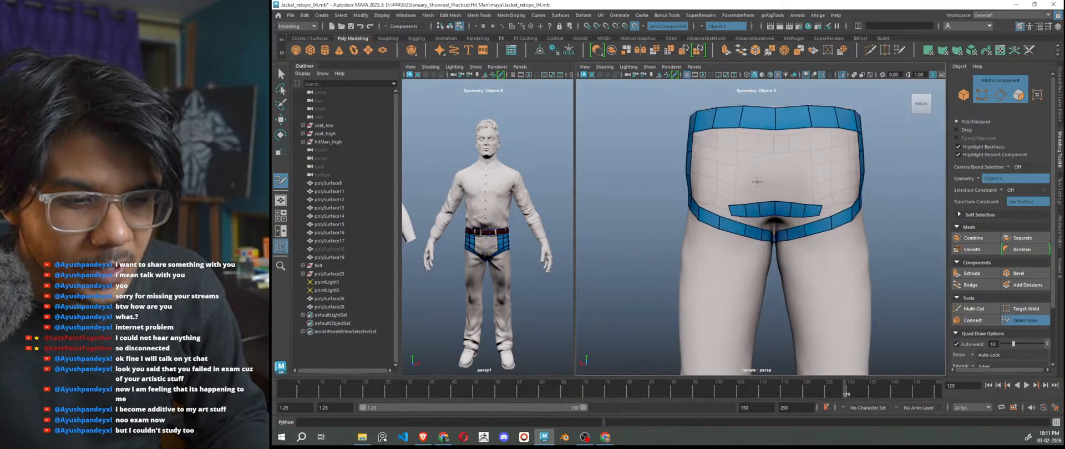
shift+click(773, 178)
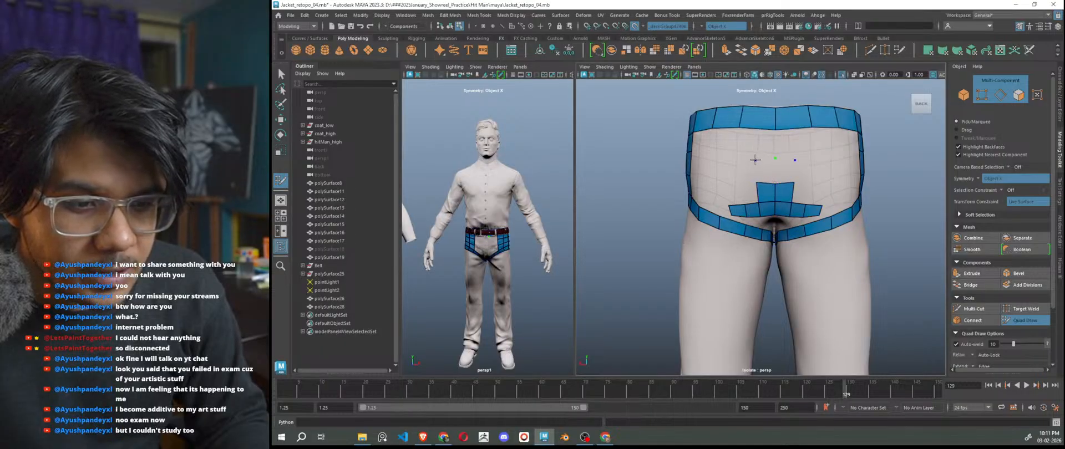
click(755, 160)
shift+click(765, 162)
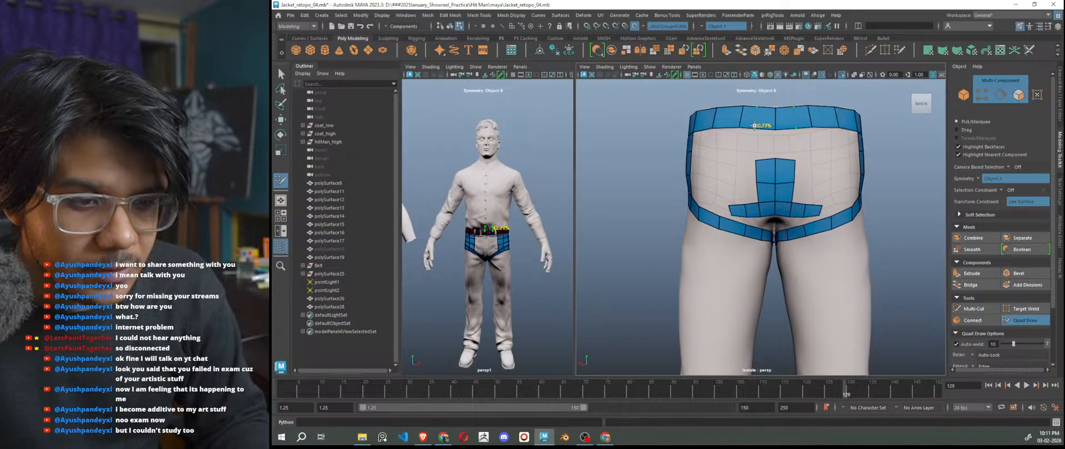
shift+click(775, 143)
alt+drag(775, 143, 796, 258)
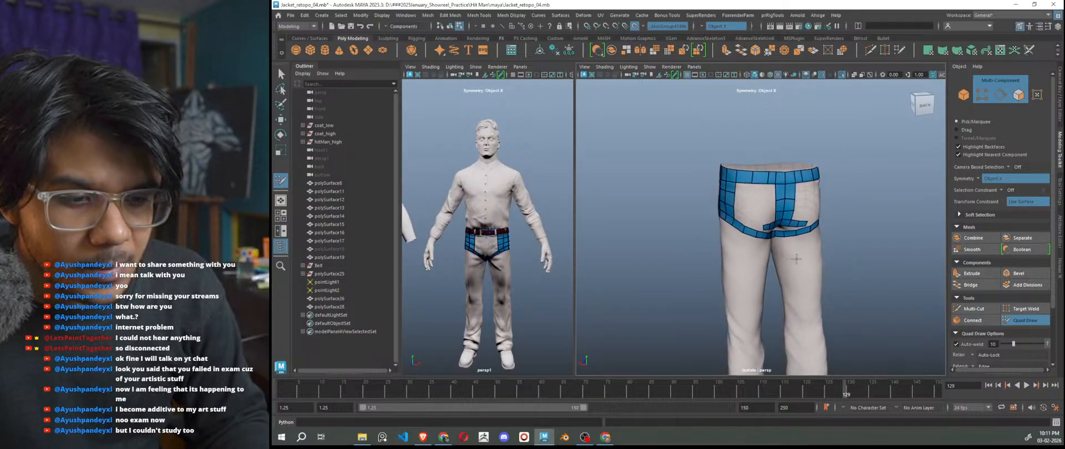
Delete the thigh strip faces that run across the back of both legs beneath the seat.
scroll(796, 259, up, 6)
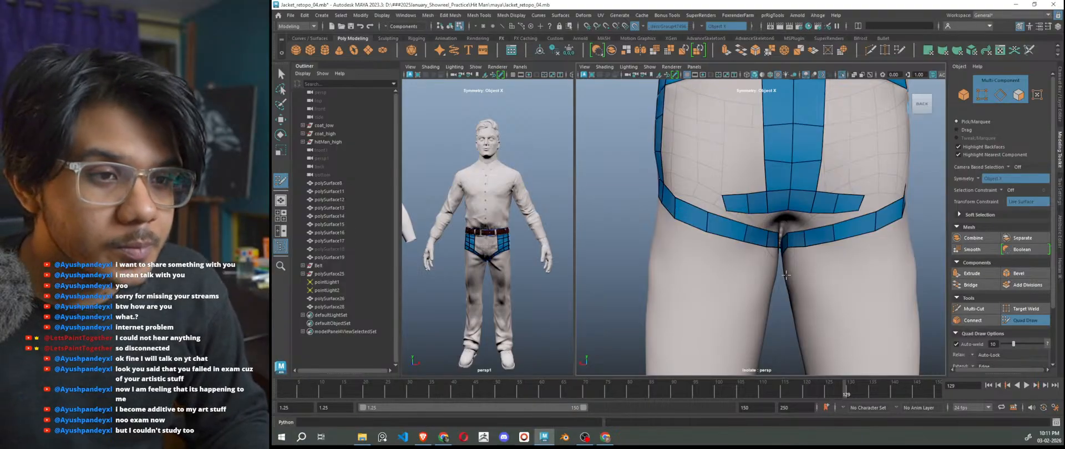
alt+drag(786, 275, 773, 258)
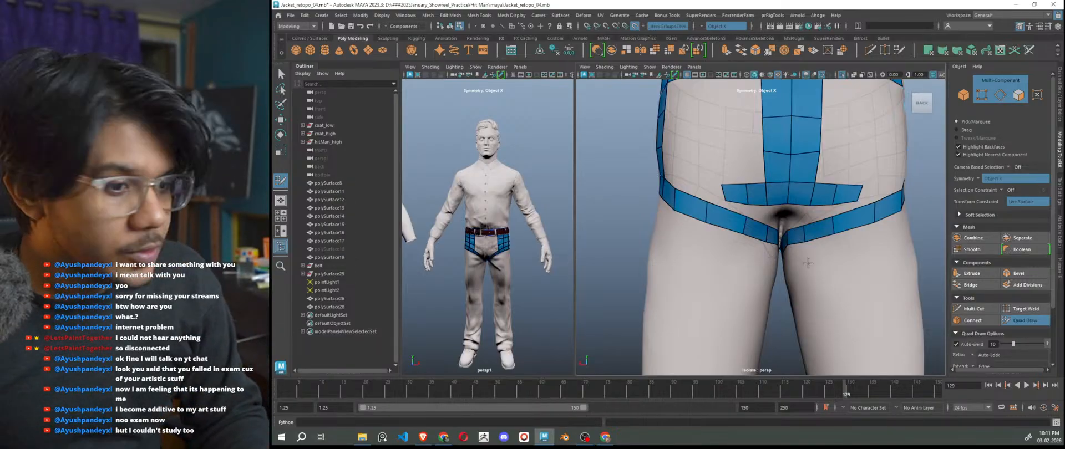
alt+drag(773, 258, 978, 285)
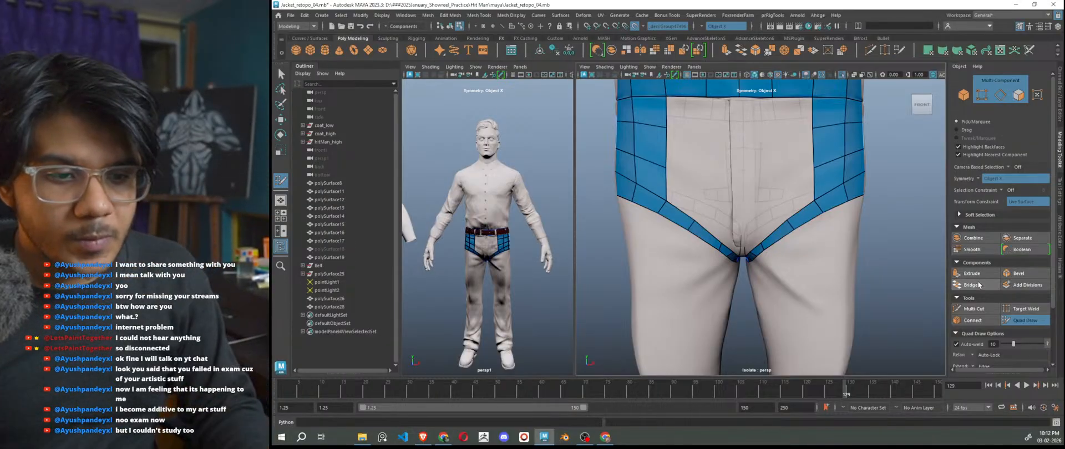
alt+drag(804, 266, 704, 266)
alt+right_drag(705, 266, 755, 235)
alt+middle_drag(755, 236, 759, 244)
ctrl+shift+drag(753, 230, 616, 170)
scroll(716, 257, down, 3)
scroll(727, 268, down, 5)
mouse_move(727, 268)
alt+mouse_down()
mouse_move(776, 264)
mouse_move(750, 228)
mouse_move(711, 212)
mouse_move(738, 184)
mouse_move(718, 203)
mouse_move(782, 276)
mouse_move(815, 255)
mouse_move(784, 205)
alt+mouse_up()
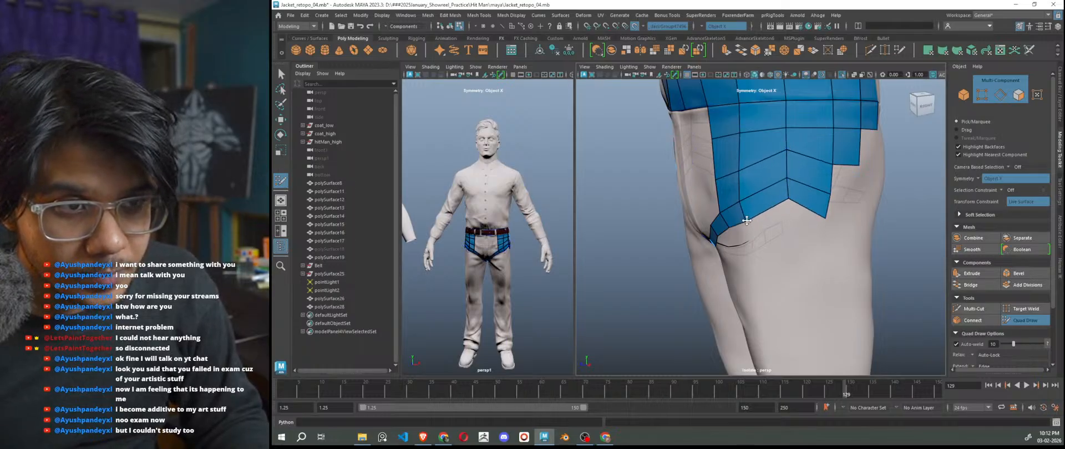
Raise the outer lower vertices of the hip patch to level its bottom edge on the side of the thigh.
drag(829, 205, 835, 196)
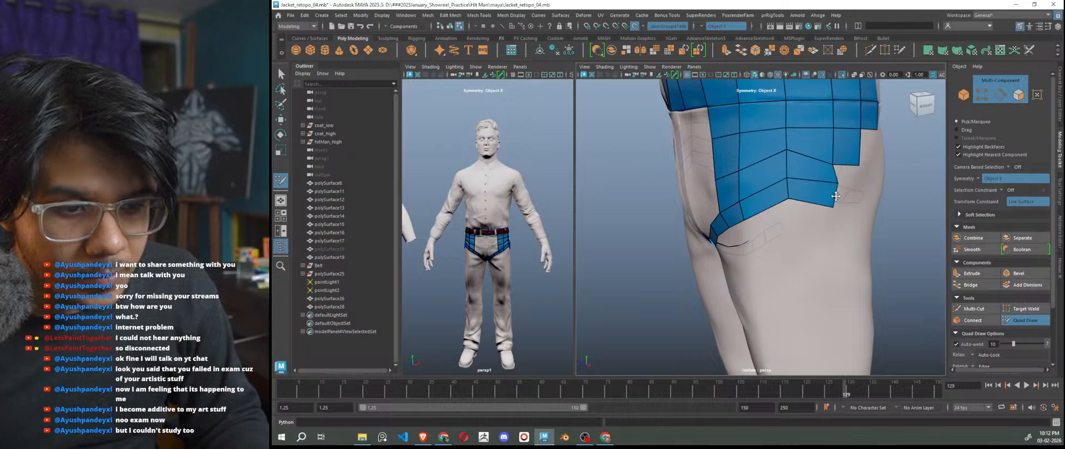
mouse_move(833, 165)
mouse_down()
mouse_move(834, 153)
mouse_move(866, 151)
mouse_move(806, 241)
mouse_up()
scroll(818, 198, up, 2)
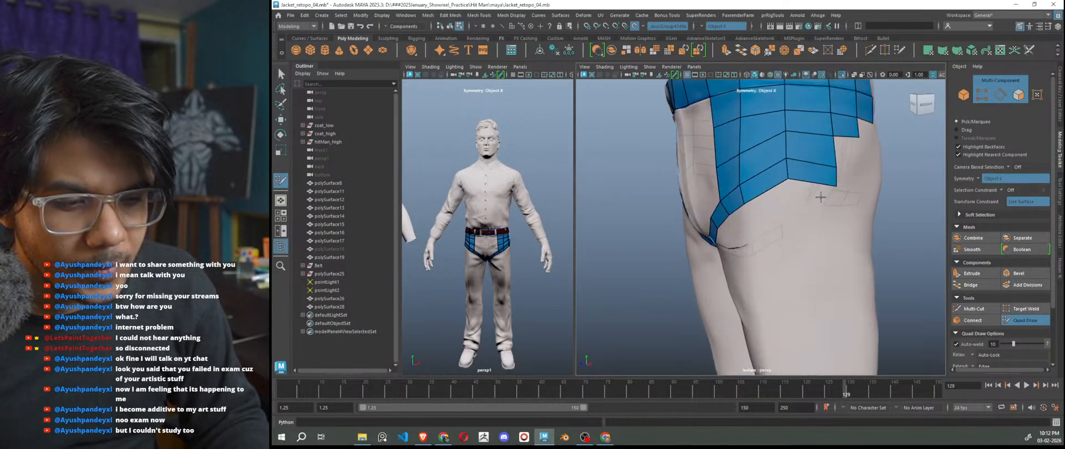
drag(837, 183, 839, 172)
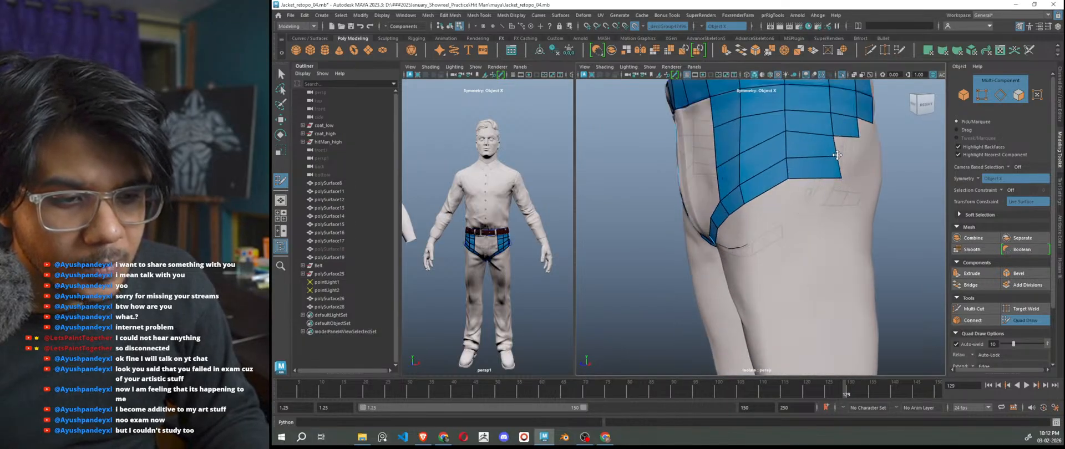
Extend the crotch strip around the inner thigh and bridge it to the lower end of the back seam column.
alt+drag(790, 147, 747, 215)
scroll(732, 227, up, 5)
mouse_move(772, 236)
alt+mouse_down()
mouse_move(749, 239)
mouse_move(767, 238)
mouse_move(763, 253)
mouse_move(777, 251)
mouse_move(762, 240)
alt+mouse_up()
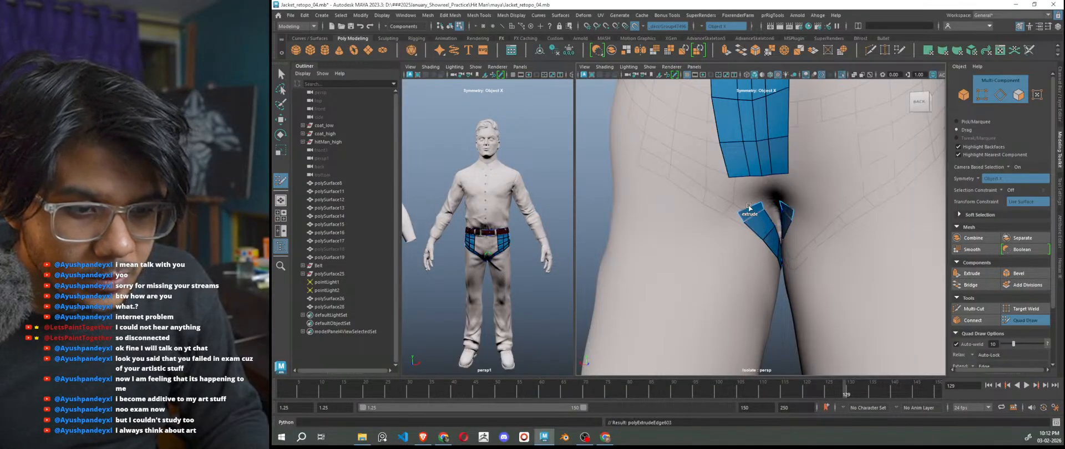
shift+click(746, 187)
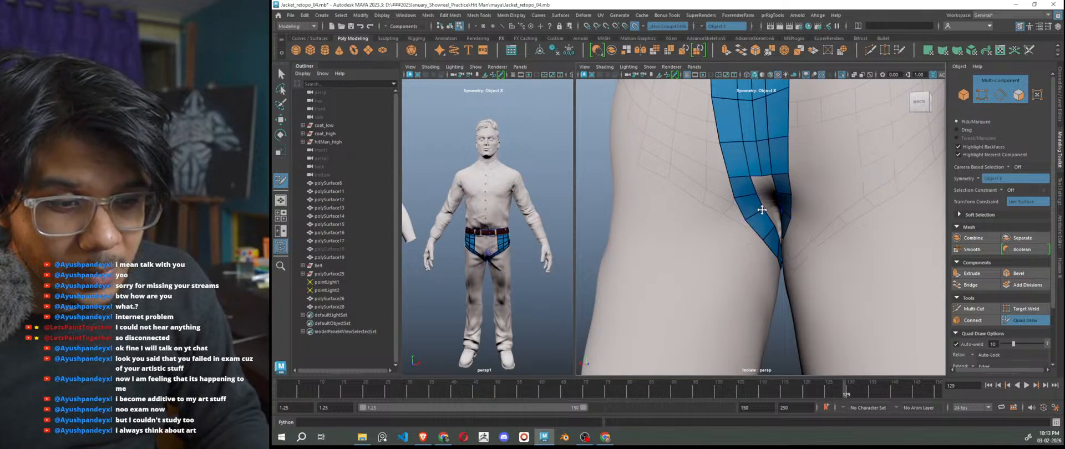
scroll(765, 226, down, 5)
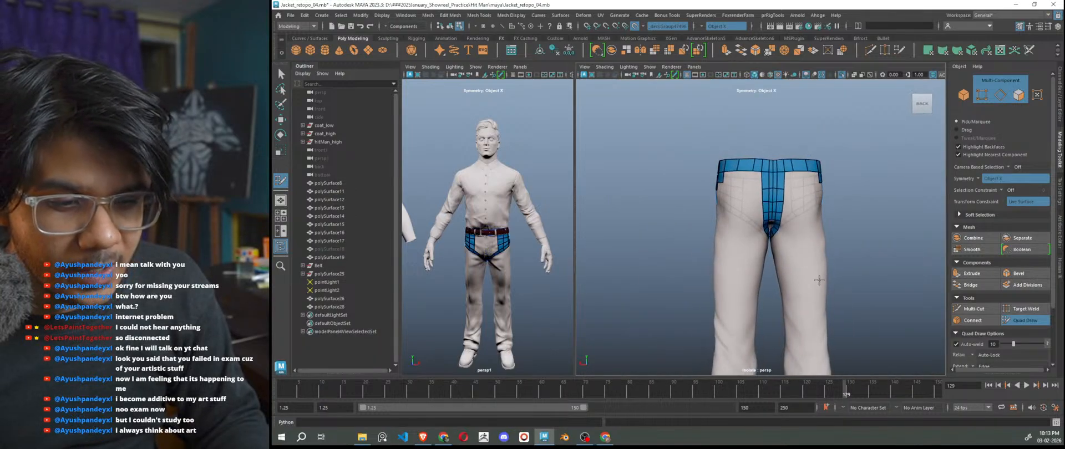
scroll(780, 267, up, 6)
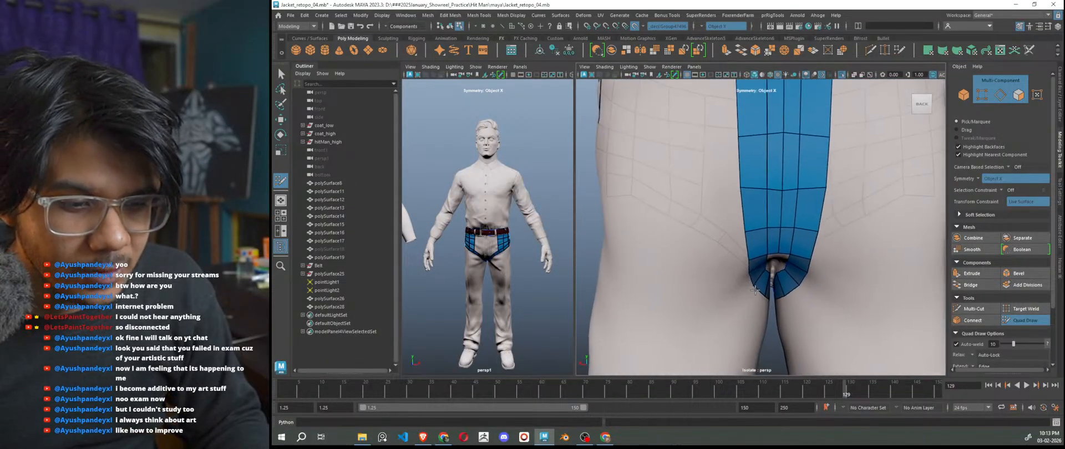
scroll(755, 289, down, 3)
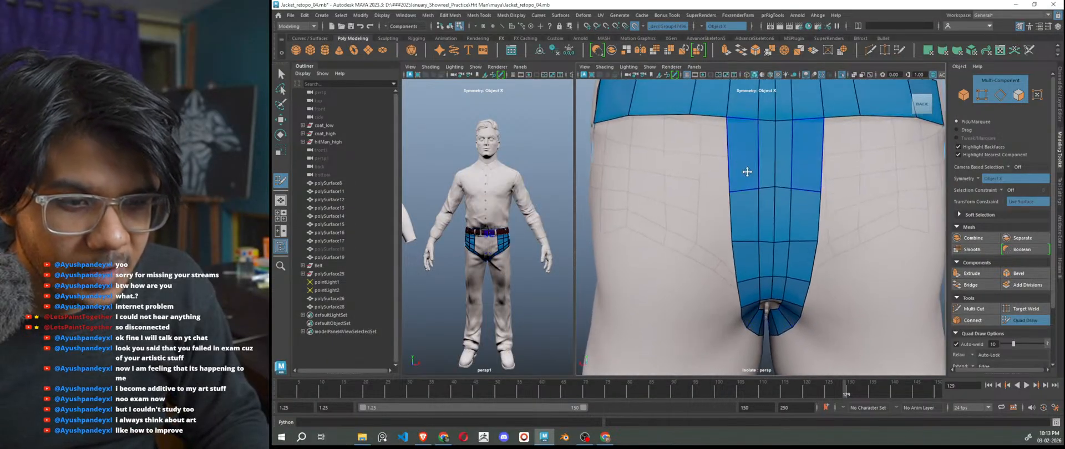
Remove the extra edge row across the lower hip patch and delete the two outer faces above it.
alt+drag(752, 225, 840, 227)
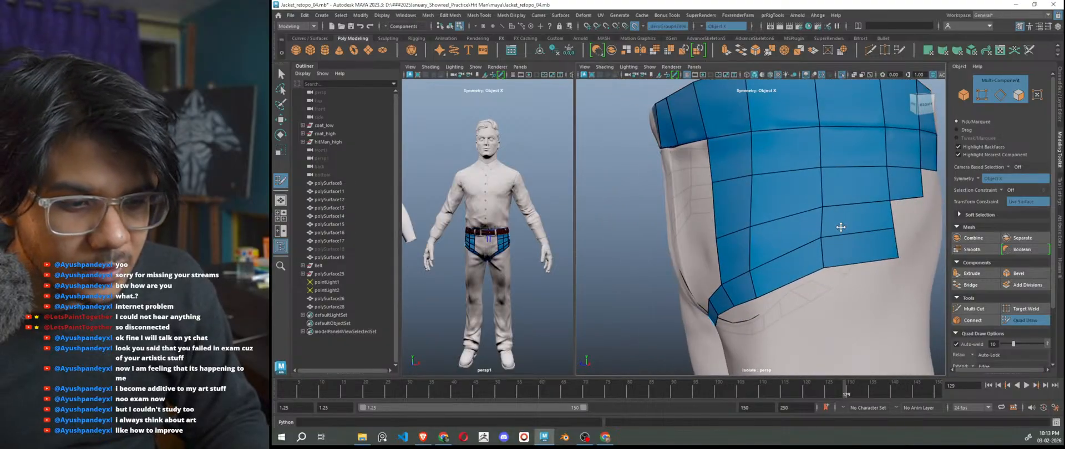
ctrl+shift+click(793, 222)
ctrl+shift+click(793, 252)
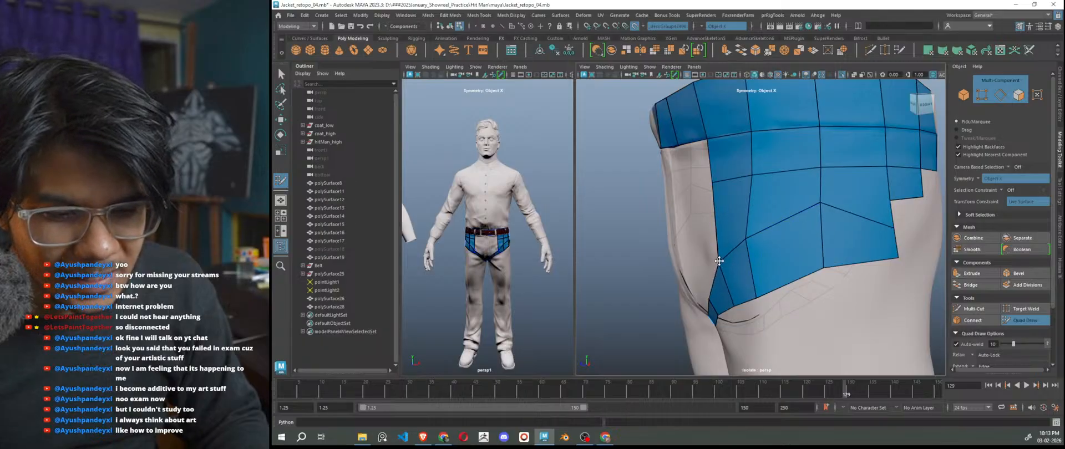
ctrl+shift+click(909, 192)
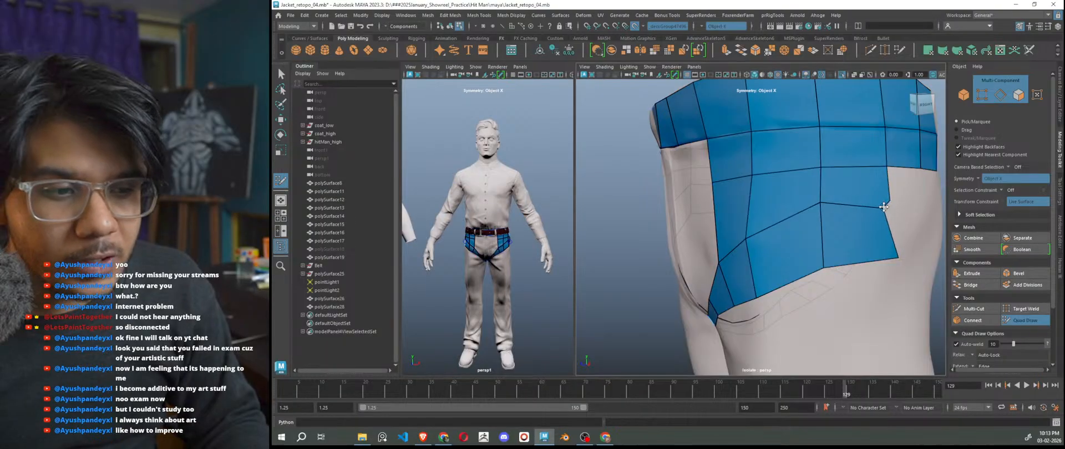
ctrl+shift+click(871, 192)
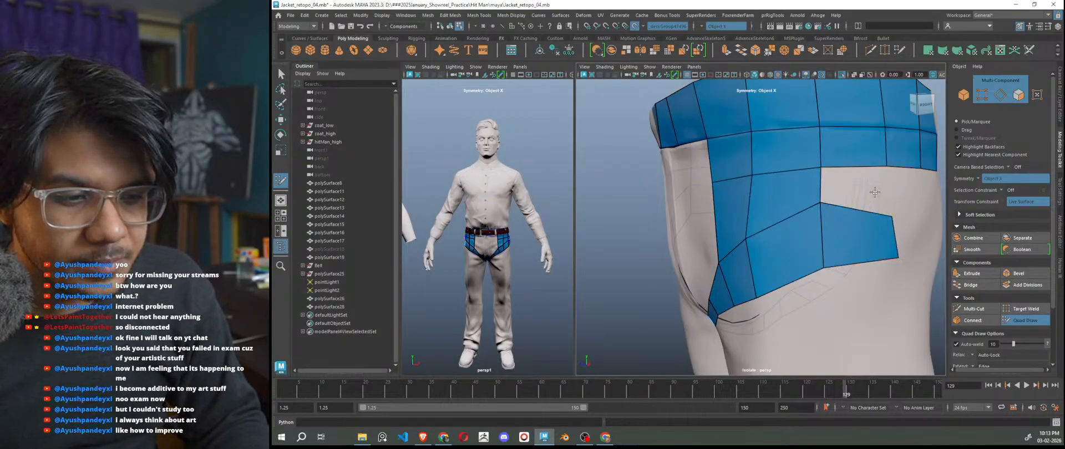
Refill the hip gap with one quad and raise the vertices along its lower edge.
shift+click(857, 191)
drag(889, 217, 889, 194)
drag(820, 203, 820, 196)
alt+drag(783, 244, 832, 250)
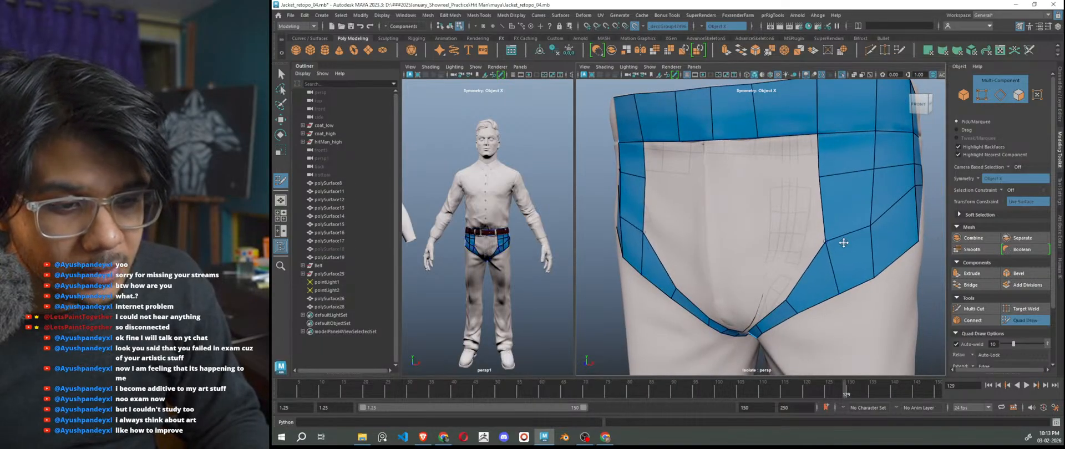
Raise the lower edge vertices of the front thigh strip to narrow it into a smooth curve from crotch to hip.
mouse_move(868, 229)
alt+mouse_down()
mouse_move(832, 262)
mouse_move(866, 248)
mouse_move(858, 232)
alt+mouse_up()
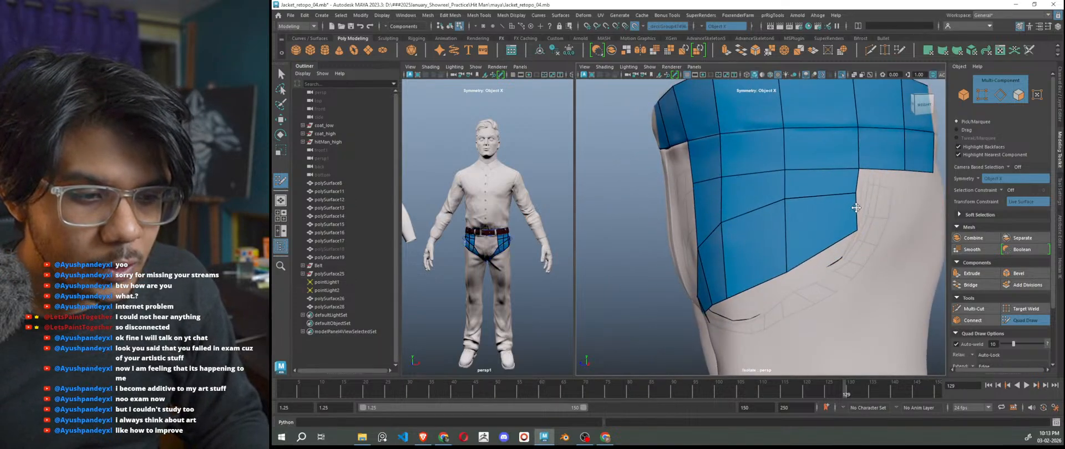
mouse_move(859, 212)
alt+mouse_down()
mouse_move(869, 261)
mouse_move(873, 220)
alt+mouse_up()
drag(804, 285, 806, 253)
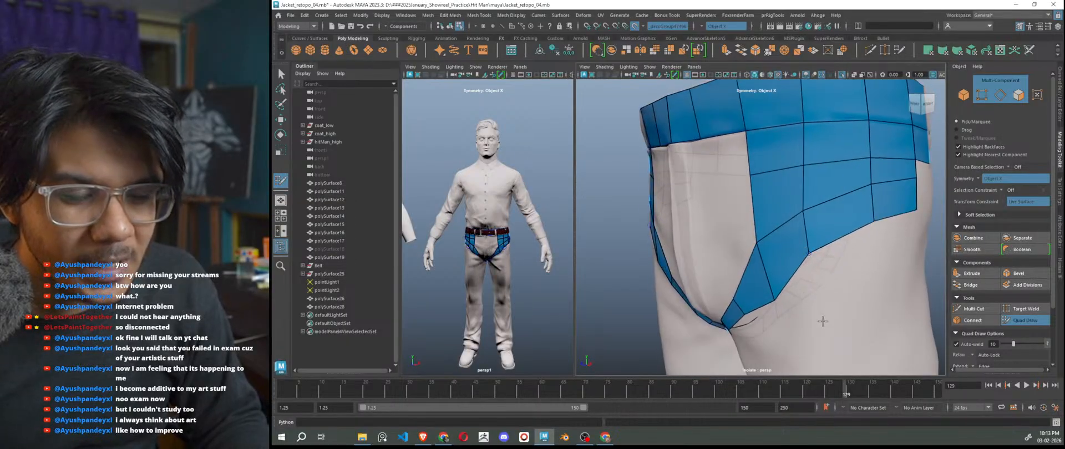
alt+drag(822, 321, 850, 315)
drag(836, 281, 833, 255)
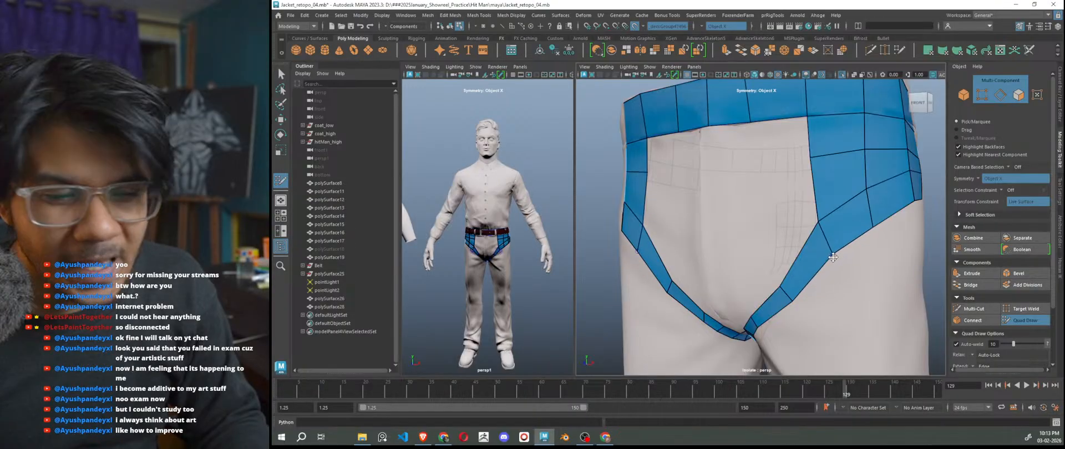
drag(785, 295, 782, 285)
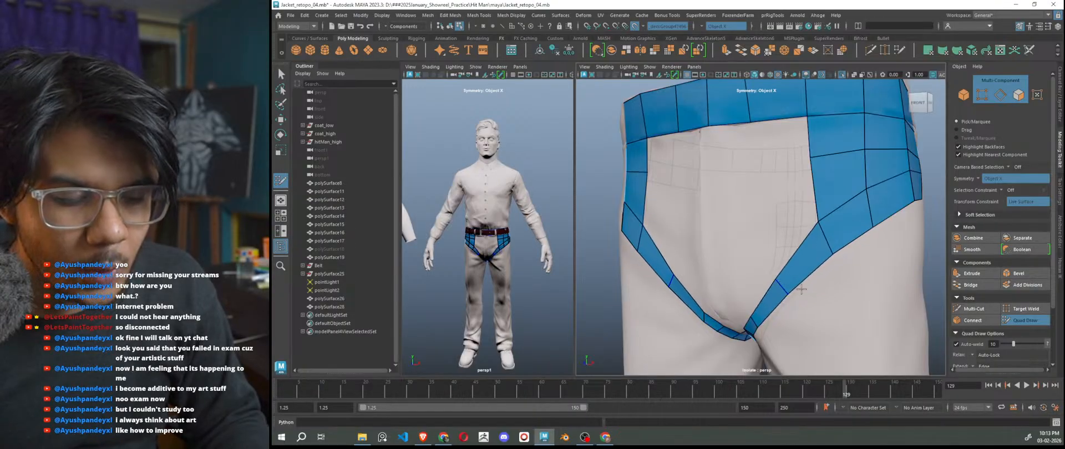
Extend the lower rows of the hip patch backward around the side of the thigh with new quads.
key(f)
mouse_move(845, 303)
alt+mouse_down()
mouse_move(681, 304)
mouse_move(802, 270)
alt+mouse_up()
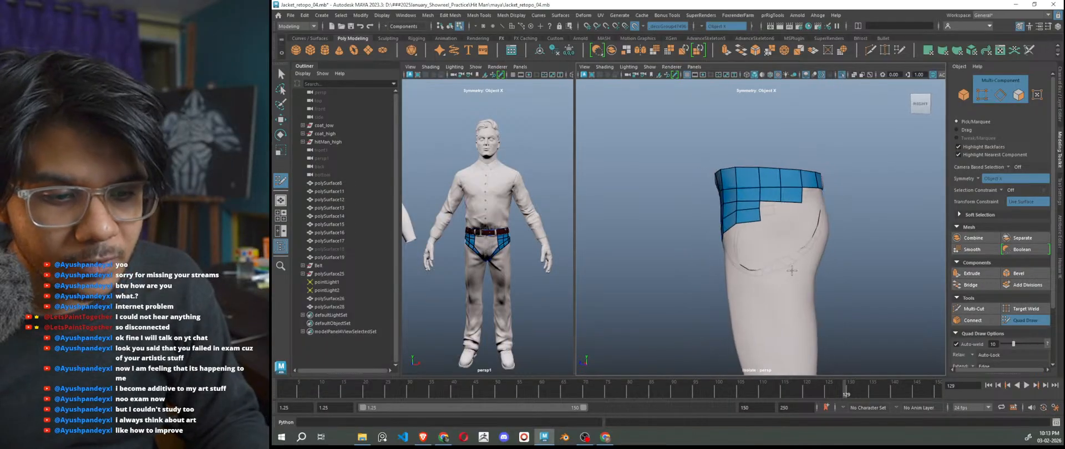
alt+right_drag(790, 220, 830, 207)
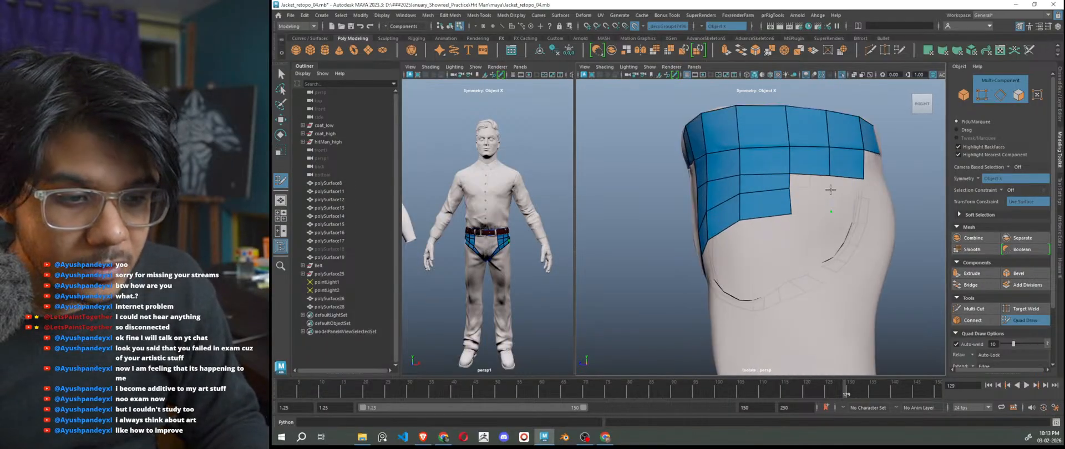
click(830, 190)
shift+click(813, 204)
alt+drag(814, 239, 784, 239)
shift+click(766, 198)
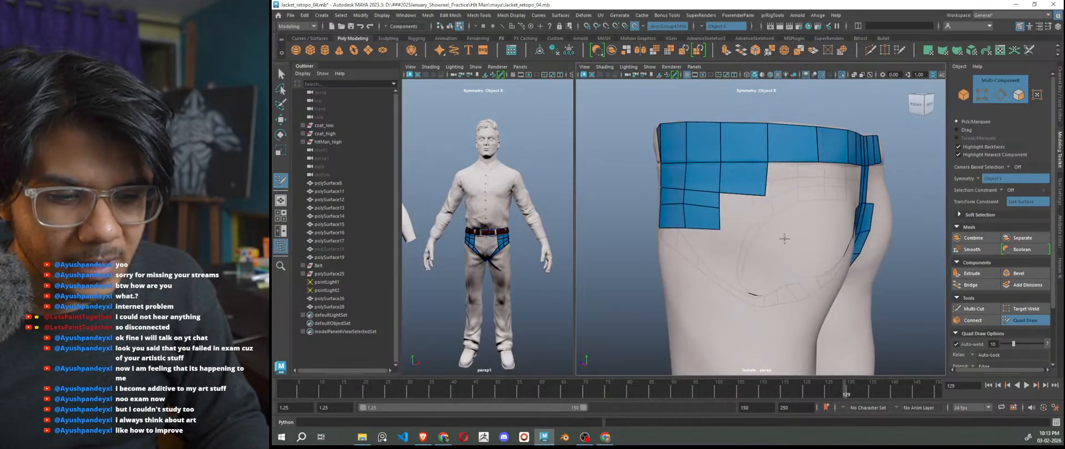
shift+click(751, 218)
alt+drag(782, 236, 756, 222)
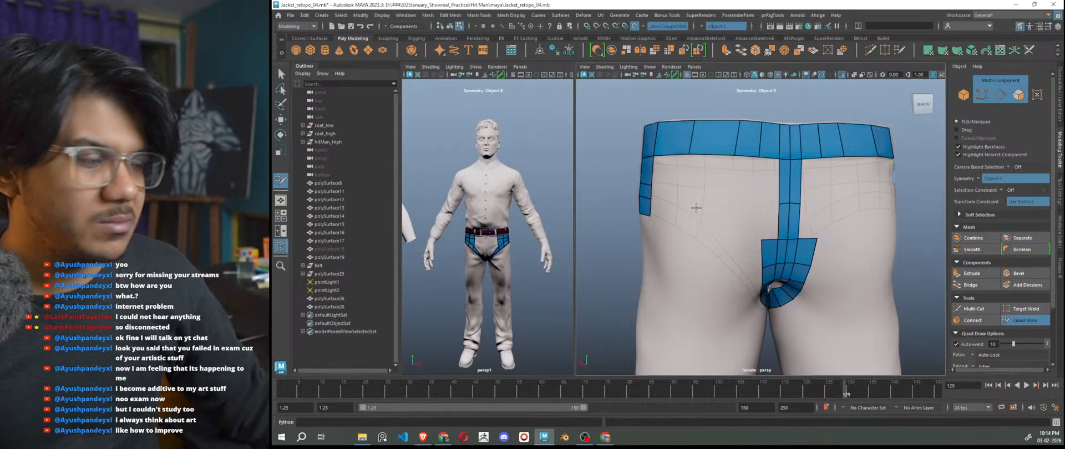
Delete the middle row of hip patch faces between the row below the waistband and the lower thigh strip.
mouse_move(706, 202)
alt+mouse_down()
mouse_move(902, 219)
mouse_move(776, 211)
alt+mouse_up()
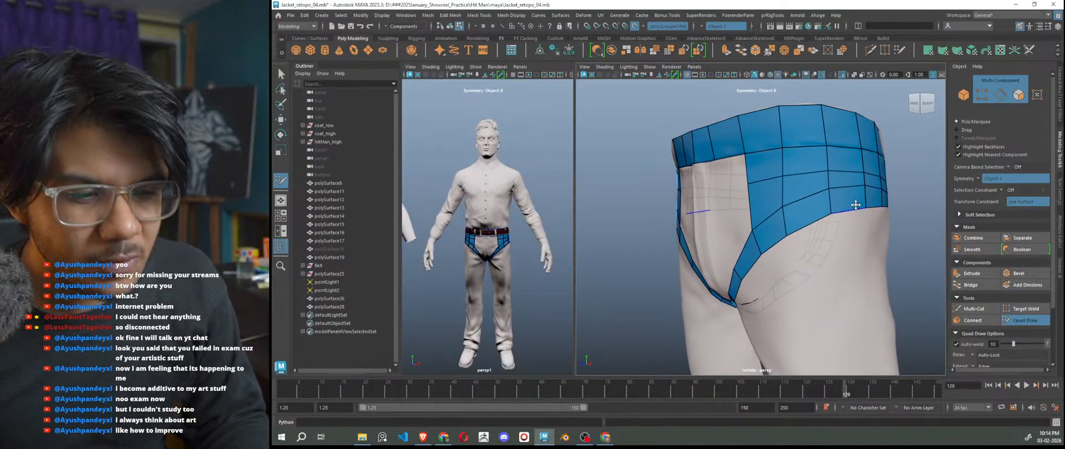
ctrl+shift+click(764, 203)
ctrl+shift+click(798, 190)
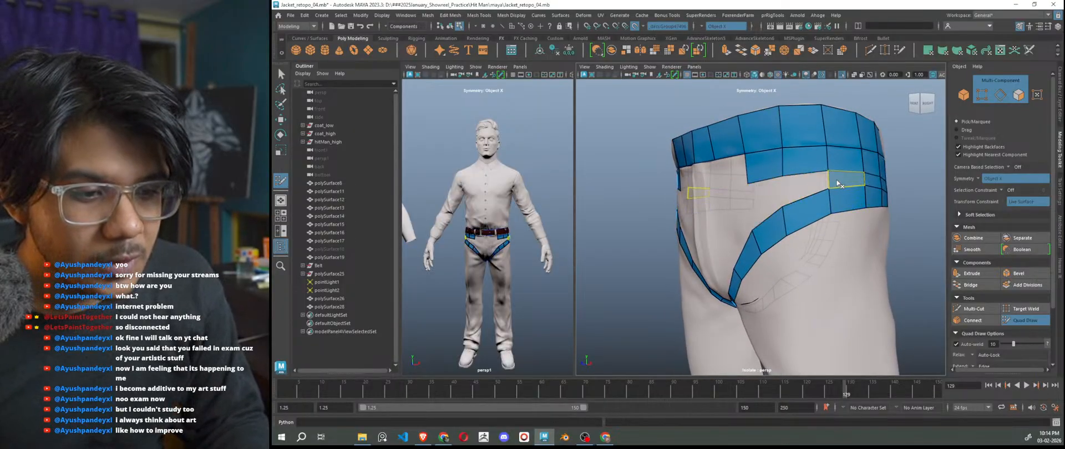
alt+drag(844, 194, 785, 271)
ctrl+shift+click(759, 225)
ctrl+shift+click(790, 226)
Rejoin the thigh strip to the upper hip row and adjust its vertices into an even curve around the hip.
drag(795, 226, 794, 216)
mouse_move(772, 261)
alt+mouse_down()
mouse_move(784, 205)
mouse_move(784, 232)
mouse_move(789, 225)
mouse_move(789, 193)
alt+mouse_up()
mouse_move(775, 236)
alt+mouse_down()
mouse_move(792, 246)
mouse_move(774, 200)
mouse_move(781, 230)
alt+mouse_up()
mouse_move(800, 263)
mouse_down()
mouse_move(798, 236)
mouse_move(840, 272)
mouse_move(809, 278)
mouse_up()
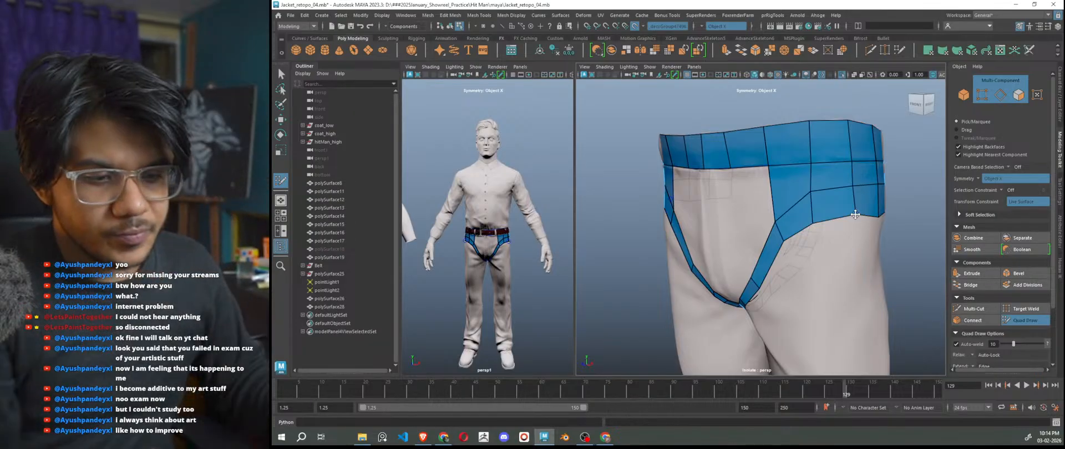
scroll(855, 215, down, 5)
alt+drag(876, 302, 888, 308)
scroll(801, 306, up, 2)
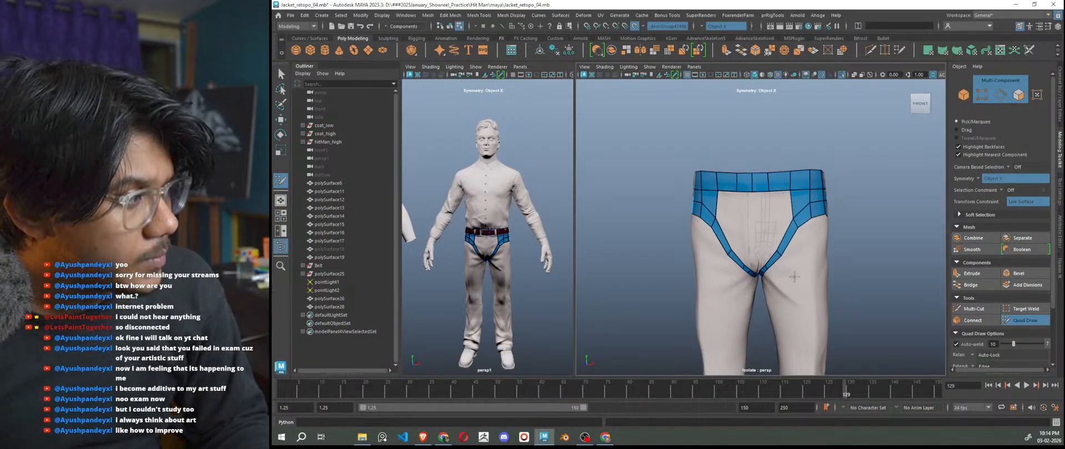
alt+drag(843, 302, 733, 223)
scroll(757, 250, up, 1)
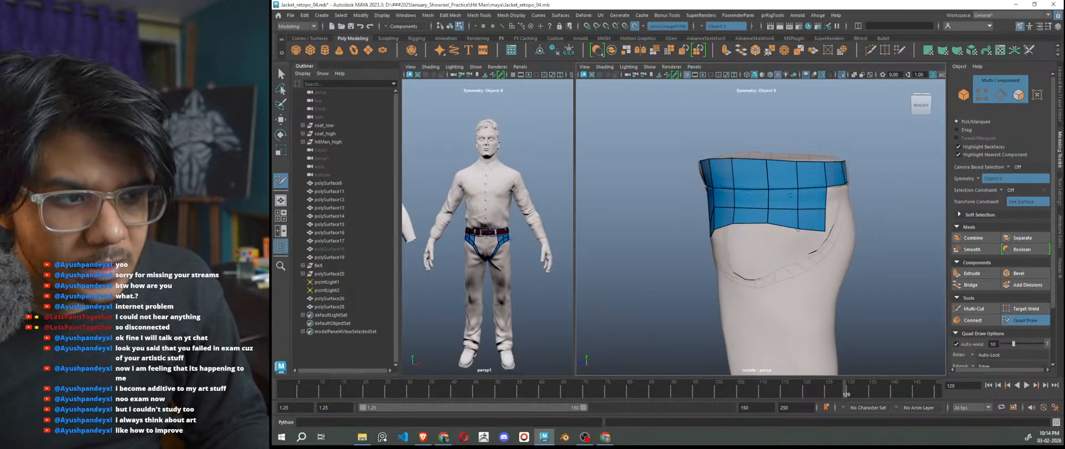
Minimize the open windows to show the desktop.
click(1015, 6)
click(1014, 6)
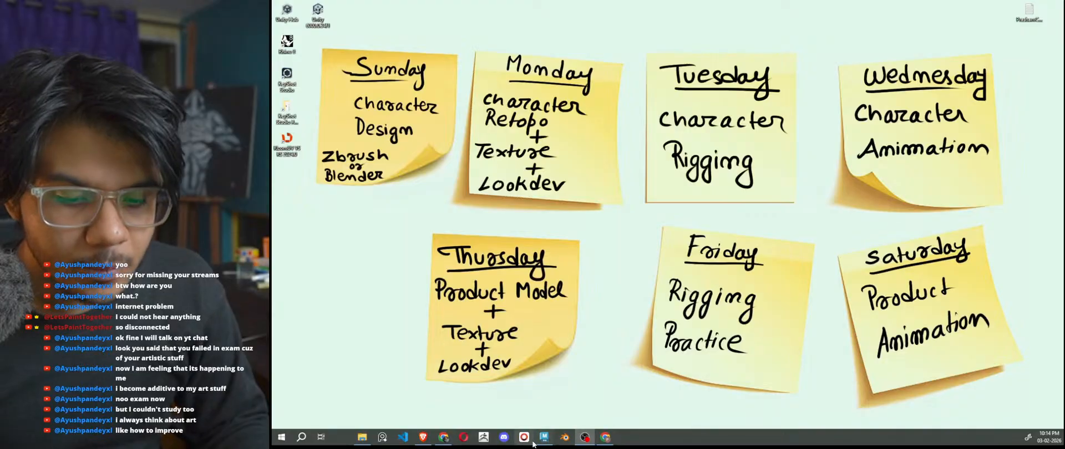
Switch back to Maya and extend the lower hip strip backward around the buttock with new quads angled toward the crotch.
mouse_move(542, 438)
click(541, 410)
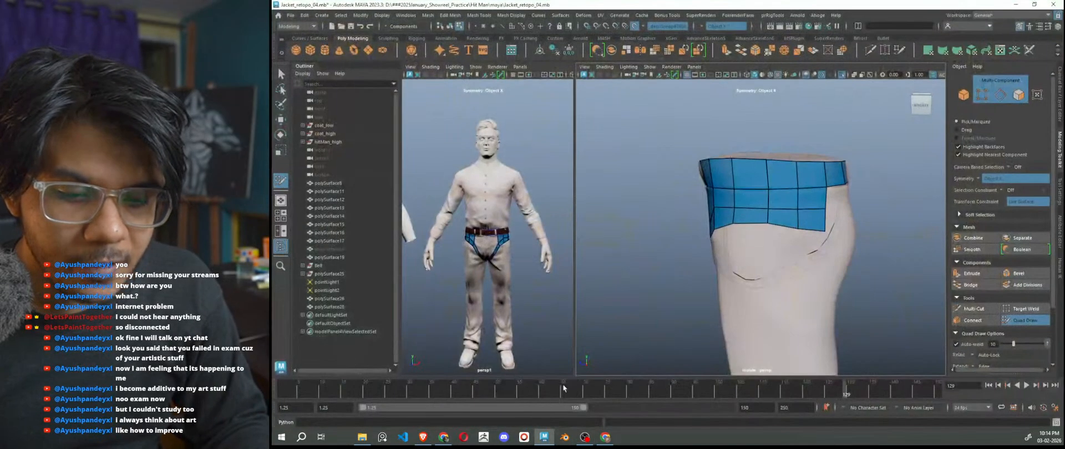
alt+drag(721, 277, 889, 286)
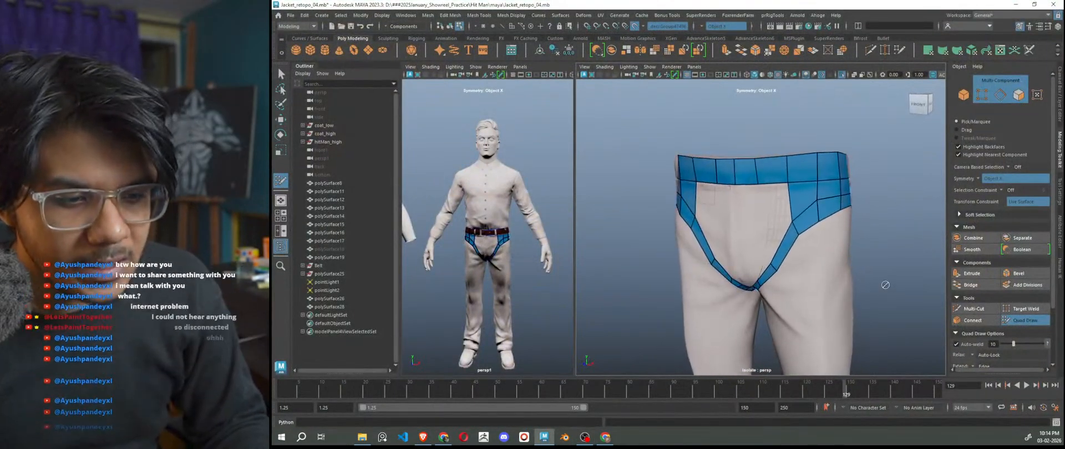
scroll(888, 286, up, 2)
mouse_move(840, 188)
mouse_down()
mouse_move(845, 218)
mouse_move(821, 237)
mouse_move(808, 214)
mouse_move(787, 229)
mouse_move(729, 232)
mouse_move(725, 197)
mouse_up()
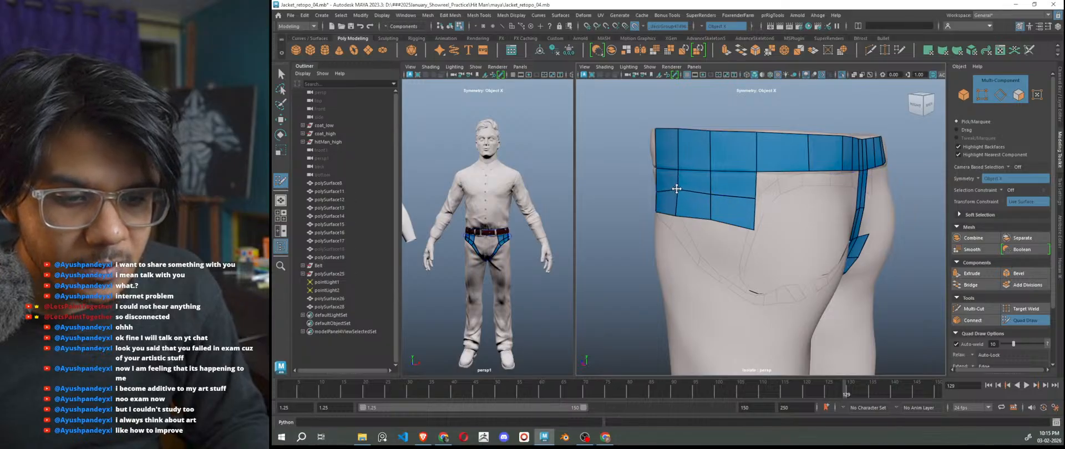
alt+drag(743, 231, 705, 240)
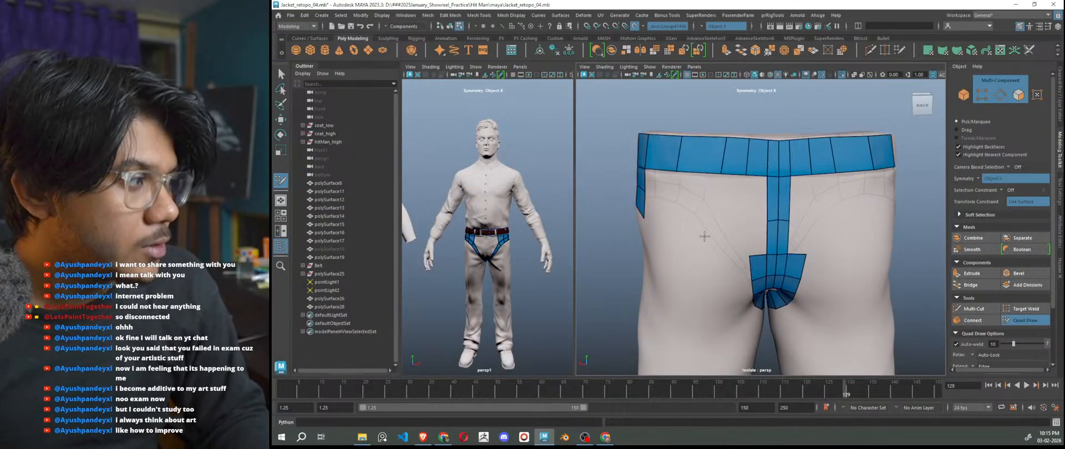
alt+drag(621, 191, 695, 242)
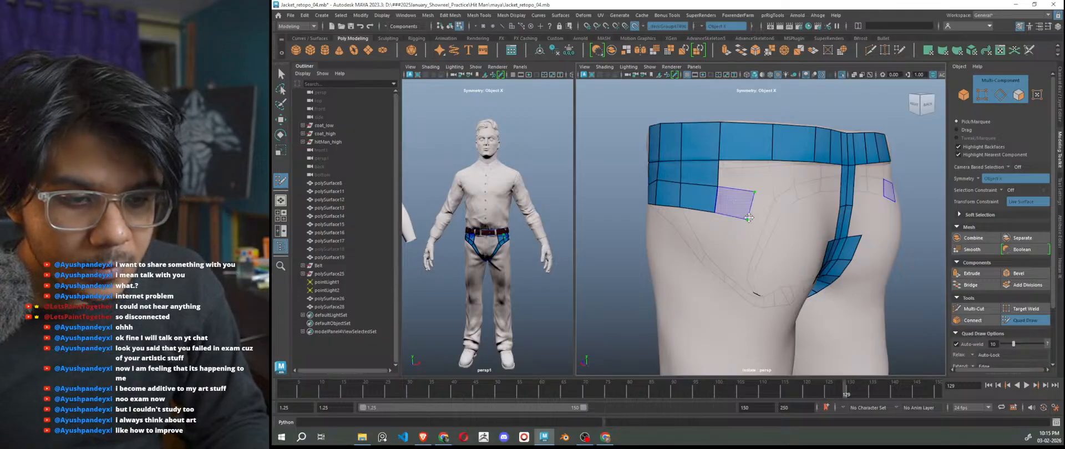
alt+drag(747, 219, 733, 247)
shift+click(711, 233)
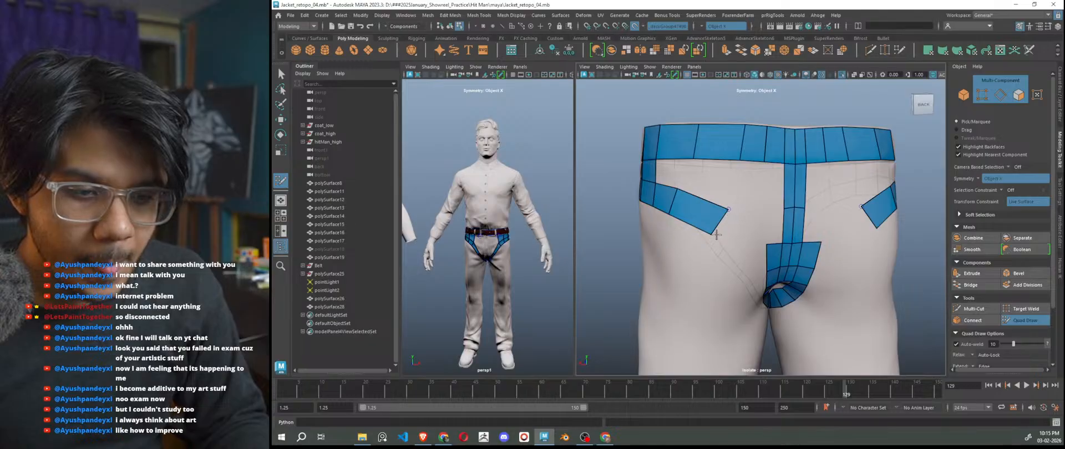
drag(712, 231, 716, 227)
Delete the outer upper face beside the back seam just above the crotch.
alt+drag(755, 248, 744, 254)
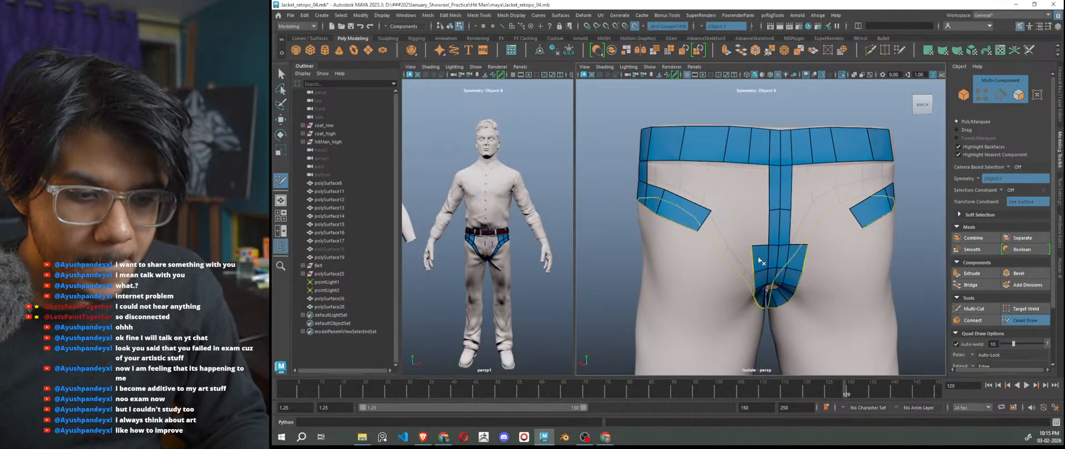
ctrl+shift+click(759, 260)
ctrl+shift+click(758, 258)
key(ctrl+z)
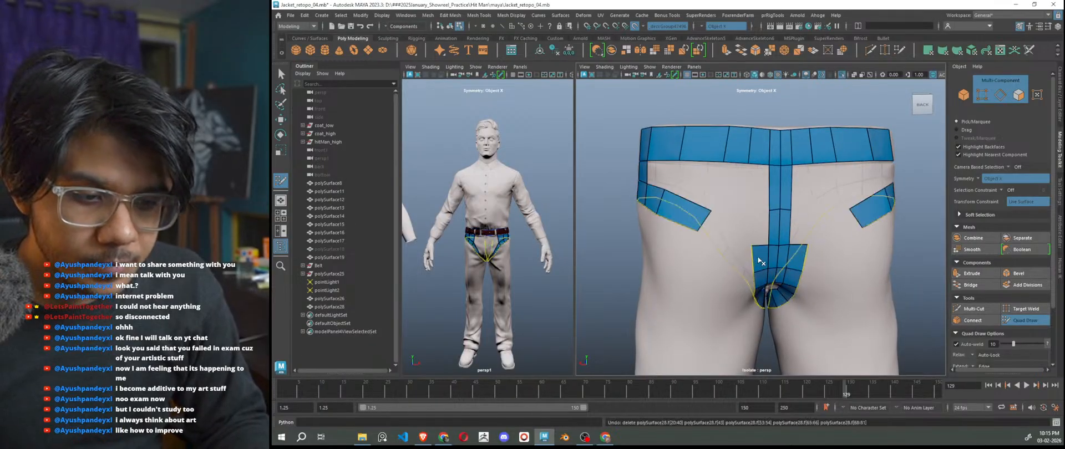
ctrl+shift+click(758, 254)
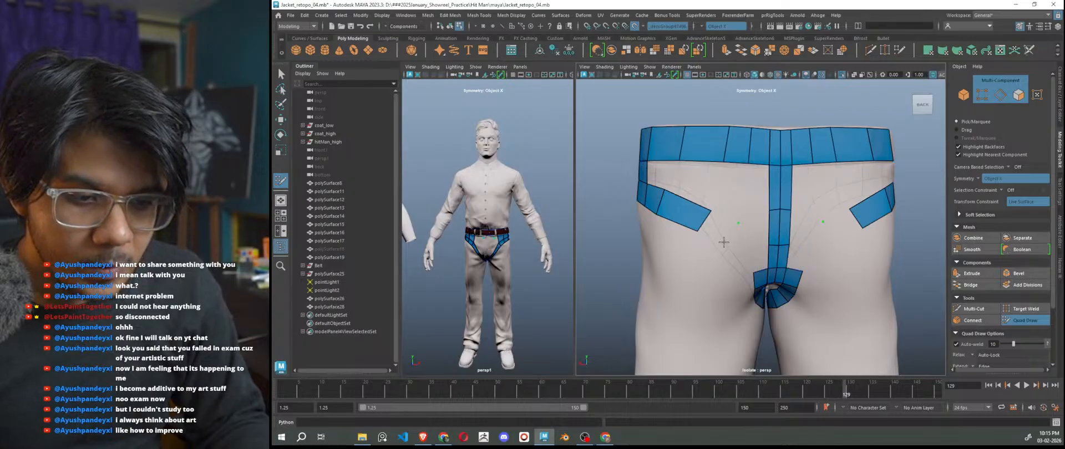
Fill the remaining gap with quads to link the hip strip to the back crotch faces.
shift+click(722, 227)
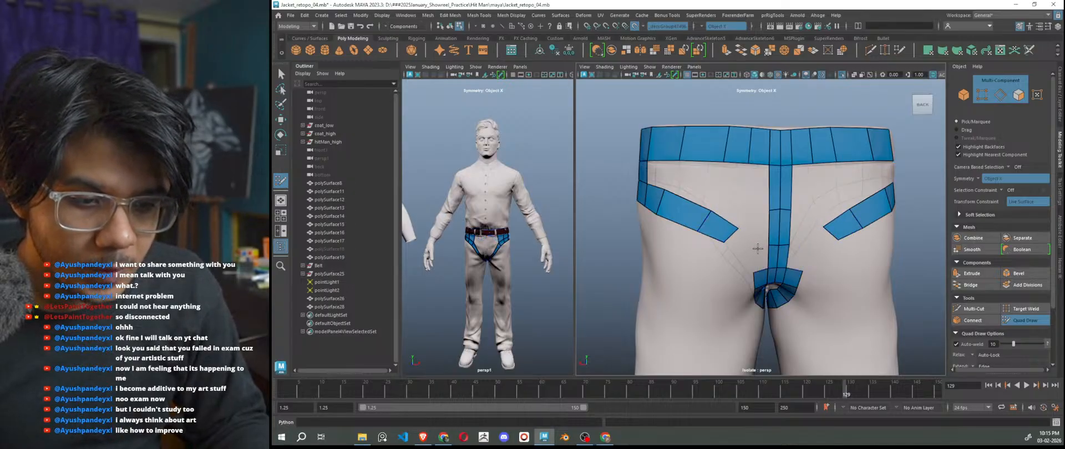
shift+click(743, 256)
shift+click(757, 260)
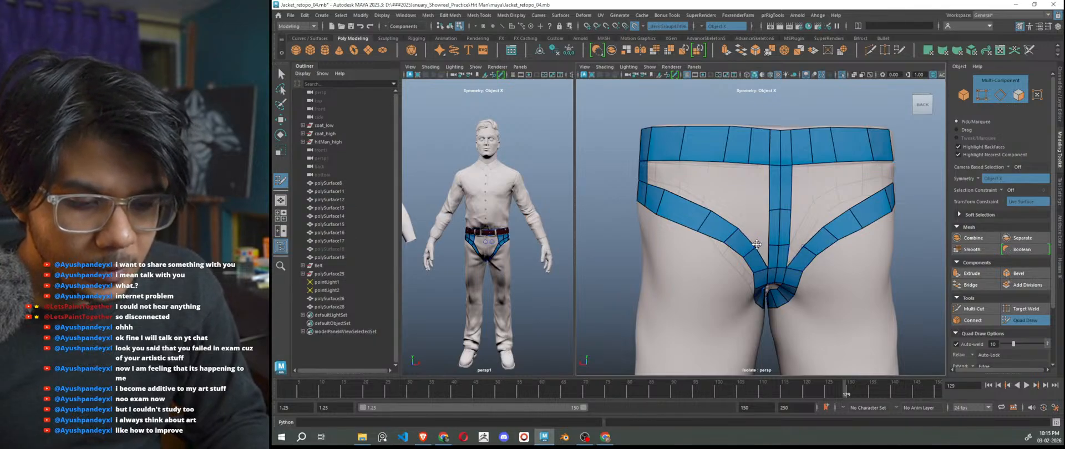
Adjust the vertices of the back crotch and hip strip into an evenly spaced curve across the seat.
scroll(756, 244, down, 5)
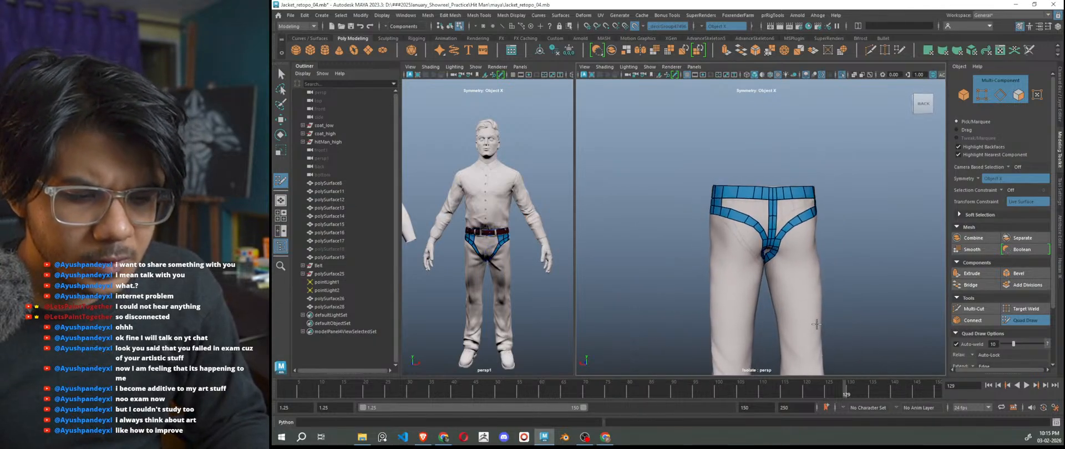
scroll(759, 241, up, 5)
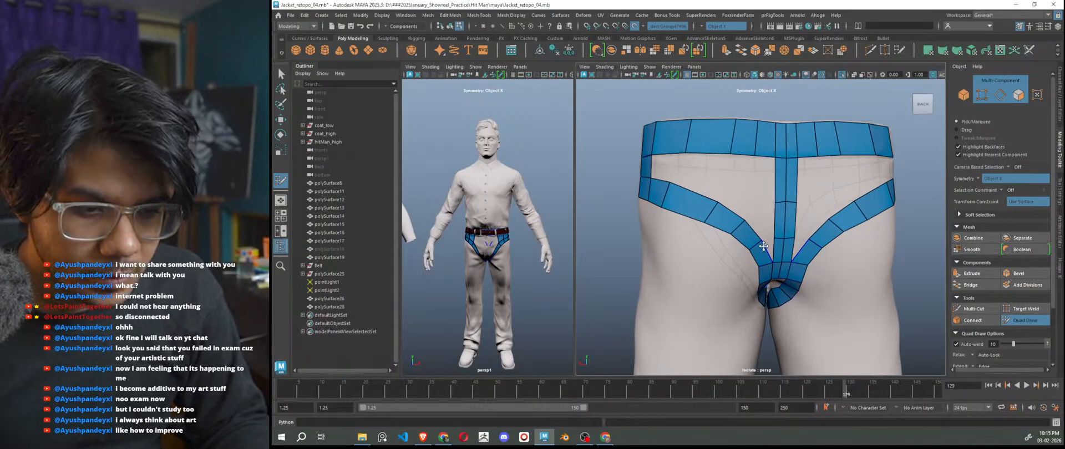
drag(764, 240, 759, 247)
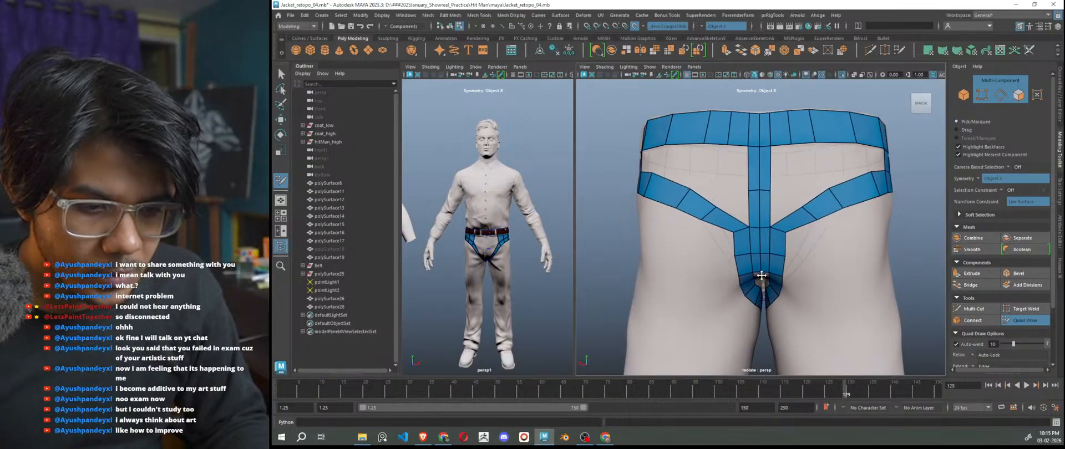
scroll(758, 280, up, 3)
alt+drag(757, 286, 726, 307)
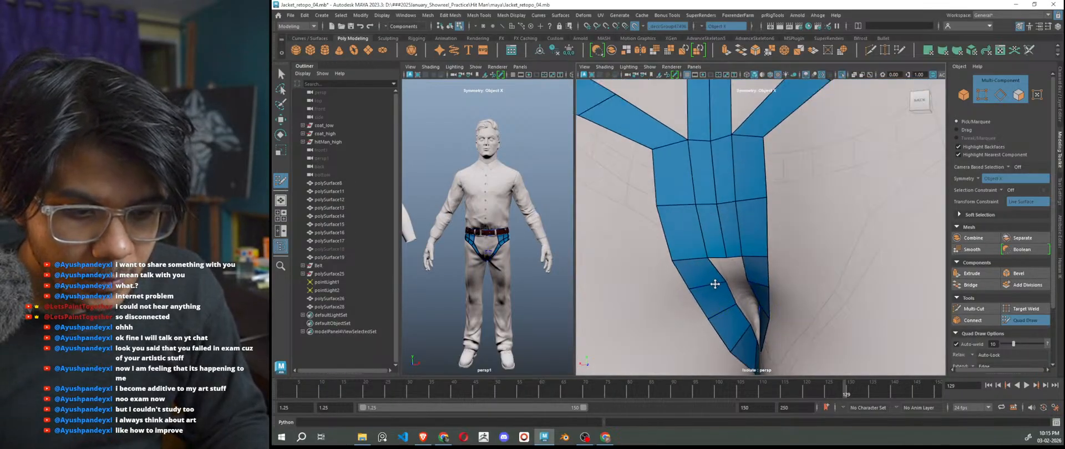
key(f)
scroll(758, 328, up, 5)
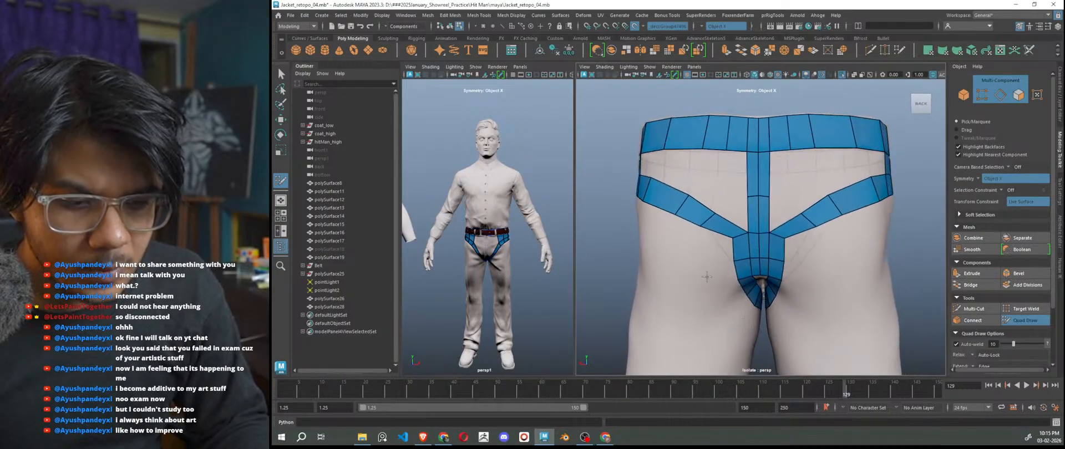
ctrl+click(689, 209)
drag(645, 192, 653, 177)
drag(687, 209, 695, 205)
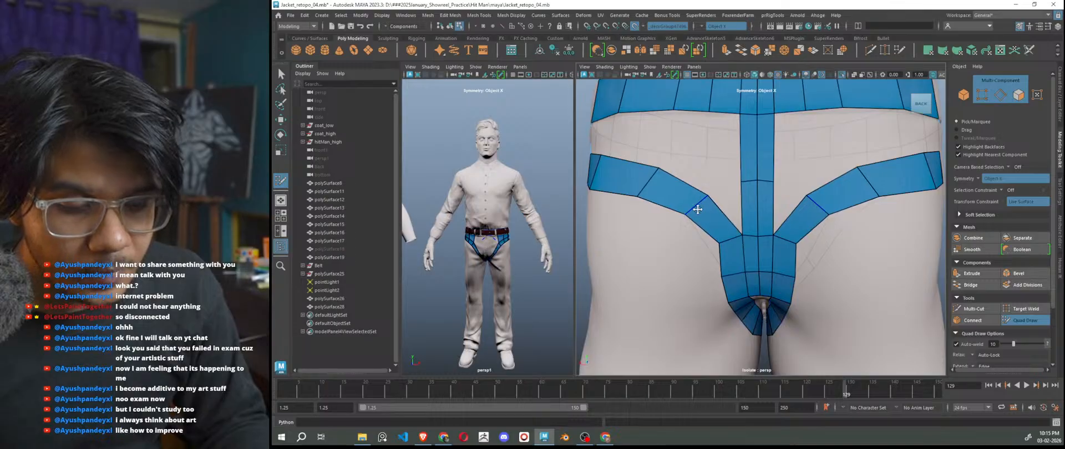
key(f)
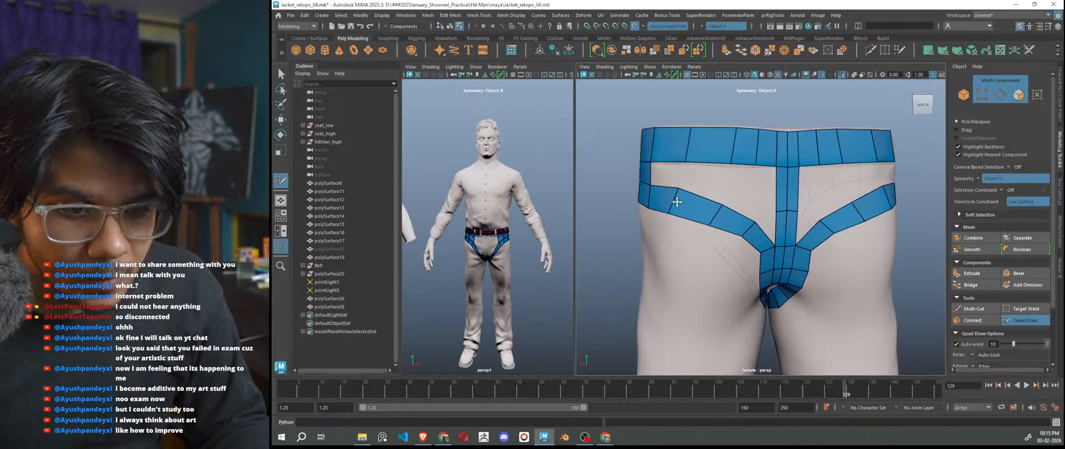
alt+drag(670, 206, 708, 205)
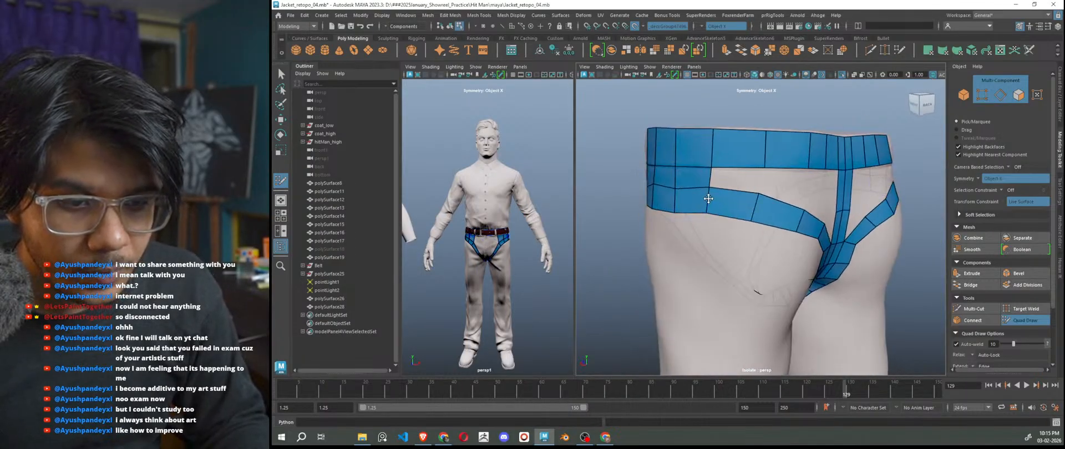
Extend two rows of quads outward from the back crotch loop beneath the buttock.
alt+drag(723, 230, 859, 272)
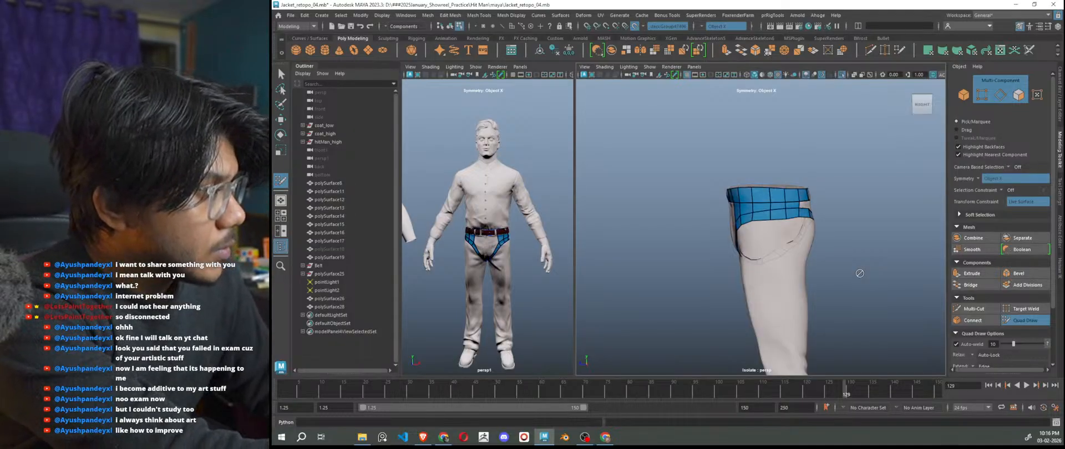
alt+drag(860, 273, 769, 286)
scroll(751, 267, up, 3)
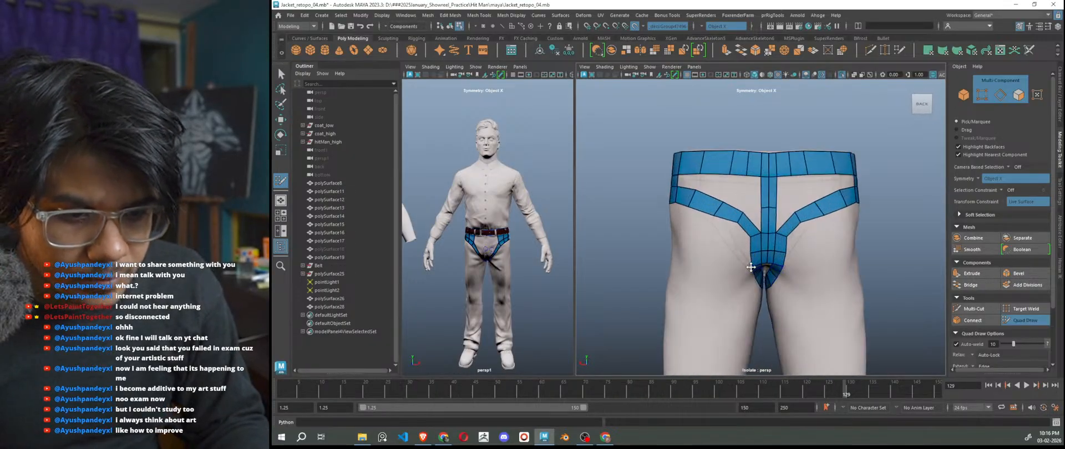
click(736, 262)
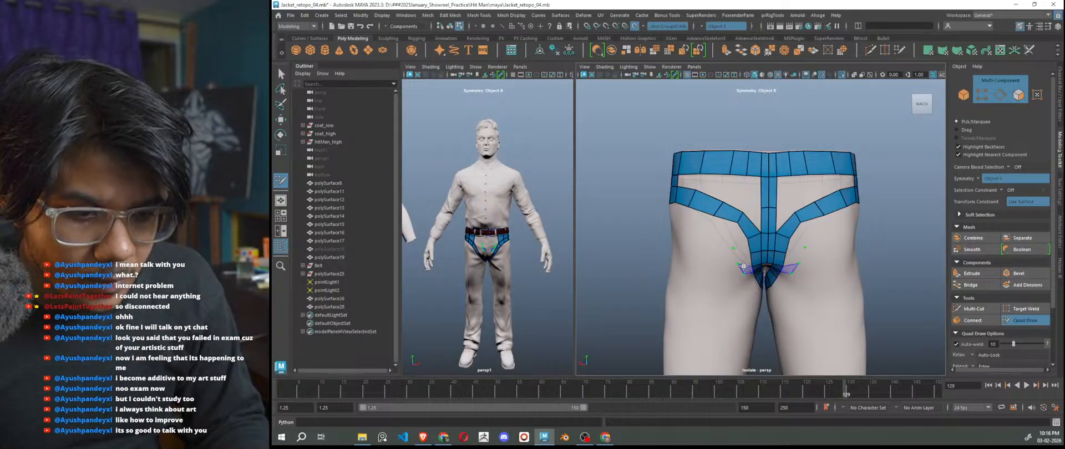
shift+click(745, 264)
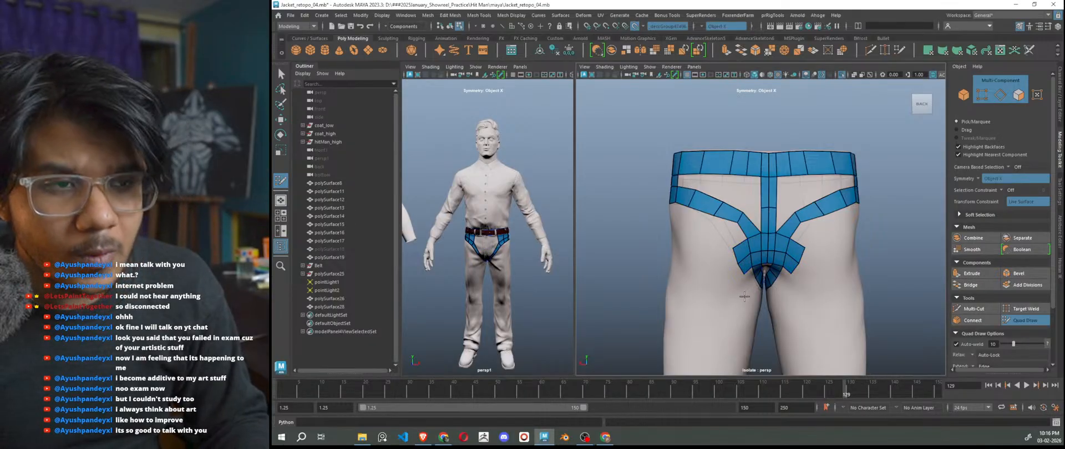
scroll(734, 321, up, 5)
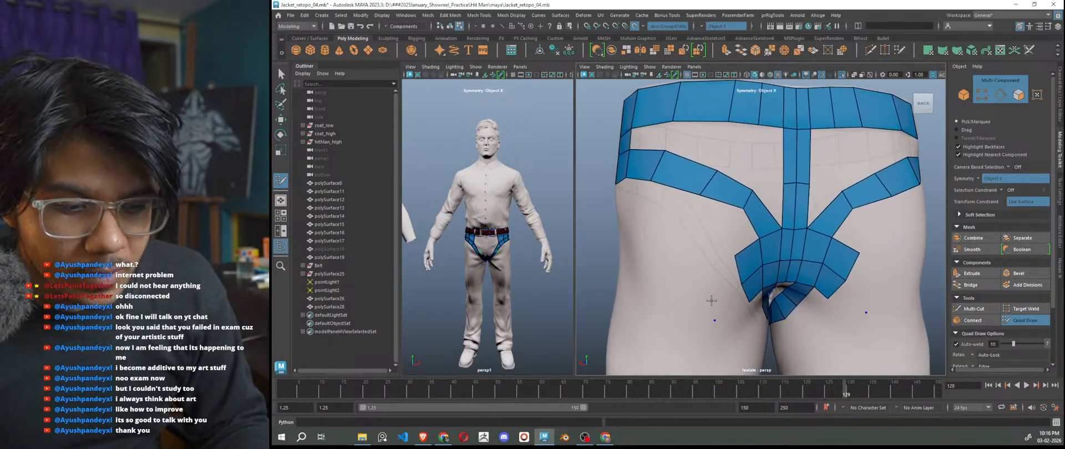
mouse_move(701, 269)
alt+mouse_down()
mouse_move(718, 315)
mouse_move(743, 331)
alt+mouse_up()
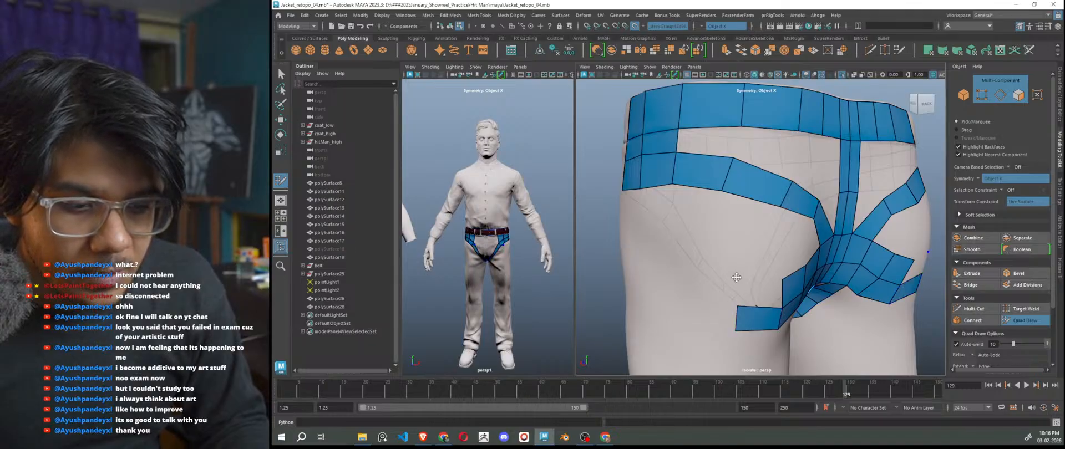
scroll(726, 319, down, 10)
alt+drag(727, 319, 727, 275)
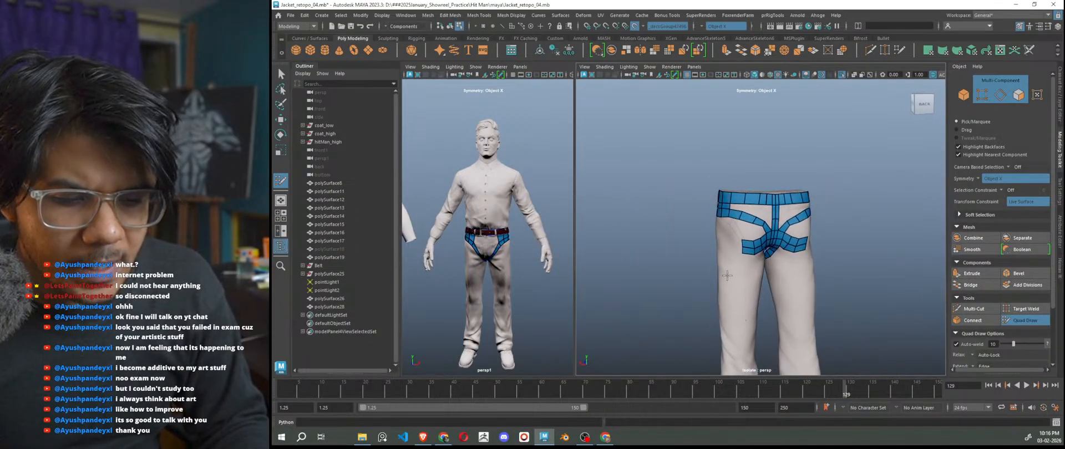
scroll(728, 275, up, 8)
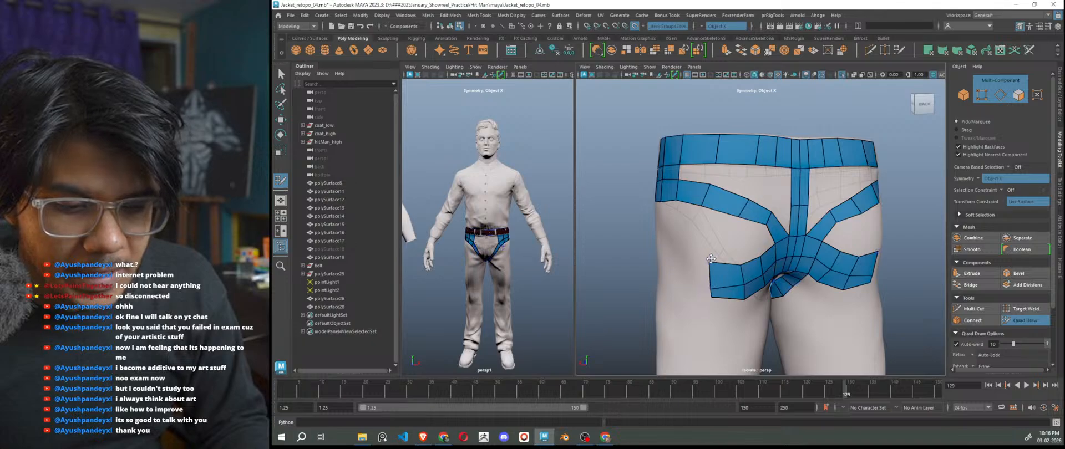
Continue the two-row under-buttock strip across the back of the thigh to its outer side.
alt+drag(745, 298, 650, 297)
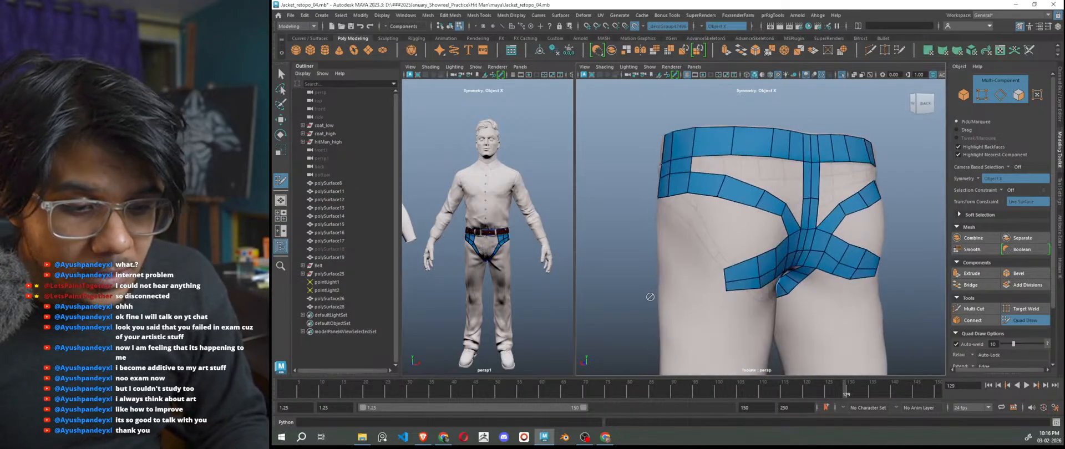
shift+click(697, 277)
click(691, 296)
shift+click(702, 291)
alt+drag(706, 315, 808, 311)
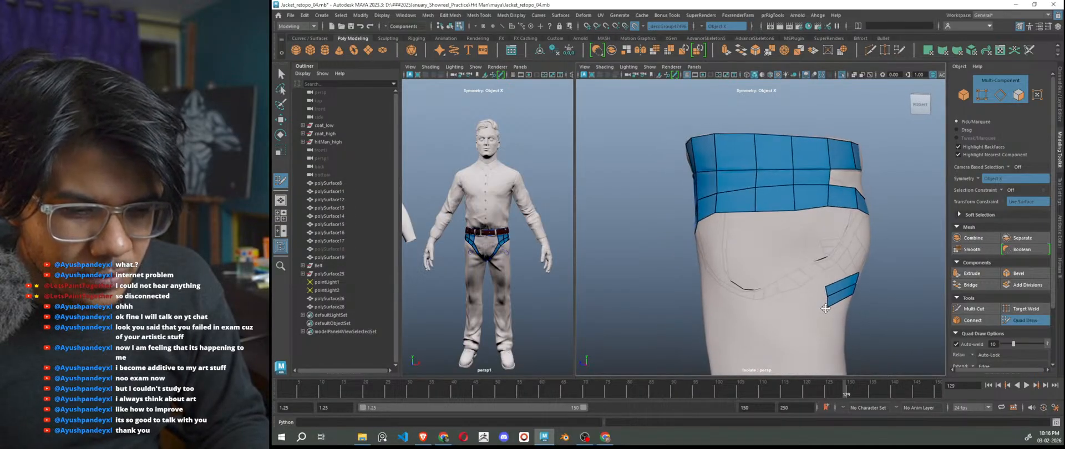
Extend the two-row thigh strip with quads around the outer side of the thigh toward the front.
shift+click(793, 295)
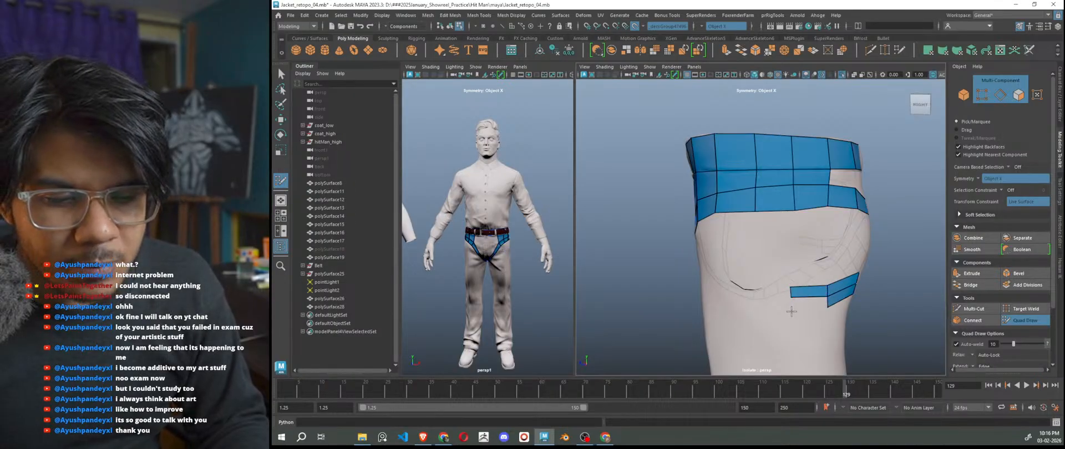
alt+drag(792, 311, 809, 321)
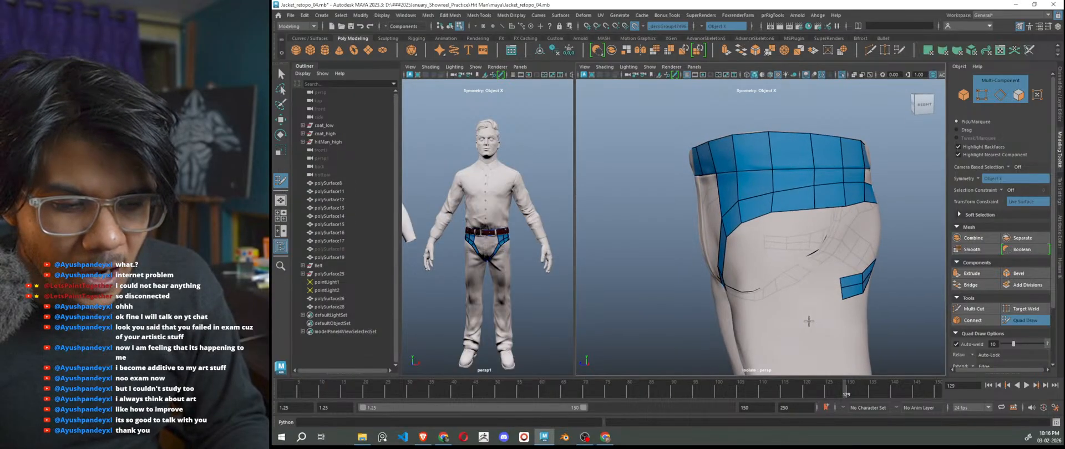
shift+click(813, 291)
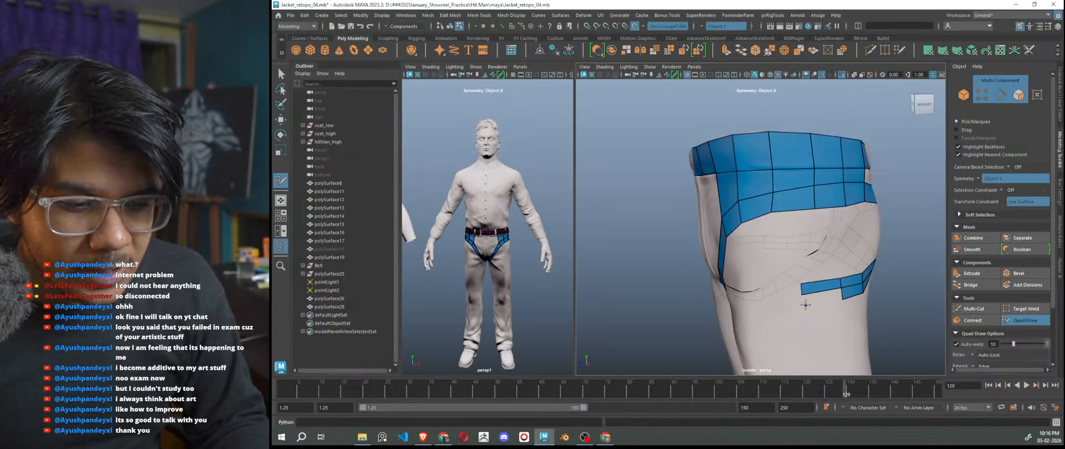
alt+drag(805, 319, 818, 318)
shift+click(804, 289)
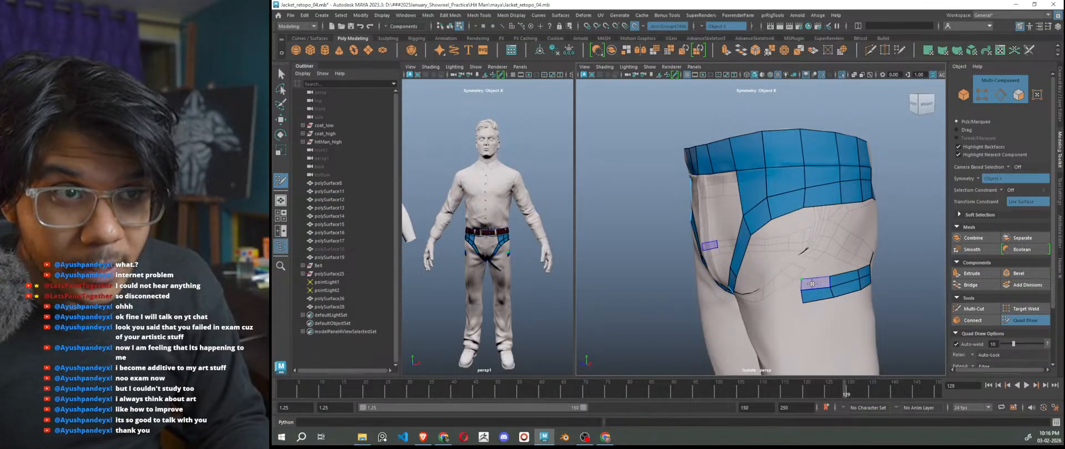
Continue the two-row strip across the front of the thigh and join it to the front crotch strip.
alt+drag(811, 284, 847, 320)
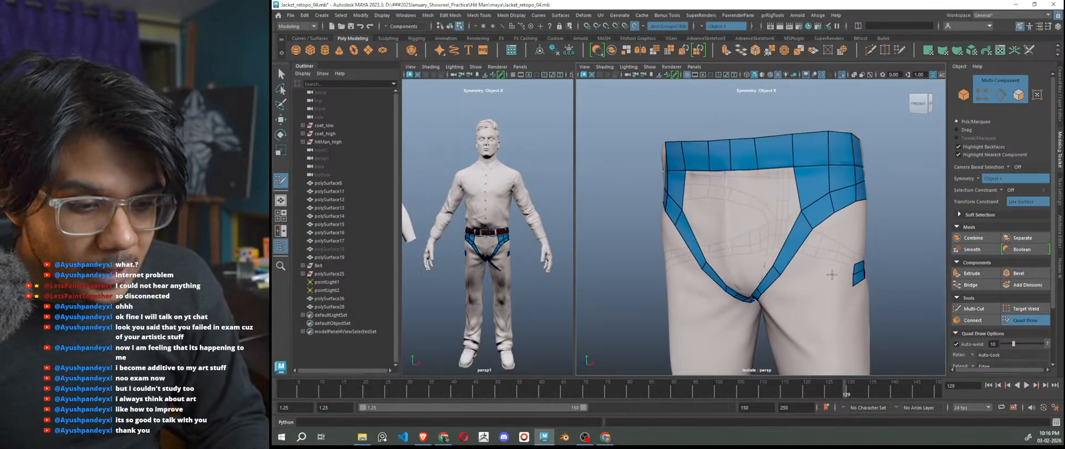
shift+click(838, 277)
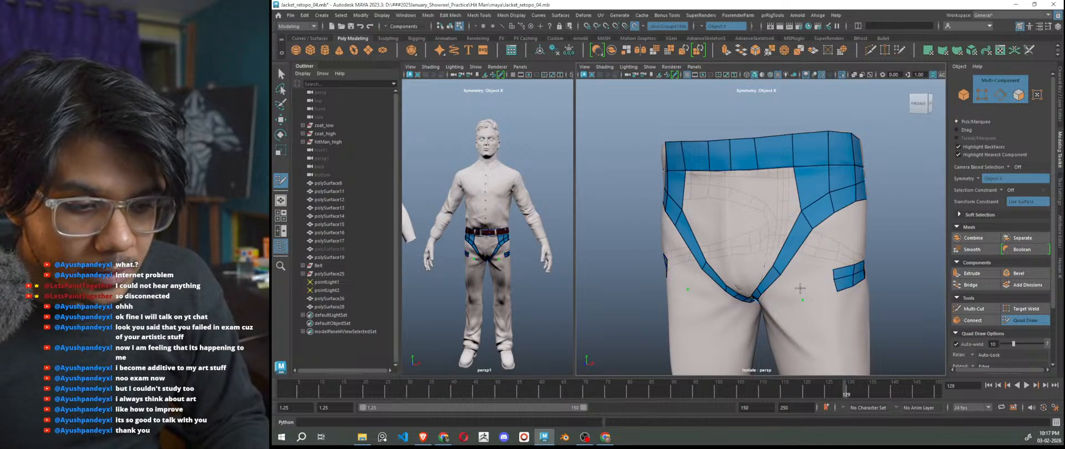
shift+click(815, 283)
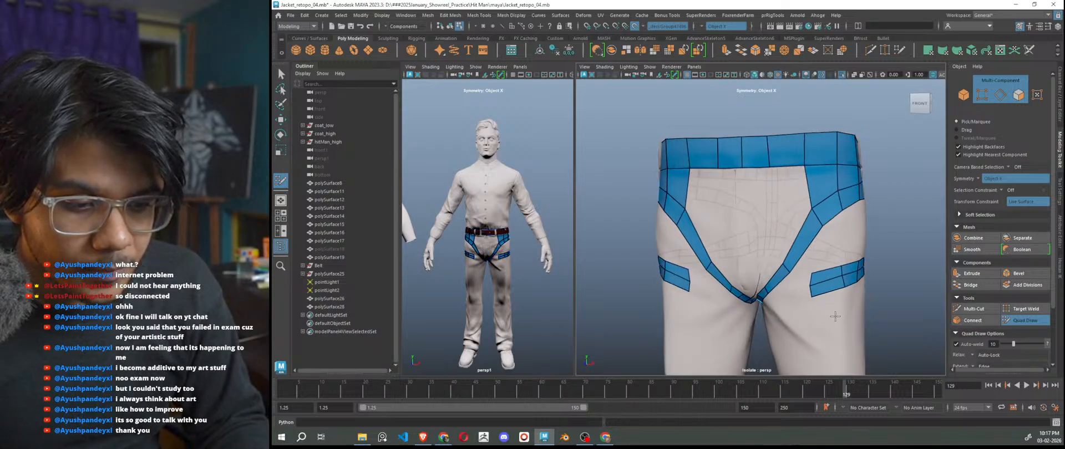
alt+drag(834, 316, 813, 308)
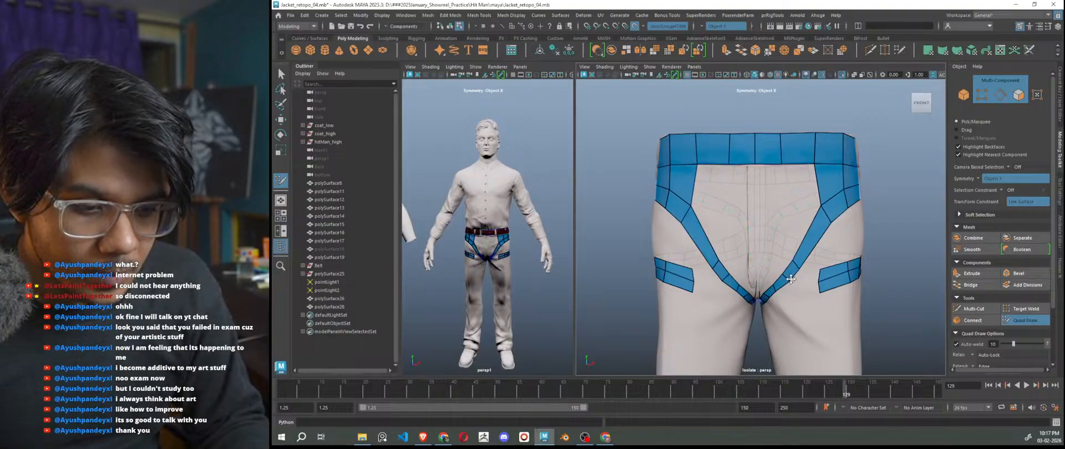
shift+click(802, 278)
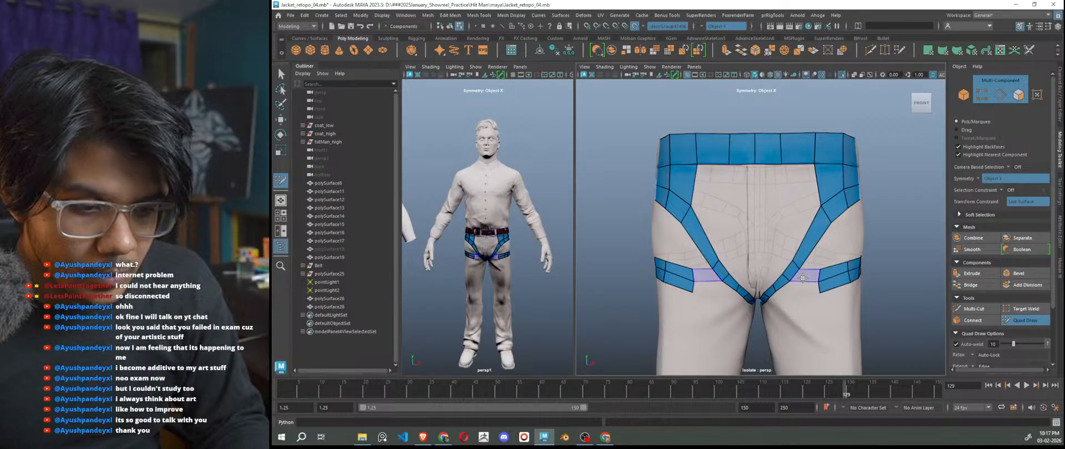
shift+click(794, 290)
Delete the inner quads that join the front thigh strip to the crotch strip.
scroll(835, 332, down, 4)
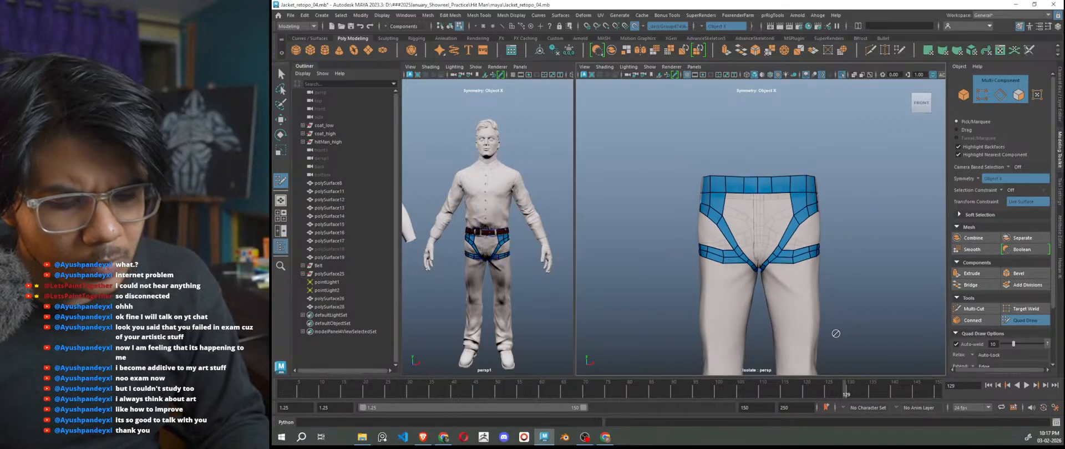
scroll(813, 303, up, 2)
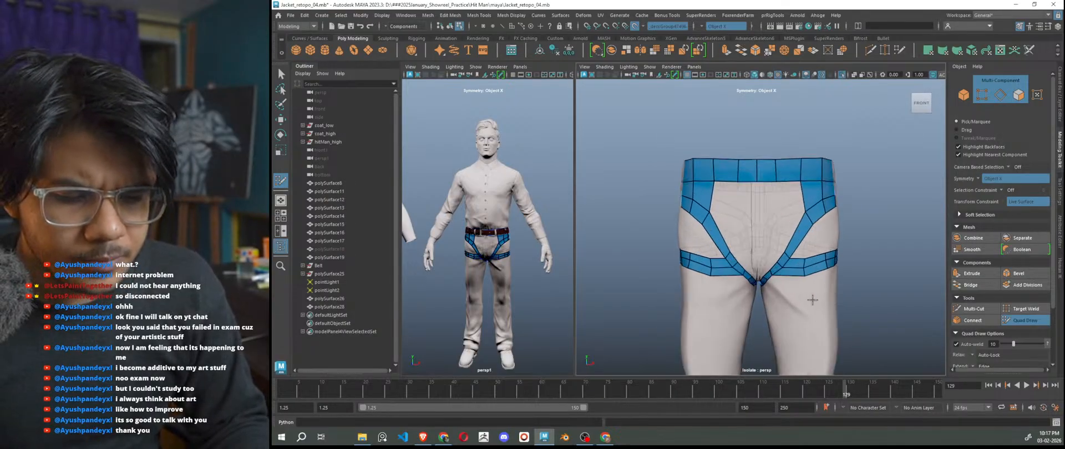
scroll(812, 300, up, 2)
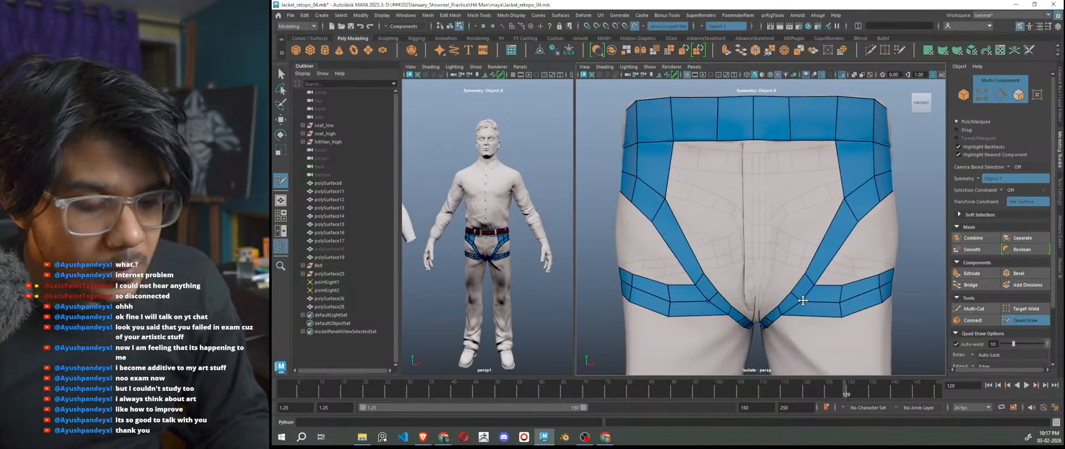
scroll(808, 300, up, 2)
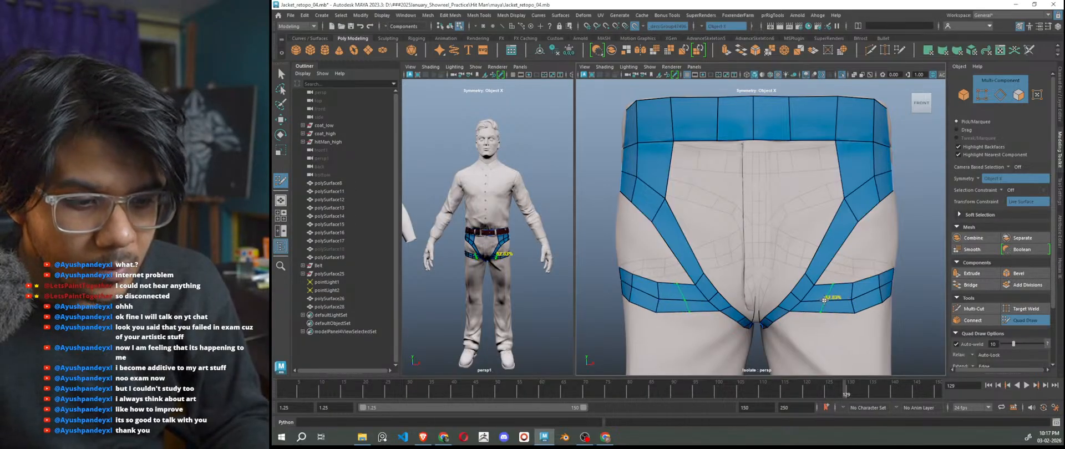
scroll(824, 299, down, 4)
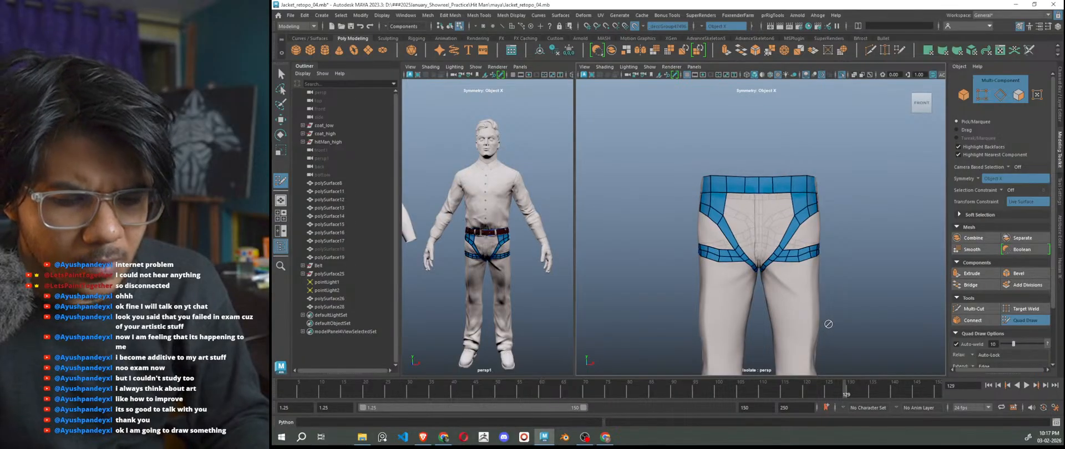
scroll(827, 324, up, 5)
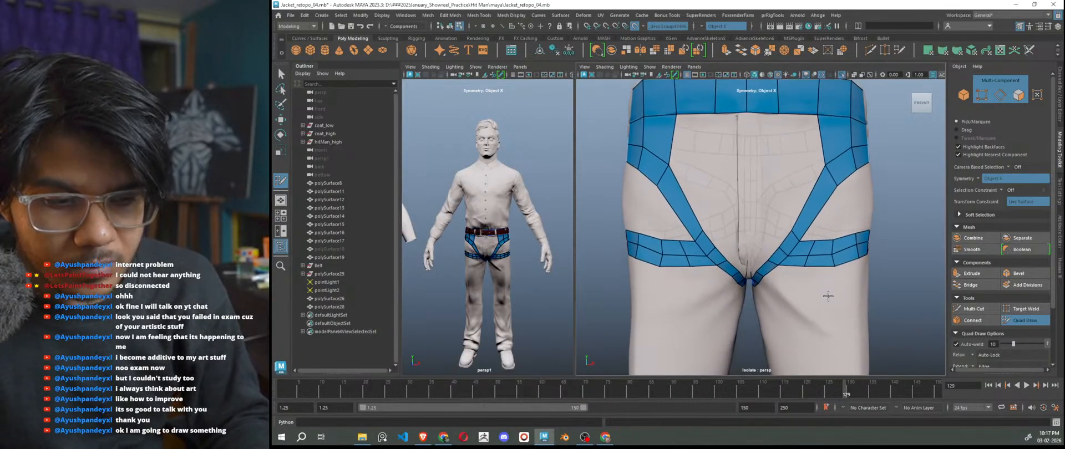
scroll(826, 294, up, 2)
ctrl+shift+click(818, 284)
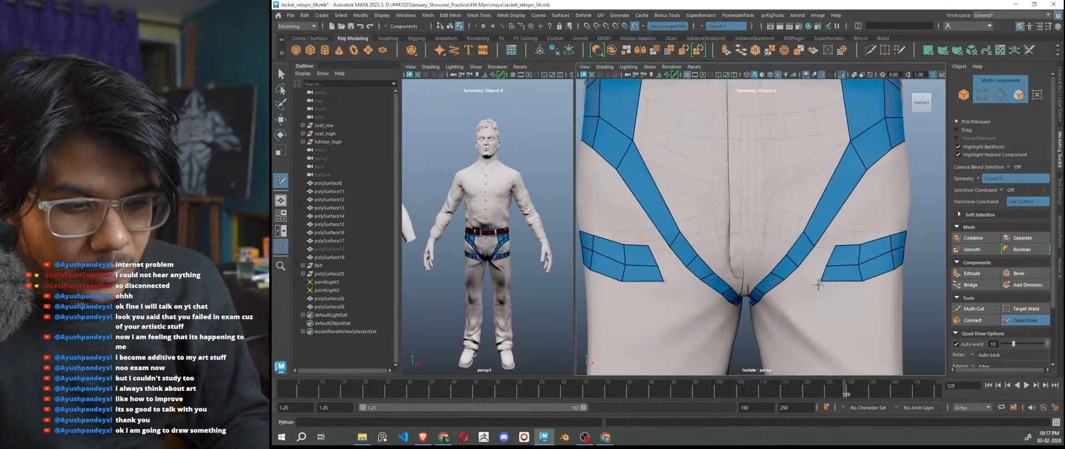
Reconnect the thigh strip's upper edge to the crotch strip, reposition its end vertices and fill angled quads along the crotch line.
drag(807, 256, 813, 265)
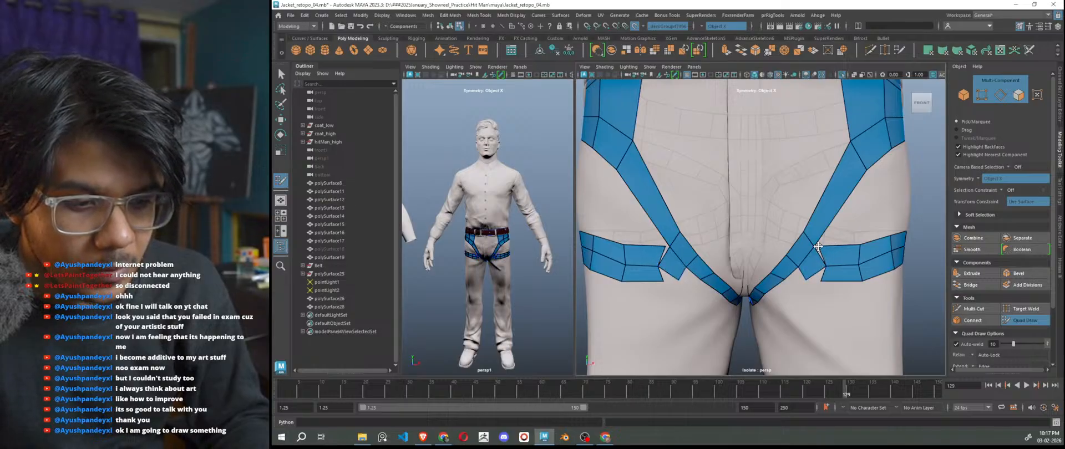
drag(823, 282, 831, 285)
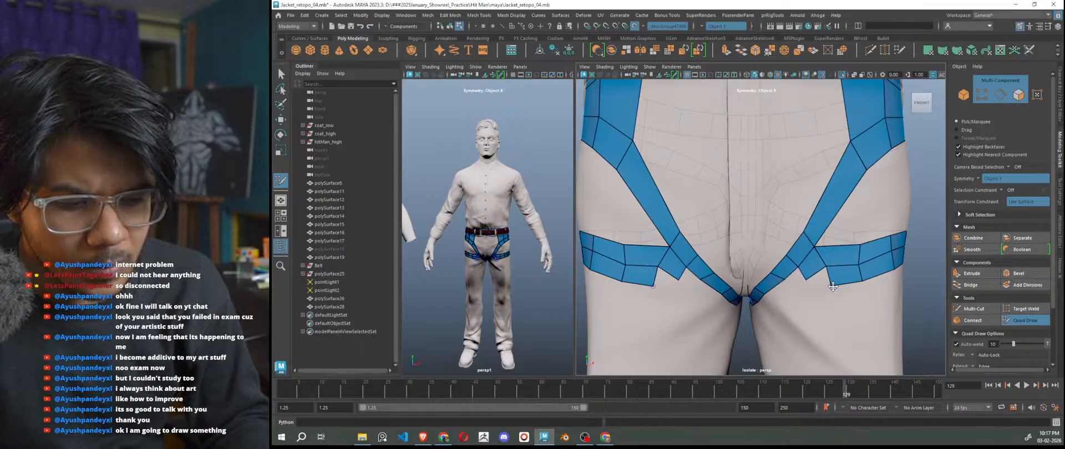
shift+click(795, 285)
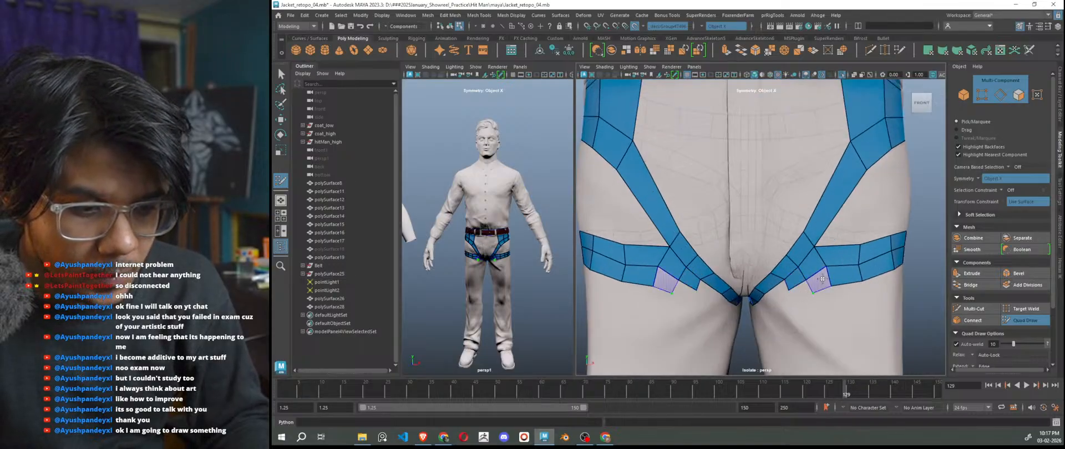
shift+click(802, 300)
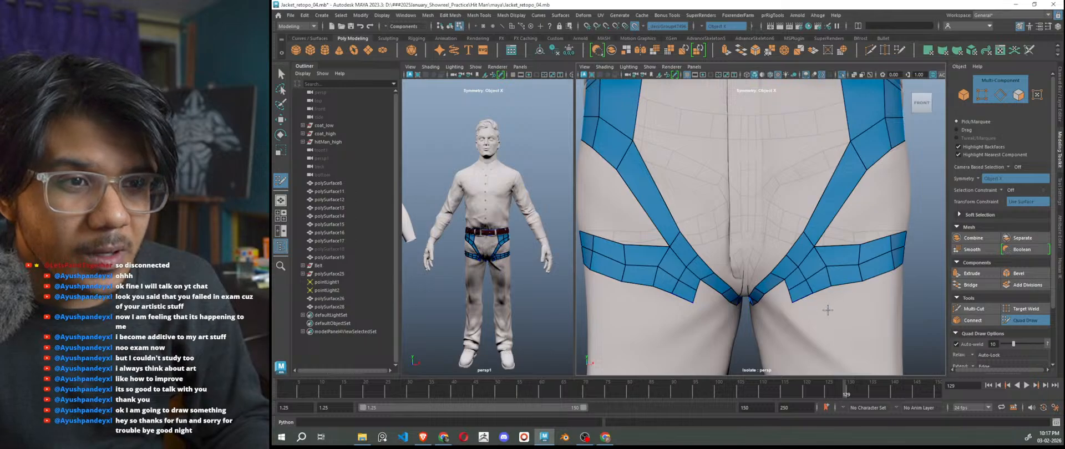
Inspect the strip layout on the trousers from the front and back.
mouse_move(817, 295)
alt+middle_down()
mouse_move(843, 273)
mouse_move(809, 288)
alt+middle_up()
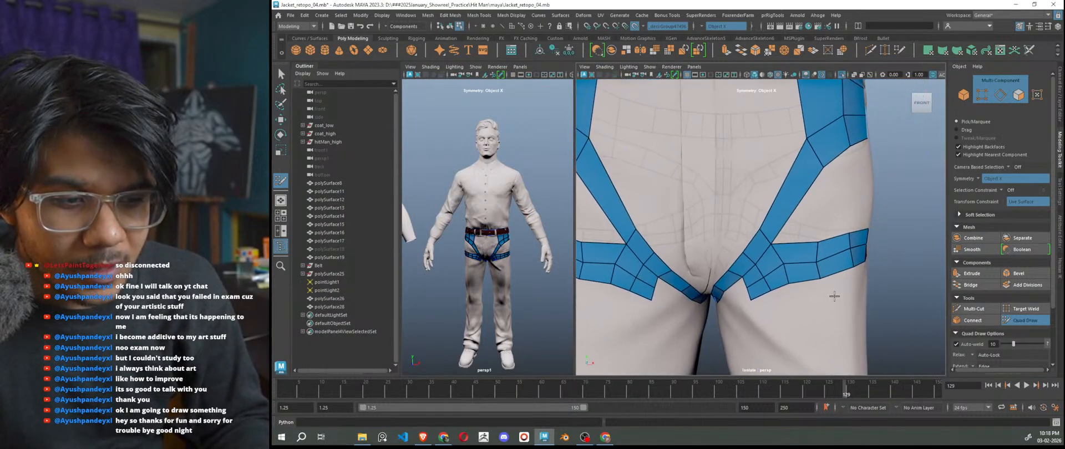
alt+right_drag(808, 288, 837, 288)
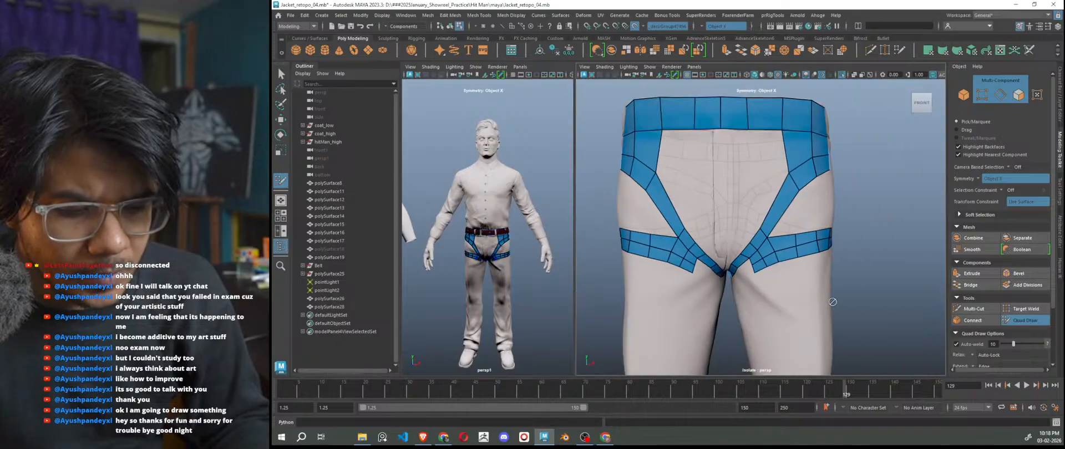
scroll(828, 302, down, 3)
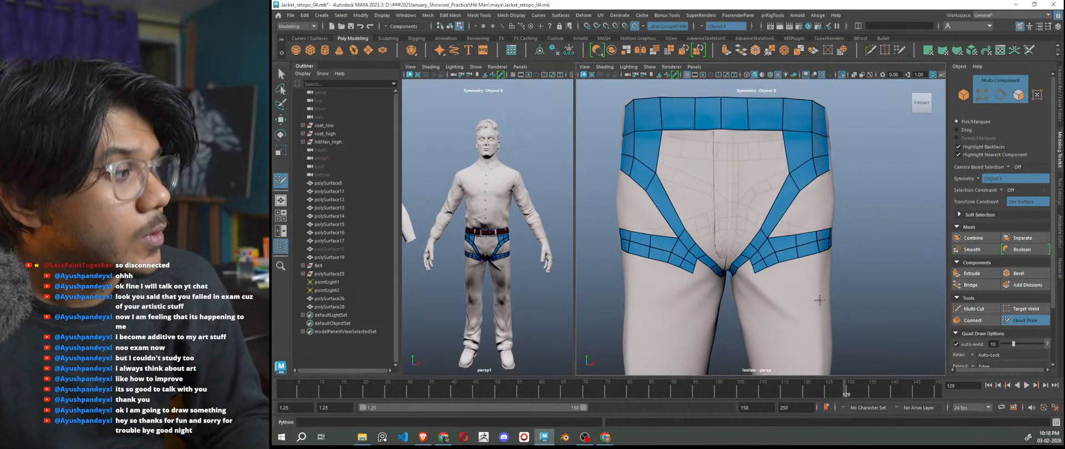
scroll(816, 301, down, 3)
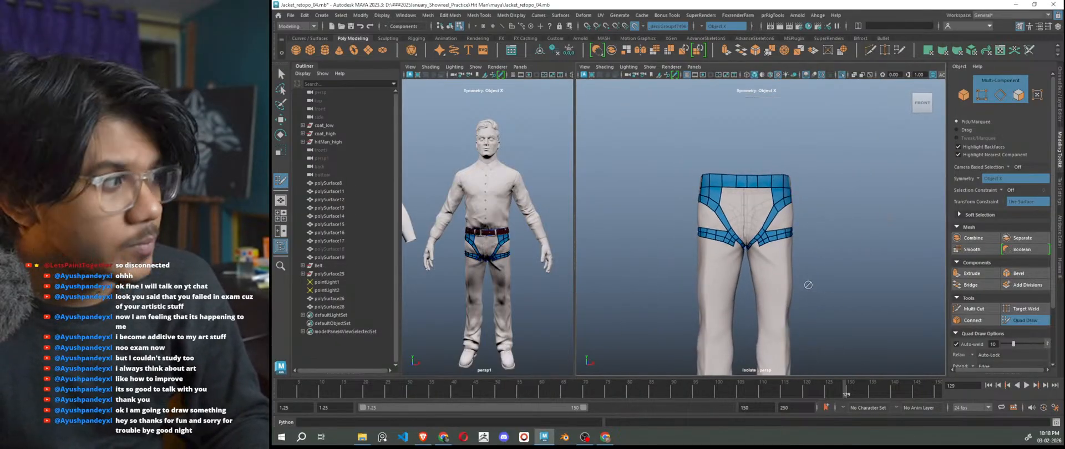
scroll(773, 214, up, 5)
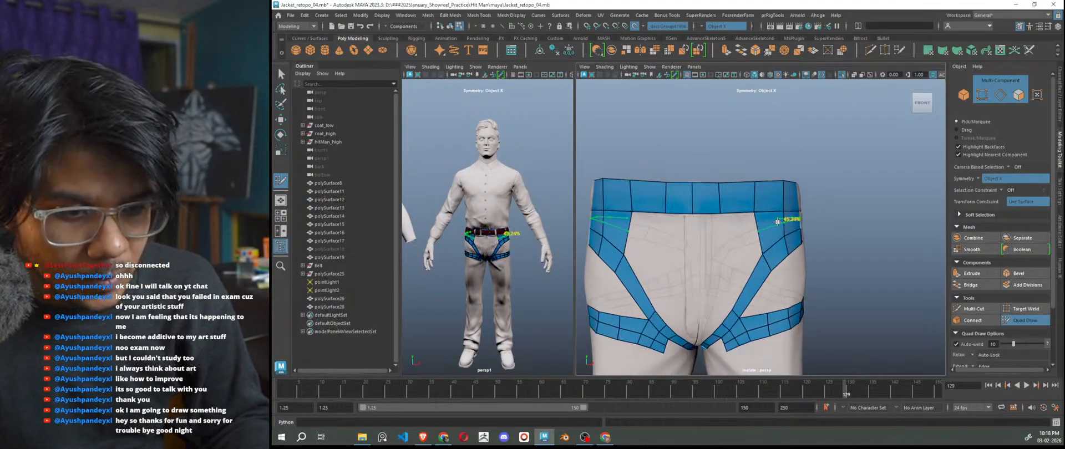
alt+drag(762, 251, 630, 265)
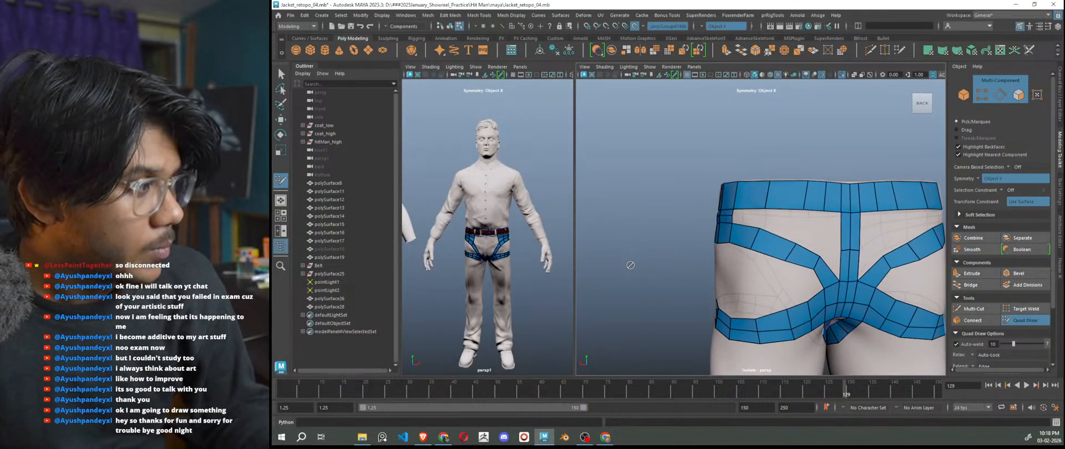
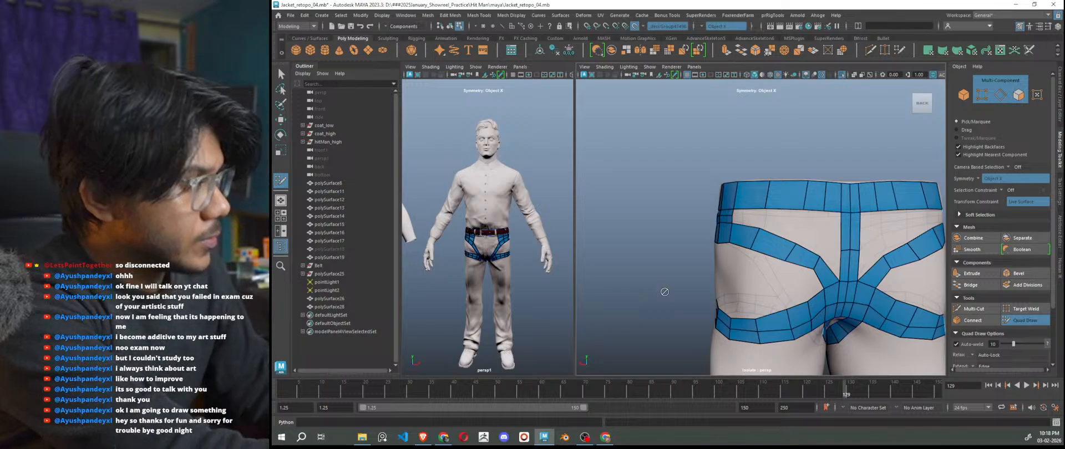
scroll(676, 307, down, 3)
alt+drag(676, 306, 943, 311)
alt+drag(624, 320, 645, 322)
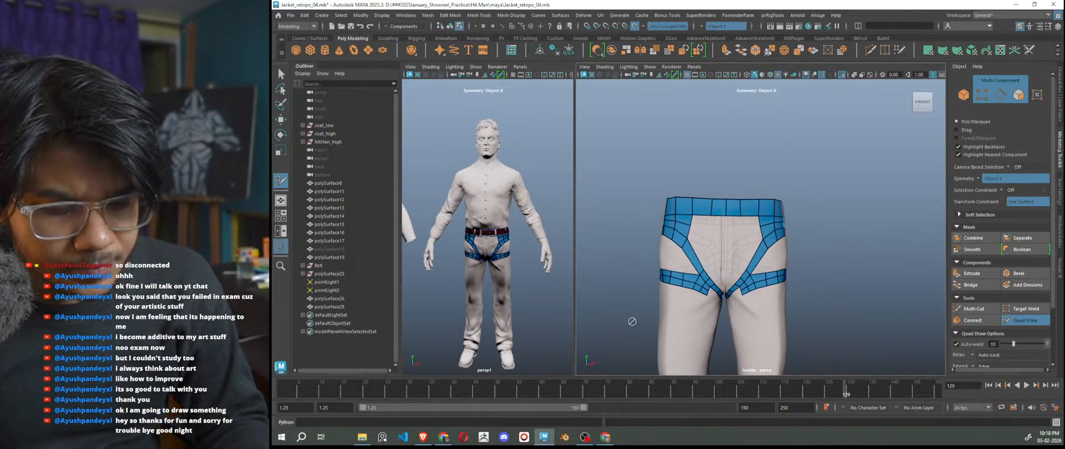
Extend the lower row of quads along the front crotch strip down to the inner thigh.
alt+right_drag(645, 322, 748, 338)
alt+middle_drag(748, 338, 769, 252)
scroll(759, 280, up, 4)
alt+drag(712, 305, 748, 319)
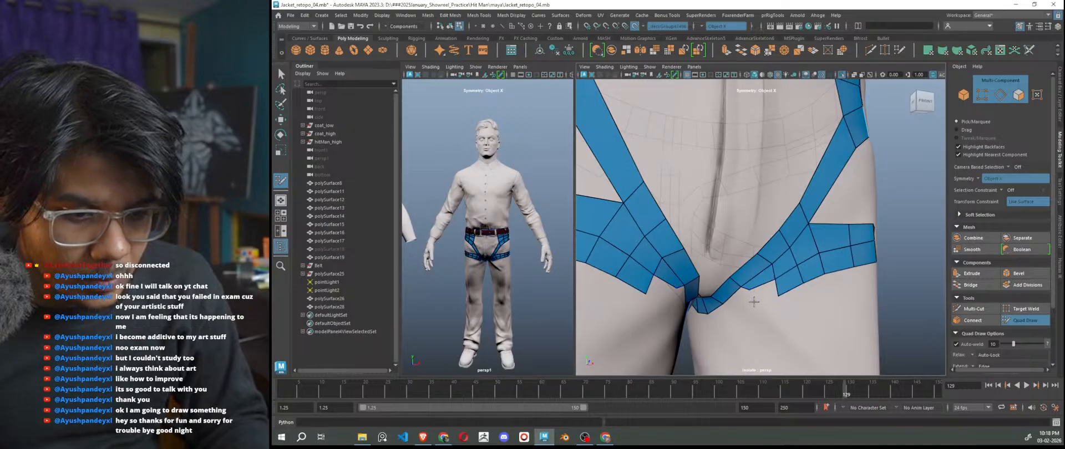
alt+drag(761, 313, 729, 312)
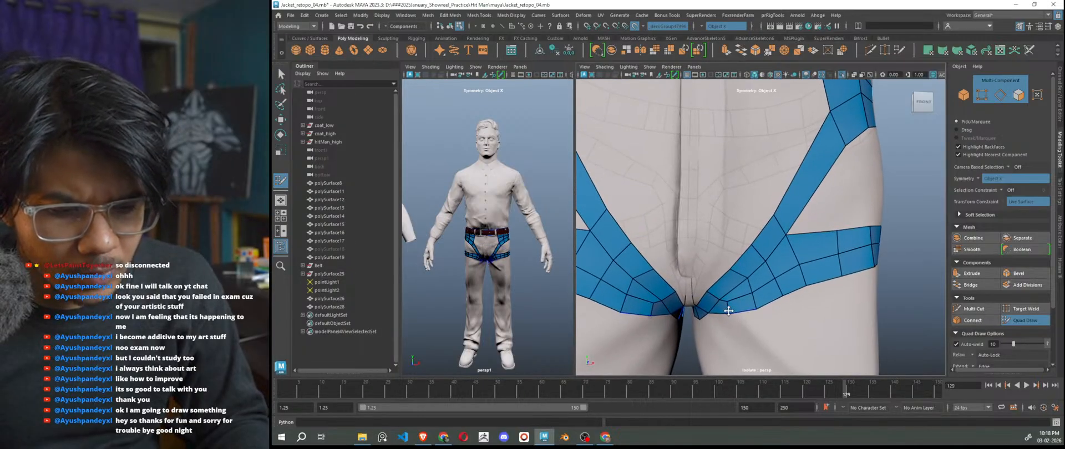
Delete the uneven lower quads near the inner crotch, place a new corner vertex and refill the gap with two quads.
alt+right_drag(742, 320, 763, 320)
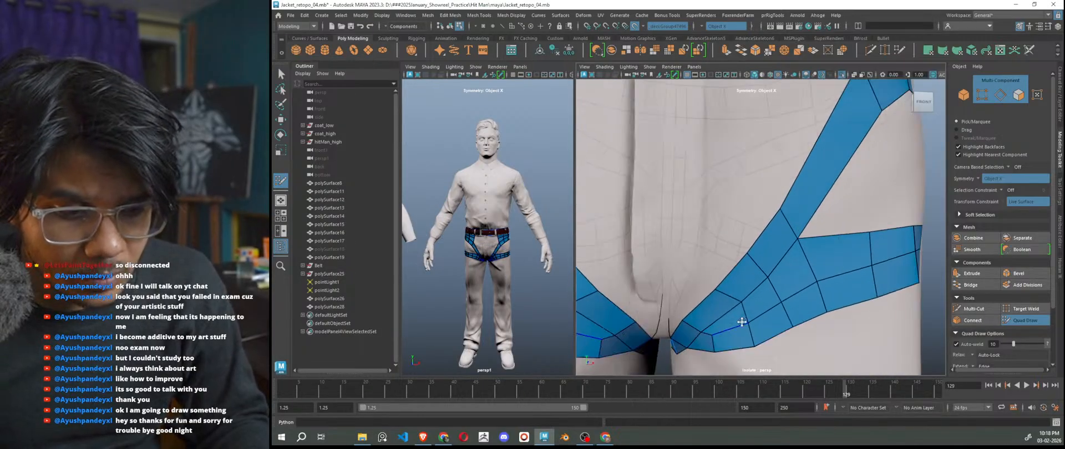
alt+middle_drag(721, 327, 768, 294)
alt+right_drag(752, 324, 778, 327)
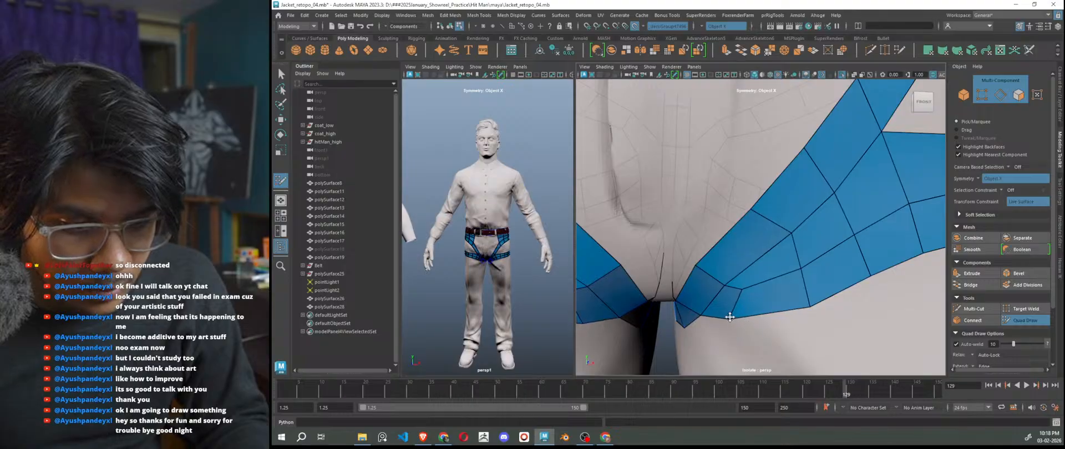
ctrl+shift+click(723, 311)
ctrl+shift+click(746, 310)
click(743, 319)
shift+click(776, 302)
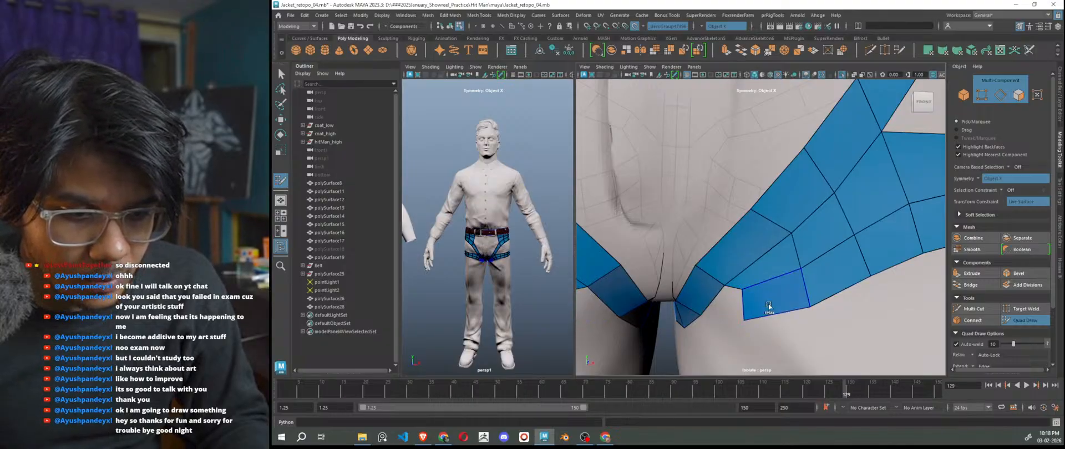
shift+click(726, 309)
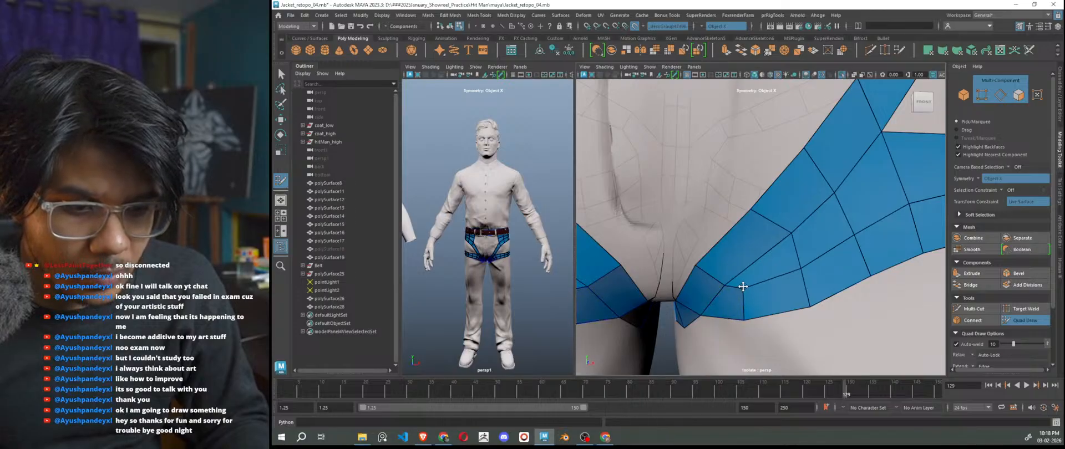
scroll(761, 293, down, 5)
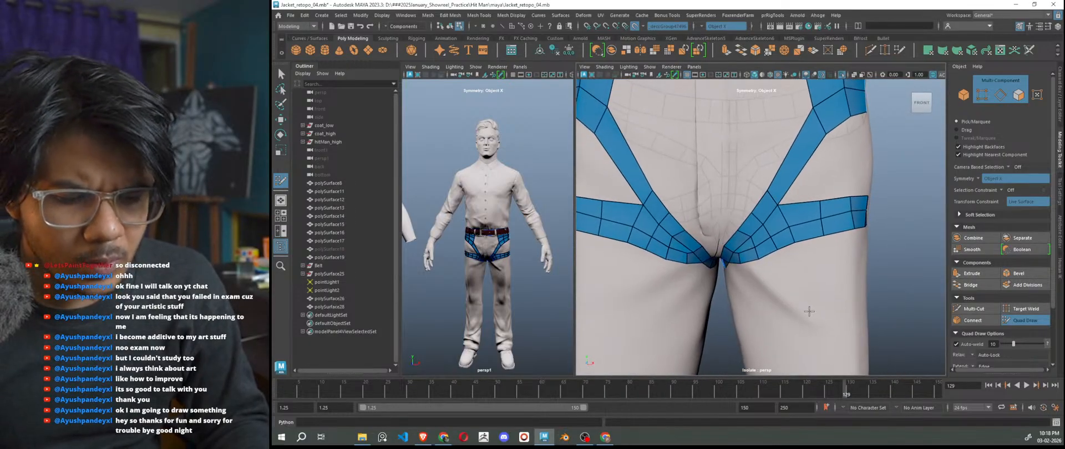
Fill the gap in the lower row of quads at the front inner thigh with new quads and adjust the neighbouring vertices.
scroll(829, 332, up, 3)
alt+drag(829, 333, 812, 289)
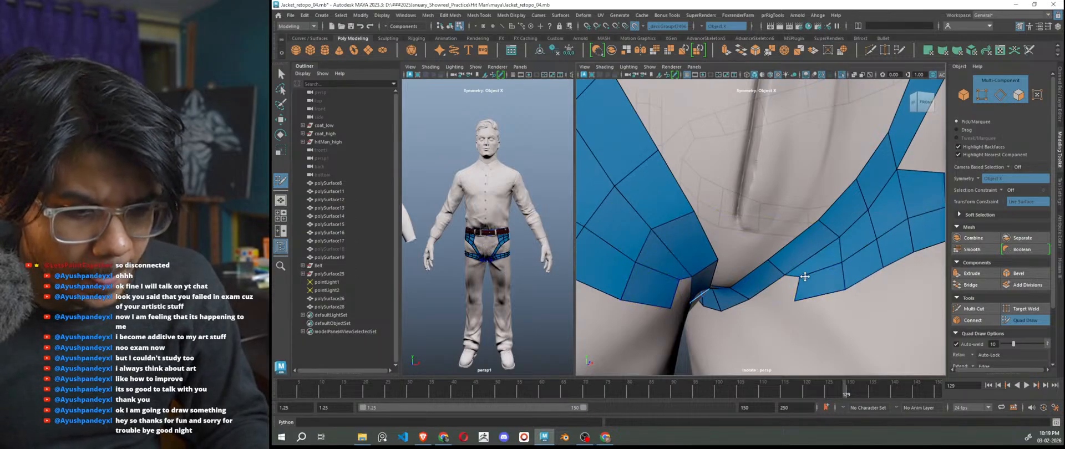
drag(793, 303, 790, 290)
shift+click(772, 294)
click(760, 322)
shift+click(776, 309)
alt+drag(720, 338, 757, 326)
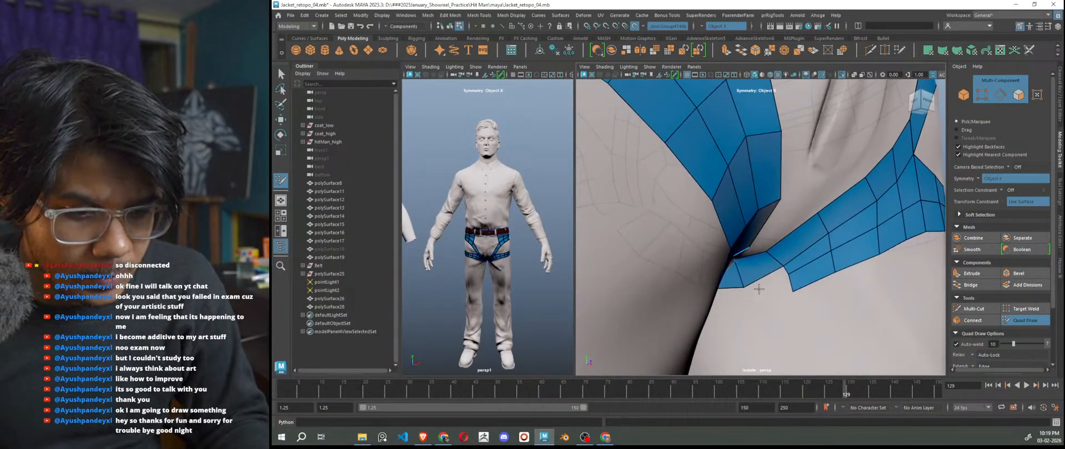
mouse_move(760, 284)
mouse_down()
mouse_move(765, 306)
mouse_move(847, 292)
mouse_move(811, 285)
mouse_move(815, 241)
mouse_move(829, 269)
mouse_up()
drag(775, 215, 737, 226)
Reposition the lower border of the quads under the crotch on the back of the inner thigh.
alt+drag(668, 261, 753, 301)
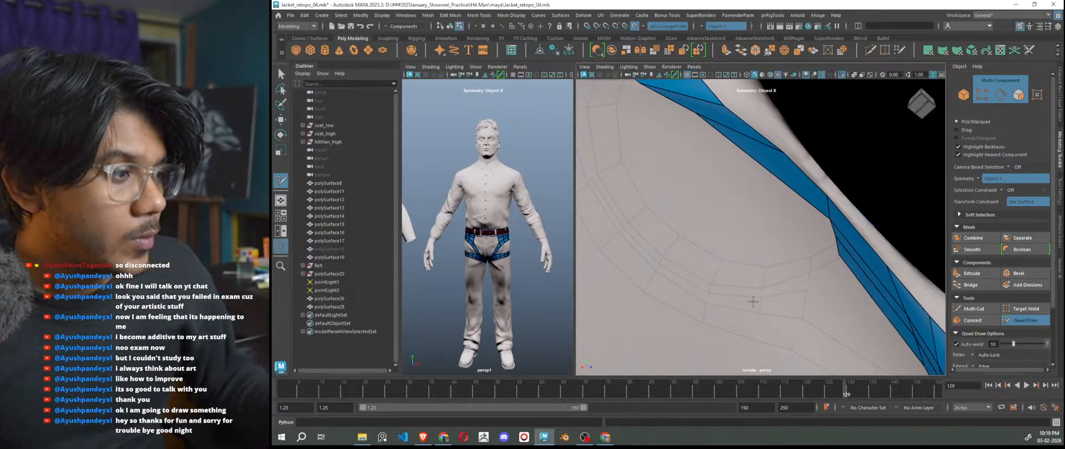
mouse_move(654, 348)
alt+mouse_down()
mouse_move(699, 332)
mouse_move(740, 299)
alt+mouse_up()
mouse_move(753, 180)
mouse_down()
mouse_move(784, 271)
mouse_move(755, 276)
mouse_up()
drag(768, 247, 764, 268)
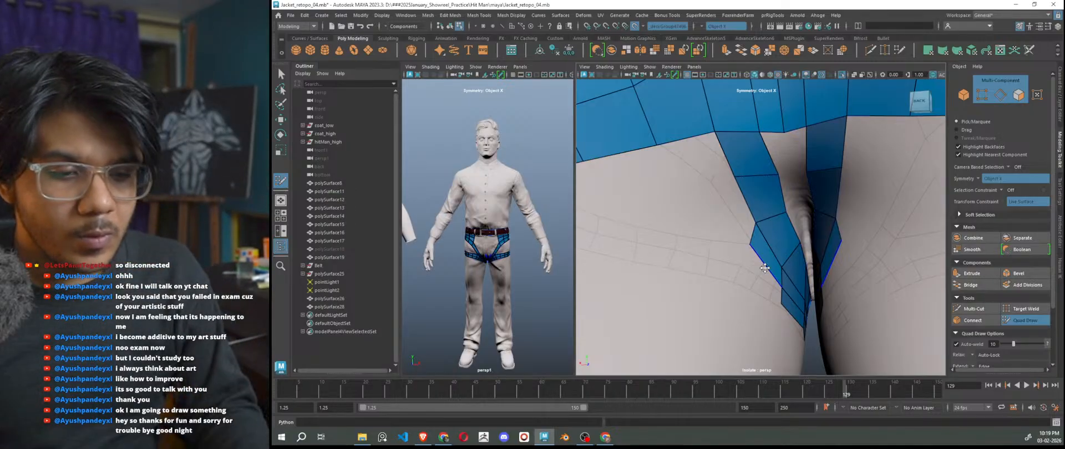
Examine the thigh strip and crotch quads from the back, side and front for where the next row has to go.
alt+right_drag(765, 268, 715, 268)
alt+drag(743, 277, 794, 289)
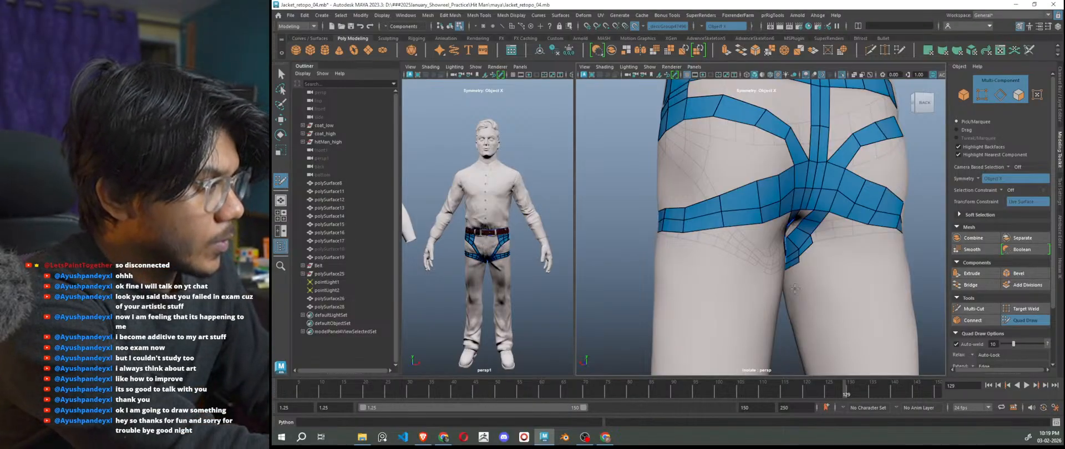
alt+right_drag(795, 289, 735, 281)
mouse_move(734, 282)
alt+mouse_down()
mouse_move(800, 293)
mouse_move(767, 230)
mouse_move(776, 210)
alt+mouse_up()
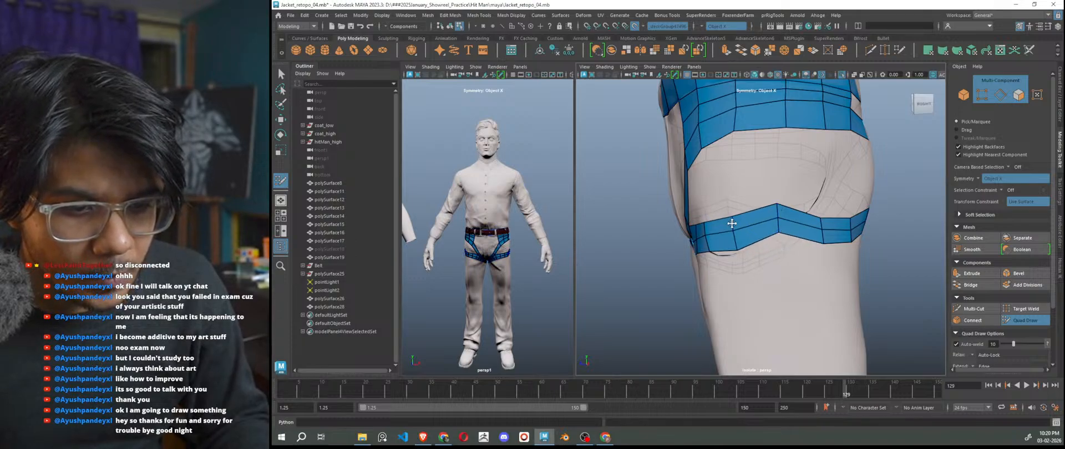
mouse_move(738, 250)
mouse_down()
mouse_move(736, 238)
mouse_move(784, 232)
mouse_up()
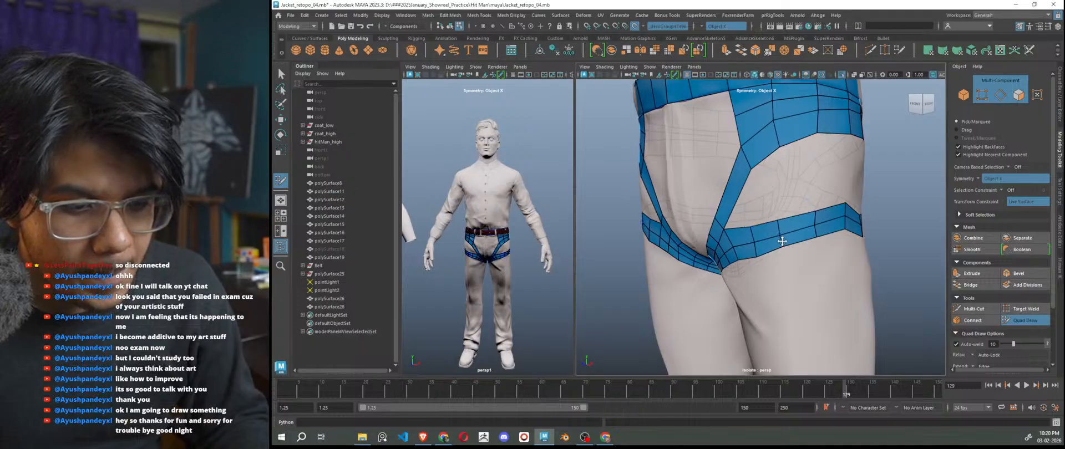
alt+drag(808, 286, 779, 260)
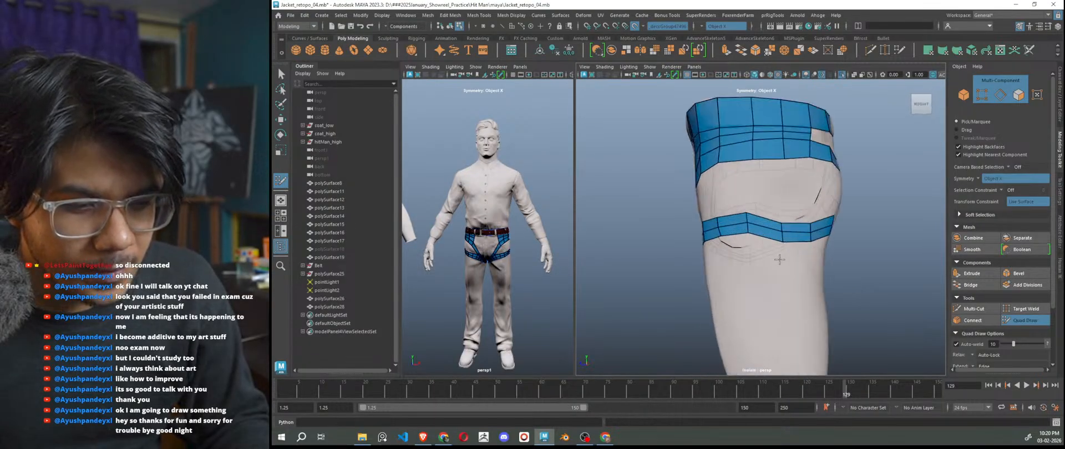
scroll(779, 259, up, 5)
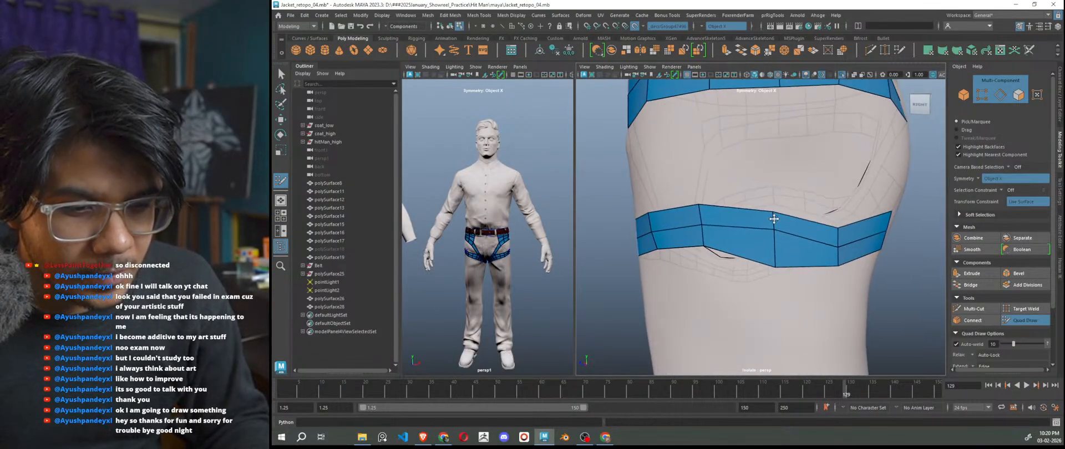
alt+drag(776, 264, 756, 214)
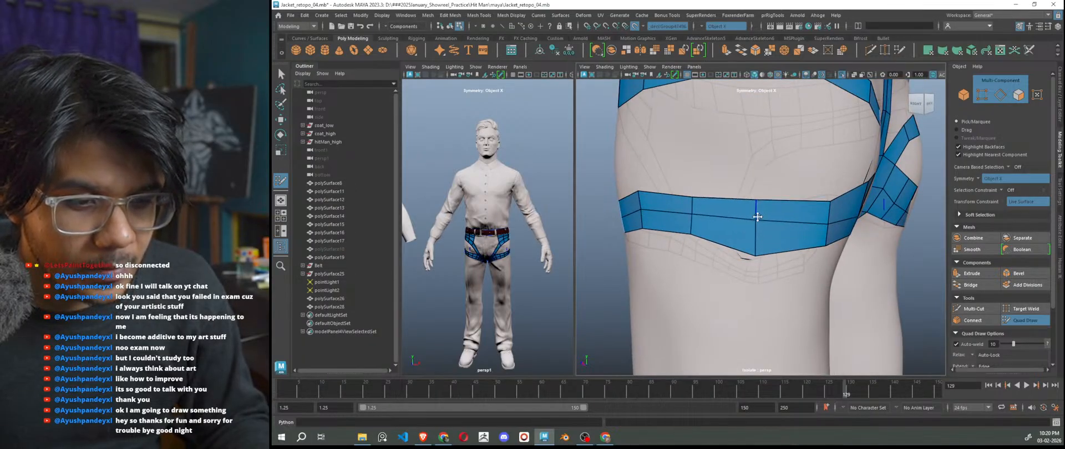
key(f)
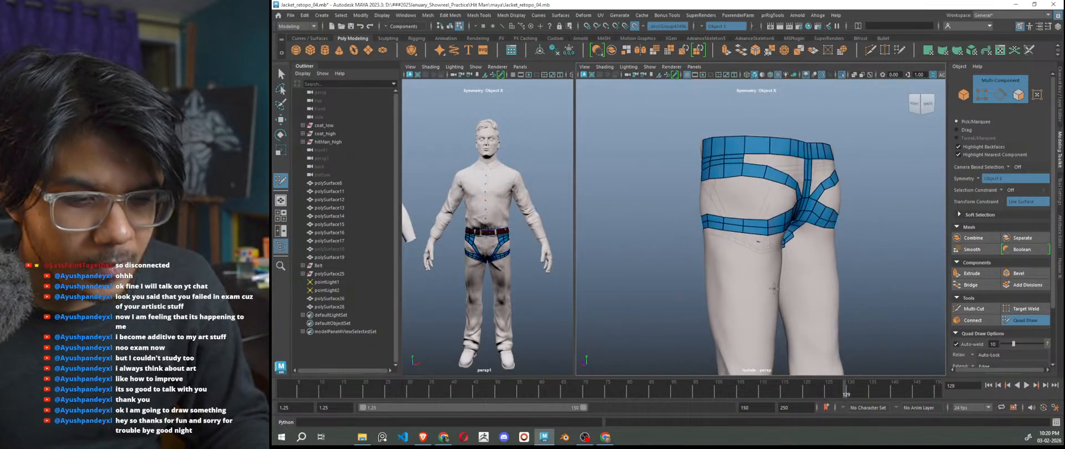
scroll(743, 275, up, 2)
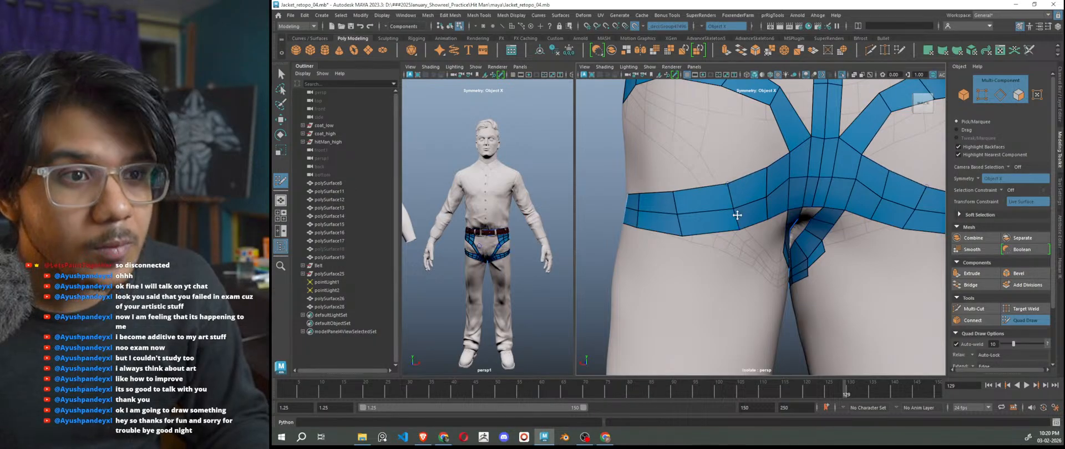
alt+right_drag(763, 244, 740, 262)
alt+drag(740, 262, 745, 281)
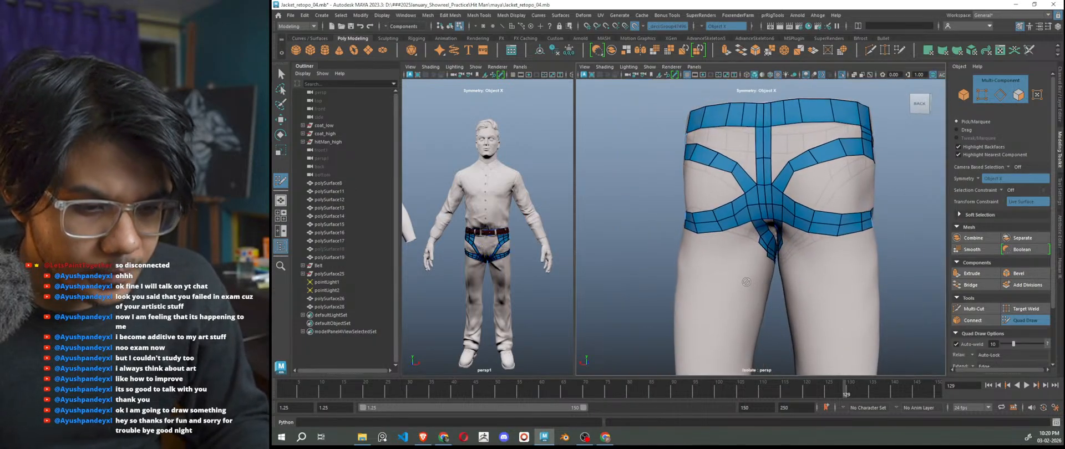
alt+right_drag(744, 275, 768, 284)
mouse_move(749, 284)
alt+mouse_down()
mouse_move(732, 287)
mouse_move(740, 289)
alt+mouse_up()
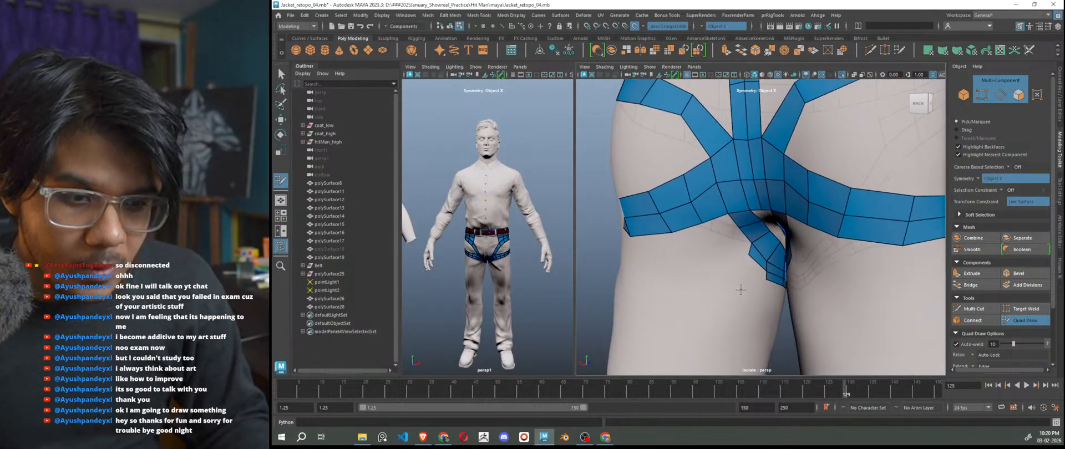
Fill the corner between the back thigh strip and inner crotch, and extend quads outward below the strip across the back of the thigh.
shift+click(733, 240)
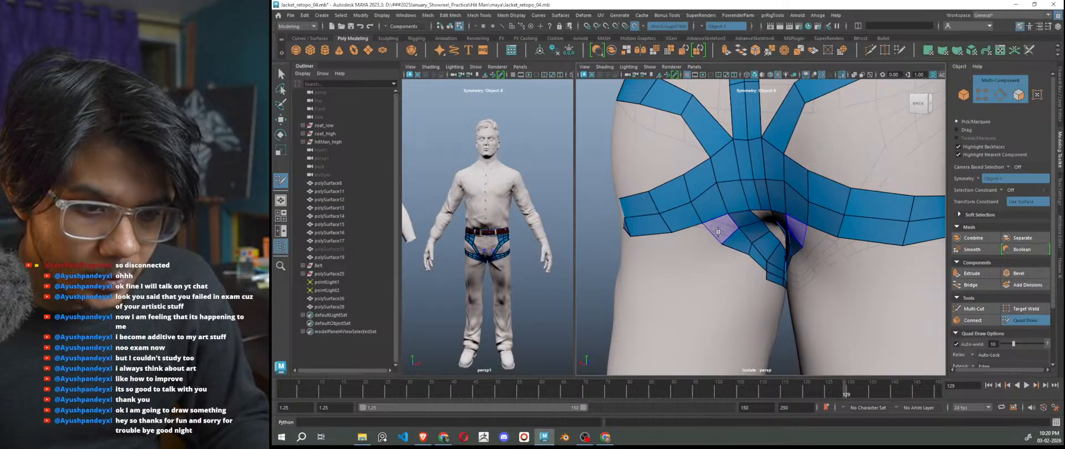
shift+click(721, 229)
alt+drag(726, 294, 736, 295)
click(758, 280)
shift+click(764, 274)
click(735, 276)
shift+click(745, 270)
click(690, 256)
shift+click(706, 246)
click(687, 284)
shift+click(711, 271)
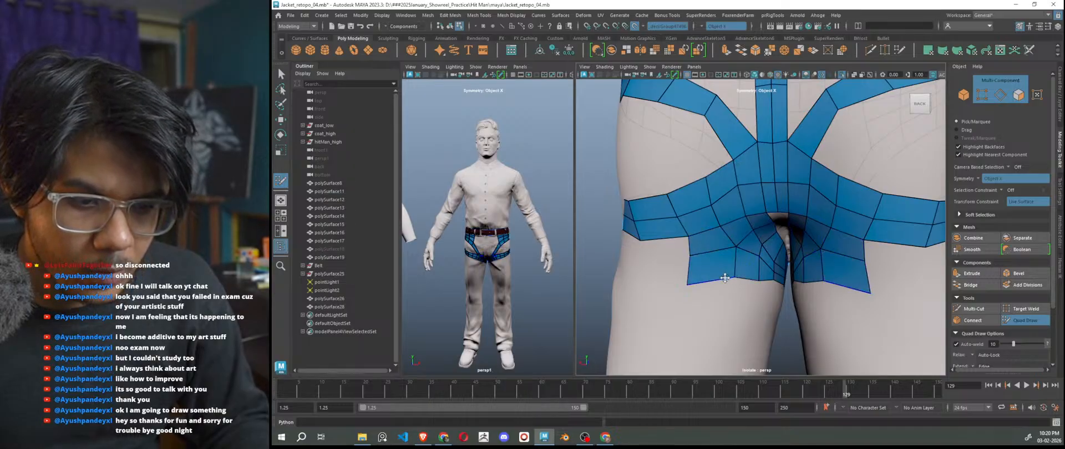
Continue the lower row of quads around the outer thigh and onto its front.
scroll(725, 277, down, 5)
mouse_move(725, 277)
alt+mouse_down()
mouse_move(918, 292)
mouse_move(765, 274)
mouse_move(695, 246)
mouse_move(749, 301)
mouse_move(813, 273)
mouse_move(762, 286)
mouse_move(750, 233)
mouse_move(783, 272)
alt+mouse_up()
scroll(754, 270, up, 5)
mouse_move(708, 218)
mouse_down()
mouse_move(714, 239)
mouse_move(777, 231)
mouse_move(788, 274)
mouse_move(831, 295)
mouse_up()
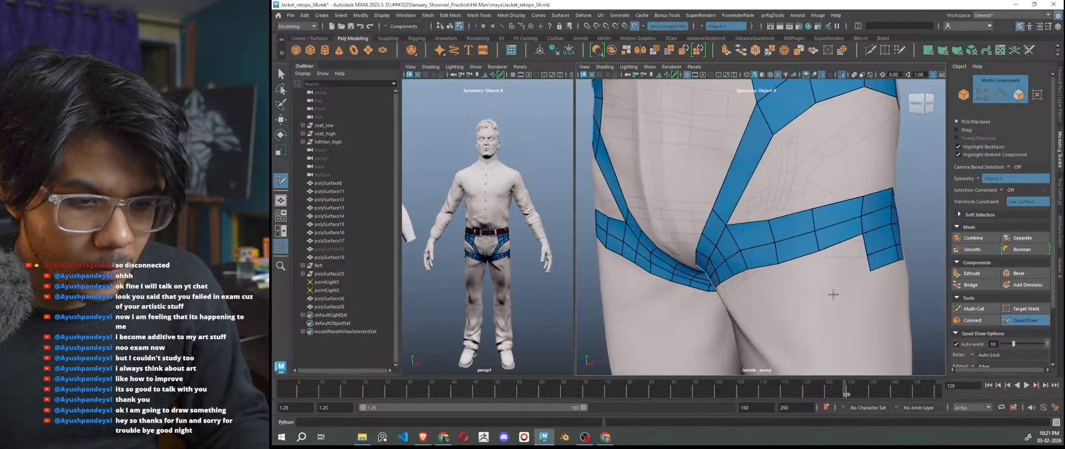
drag(853, 264, 816, 269)
scroll(818, 294, up, 6)
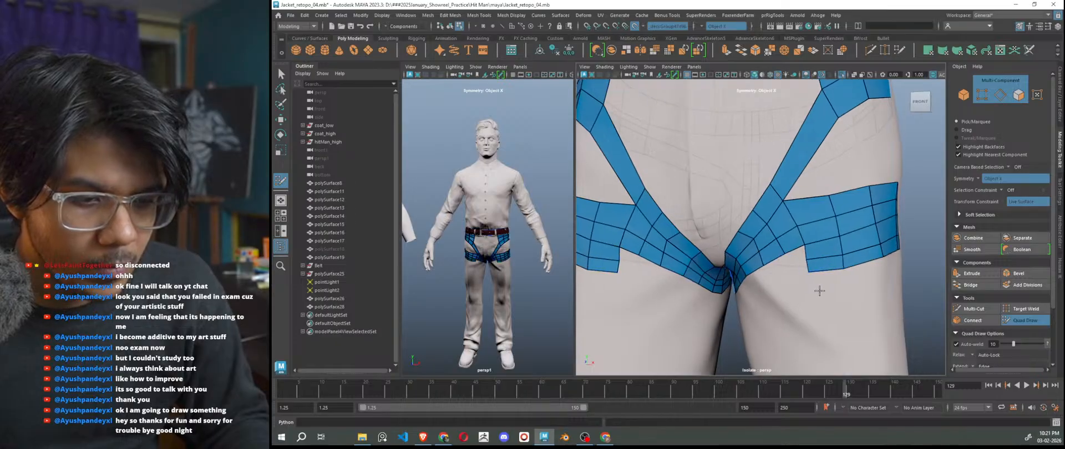
Close the lower row between the front thigh and the crotch with quads, and relax the surrounding vertices.
alt+middle_drag(870, 319, 852, 257)
drag(850, 214, 852, 228)
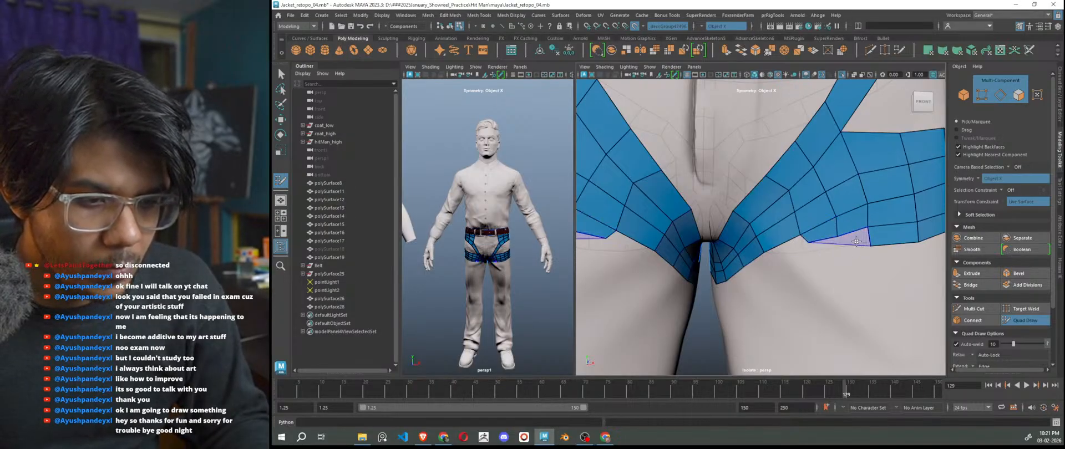
shift+click(836, 237)
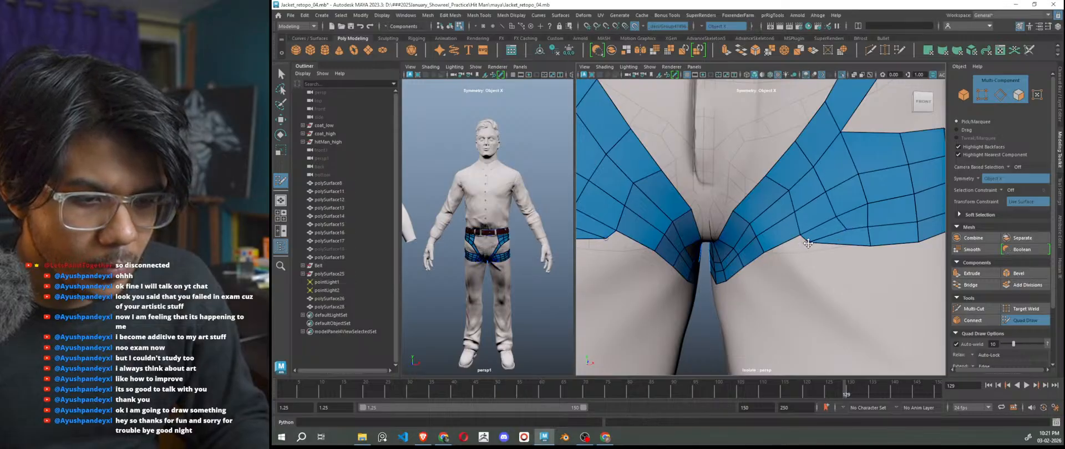
key(Tab)
drag(787, 248, 762, 267)
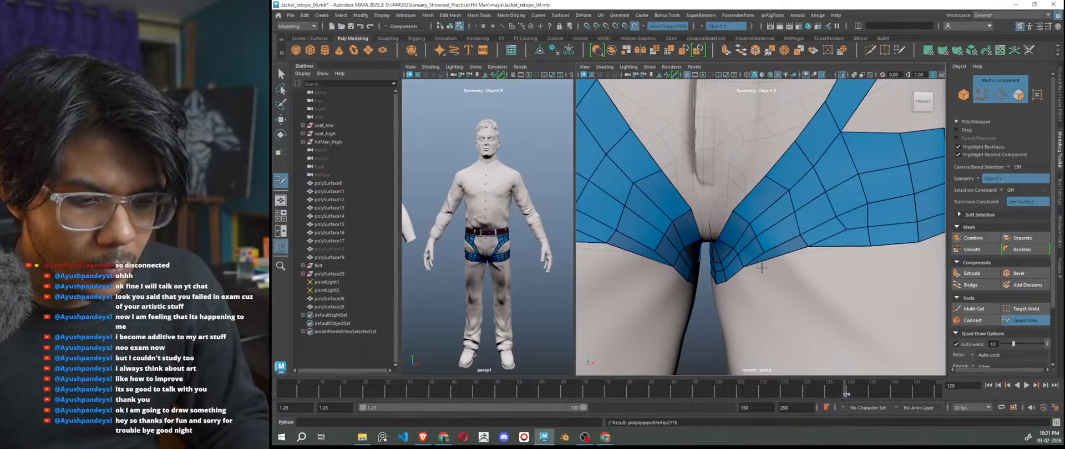
mouse_move(808, 247)
mouse_down()
mouse_move(824, 219)
mouse_move(804, 205)
mouse_move(810, 191)
mouse_up()
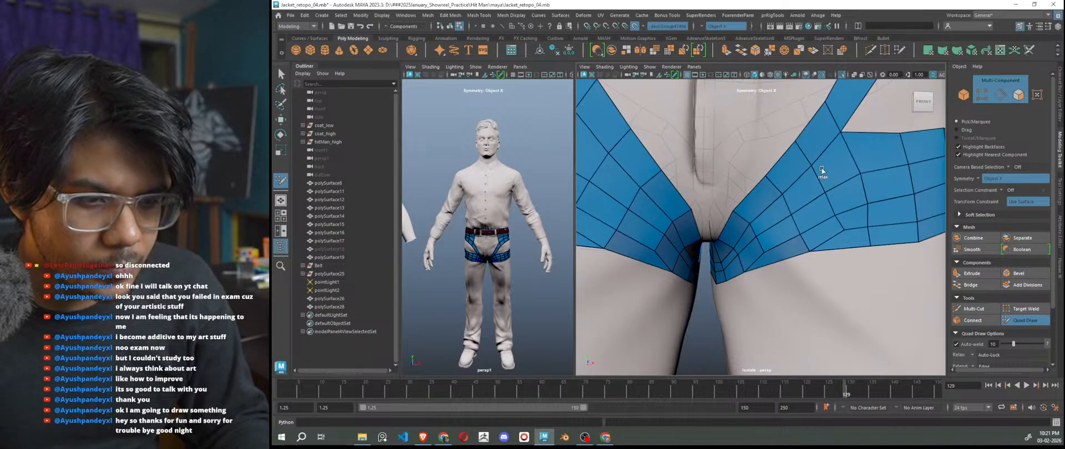
Delete the uneven face in the lower row on the front inner thigh and refill the gap.
scroll(860, 289, down, 10)
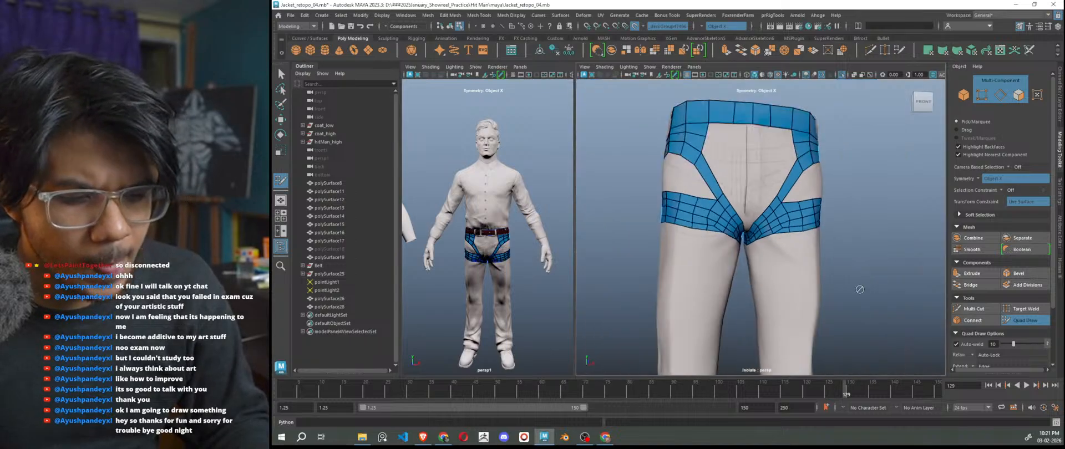
scroll(832, 277, up, 8)
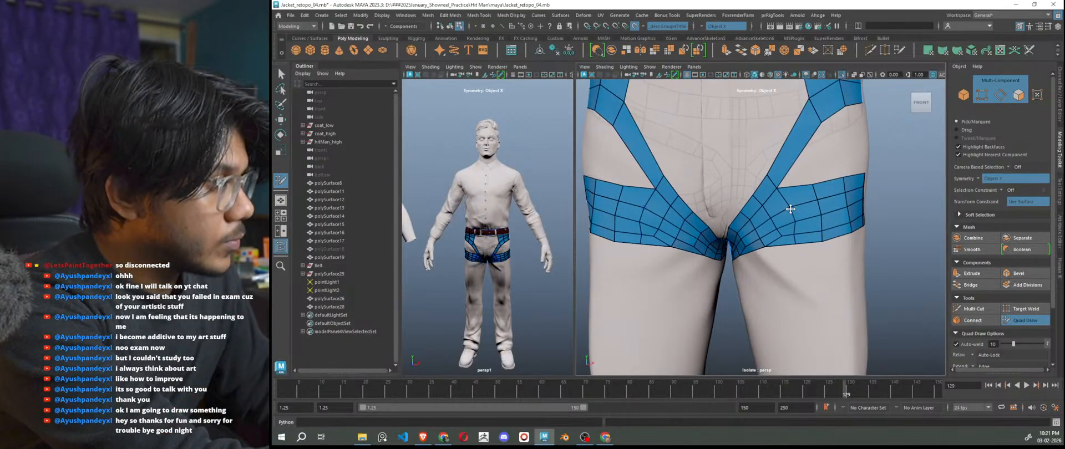
scroll(804, 251, down, 4)
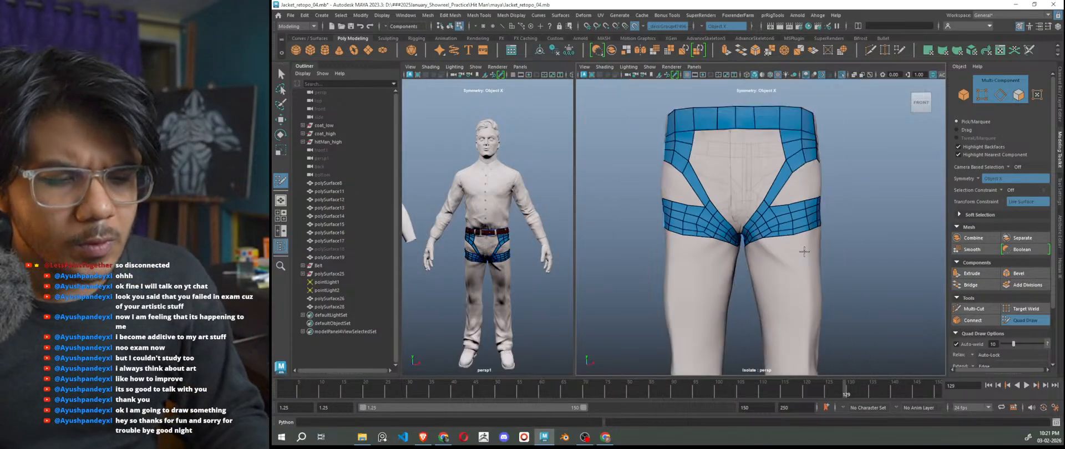
scroll(804, 252, down, 3)
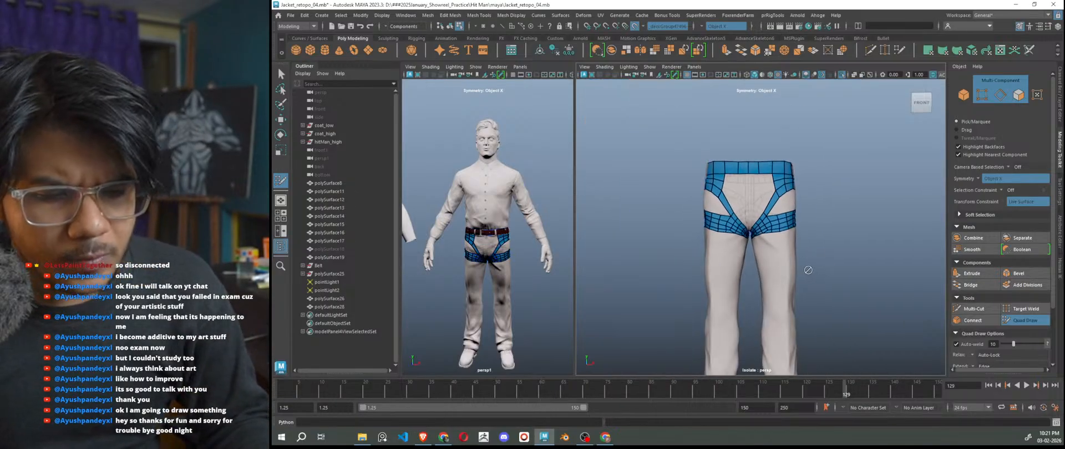
scroll(806, 269, up, 5)
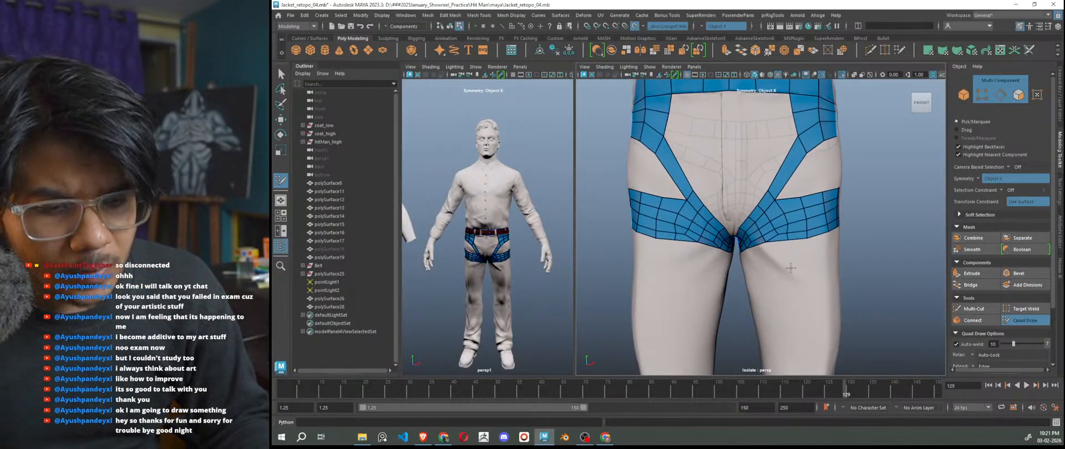
scroll(791, 268, up, 3)
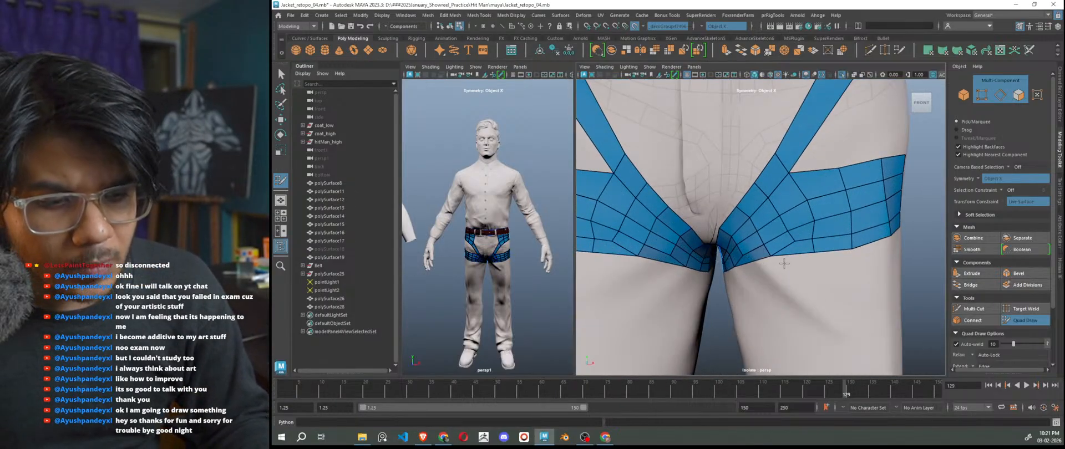
scroll(792, 260, up, 3)
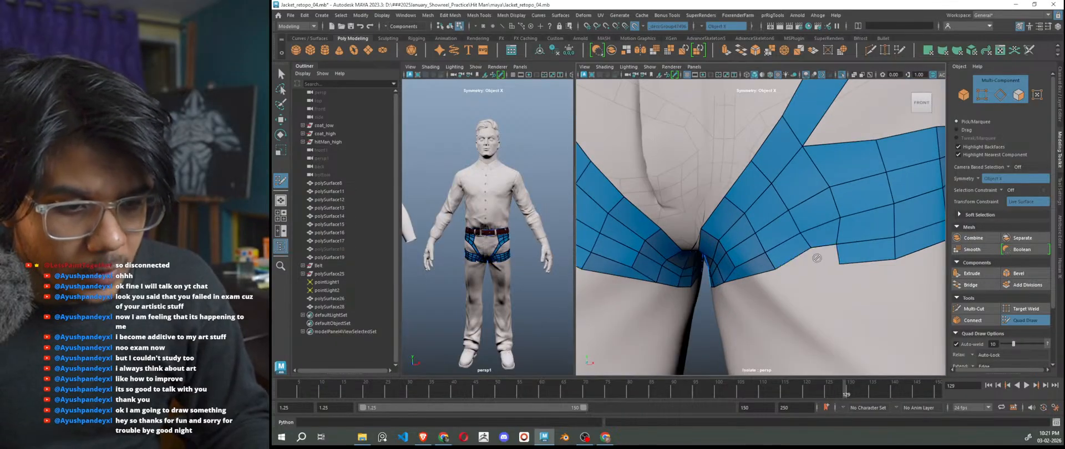
ctrl+shift+click(810, 260)
shift+click(829, 257)
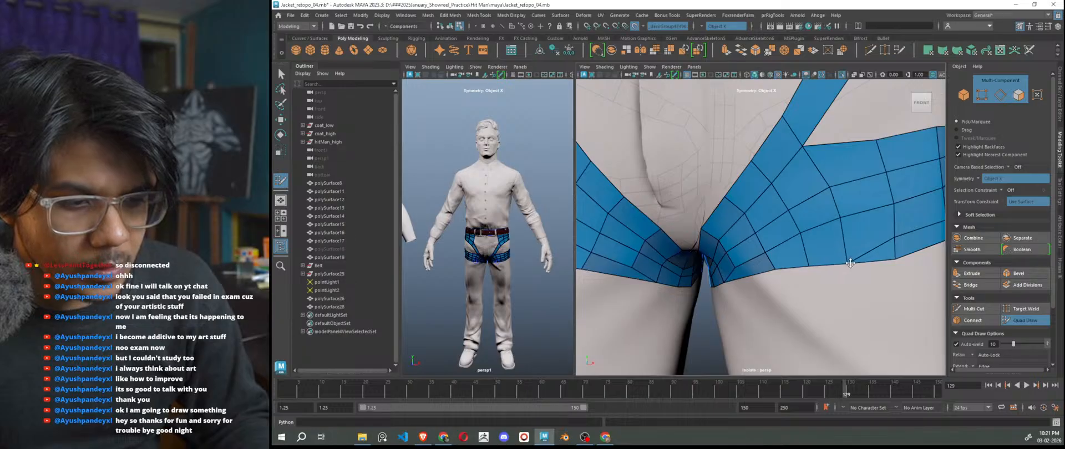
Try deleting a lower-row face on the front inner thigh and raising the neighbouring edge vertex.
scroll(850, 263, down, 5)
alt+drag(820, 246, 863, 280)
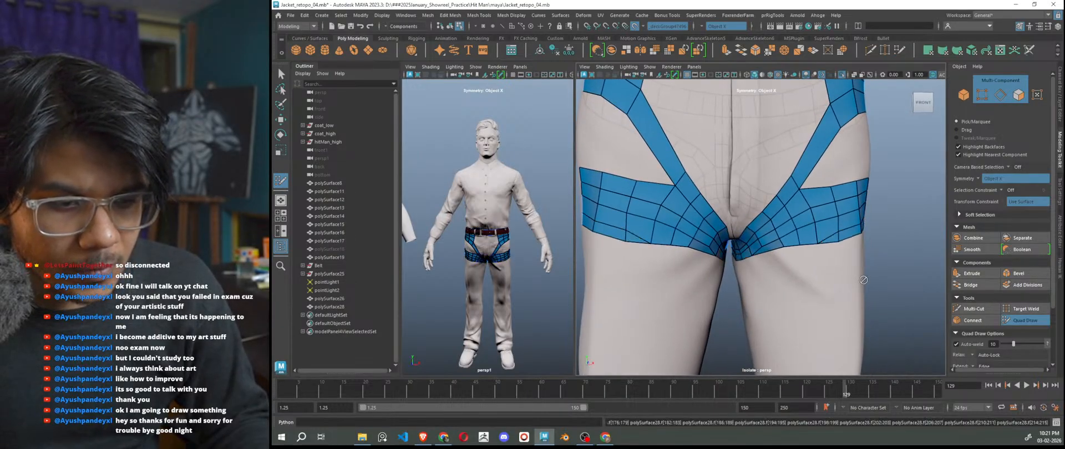
scroll(782, 286, up, 5)
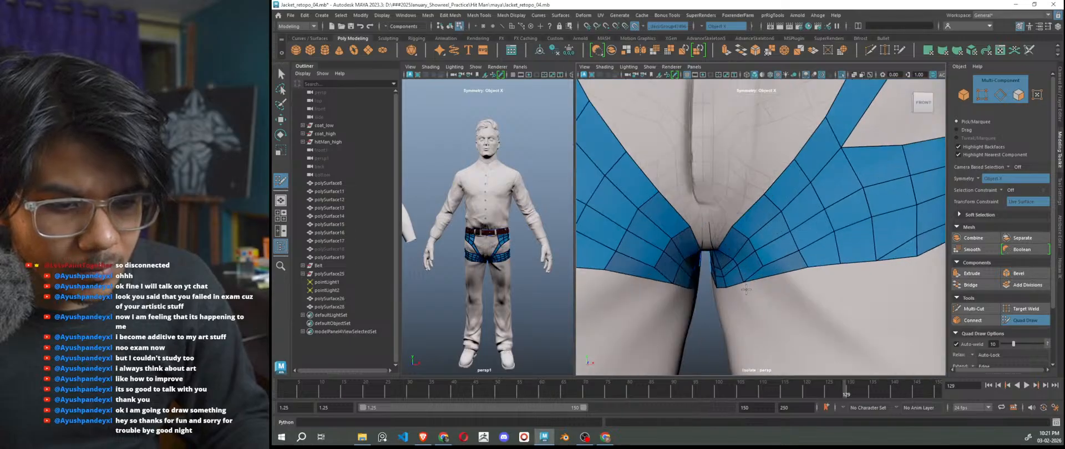
ctrl+click(799, 270)
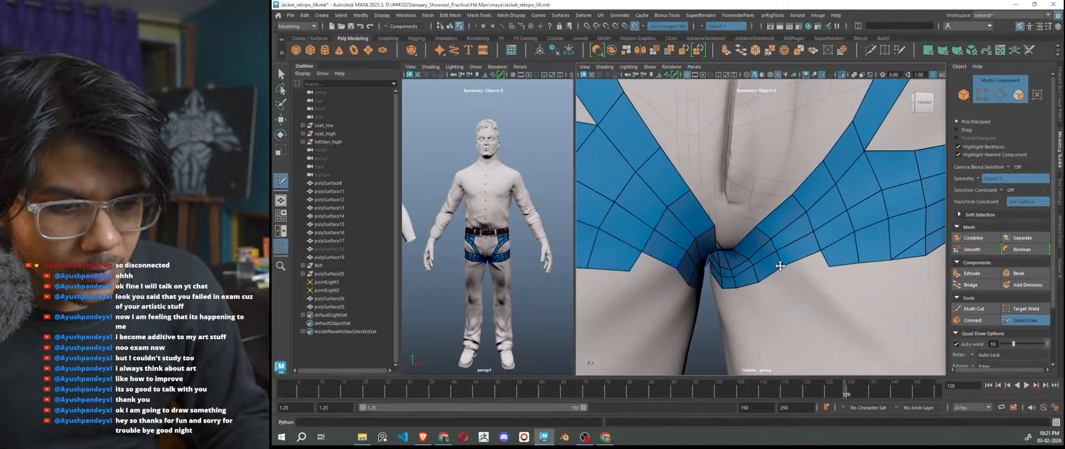
mouse_move(835, 258)
alt+mouse_down()
mouse_move(729, 336)
mouse_move(829, 306)
alt+mouse_up()
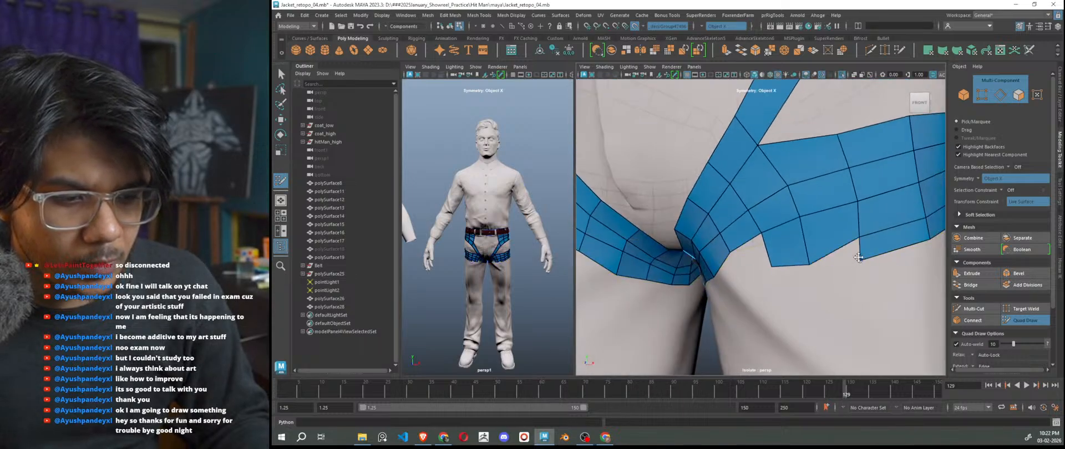
drag(859, 259, 859, 238)
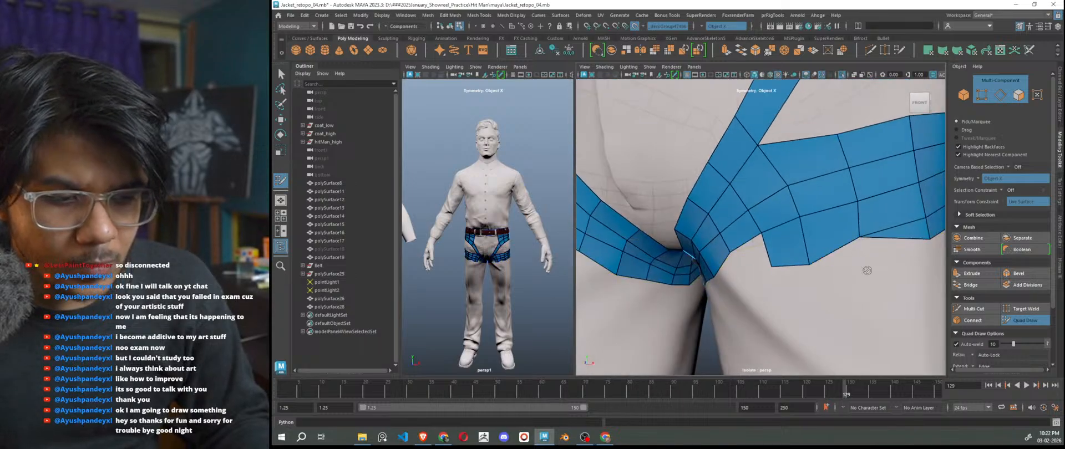
Try filling the gaps in the front thigh's lower row with new quads and relaxing the surrounding vertices.
mouse_move(865, 269)
alt+mouse_down()
mouse_move(791, 238)
mouse_move(789, 251)
alt+mouse_up()
shift+click(806, 248)
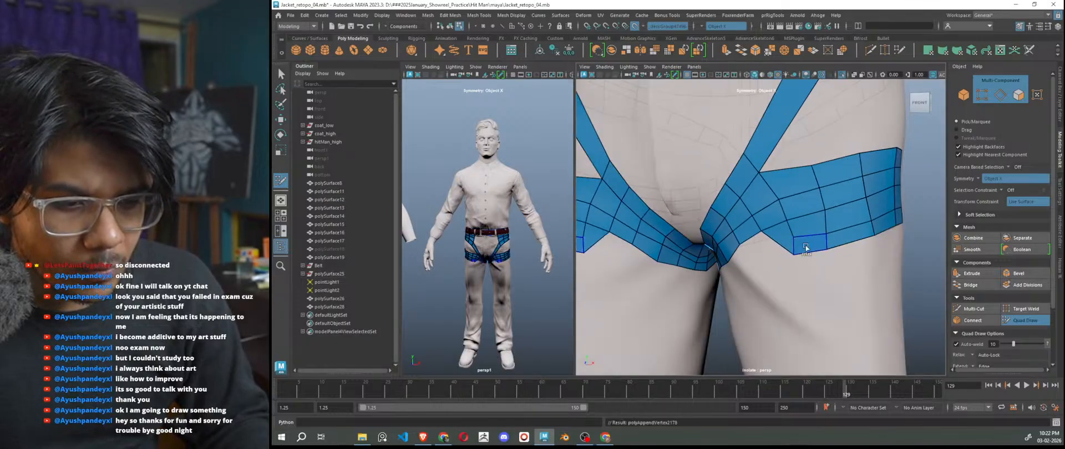
alt+drag(756, 261, 778, 258)
key(shift)
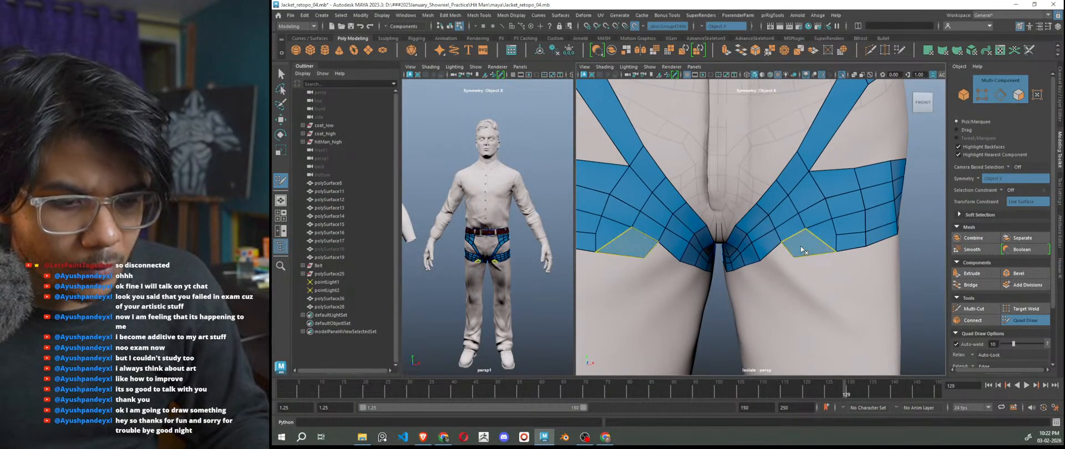
shift+click(794, 249)
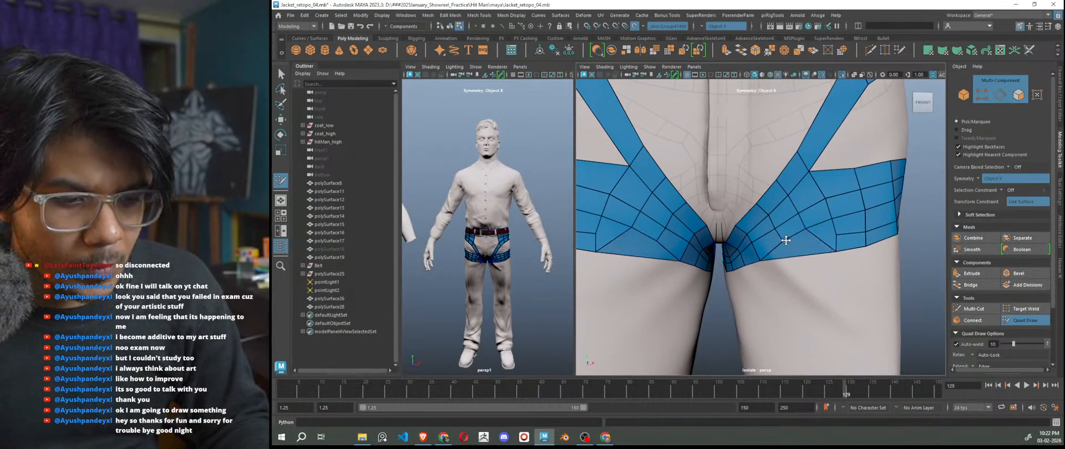
drag(804, 230, 805, 294)
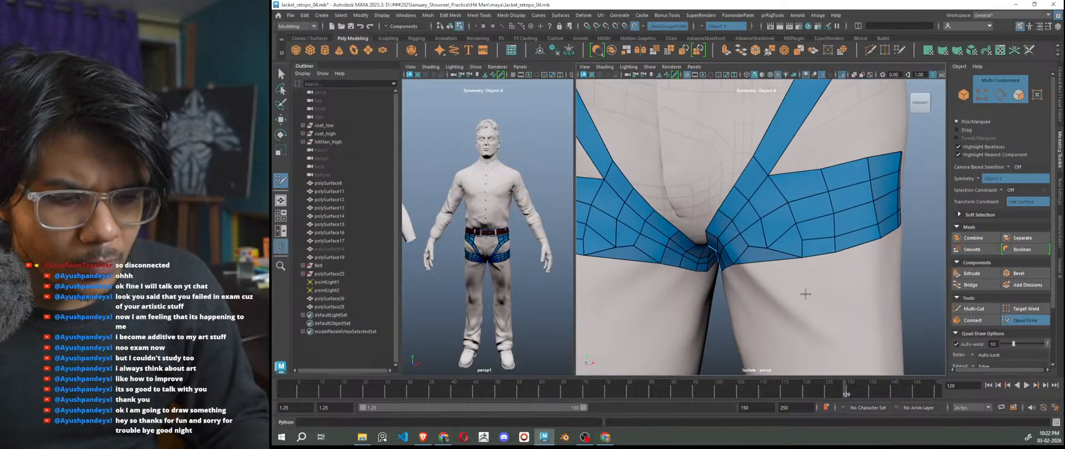
mouse_move(800, 258)
shift+mouse_down()
mouse_move(782, 256)
mouse_move(787, 232)
mouse_move(774, 236)
mouse_move(784, 208)
shift+mouse_up()
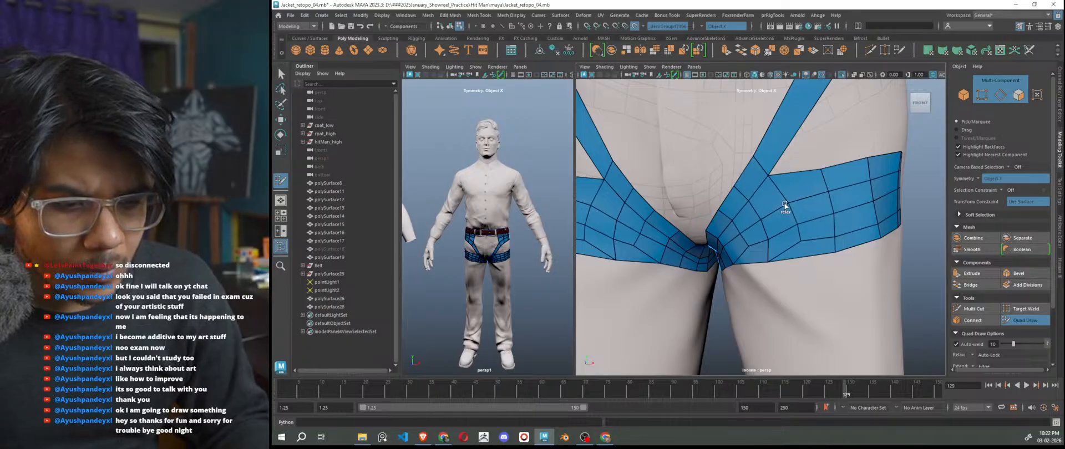
Undo the recent face deletions and refills in the front thigh's lower row.
key(f)
key(ctrl+z)
key(ctrl+z)
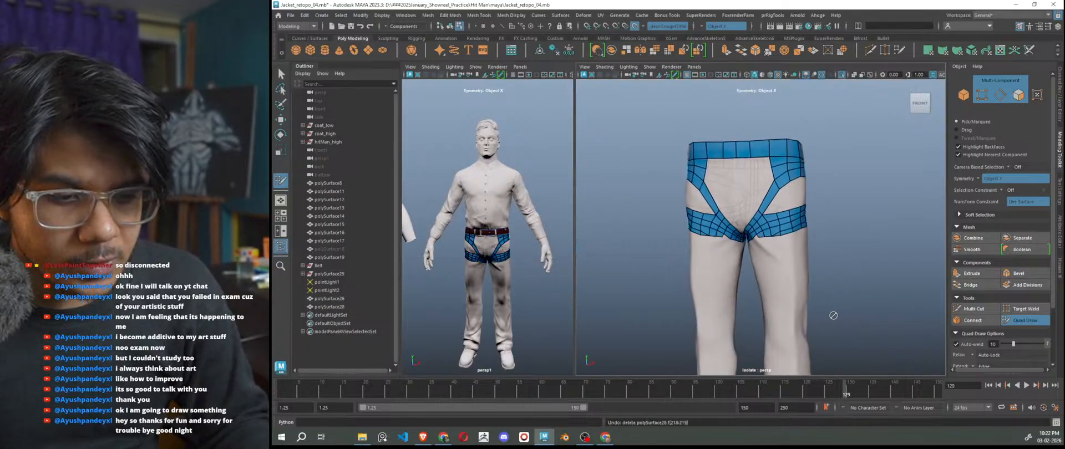
key(ctrl+z)
key(ctrl+z)
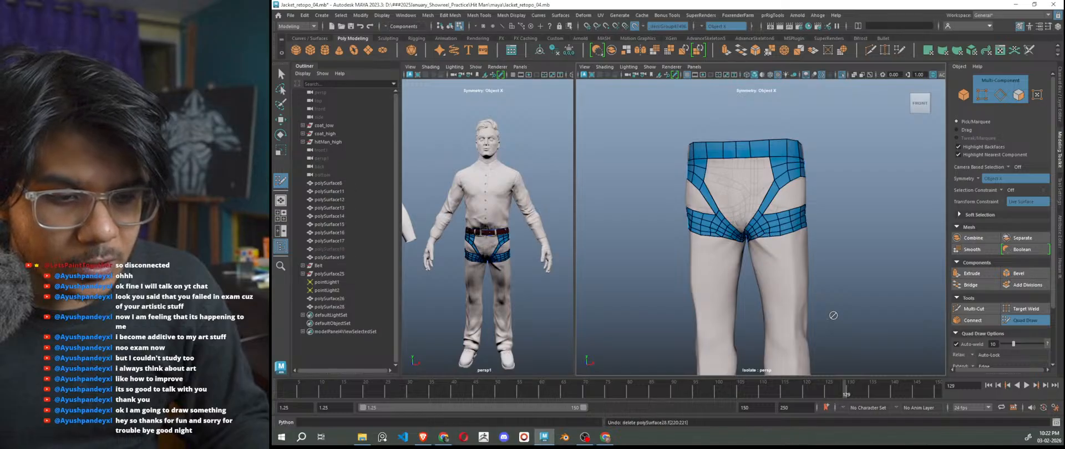
Relax the vertices in the lower rows of the front thigh strip to even out the quads.
scroll(817, 294, up, 5)
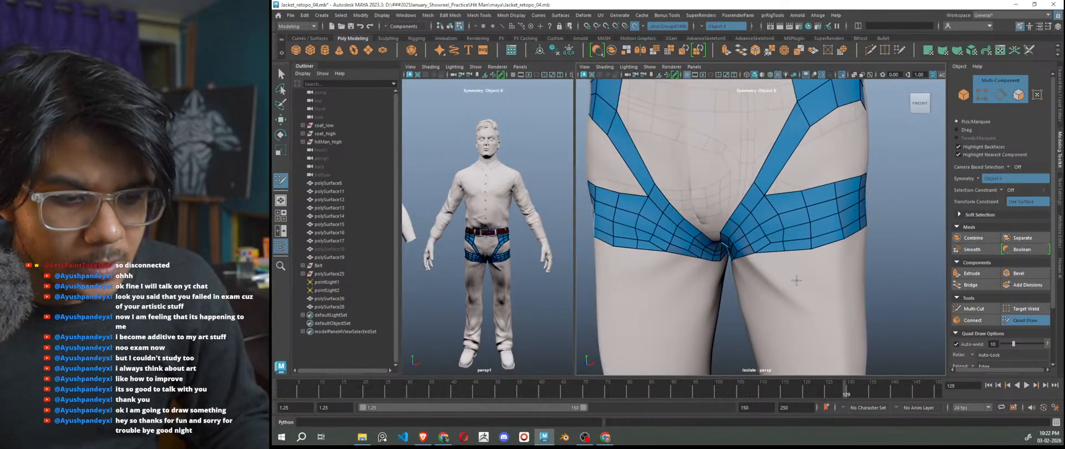
scroll(816, 276, up, 3)
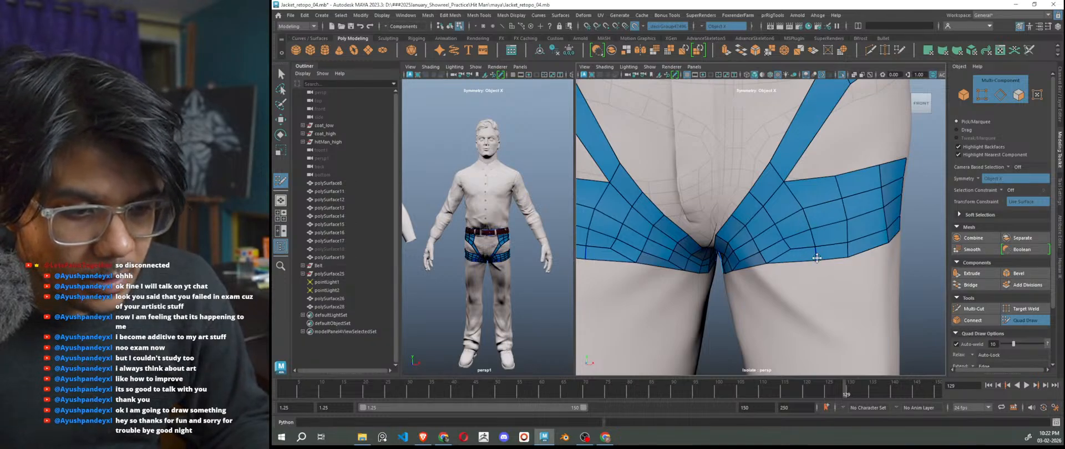
shift+drag(821, 234, 857, 257)
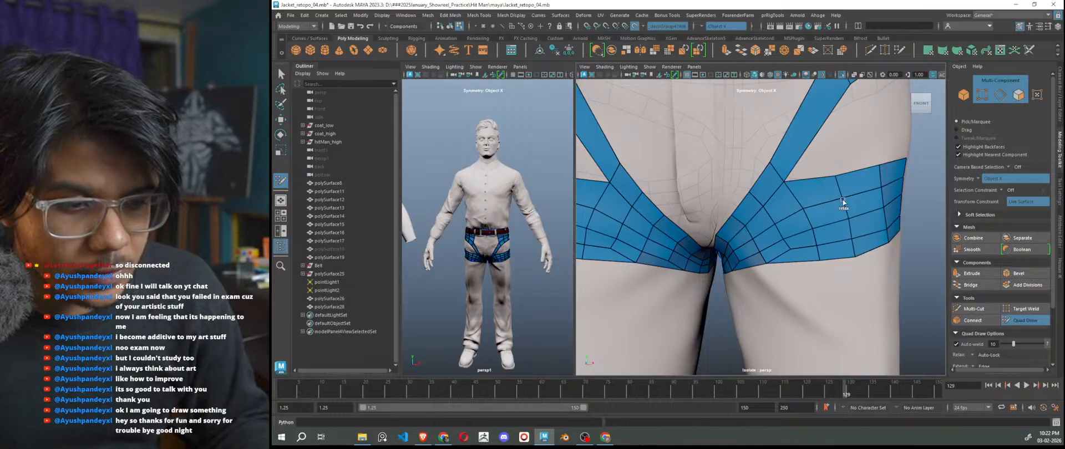
scroll(842, 203, down, 6)
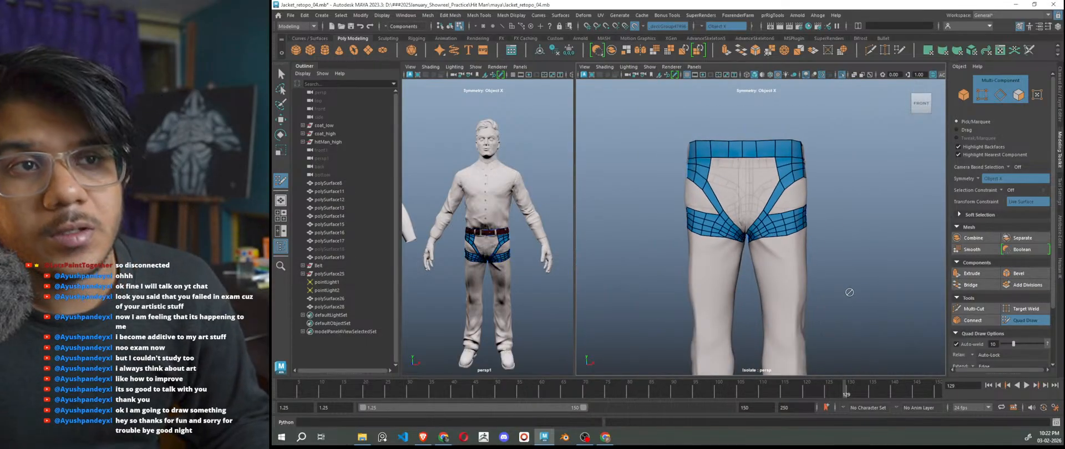
scroll(779, 268, up, 6)
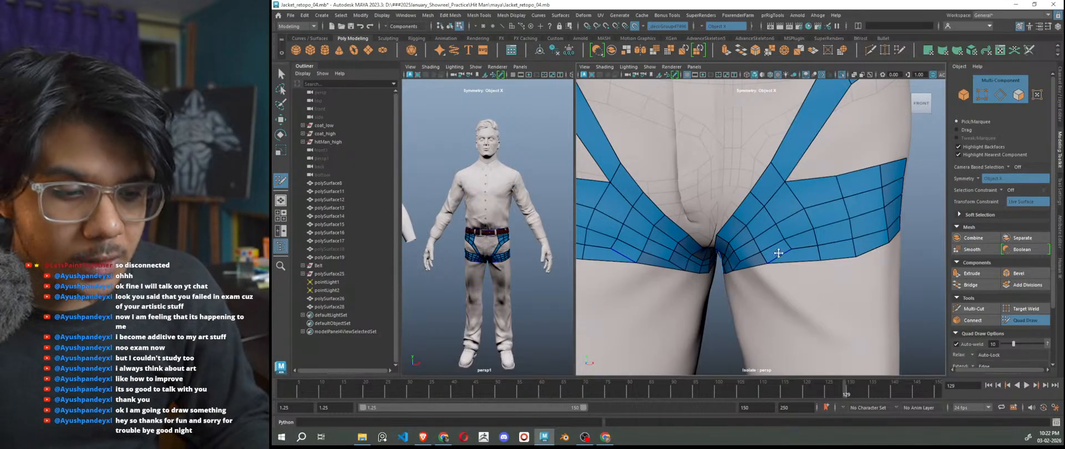
scroll(779, 253, up, 2)
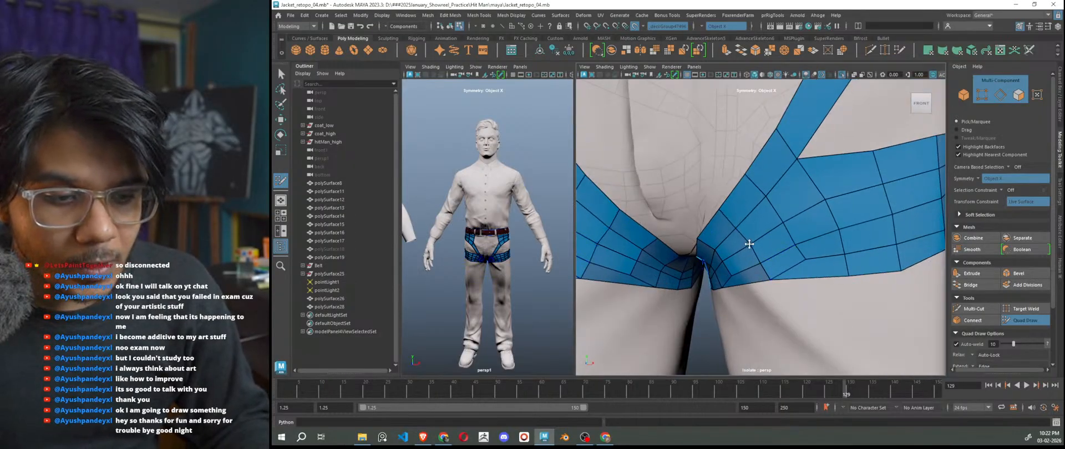
Delete the uneven faces in the lower row on the front inner thigh beside the crotch.
scroll(774, 275, down, 8)
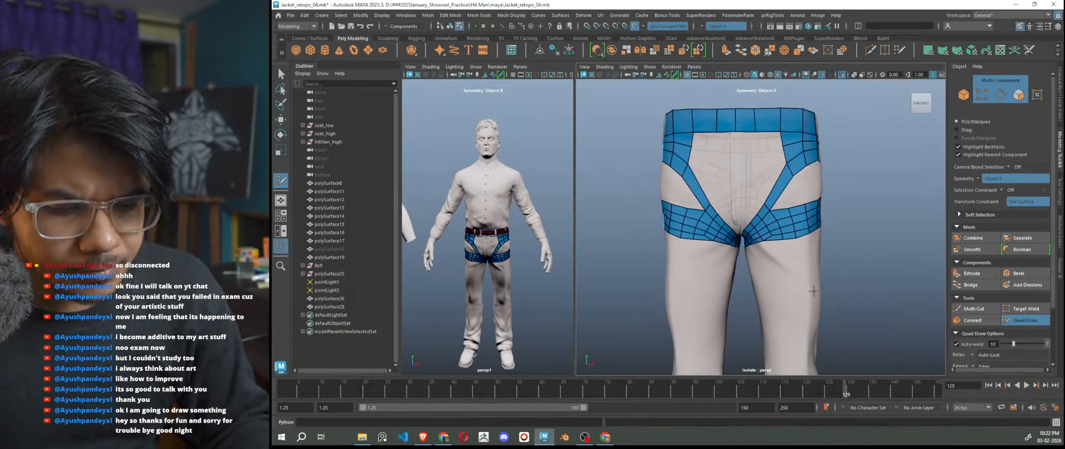
scroll(777, 276, up, 6)
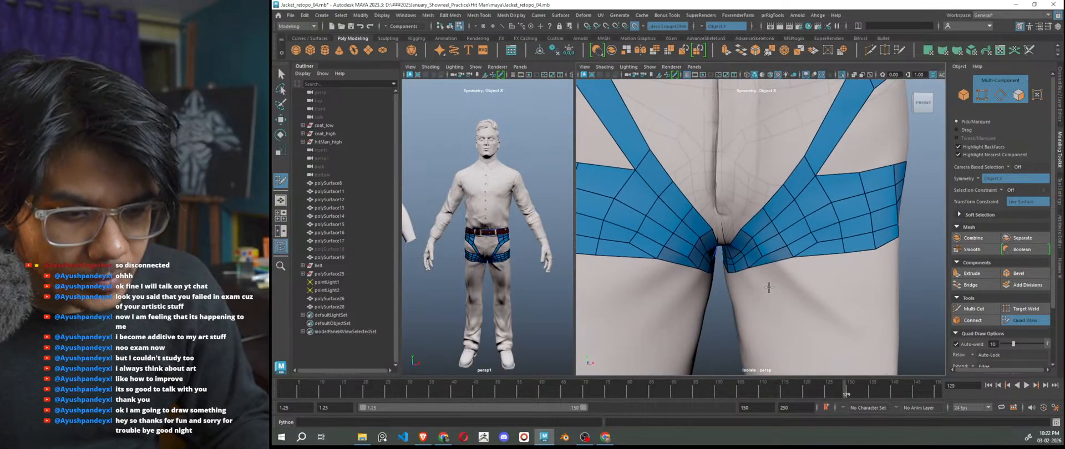
scroll(768, 289, up, 3)
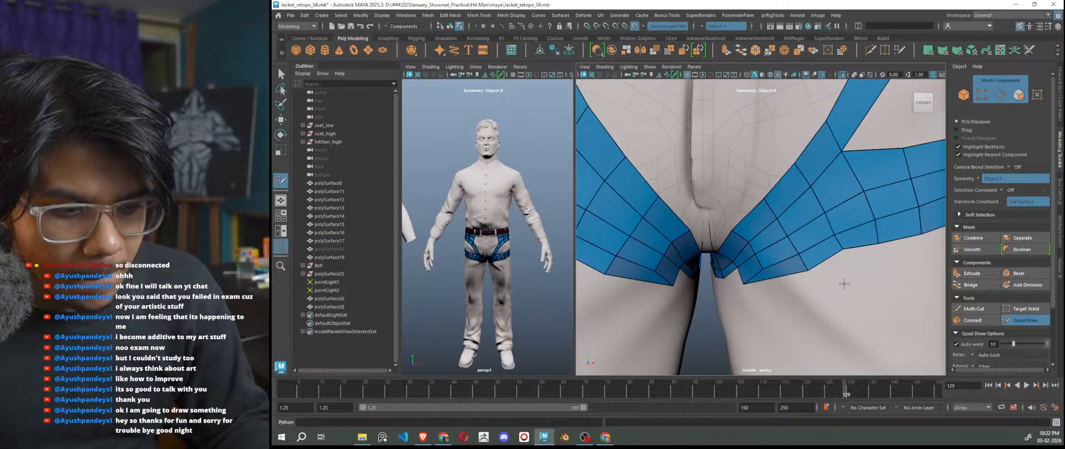
ctrl+shift+click(784, 275)
alt+drag(753, 289, 770, 285)
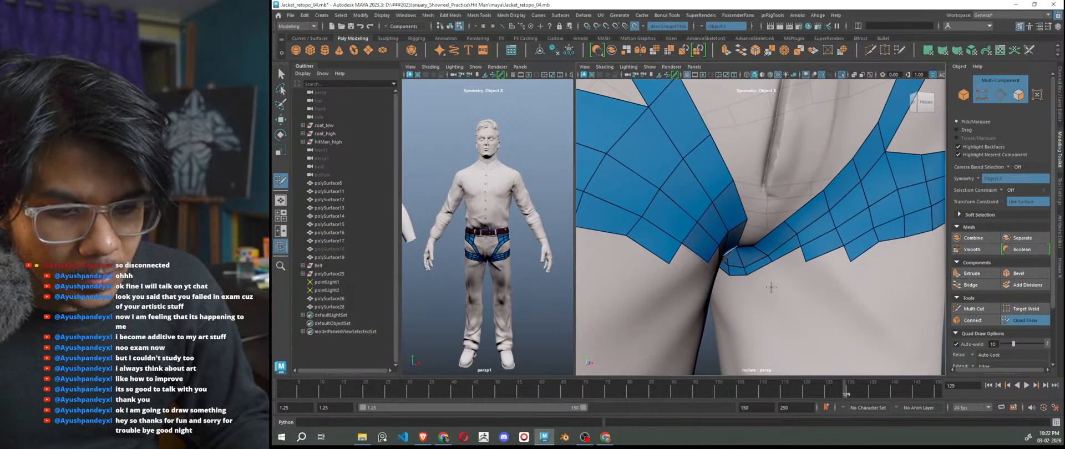
Refill the gap in the lower row between the inner crotch and the front thigh with quads.
shift+click(777, 268)
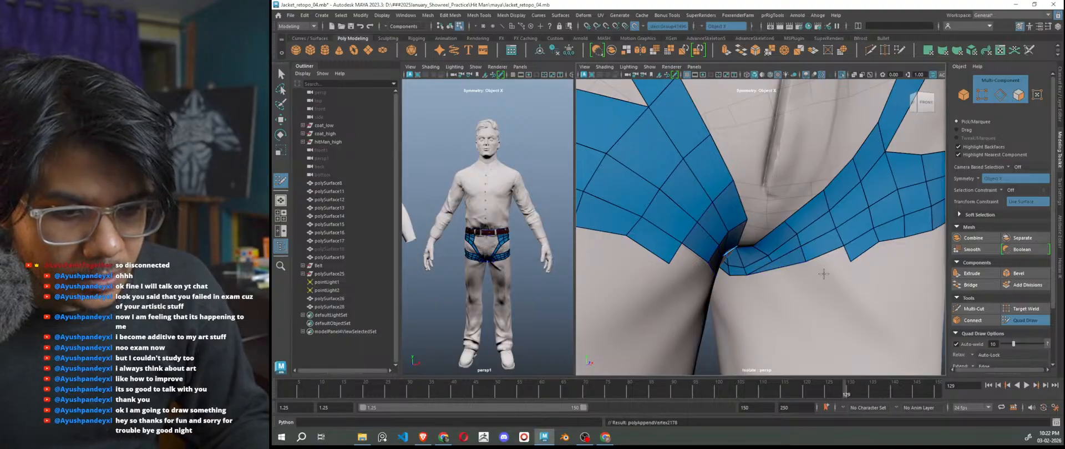
scroll(828, 263, down, 5)
mouse_move(849, 288)
alt+mouse_down()
mouse_move(613, 297)
mouse_move(854, 294)
alt+mouse_up()
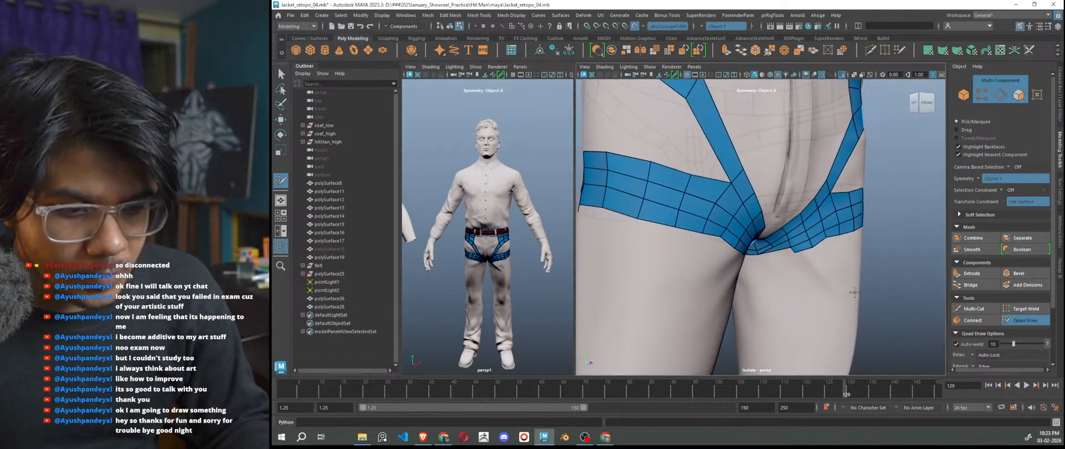
scroll(766, 275, up, 3)
scroll(766, 276, up, 2)
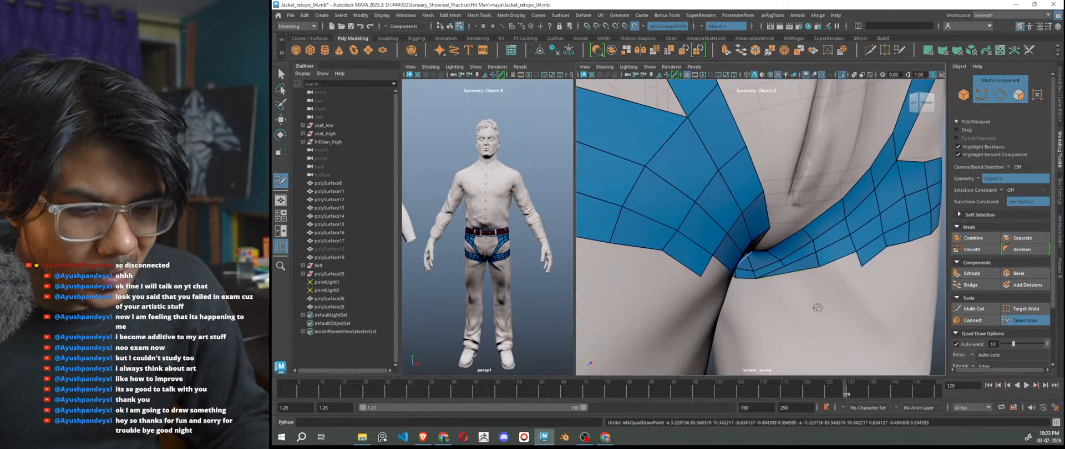
scroll(816, 310, down, 2)
alt+drag(816, 310, 784, 286)
scroll(784, 285, up, 2)
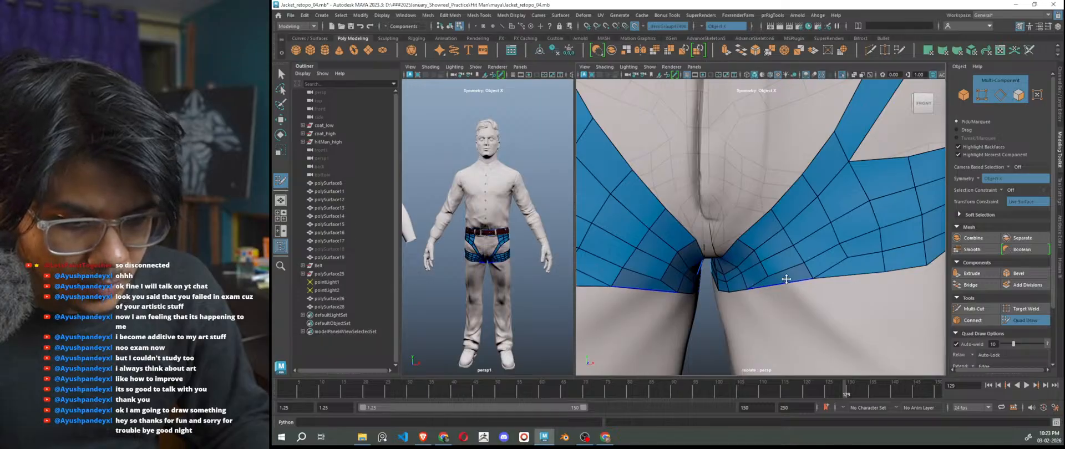
Delete one lower-row face on the front inner thigh and rebuild it from a newly placed point.
ctrl+shift+click(792, 276)
shift+click(773, 285)
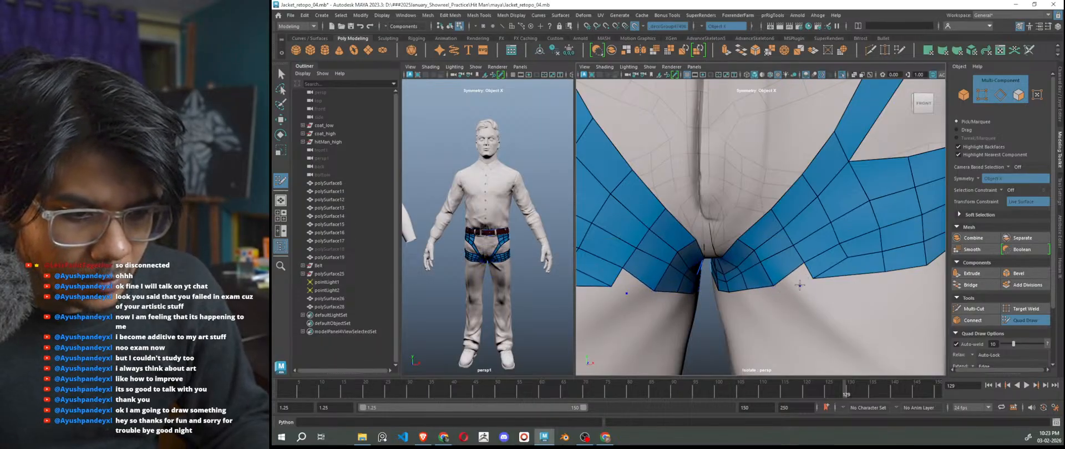
shift+drag(799, 285, 798, 275)
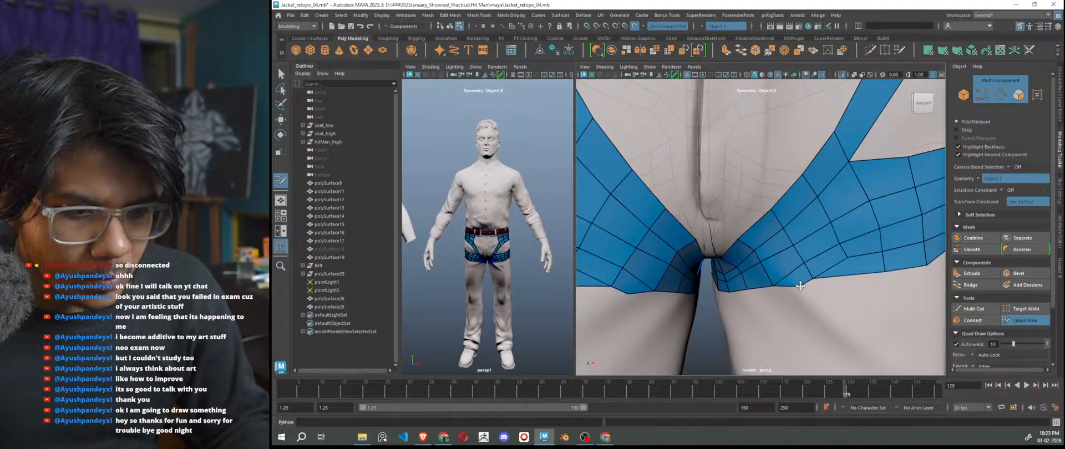
alt+drag(802, 285, 780, 292)
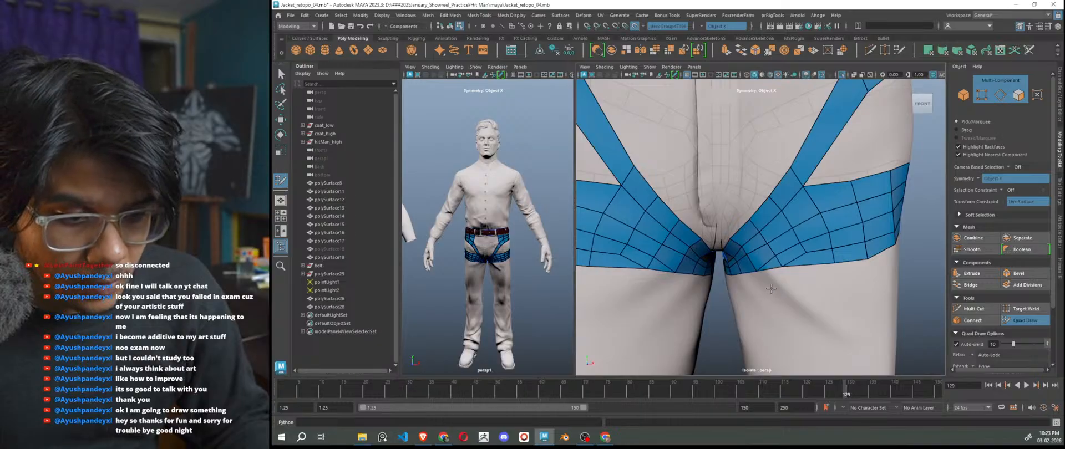
Extend a narrow strip of quads diagonally down and outward from the lower row on the front inner thigh.
shift+click(780, 282)
drag(771, 288, 786, 285)
shift+click(772, 292)
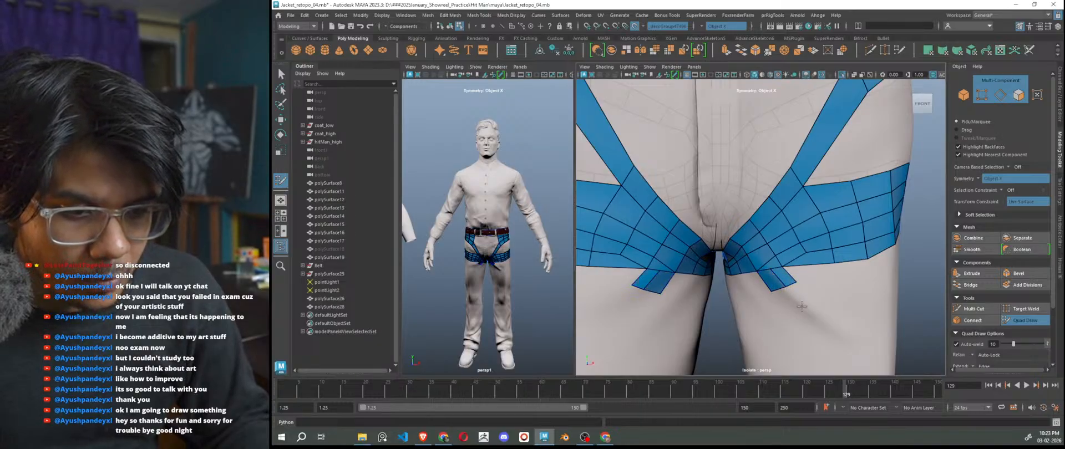
scroll(809, 311, down, 4)
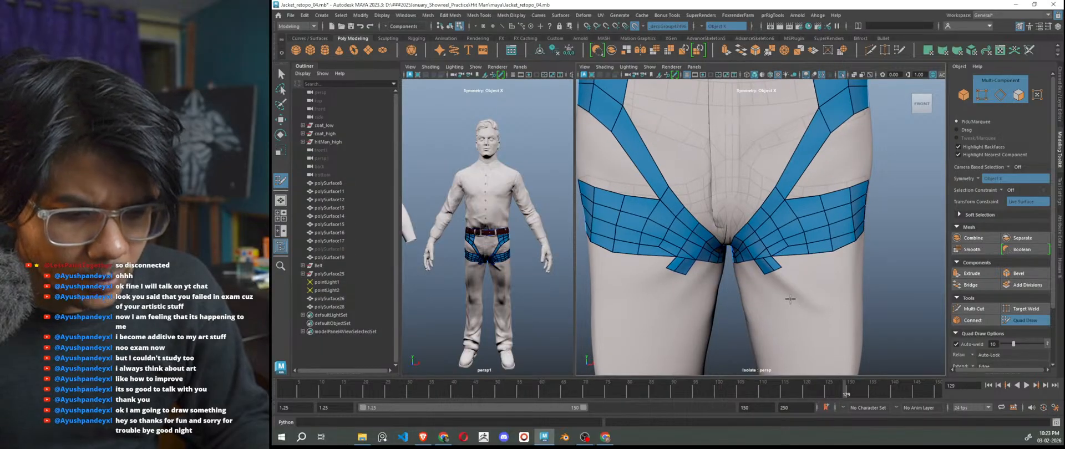
shift+click(798, 288)
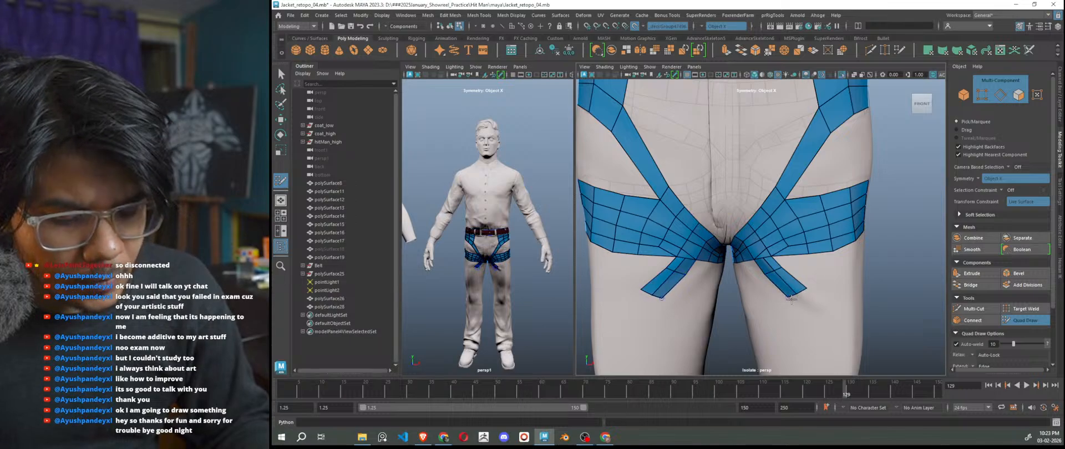
Fill the gap between the inner crotch row and the diagonal strip on the inner thigh with quads.
scroll(791, 299, down, 4)
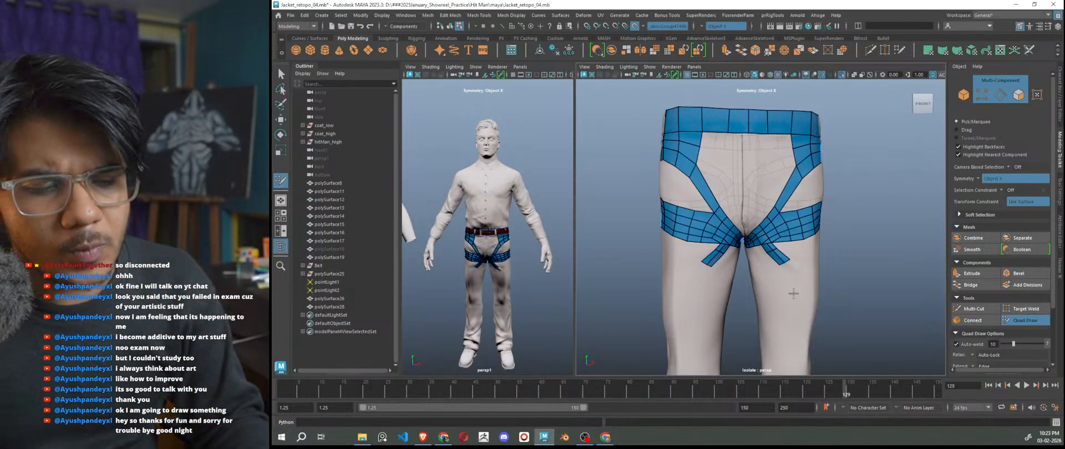
scroll(777, 272, up, 2)
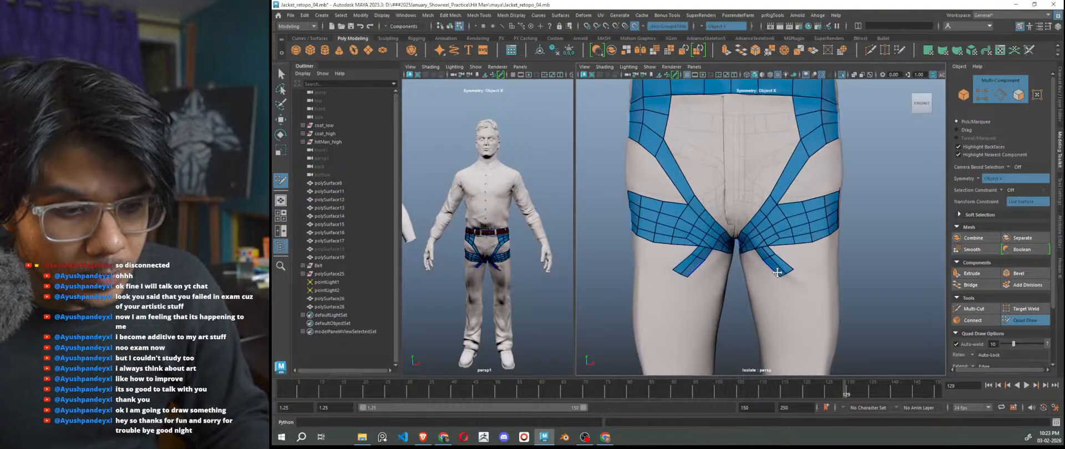
scroll(777, 273, up, 3)
ctrl+shift+drag(754, 270, 778, 280)
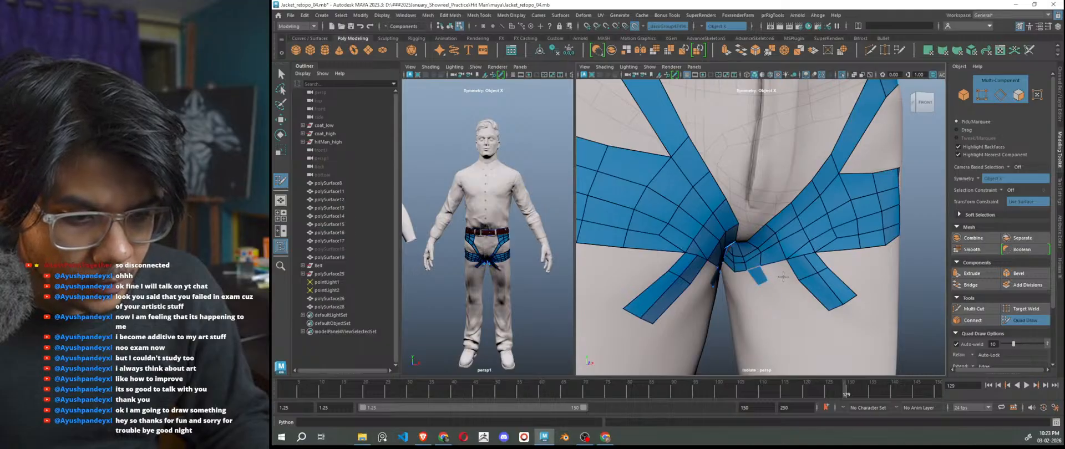
shift+click(775, 270)
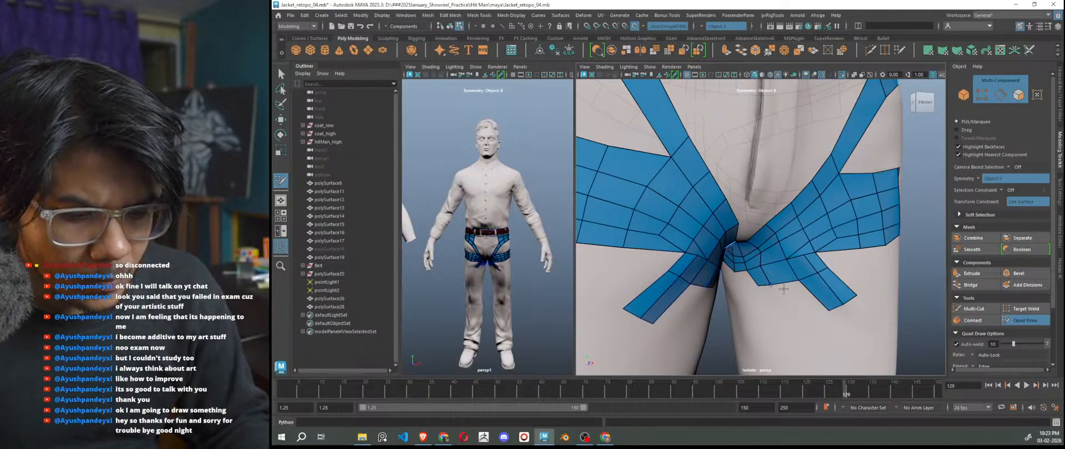
scroll(781, 294, down, 6)
scroll(789, 273, up, 3)
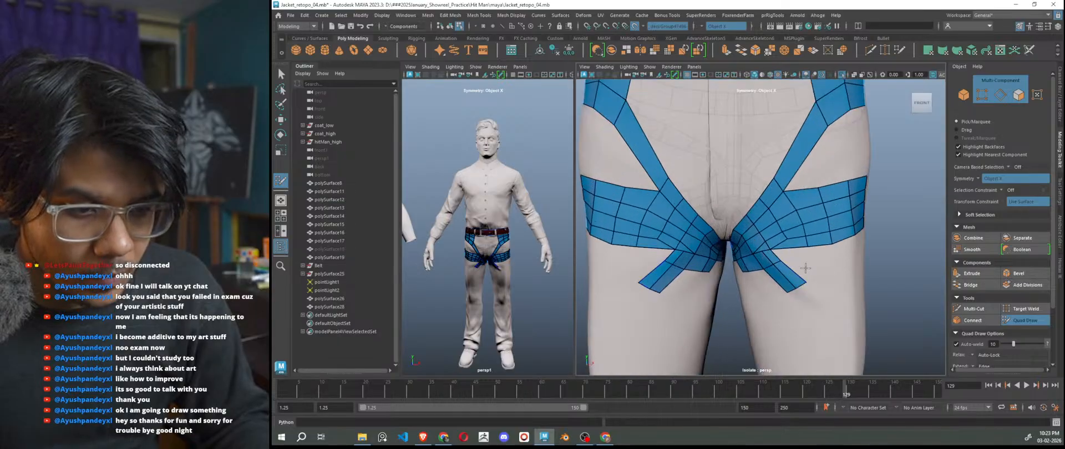
Extend a new row of quads beneath the thigh band from the diagonal strip around to the outer thigh.
click(809, 257)
shift+click(797, 254)
click(833, 258)
shift+click(825, 254)
alt+drag(843, 268, 796, 276)
click(829, 259)
shift+click(818, 250)
click(807, 259)
shift+click(794, 248)
click(792, 258)
shift+click(775, 245)
Nudge individual vertices of the thigh band on the side of the leg to even out the rows.
drag(775, 173, 779, 171)
scroll(790, 208, down, 2)
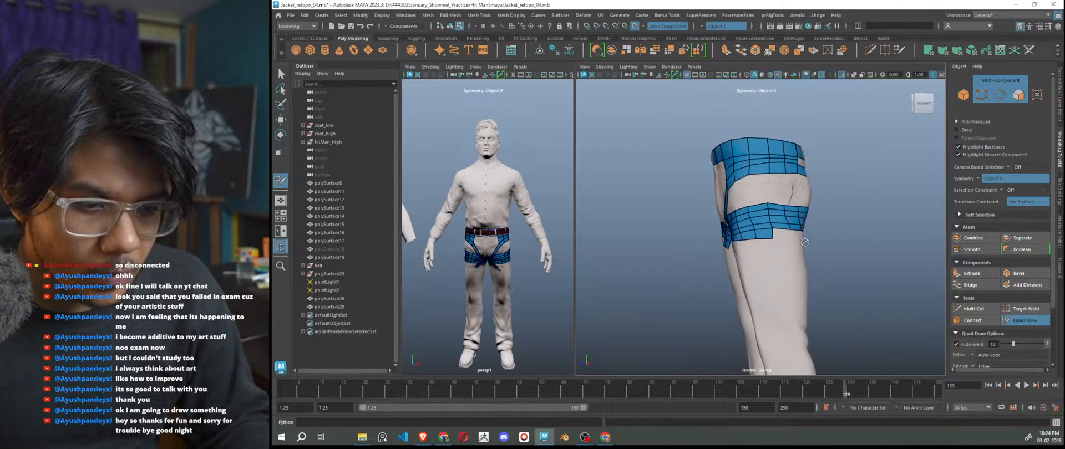
scroll(760, 233, up, 2)
scroll(742, 237, up, 1)
drag(728, 221, 723, 217)
scroll(755, 266, down, 5)
alt+drag(757, 267, 877, 281)
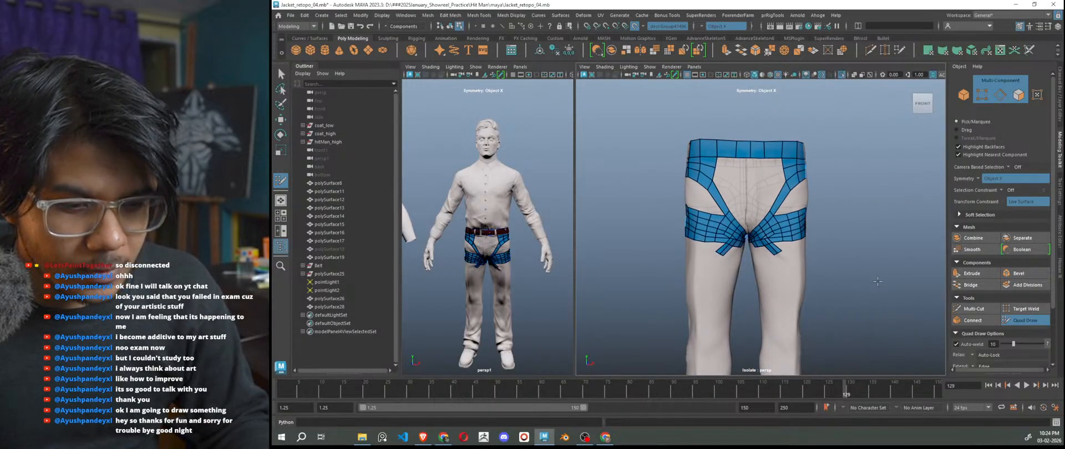
Adjust the lower corner of the diagonal strip and fill quads beside it down the front thigh.
scroll(781, 277, up, 4)
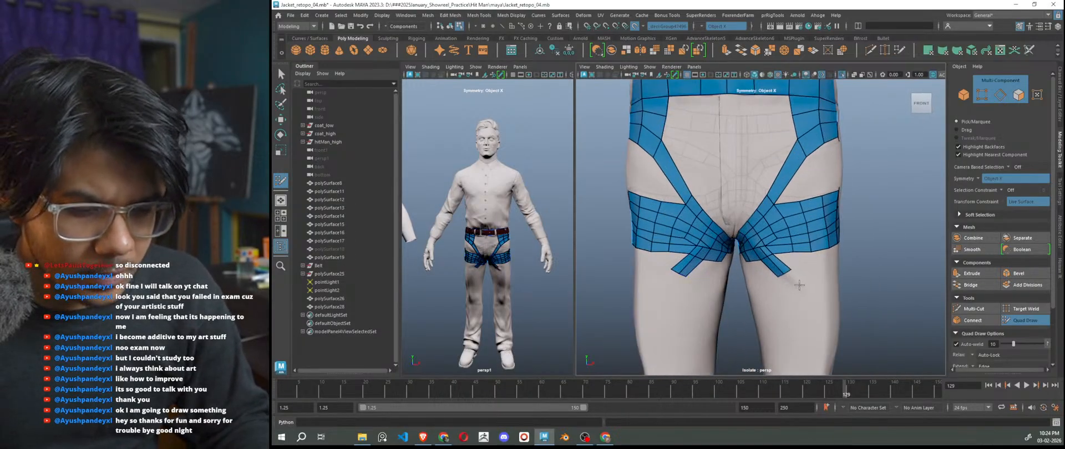
scroll(798, 285, up, 3)
drag(801, 289, 811, 300)
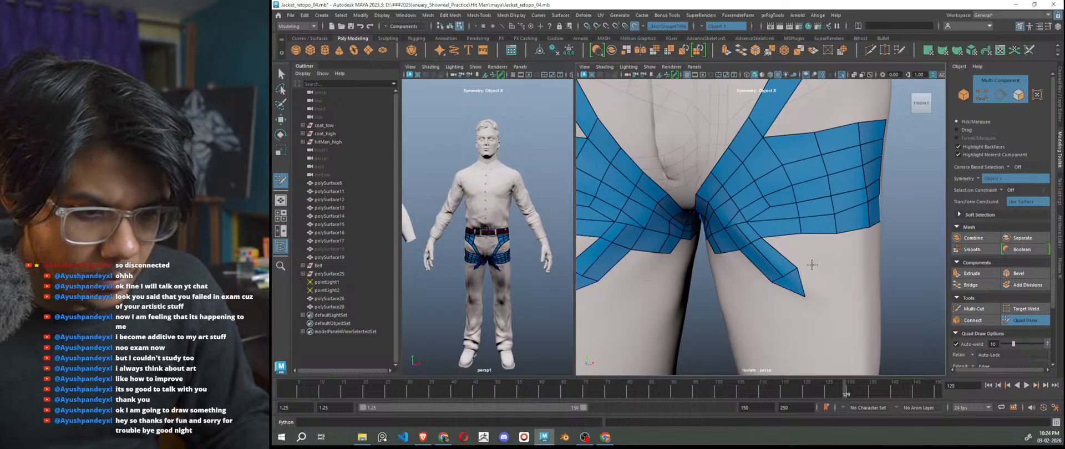
shift+click(794, 255)
click(836, 264)
shift+click(822, 252)
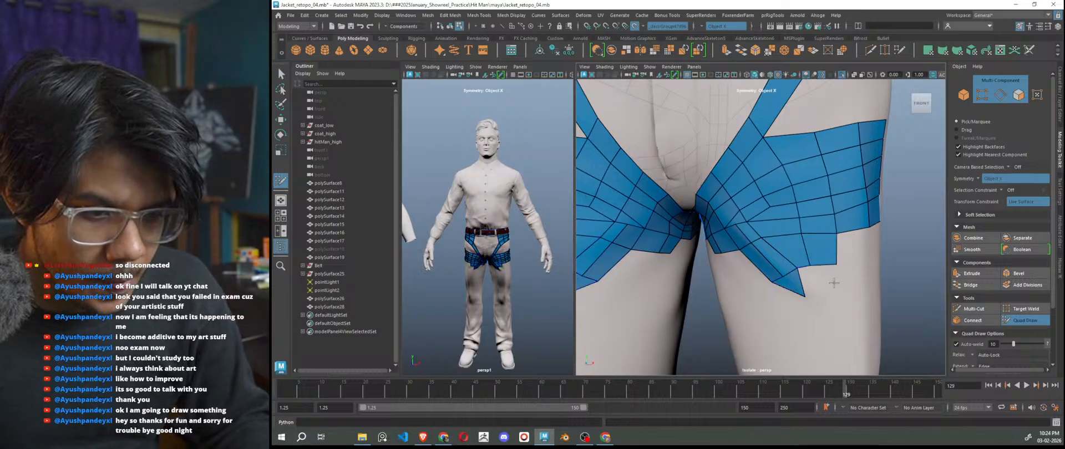
shift+drag(818, 294, 814, 287)
click(842, 293)
shift+click(832, 283)
alt+drag(838, 316, 862, 315)
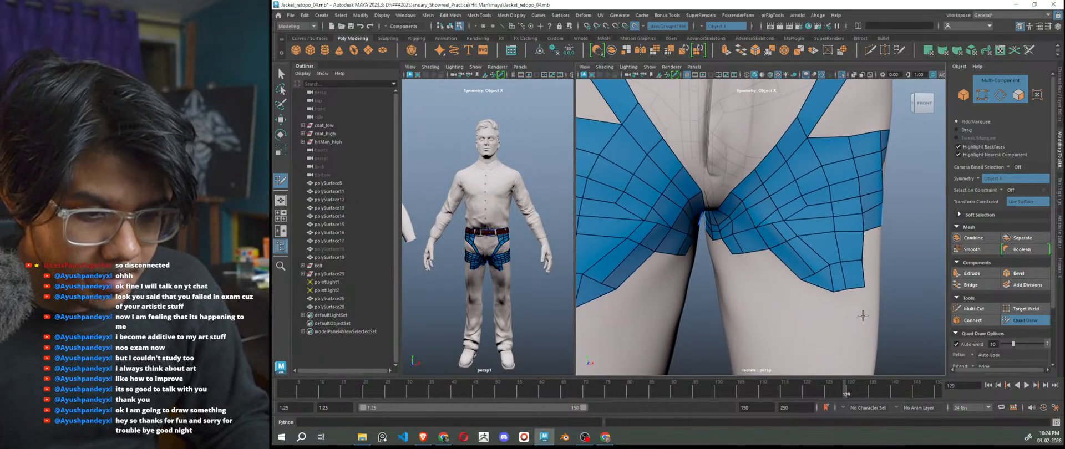
Place points on the inner thigh and fill quads along the inner side of the diagonal strip down to its end.
click(759, 283)
shift+click(766, 271)
click(765, 304)
shift+click(802, 294)
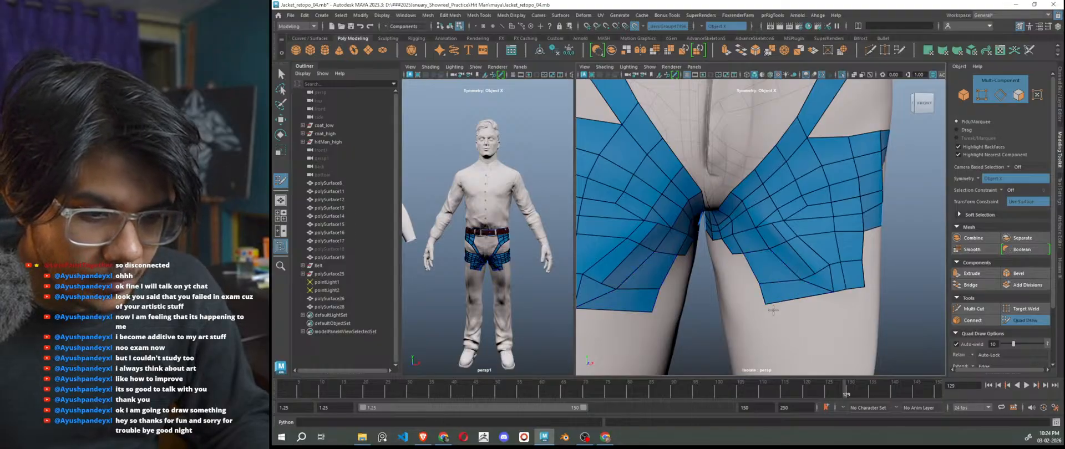
Continue the lower rows of quads from the front thigh around the outer side of the leg.
scroll(764, 302, down, 5)
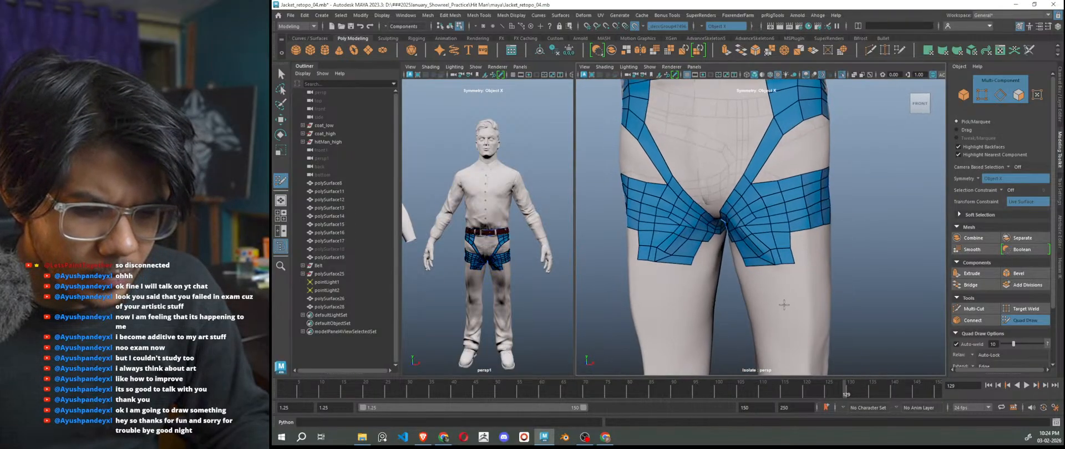
scroll(791, 268, up, 2)
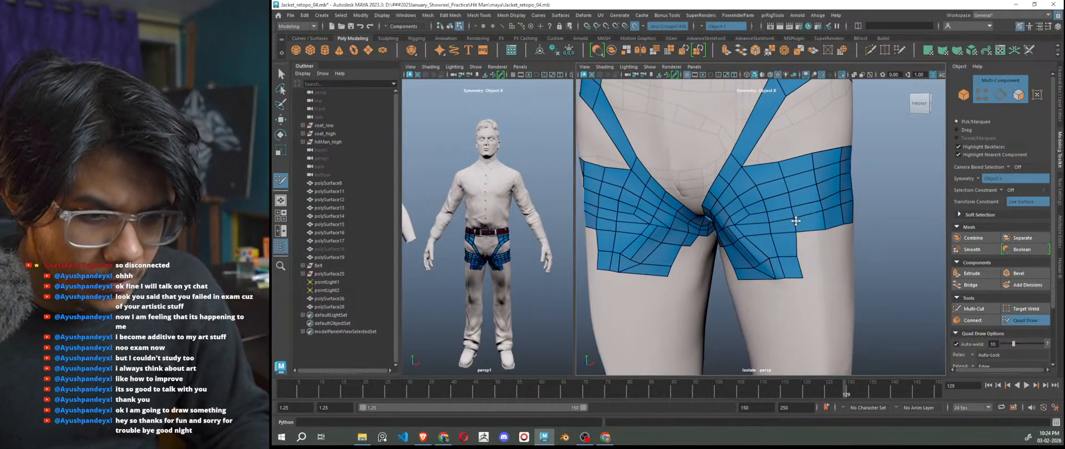
scroll(816, 258, down, 1)
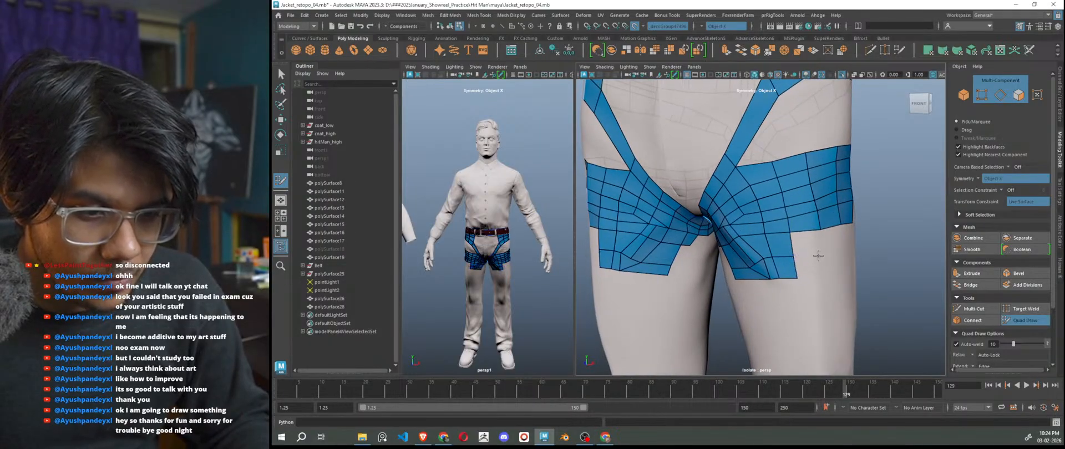
shift+click(816, 253)
shift+click(825, 286)
mouse_move(827, 291)
alt+mouse_down()
mouse_move(796, 290)
mouse_move(812, 297)
mouse_move(788, 264)
alt+mouse_up()
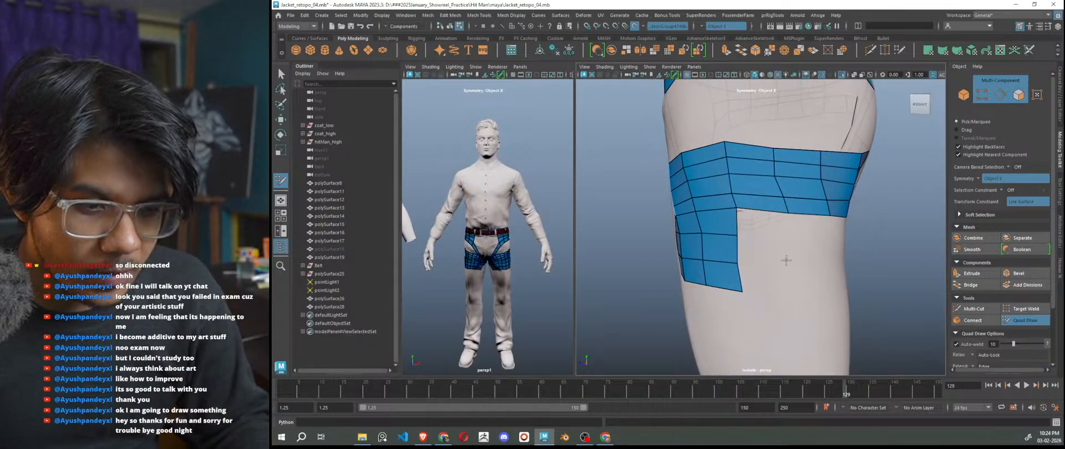
shift+click(775, 224)
shift+click(776, 251)
alt+drag(786, 294, 917, 301)
alt+right_drag(917, 301, 815, 324)
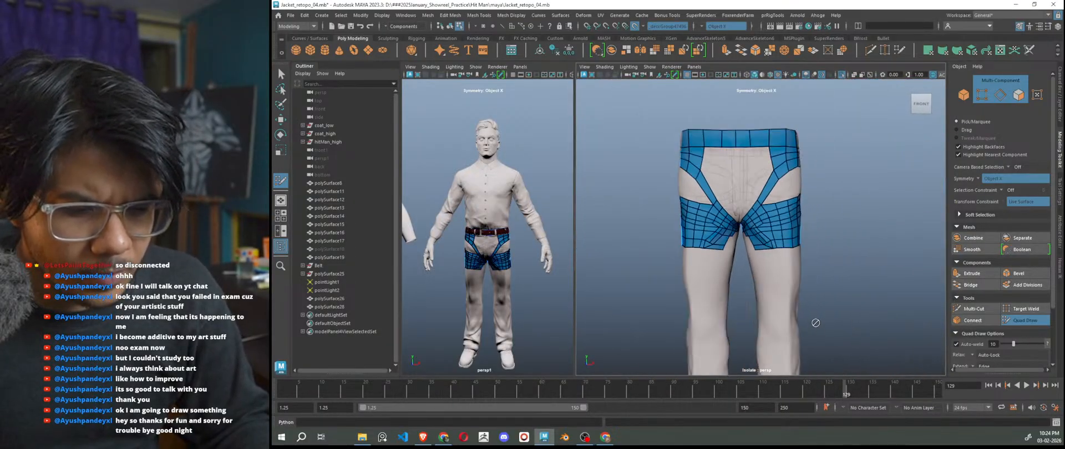
Relax the faces around the diagonal strip on the front inner thigh.
scroll(805, 317, up, 5)
scroll(769, 299, up, 3)
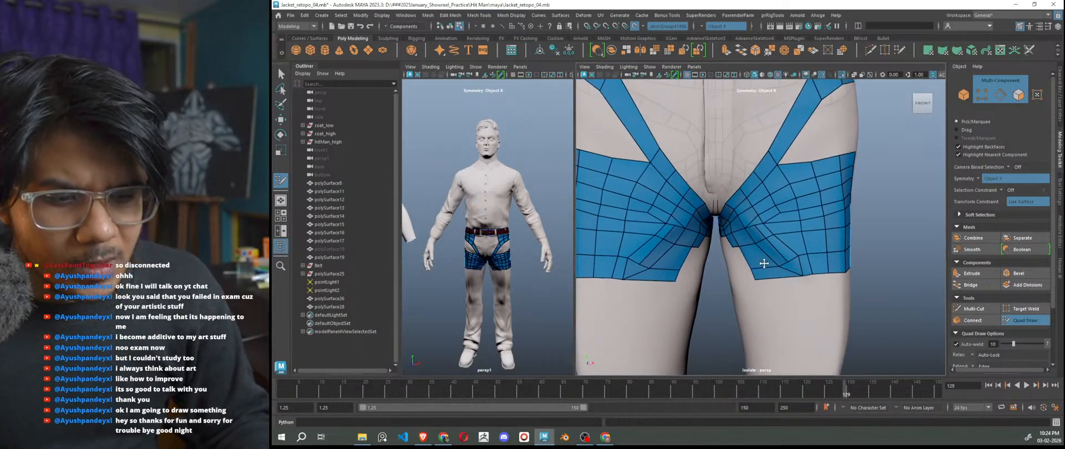
mouse_move(751, 231)
shift+mouse_down()
mouse_move(774, 223)
mouse_move(804, 277)
mouse_move(797, 269)
shift+mouse_up()
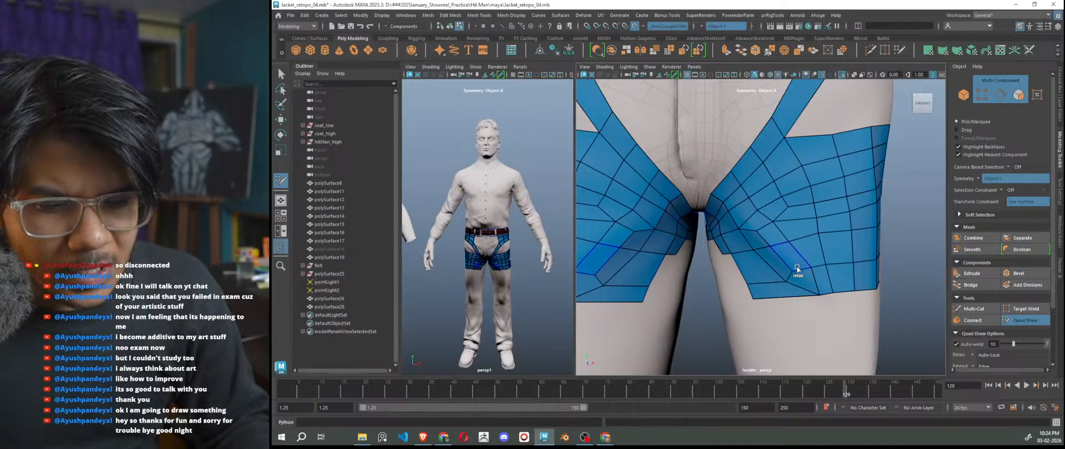
scroll(798, 270, down, 8)
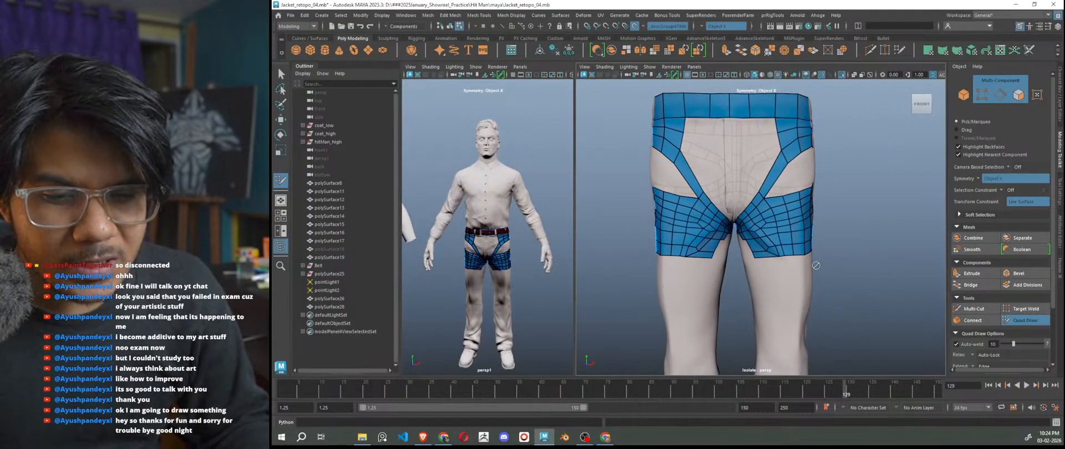
Isolate the trouser retopology mesh in the full-character view and inspect its shaded surface around the crotch.
key(w)
right_drag(858, 184, 886, 177)
click(788, 221)
key(ctrl+1)
key(f)
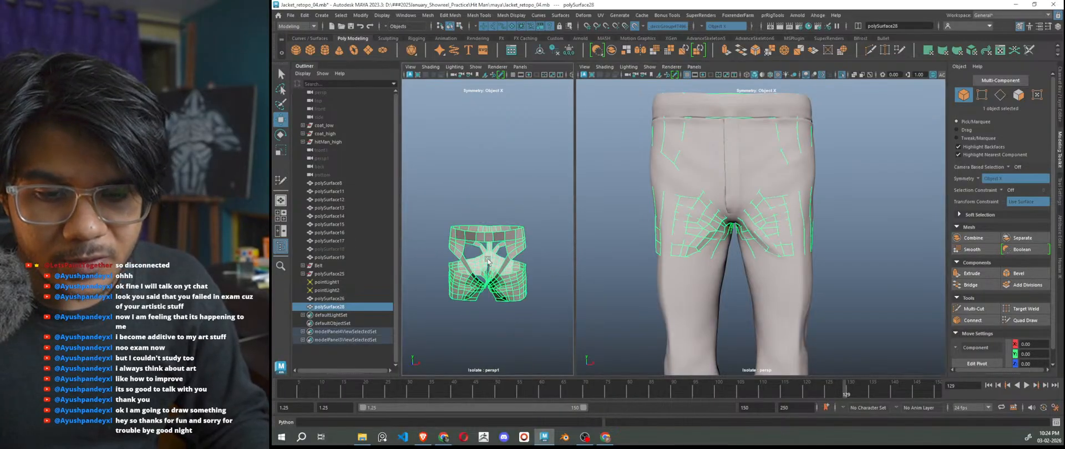
click(526, 323)
scroll(524, 316, up, 10)
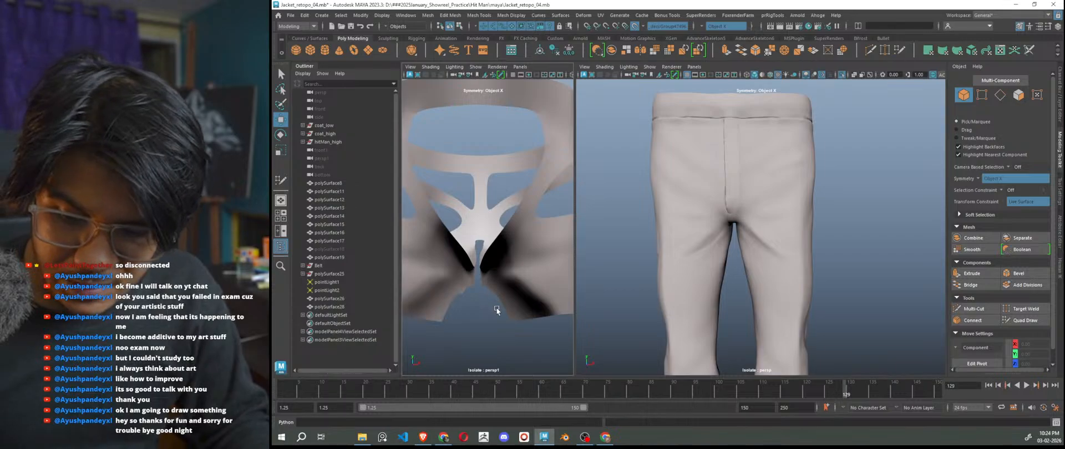
key(5)
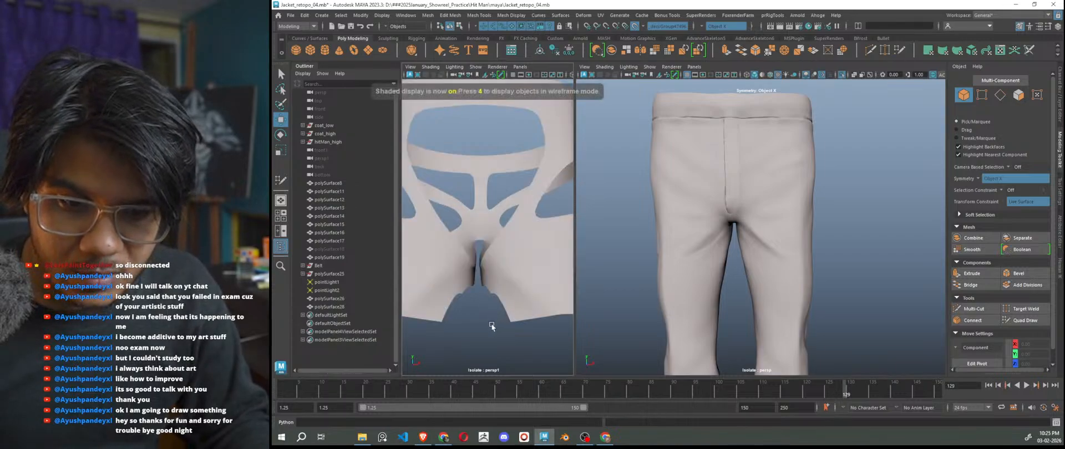
key(f)
mouse_move(496, 311)
alt+mouse_down()
mouse_move(545, 337)
mouse_move(507, 311)
mouse_move(515, 318)
alt+mouse_up()
scroll(541, 331, up, 5)
click(541, 309)
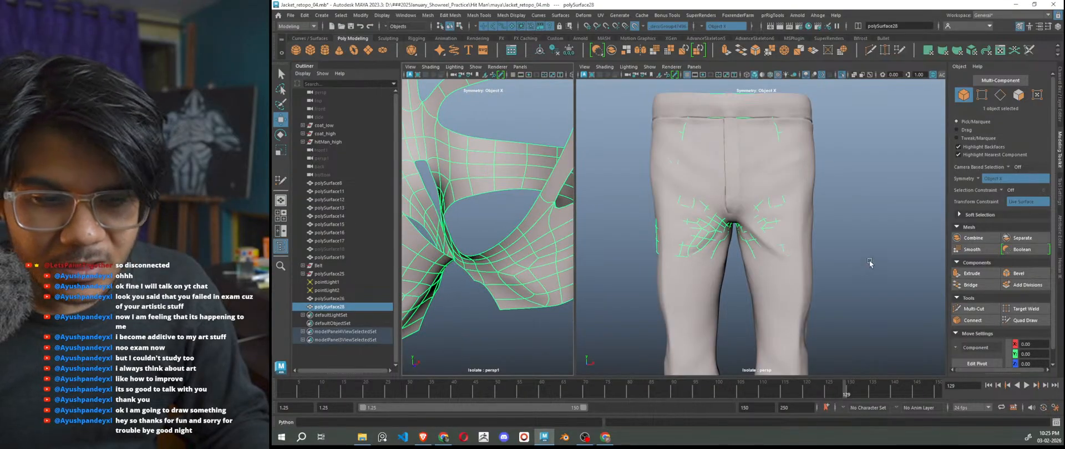
scroll(854, 261, up, 3)
click(1024, 320)
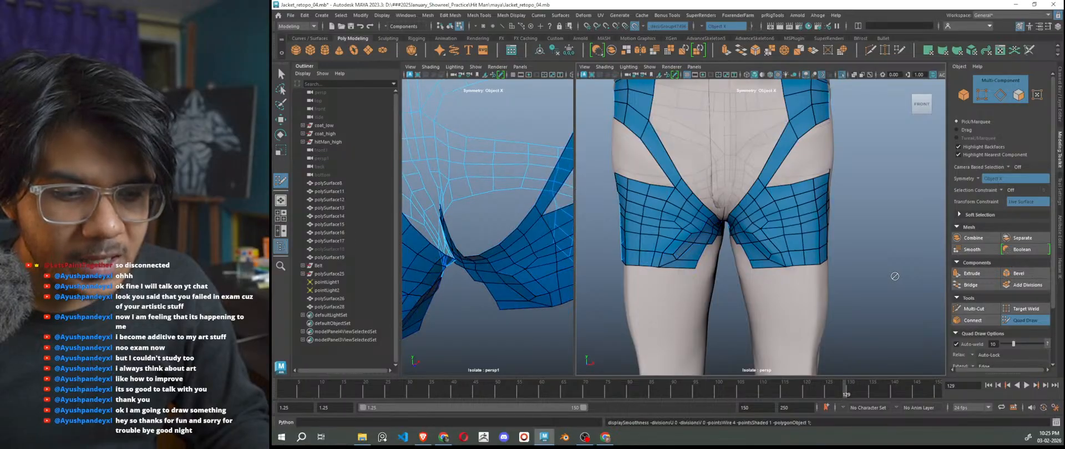
scroll(876, 244, down, 3)
mouse_move(860, 193)
right_down()
mouse_move(899, 187)
mouse_move(871, 178)
mouse_move(904, 169)
right_up()
key(w)
click(881, 185)
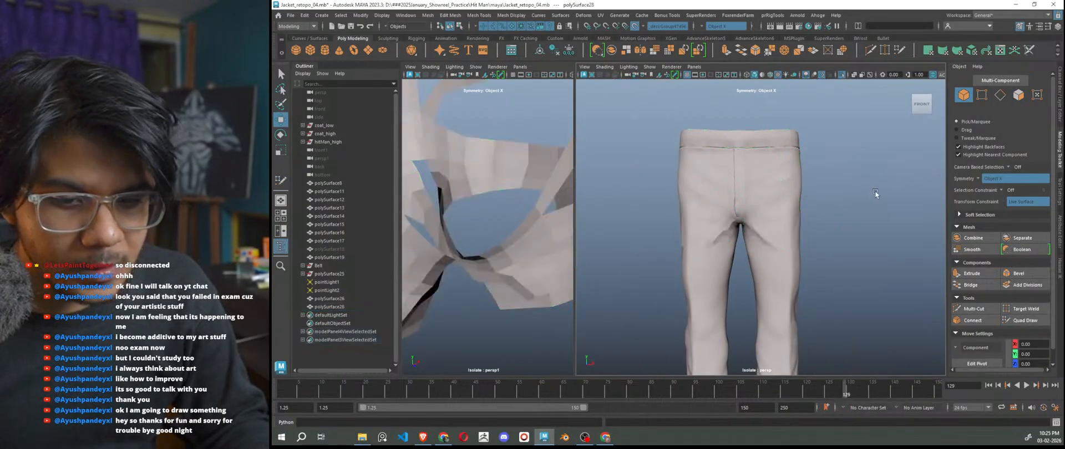
Inspect the isolated retopology mesh in smooth preview against the high-poly trousers.
click(510, 272)
key(3)
click(539, 309)
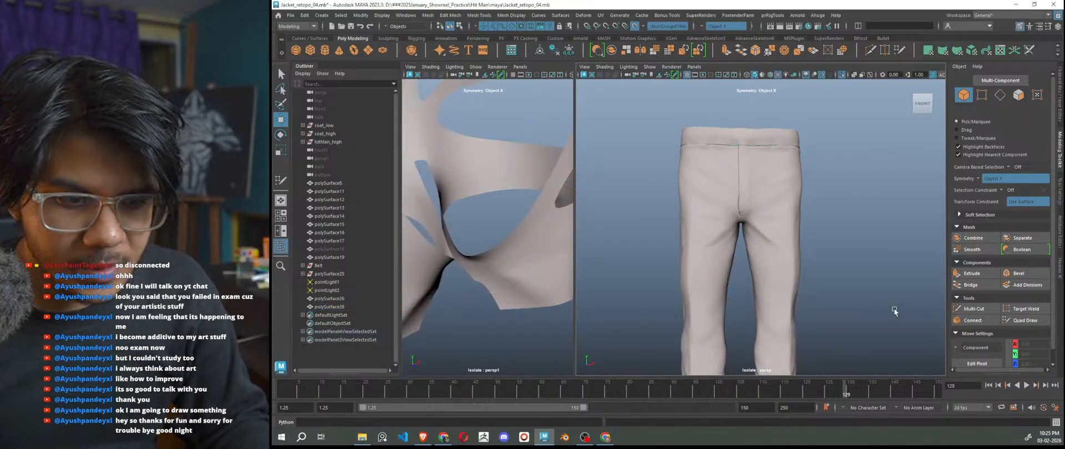
scroll(521, 305, down, 10)
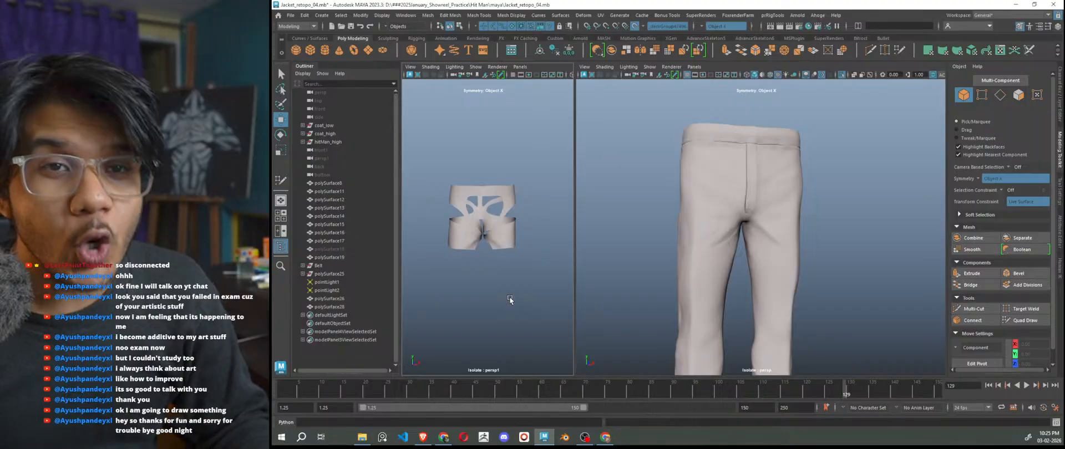
scroll(761, 256, up, 4)
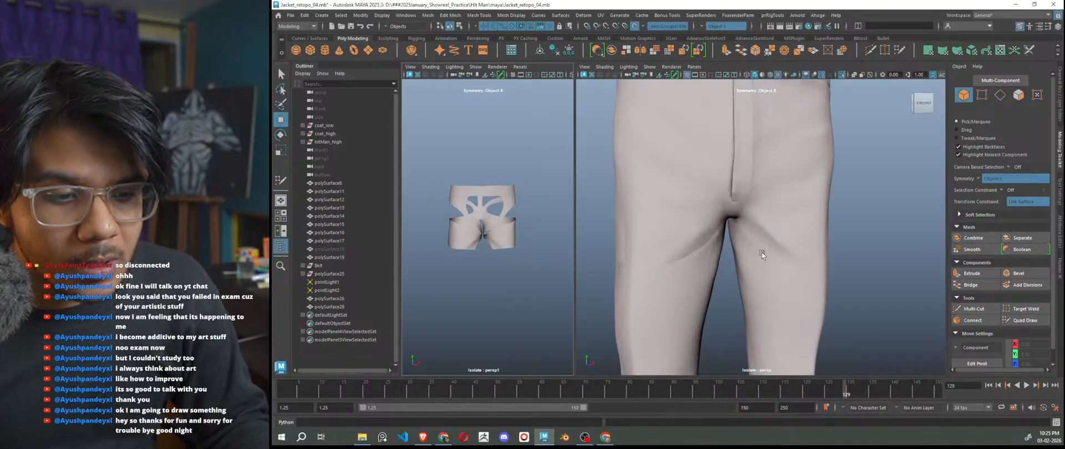
Turn off isolation in the full-character view and restart Quad Draw on the trouser retopology mesh.
click(777, 242)
alt+drag(874, 273, 864, 277)
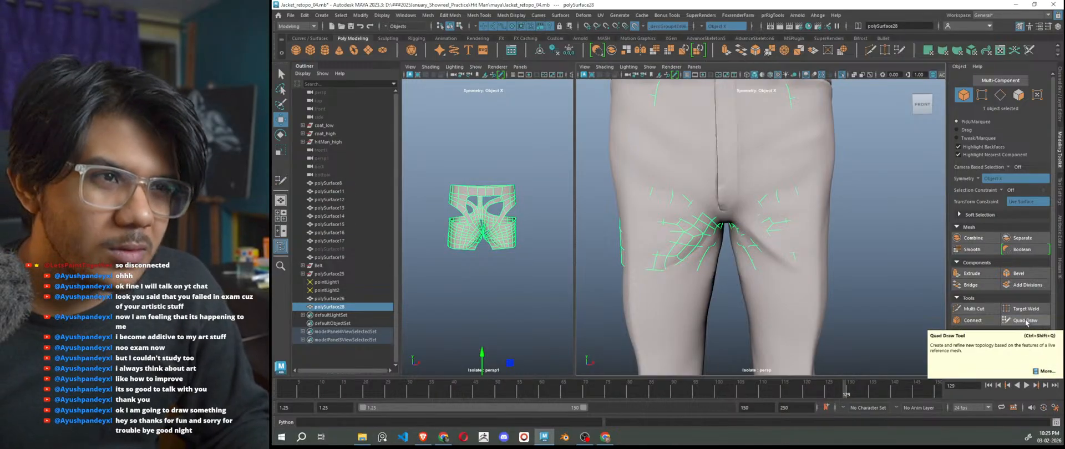
click(478, 308)
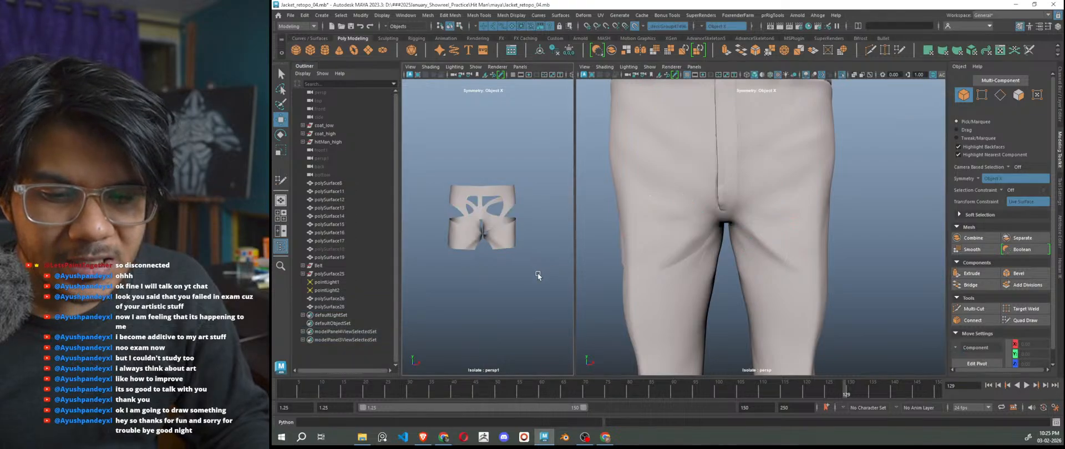
key(f)
key(ctrl+1)
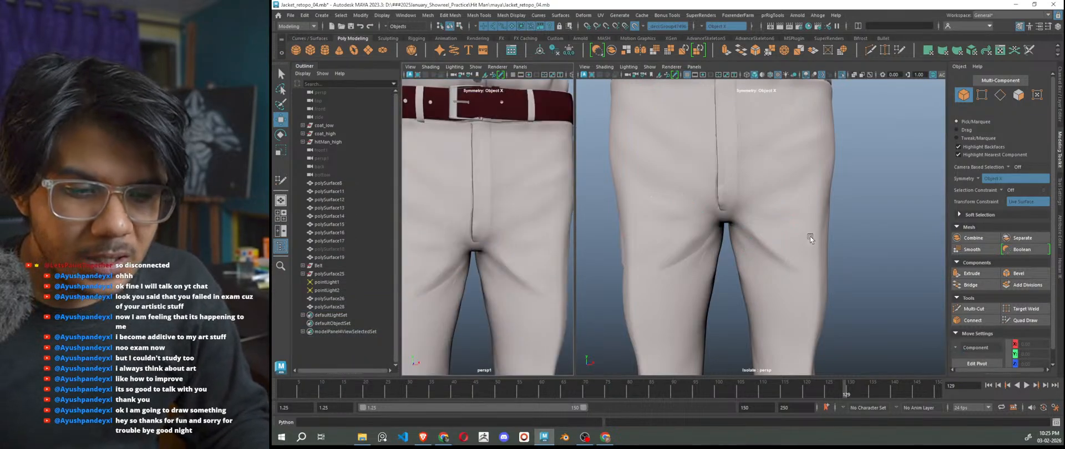
click(520, 264)
click(1040, 320)
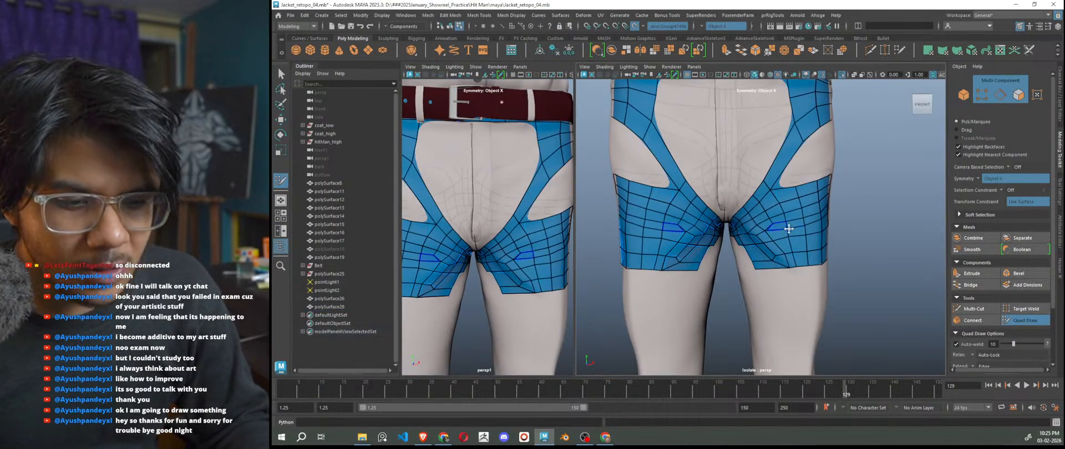
Examine the thigh topology from the outer side and the uncovered length of the trouser legs from the front.
scroll(821, 278, down, 3)
scroll(817, 276, up, 5)
alt+drag(765, 297, 937, 293)
alt+drag(854, 294, 937, 297)
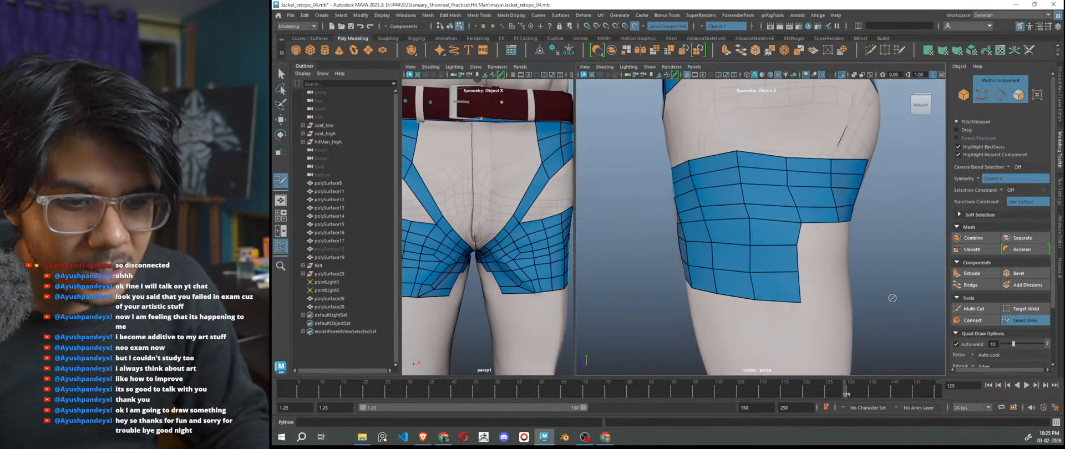
scroll(788, 295, down, 5)
alt+drag(754, 294, 830, 294)
alt+middle_drag(817, 293, 792, 238)
scroll(788, 244, down, 5)
mouse_move(756, 288)
alt+mouse_down()
mouse_move(802, 289)
mouse_move(755, 290)
alt+mouse_up()
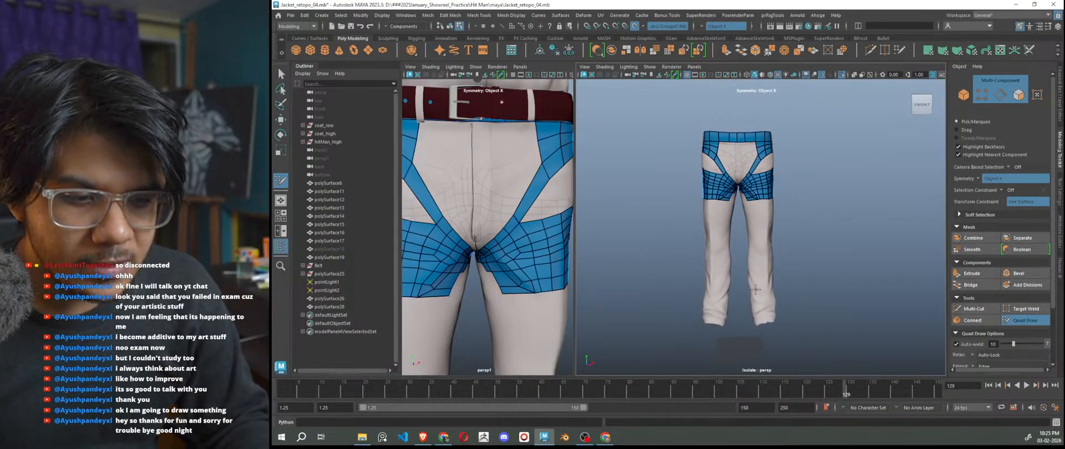
Start a mirrored patch of Quad Draw faces on the inner side of each trouser leg just below the knee.
scroll(750, 251, up, 4)
alt+middle_drag(748, 213, 760, 258)
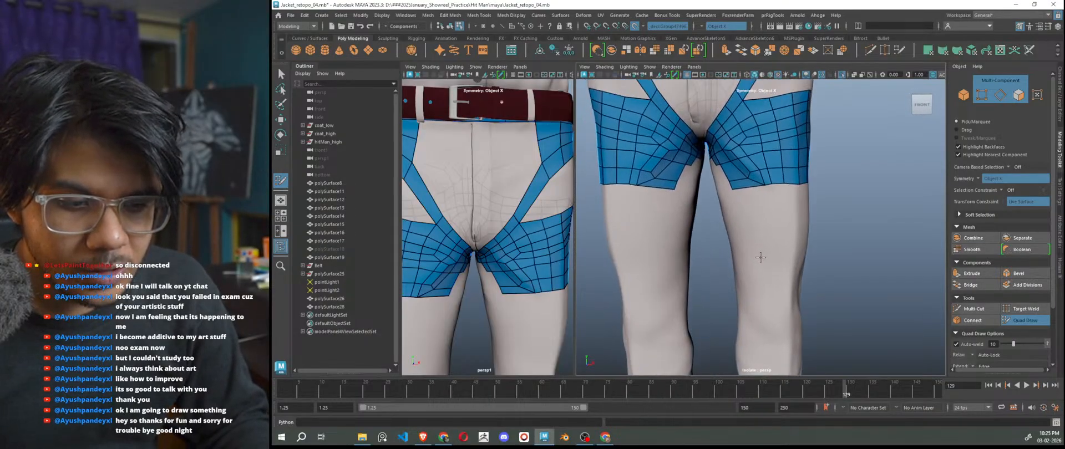
alt+drag(763, 324, 775, 326)
alt+middle_drag(775, 327, 736, 302)
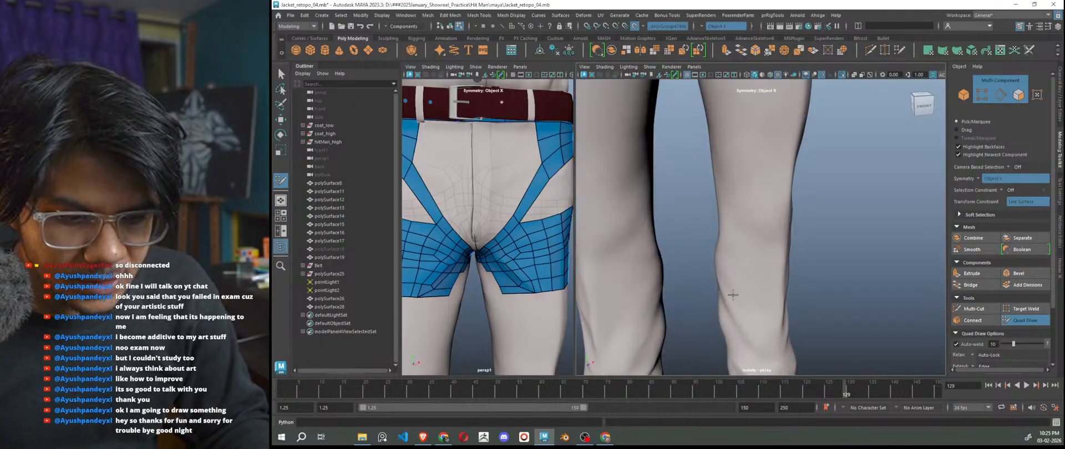
click(725, 302)
shift+click(732, 306)
alt+drag(756, 330, 763, 316)
alt+middle_drag(763, 316, 752, 256)
mouse_move(717, 273)
alt+mouse_down()
mouse_move(742, 294)
mouse_move(762, 297)
mouse_move(771, 284)
mouse_move(729, 277)
alt+mouse_up()
shift+click(711, 285)
shift+click(771, 285)
shift+click(738, 280)
shift+click(761, 297)
click(774, 330)
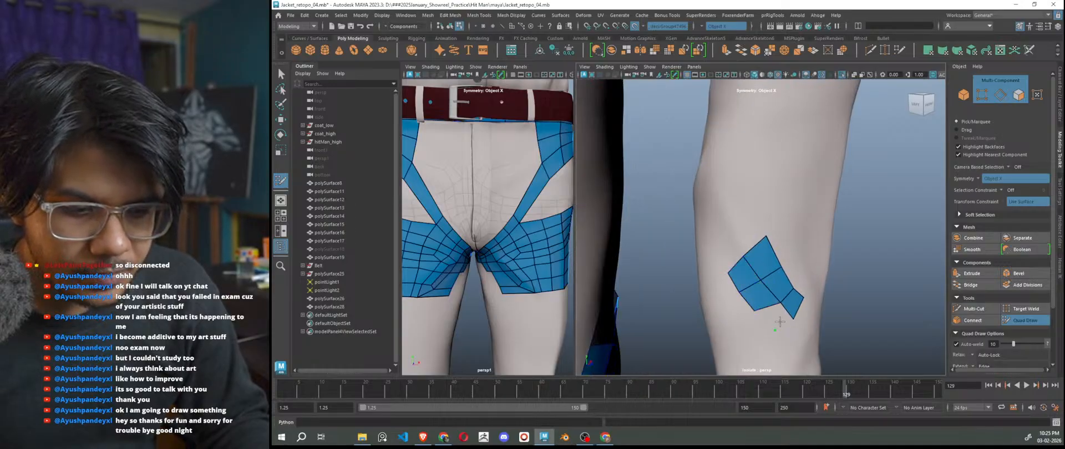
Extend the mirrored face strips diagonally downward across the front of both lower trouser legs, following the cloth folds.
alt+drag(773, 315, 830, 310)
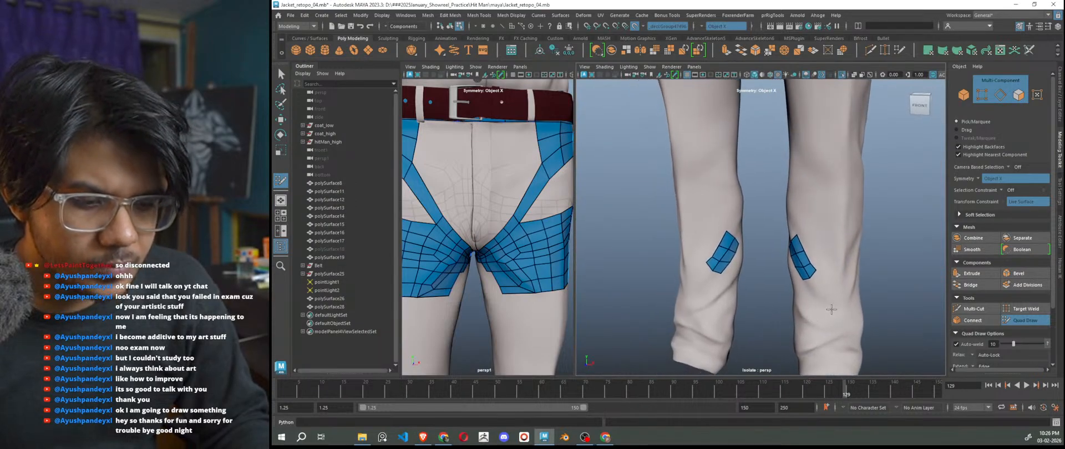
scroll(831, 309, down, 6)
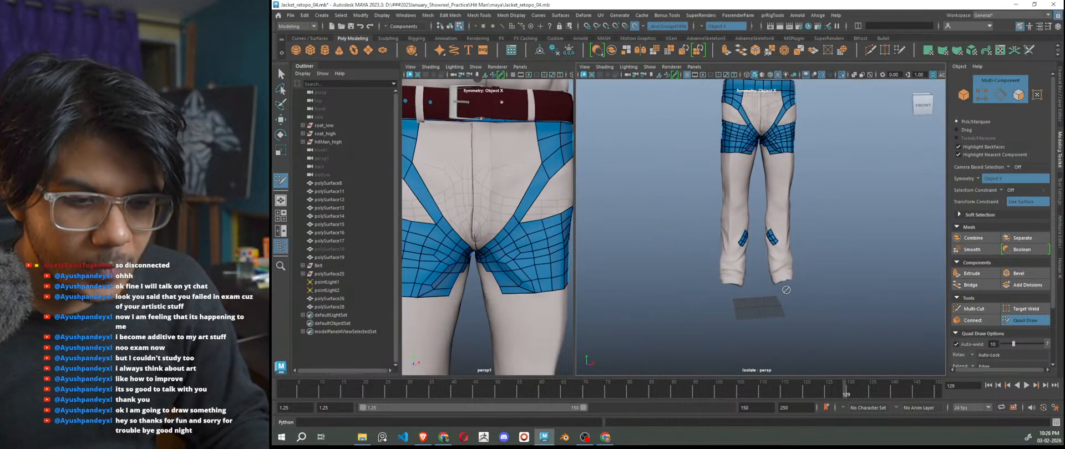
scroll(786, 289, up, 6)
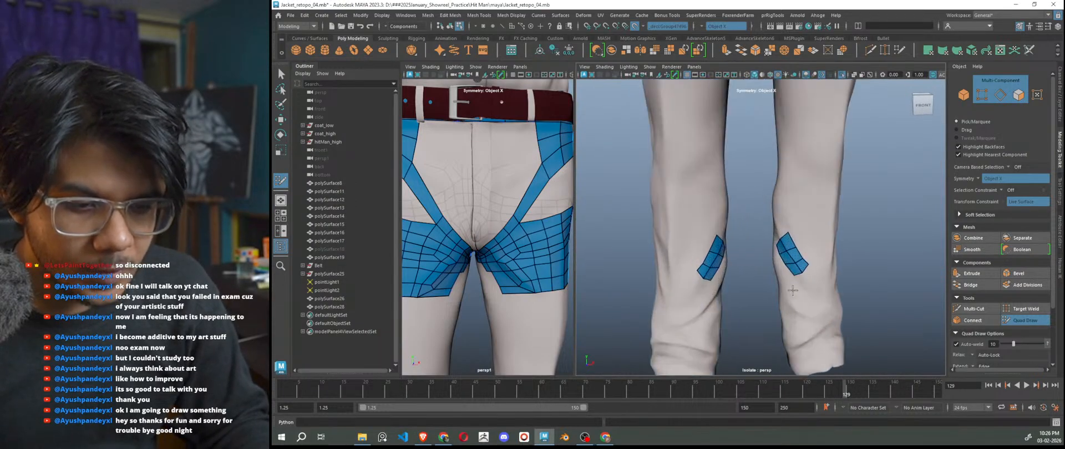
shift+click(825, 294)
shift+click(815, 297)
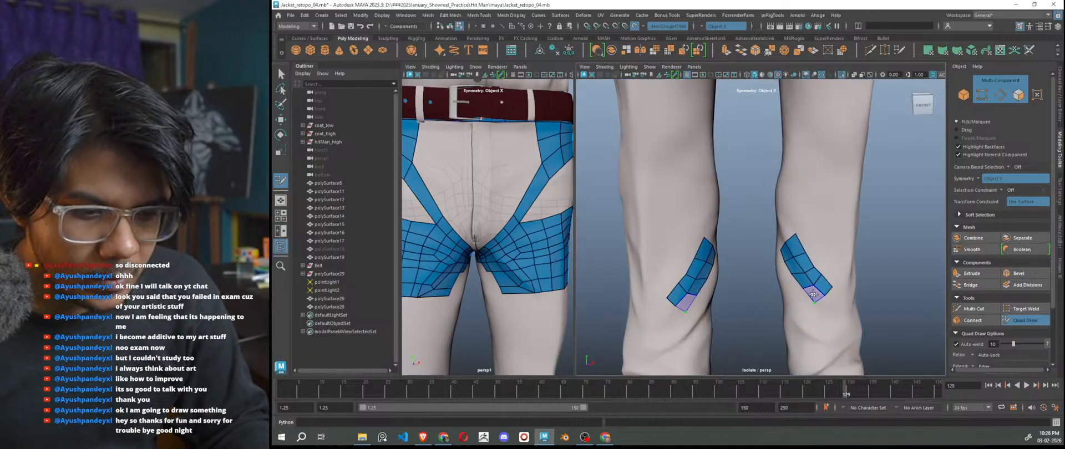
shift+click(827, 309)
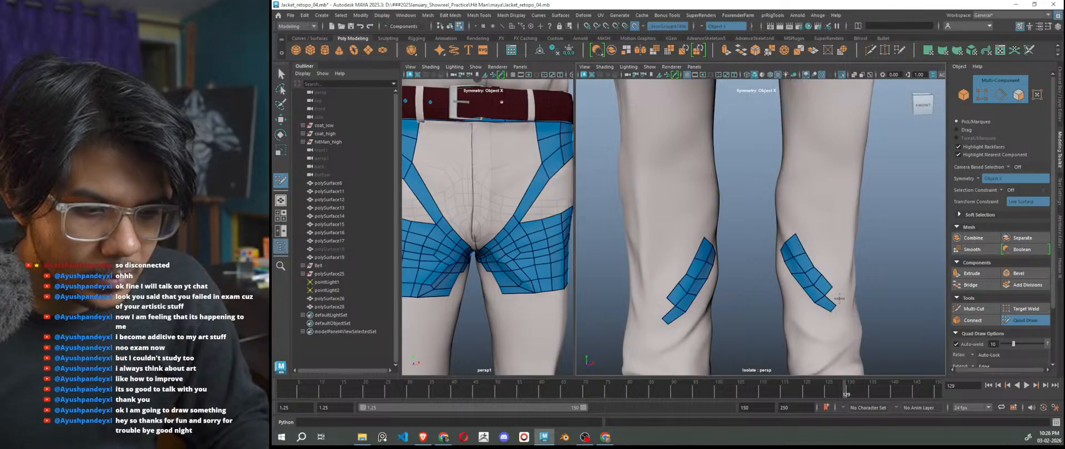
Extend the lower end of the Quad Draw strip below the knee with more quads around the side of the leg.
alt+drag(840, 294, 757, 285)
shift+click(792, 286)
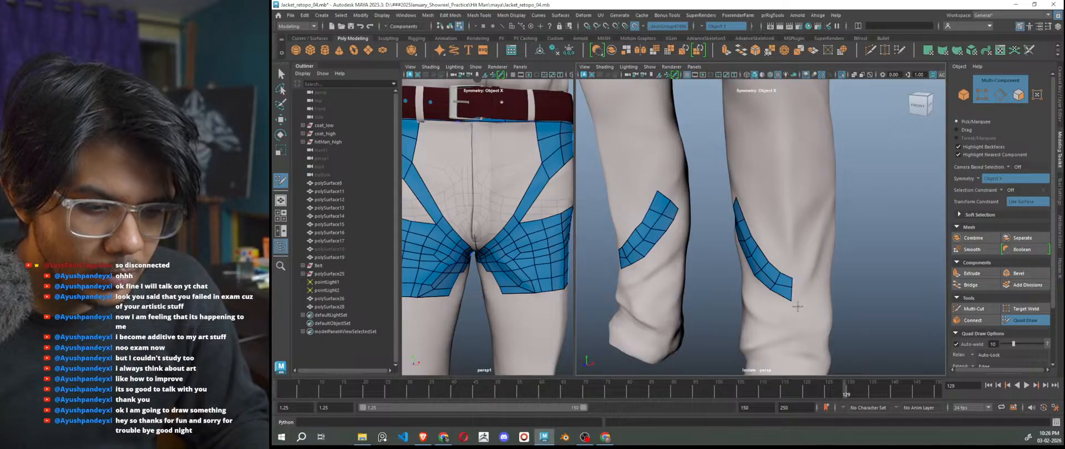
alt+drag(790, 300, 801, 306)
shift+click(803, 280)
alt+drag(799, 283, 812, 299)
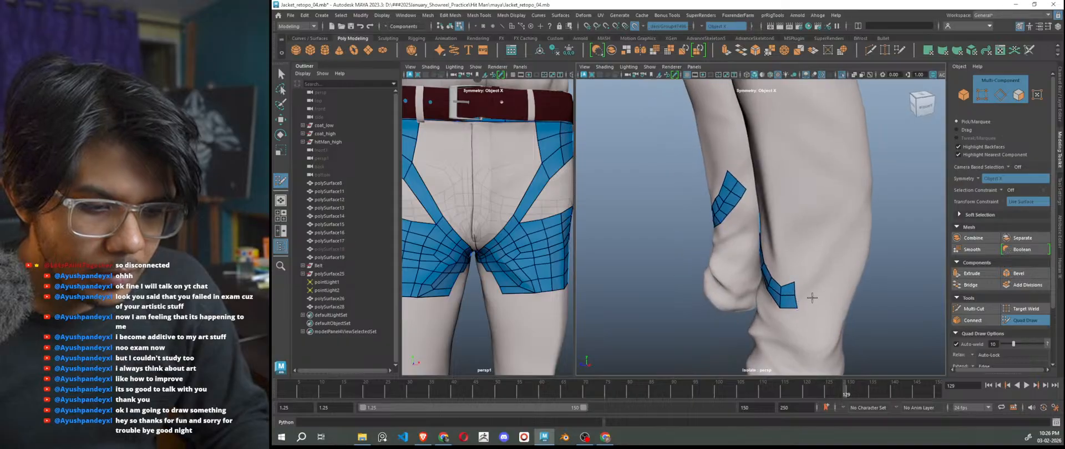
shift+click(808, 291)
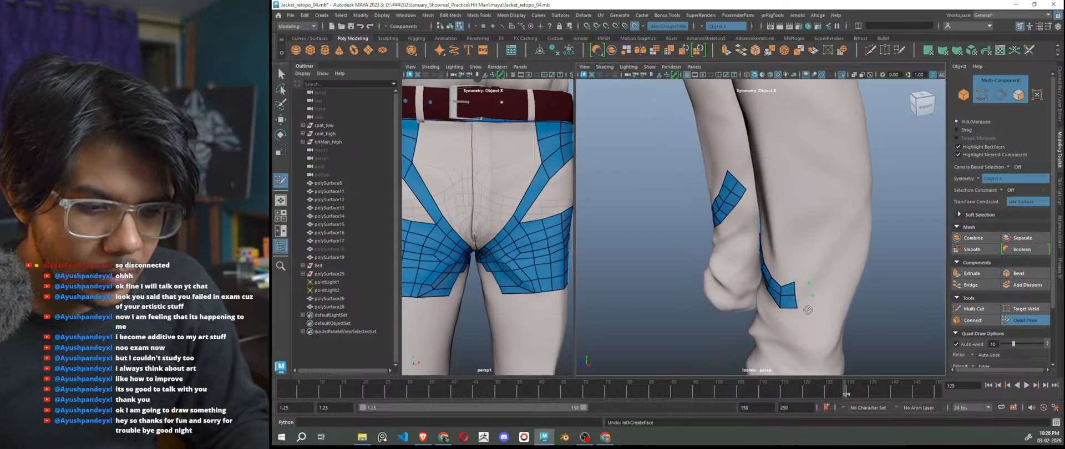
drag(805, 282, 804, 268)
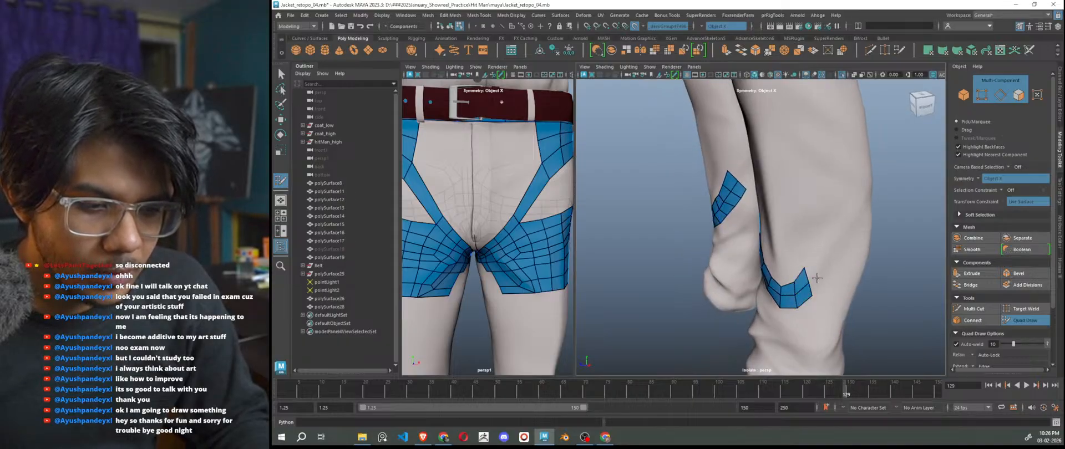
shift+click(815, 260)
alt+drag(815, 259, 873, 320)
Add two-wide rows of quads at the opposite, upper end of the strip, leading up toward the knee.
scroll(848, 294, down, 5)
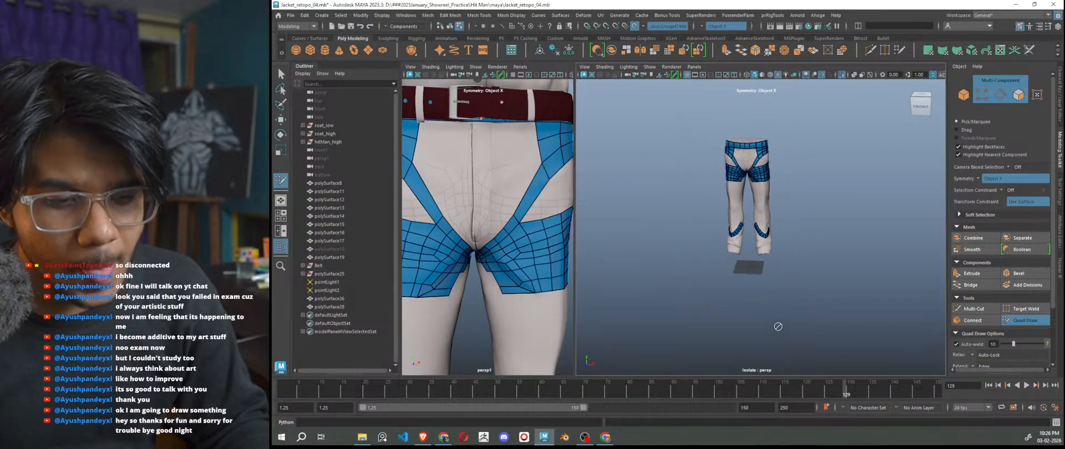
scroll(782, 268, up, 8)
alt+drag(752, 267, 733, 240)
click(742, 219)
shift+click(742, 237)
click(713, 232)
shift+click(723, 250)
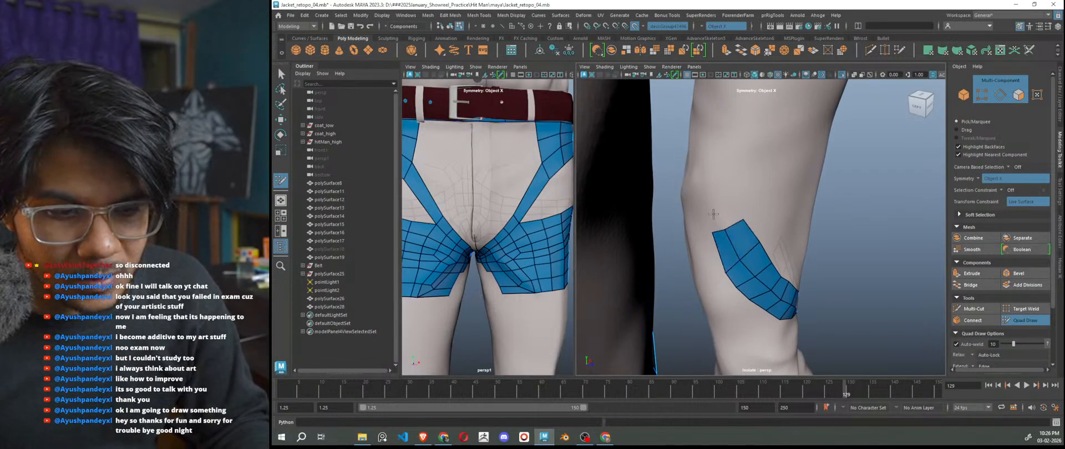
shift+click(725, 214)
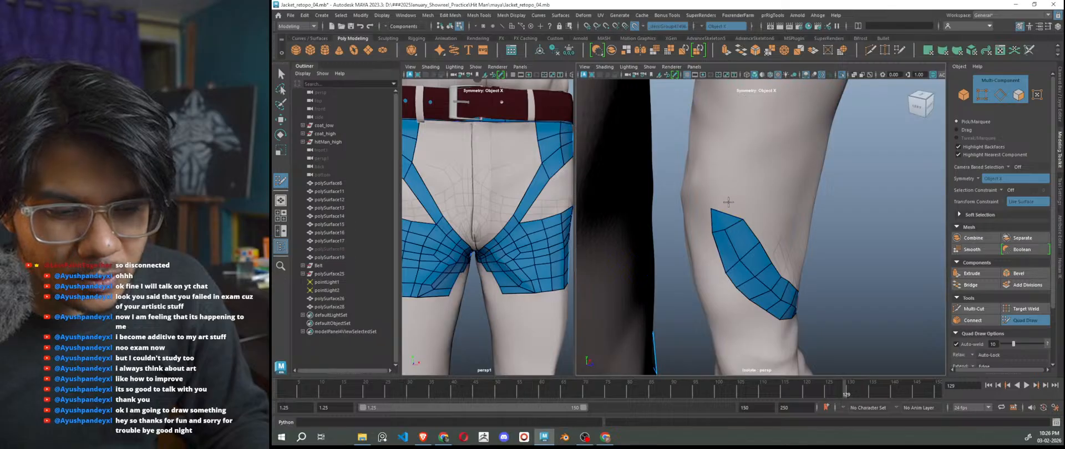
click(697, 197)
shift+click(694, 210)
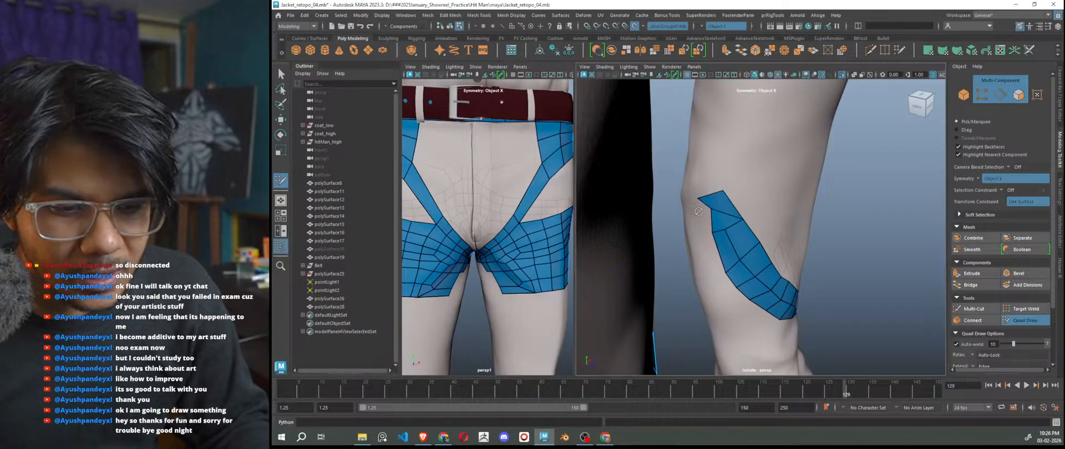
shift+click(702, 214)
drag(698, 198, 709, 198)
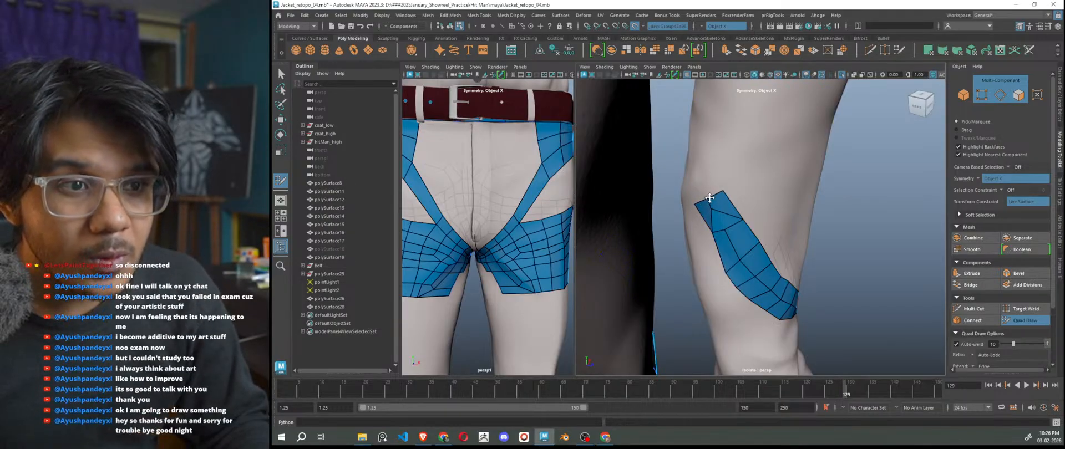
shift+drag(721, 233, 727, 239)
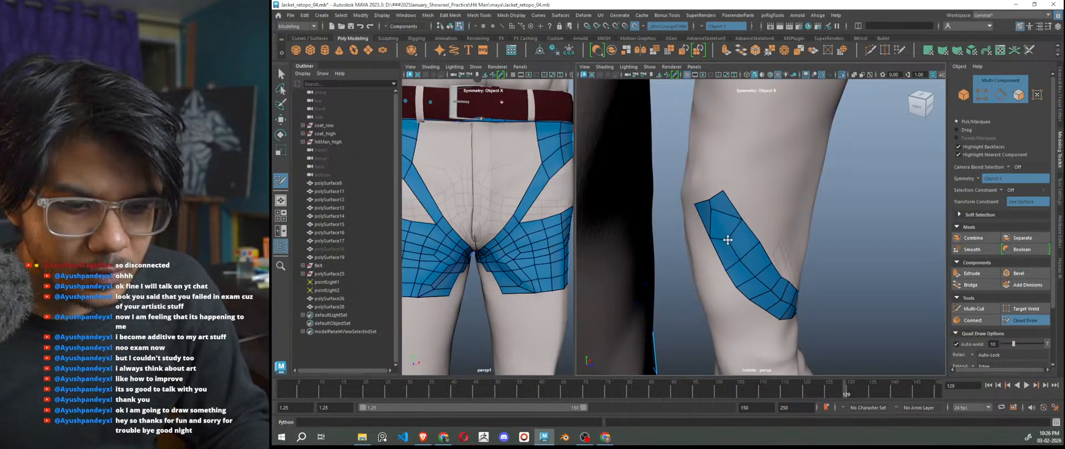
key(ctrl+z)
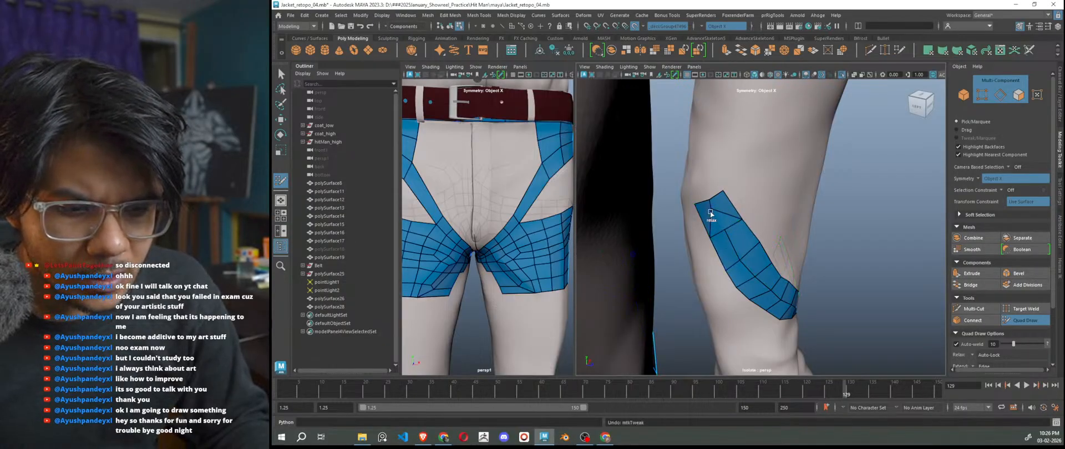
ctrl+shift+click(716, 218)
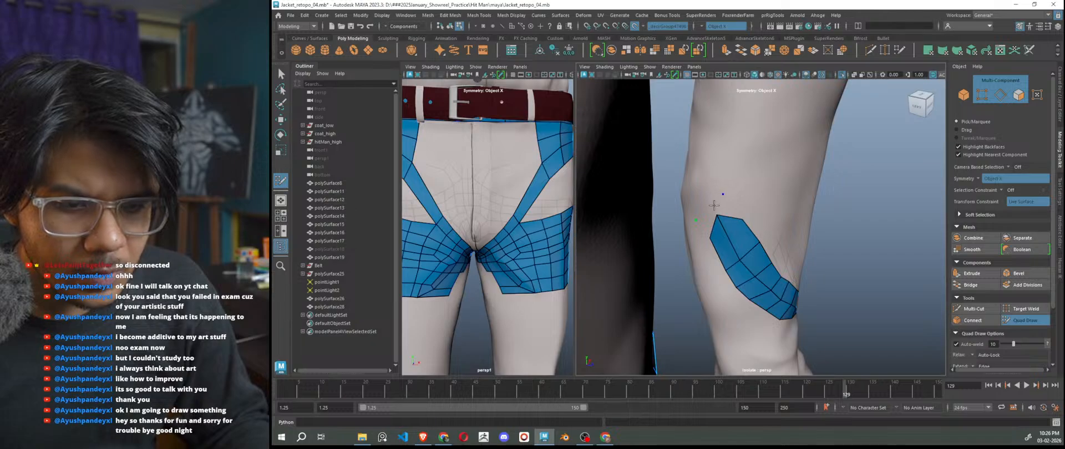
key(ctrl+z)
key(ctrl+z)
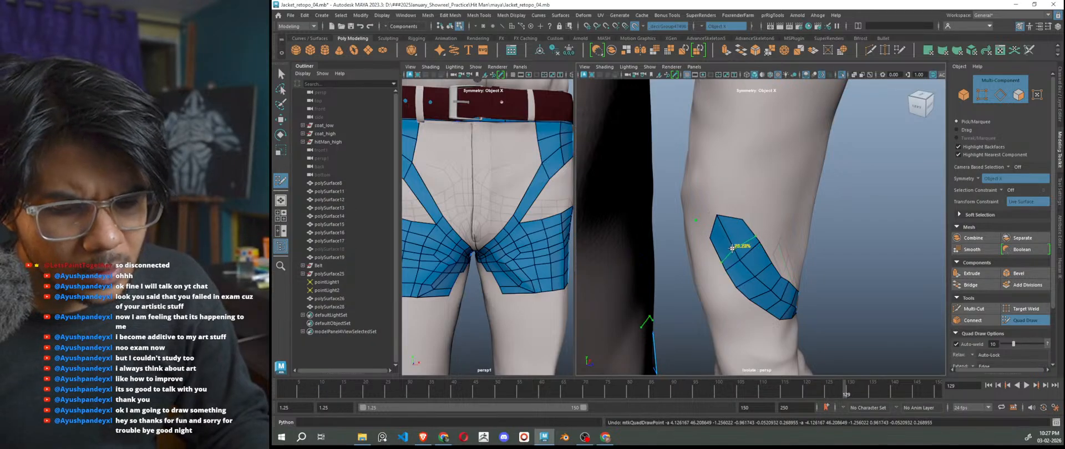
mouse_move(724, 216)
mouse_down()
mouse_move(721, 204)
mouse_move(708, 214)
mouse_up()
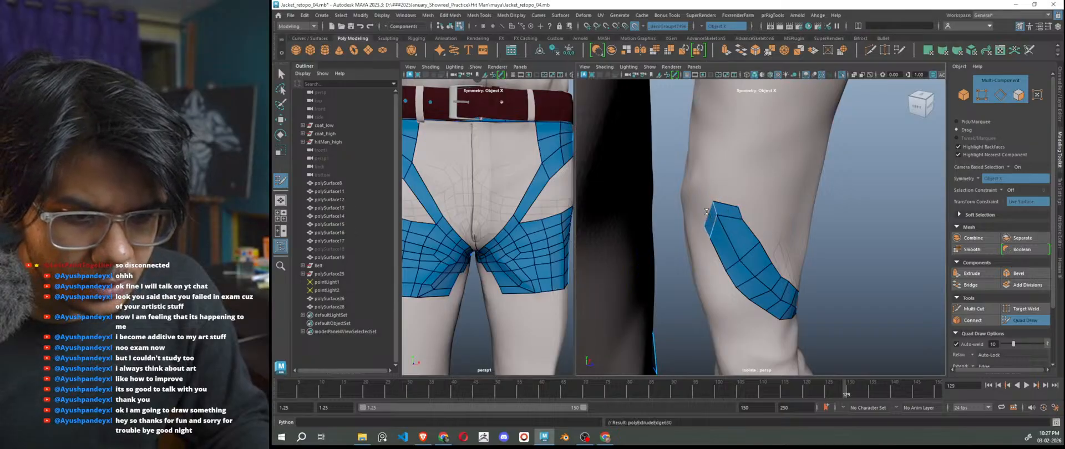
key(ctrl)
key(ctrl+z)
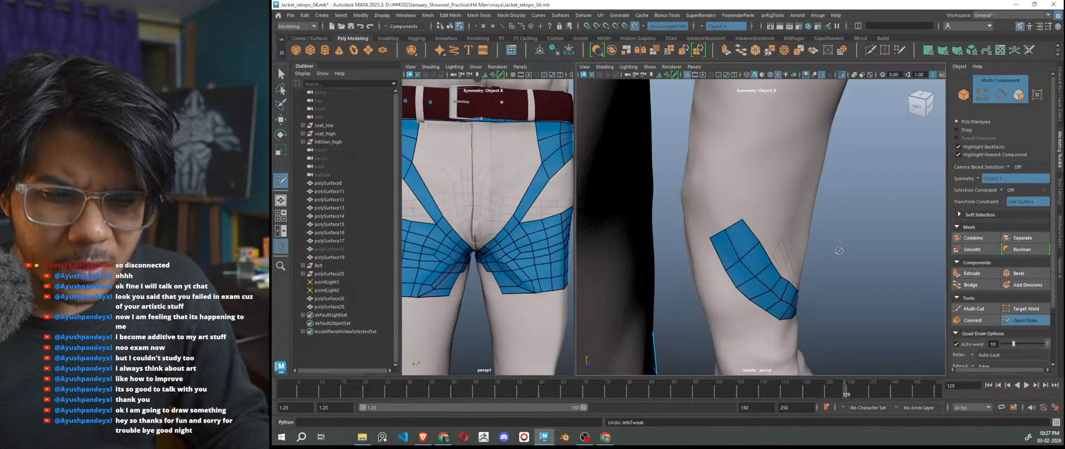
Draw four quads that carry the strip's upper end up and around the side of the knee, adjusting the joining vertices.
mouse_move(744, 249)
alt+mouse_down()
mouse_move(709, 231)
mouse_move(717, 242)
mouse_move(701, 208)
alt+mouse_up()
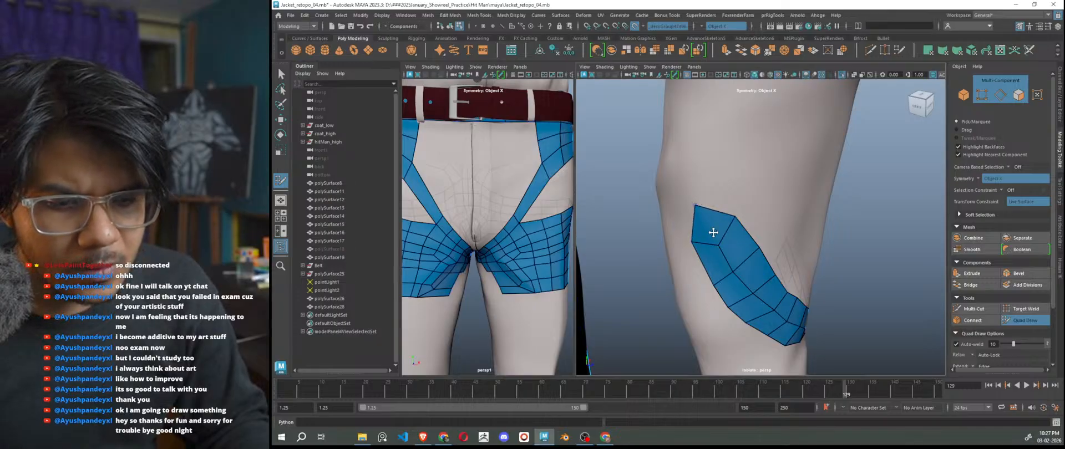
drag(718, 245, 715, 242)
scroll(716, 244, down, 5)
alt+drag(721, 280, 776, 280)
scroll(746, 225, up, 5)
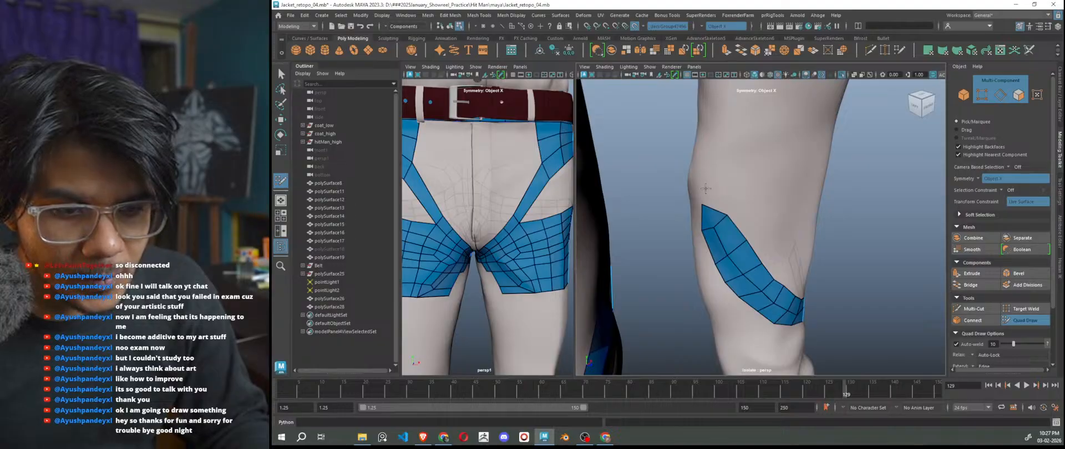
alt+drag(723, 229, 706, 203)
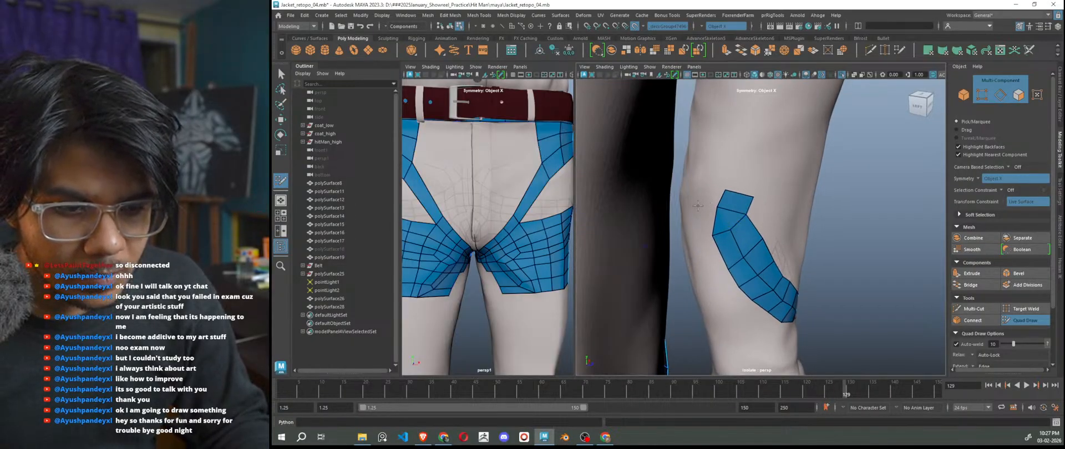
click(694, 238)
shift+click(703, 221)
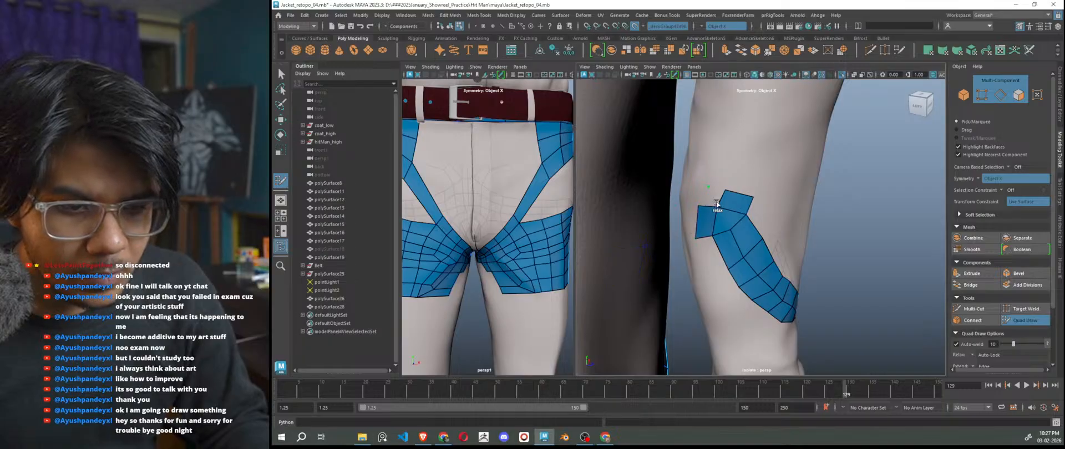
shift+click(713, 201)
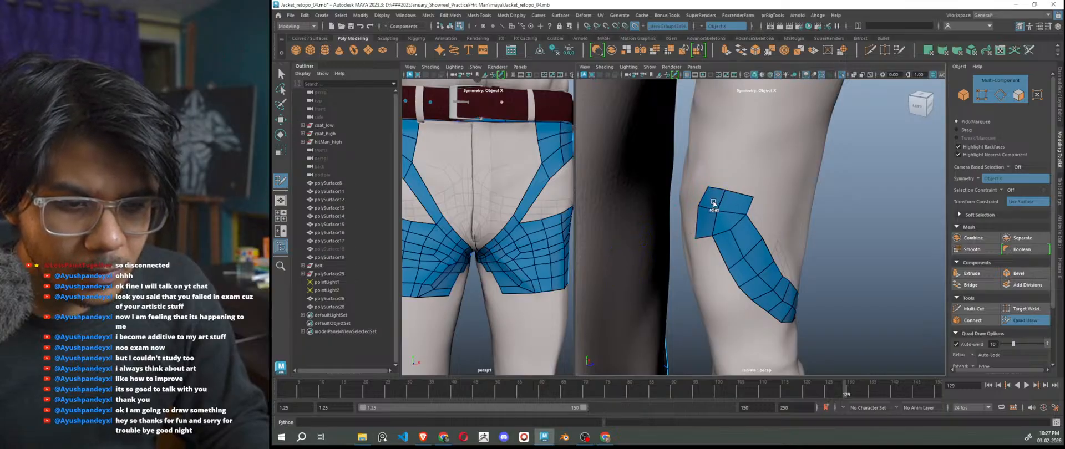
mouse_move(722, 206)
alt+mouse_down()
mouse_move(763, 250)
mouse_move(757, 270)
alt+mouse_up()
click(773, 140)
alt+drag(786, 172, 771, 171)
click(761, 167)
shift+click(772, 154)
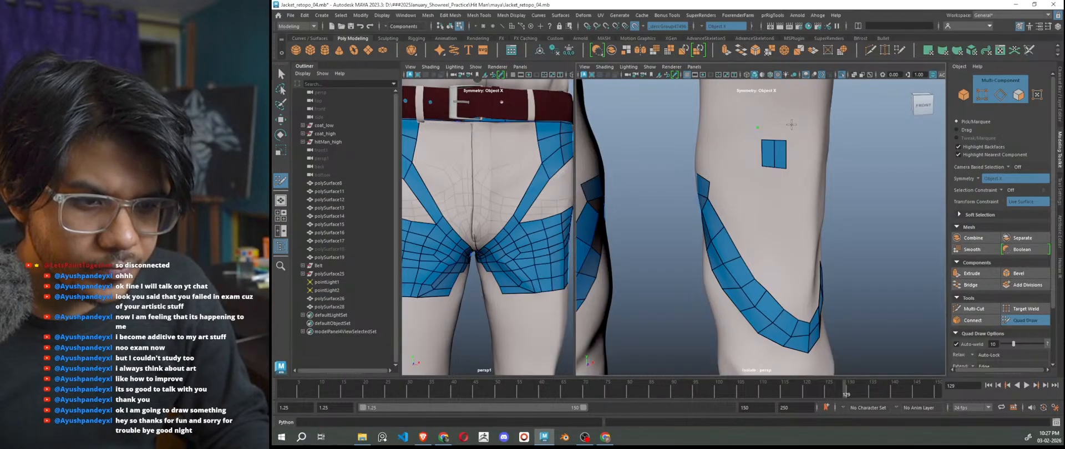
click(791, 124)
shift+click(771, 131)
drag(791, 124, 785, 140)
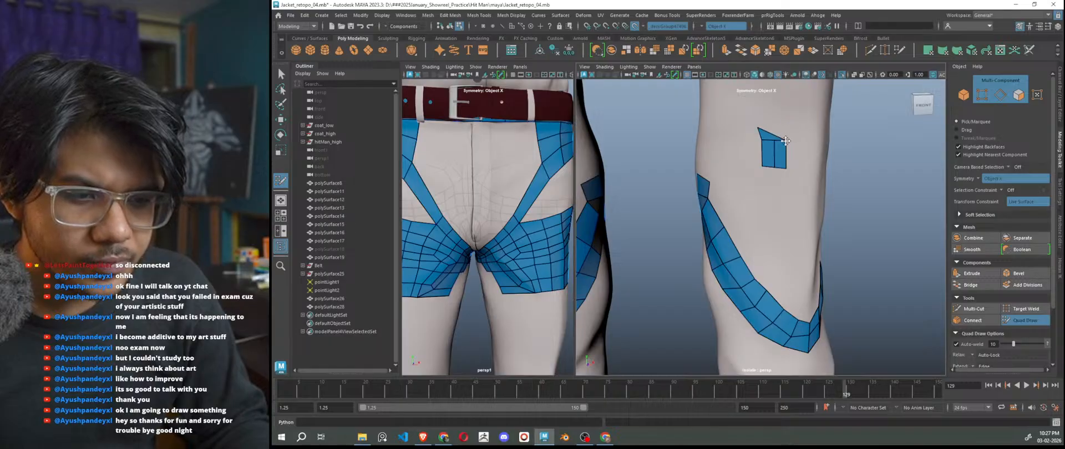
shift+click(752, 139)
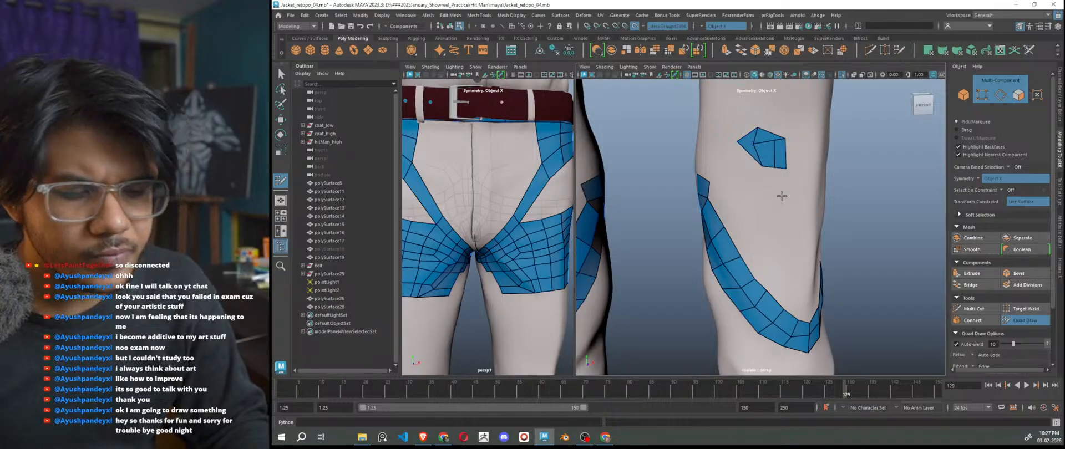
key(ctrl+z)
key(ctrl+z)
key(ctrl+z)
key(ctrl+z)
key(ctrl+z)
key(ctrl+z)
key(ctrl+z)
key(ctrl+z)
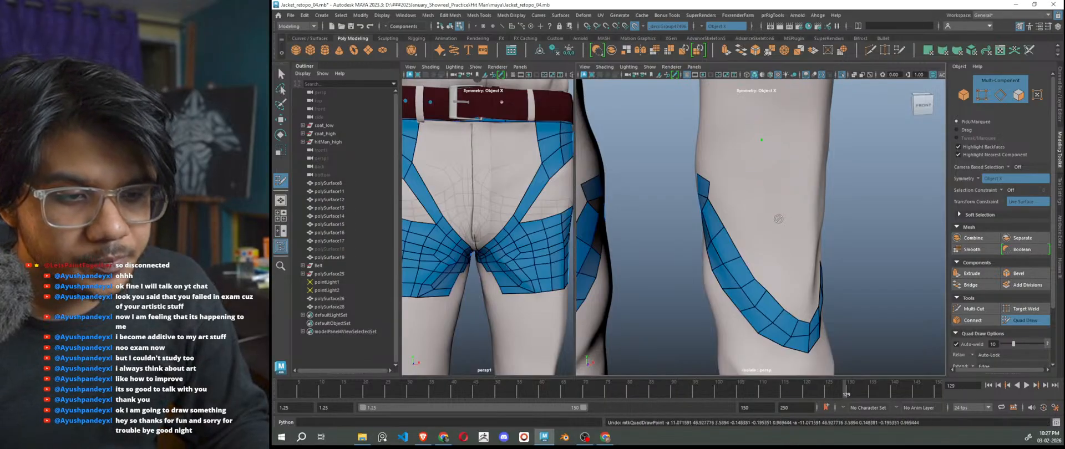
Add a row of quads along the inner edge of the curved strip's upper part and adjust its vertices.
alt+drag(778, 219, 726, 213)
scroll(727, 214, up, 2)
drag(681, 147, 719, 215)
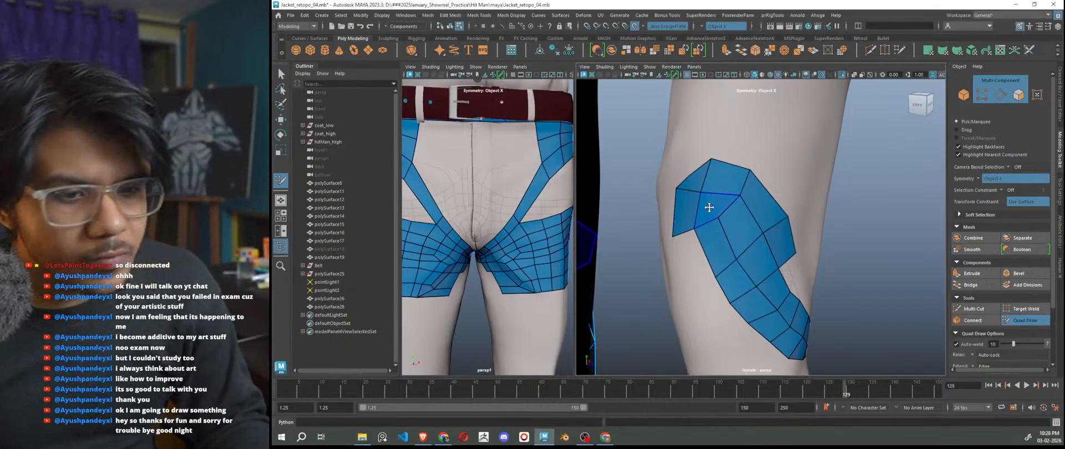
Delete the two outermost quads at the strip's upper end, keeping the large quad that joins the two rows.
ctrl+shift+click(696, 187)
ctrl+shift+click(685, 213)
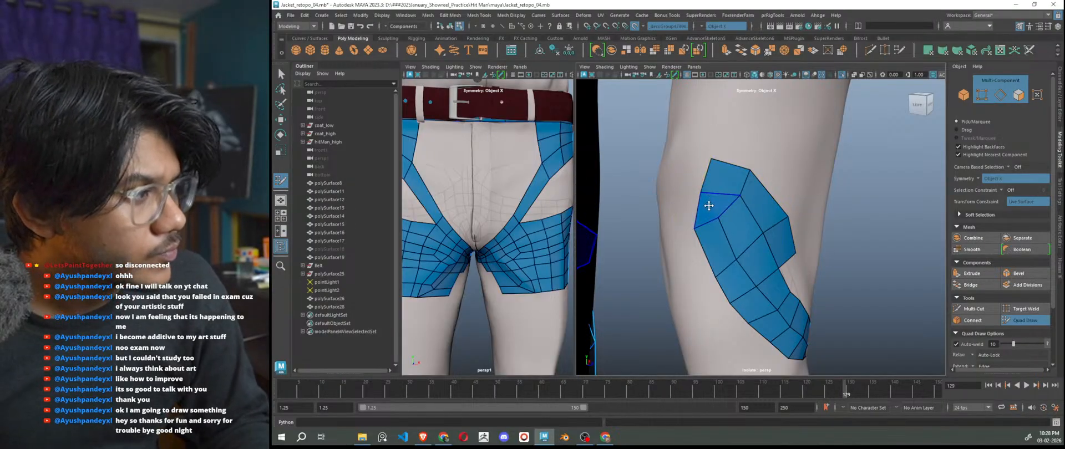
ctrl+shift+click(710, 209)
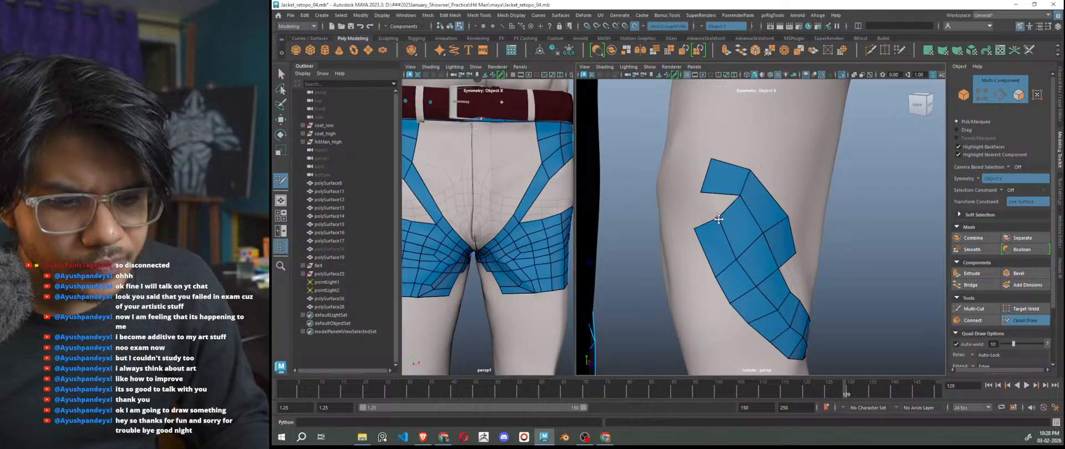
key(ctrl+z)
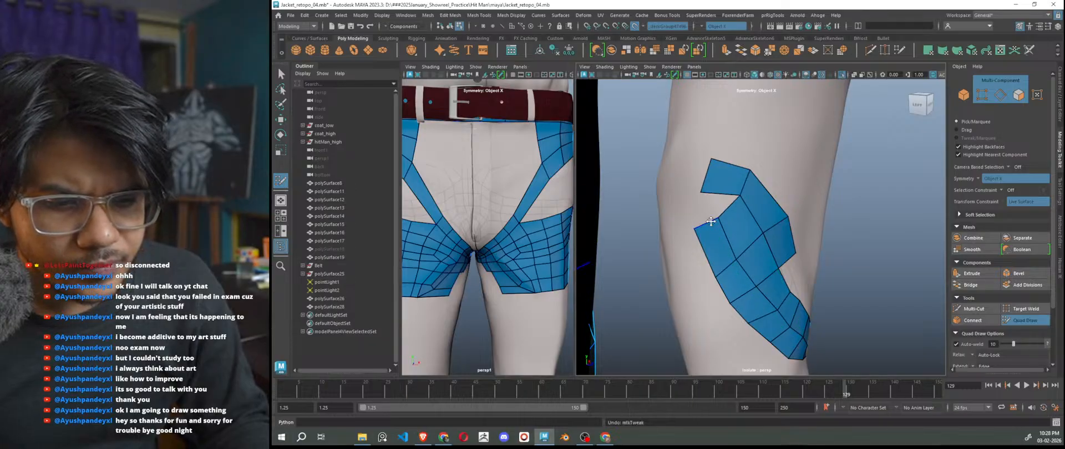
key(ctrl+z)
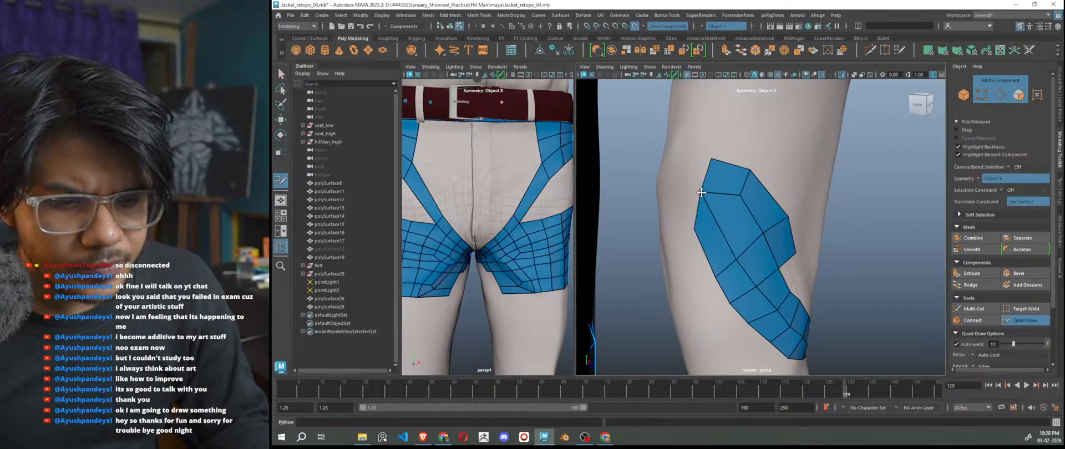
Move the strip's top corner vertex outward and draw two new quads down the outer edge beside the knee.
drag(710, 163, 688, 170)
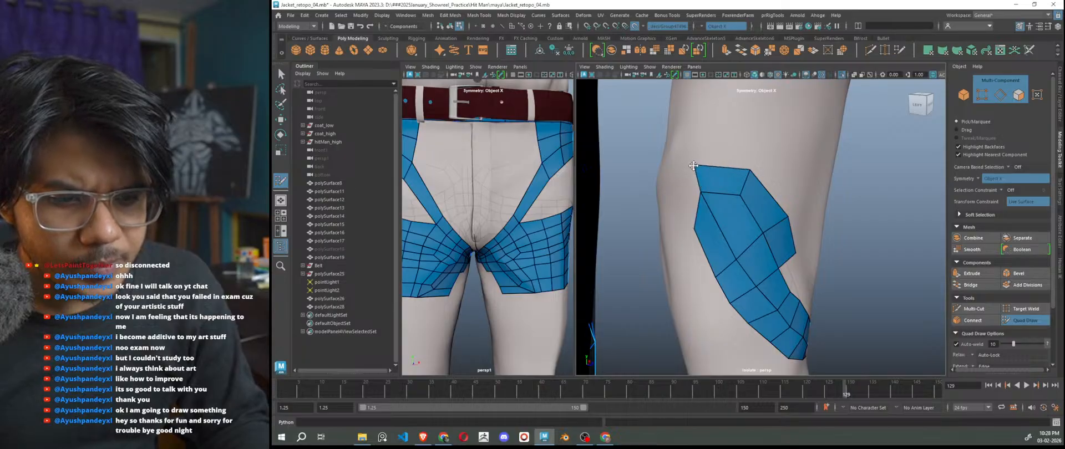
click(666, 221)
shift+click(687, 204)
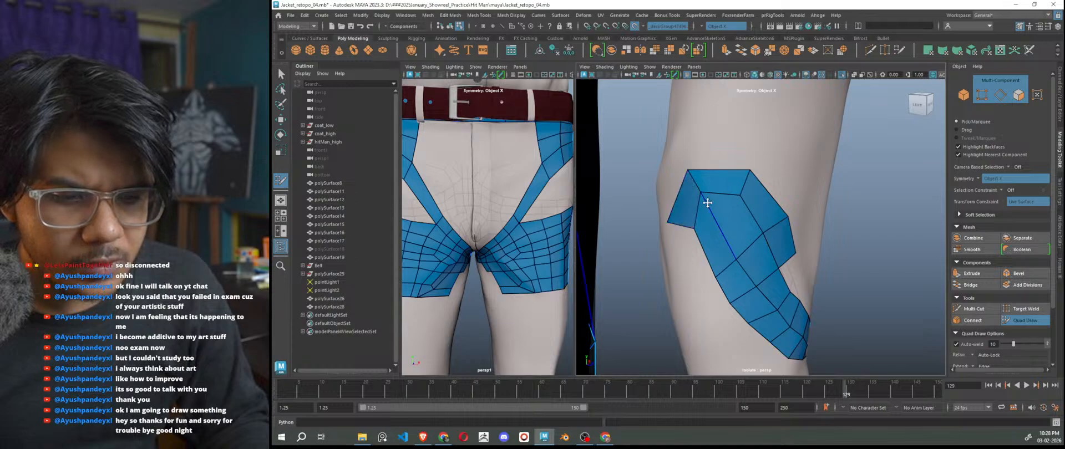
scroll(715, 230, down, 5)
alt+drag(760, 229, 709, 201)
scroll(743, 239, up, 2)
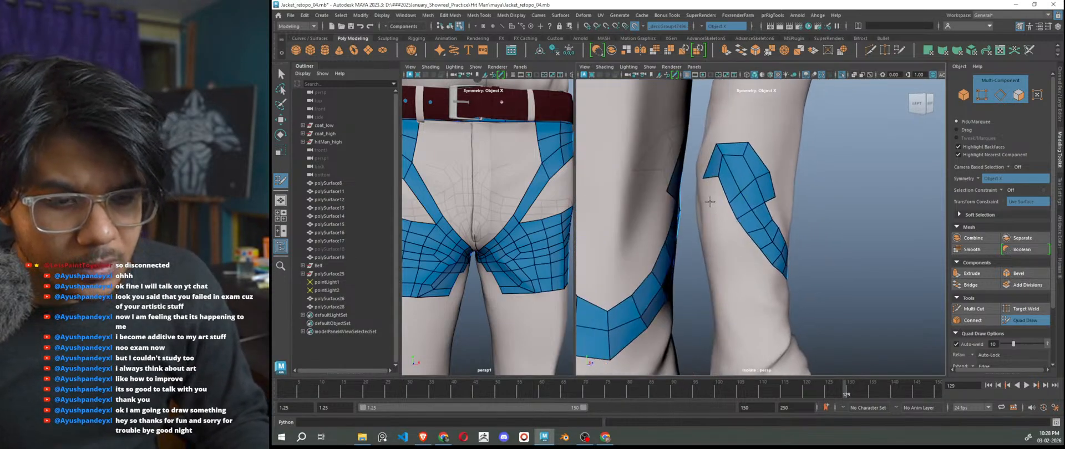
shift+click(710, 202)
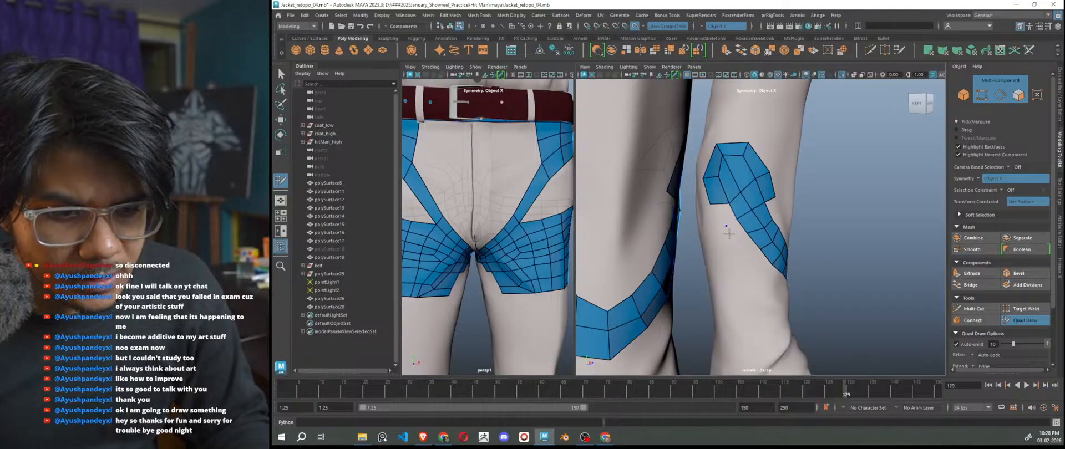
Continue the row of quads along the knee strip's upper edge across the front of the knee.
alt+drag(754, 257, 702, 255)
mouse_move(745, 248)
alt+right_down()
mouse_move(768, 232)
mouse_move(755, 251)
alt+right_up()
alt+drag(756, 251, 790, 213)
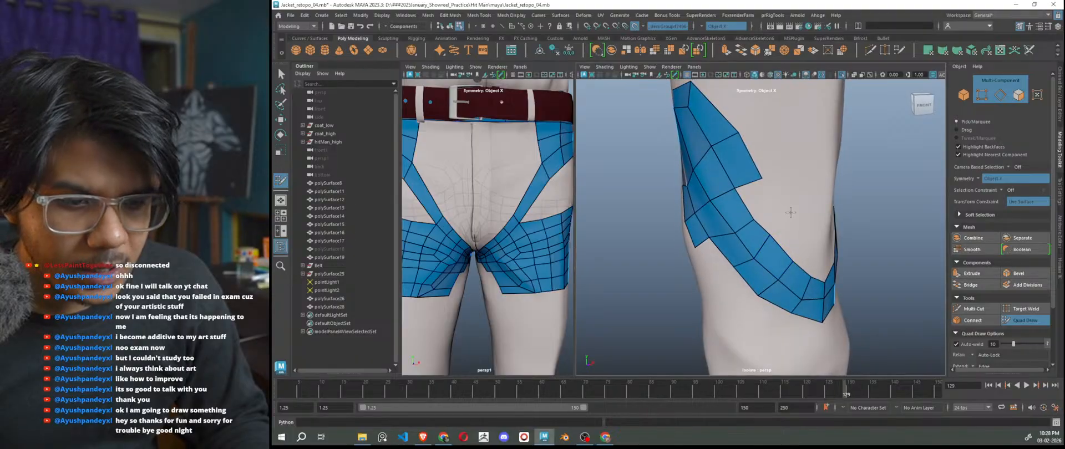
click(784, 203)
shift+click(763, 199)
click(791, 221)
shift+click(773, 220)
Add a row of quads along the knee strip's lower edge, from the front around to the outer side of the leg.
alt+drag(772, 236, 750, 264)
shift+click(733, 260)
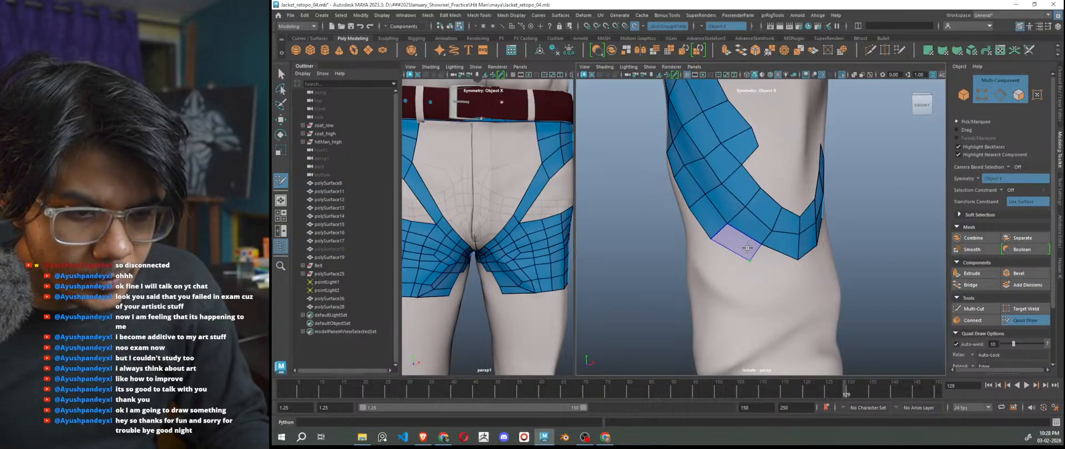
shift+click(791, 274)
mouse_move(796, 304)
alt+mouse_down()
mouse_move(867, 255)
mouse_move(895, 253)
mouse_move(826, 225)
alt+mouse_up()
shift+click(817, 267)
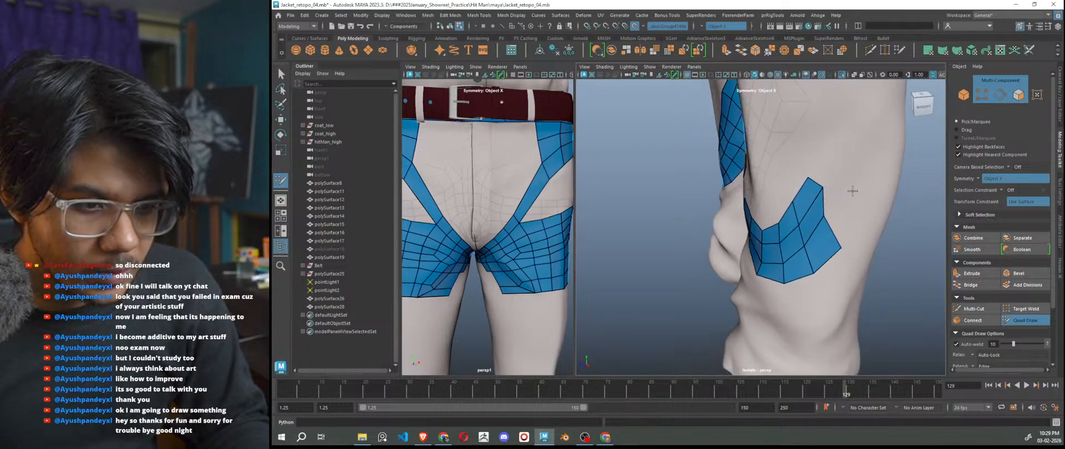
Fill in the missing quads along the knee strip's upper edge and carry the row up the outer side of the knee.
alt+drag(816, 220, 781, 195)
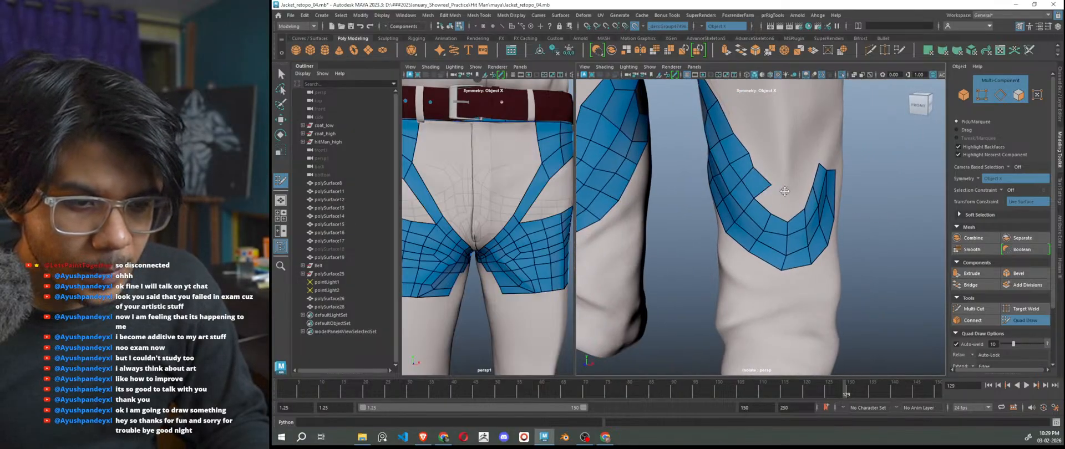
shift+click(798, 195)
mouse_move(798, 203)
alt+mouse_down()
mouse_move(782, 199)
mouse_move(797, 195)
alt+mouse_up()
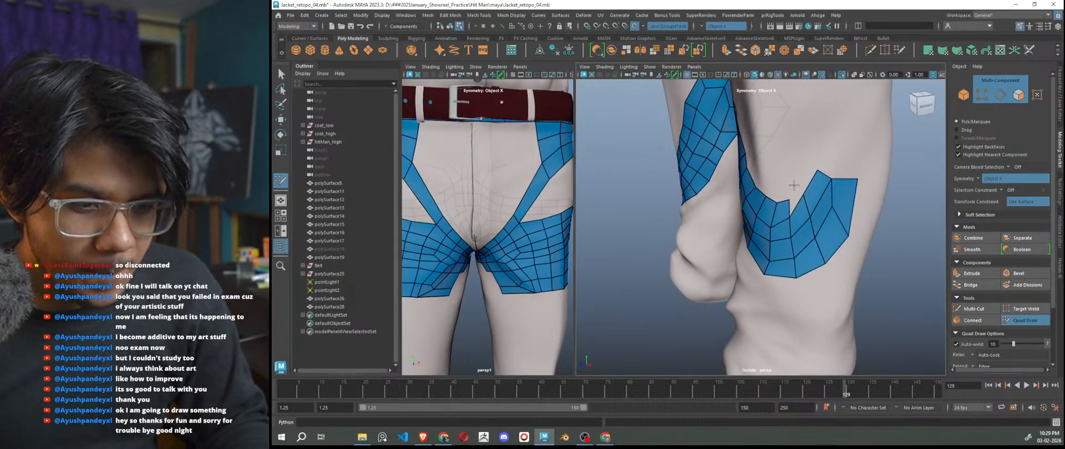
scroll(797, 195, up, 3)
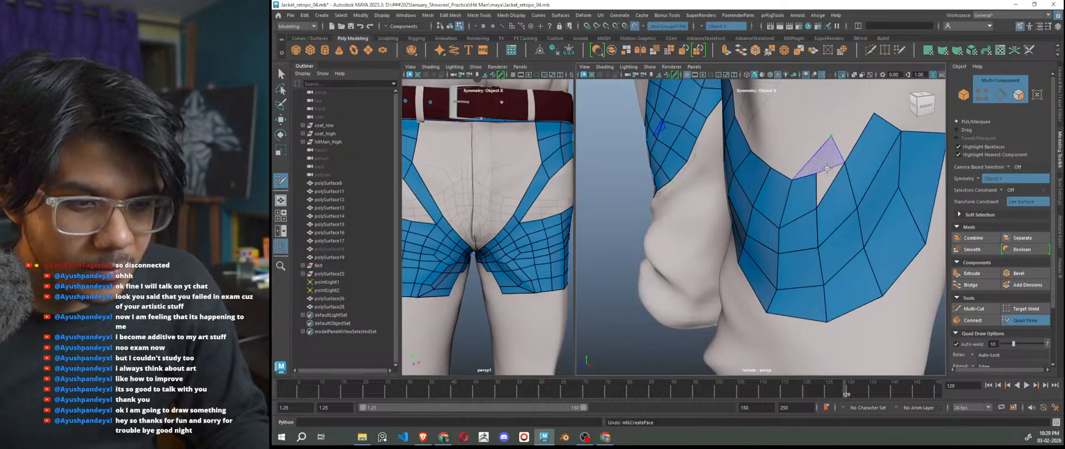
shift+click(827, 174)
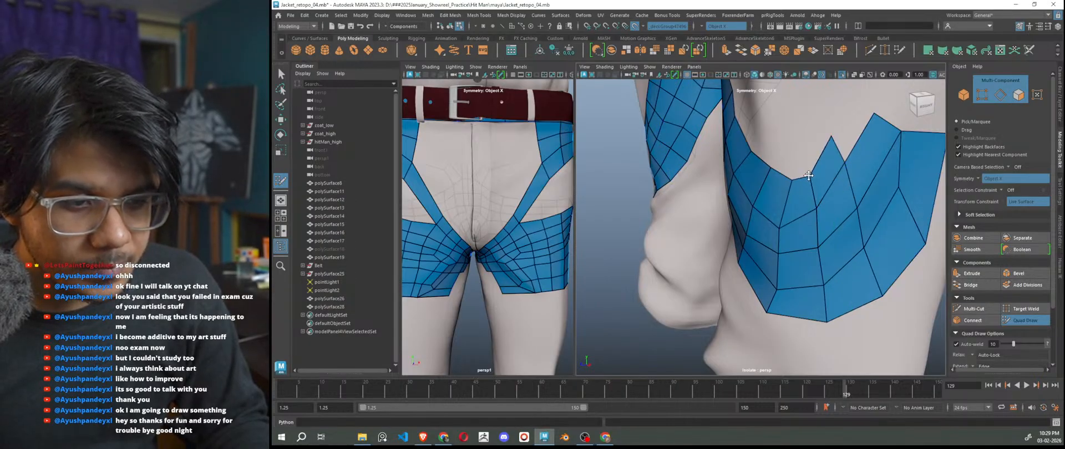
click(855, 95)
shift+click(852, 127)
Delete the outermost quad at the knee strip's upper end on the outer side and replace it with a better-fitting quad.
scroll(852, 126, down, 5)
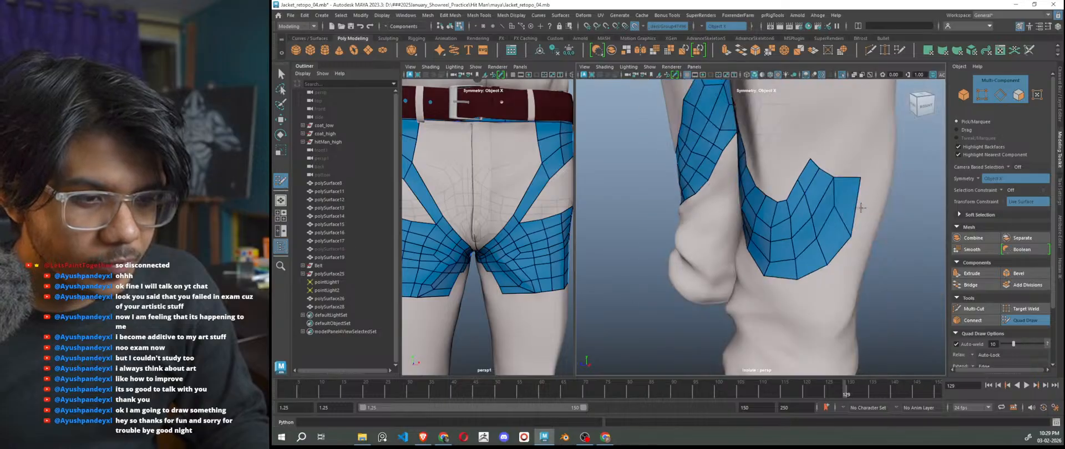
scroll(865, 194, up, 2)
alt+middle_drag(868, 197, 829, 222)
ctrl+shift+click(829, 222)
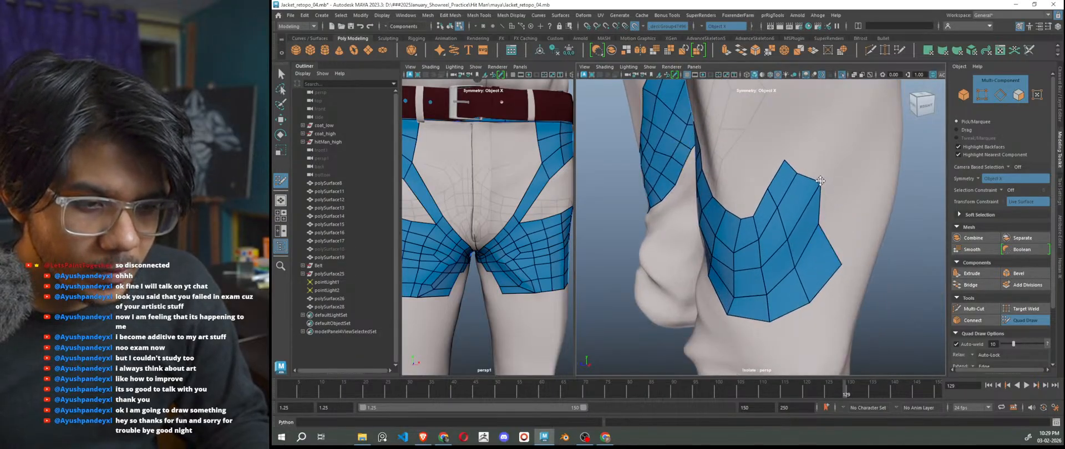
scroll(824, 222, down, 5)
scroll(824, 222, up, 5)
alt+drag(704, 238, 736, 248)
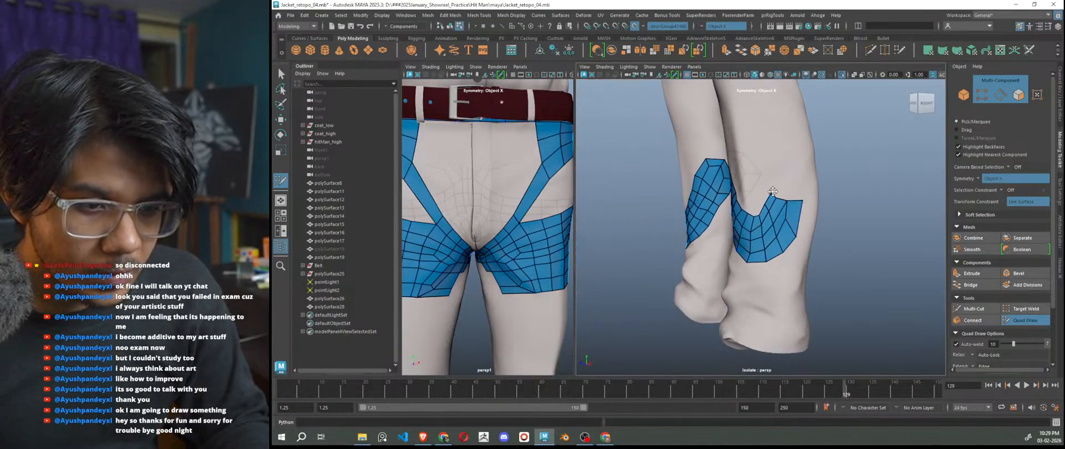
Pull in the outer vertices of the knee strip's outer-side end and relax the surrounding quads.
scroll(782, 194, up, 4)
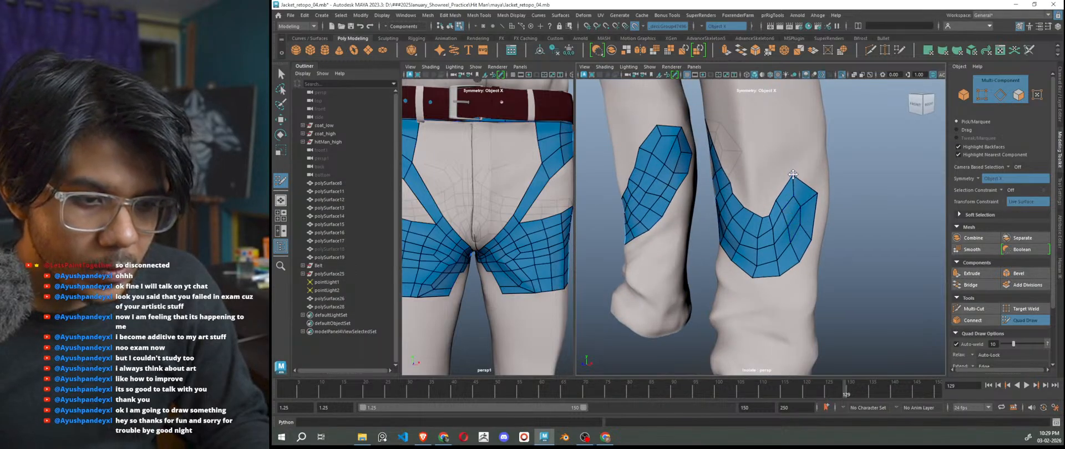
alt+drag(793, 175, 808, 221)
scroll(809, 213, up, 3)
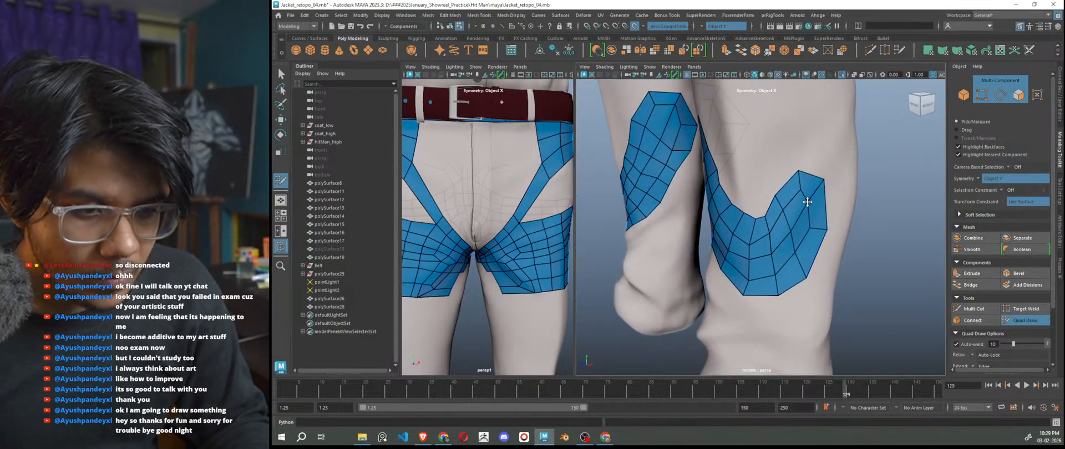
drag(821, 181, 816, 177)
drag(828, 226, 820, 216)
mouse_move(804, 275)
mouse_down()
mouse_move(804, 262)
mouse_move(739, 229)
mouse_up()
mouse_move(740, 187)
shift+mouse_down()
mouse_move(749, 196)
mouse_move(723, 166)
mouse_move(772, 216)
mouse_move(786, 194)
shift+mouse_up()
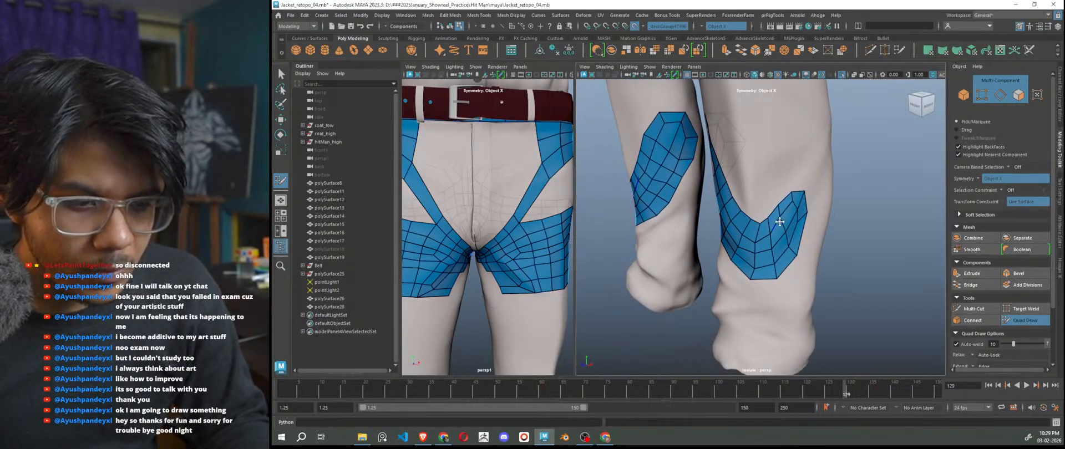
Draw a new quad on the lower shin below the knee strip and split it lengthwise into three rows.
scroll(795, 272, down, 4)
alt+drag(795, 273, 783, 286)
scroll(782, 287, down, 3)
scroll(781, 288, up, 5)
scroll(782, 288, up, 3)
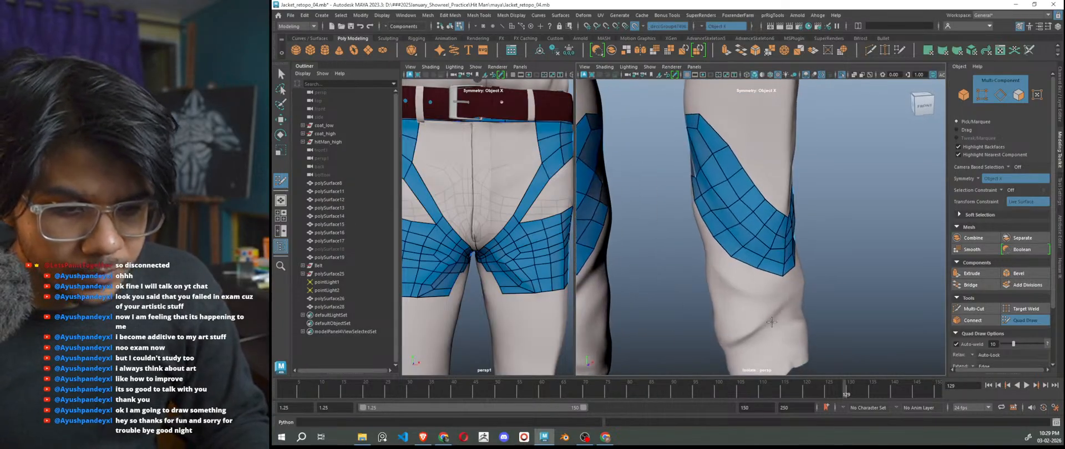
alt+middle_drag(779, 289, 771, 219)
alt+drag(743, 276, 720, 285)
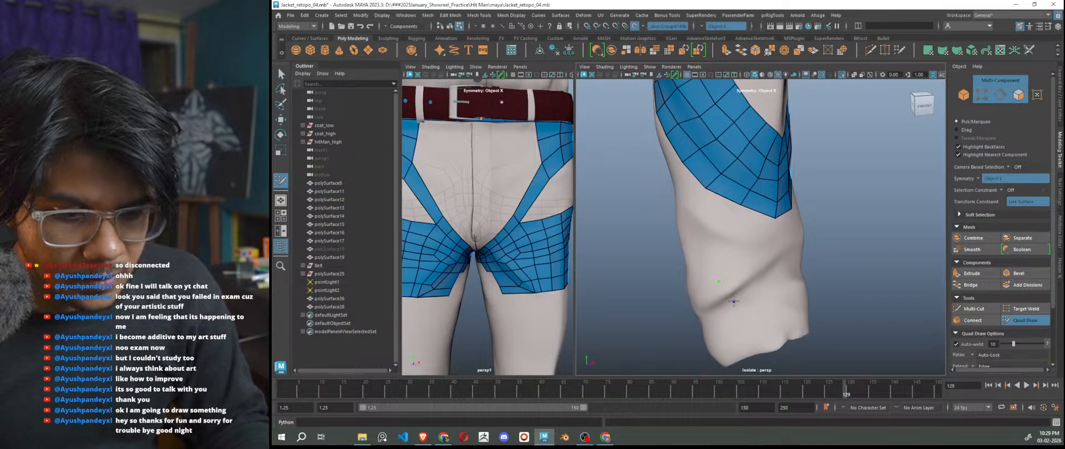
click(744, 264)
shift+click(742, 282)
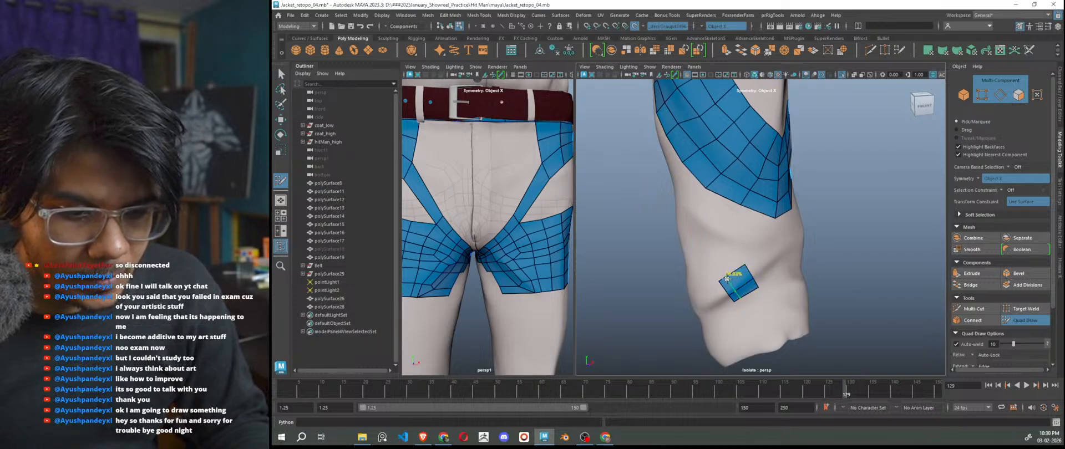
scroll(737, 278, up, 3)
alt+drag(747, 324, 714, 322)
ctrl+click(701, 319)
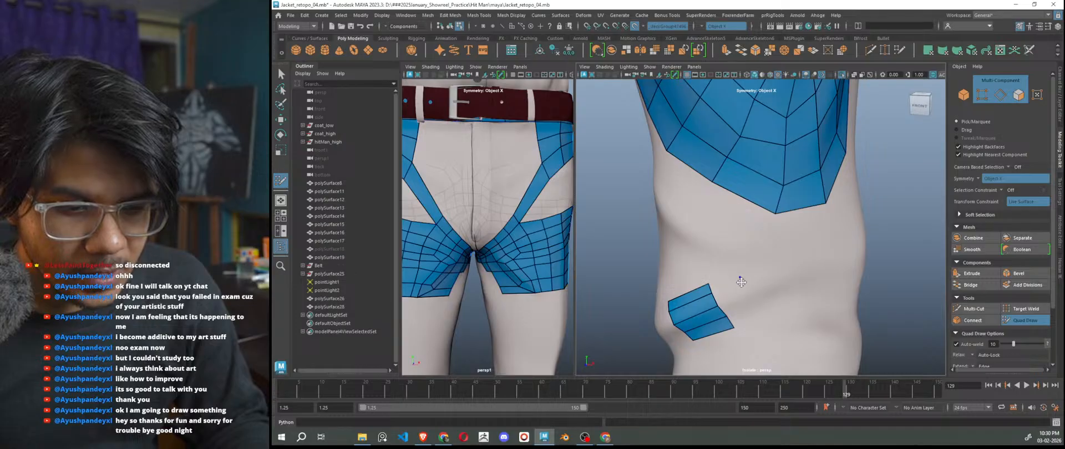
Add a second column of three quads to the lower-shin patch on the side facing the outer leg.
scroll(738, 295, up, 1)
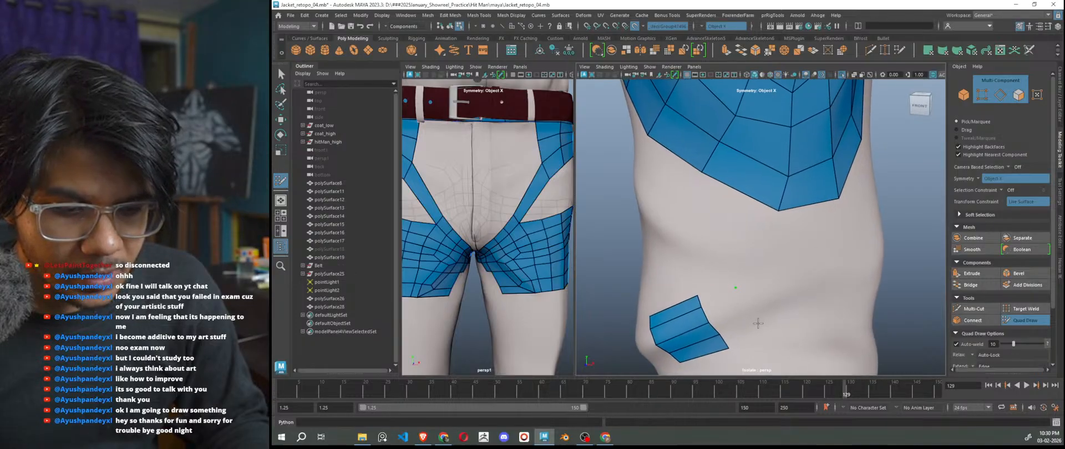
shift+click(738, 298)
shift+click(727, 306)
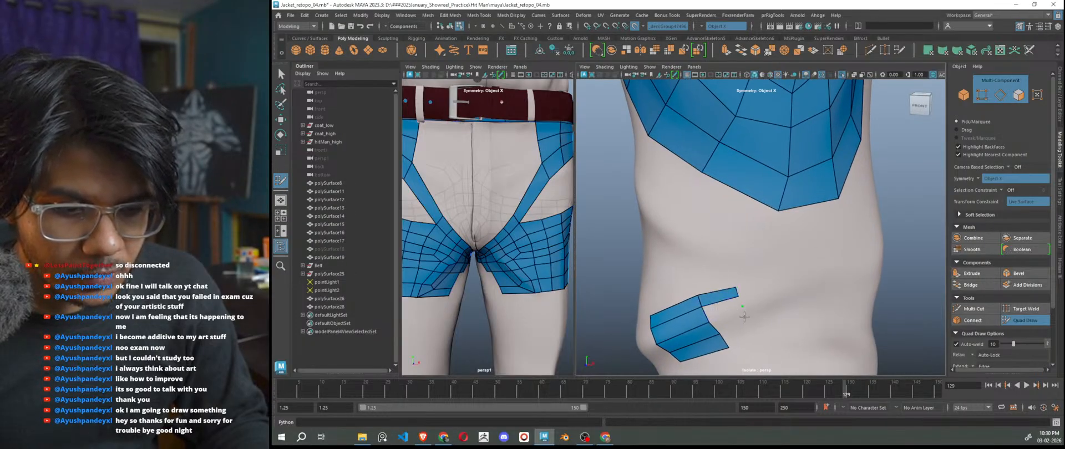
shift+click(747, 336)
Extend the lower-shin patch toward the outer leg by extruding its end edges into two more columns of quads.
scroll(754, 333, down, 3)
scroll(754, 332, down, 5)
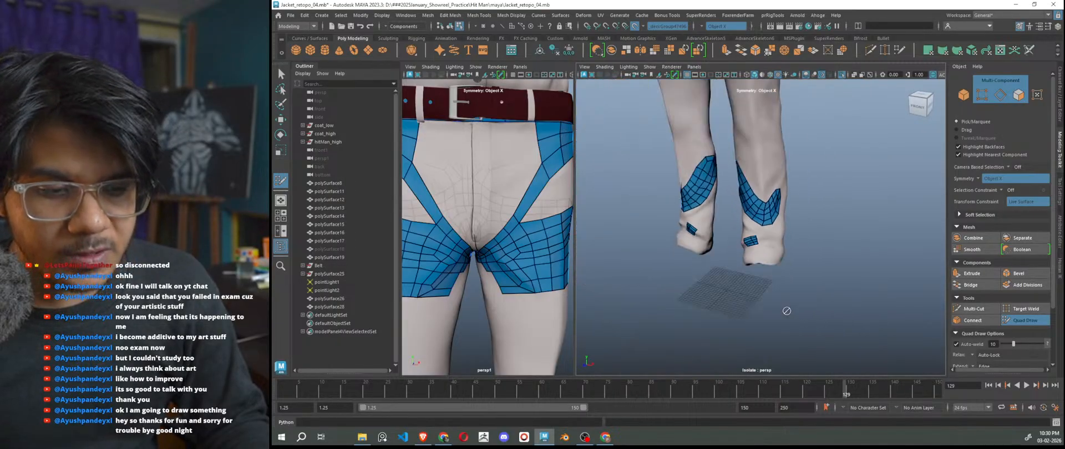
scroll(800, 303, down, 5)
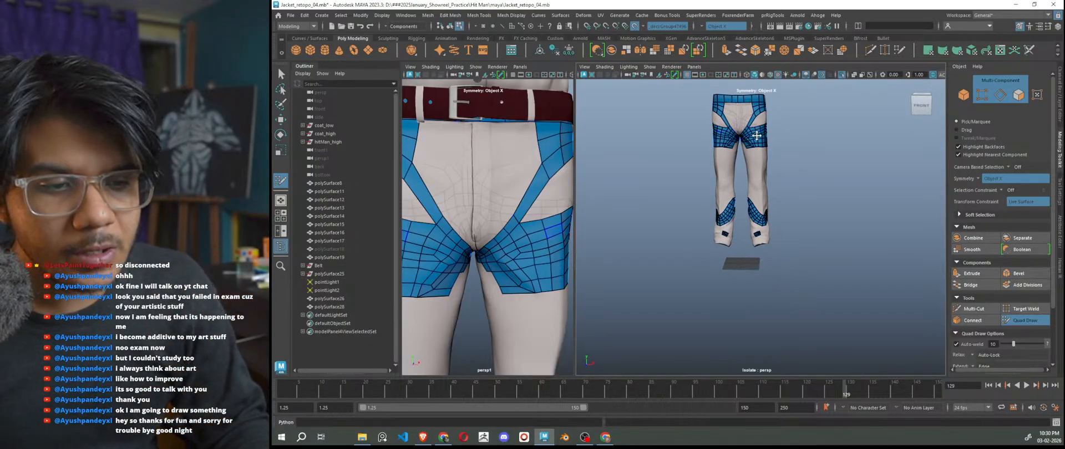
scroll(746, 265, up, 5)
scroll(771, 261, up, 5)
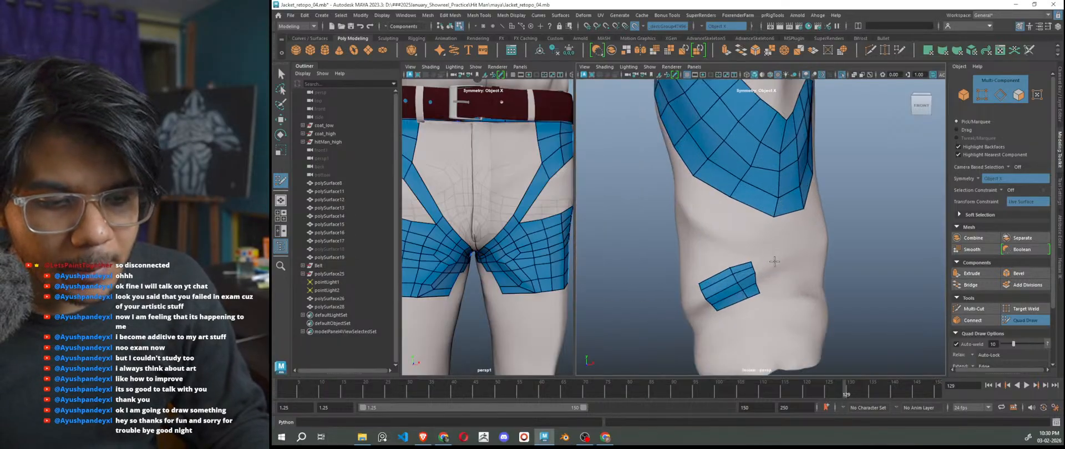
scroll(774, 256, up, 2)
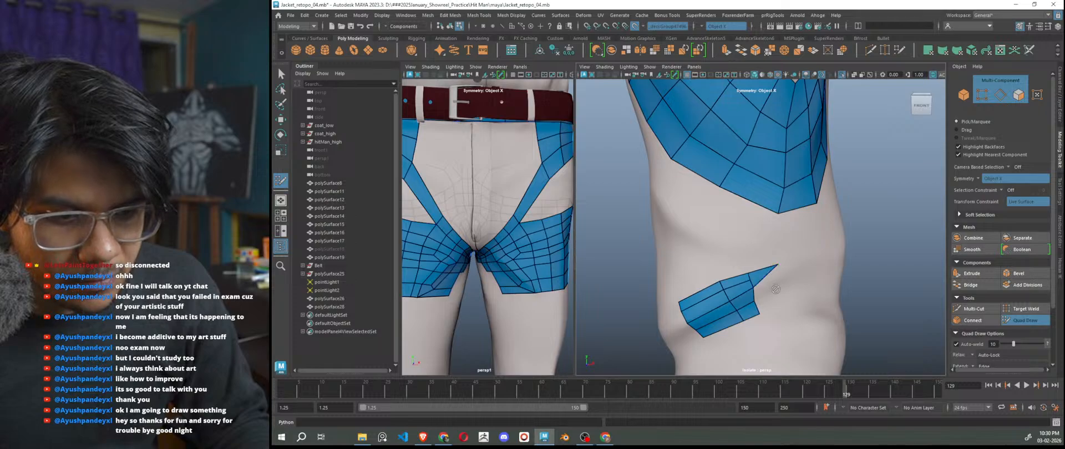
scroll(768, 268, up, 5)
key(ctrl+z)
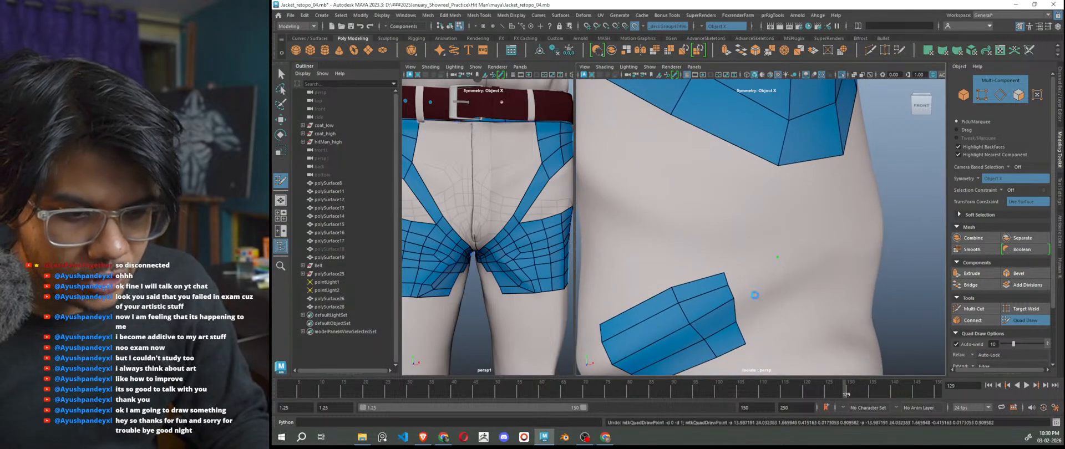
ctrl+drag(736, 294, 773, 270)
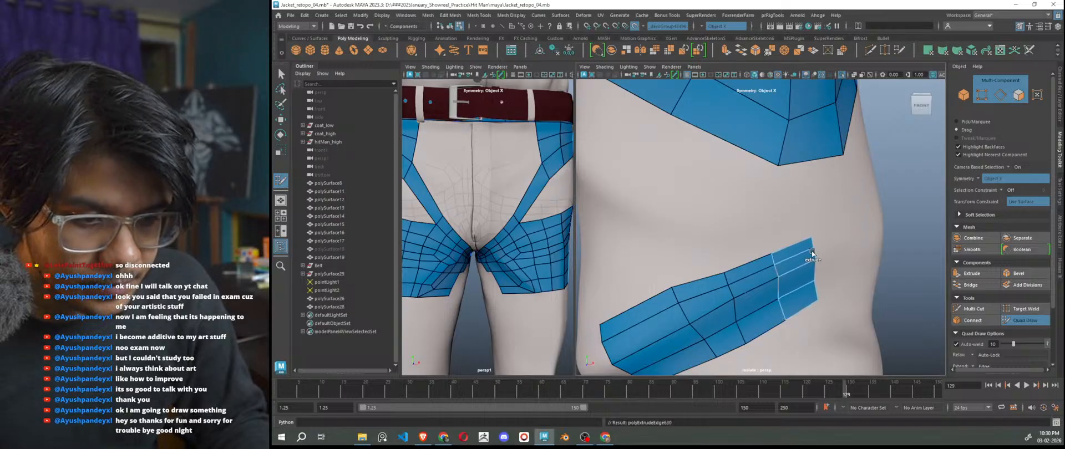
Draw additional quads at the shin strip's outer-leg end, closing the notch between its upper and lower rows.
scroll(817, 264, down, 5)
mouse_move(726, 317)
alt+mouse_down()
mouse_move(739, 277)
mouse_move(683, 304)
mouse_move(747, 276)
alt+mouse_up()
alt+right_drag(747, 275, 764, 270)
alt+drag(787, 266, 770, 266)
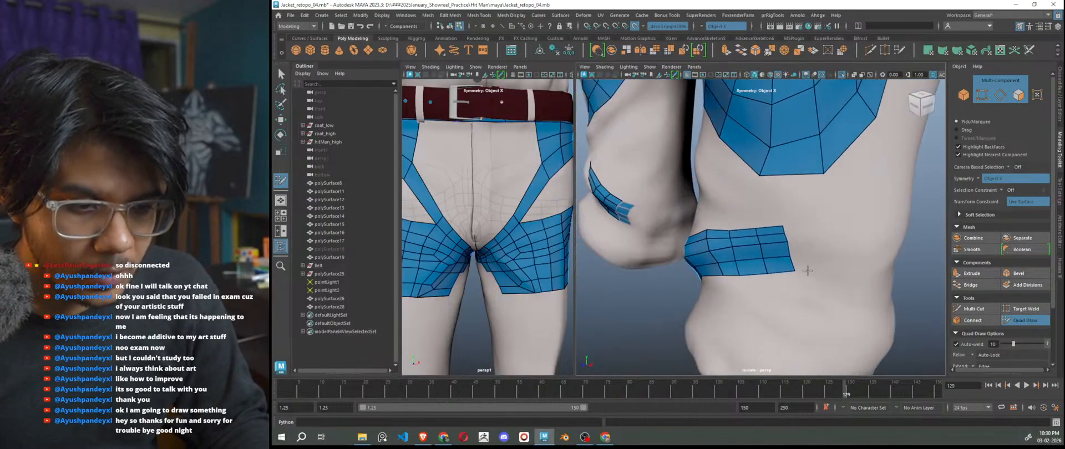
alt+right_drag(776, 266, 803, 260)
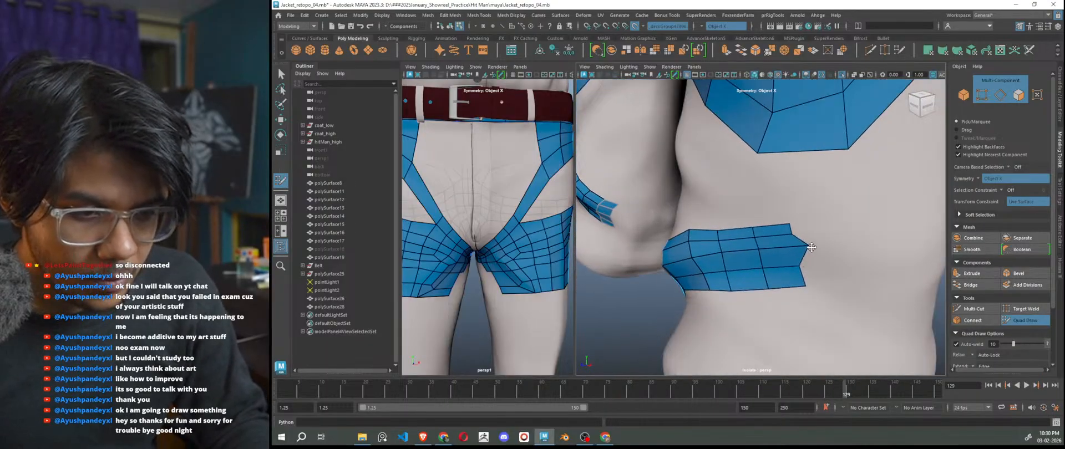
shift+click(811, 237)
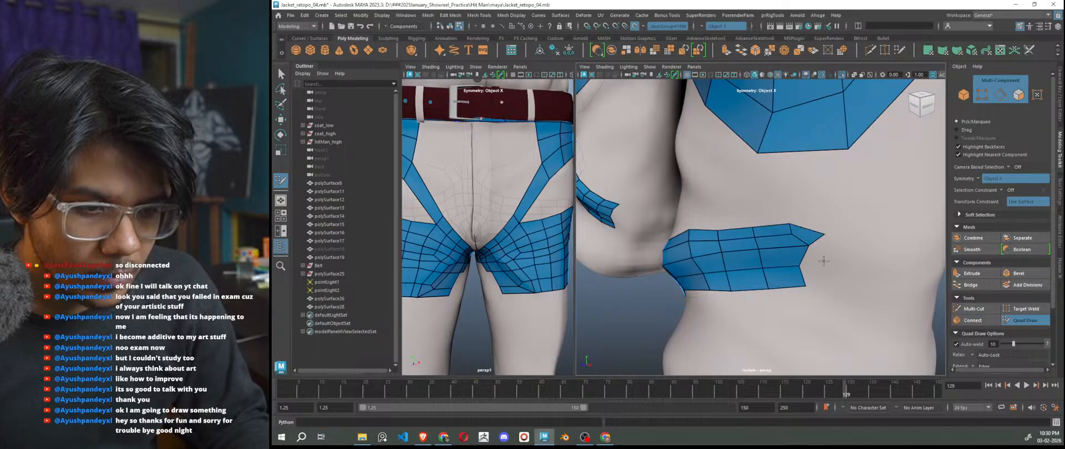
shift+click(813, 260)
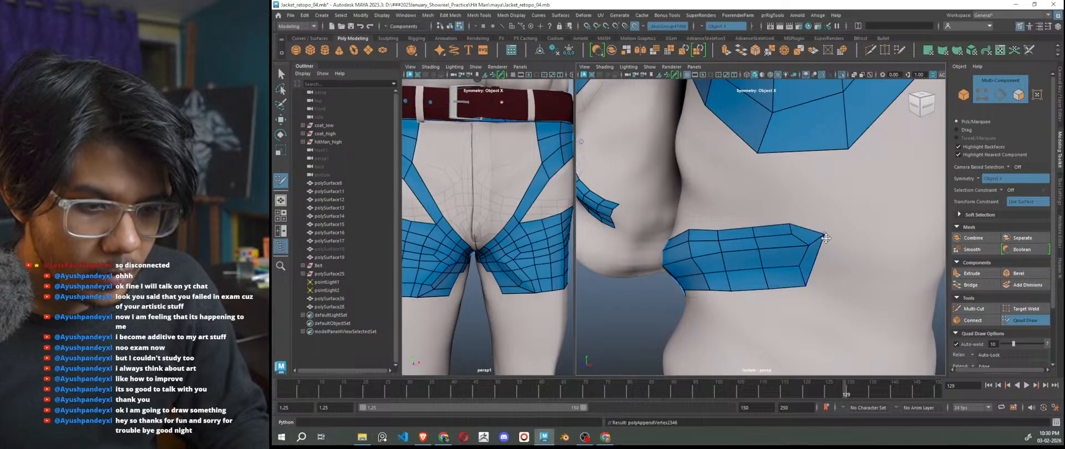
drag(824, 235, 865, 280)
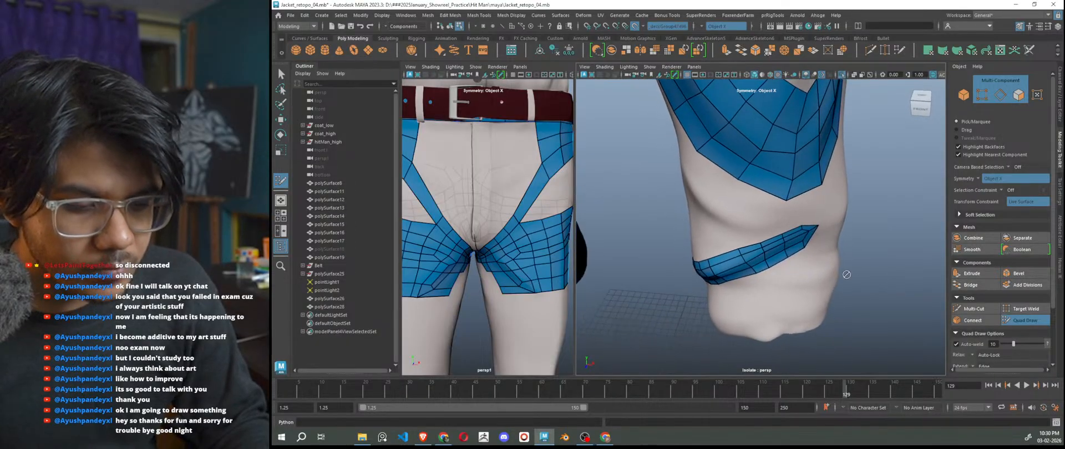
Draw quads around the shin strip's inner-leg end, closing the notch across its three rows.
alt+right_drag(787, 264, 837, 263)
mouse_move(748, 274)
alt+mouse_down()
mouse_move(804, 265)
mouse_move(738, 273)
alt+mouse_up()
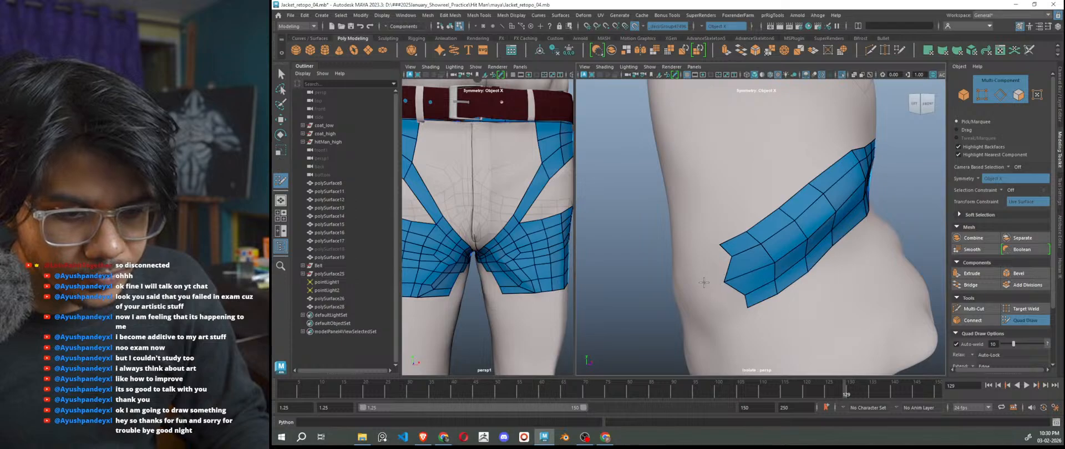
shift+click(712, 275)
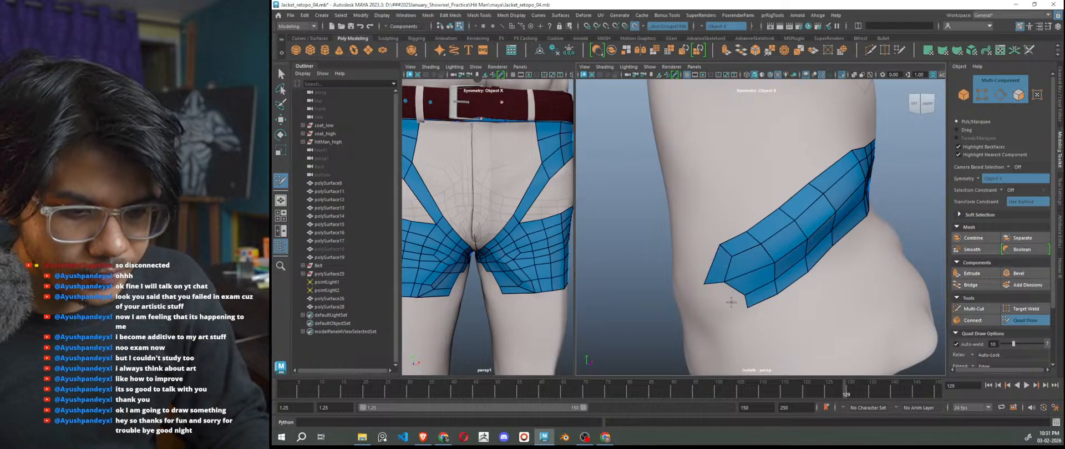
alt+drag(731, 301, 755, 307)
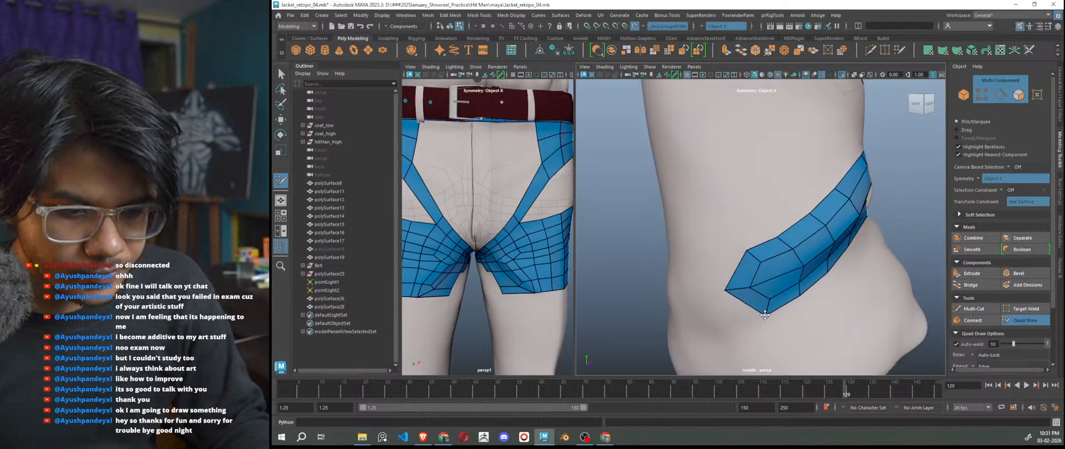
shift+click(701, 288)
Fill another quad at the shin strip's outer-leg end and check the strips on both legs.
alt+drag(704, 255, 856, 264)
shift+click(870, 213)
alt+drag(865, 175, 890, 250)
scroll(890, 251, down, 5)
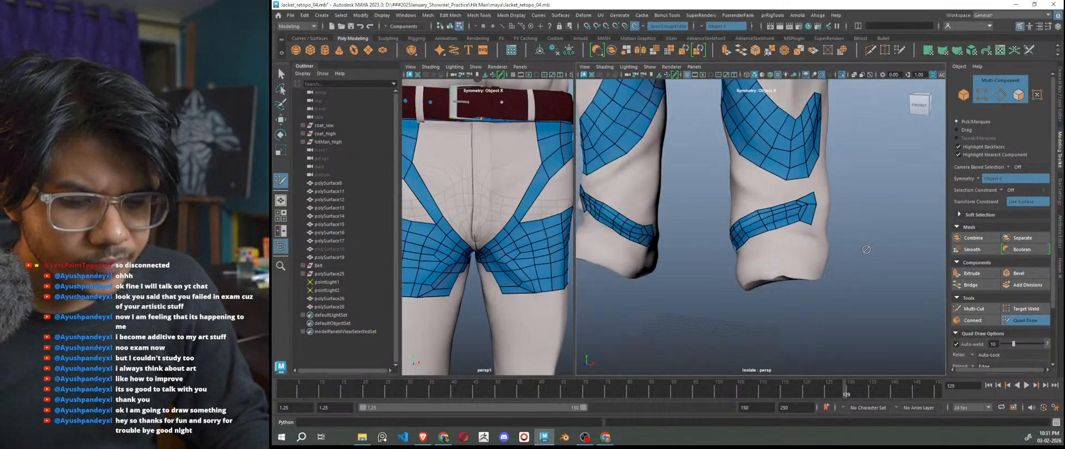
scroll(811, 272, up, 5)
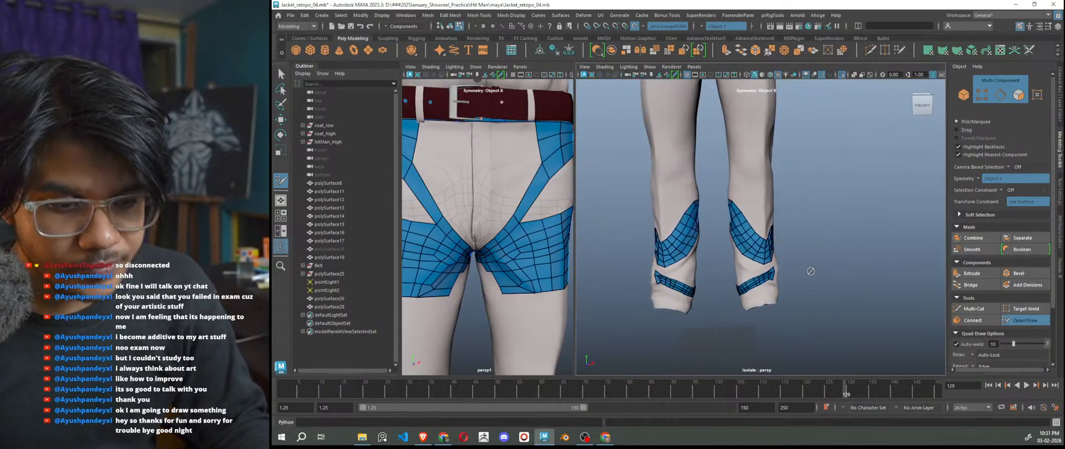
Draw a diagonal single-row strip of quads along the fold on the side of the knee, running down toward the back.
alt+drag(825, 276, 743, 248)
scroll(820, 272, down, 5)
scroll(767, 228, up, 5)
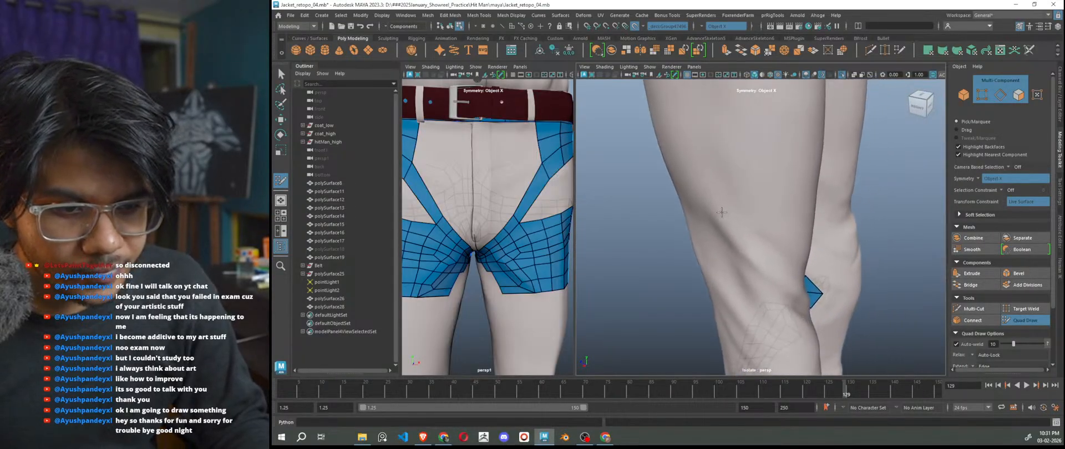
alt+drag(711, 207, 727, 196)
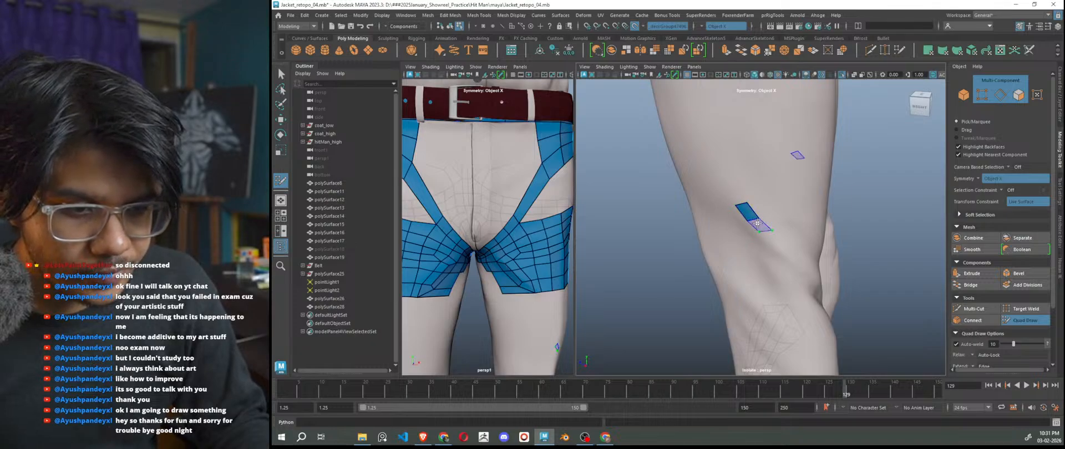
alt+drag(777, 252, 769, 268)
shift+click(757, 254)
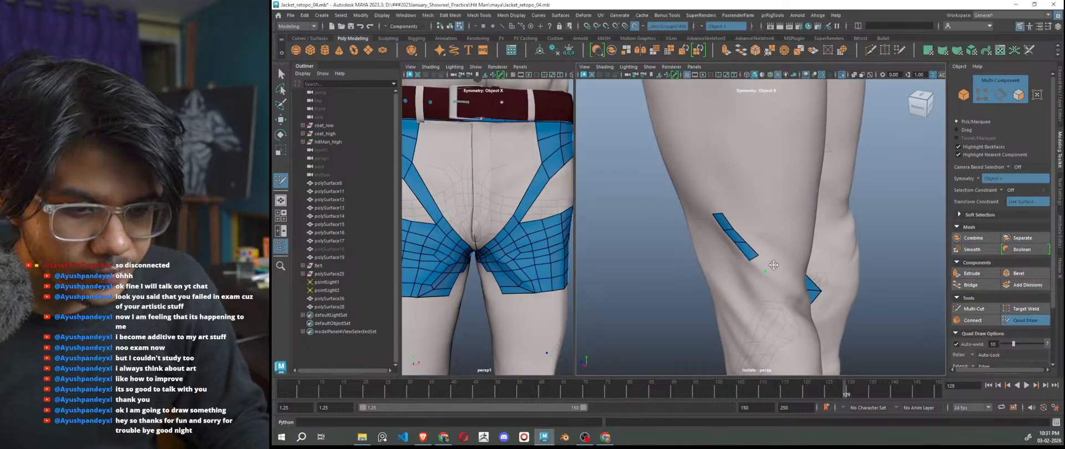
alt+drag(773, 265, 737, 231)
Add a second row of quads along the lower edge of the diagonal knee strip.
click(733, 208)
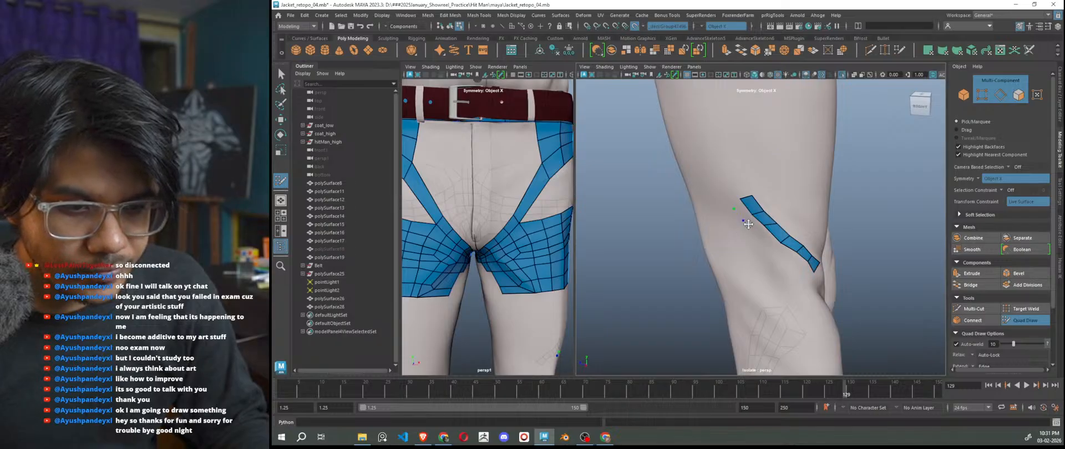
click(759, 237)
shift+click(753, 227)
click(774, 249)
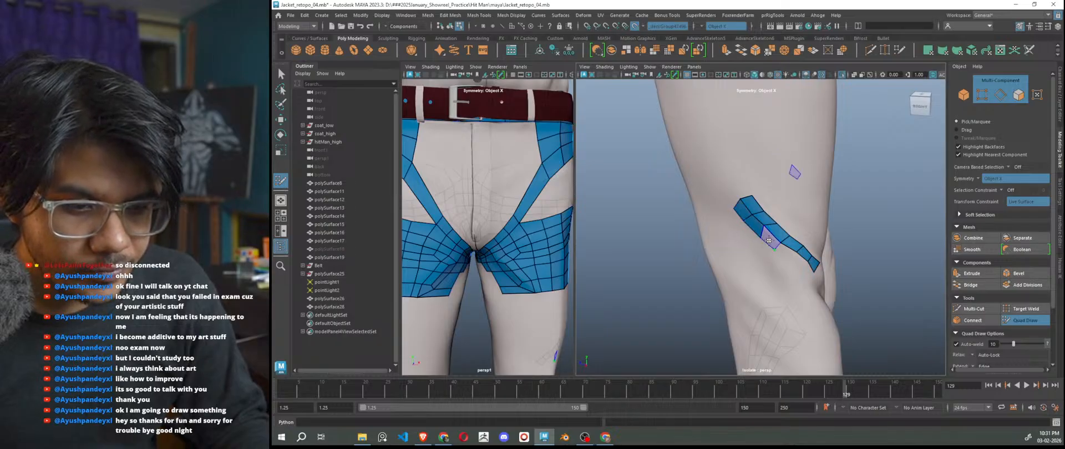
shift+click(770, 239)
shift+click(788, 255)
Extend the two-row knee strip down the fold behind the leg and turn its lower end with closing quads.
alt+drag(789, 255, 759, 259)
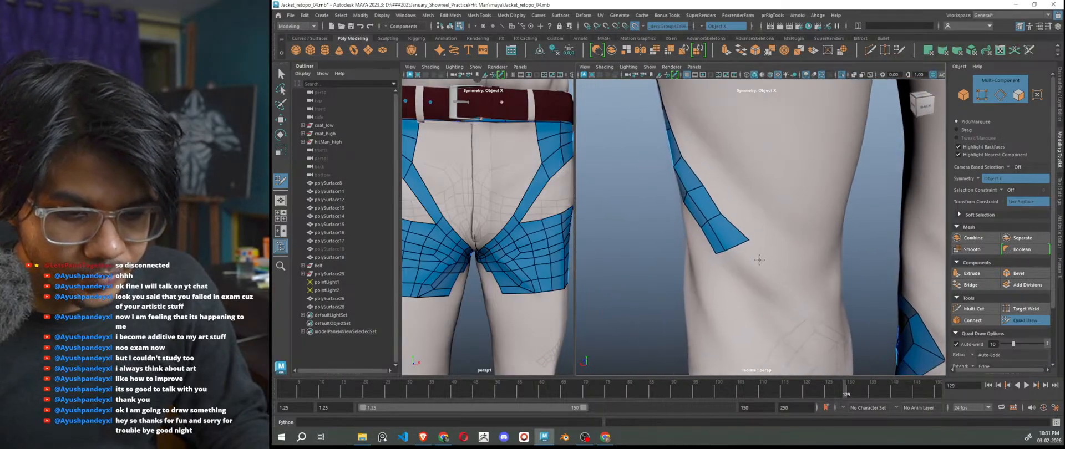
shift+click(749, 265)
click(737, 279)
shift+click(733, 267)
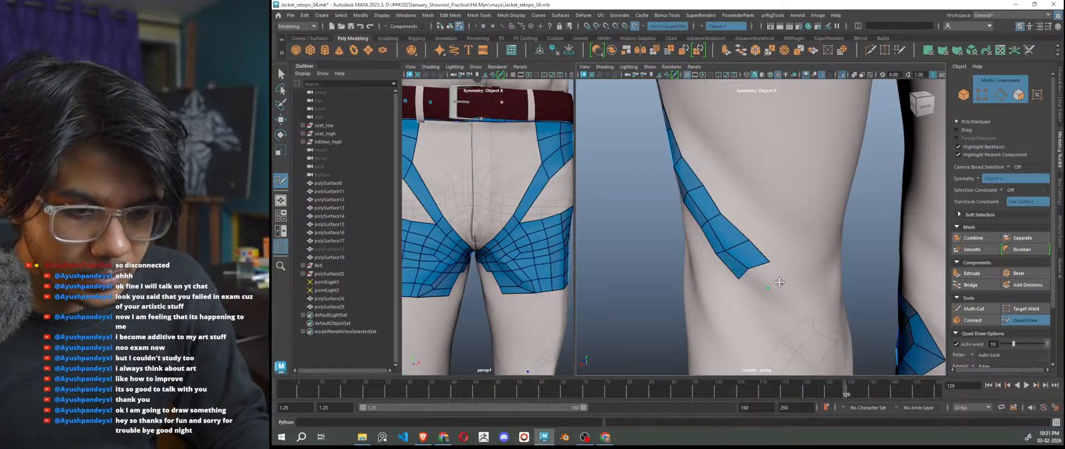
shift+click(768, 291)
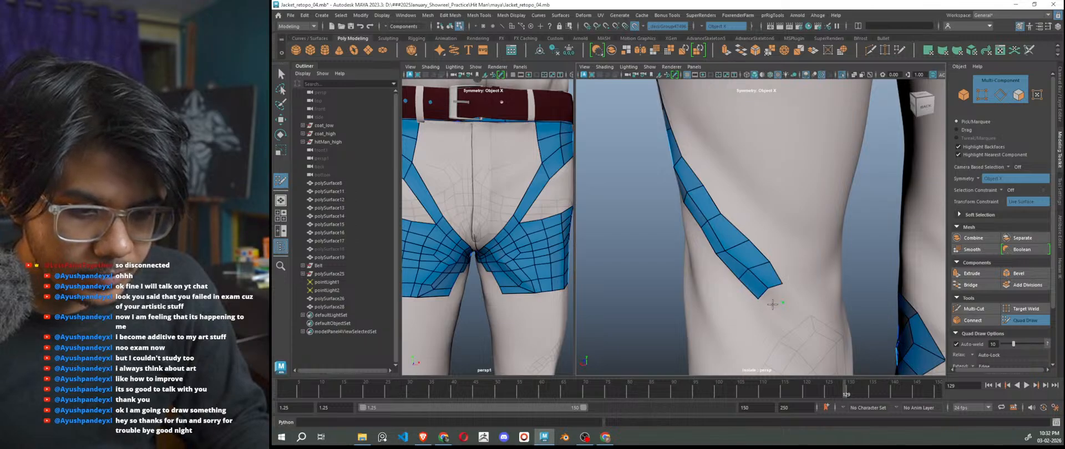
shift+click(773, 297)
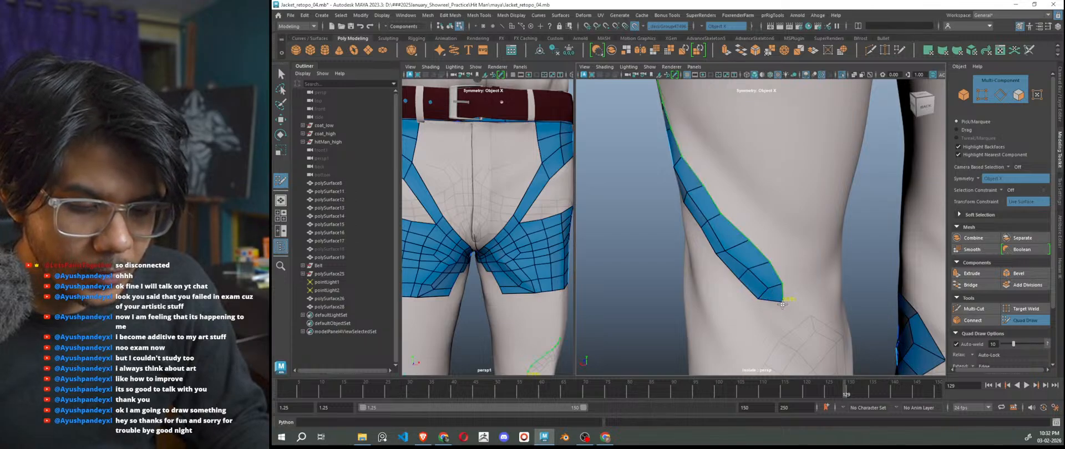
key(ctrl+z)
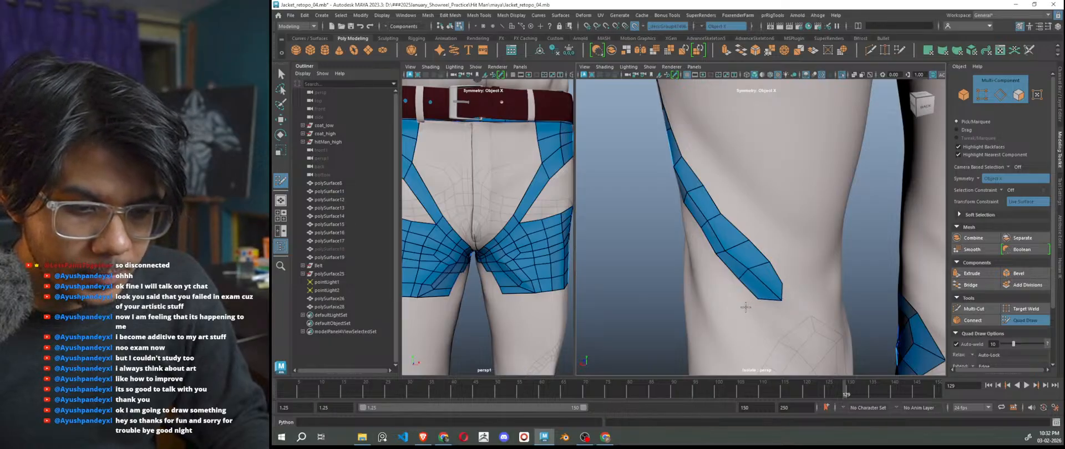
shift+click(774, 315)
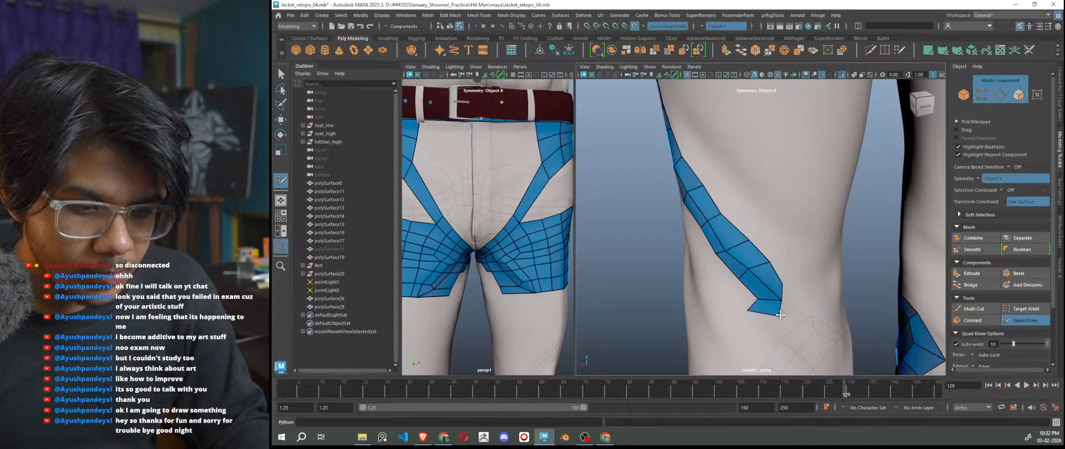
Place new points around the knee strip's lower end and fill quads along both of its sides.
click(801, 286)
shift+click(791, 296)
click(786, 256)
shift+click(784, 269)
click(725, 287)
shift+click(738, 294)
click(763, 230)
shift+click(765, 242)
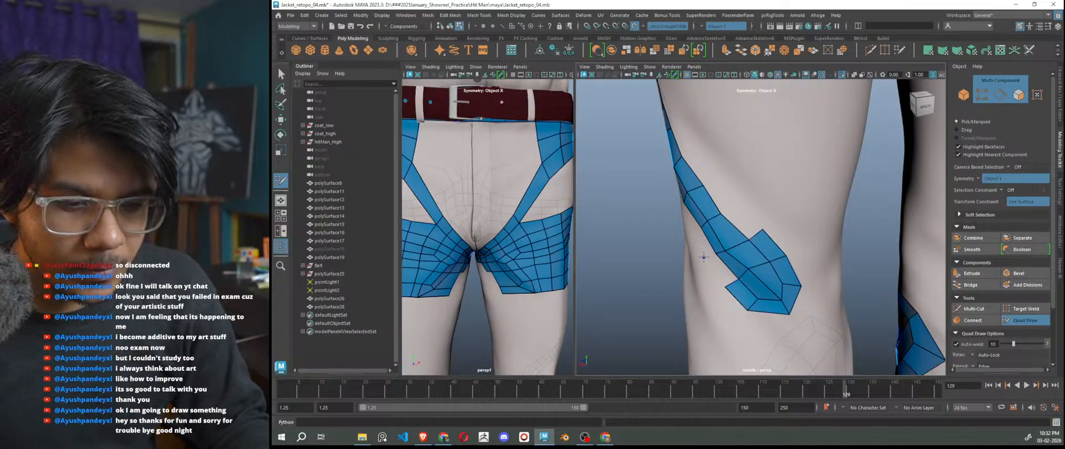
Continue the outer row of quads up along the upper edge of the diagonal knee strip.
scroll(703, 256, down, 3)
alt+drag(703, 257, 829, 317)
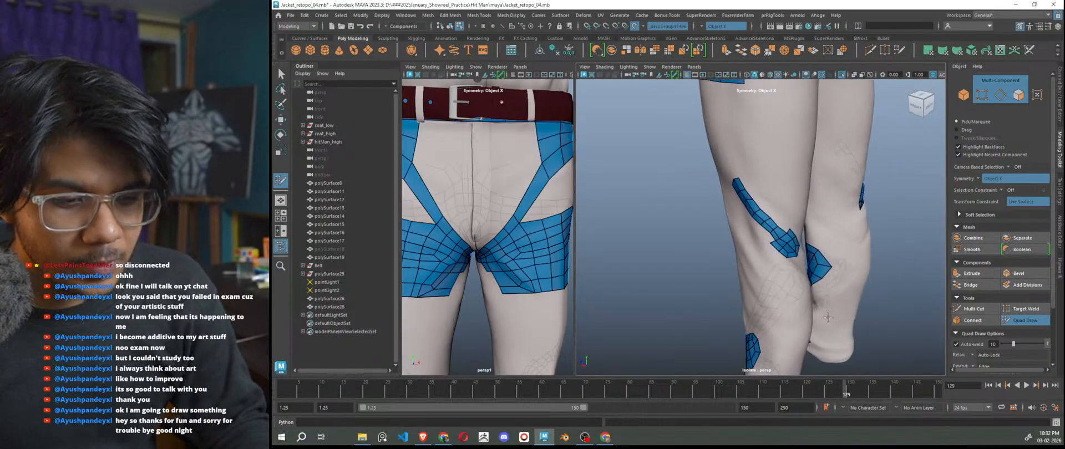
scroll(772, 250, up, 4)
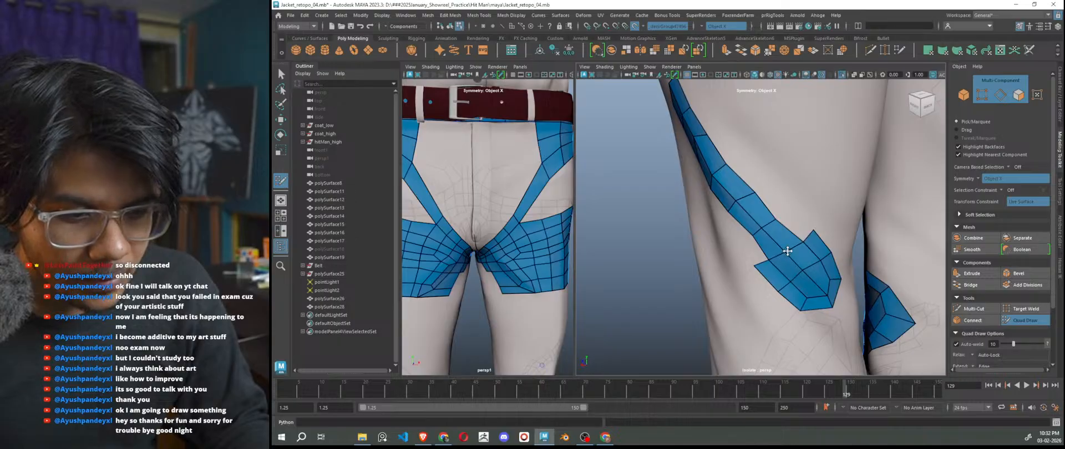
shift+click(793, 219)
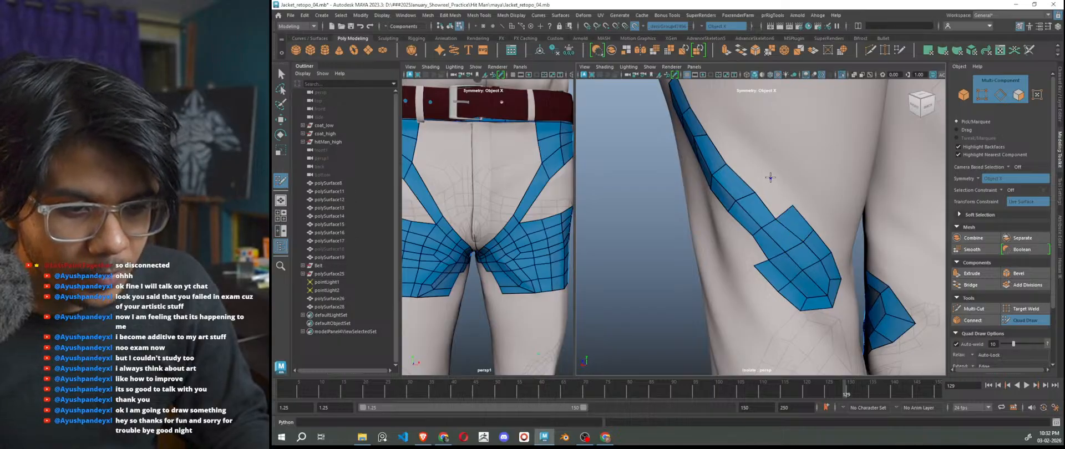
shift+click(773, 195)
shift+click(746, 160)
shift+click(721, 139)
Fill a row of quads along the lower edge of the knee strip up to its upper end.
scroll(779, 237, down, 5)
alt+drag(779, 236, 761, 270)
scroll(793, 267, up, 4)
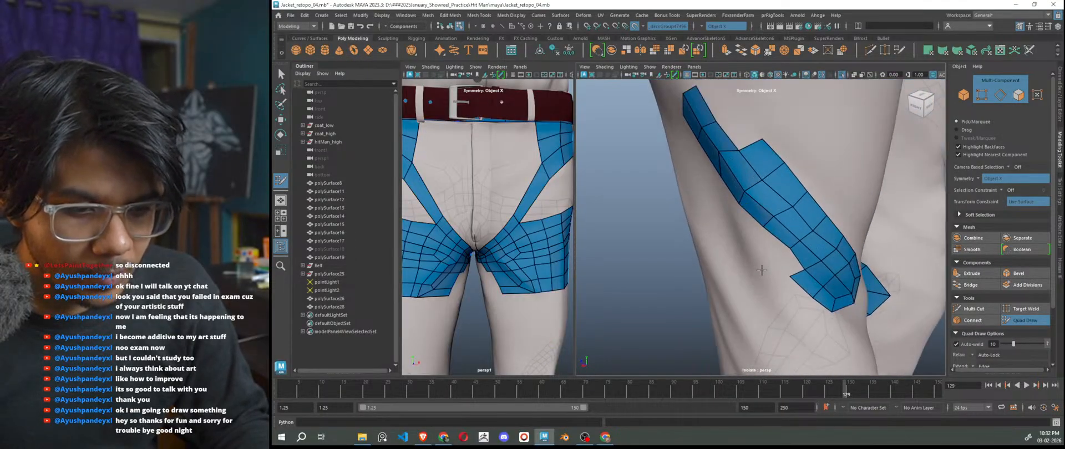
shift+click(785, 260)
shift+click(766, 239)
alt+drag(736, 214, 782, 204)
shift+click(793, 191)
shift+click(747, 166)
alt+drag(735, 148, 793, 301)
scroll(793, 302, up, 4)
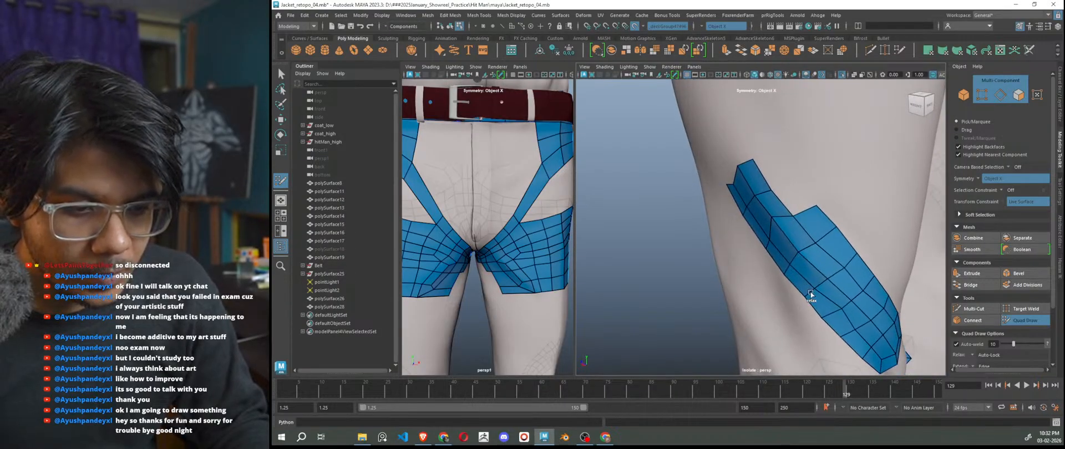
Close the knee patch's upper end with additional quads and move its corner vertex inward for a rounded outline.
scroll(835, 327, down, 5)
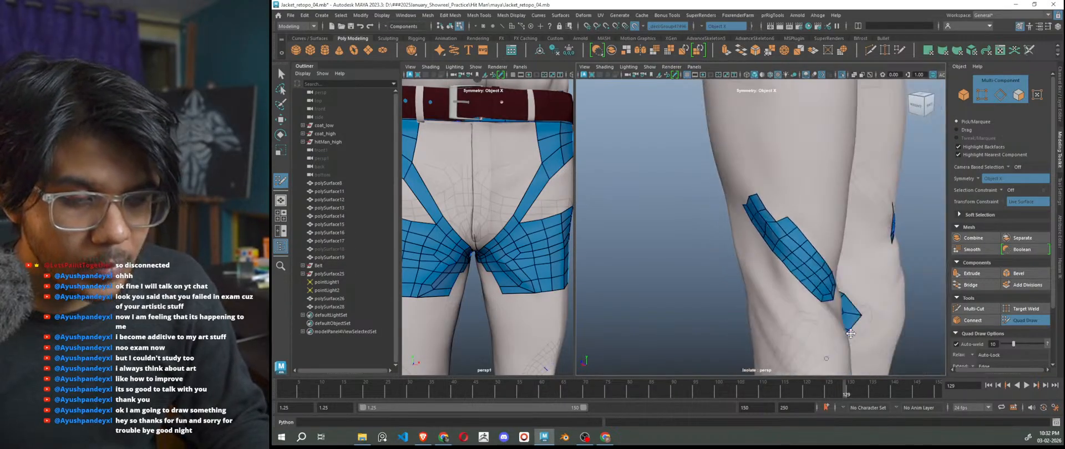
scroll(829, 338, up, 1)
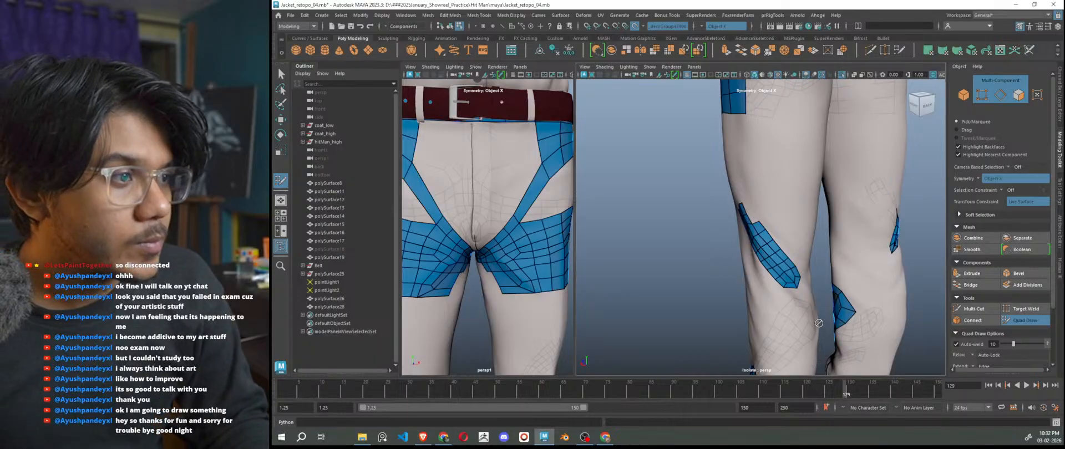
scroll(778, 232, up, 4)
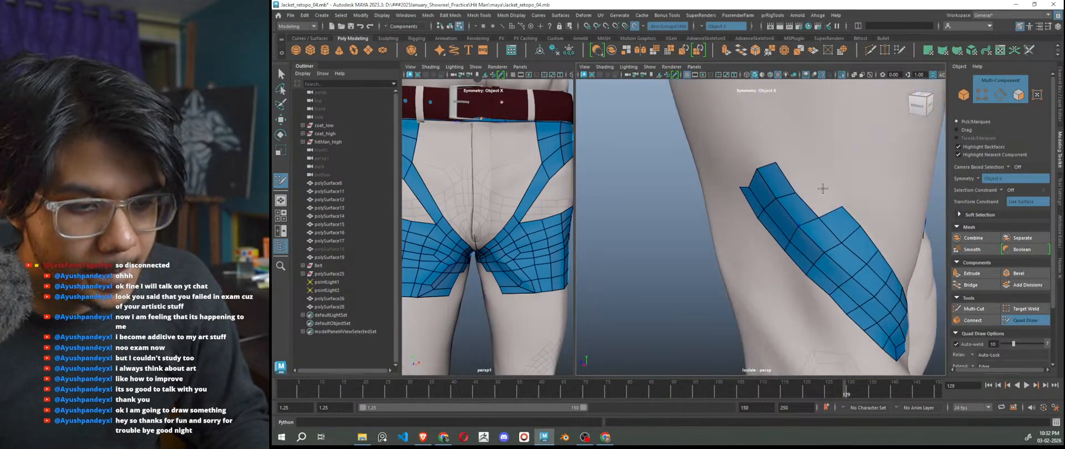
click(801, 147)
shift+click(788, 162)
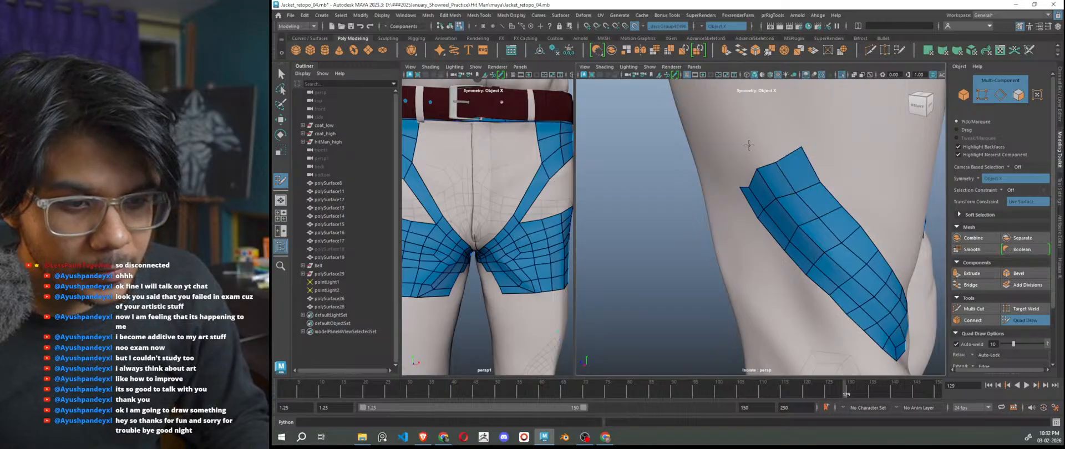
click(743, 147)
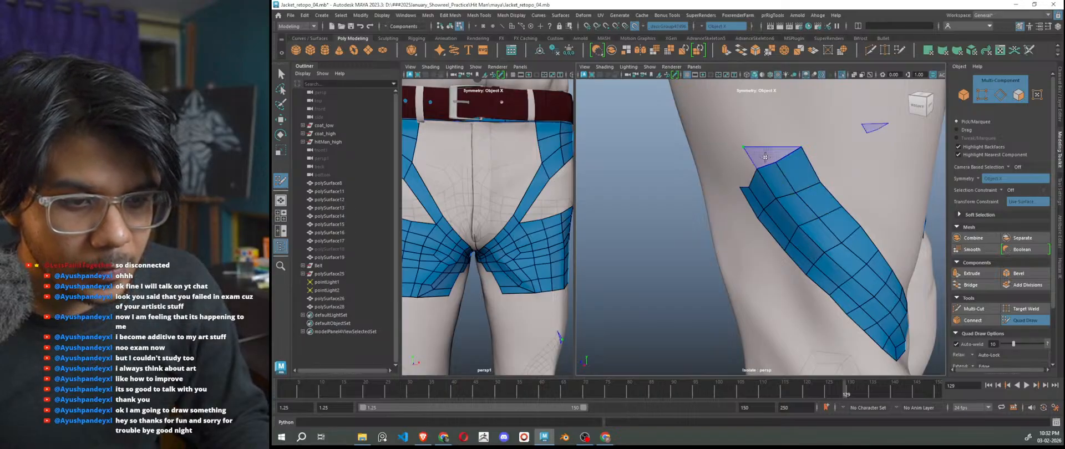
shift+click(778, 164)
drag(797, 148, 779, 146)
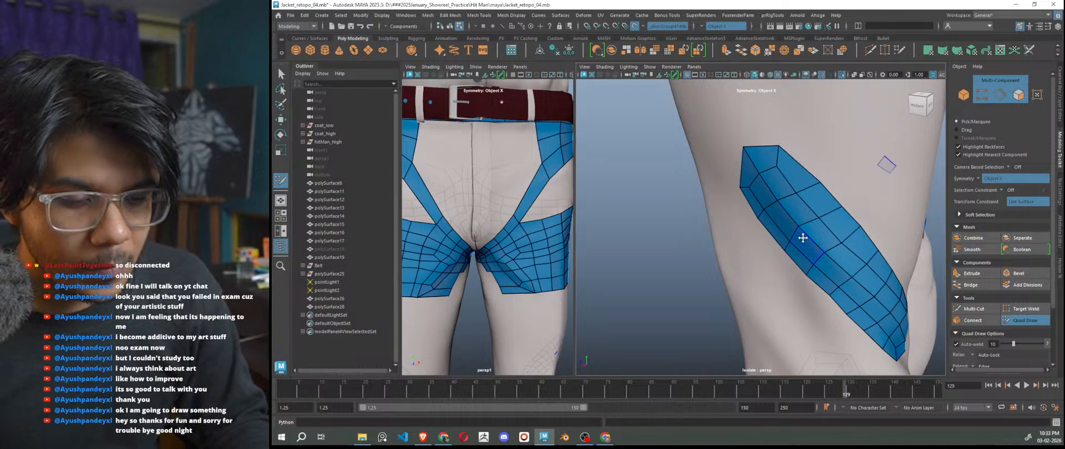
Examine the knee and lower-leg patches from all around the legs.
alt+right_drag(801, 237, 749, 249)
alt+drag(832, 261, 882, 278)
alt+right_drag(881, 277, 849, 299)
alt+drag(848, 299, 914, 295)
alt+right_drag(829, 237, 901, 249)
alt+drag(857, 289, 834, 291)
alt+middle_drag(834, 291, 817, 268)
alt+right_drag(817, 268, 854, 269)
alt+drag(854, 269, 881, 269)
alt+right_drag(882, 269, 830, 268)
alt+drag(849, 298, 715, 274)
alt+right_drag(737, 271, 746, 260)
alt+drag(746, 260, 929, 295)
Fill quads along the thigh band's upper edge, narrowing the open gap around the outer hip.
scroll(783, 287, down, 5)
alt+middle_drag(861, 288, 844, 344)
scroll(832, 322, up, 6)
alt+middle_drag(793, 200, 804, 262)
scroll(788, 272, up, 2)
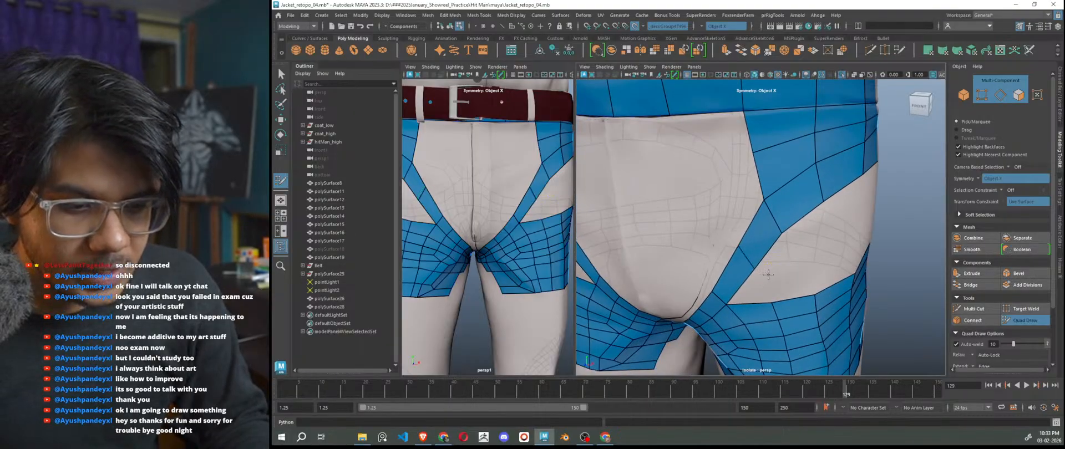
mouse_move(756, 264)
alt+mouse_down()
mouse_move(730, 248)
mouse_move(621, 244)
alt+mouse_up()
shift+click(715, 255)
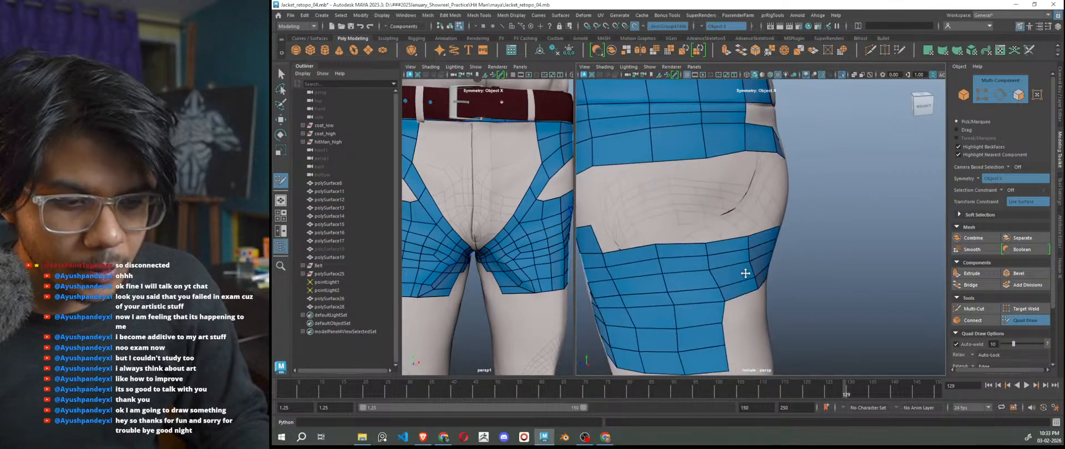
shift+click(620, 243)
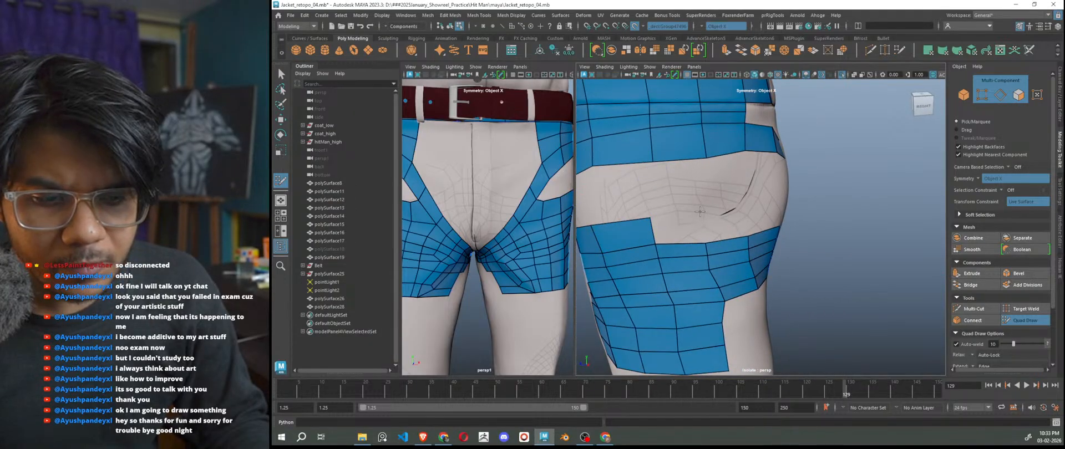
Fill quads at the inner ends of the seat gaps, where the diagonal straps meet the centre seam.
mouse_move(727, 224)
alt+mouse_down()
mouse_move(718, 254)
mouse_move(706, 205)
alt+mouse_up()
shift+click(730, 190)
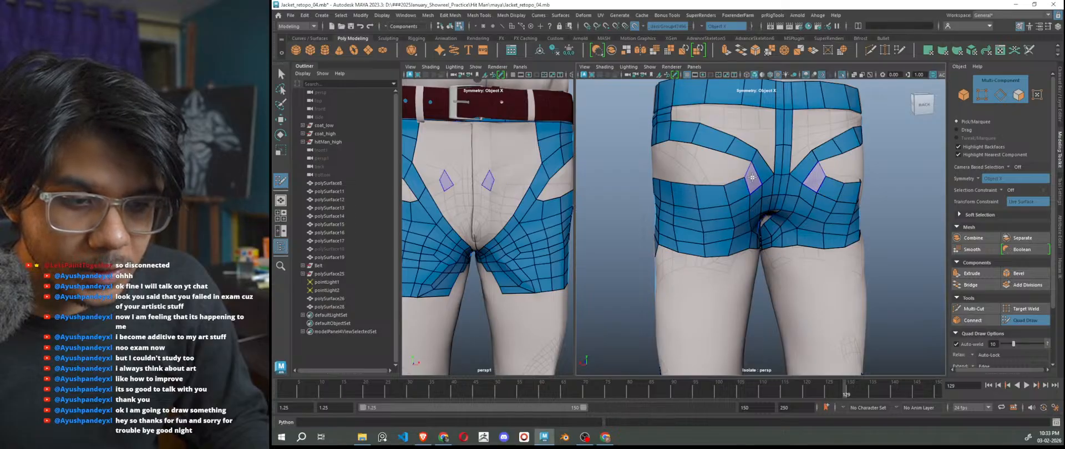
mouse_move(746, 180)
alt+mouse_down()
mouse_move(774, 262)
mouse_move(731, 258)
alt+mouse_up()
scroll(727, 259, up, 3)
alt+middle_drag(716, 264, 748, 315)
scroll(748, 315, up, 3)
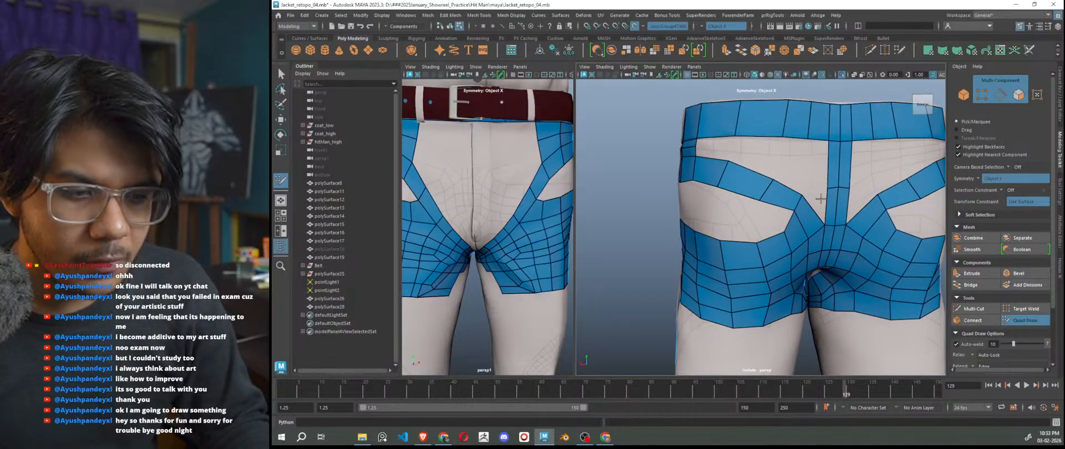
shift+click(820, 192)
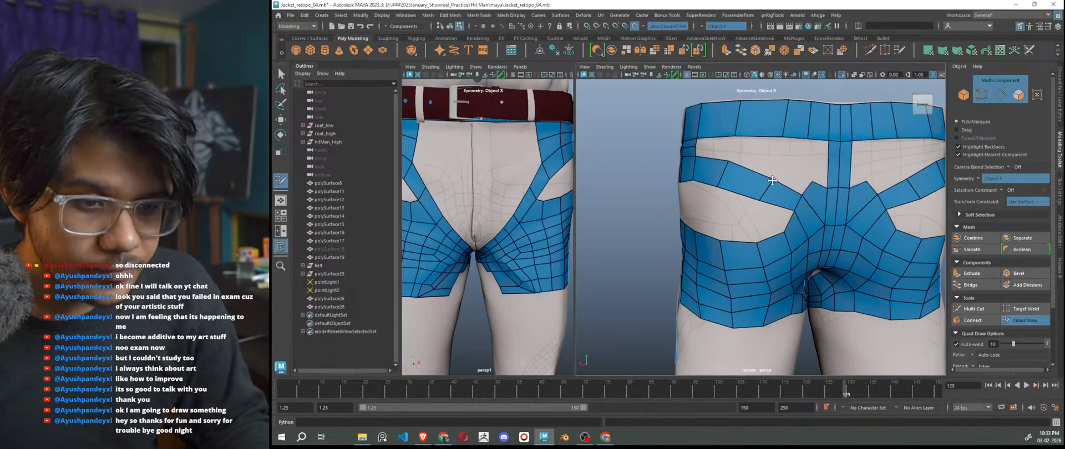
Fill the outer part of the gap between the waistband and the rear diagonal strap with quads.
alt+drag(780, 175, 743, 177)
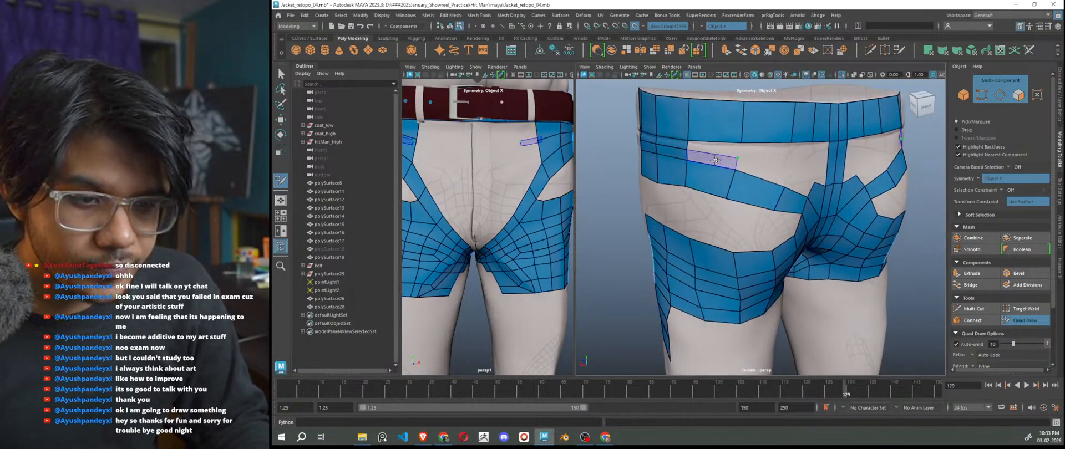
shift+click(721, 157)
shift+click(771, 171)
shift+click(801, 184)
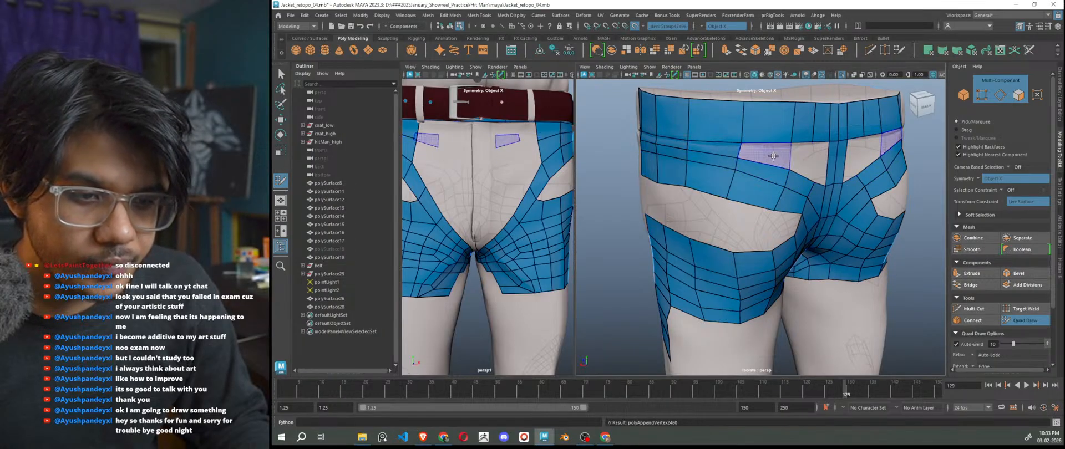
Close the remaining gap beside the rear centre seam with quads and relax the surrounding vertices.
alt+drag(772, 156, 795, 185)
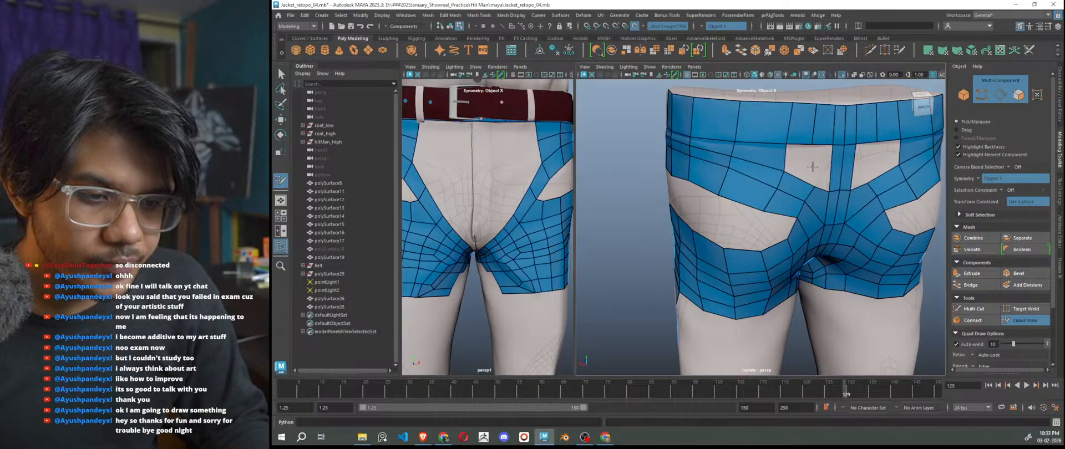
shift+click(812, 166)
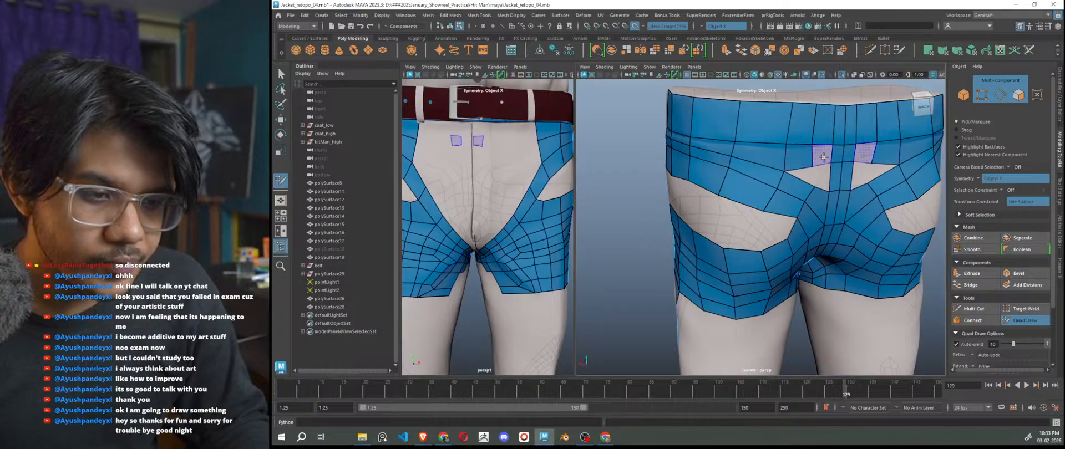
shift+click(804, 177)
shift+click(798, 177)
shift+drag(781, 170, 838, 194)
mouse_move(779, 169)
shift+mouse_down()
mouse_move(854, 165)
mouse_move(827, 212)
mouse_move(832, 199)
mouse_move(801, 204)
mouse_move(788, 178)
mouse_move(815, 147)
shift+mouse_up()
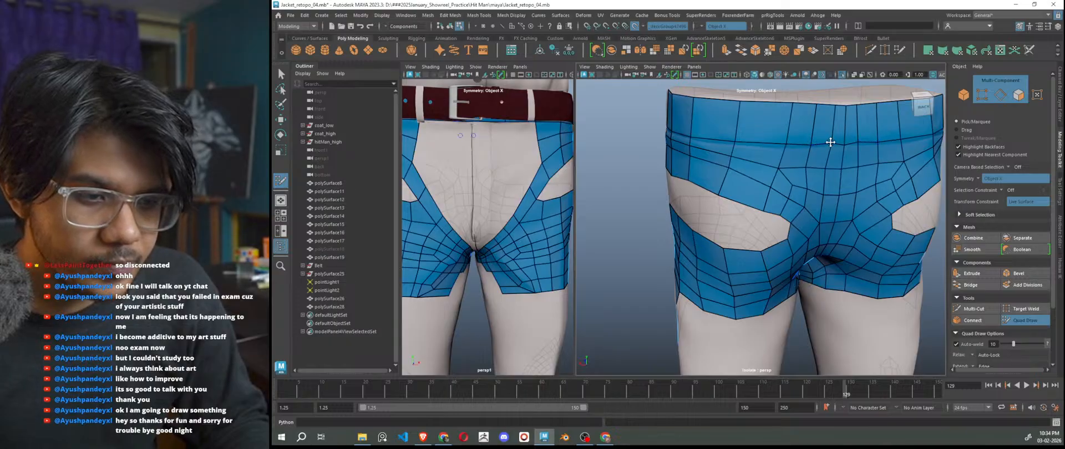
scroll(825, 168, down, 5)
alt+drag(834, 243, 809, 249)
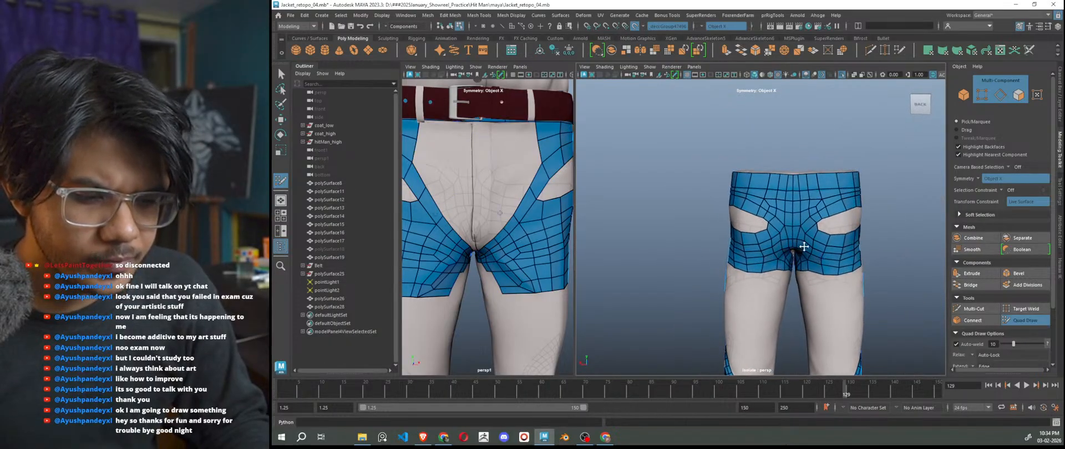
Fill the front end of the outer-hip gap with quads between the front diagonal strap and the thigh band.
scroll(795, 241, up, 3)
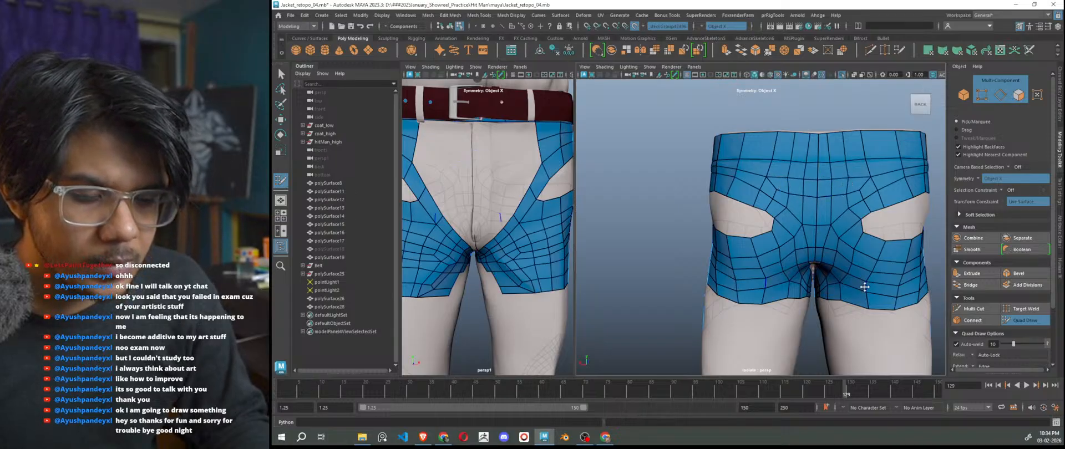
scroll(864, 287, down, 5)
alt+middle_drag(849, 306, 844, 272)
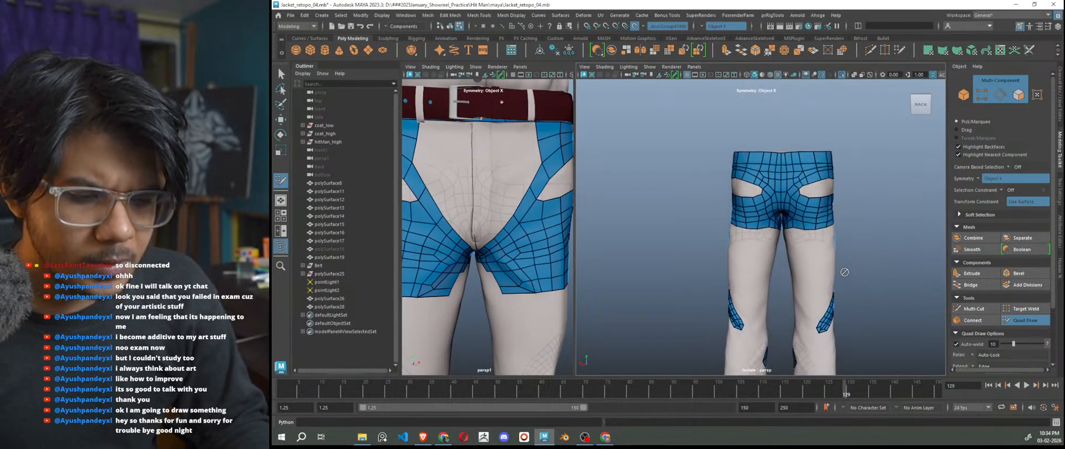
scroll(783, 269, up, 5)
alt+drag(665, 247, 791, 237)
scroll(776, 230, up, 3)
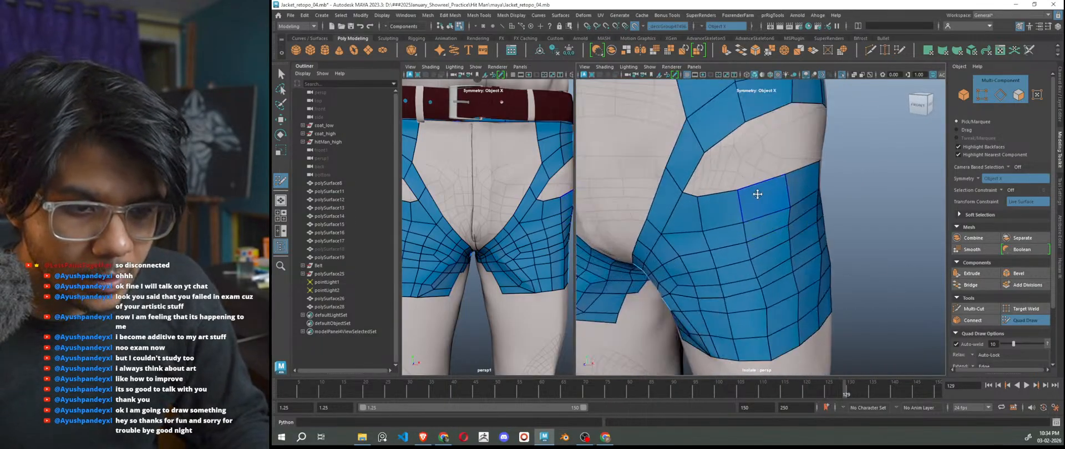
alt+drag(756, 191, 737, 208)
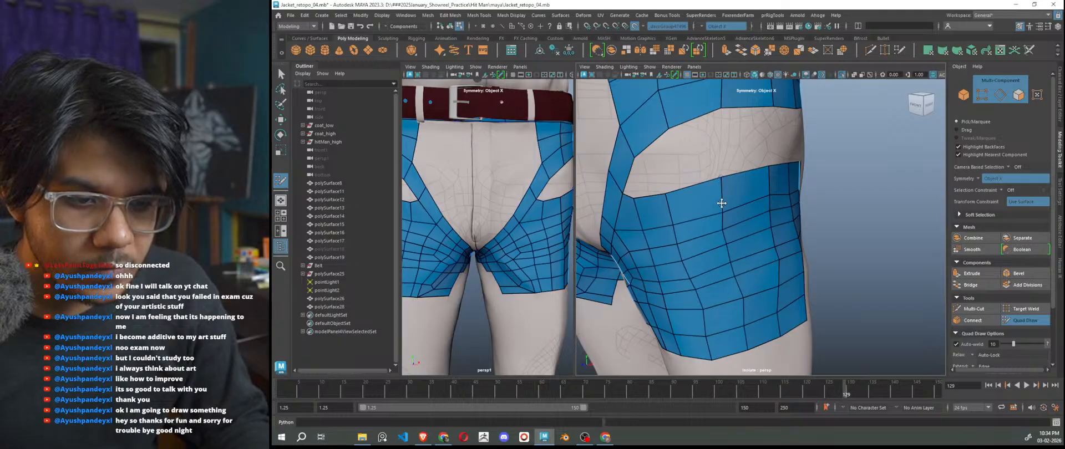
shift+click(697, 166)
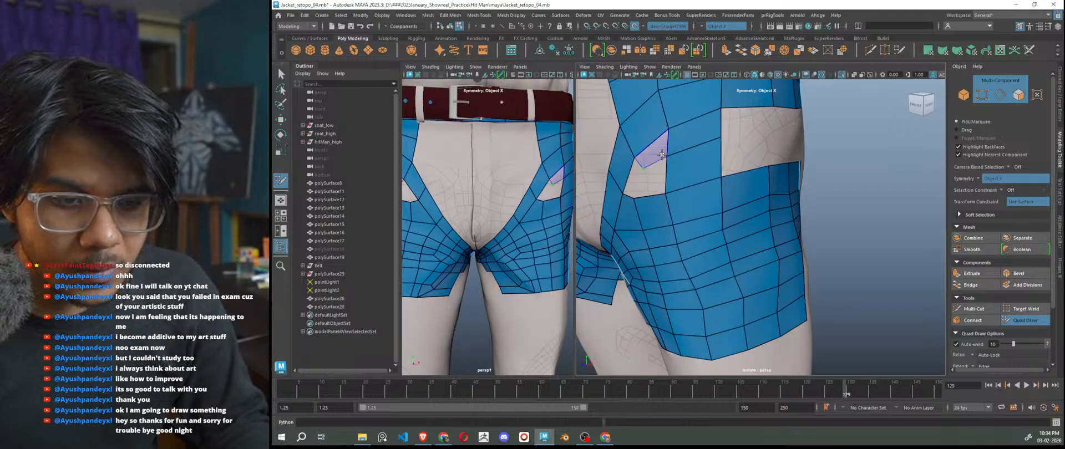
shift+click(653, 180)
alt+drag(654, 181, 698, 233)
Relax the vertices across the front, outer side and rear of the thigh band to even out the quads.
shift+drag(791, 219, 797, 273)
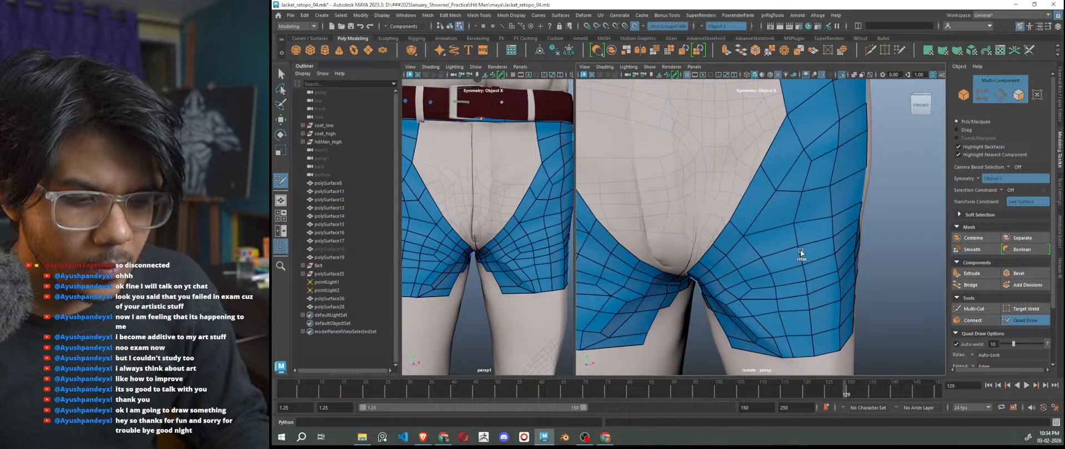
shift+drag(803, 235, 809, 221)
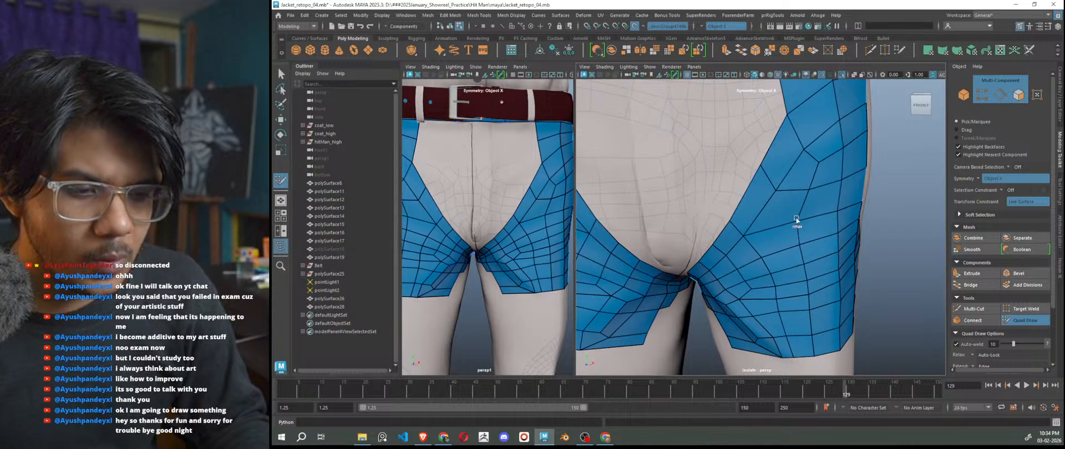
scroll(802, 270, down, 5)
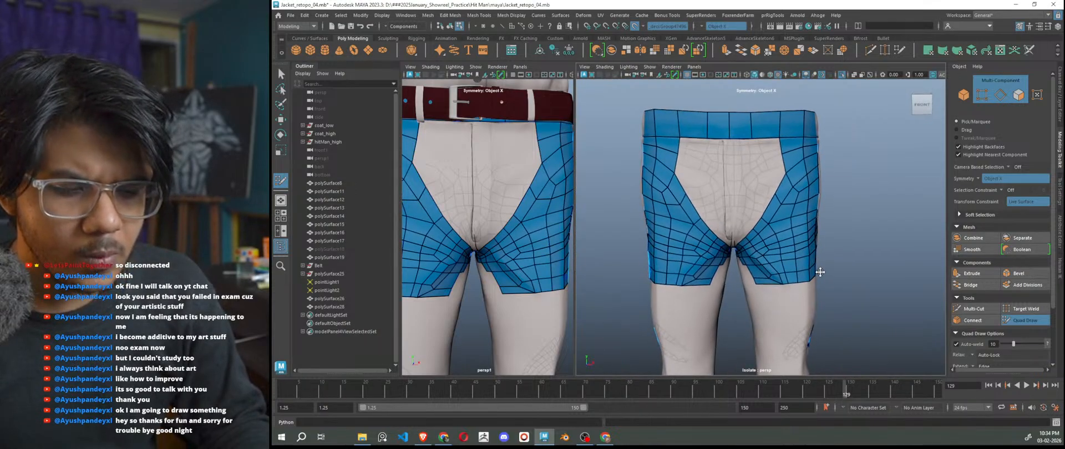
alt+drag(819, 272, 709, 225)
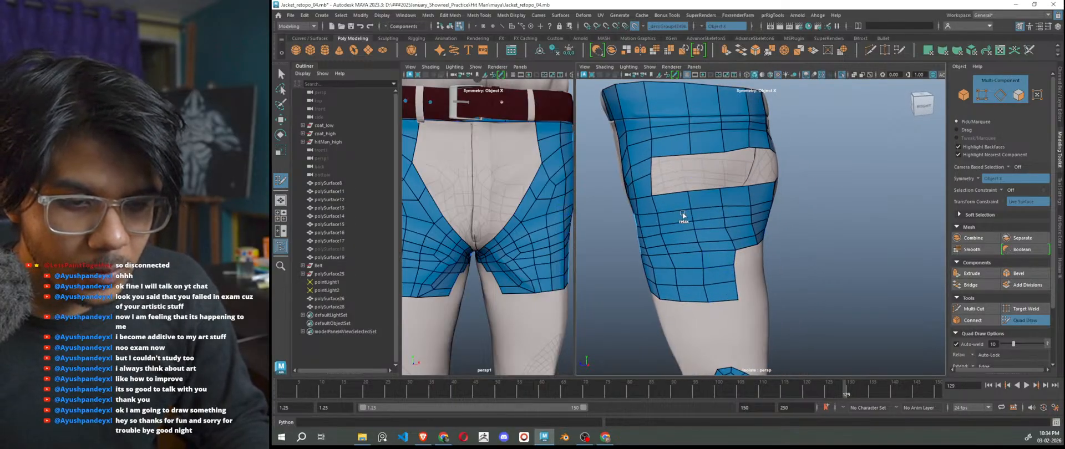
mouse_move(688, 226)
shift+mouse_down()
mouse_move(698, 231)
mouse_move(674, 244)
mouse_move(654, 217)
shift+mouse_up()
alt+drag(715, 268, 674, 214)
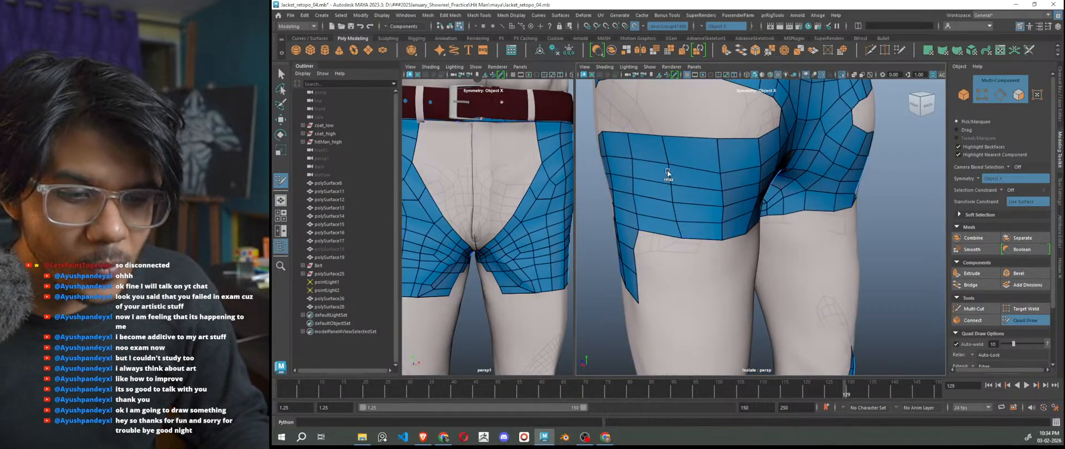
mouse_move(728, 191)
shift+mouse_down()
mouse_move(721, 167)
mouse_move(757, 163)
mouse_move(717, 202)
shift+mouse_up()
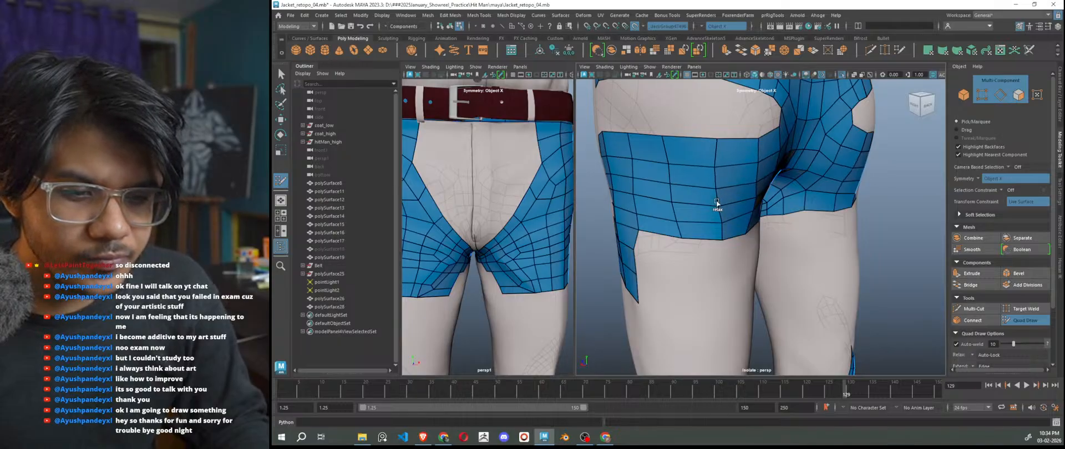
Fill the inner end of the rear seat gap with quads and relax the vertices beside it.
mouse_move(719, 170)
alt+mouse_down()
mouse_move(750, 306)
mouse_move(743, 240)
alt+mouse_up()
scroll(754, 211, up, 2)
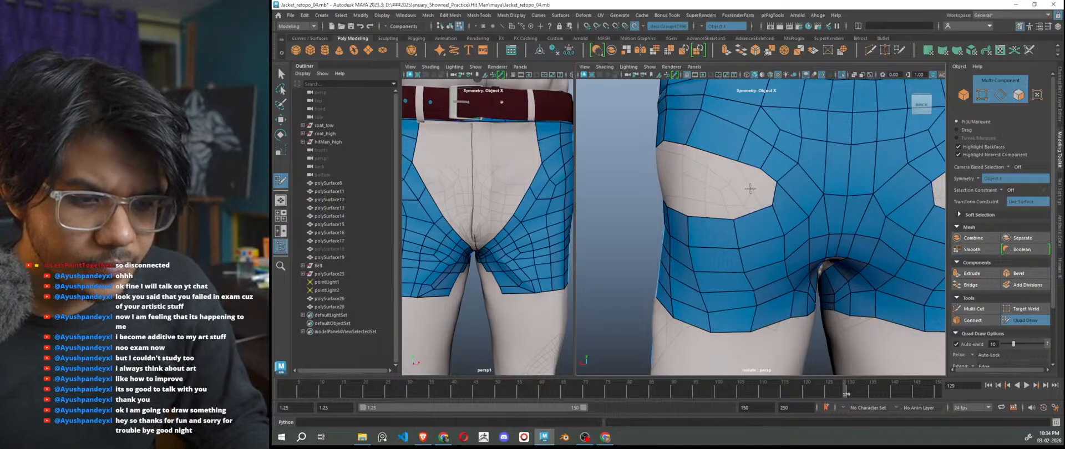
shift+click(735, 178)
shift+click(746, 186)
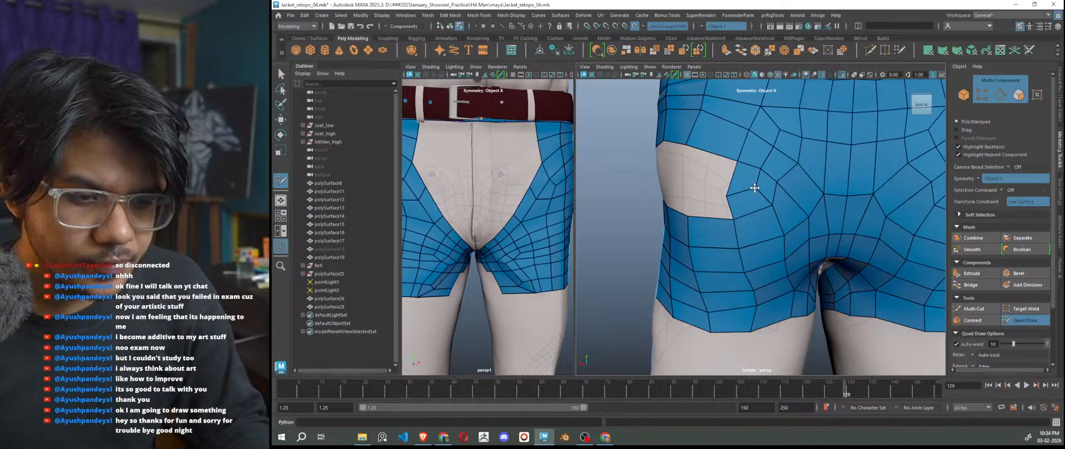
mouse_move(779, 183)
shift+mouse_down()
mouse_move(786, 190)
mouse_move(788, 139)
shift+mouse_up()
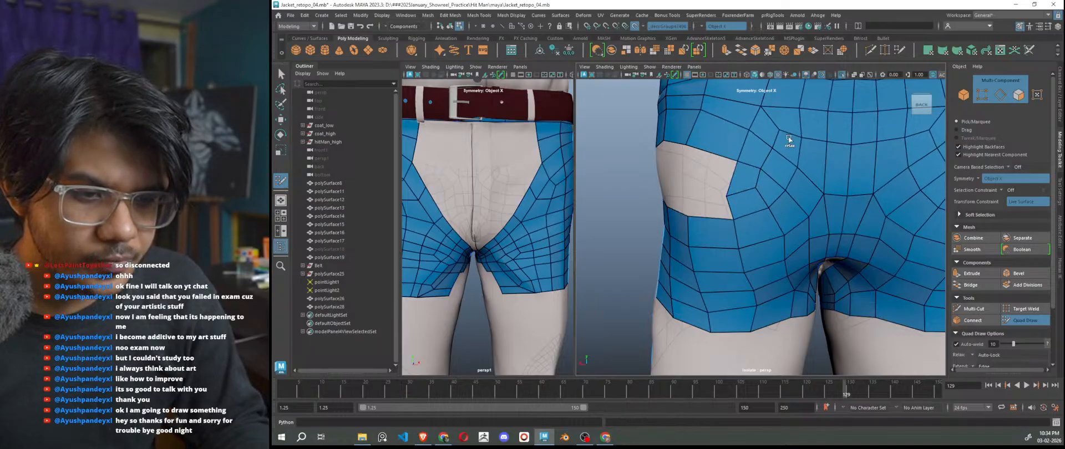
shift+drag(787, 189, 752, 184)
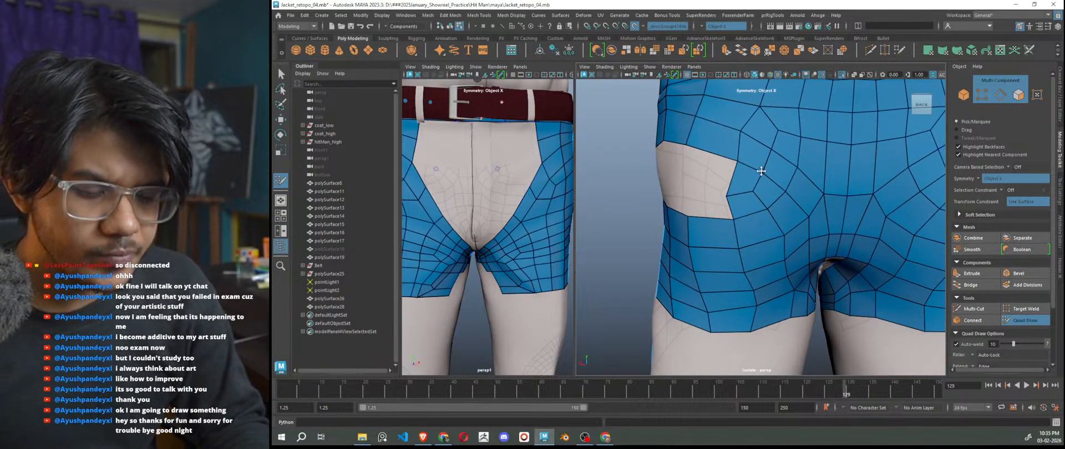
Fill the remaining gap across the seat and outer hip with quads, joining the waistband area to the thigh band.
scroll(754, 183, down, 4)
alt+middle_drag(775, 219, 811, 220)
mouse_move(646, 206)
alt+mouse_down()
mouse_move(727, 200)
mouse_move(641, 183)
mouse_move(781, 180)
mouse_move(743, 183)
mouse_move(752, 191)
alt+mouse_up()
scroll(726, 198, up, 3)
scroll(787, 169, down, 3)
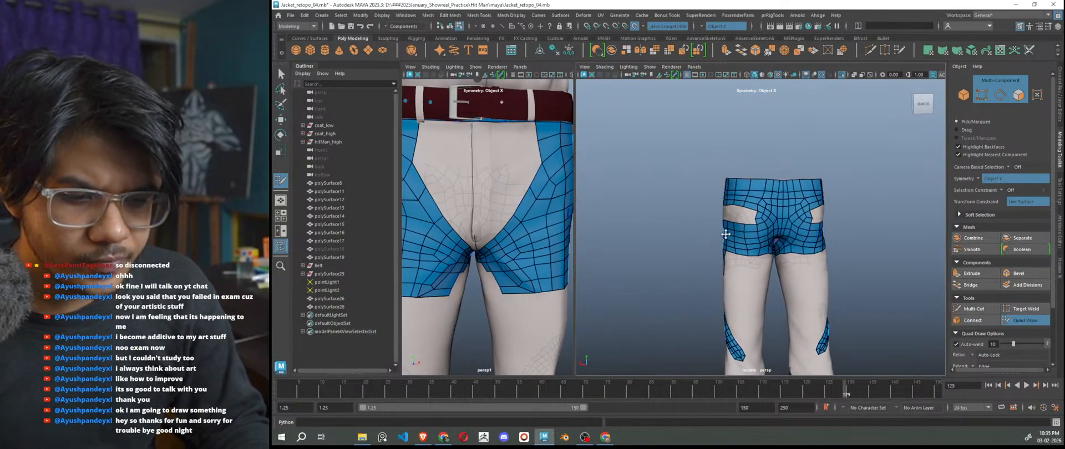
scroll(752, 190, up, 3)
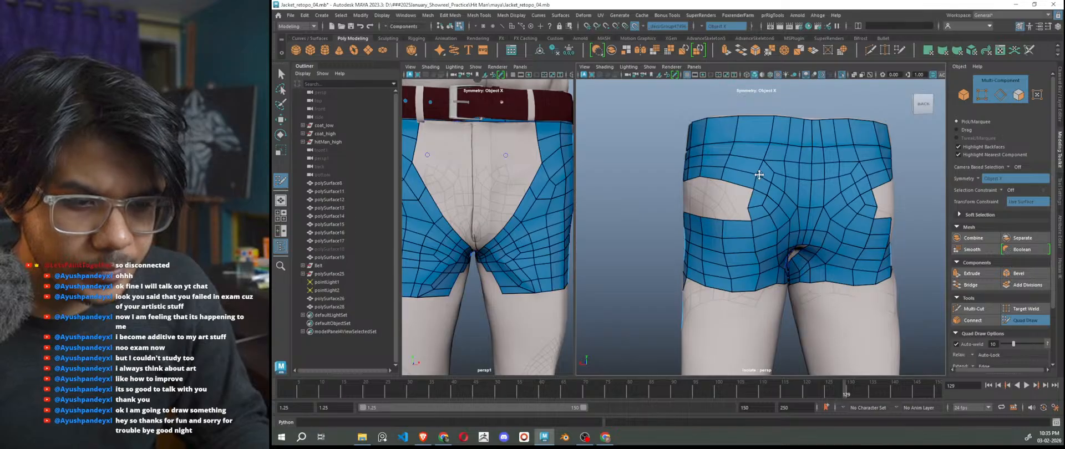
scroll(746, 195, up, 2)
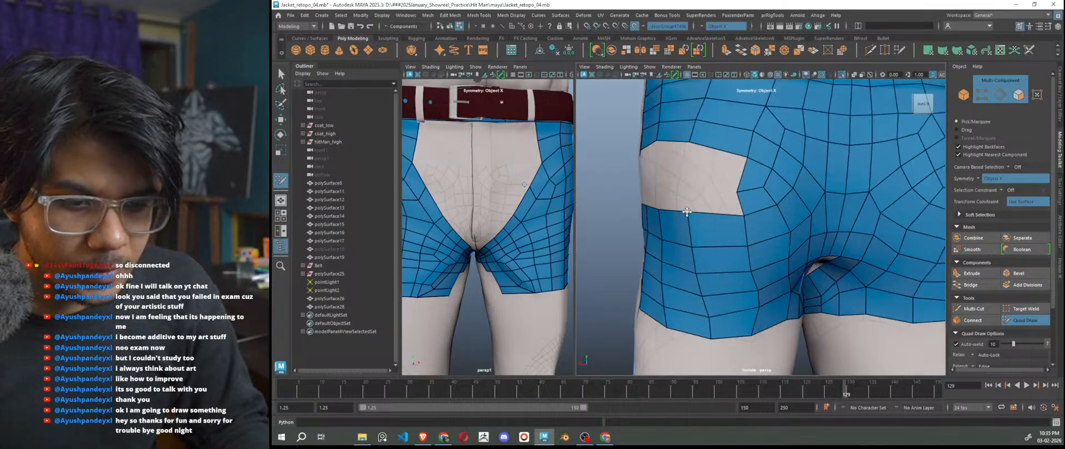
alt+drag(713, 209, 673, 215)
mouse_move(720, 255)
alt+mouse_down()
mouse_move(761, 254)
mouse_move(716, 209)
mouse_move(745, 255)
mouse_move(732, 226)
alt+mouse_up()
click(685, 195)
scroll(720, 216, down, 5)
scroll(732, 226, up, 5)
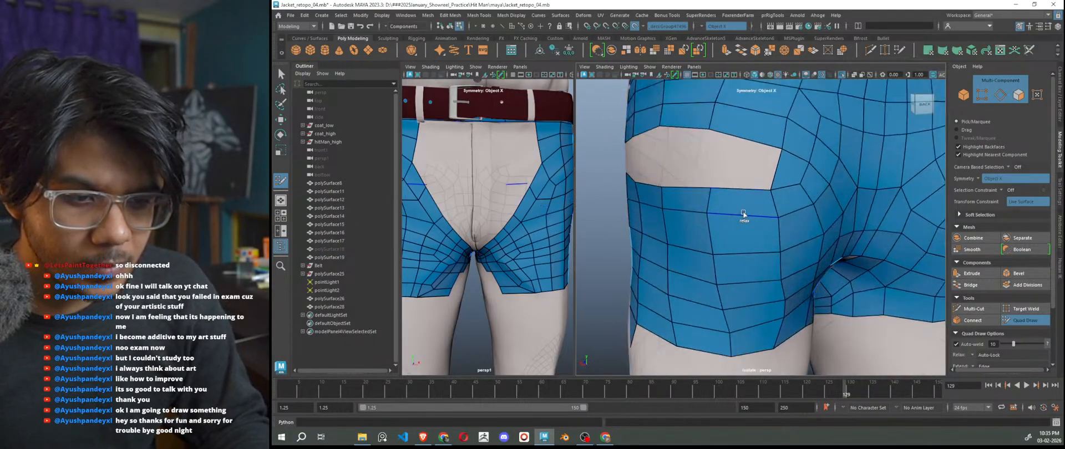
shift+click(679, 163)
alt+drag(679, 164, 721, 206)
scroll(704, 193, down, 4)
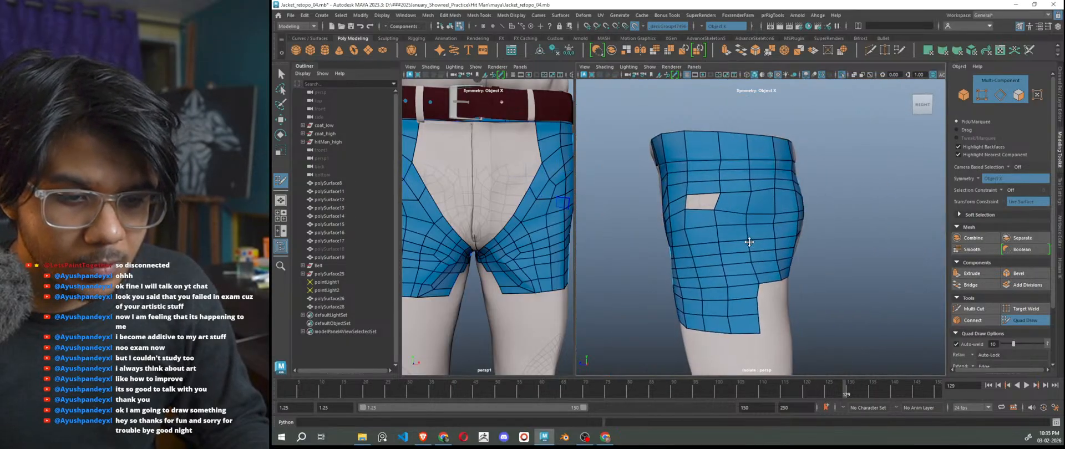
shift+click(731, 215)
Extend quads from the rear centre seam under the crotch, bridging the gap between the two legs.
mouse_move(741, 237)
alt+mouse_down()
mouse_move(732, 217)
mouse_move(749, 213)
alt+mouse_up()
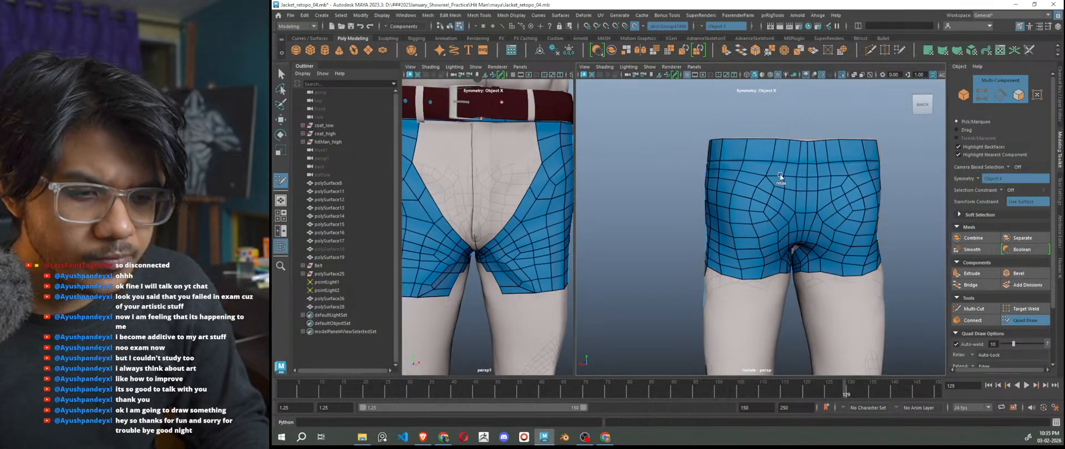
scroll(778, 198, up, 5)
alt+drag(779, 198, 960, 255)
scroll(766, 205, down, 5)
scroll(771, 284, up, 4)
alt+drag(771, 285, 909, 280)
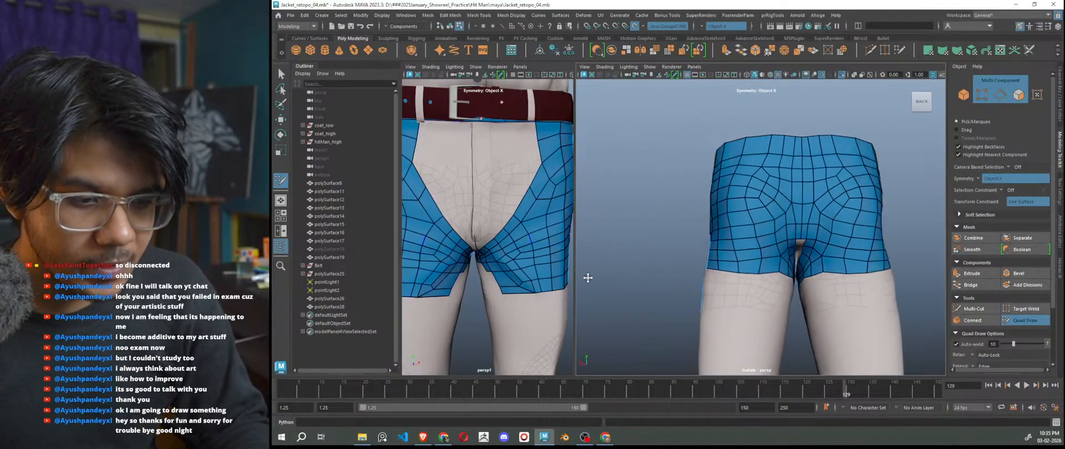
scroll(786, 246, up, 6)
scroll(786, 246, up, 3)
alt+drag(787, 247, 789, 222)
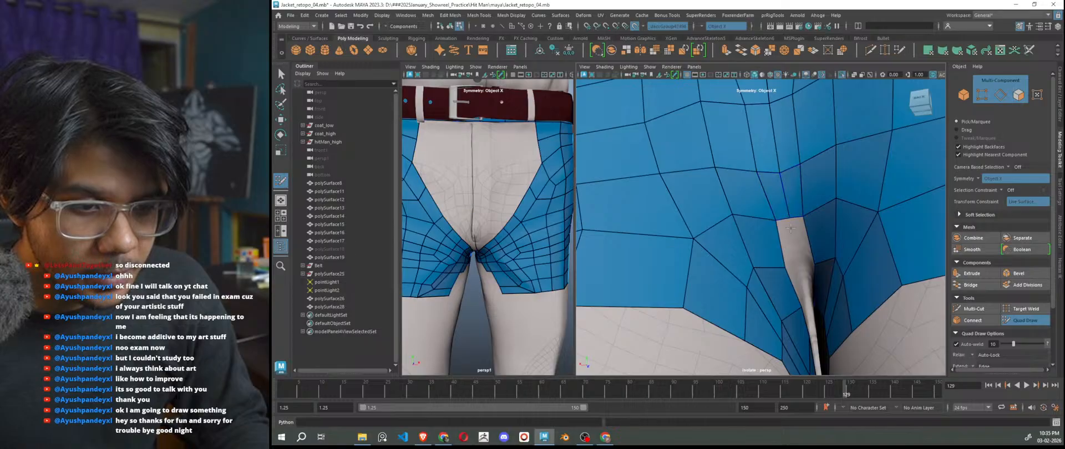
mouse_move(801, 270)
alt+mouse_down()
mouse_move(809, 294)
mouse_move(780, 326)
mouse_move(684, 369)
mouse_move(720, 228)
mouse_move(903, 222)
mouse_move(875, 261)
mouse_move(788, 263)
mouse_move(805, 215)
mouse_move(790, 266)
alt+mouse_up()
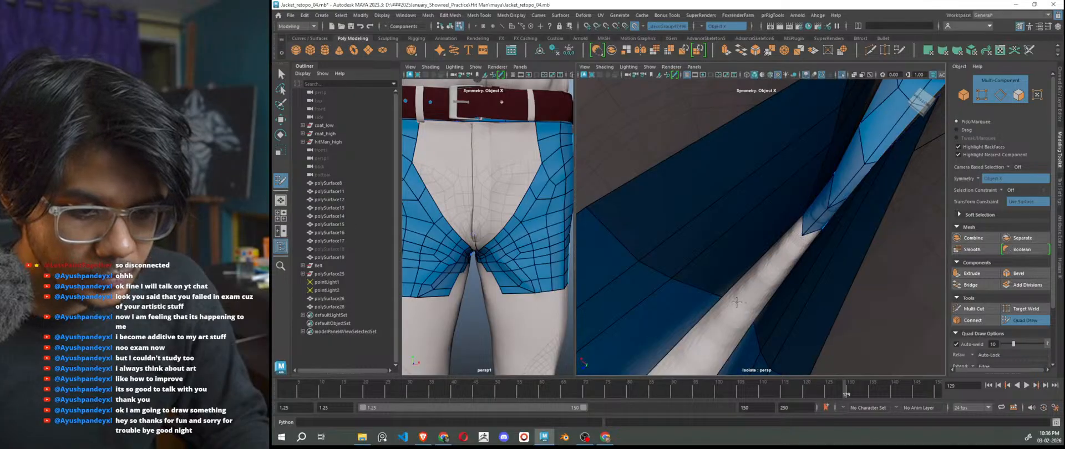
alt+drag(750, 295, 781, 223)
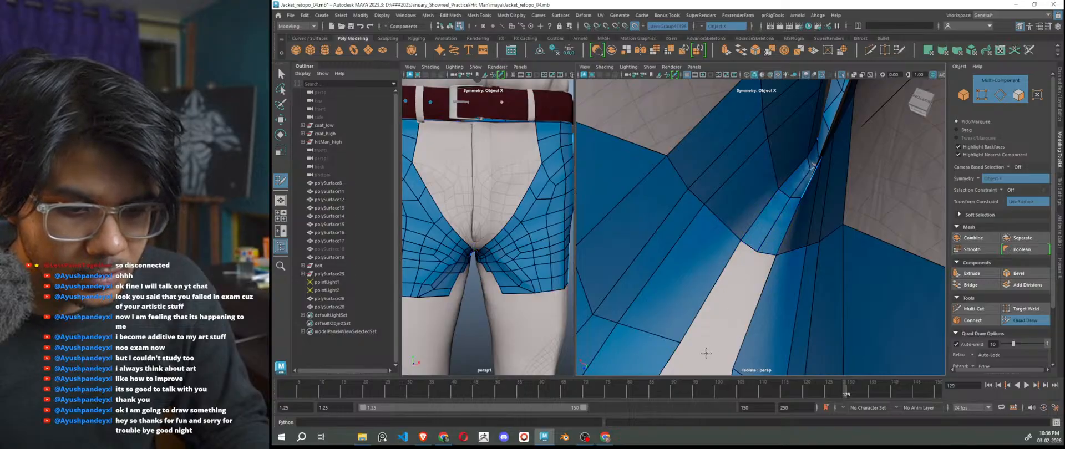
Fill the rest of the underside crotch gap with quads up to the base of the front opening.
shift+click(708, 334)
alt+drag(709, 334, 932, 151)
alt+drag(761, 302, 738, 254)
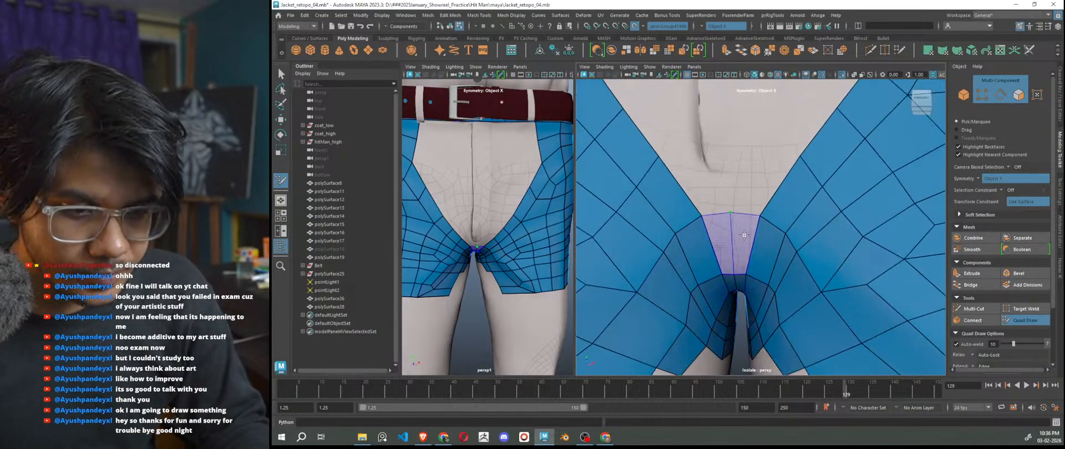
shift+click(744, 235)
alt+right_drag(751, 273, 699, 273)
alt+drag(757, 282, 772, 303)
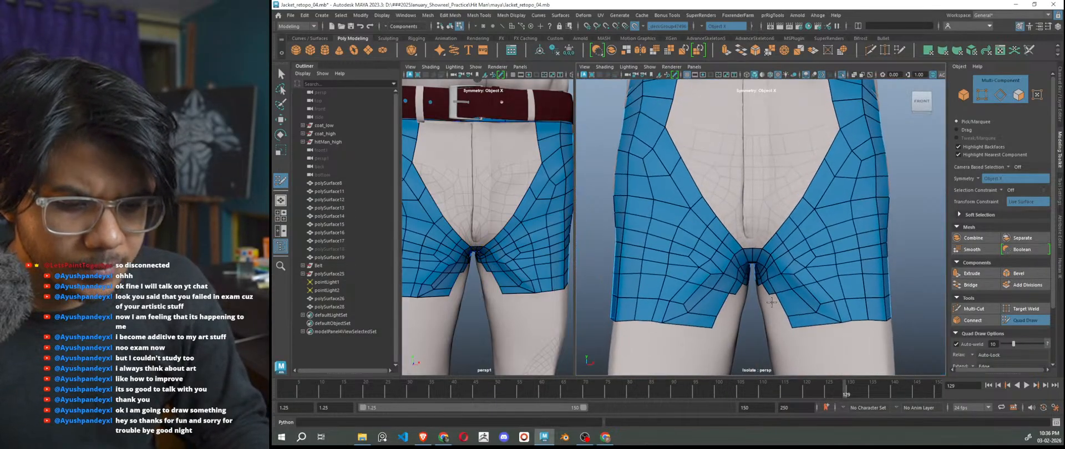
scroll(758, 285, up, 3)
scroll(782, 257, down, 5)
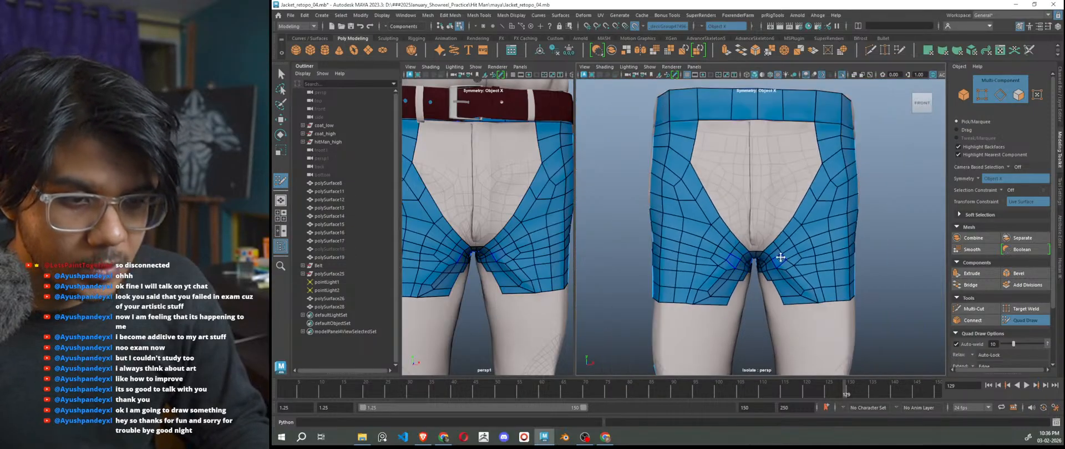
alt+middle_drag(782, 257, 761, 288)
alt+drag(760, 288, 732, 273)
scroll(772, 239, up, 5)
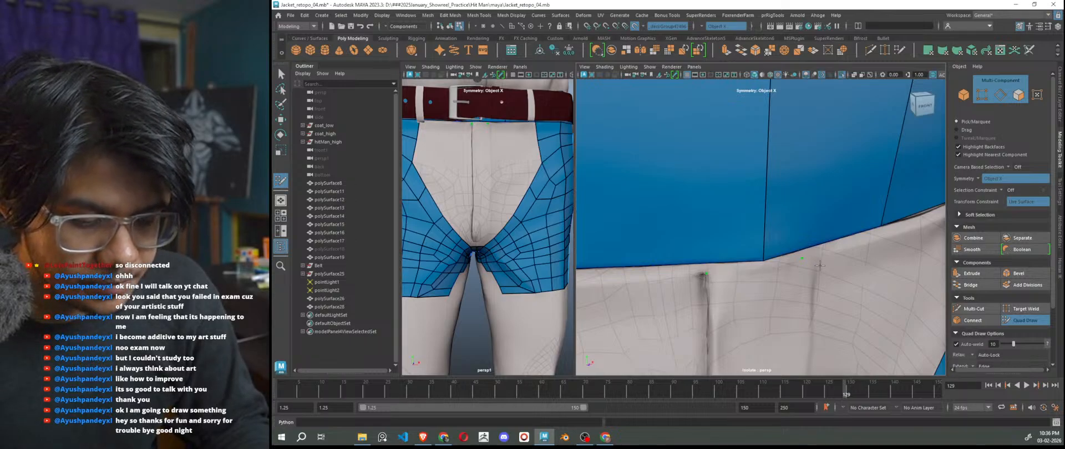
key(ctrl+z)
key(ctrl+z)
Examine the open front panel, crotch, inner thigh and lower legs for areas that still need quads.
scroll(819, 265, down, 5)
alt+drag(799, 299, 815, 266)
alt+middle_drag(772, 366, 759, 267)
scroll(759, 267, down, 5)
scroll(755, 270, up, 5)
mouse_move(746, 283)
alt+mouse_down()
mouse_move(921, 285)
mouse_move(742, 289)
alt+mouse_up()
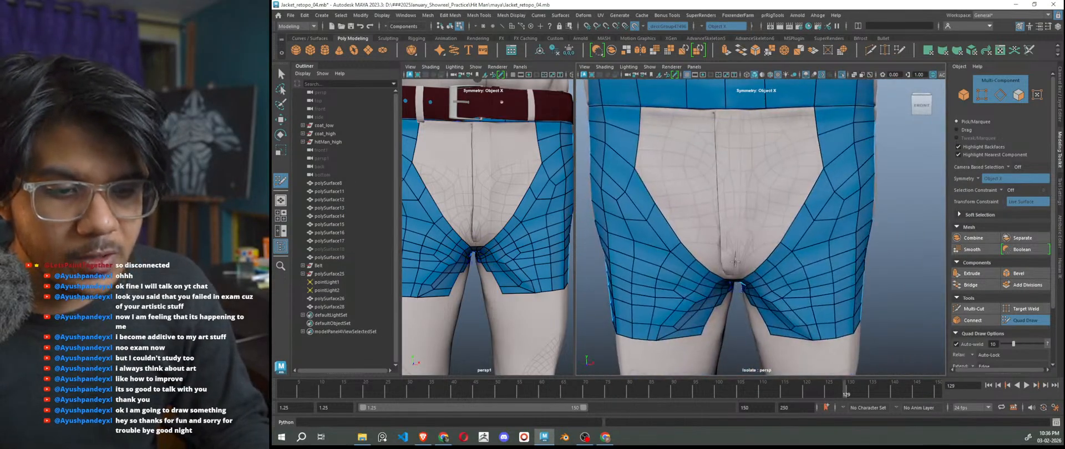
scroll(742, 288, down, 3)
alt+middle_drag(742, 288, 744, 233)
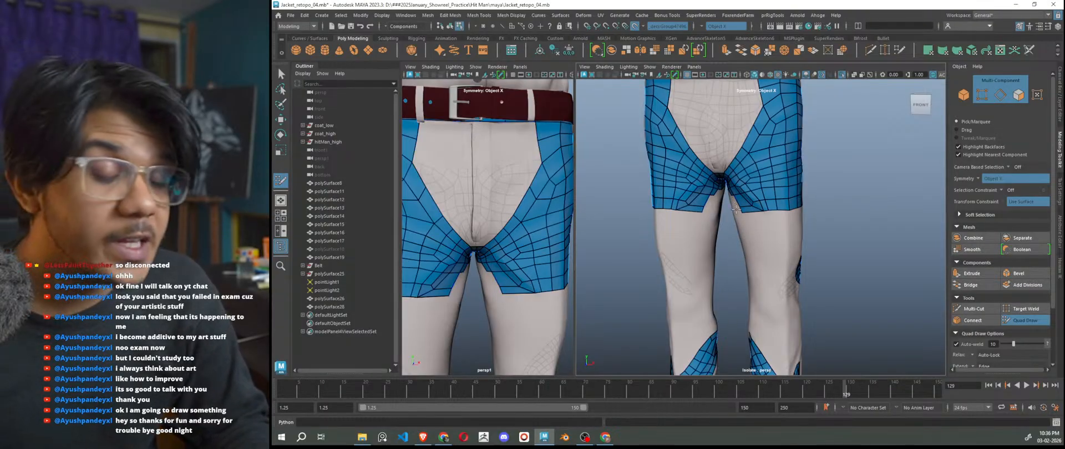
scroll(734, 202, up, 4)
alt+drag(723, 218, 761, 216)
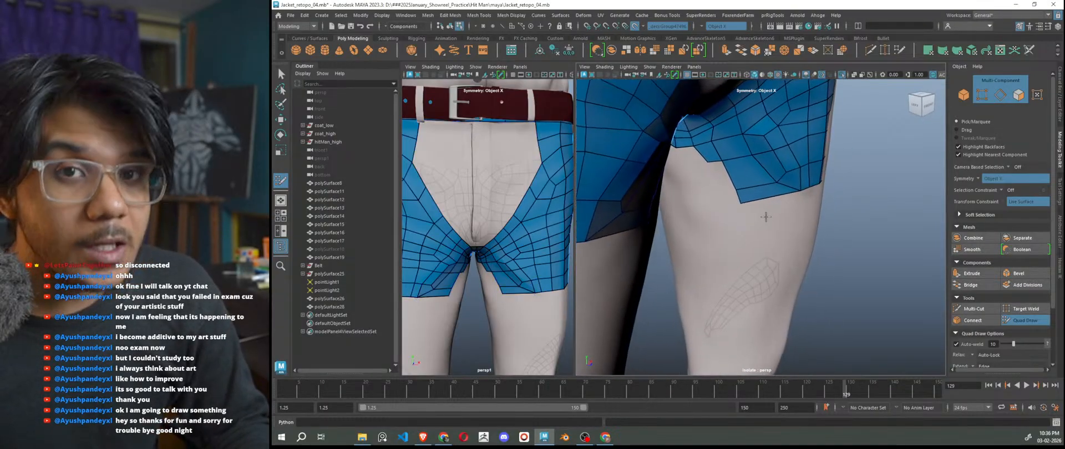
scroll(761, 217, up, 4)
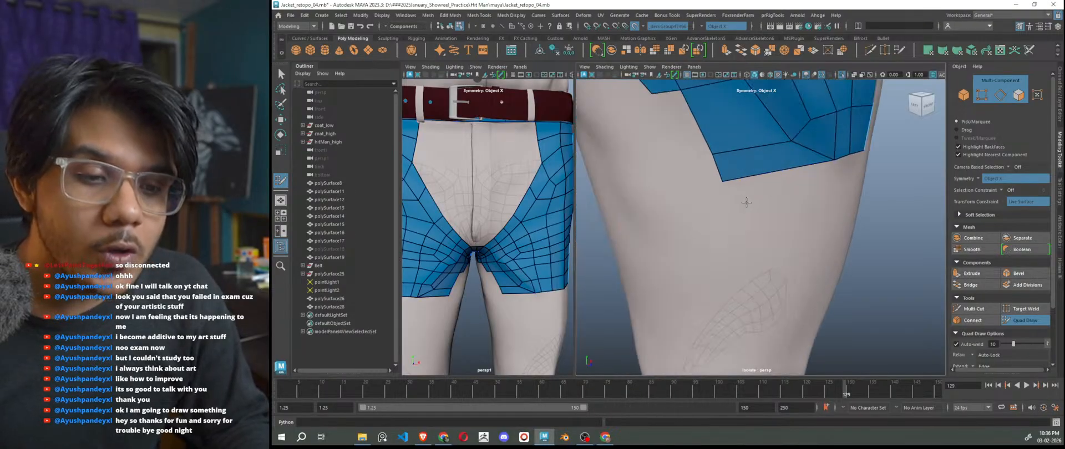
scroll(726, 187, down, 8)
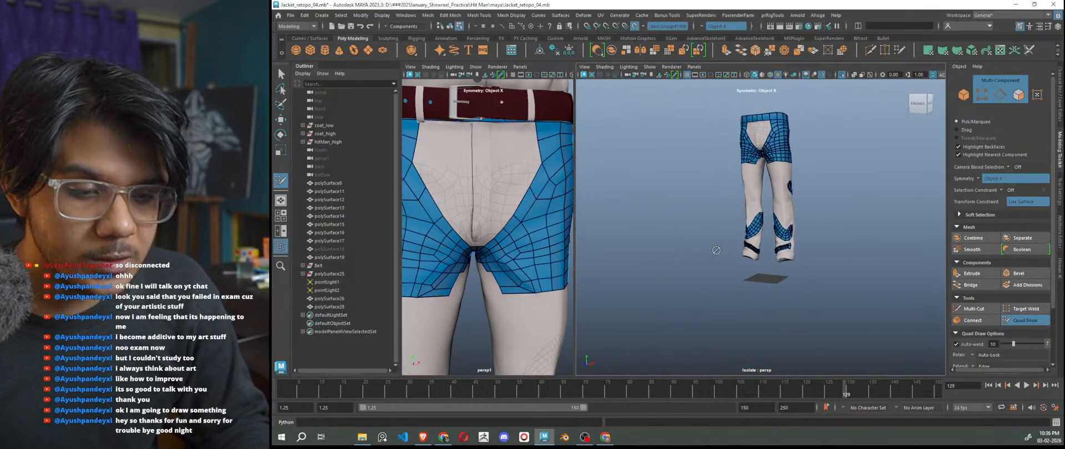
scroll(743, 233, up, 10)
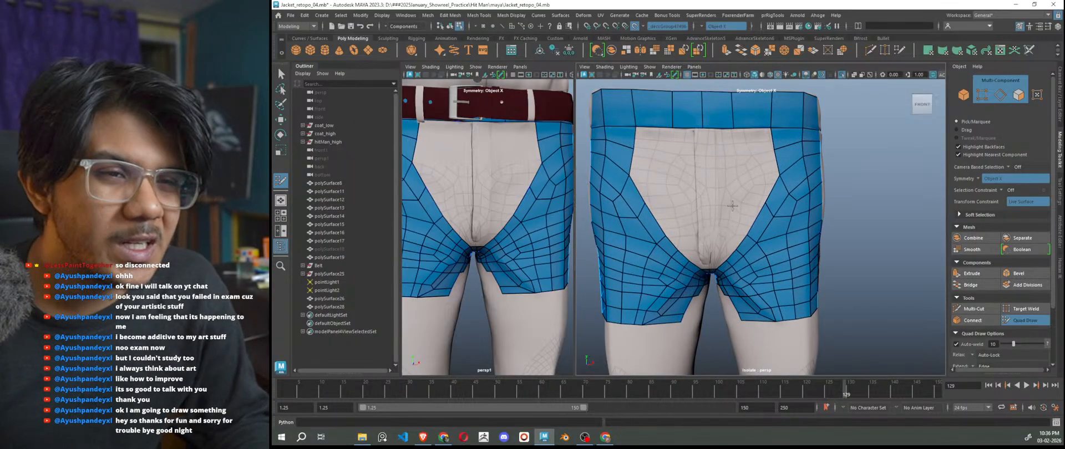
Fill the stepped gap along the lower front thigh with quads, squaring off the band's bottom edge toward the inner leg.
scroll(732, 206, down, 6)
scroll(799, 288, up, 8)
alt+drag(799, 288, 778, 268)
scroll(778, 268, up, 6)
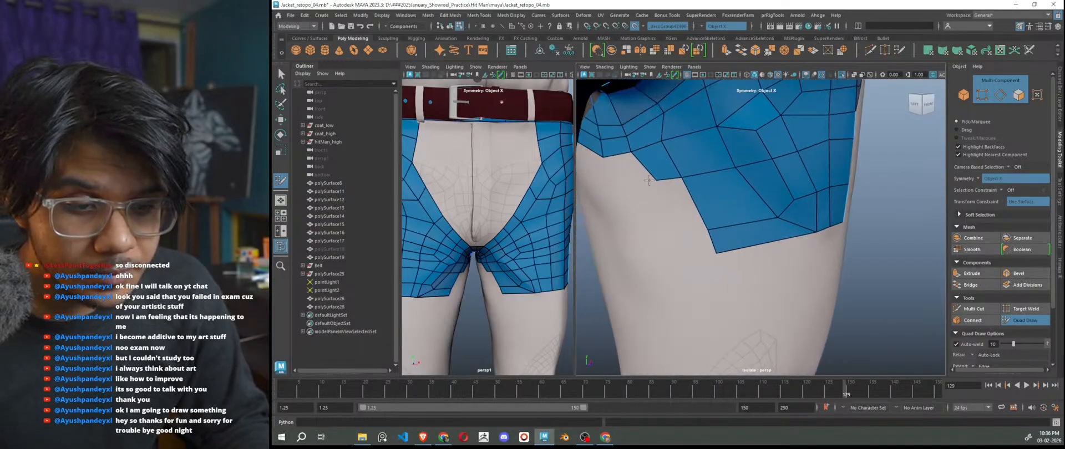
alt+drag(673, 156, 717, 242)
scroll(661, 208, up, 6)
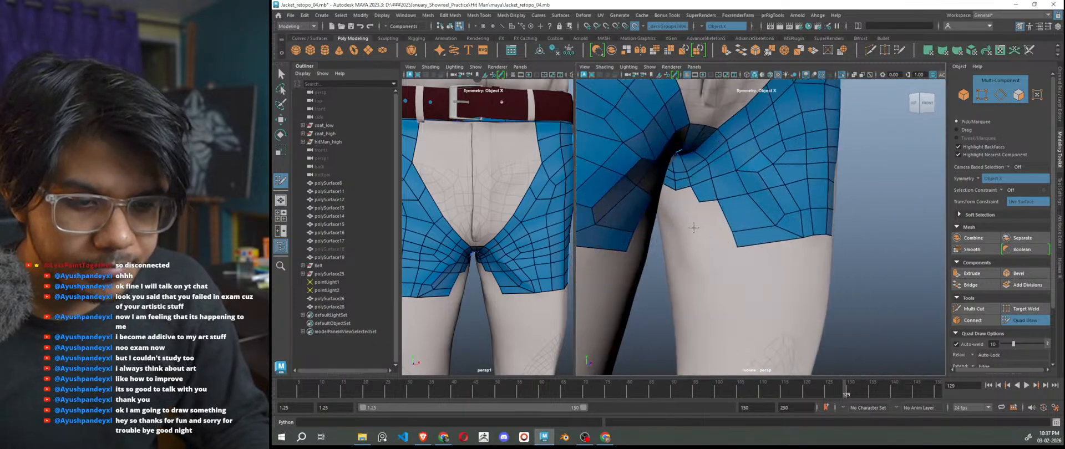
click(695, 229)
shift+click(709, 217)
click(695, 251)
shift+click(712, 239)
Extend the front thigh band to the inner edge of the leg with quads and relax the surrounding faces.
click(673, 226)
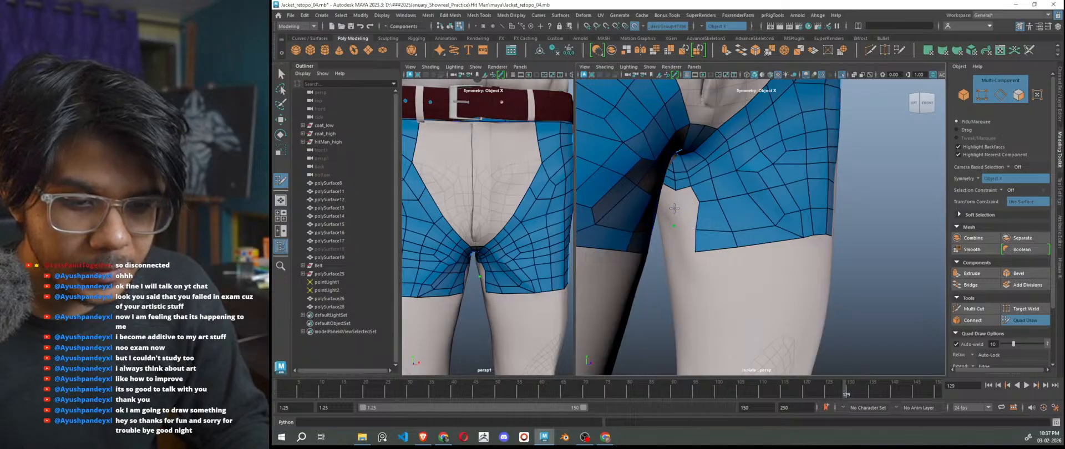
shift+click(687, 219)
shift+click(684, 197)
click(674, 254)
shift+click(685, 242)
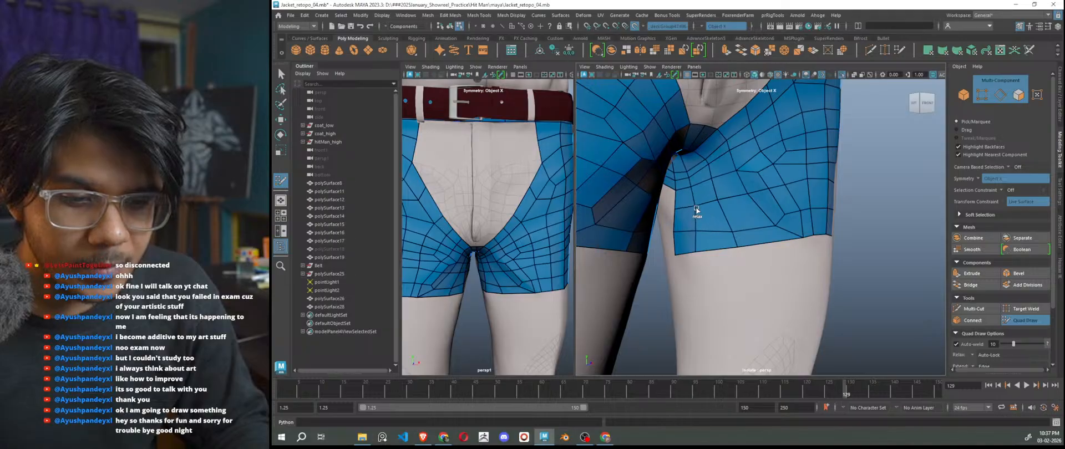
shift+drag(711, 181, 754, 183)
Extend quads below the seat from the outer thigh around to the back of the leg.
alt+right_drag(772, 242, 721, 243)
mouse_move(799, 277)
alt+mouse_down()
mouse_move(762, 289)
mouse_move(549, 285)
mouse_move(612, 290)
alt+mouse_up()
alt+right_drag(783, 252, 800, 237)
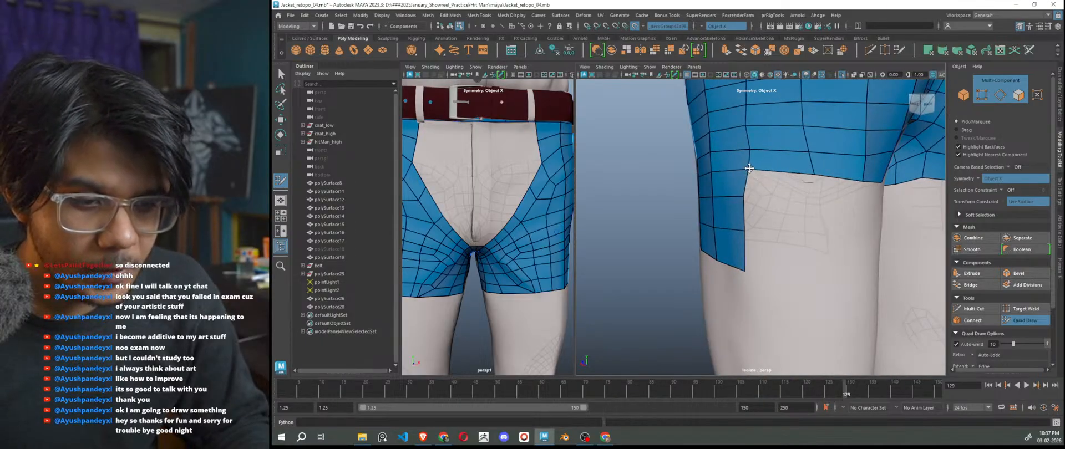
shift+click(800, 190)
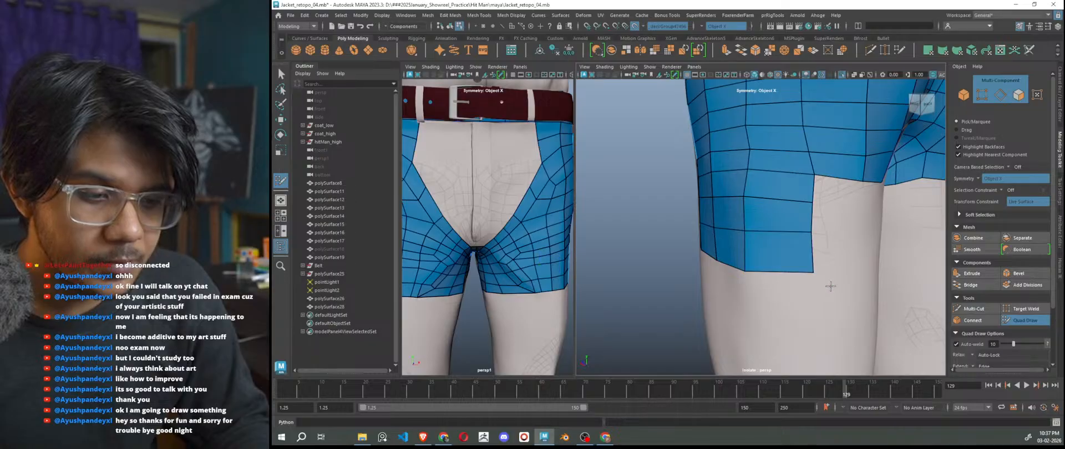
alt+drag(790, 258, 698, 235)
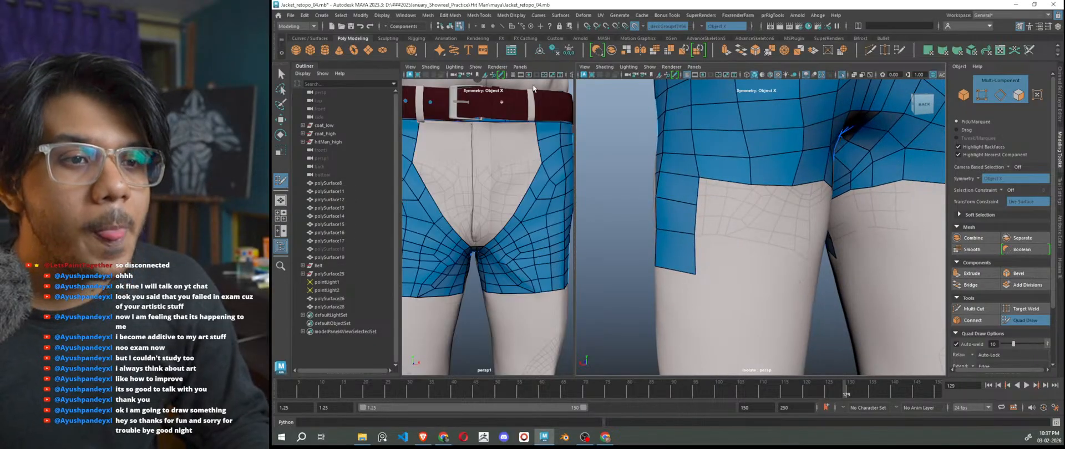
shift+click(749, 205)
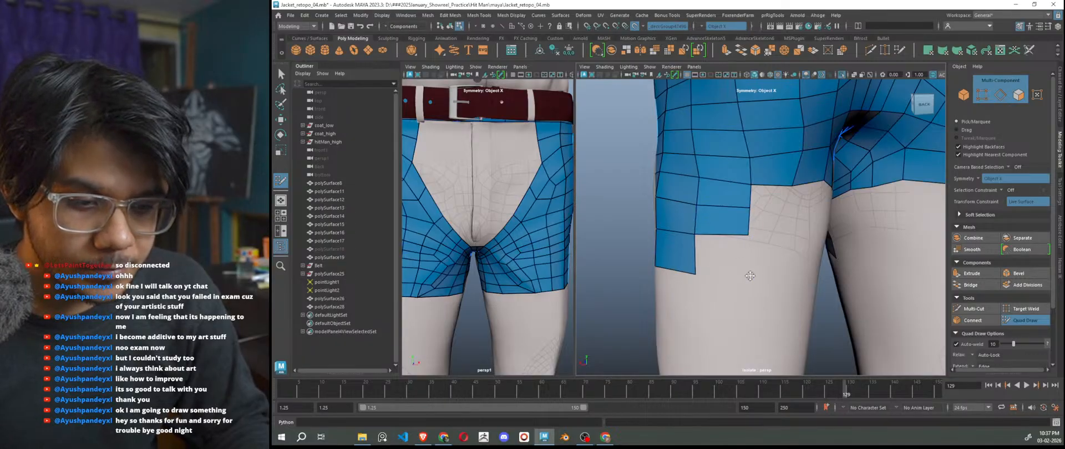
Add stepped rows of quads across the back of the thigh toward the inner leg.
alt+drag(764, 264, 663, 219)
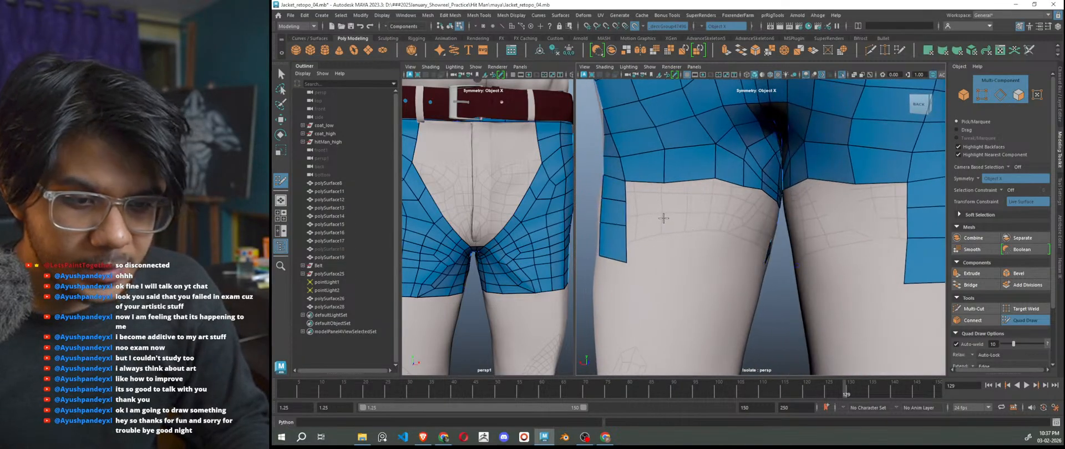
shift+click(657, 201)
shift+click(653, 225)
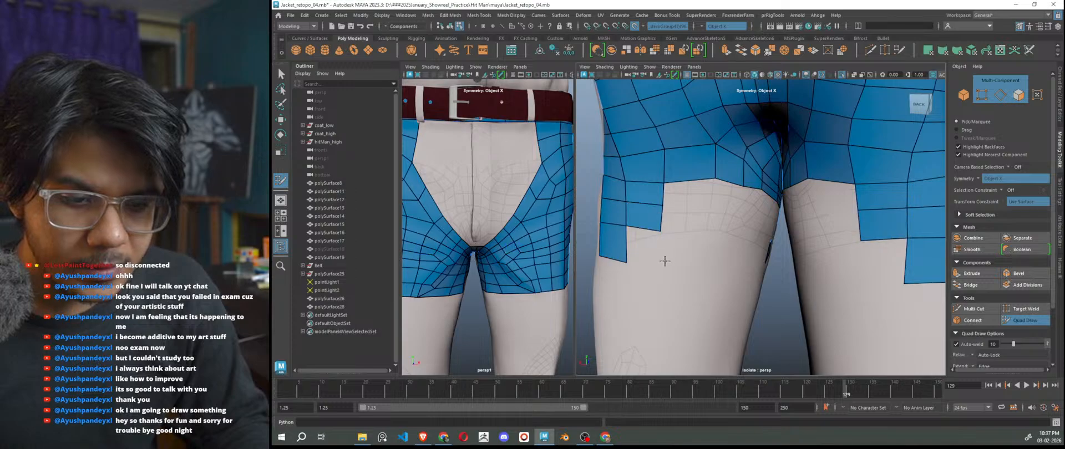
shift+click(689, 197)
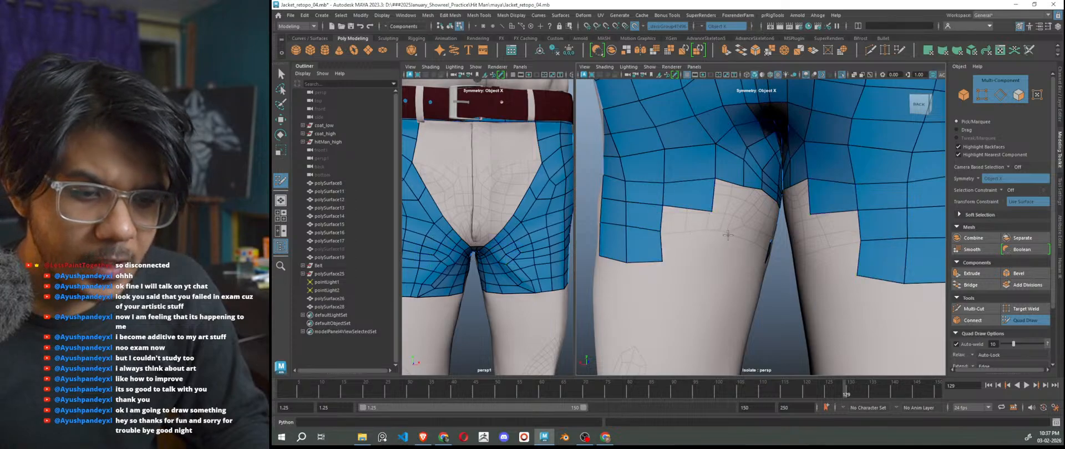
Examine the thigh band from the back and front, and compare it with the full character.
scroll(805, 268, down, 5)
scroll(790, 244, up, 5)
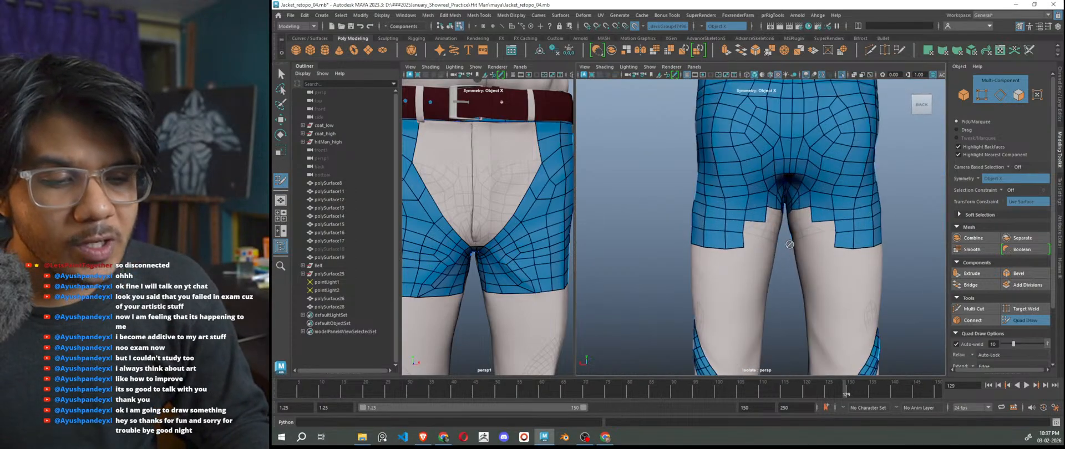
alt+drag(789, 244, 952, 248)
scroll(734, 238, up, 4)
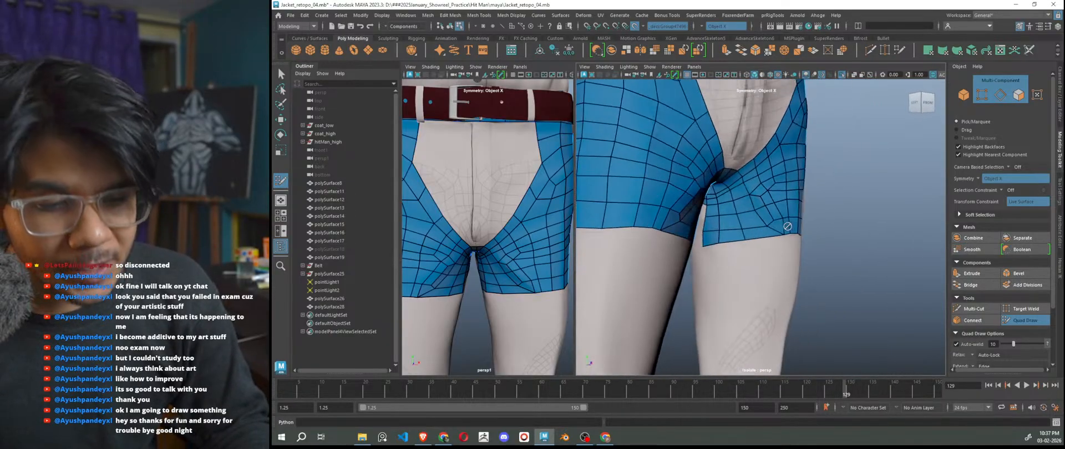
scroll(735, 244, up, 2)
scroll(466, 265, down, 10)
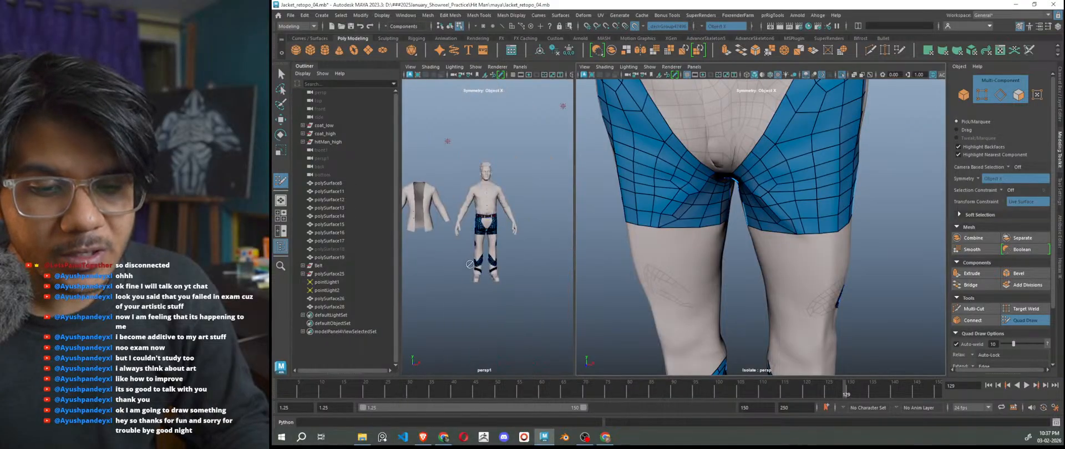
scroll(513, 268, up, 5)
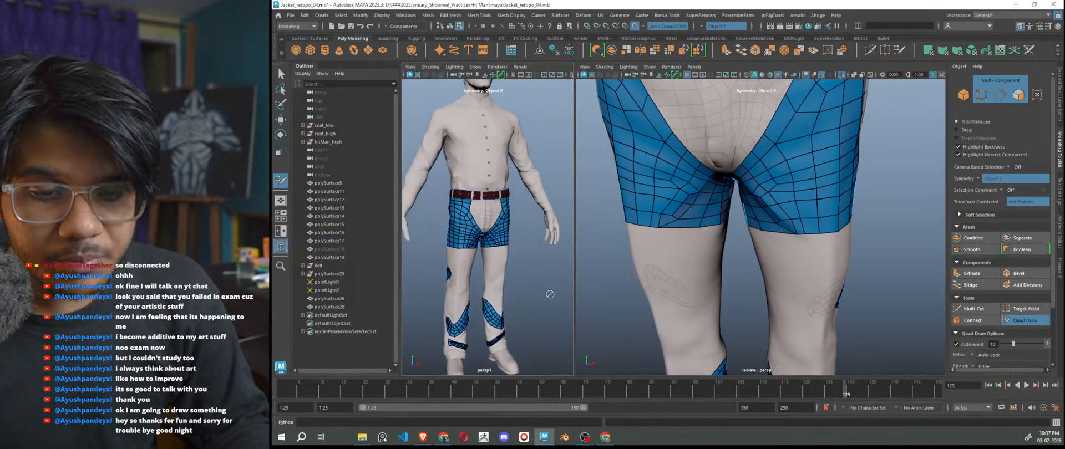
Switch to OBS and change the streamed scene to the screen-only one.
drag(897, 9, 896, 0)
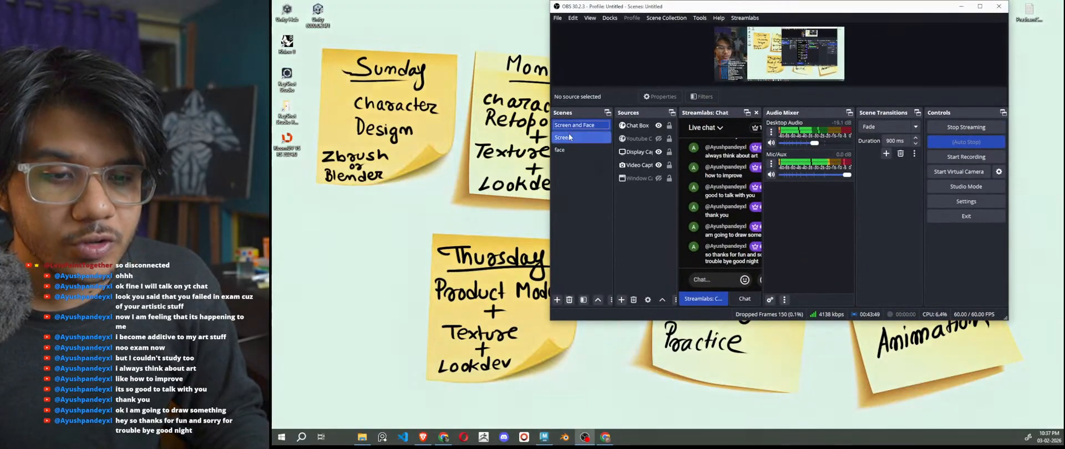
click(568, 137)
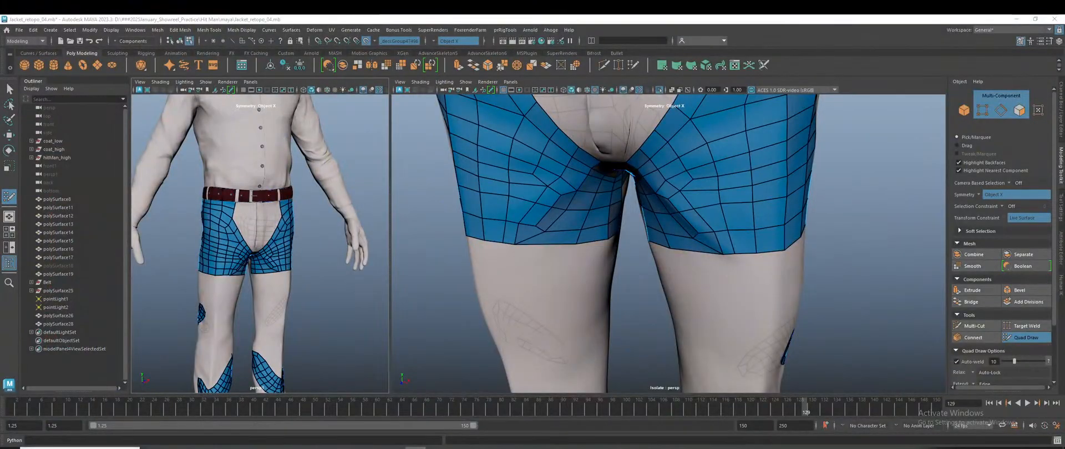
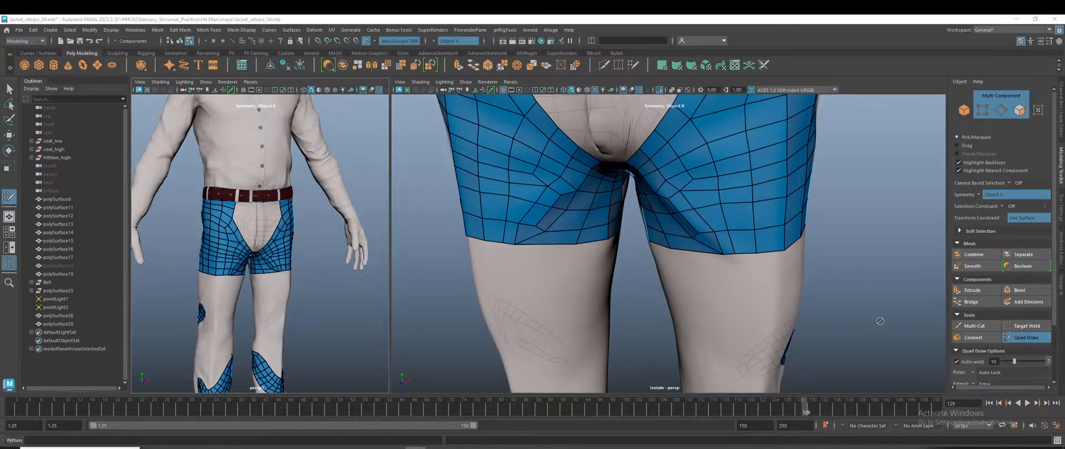
Examine the front of the trousers and the lower legs for regions that still lack quads.
scroll(928, 301, down, 3)
alt+drag(877, 323, 894, 311)
alt+middle_drag(874, 298, 700, 382)
scroll(707, 315, down, 2)
scroll(707, 314, down, 2)
alt+middle_drag(712, 309, 753, 293)
scroll(682, 277, up, 2)
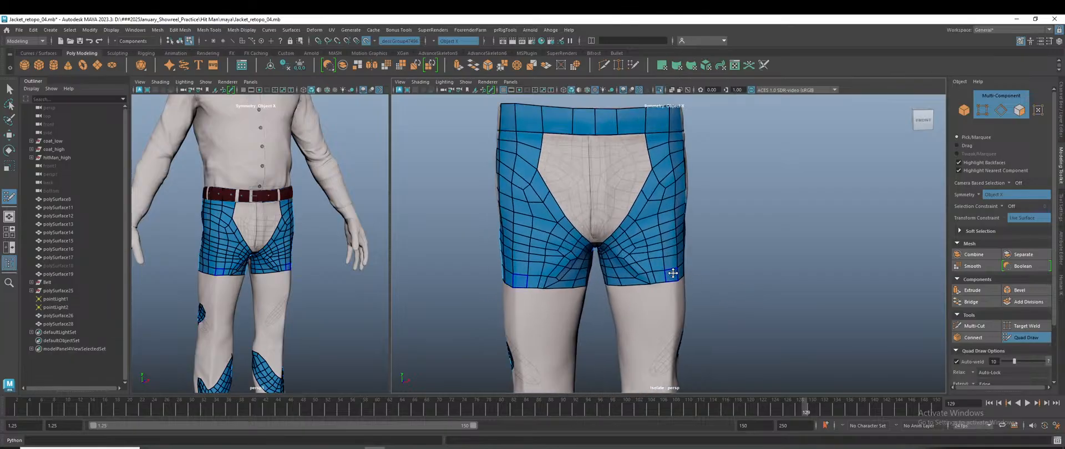
scroll(746, 283, down, 1)
alt+middle_drag(756, 294, 746, 226)
scroll(349, 295, down, 4)
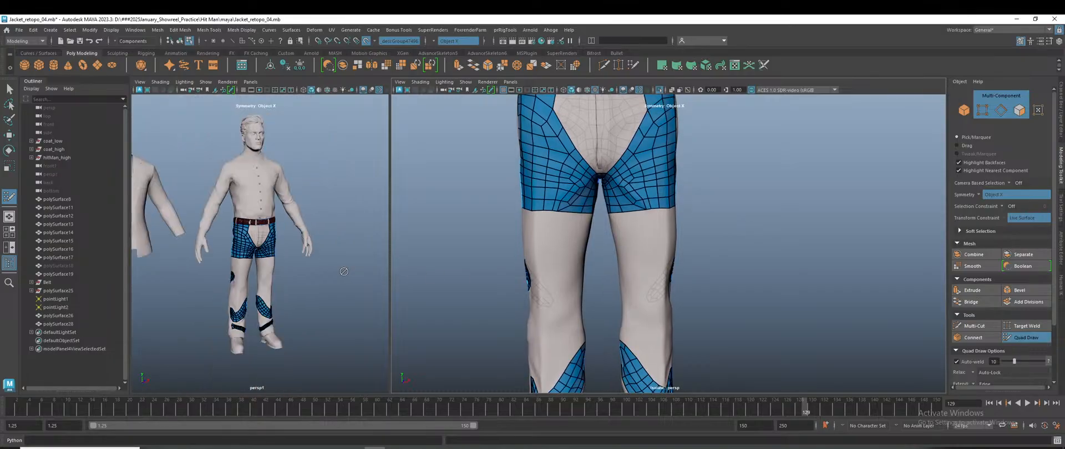
alt+drag(349, 295, 327, 300)
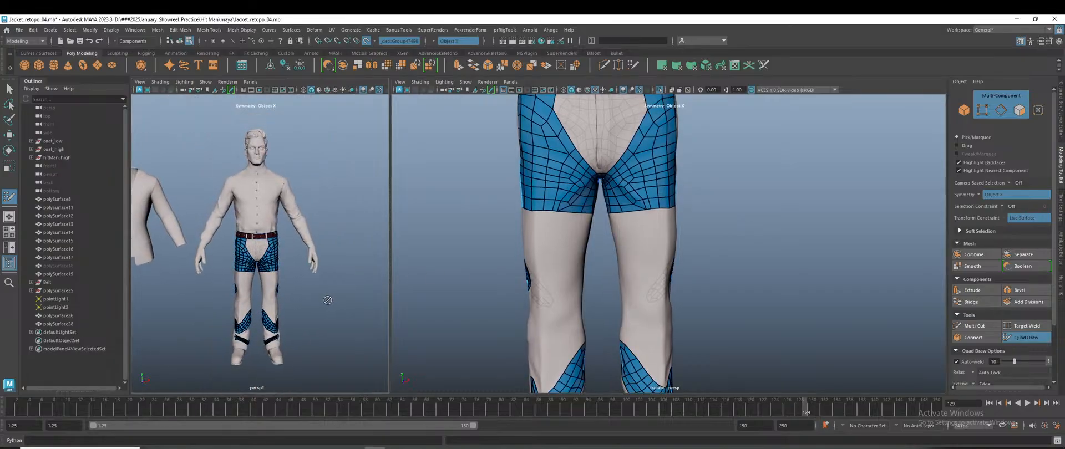
scroll(712, 265, up, 6)
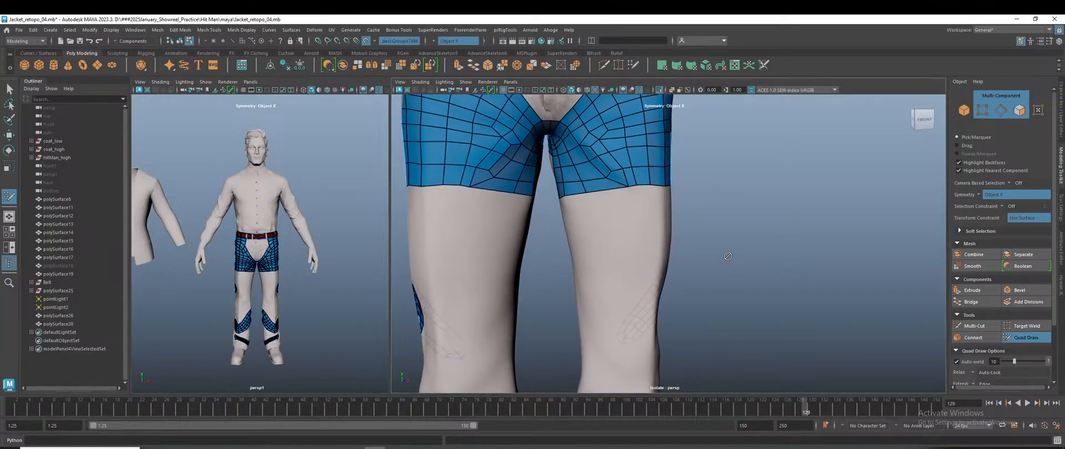
Continue the quads along the upper back of the thigh and into the gap at the inner thigh.
alt+drag(698, 286, 668, 207)
scroll(665, 256, up, 3)
scroll(665, 256, up, 2)
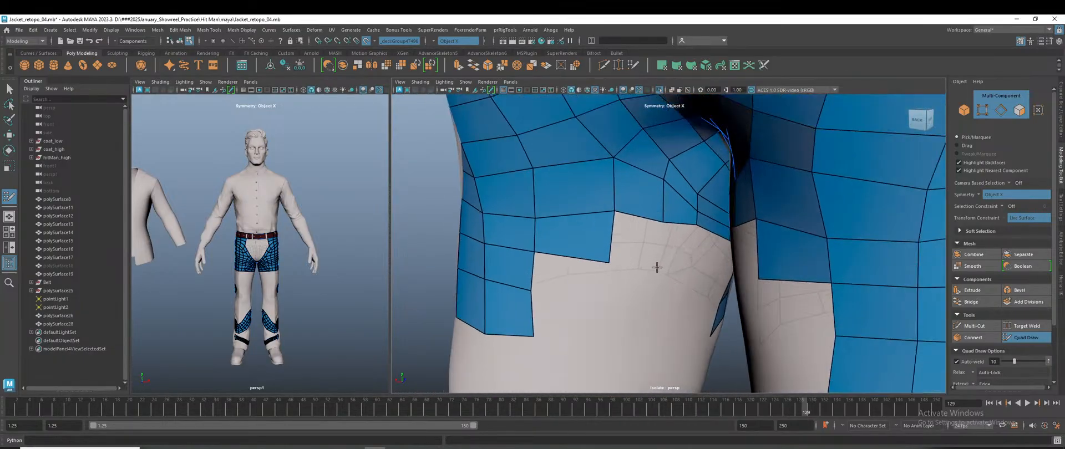
shift+click(643, 247)
shift+click(688, 260)
alt+drag(695, 281, 668, 282)
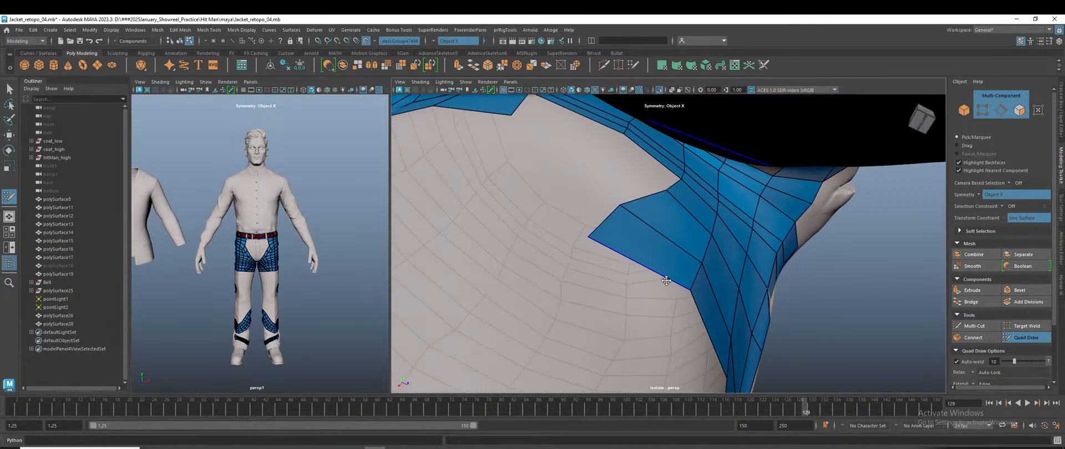
shift+click(579, 137)
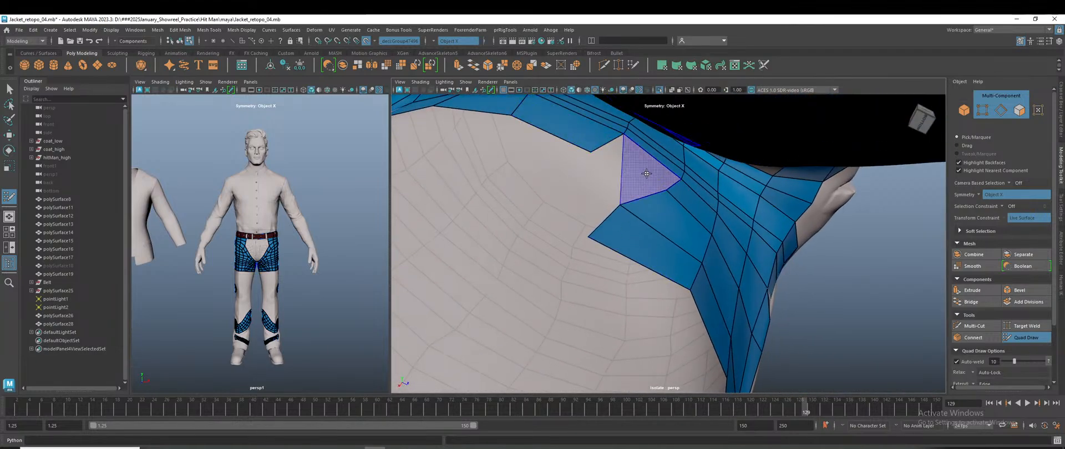
Relax the quads on the inner thigh just below the crotch.
alt+drag(649, 214, 555, 232)
mouse_move(554, 283)
alt+mouse_down()
mouse_move(557, 322)
mouse_move(575, 321)
alt+mouse_up()
key(Tab)
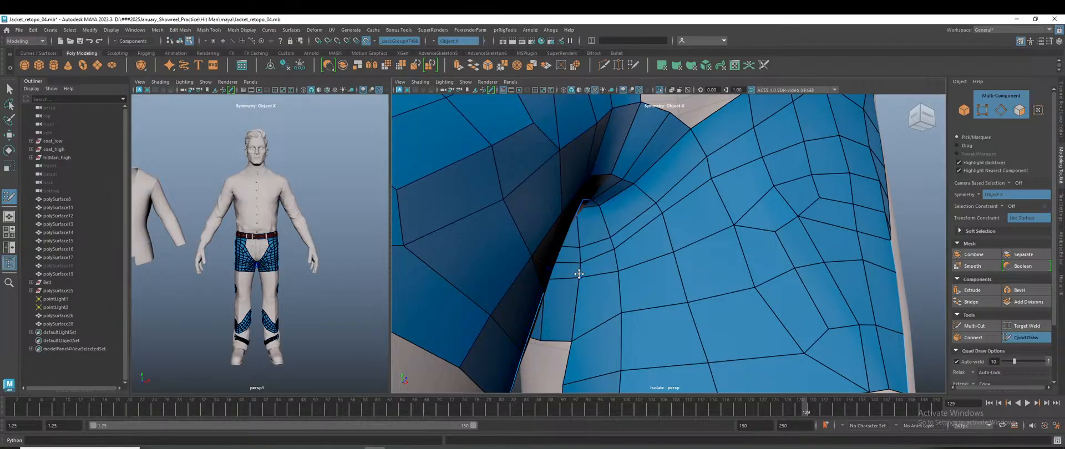
mouse_move(586, 260)
shift+mouse_down()
mouse_move(606, 254)
mouse_move(580, 255)
mouse_move(624, 316)
mouse_move(730, 326)
mouse_move(712, 314)
shift+mouse_up()
scroll(612, 315, down, 3)
alt+middle_drag(712, 314, 694, 304)
scroll(694, 302, down, 3)
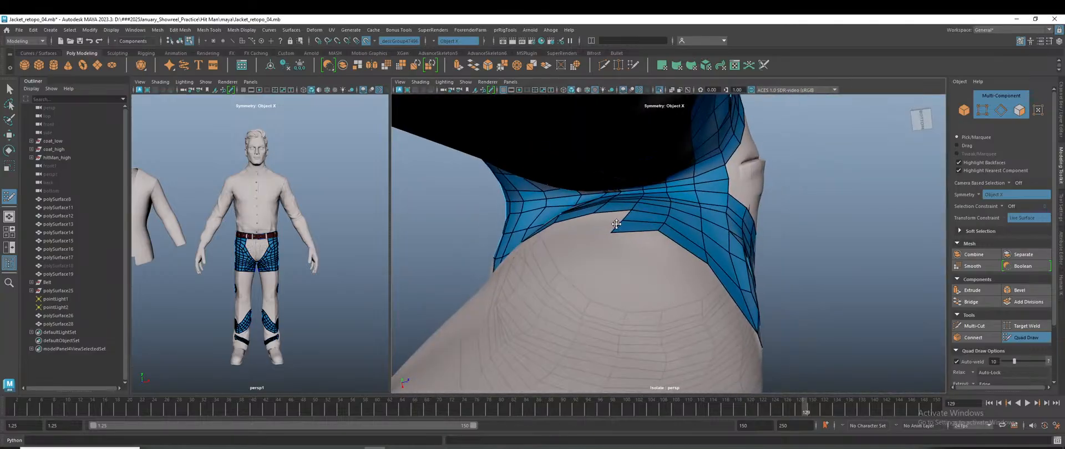
Extend rows of quads across the inner thigh beneath the crotch toward the back of the leg.
alt+drag(622, 246, 696, 307)
shift+click(584, 251)
shift+click(571, 286)
shift+click(638, 272)
shift+click(621, 299)
alt+drag(644, 344, 573, 289)
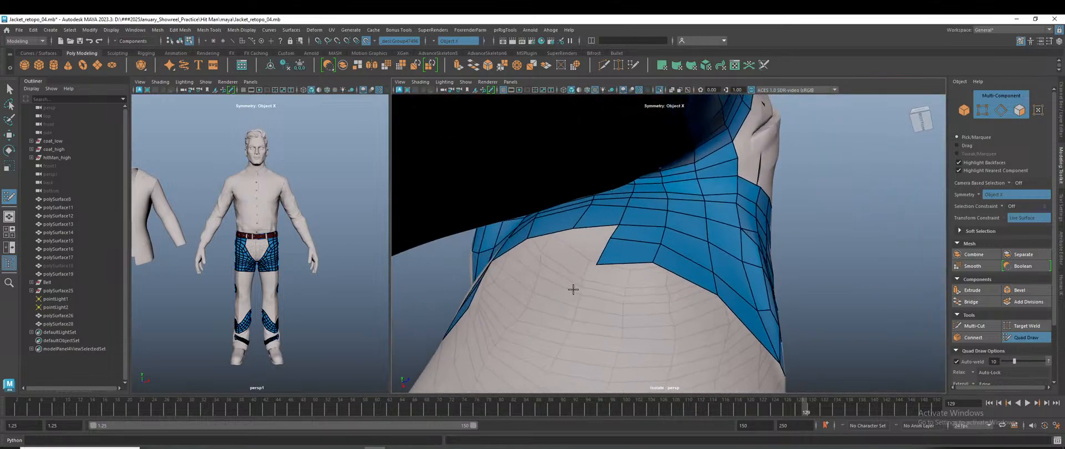
shift+click(587, 235)
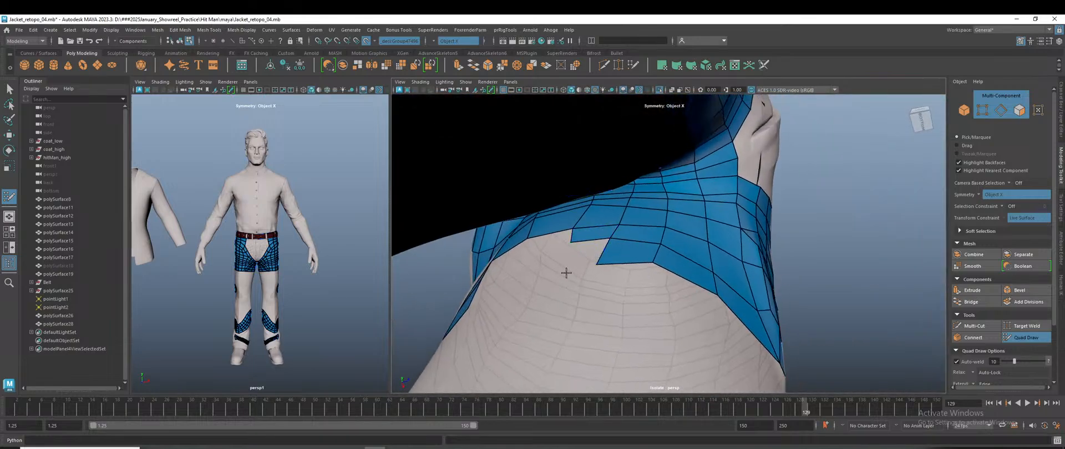
shift+click(577, 256)
Fill the last gap between the back and inner thigh with quads, completing the band around the leg.
mouse_move(577, 256)
alt+mouse_down()
mouse_move(588, 304)
mouse_move(646, 316)
mouse_move(642, 329)
alt+mouse_up()
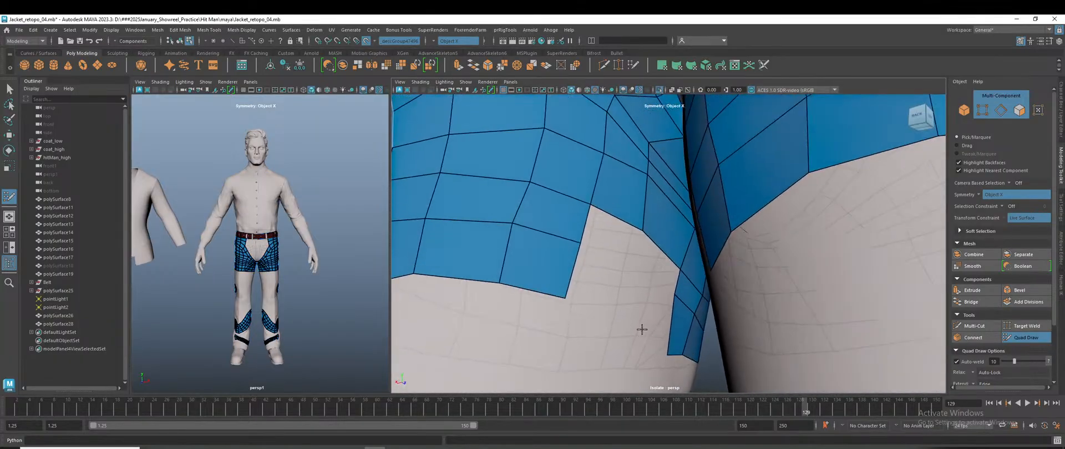
shift+click(615, 244)
shift+click(593, 280)
shift+click(649, 302)
scroll(664, 345, down, 10)
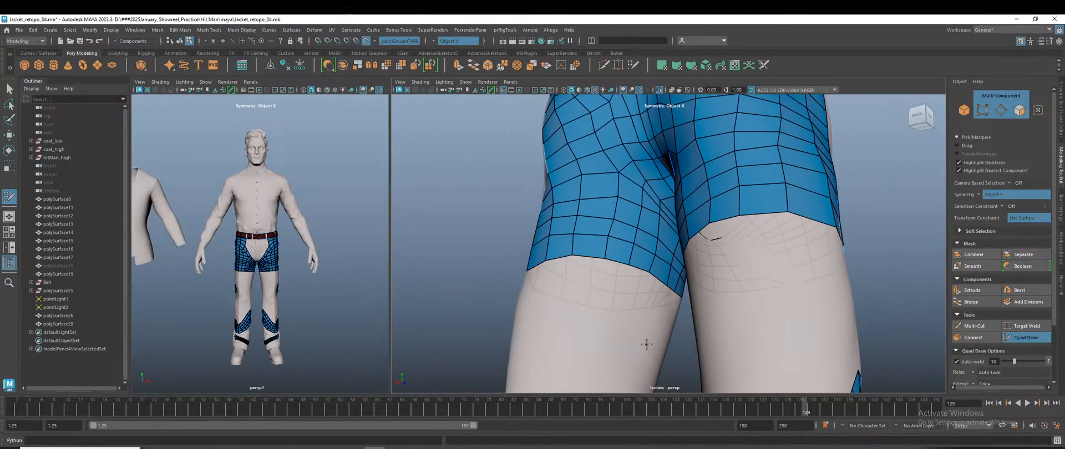
Examine the thigh band from the front along with the uncovered knees and lower legs.
alt+drag(788, 360, 825, 350)
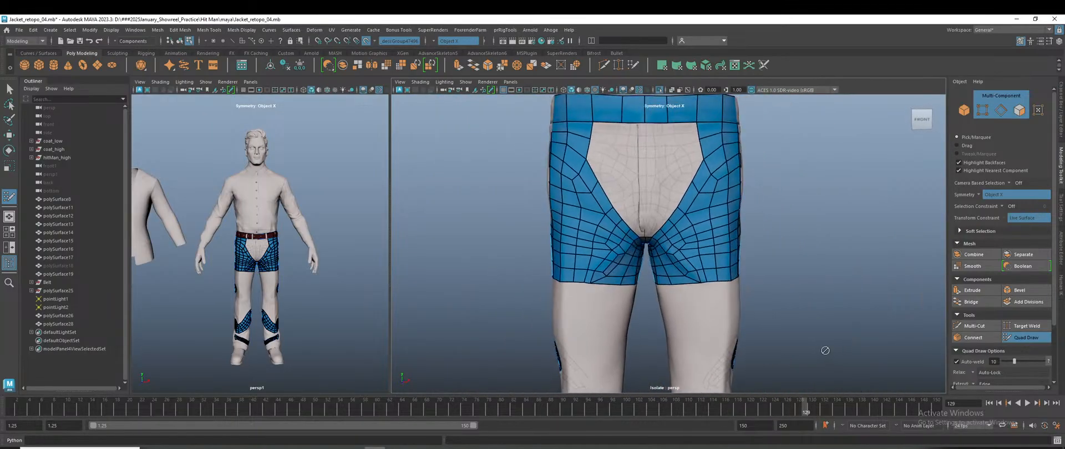
scroll(804, 333, down, 5)
alt+middle_drag(765, 351, 735, 290)
scroll(736, 290, down, 2)
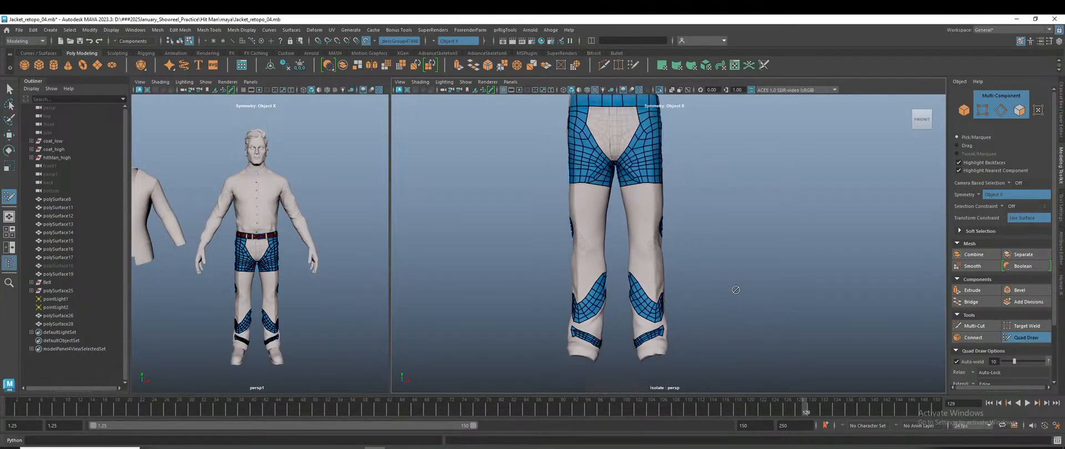
scroll(734, 292, up, 6)
alt+middle_drag(734, 293, 736, 380)
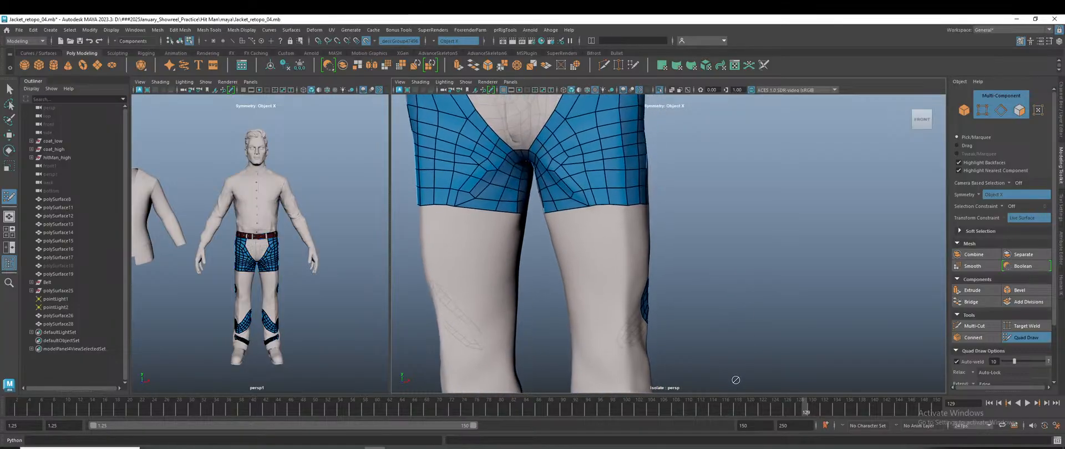
scroll(643, 268, up, 2)
alt+middle_drag(643, 268, 605, 258)
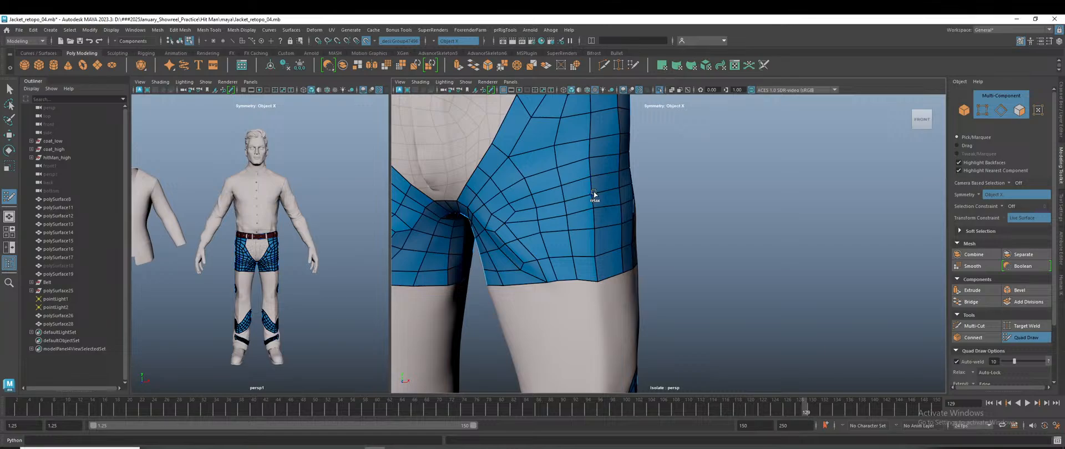
Start a new row of quads below the thigh band's lower edge across the front of the leg.
alt+drag(593, 211, 582, 276)
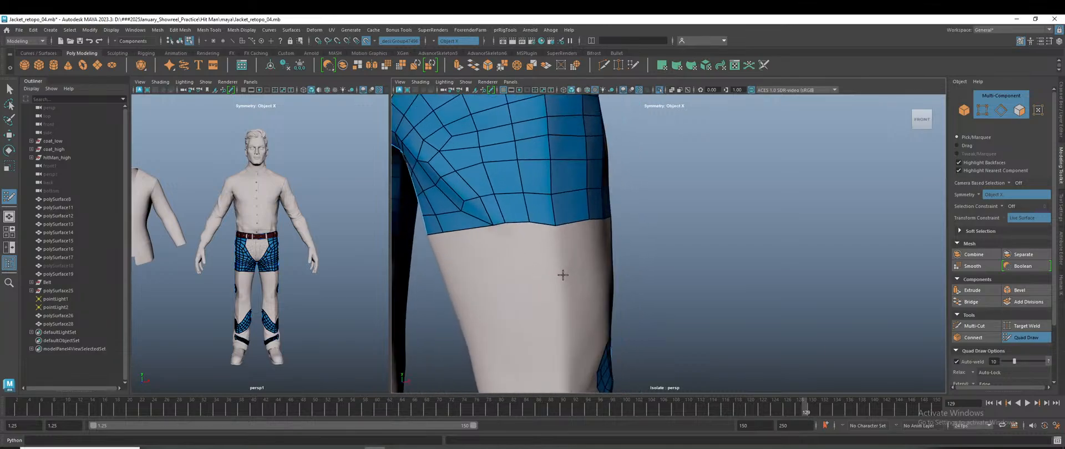
shift+click(553, 251)
click(522, 279)
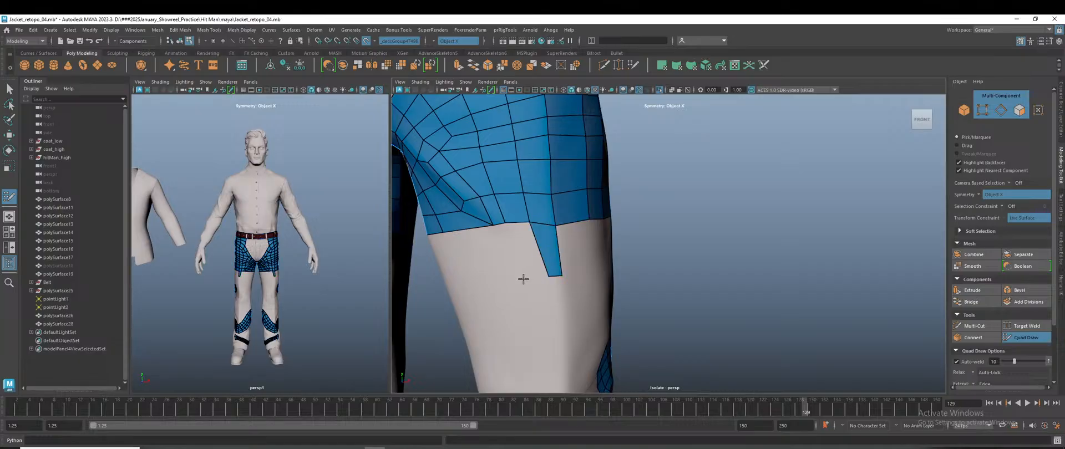
alt+drag(507, 315, 538, 305)
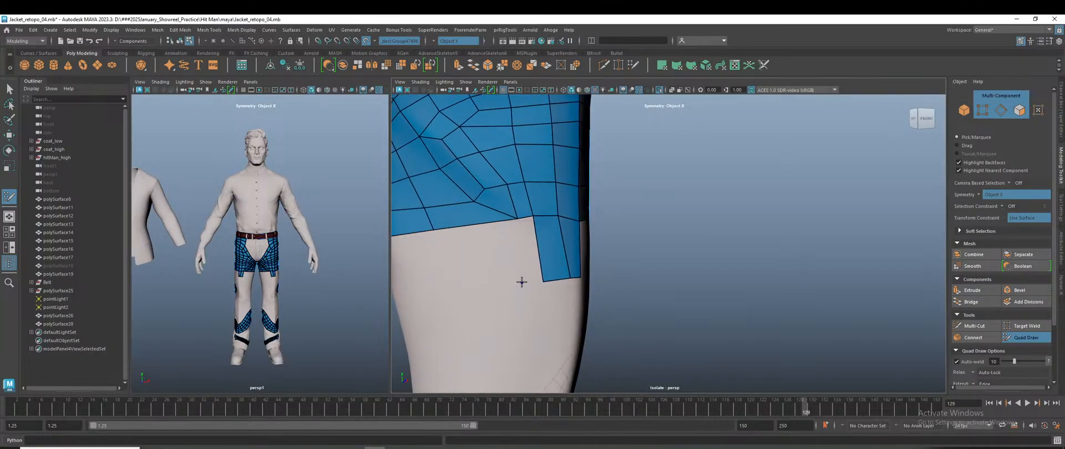
shift+click(527, 258)
shift+click(468, 258)
scroll(504, 311, down, 5)
alt+drag(616, 324, 588, 321)
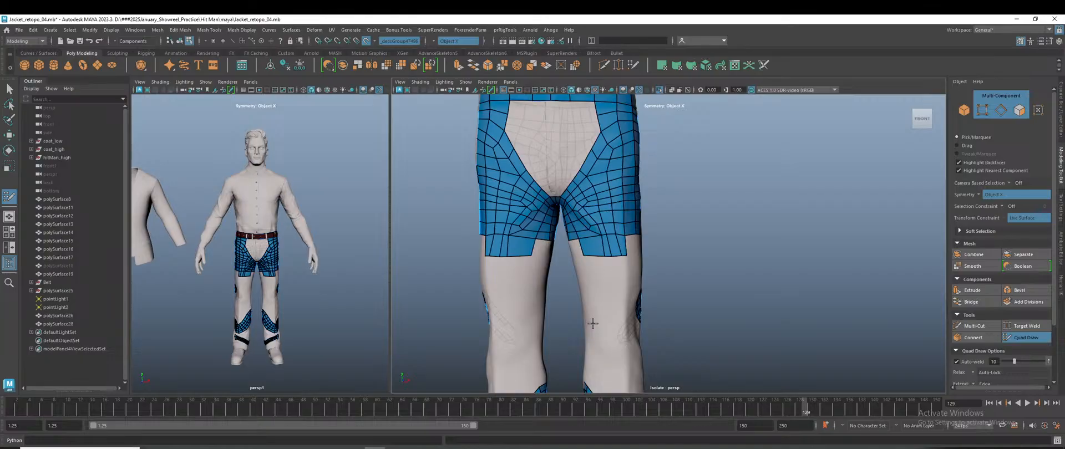
Continue the new row of quads around the outer thigh to the back of the leg.
scroll(614, 262, up, 5)
alt+drag(615, 262, 565, 283)
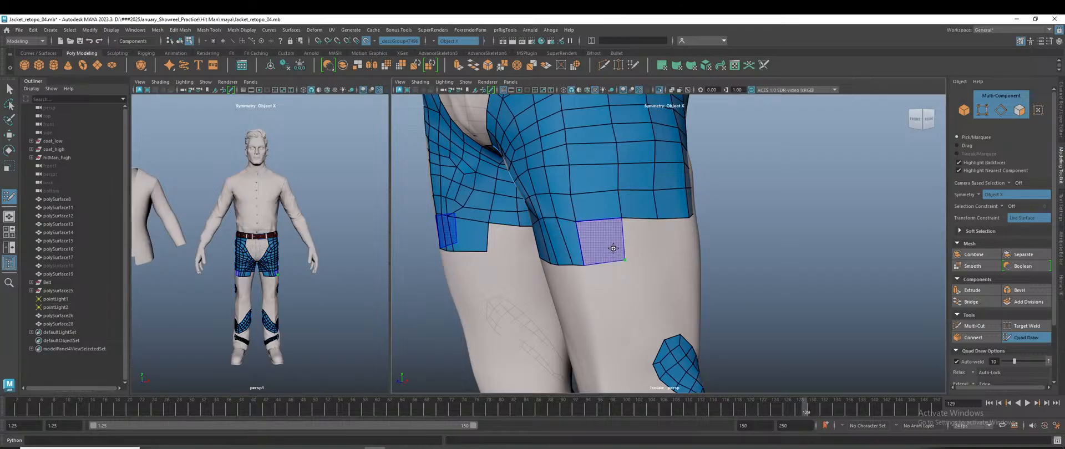
alt+drag(618, 262, 639, 276)
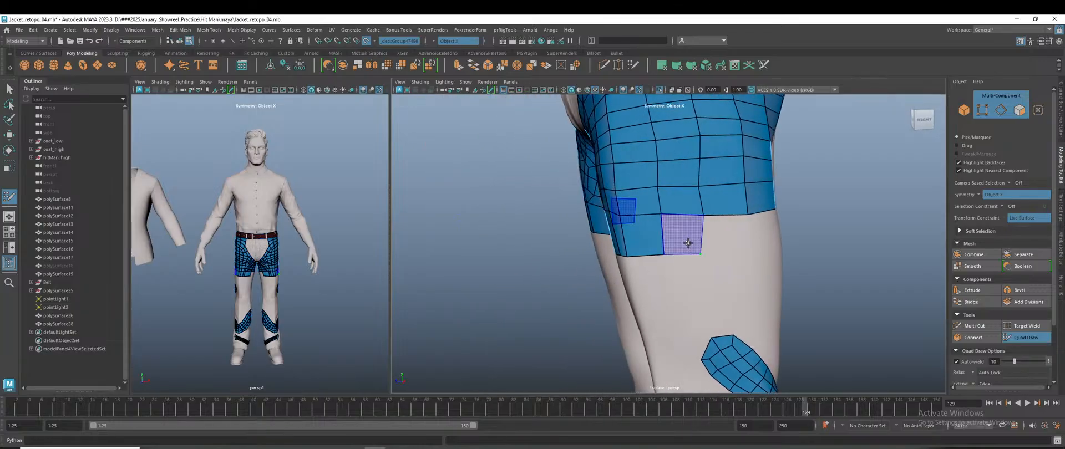
mouse_move(720, 274)
alt+mouse_down()
mouse_move(756, 278)
mouse_move(647, 280)
mouse_move(745, 285)
mouse_move(670, 292)
alt+mouse_up()
click(668, 287)
mouse_move(655, 263)
alt+mouse_down()
mouse_move(661, 299)
mouse_move(664, 290)
alt+mouse_up()
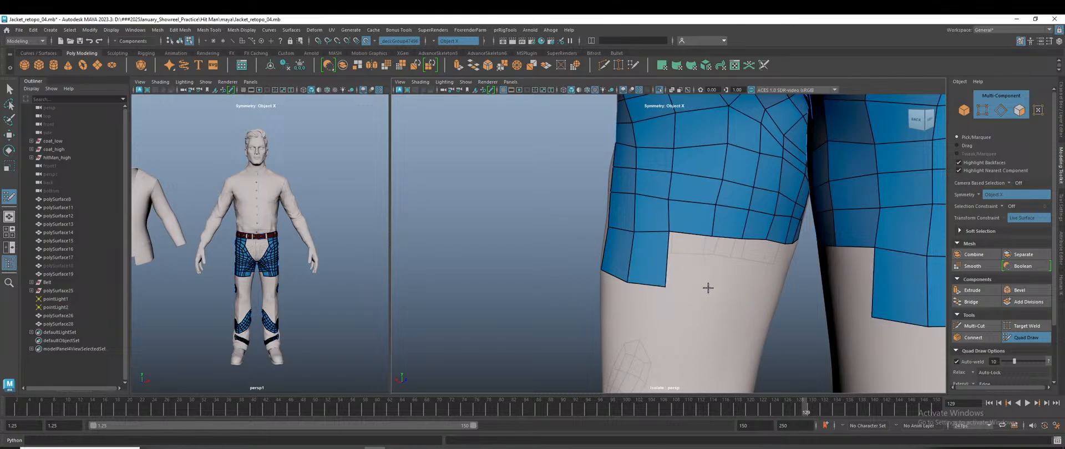
Extend the row across the inner thigh and fill the remaining gap at the back, closing the ring around the leg.
mouse_move(691, 264)
alt+mouse_down()
mouse_move(699, 300)
mouse_move(637, 307)
alt+mouse_up()
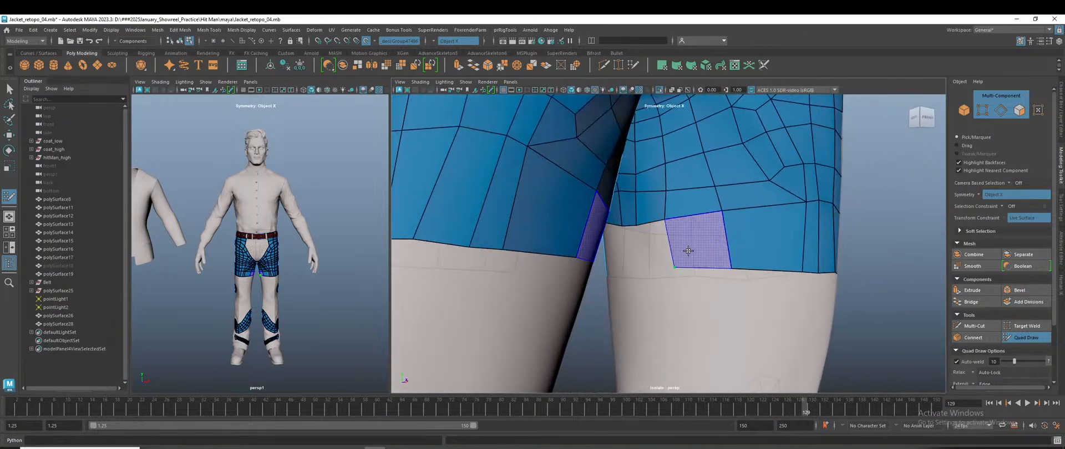
alt+drag(666, 281, 672, 266)
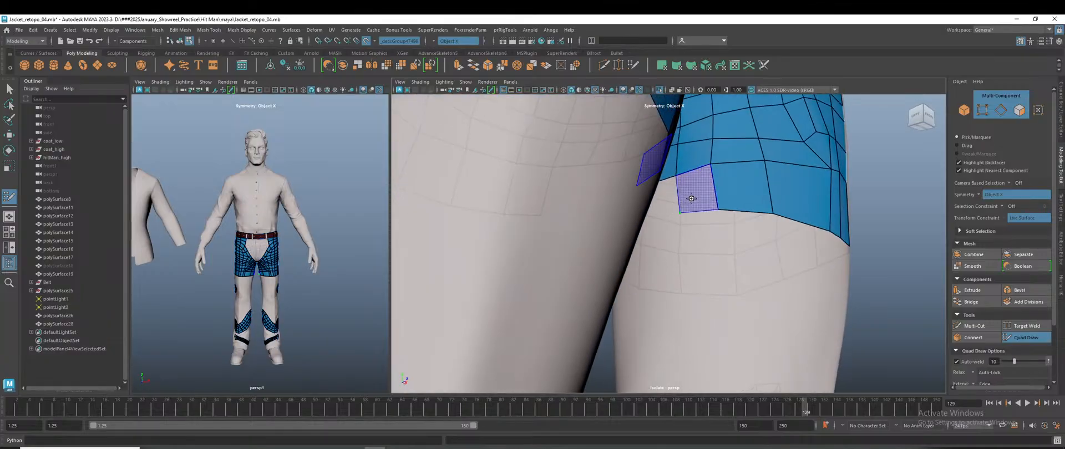
alt+drag(723, 285, 771, 274)
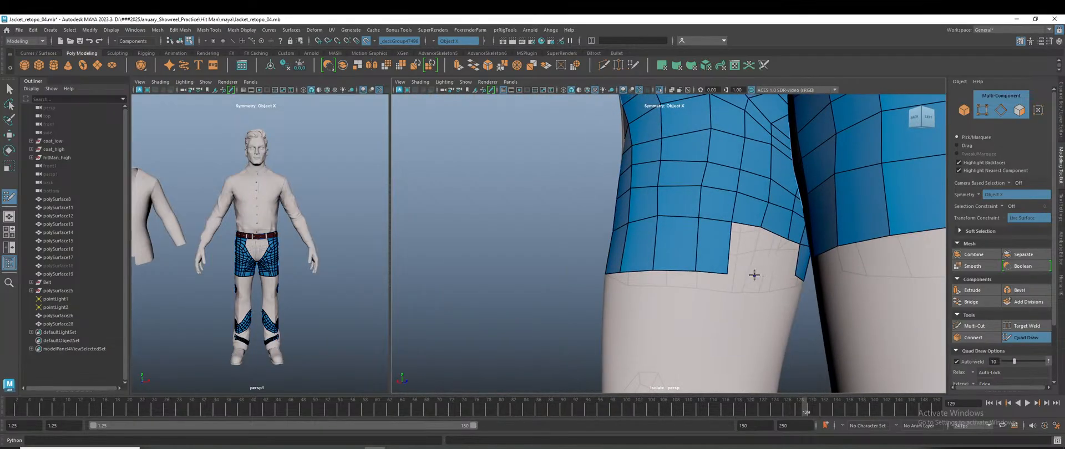
shift+click(743, 254)
shift+click(767, 256)
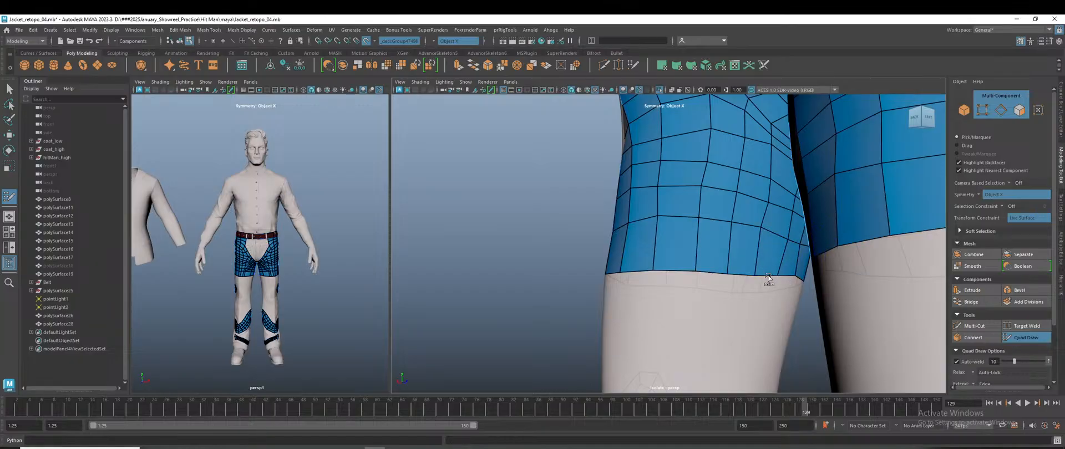
Adjust the quads along the lower rows on the front and inner thigh to even out their spacing.
alt+drag(654, 283, 859, 341)
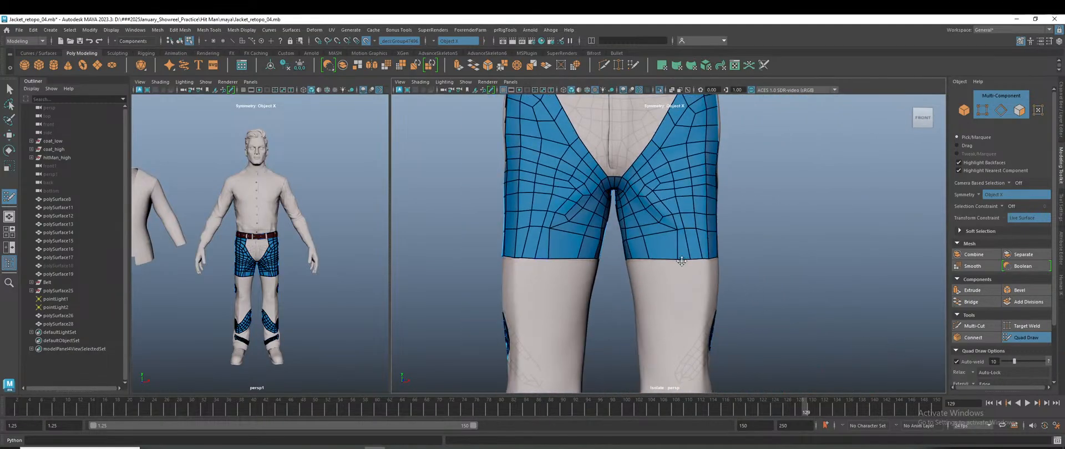
drag(675, 227, 680, 226)
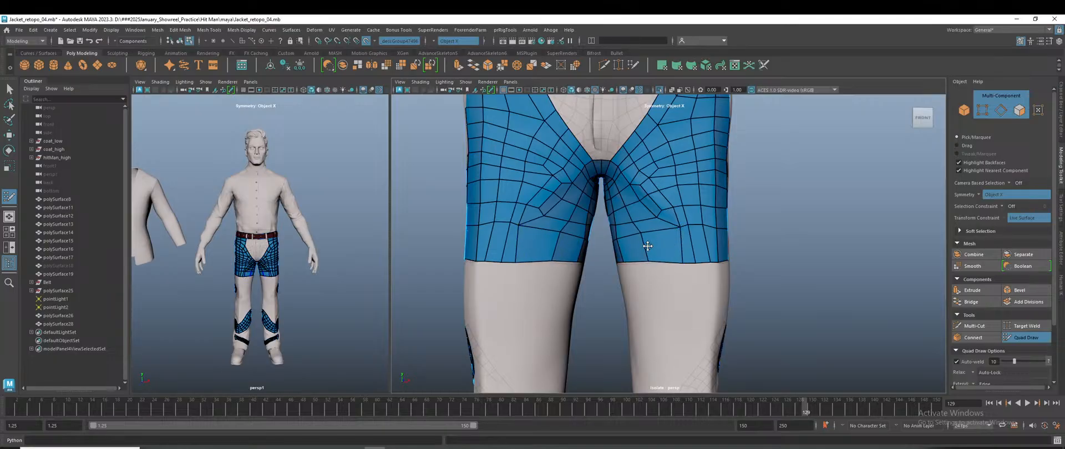
drag(621, 250, 665, 246)
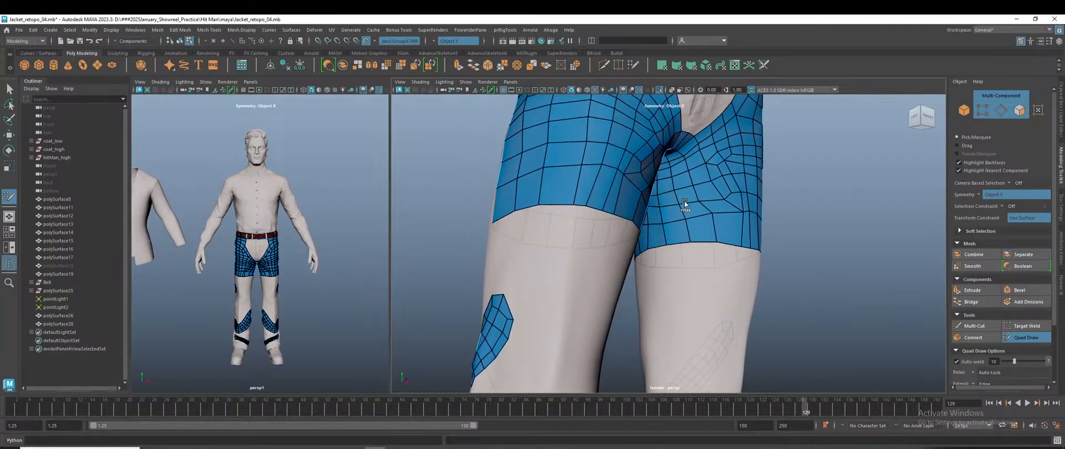
alt+drag(727, 296, 684, 345)
scroll(685, 345, up, 3)
scroll(666, 330, up, 2)
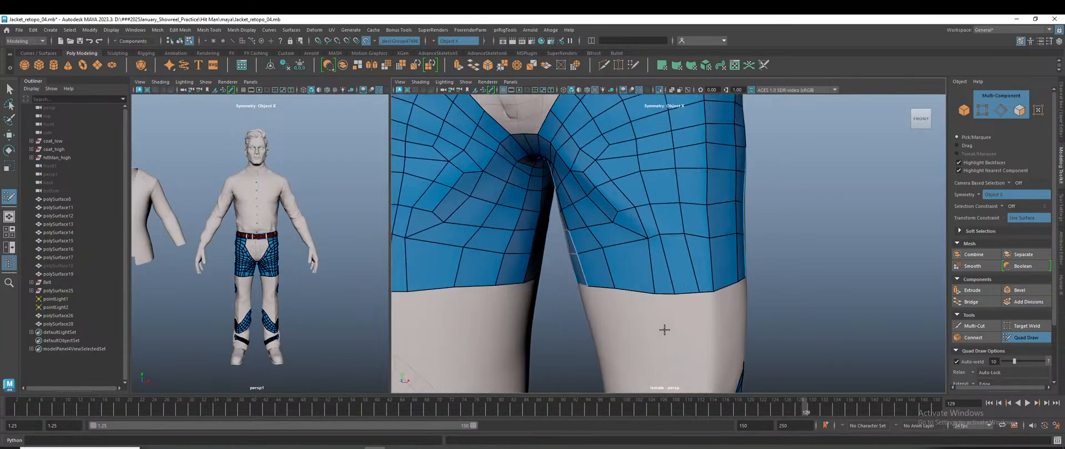
scroll(661, 329, up, 1)
scroll(648, 311, up, 1)
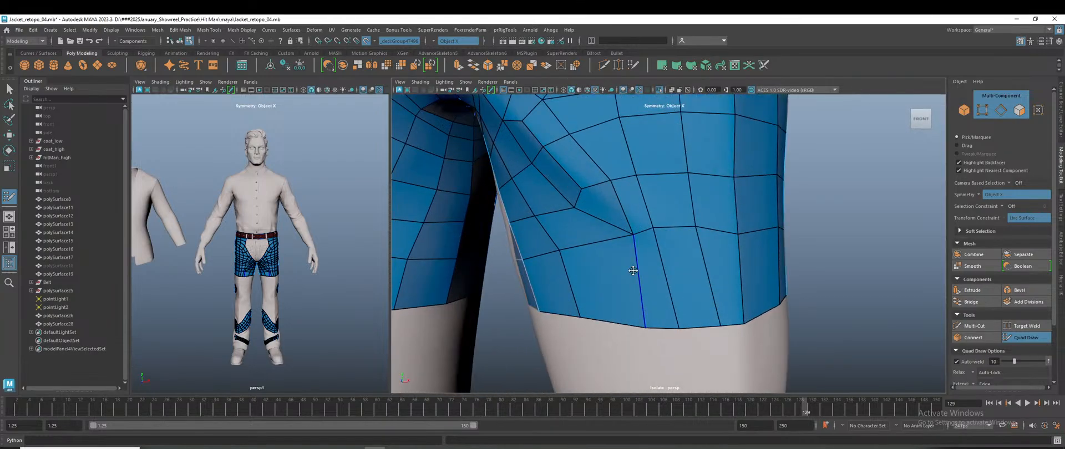
scroll(658, 304, down, 5)
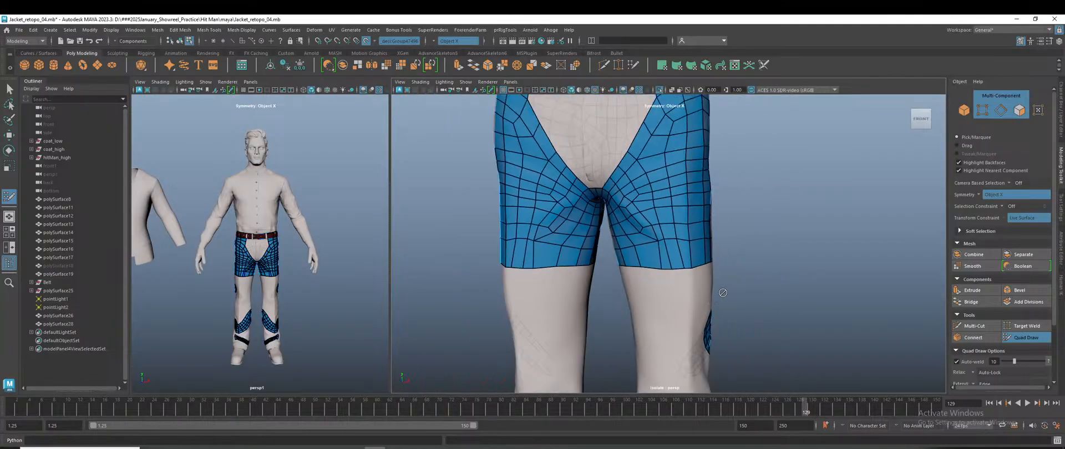
Select the trouser retopology mesh and isolate it in the full-body viewport with smooth mesh preview.
key(w)
right_drag(766, 168, 814, 155)
click(672, 228)
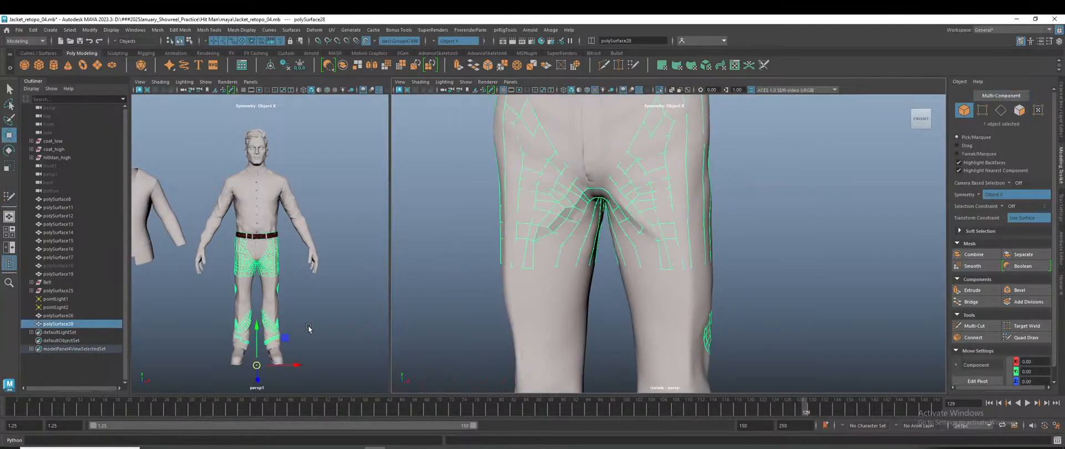
key(ctrl+1)
key(3)
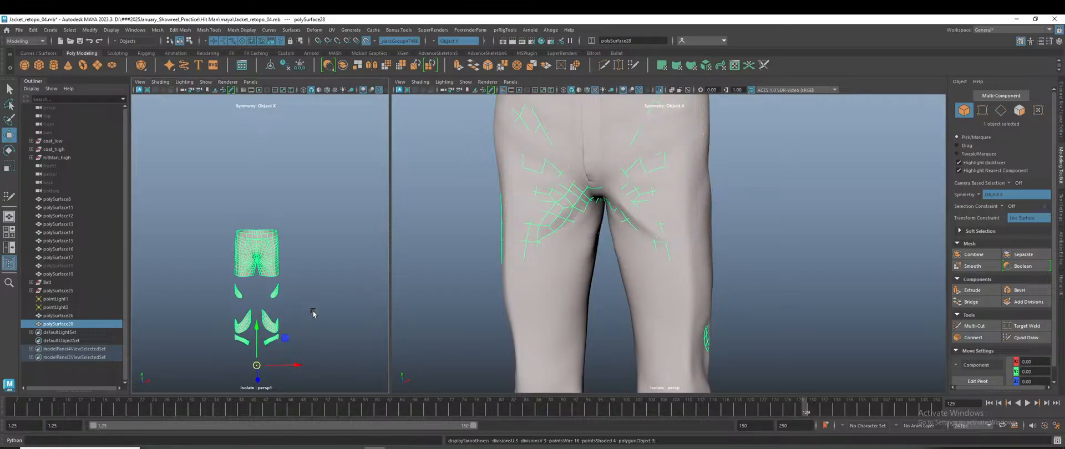
Turn off two-sided lighting in the viewport showing the isolated retopology mesh.
click(313, 314)
scroll(261, 285, up, 10)
scroll(315, 301, up, 2)
click(184, 81)
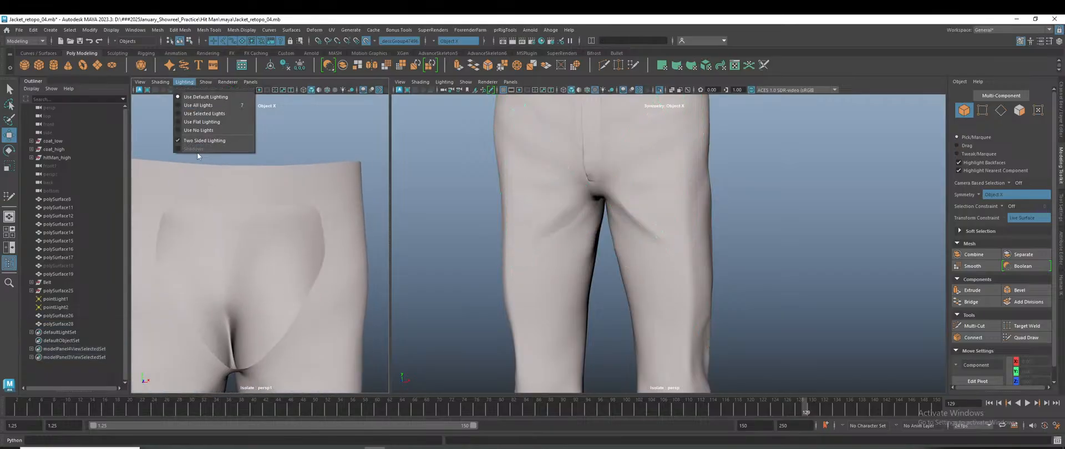
click(204, 140)
Examine the crotch and thigh topology with wireframe on shaded, comparing the smoothed and unsmoothed mesh.
scroll(316, 316, down, 5)
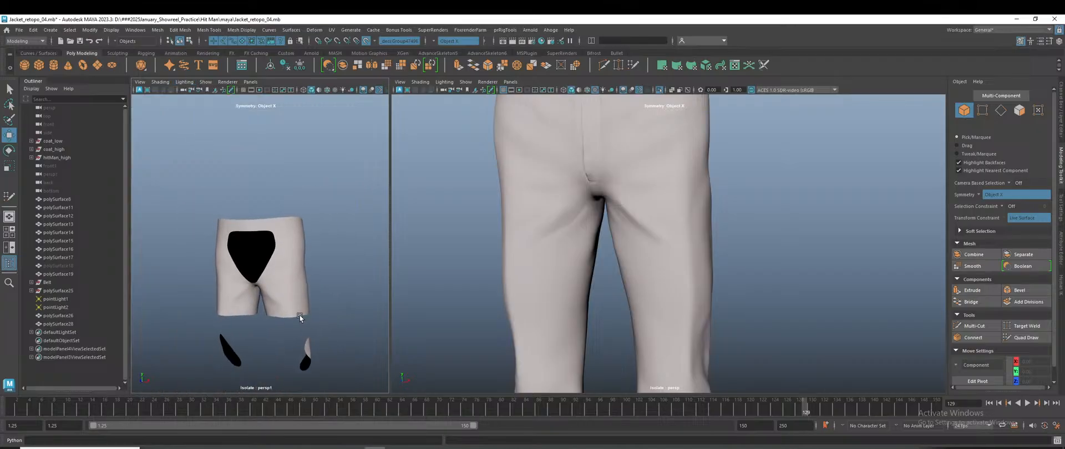
scroll(295, 273, up, 8)
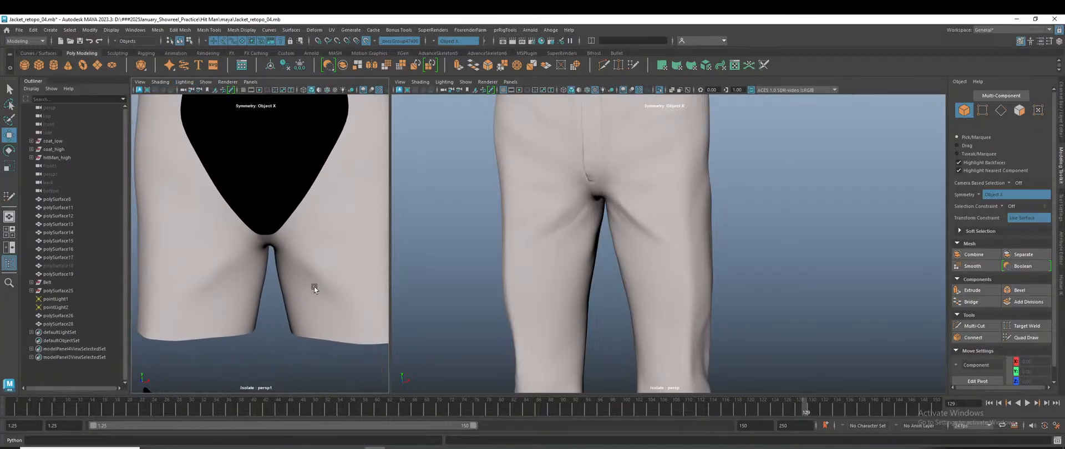
scroll(312, 286, down, 1)
key(alt+5)
alt+drag(308, 284, 326, 285)
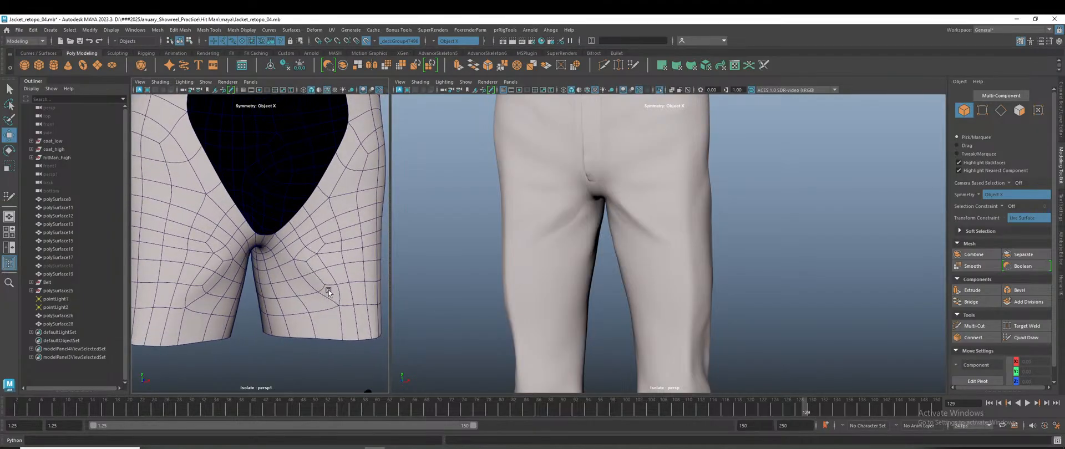
click(327, 314)
key(1)
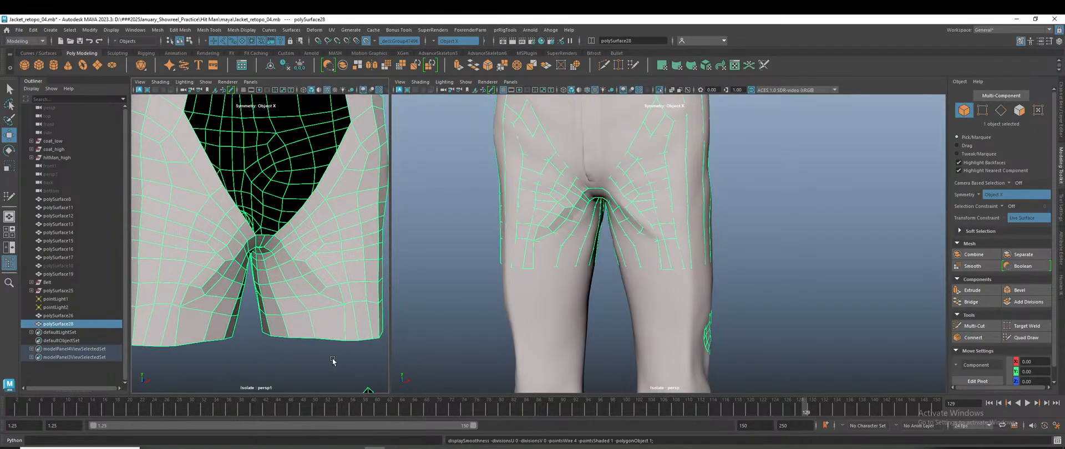
scroll(299, 334, down, 6)
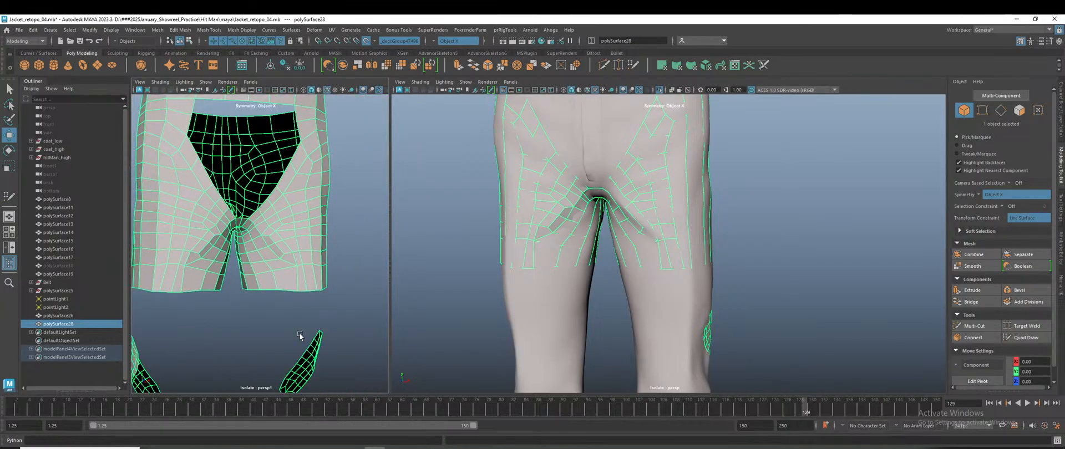
Examine the smoothed thigh bands, knee patches and lower-leg strips of the isolated mesh, with and without wireframe.
alt+middle_drag(298, 330, 294, 267)
scroll(296, 296, down, 5)
alt+middle_drag(301, 314, 294, 302)
key(3)
click(324, 304)
scroll(302, 308, up, 5)
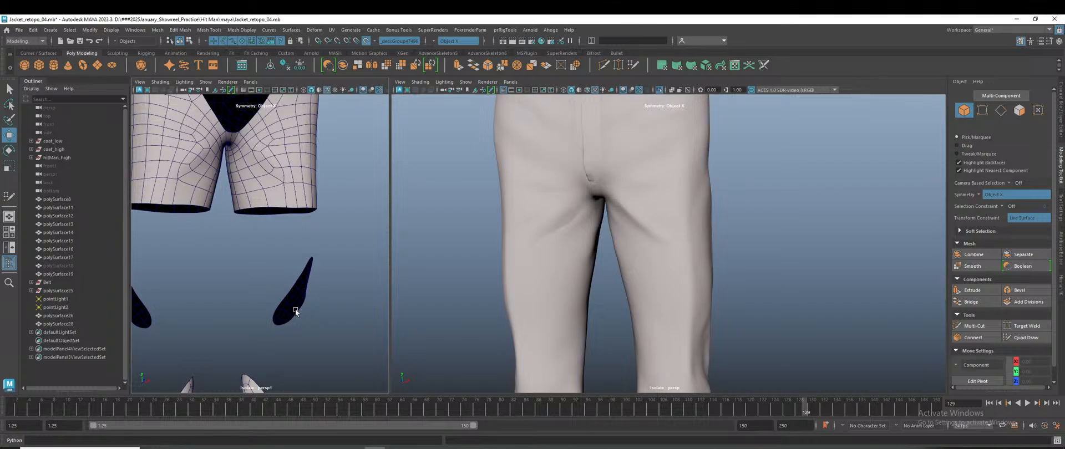
scroll(297, 310, down, 5)
mouse_move(297, 310)
alt+mouse_down()
mouse_move(284, 290)
mouse_move(296, 349)
mouse_move(284, 321)
alt+mouse_up()
scroll(283, 292, up, 8)
scroll(270, 310, down, 7)
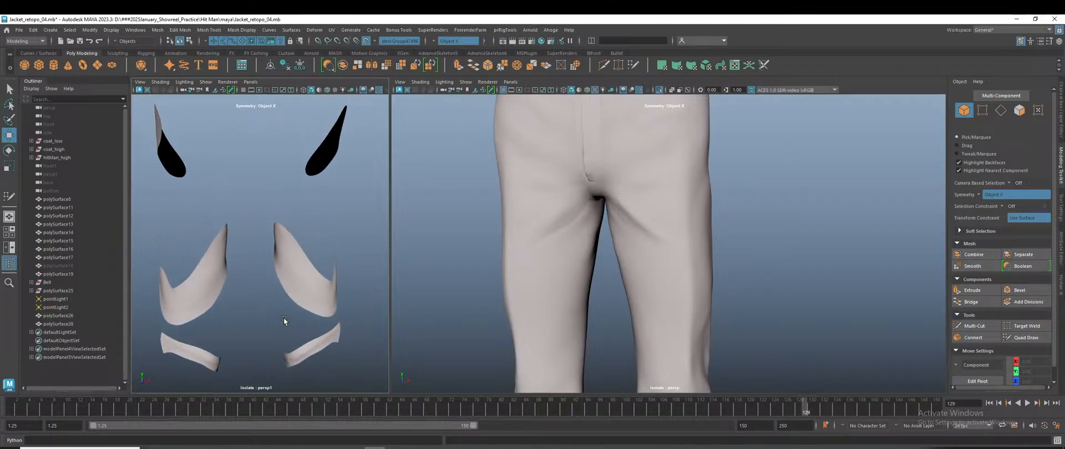
scroll(284, 321, down, 5)
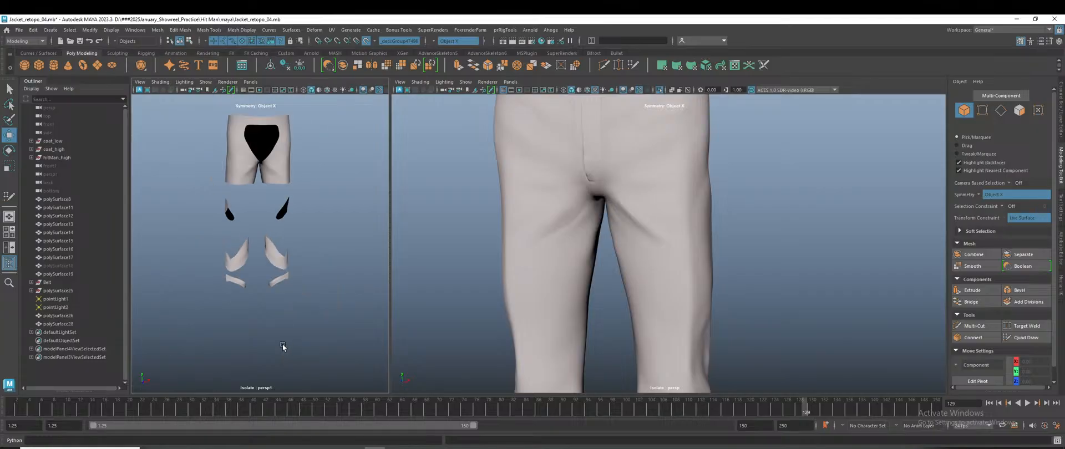
scroll(294, 233, up, 5)
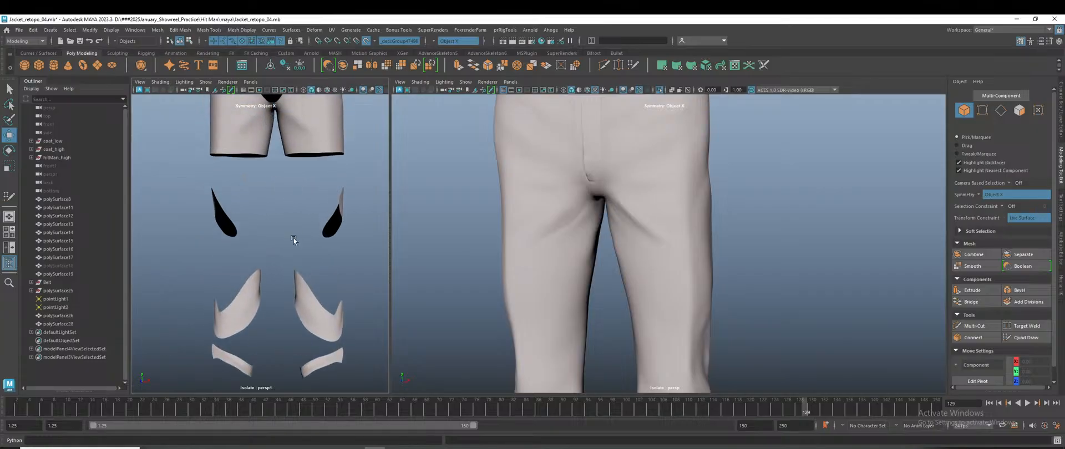
scroll(287, 266, up, 3)
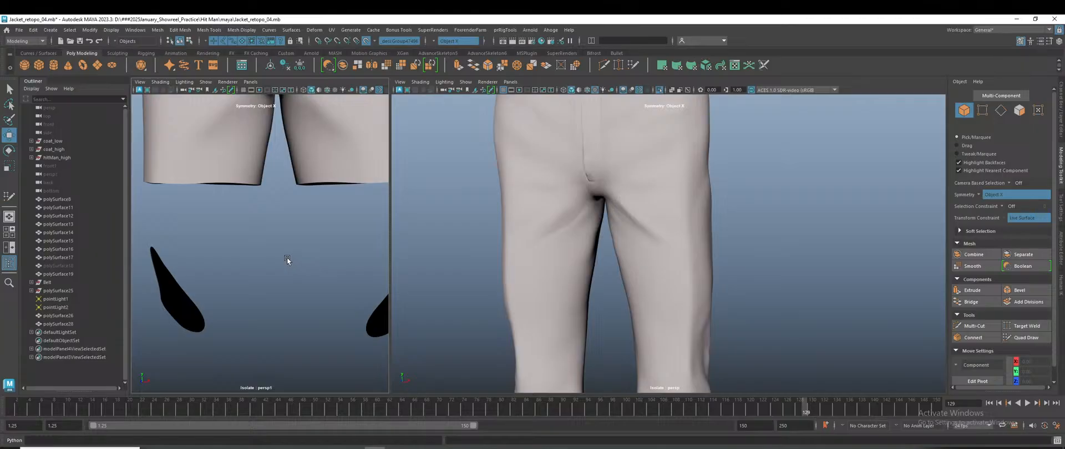
scroll(288, 257, down, 5)
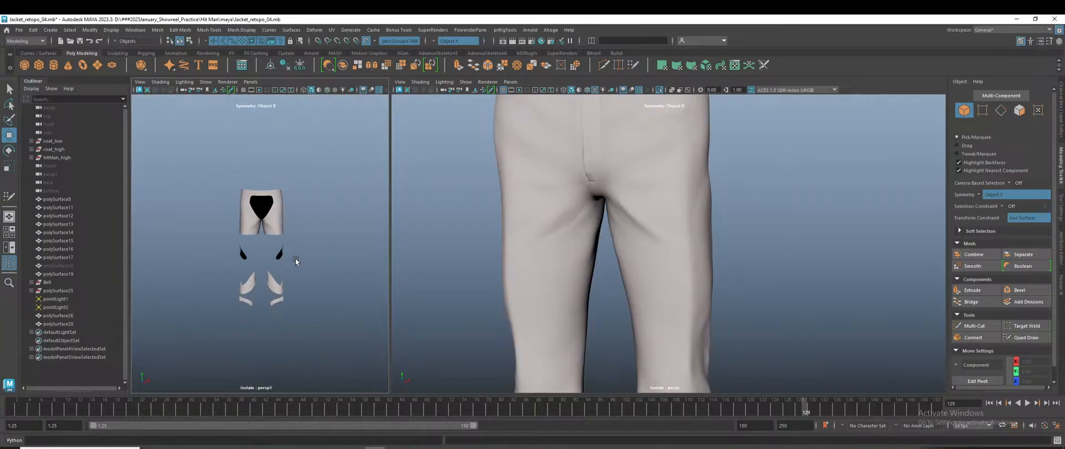
scroll(273, 233, up, 3)
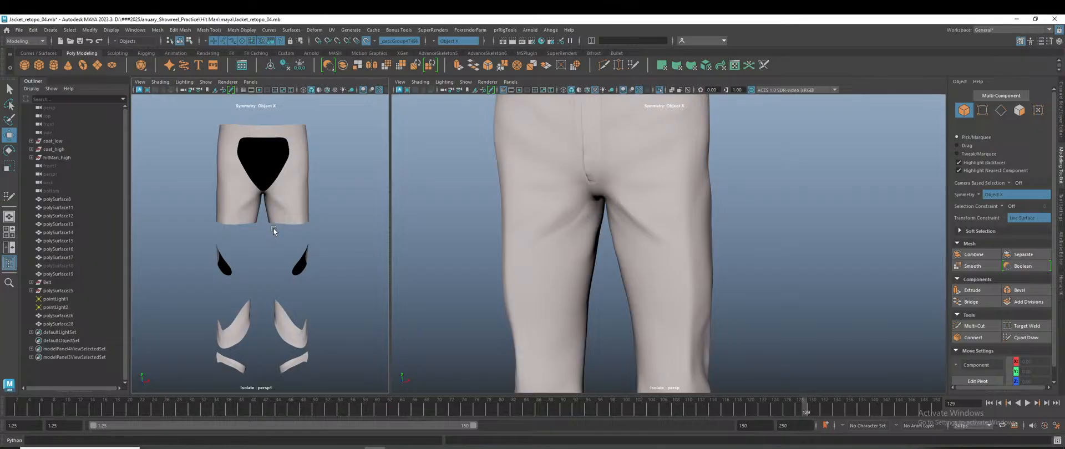
scroll(274, 228, down, 2)
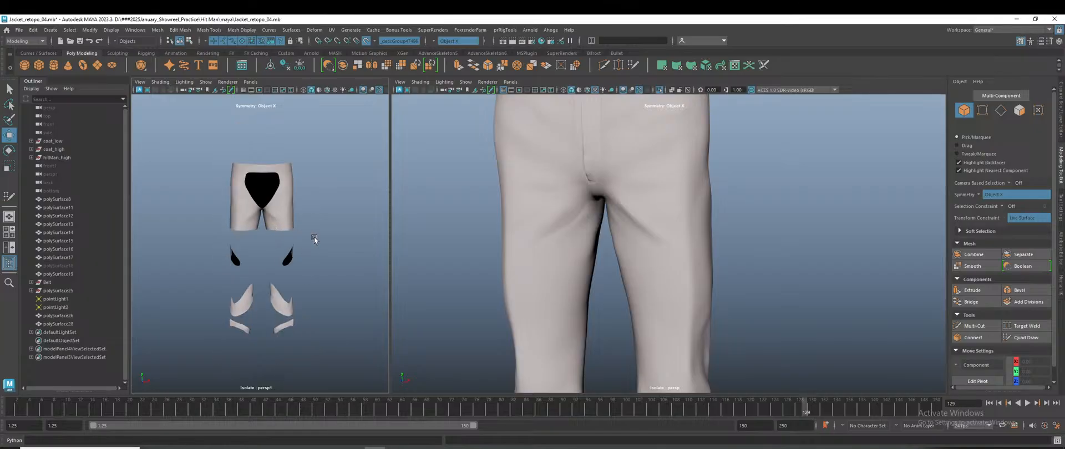
Exit isolation to show the whole character and resume Quad Draw on the unsmoothed trouser retopology mesh.
key(ctrl+1)
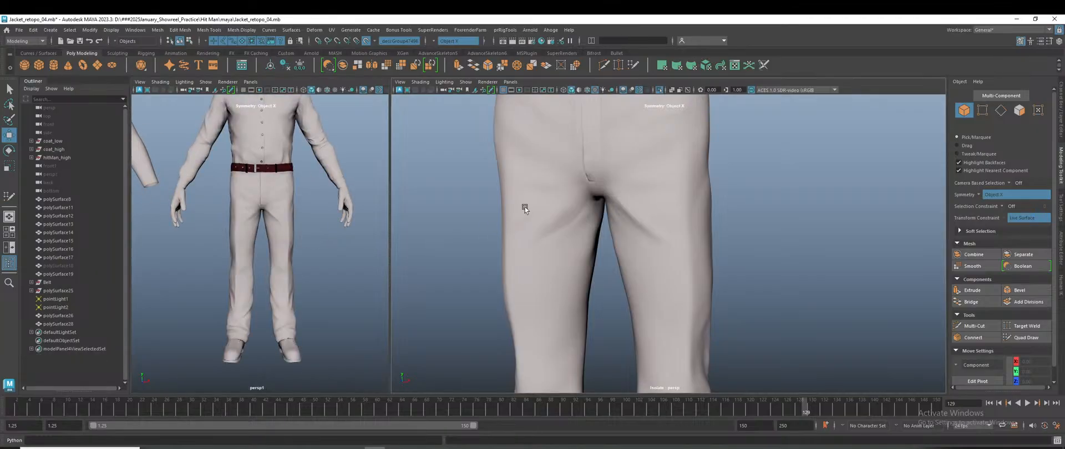
click(530, 210)
click(1023, 337)
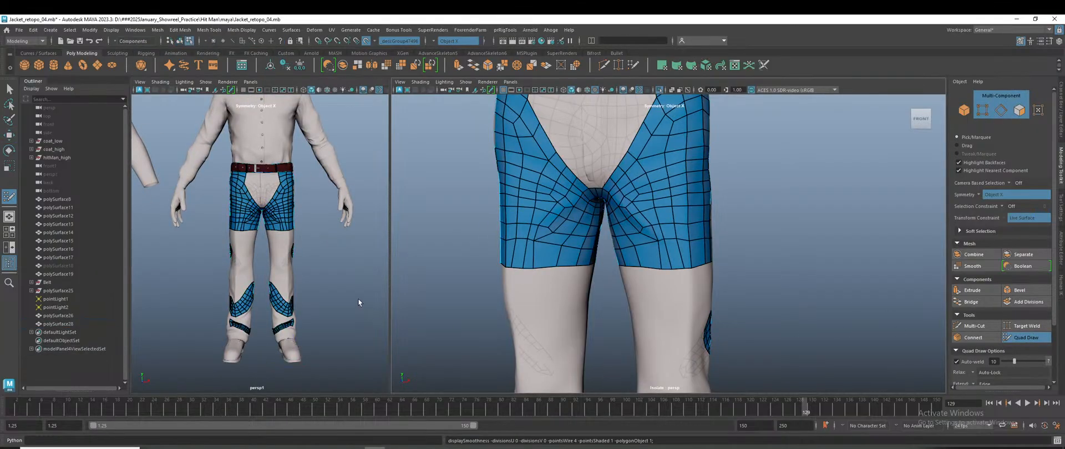
Examine the full character and jacket in the second viewport, comparing wireframe and shaded display.
scroll(349, 285, down, 3)
scroll(343, 294, up, 3)
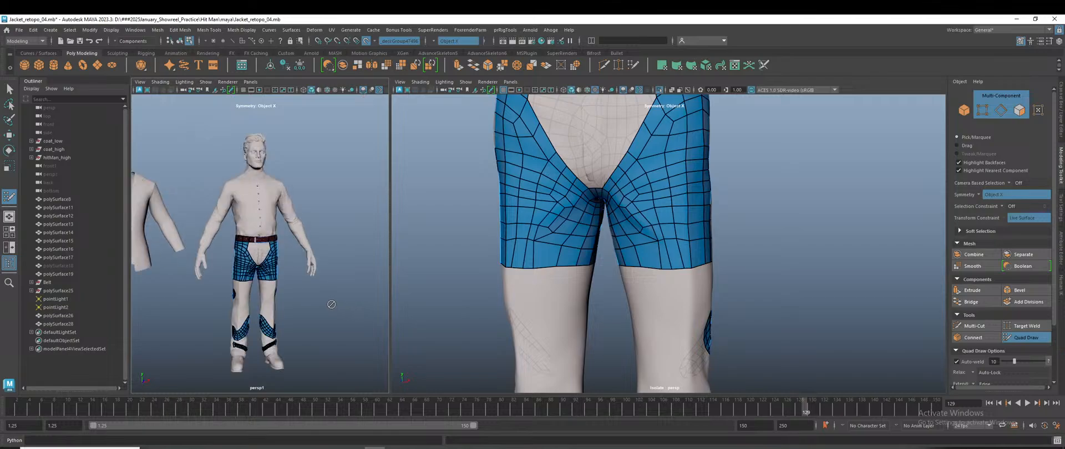
alt+middle_drag(332, 304, 363, 313)
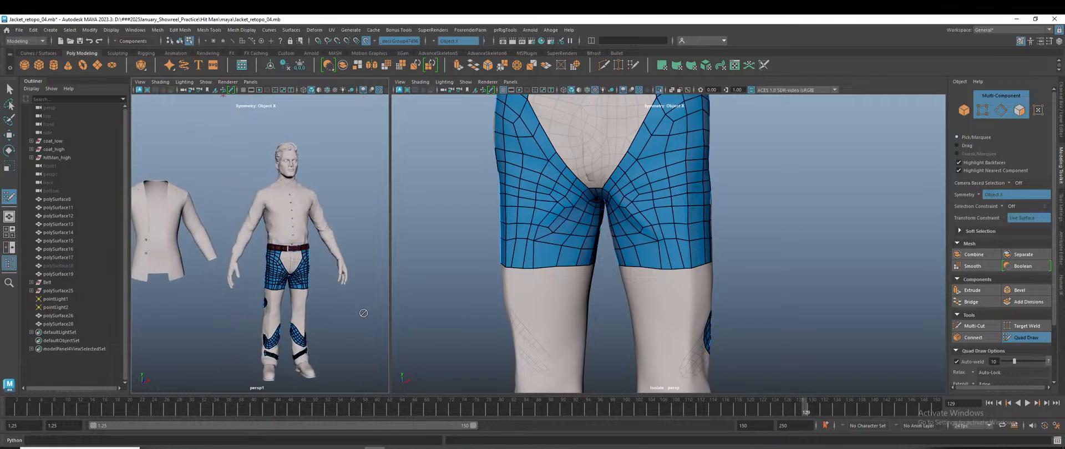
key(4)
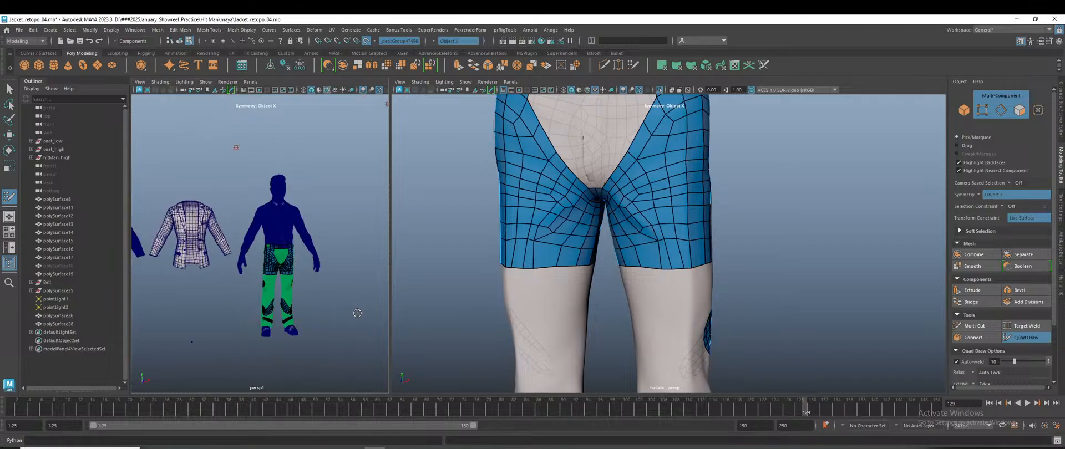
alt+middle_drag(351, 311, 359, 312)
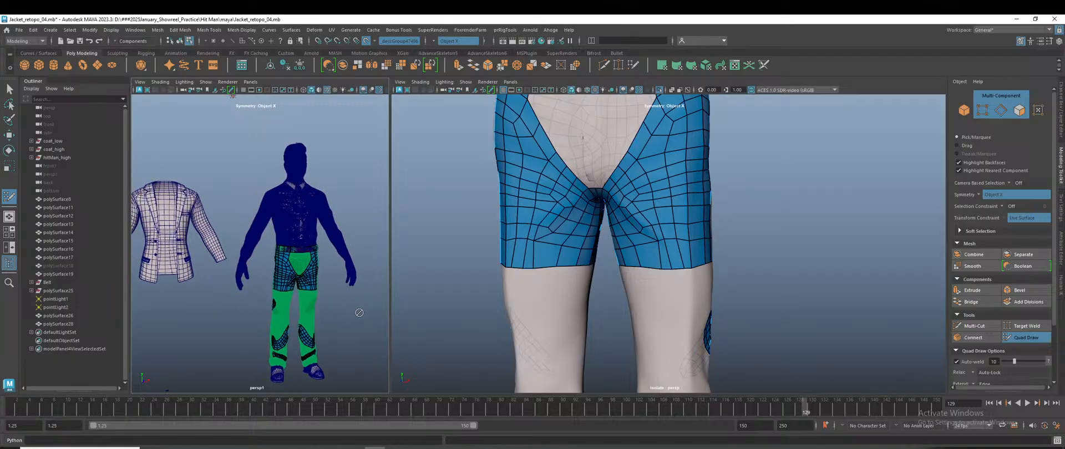
key(5)
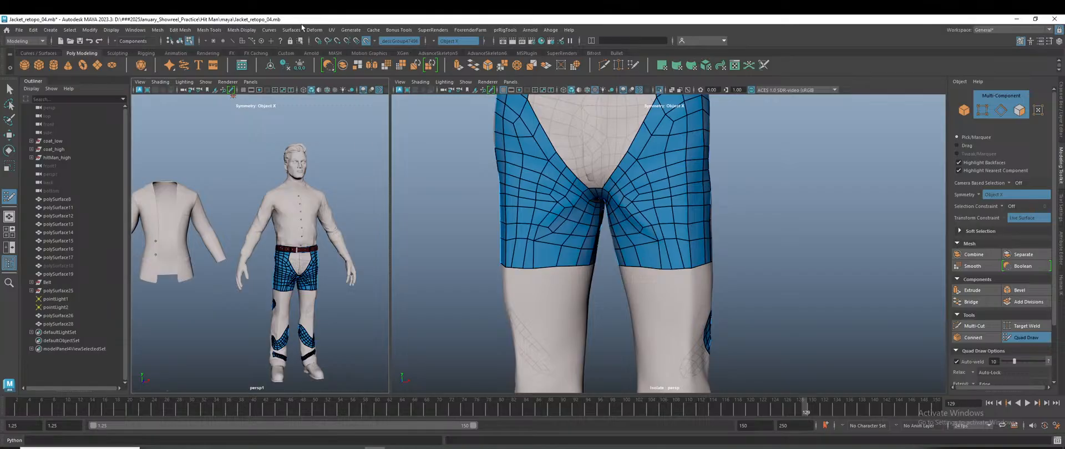
Extrude a new row of quads from the lower edge of the thigh bands and adjust its edge near the outer knee patches.
scroll(641, 220, down, 8)
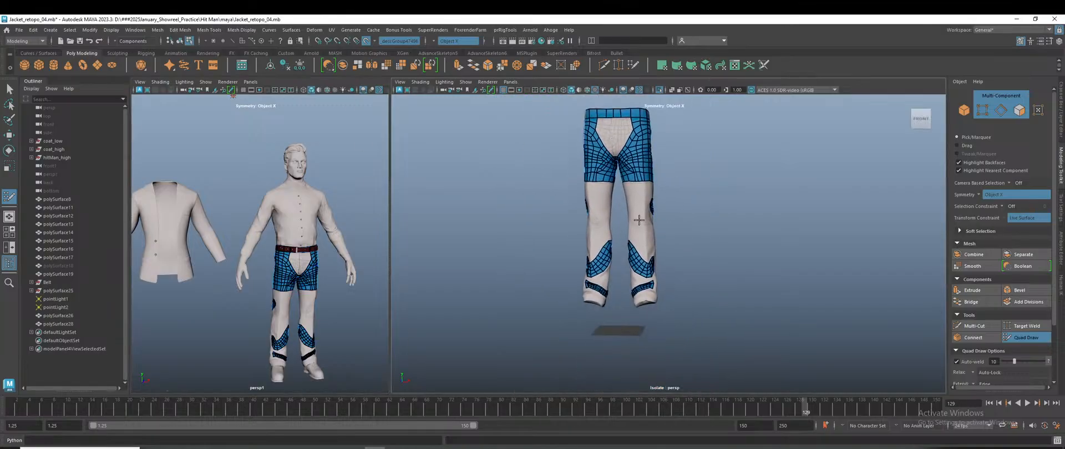
scroll(642, 220, up, 5)
alt+drag(642, 220, 597, 238)
drag(615, 204, 566, 242)
scroll(560, 222, up, 2)
alt+middle_drag(555, 220, 592, 273)
scroll(566, 265, up, 4)
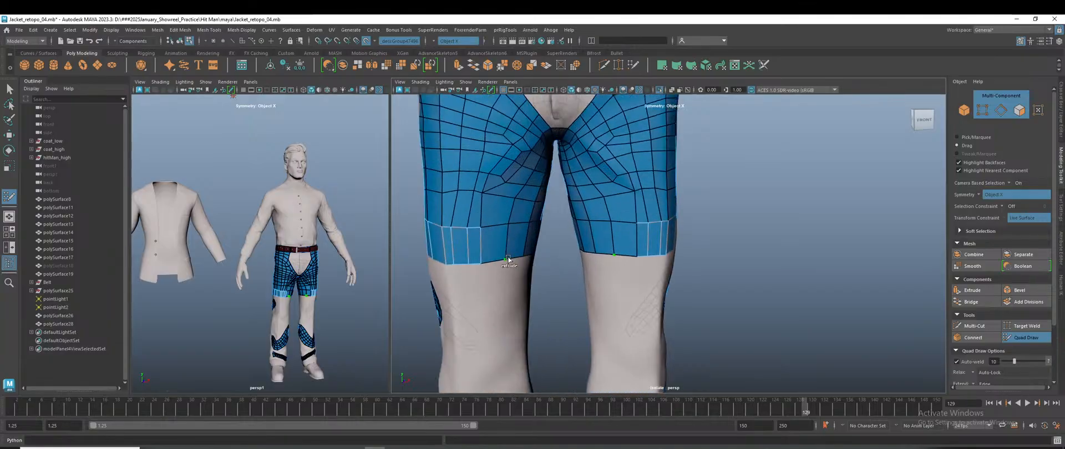
ctrl+shift+drag(495, 261, 602, 286)
scroll(602, 285, up, 6)
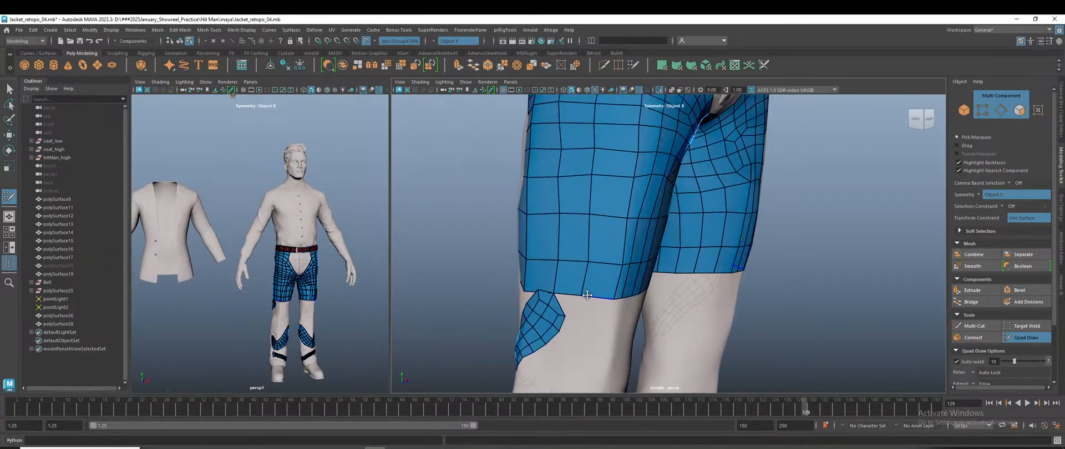
drag(670, 302, 674, 291)
mouse_move(623, 322)
mouse_down()
mouse_move(583, 327)
mouse_move(620, 267)
mouse_move(625, 159)
mouse_up()
Place points below the thigh band's lower edge and fill quads across the front of the thigh.
scroll(660, 236, down, 5)
mouse_move(651, 237)
alt+mouse_down()
mouse_move(706, 293)
mouse_move(502, 280)
mouse_move(680, 268)
mouse_move(678, 280)
mouse_move(638, 260)
mouse_move(609, 265)
alt+mouse_up()
click(642, 261)
shift+click(634, 248)
click(662, 261)
click(605, 257)
shift+click(569, 246)
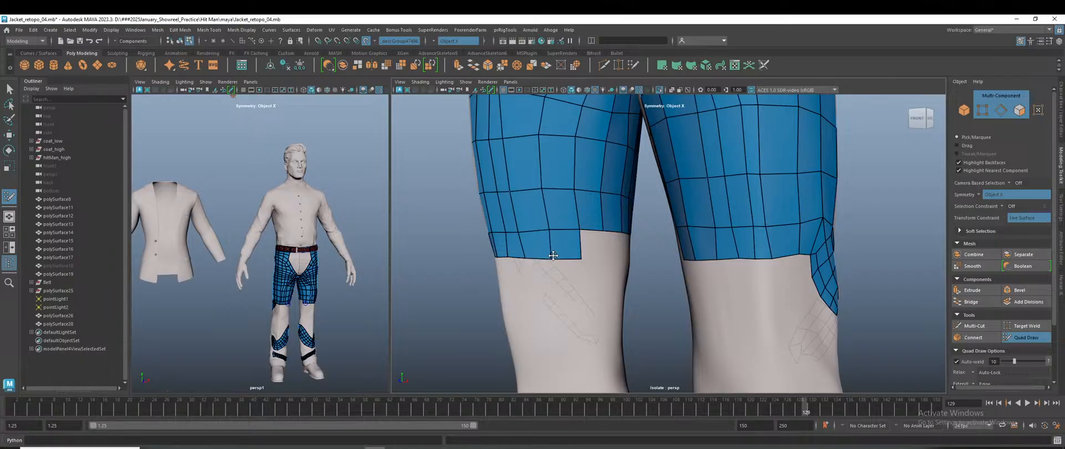
Fill the quads that continue the new thigh row around the outer side of the leg toward the knee patch.
alt+drag(555, 237, 477, 281)
alt+right_drag(480, 280, 568, 247)
alt+drag(567, 233, 516, 232)
shift+click(501, 224)
shift+click(520, 221)
alt+drag(507, 233, 658, 290)
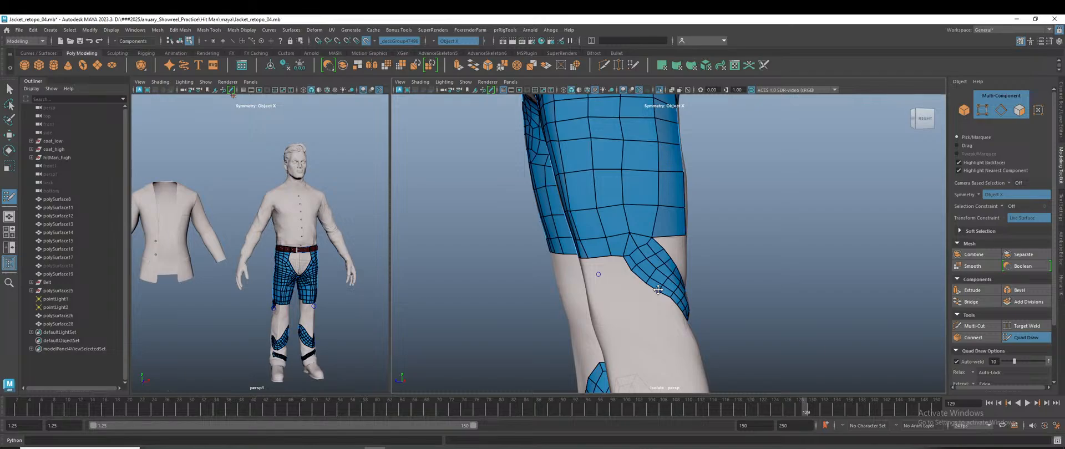
Place another point on the front thigh and extend the row by quads toward the inner leg.
alt+drag(568, 244, 657, 293)
scroll(637, 305, up, 3)
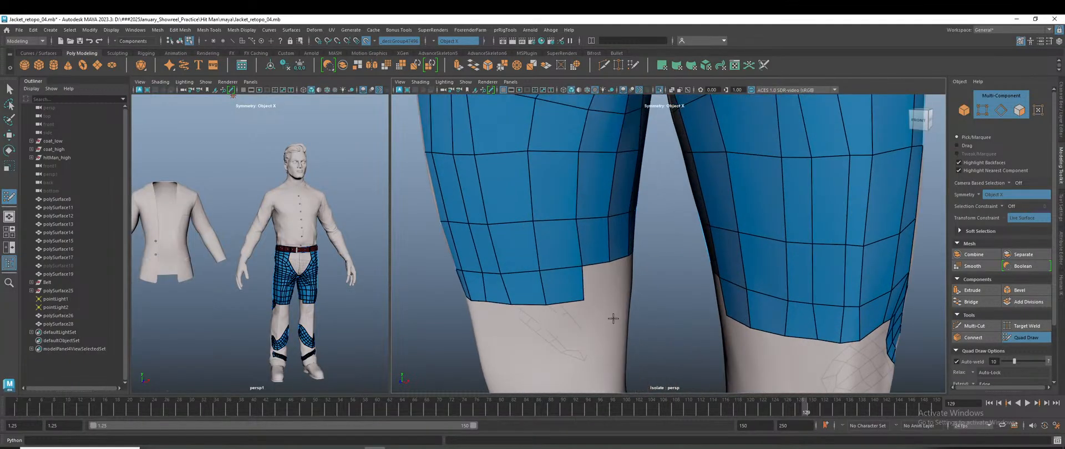
alt+drag(613, 316, 573, 302)
scroll(565, 298, up, 2)
click(542, 284)
shift+click(517, 267)
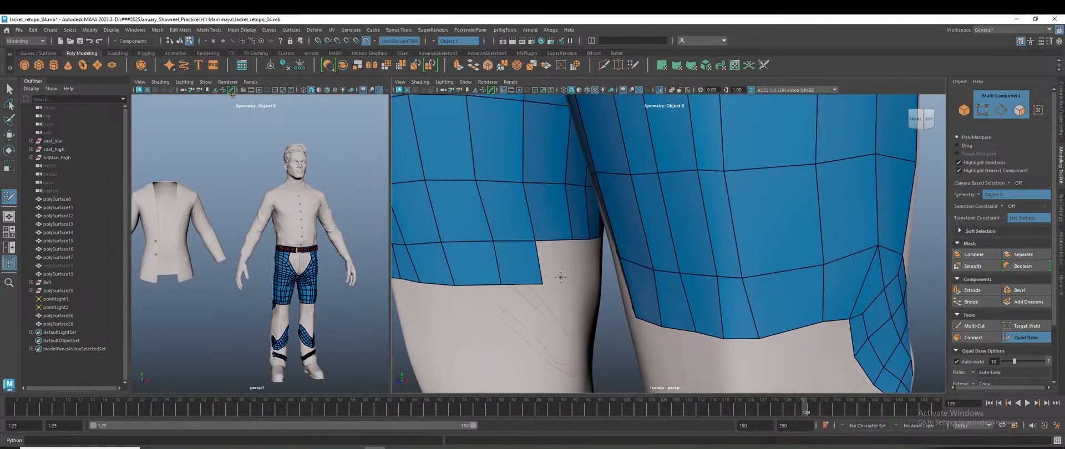
Continue filling the new quad row around the inner thigh toward the back of the leg.
alt+drag(571, 286, 573, 267)
shift+click(553, 254)
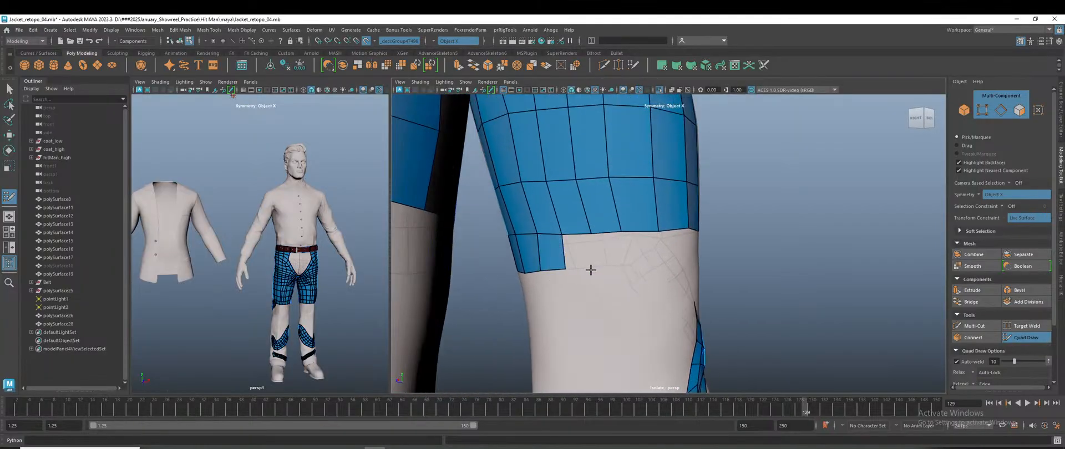
shift+click(591, 260)
shift+click(616, 256)
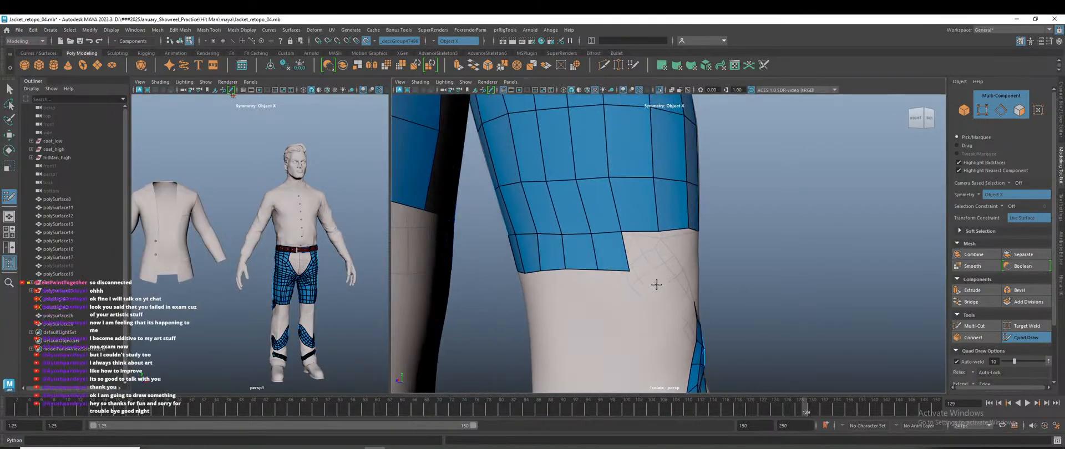
alt+drag(617, 258, 623, 286)
mouse_move(699, 272)
alt+mouse_down()
mouse_move(721, 276)
mouse_move(671, 280)
mouse_move(708, 292)
mouse_move(680, 294)
alt+mouse_up()
shift+click(720, 275)
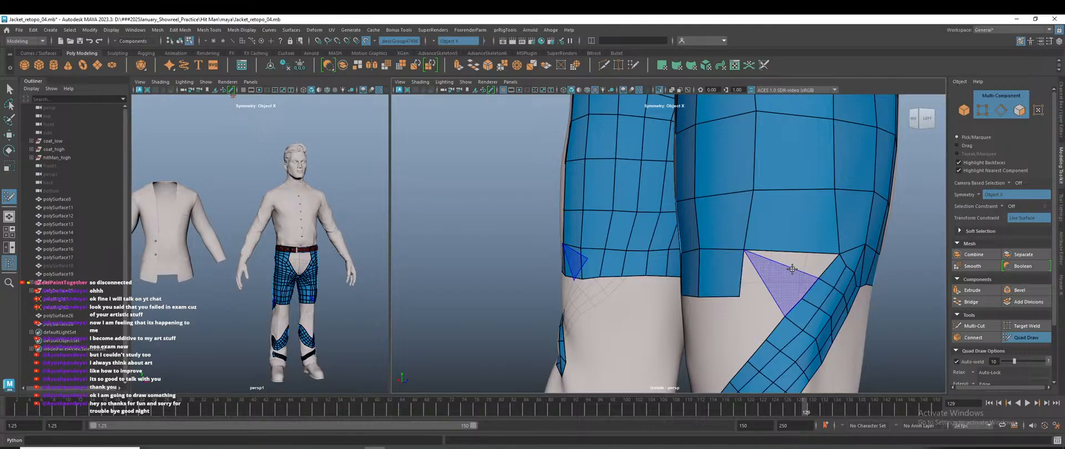
Close the gap in the row behind the thigh up to the knee patch and relax its edges.
scroll(801, 256, down, 5)
scroll(785, 263, up, 3)
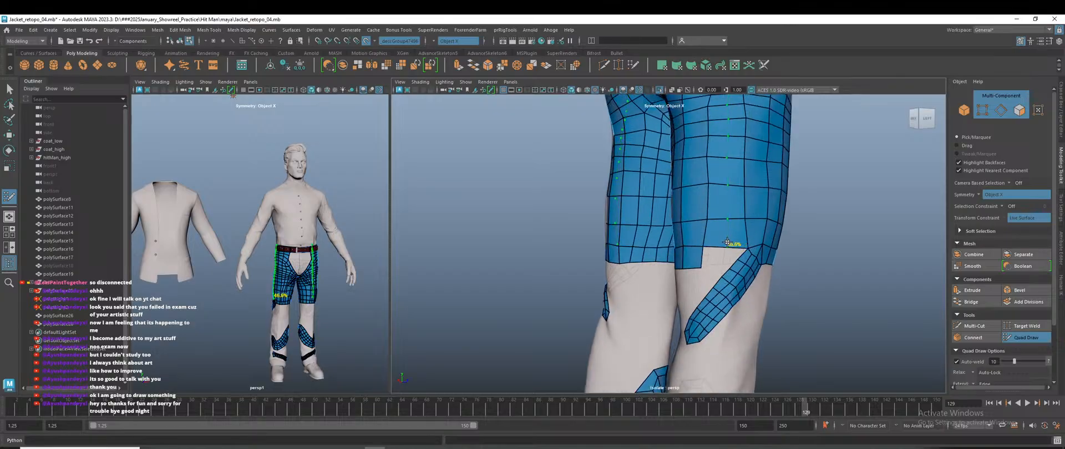
scroll(802, 277, up, 4)
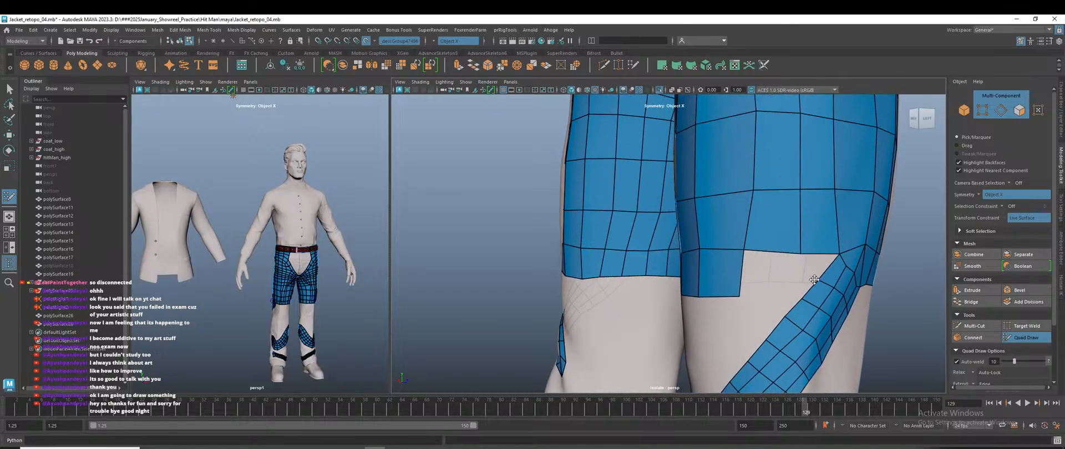
shift+click(807, 274)
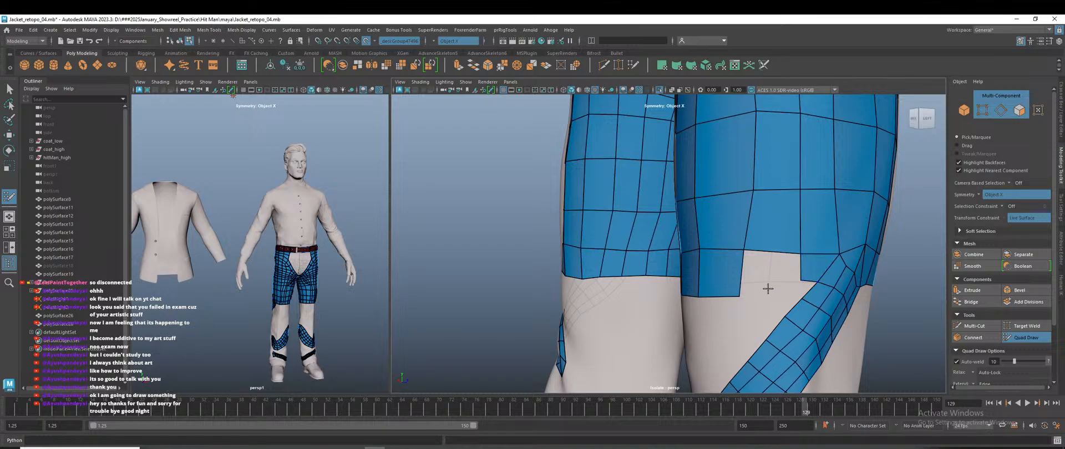
shift+click(771, 266)
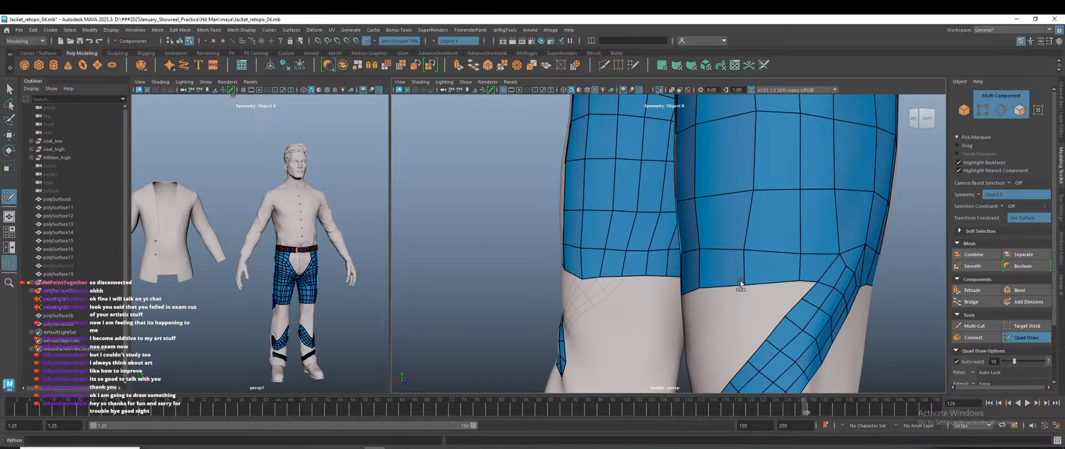
shift+drag(726, 255, 760, 245)
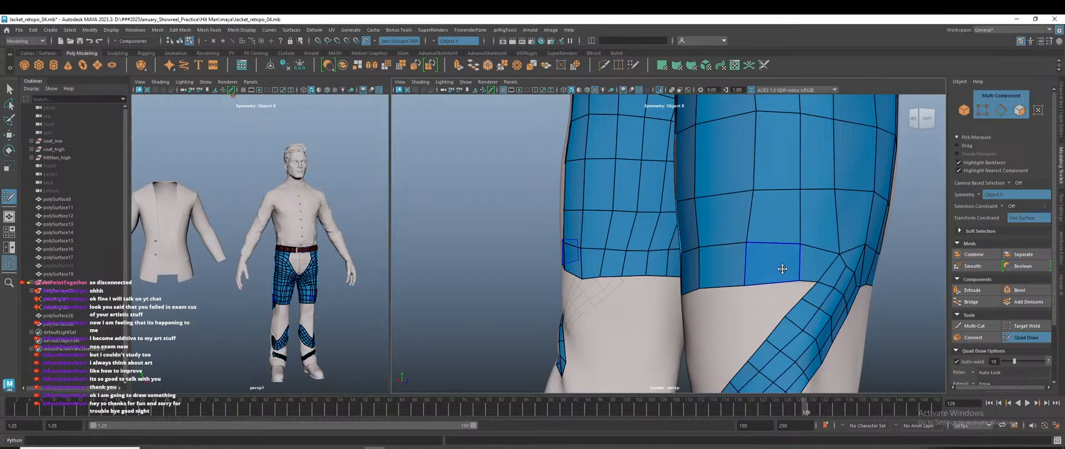
drag(779, 281, 778, 273)
Relax the quads on the back of the thighs to even out their spacing.
mouse_move(706, 289)
alt+mouse_down()
mouse_move(674, 281)
mouse_move(717, 277)
mouse_move(658, 280)
mouse_move(688, 250)
mouse_move(721, 248)
mouse_move(647, 222)
mouse_move(741, 195)
mouse_move(710, 145)
mouse_move(758, 149)
alt+mouse_up()
scroll(748, 233, down, 1)
scroll(747, 269, down, 3)
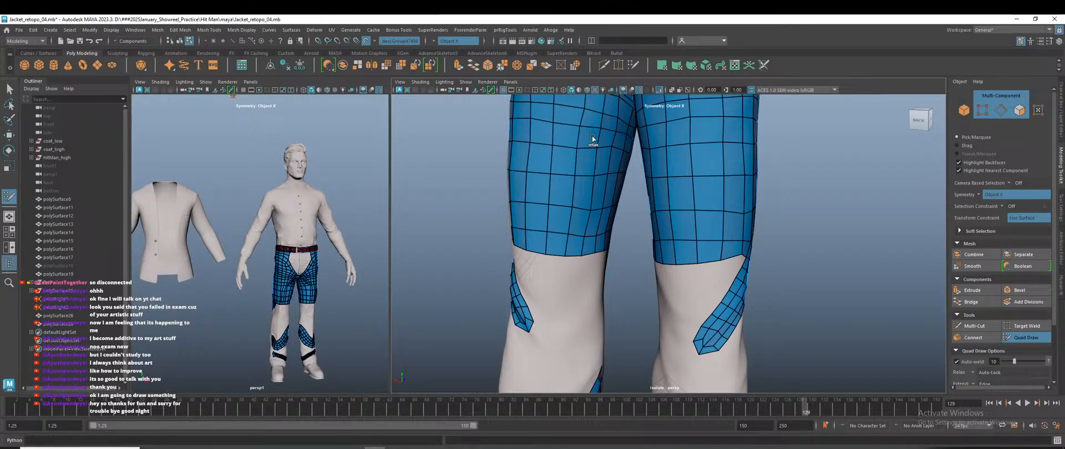
mouse_move(564, 138)
shift+mouse_down()
mouse_move(546, 161)
mouse_move(553, 203)
mouse_move(568, 175)
mouse_move(526, 135)
mouse_move(576, 109)
shift+mouse_up()
alt+drag(639, 250, 760, 221)
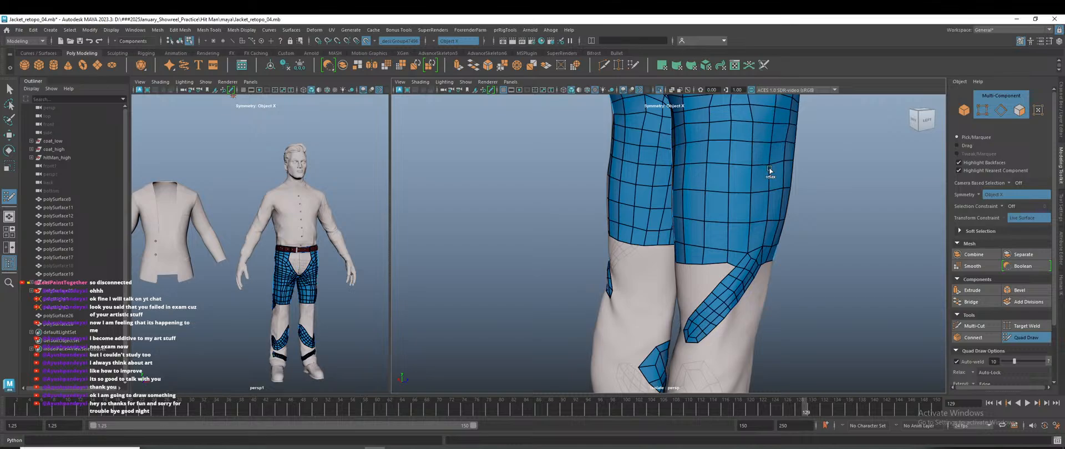
mouse_move(770, 250)
alt+mouse_down()
mouse_move(787, 251)
mouse_move(708, 252)
alt+mouse_up()
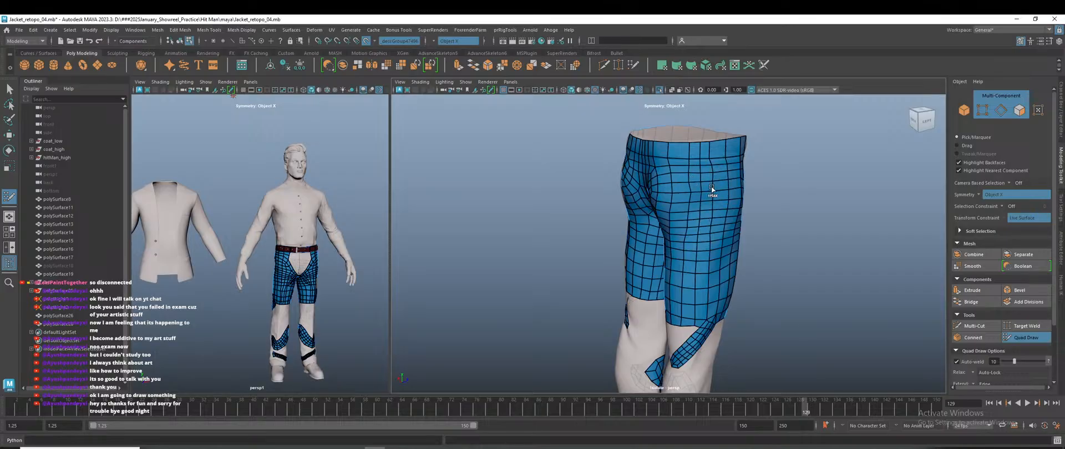
Examine the waistband, hip, seat and rear thigh topology from the side and back.
scroll(715, 226, up, 3)
scroll(722, 230, up, 2)
alt+middle_drag(722, 230, 700, 313)
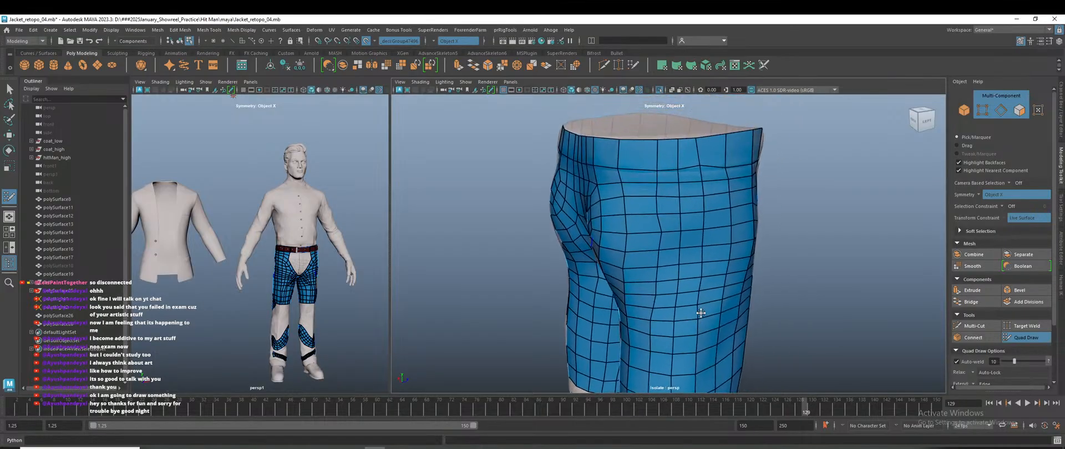
scroll(690, 205, up, 2)
alt+middle_drag(699, 169, 690, 223)
scroll(690, 223, up, 2)
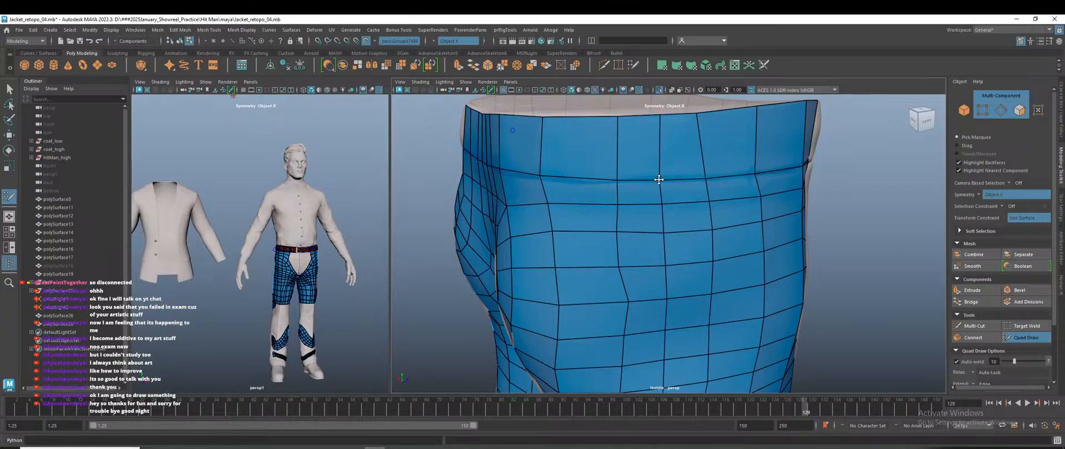
scroll(659, 179, down, 5)
alt+middle_drag(632, 286, 627, 256)
scroll(624, 257, up, 3)
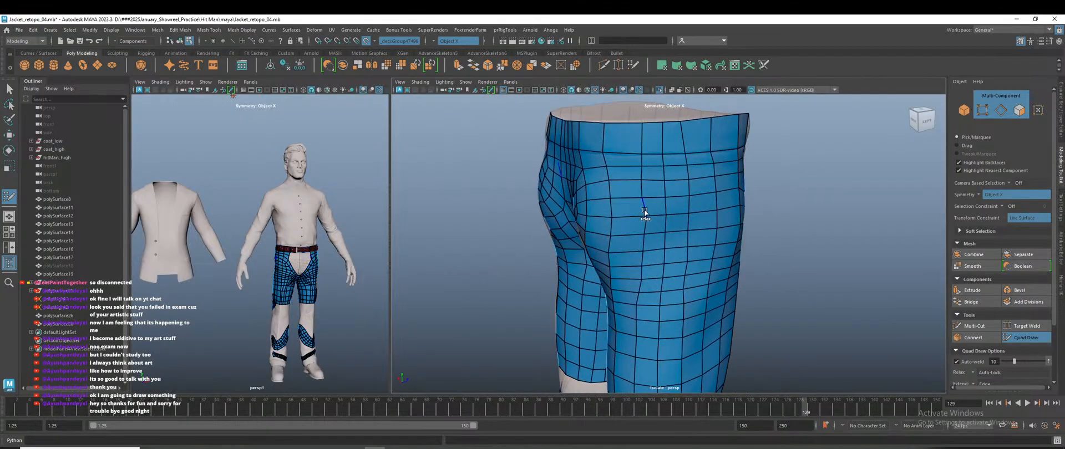
scroll(641, 261, down, 4)
alt+drag(604, 292, 733, 279)
scroll(679, 274, up, 3)
scroll(729, 276, down, 3)
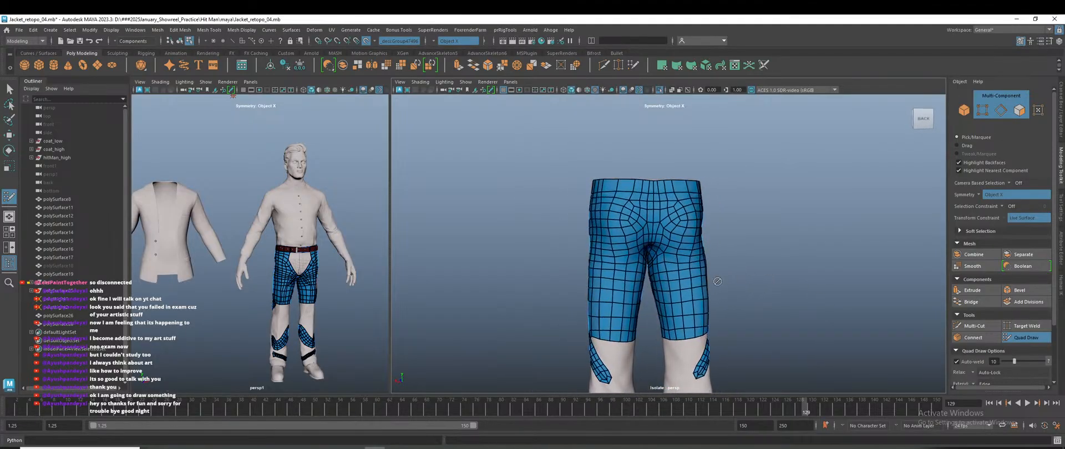
scroll(644, 276, up, 3)
alt+drag(638, 277, 674, 280)
alt+drag(606, 233, 657, 258)
scroll(658, 260, down, 2)
alt+drag(740, 246, 741, 294)
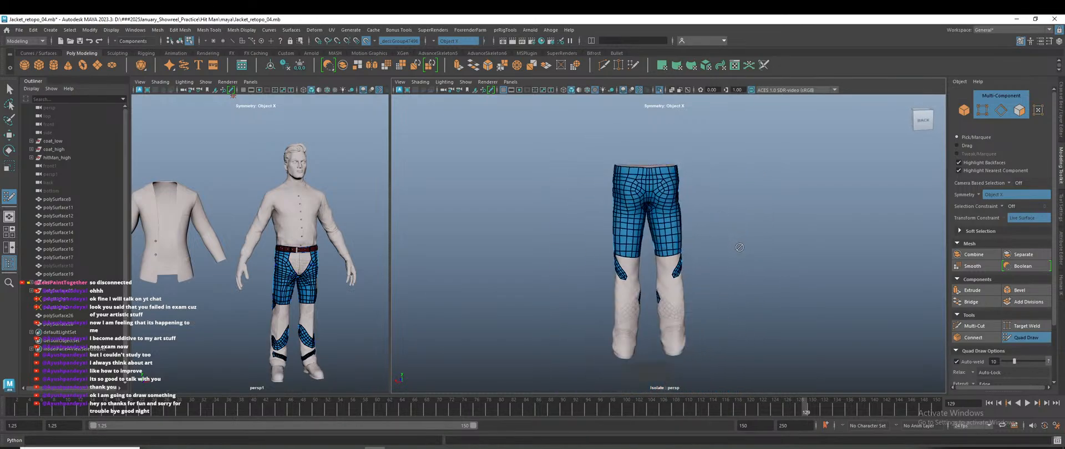
scroll(768, 302, up, 4)
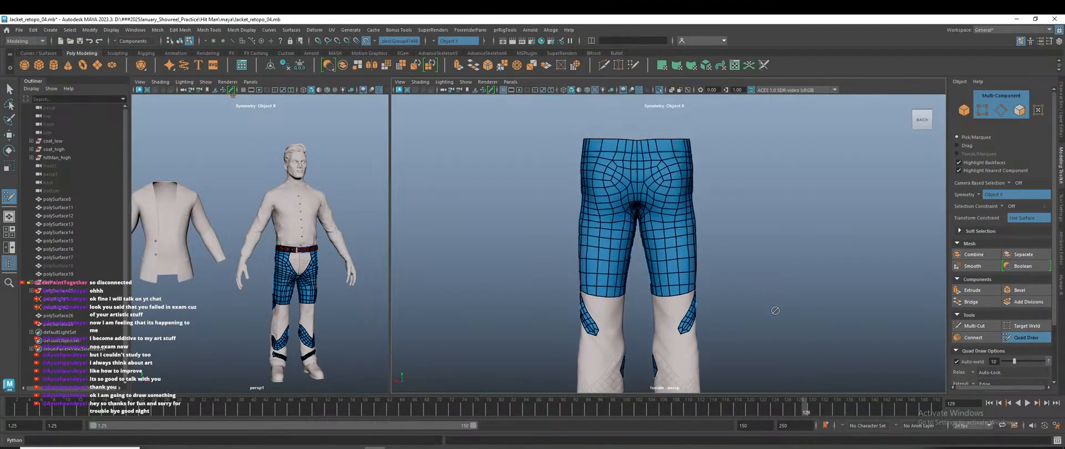
Place points behind the thigh and start another quad row from the knee patch across the back of the leg.
scroll(770, 316, up, 4)
alt+drag(768, 321, 701, 219)
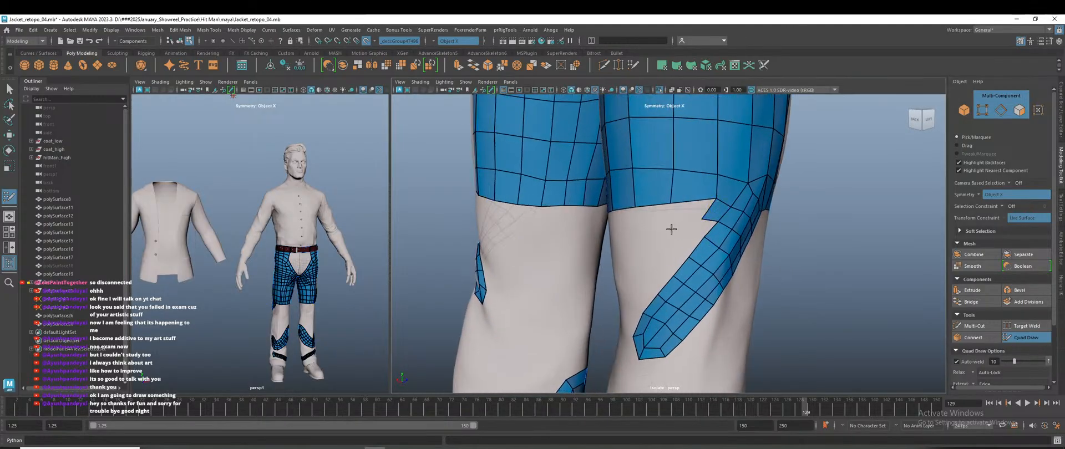
mouse_move(691, 213)
alt+mouse_down()
mouse_move(657, 240)
mouse_move(691, 241)
mouse_move(666, 261)
mouse_move(640, 243)
mouse_move(723, 247)
mouse_move(666, 249)
alt+mouse_up()
click(706, 246)
shift+click(693, 227)
click(649, 237)
shift+click(645, 229)
mouse_move(690, 269)
alt+mouse_down()
mouse_move(668, 264)
mouse_move(681, 274)
alt+mouse_up()
Continue the quad row around the inner thigh, undoing a misplaced fill, and close it against the front quads.
shift+click(654, 239)
shift+click(660, 250)
click(661, 252)
shift+click(655, 242)
key(ctrl+z)
shift+click(641, 237)
alt+drag(661, 281, 606, 271)
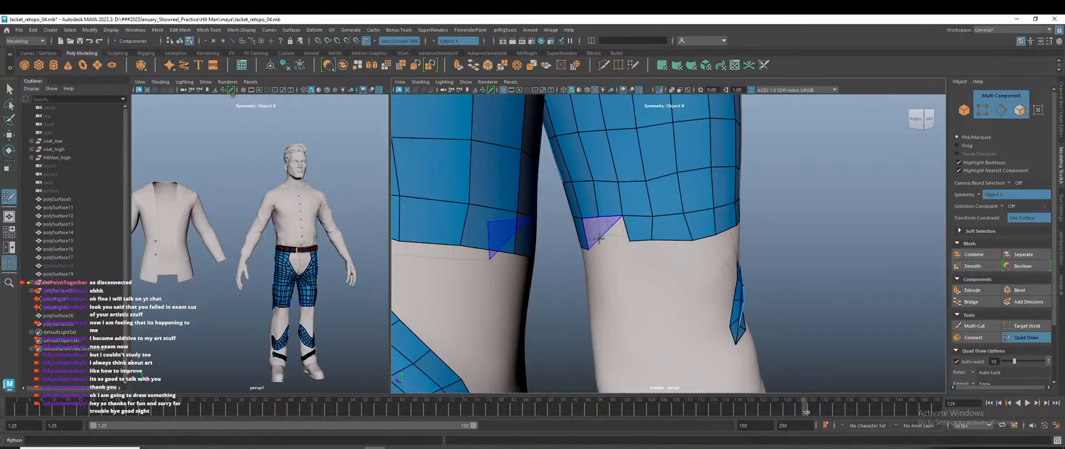
shift+click(613, 236)
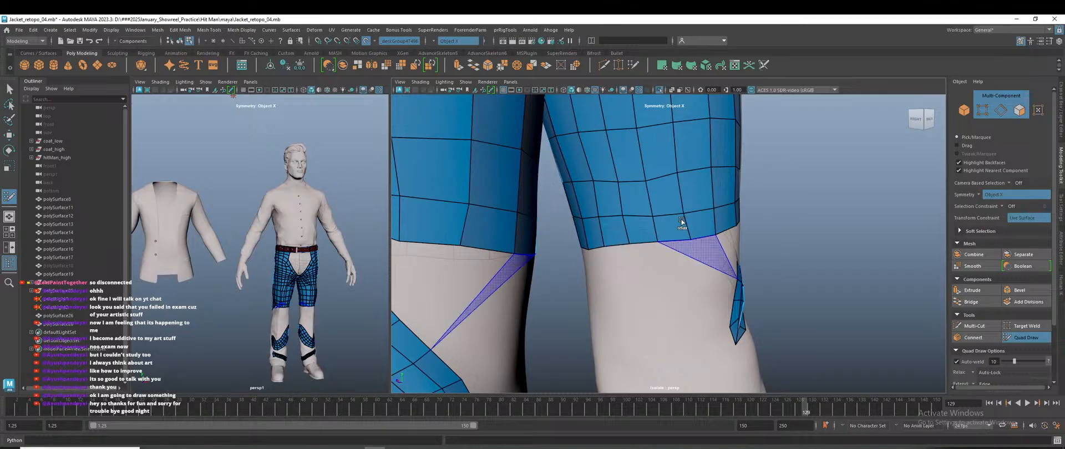
Relax the lower thigh quads around the newly closed row to even out their spacing.
shift+drag(613, 167, 630, 142)
mouse_move(636, 237)
shift+mouse_down()
mouse_move(615, 244)
mouse_move(711, 221)
shift+mouse_up()
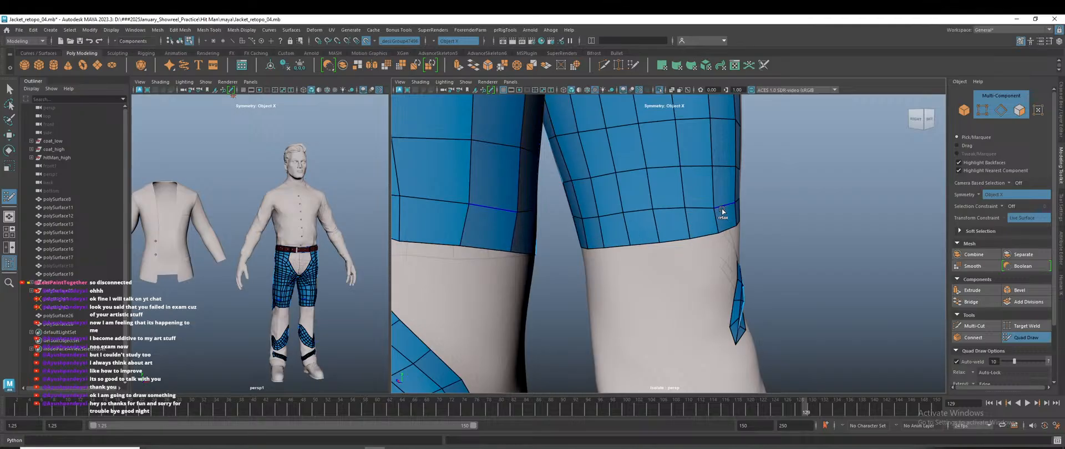
scroll(813, 305, down, 3)
scroll(813, 305, down, 2)
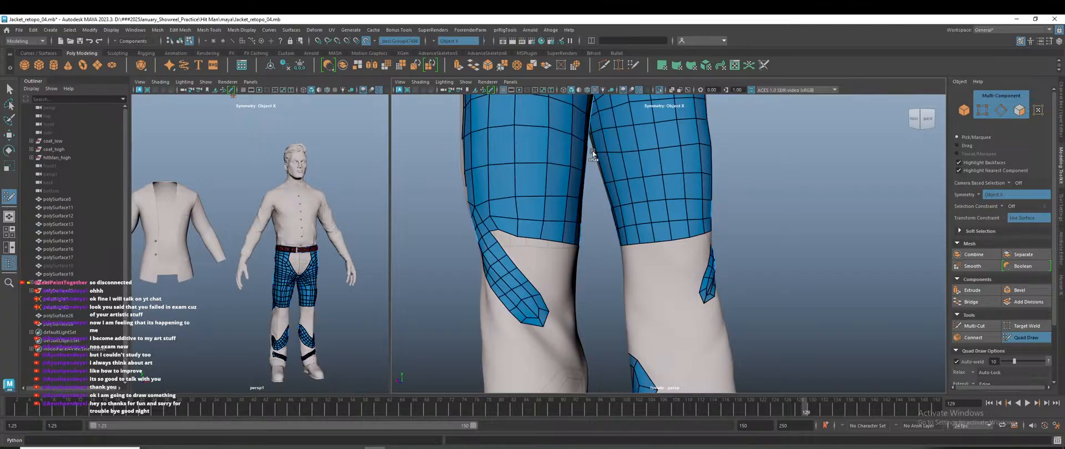
scroll(769, 198, down, 5)
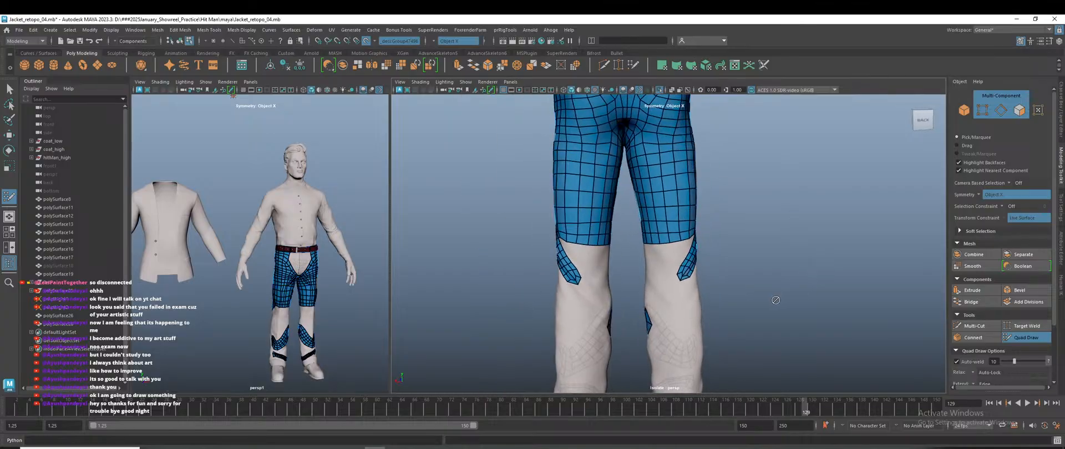
Exit Quad Draw and save the scene.
alt+drag(775, 301, 769, 302)
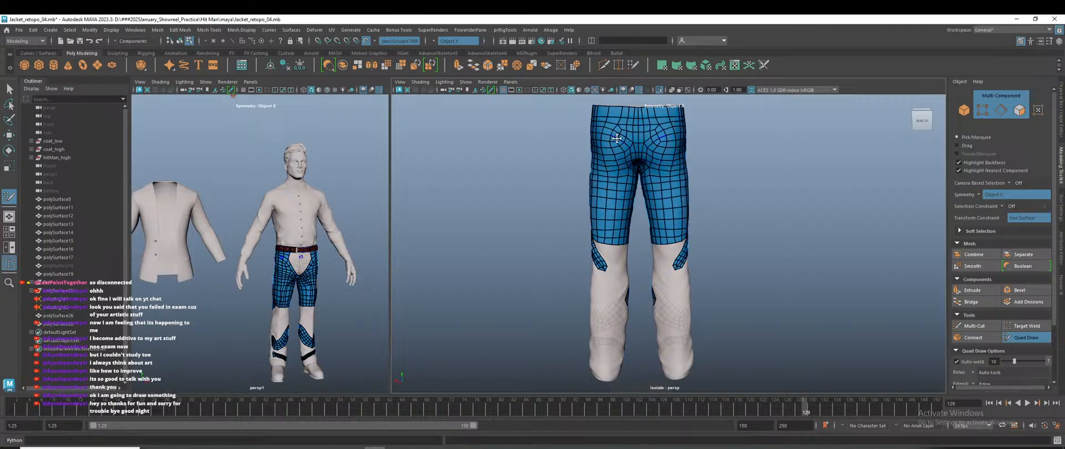
alt+drag(622, 203, 659, 197)
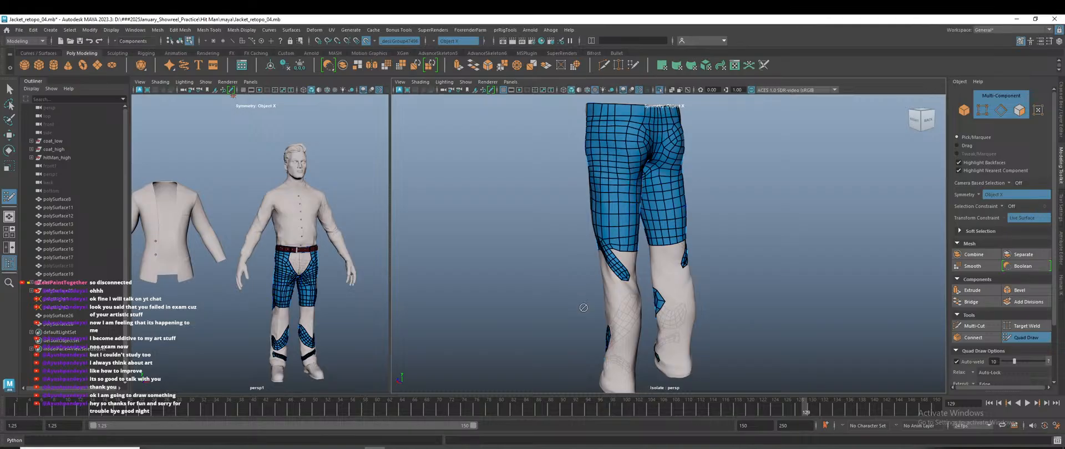
alt+right_drag(650, 284, 596, 285)
alt+drag(768, 291, 709, 291)
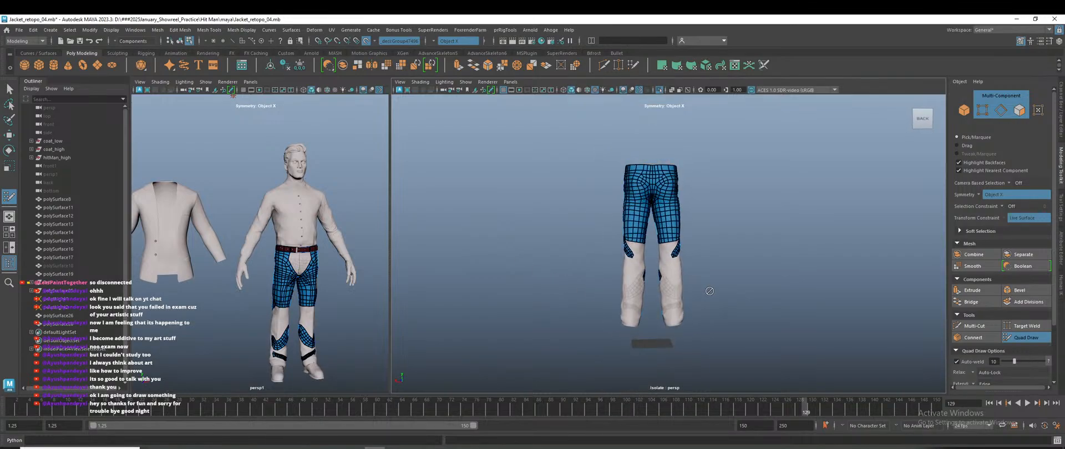
scroll(560, 266, up, 8)
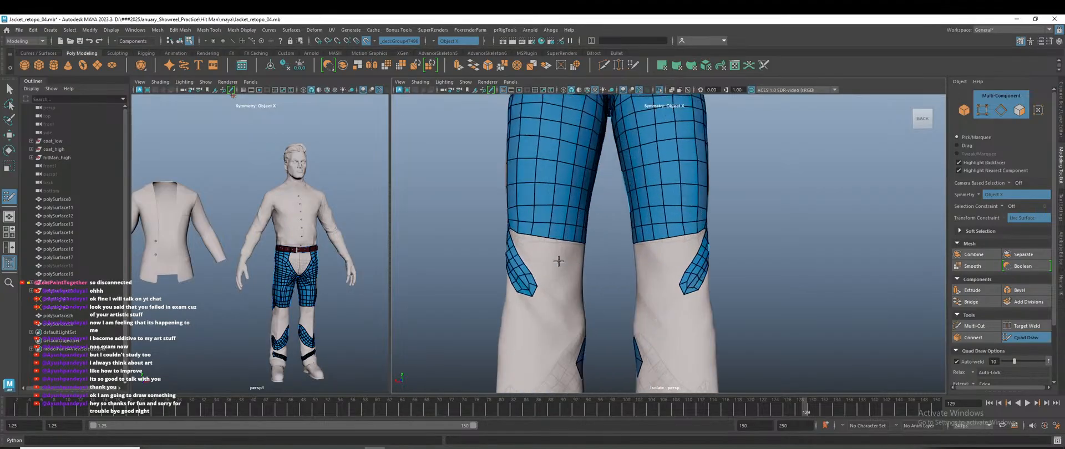
alt+drag(674, 284, 697, 285)
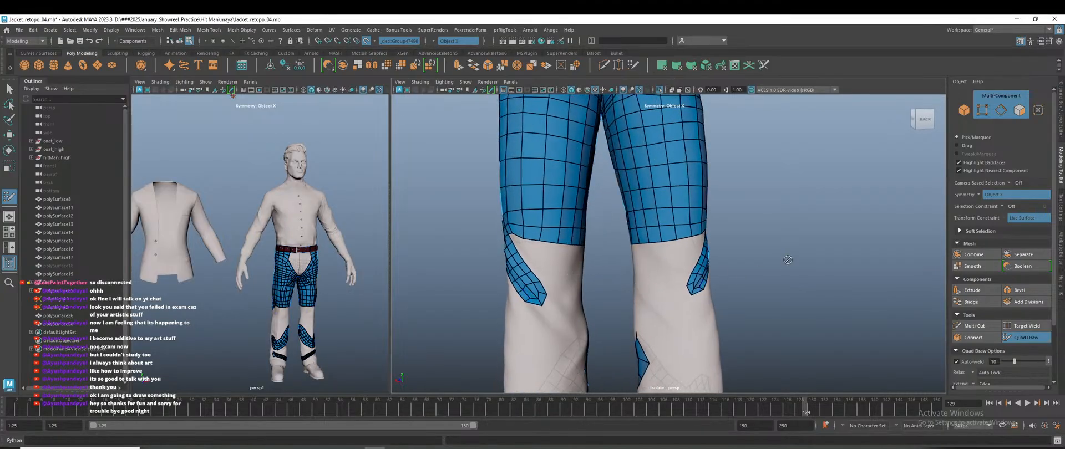
key(w)
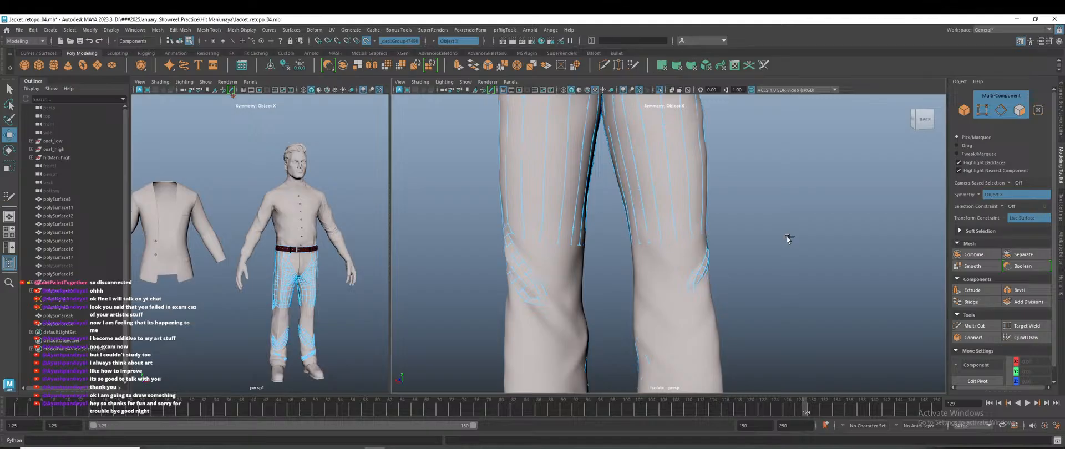
key(ctrl+s)
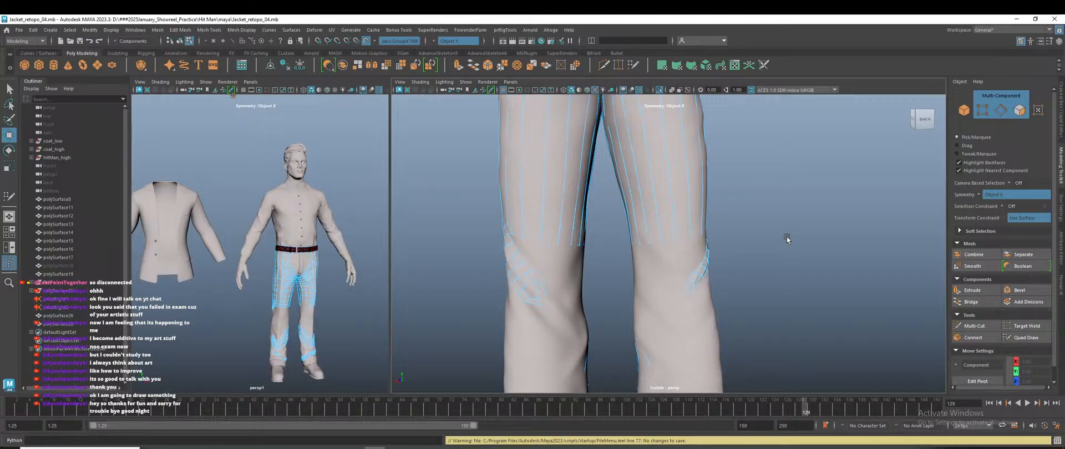
Resume Quad Draw and fill the gap between the rear thigh band and the top of the knee patch with quads.
scroll(580, 294, up, 2)
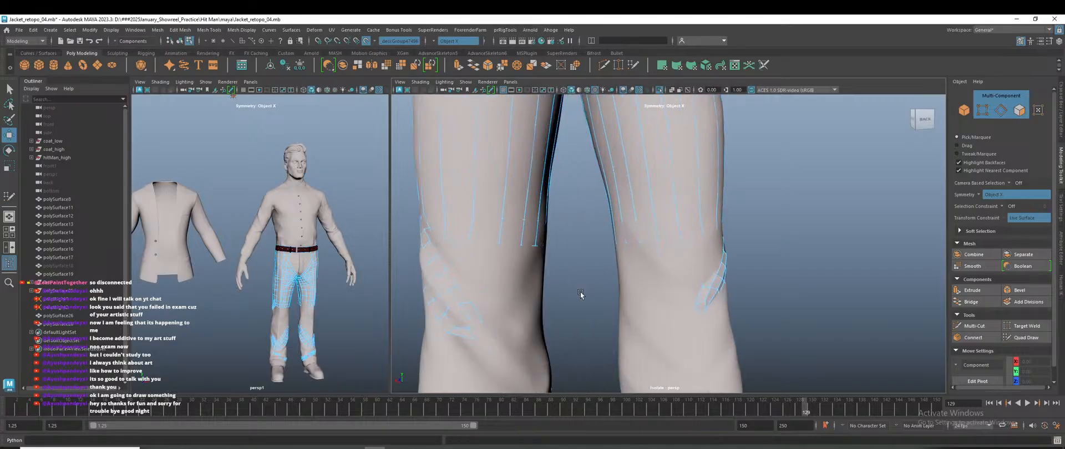
click(1026, 337)
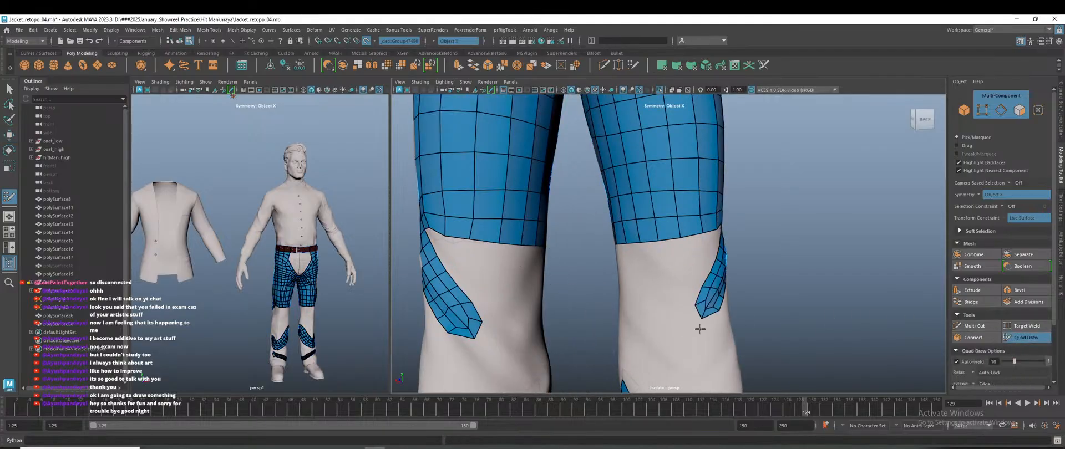
scroll(465, 277, up, 2)
alt+drag(477, 283, 509, 273)
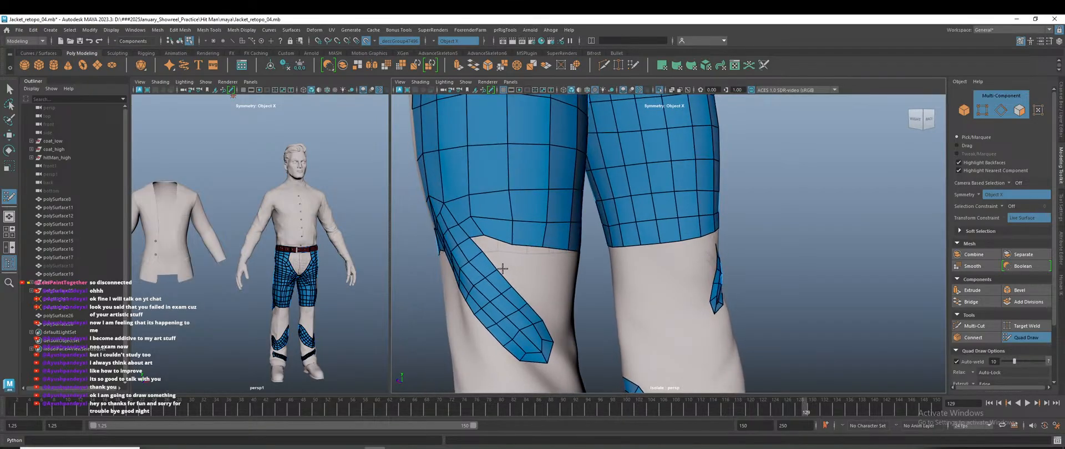
scroll(465, 255, up, 2)
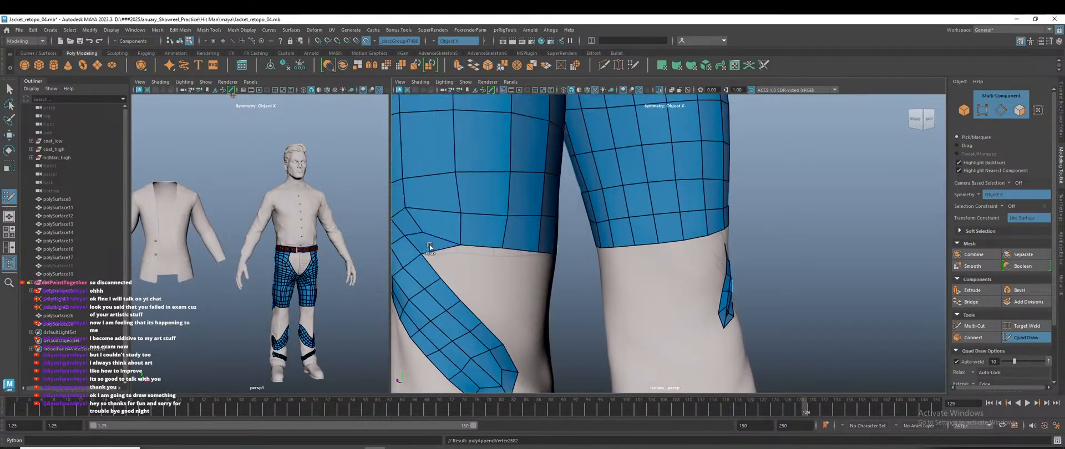
scroll(485, 276, down, 3)
alt+drag(486, 277, 530, 273)
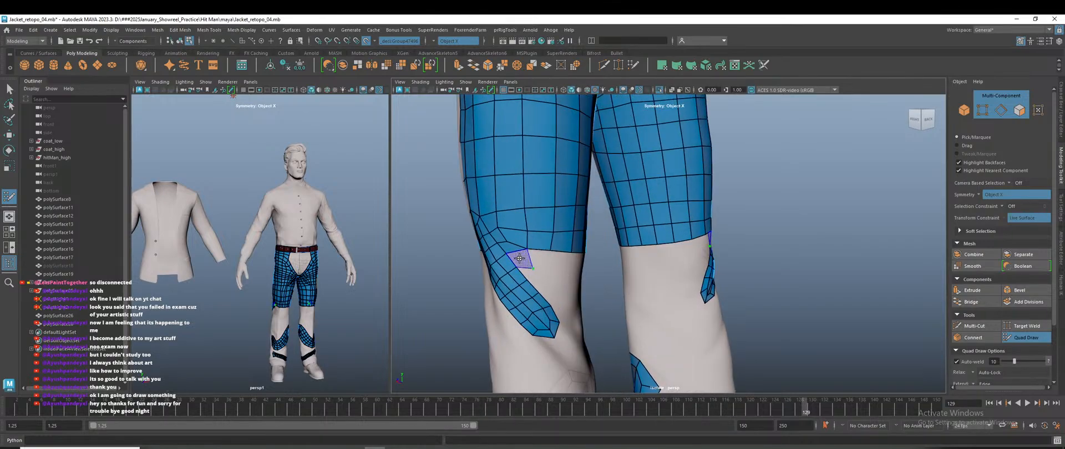
alt+drag(542, 262, 529, 264)
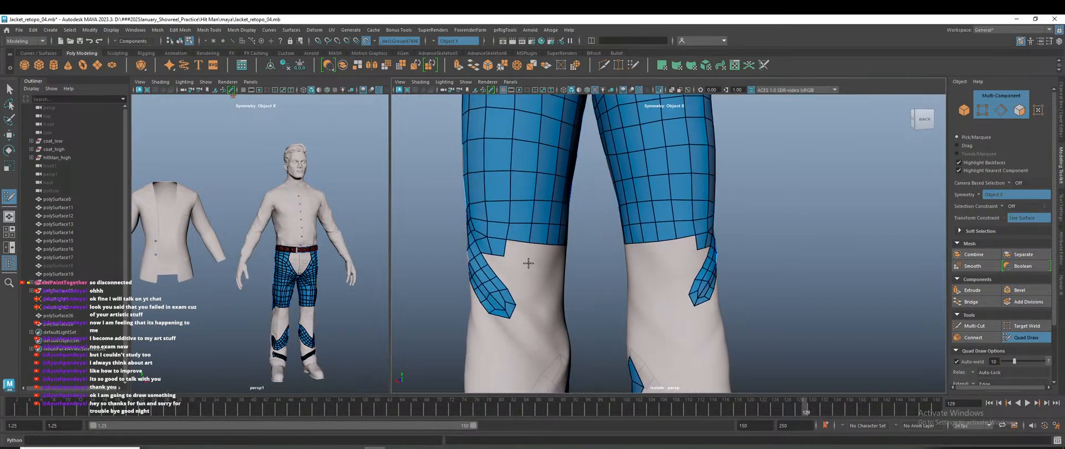
Place a point behind the knee for the next quad below the rear thigh band.
scroll(526, 266, up, 2)
scroll(518, 261, up, 2)
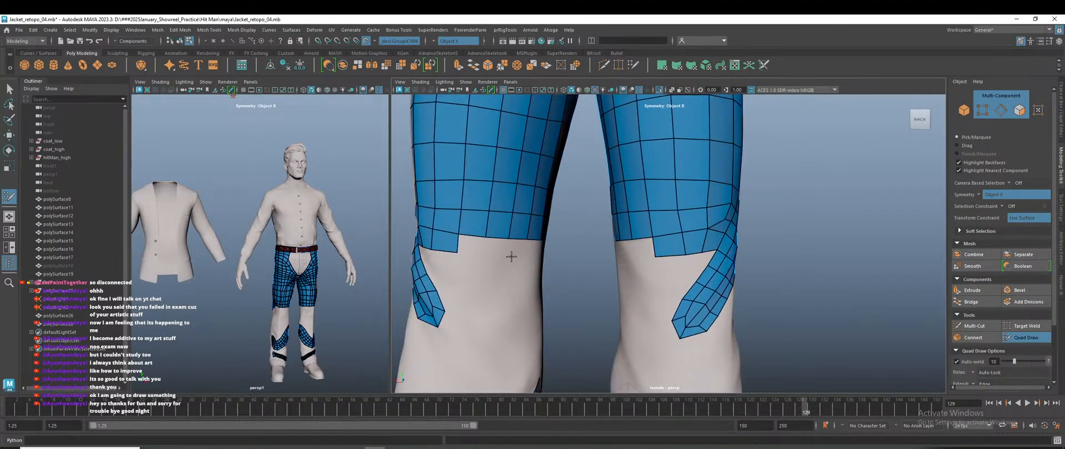
alt+drag(525, 266, 530, 259)
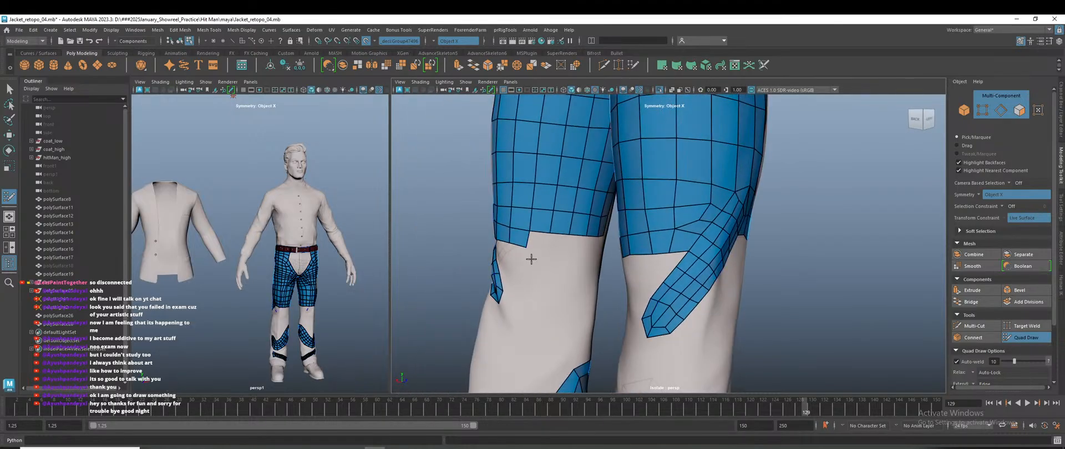
click(546, 250)
alt+drag(504, 276, 442, 276)
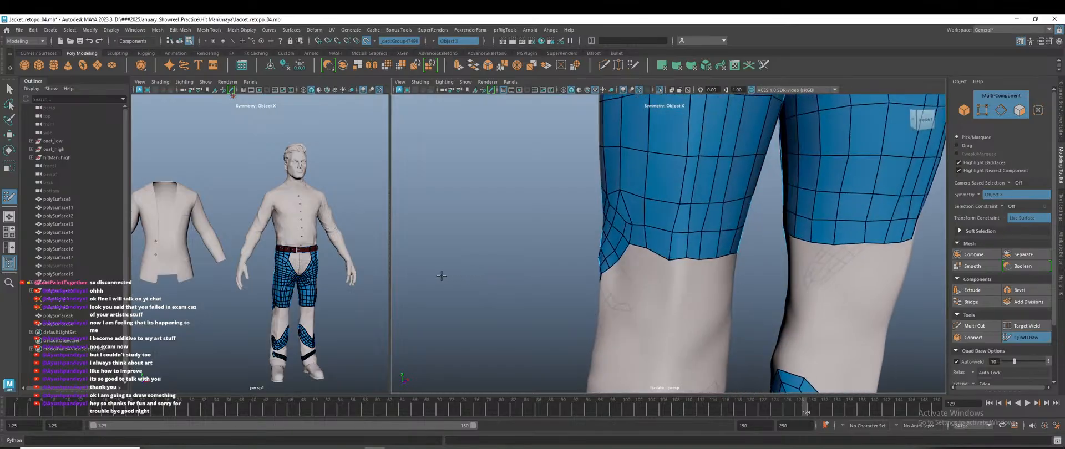
alt+drag(832, 272, 742, 272)
scroll(739, 265, up, 5)
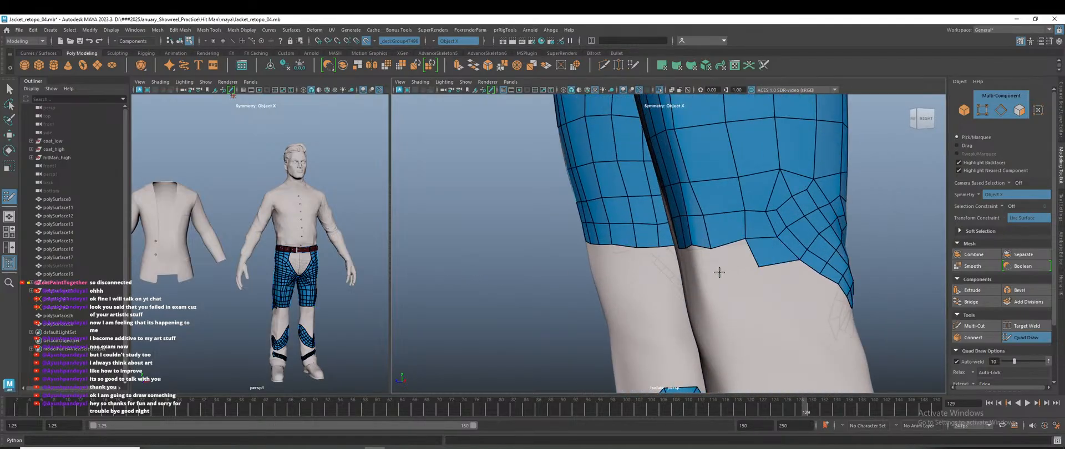
Extend the new row across the front of the lower thigh, placing points and filling four quads.
alt+drag(751, 290, 779, 286)
click(799, 281)
shift+click(808, 271)
click(784, 283)
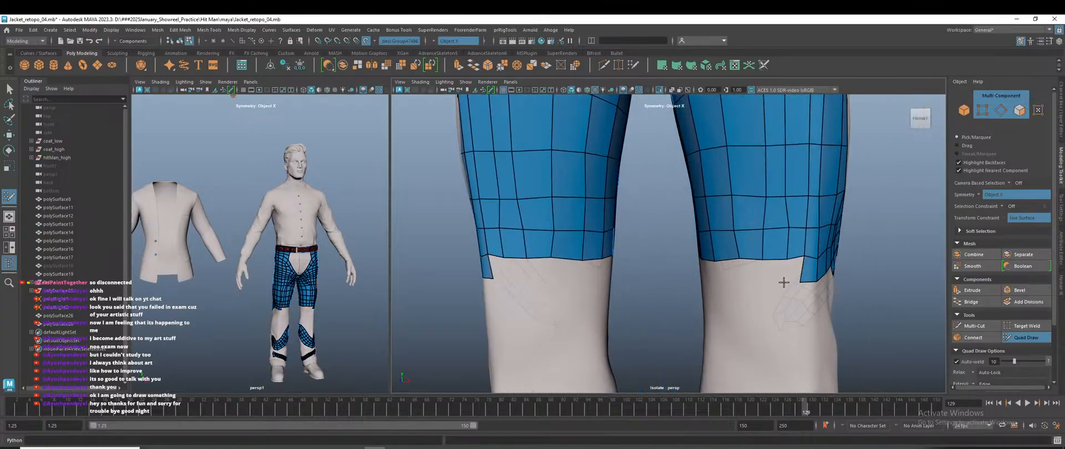
shift+click(794, 271)
click(758, 283)
shift+click(773, 271)
click(740, 284)
shift+click(751, 272)
Carry the quad row around the inner thigh and fill the remaining gap to close the loop above the knee.
alt+drag(745, 304, 881, 307)
click(755, 284)
shift+click(770, 273)
scroll(787, 304, up, 3)
shift+click(615, 277)
mouse_move(613, 305)
alt+mouse_down()
mouse_move(527, 311)
mouse_move(755, 292)
alt+mouse_up()
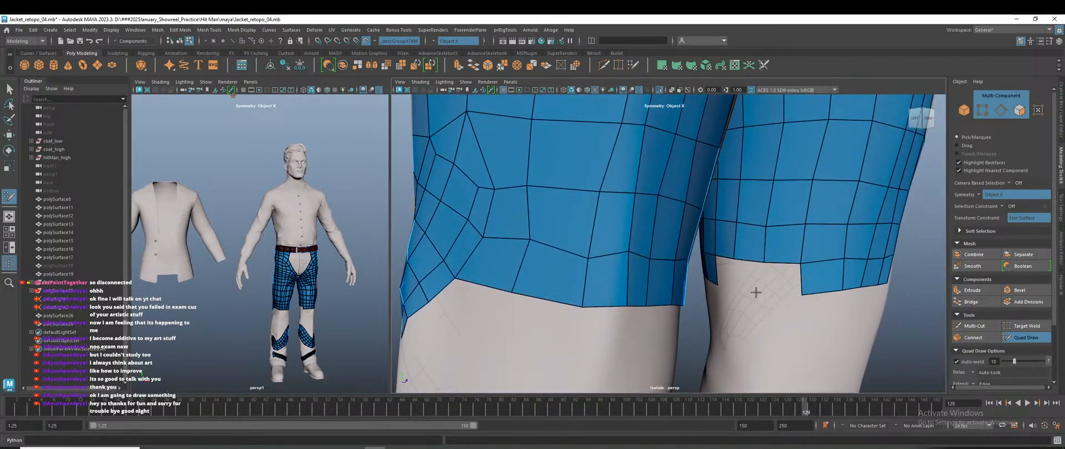
shift+click(727, 282)
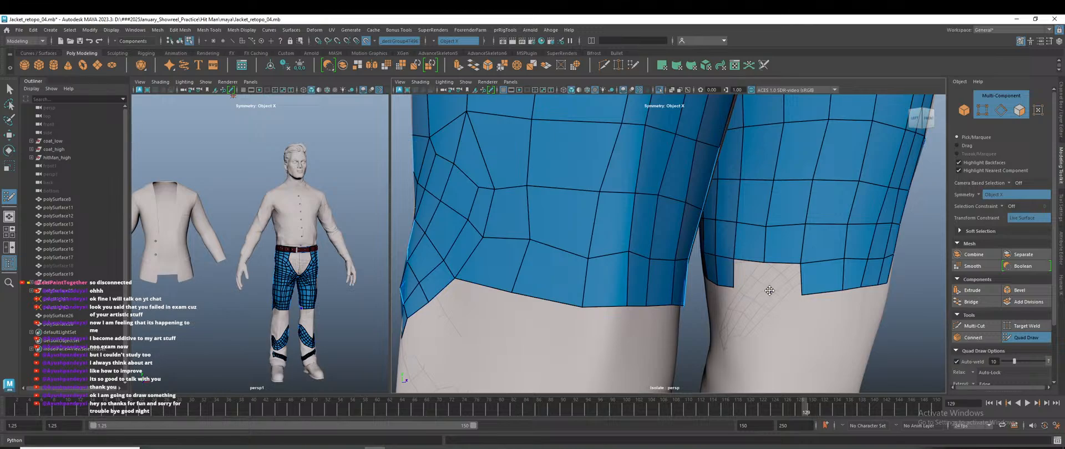
shift+click(748, 279)
shift+click(782, 278)
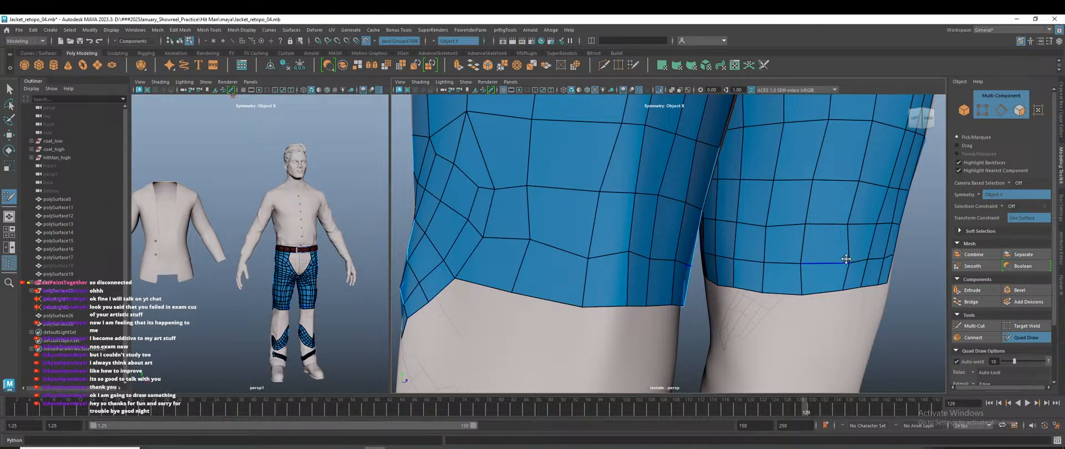
Undo the last edit and relax the lower thigh quads around the closed row.
key(ctrl+z)
mouse_move(865, 233)
shift+mouse_down()
mouse_move(896, 189)
mouse_move(859, 181)
shift+mouse_up()
alt+drag(785, 181, 801, 303)
scroll(776, 282, down, 5)
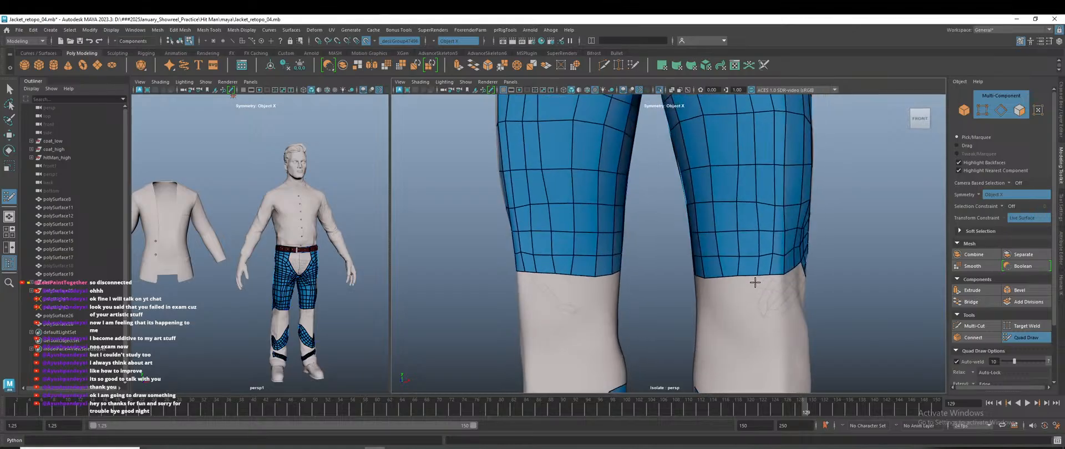
alt+drag(790, 297, 799, 298)
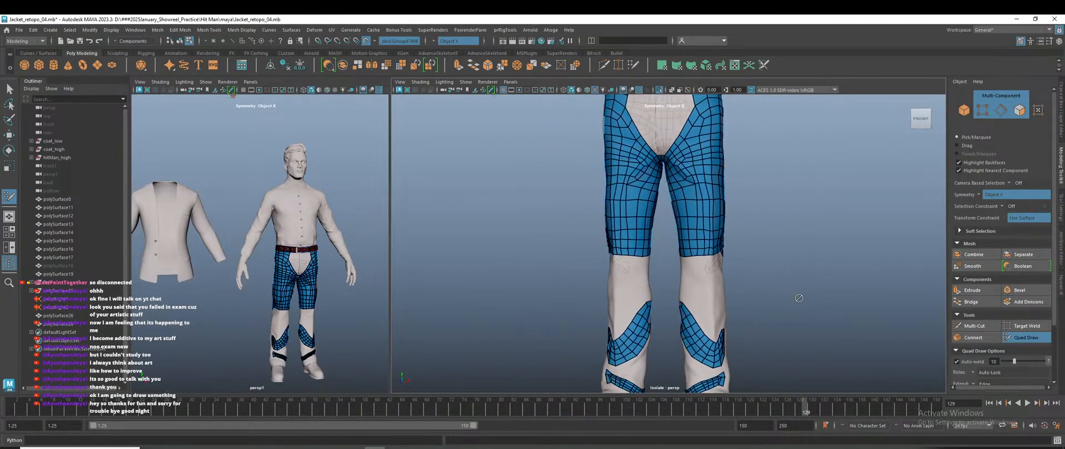
scroll(801, 301, down, 6)
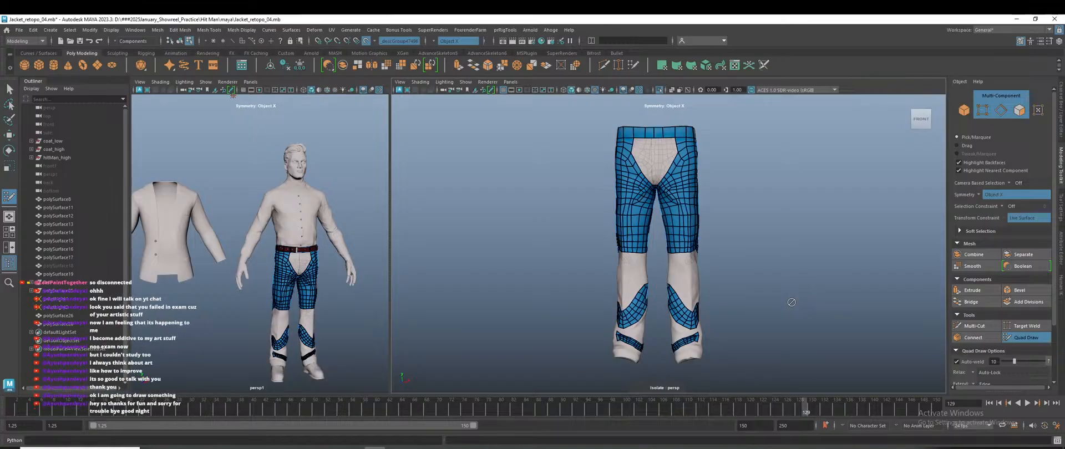
Delete two faces on the front inner thigh, refill them with quads and merge the outer corner vertex into its upper neighbour.
alt+right_drag(541, 208, 586, 200)
alt+middle_drag(587, 201, 585, 268)
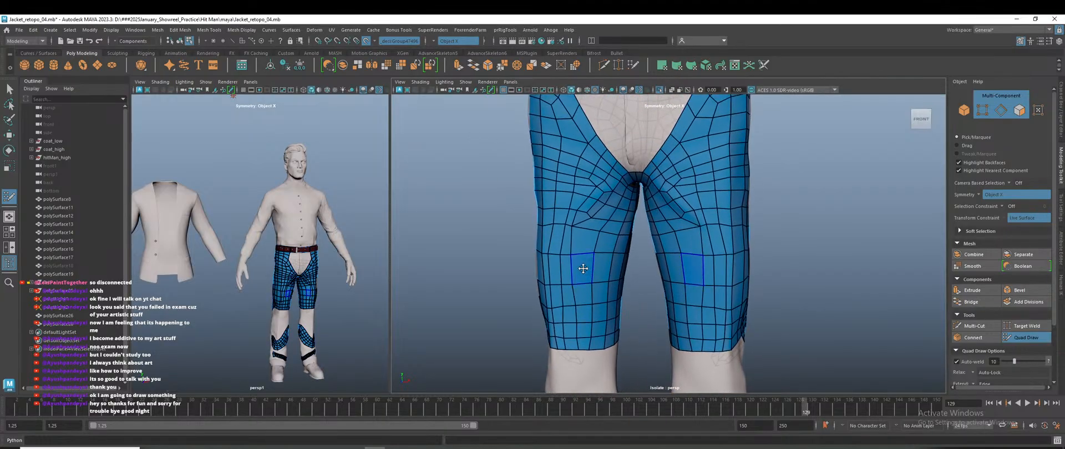
scroll(583, 268, up, 3)
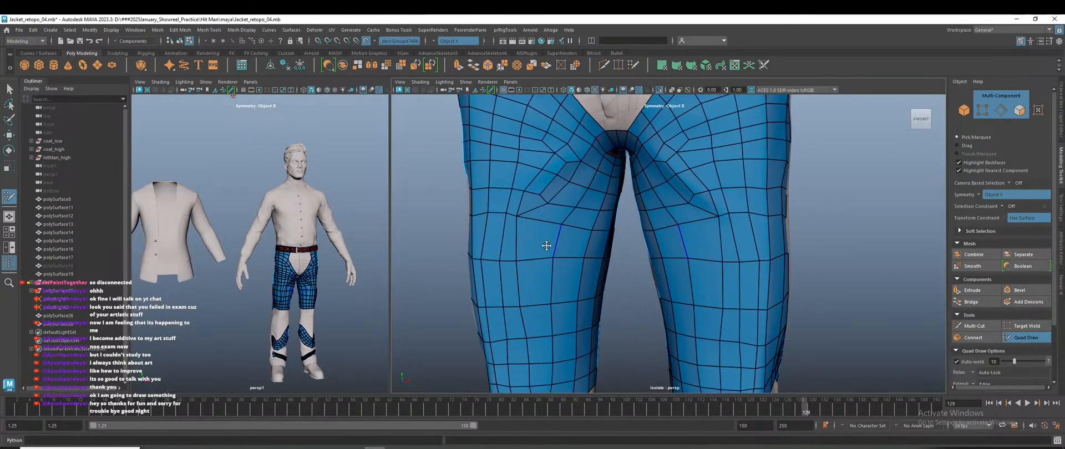
ctrl+shift+click(530, 206)
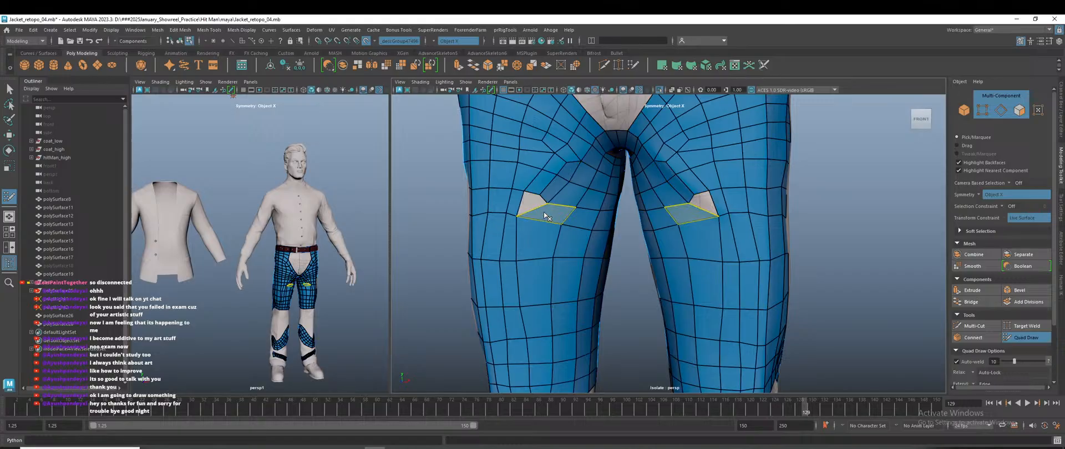
ctrl+shift+click(544, 214)
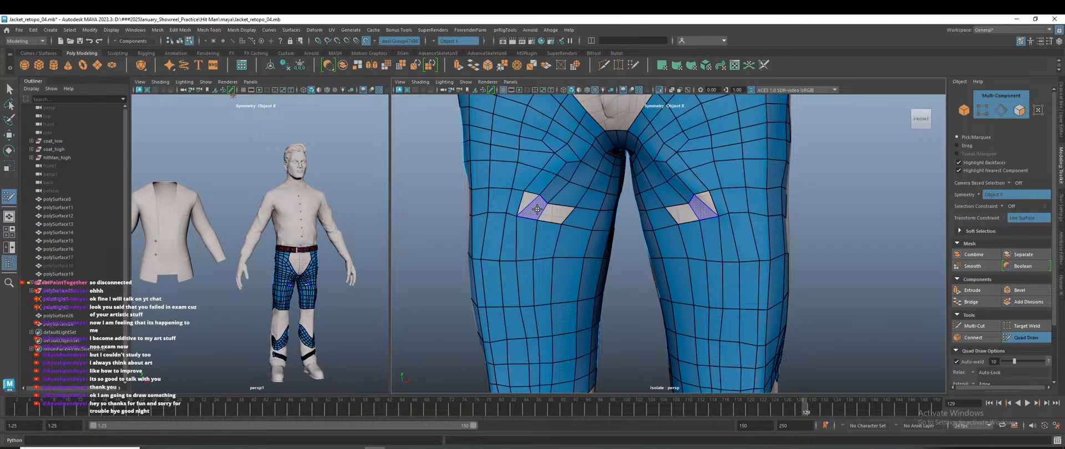
shift+click(532, 209)
shift+click(554, 215)
drag(517, 217, 528, 193)
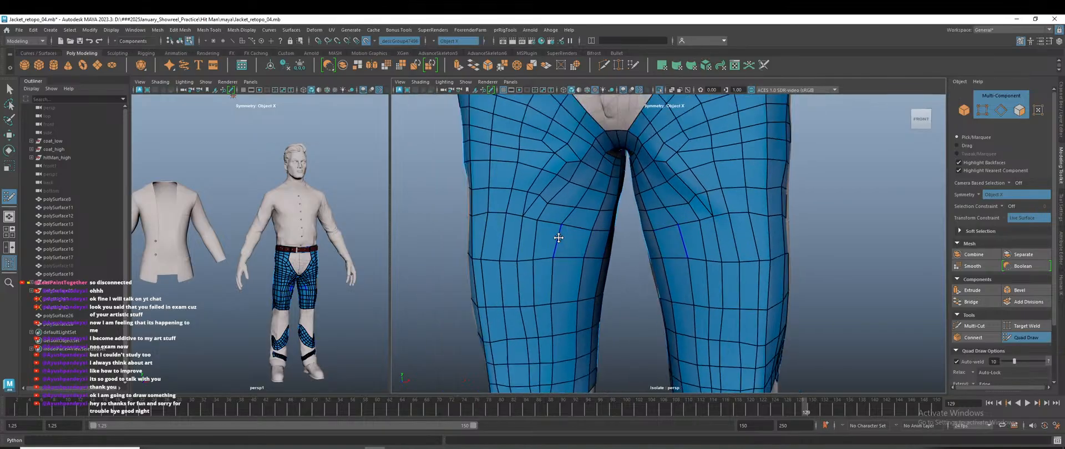
Shift the front thigh pole vertex outward and down, delete the edge above it and insert an edge loop through it.
scroll(701, 236, up, 2)
drag(725, 205, 753, 206)
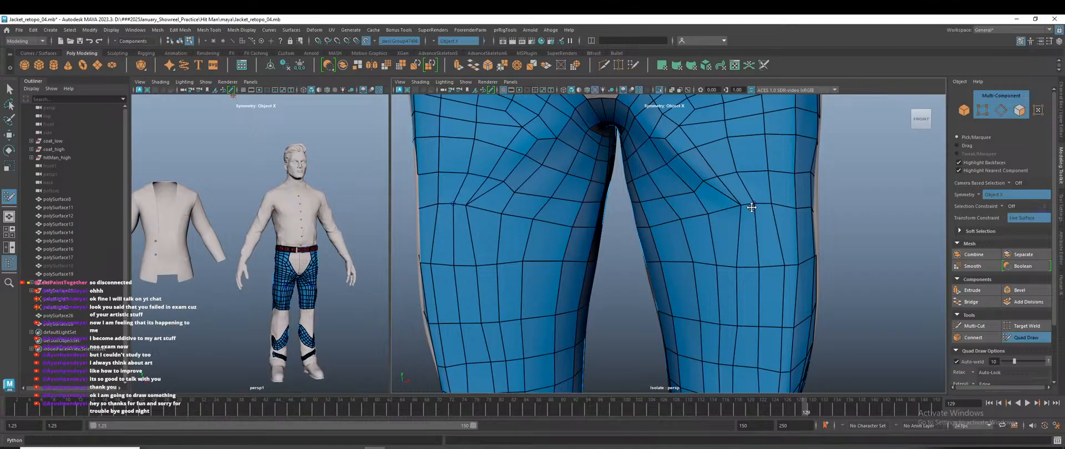
ctrl+shift+click(733, 190)
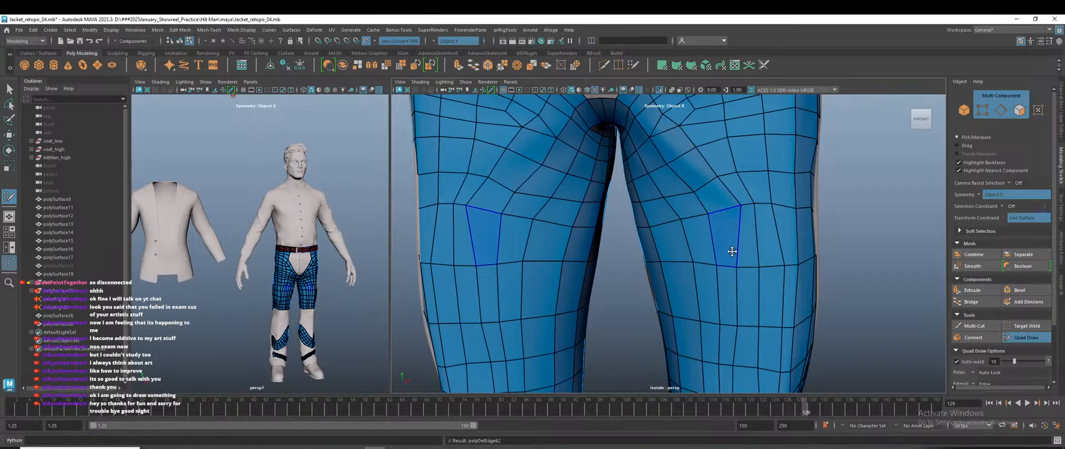
scroll(732, 251, down, 2)
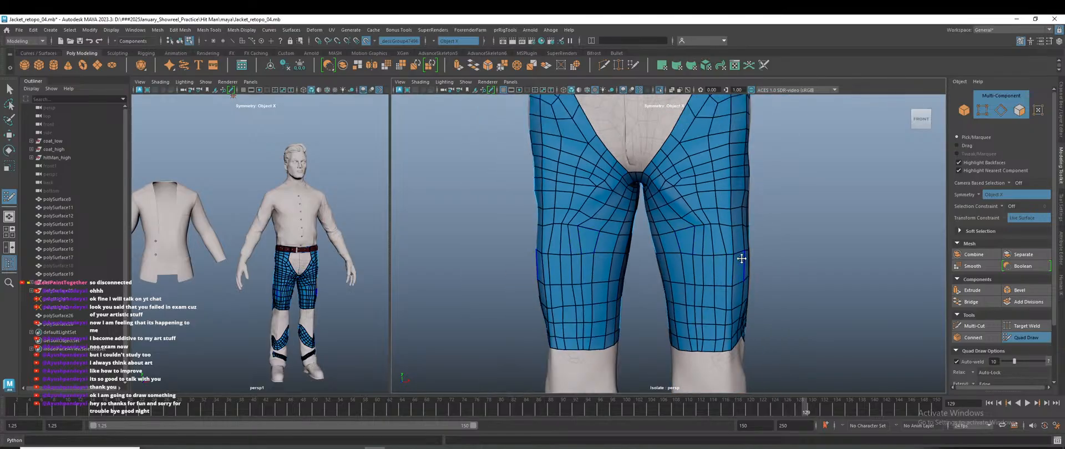
mouse_move(723, 215)
mouse_down()
mouse_move(716, 201)
mouse_move(704, 214)
mouse_move(730, 230)
mouse_up()
ctrl+click(725, 233)
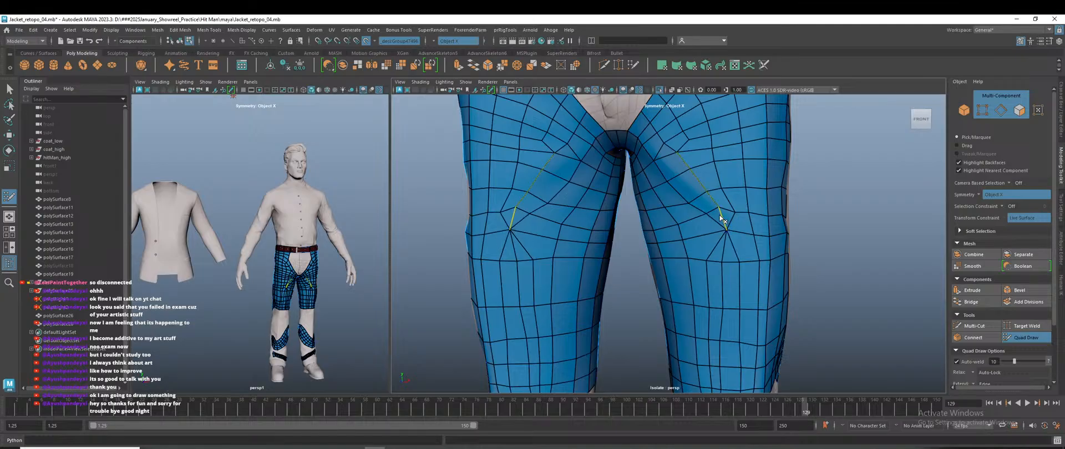
Delete the stray edges and faces around the front thigh pole and refill the gap with a quad.
ctrl+shift+click(718, 215)
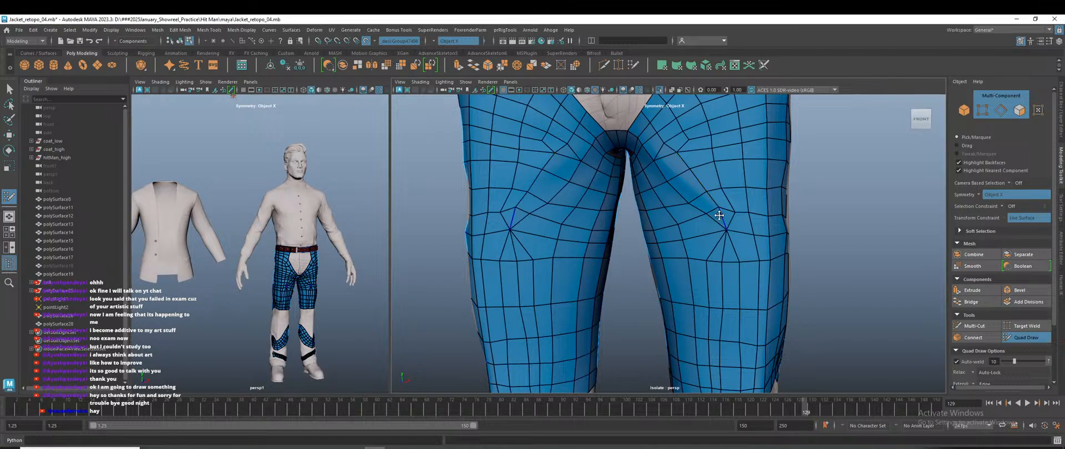
ctrl+shift+click(717, 217)
ctrl+shift+click(726, 218)
shift+click(721, 216)
ctrl+shift+click(715, 248)
scroll(733, 255, down, 5)
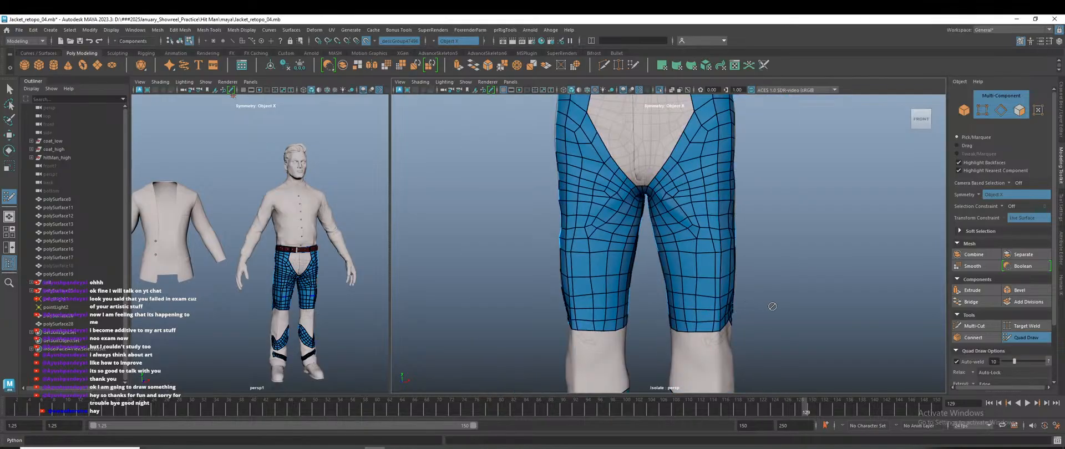
Undo the recent front thigh pole and edge loop edits, keeping the two refilled quads on the front inner thigh.
scroll(774, 301, up, 2)
key(ctrl+z)
key(ctrl+z)
key(ctrl+z)
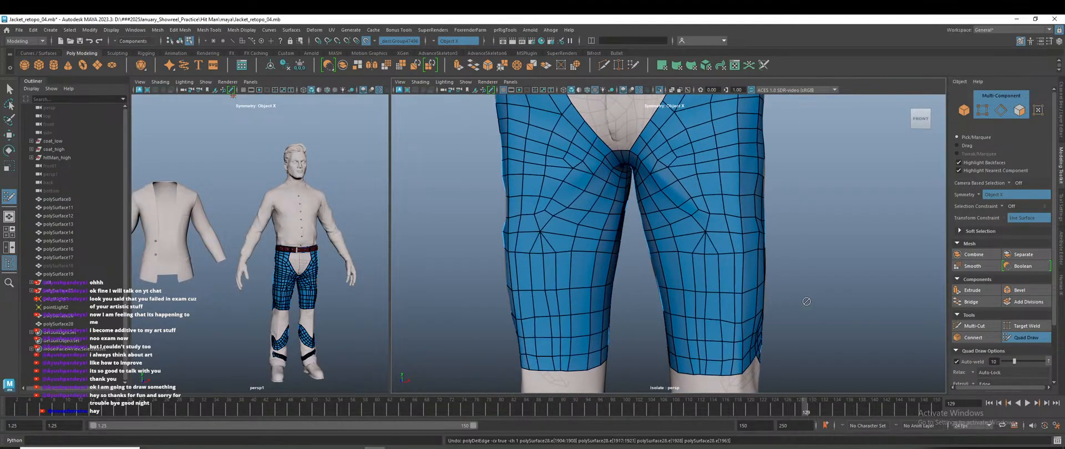
key(ctrl+z)
key(ctrl+z)
key(ctrl+z)
key(ctrl+z)
key(ctrl+z)
key(ctrl+z)
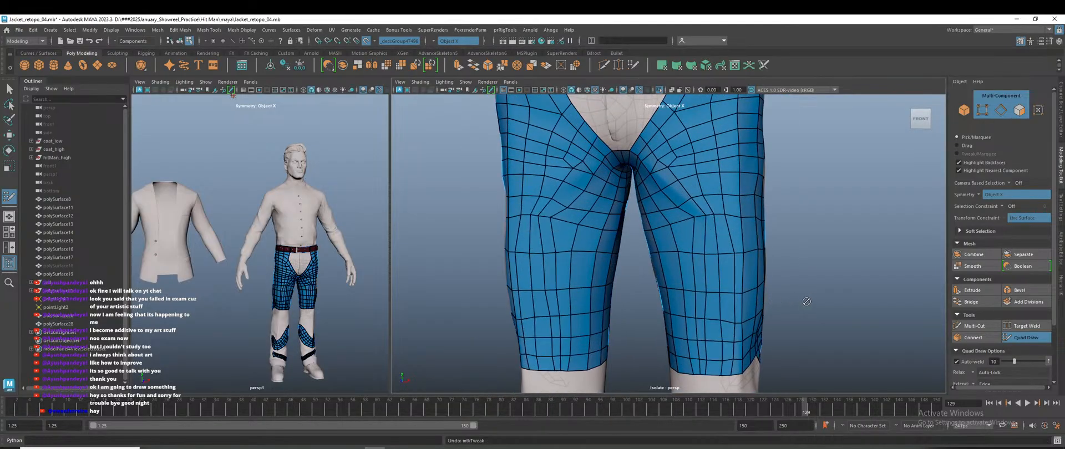
key(ctrl+z)
key(ctrl+z)
key(ctrl+z)
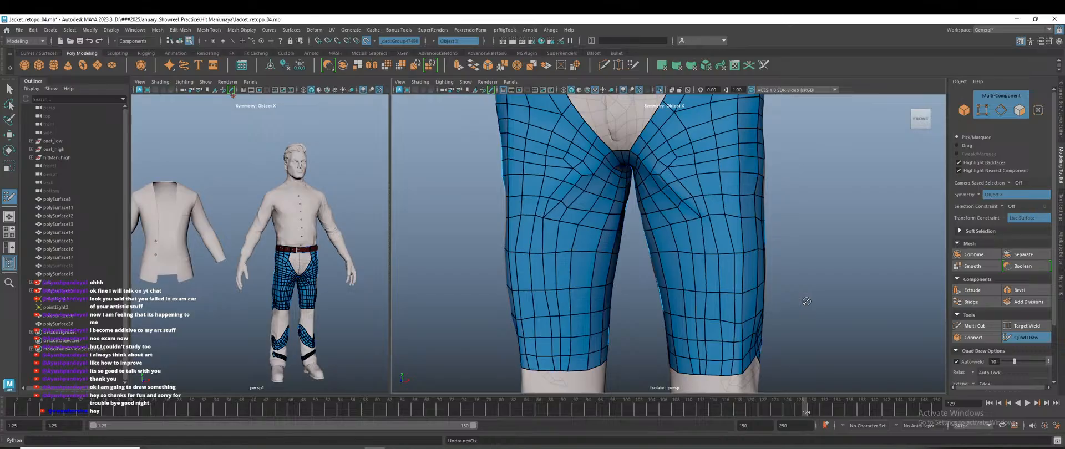
key(ctrl+z)
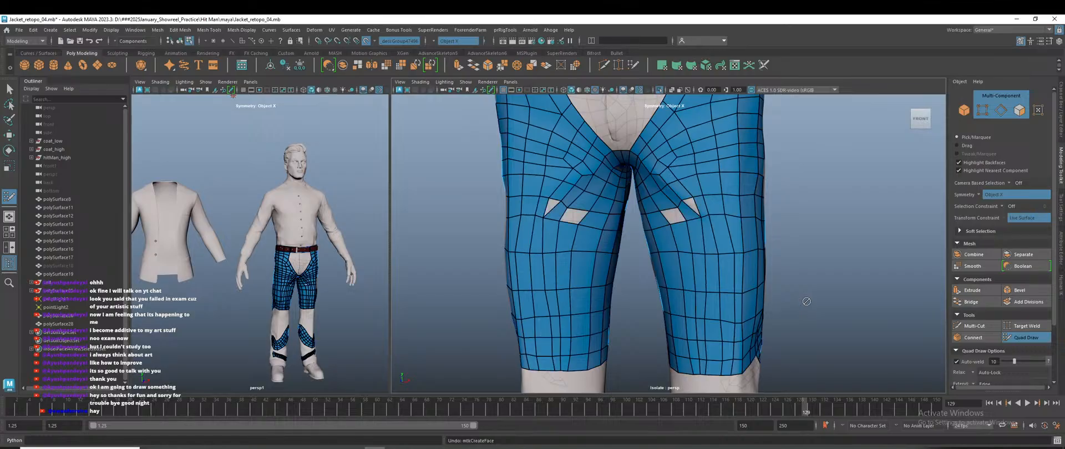
key(shift+z)
key(shift+z)
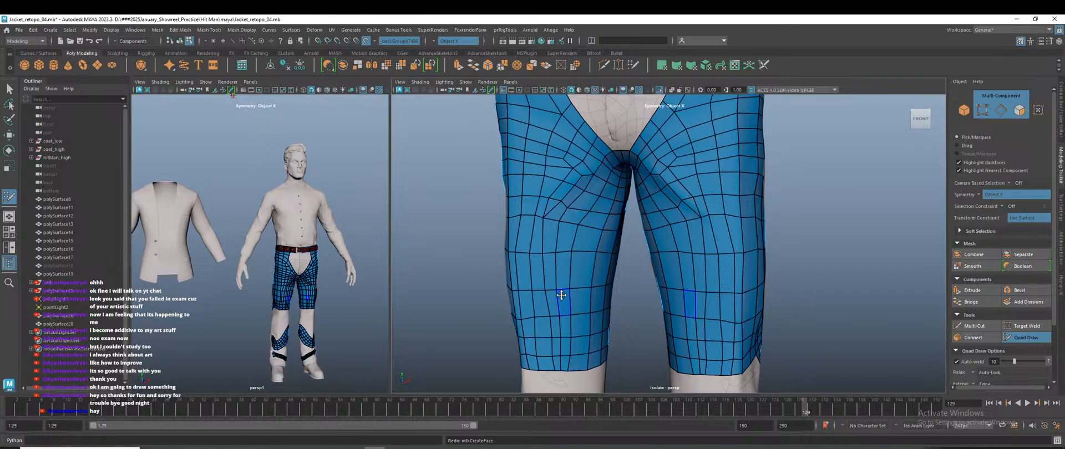
Open a hole at the front thigh pole by deleting the face there and move the hole's upper corner vertex up toward the crotch.
scroll(561, 295, up, 3)
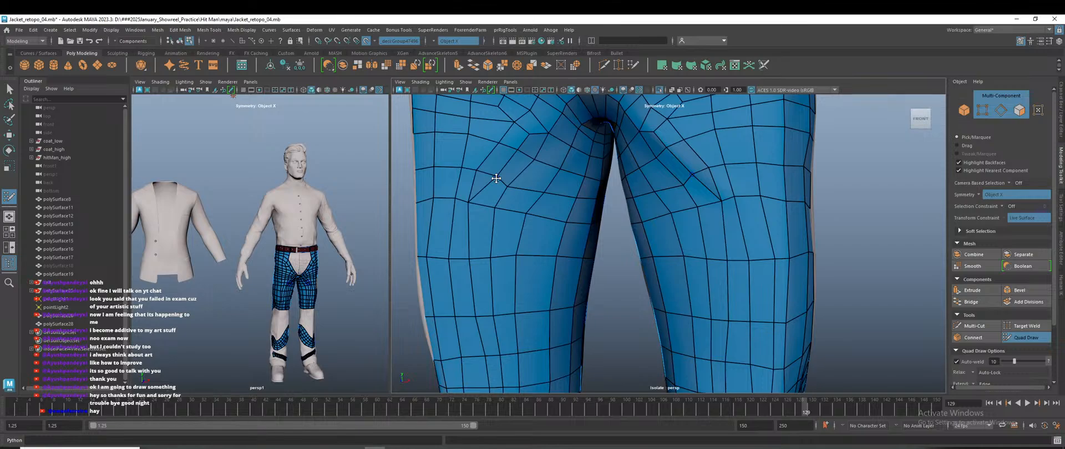
scroll(585, 240, down, 3)
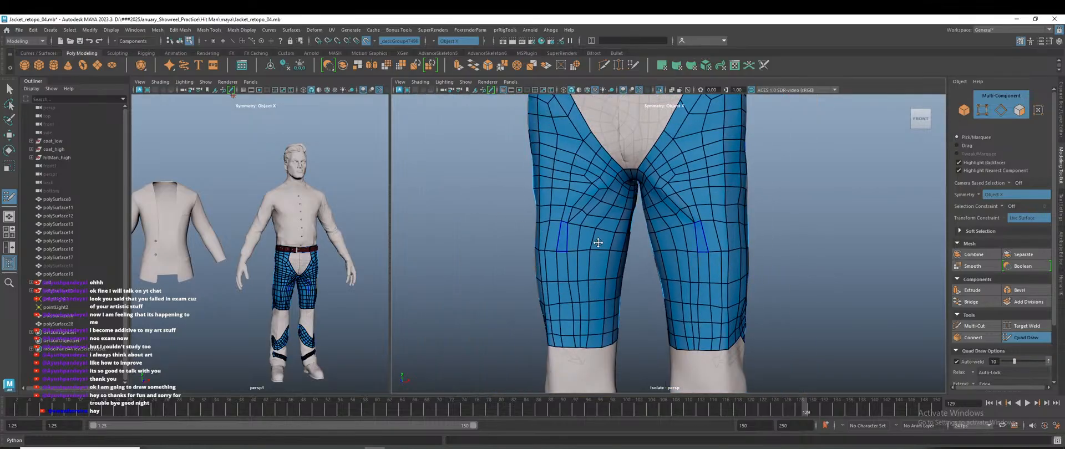
alt+drag(731, 264, 738, 262)
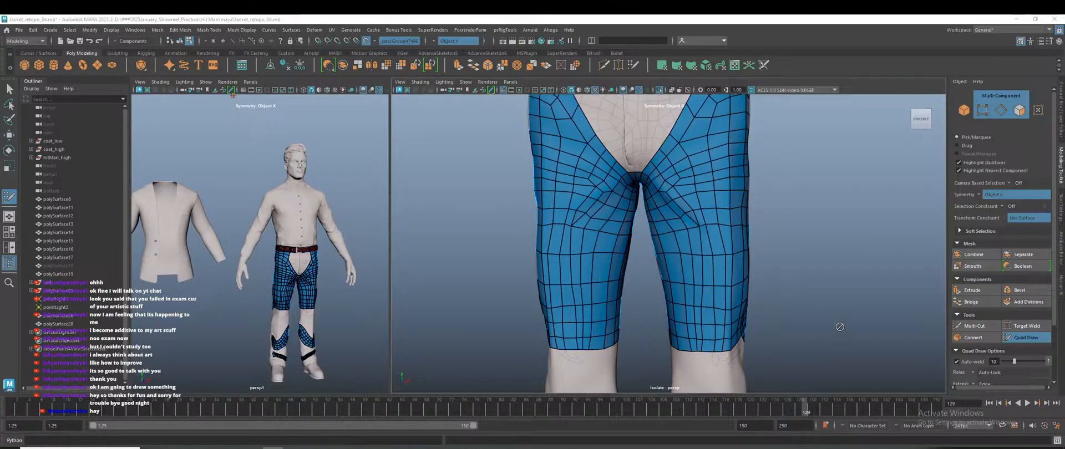
alt+middle_drag(845, 303, 850, 301)
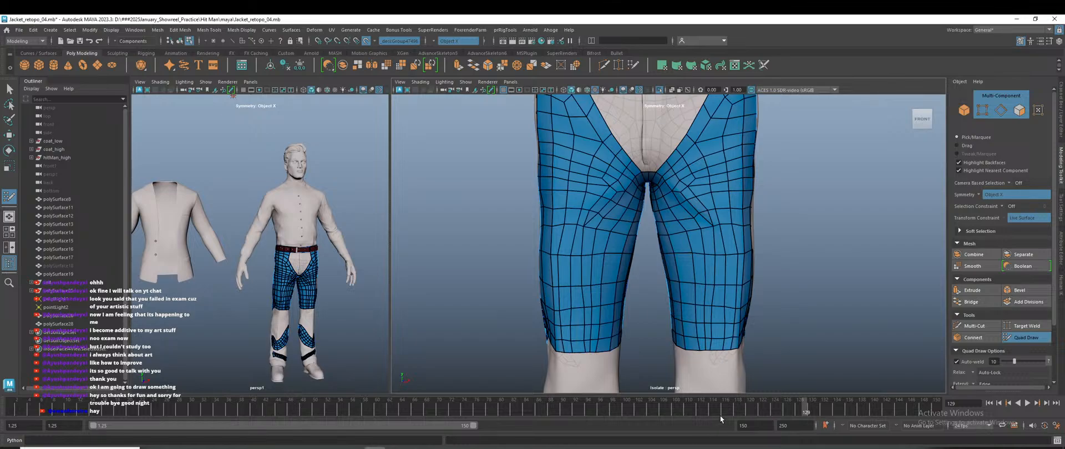
scroll(639, 275, up, 3)
scroll(574, 283, up, 1)
scroll(568, 278, up, 2)
shift+click(493, 272)
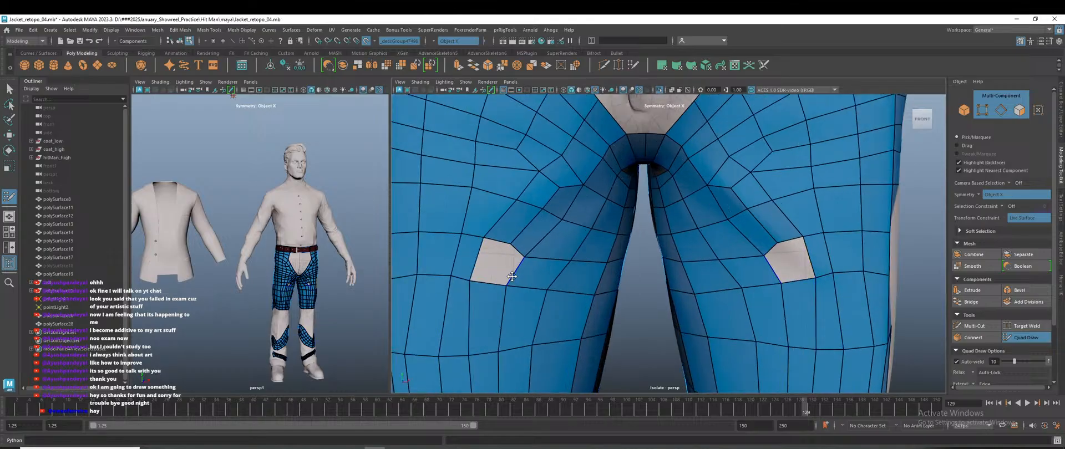
drag(508, 249, 521, 227)
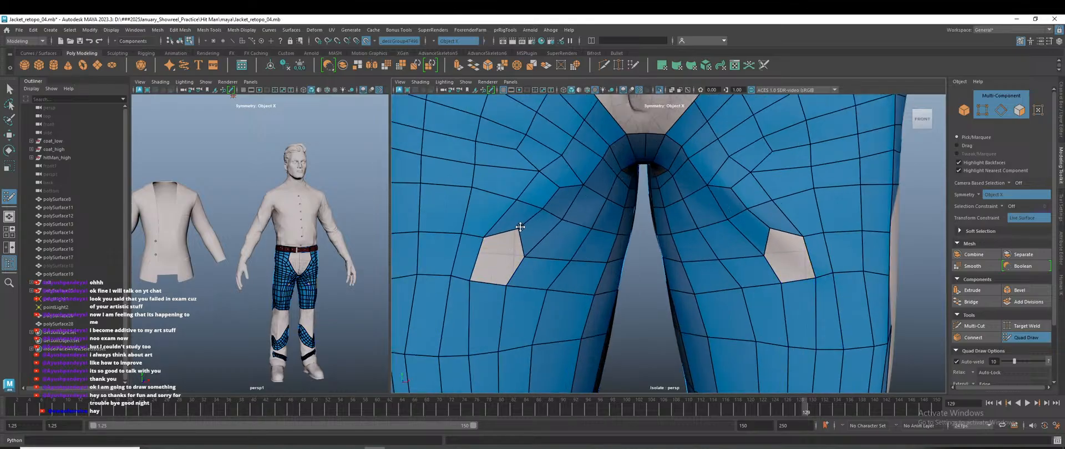
Place a point inside the front thigh hole, fill it with three quads and relax the surrounding vertices.
shift+click(490, 266)
alt+drag(777, 276, 735, 274)
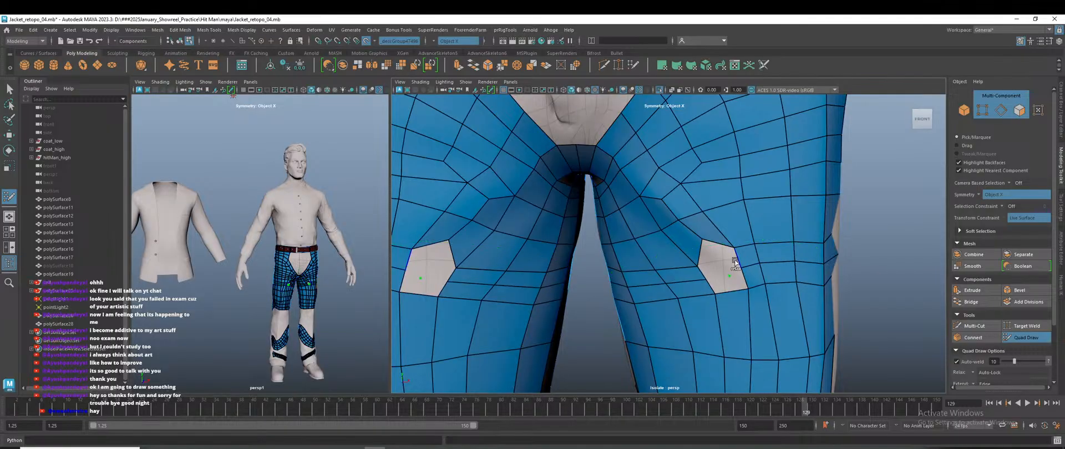
shift+click(727, 255)
shift+click(713, 264)
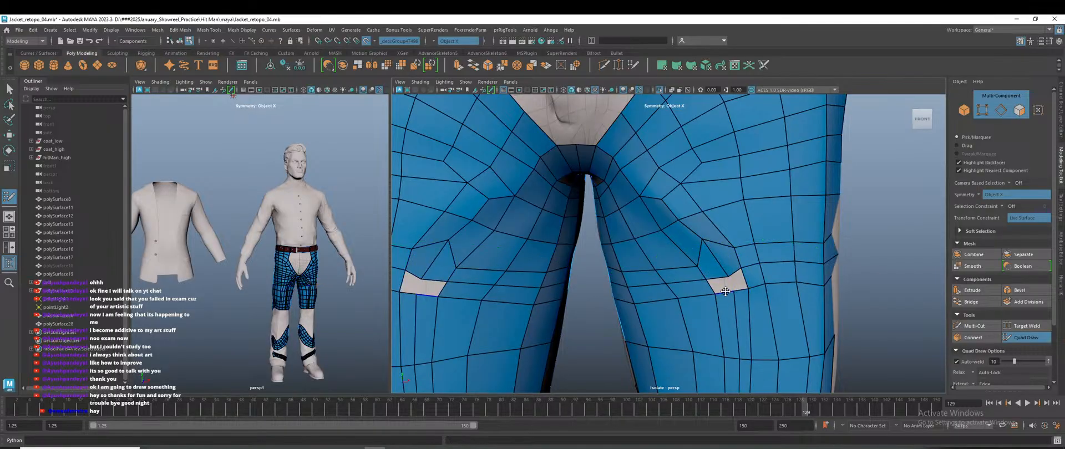
shift+click(721, 283)
shift+drag(718, 266, 709, 247)
shift+drag(766, 267, 694, 232)
scroll(771, 307, down, 5)
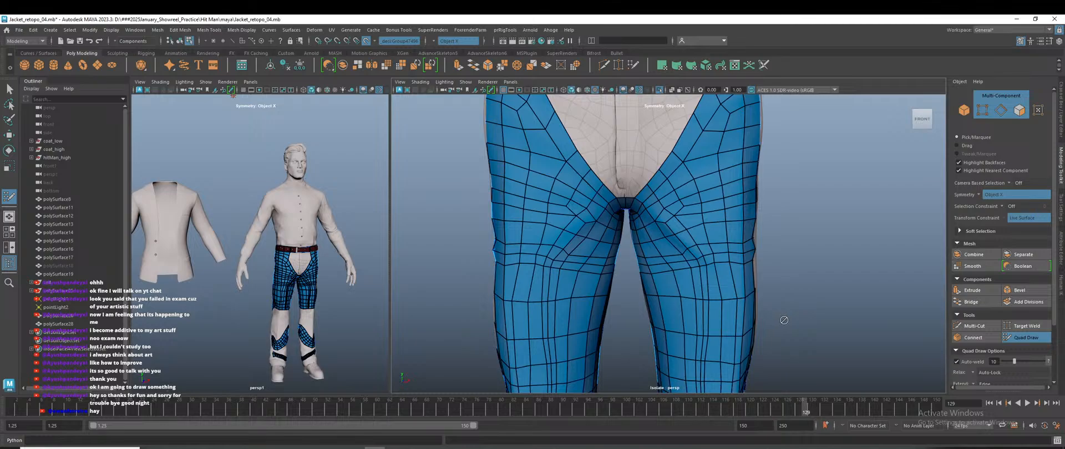
Delete the horizontal edge loop at the front thigh pole and shift the pole vertex outward and down.
scroll(784, 320, up, 3)
ctrl+shift+click(707, 284)
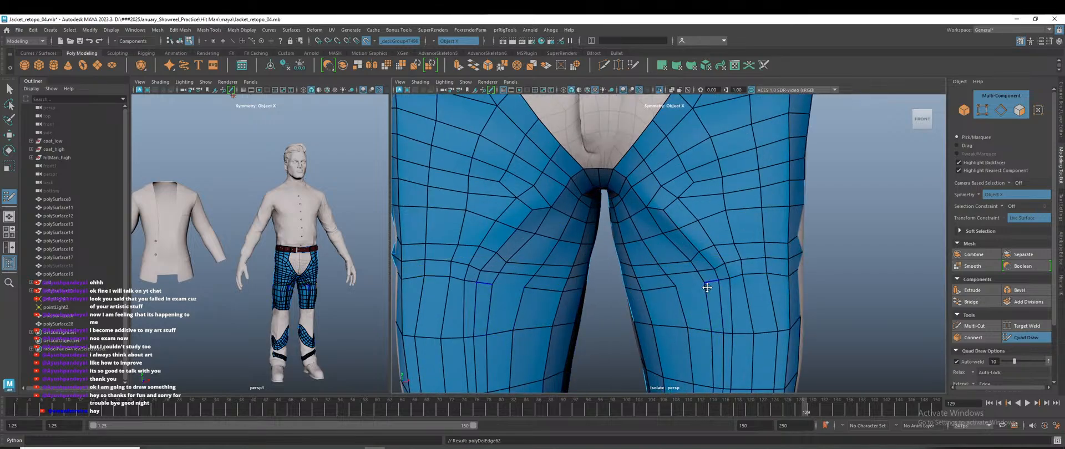
key(ctrl+z)
key(ctrl+z)
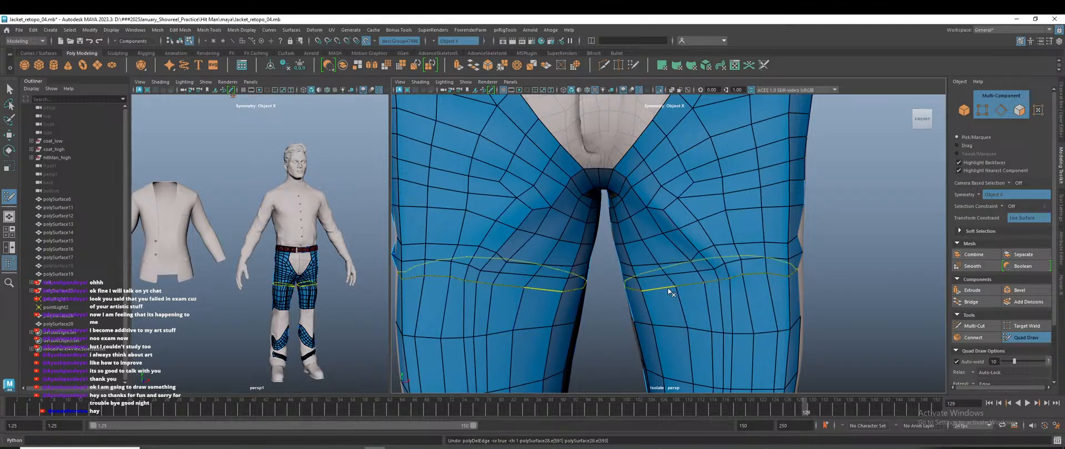
shift+drag(679, 267, 696, 264)
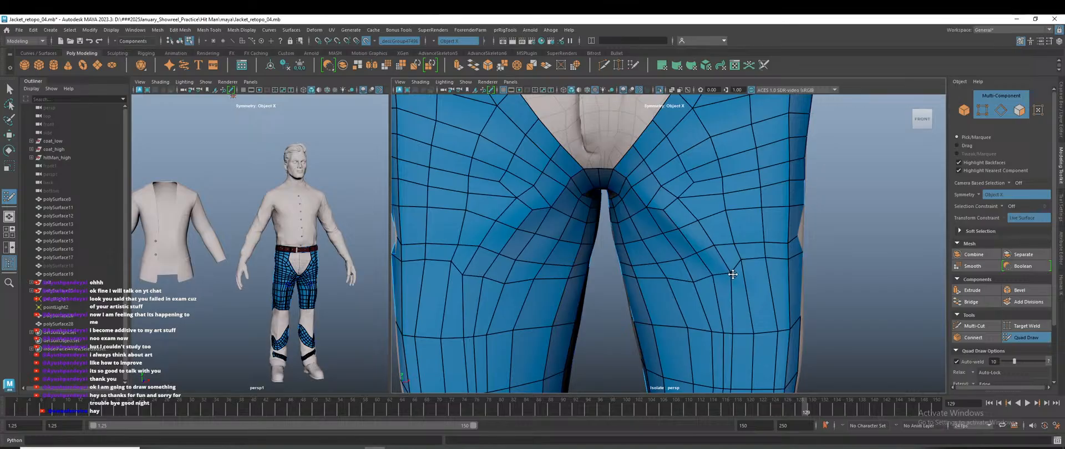
drag(738, 262, 752, 273)
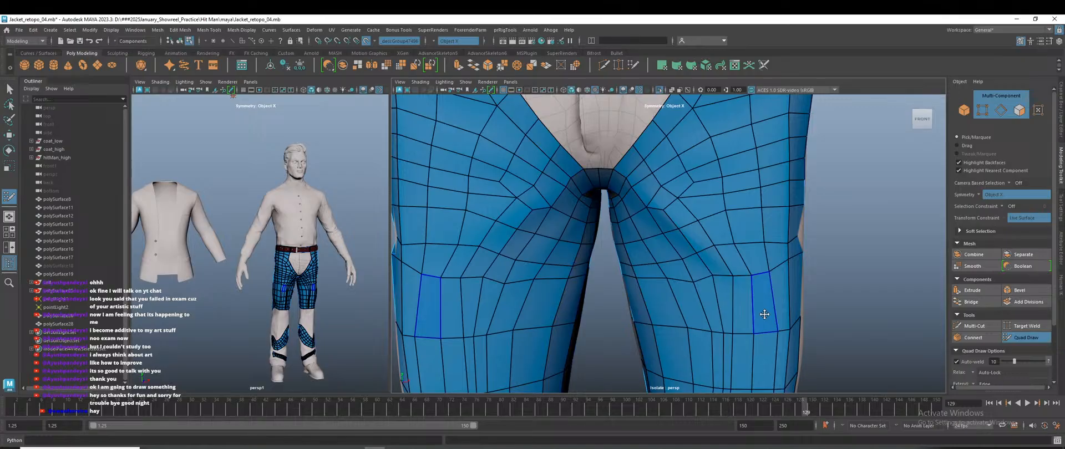
Relax the quads below the front thigh pole to space the vertical edges evenly down the thigh.
mouse_move(762, 285)
alt+mouse_down()
mouse_move(710, 290)
mouse_move(737, 283)
mouse_move(721, 255)
mouse_move(744, 231)
mouse_move(718, 181)
mouse_move(746, 202)
alt+mouse_up()
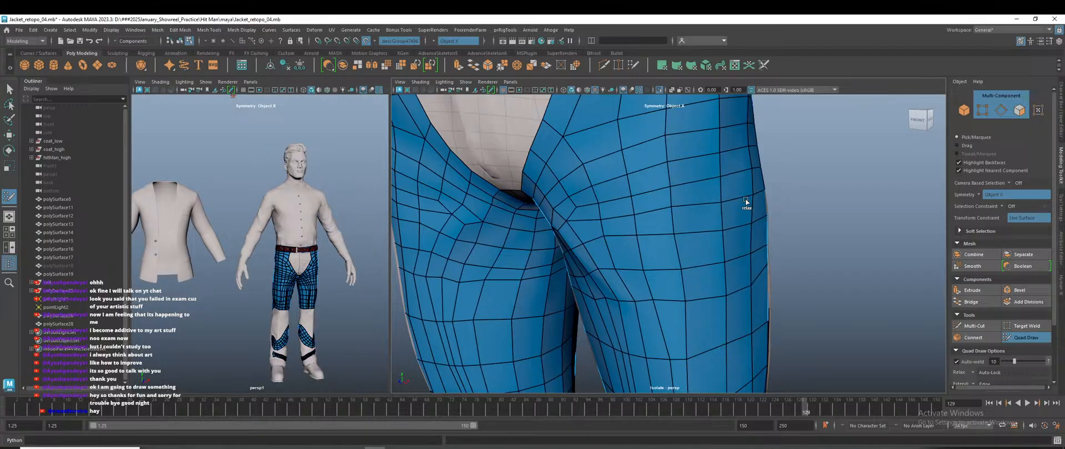
scroll(788, 305, down, 5)
alt+drag(804, 311, 824, 310)
scroll(824, 309, up, 3)
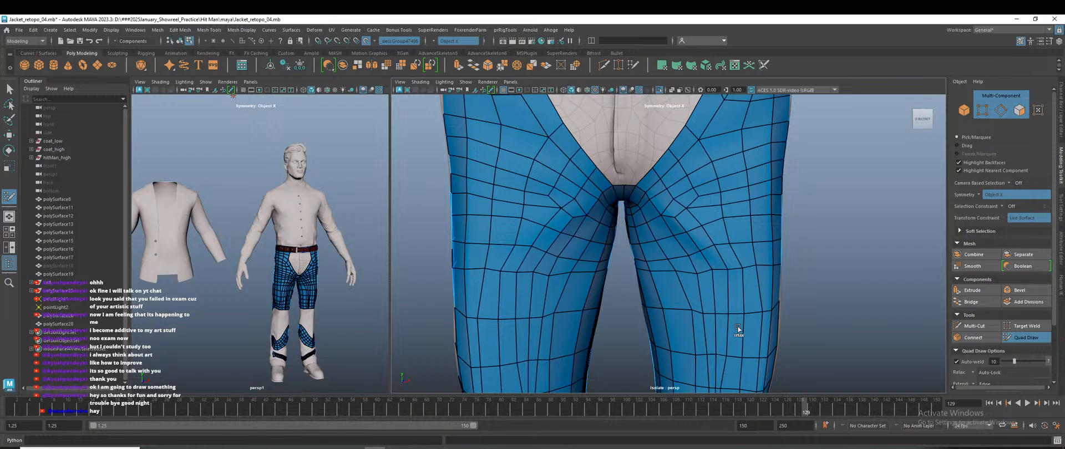
shift+drag(708, 312, 684, 298)
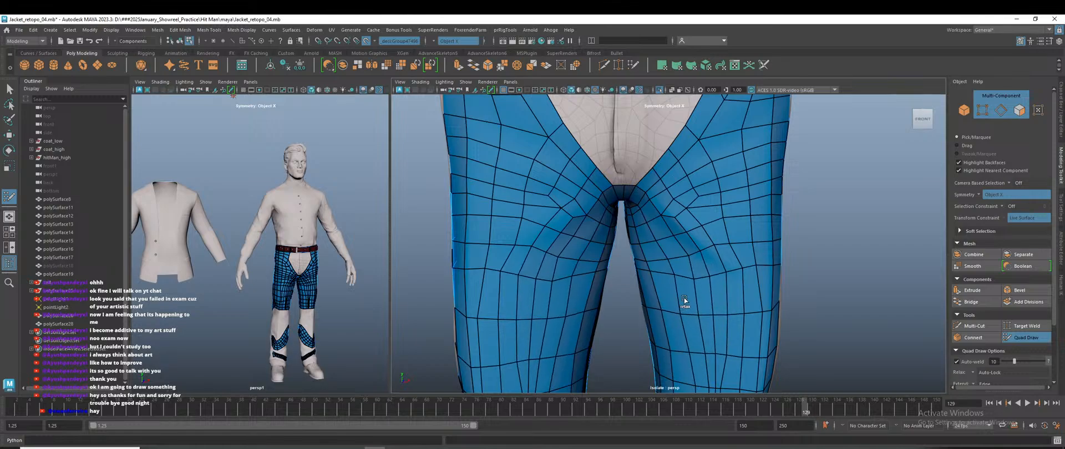
key(ctrl+z)
mouse_move(715, 327)
shift+mouse_down()
mouse_move(720, 363)
mouse_move(686, 321)
shift+mouse_up()
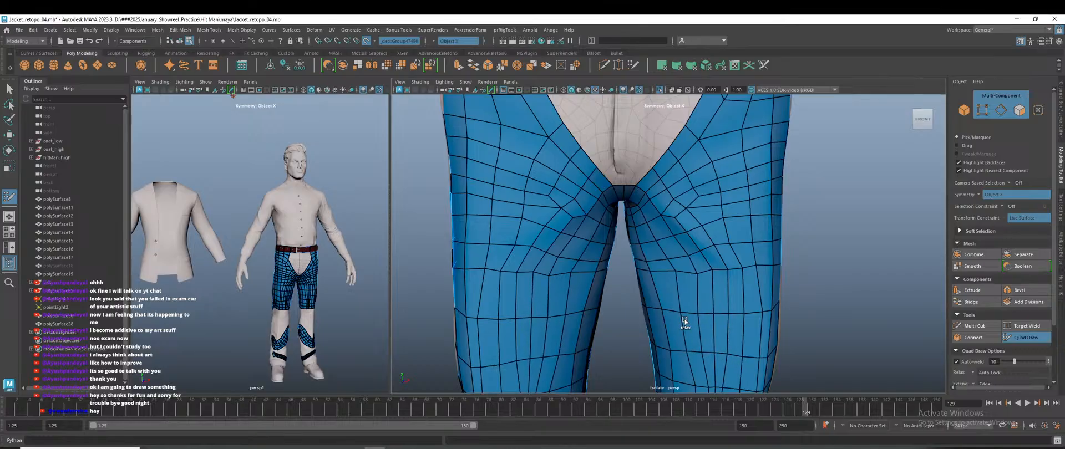
alt+middle_drag(751, 342, 732, 284)
mouse_move(701, 318)
shift+mouse_down()
mouse_move(663, 278)
mouse_move(710, 281)
mouse_move(688, 319)
mouse_move(701, 351)
mouse_move(651, 245)
shift+mouse_up()
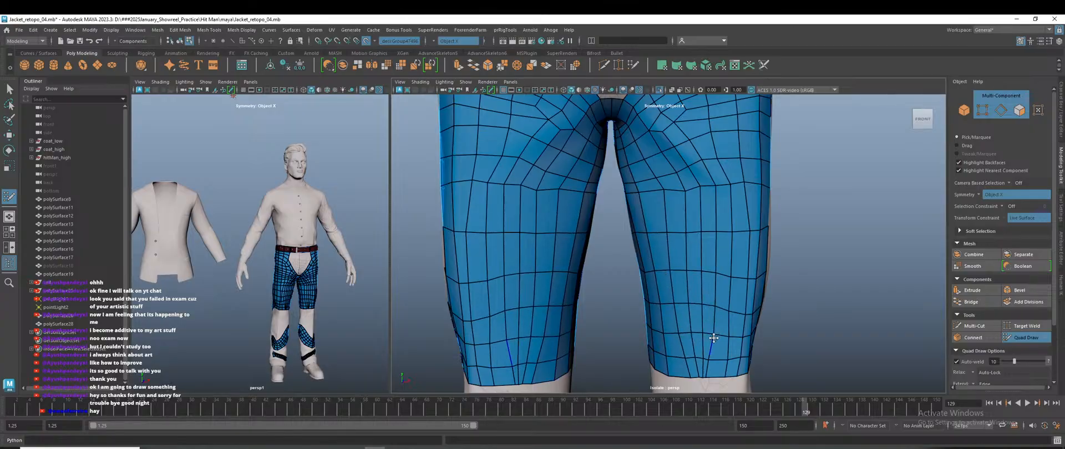
Relax the lowest thigh rows down to the open border above the knee.
alt+middle_drag(704, 344, 696, 253)
scroll(697, 266, up, 2)
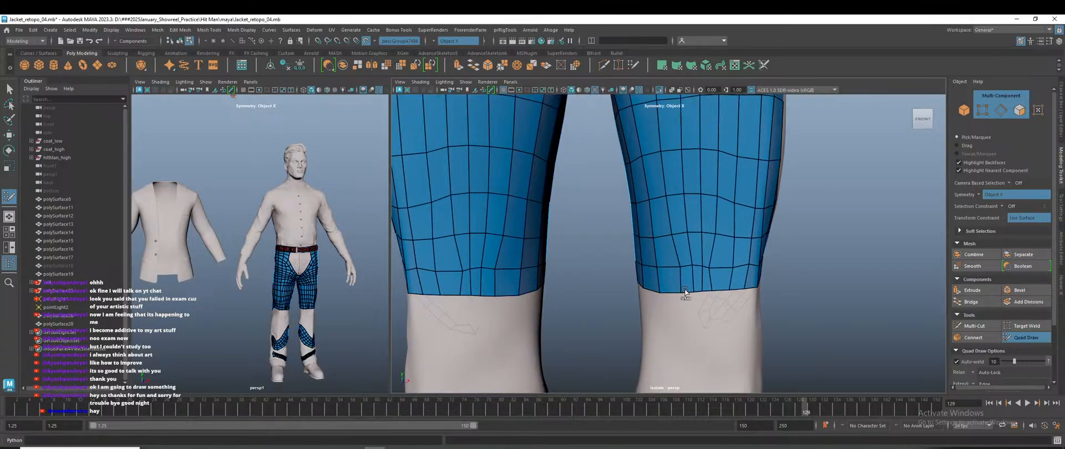
mouse_move(691, 292)
shift+mouse_down()
mouse_move(702, 289)
mouse_move(686, 271)
mouse_move(703, 266)
mouse_move(671, 272)
mouse_move(714, 253)
mouse_move(664, 237)
mouse_move(684, 245)
mouse_move(650, 215)
mouse_move(721, 213)
mouse_move(704, 204)
mouse_move(708, 152)
mouse_move(630, 150)
shift+mouse_up()
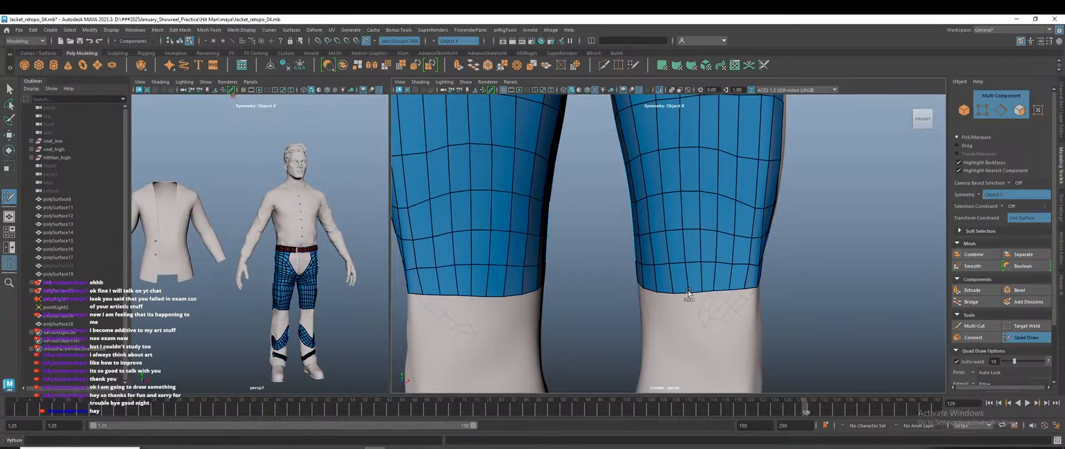
scroll(701, 294, down, 5)
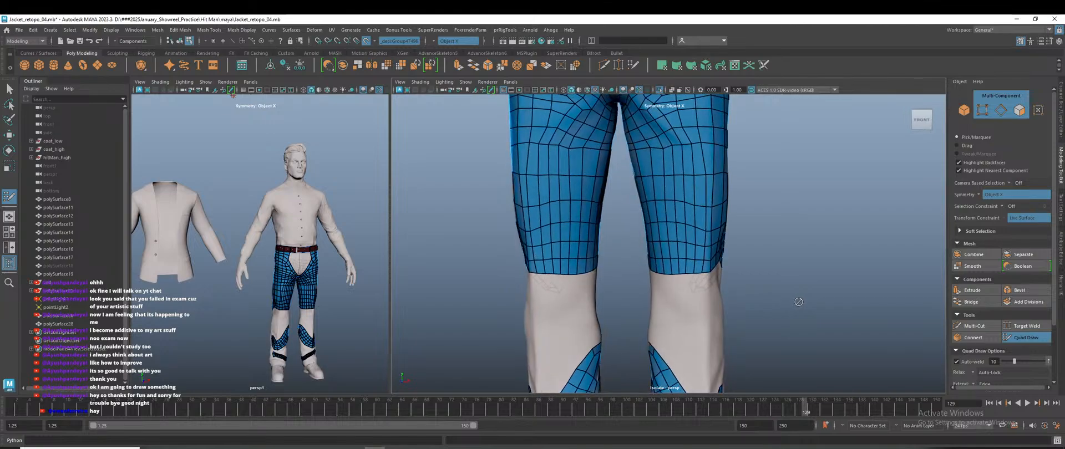
Slide the front thigh pole vertex farther outward along its row.
scroll(640, 253, up, 6)
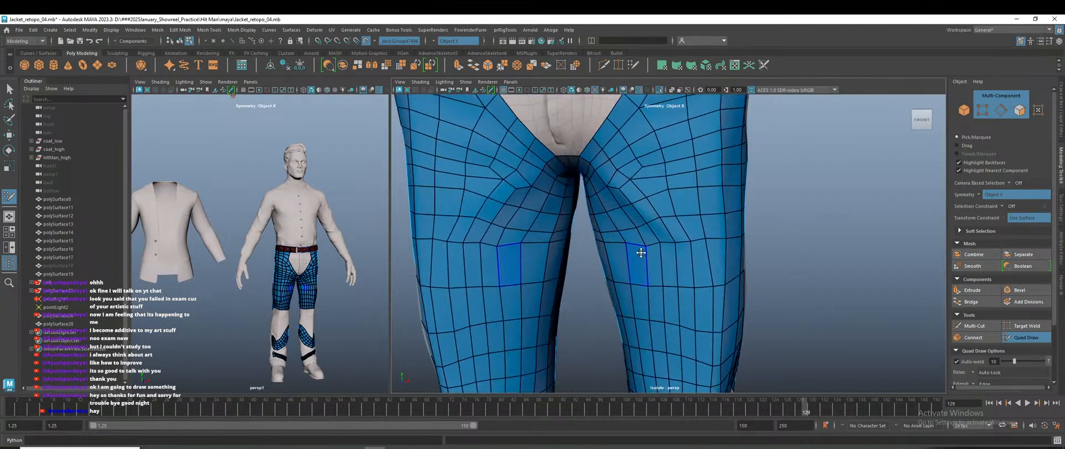
scroll(644, 244, up, 1)
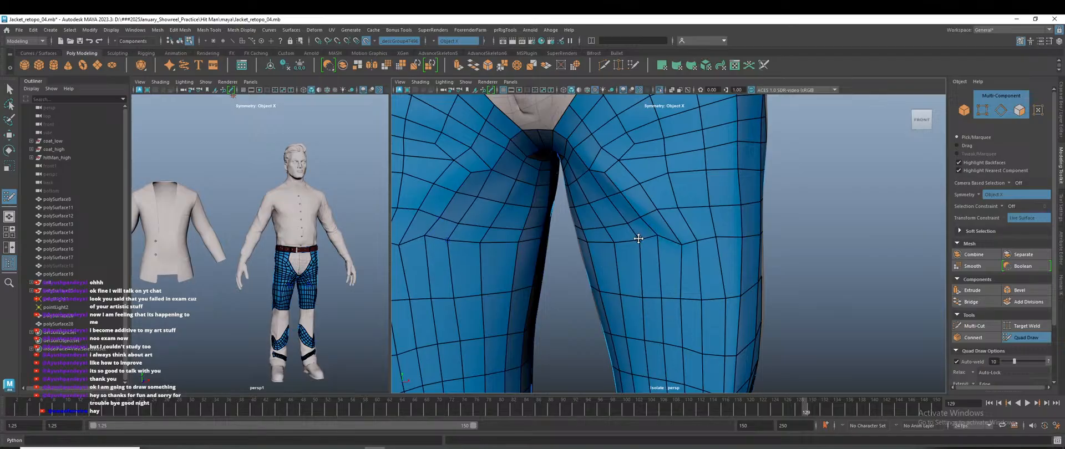
drag(698, 241, 723, 250)
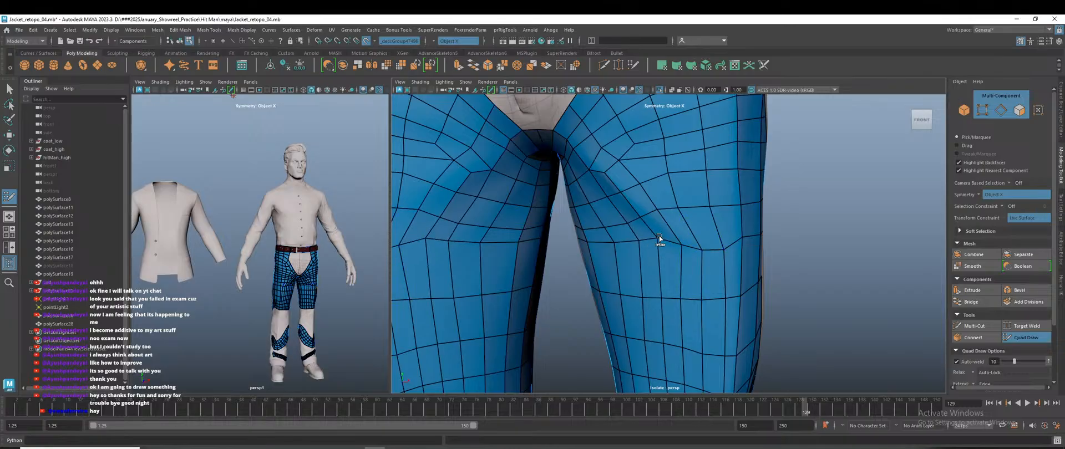
scroll(682, 286, down, 5)
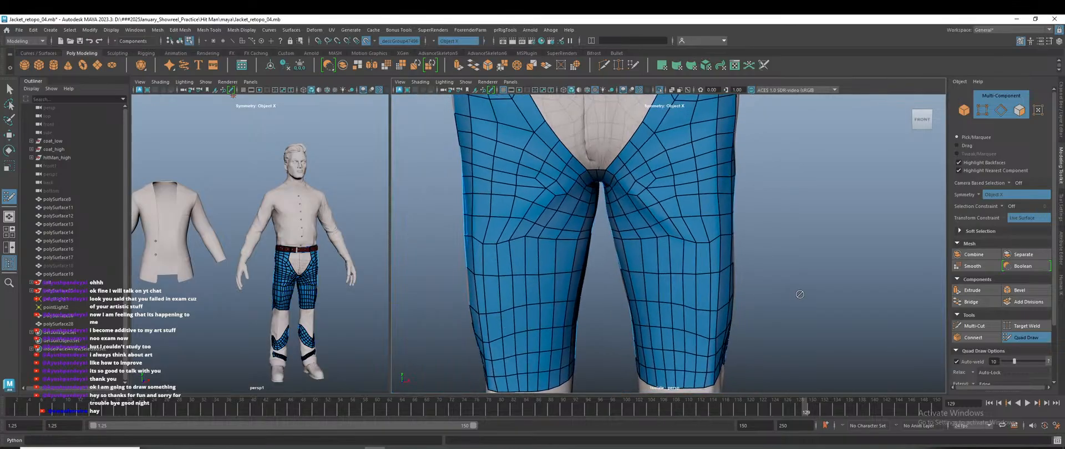
Leave Quad Draw, isolate the retopologized trousers mesh in the full-body view with smooth preview and deselect it.
key(w)
right_drag(806, 197, 838, 186)
click(673, 225)
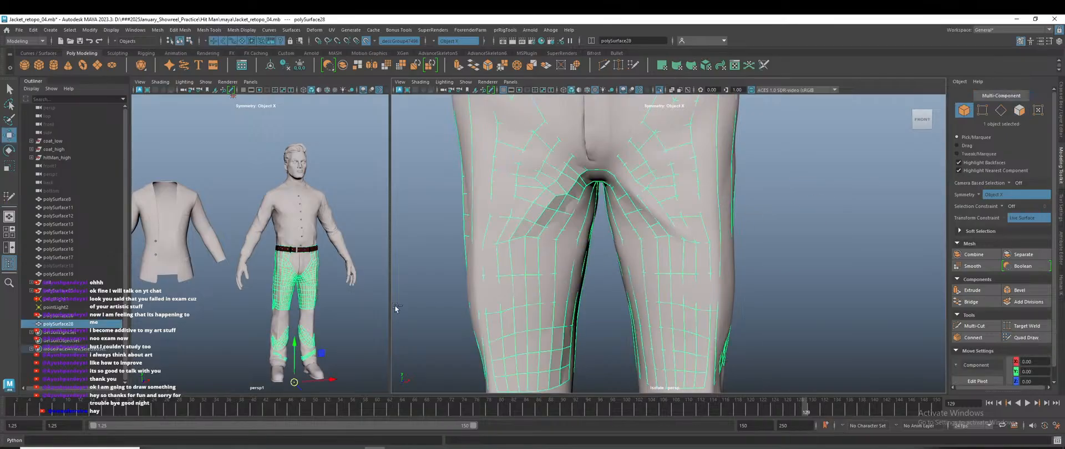
key(ctrl+1)
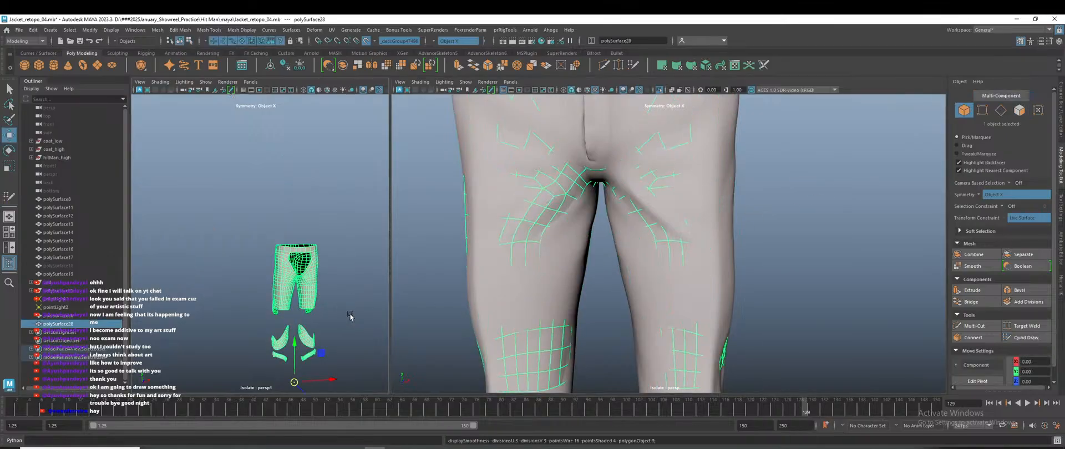
click(351, 315)
Examine the isolated trousers mesh for shading and surface flow around the crotch, thighs and knee patches.
scroll(322, 307, up, 5)
alt+drag(356, 324, 287, 294)
scroll(239, 331, up, 3)
click(268, 272)
click(326, 293)
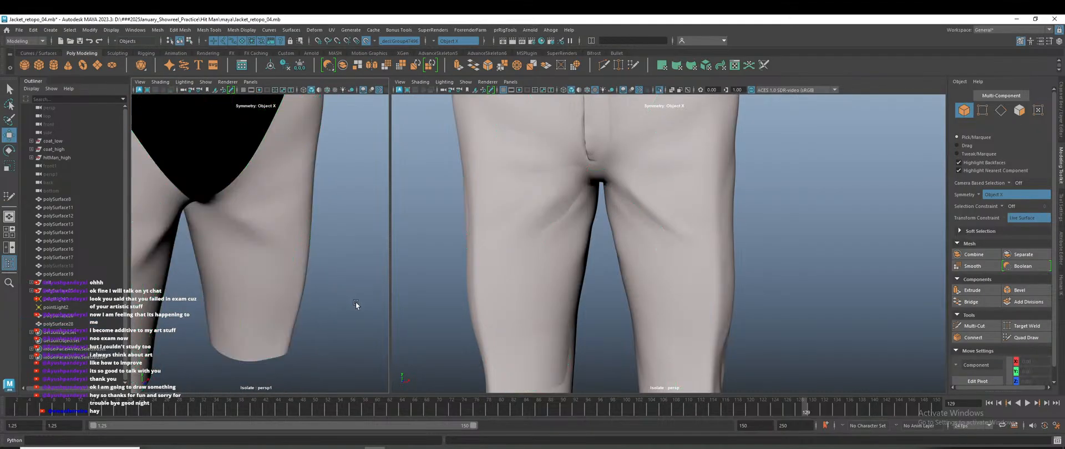
scroll(339, 311, up, 5)
scroll(317, 327, down, 5)
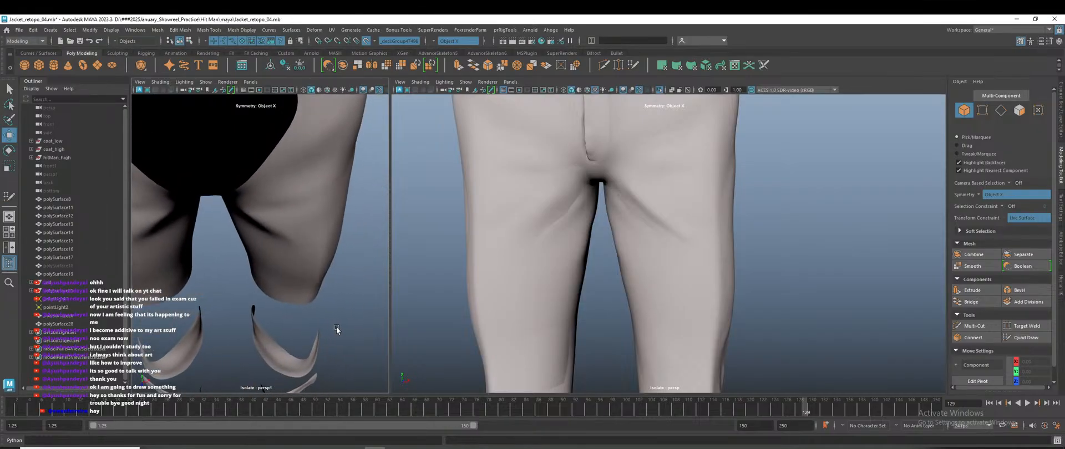
scroll(327, 295, down, 6)
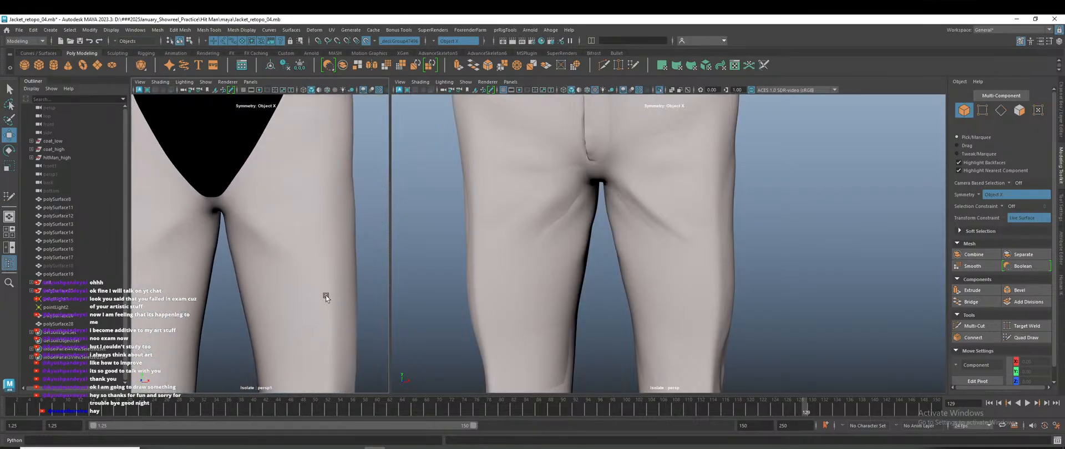
Take the trousers mesh out of isolation and smooth preview, and resume Quad Draw on it.
alt+drag(326, 303, 311, 315)
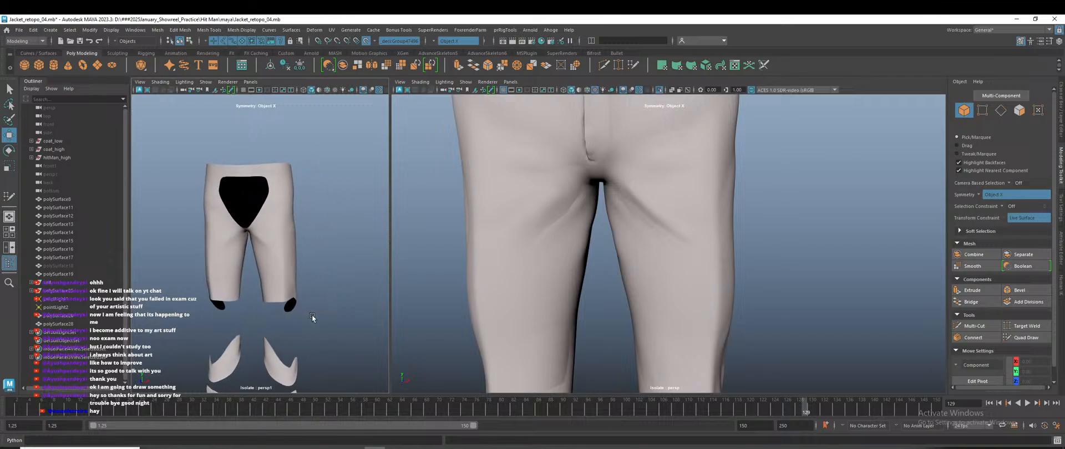
click(687, 276)
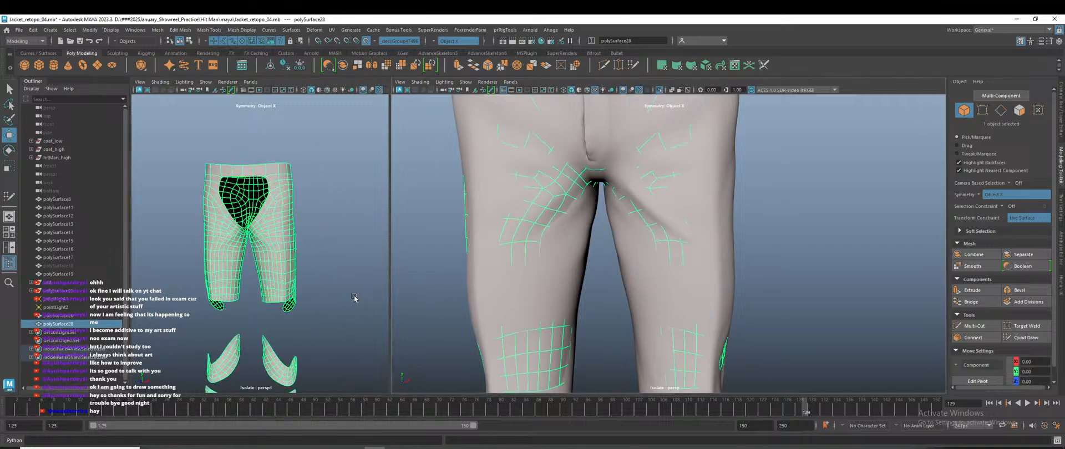
key(ctrl+1)
key(1)
click(1020, 338)
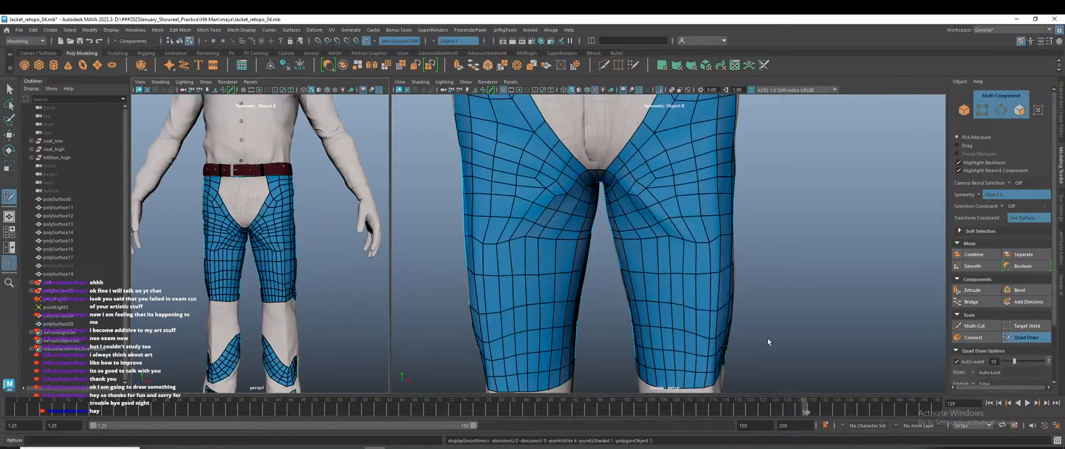
Start a new row of quads below the thigh's open border, from the outer knee patch towards the front.
scroll(764, 335, down, 5)
alt+drag(763, 291, 760, 293)
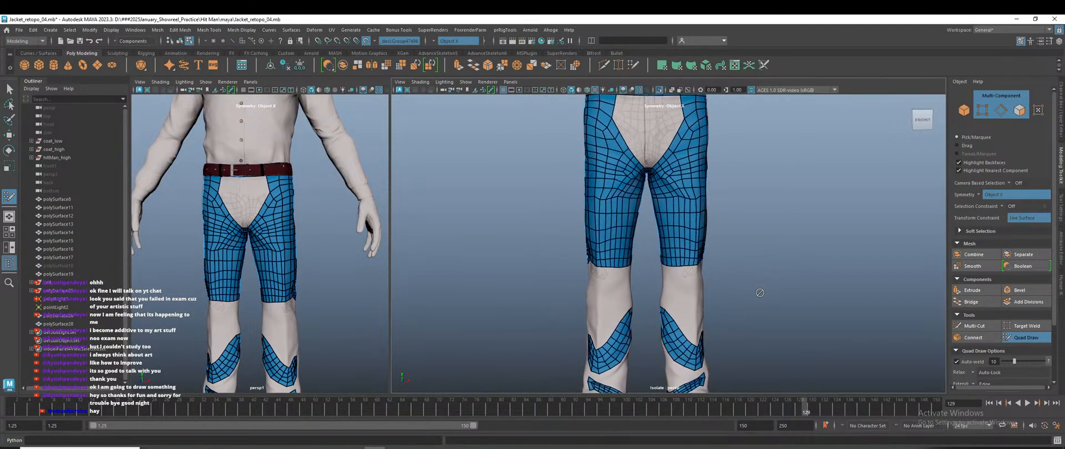
scroll(569, 228, up, 5)
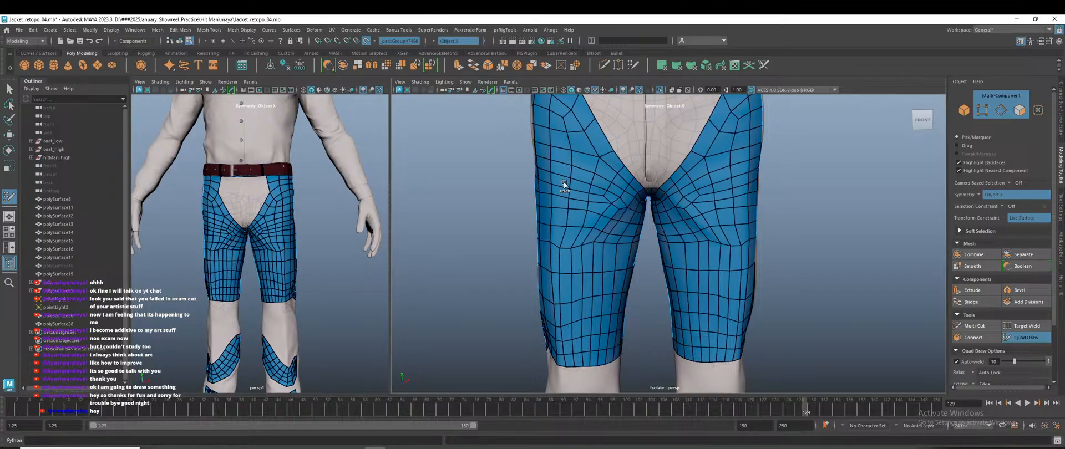
scroll(778, 297, down, 5)
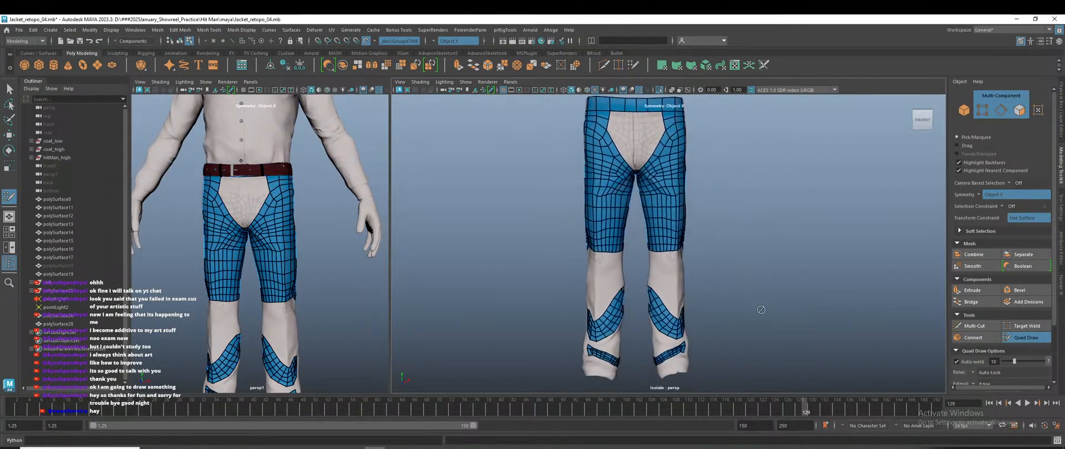
scroll(720, 305, up, 6)
alt+drag(752, 297, 660, 304)
alt+middle_drag(670, 232, 675, 288)
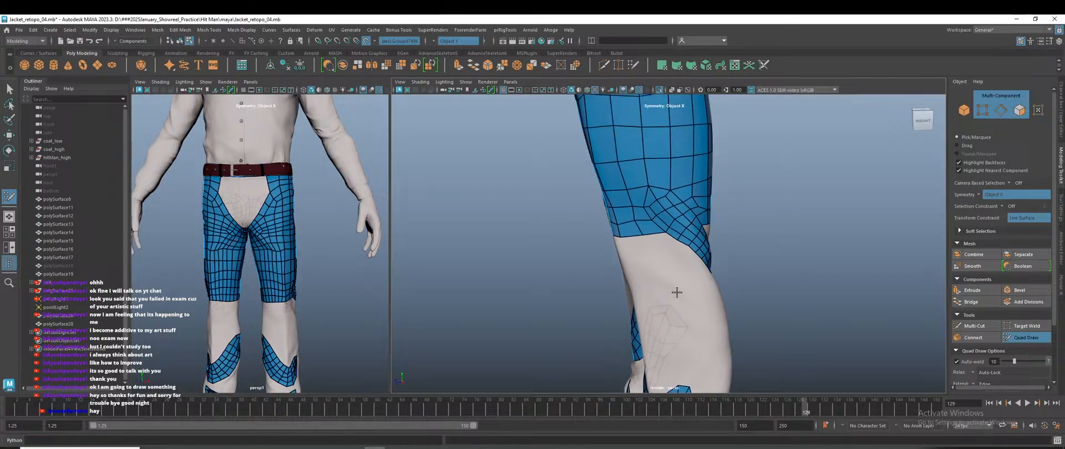
scroll(657, 268, up, 3)
click(640, 259)
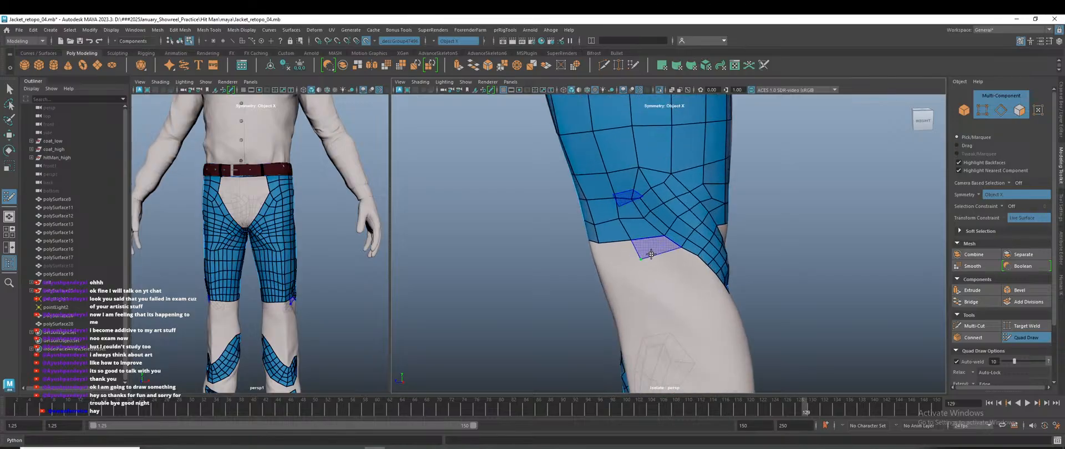
shift+click(650, 259)
shift+click(617, 254)
mouse_move(616, 254)
alt+mouse_down()
mouse_move(672, 276)
mouse_move(646, 269)
mouse_move(646, 251)
alt+mouse_up()
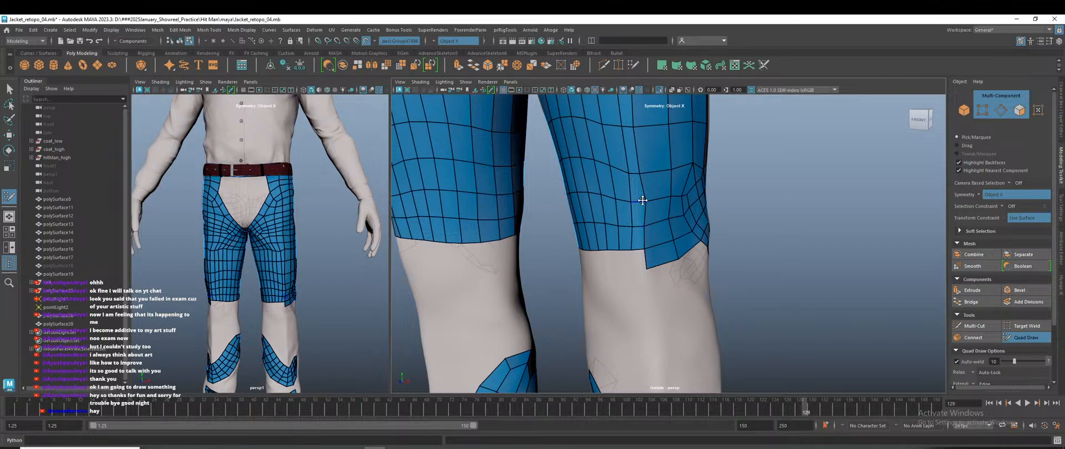
shift+click(634, 267)
Continue the new row of quads around the back and inner side of the leg above the knee.
mouse_move(637, 293)
alt+mouse_down()
mouse_move(673, 305)
mouse_move(865, 305)
alt+mouse_up()
scroll(690, 267, up, 4)
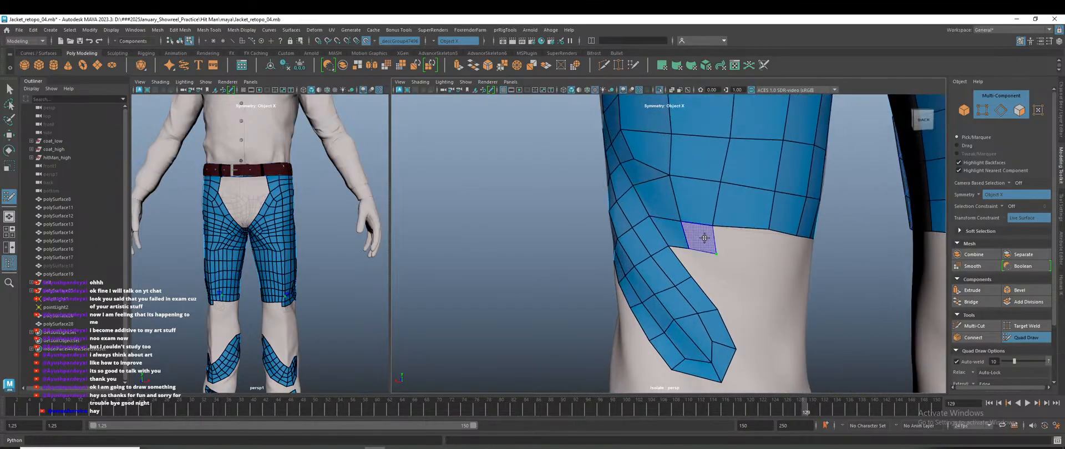
mouse_move(763, 265)
alt+mouse_down()
mouse_move(736, 290)
mouse_move(667, 265)
alt+mouse_up()
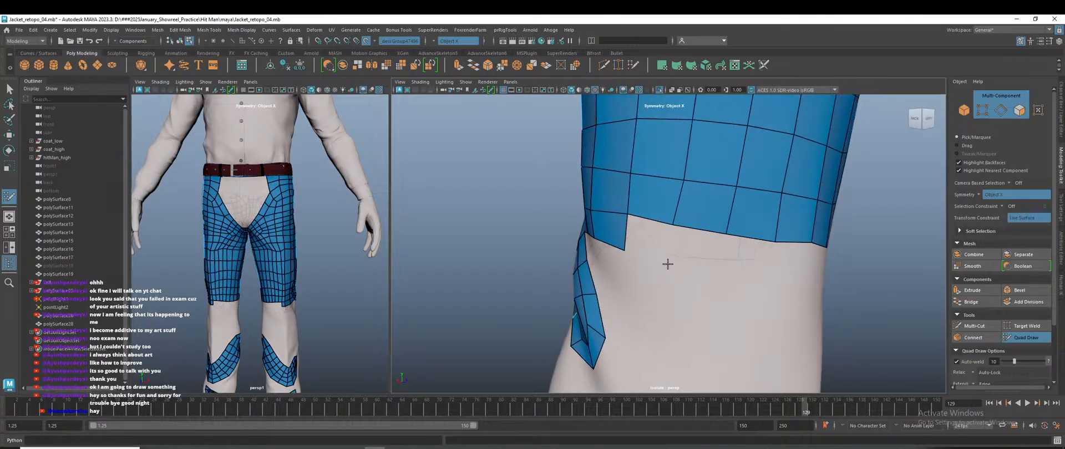
shift+click(652, 238)
alt+drag(760, 304, 635, 311)
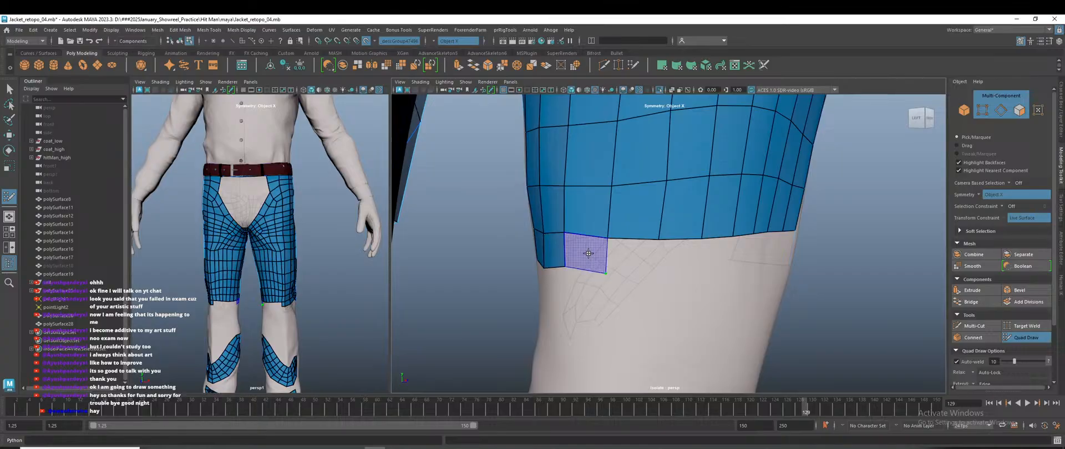
mouse_move(661, 301)
alt+mouse_down()
mouse_move(603, 290)
mouse_move(637, 306)
mouse_move(603, 300)
alt+mouse_up()
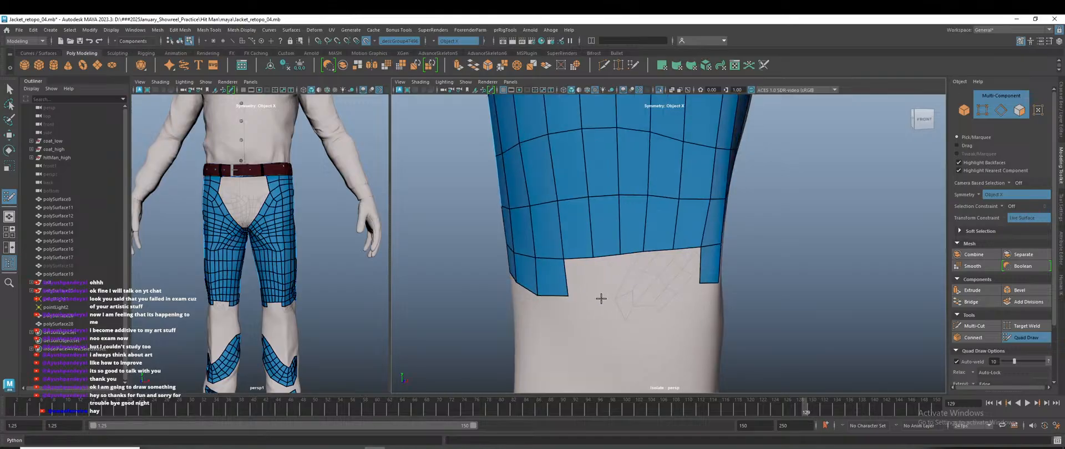
alt+drag(654, 332, 640, 330)
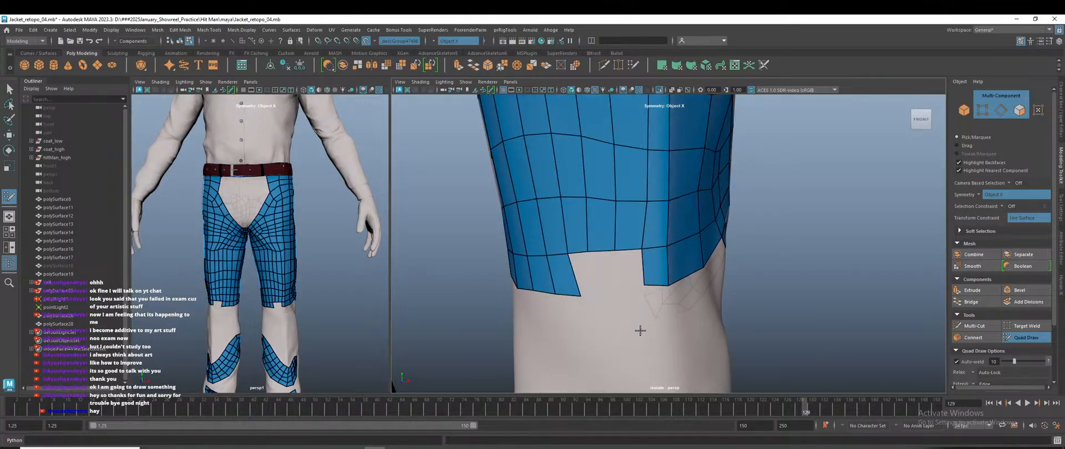
Fill the remaining front gap in the row above the knee with quads and relax the new row.
click(599, 295)
shift+click(589, 277)
click(619, 292)
shift+click(606, 276)
shift+click(630, 271)
shift+drag(651, 287, 651, 289)
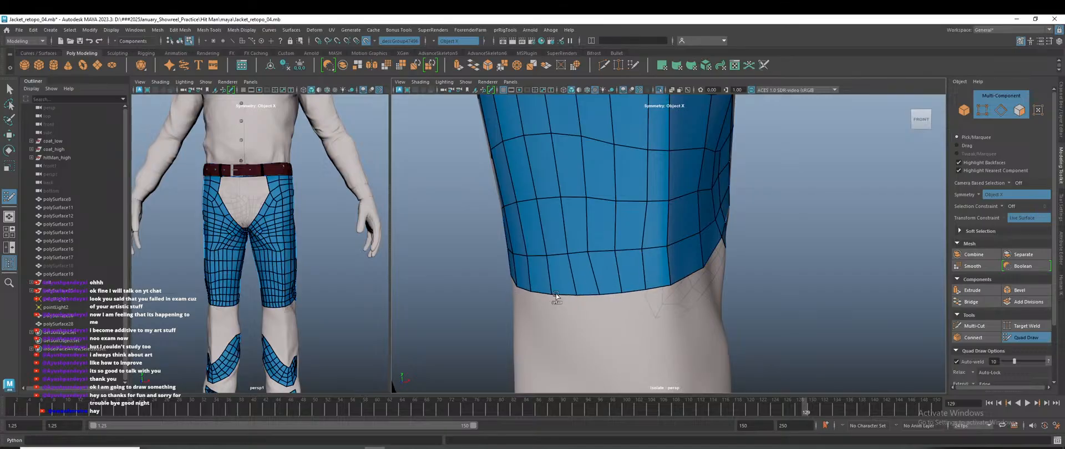
mouse_move(665, 256)
shift+mouse_down()
mouse_move(561, 259)
mouse_move(542, 218)
shift+mouse_up()
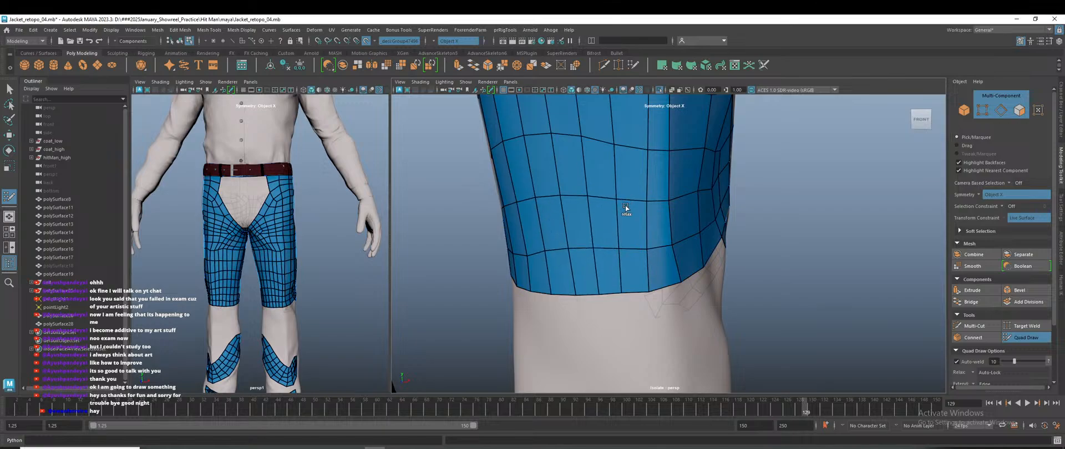
scroll(662, 294, down, 3)
alt+drag(768, 308, 726, 330)
scroll(694, 314, down, 4)
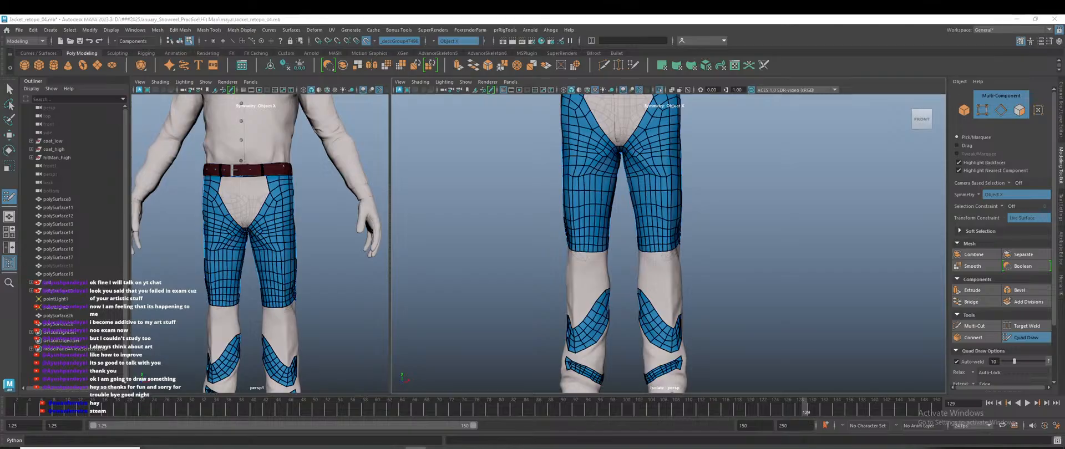
Switch from OBS back to Maya, minimise OBS and maximise the Maya window on the display.
key(super+d)
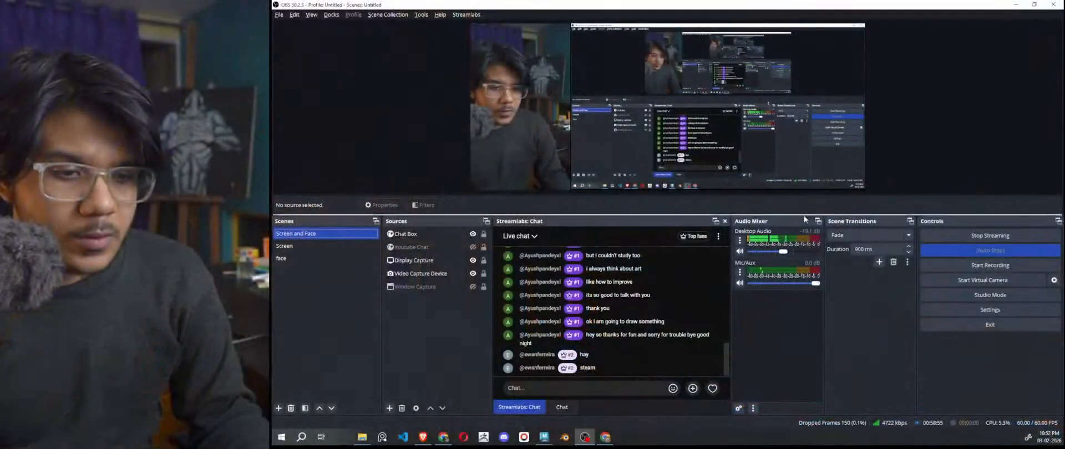
click(546, 438)
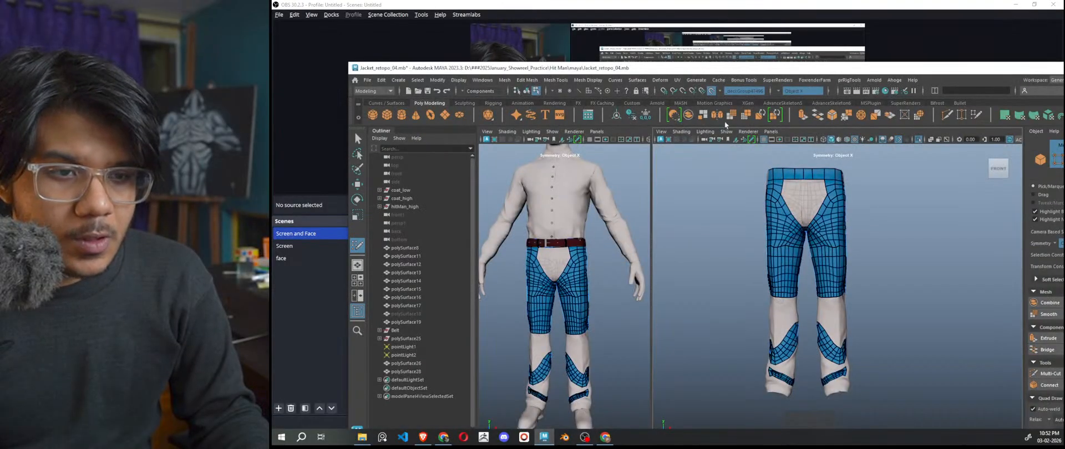
click(585, 437)
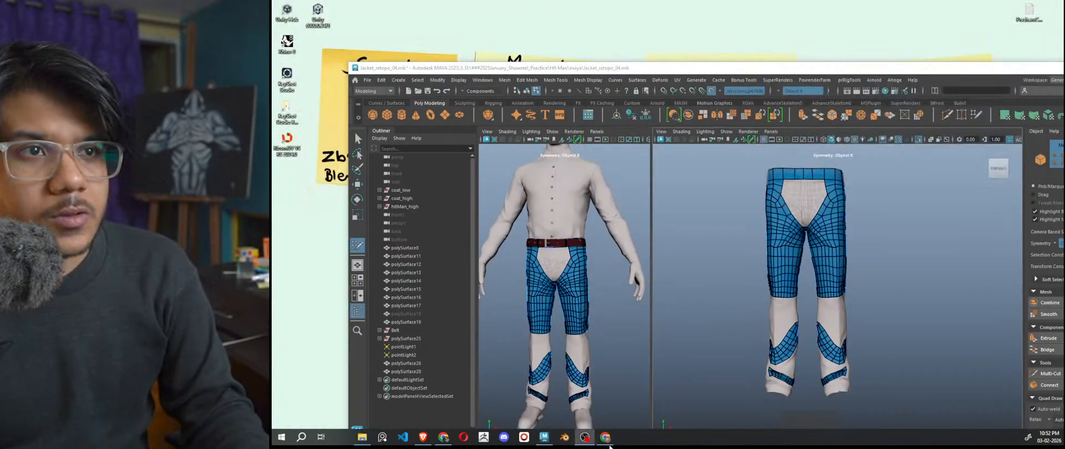
click(775, 71)
drag(776, 71, 714, 0)
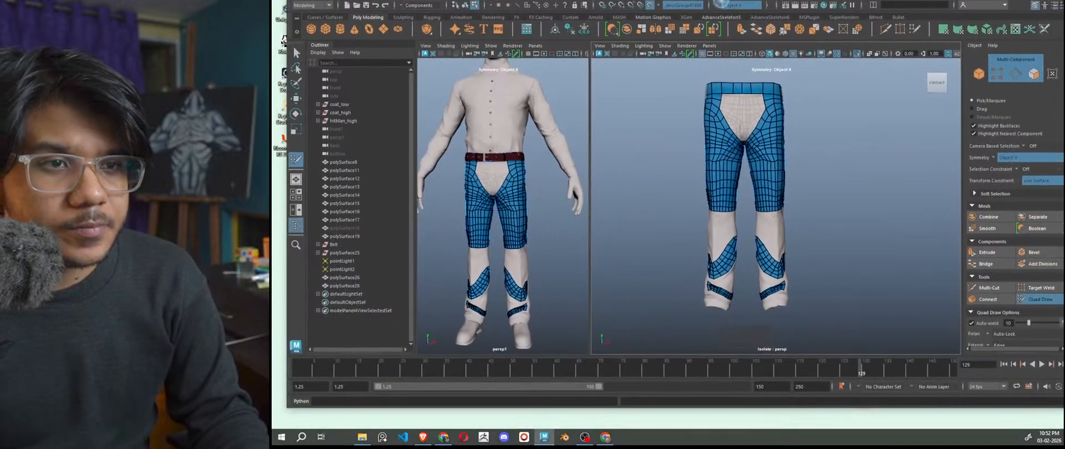
drag(980, 0, 905, 16)
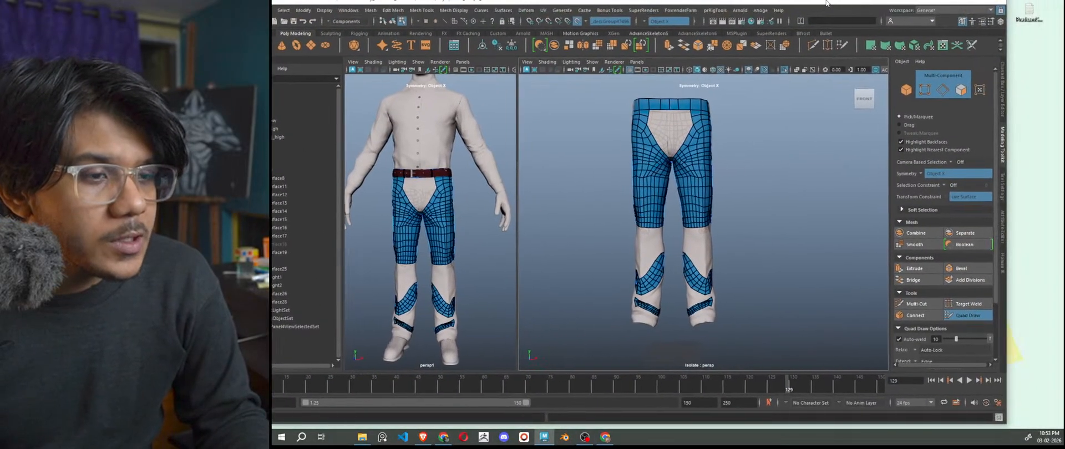
click(978, 6)
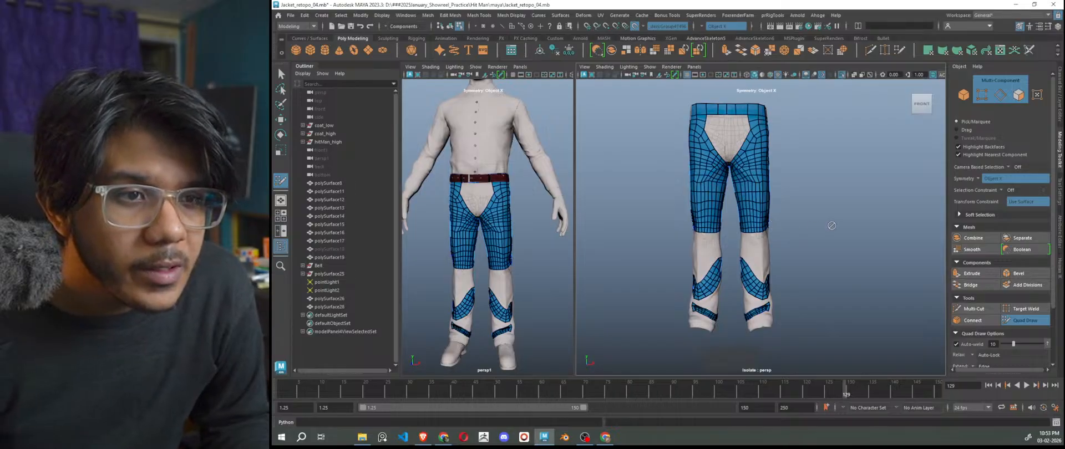
Examine the retopologized rows and knee patch from the back and outer side of the leg.
scroll(820, 209, up, 4)
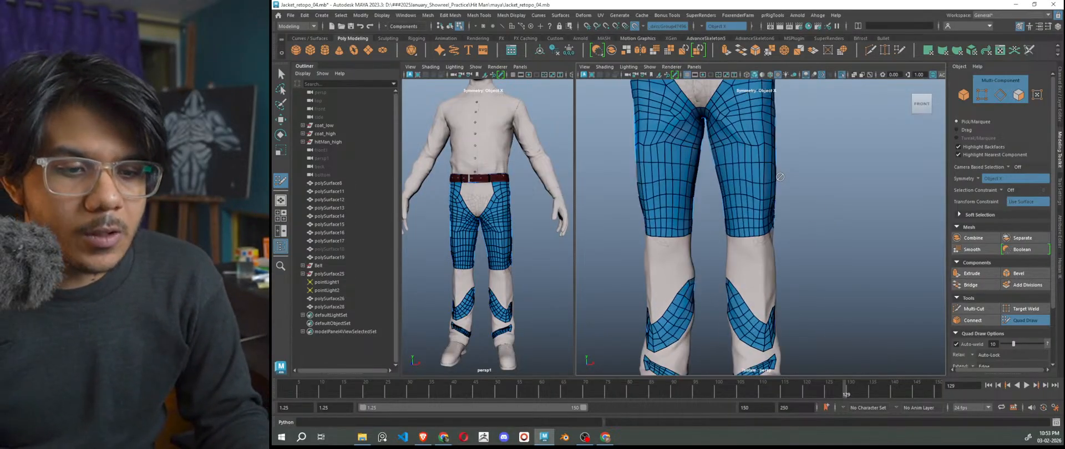
alt+drag(839, 264, 705, 263)
alt+drag(787, 265, 705, 268)
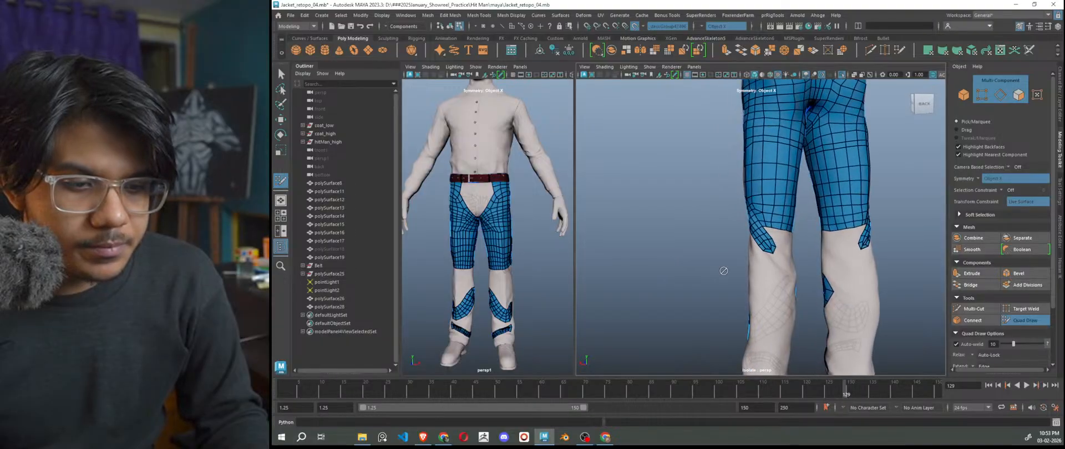
scroll(786, 244, up, 3)
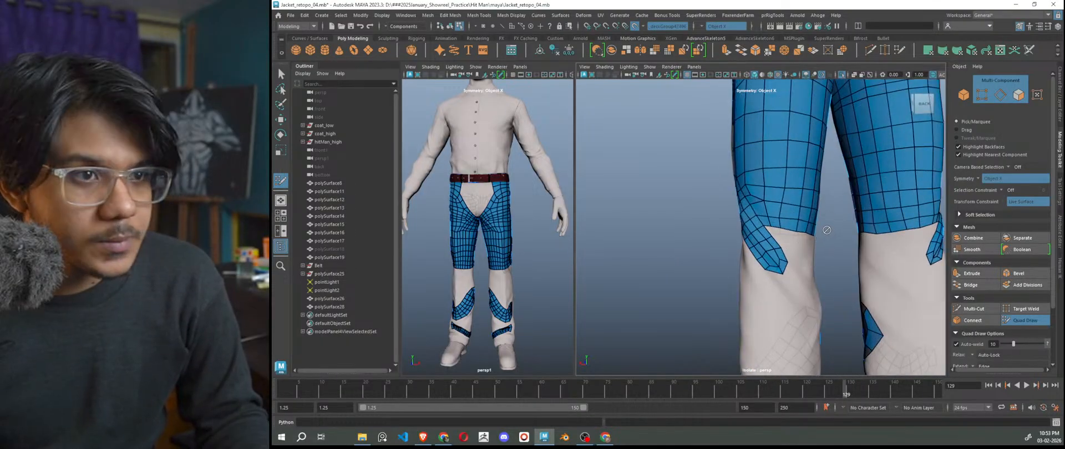
alt+drag(826, 230, 825, 230)
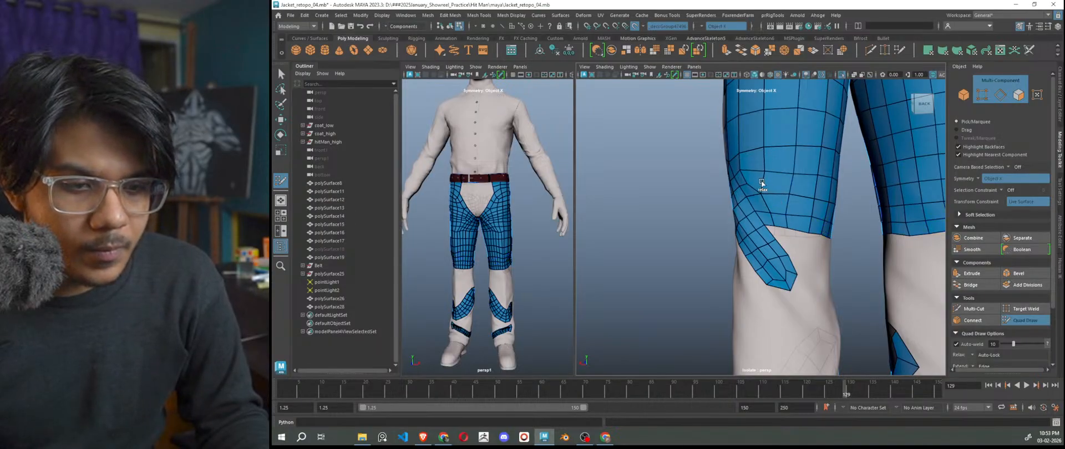
alt+drag(763, 178, 760, 265)
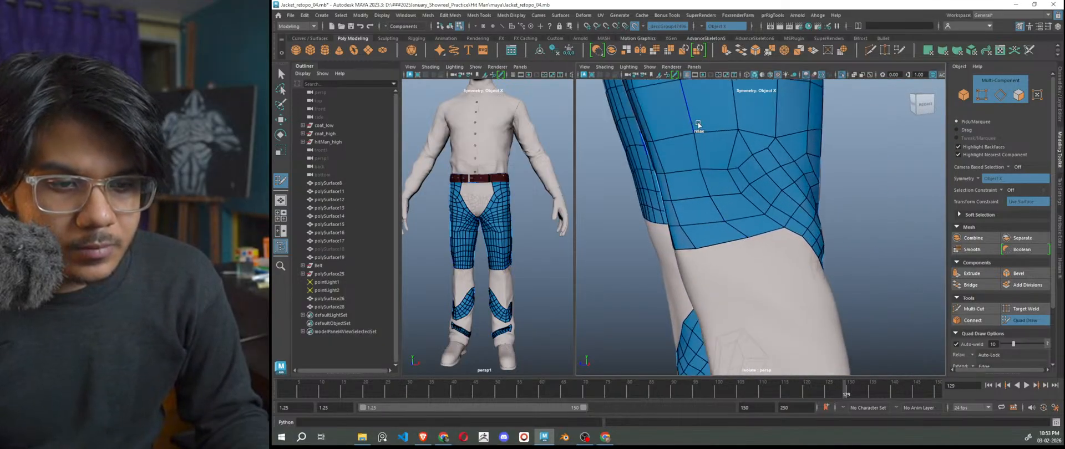
Fill Quad Draw faces along the trouser mesh's lower edge at the outer knee and adjust the new corner vertex.
scroll(757, 280, up, 3)
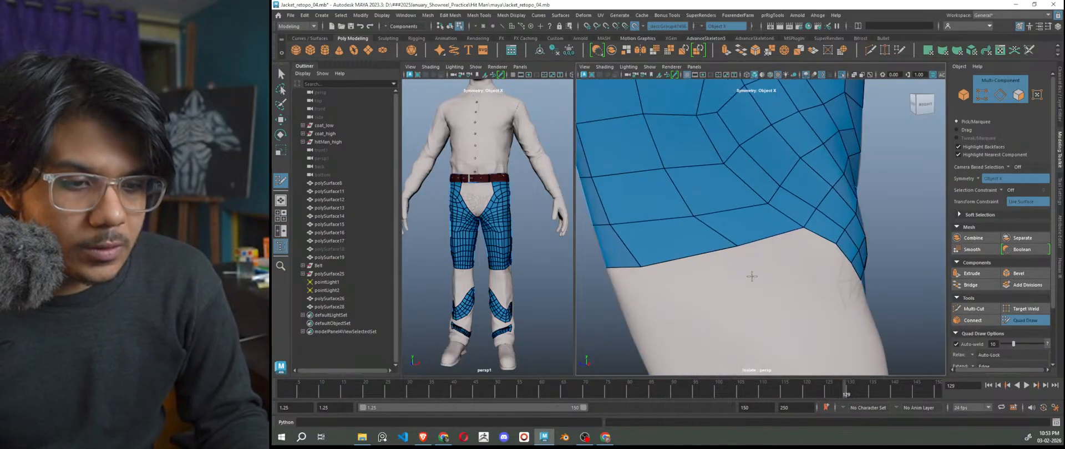
shift+click(793, 258)
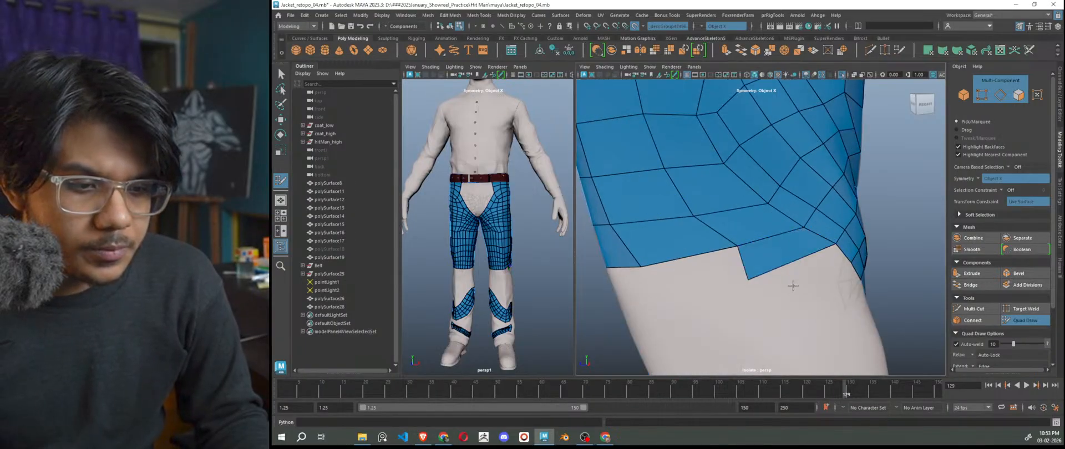
alt+drag(795, 260, 803, 260)
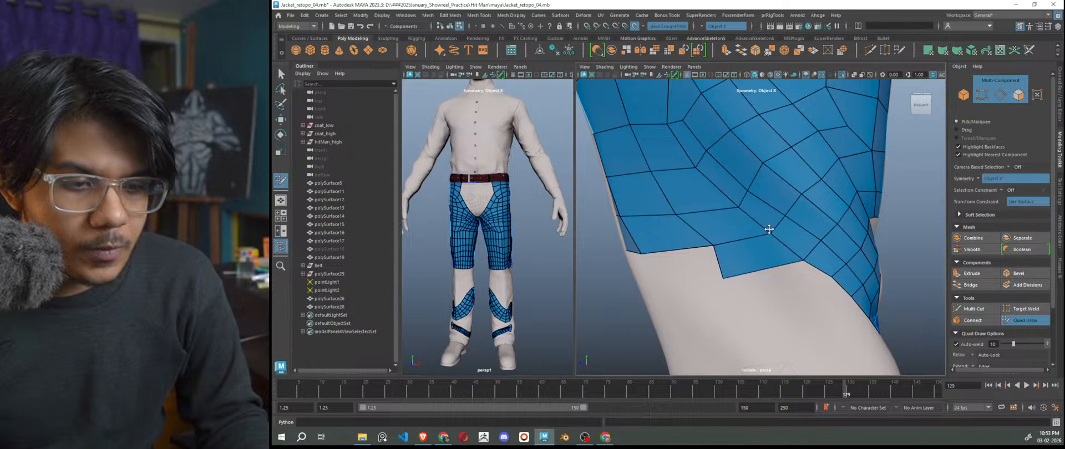
drag(727, 275, 729, 255)
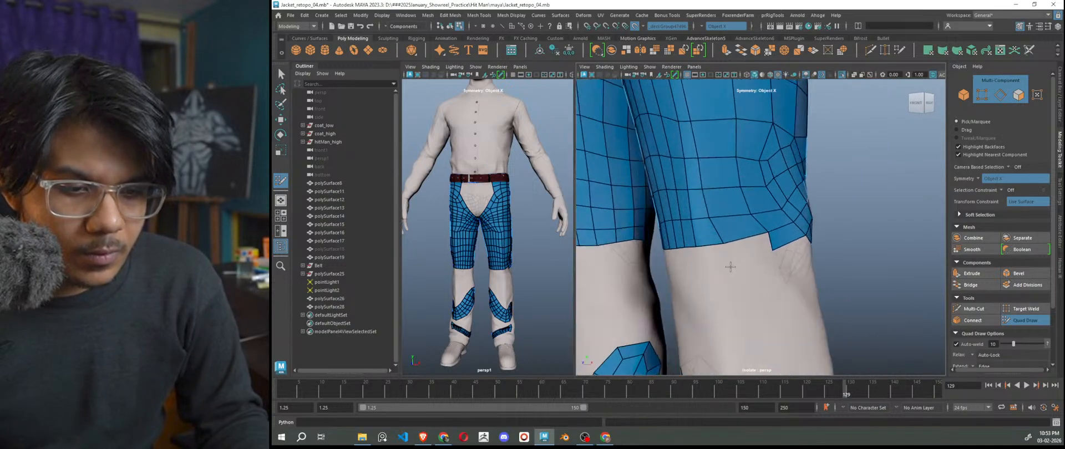
shift+click(749, 254)
shift+click(706, 271)
alt+drag(730, 290, 808, 271)
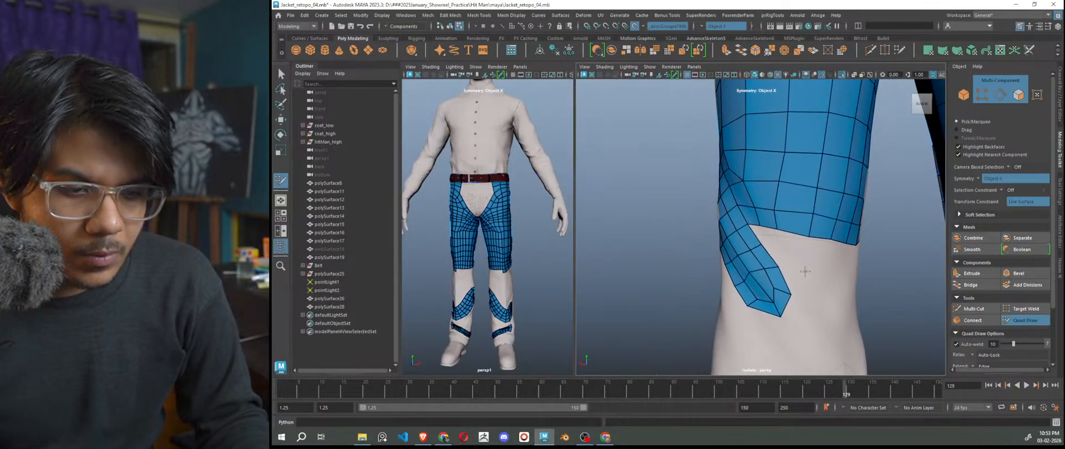
Close the notch between the side flap and the trouser mesh's lower edge behind the knee.
scroll(808, 271, up, 3)
shift+click(809, 267)
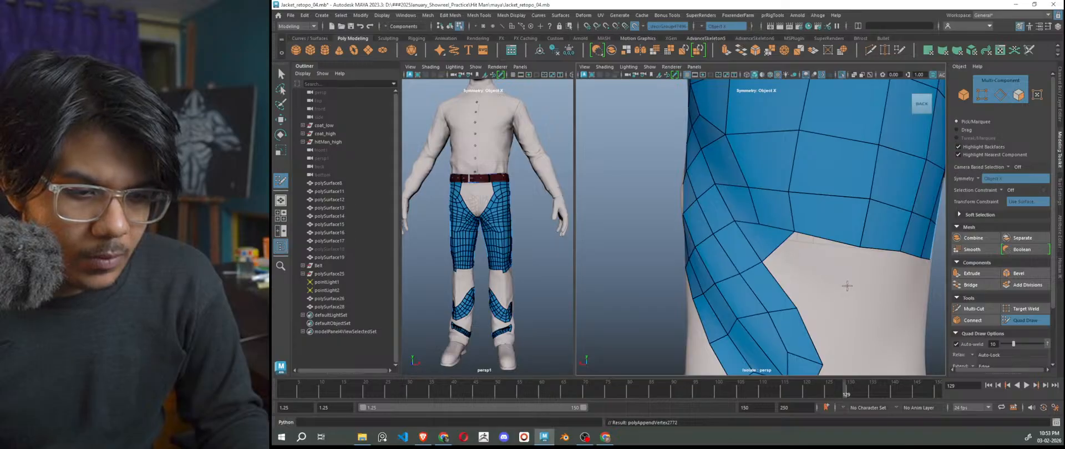
click(860, 284)
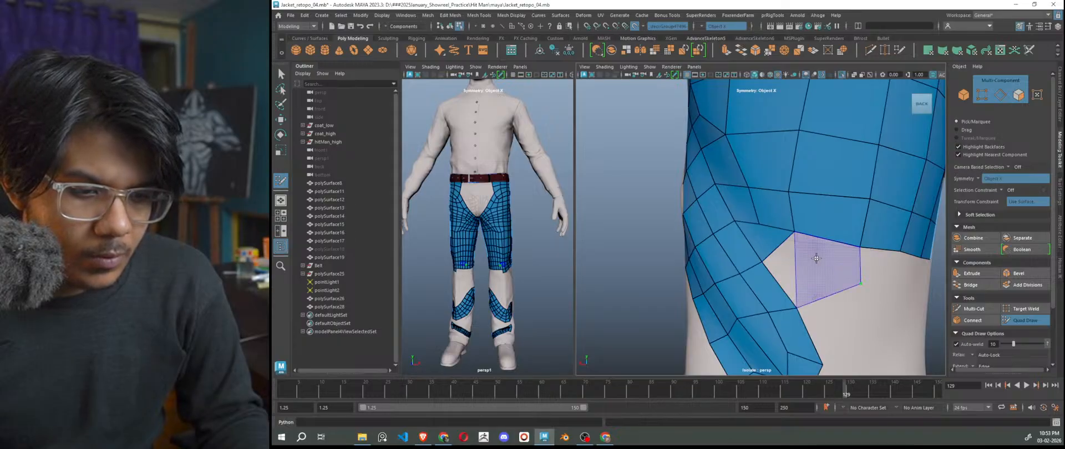
key(ctrl+z)
mouse_move(774, 252)
ctrl+mouse_down()
mouse_move(841, 292)
mouse_move(836, 284)
mouse_move(859, 290)
mouse_move(804, 305)
ctrl+mouse_up()
scroll(859, 292, down, 3)
scroll(754, 274, up, 3)
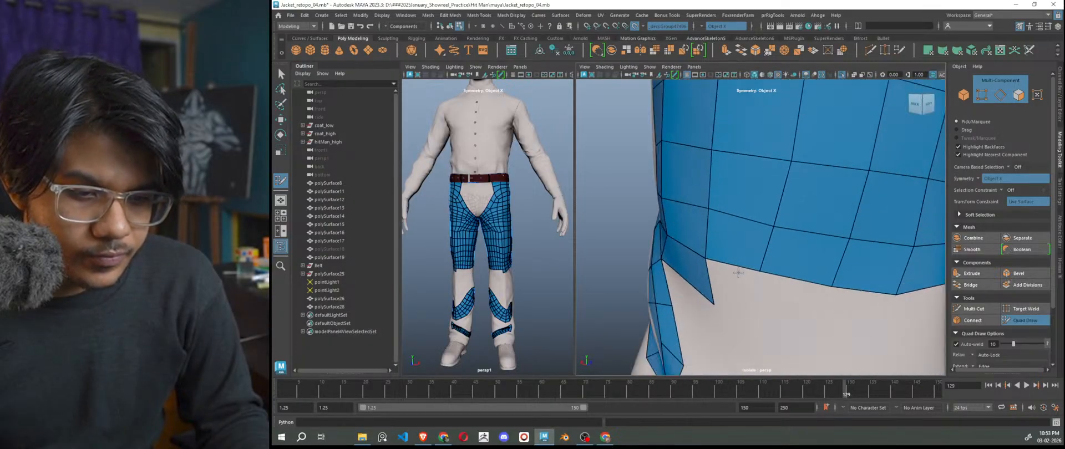
Place Quad Draw points beneath the lower edge at the back of the knee and fill them with quads.
drag(714, 303, 705, 302)
click(758, 311)
shift+click(726, 293)
click(821, 329)
shift+click(806, 311)
alt+drag(848, 333, 830, 330)
click(848, 334)
shift+click(815, 303)
Continue the row of quads around the inner knee and across the front of the leg.
alt+right_drag(815, 303, 765, 305)
alt+drag(765, 305, 737, 308)
alt+right_drag(737, 307, 778, 310)
alt+drag(778, 310, 768, 308)
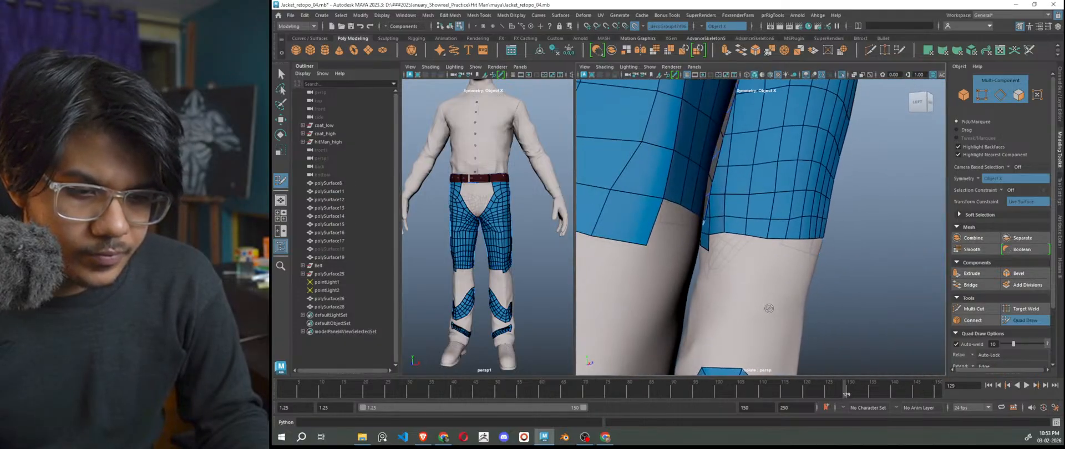
scroll(769, 309, up, 5)
shift+click(686, 274)
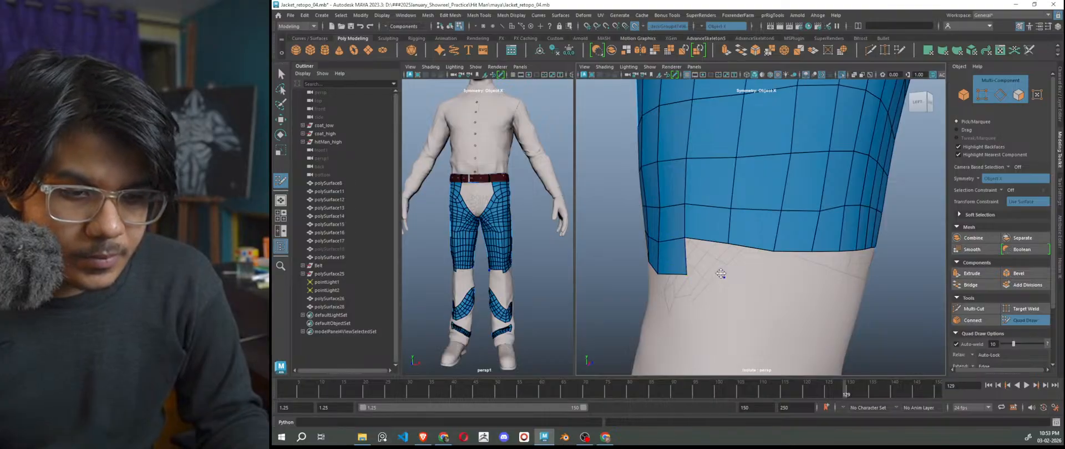
alt+drag(771, 295, 729, 291)
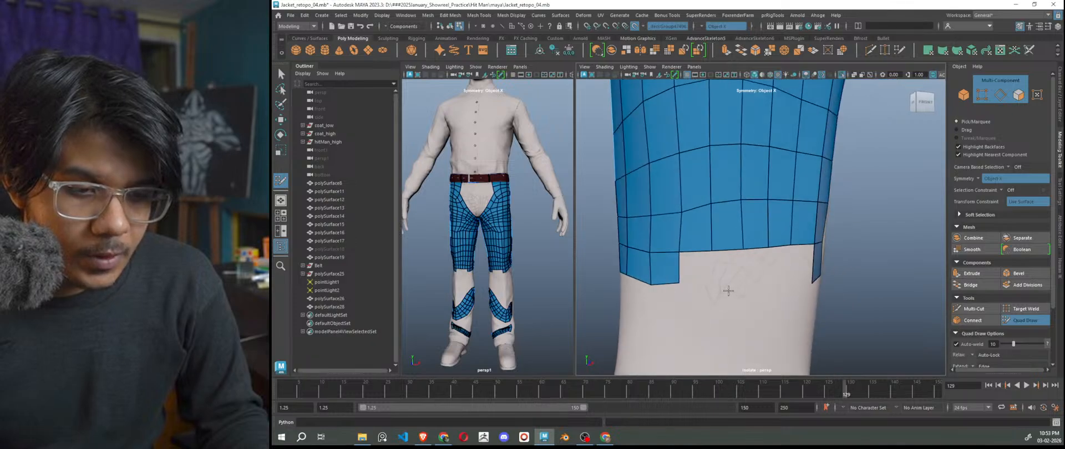
shift+click(714, 283)
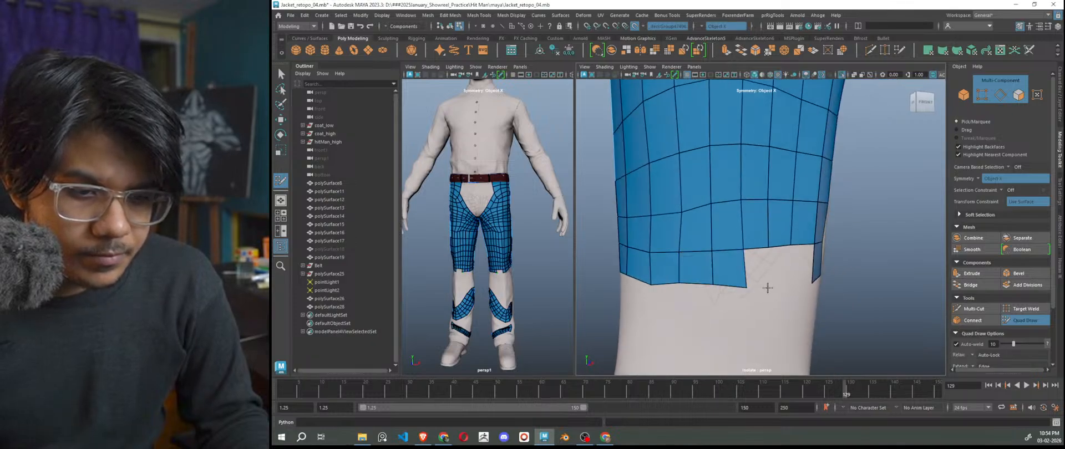
shift+click(760, 297)
mouse_move(759, 299)
alt+mouse_down()
mouse_move(731, 281)
mouse_move(729, 307)
mouse_move(743, 235)
alt+mouse_up()
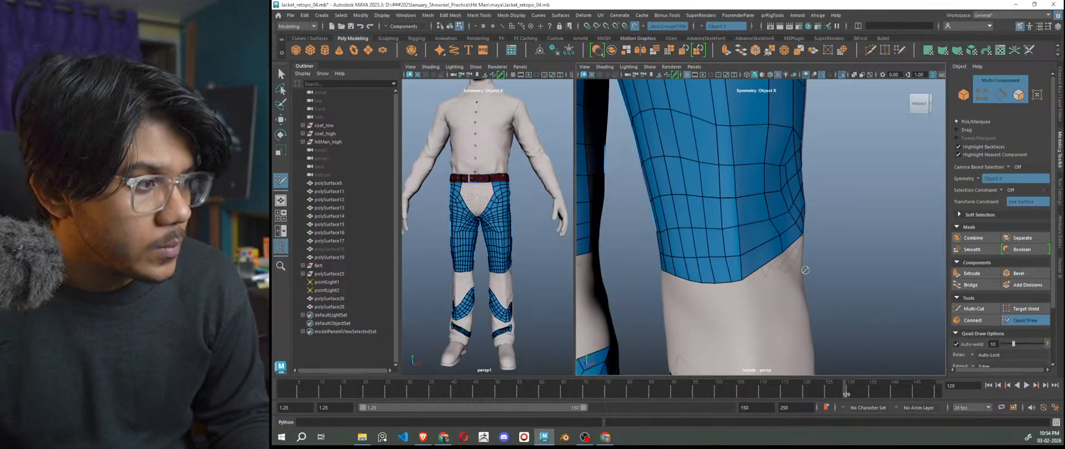
Relax the mesh vertices around the knee's lower edge and up the leg.
scroll(804, 270, down, 4)
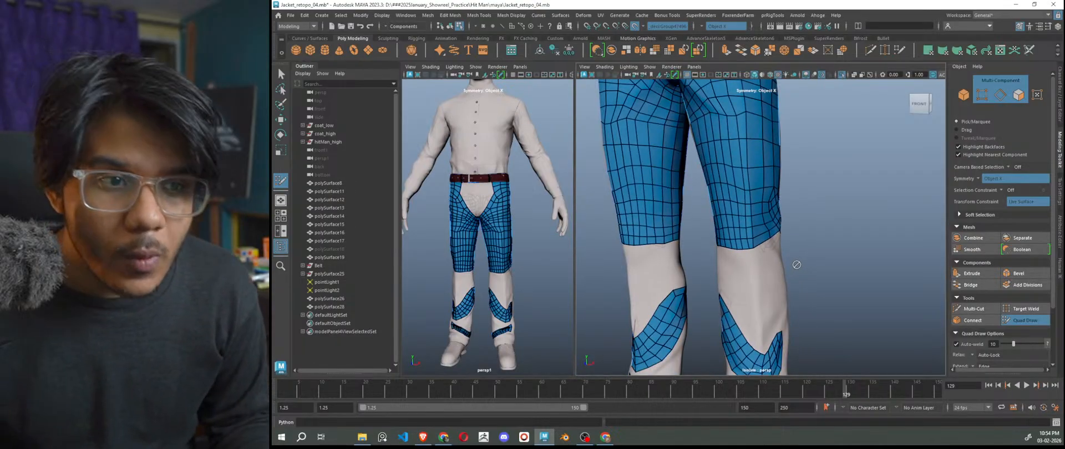
scroll(797, 265, up, 5)
alt+drag(798, 264, 916, 270)
shift+drag(785, 281, 812, 279)
mouse_move(831, 249)
shift+mouse_down()
mouse_move(816, 221)
mouse_move(727, 218)
mouse_move(765, 183)
mouse_move(884, 183)
mouse_move(723, 162)
mouse_move(780, 114)
shift+mouse_up()
Examine the quad flow and lower edge around both knees from the front, side and back.
scroll(784, 259, down, 8)
alt+drag(784, 258, 674, 262)
scroll(774, 254, up, 5)
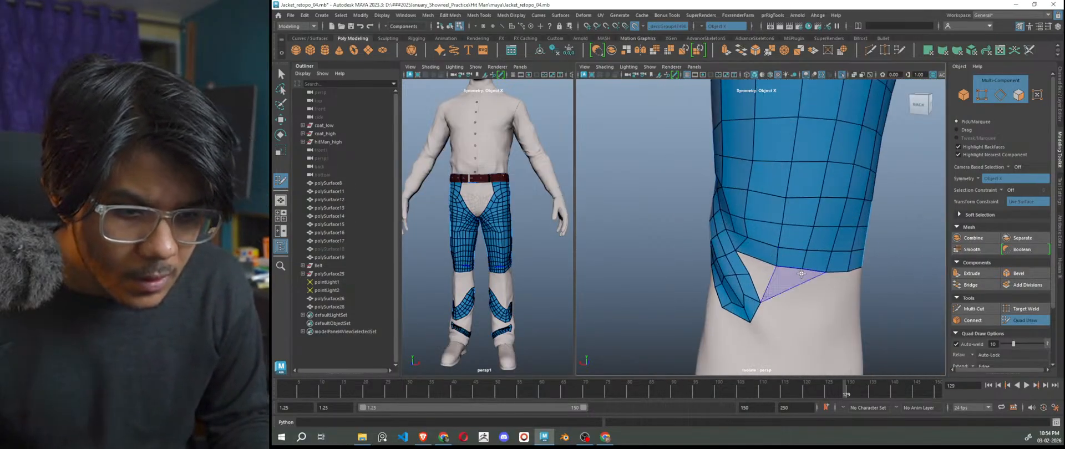
scroll(776, 239, down, 5)
alt+drag(796, 266, 871, 274)
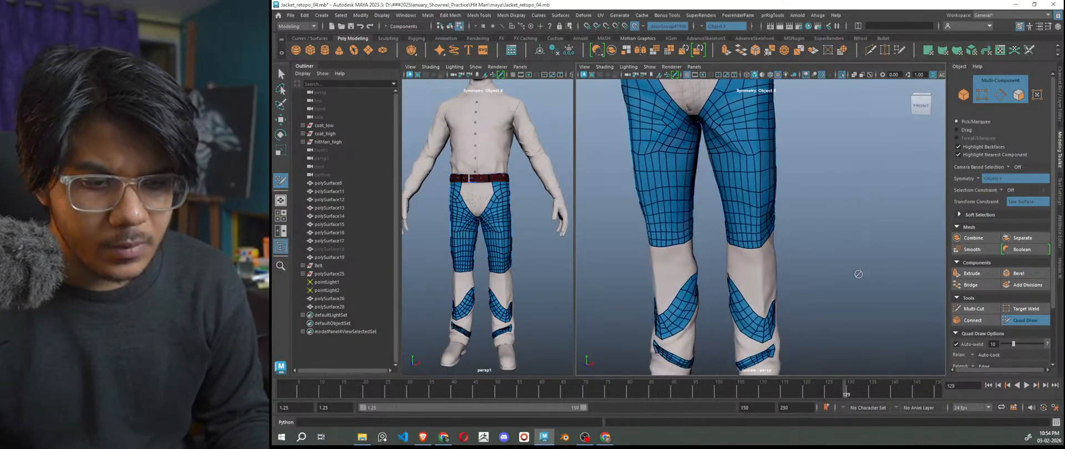
alt+right_drag(871, 274, 842, 272)
alt+drag(842, 272, 847, 270)
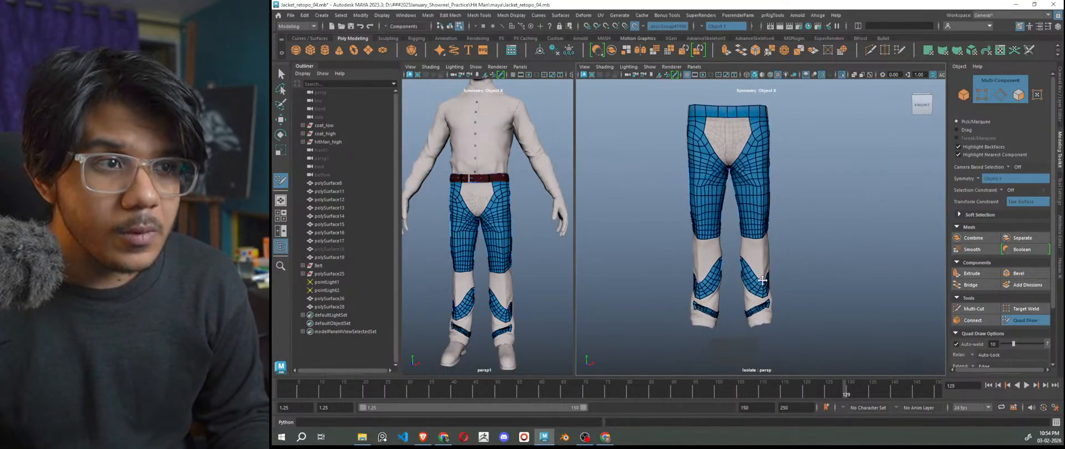
scroll(775, 254, up, 5)
alt+drag(771, 255, 707, 281)
scroll(743, 249, up, 2)
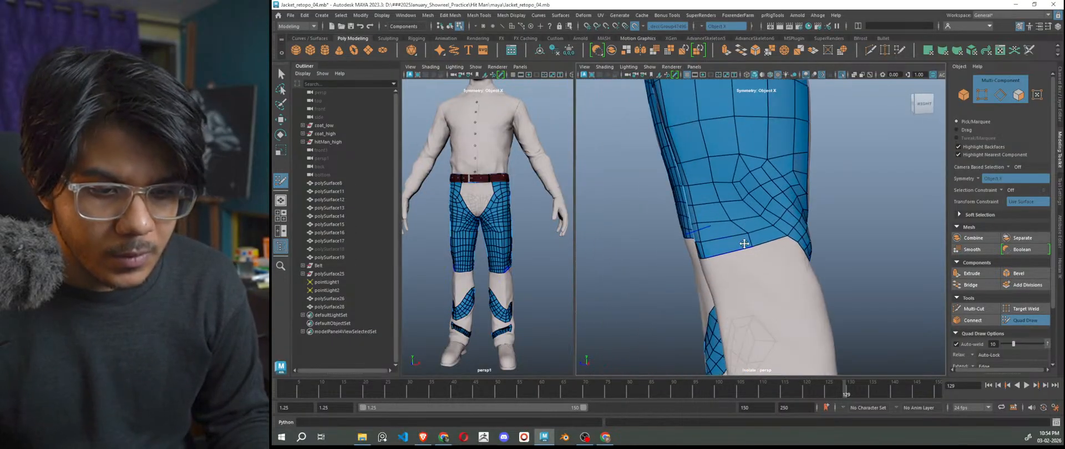
scroll(731, 242, down, 5)
alt+drag(733, 242, 796, 256)
scroll(797, 256, down, 3)
scroll(782, 240, up, 3)
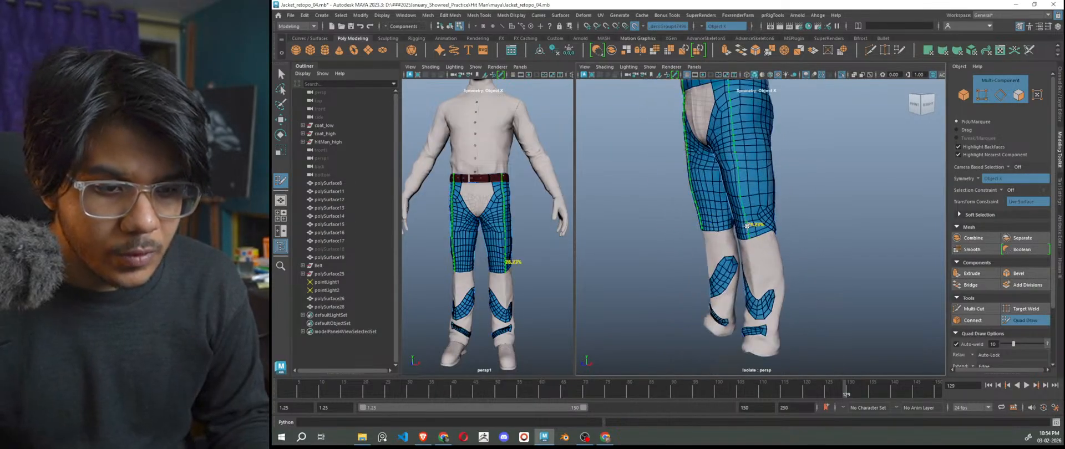
Insert a lengthwise edge loop down the trouser leg to the knee.
scroll(720, 233, up, 4)
ctrl+click(714, 234)
scroll(774, 274, down, 5)
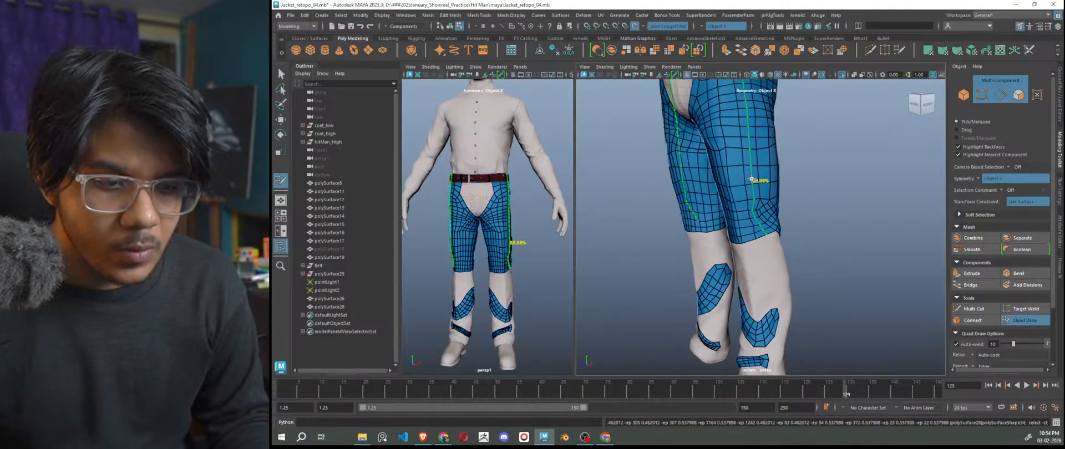
Examine the edge flow on the outer knee, thigh and crotch of the trouser mesh.
scroll(754, 290, up, 5)
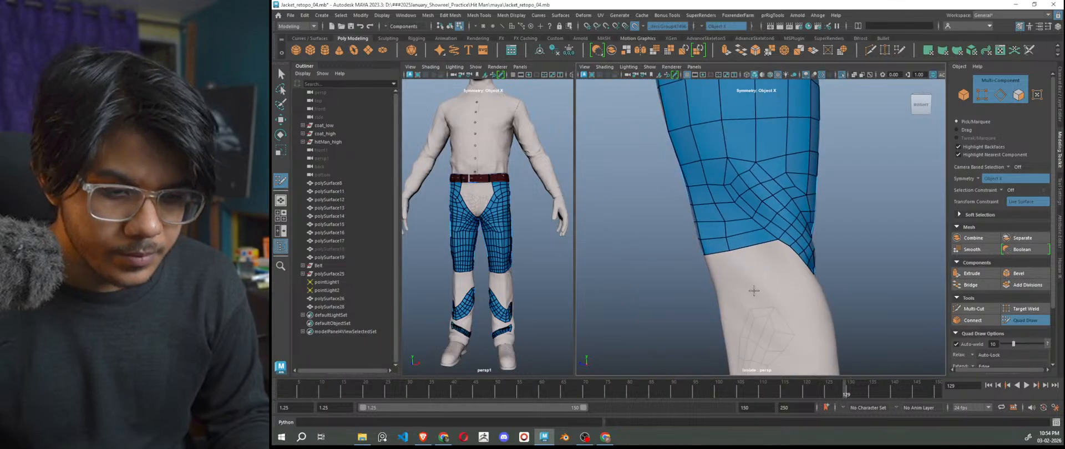
scroll(754, 289, up, 2)
alt+drag(765, 285, 752, 239)
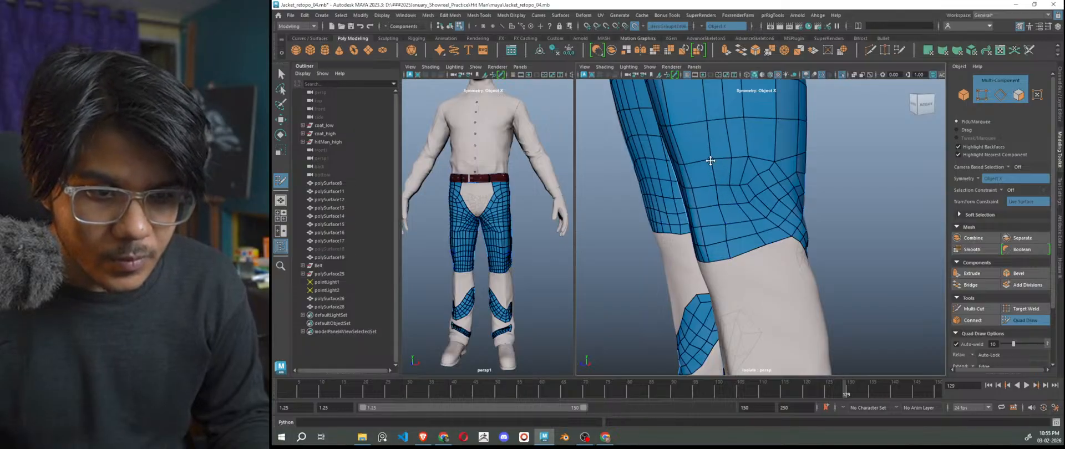
scroll(711, 160, down, 2)
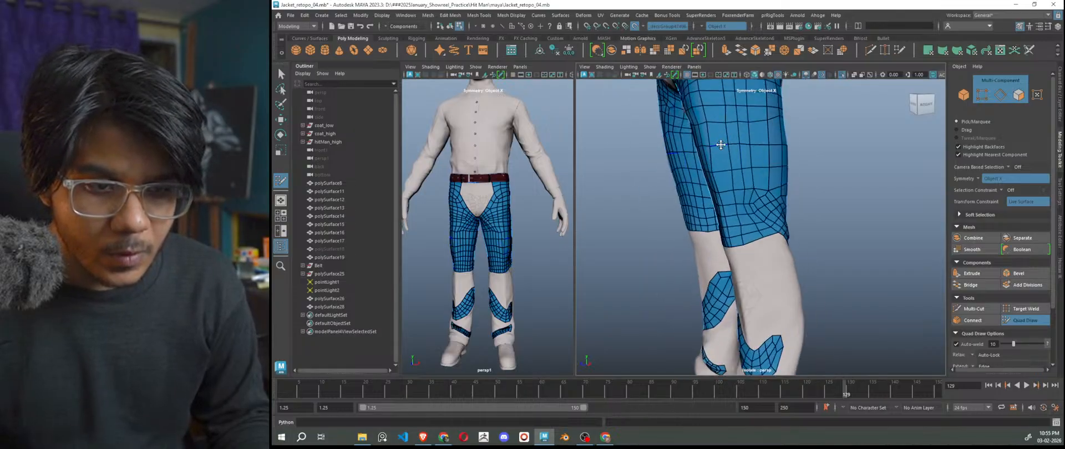
alt+middle_drag(745, 181, 744, 233)
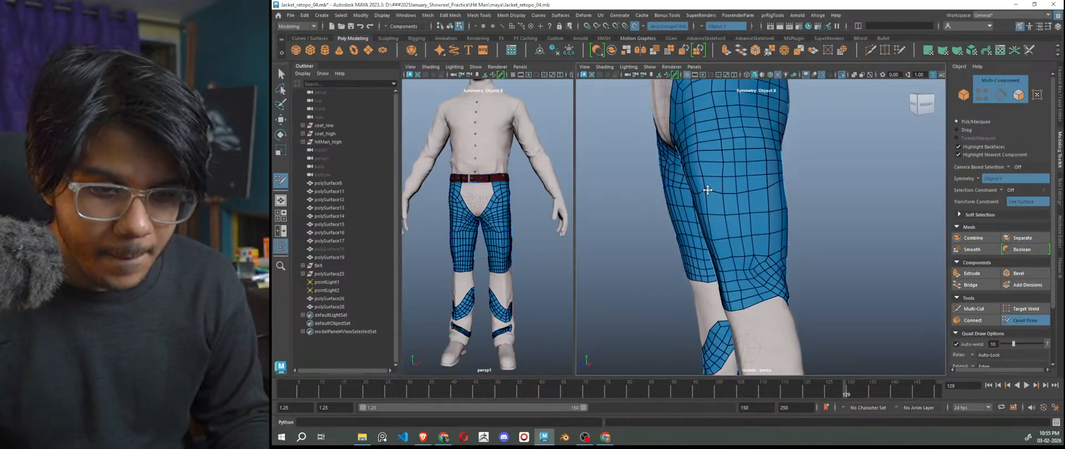
alt+drag(706, 191, 764, 274)
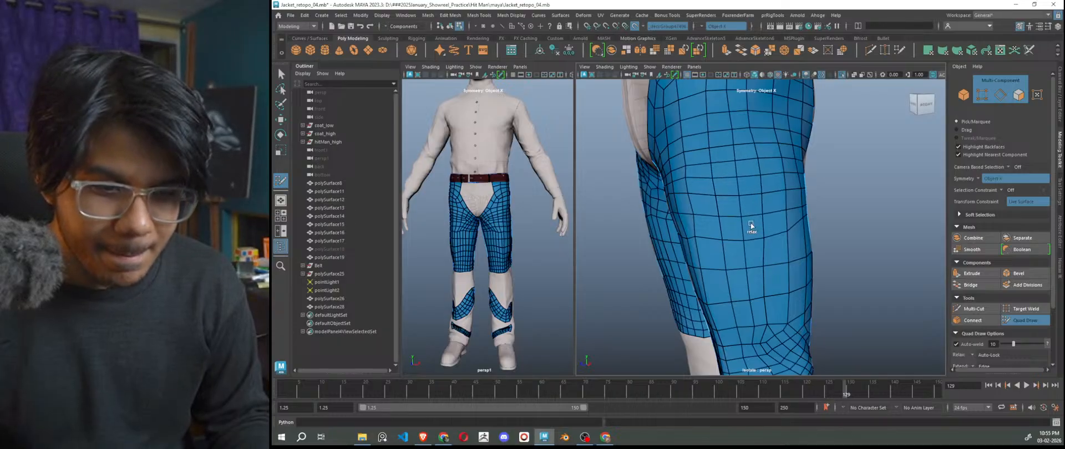
alt+drag(744, 254, 780, 239)
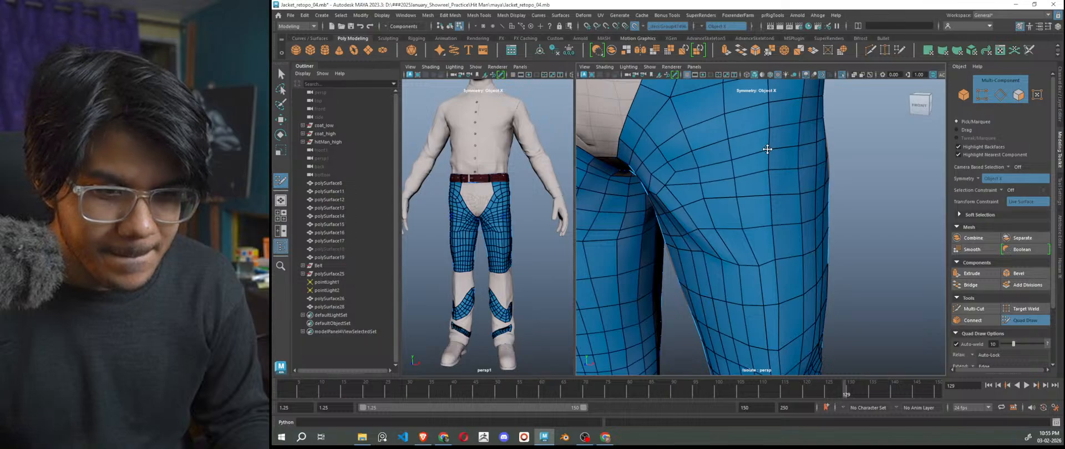
scroll(799, 252, down, 6)
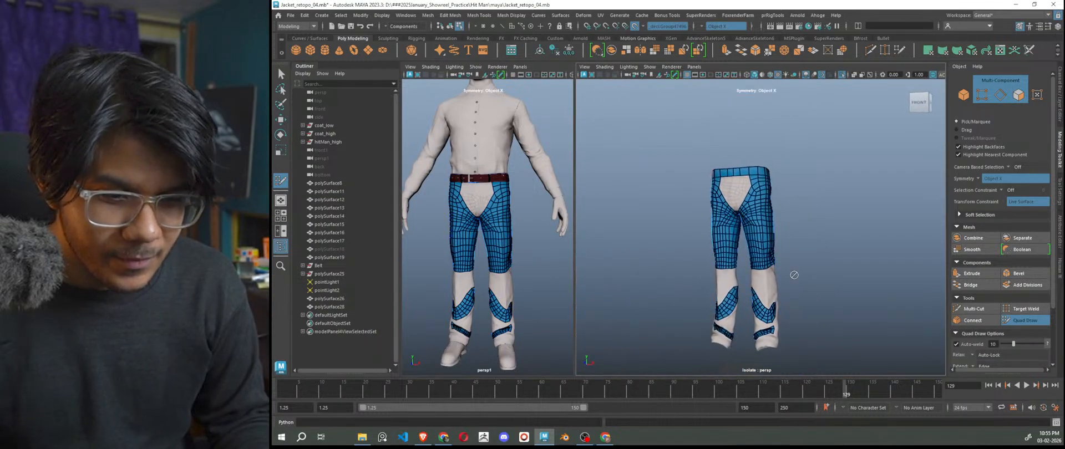
Start a new row of quads below the lower edge at the outer front of the knee, undoing the last edit.
scroll(794, 270, up, 6)
alt+drag(790, 273, 742, 235)
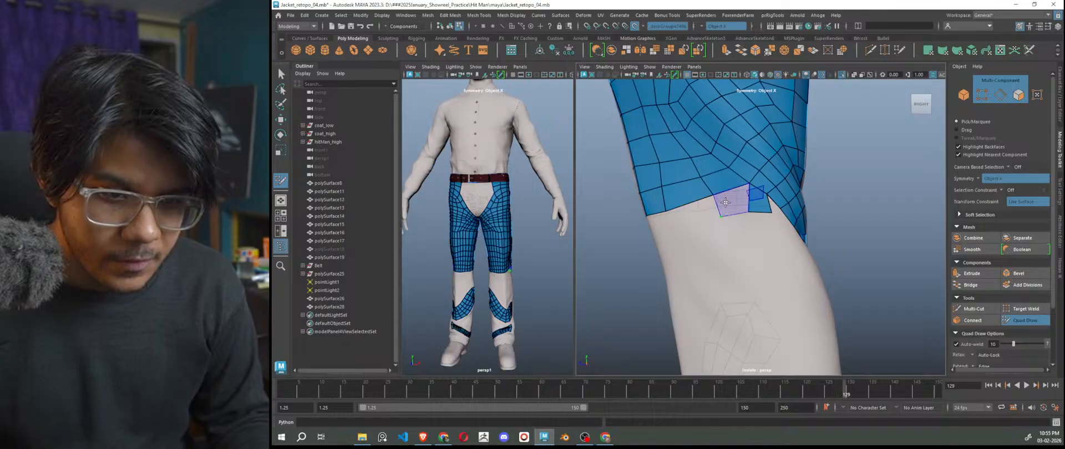
alt+drag(689, 242, 735, 246)
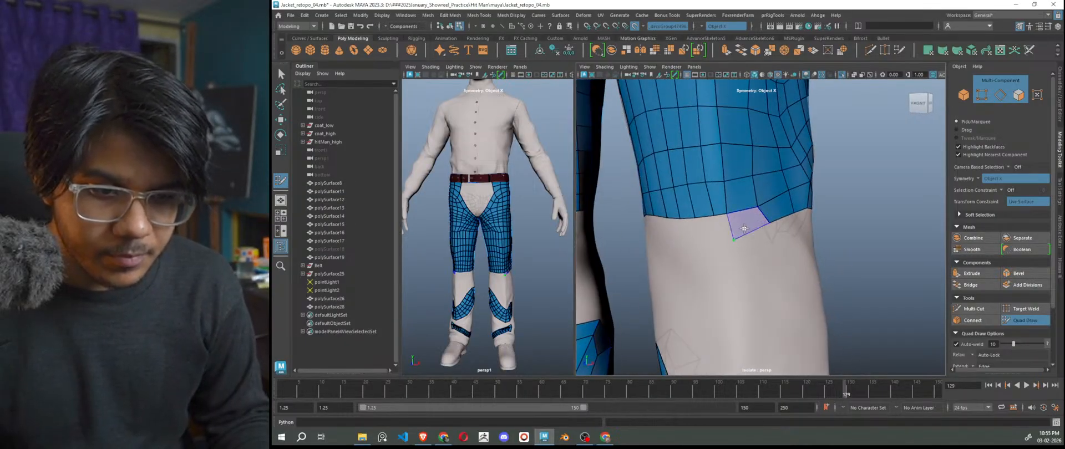
scroll(741, 261, down, 7)
alt+drag(792, 270, 815, 273)
scroll(774, 269, up, 3)
scroll(772, 178, up, 2)
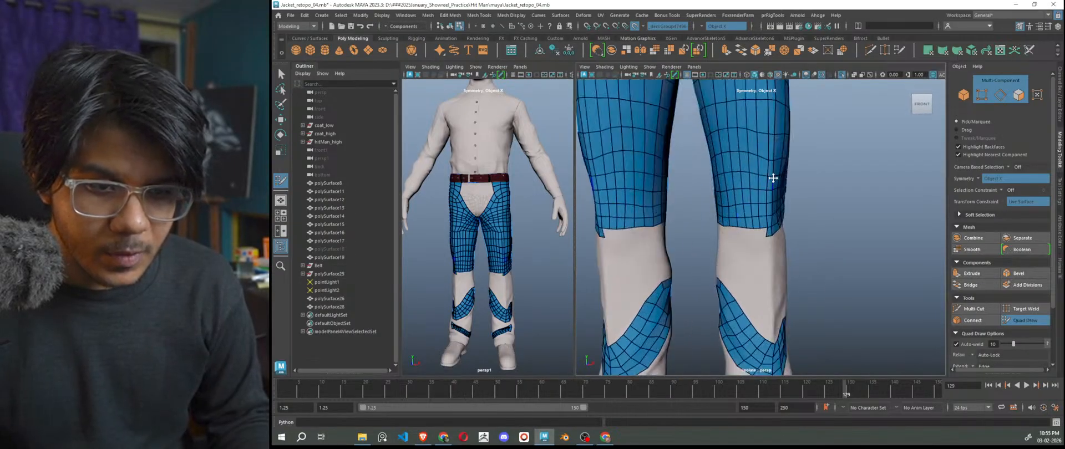
alt+drag(772, 178, 749, 162)
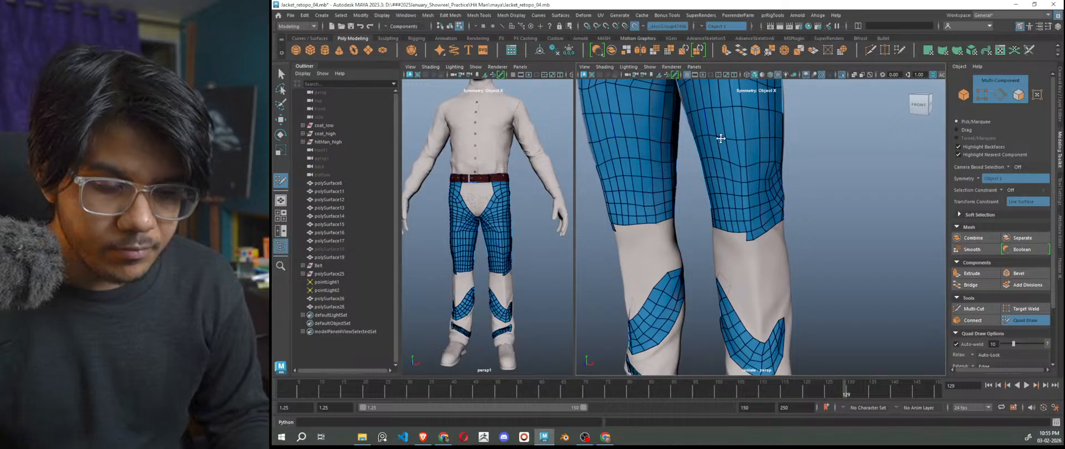
key(ctrl+z)
Extend the new row of quads across the front of the knee.
scroll(752, 147, down, 2)
alt+drag(752, 147, 724, 248)
scroll(799, 248, up, 3)
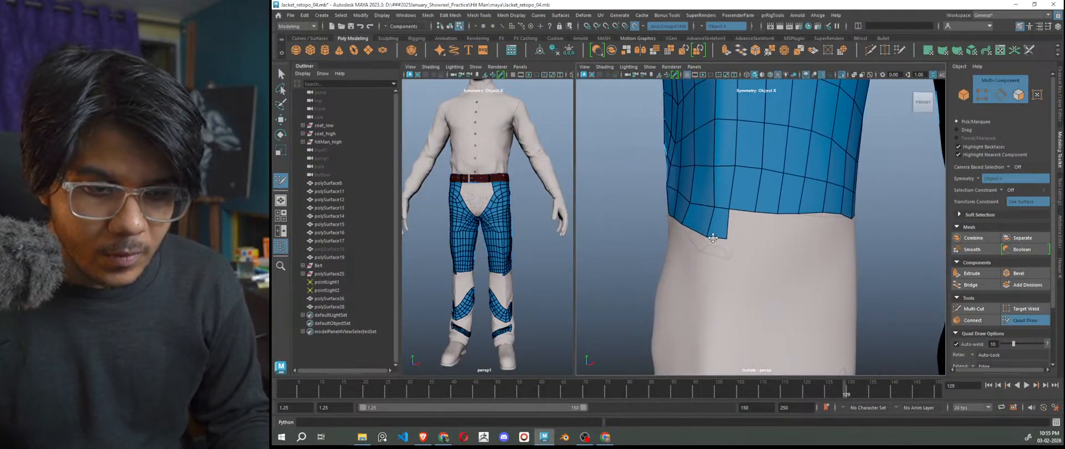
shift+click(744, 226)
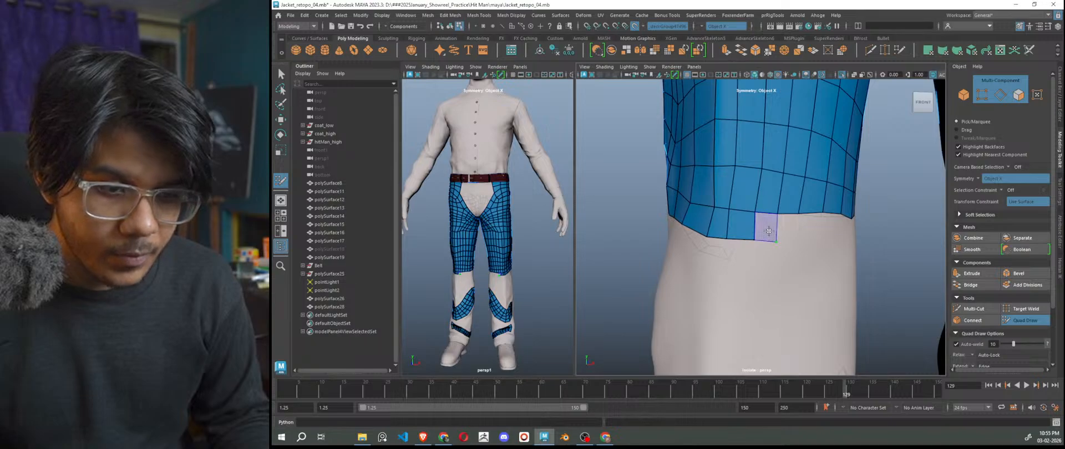
alt+drag(766, 252, 700, 233)
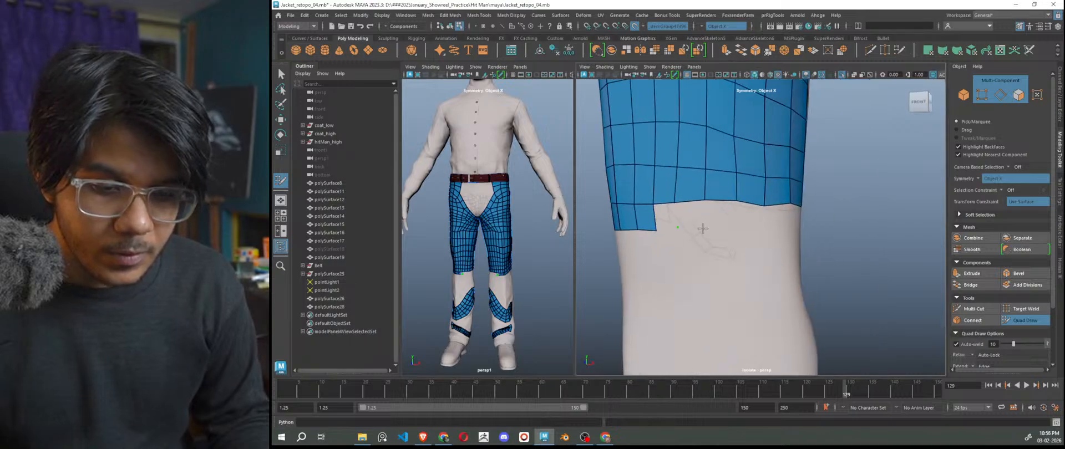
shift+click(690, 223)
shift+click(720, 228)
Continue the new quad row across the front of the knee and around its inner side to the back.
mouse_move(735, 236)
alt+mouse_down()
mouse_move(720, 248)
mouse_move(687, 236)
mouse_move(668, 287)
mouse_move(745, 241)
alt+mouse_up()
shift+click(668, 225)
shift+click(672, 258)
shift+click(745, 243)
shift+click(760, 239)
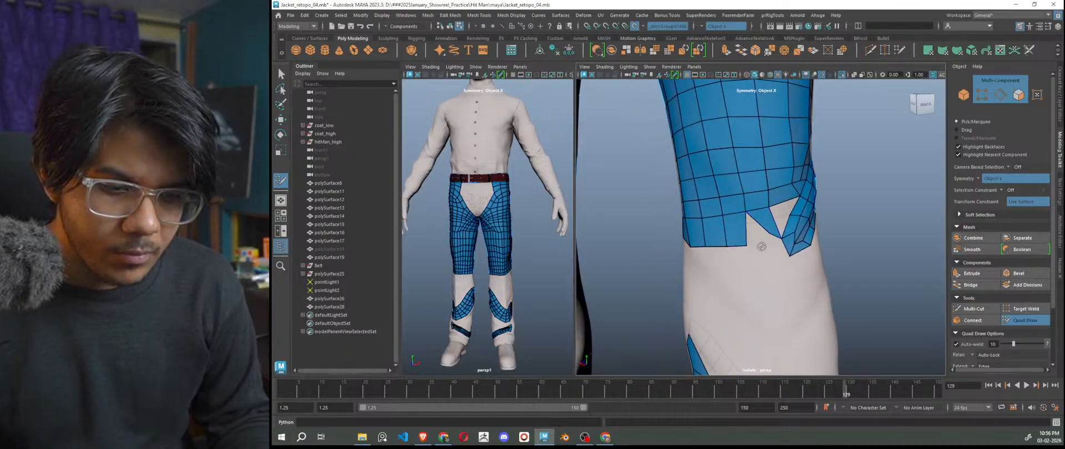
Close the gaps in the quad row at the back and outer side of the knee.
alt+drag(762, 248, 832, 305)
shift+click(806, 187)
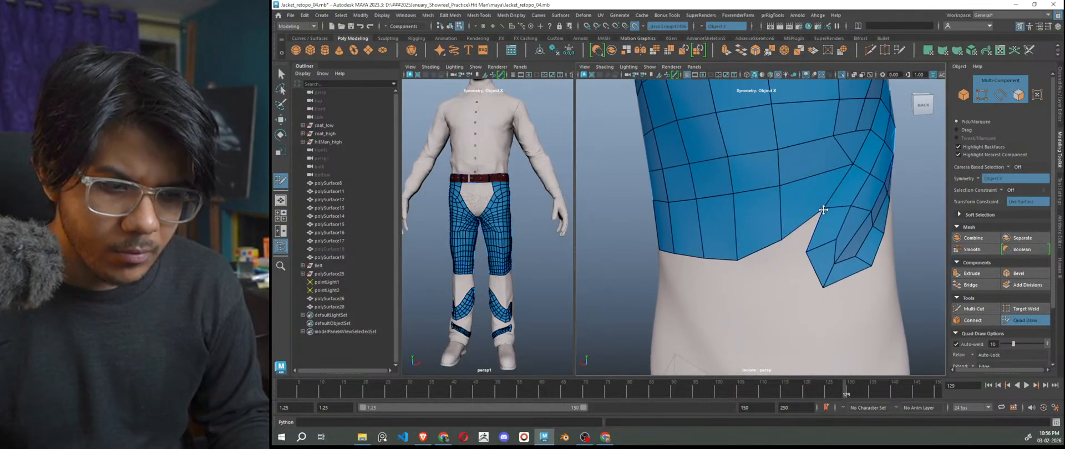
alt+drag(819, 219, 844, 250)
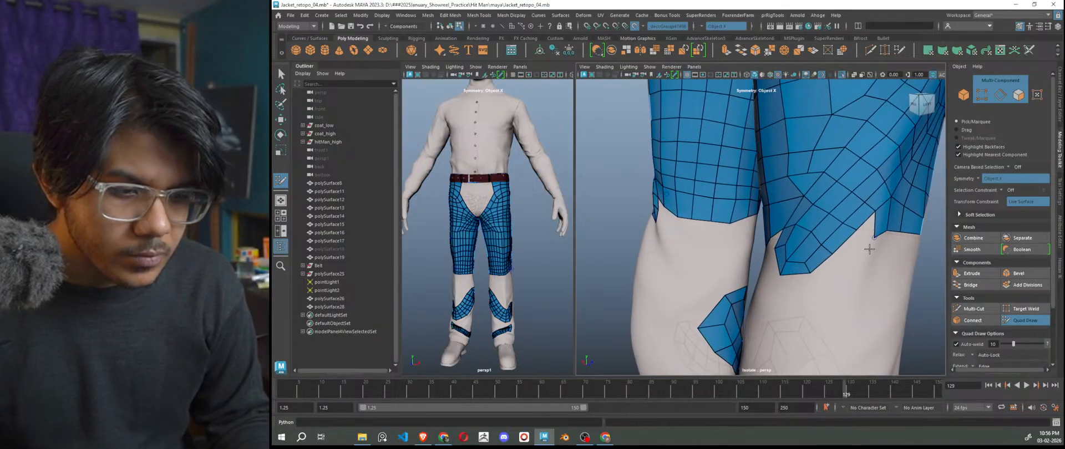
shift+click(860, 238)
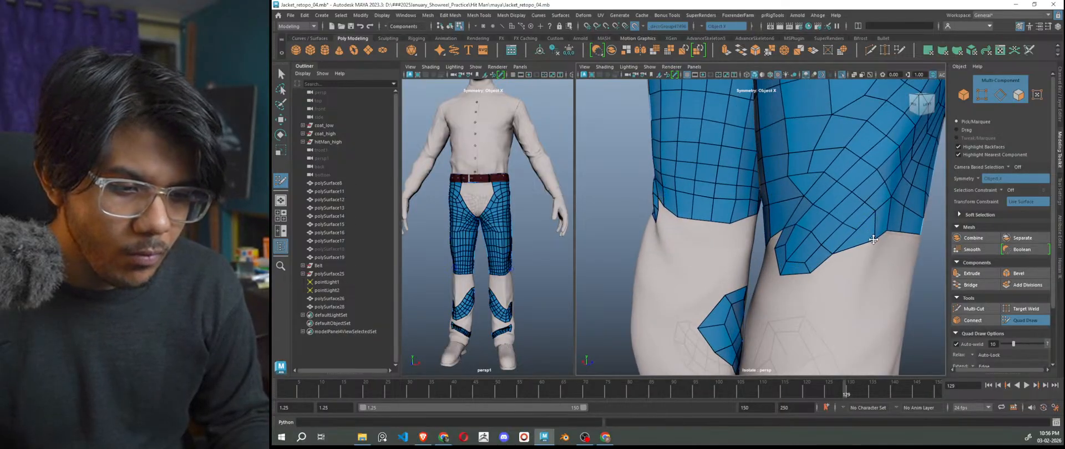
Add quads below the lower edge at the back of the knee, working towards the inner side.
alt+drag(873, 239, 768, 264)
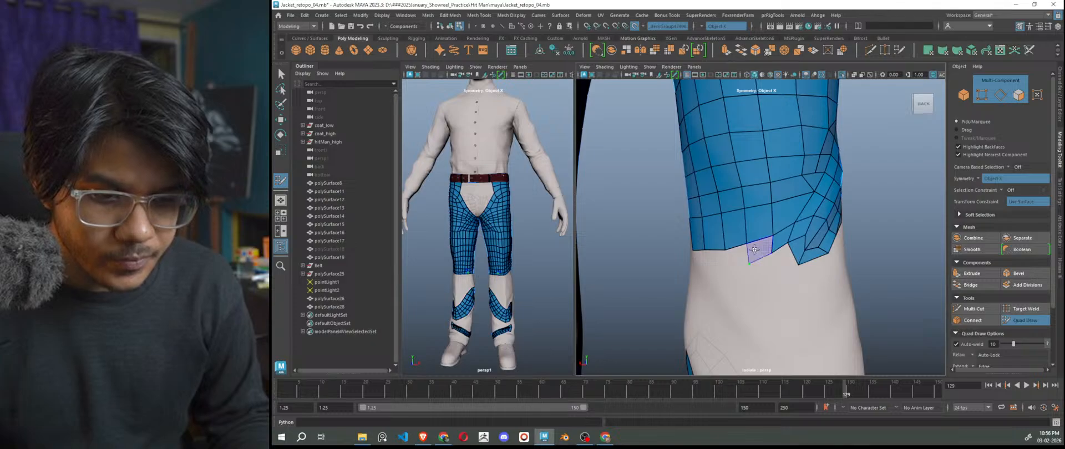
alt+drag(726, 266, 739, 289)
shift+click(699, 265)
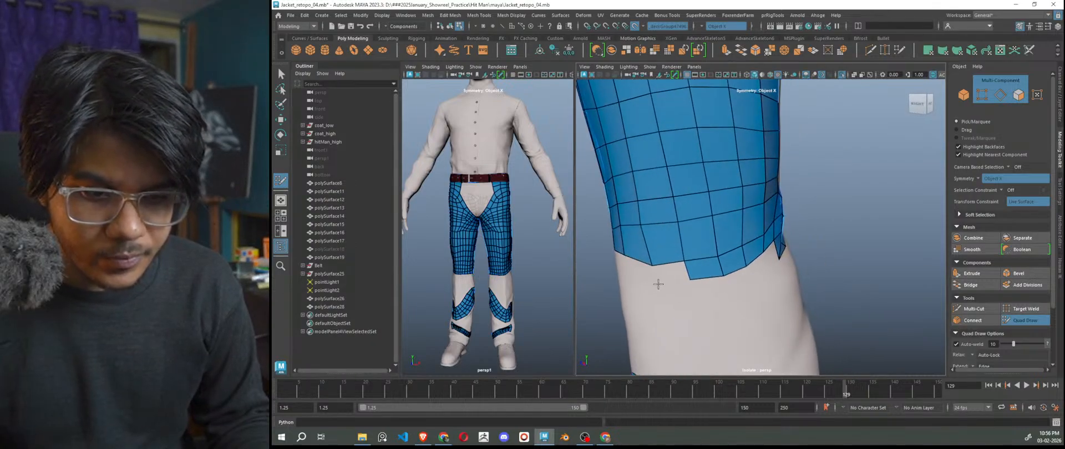
shift+click(656, 271)
Examine the lower edge of the trouser mesh around both knees from the front, sides and back.
alt+right_drag(649, 260, 602, 264)
alt+drag(649, 263, 958, 277)
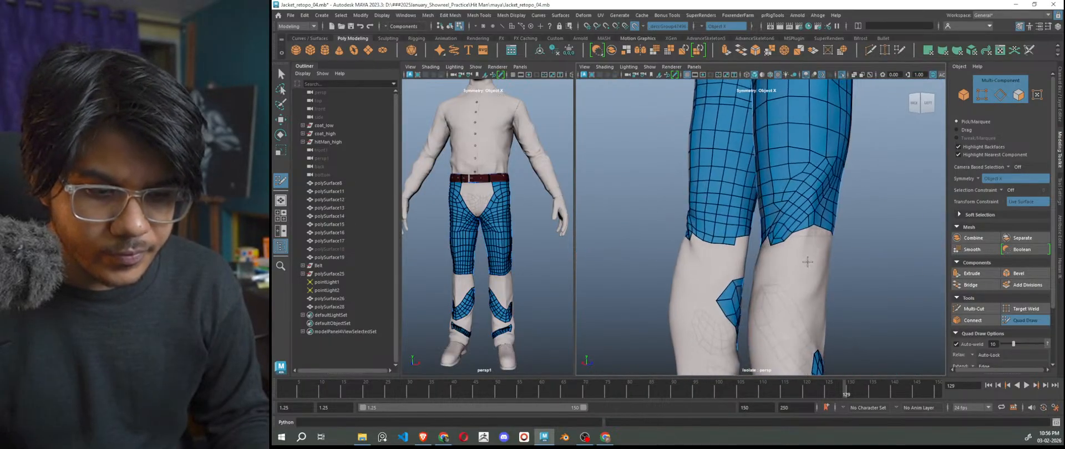
alt+right_drag(808, 262, 757, 271)
alt+drag(801, 283, 635, 298)
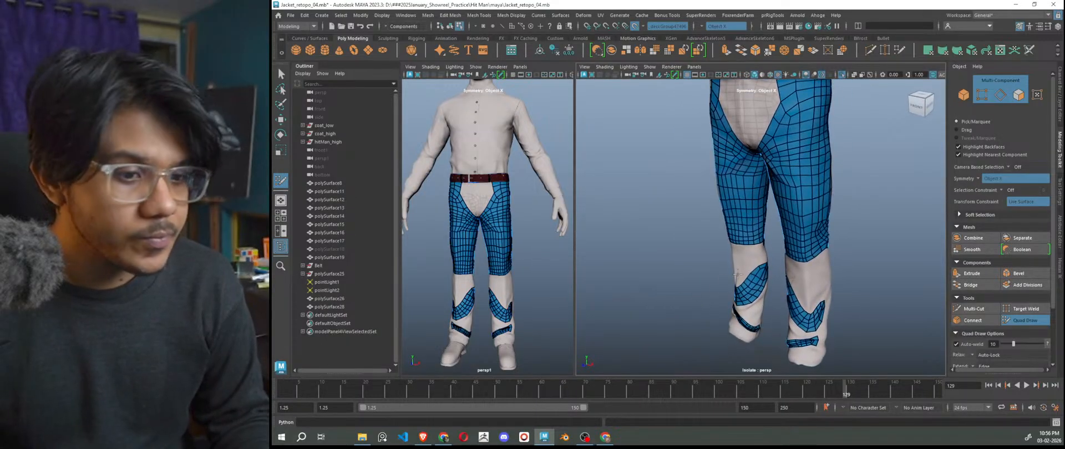
alt+right_drag(865, 282, 815, 285)
alt+drag(815, 285, 674, 271)
alt+right_drag(674, 271, 754, 280)
alt+drag(754, 280, 741, 287)
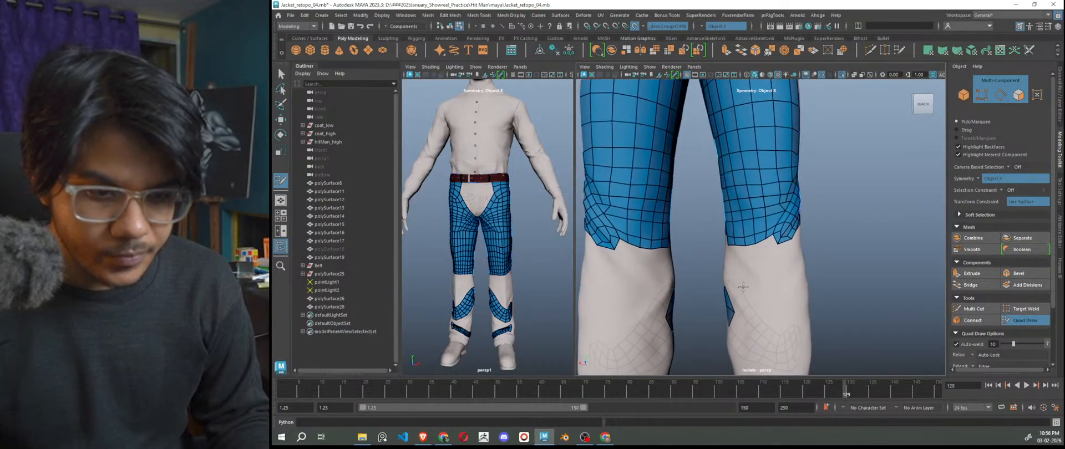
Start another row of quads beneath the lower edge across the back of the knee.
alt+right_drag(742, 287, 787, 288)
alt+drag(787, 288, 740, 293)
alt+right_drag(739, 292, 791, 283)
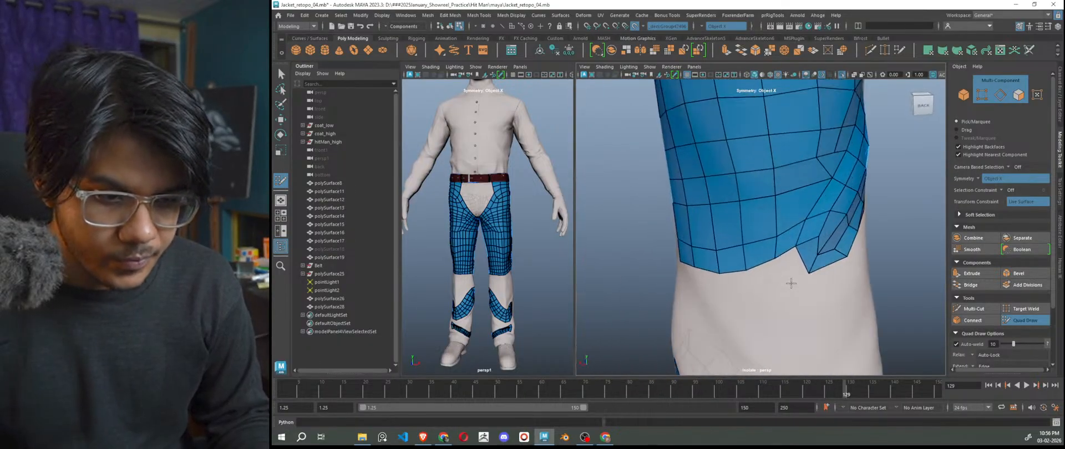
click(751, 300)
shift+click(760, 286)
shift+click(732, 290)
shift+click(706, 281)
alt+drag(707, 281, 732, 315)
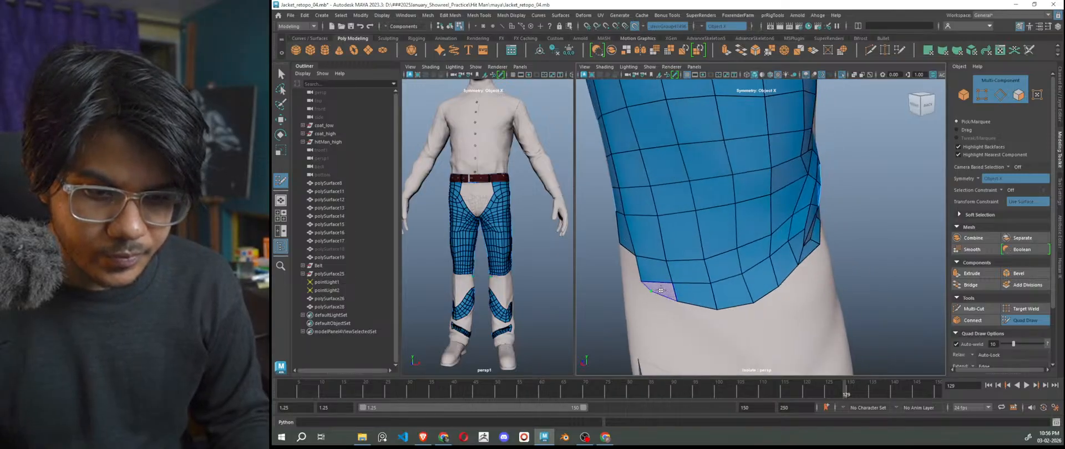
Extend the row at the back of the knee with quads towards the inner side.
alt+drag(660, 312, 694, 312)
alt+right_drag(694, 312, 770, 283)
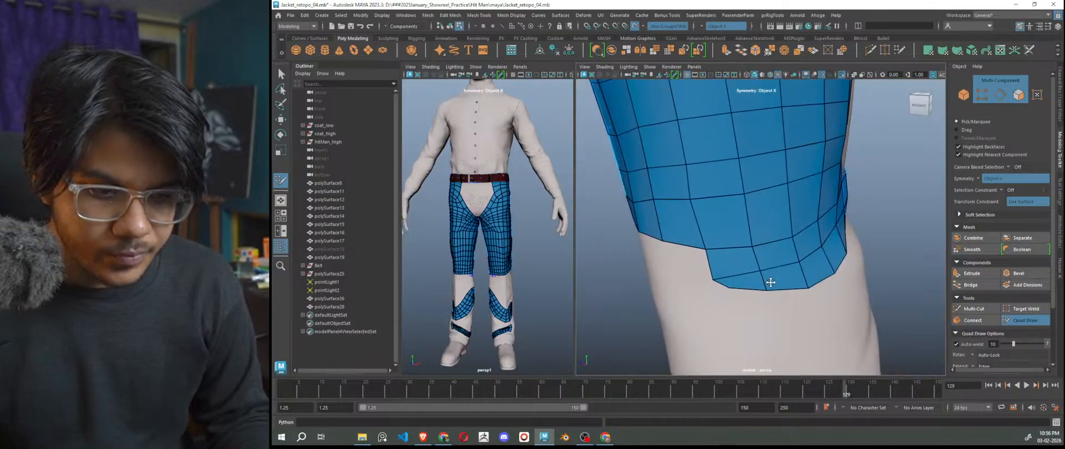
click(674, 273)
shift+click(687, 277)
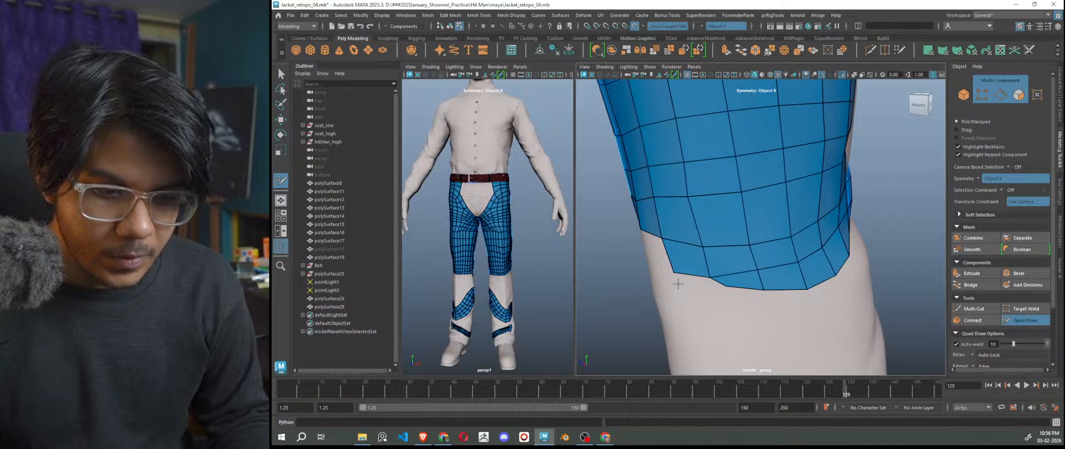
Carry the quad row around the inner side of the knee to its front corner.
alt+drag(722, 311, 824, 311)
alt+right_drag(823, 311, 793, 293)
click(752, 275)
shift+click(765, 260)
mouse_move(768, 295)
alt+mouse_down()
mouse_move(744, 298)
mouse_move(767, 304)
mouse_move(754, 298)
alt+mouse_up()
click(733, 281)
shift+click(742, 275)
scroll(758, 280, up, 3)
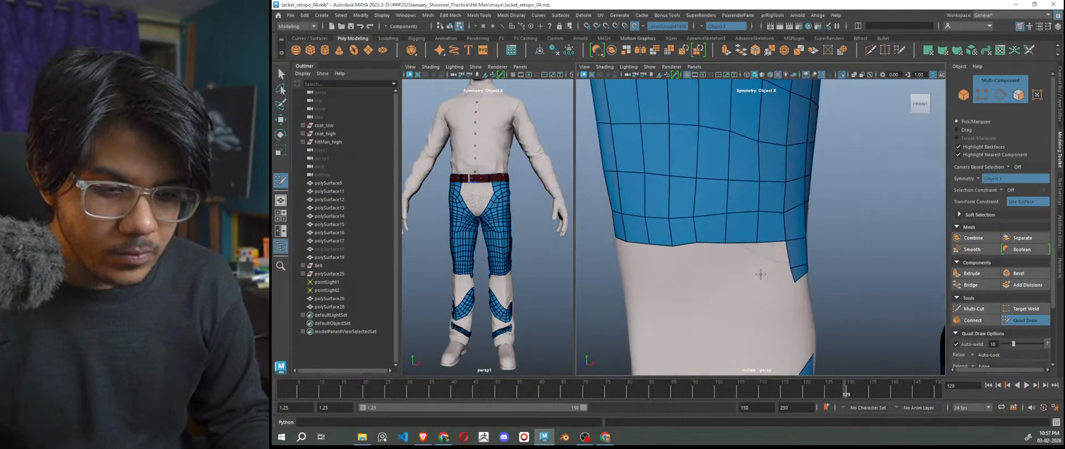
Place the next quads of the row across the front of the knee, starting from its inner corner.
click(763, 273)
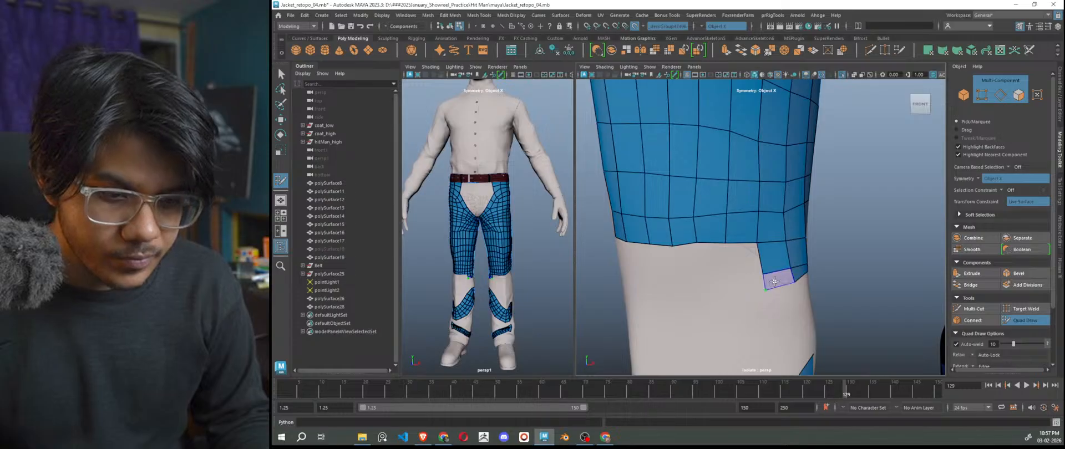
click(722, 271)
shift+click(743, 263)
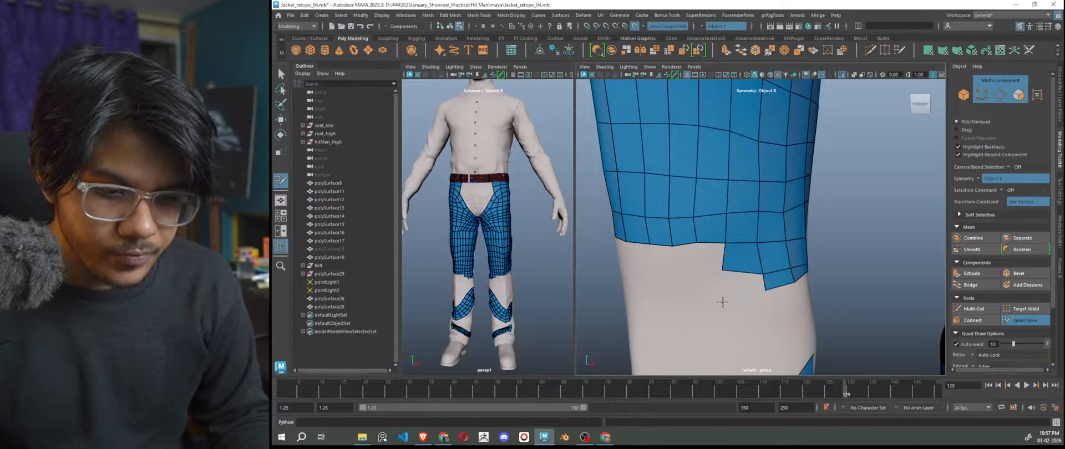
click(699, 270)
shift+click(708, 256)
shift+click(709, 285)
Adjust the lower-edge vertices at the outer side of the knee, undoing the first move, and add the next quad there.
mouse_move(709, 284)
alt+mouse_down()
mouse_move(910, 326)
mouse_move(766, 286)
alt+mouse_up()
mouse_move(716, 268)
mouse_down()
mouse_move(770, 275)
mouse_move(783, 250)
mouse_up()
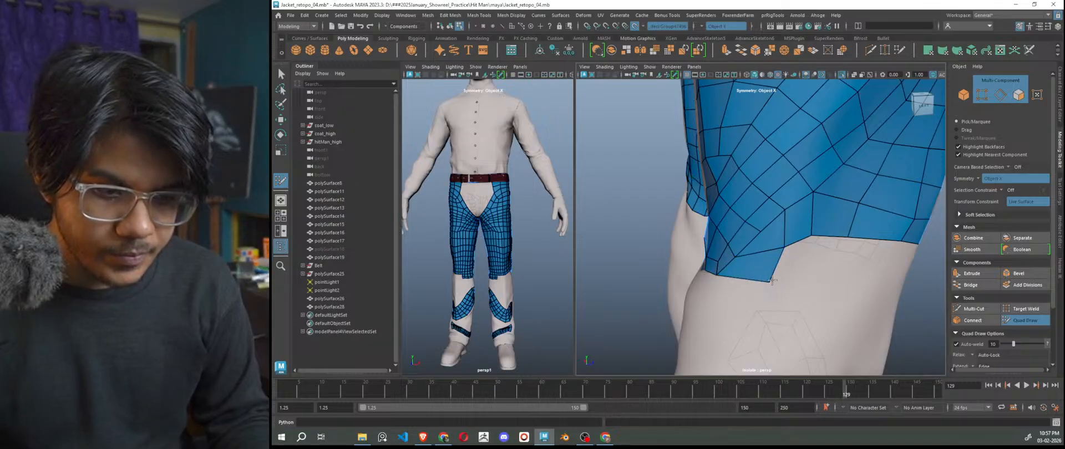
key(ctrl+z)
drag(768, 278, 738, 265)
click(770, 266)
shift+click(759, 247)
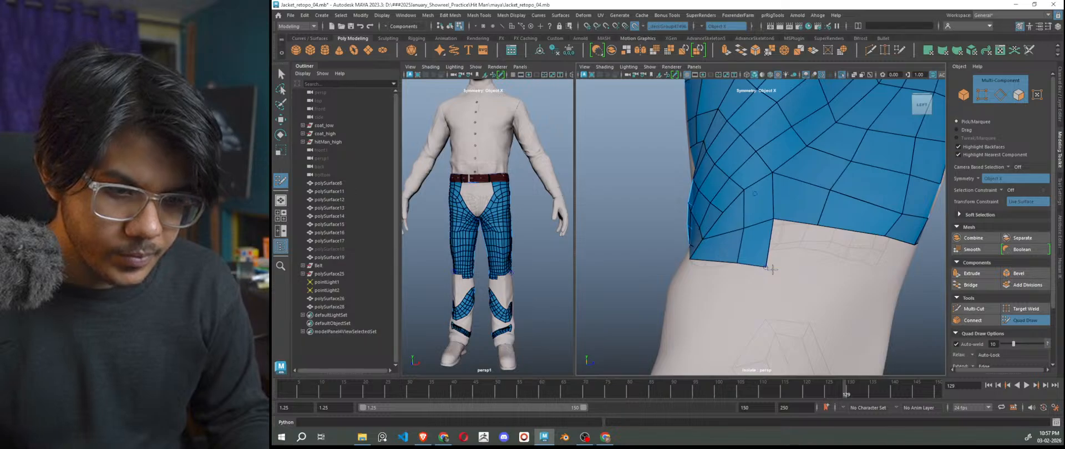
Fill the remaining gap in the quad row at the outer front of the knee.
mouse_move(839, 303)
alt+mouse_down()
mouse_move(809, 299)
mouse_move(755, 260)
mouse_move(739, 277)
alt+mouse_up()
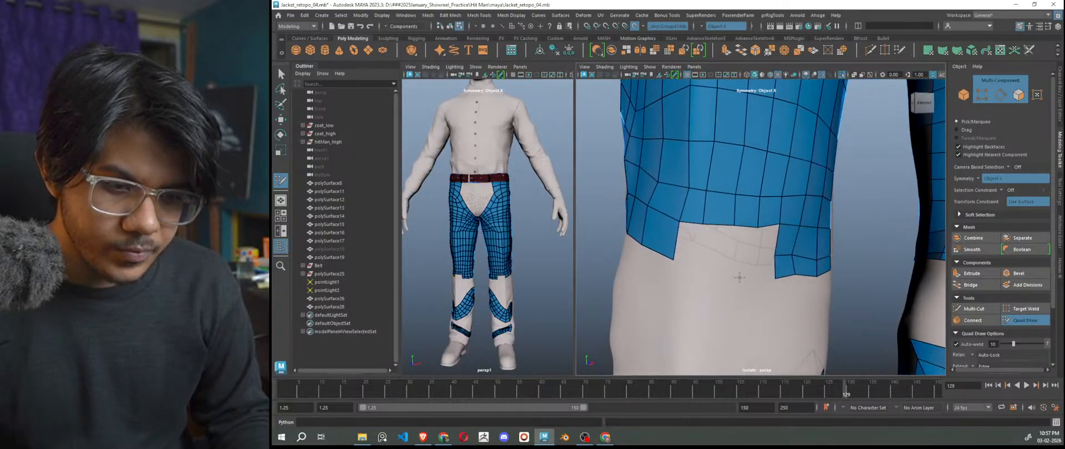
shift+click(704, 265)
shift+click(731, 266)
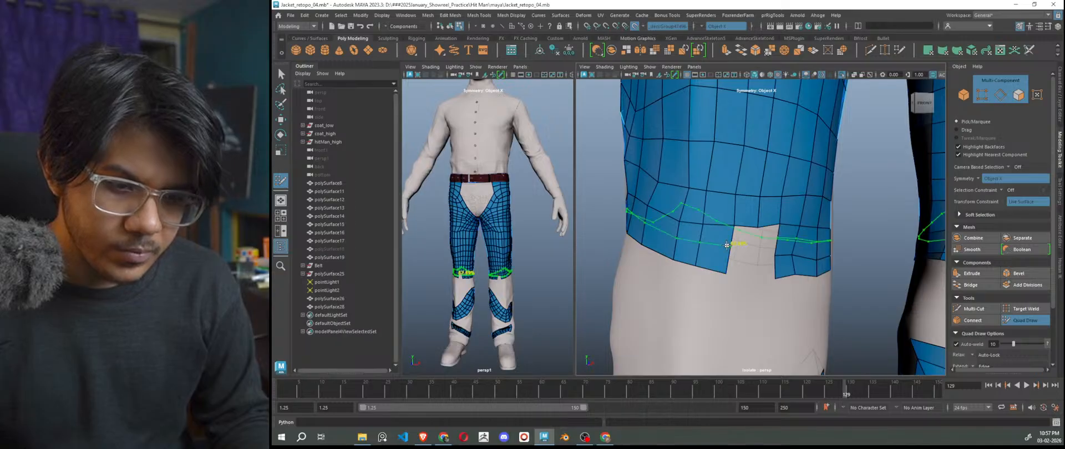
alt+drag(743, 298, 706, 252)
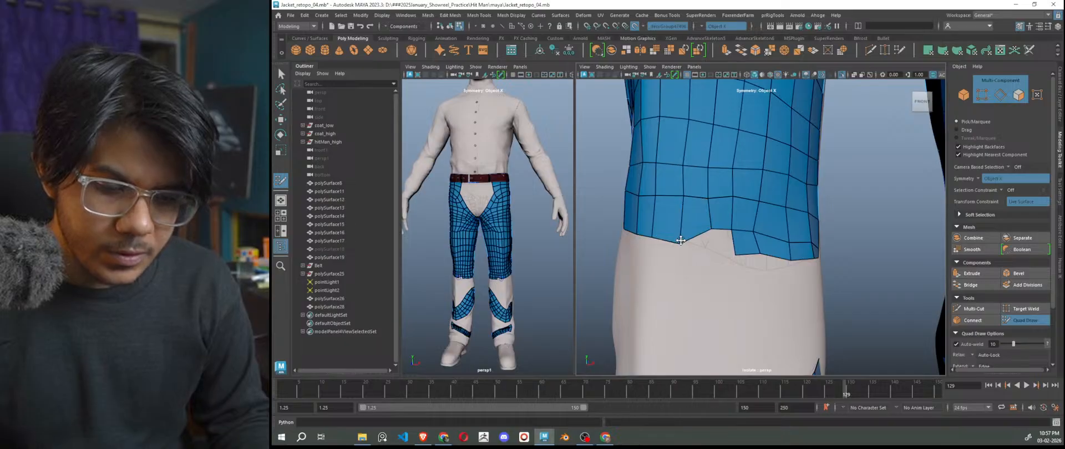
scroll(733, 282, down, 5)
alt+drag(738, 292, 827, 278)
scroll(815, 264, up, 3)
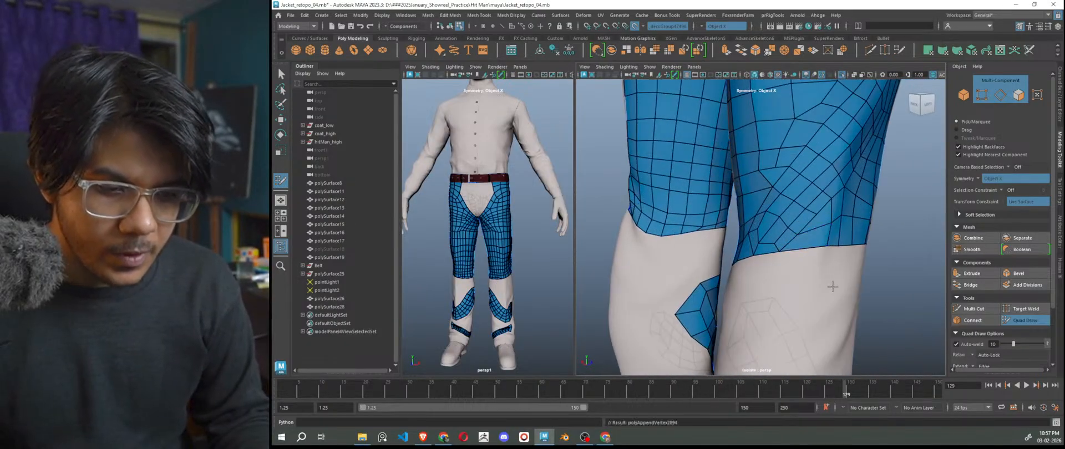
Extend the lower edge at the back and inner side of the knee into a further row of quads.
click(915, 103)
mouse_move(892, 305)
alt+mouse_down()
mouse_move(610, 292)
mouse_move(733, 302)
mouse_move(778, 283)
mouse_move(781, 311)
mouse_move(718, 322)
mouse_move(799, 333)
mouse_move(796, 324)
alt+mouse_up()
scroll(735, 303, up, 2)
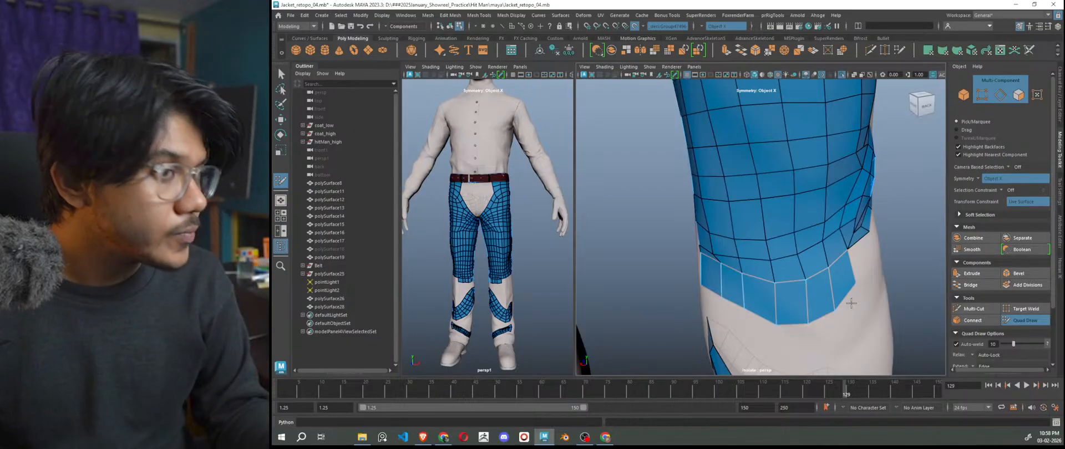
scroll(842, 320, down, 5)
alt+drag(842, 320, 865, 276)
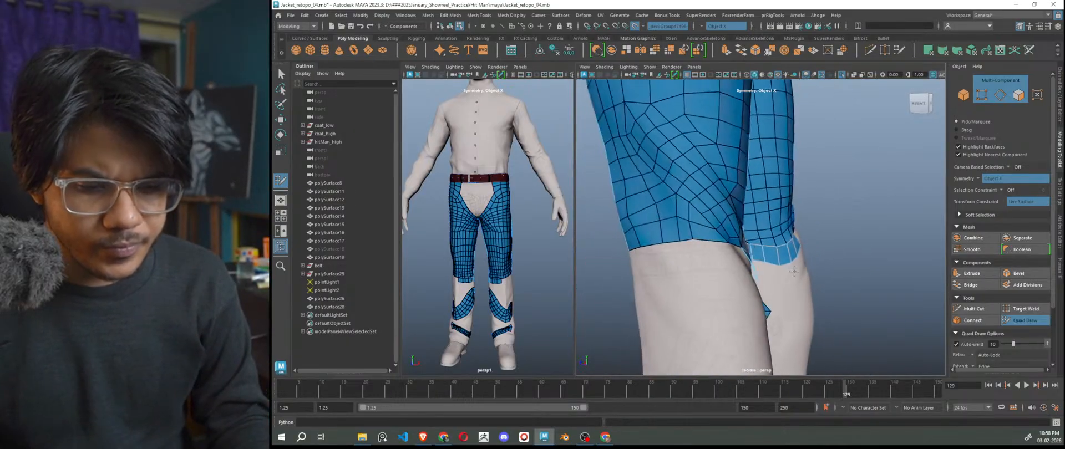
scroll(797, 308, up, 4)
mouse_move(796, 309)
alt+mouse_down()
mouse_move(752, 319)
mouse_move(745, 301)
mouse_move(750, 329)
alt+mouse_up()
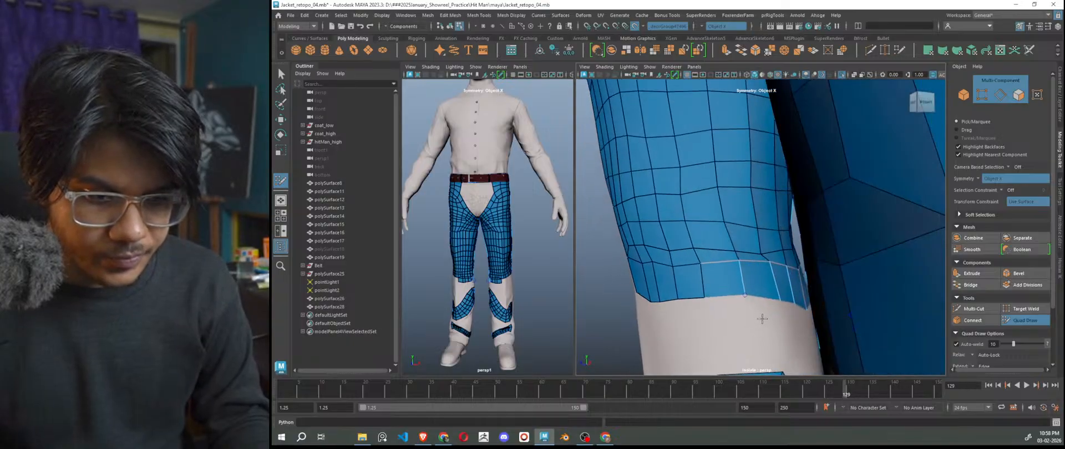
Complete the newest quad row across the outer side and front of the knee, joining its two ends.
alt+drag(746, 303, 695, 328)
mouse_move(792, 314)
alt+mouse_down()
mouse_move(829, 327)
mouse_move(793, 265)
mouse_move(798, 278)
mouse_move(785, 281)
mouse_move(808, 290)
mouse_move(751, 297)
alt+mouse_up()
shift+click(807, 268)
shift+click(782, 275)
shift+click(809, 294)
shift+click(779, 292)
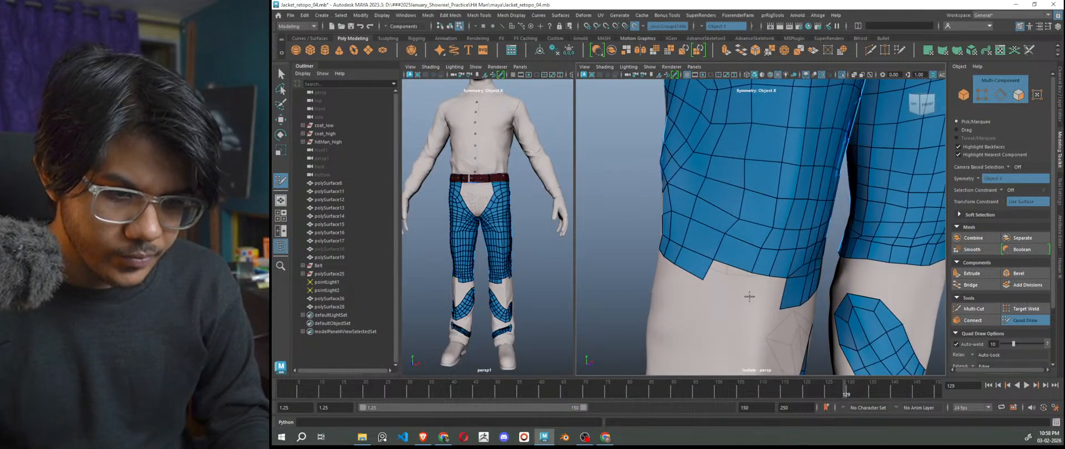
shift+click(745, 296)
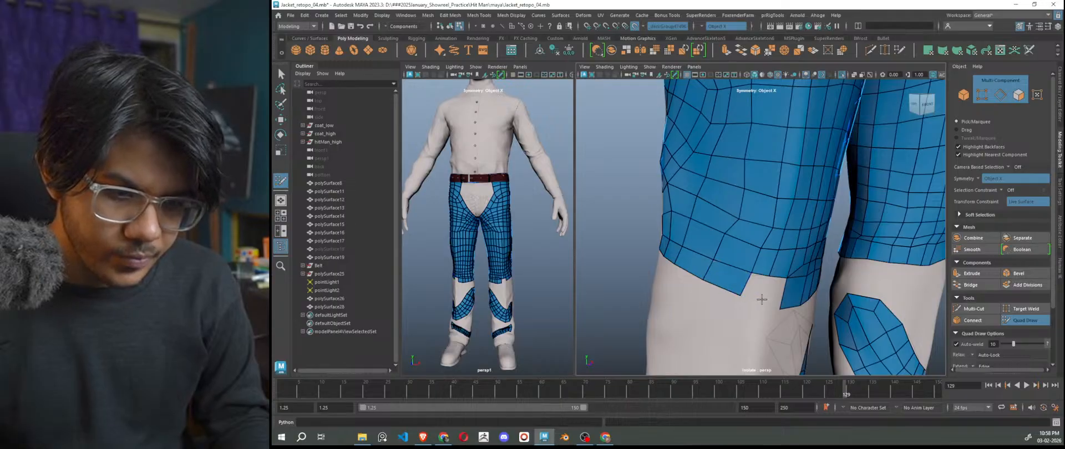
shift+click(759, 295)
shift+click(764, 299)
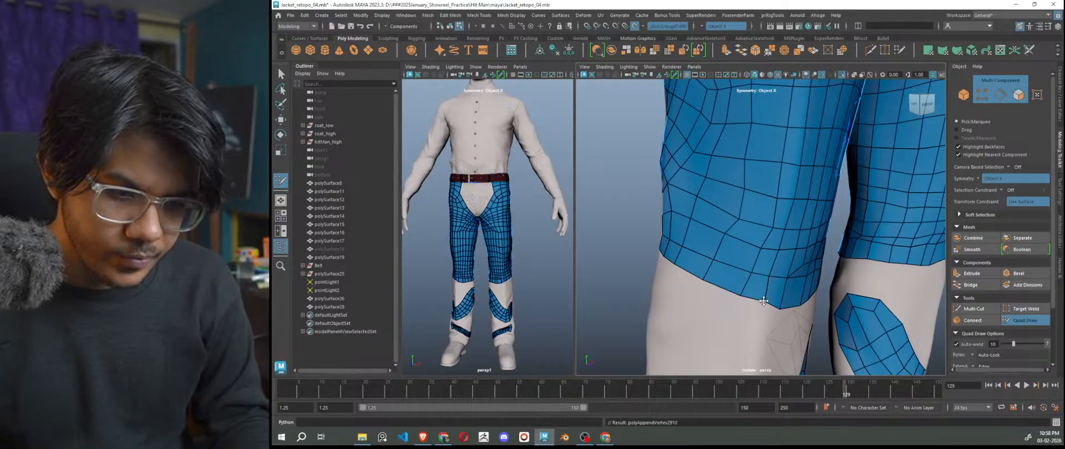
Examine the edge flow of the new rows around both knees and the uncovered area above the lower-leg patches.
alt+drag(759, 304, 723, 315)
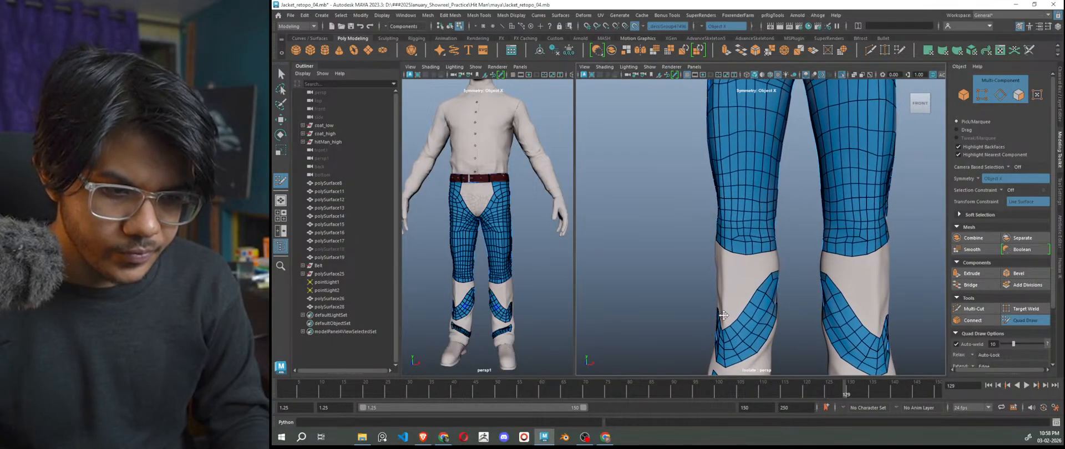
scroll(902, 264, up, 3)
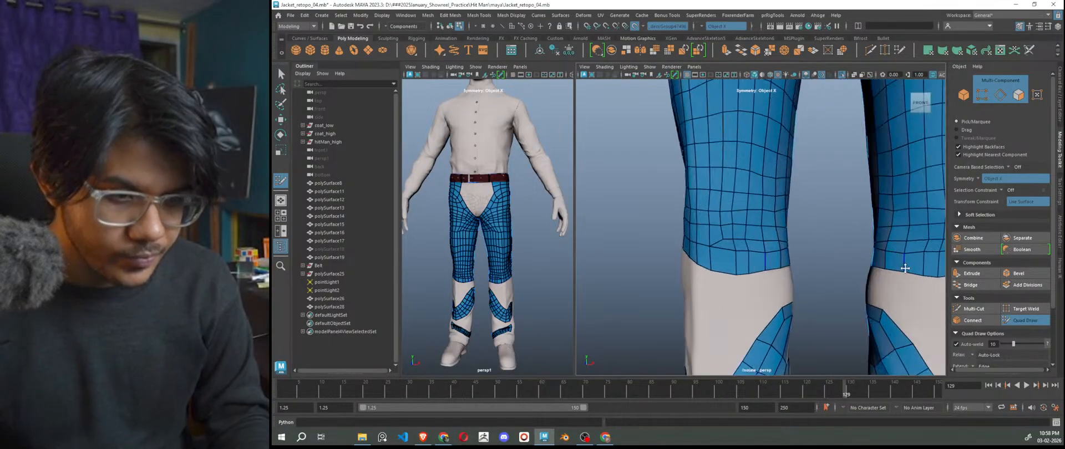
alt+middle_drag(902, 264, 830, 290)
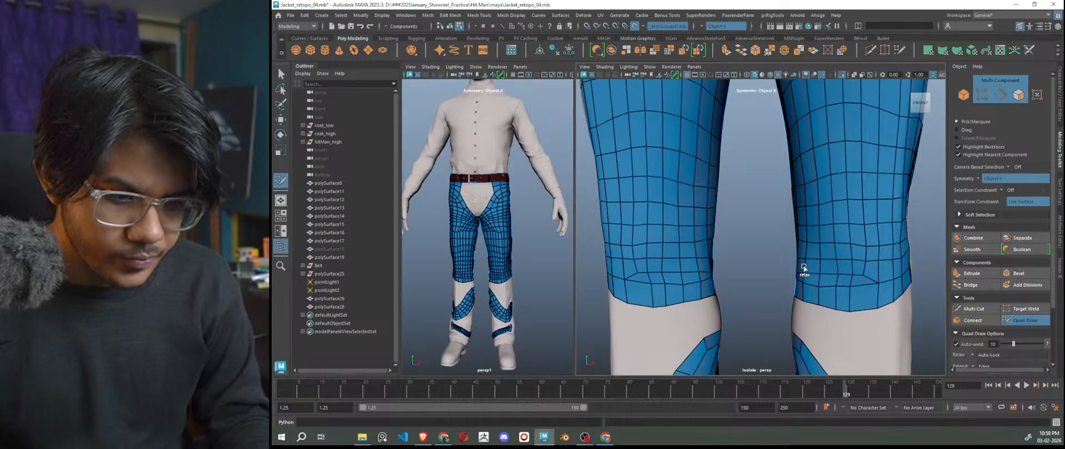
alt+drag(833, 278, 724, 277)
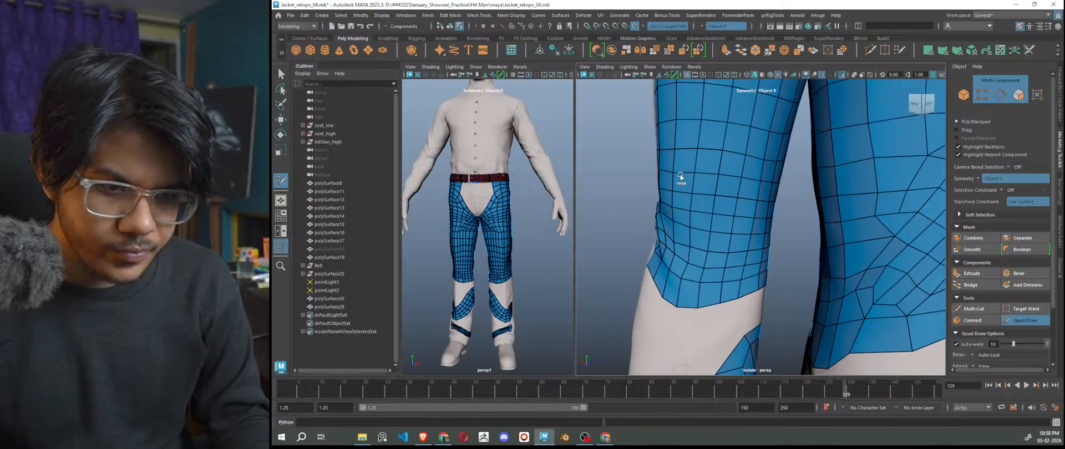
alt+drag(790, 163, 795, 271)
scroll(826, 269, down, 5)
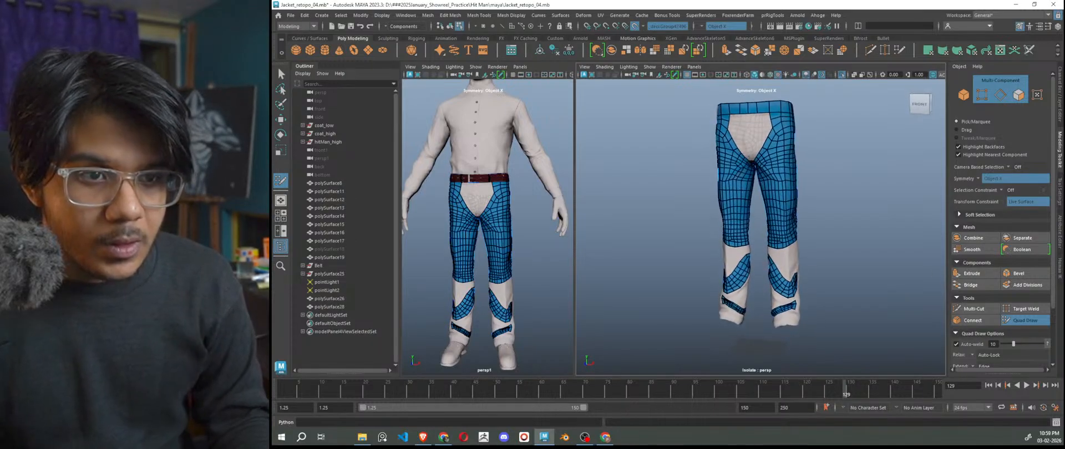
scroll(749, 290, down, 3)
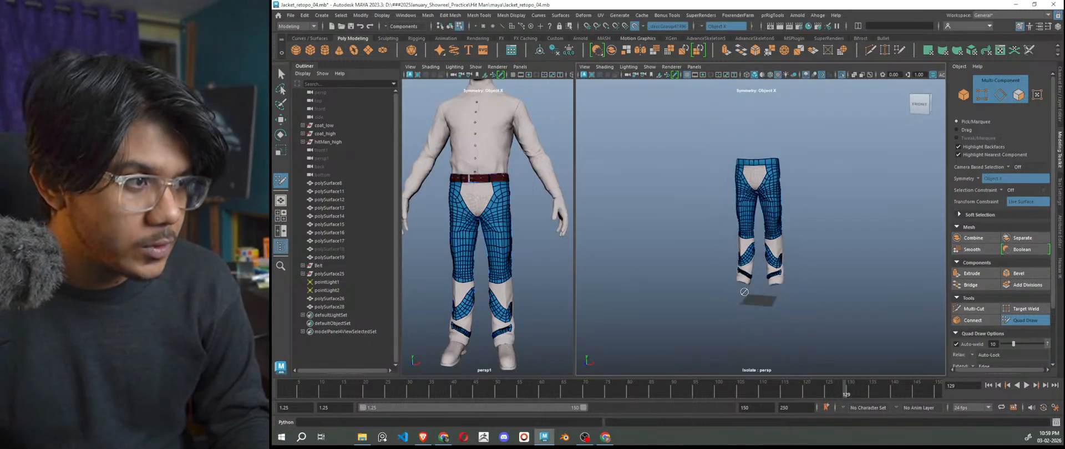
scroll(732, 313, up, 6)
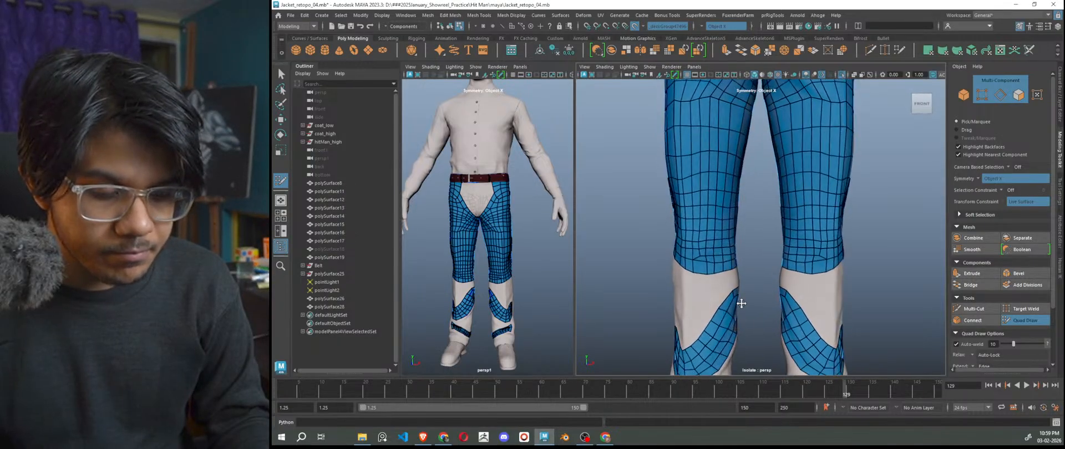
Bridge the inner lower edge of the knee mesh to the top of the lower-leg patch with quads.
scroll(815, 261, up, 5)
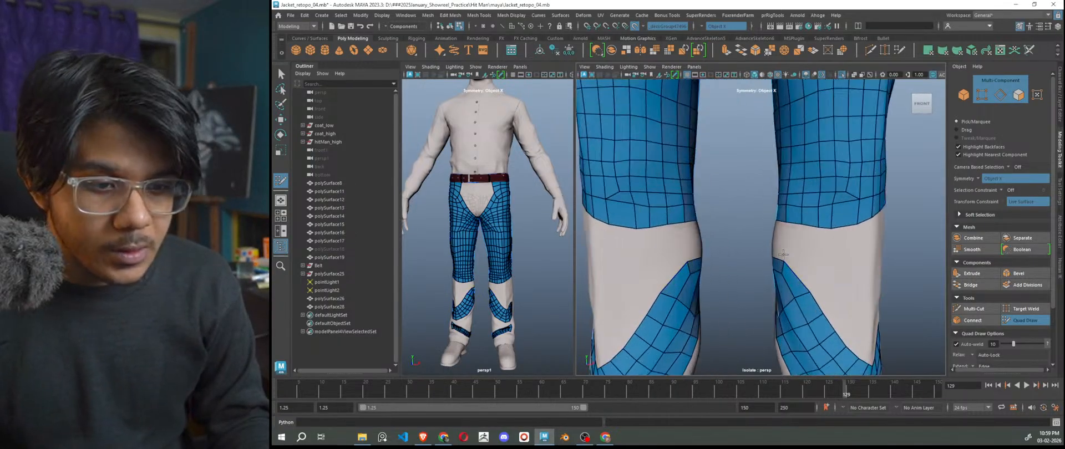
alt+drag(815, 261, 783, 263)
shift+click(809, 248)
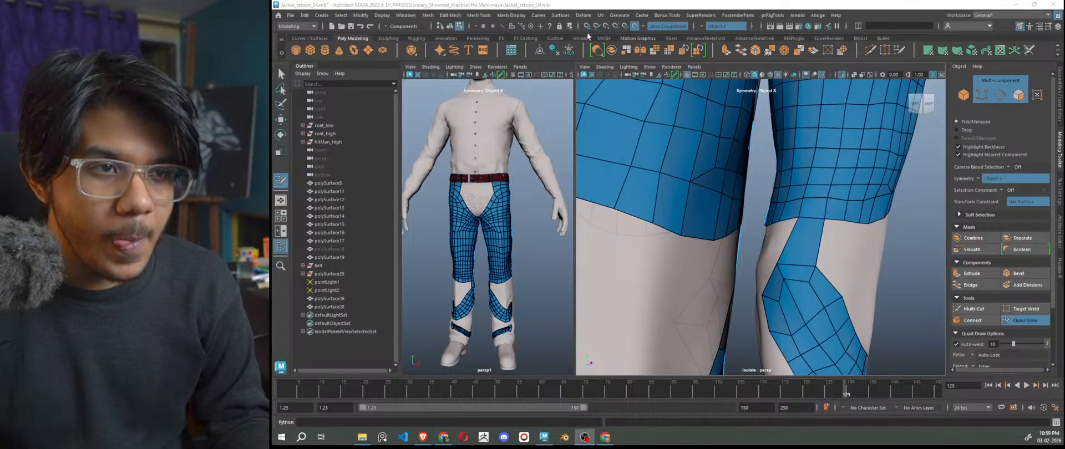
alt+drag(832, 238, 794, 249)
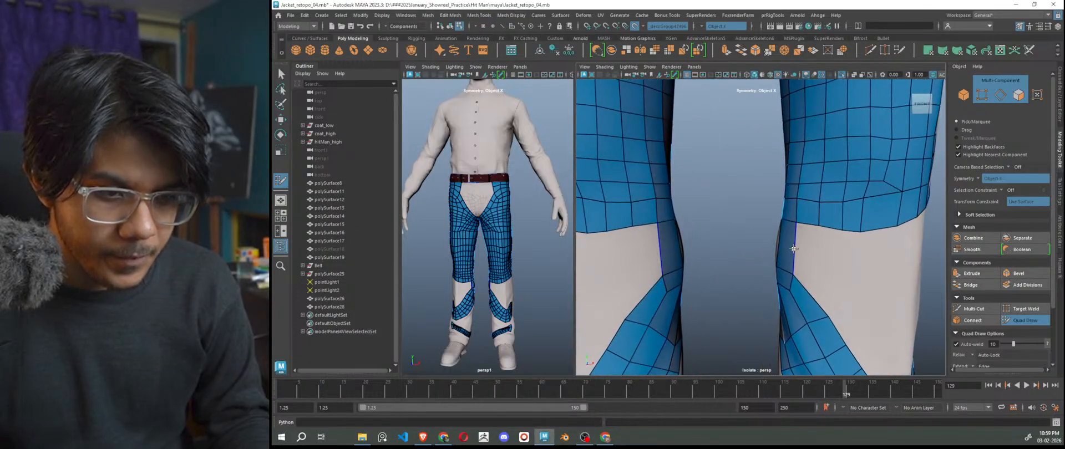
scroll(798, 251, down, 4)
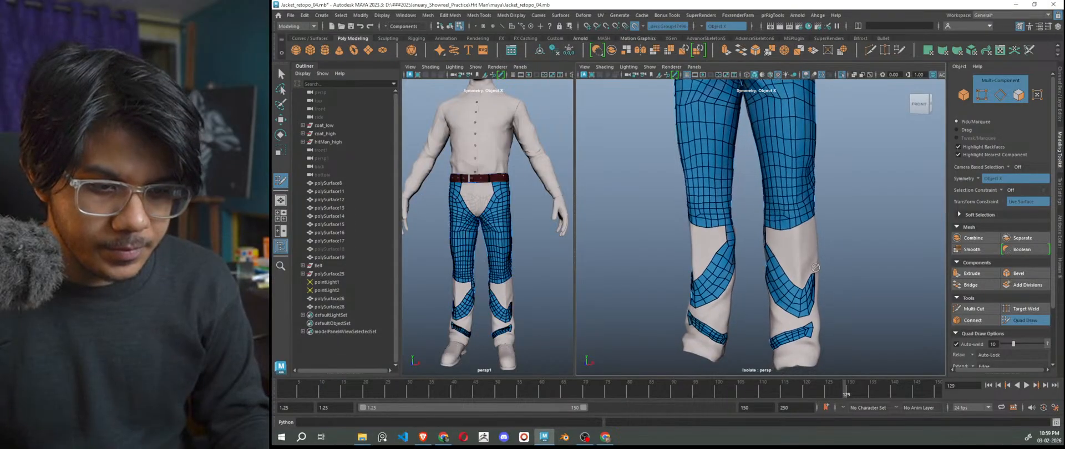
Build a two-quad-wide vertical strip from the outer front of the knee down to the notch in the lower-leg patch.
scroll(809, 260, up, 3)
drag(737, 153, 754, 297)
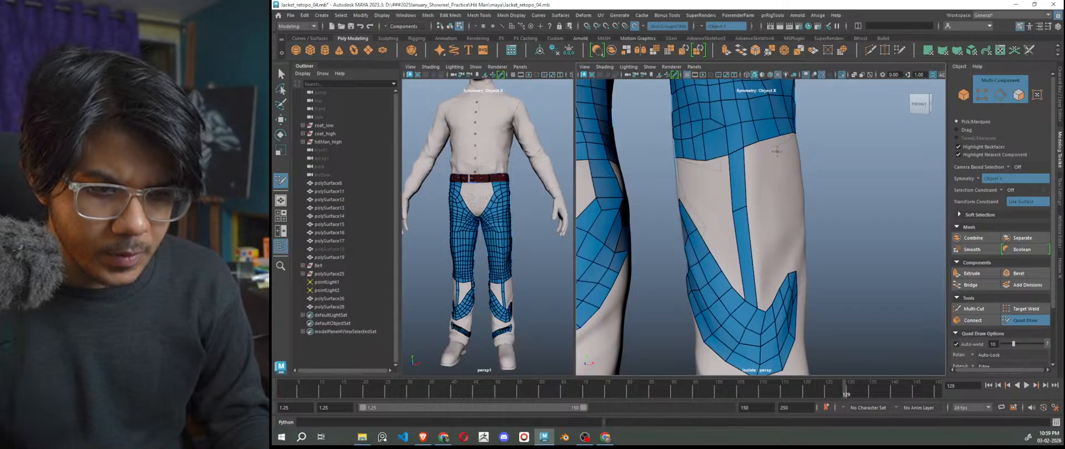
drag(753, 149, 763, 275)
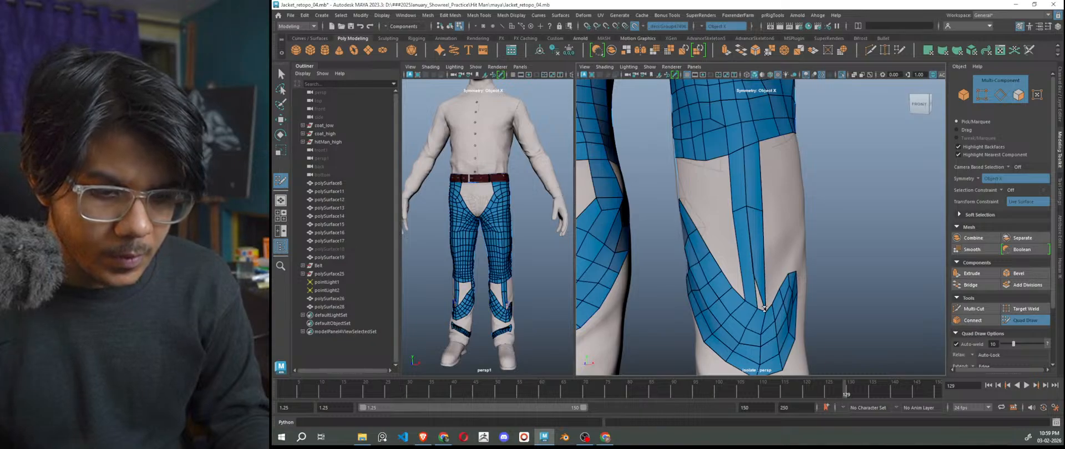
drag(759, 287, 759, 305)
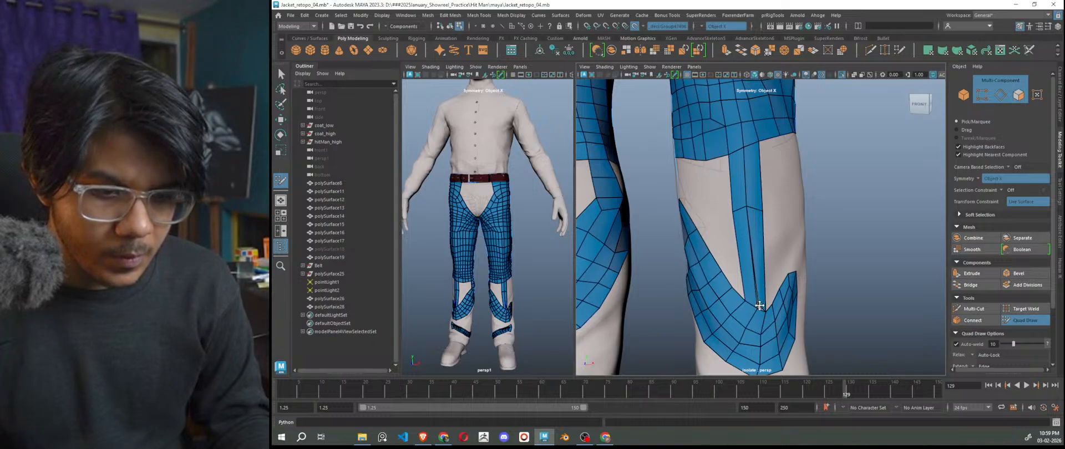
drag(746, 203, 745, 211)
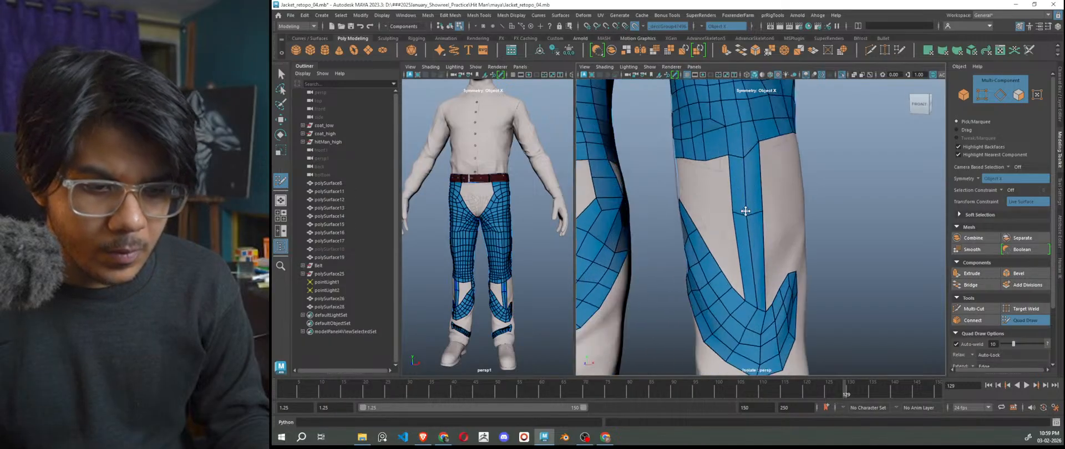
key(ctrl+z)
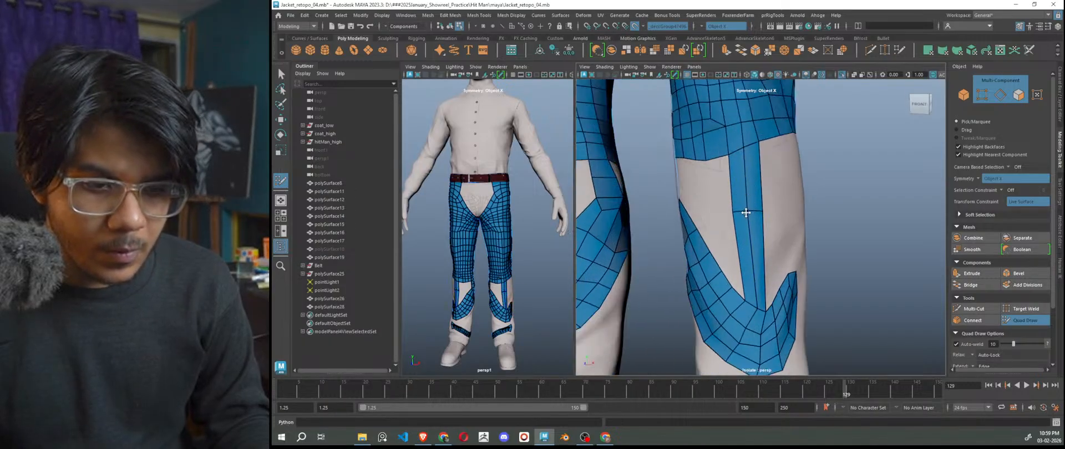
scroll(746, 213, down, 5)
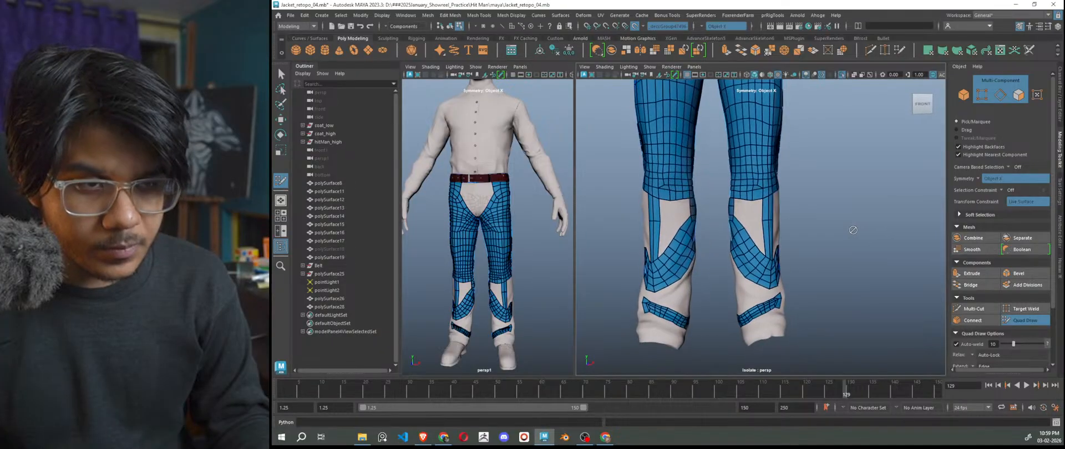
scroll(852, 230, down, 1)
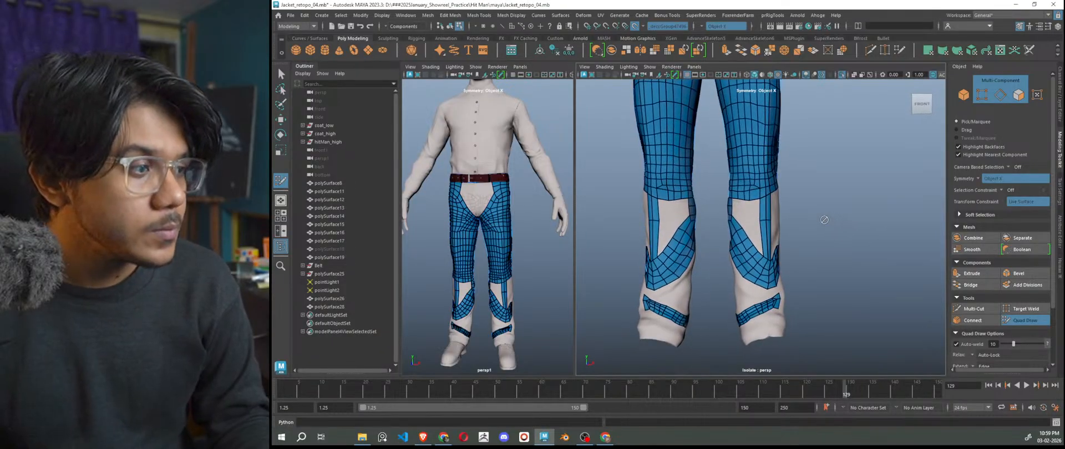
Start a new quad row across the front below the knee from the inner strip, adjusting its lower vertices.
scroll(814, 221, up, 4)
alt+middle_drag(783, 197, 789, 194)
scroll(738, 192, up, 2)
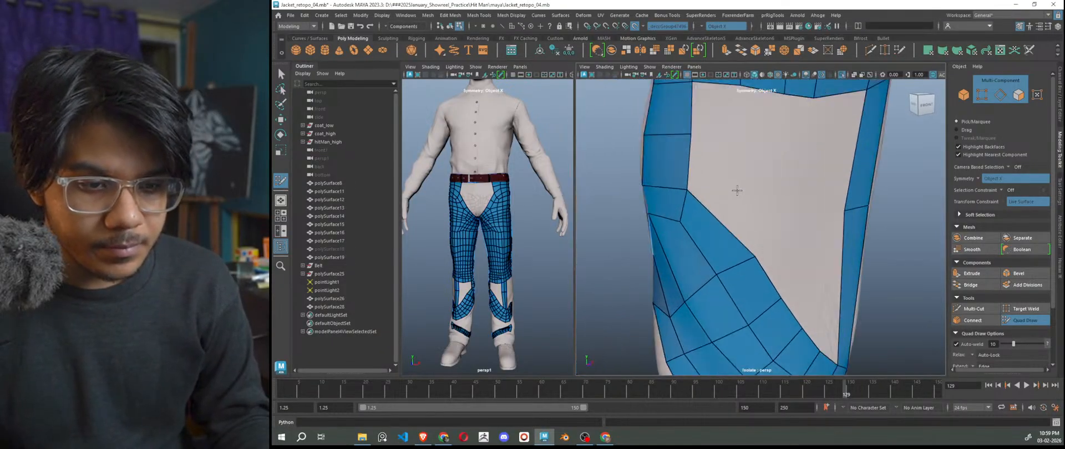
shift+click(731, 145)
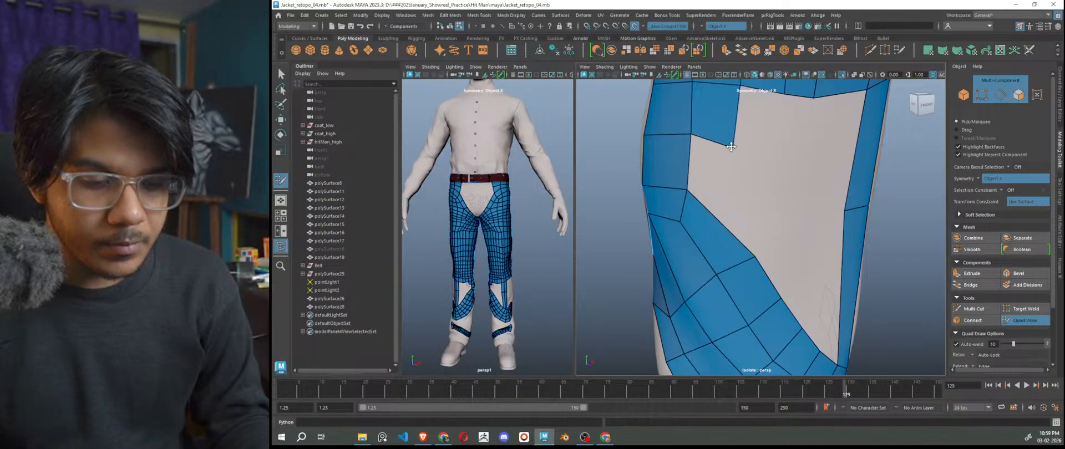
scroll(784, 181, down, 3)
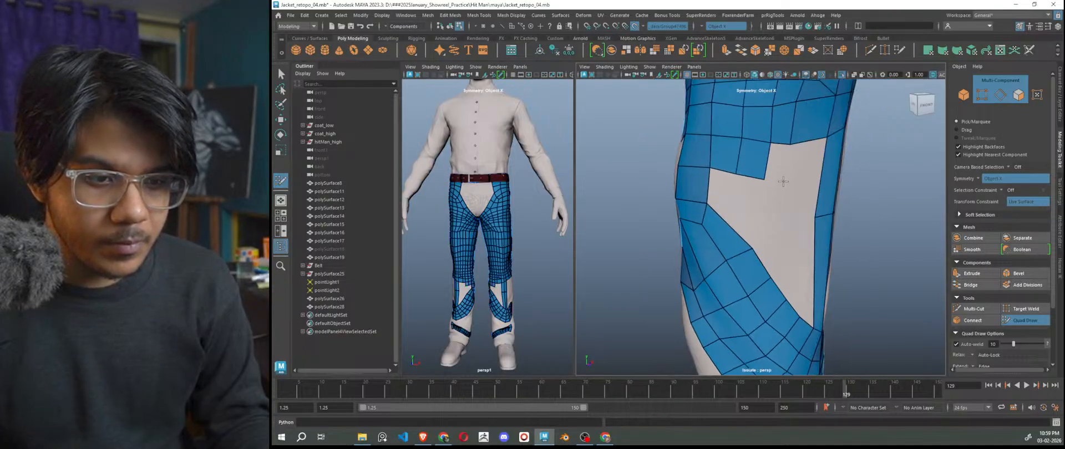
mouse_move(754, 195)
alt+mouse_down()
mouse_move(727, 176)
mouse_move(746, 193)
alt+mouse_up()
mouse_move(730, 156)
alt+mouse_down()
mouse_move(756, 215)
mouse_move(725, 239)
mouse_move(741, 262)
alt+mouse_up()
shift+click(744, 222)
drag(787, 236, 782, 239)
Extend a row of quads along the lower edge from the inner side around the back of the knee.
mouse_move(761, 210)
alt+mouse_down()
mouse_move(705, 231)
mouse_move(810, 247)
alt+mouse_up()
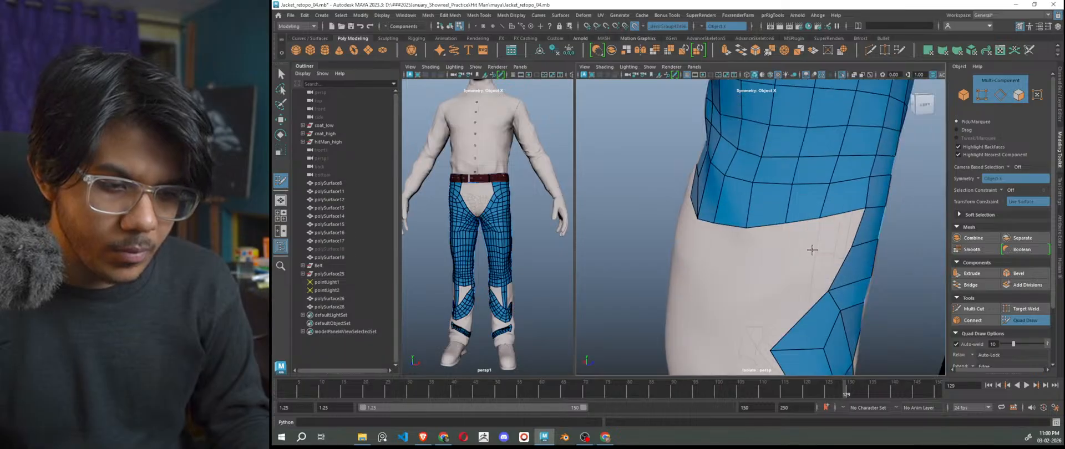
shift+click(810, 247)
shift+click(779, 256)
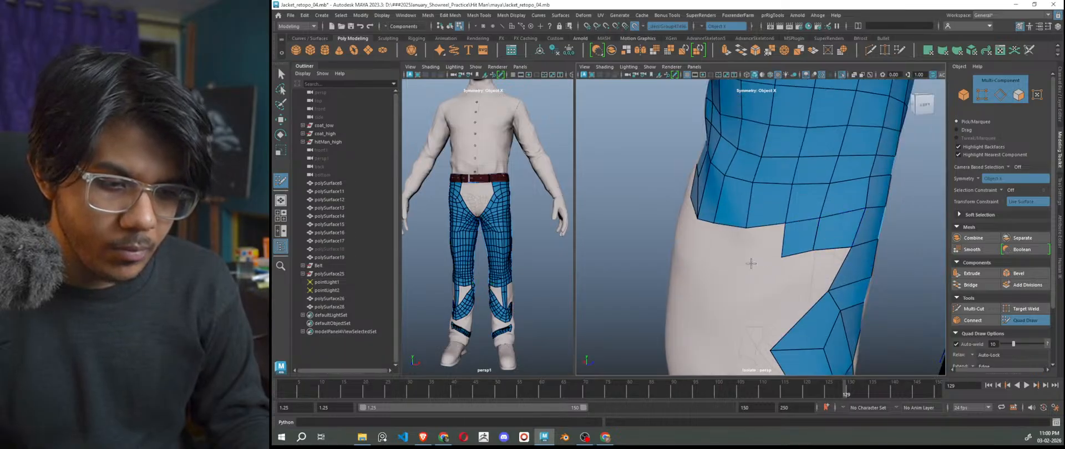
alt+drag(764, 274, 792, 266)
shift+click(792, 264)
alt+drag(743, 292, 744, 226)
shift+click(773, 264)
click(739, 268)
shift+click(758, 257)
mouse_move(765, 252)
alt+mouse_down()
mouse_move(789, 257)
mouse_move(759, 279)
alt+mouse_up()
shift+click(789, 258)
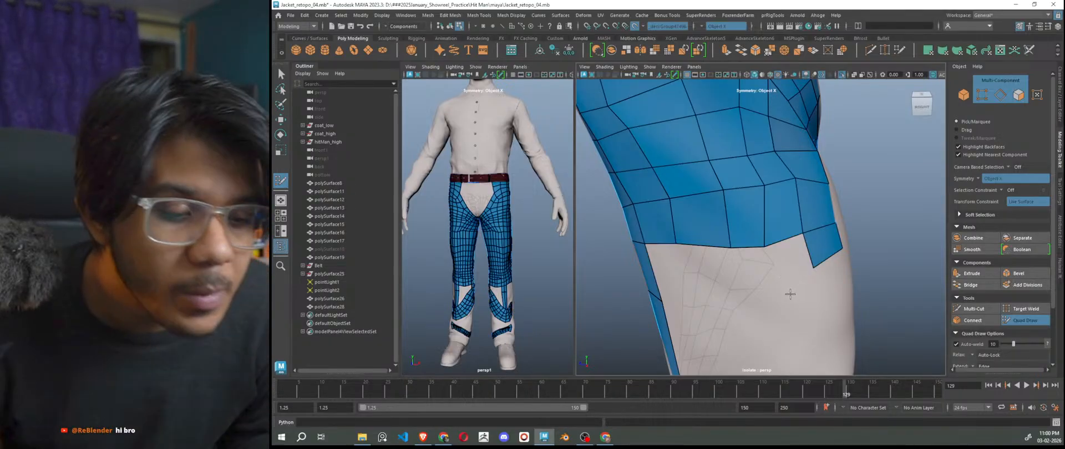
Continue the new quad row from the back of the knee across the outer side toward the vertical strip.
alt+drag(749, 285, 774, 286)
click(774, 286)
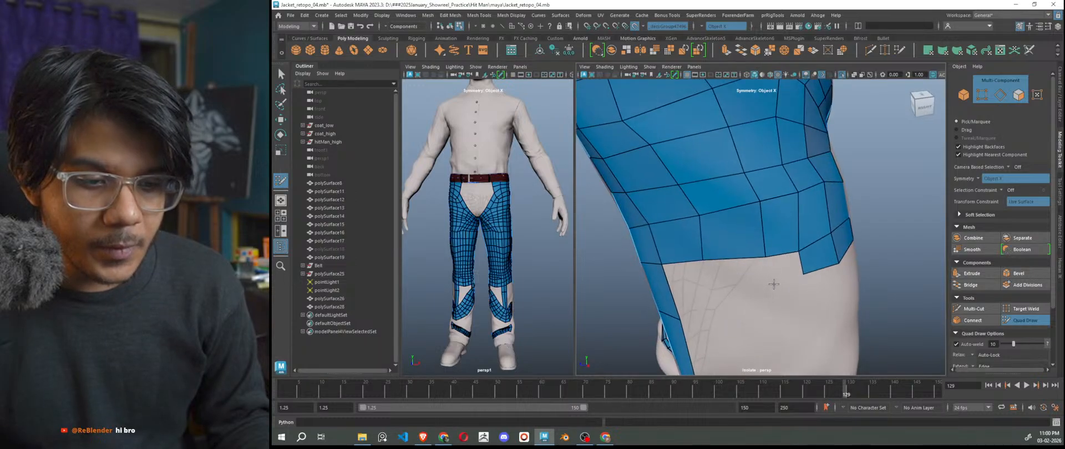
shift+click(782, 274)
alt+drag(730, 261, 756, 263)
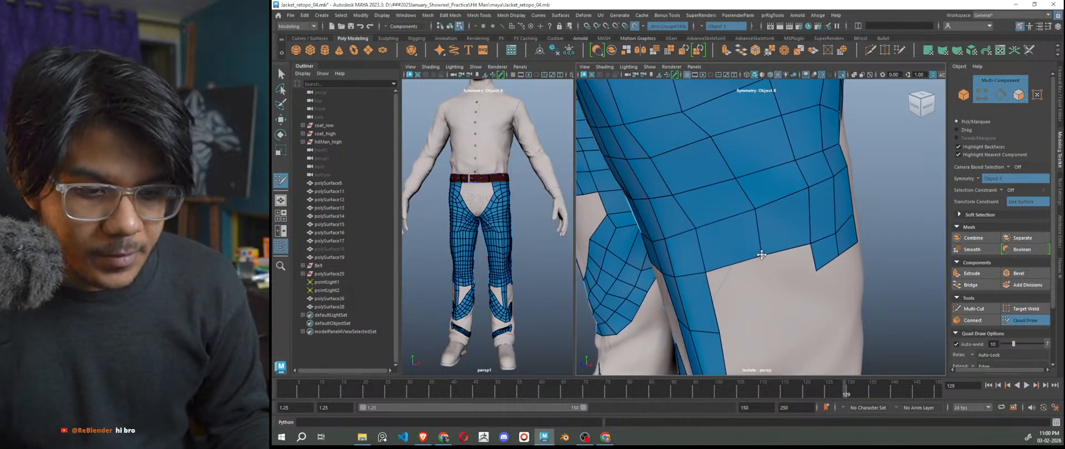
shift+click(787, 264)
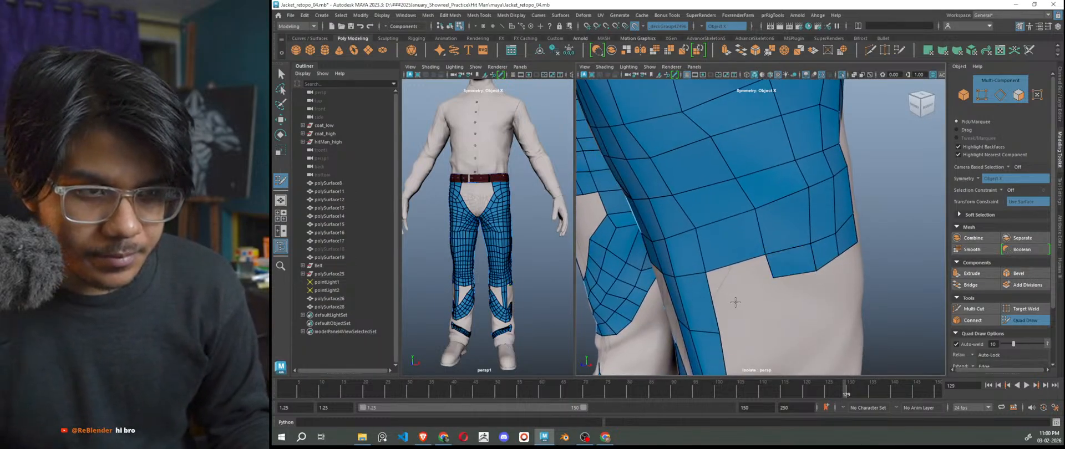
Fill the new quad row across the front below the knee, joining the outer strip to the inner strip.
scroll(737, 302, down, 2)
mouse_move(772, 297)
alt+mouse_down()
mouse_move(768, 259)
mouse_move(739, 257)
mouse_move(784, 267)
mouse_move(766, 248)
alt+mouse_up()
scroll(756, 255, up, 4)
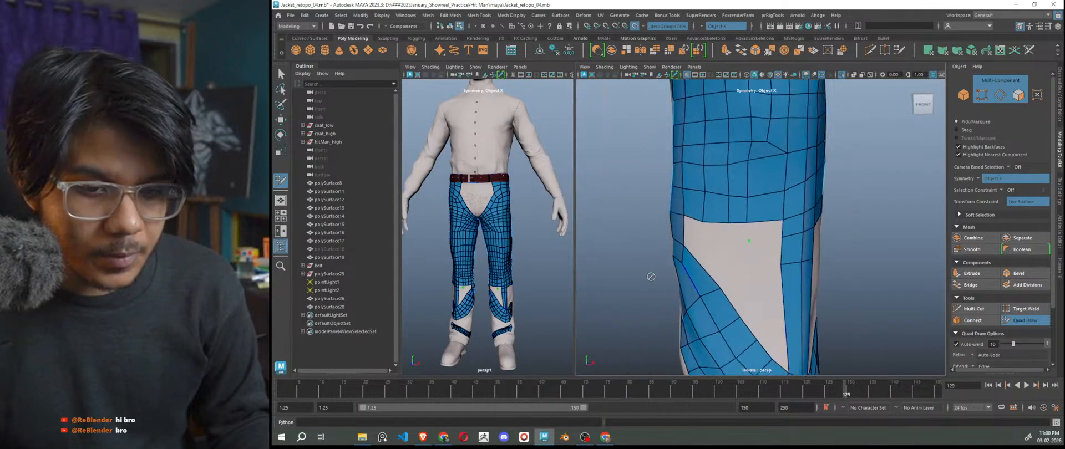
scroll(525, 280, down, 3)
alt+drag(526, 280, 555, 286)
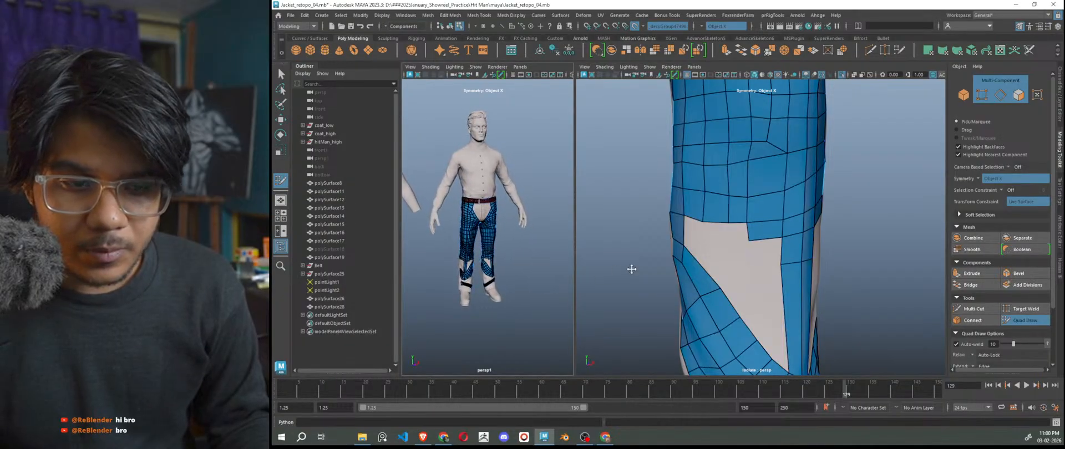
alt+drag(699, 257, 749, 257)
scroll(784, 246, up, 2)
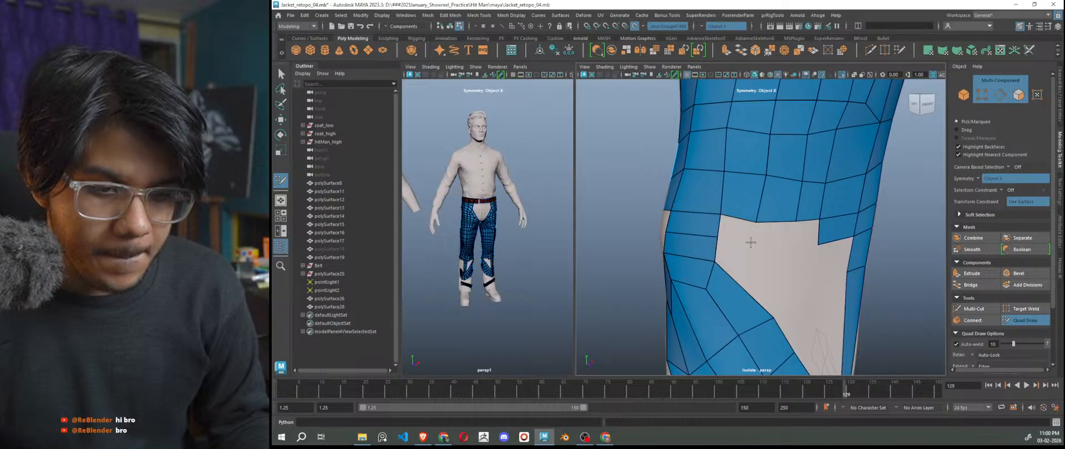
click(795, 248)
shift+click(777, 237)
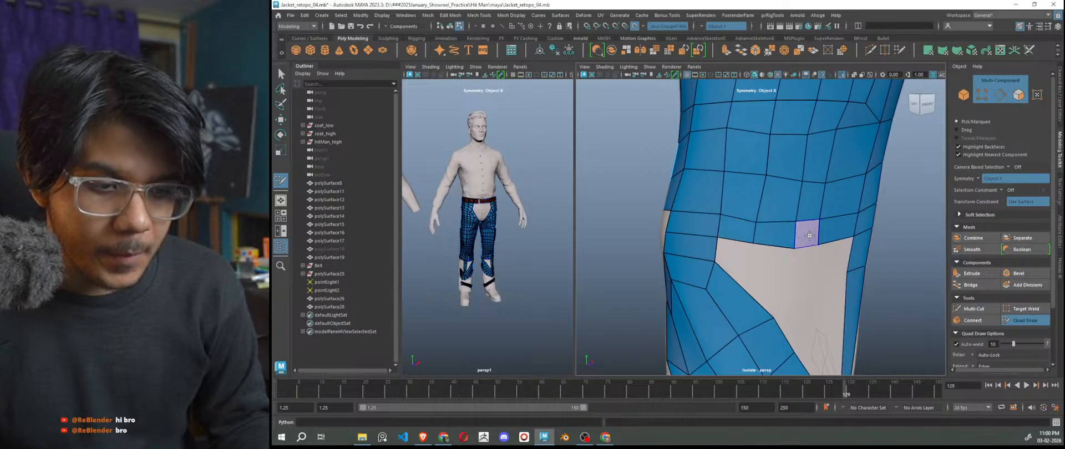
shift+click(809, 234)
scroll(808, 238, down, 4)
alt+drag(804, 263, 772, 266)
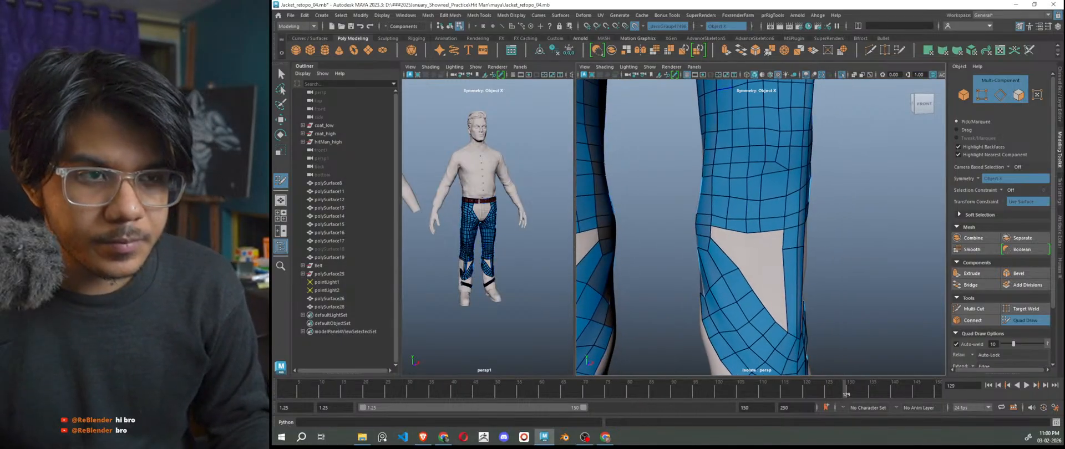
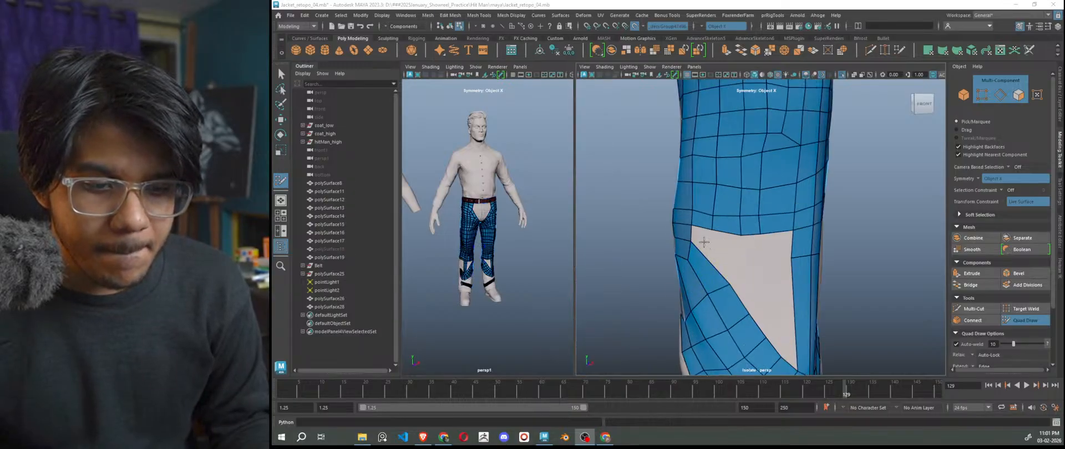
Add another quad row across the front gap, from the lower-leg patch's inner corner to the outer strip.
scroll(746, 263, down, 2)
alt+drag(748, 267, 738, 247)
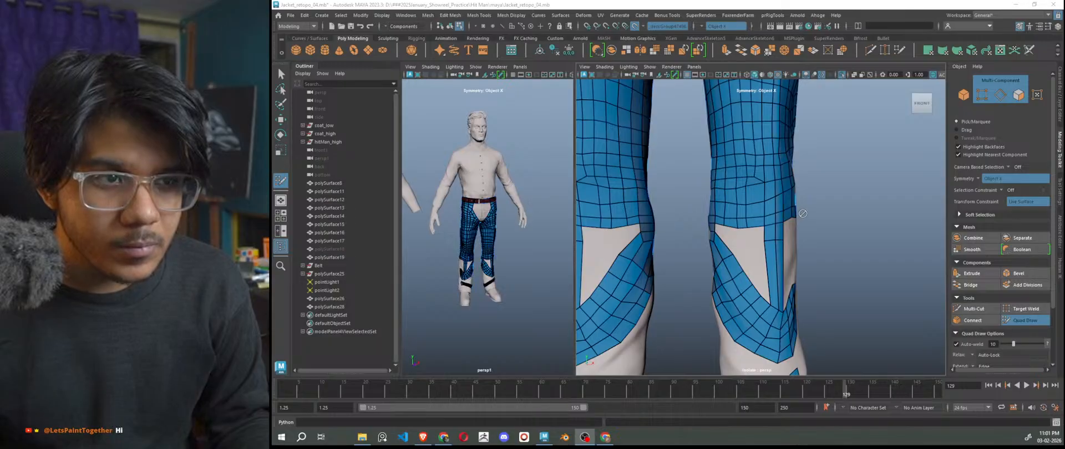
scroll(729, 247, up, 6)
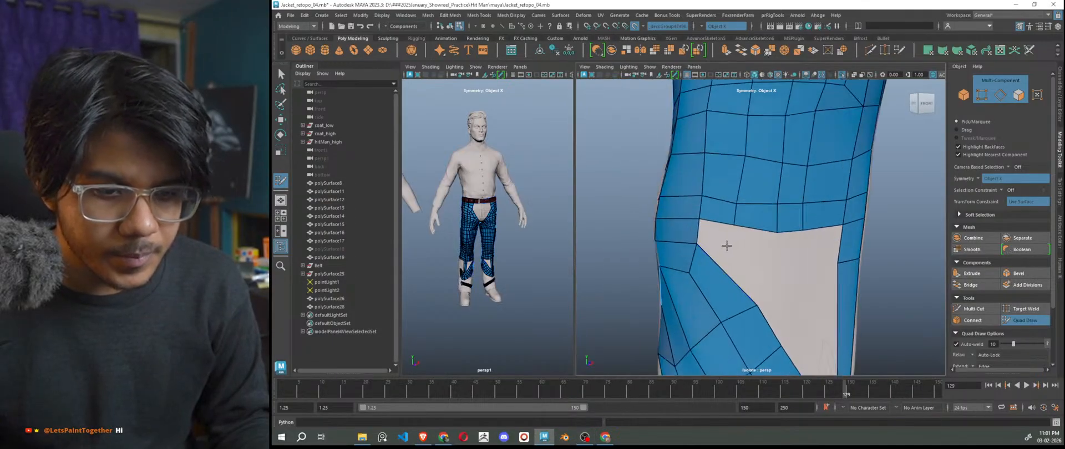
click(772, 260)
shift+click(787, 265)
shift+click(790, 247)
shift+click(824, 247)
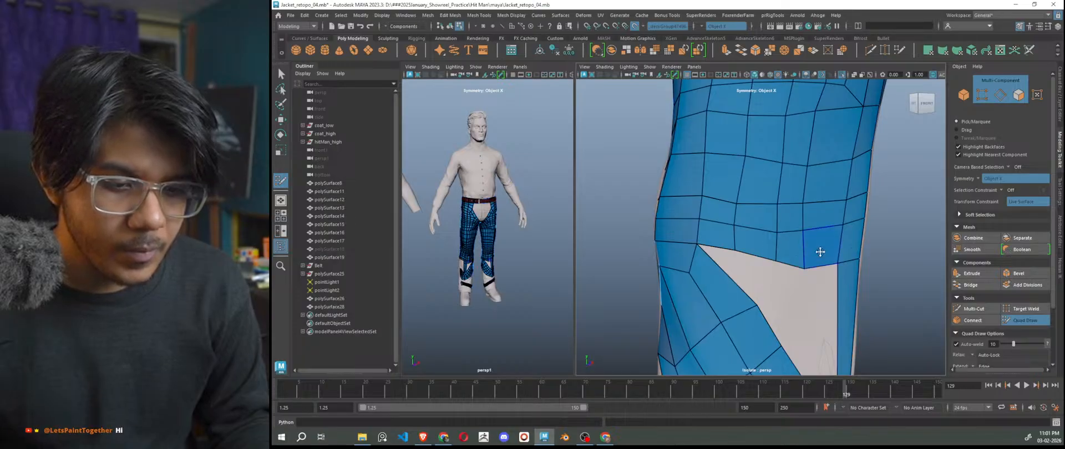
Extend the newest quad row from the vertical strip along the outer side of the knee toward the back.
scroll(762, 261, down, 5)
scroll(762, 260, up, 5)
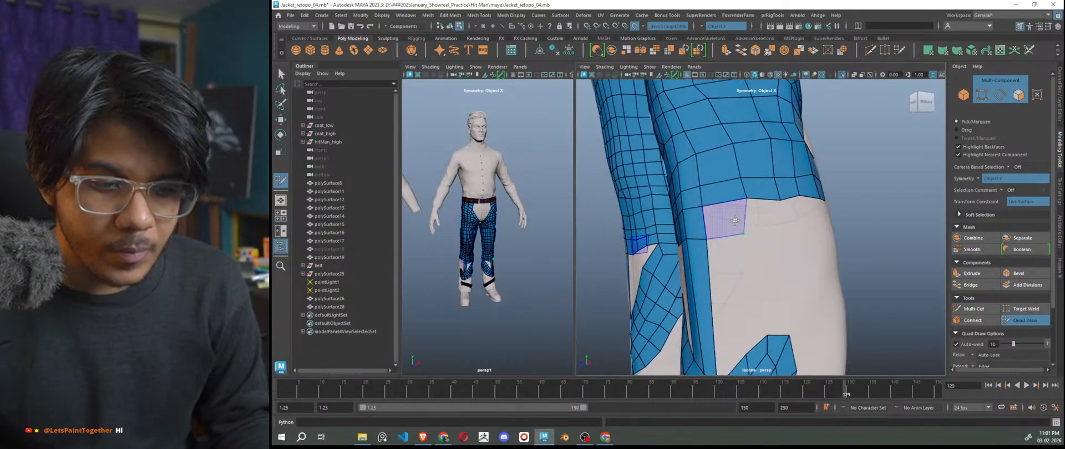
alt+drag(749, 266, 740, 260)
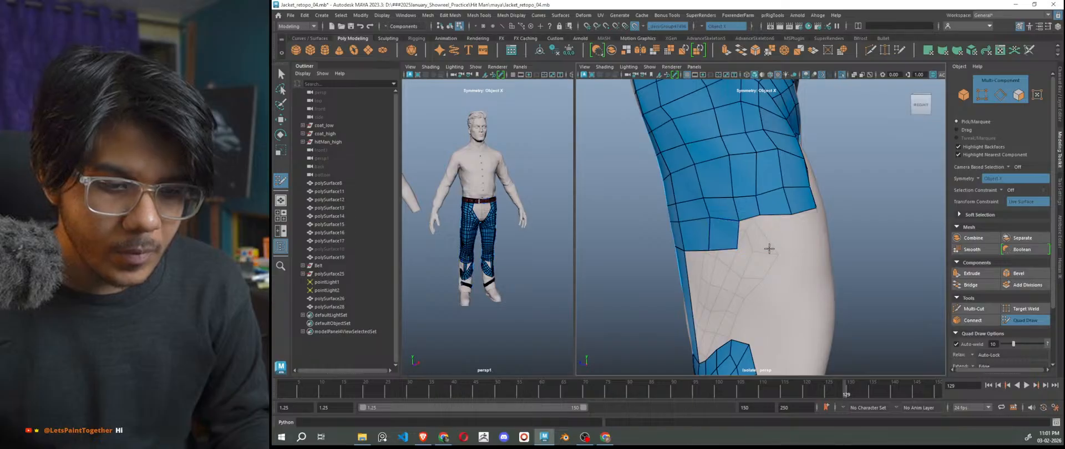
shift+click(761, 241)
shift+click(779, 237)
Complete the newest quad row around the back and inner side, joining it to the inner strip beside the lower-leg patch.
mouse_move(779, 237)
alt+mouse_down()
mouse_move(791, 269)
mouse_move(770, 261)
mouse_move(750, 281)
mouse_move(777, 276)
mouse_move(748, 260)
mouse_move(757, 267)
alt+mouse_up()
shift+click(777, 259)
shift+click(776, 247)
shift+click(819, 237)
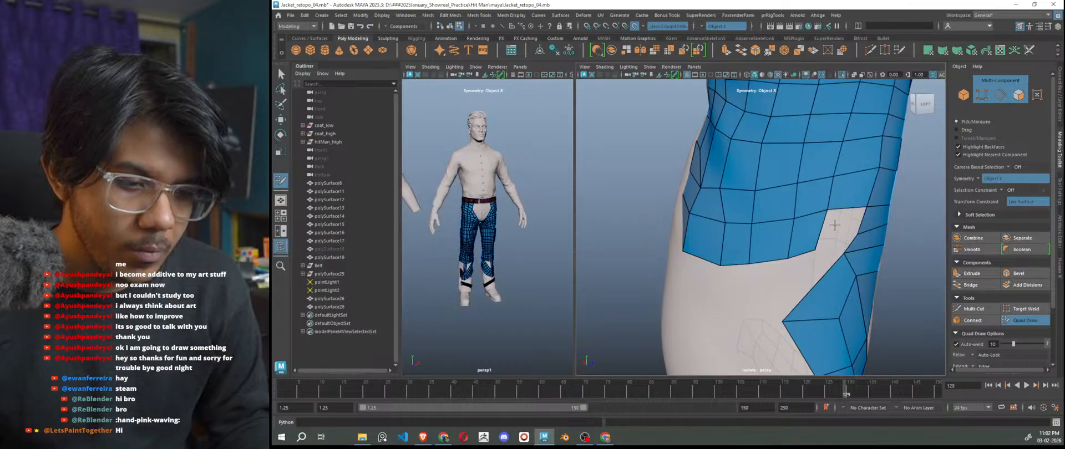
shift+click(821, 241)
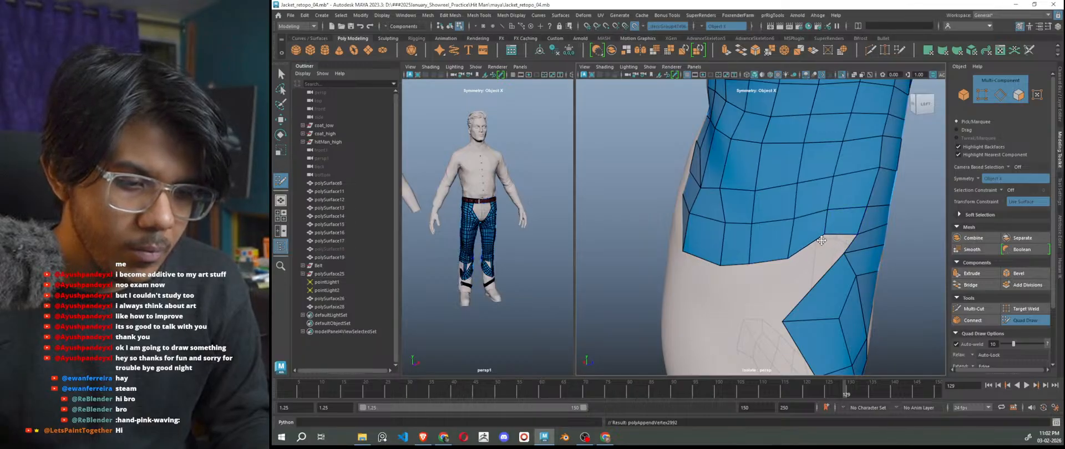
alt+drag(821, 238, 799, 294)
alt+drag(1051, 274, 830, 277)
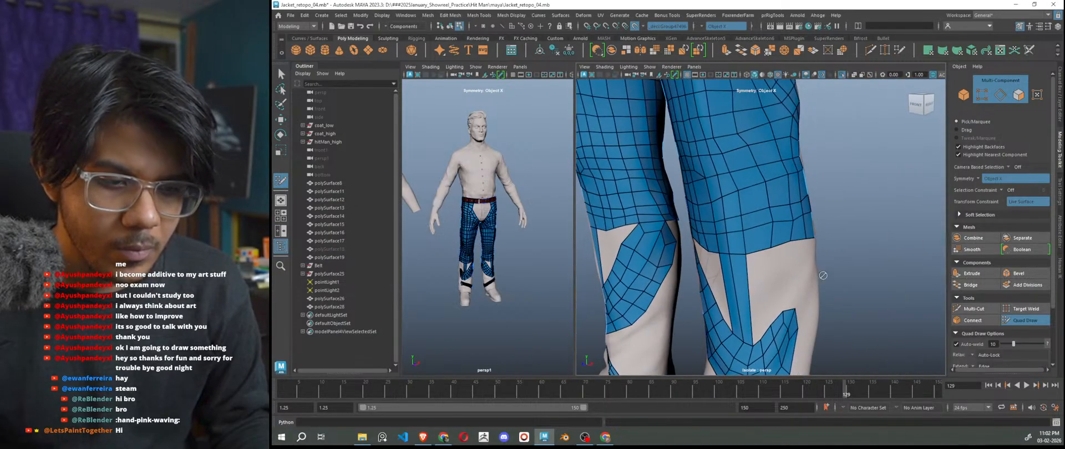
scroll(827, 275, down, 5)
scroll(825, 272, up, 3)
scroll(828, 255, up, 4)
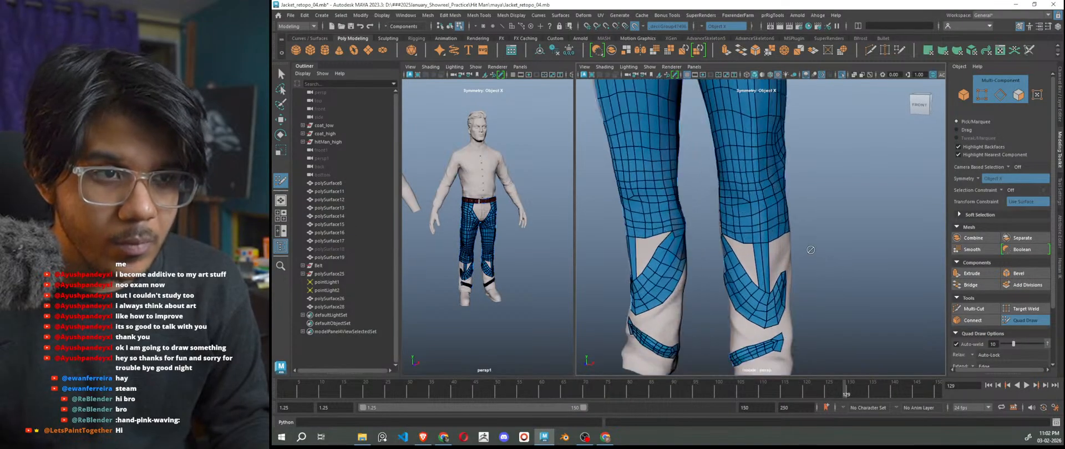
Bridge the knee mesh to the lower-leg patch with a vertical quad strip down the front of the leg.
scroll(827, 255, up, 1)
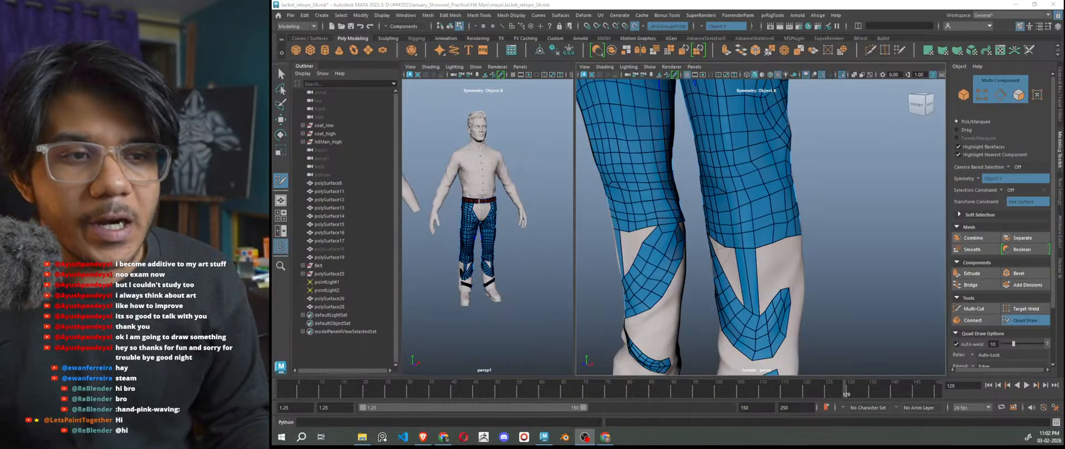
scroll(666, 246, down, 5)
scroll(665, 247, up, 5)
alt+drag(666, 246, 776, 277)
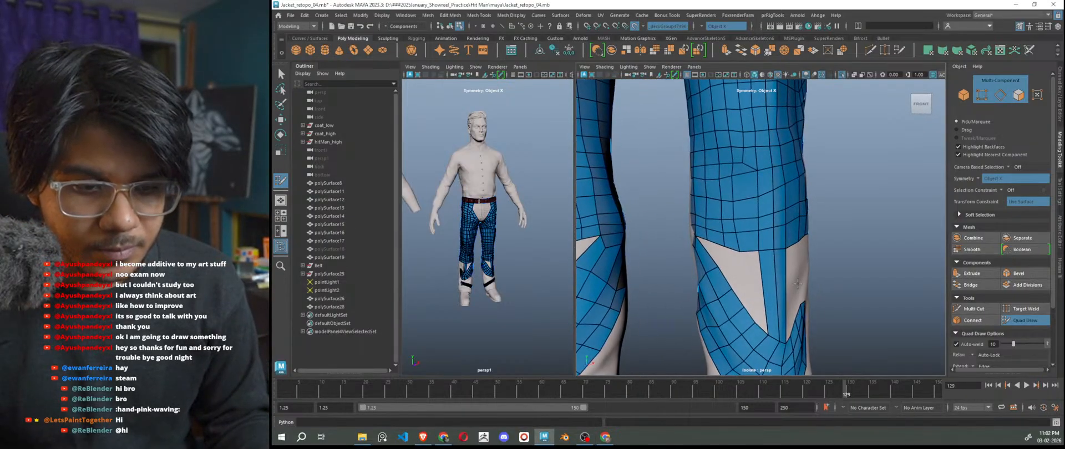
scroll(778, 279, up, 5)
shift+click(782, 289)
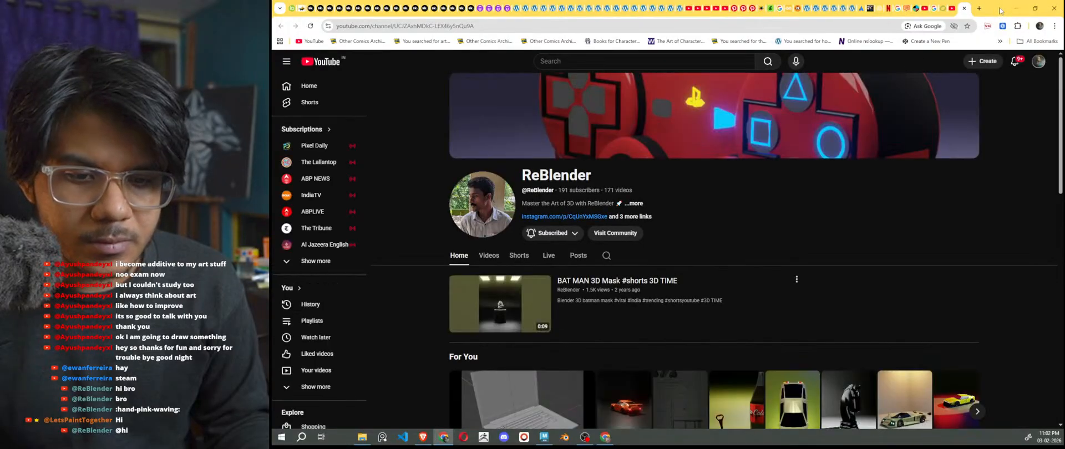
Switch to the browser, look through the YouTube channel's home page and video list, and watch "Untitled video".
scroll(814, 392, down, 3)
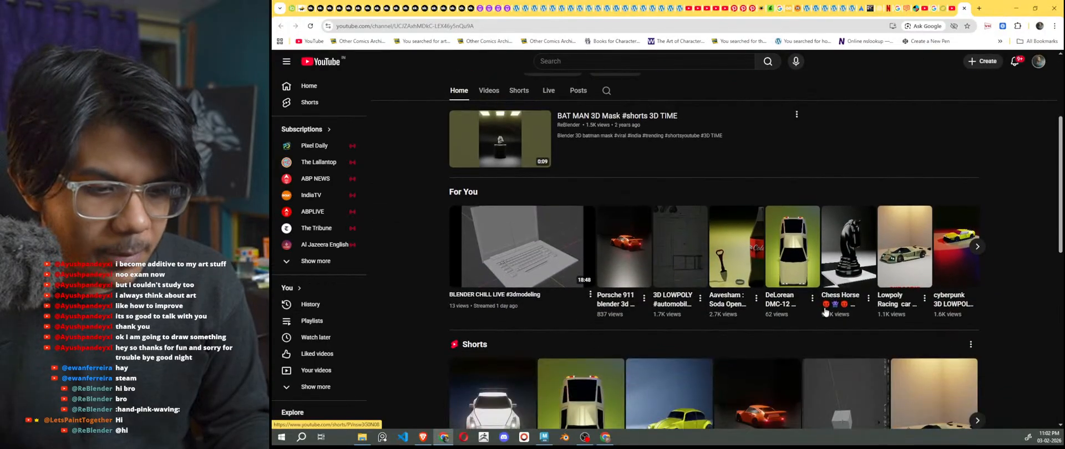
scroll(555, 260, up, 3)
click(489, 257)
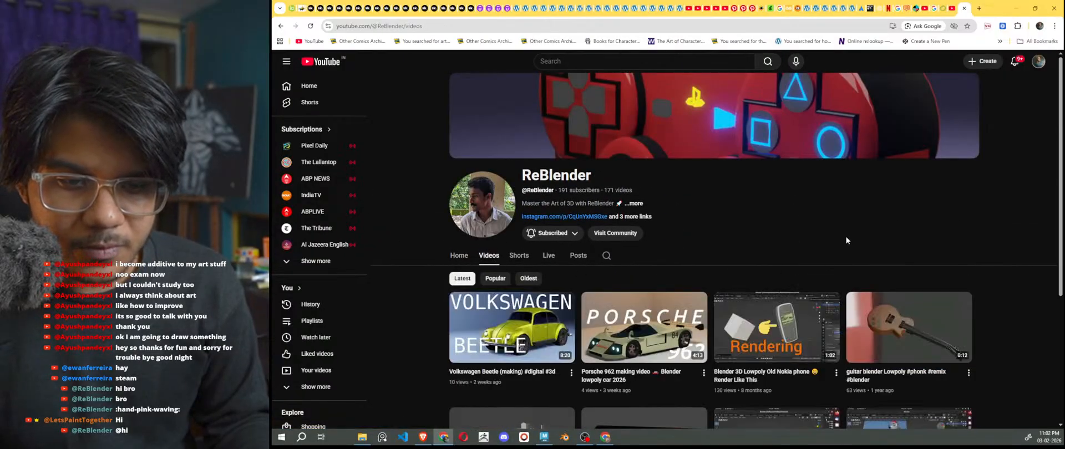
scroll(846, 237, down, 2)
scroll(846, 240, down, 3)
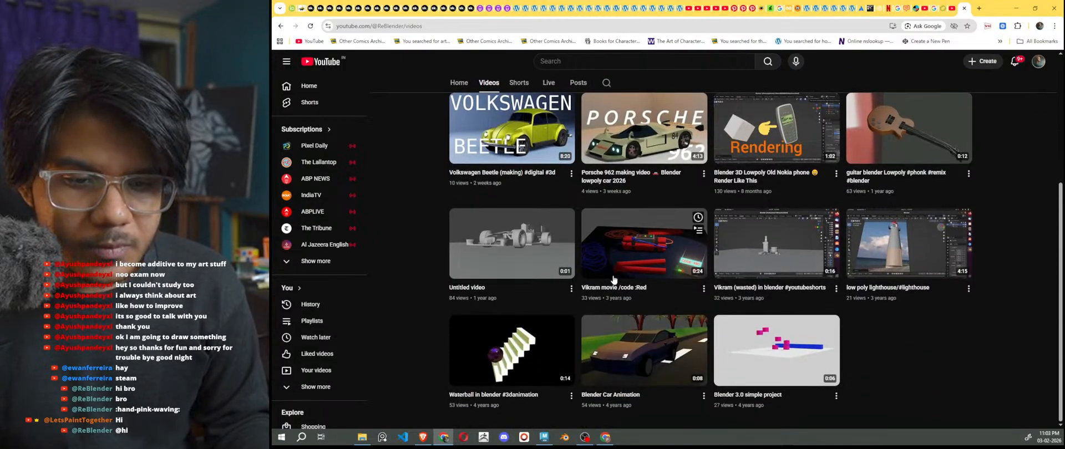
click(532, 253)
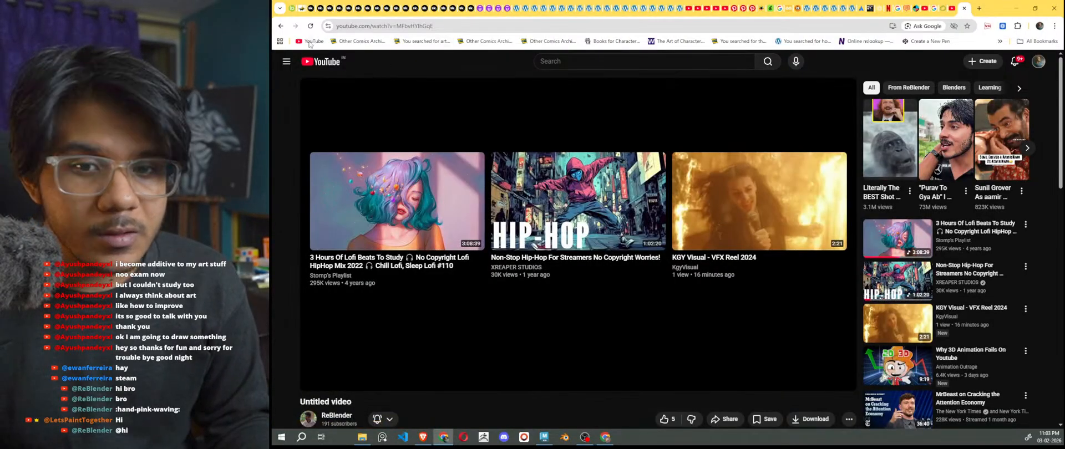
Return to the channel's video list, play "guitar blender Lowpoly" and hold it paused at 0:05.
click(280, 26)
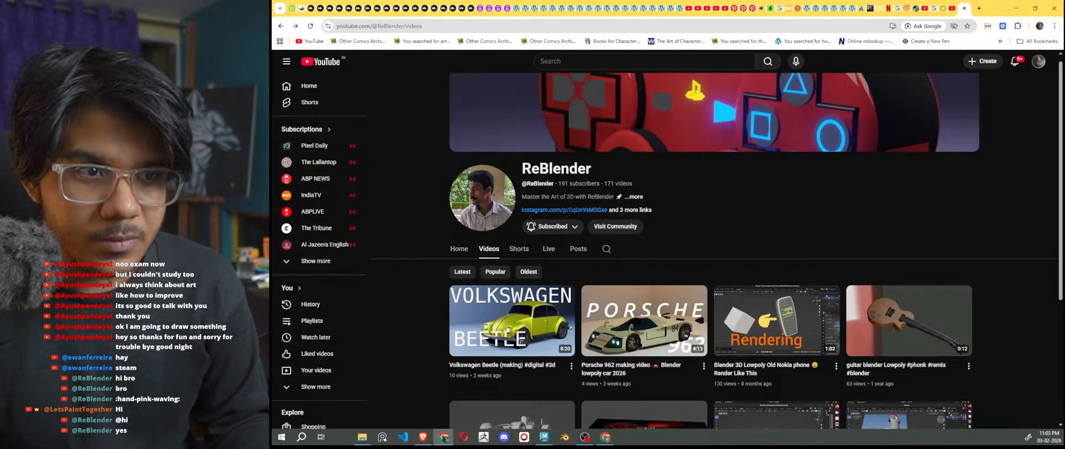
scroll(776, 252, down, 3)
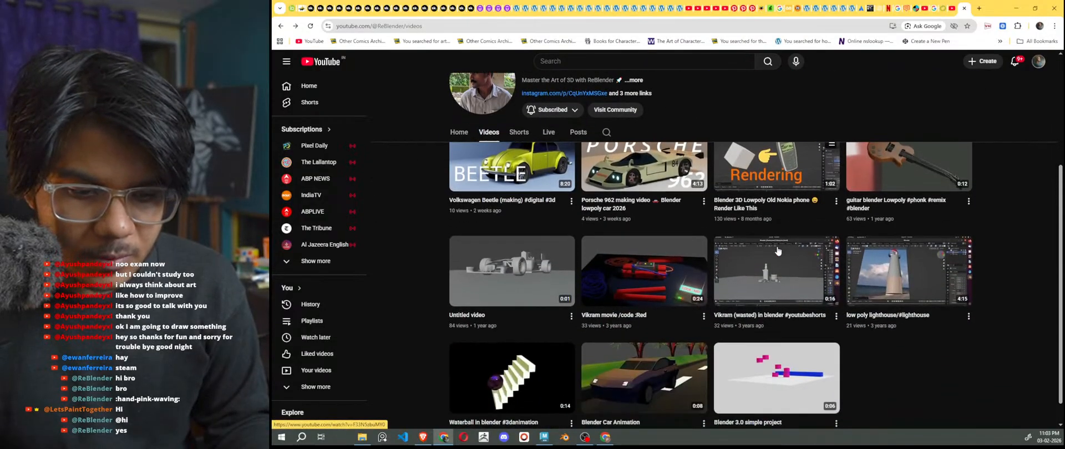
scroll(893, 289, up, 1)
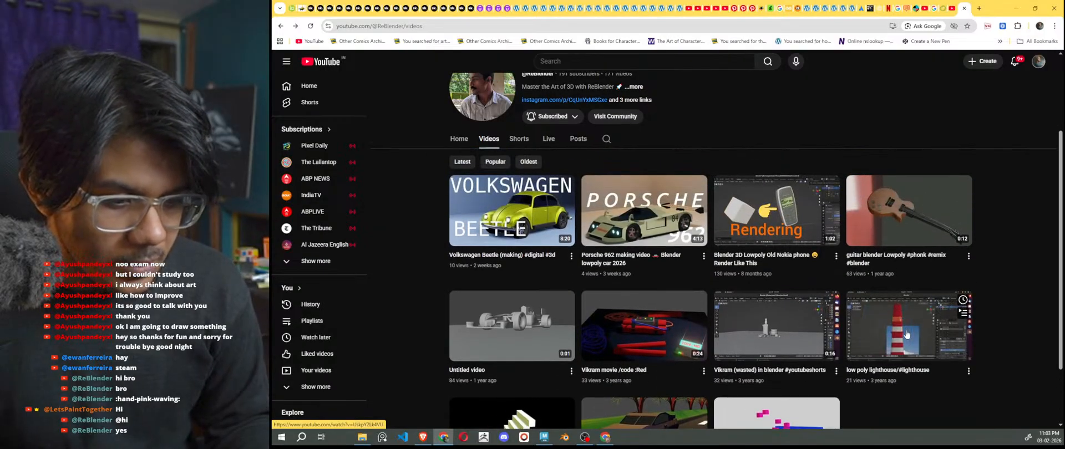
click(892, 227)
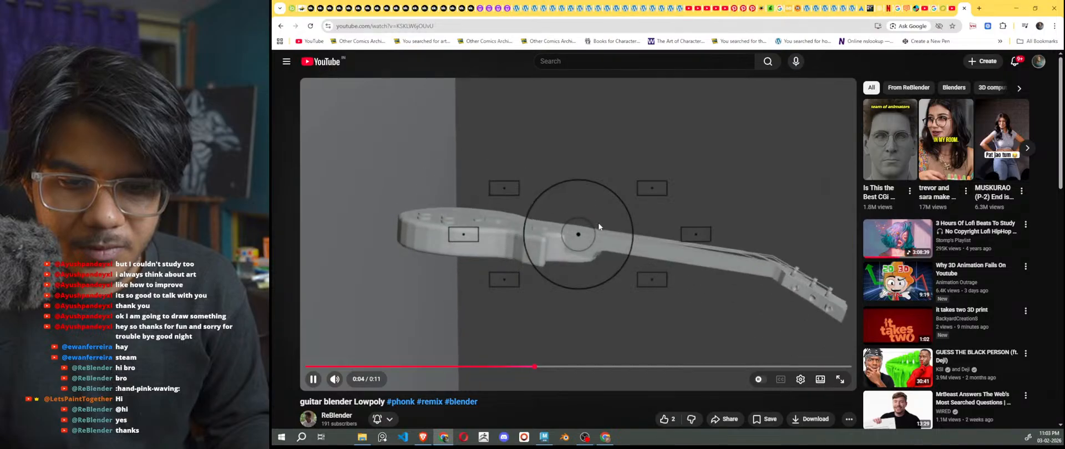
click(569, 208)
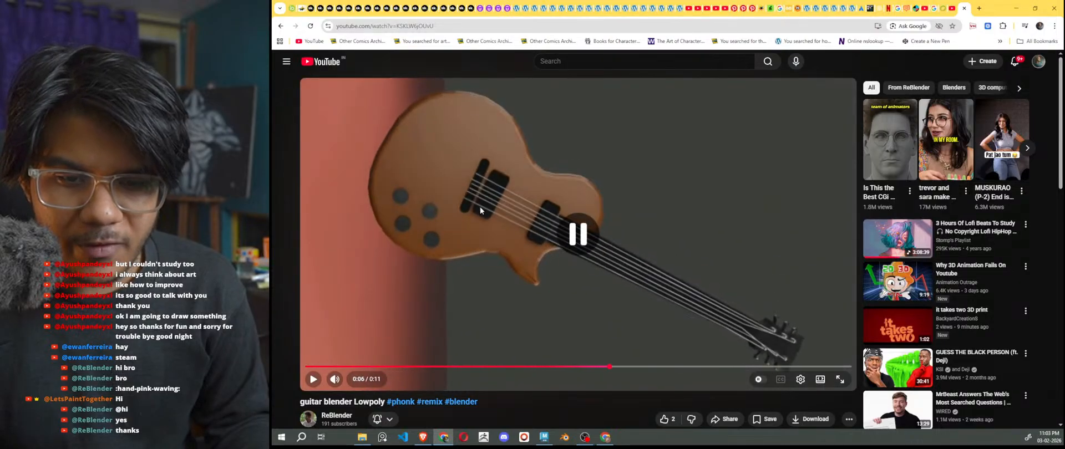
click(542, 366)
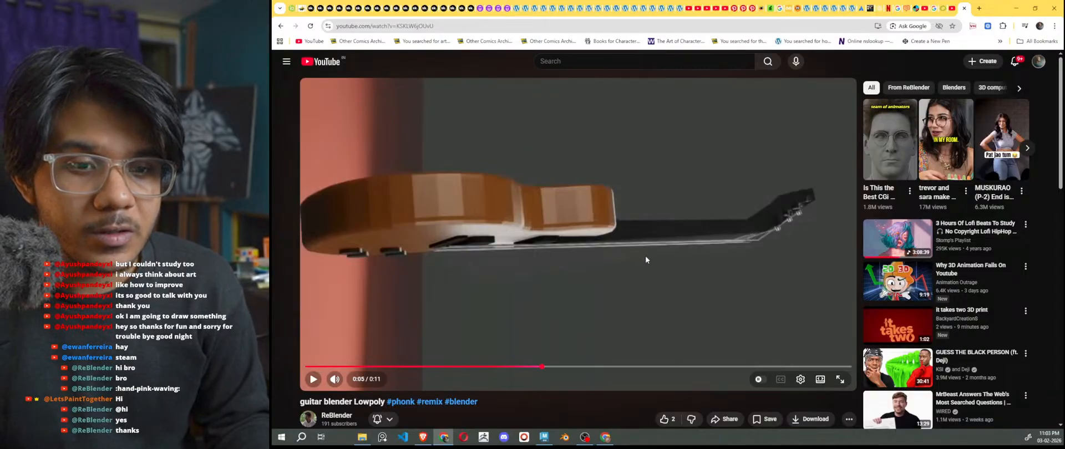
mouse_move(610, 440)
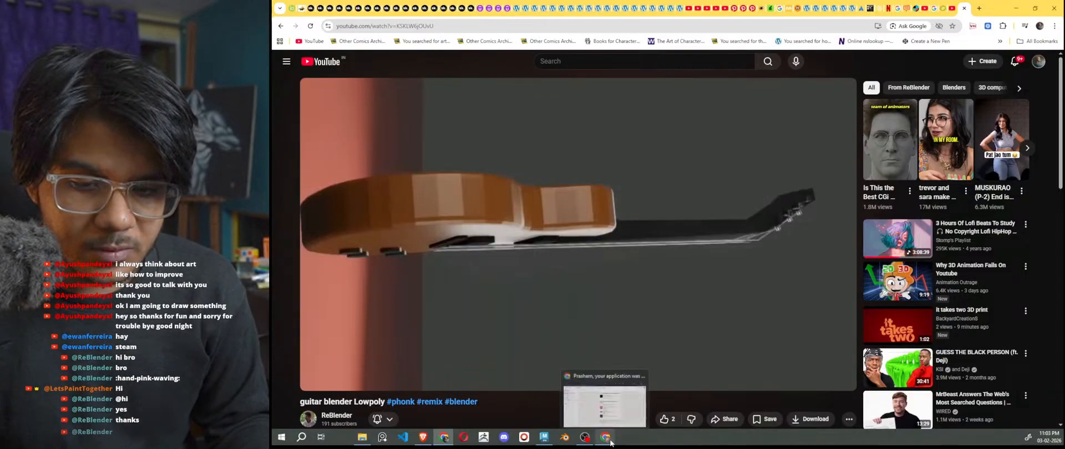
Switch back to Maya and fill a quad row across the front gap, from the inner patch to the vertical strip.
click(545, 438)
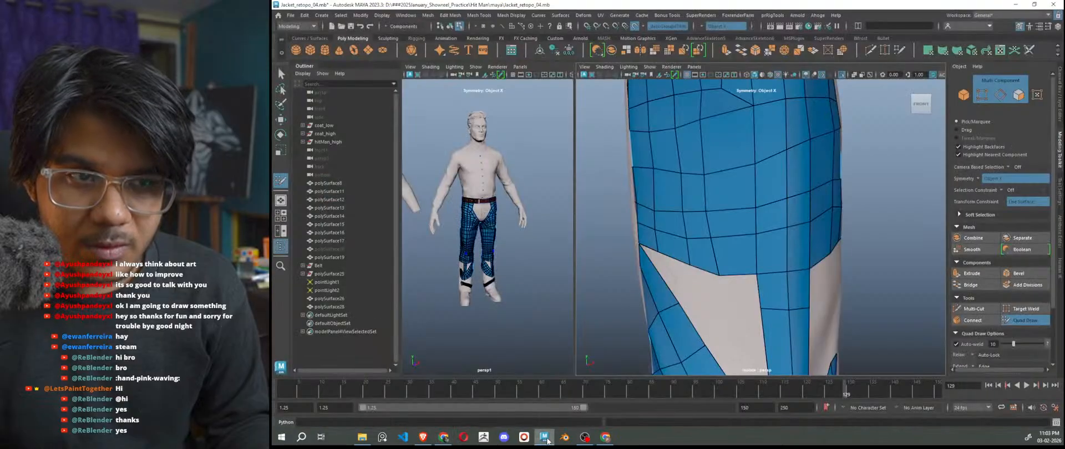
scroll(773, 226, down, 3)
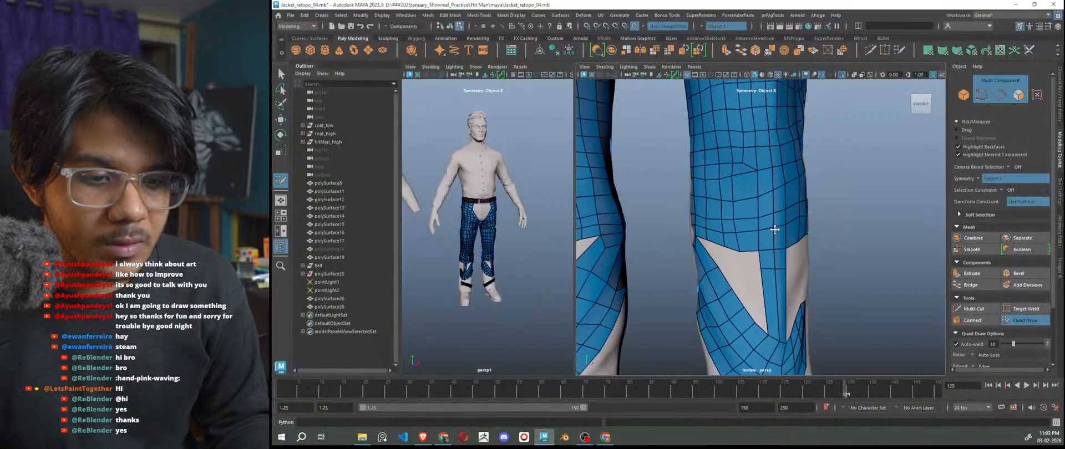
scroll(731, 291, up, 3)
mouse_move(723, 292)
alt+mouse_down()
mouse_move(746, 286)
mouse_move(781, 305)
alt+mouse_up()
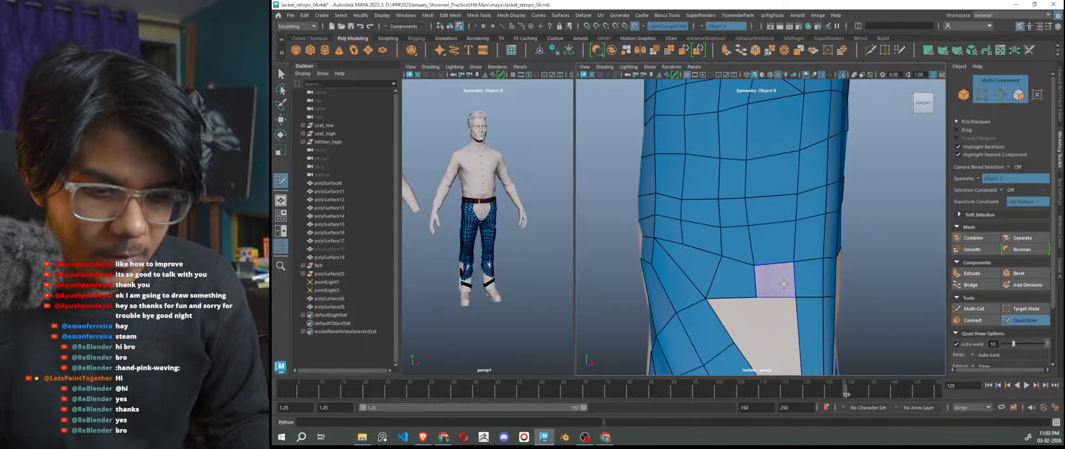
scroll(783, 309, down, 3)
scroll(740, 277, up, 6)
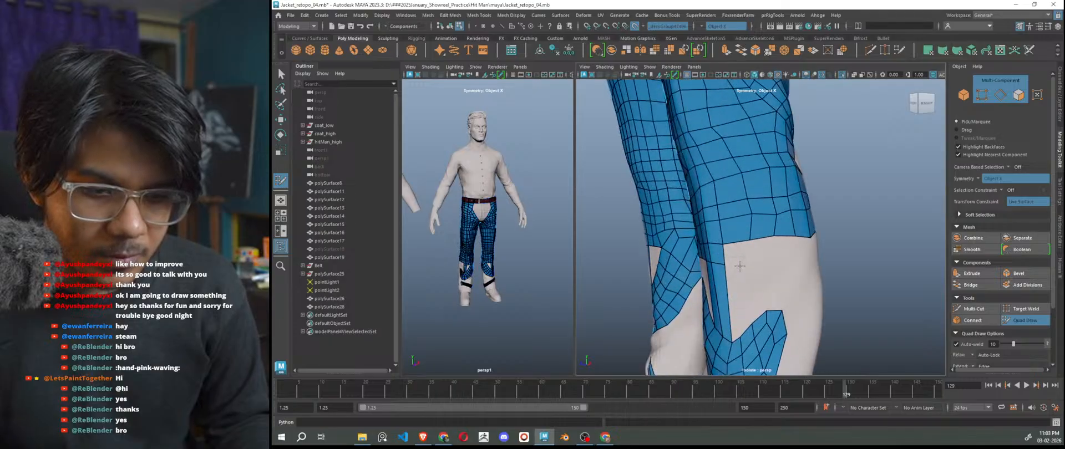
Place new vertices and fill quads below the knee mesh, from the vertical strip along the outer side.
drag(744, 200, 740, 205)
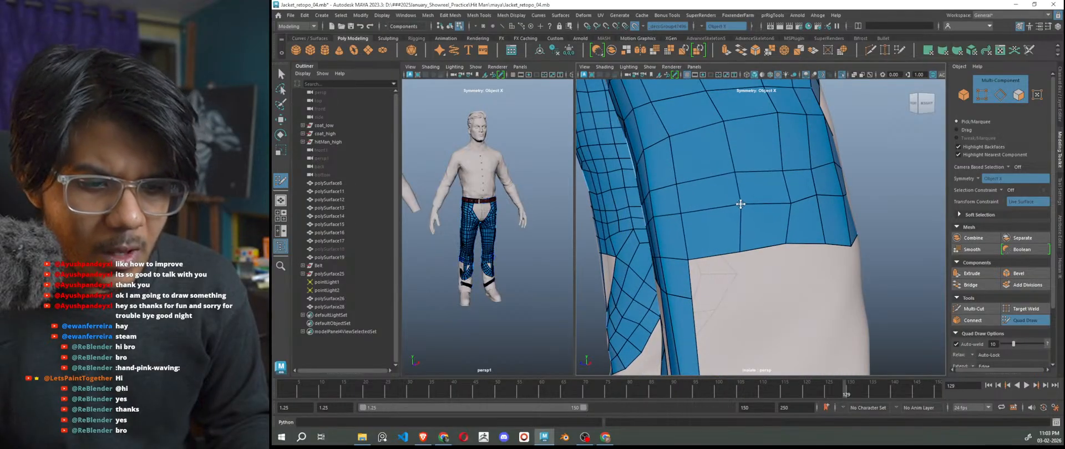
click(745, 295)
shift+click(725, 282)
click(789, 295)
shift+click(779, 281)
alt+drag(806, 302, 769, 307)
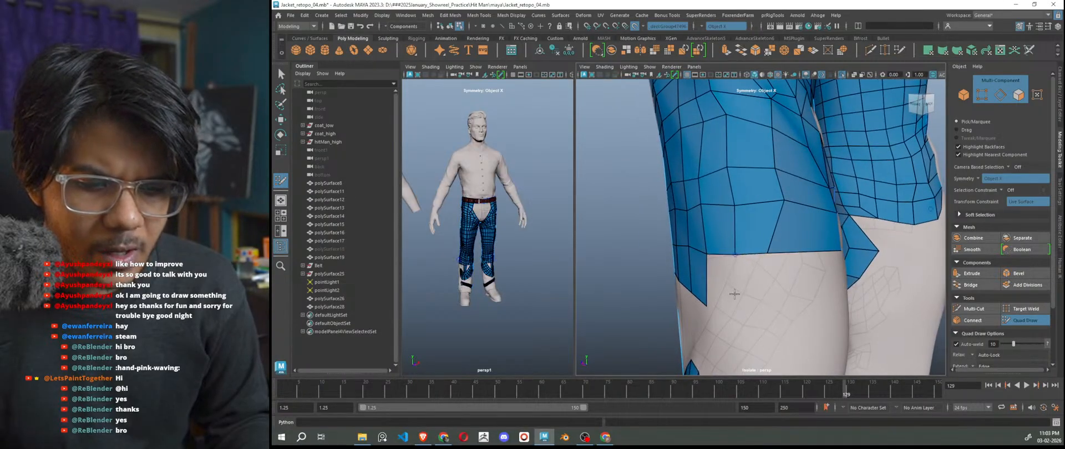
Continue the quad row around the back of the leg and join it to the patch on the inner side.
alt+drag(774, 308, 754, 312)
click(758, 300)
shift+click(735, 278)
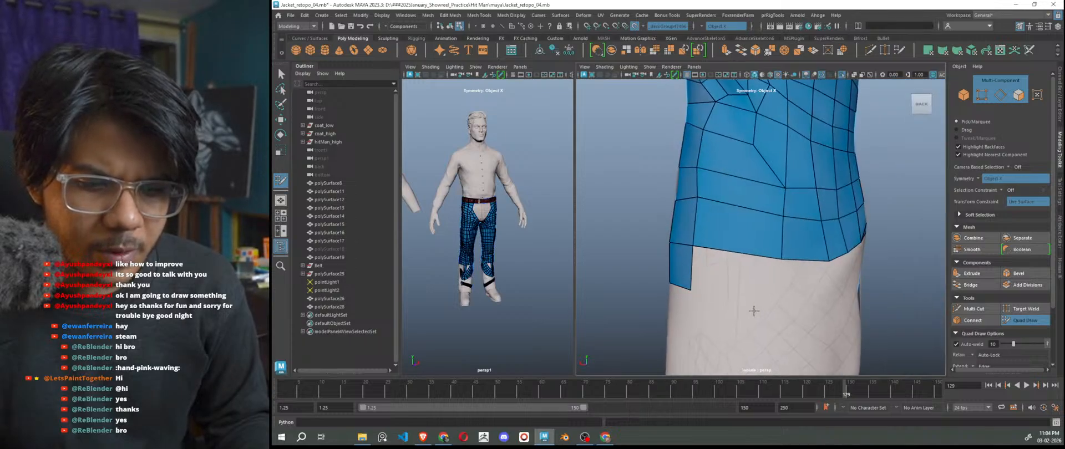
click(777, 307)
alt+drag(739, 277, 747, 307)
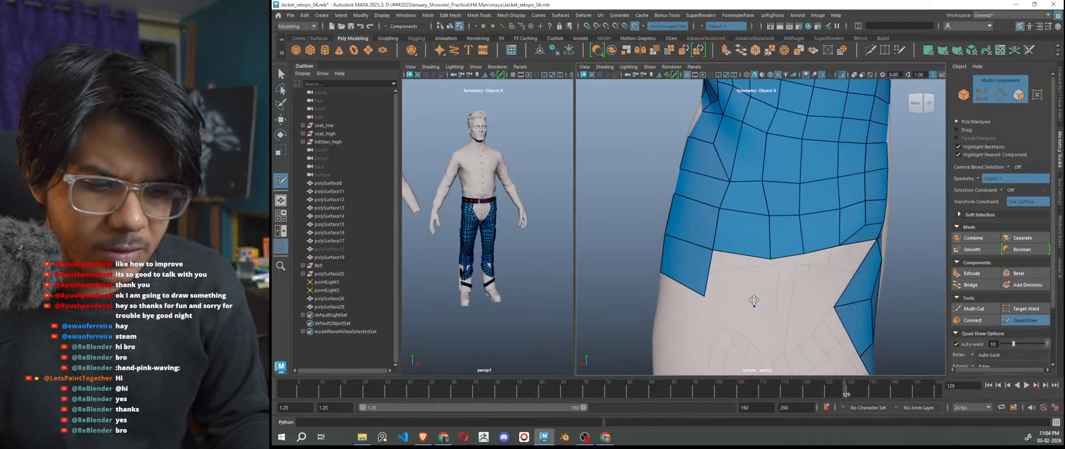
shift+click(742, 284)
mouse_move(790, 283)
alt+mouse_down()
mouse_move(796, 294)
mouse_move(782, 281)
alt+mouse_up()
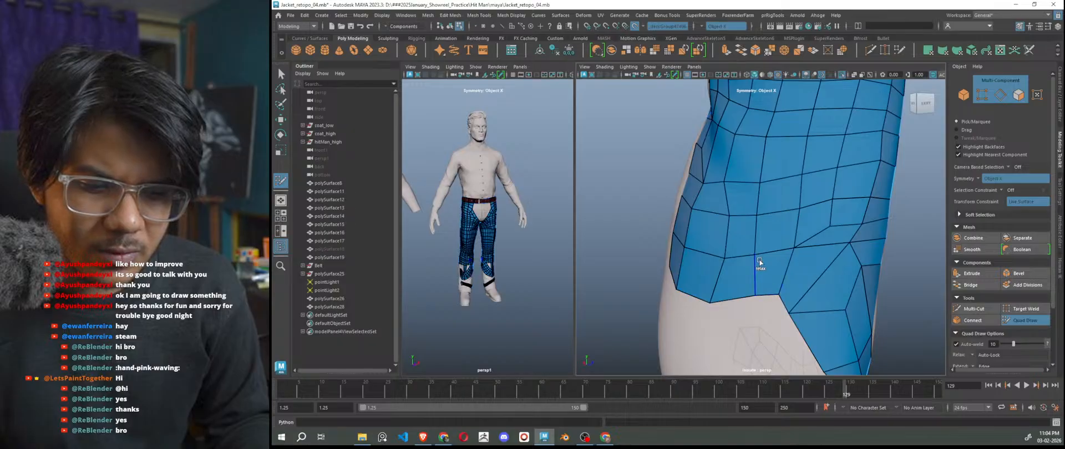
Relax the quads around the new row on the inner side of the knee and check both legs.
shift+drag(729, 252, 725, 199)
mouse_move(799, 246)
shift+mouse_down()
mouse_move(796, 231)
mouse_move(801, 245)
shift+mouse_up()
alt+right_drag(801, 244, 805, 261)
alt+middle_drag(804, 261, 814, 270)
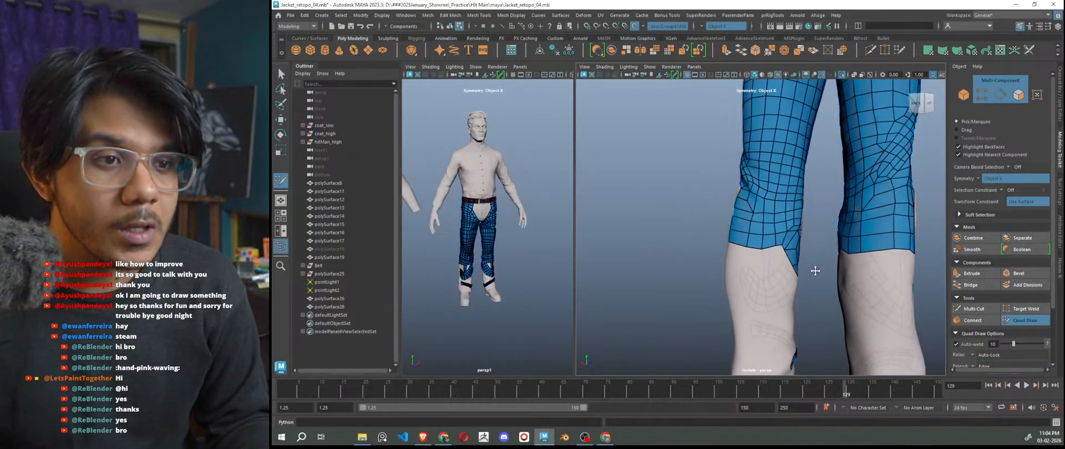
alt+drag(814, 271, 838, 274)
scroll(859, 302, down, 6)
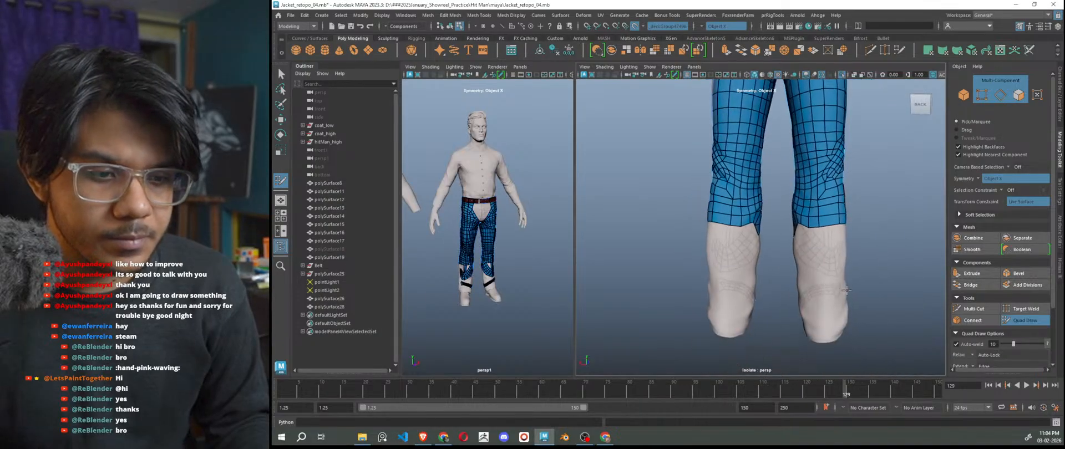
alt+drag(848, 293, 676, 288)
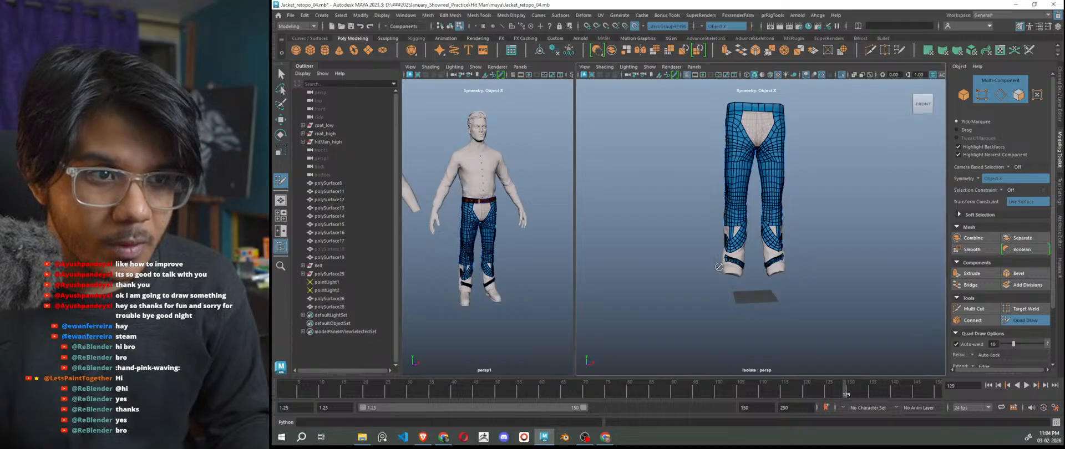
Start another quad row below the knee on the outer side, beside the vertical front strip.
scroll(719, 267, up, 8)
alt+middle_drag(712, 269, 753, 260)
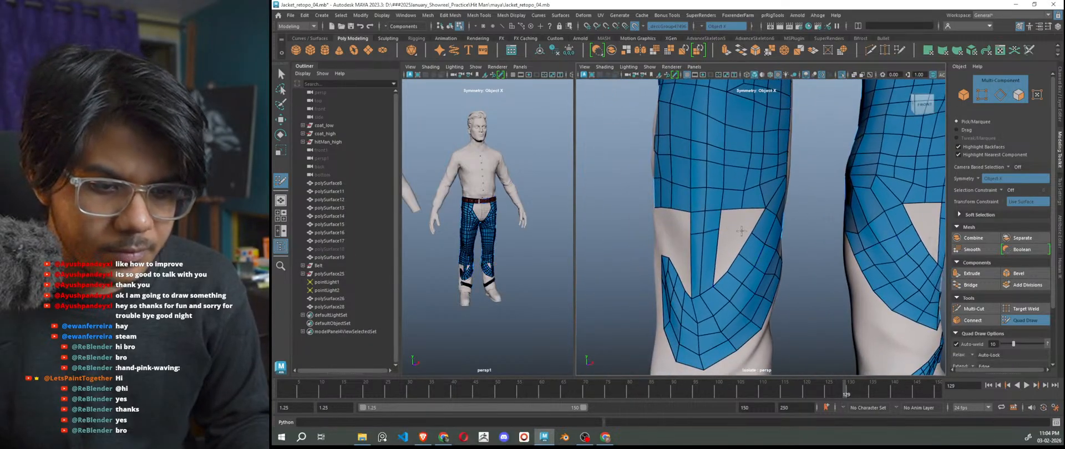
mouse_move(740, 230)
alt+middle_down()
mouse_move(724, 250)
mouse_move(738, 240)
alt+middle_up()
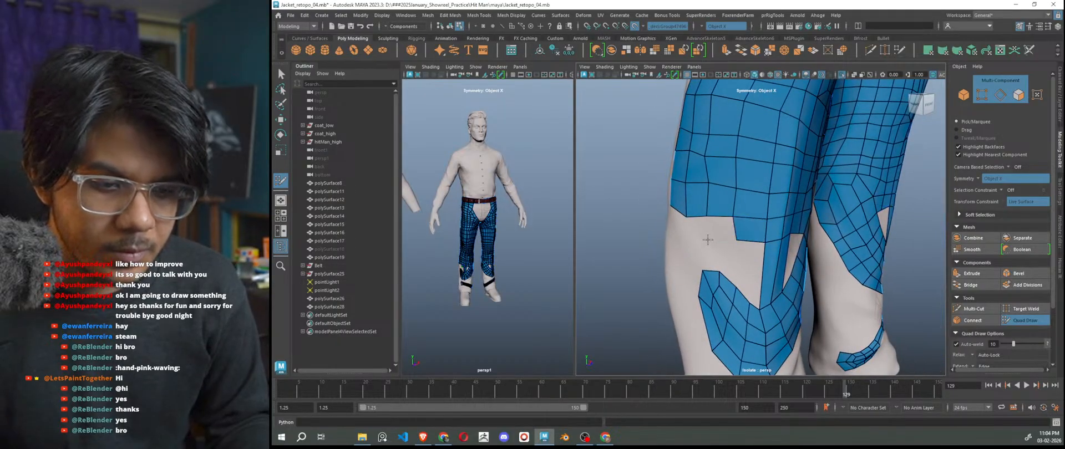
alt+drag(710, 234, 720, 249)
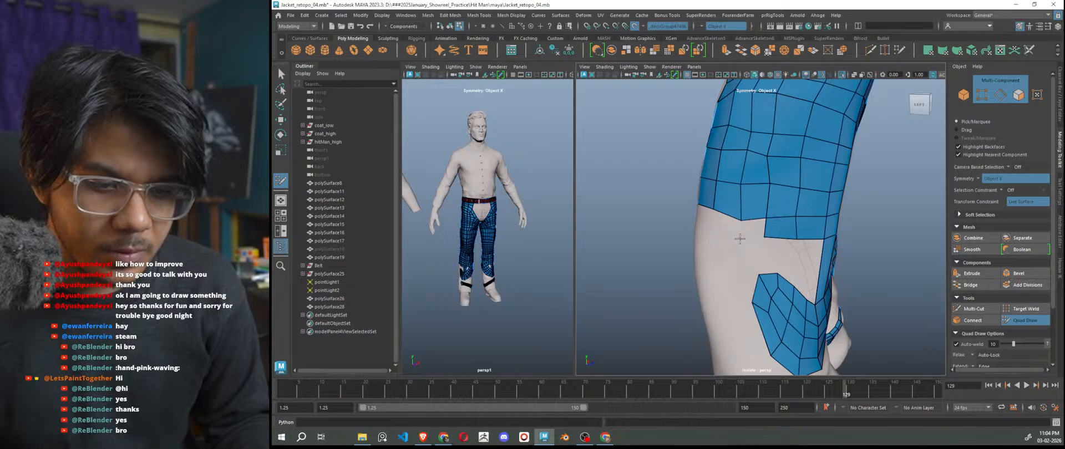
alt+drag(743, 256, 803, 226)
click(837, 214)
shift+click(815, 194)
alt+drag(852, 247, 815, 252)
click(891, 228)
shift+click(868, 209)
alt+drag(867, 209, 798, 290)
mouse_move(782, 238)
alt+mouse_down()
mouse_move(794, 324)
mouse_move(777, 281)
alt+mouse_up()
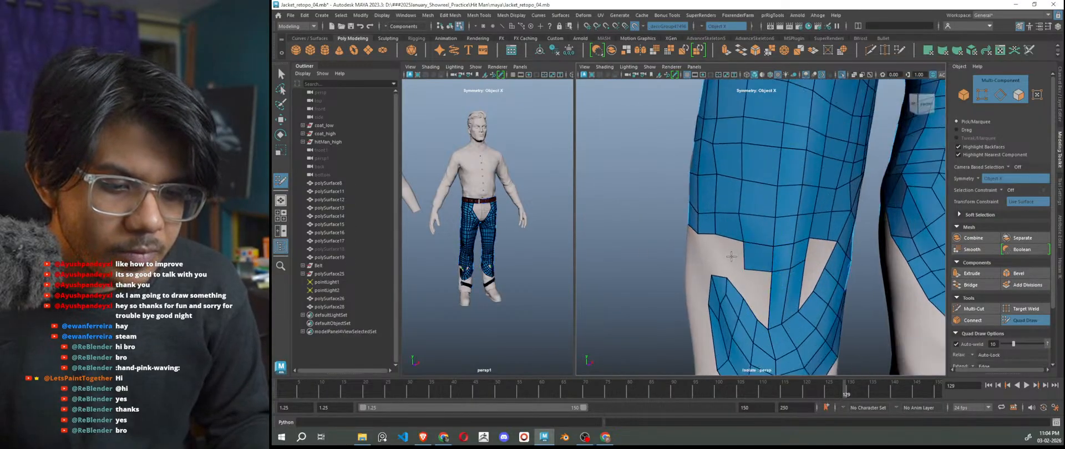
Extend the newest quad row from the outer side around the back and close it on the inner side.
alt+drag(707, 280, 743, 260)
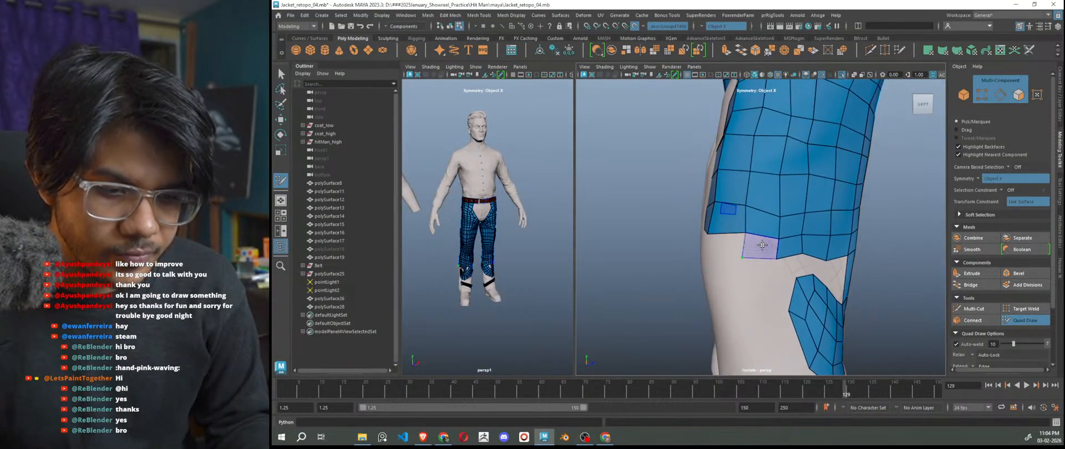
alt+drag(750, 293, 798, 286)
shift+click(807, 247)
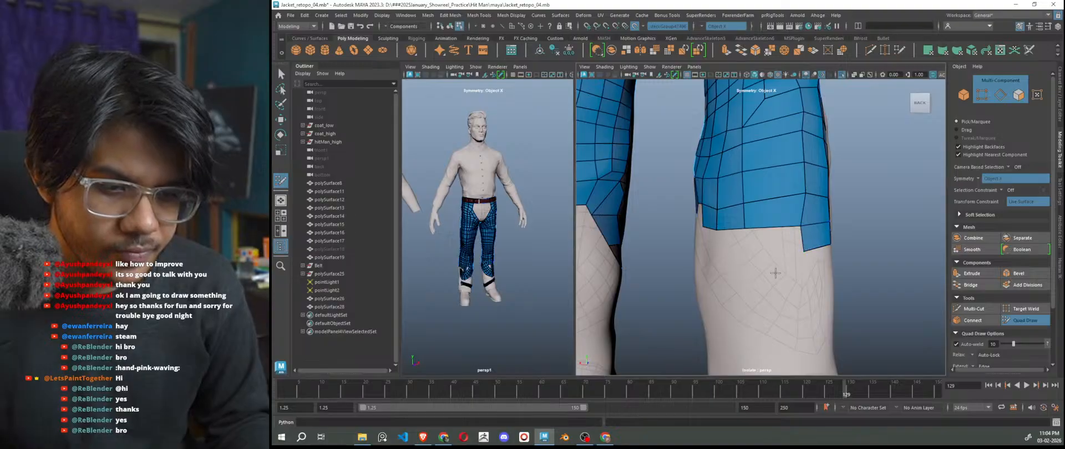
mouse_move(744, 251)
alt+mouse_down()
mouse_move(773, 269)
mouse_move(660, 295)
mouse_move(609, 289)
mouse_move(720, 287)
alt+mouse_up()
shift+click(735, 226)
shift+click(721, 244)
Fill the remaining hole at the front of the knee mesh with two quads.
scroll(721, 287, down, 5)
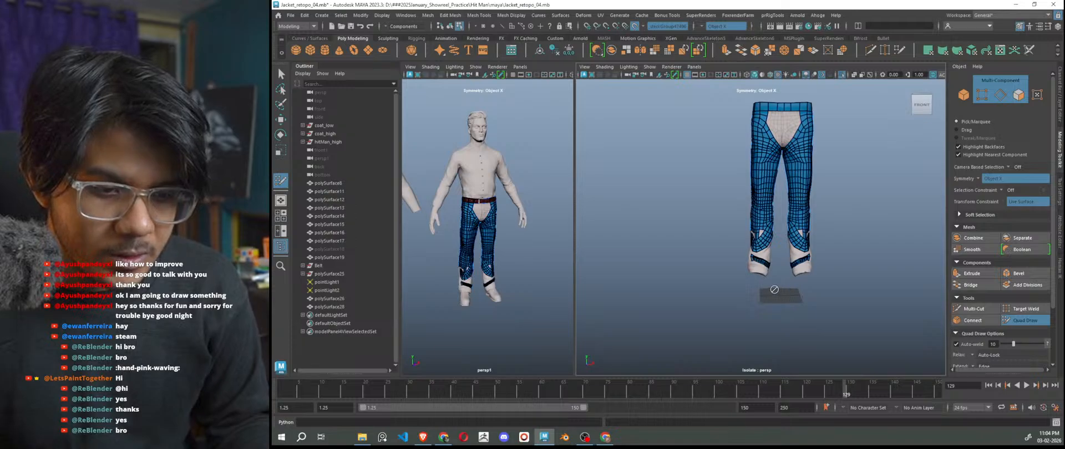
scroll(774, 289, up, 8)
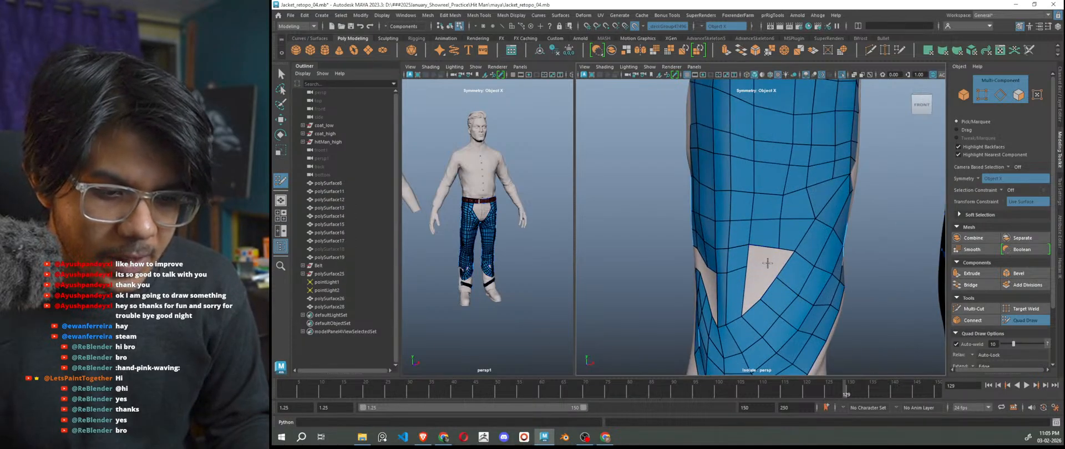
shift+click(778, 262)
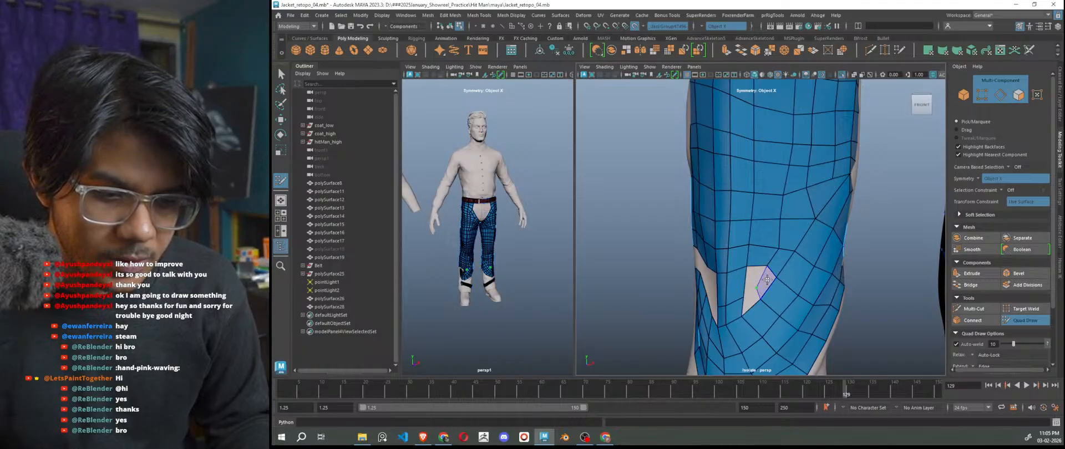
shift+click(751, 297)
Close the narrow gap between the knee mesh and the front lower-leg patch on the outer side with quads.
scroll(761, 304, down, 6)
alt+drag(761, 304, 793, 287)
scroll(793, 287, up, 3)
scroll(792, 305, up, 2)
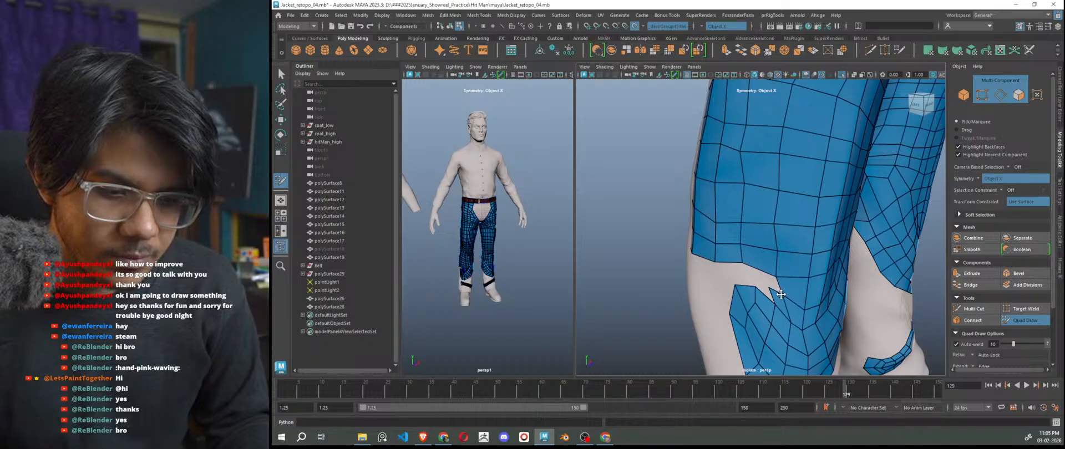
scroll(768, 288, down, 3)
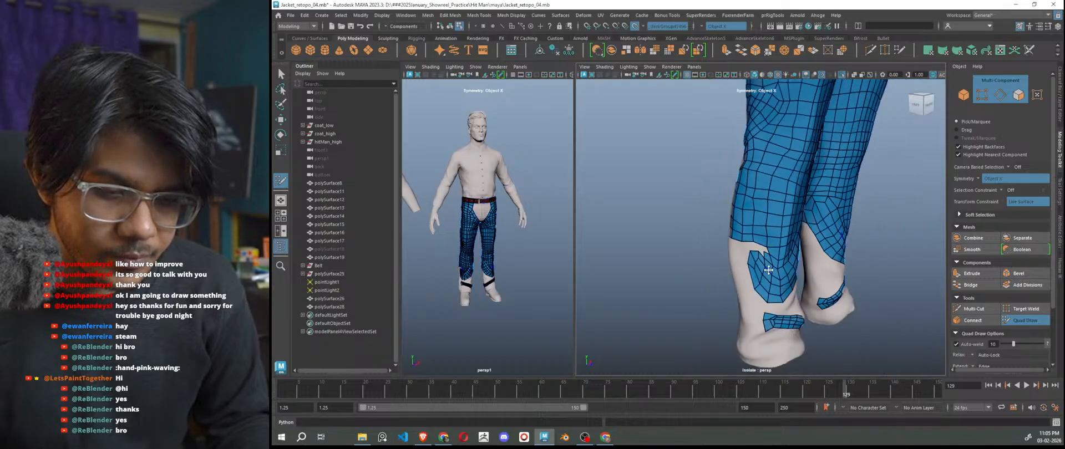
scroll(771, 272, up, 3)
scroll(767, 282, down, 3)
scroll(765, 291, up, 3)
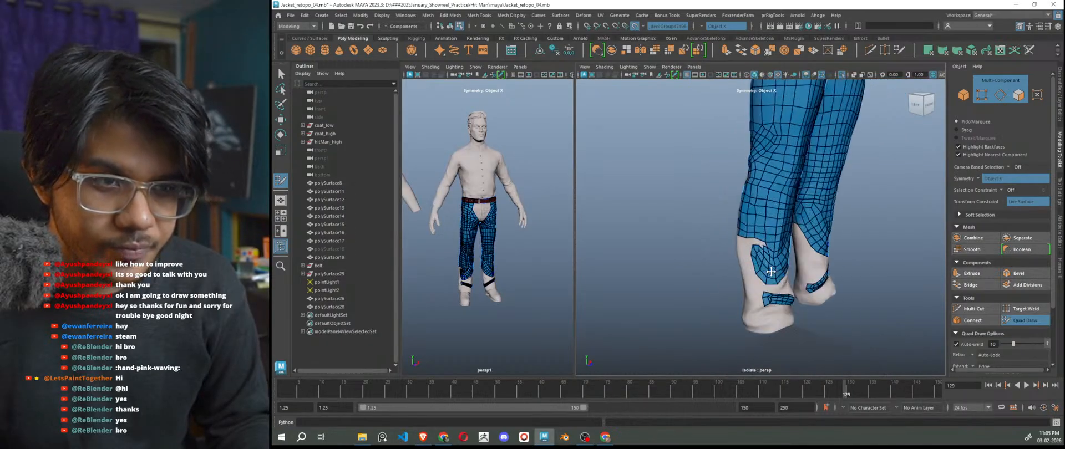
scroll(763, 298, up, 2)
scroll(759, 290, up, 2)
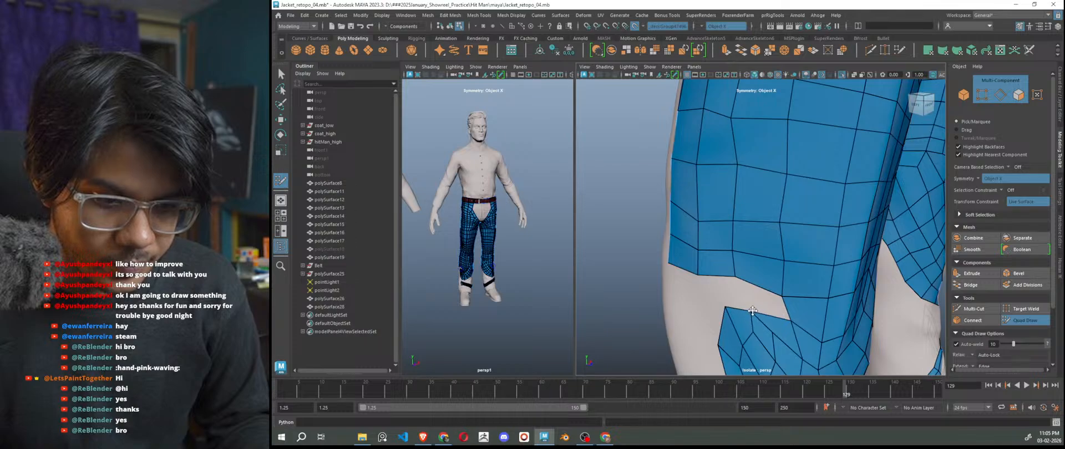
scroll(764, 300, down, 3)
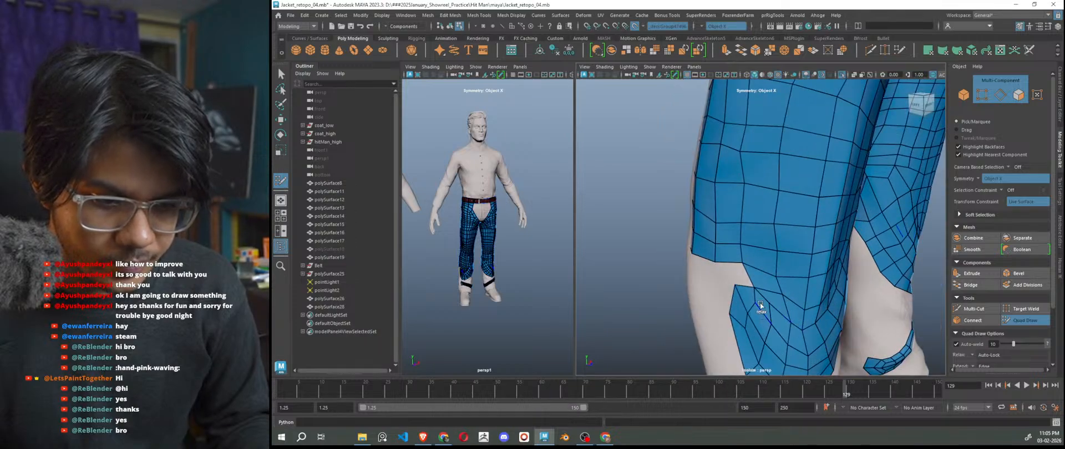
scroll(753, 306, down, 3)
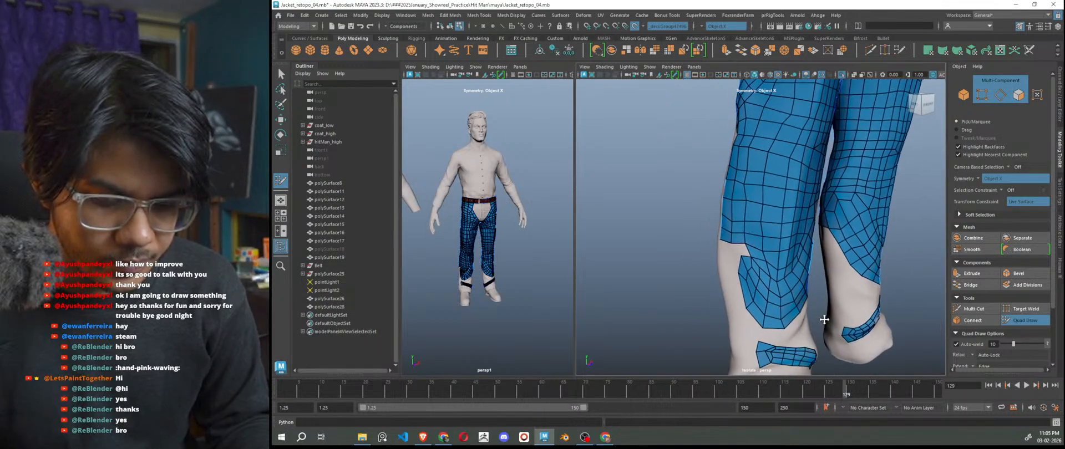
scroll(766, 297, up, 3)
shift+click(723, 268)
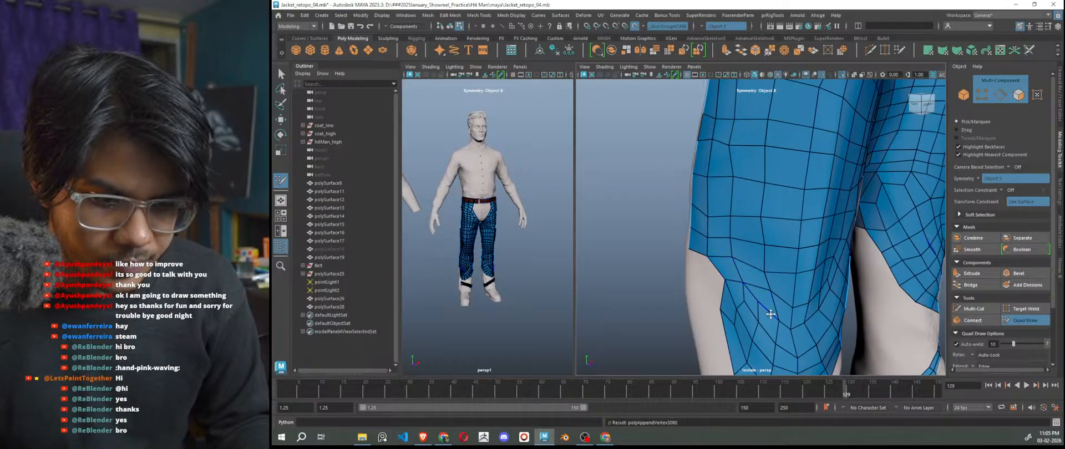
Start a new quad row on the outer side of the lower leg, running from the front patch toward the back.
scroll(767, 309, down, 4)
alt+drag(821, 309, 798, 310)
scroll(745, 293, up, 3)
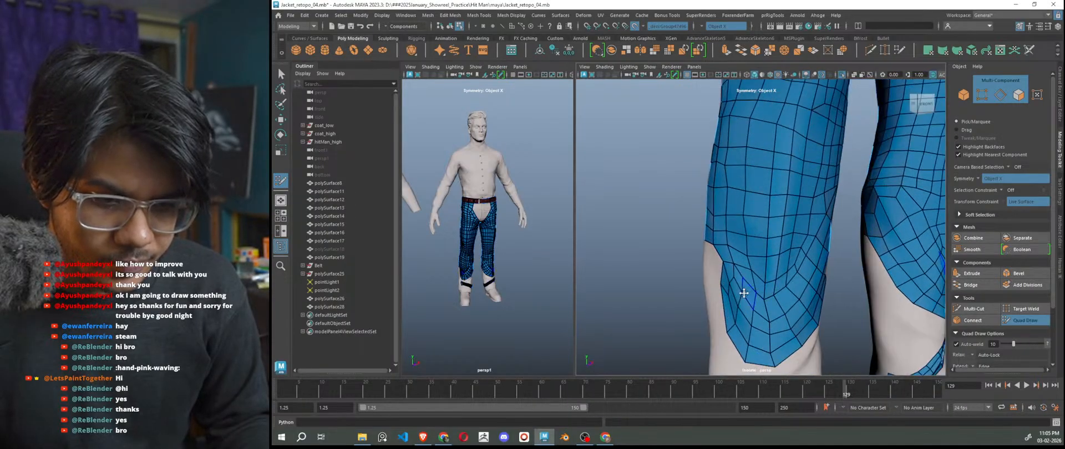
alt+drag(731, 294, 610, 299)
scroll(755, 282, up, 4)
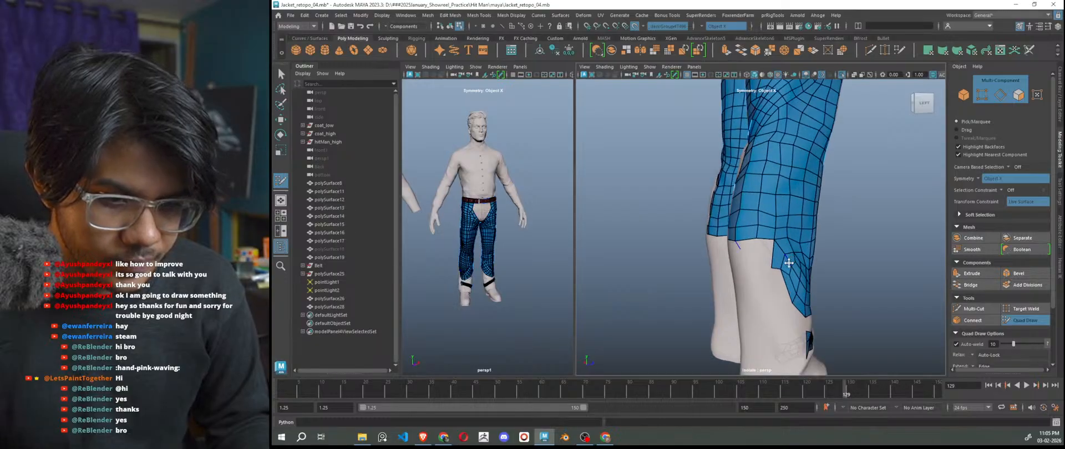
alt+drag(773, 294, 825, 295)
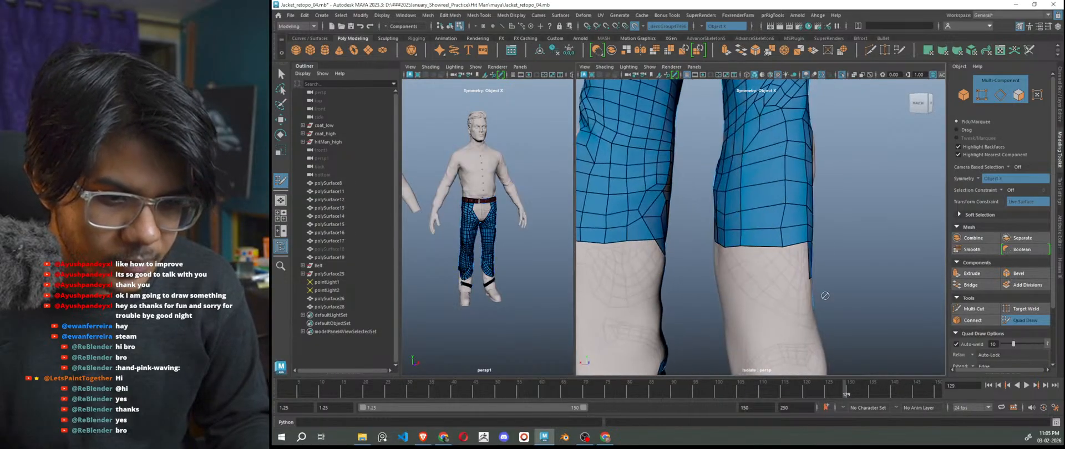
shift+click(797, 265)
scroll(782, 271, up, 2)
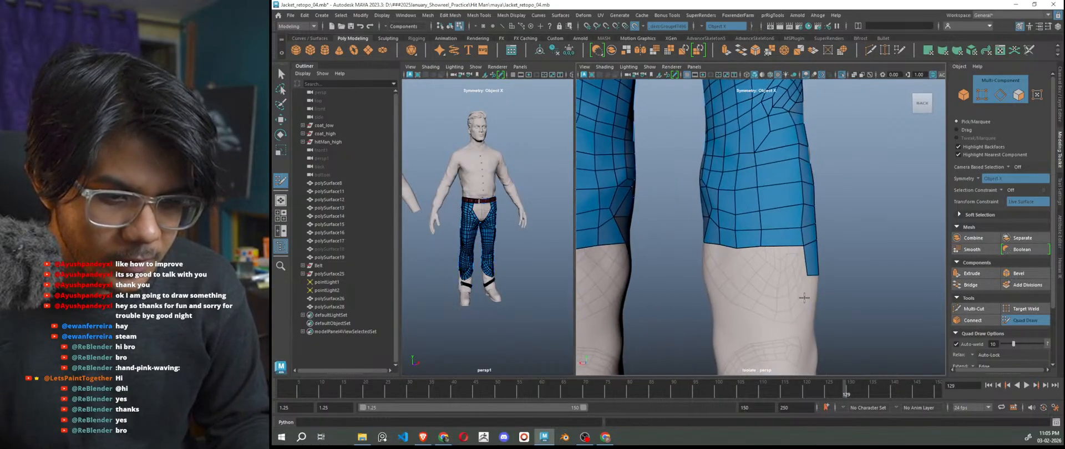
Carry the quad row across the back of the lower leg to the patch on the inner side.
shift+click(790, 266)
alt+drag(790, 265, 799, 311)
shift+click(780, 268)
mouse_move(781, 268)
alt+mouse_down()
mouse_move(754, 280)
mouse_move(759, 299)
mouse_move(748, 298)
mouse_move(793, 305)
alt+mouse_up()
shift+click(768, 272)
alt+drag(792, 340, 767, 251)
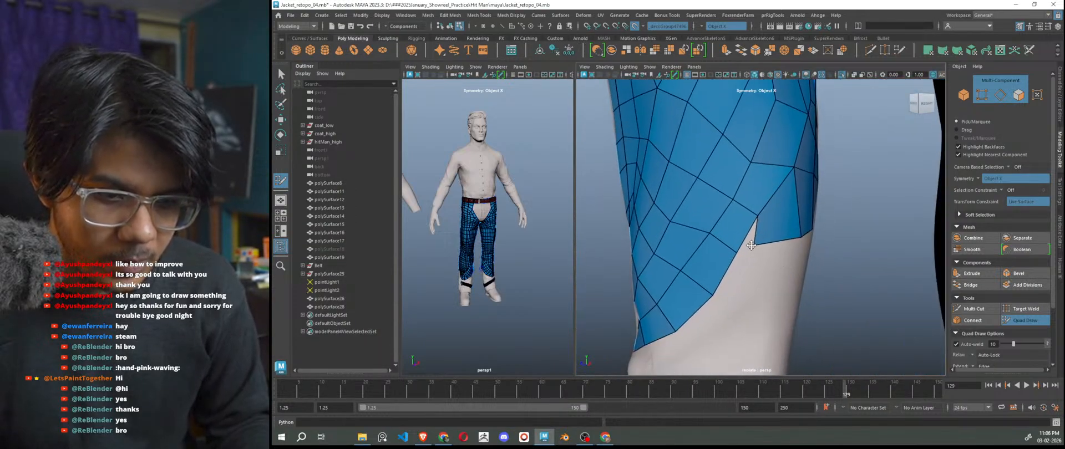
mouse_move(738, 253)
mouse_down()
mouse_move(756, 207)
mouse_move(747, 255)
mouse_move(592, 268)
mouse_move(600, 266)
mouse_up()
scroll(761, 194, down, 5)
scroll(746, 255, up, 3)
scroll(755, 244, down, 3)
alt+drag(849, 226, 720, 192)
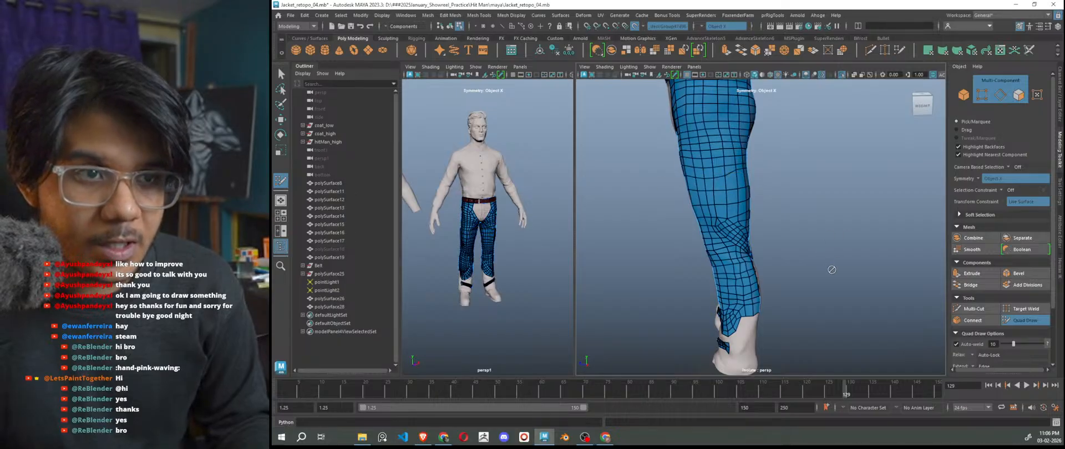
Examine the edge flow around the back and inner side of the knees on both legs.
alt+drag(829, 270, 907, 269)
alt+right_drag(907, 270, 872, 276)
alt+drag(872, 275, 860, 258)
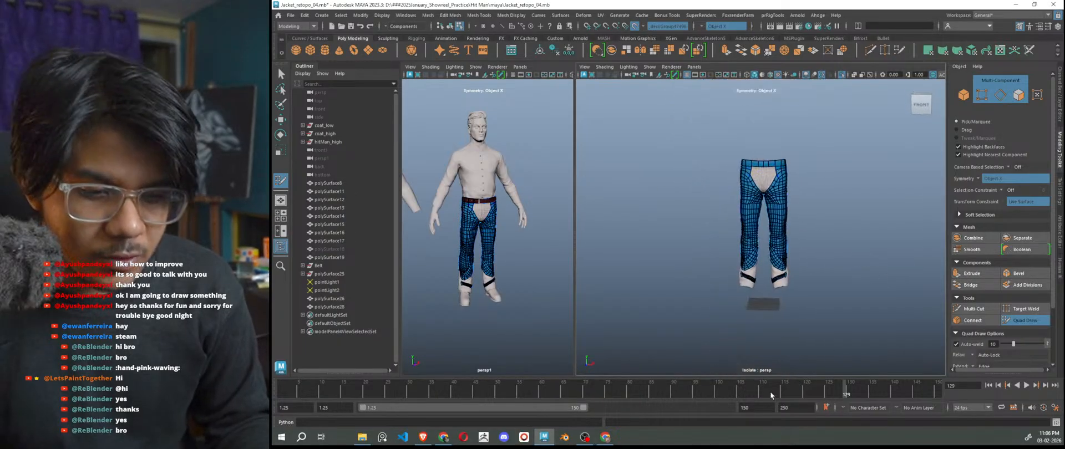
scroll(859, 262, up, 8)
alt+middle_drag(858, 262, 863, 183)
alt+drag(865, 266, 838, 281)
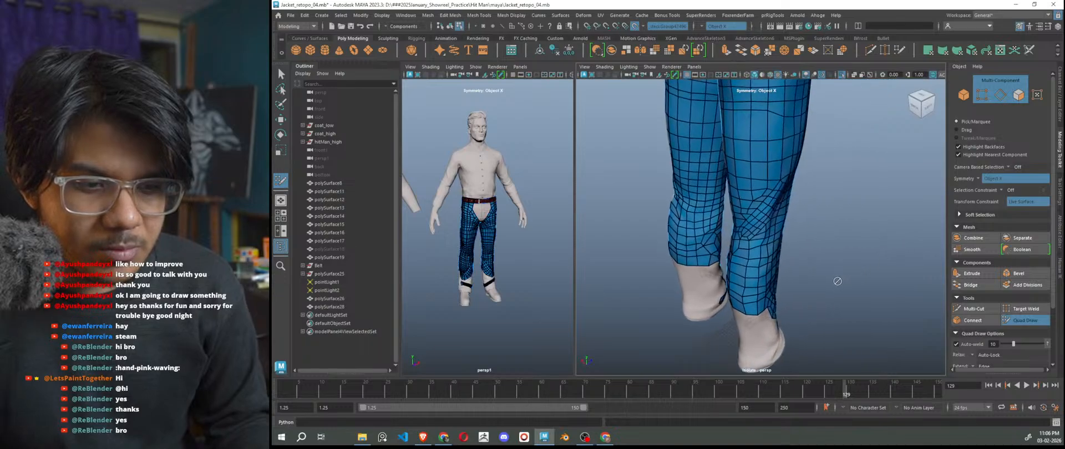
scroll(837, 282, up, 5)
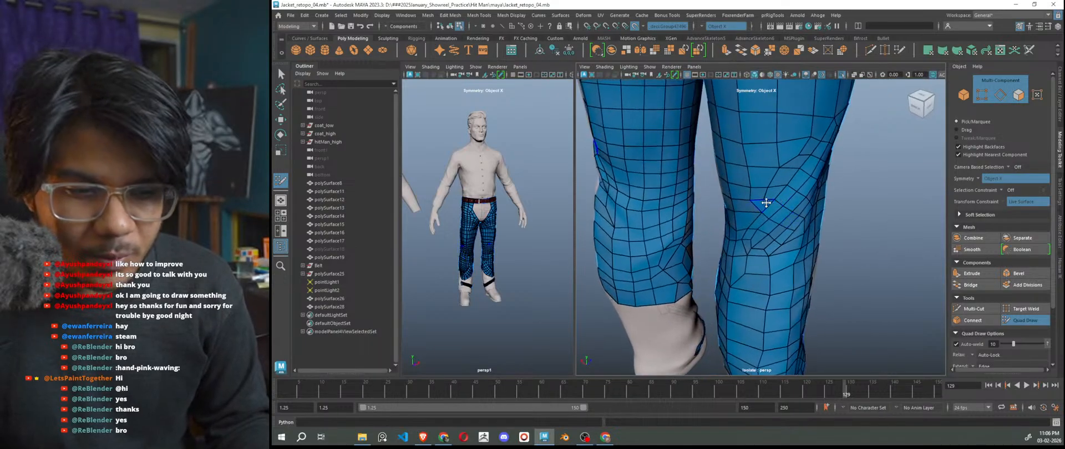
scroll(765, 203, up, 2)
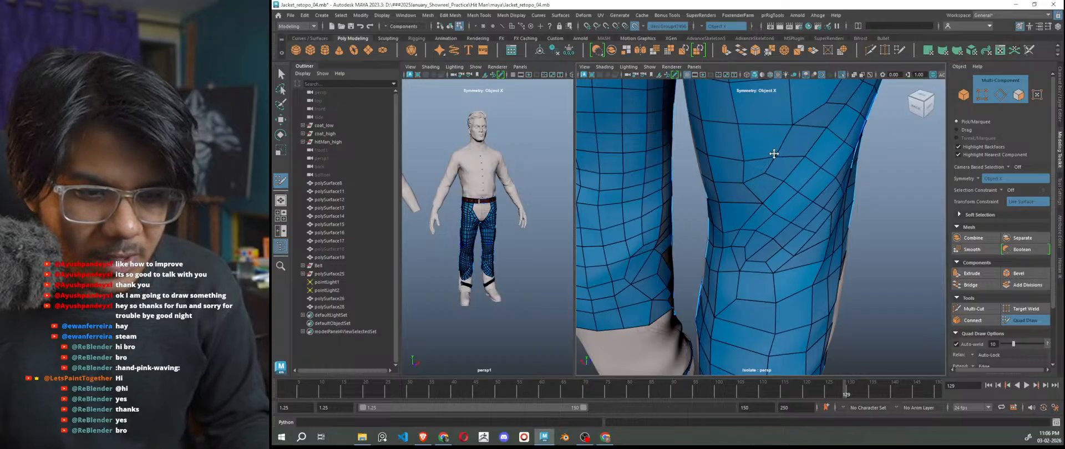
scroll(789, 190, down, 4)
scroll(767, 209, up, 7)
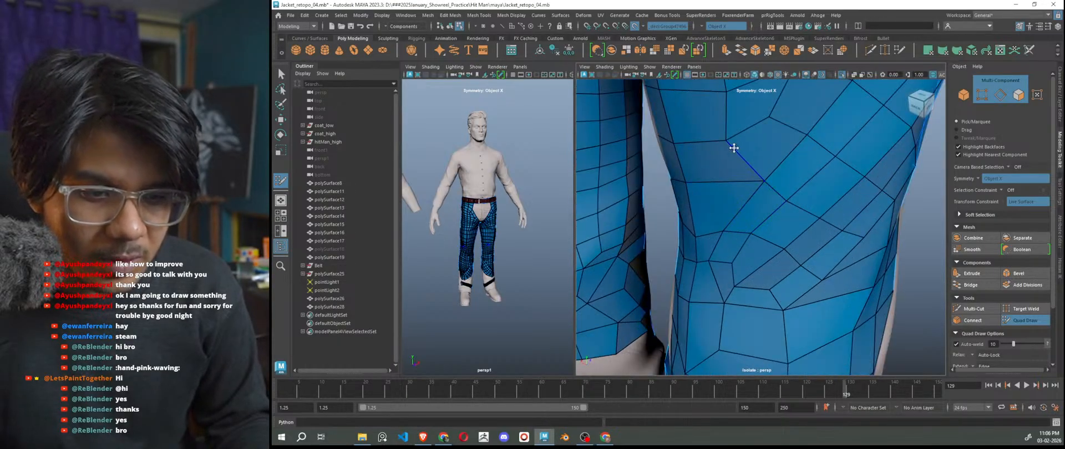
scroll(783, 196, down, 5)
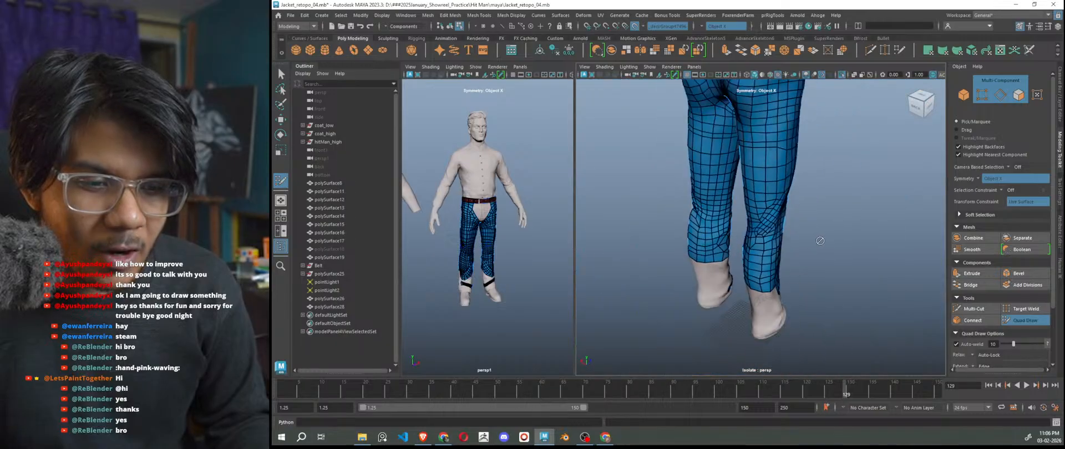
Check the retopologized trousers as a whole from the back and the front.
alt+drag(875, 234, 888, 235)
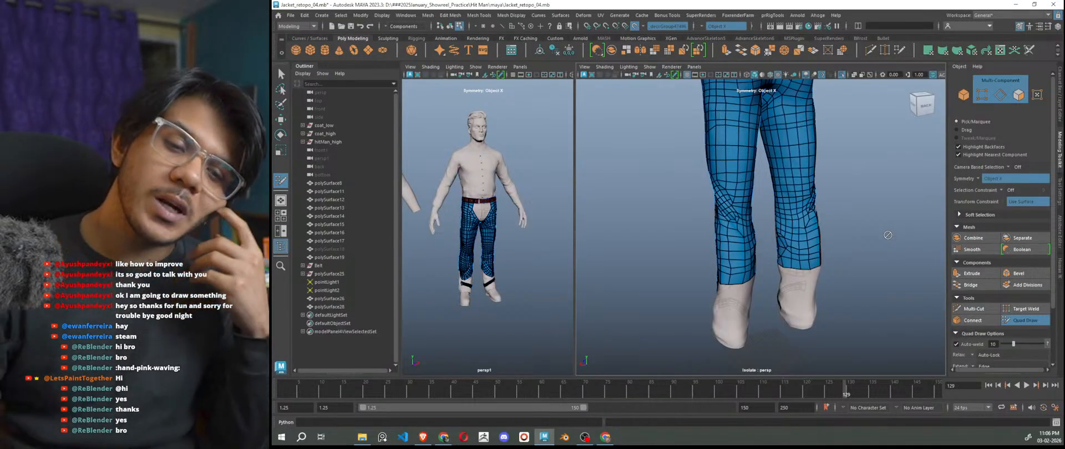
scroll(792, 257, down, 5)
alt+drag(792, 257, 646, 224)
alt+right_drag(659, 239, 781, 294)
alt+middle_drag(781, 294, 807, 295)
scroll(820, 268, down, 2)
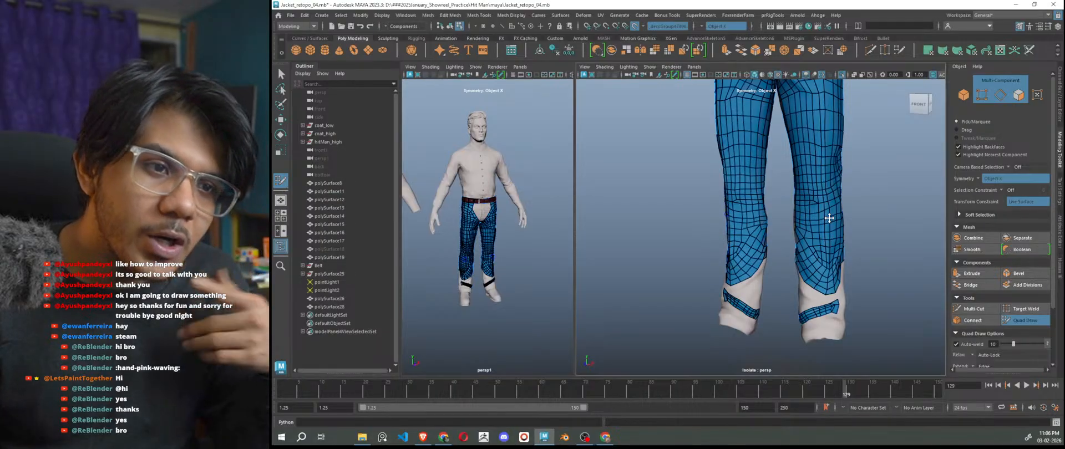
key(f)
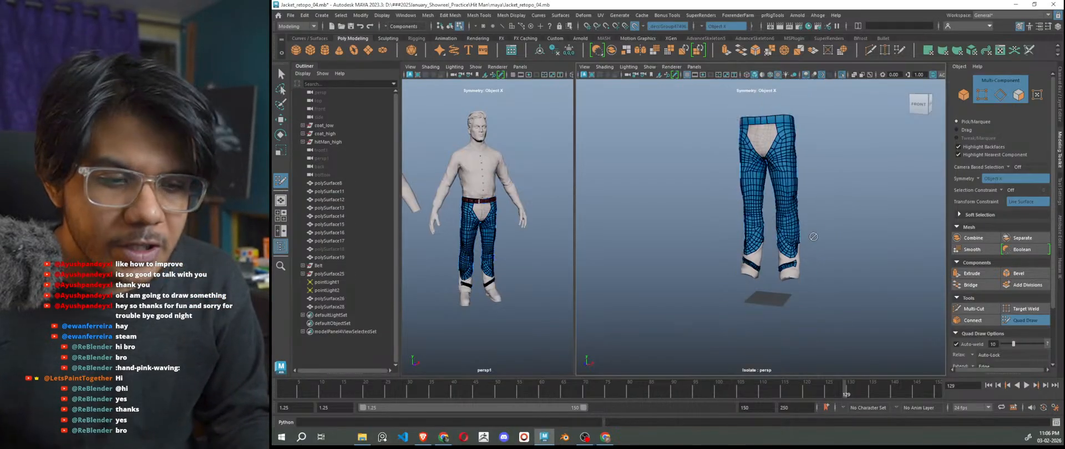
scroll(785, 280, up, 5)
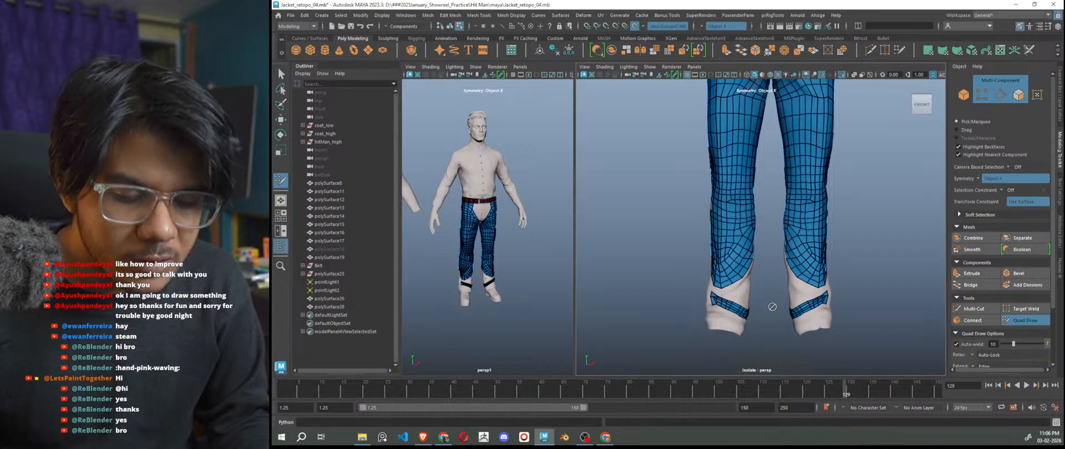
Begin the next lower quad row on the outer side of the calf, beside the front patch.
scroll(772, 306, up, 6)
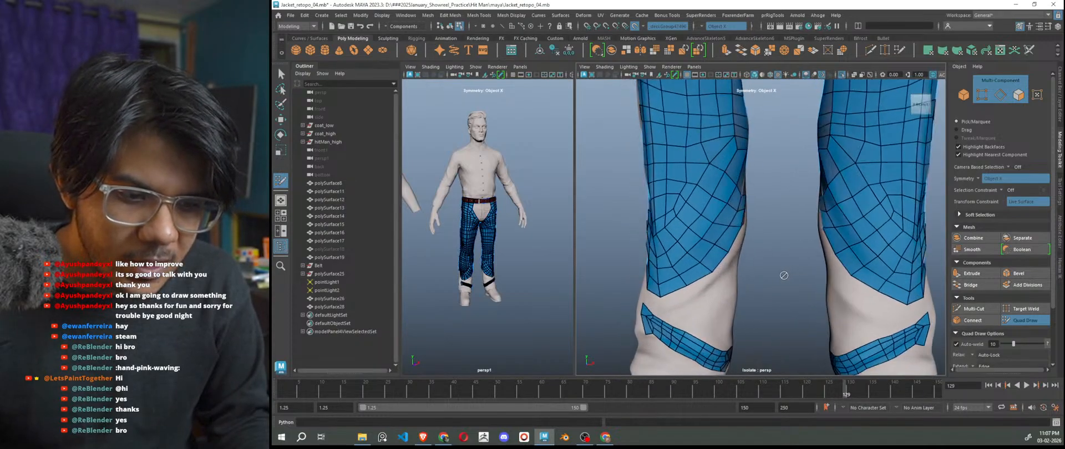
alt+drag(787, 275, 739, 281)
alt+right_drag(739, 281, 854, 260)
alt+drag(854, 261, 819, 268)
alt+right_drag(854, 266, 811, 258)
alt+middle_drag(810, 259, 603, 233)
alt+drag(644, 239, 709, 256)
scroll(708, 256, up, 2)
scroll(765, 220, up, 2)
shift+click(799, 239)
scroll(788, 259, down, 7)
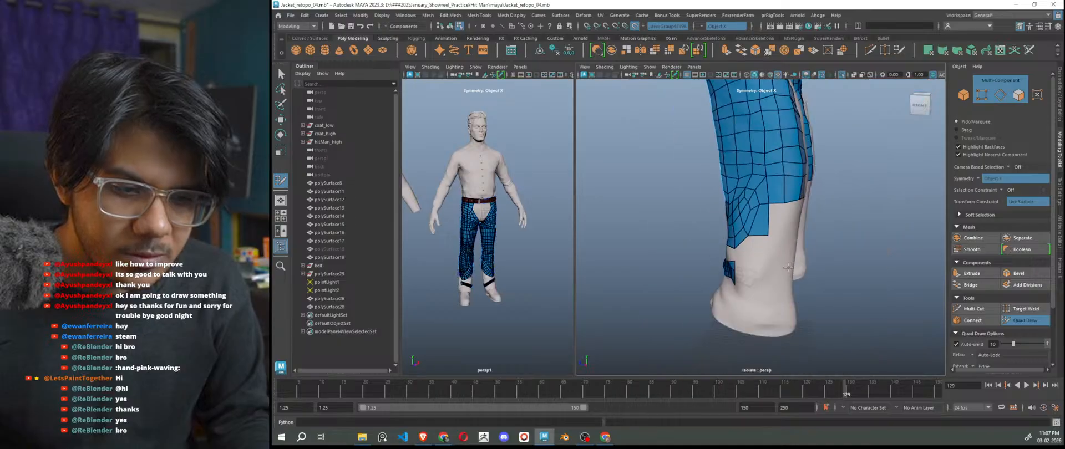
Extend the lower quad row from the outer side around the back of the calf toward the inner side.
alt+drag(788, 260, 688, 242)
scroll(689, 242, up, 2)
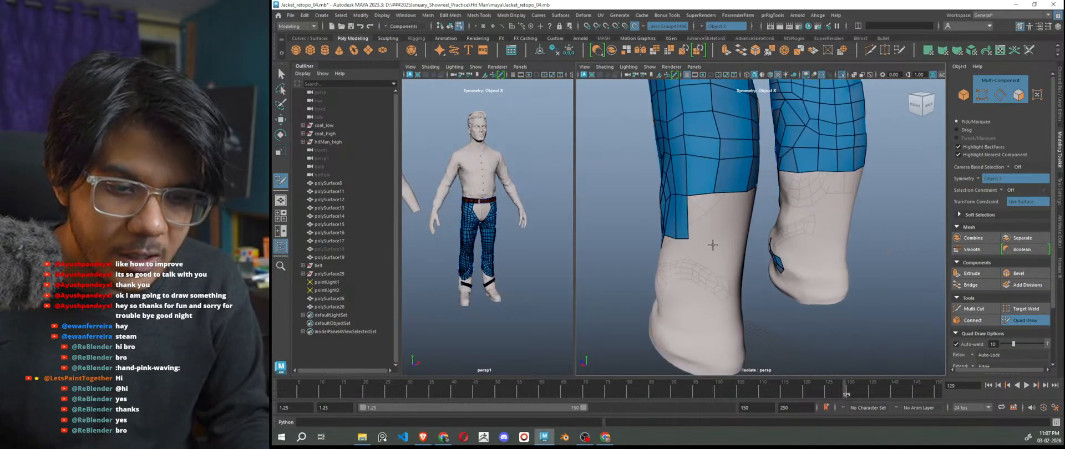
alt+drag(697, 213, 684, 228)
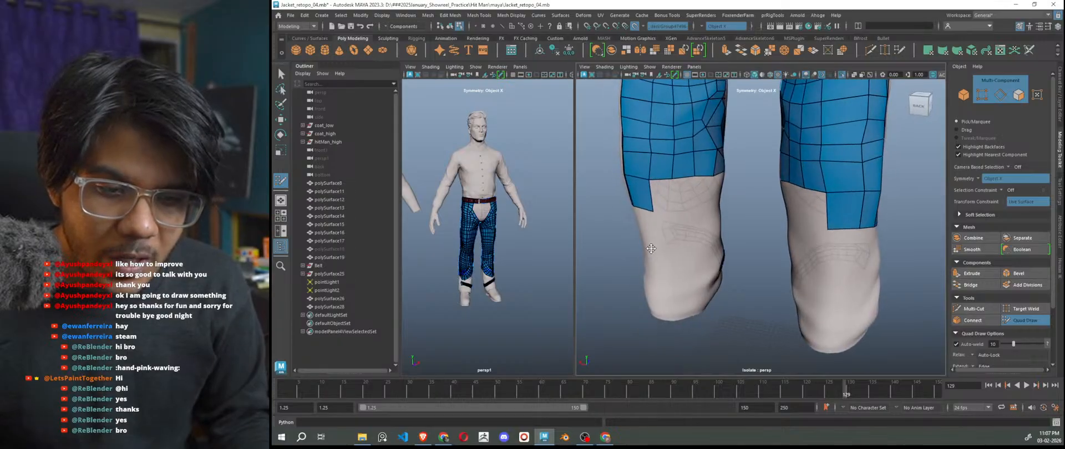
scroll(656, 227, up, 3)
alt+drag(670, 220, 674, 201)
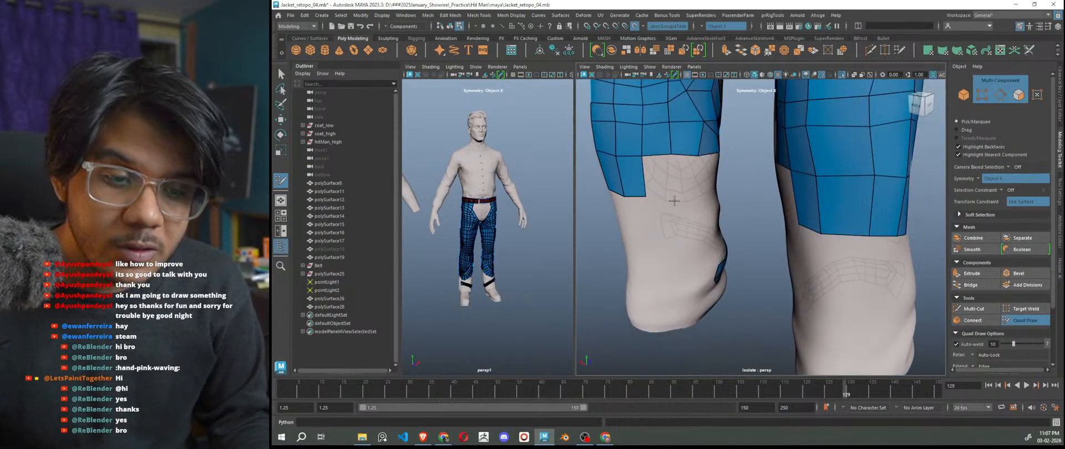
alt+drag(659, 171, 702, 210)
scroll(811, 171, up, 5)
scroll(811, 171, down, 4)
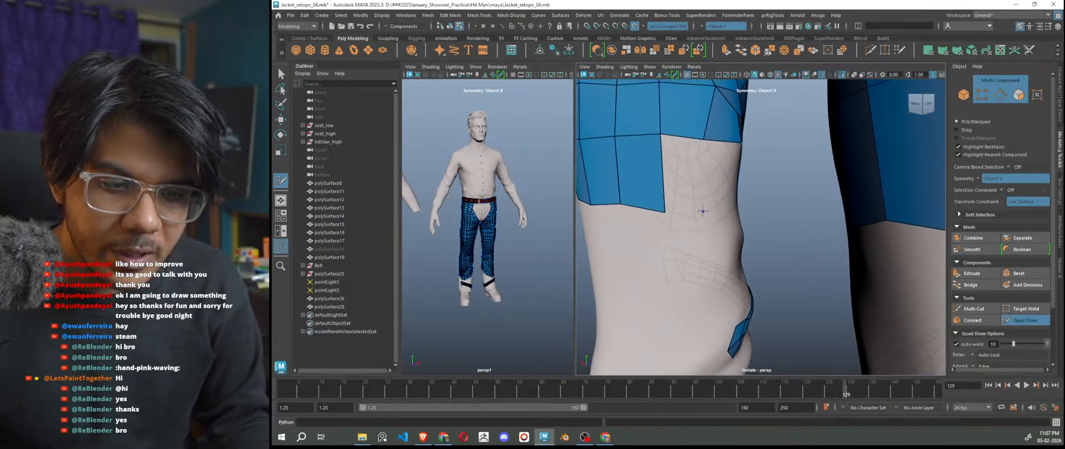
shift+click(694, 196)
alt+drag(697, 166, 815, 166)
shift+click(808, 161)
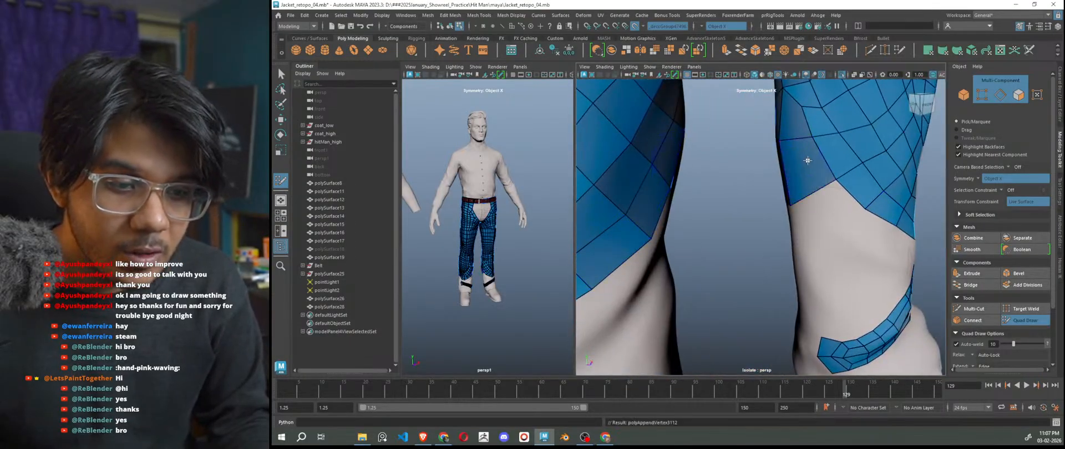
Examine the open gap on the inner side of the calf and the quad rows around the back of the leg.
alt+middle_drag(840, 279, 828, 250)
scroll(829, 250, down, 4)
alt+drag(828, 250, 769, 188)
scroll(901, 241, up, 5)
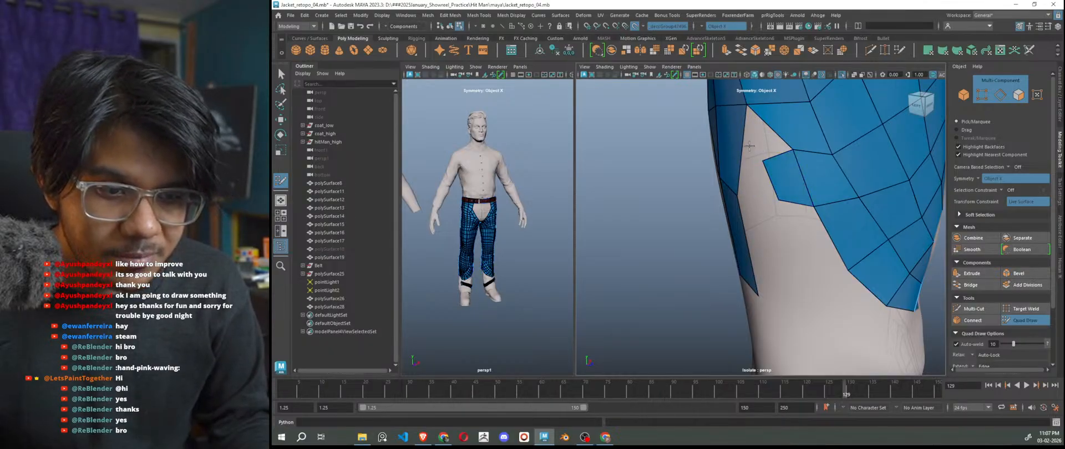
scroll(804, 234, down, 4)
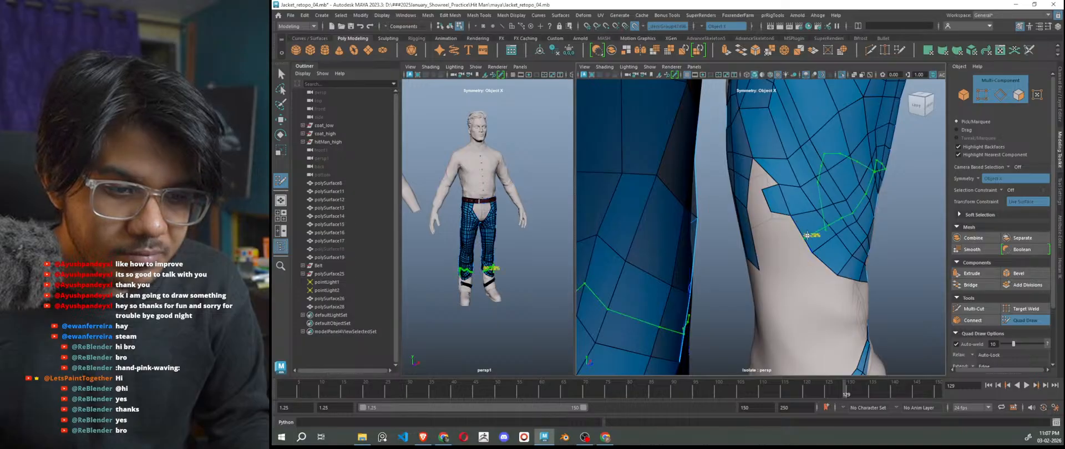
scroll(804, 234, down, 3)
scroll(804, 234, up, 2)
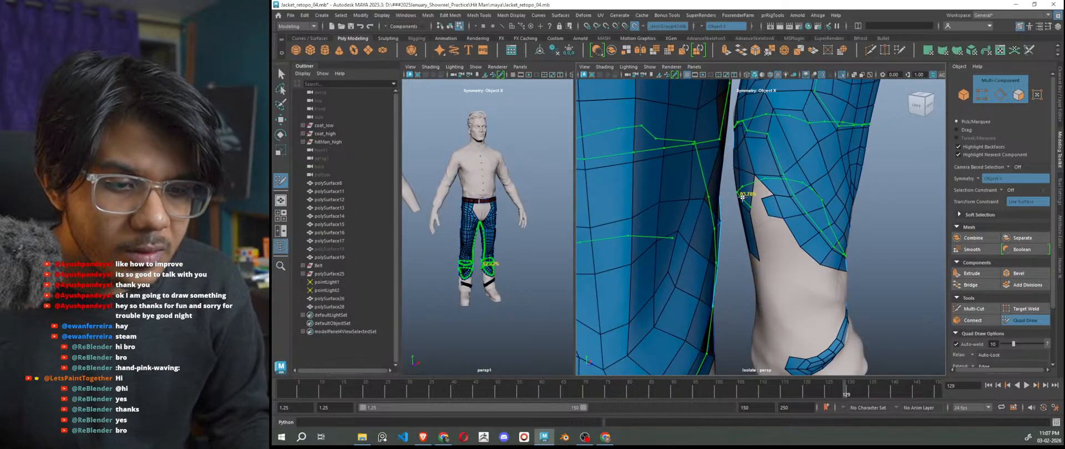
alt+drag(744, 193, 869, 237)
ctrl+click(811, 245)
scroll(812, 245, up, 5)
scroll(749, 222, up, 2)
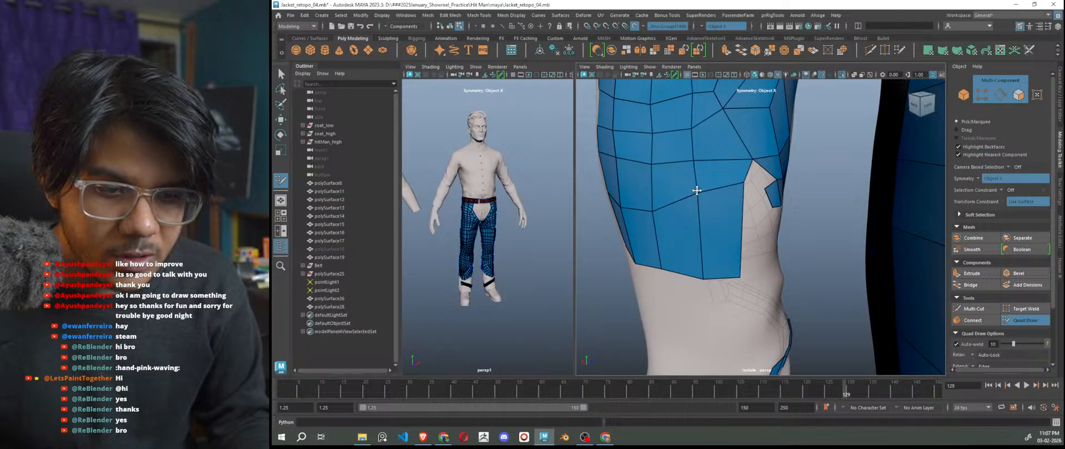
alt+drag(682, 225, 671, 225)
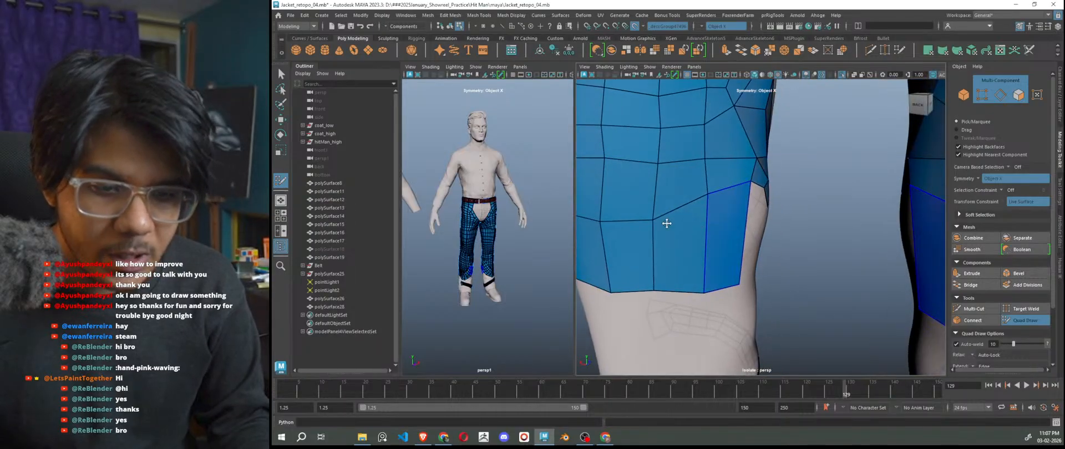
Check the edge flow on the outer side and front of the knee and across both lower legs.
scroll(700, 250, down, 4)
alt+drag(701, 250, 767, 218)
alt+middle_drag(766, 218, 756, 254)
alt+right_drag(756, 254, 786, 246)
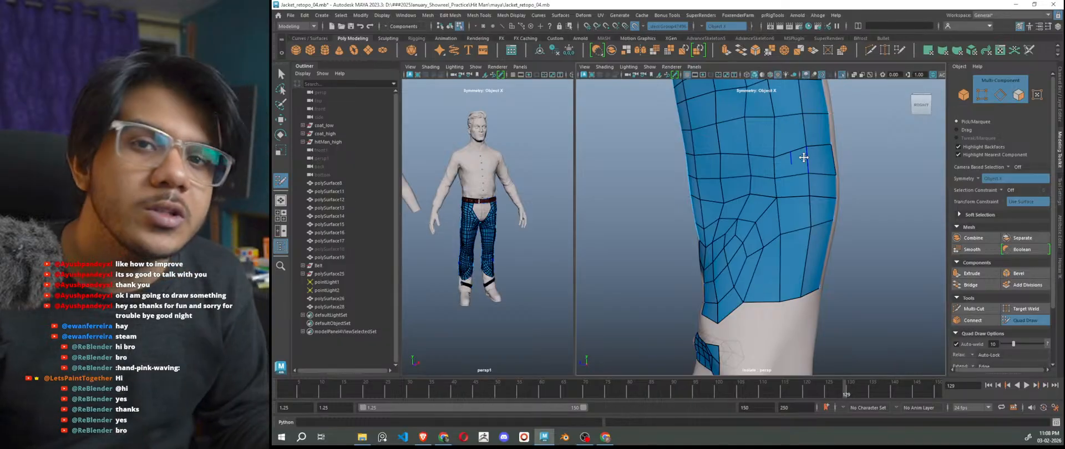
scroll(802, 215, down, 5)
alt+drag(802, 214, 721, 226)
scroll(723, 228, up, 5)
scroll(727, 229, up, 3)
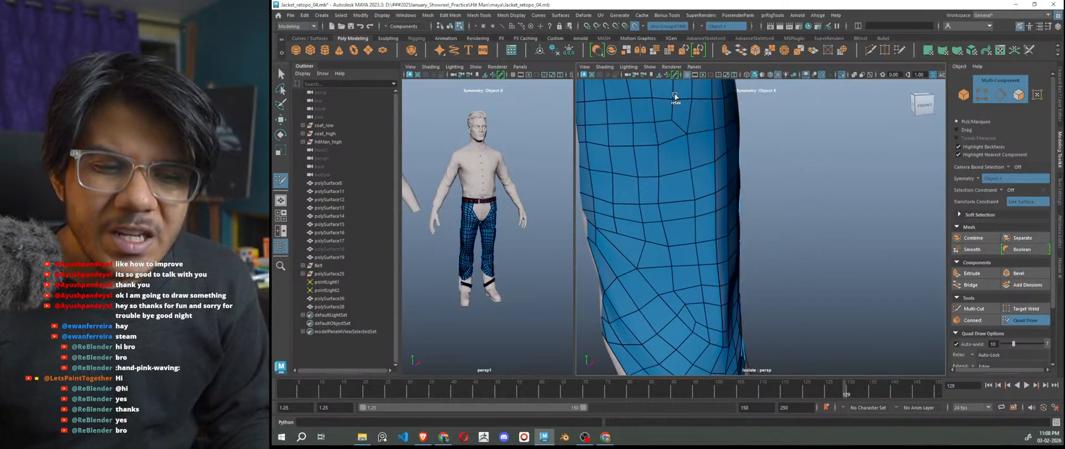
scroll(677, 144, down, 5)
scroll(797, 219, down, 4)
scroll(797, 219, up, 4)
scroll(807, 210, down, 1)
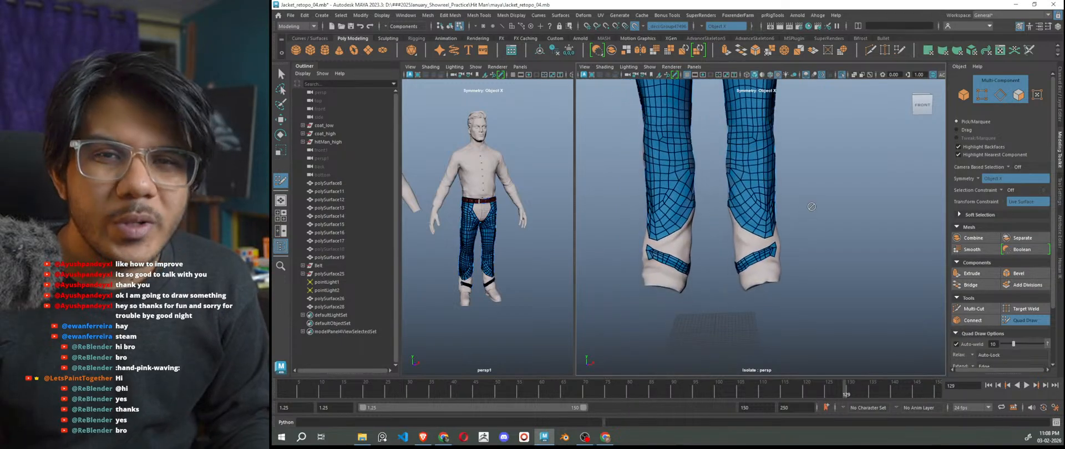
Bridge the lowest point of the front knee patch to the end of the shin band with quads.
scroll(790, 279, up, 5)
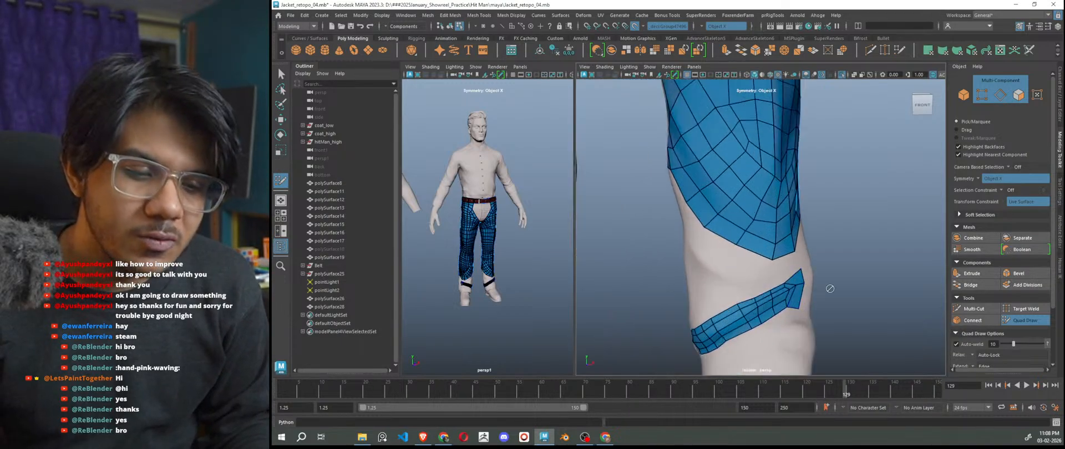
scroll(788, 274, down, 2)
shift+click(788, 273)
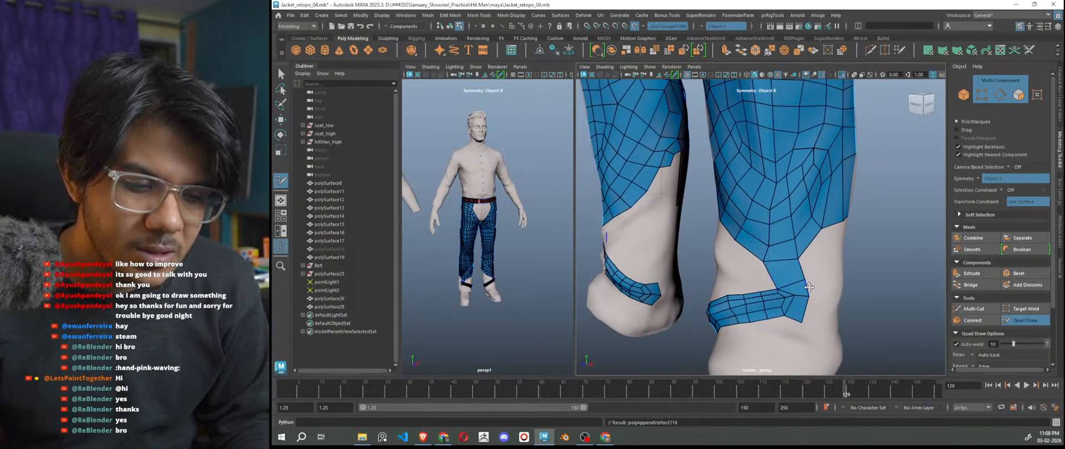
scroll(798, 283, up, 3)
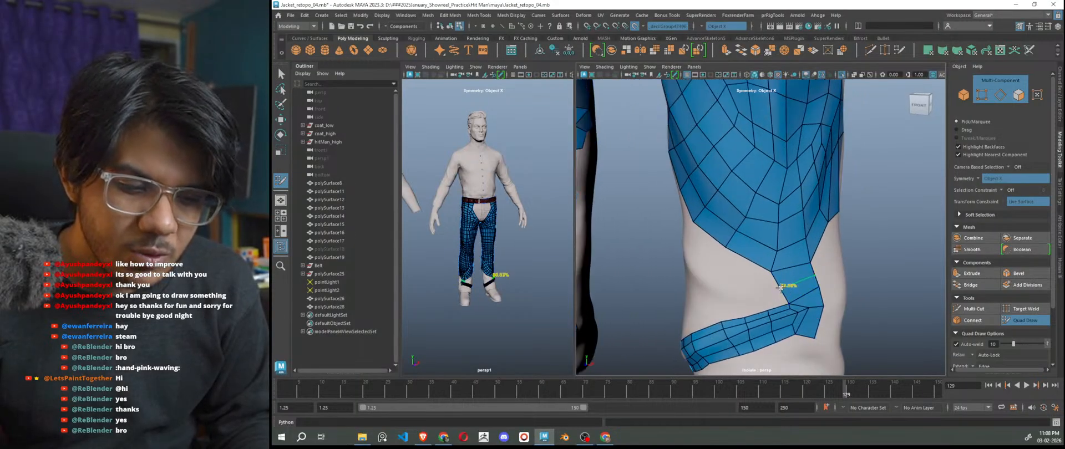
alt+drag(828, 293, 776, 277)
Try to insert a vertical edge loop through the quads at the back of the calf, and undo it.
scroll(721, 274, up, 10)
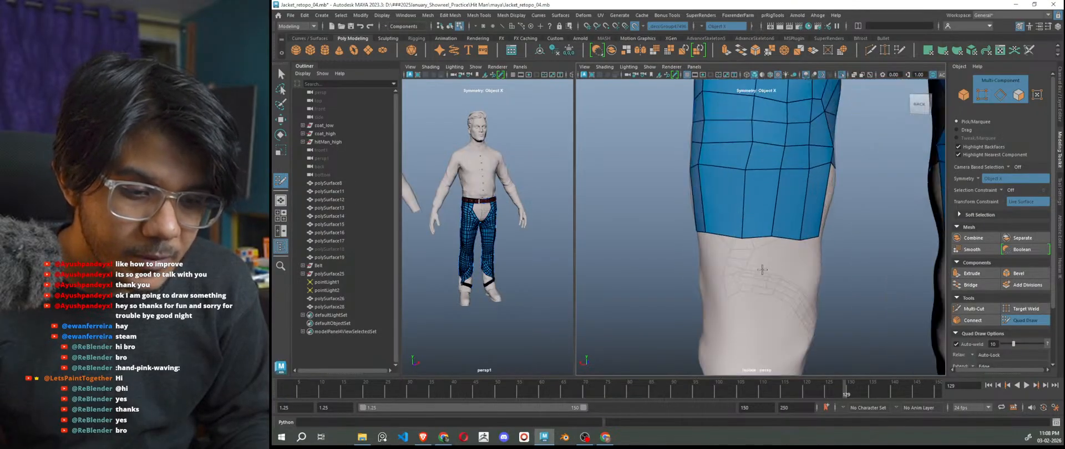
alt+drag(708, 274, 784, 222)
ctrl+click(778, 172)
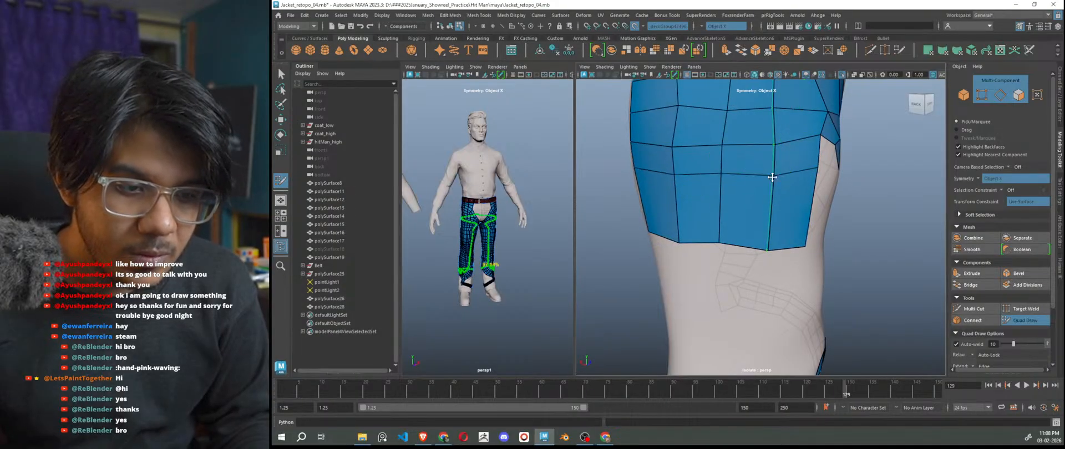
scroll(771, 194, down, 7)
key(w)
key(ctrl+z)
key(ctrl+z)
Reselect the retopologized trouser mesh and reactivate the Quad Draw tool on it.
alt+drag(763, 233, 905, 235)
right_drag(916, 176, 943, 155)
click(820, 229)
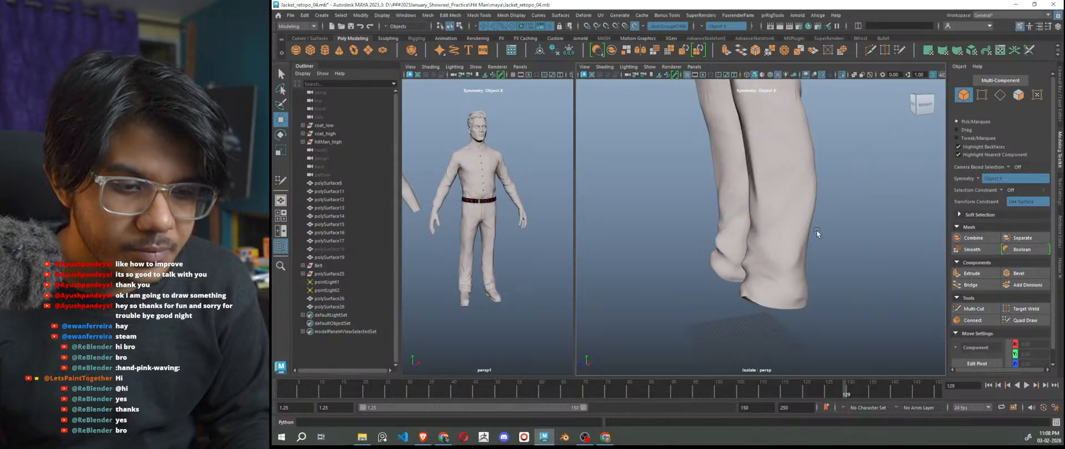
scroll(848, 190, up, 5)
click(849, 191)
click(1025, 320)
mouse_move(821, 303)
alt+mouse_down()
mouse_move(728, 305)
mouse_move(807, 220)
mouse_move(835, 218)
mouse_move(859, 234)
alt+mouse_up()
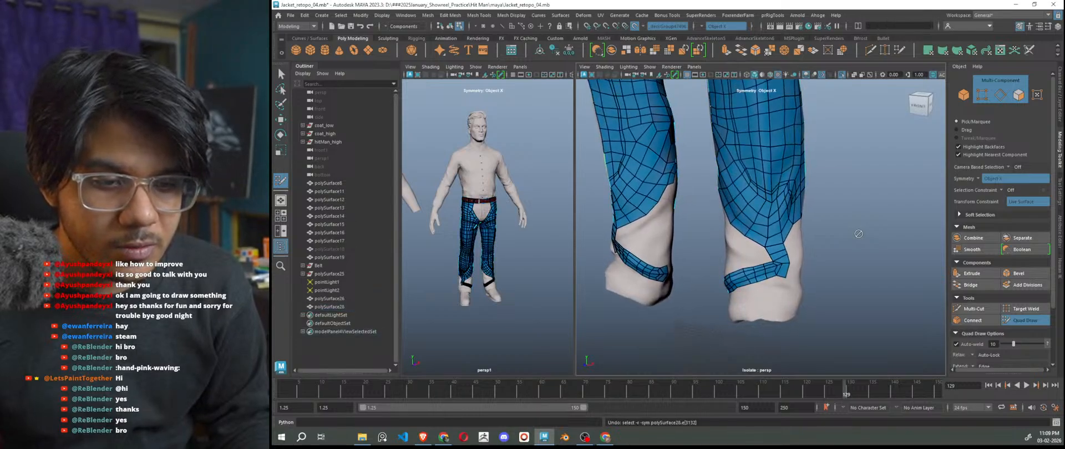
Reopen the gap beside the outer knee patch and split the lowest back calf row with a horizontal edge loop.
alt+drag(862, 249, 796, 247)
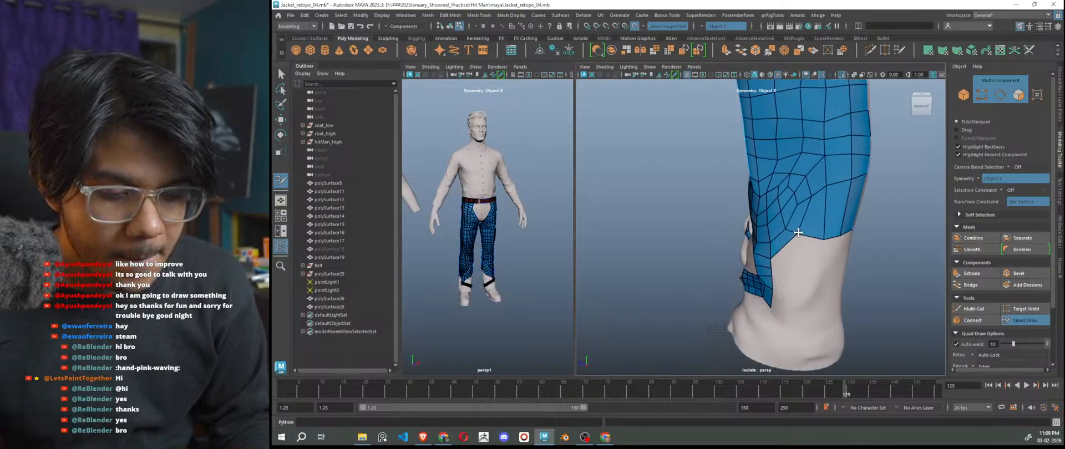
key(ctrl+z)
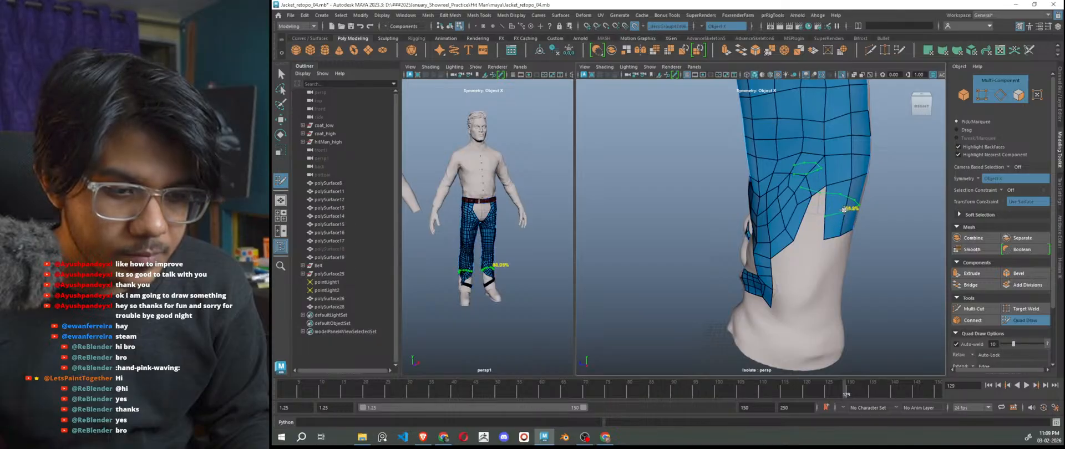
scroll(819, 235, up, 3)
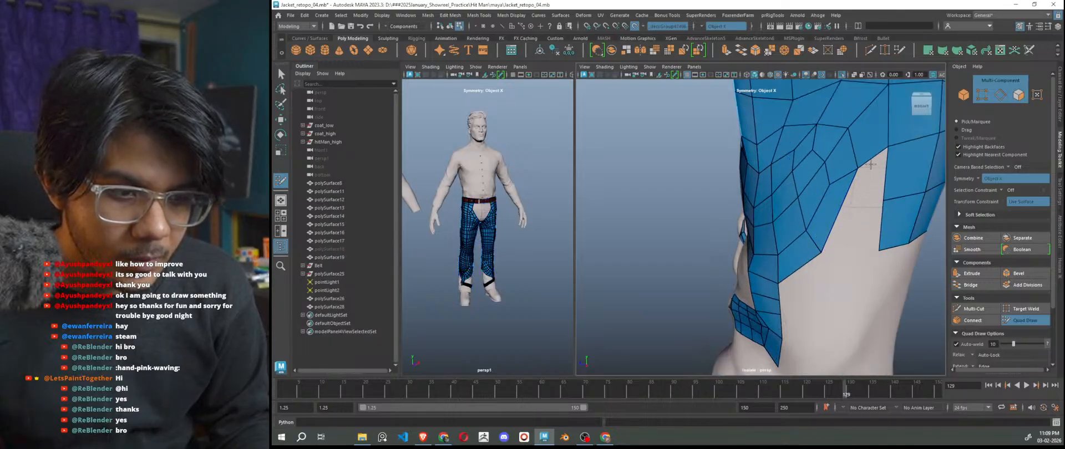
Fill the gap on the outer side of the calf with new faces and relax the surrounding vertices.
shift+click(863, 187)
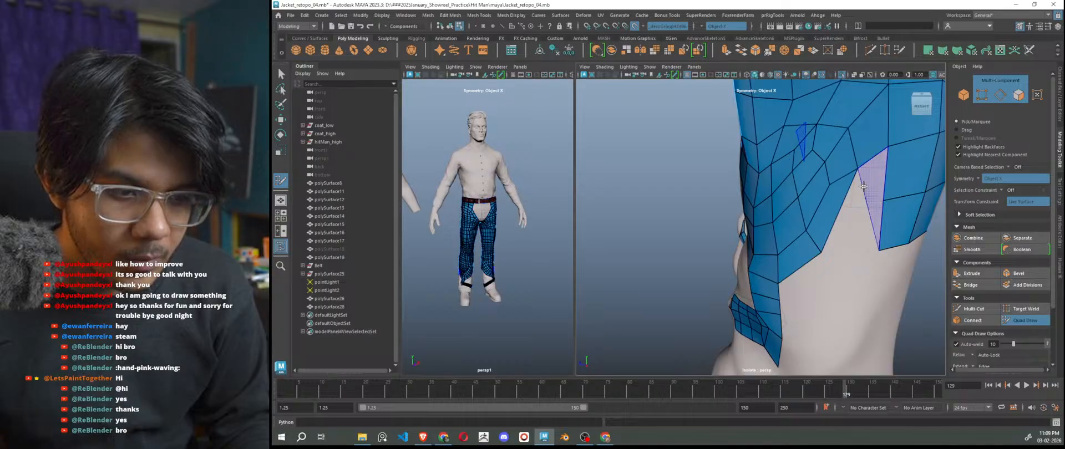
shift+click(855, 213)
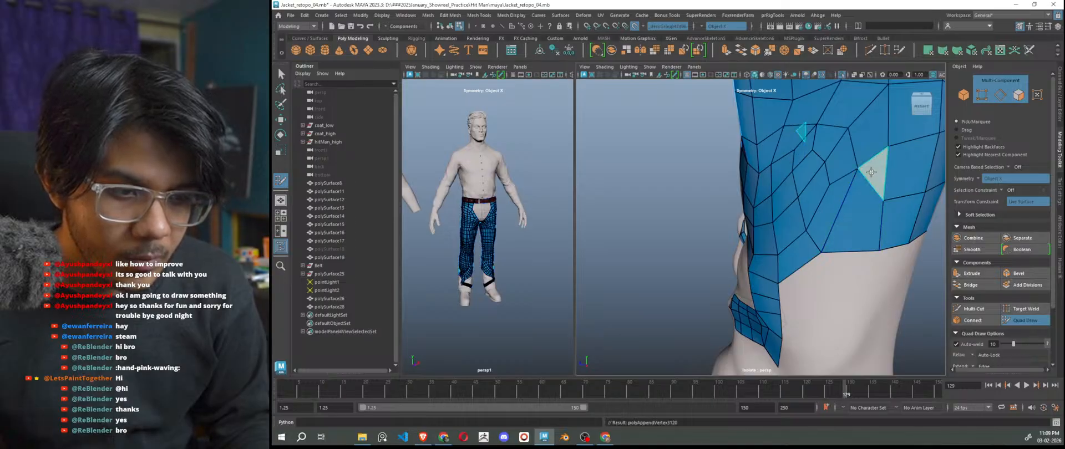
shift+click(874, 171)
mouse_move(881, 183)
shift+mouse_down()
mouse_move(880, 199)
mouse_move(881, 165)
shift+mouse_up()
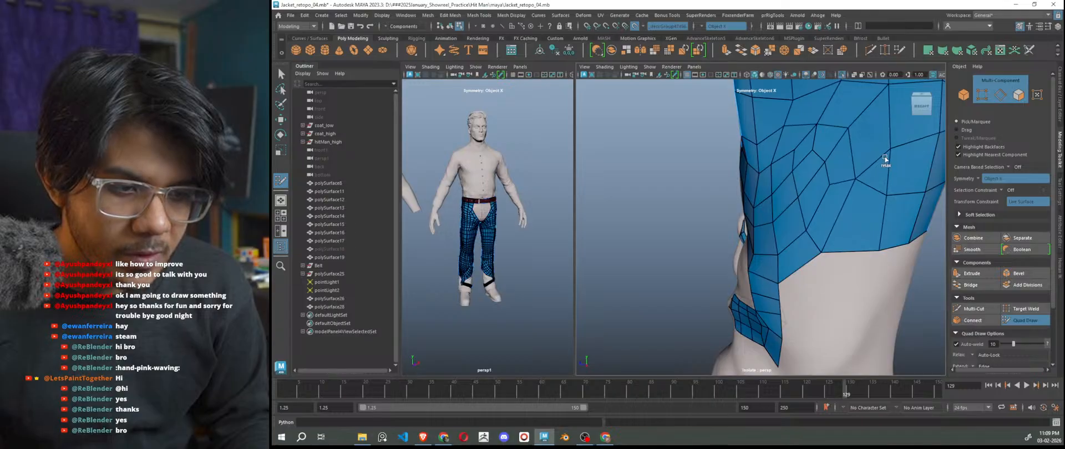
Fill the gap on the inner side of the calf with quads, joining the back rows to the front knee patch.
scroll(887, 211, down, 8)
alt+drag(843, 257, 777, 222)
scroll(763, 189, up, 8)
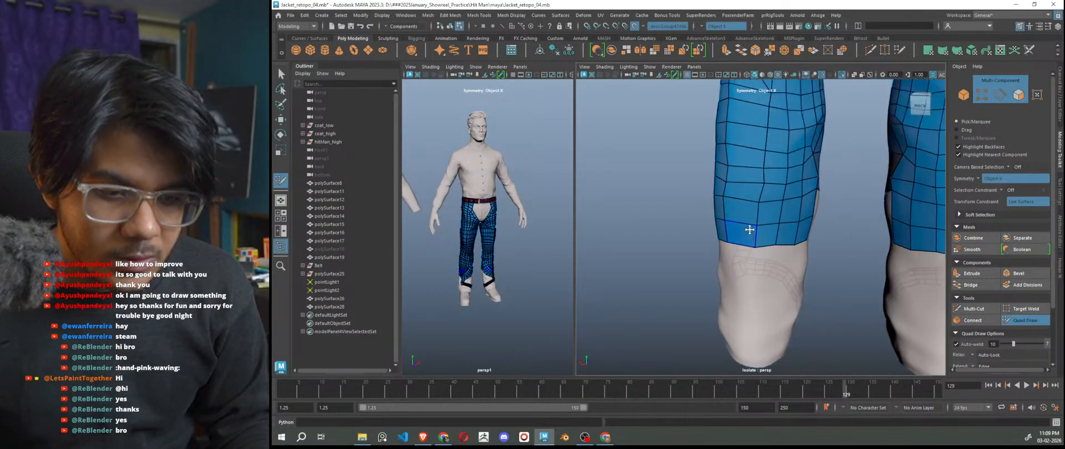
scroll(757, 156, down, 6)
alt+drag(757, 156, 739, 243)
scroll(712, 235, up, 6)
scroll(721, 236, up, 3)
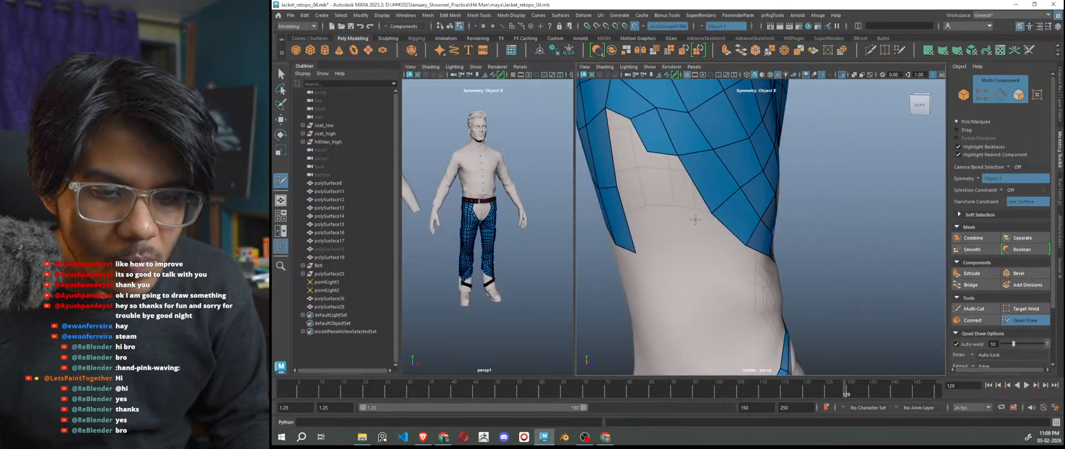
alt+middle_drag(694, 219, 726, 255)
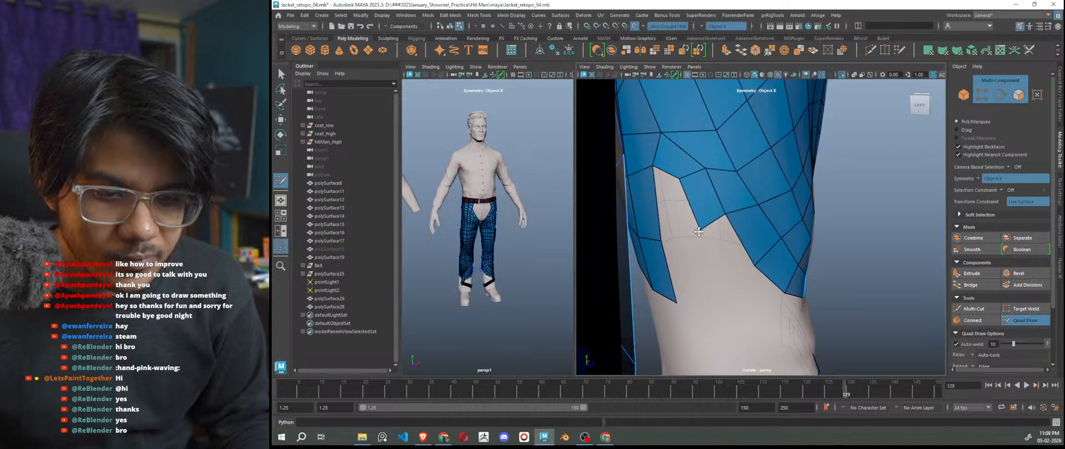
shift+click(680, 211)
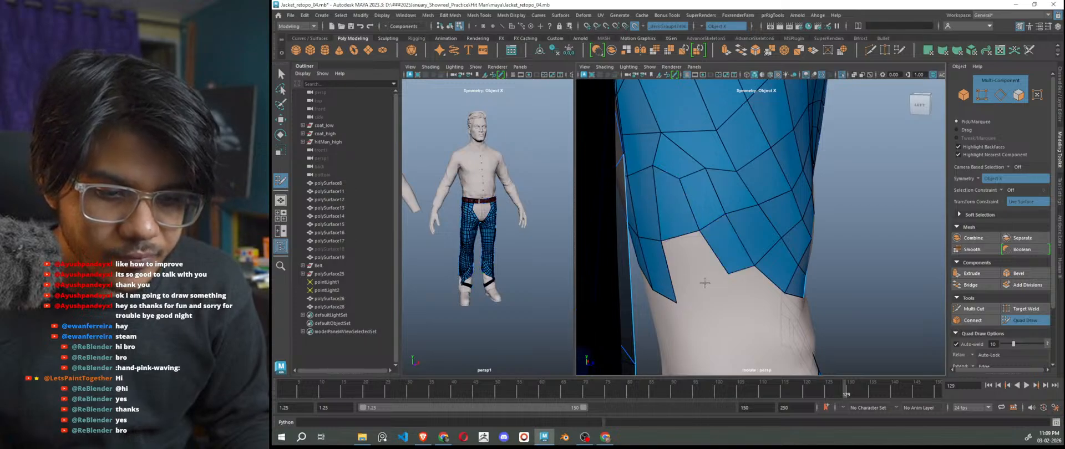
alt+middle_drag(732, 261, 729, 295)
mouse_move(696, 251)
mouse_down()
mouse_move(700, 260)
mouse_move(638, 272)
mouse_move(827, 294)
mouse_move(732, 282)
mouse_up()
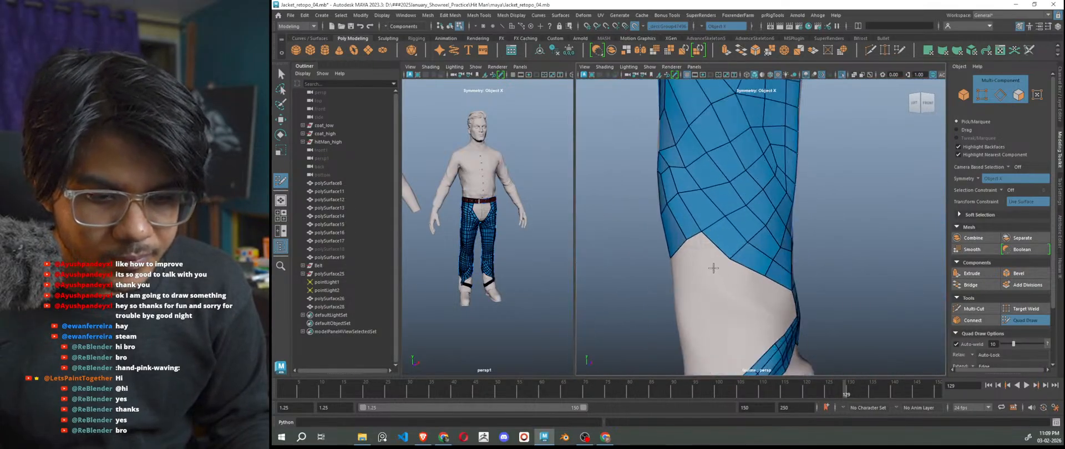
Check the trouser topology around the knees and along both legs from the front and side.
alt+drag(761, 320, 714, 304)
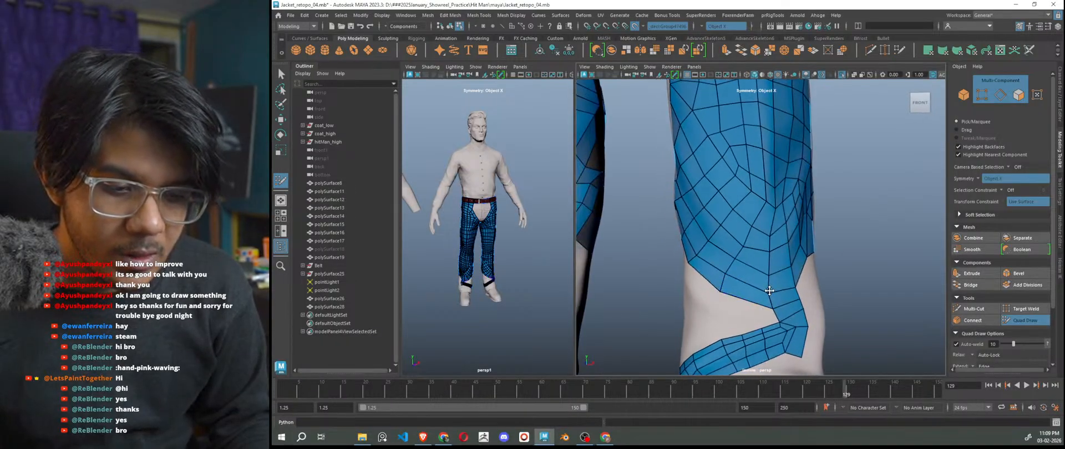
scroll(800, 294, down, 5)
alt+drag(841, 299, 808, 278)
alt+middle_drag(808, 278, 817, 318)
scroll(800, 244, up, 5)
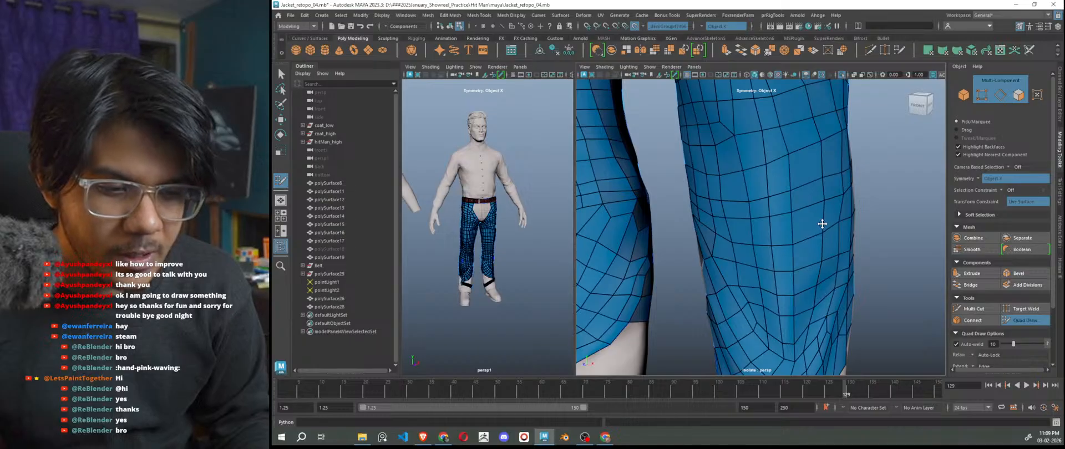
scroll(830, 283, down, 8)
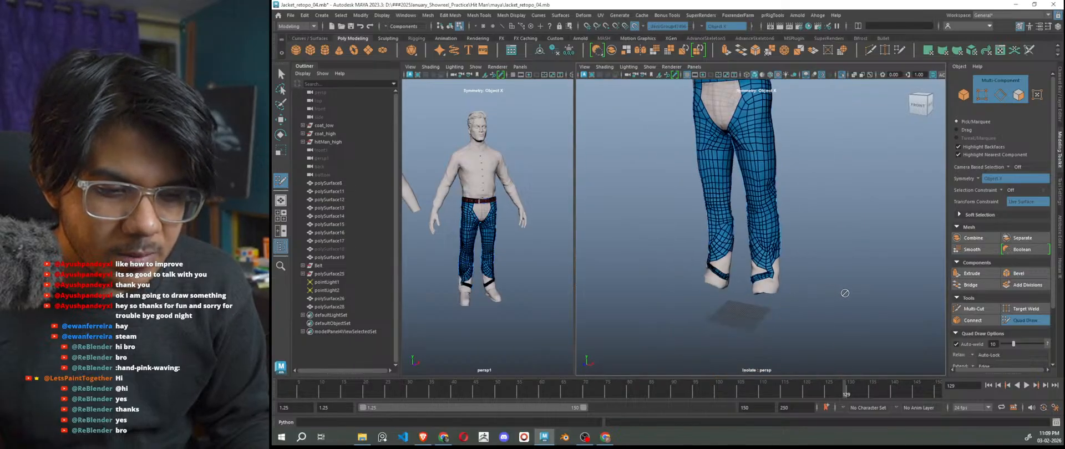
alt+drag(843, 292, 856, 288)
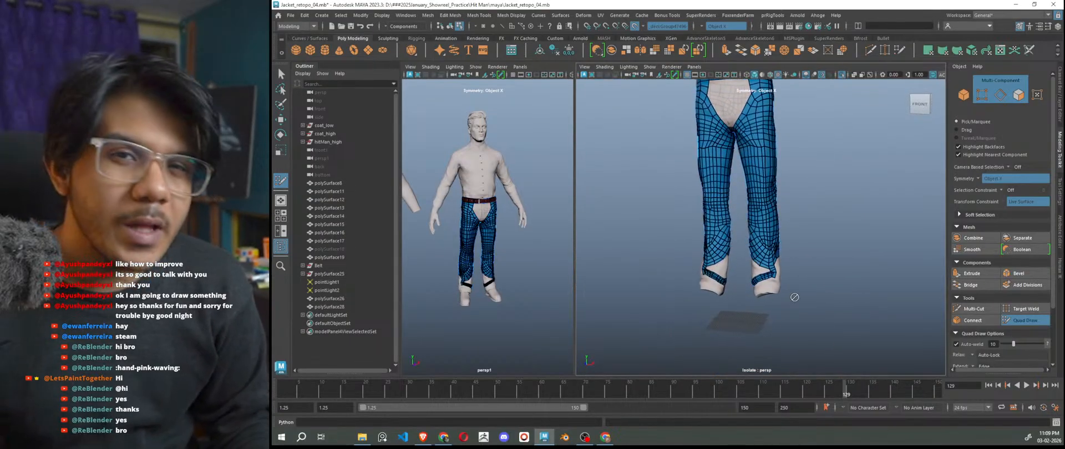
scroll(782, 307, up, 8)
mouse_move(782, 308)
alt+mouse_down()
mouse_move(916, 312)
mouse_move(771, 260)
alt+mouse_up()
scroll(771, 260, up, 4)
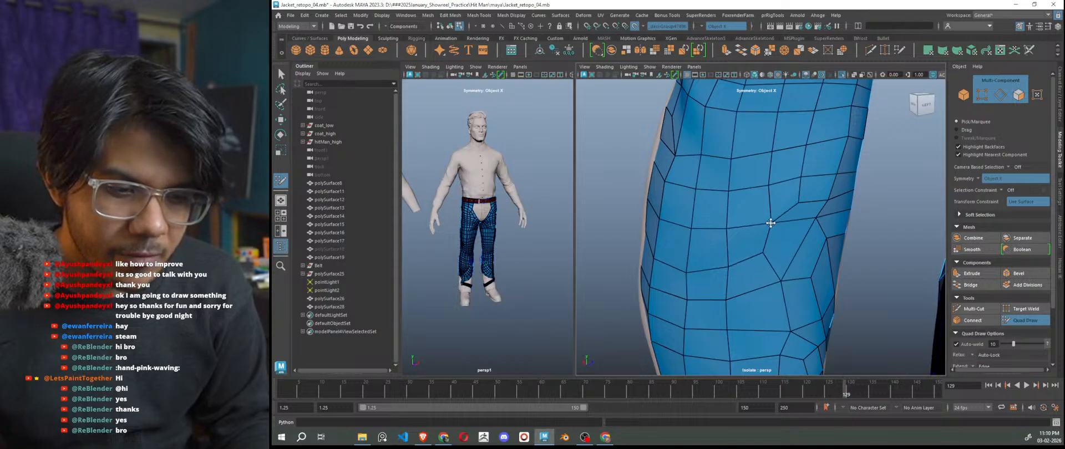
Extrude a border edge of the front knee patch downward and connect it to the shin band with quads.
mouse_move(777, 202)
alt+mouse_down()
mouse_move(860, 278)
mouse_move(797, 259)
mouse_move(799, 246)
mouse_move(834, 270)
mouse_move(781, 269)
alt+mouse_up()
scroll(834, 270, up, 5)
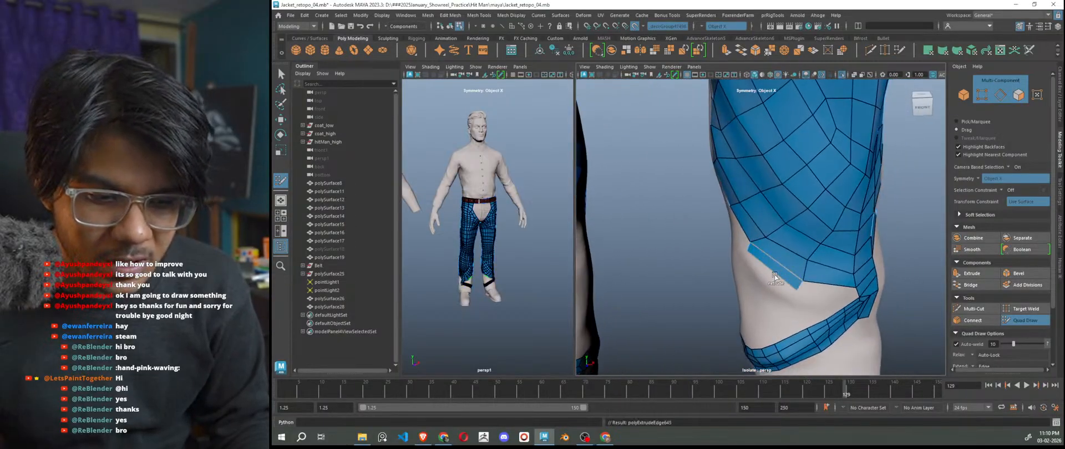
alt+drag(801, 300, 776, 297)
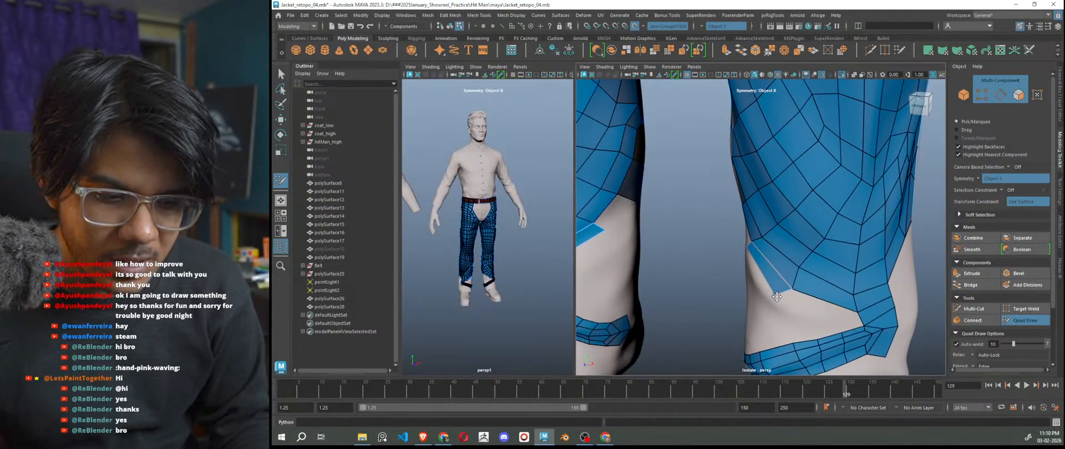
alt+drag(824, 321, 749, 256)
key(shift)
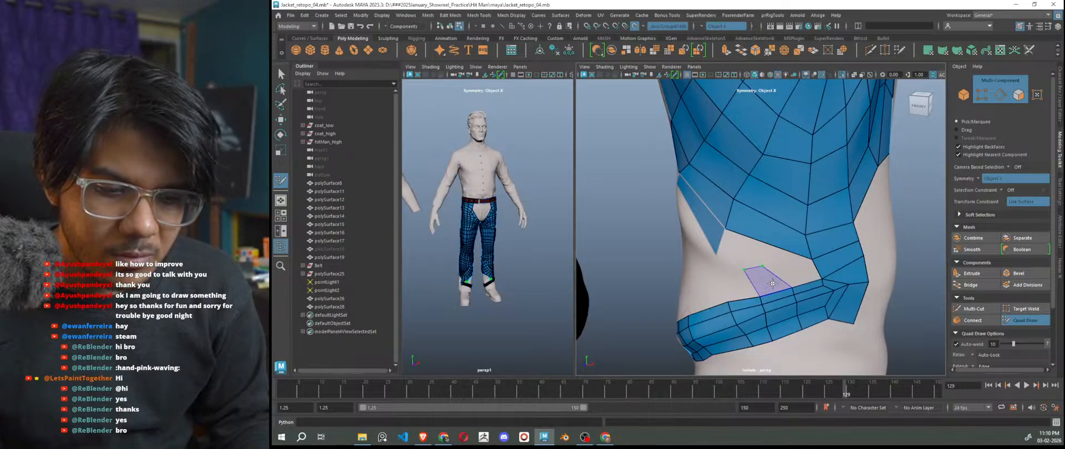
shift+click(761, 269)
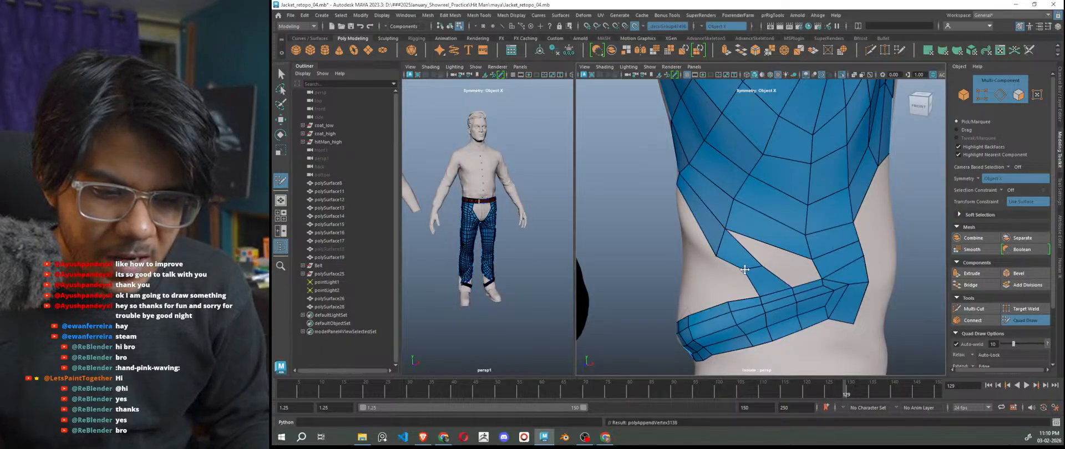
Try to fill the triangular gap between the knee patch and the shin band and merge its border vertices.
shift+click(791, 265)
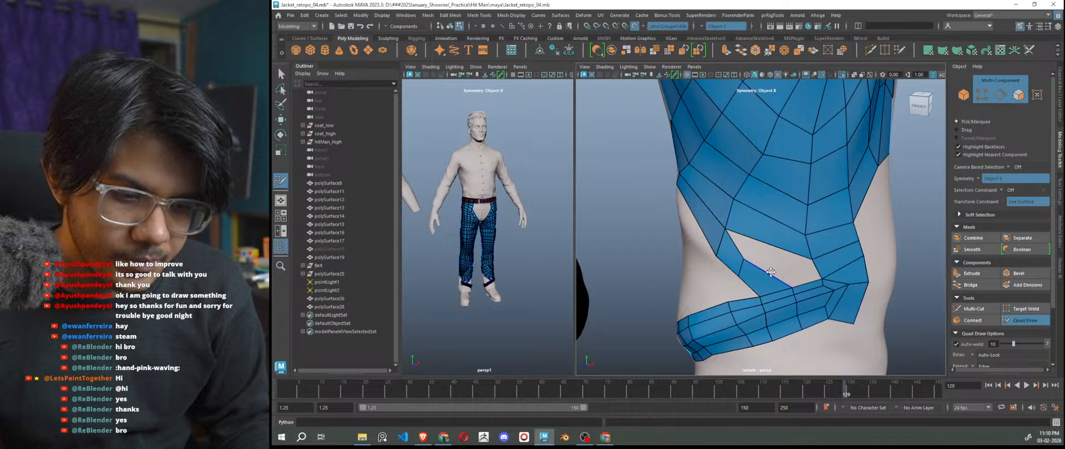
shift+click(789, 254)
key(ctrl+z)
drag(736, 248, 815, 282)
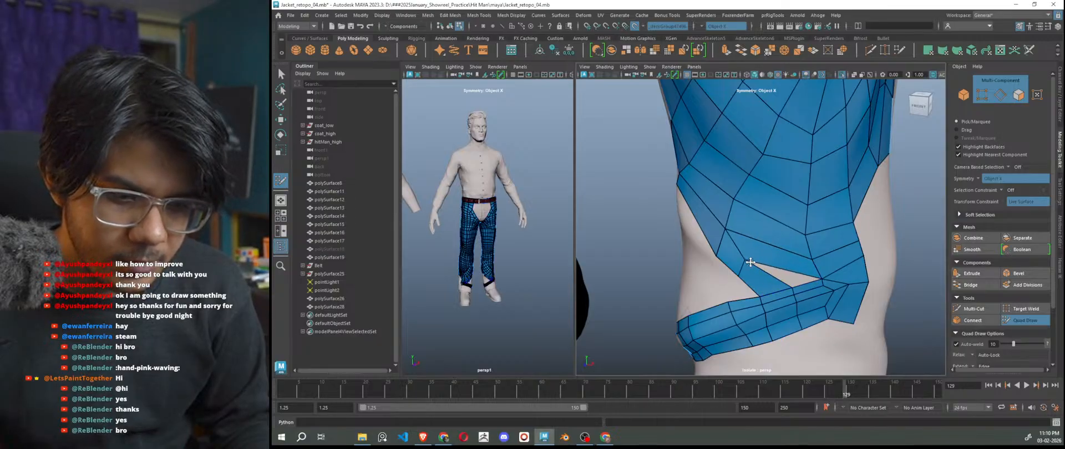
drag(748, 261, 789, 284)
ctrl+shift+click(769, 282)
scroll(820, 314, down, 2)
scroll(822, 313, up, 2)
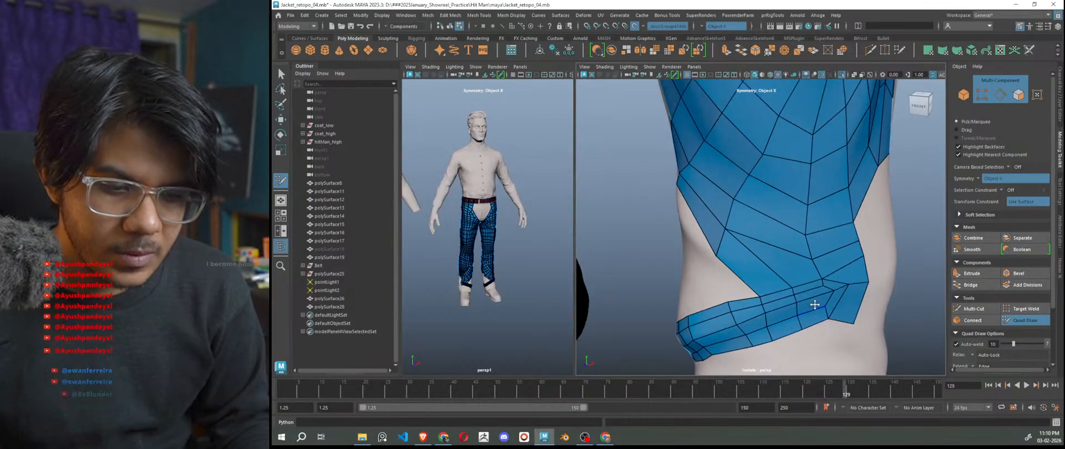
Try adding an edge loop across the lower knee patch and repositioning a nearby vertex.
scroll(796, 295, down, 3)
alt+drag(796, 295, 789, 295)
scroll(789, 294, up, 2)
ctrl+click(752, 255)
drag(731, 229, 727, 227)
scroll(727, 227, down, 4)
alt+drag(776, 278, 810, 280)
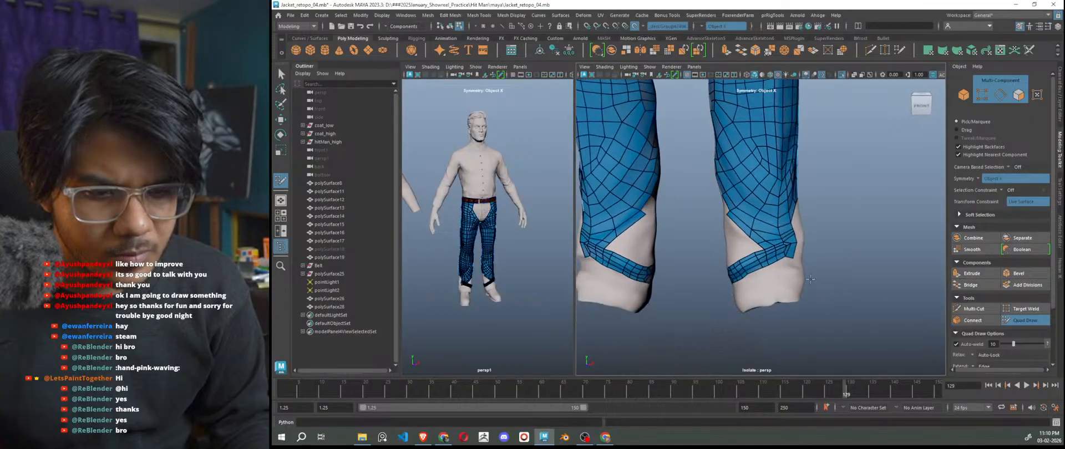
Undo the recent edge loop, vertex moves and faces joining the knee patch to the shin band.
scroll(810, 279, up, 4)
key(ctrl+z)
key(ctrl+z)
key(ctrl+z)
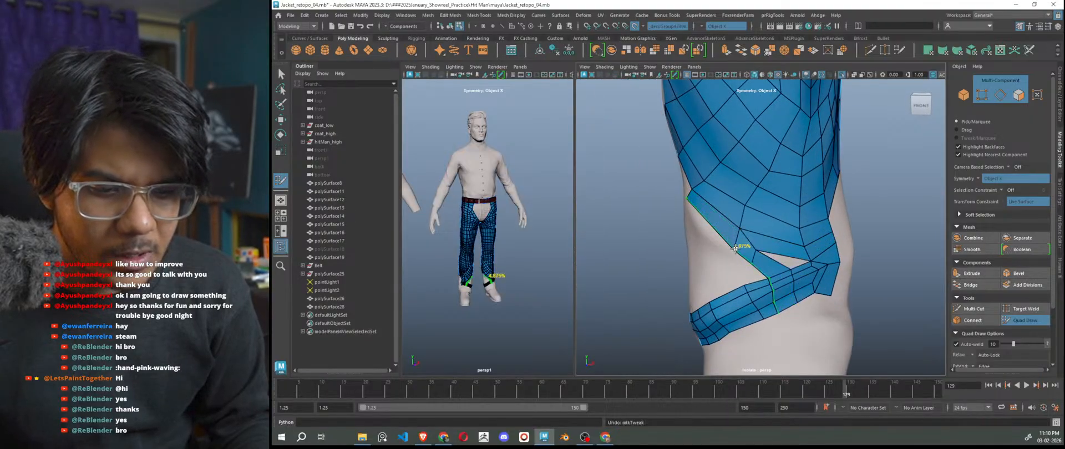
key(ctrl+z)
key(ctrl+z)
key(ctrl+z)
key(ctrl+z)
key(ctrl+z)
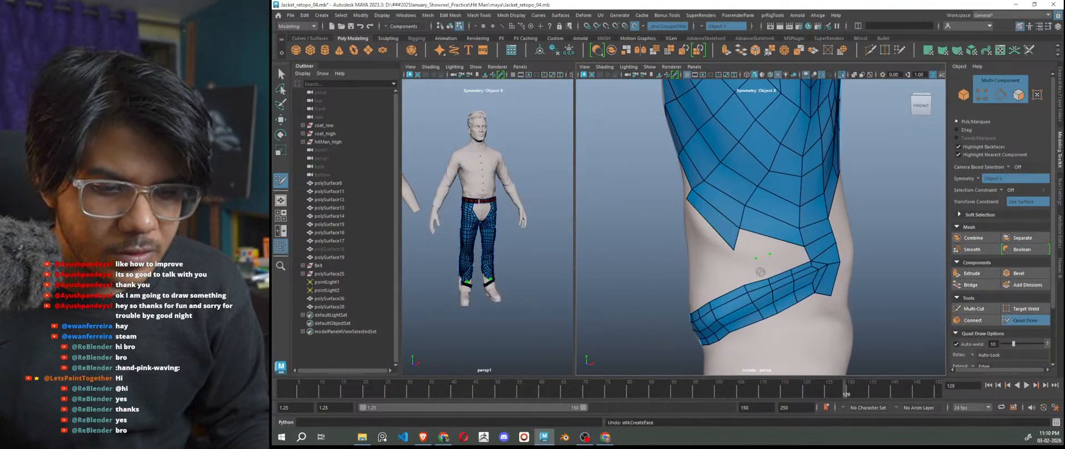
Bridge the knee patch's lower border to the shin band with new quads, building out from the existing corner faces.
alt+drag(755, 273, 763, 269)
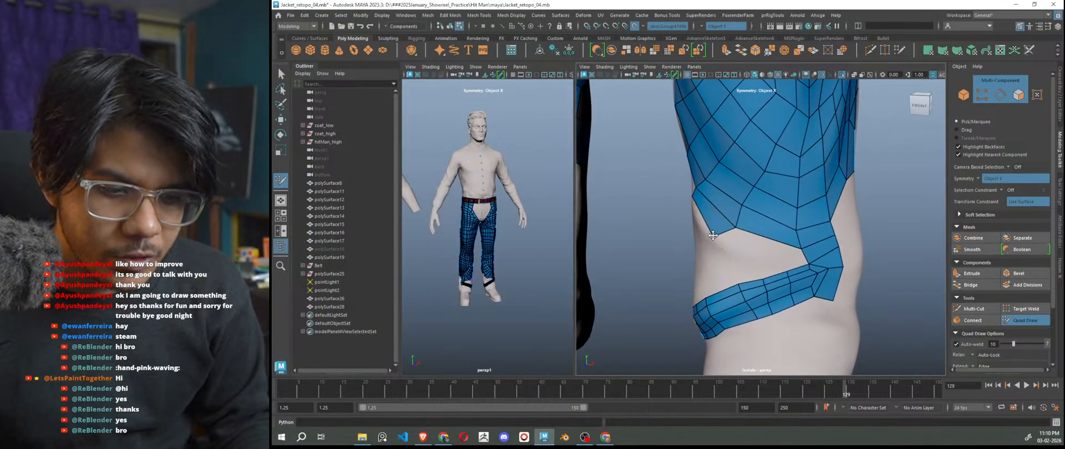
drag(736, 212, 738, 213)
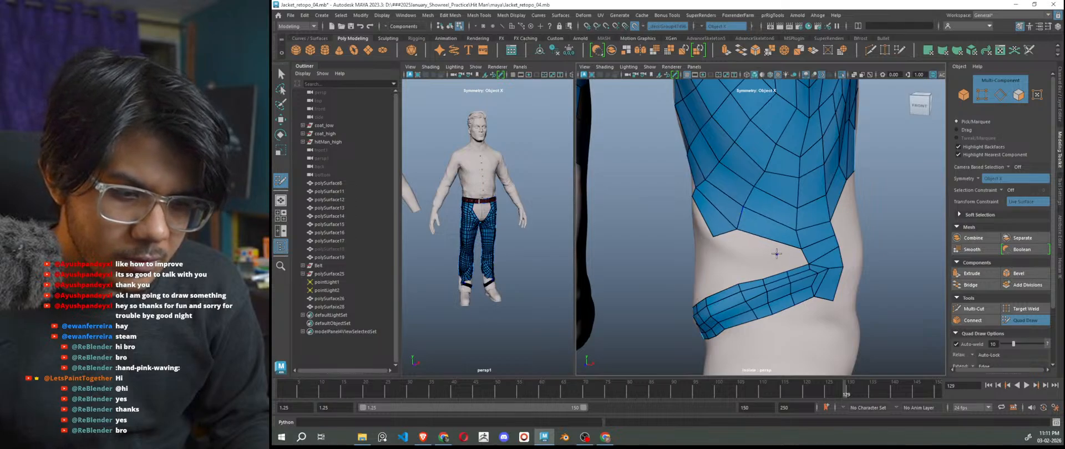
shift+click(776, 258)
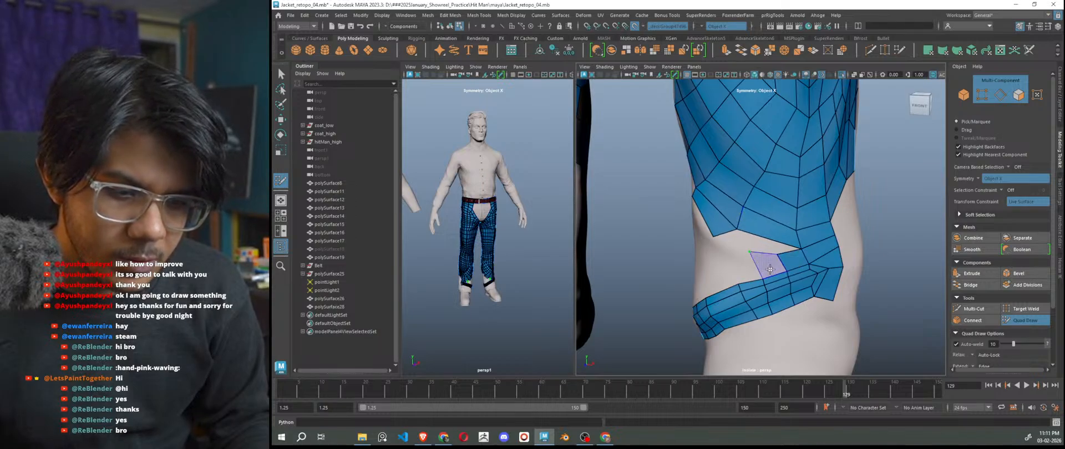
shift+click(761, 269)
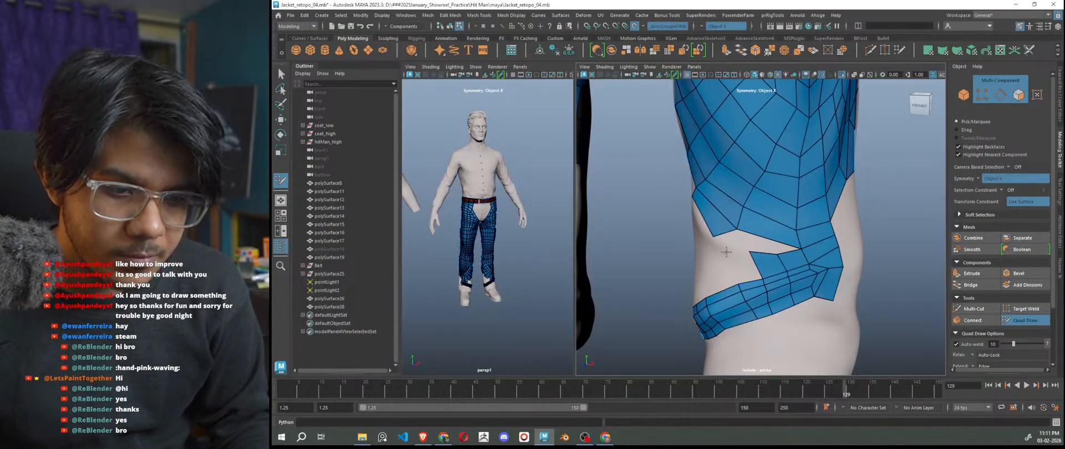
shift+click(743, 267)
alt+drag(777, 271, 776, 276)
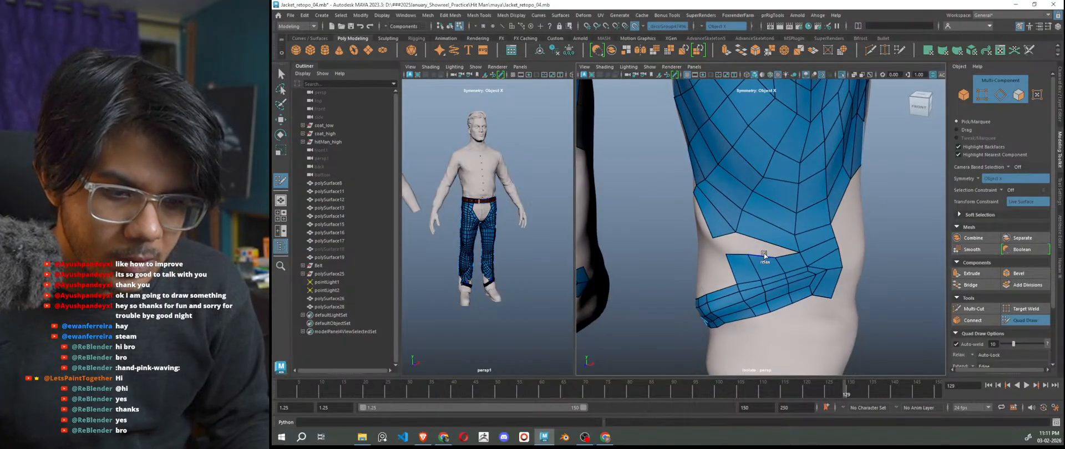
shift+click(763, 250)
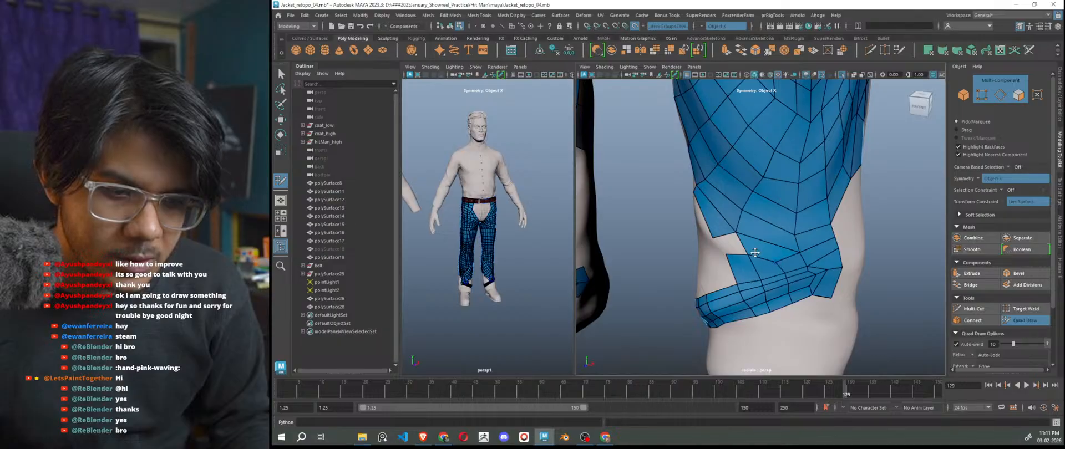
shift+click(758, 257)
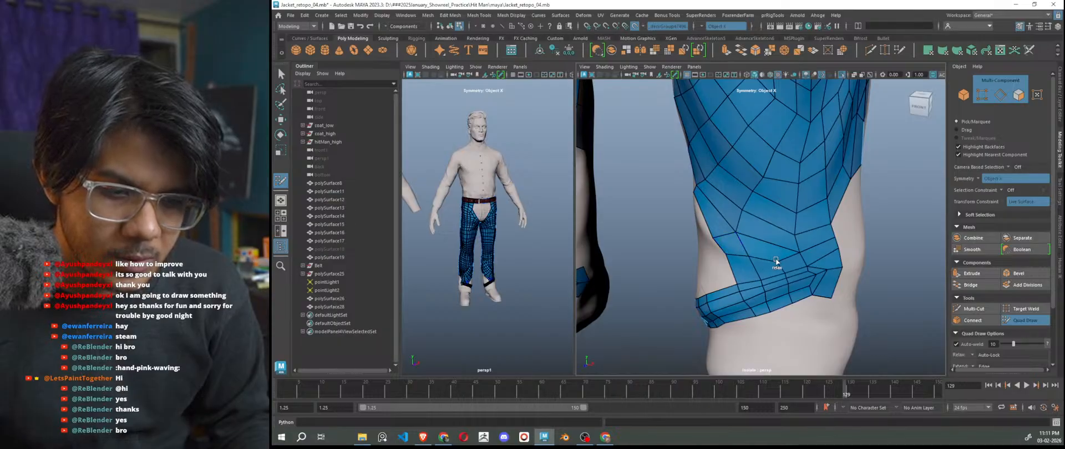
Relax the vertices around the new quads at the bottom of the knee patch.
scroll(810, 268, down, 5)
alt+drag(841, 273, 836, 273)
scroll(836, 273, up, 3)
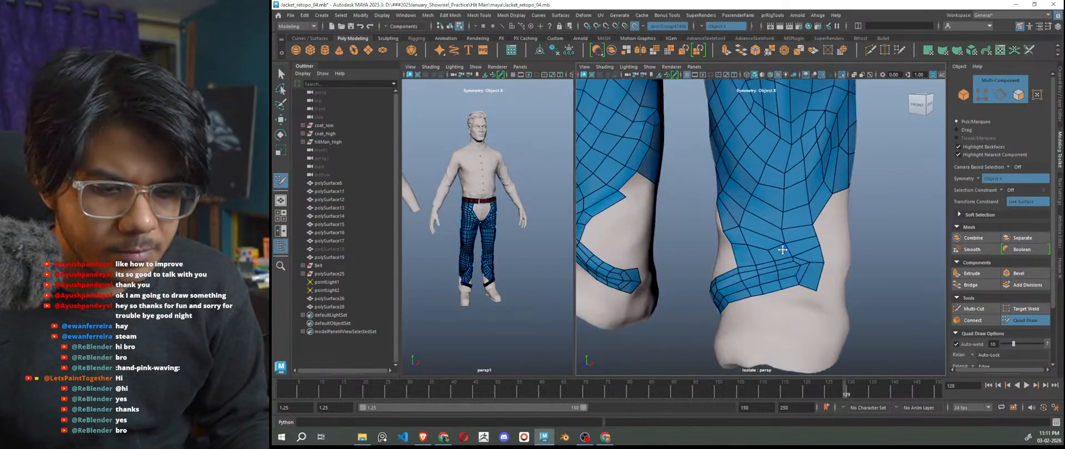
scroll(785, 251, up, 2)
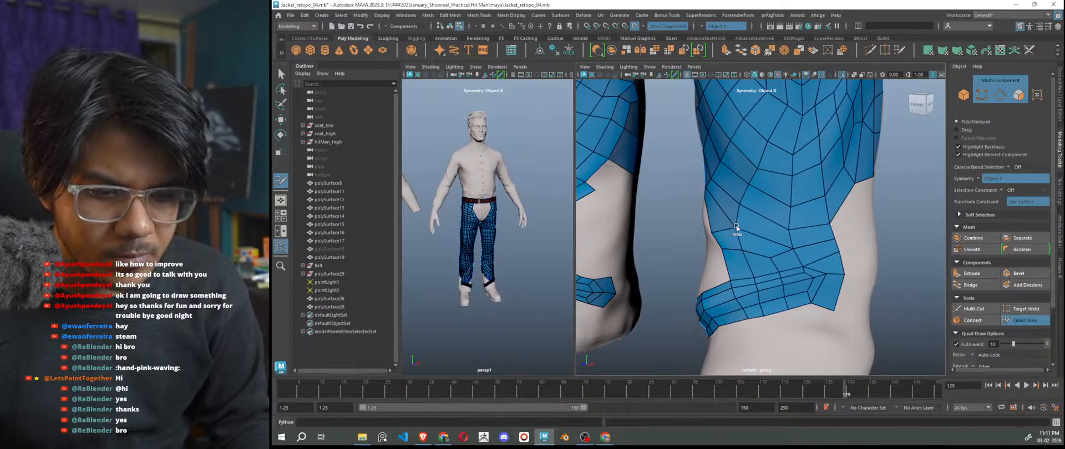
shift+drag(739, 200, 747, 211)
Adjust the border vertices on the inner side of the knee patch and add quads along that lower edge.
scroll(788, 273, down, 5)
alt+drag(831, 285, 815, 278)
scroll(815, 278, up, 5)
drag(730, 252, 753, 272)
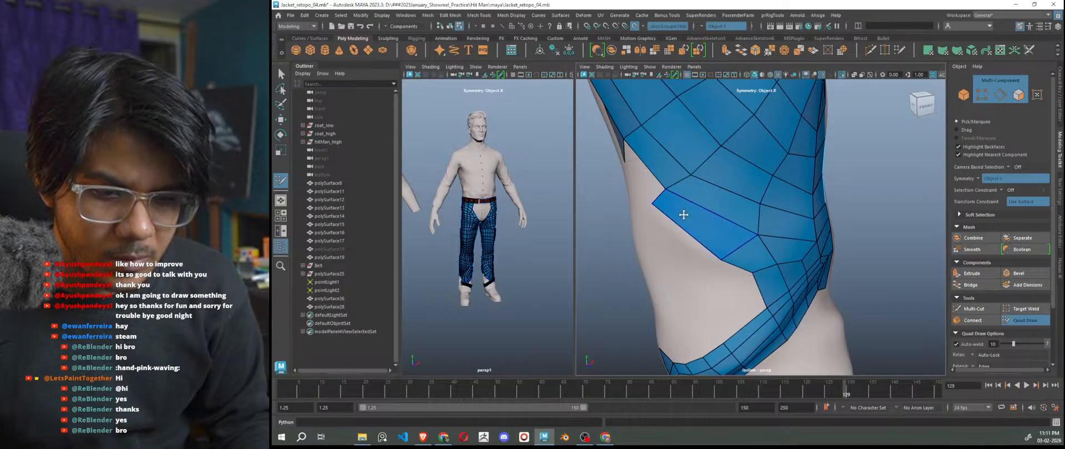
drag(654, 201, 649, 207)
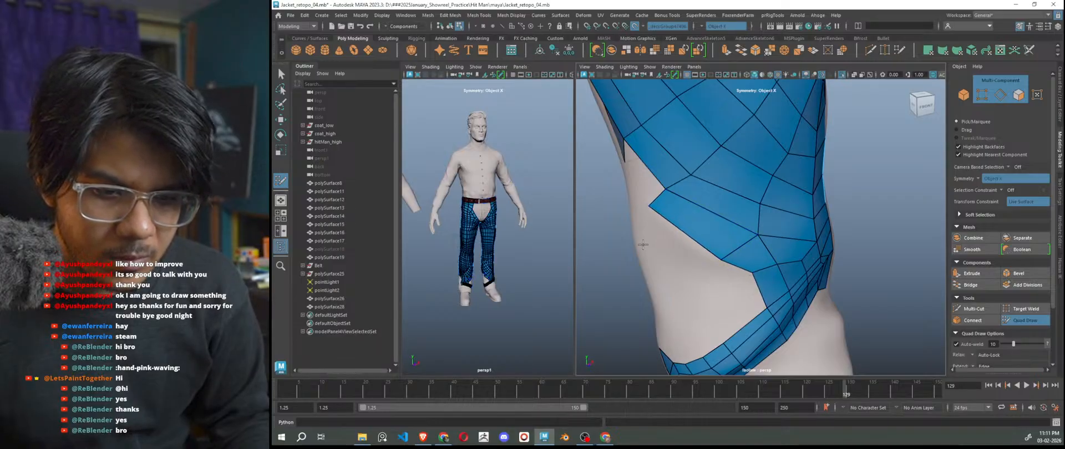
shift+click(686, 251)
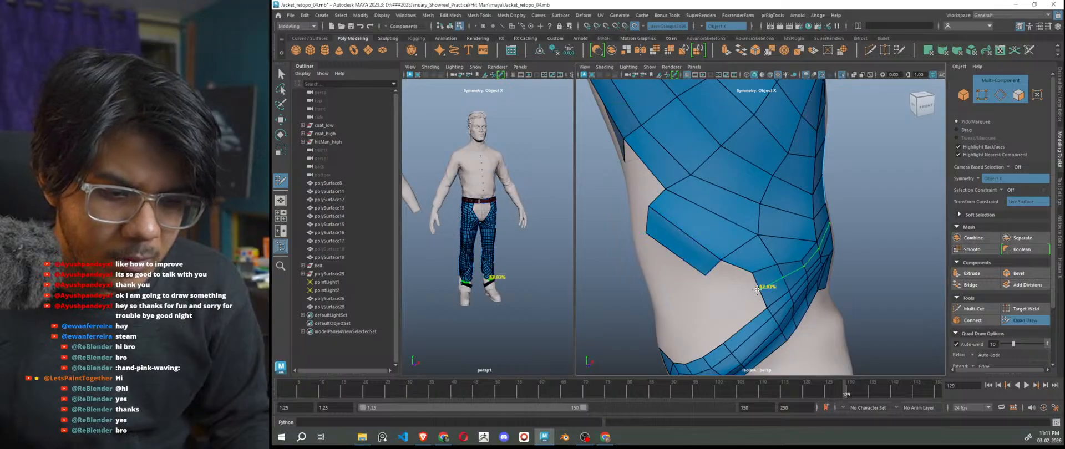
mouse_move(718, 272)
alt+mouse_down()
mouse_move(724, 294)
mouse_move(784, 272)
mouse_move(747, 265)
alt+mouse_up()
key(ctrl+z)
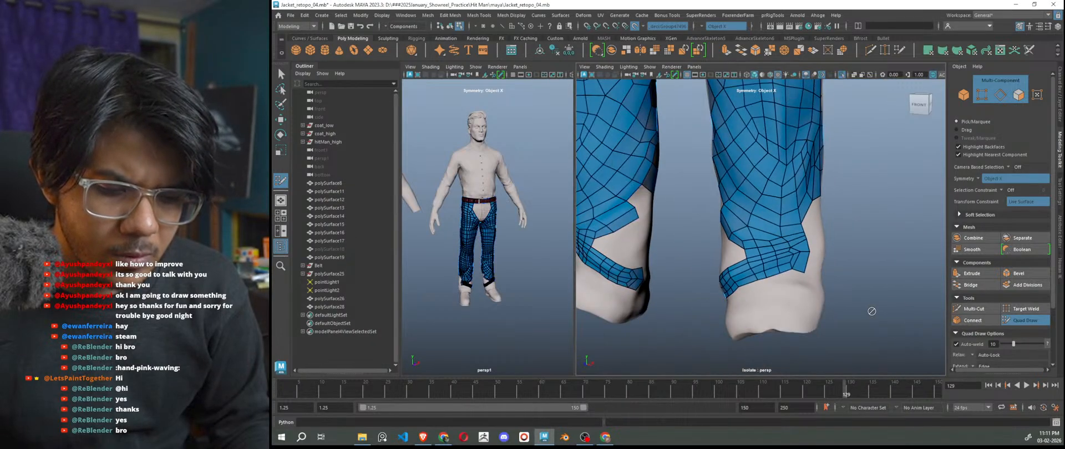
Fill the notch on the inner calf between the knee patch and the trouser mesh with a quad.
scroll(794, 282, up, 6)
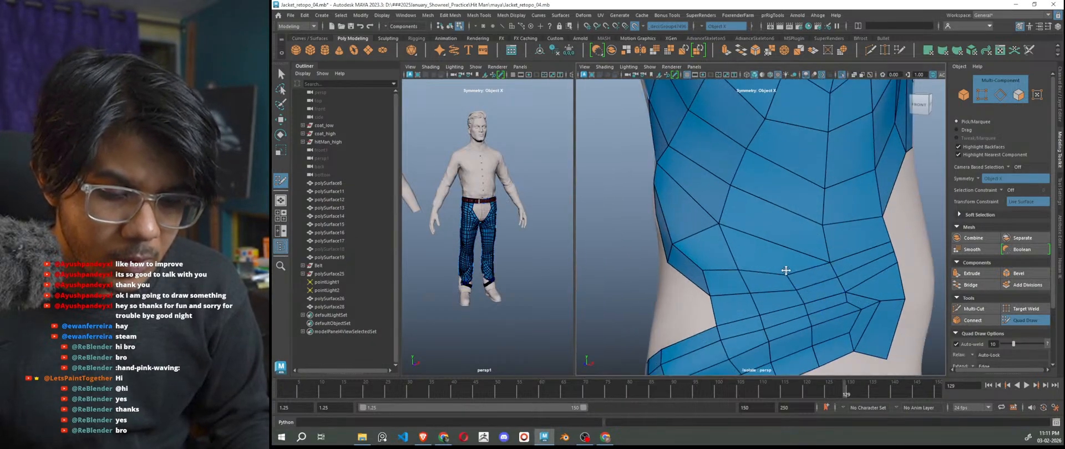
key([)
alt+drag(800, 295, 907, 303)
scroll(711, 231, up, 5)
alt+middle_drag(703, 225, 753, 275)
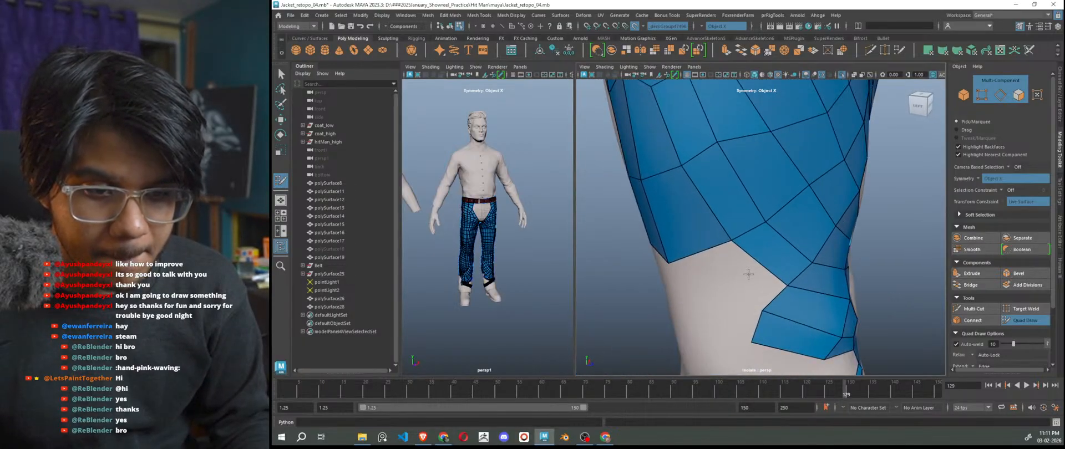
scroll(753, 274, down, 5)
alt+drag(752, 274, 738, 277)
scroll(730, 283, up, 3)
shift+click(738, 273)
Extend a row of quads from the knee patch along the outer calf, attached to the trouser mesh's lower border.
alt+drag(735, 302, 613, 306)
alt+right_drag(613, 306, 785, 272)
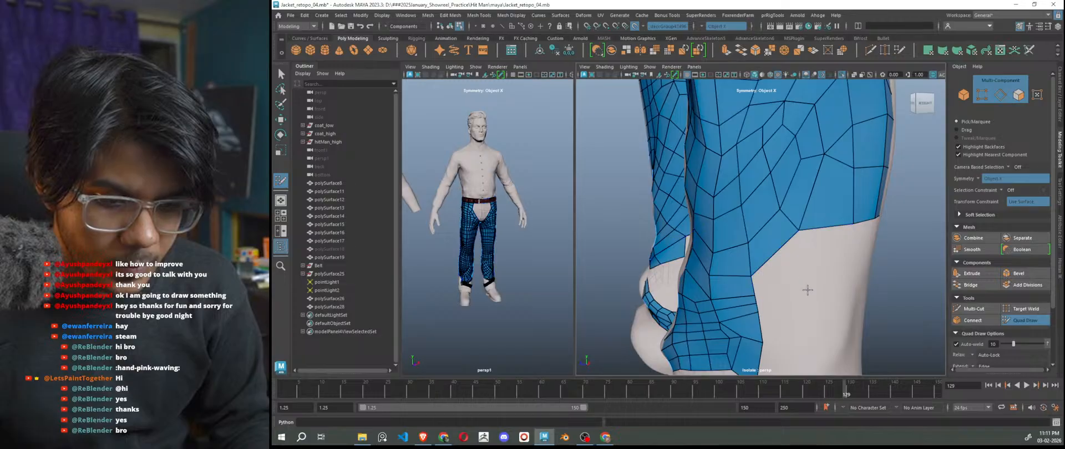
shift+click(783, 283)
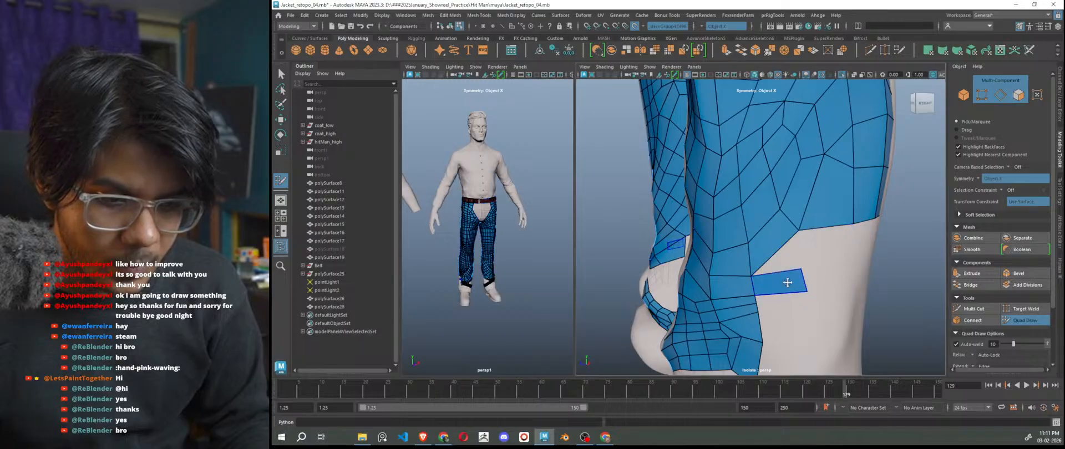
shift+click(797, 246)
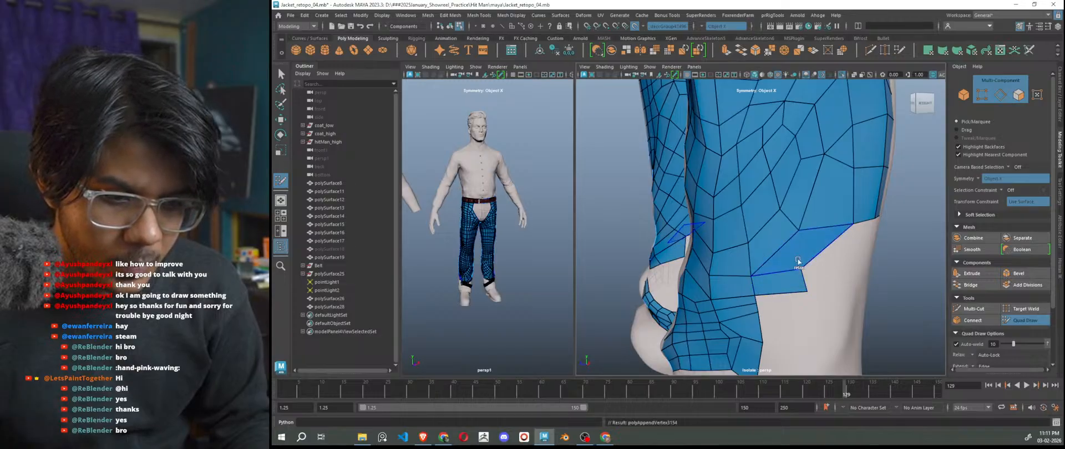
scroll(798, 279, down, 5)
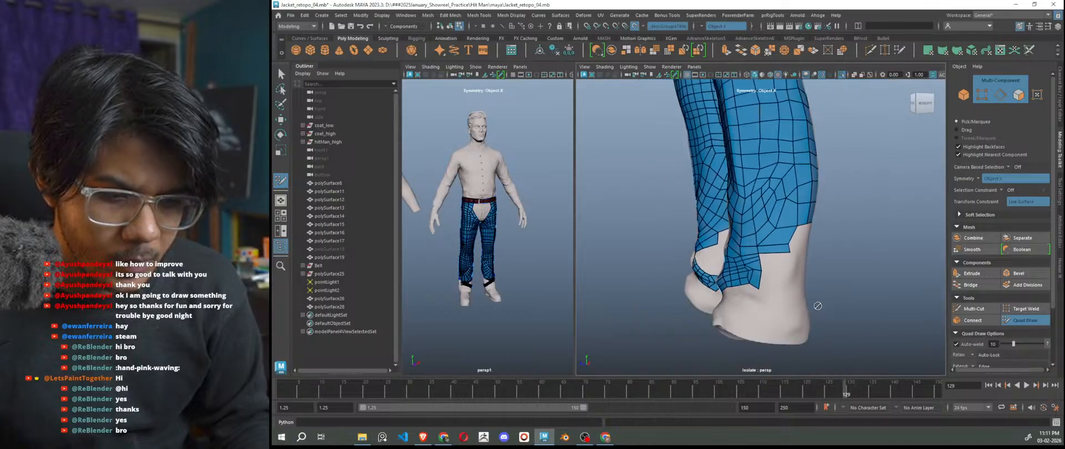
scroll(788, 281, up, 4)
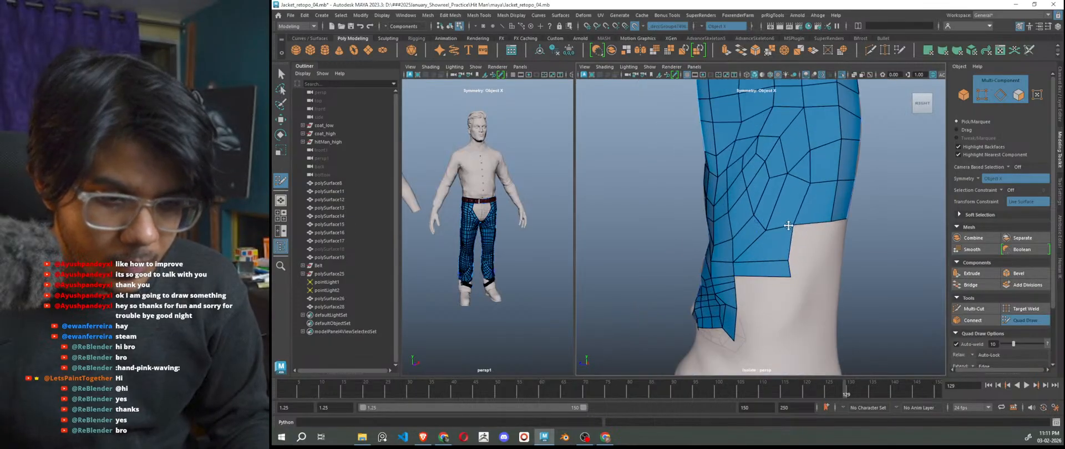
alt+drag(815, 281, 787, 285)
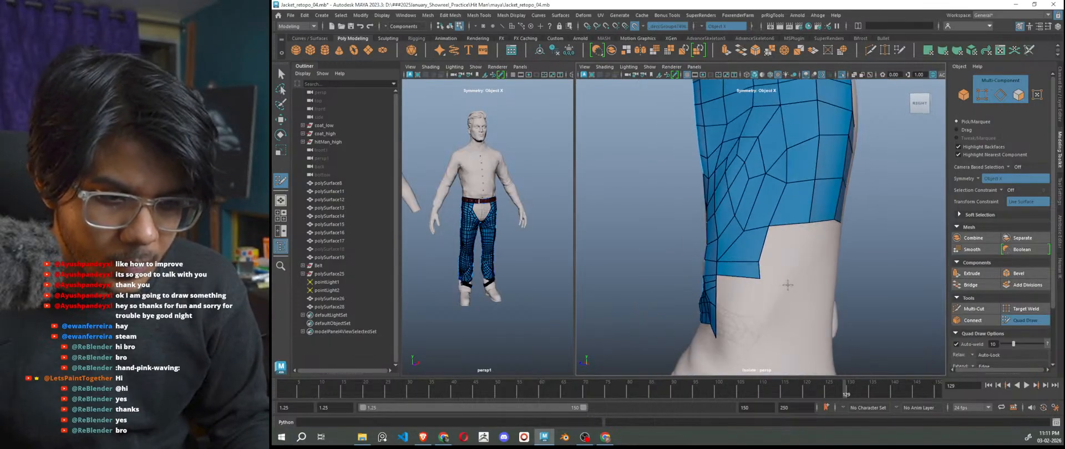
shift+click(791, 251)
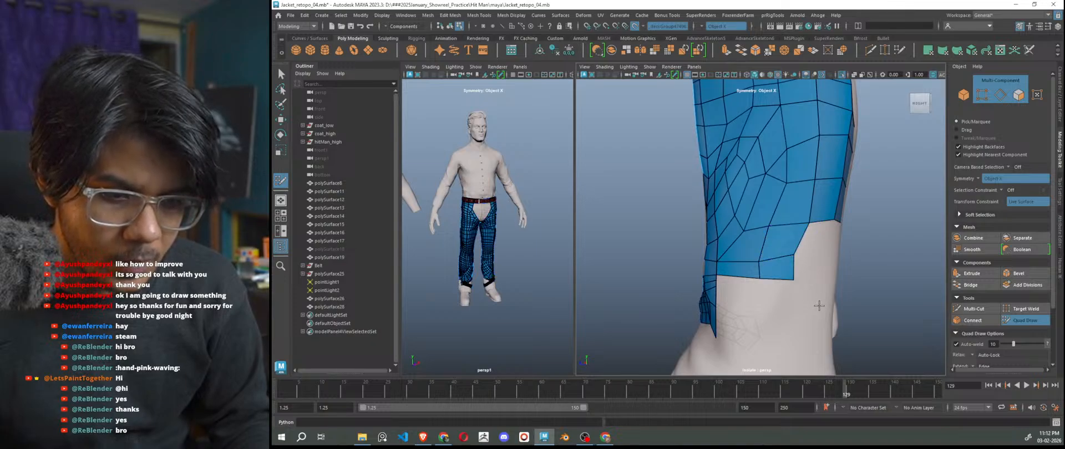
Continue the row of quads around the back of the calf below the trouser mesh's lower border.
alt+drag(788, 275, 765, 292)
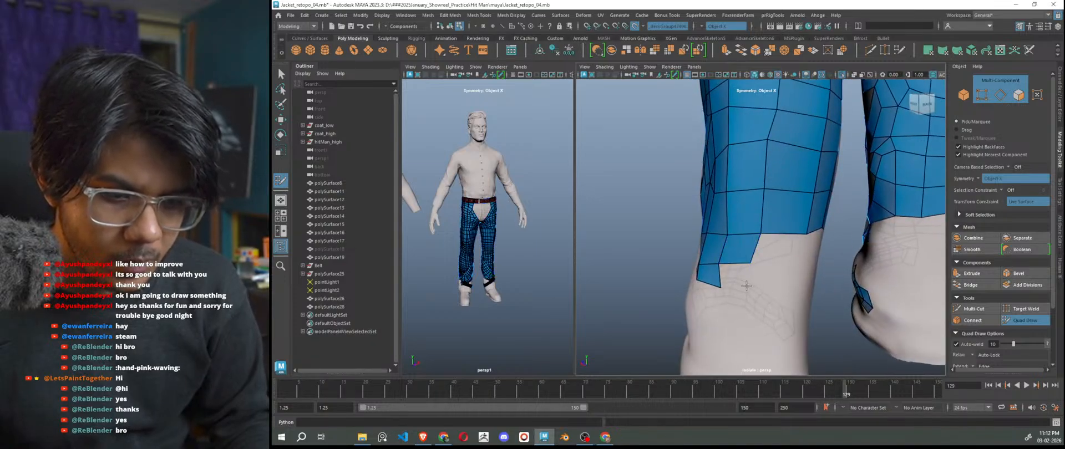
alt+drag(748, 289, 813, 313)
alt+drag(829, 285, 727, 300)
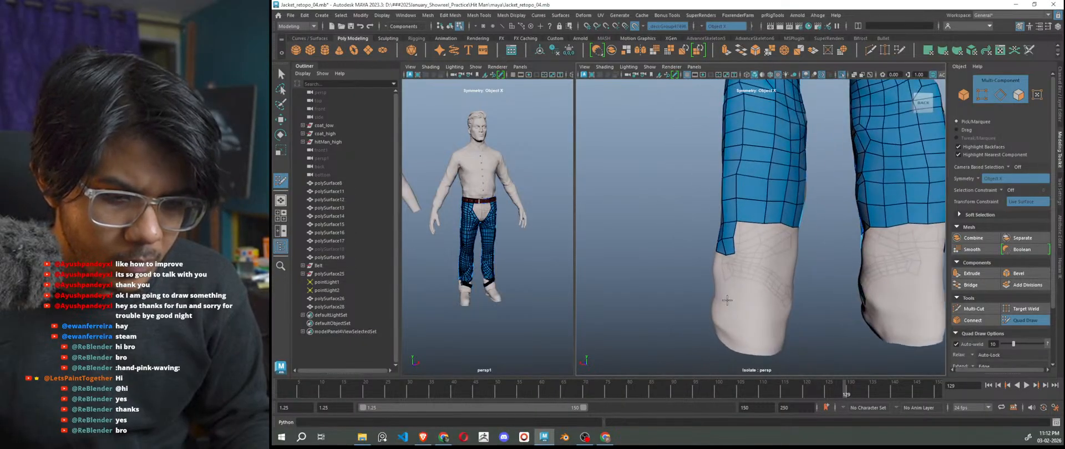
alt+right_drag(727, 300, 753, 264)
shift+click(749, 232)
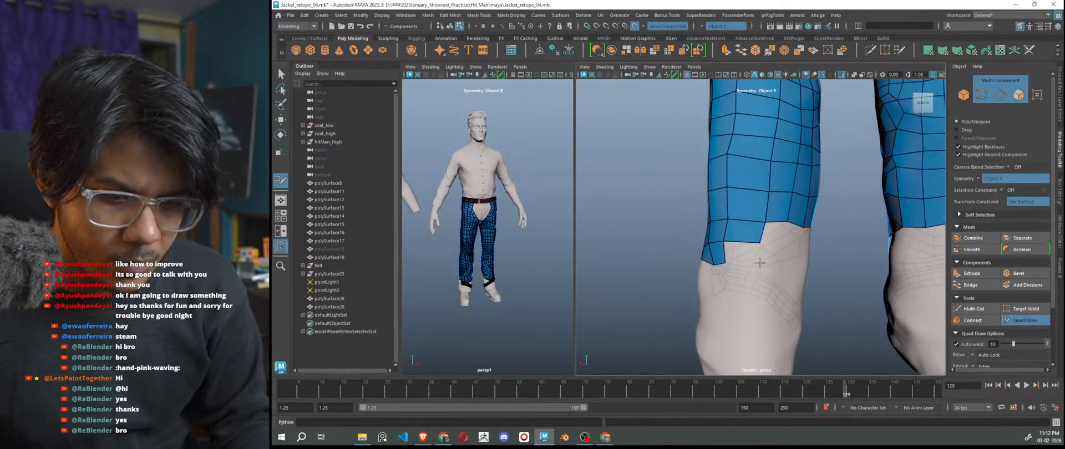
shift+click(751, 258)
alt+drag(774, 297, 729, 302)
shift+click(735, 241)
shift+click(735, 256)
Close the row of quads on the inner calf, joining the back faces to the front knee patch.
alt+drag(735, 256, 765, 265)
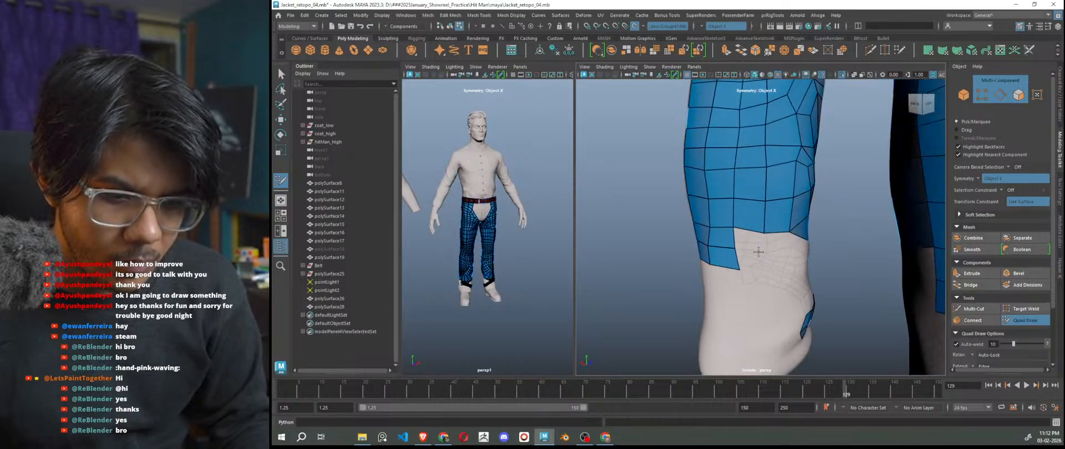
shift+click(754, 259)
alt+drag(773, 301, 789, 286)
shift+click(772, 271)
scroll(783, 341, up, 5)
scroll(783, 341, down, 5)
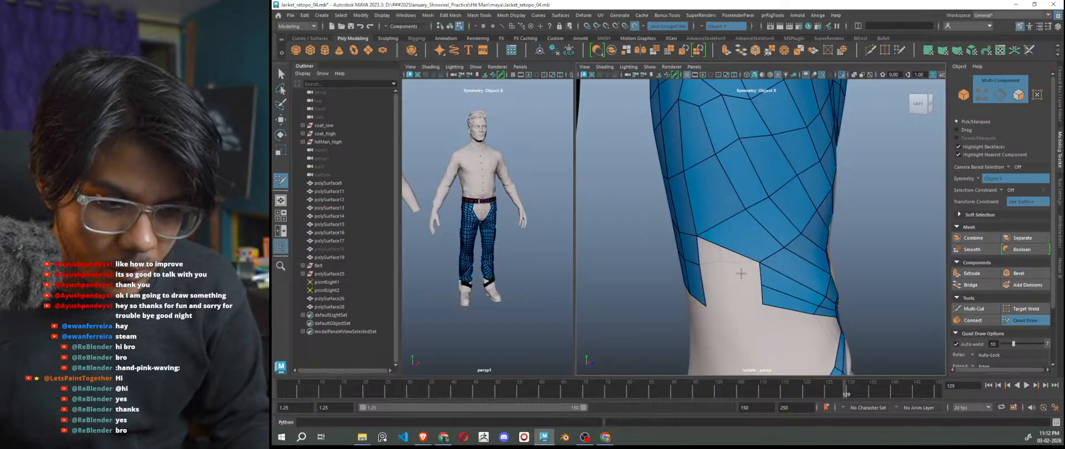
shift+click(736, 297)
Examine the knee patch and the open border of the calf mesh from the front, side and back.
alt+drag(736, 297, 774, 309)
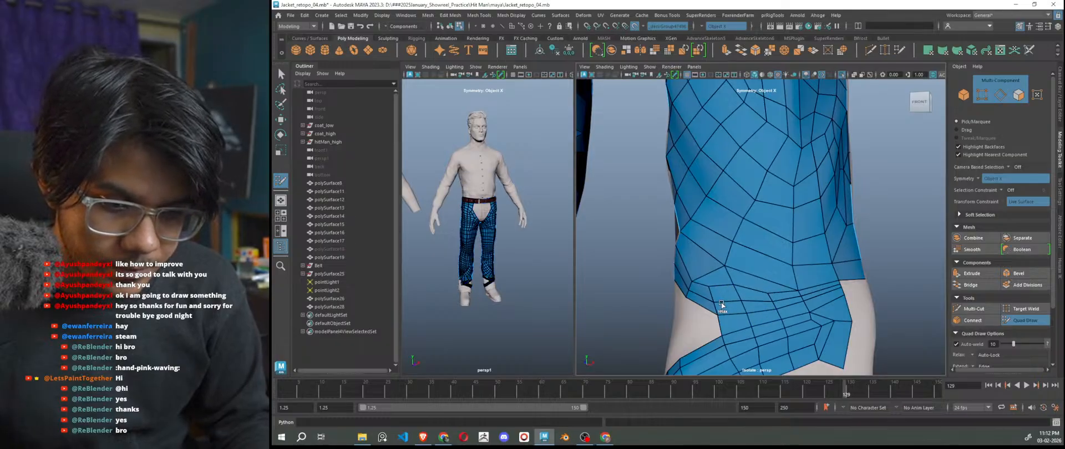
ctrl+click(823, 298)
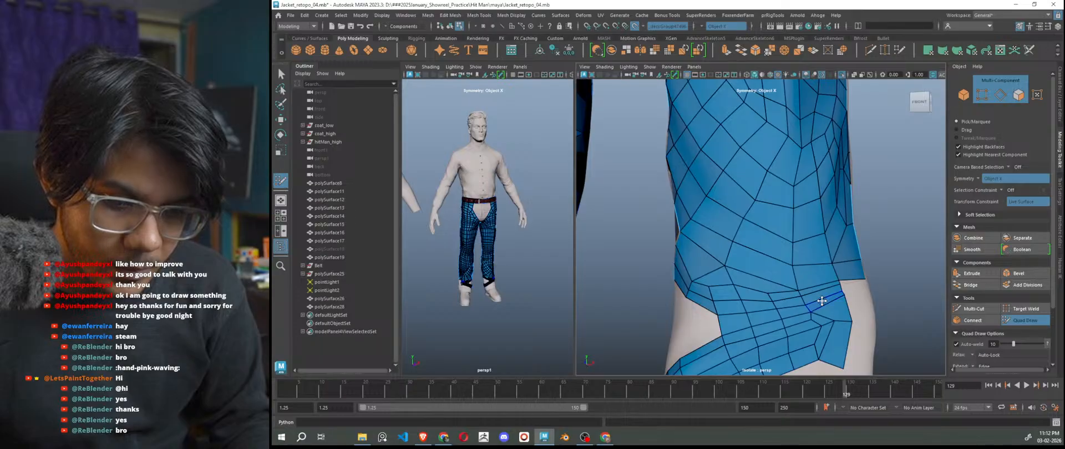
scroll(774, 302, down, 7)
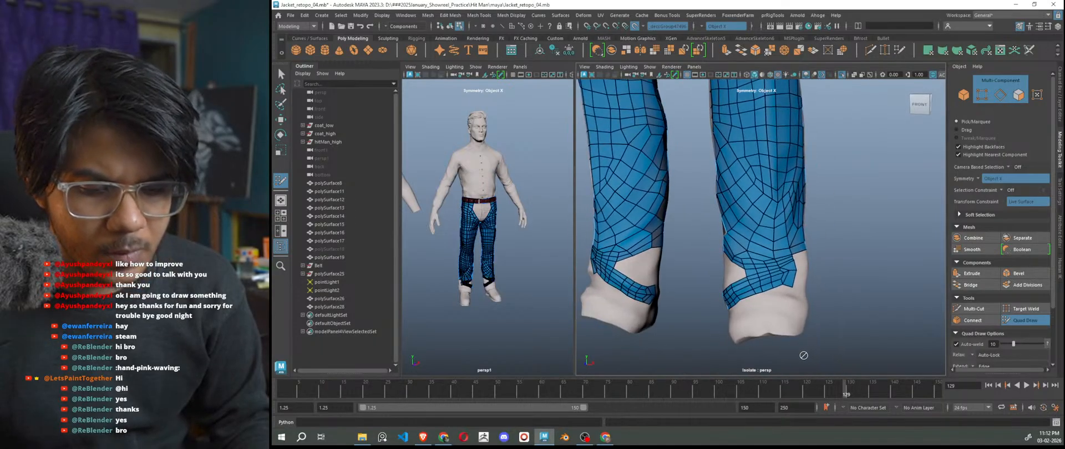
scroll(778, 301, up, 3)
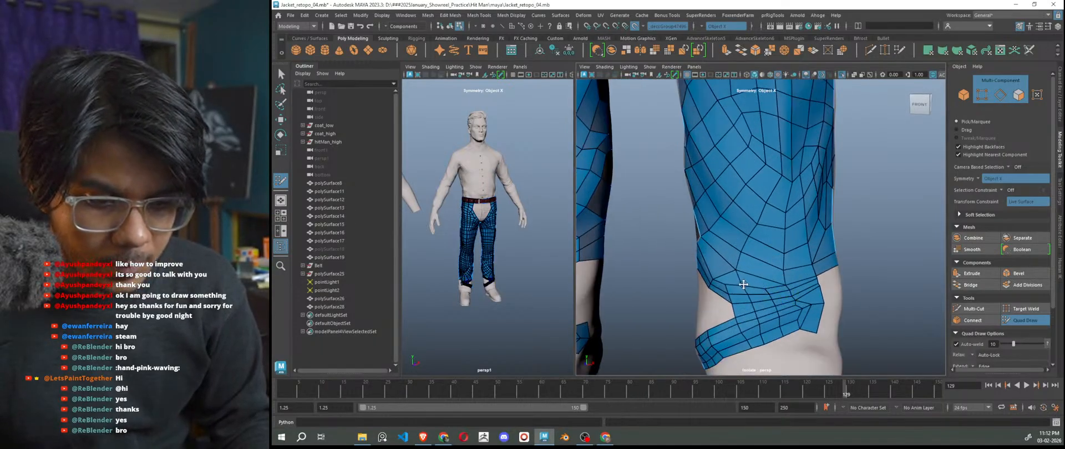
scroll(736, 277, down, 4)
scroll(793, 303, up, 4)
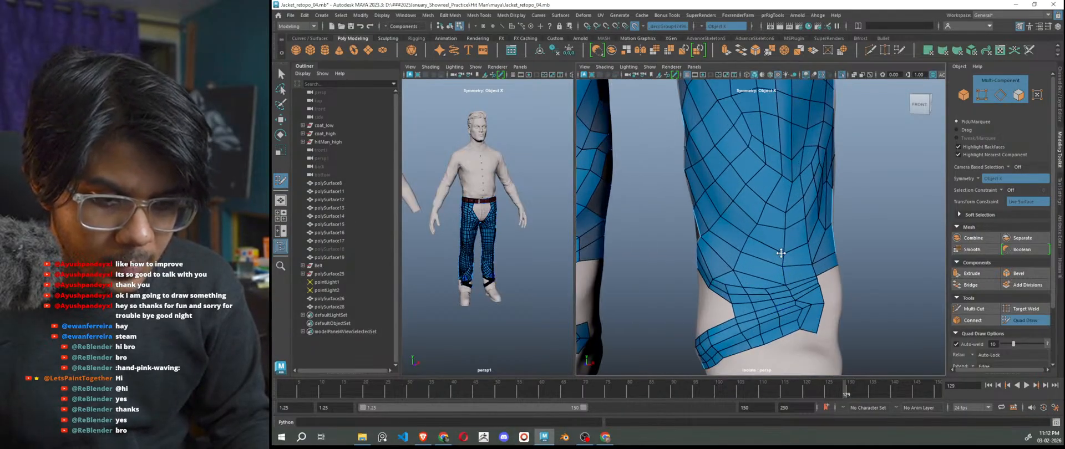
scroll(787, 305, down, 6)
alt+drag(791, 308, 869, 342)
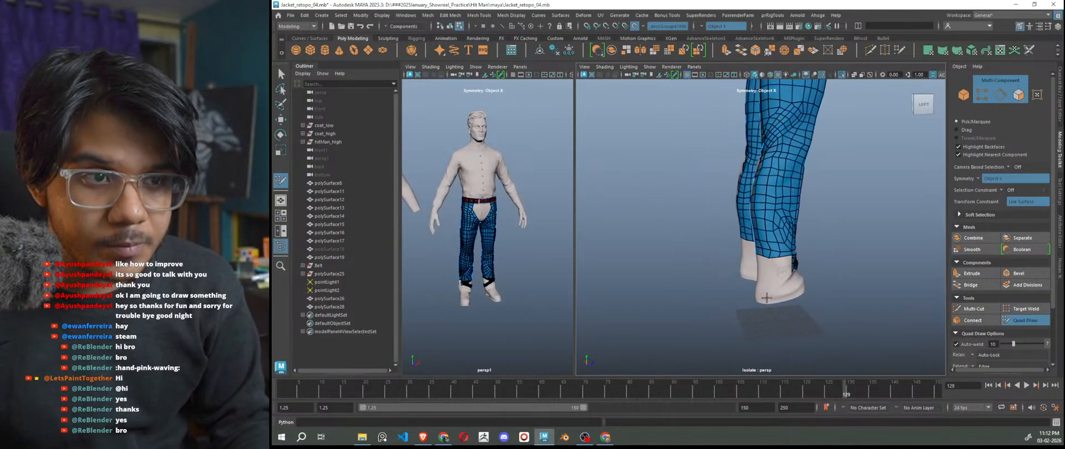
scroll(768, 298, up, 5)
alt+drag(768, 297, 736, 281)
scroll(796, 307, up, 3)
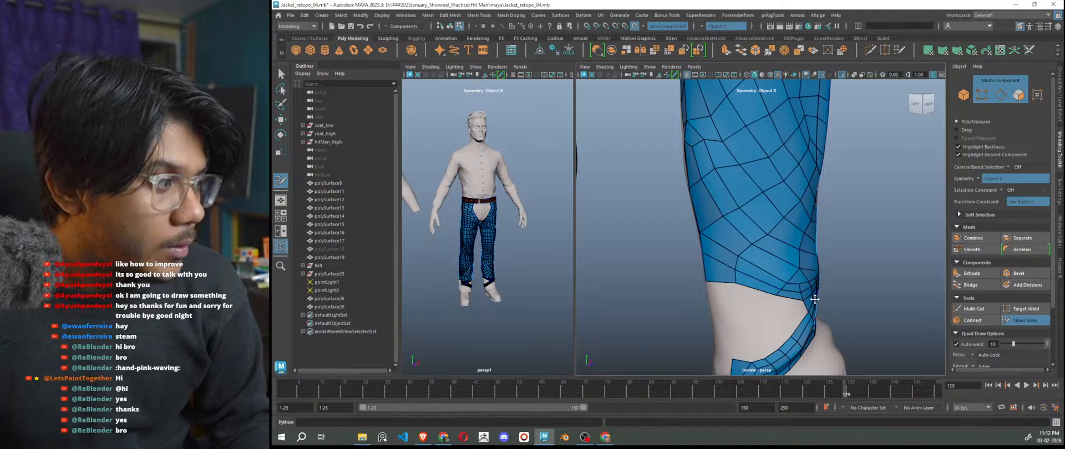
scroll(815, 299, down, 4)
alt+drag(816, 299, 716, 295)
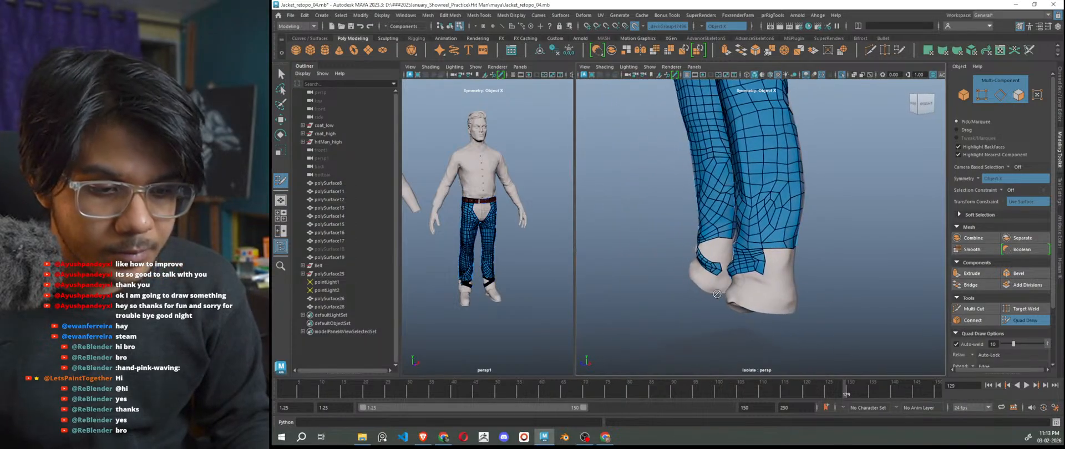
scroll(775, 302, up, 4)
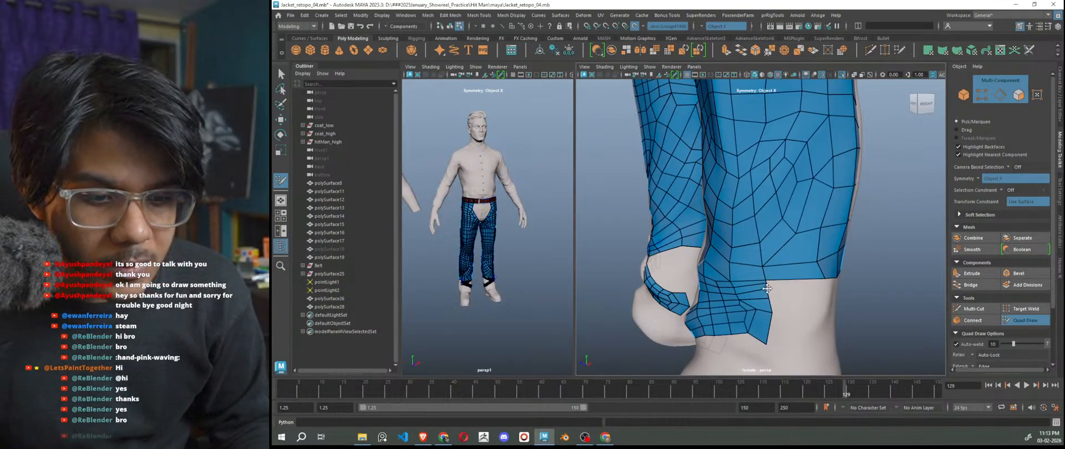
alt+right_drag(765, 287, 860, 366)
alt+middle_drag(799, 341, 810, 305)
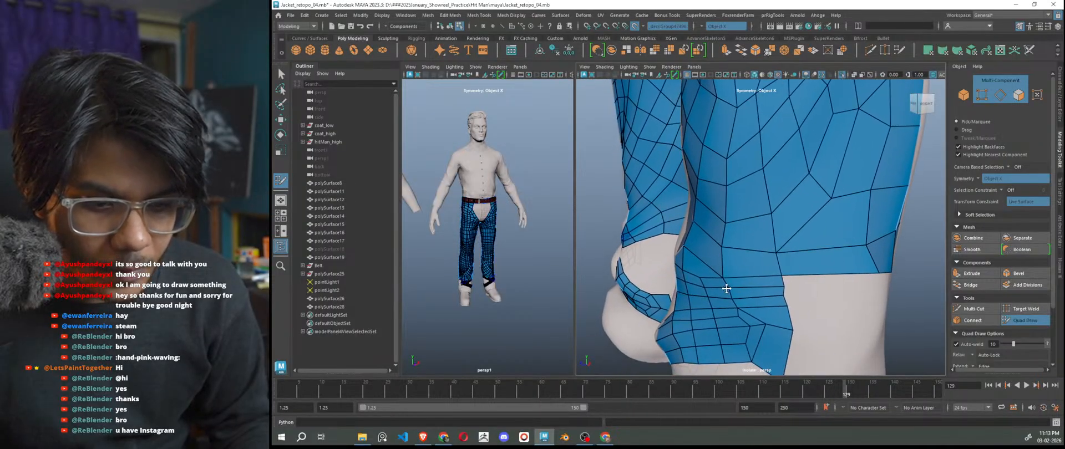
Clean up the knee patch's outer side by moving a vertex, deleting the extra edge and filling quads toward the back of the calf.
drag(736, 304, 730, 290)
ctrl+shift+click(765, 290)
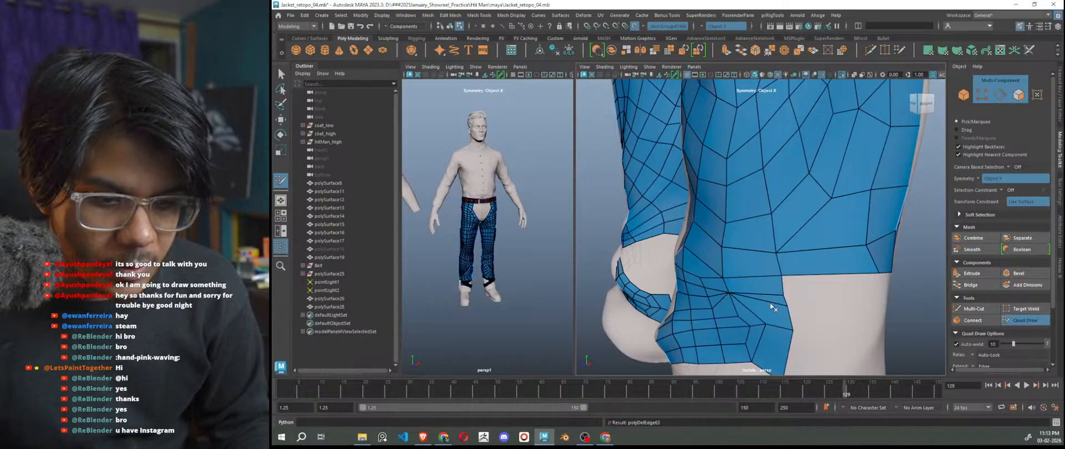
ctrl+click(717, 299)
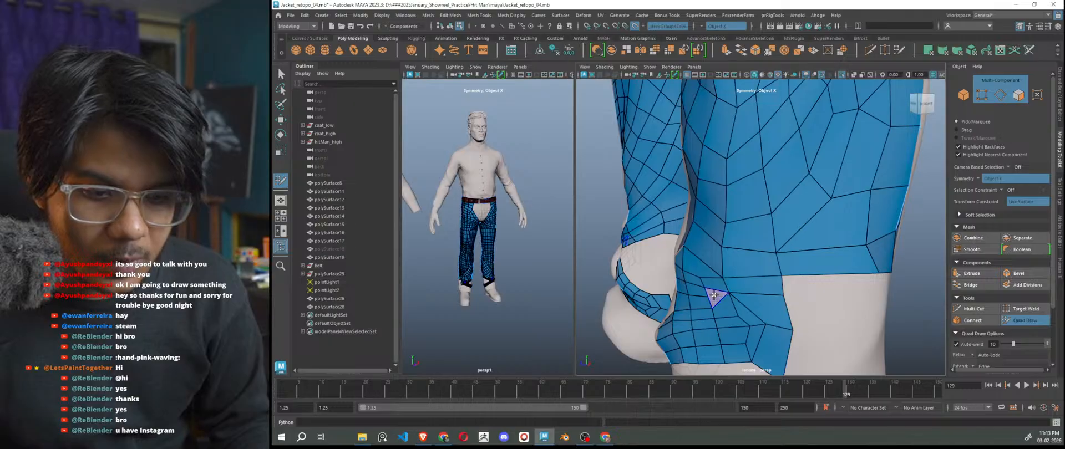
mouse_move(737, 304)
shift+mouse_down()
mouse_move(703, 301)
mouse_move(815, 319)
mouse_move(809, 297)
mouse_move(766, 303)
shift+mouse_up()
shift+click(761, 292)
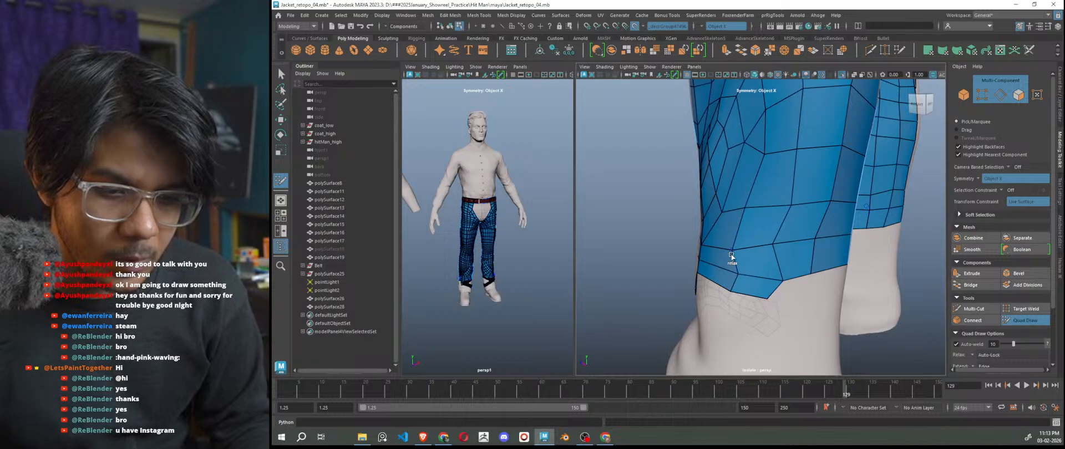
Place points beside the row's open end on the back of the calf and fill quads between them.
alt+drag(735, 253, 772, 290)
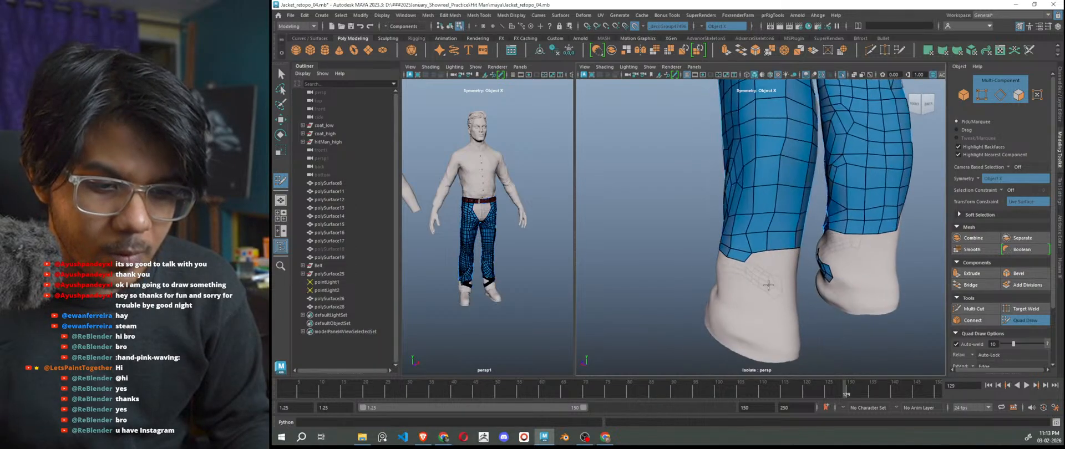
scroll(772, 290, up, 3)
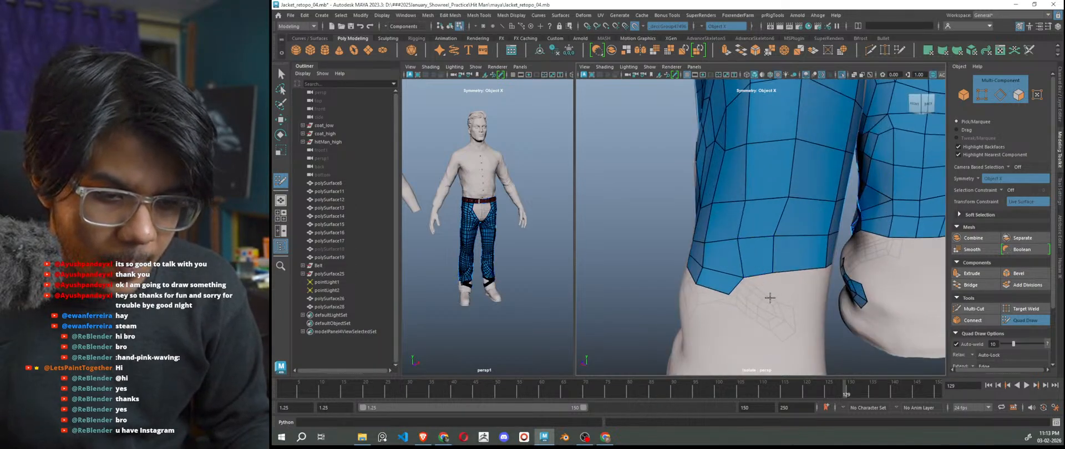
alt+drag(762, 286, 755, 310)
click(750, 280)
shift+click(732, 269)
click(757, 289)
shift+click(741, 271)
mouse_move(741, 271)
alt+mouse_down()
mouse_move(757, 306)
mouse_move(771, 296)
mouse_move(715, 288)
mouse_move(752, 289)
mouse_move(780, 320)
alt+mouse_up()
shift+click(741, 268)
alt+drag(752, 318, 801, 300)
Delete the slanted edge between the knee patch and the calf row on the outer side of the leg.
scroll(758, 325, down, 4)
scroll(756, 240, up, 6)
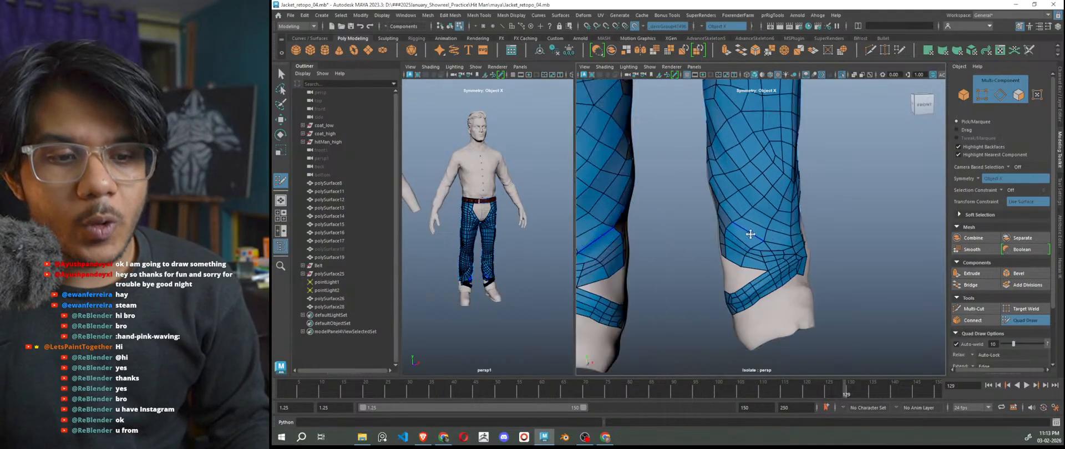
alt+drag(739, 238, 782, 240)
scroll(787, 240, up, 5)
alt+middle_drag(798, 240, 831, 242)
scroll(831, 242, down, 8)
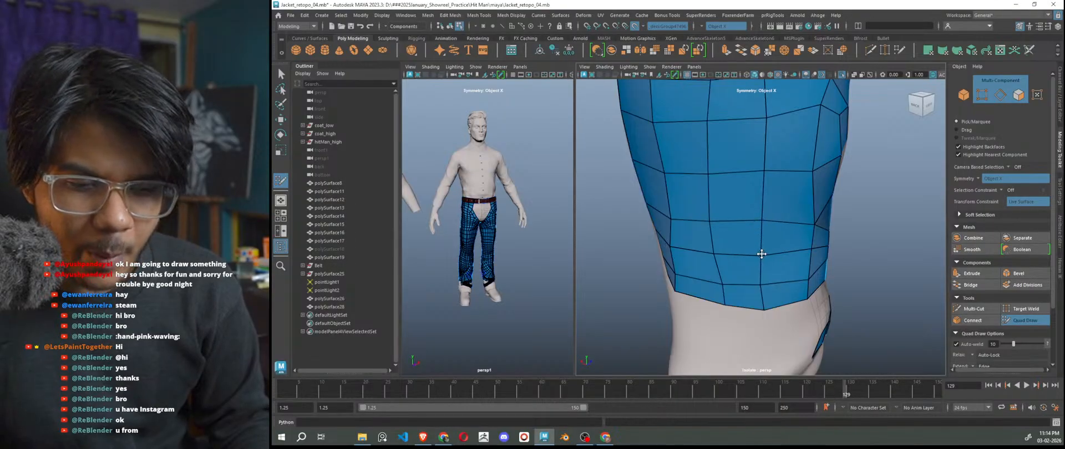
scroll(761, 254, down, 6)
alt+drag(792, 274, 634, 270)
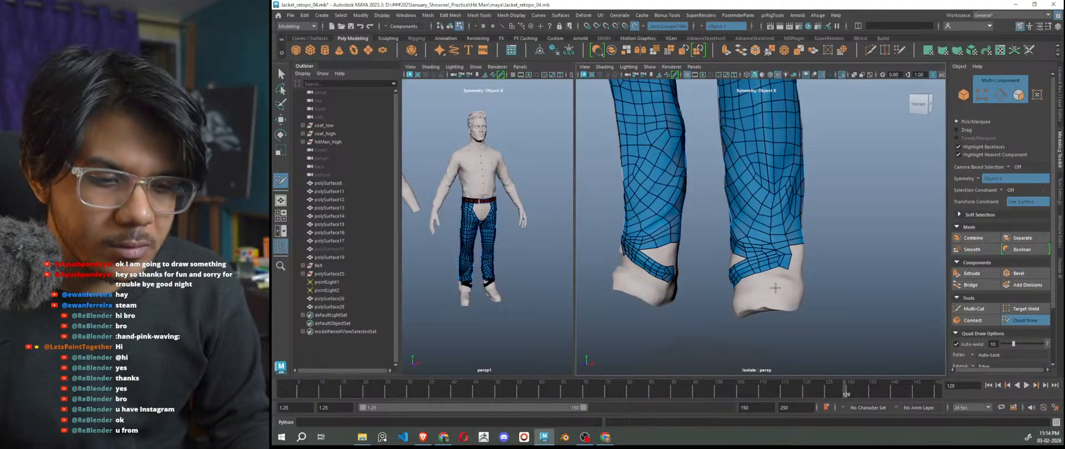
scroll(793, 286, up, 3)
alt+drag(811, 289, 816, 308)
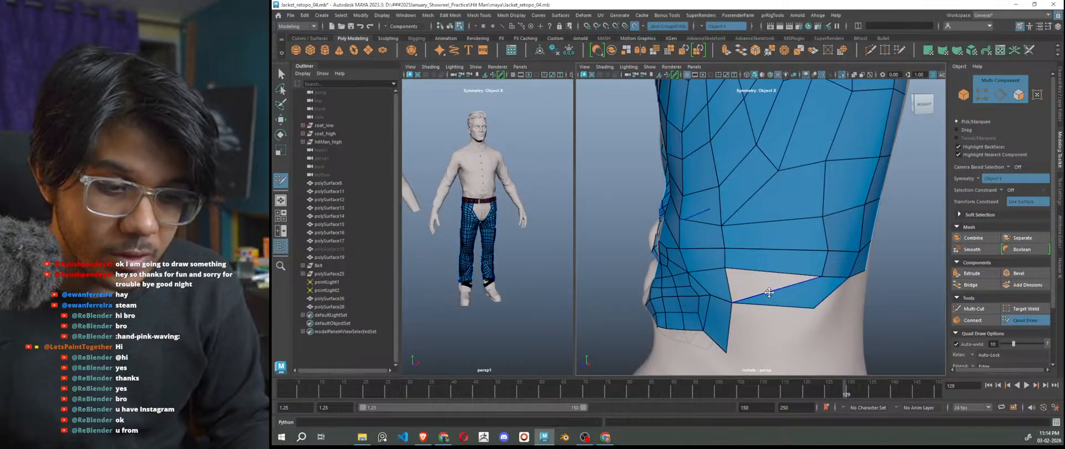
ctrl+shift+click(774, 294)
alt+drag(789, 327, 753, 316)
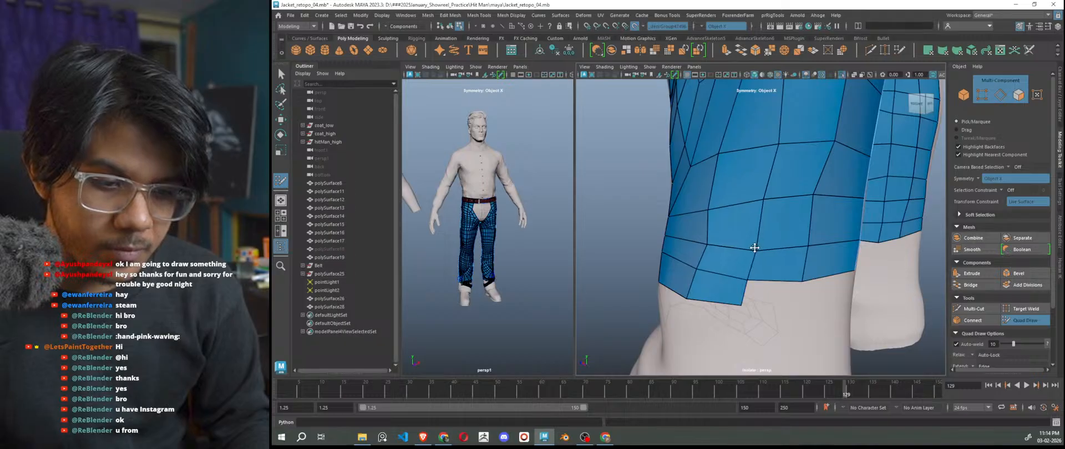
Leave Quad Draw, select the retopologized trousers in object mode and isolate them in the second viewport.
alt+drag(776, 299, 647, 309)
scroll(790, 298, down, 6)
scroll(792, 307, down, 6)
alt+middle_drag(842, 268, 850, 324)
scroll(849, 324, up, 3)
key(w)
right_drag(866, 172, 671, 226)
click(713, 181)
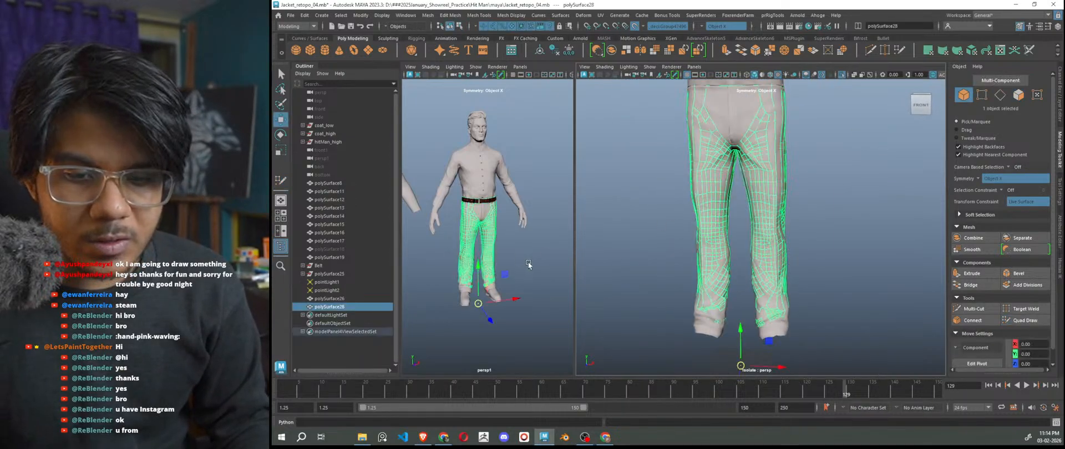
key(f)
key(ctrl+1)
click(540, 300)
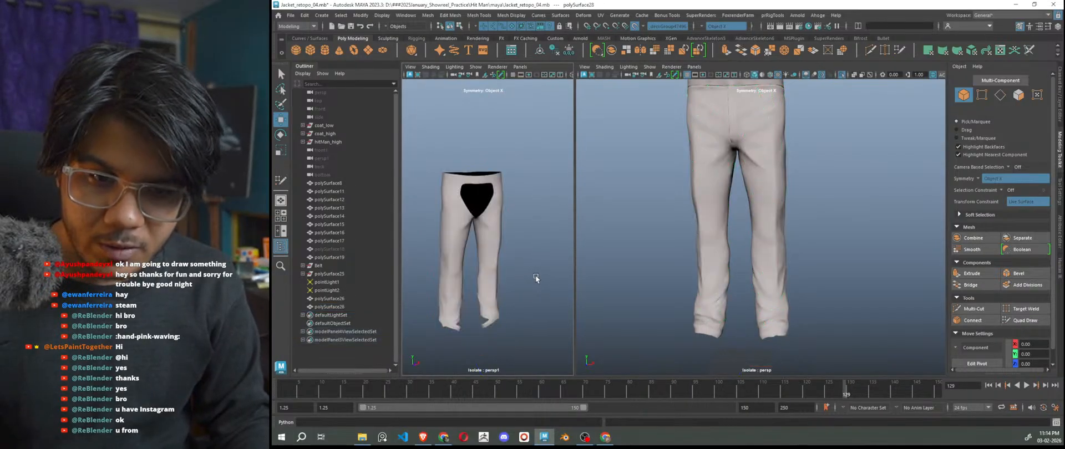
Inspect the knees and shins of the isolated low-poly trousers beside the high-poly version, selecting the mesh to show its wireframe.
alt+middle_drag(540, 300, 527, 238)
alt+right_drag(527, 238, 521, 290)
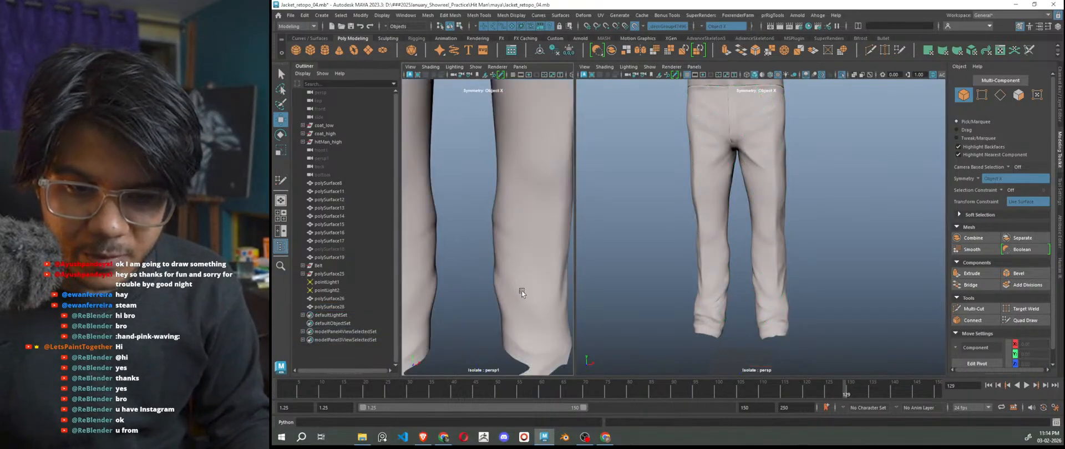
scroll(520, 291, down, 2)
alt+middle_drag(511, 291, 491, 257)
scroll(493, 258, down, 2)
scroll(510, 259, up, 5)
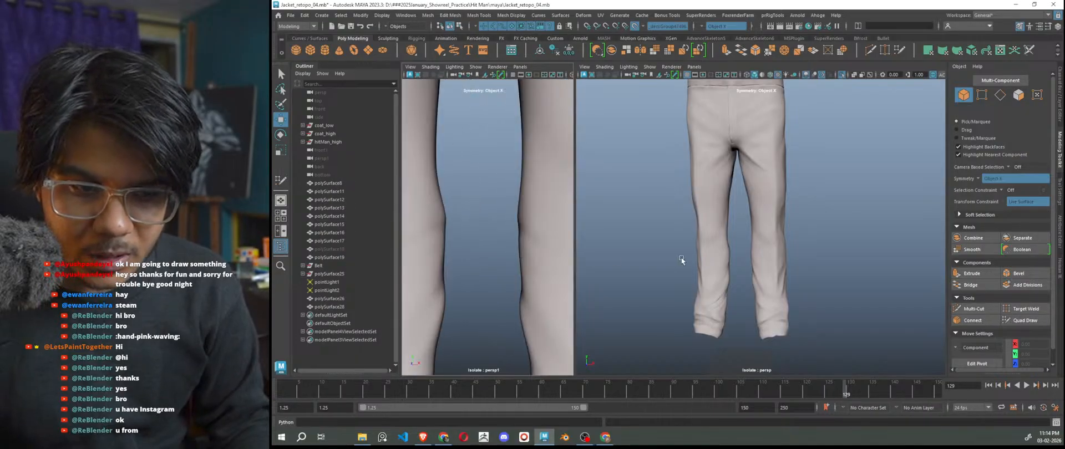
scroll(756, 258, up, 5)
click(784, 298)
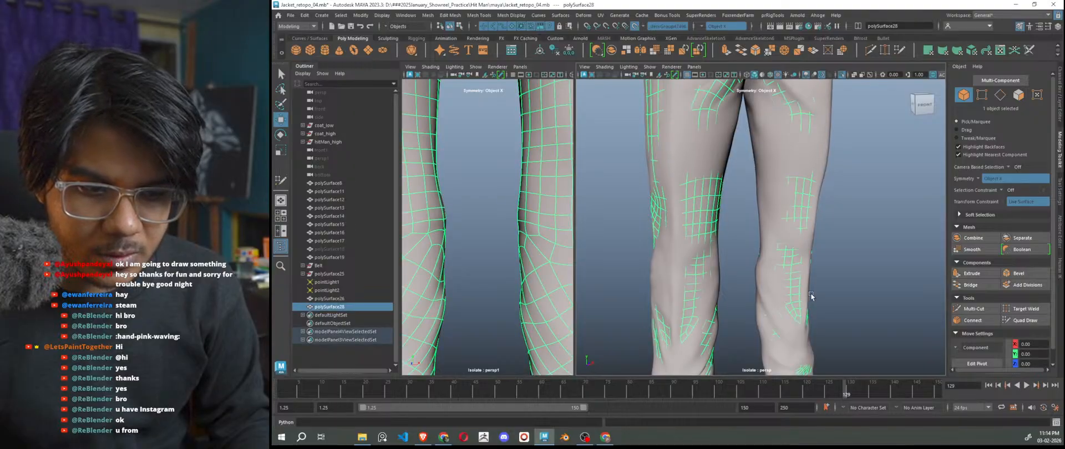
click(466, 295)
Review the quad flow of both isolated trouser legs with the wireframe overlay, and turn the overlay off.
scroll(466, 295, down, 6)
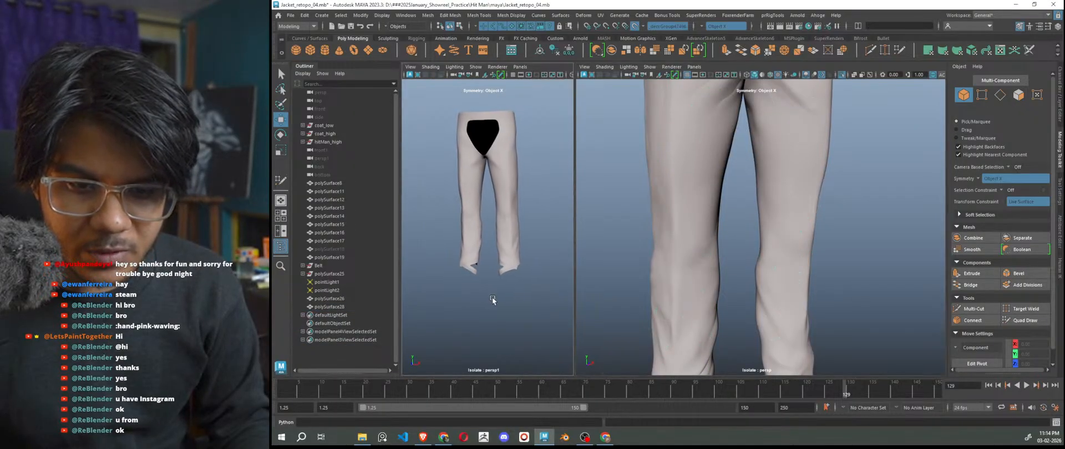
scroll(494, 291, up, 5)
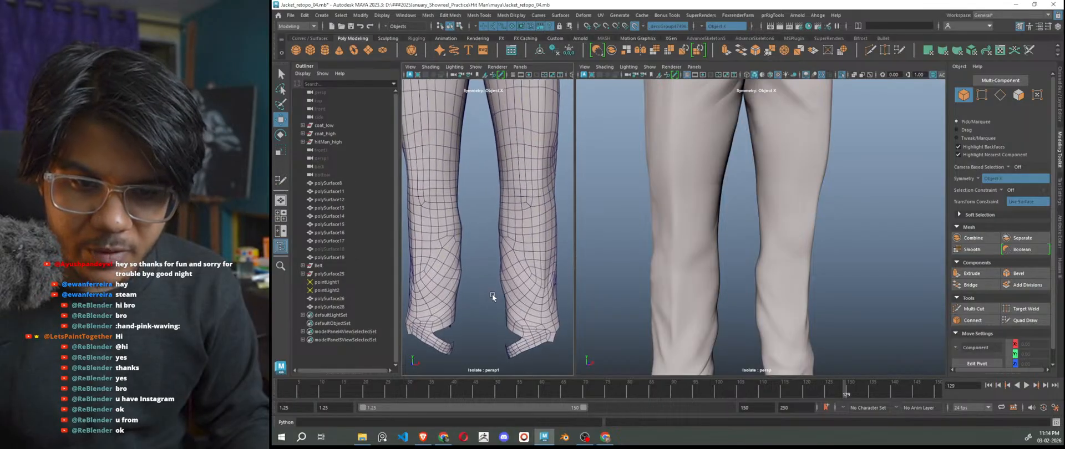
scroll(492, 294, down, 5)
scroll(497, 309, up, 3)
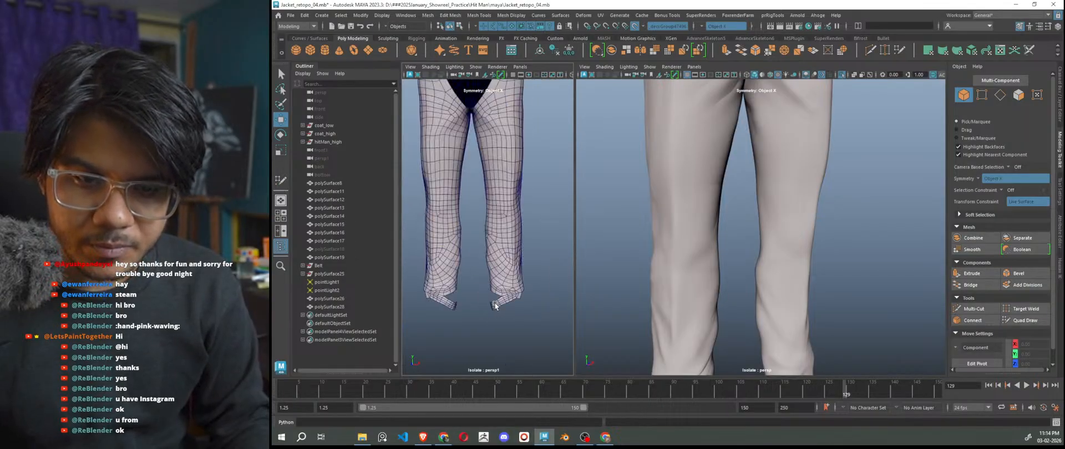
alt+middle_drag(494, 305, 497, 325)
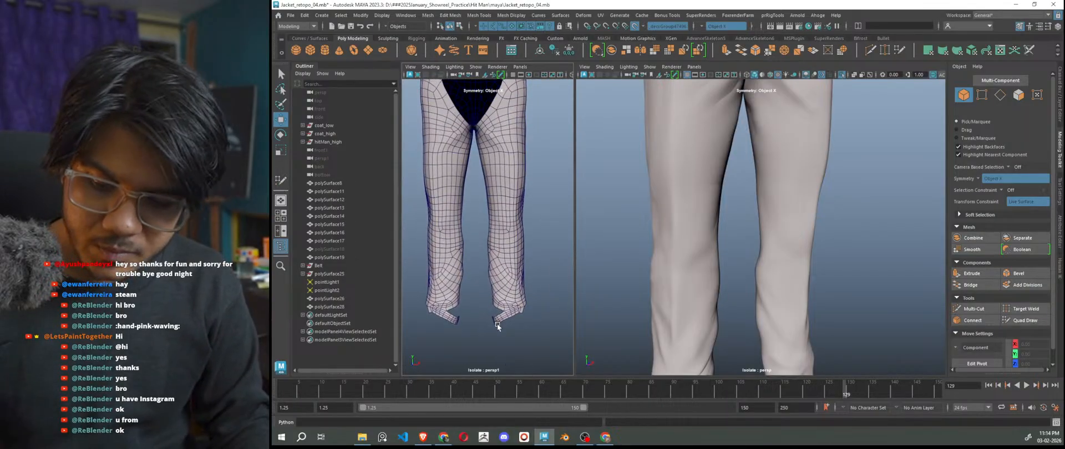
key(alt+5)
scroll(524, 334, down, 3)
scroll(522, 322, up, 3)
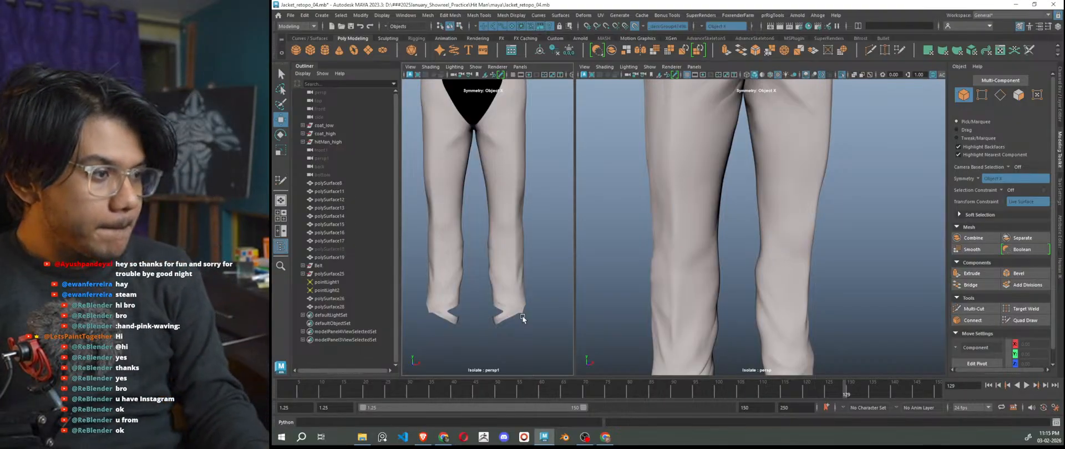
Compare the back of the low-poly trouser legs with the high-poly trousers from matching angles in both viewports.
scroll(752, 282, down, 10)
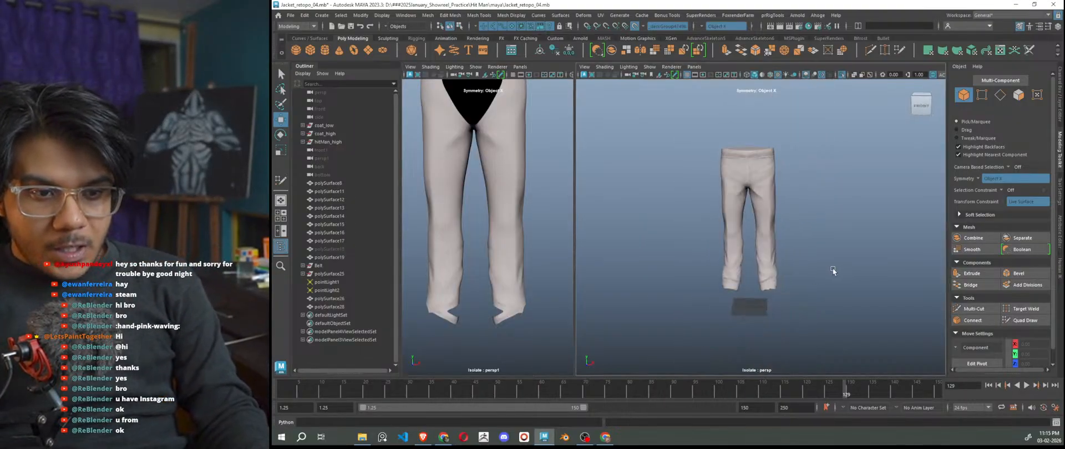
scroll(492, 171, down, 5)
scroll(492, 171, down, 4)
alt+drag(493, 205, 716, 202)
scroll(486, 241, up, 8)
alt+middle_drag(507, 260, 462, 228)
scroll(472, 236, down, 6)
alt+drag(483, 245, 486, 255)
scroll(486, 255, up, 6)
click(455, 294)
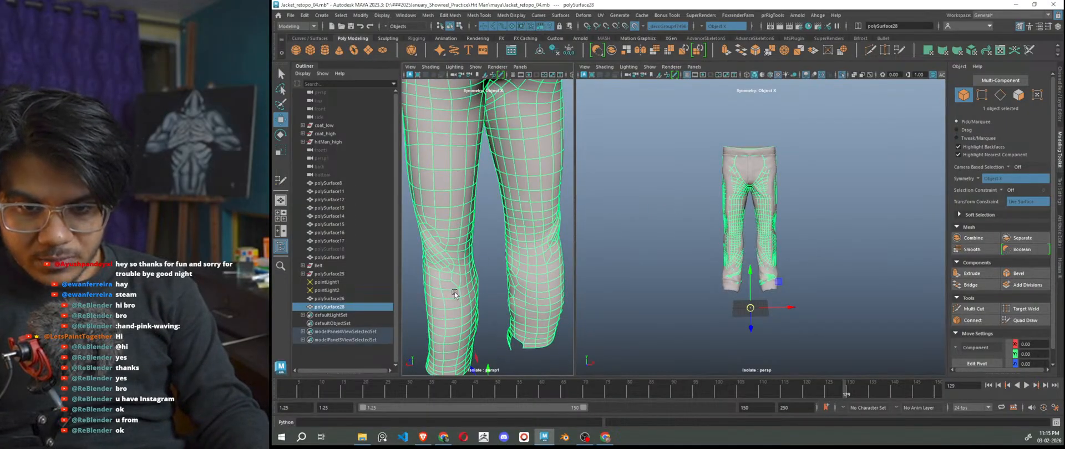
click(491, 286)
alt+drag(497, 287, 493, 286)
alt+drag(867, 271, 752, 245)
scroll(752, 245, up, 5)
alt+middle_drag(752, 245, 760, 298)
alt+drag(761, 298, 749, 244)
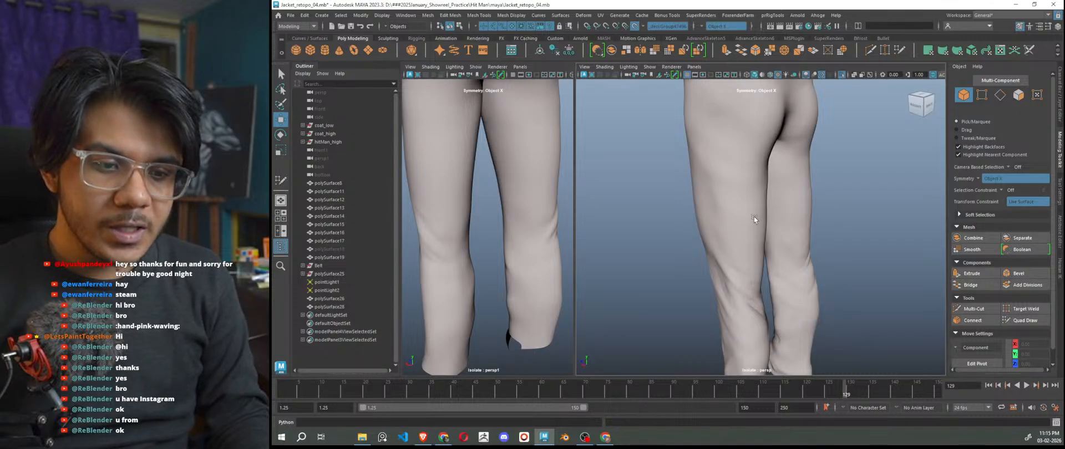
alt+drag(689, 210, 725, 201)
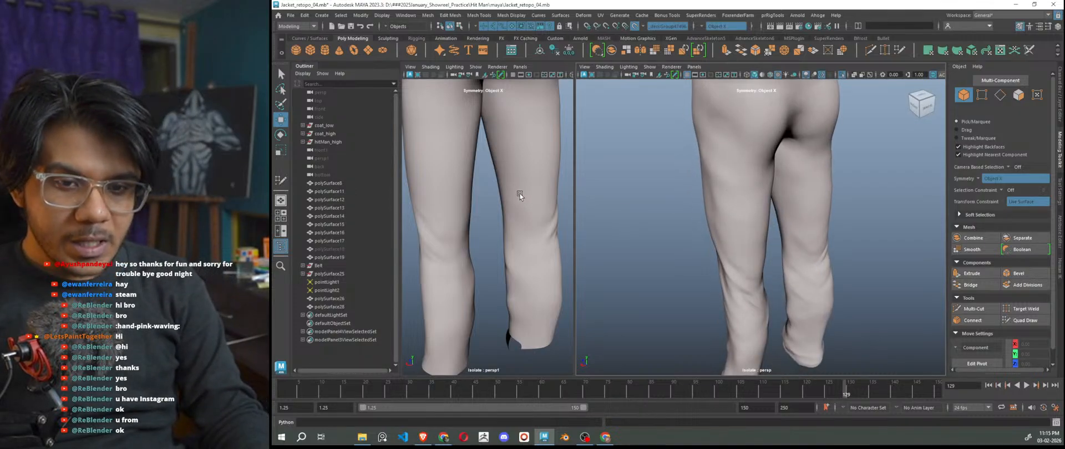
alt+middle_drag(520, 194, 584, 248)
alt+middle_drag(492, 230, 512, 241)
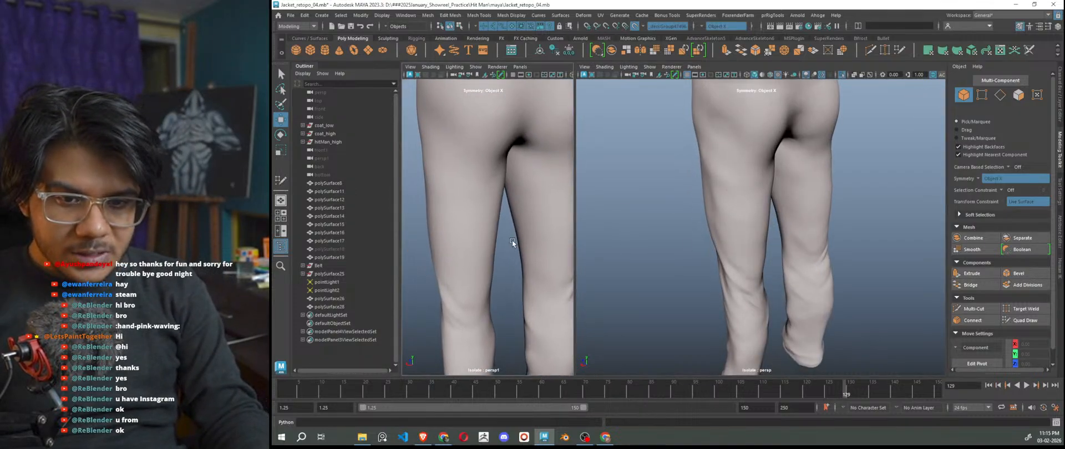
Inspect the wireframe flow on the back thighs and knee folds of the isolated low-poly trousers, selecting and deselecting the mesh.
click(464, 209)
scroll(468, 224, up, 3)
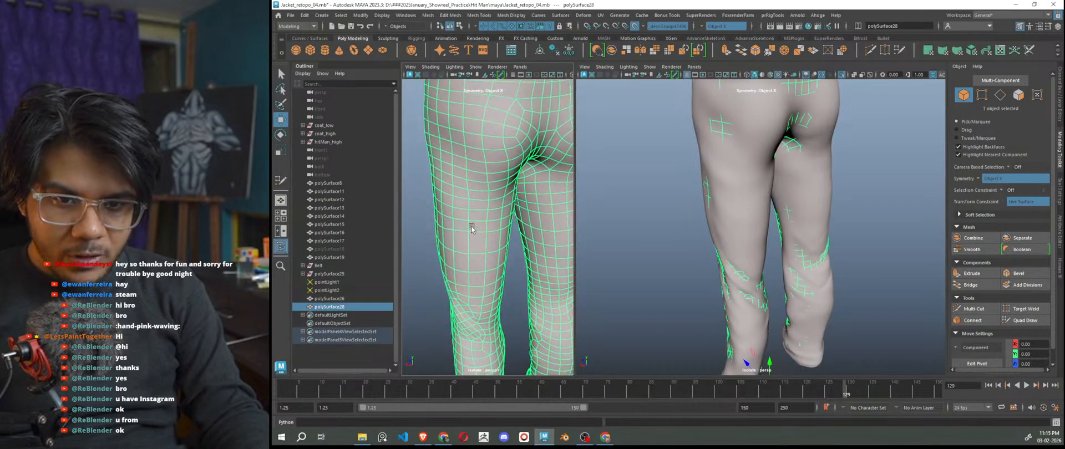
alt+middle_drag(447, 304, 446, 261)
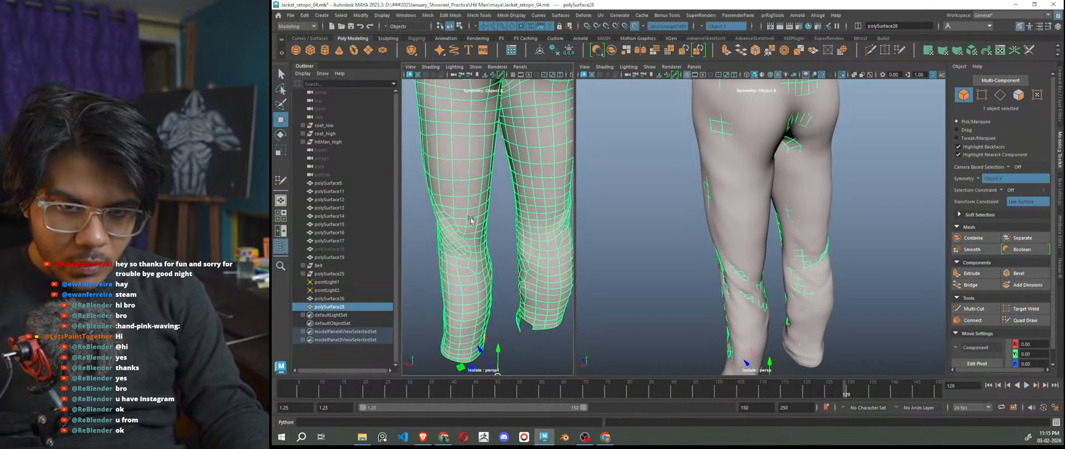
alt+middle_drag(470, 222, 465, 259)
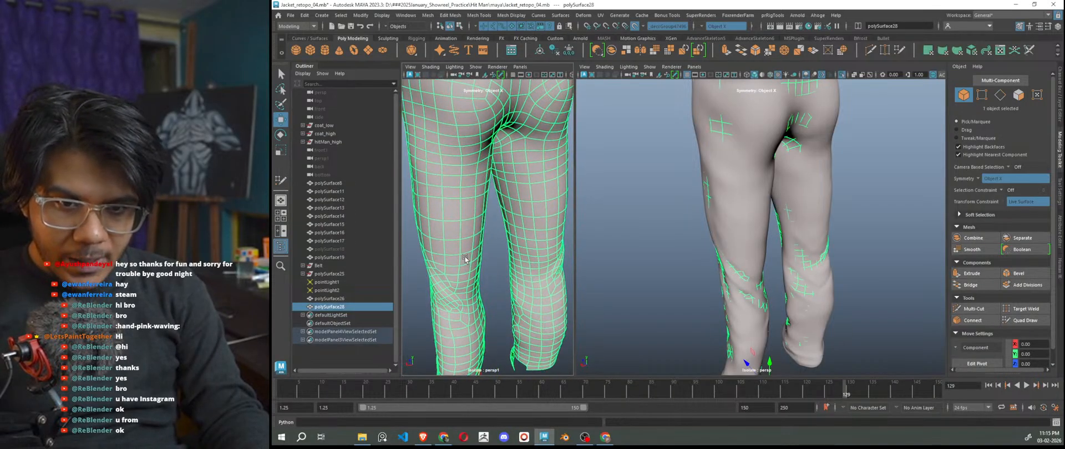
click(492, 266)
alt+drag(450, 193, 455, 219)
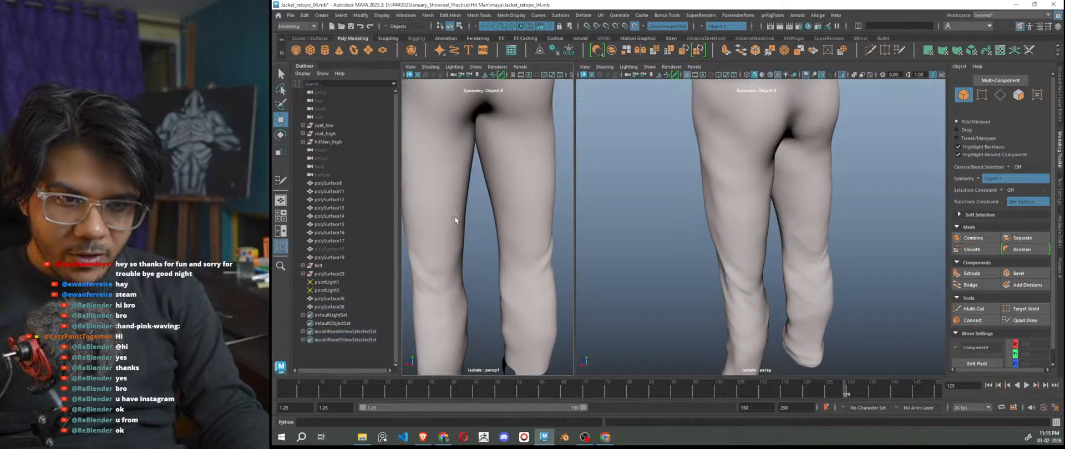
scroll(479, 194, down, 5)
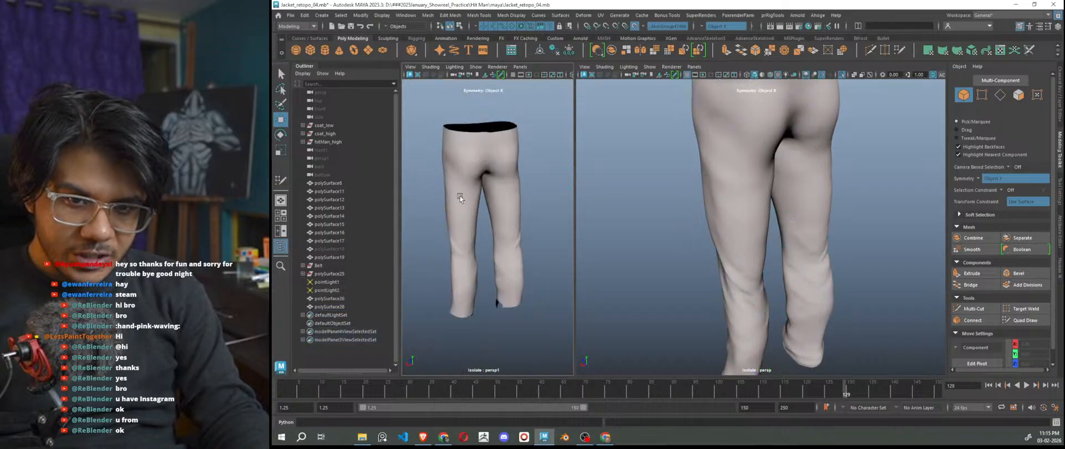
scroll(451, 262, up, 5)
alt+drag(451, 262, 478, 266)
click(478, 266)
scroll(454, 274, up, 6)
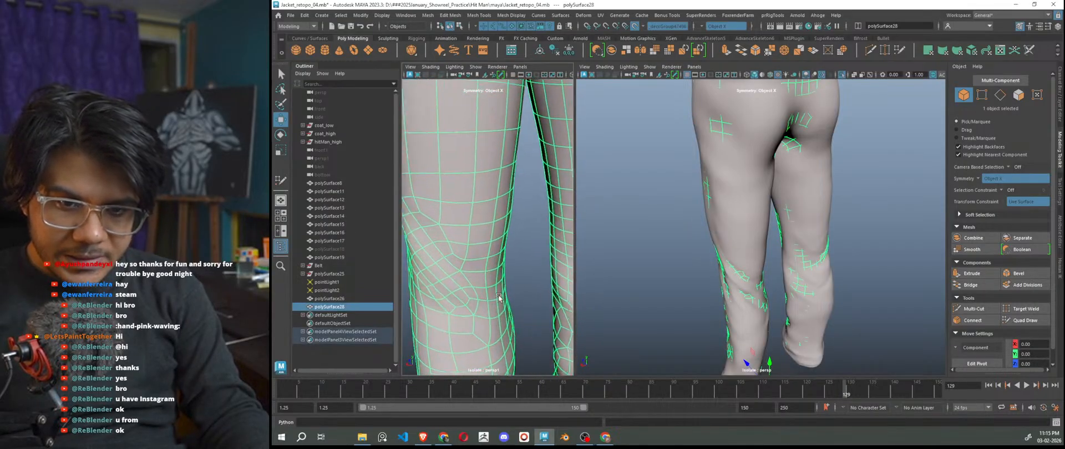
click(532, 277)
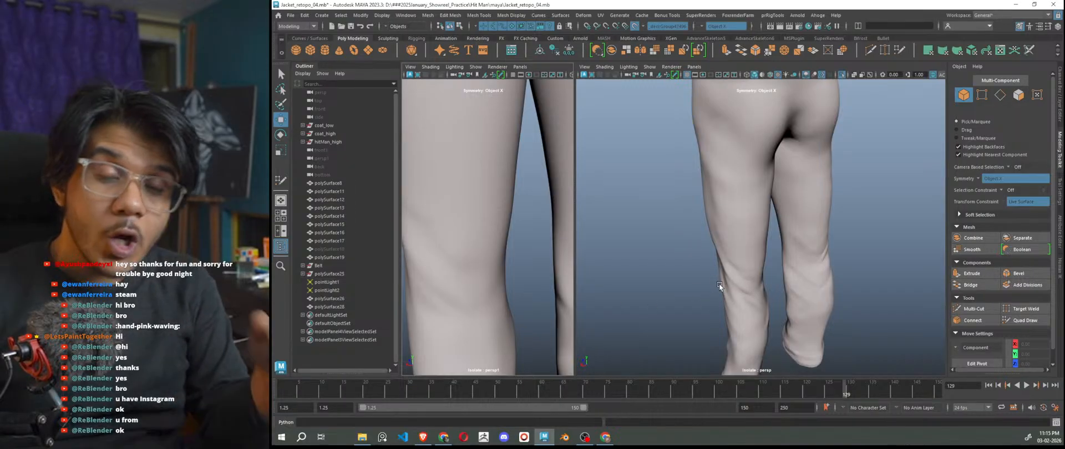
Compare the rear silhouette and lower leg openings of the low-poly trousers with the high-poly version, toggling the mesh selection.
scroll(524, 275, down, 5)
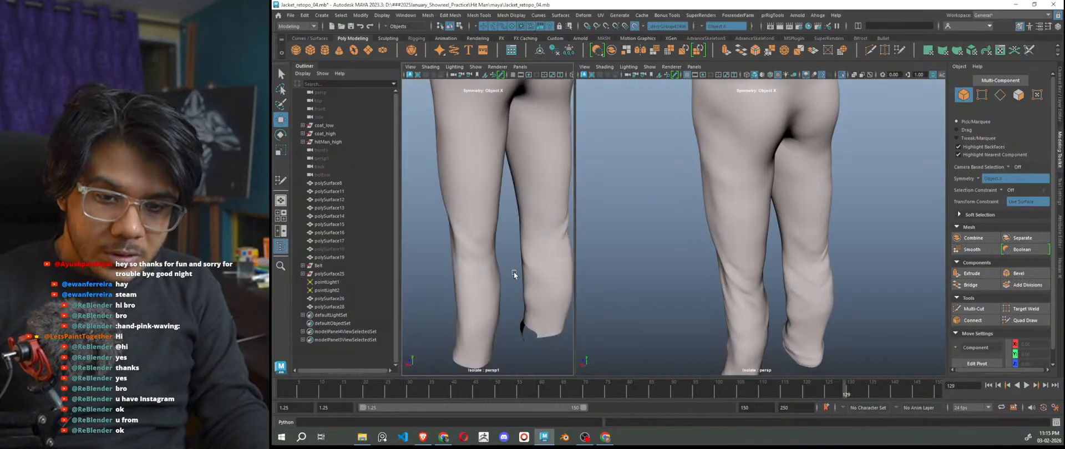
scroll(509, 269, down, 2)
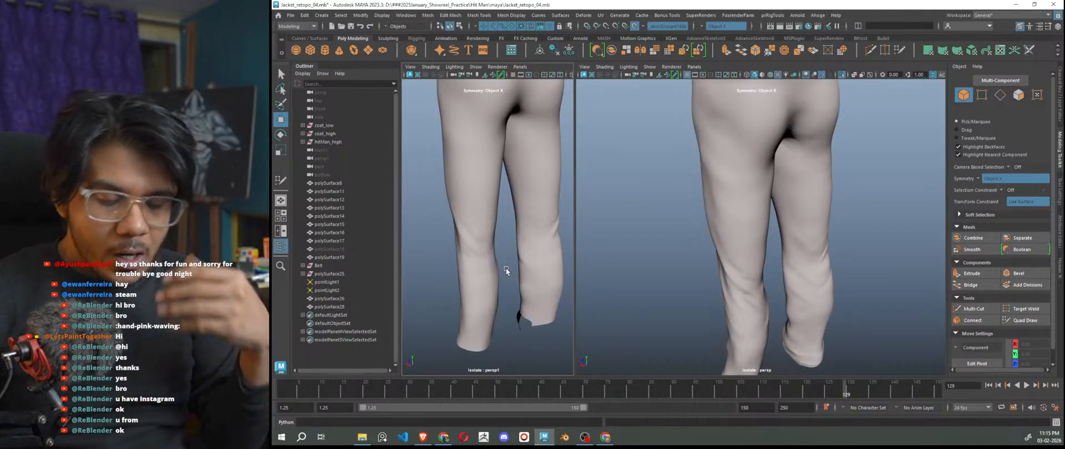
alt+middle_drag(506, 267, 501, 270)
alt+drag(501, 270, 521, 284)
scroll(487, 232, down, 5)
scroll(524, 252, up, 5)
scroll(520, 285, up, 5)
click(540, 279)
scroll(494, 312, down, 3)
click(546, 289)
alt+drag(549, 308, 405, 288)
click(736, 216)
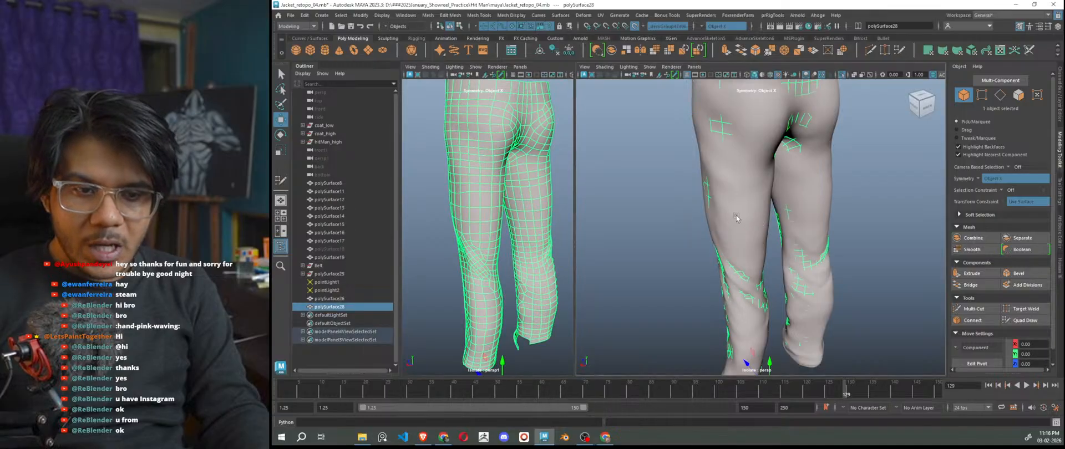
click(886, 210)
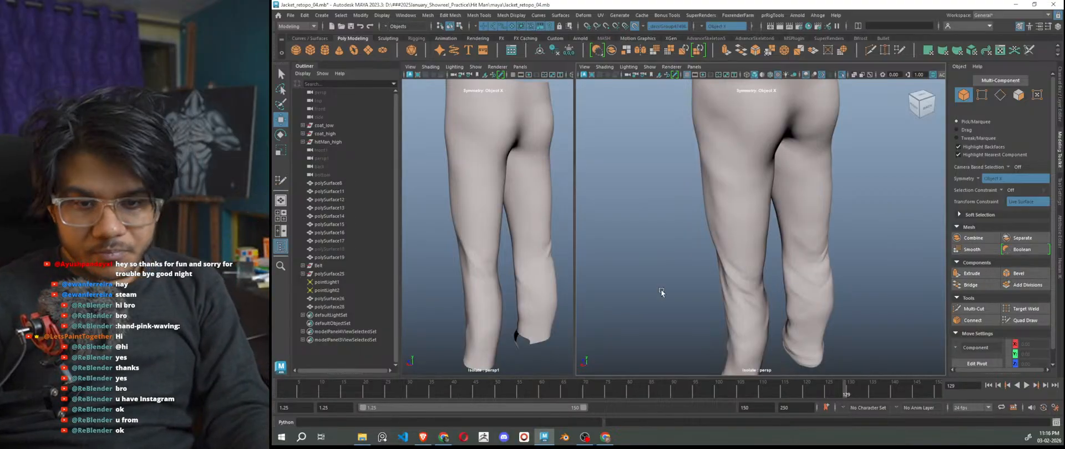
Inspect the shape of the knees and shins on the front of the isolated low-poly trousers.
scroll(527, 258, down, 5)
alt+drag(527, 257, 554, 274)
scroll(481, 279, up, 5)
alt+middle_drag(481, 279, 422, 227)
scroll(467, 243, up, 3)
scroll(494, 260, down, 4)
alt+drag(495, 262, 495, 252)
scroll(513, 272, up, 1)
scroll(513, 273, up, 2)
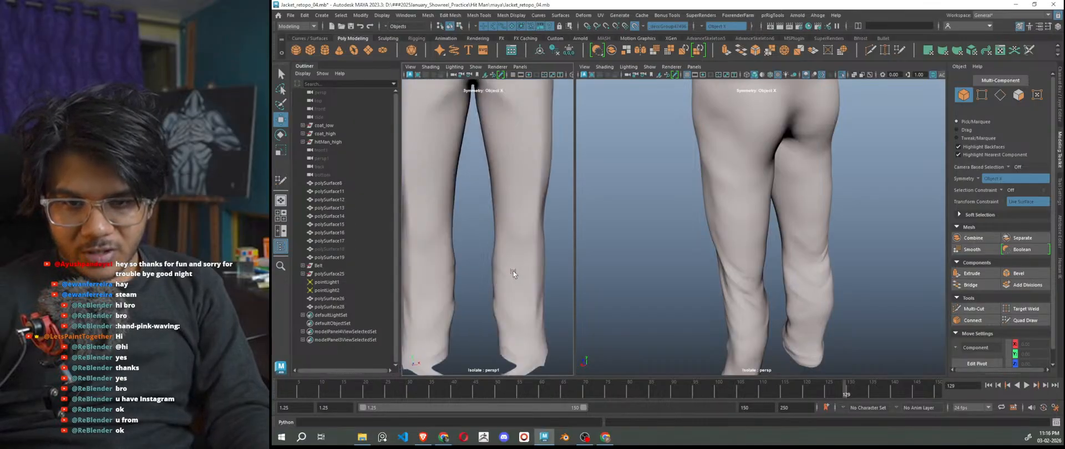
click(513, 273)
click(461, 243)
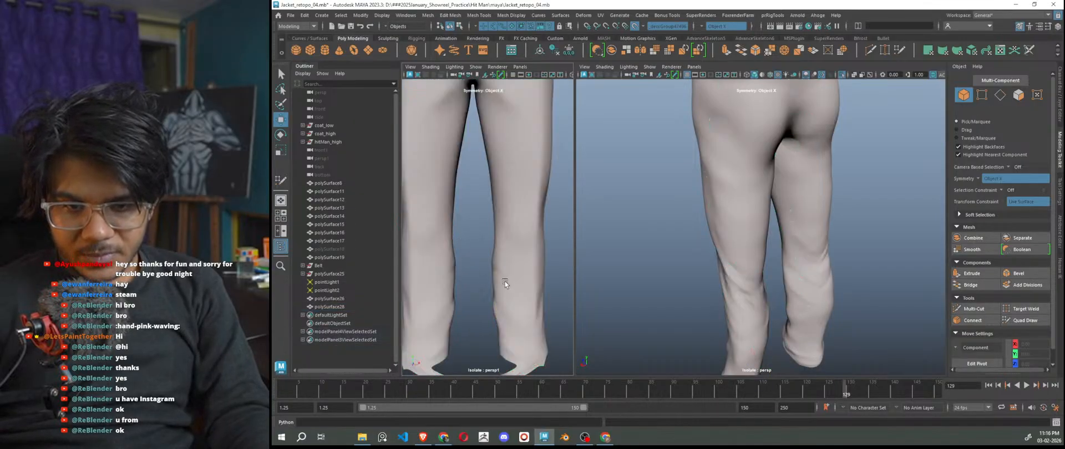
Bring the high-poly trousers to a front view and compare both versions' shins, hems and overall outline.
scroll(529, 292, down, 4)
alt+drag(693, 304, 818, 294)
scroll(826, 277, down, 3)
scroll(510, 325, up, 2)
alt+middle_drag(510, 325, 486, 255)
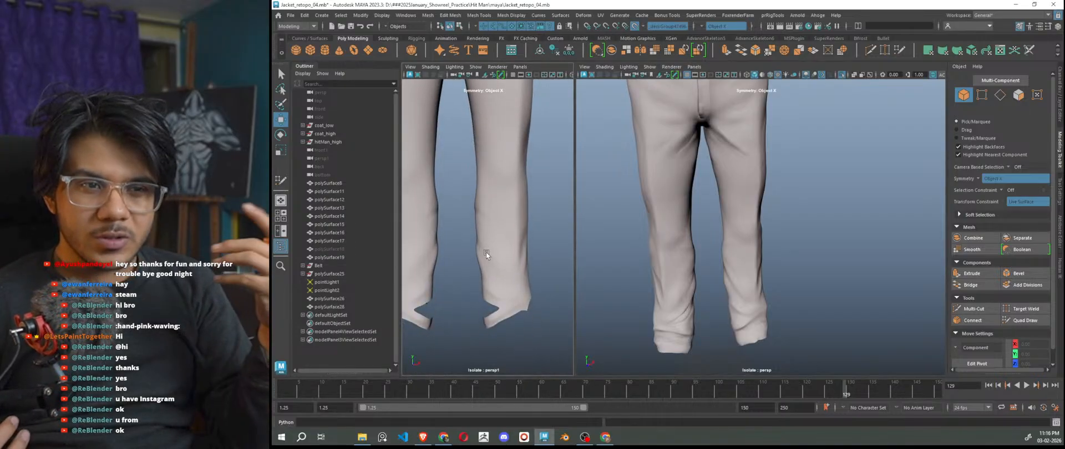
scroll(491, 259, up, 3)
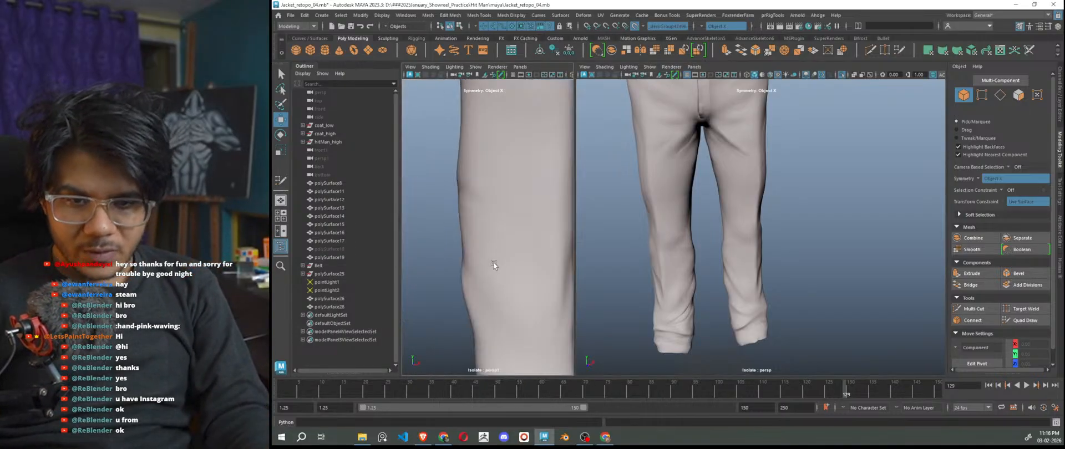
click(494, 264)
click(465, 252)
scroll(492, 272, down, 5)
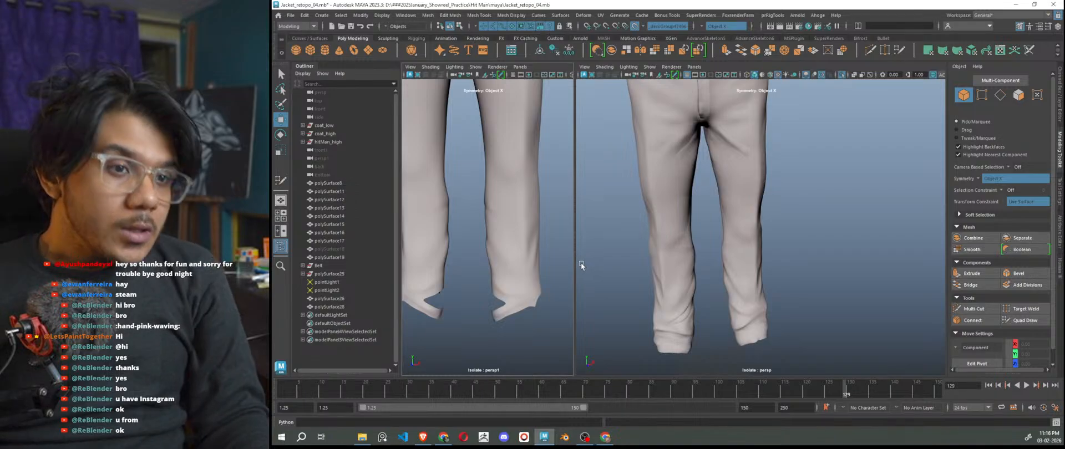
scroll(554, 302, down, 5)
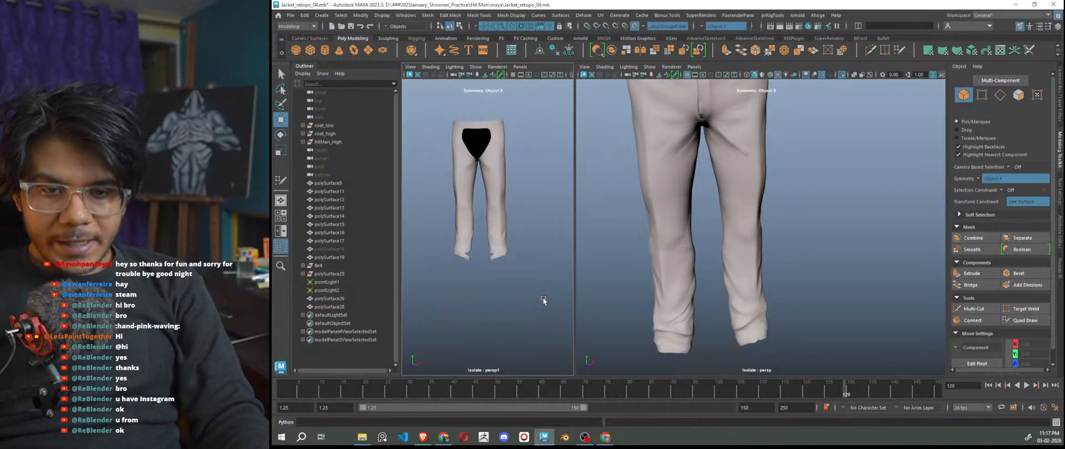
scroll(524, 287, up, 5)
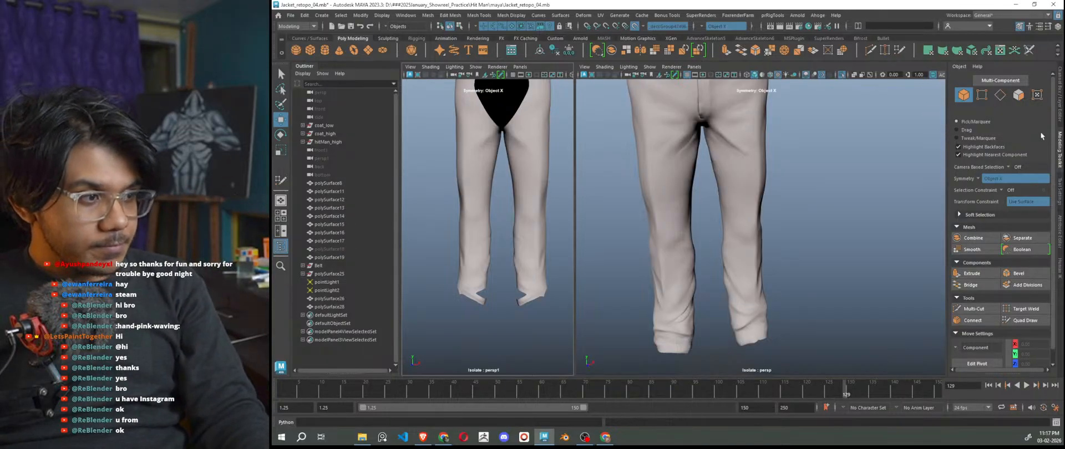
scroll(505, 314, up, 5)
scroll(508, 291, down, 5)
Turn off isolation in the second viewport to show the full character, and check the retopologized trousers' wireframe on it.
key(ctrl+1)
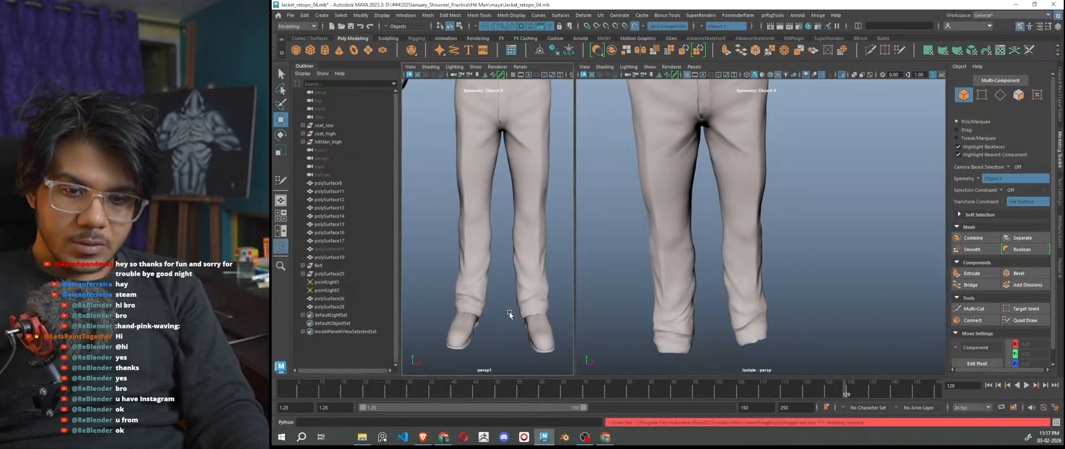
scroll(562, 242, down, 8)
scroll(524, 246, up, 4)
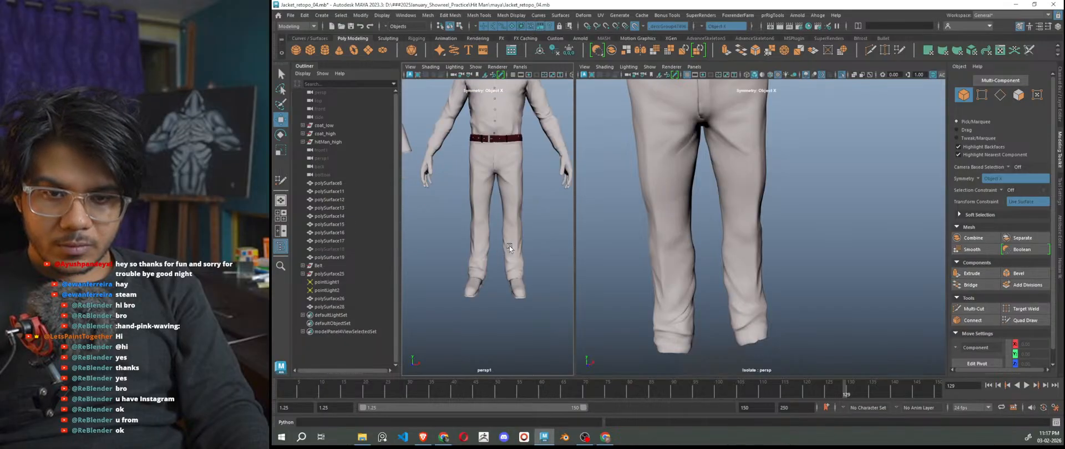
alt+drag(519, 232, 531, 232)
alt+middle_drag(531, 232, 520, 286)
click(743, 221)
scroll(804, 219, down, 5)
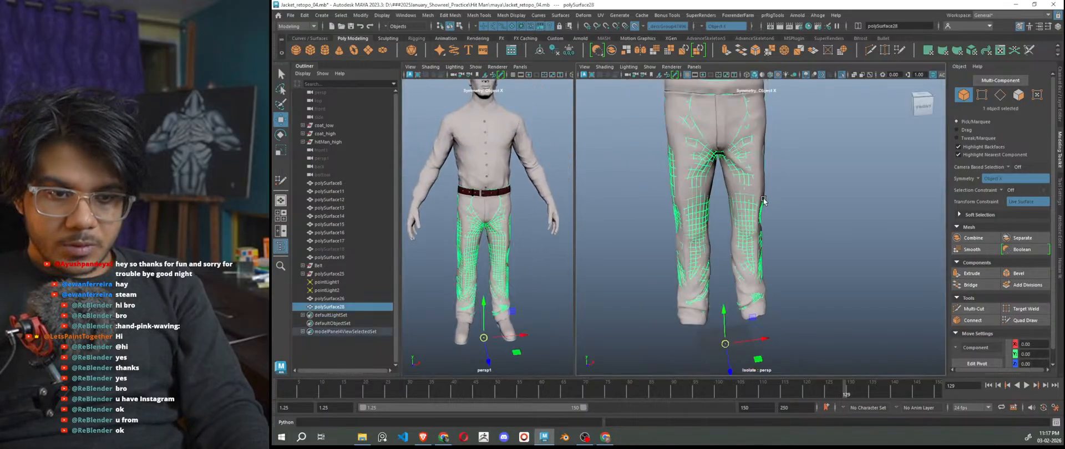
click(803, 218)
Save the scene over the backup Jacket_retopo_04_bkup.mb, and save it again over Jacket_retopo_04.mb as the working file.
key(ctrl+s)
key(ctrl+shift+s)
double_click(458, 111)
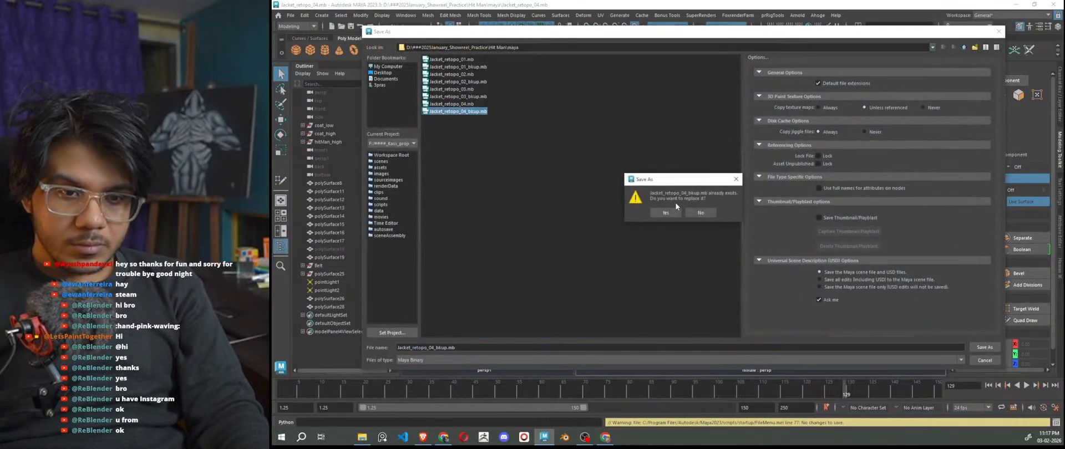
click(666, 212)
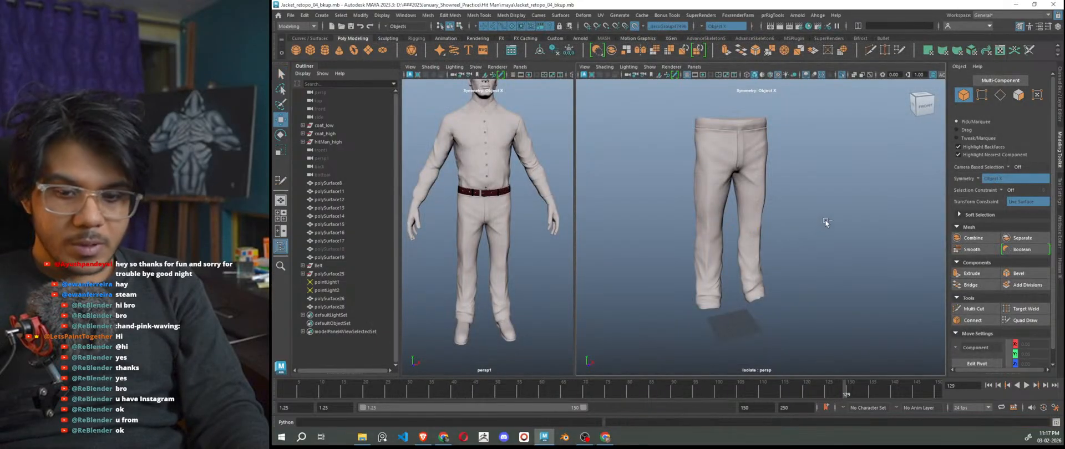
key(ctrl+shift+s)
double_click(452, 104)
click(664, 213)
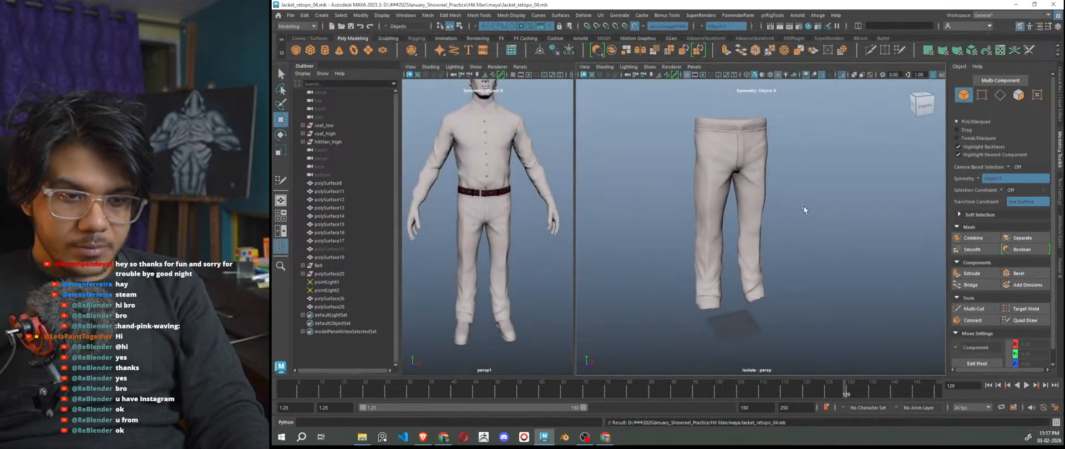
Resume Quad Draw on the retopologized trousers, fill a quad in the gap above the diagonal hem fold and adjust its lower vertex.
click(758, 195)
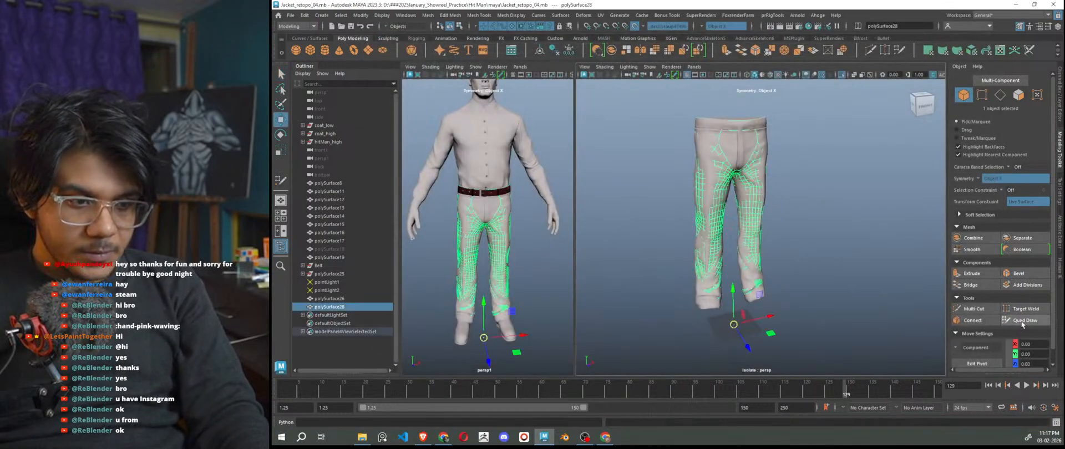
click(1024, 320)
alt+drag(841, 299, 802, 293)
scroll(794, 305, up, 4)
alt+middle_drag(794, 304, 801, 226)
scroll(741, 256, up, 6)
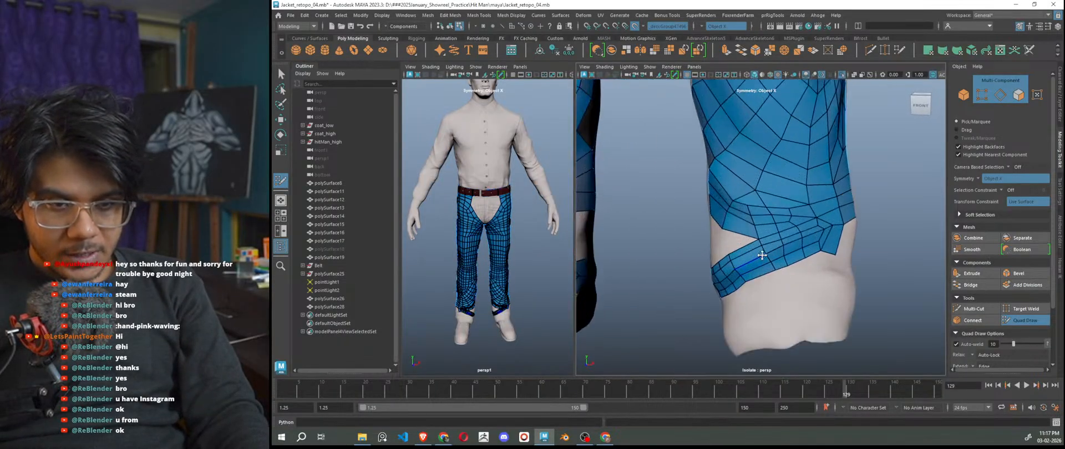
alt+drag(747, 254, 756, 257)
scroll(756, 256, up, 3)
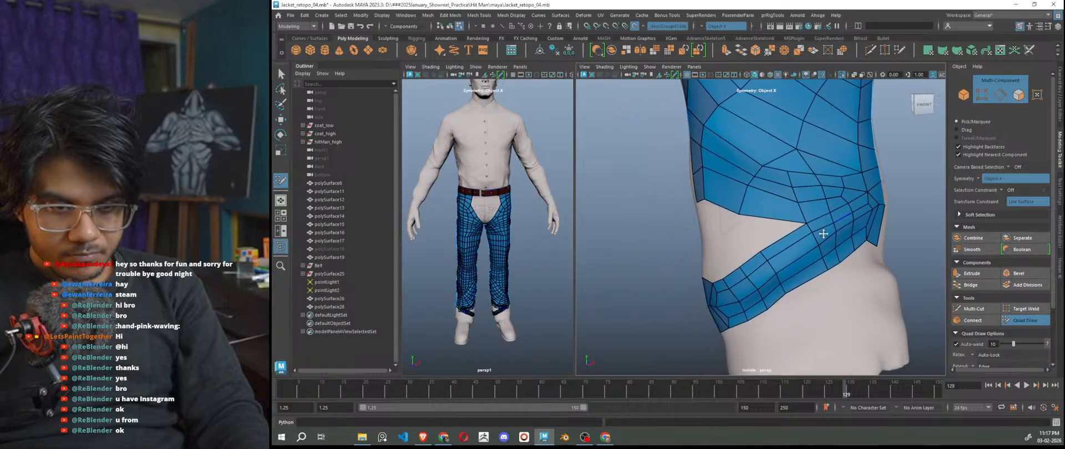
shift+click(733, 239)
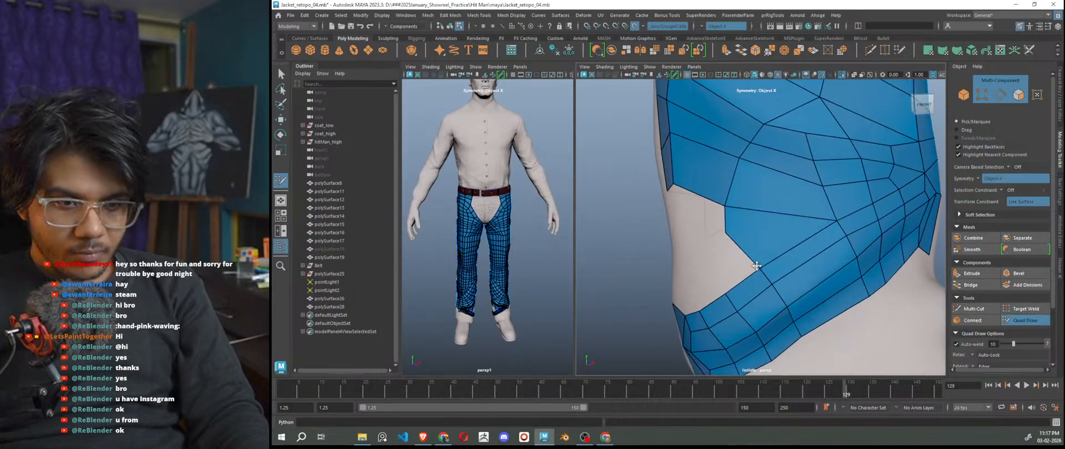
drag(779, 256, 772, 250)
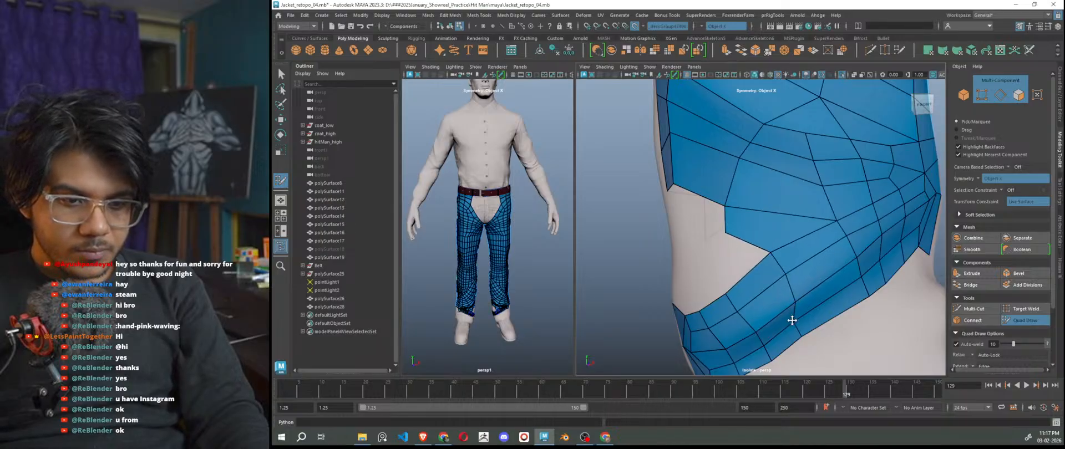
Reposition the vertices along the open lower border at the back of the calf to even out the quads.
scroll(810, 287, down, 3)
alt+drag(809, 287, 793, 242)
alt+drag(757, 214, 813, 261)
scroll(766, 246, down, 5)
scroll(756, 254, up, 2)
scroll(755, 254, up, 5)
alt+middle_drag(813, 262, 843, 287)
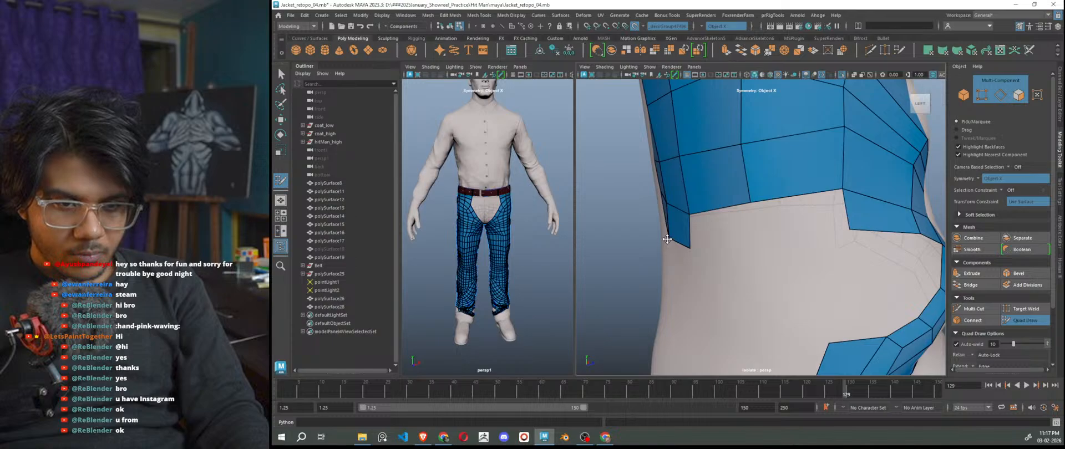
mouse_move(680, 264)
alt+mouse_down()
mouse_move(641, 202)
mouse_move(625, 200)
alt+mouse_up()
drag(632, 154, 625, 154)
alt+drag(633, 184, 879, 251)
mouse_move(639, 185)
mouse_down()
mouse_move(658, 207)
mouse_move(751, 183)
mouse_up()
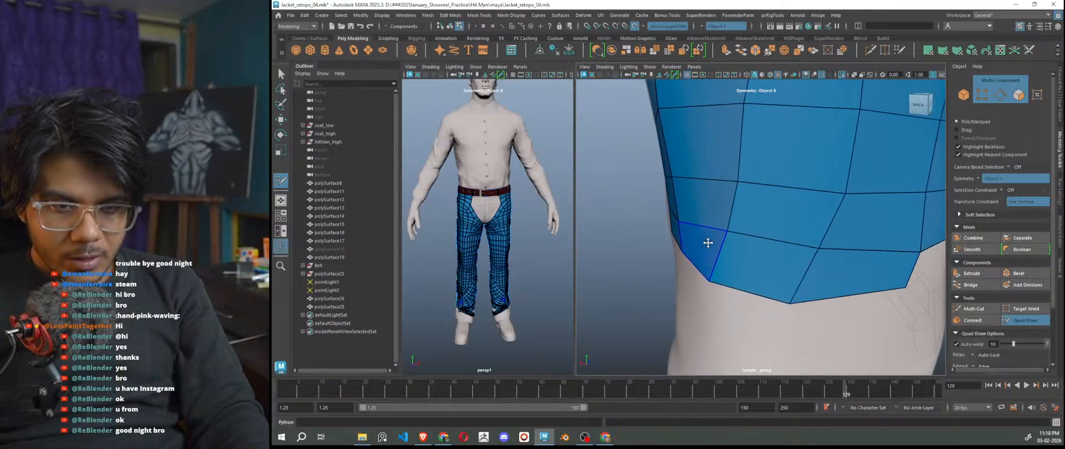
Check the border quads around the side of the lower leg and nudge the free lower corner of the last quad slightly downward.
scroll(687, 250, up, 2)
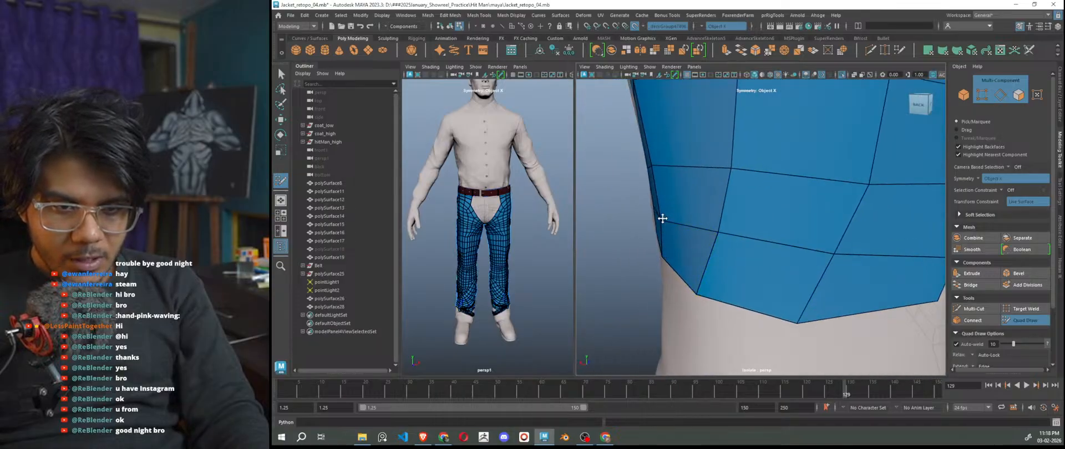
alt+drag(667, 223, 744, 228)
scroll(781, 241, down, 3)
alt+drag(832, 248, 785, 250)
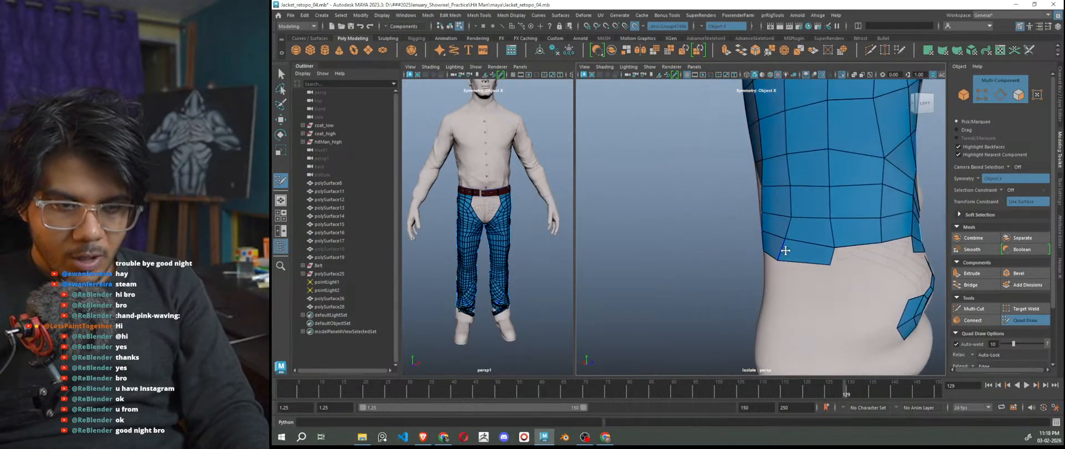
alt+middle_drag(811, 258, 729, 229)
scroll(738, 234, up, 2)
drag(710, 235, 712, 241)
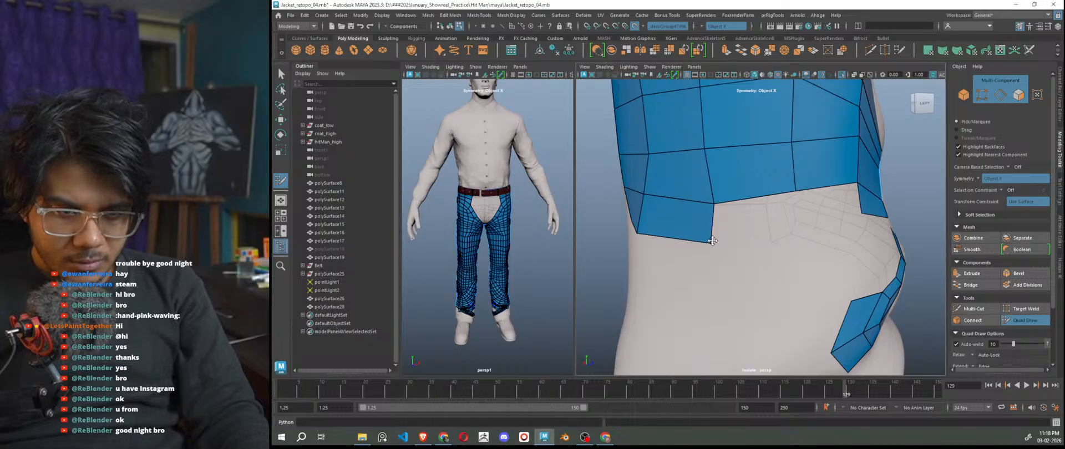
alt+drag(788, 253, 753, 257)
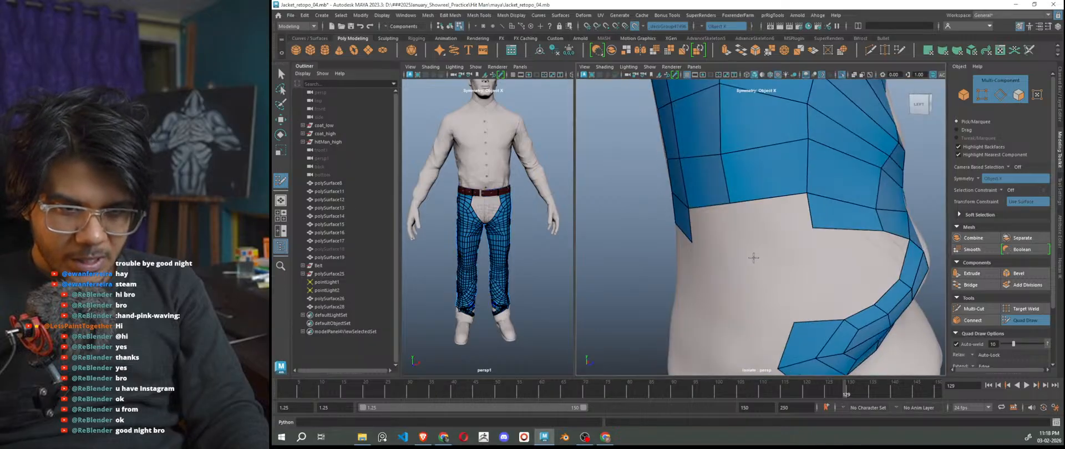
Fill quads in the gap on the outer side of the lower leg and move a border vertex slightly down.
shift+click(715, 233)
shift+click(797, 232)
drag(809, 226, 815, 236)
alt+drag(873, 214, 779, 251)
scroll(780, 251, up, 5)
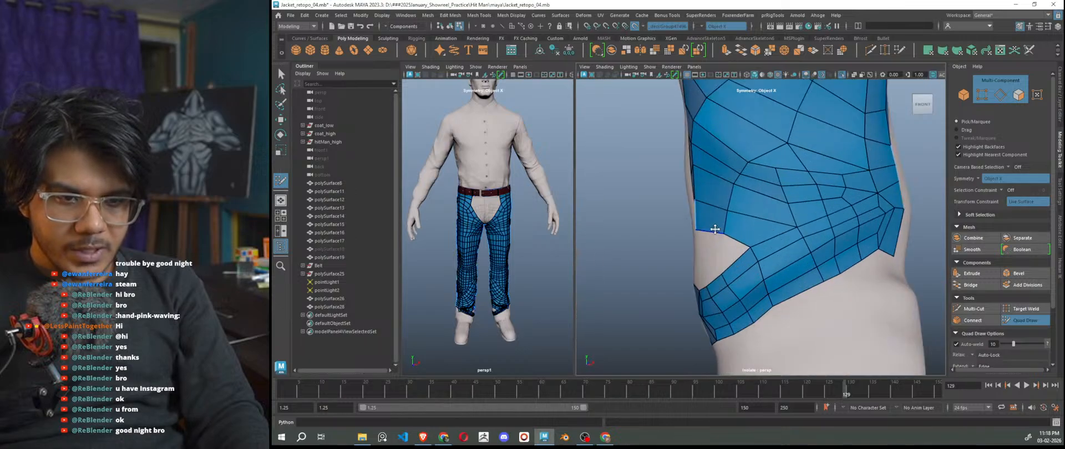
drag(675, 149, 663, 145)
key(ctrl+z)
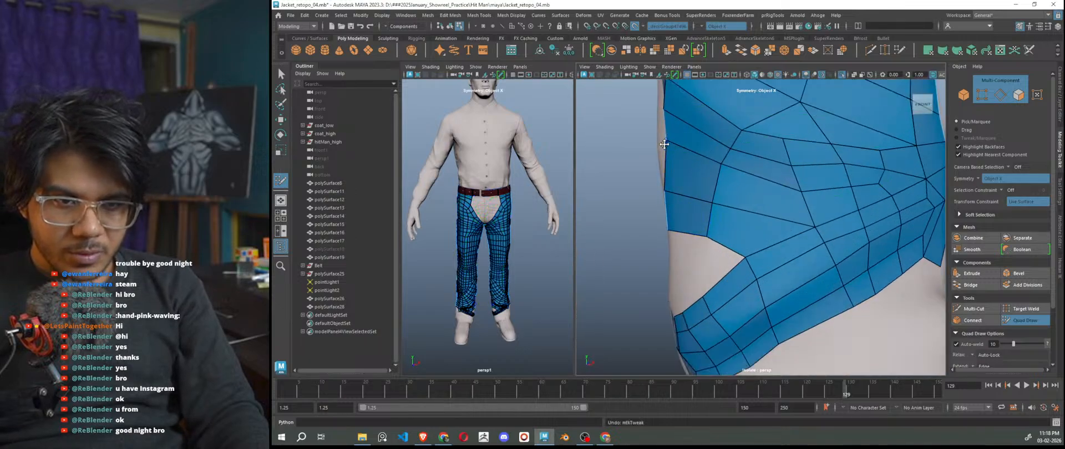
Place a point at the open edge of the side gap and fill the next quad above the curved hem fold.
alt+drag(679, 154, 871, 163)
alt+drag(805, 136, 809, 196)
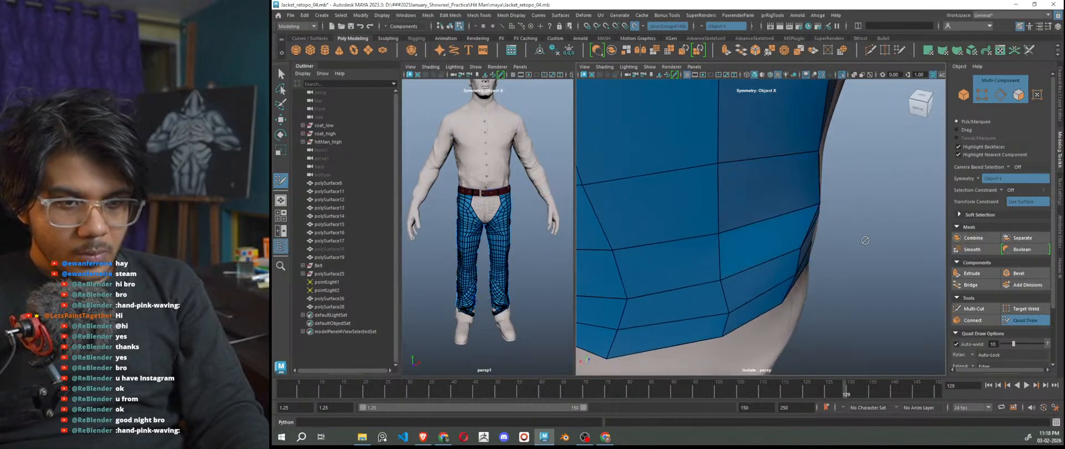
alt+drag(867, 240, 815, 233)
scroll(811, 231, down, 5)
alt+middle_drag(813, 235, 778, 232)
alt+drag(778, 233, 737, 228)
alt+right_drag(737, 228, 773, 294)
alt+middle_drag(773, 280, 775, 244)
mouse_move(775, 244)
alt+mouse_down()
mouse_move(768, 233)
mouse_move(792, 237)
alt+mouse_up()
scroll(793, 233, up, 2)
click(792, 205)
shift+click(819, 197)
click(717, 203)
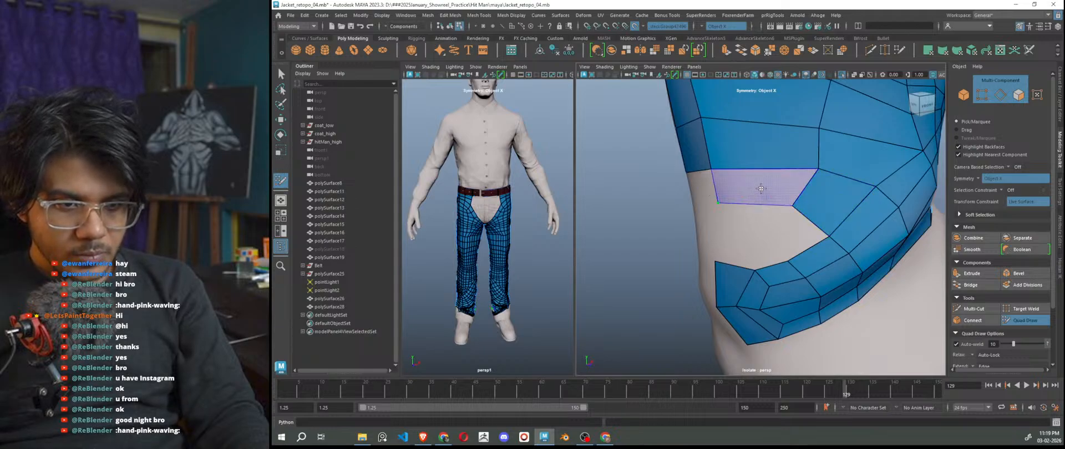
shift+click(762, 189)
Extend the border row with new quads around the back of the calf.
scroll(769, 217, down, 4)
alt+drag(769, 217, 706, 256)
shift+click(750, 214)
shift+click(690, 248)
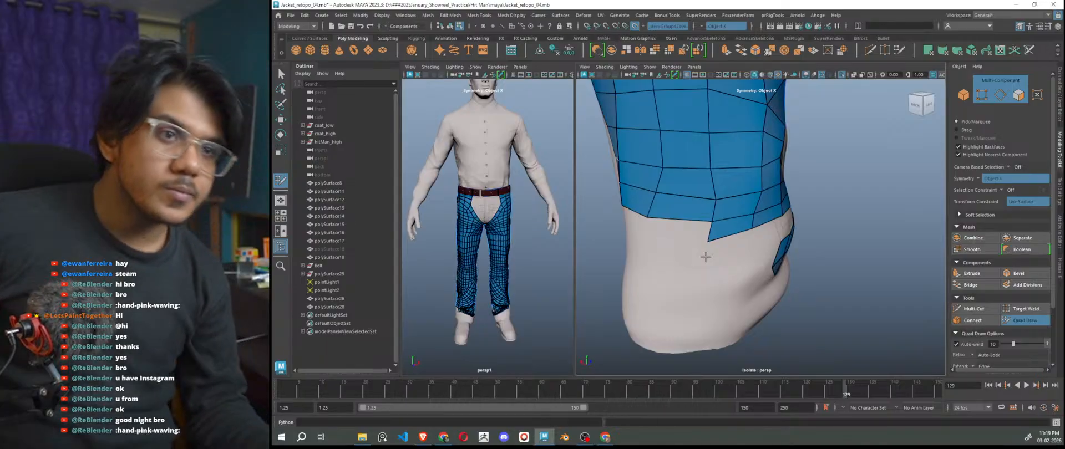
alt+drag(710, 262, 687, 230)
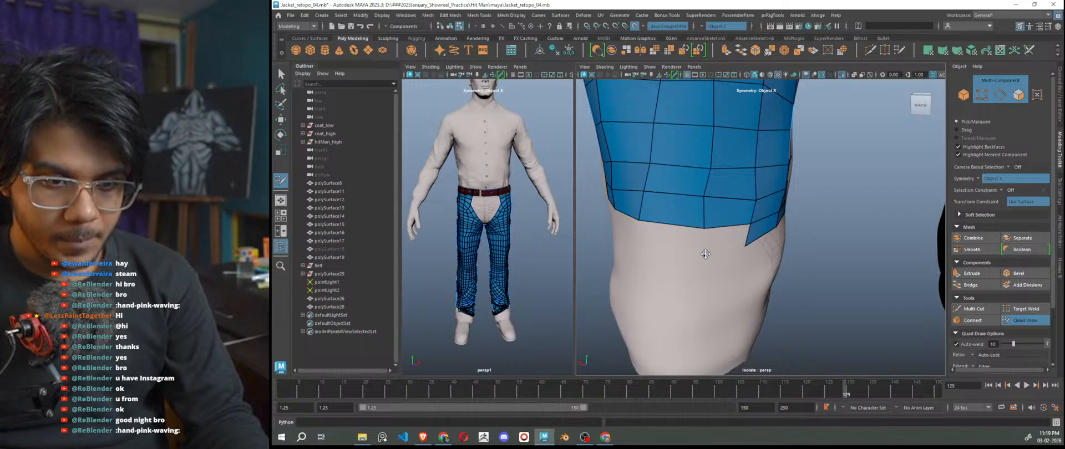
mouse_move(664, 274)
alt+mouse_down()
mouse_move(730, 263)
mouse_move(738, 274)
alt+mouse_up()
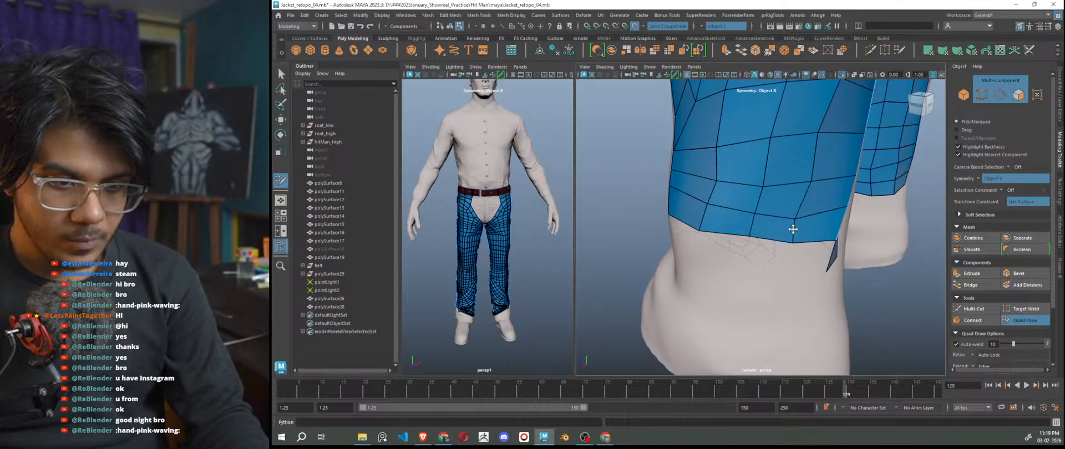
alt+drag(795, 229, 727, 286)
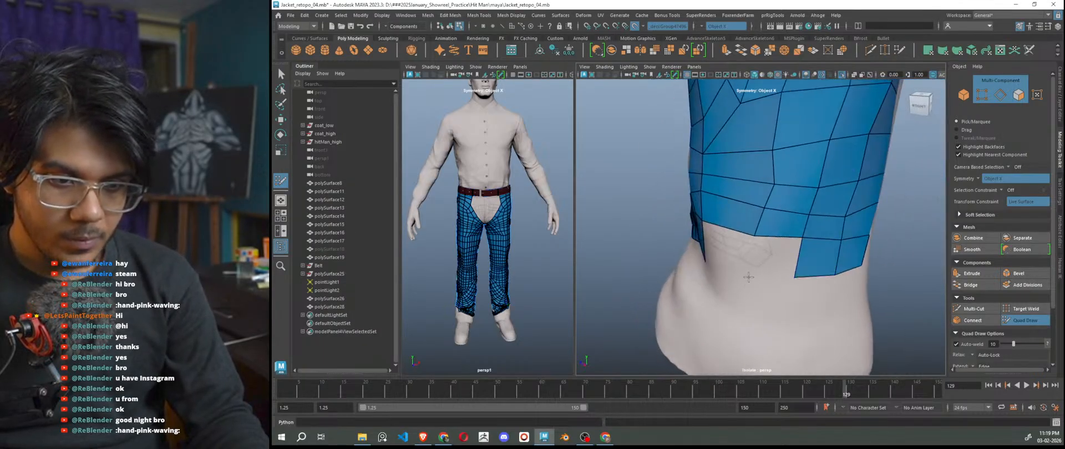
alt+drag(771, 260, 769, 298)
Fill the remaining side gap between the border row and the lower tip of the diagonal hem fold.
mouse_move(832, 244)
alt+mouse_down()
mouse_move(859, 272)
mouse_move(898, 278)
alt+mouse_up()
mouse_move(996, 264)
alt+mouse_down()
mouse_move(549, 253)
mouse_move(787, 230)
alt+mouse_up()
scroll(787, 230, up, 5)
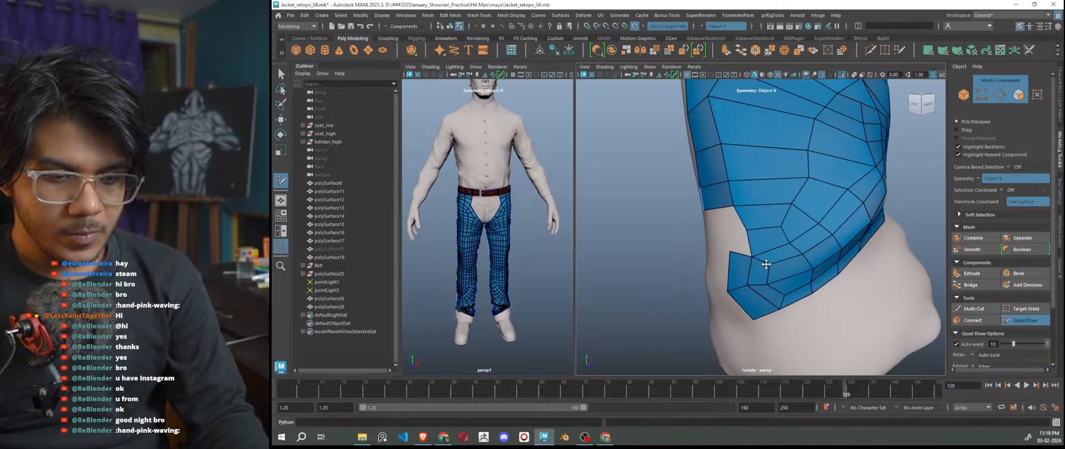
scroll(766, 264, down, 4)
alt+drag(766, 264, 734, 244)
scroll(797, 297, up, 3)
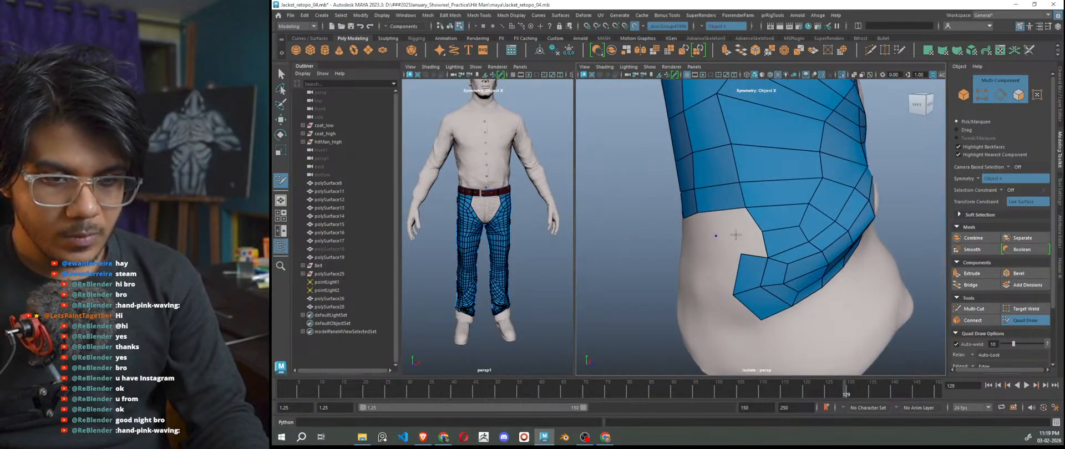
shift+click(730, 223)
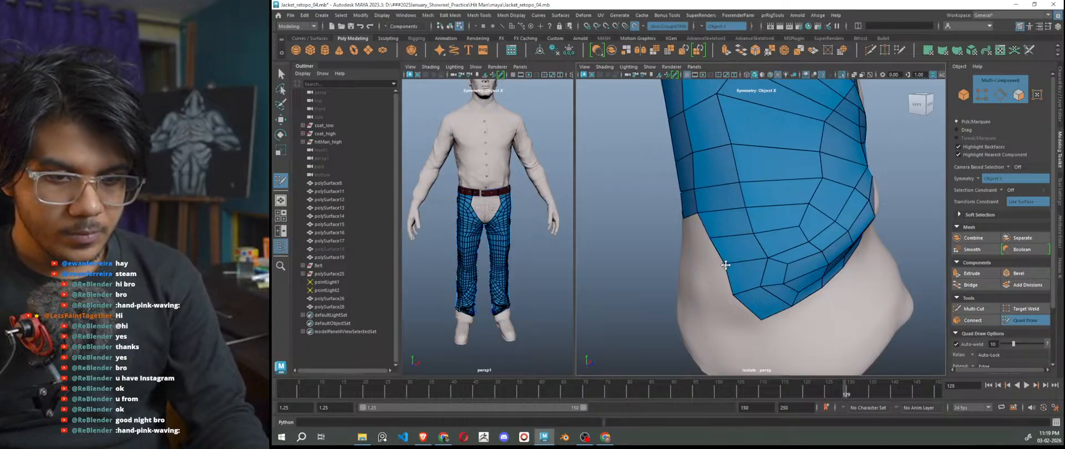
Shift a vertex sideways above the lower border to even out the quads around the leg.
mouse_move(721, 268)
alt+mouse_down()
mouse_move(652, 299)
mouse_move(790, 268)
mouse_move(768, 246)
alt+mouse_up()
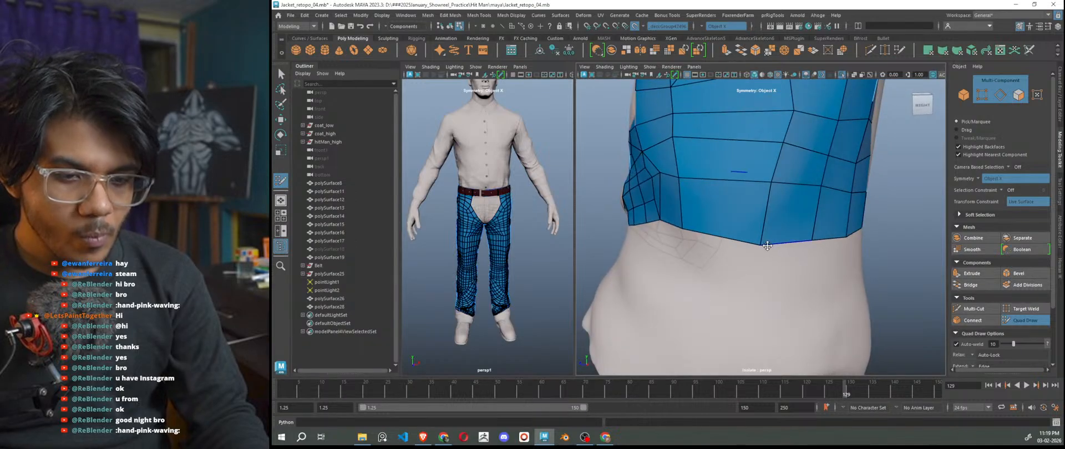
drag(783, 142, 799, 144)
alt+drag(803, 108, 735, 239)
scroll(736, 239, up, 3)
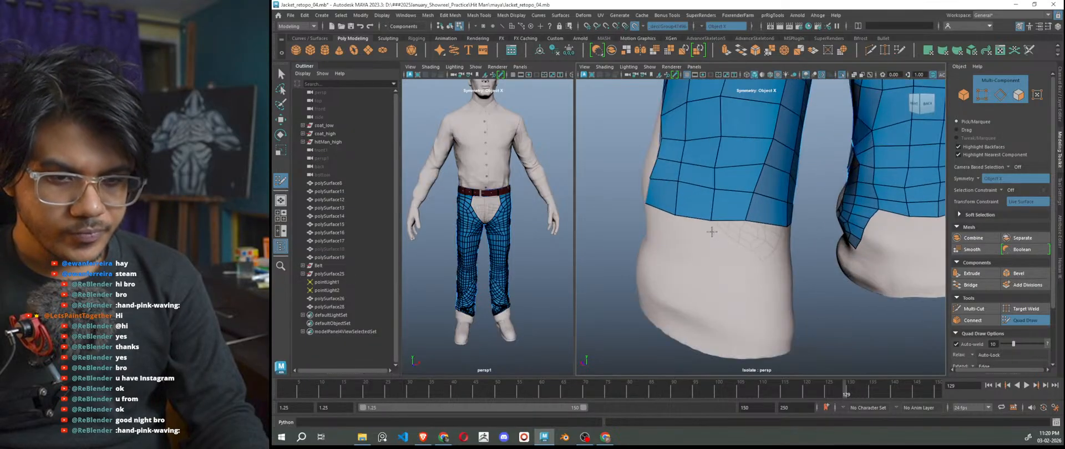
Start another row of quads below the border, from the fold's tip around the back of the lower leg.
alt+drag(666, 211, 687, 271)
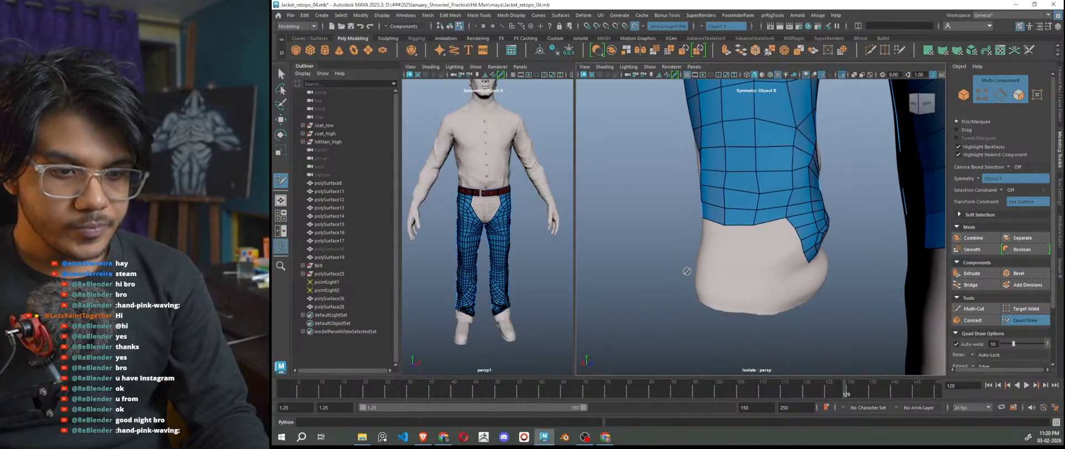
scroll(766, 254, up, 2)
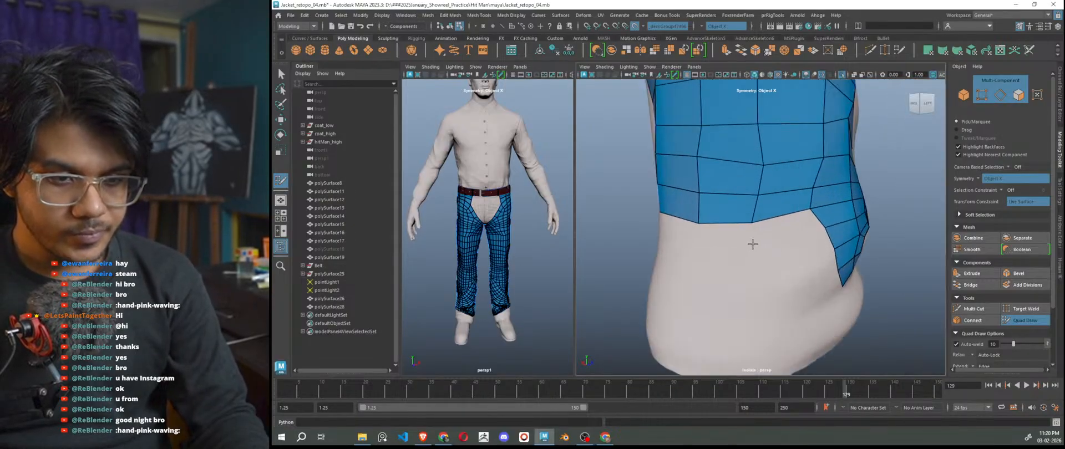
shift+click(780, 232)
shift+click(720, 241)
mouse_move(714, 286)
alt+mouse_down()
mouse_move(772, 286)
mouse_move(732, 272)
mouse_move(720, 291)
alt+mouse_up()
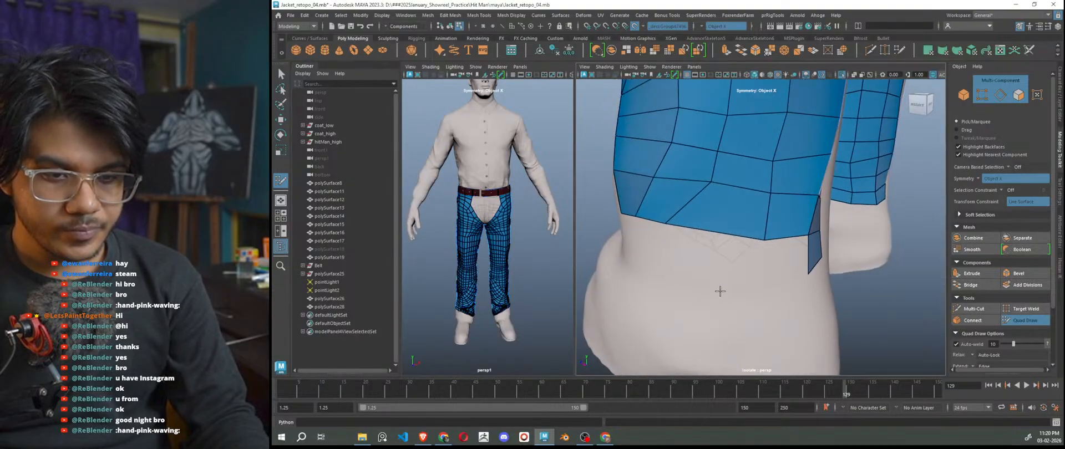
shift+click(774, 271)
shift+click(713, 288)
Continue the new quad row around the leg and along the front border below the hem fold.
alt+drag(699, 311, 764, 299)
shift+click(805, 274)
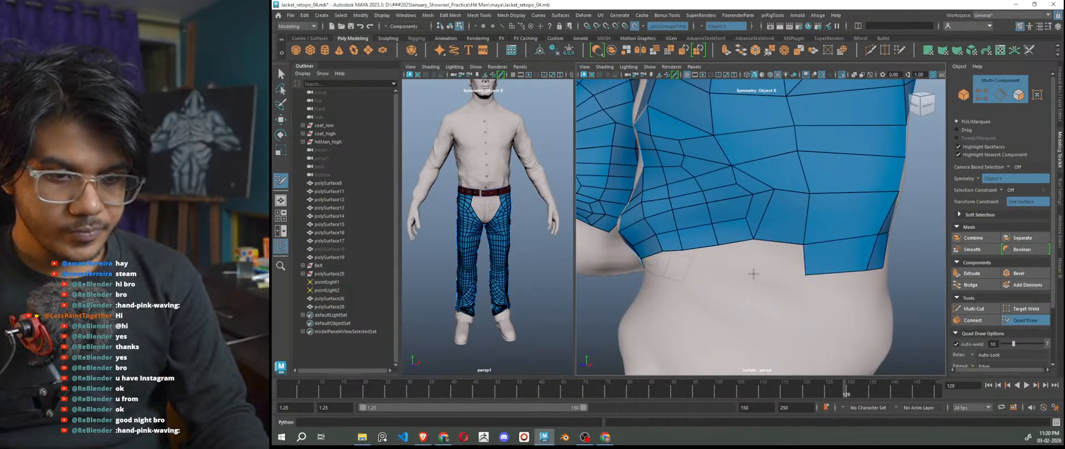
shift+click(754, 274)
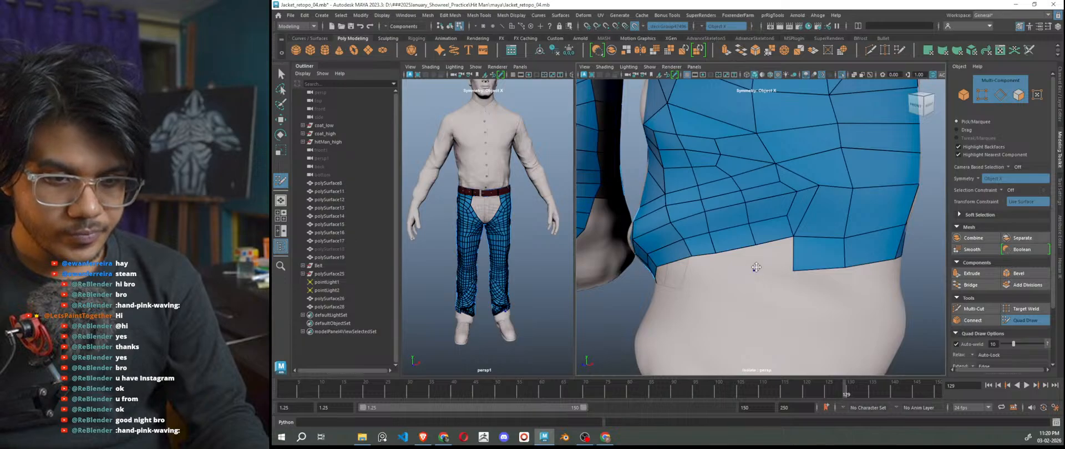
mouse_move(727, 295)
alt+mouse_down()
mouse_move(749, 310)
mouse_move(772, 299)
mouse_move(768, 290)
alt+mouse_up()
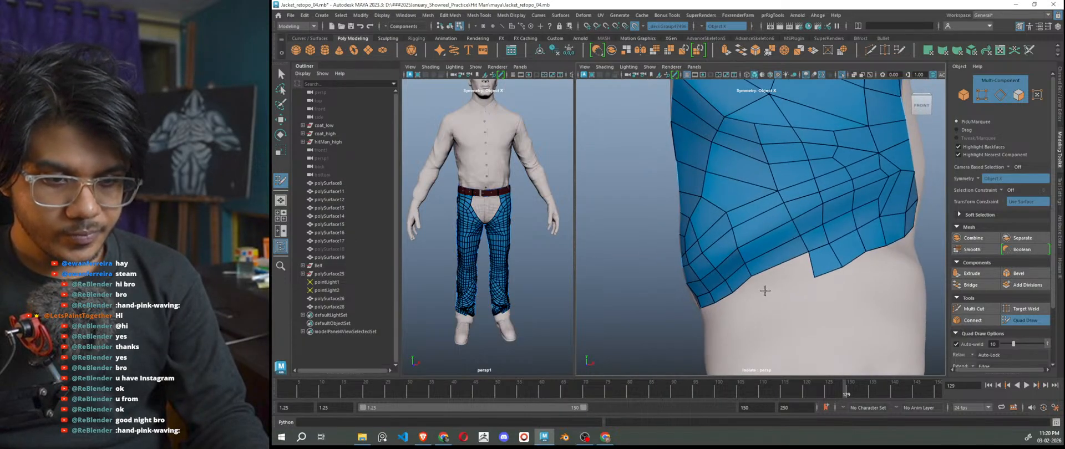
shift+click(788, 278)
Undo the last points placed at the front border and complete the quad row beneath the diagonal hem fold.
mouse_move(769, 326)
alt+mouse_down()
mouse_move(800, 308)
mouse_move(798, 327)
mouse_move(814, 324)
mouse_move(812, 301)
alt+mouse_up()
shift+click(805, 286)
key(ctrl+z)
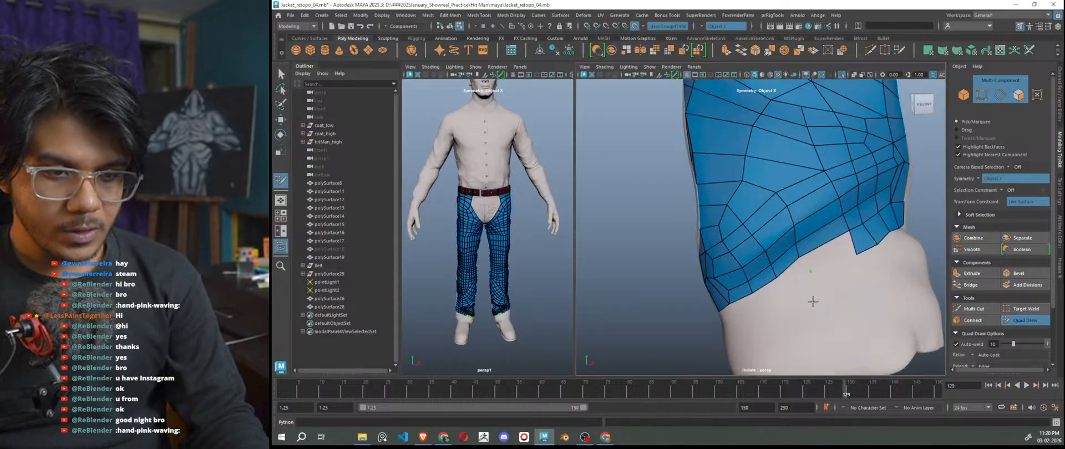
key(ctrl+z)
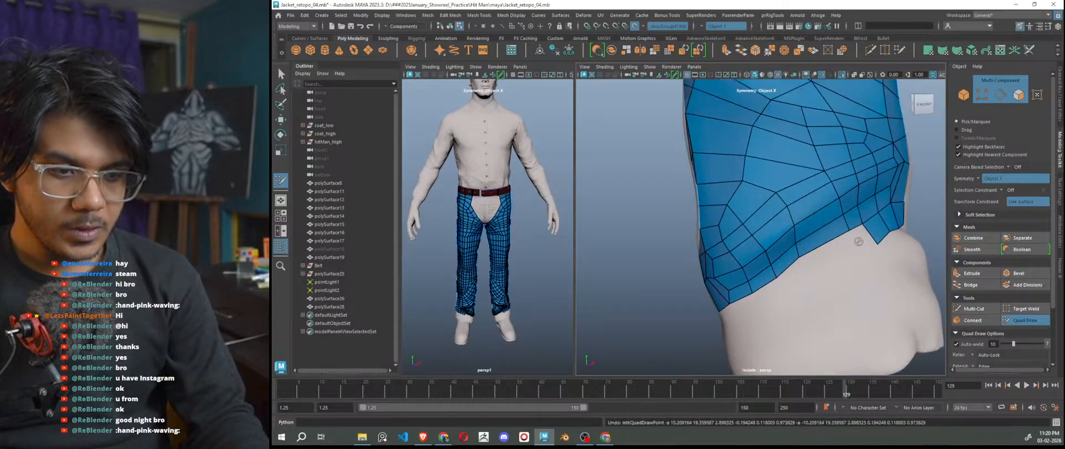
alt+drag(874, 290, 847, 299)
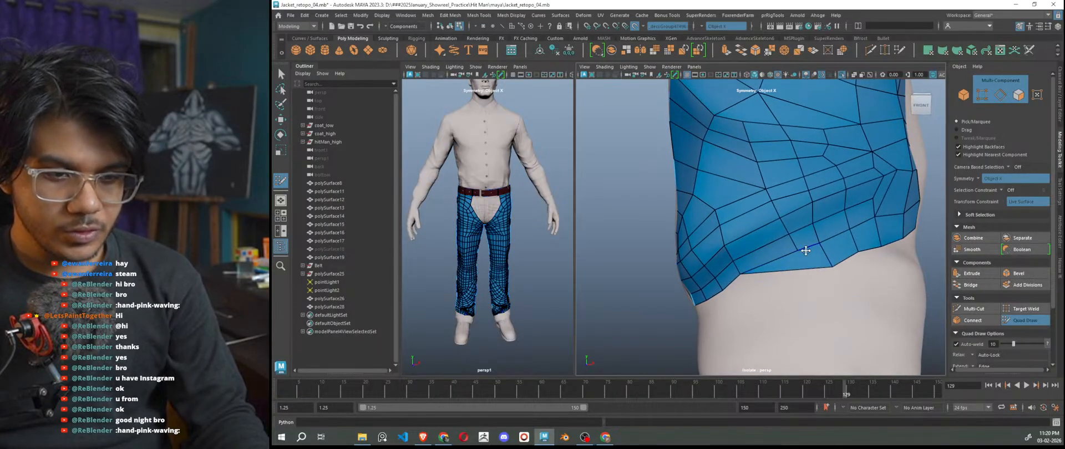
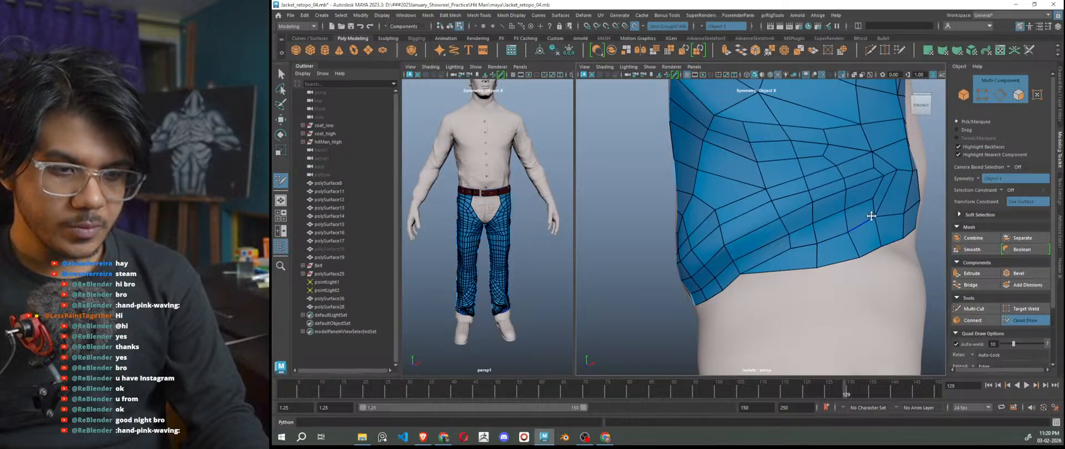
Place points beneath the border at the back of the leg and fill quads for the next row toward the other side.
alt+drag(816, 241, 909, 305)
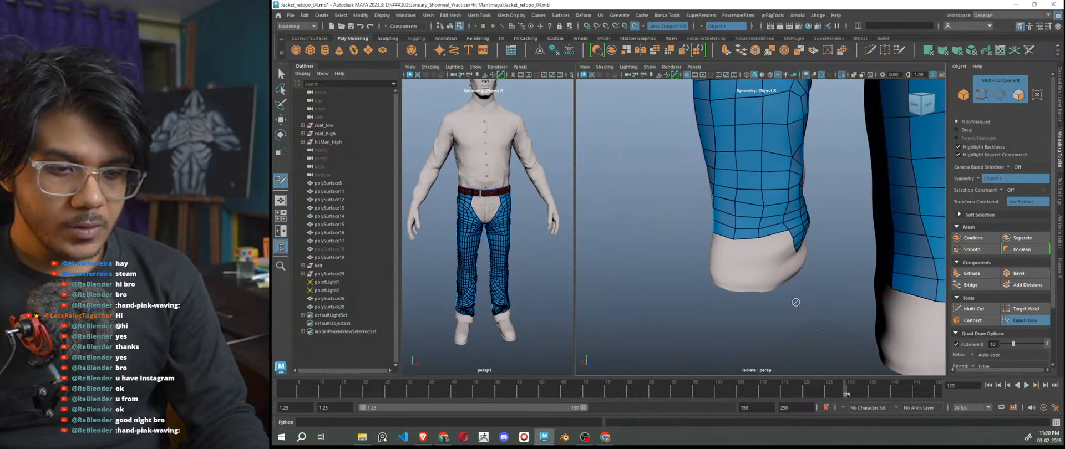
scroll(791, 296, up, 6)
click(766, 281)
shift+click(793, 266)
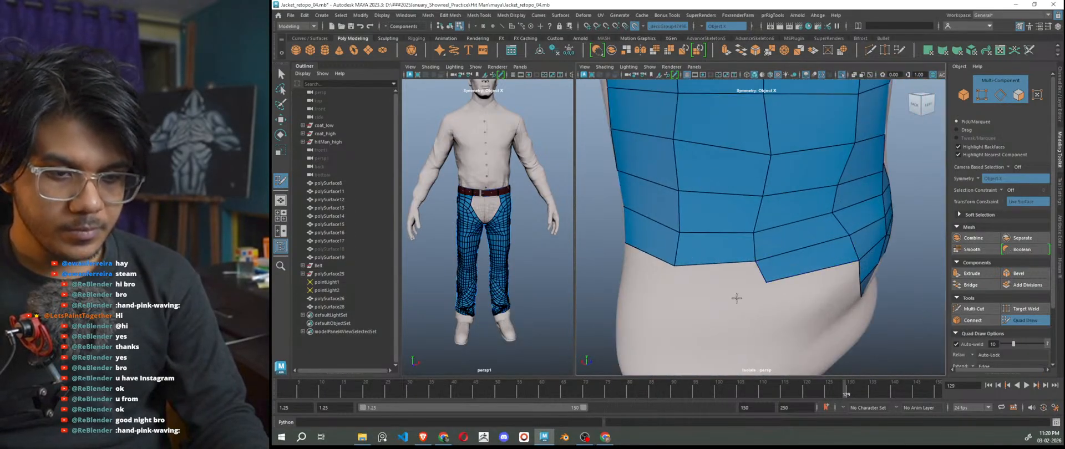
alt+drag(688, 292, 802, 314)
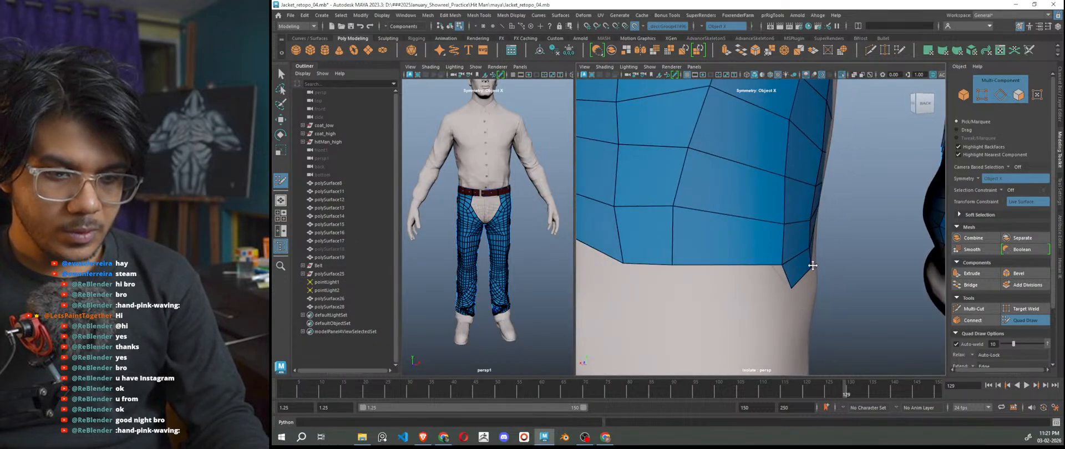
alt+drag(818, 263, 828, 311)
alt+drag(733, 268, 746, 288)
shift+click(764, 279)
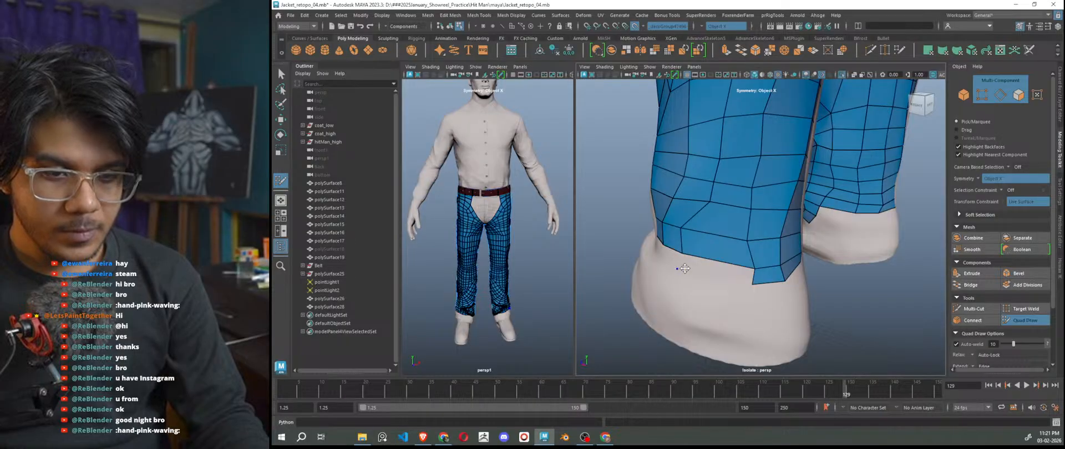
key(ctrl+z)
Reposition vertices in the quads below the diagonal fold at the front of the leg to even out their spacing.
mouse_move(713, 307)
alt+mouse_down()
mouse_move(831, 307)
mouse_move(814, 341)
mouse_move(792, 343)
alt+mouse_up()
mouse_move(787, 309)
mouse_down()
mouse_move(827, 294)
mouse_move(810, 296)
mouse_up()
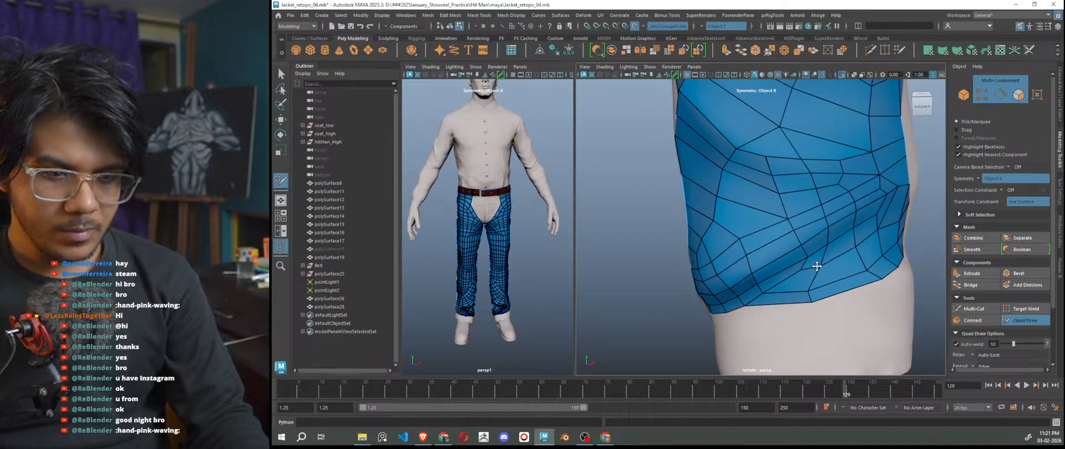
drag(861, 260, 846, 264)
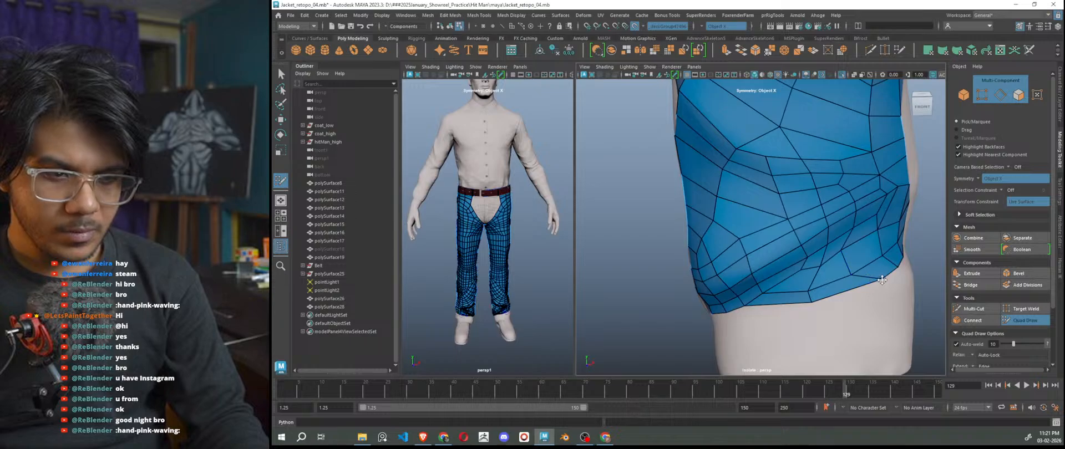
Examine the retopologized hem folds and the whole trousers from the front and back.
alt+drag(862, 305, 843, 322)
alt+drag(859, 243, 774, 231)
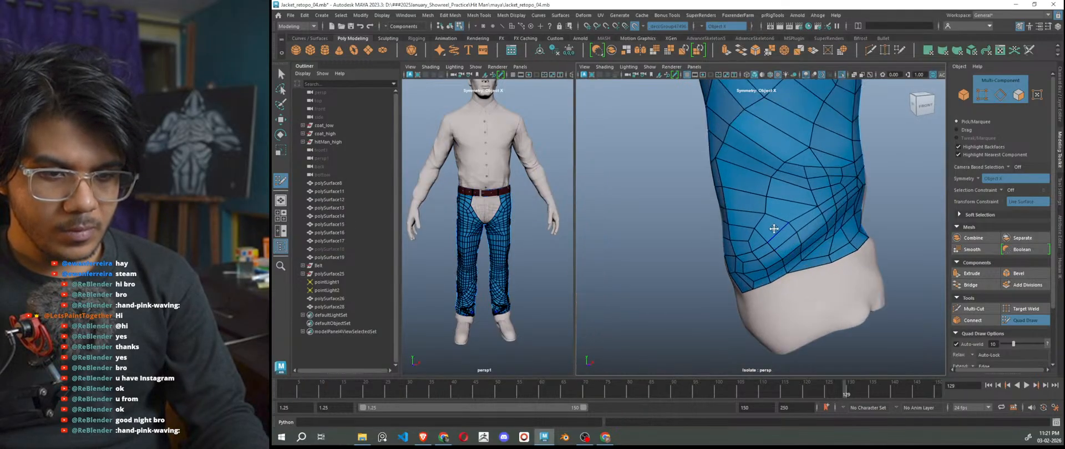
alt+drag(779, 259, 755, 180)
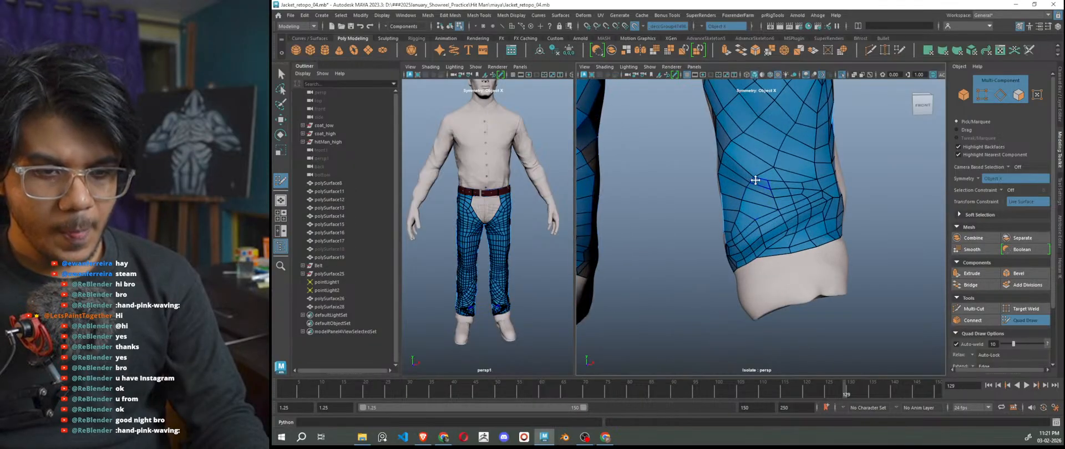
scroll(814, 281, down, 3)
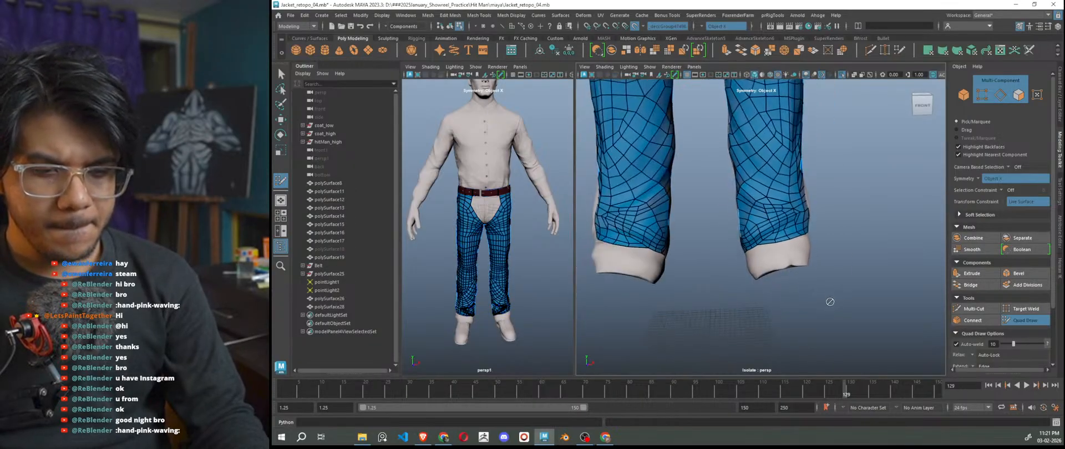
alt+drag(844, 303, 626, 286)
scroll(626, 286, down, 5)
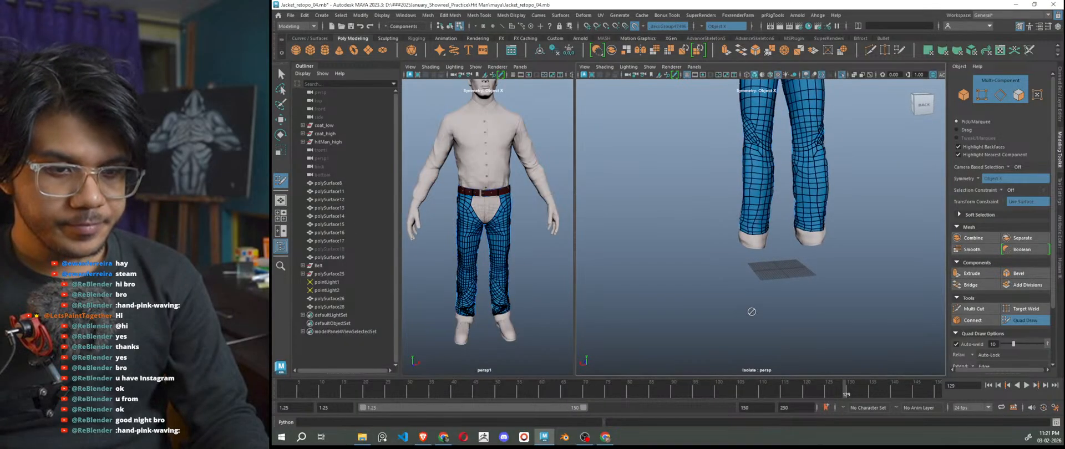
alt+middle_drag(748, 312, 715, 371)
scroll(843, 323, down, 3)
alt+drag(843, 323, 636, 320)
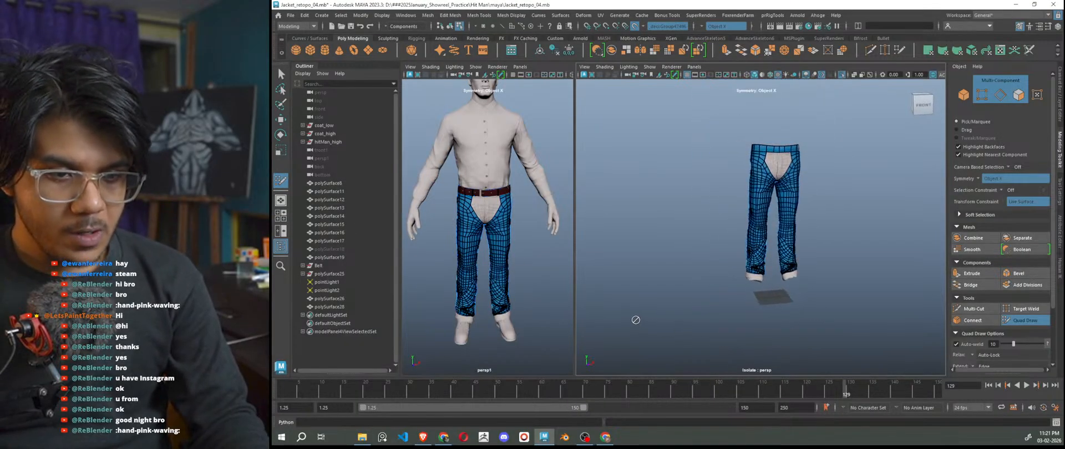
scroll(762, 339, up, 6)
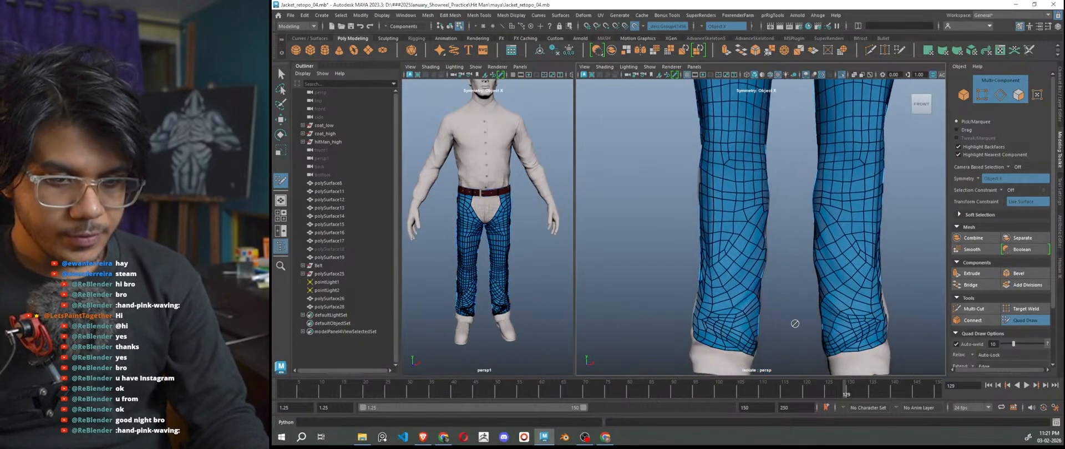
alt+drag(762, 269, 578, 327)
scroll(747, 244, up, 8)
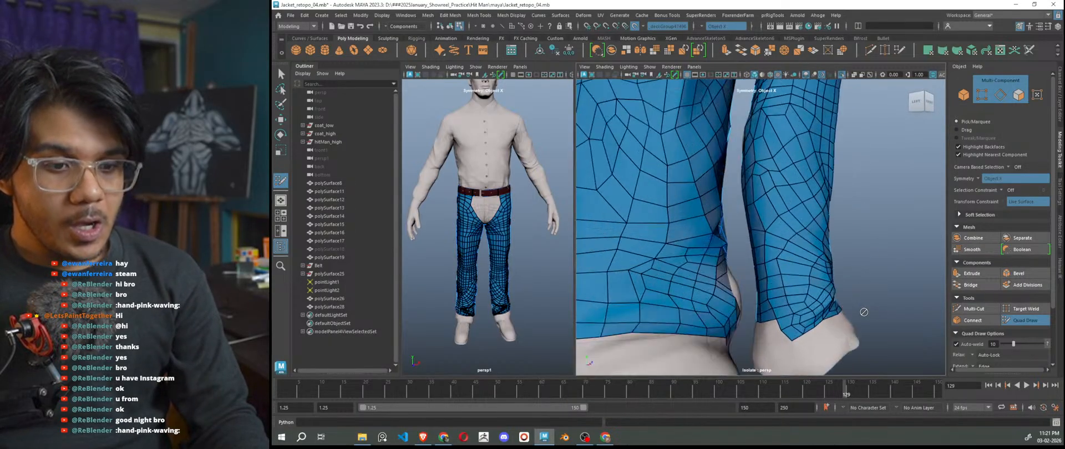
alt+drag(746, 244, 727, 278)
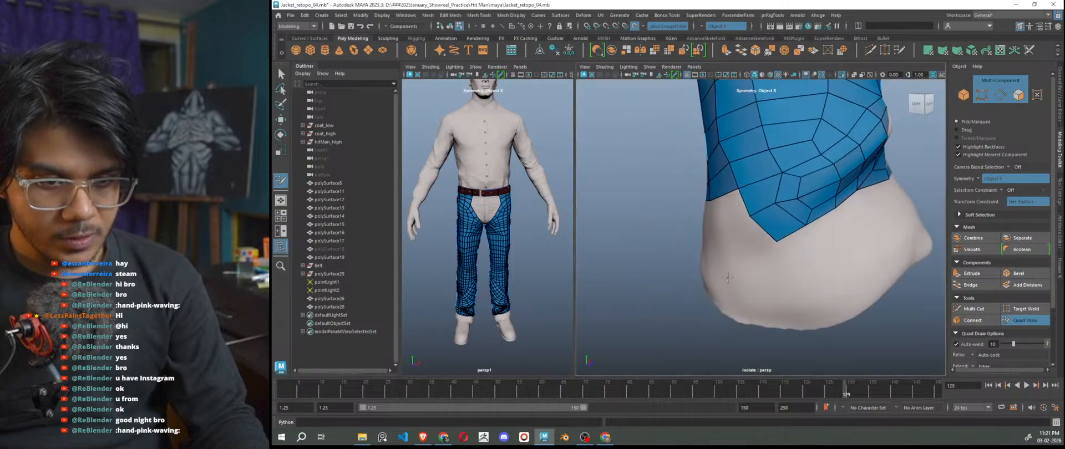
shift+click(720, 228)
alt+drag(742, 258, 909, 263)
scroll(721, 245, up, 1)
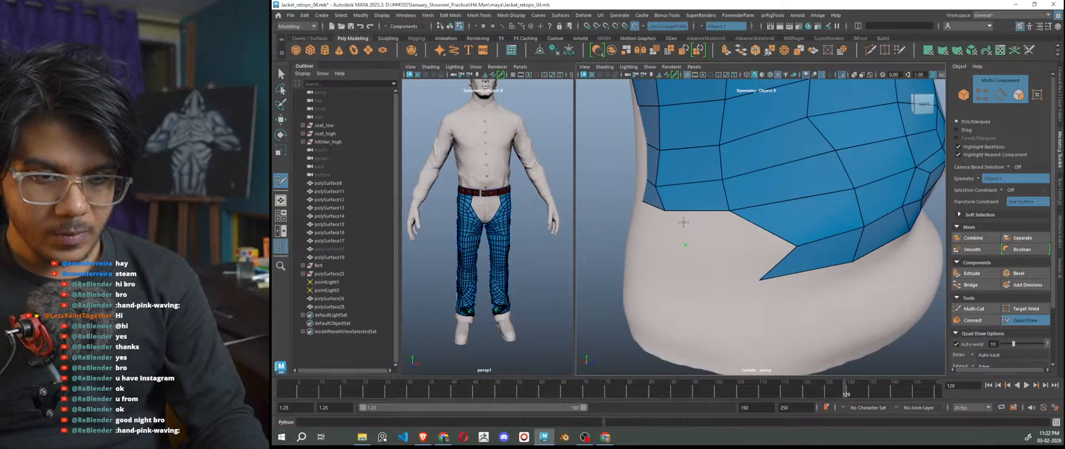
alt+drag(699, 254, 668, 261)
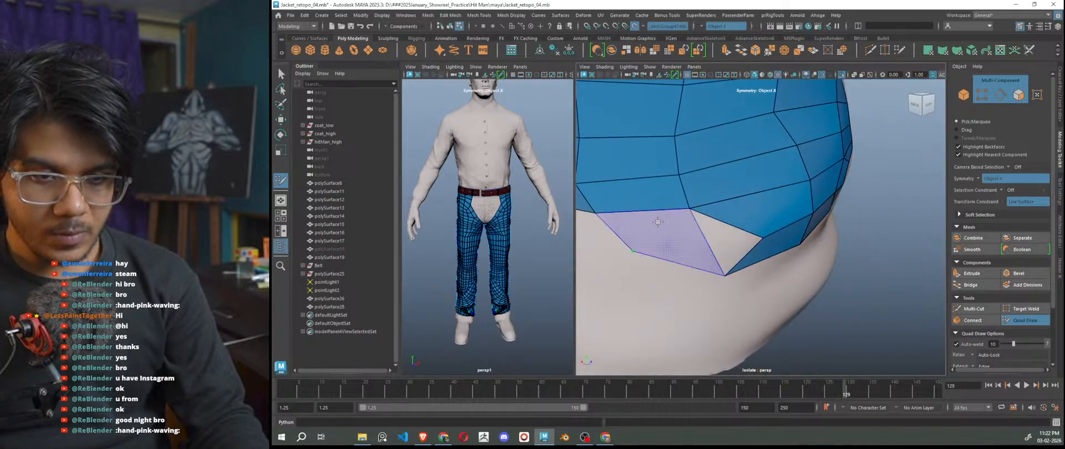
key(ctrl+z)
key(ctrl+z)
Pull the protruding corner vertex of the trouser hem into line and fill quads beside it to even out the lower border.
drag(761, 240, 723, 241)
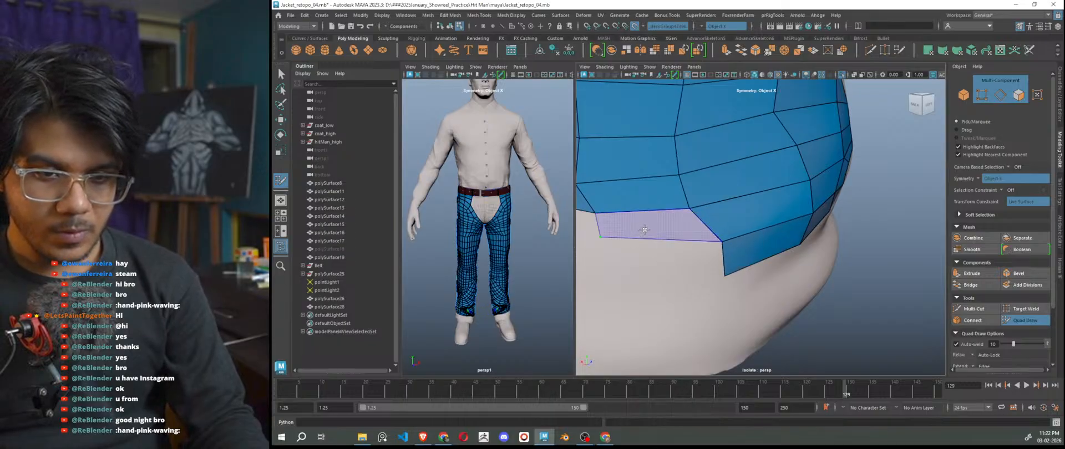
mouse_move(690, 288)
alt+mouse_down()
mouse_move(715, 290)
mouse_move(672, 290)
mouse_move(794, 293)
mouse_move(838, 235)
mouse_move(856, 240)
alt+mouse_up()
click(830, 261)
shift+click(869, 251)
alt+drag(809, 278, 854, 277)
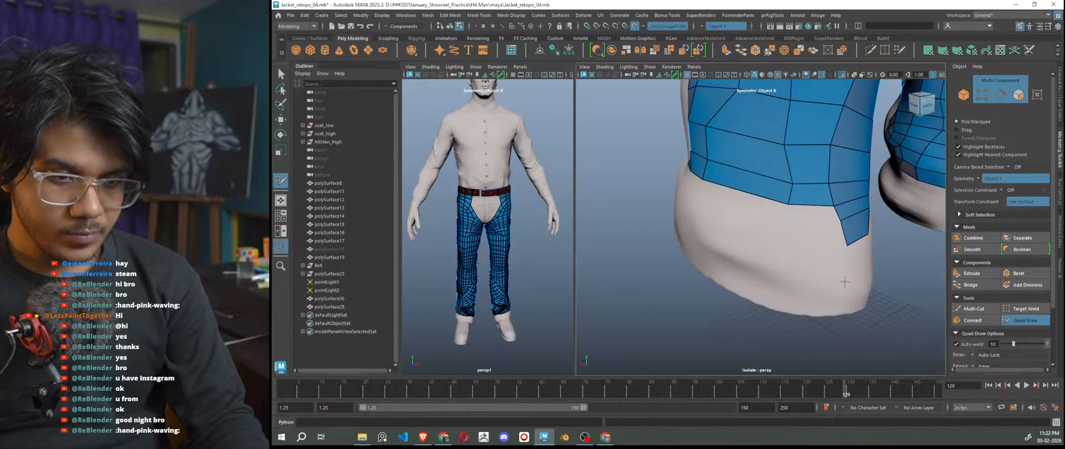
click(784, 226)
click(797, 253)
shift+click(814, 238)
Place points below the stepped hem border and fill the next quads to continue the row around the ankle.
mouse_move(771, 262)
alt+mouse_down()
mouse_move(691, 217)
mouse_move(693, 227)
mouse_move(660, 225)
mouse_move(738, 262)
alt+mouse_up()
click(683, 203)
shift+click(727, 210)
click(688, 226)
shift+click(735, 230)
click(655, 223)
shift+click(652, 247)
shift+click(678, 238)
shift+click(771, 255)
Fill the remaining notches in the hem row so the lower border runs continuously around the leg.
click(741, 278)
shift+click(724, 288)
click(686, 256)
shift+click(714, 248)
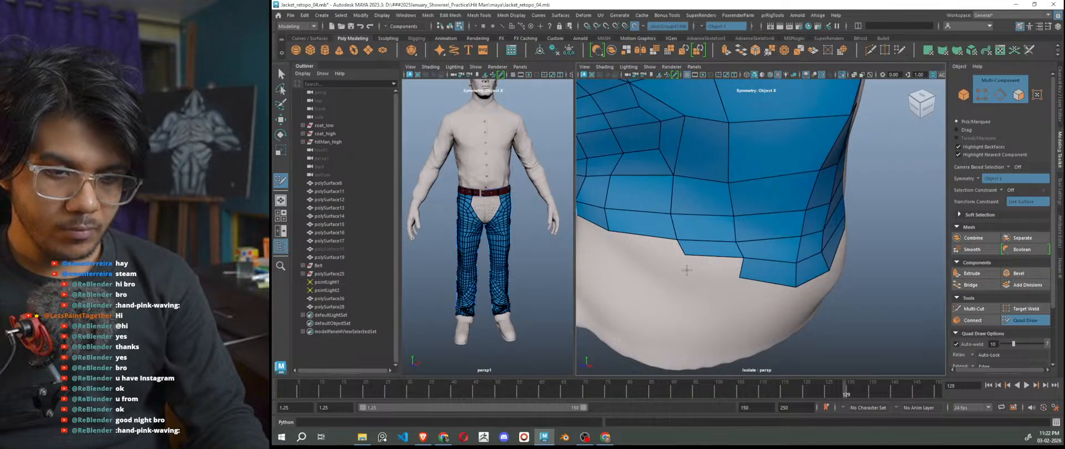
scroll(709, 268, up, 3)
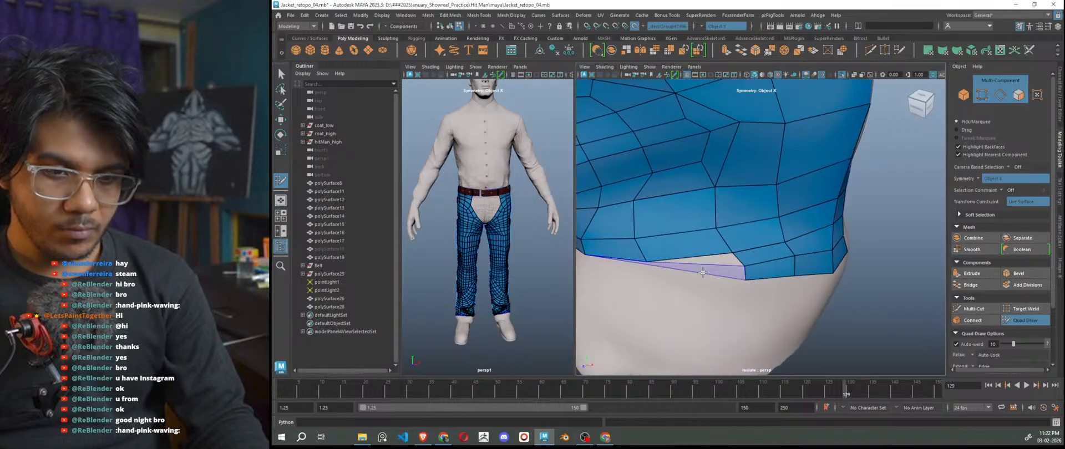
shift+click(709, 267)
scroll(709, 267, down, 5)
alt+drag(708, 267, 780, 290)
scroll(748, 282, up, 3)
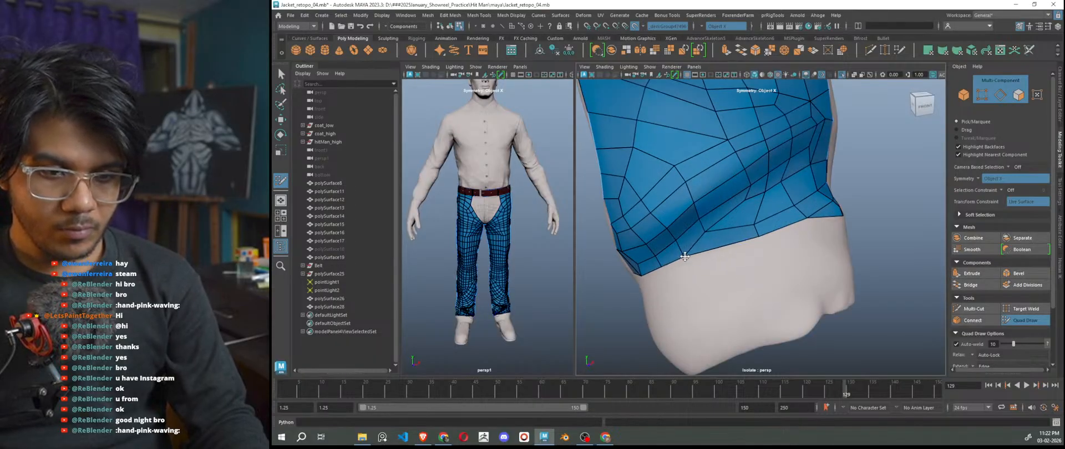
Extend the front border edges of the hem down to the bottom of the high-poly trouser leg as tall quads.
alt+drag(687, 259, 638, 261)
scroll(766, 248, up, 2)
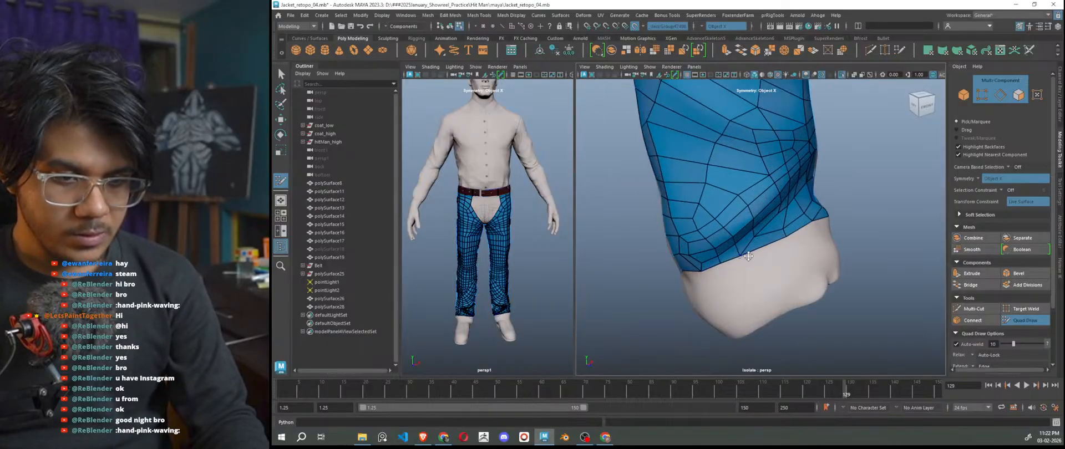
key(Tab)
middle_drag(771, 249, 797, 313)
alt+drag(829, 338, 736, 242)
middle_drag(736, 226, 737, 266)
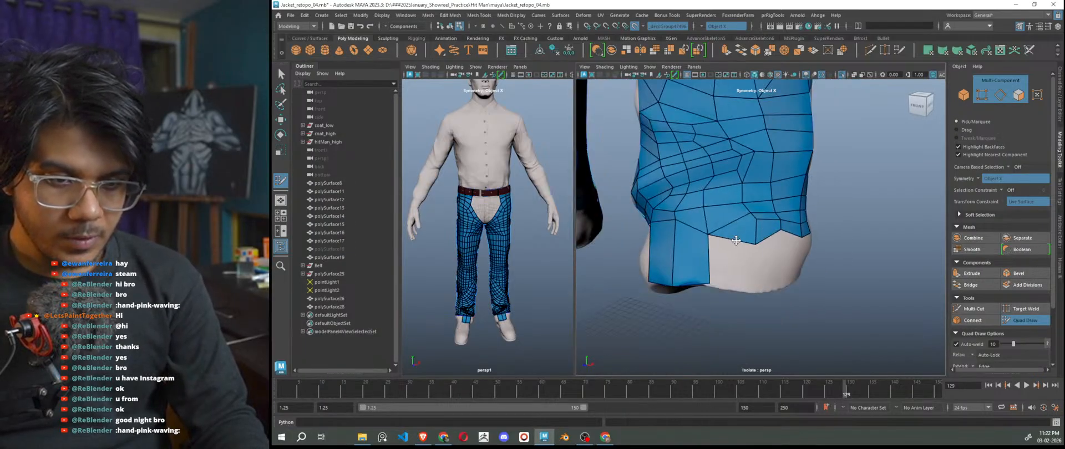
key(ctrl+z)
middle_drag(736, 226, 750, 295)
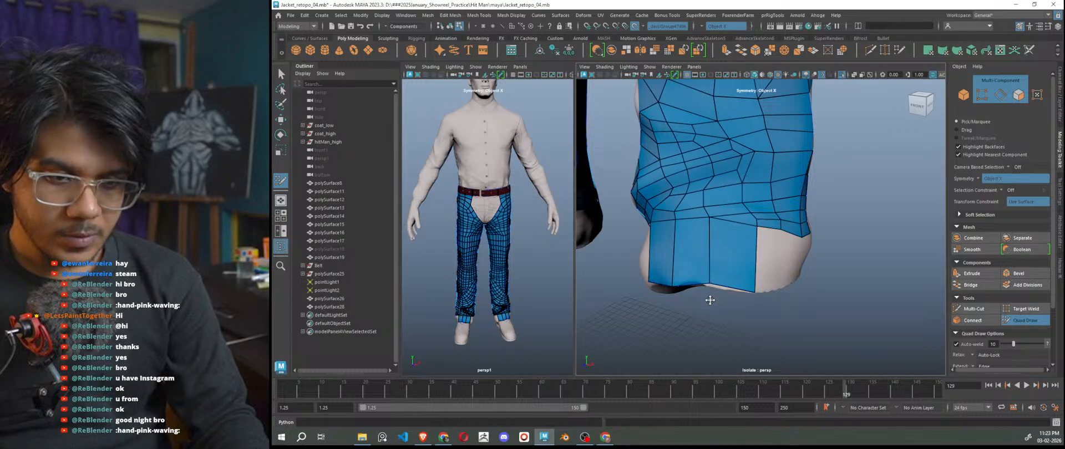
scroll(719, 286, up, 5)
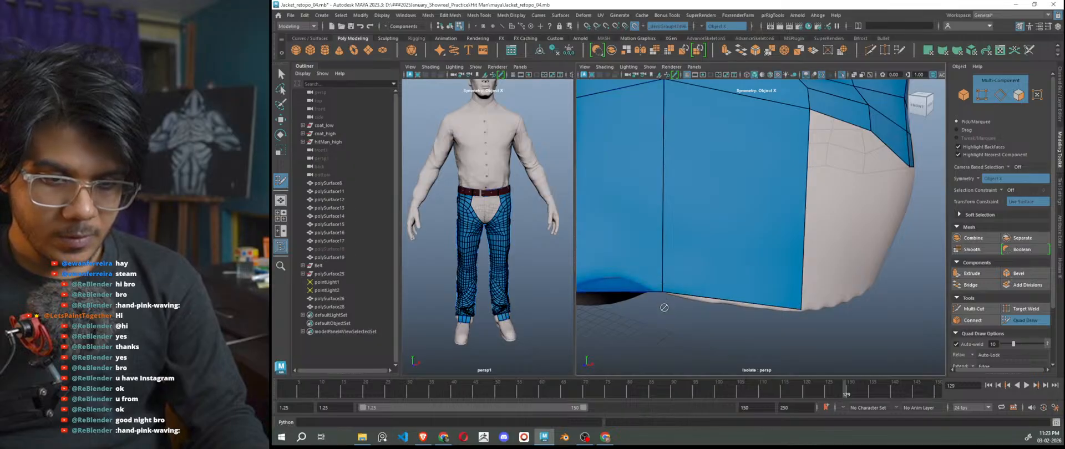
Extend two more border edges from the front around the corner of the cuff to the trouser bottom.
scroll(701, 302, down, 5)
alt+drag(701, 302, 760, 240)
mouse_move(750, 188)
mouse_down()
mouse_move(782, 280)
mouse_move(797, 287)
mouse_move(785, 284)
mouse_up()
mouse_move(725, 202)
mouse_down()
mouse_move(759, 299)
mouse_move(770, 296)
mouse_up()
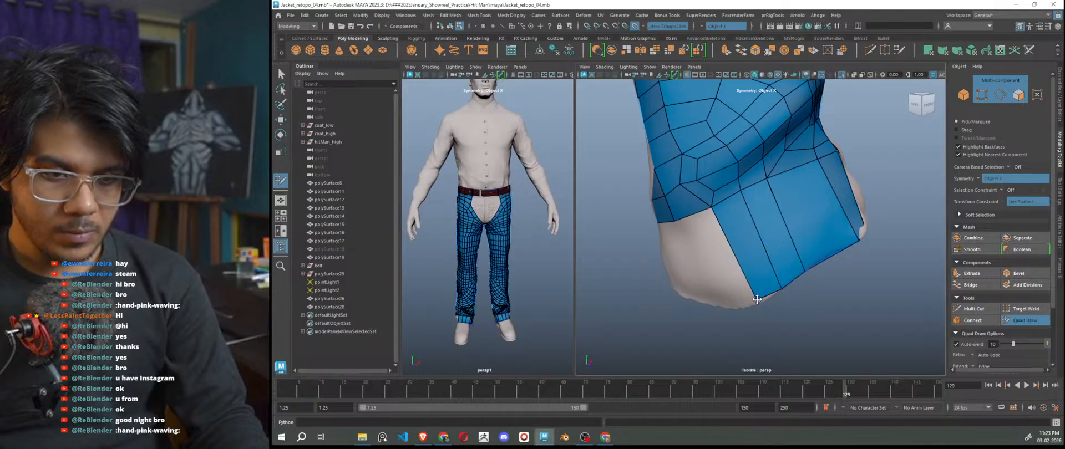
Extend the next two border edges along the side of the cuff down to the trouser bottom.
alt+drag(771, 324, 818, 296)
scroll(818, 295, up, 3)
scroll(813, 258, down, 2)
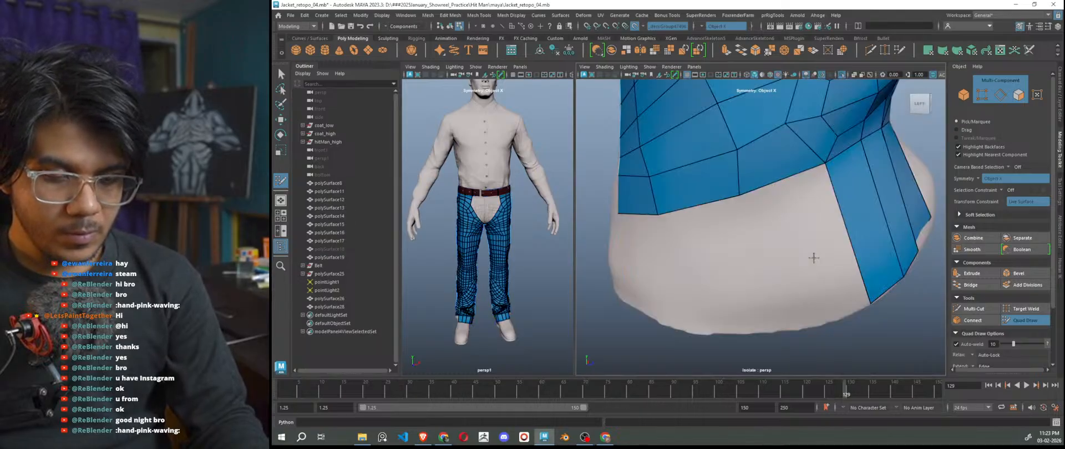
drag(783, 185, 811, 329)
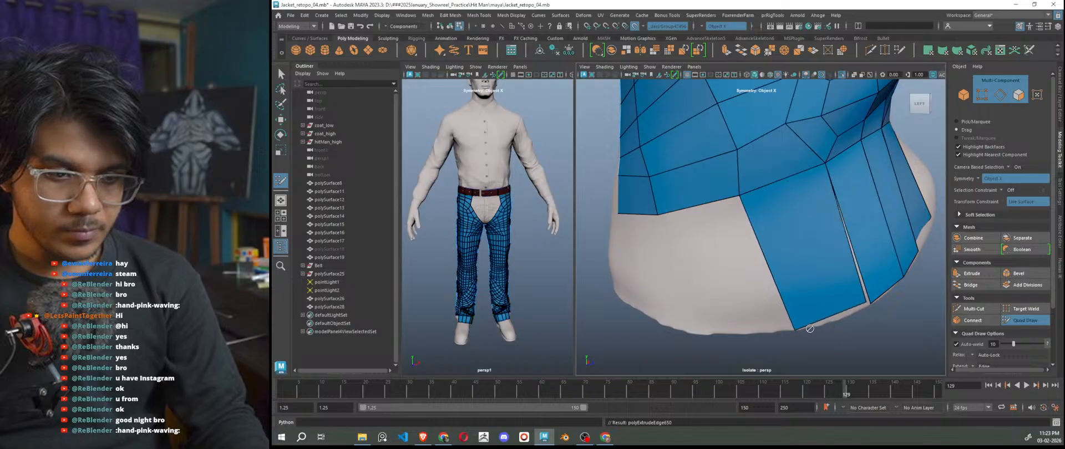
alt+drag(684, 278, 766, 311)
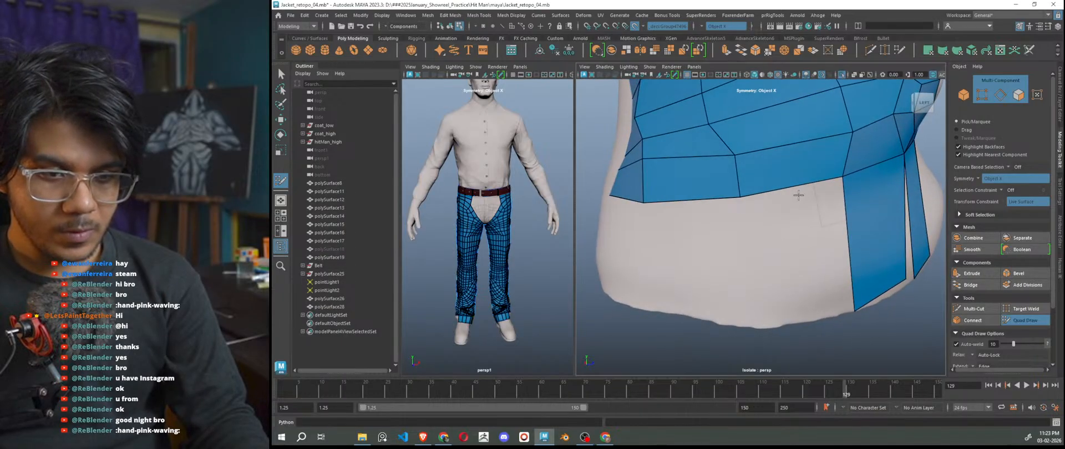
drag(796, 193, 815, 337)
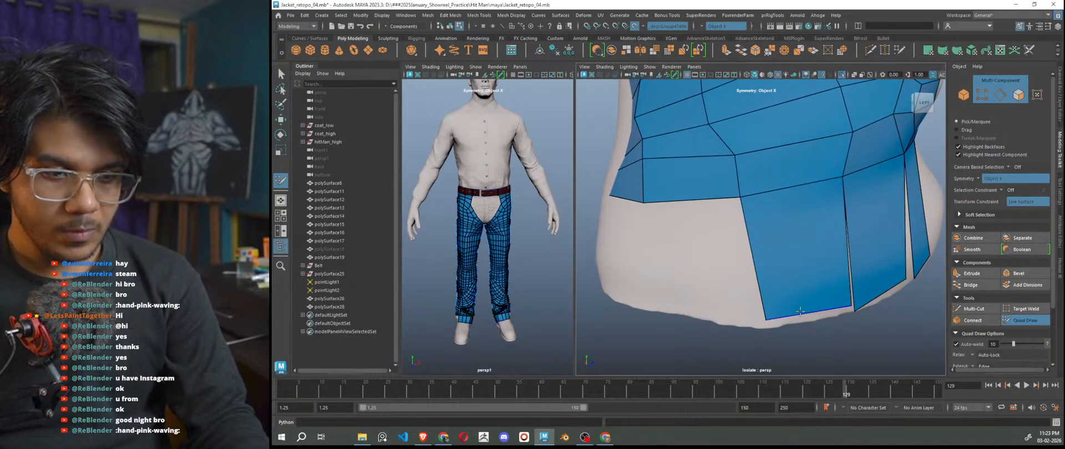
Close the open seams between the new side panels by joining their lower corner vertices.
drag(851, 307, 855, 311)
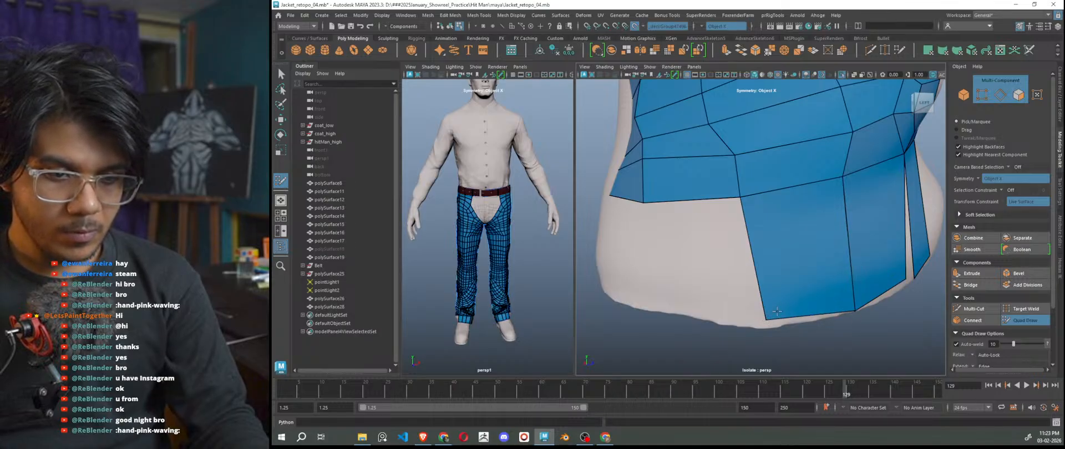
mouse_move(765, 316)
alt+mouse_down()
mouse_move(873, 309)
mouse_move(930, 334)
mouse_move(721, 331)
mouse_move(760, 311)
mouse_move(776, 244)
mouse_move(777, 318)
mouse_move(829, 324)
alt+mouse_up()
key(w)
click(877, 314)
click(1010, 320)
scroll(747, 346, down, 5)
scroll(746, 346, up, 5)
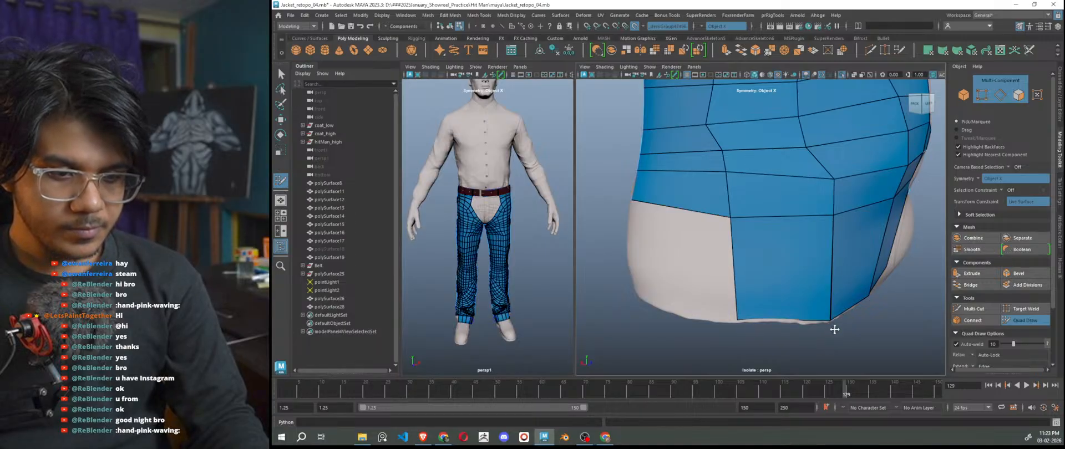
Extend the remaining border edges down to the trouser bottom and fill the last gap to complete the cuff's loop.
ctrl+shift+click(791, 256)
alt+drag(708, 283, 754, 333)
drag(827, 216, 826, 298)
alt+drag(719, 280, 783, 294)
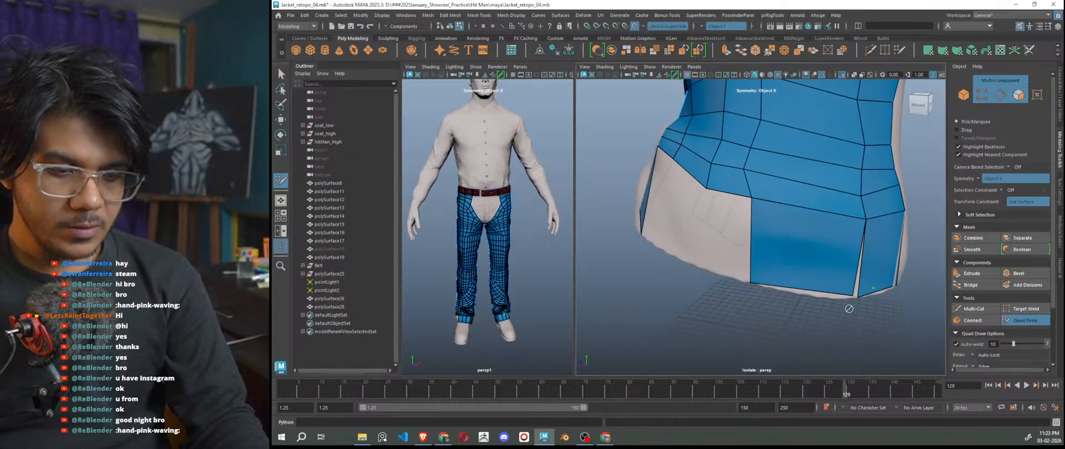
key(ctrl+z)
drag(789, 207, 762, 301)
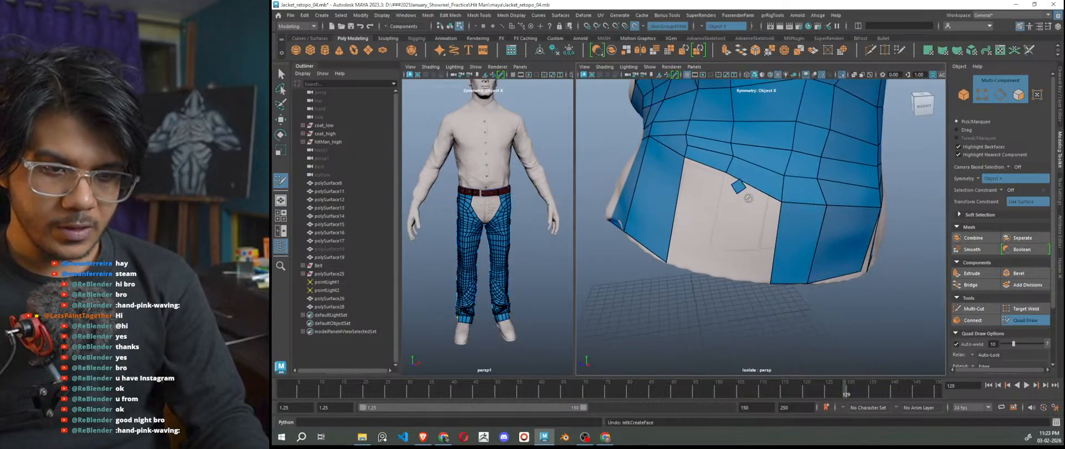
drag(750, 190, 740, 277)
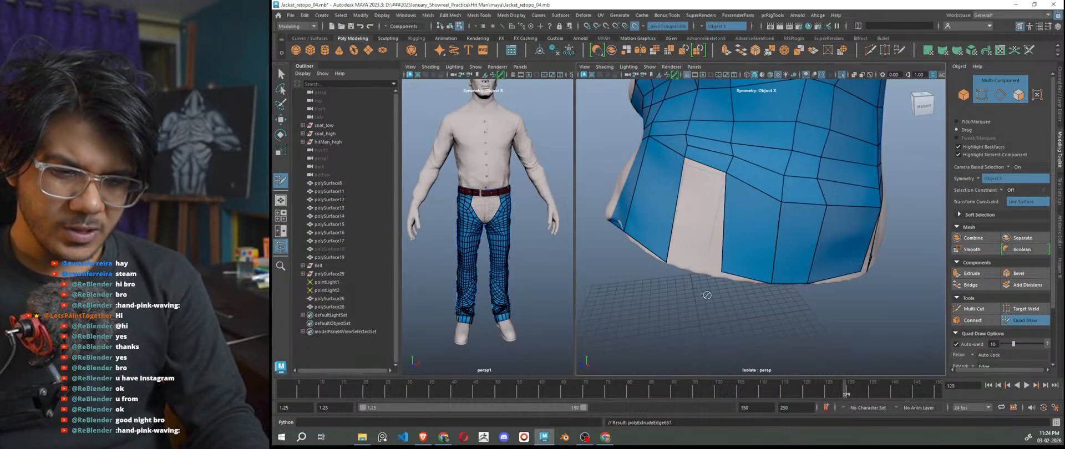
shift+click(705, 191)
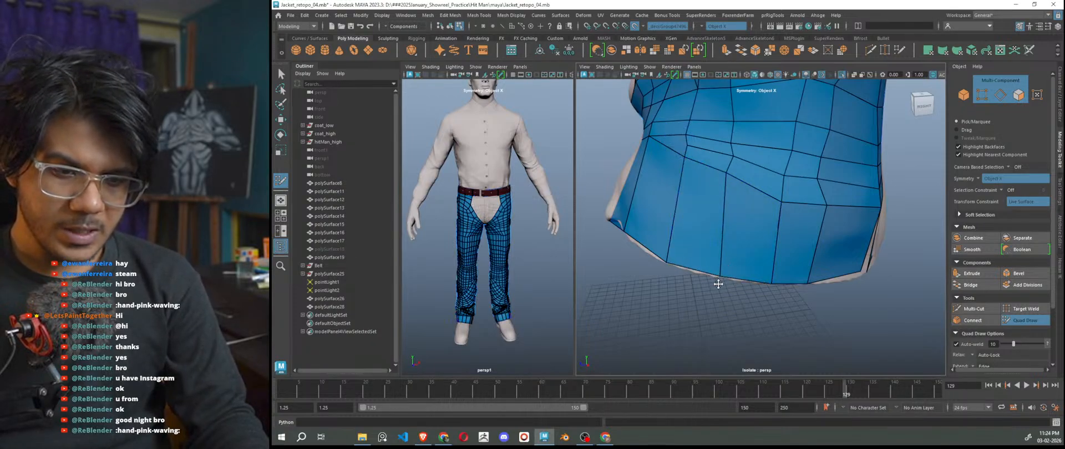
alt+drag(791, 299, 742, 290)
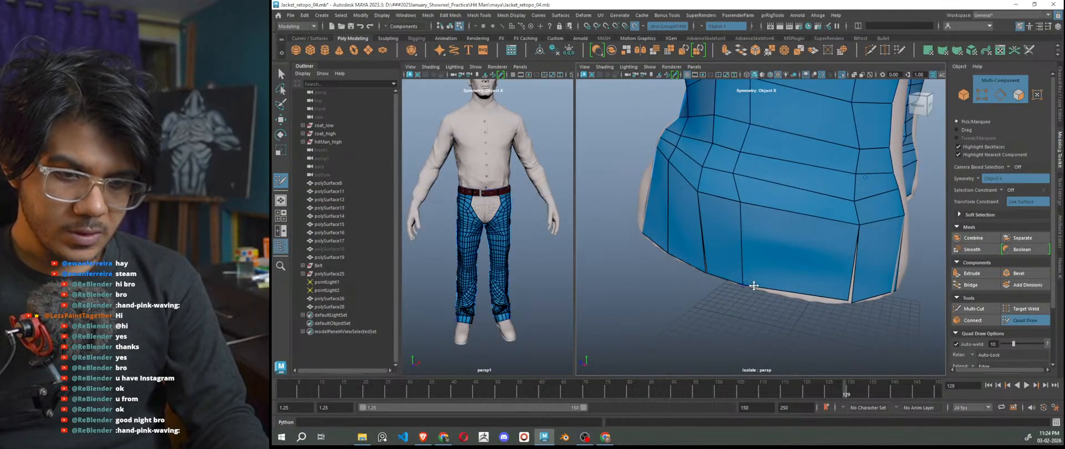
Leave Quad Draw, select the retopologized trousers, isolate them in the second viewport and frame the cuff.
mouse_move(851, 307)
alt+mouse_down()
mouse_move(857, 319)
mouse_move(796, 265)
alt+mouse_up()
key(ctrl+z)
key(w)
right_drag(797, 208, 823, 208)
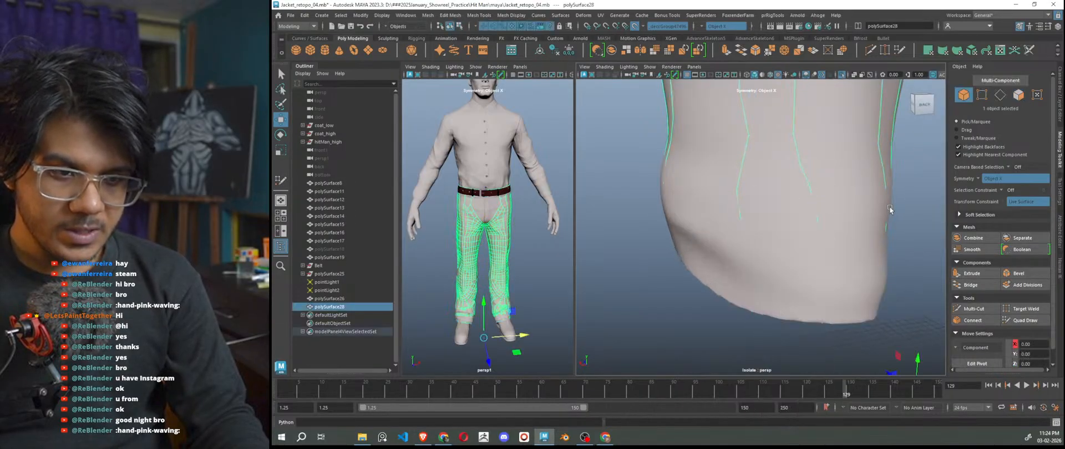
click(461, 313)
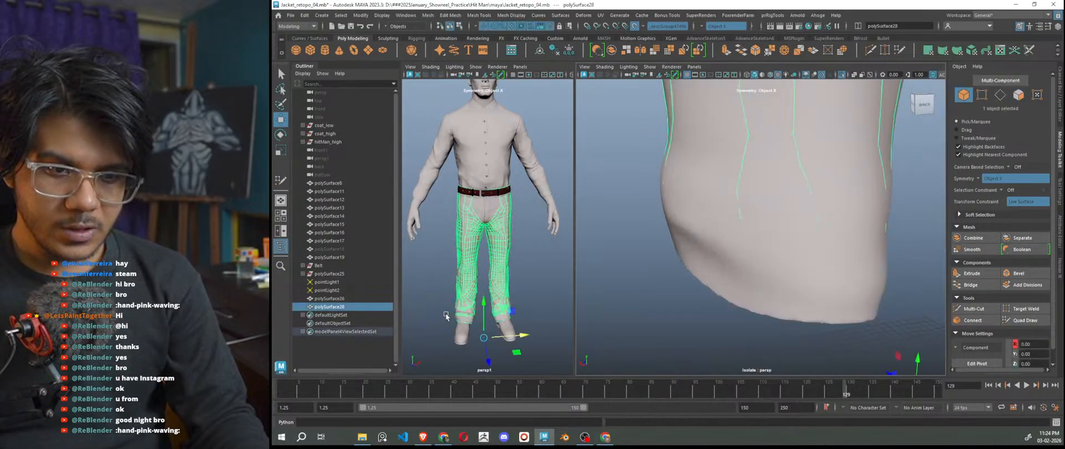
key(ctrl+1)
click(542, 331)
scroll(442, 277, up, 8)
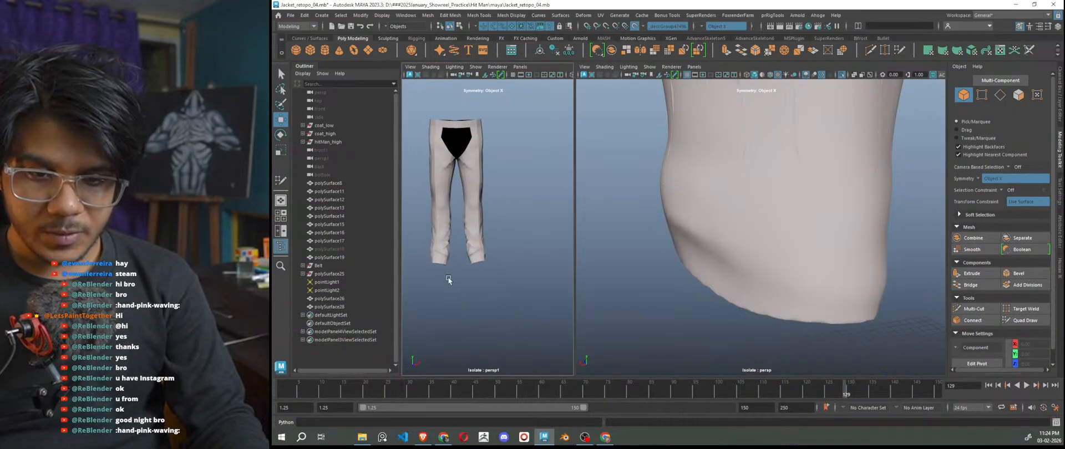
alt+middle_drag(480, 311, 503, 274)
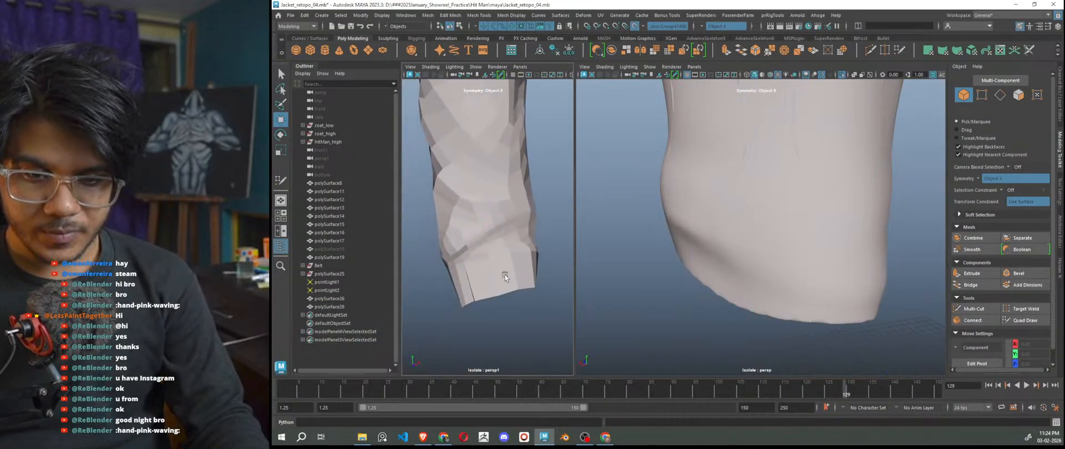
Switch the isolated trousers to vertex selection and frame the lower vertex at the cuff's seam.
click(504, 276)
right_drag(505, 276, 474, 286)
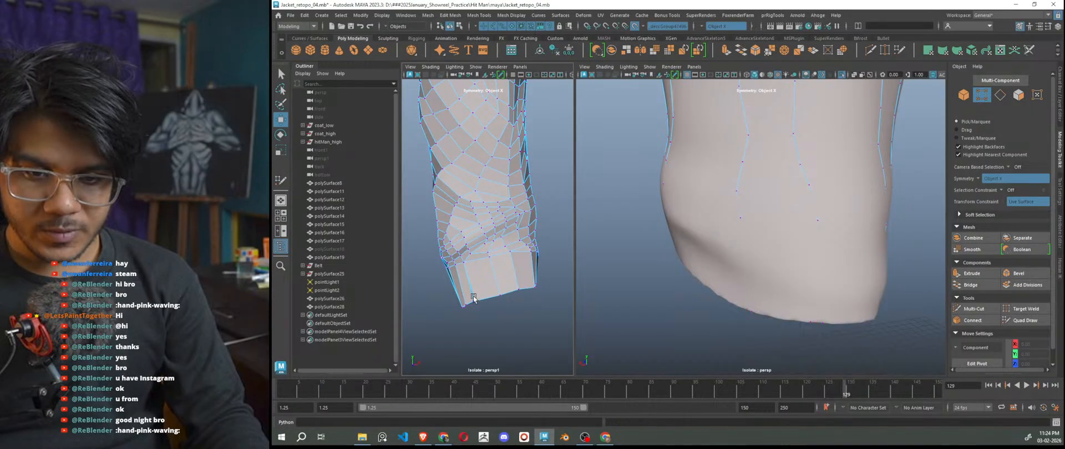
click(473, 300)
key(f)
scroll(528, 328, down, 4)
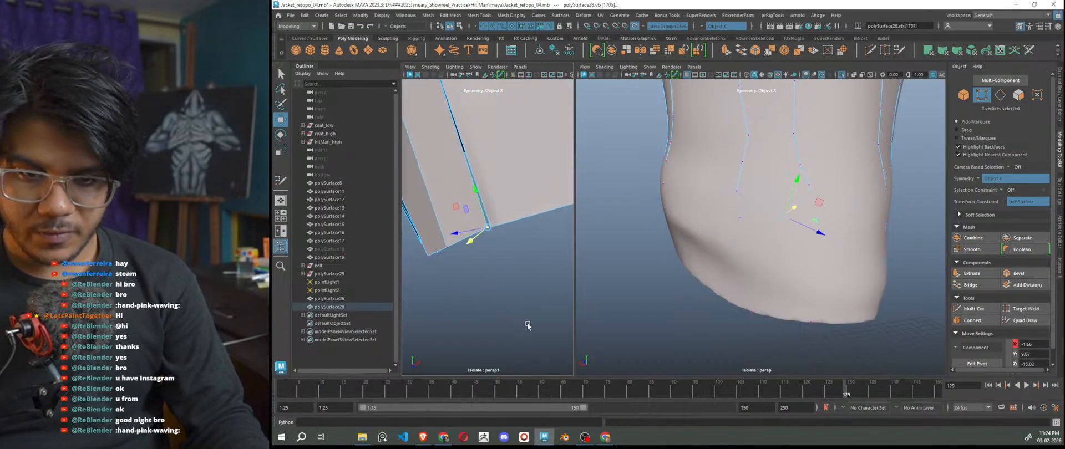
drag(497, 217, 497, 217)
click(1021, 323)
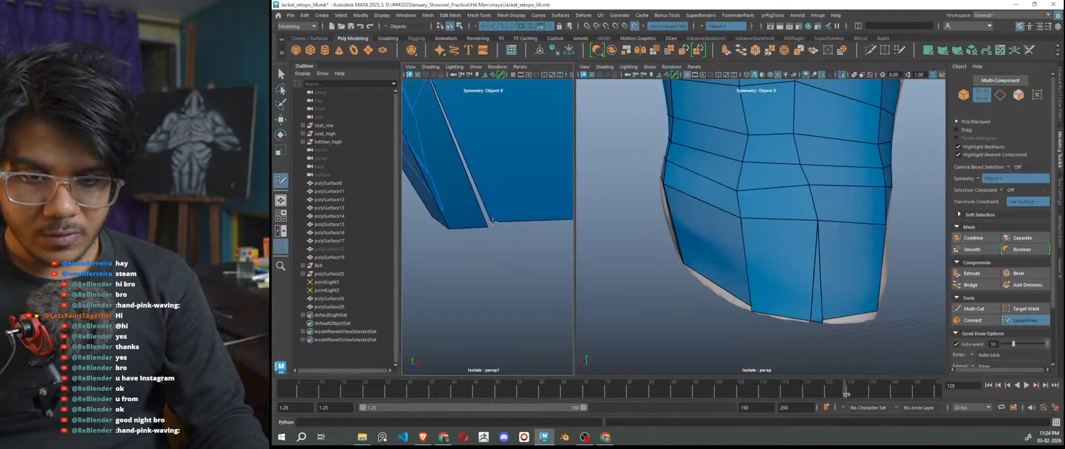
key(w)
Merge the split vertices at the lower end of the cuff's seam by raising the merge distance threshold.
drag(502, 245, 480, 216)
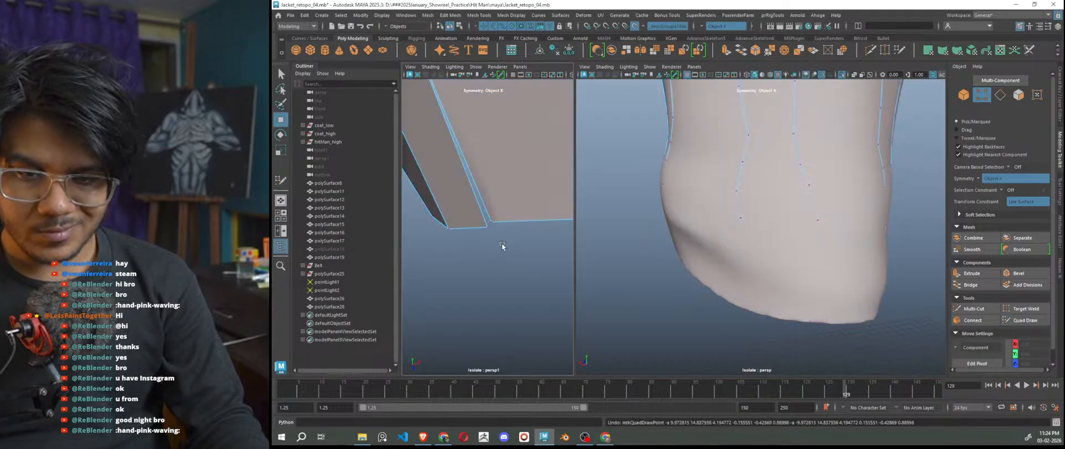
alt+drag(488, 261, 505, 301)
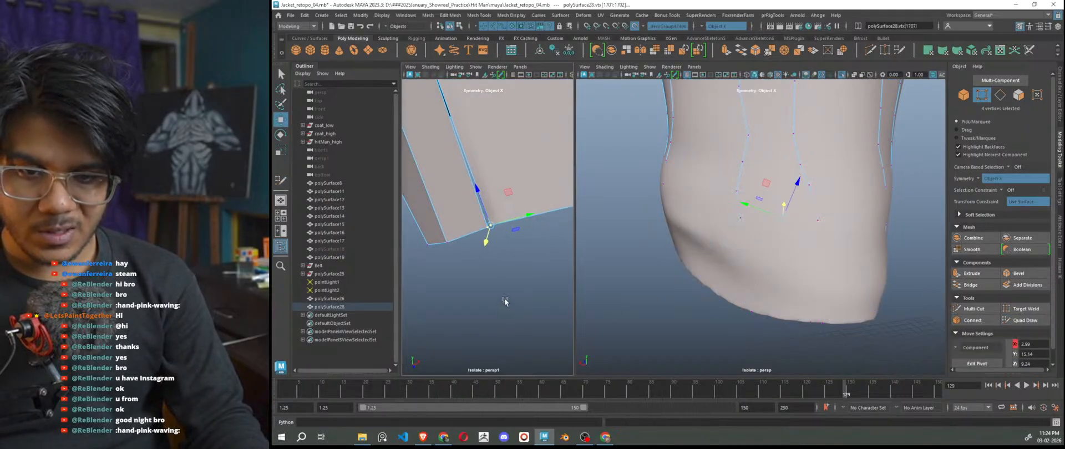
click(433, 17)
mouse_move(450, 15)
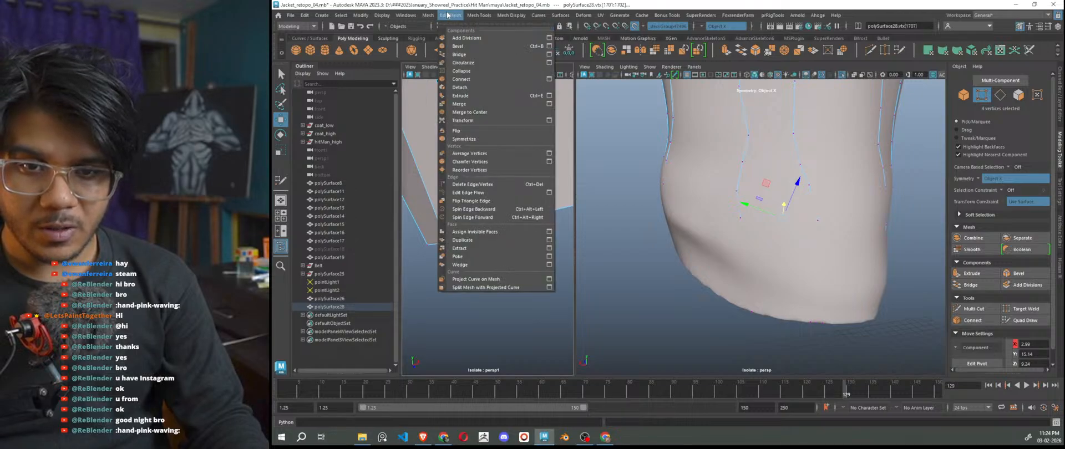
click(475, 104)
drag(478, 283, 488, 282)
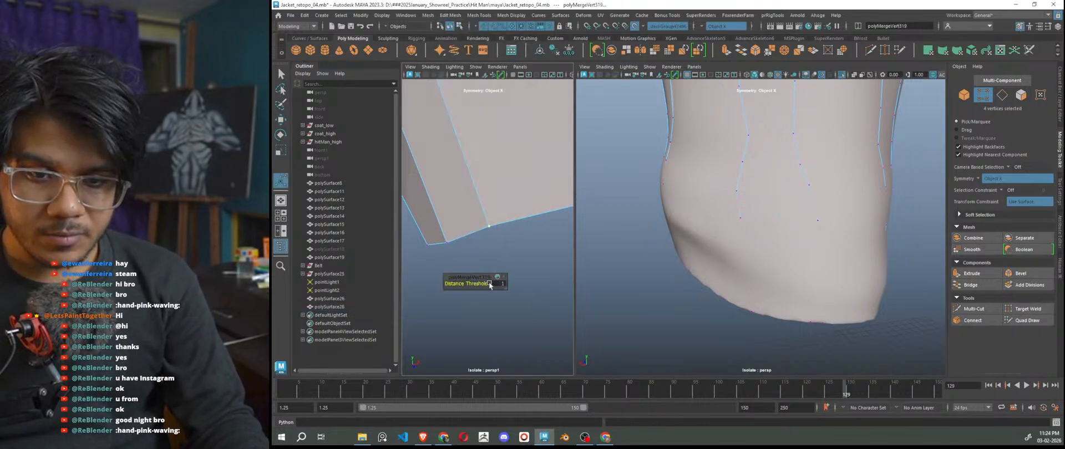
Try to merge the split vertices at the neighbouring hem corners and undo the merges.
scroll(487, 284, down, 5)
scroll(548, 264, up, 2)
key(w)
scroll(521, 272, up, 2)
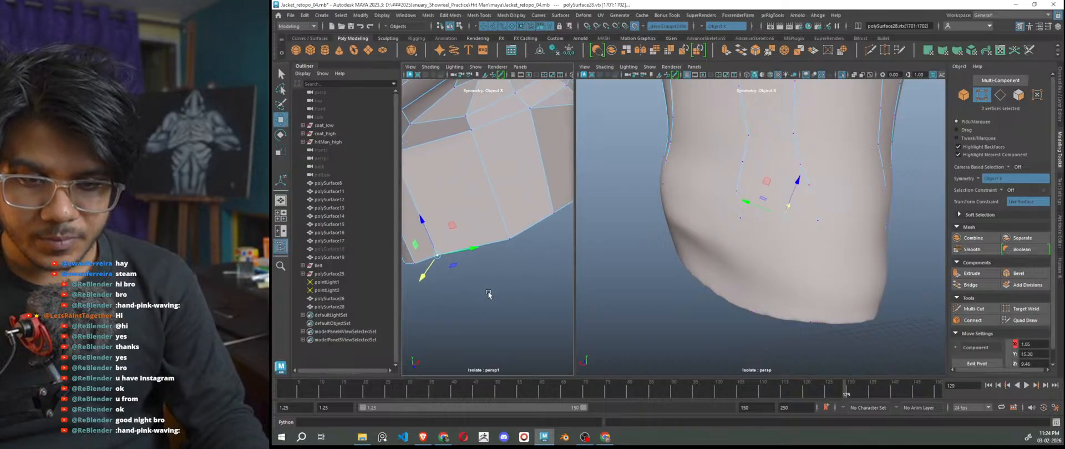
click(508, 239)
key(ctrl+z)
key(ctrl+z)
key(ctrl+z)
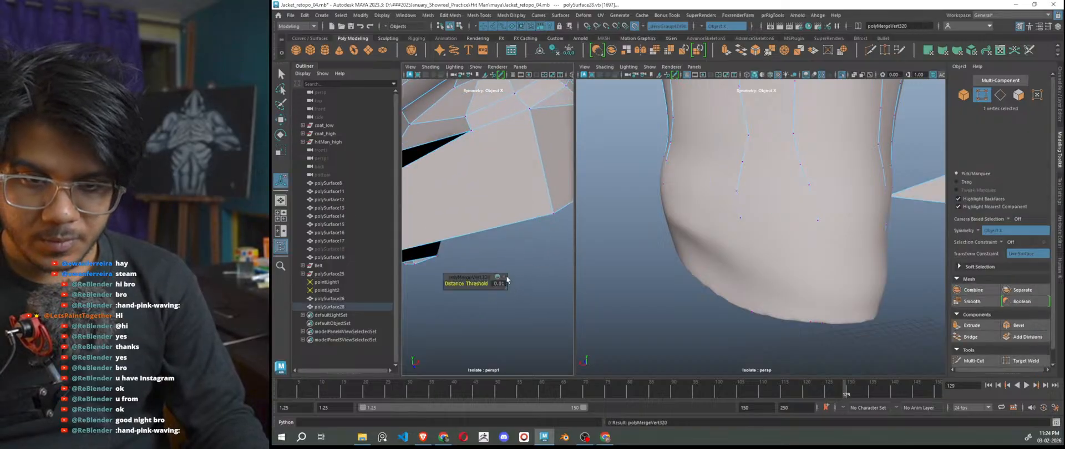
click(537, 266)
scroll(525, 254, up, 5)
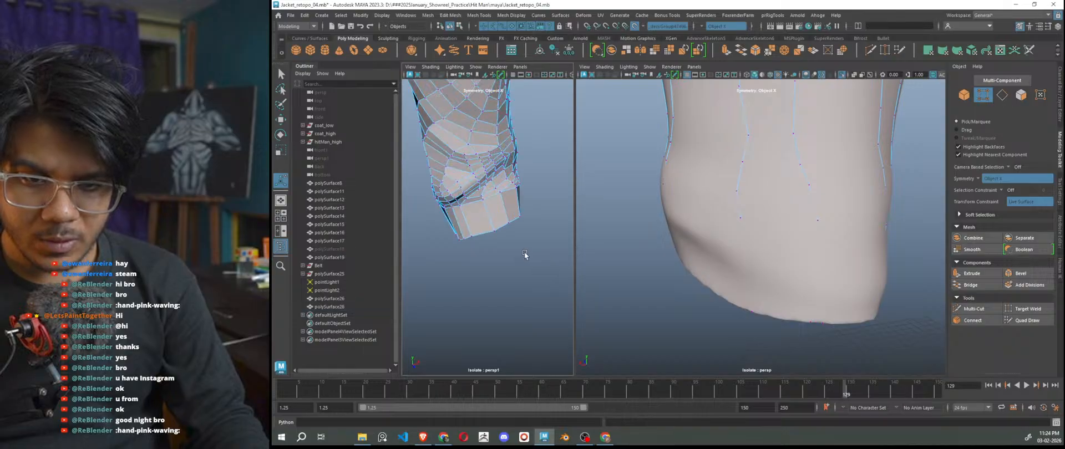
alt+drag(528, 250, 519, 232)
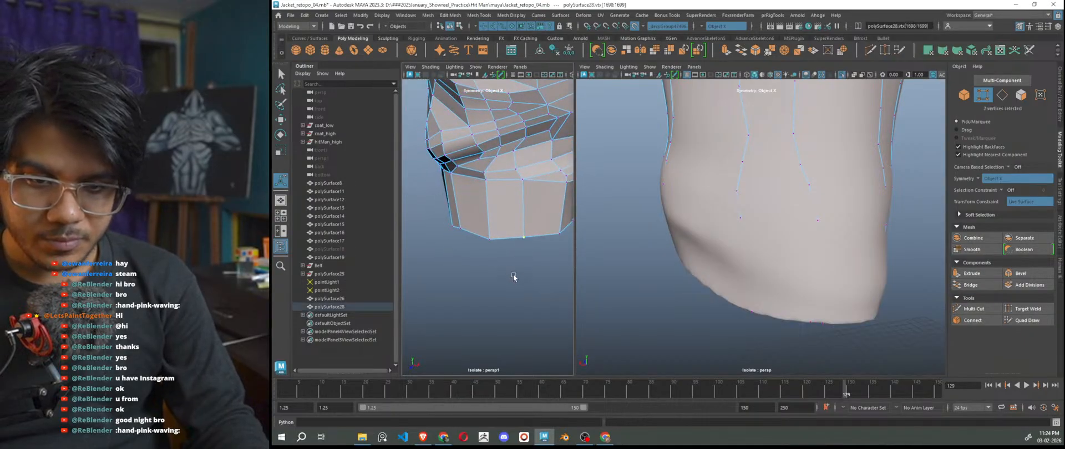
key(g)
key(ctrl+z)
Select the split vertices at a hem corner on the cuff's other side and merge them with a larger distance threshold.
alt+drag(731, 294, 716, 261)
alt+drag(518, 278, 434, 270)
alt+right_drag(475, 259, 486, 255)
drag(470, 252, 489, 298)
alt+drag(489, 298, 519, 310)
key(g)
drag(470, 284, 478, 284)
scroll(486, 298, down, 5)
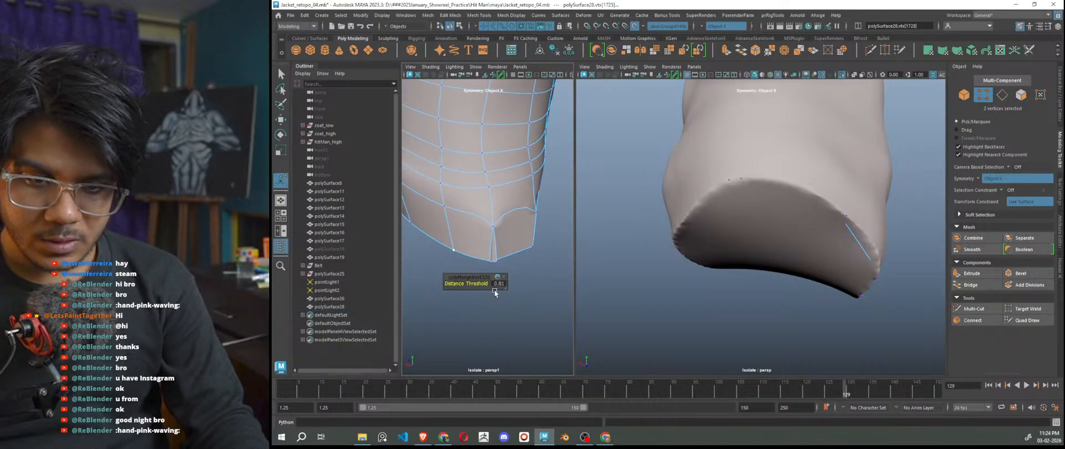
Merge the vertices at the lower tips of the next two open seams along the hem, raising the distance threshold.
key(w)
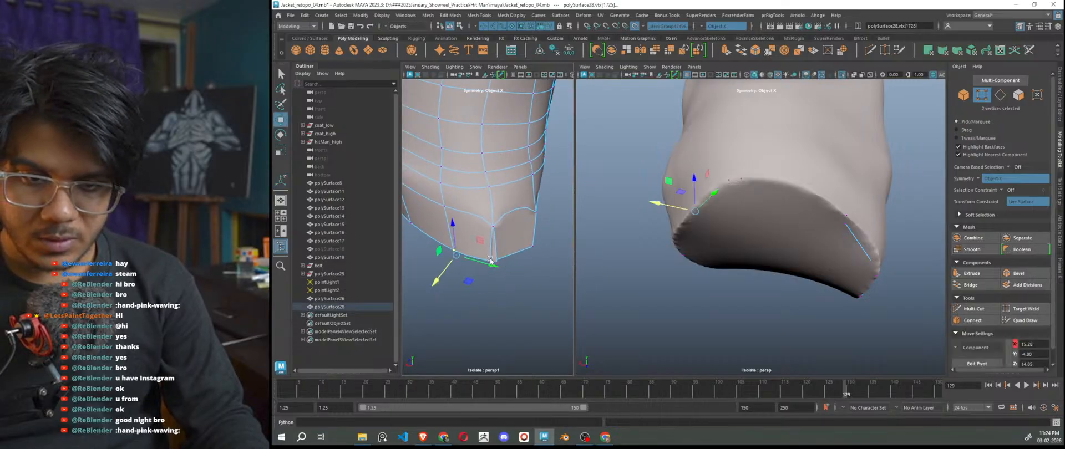
key(g)
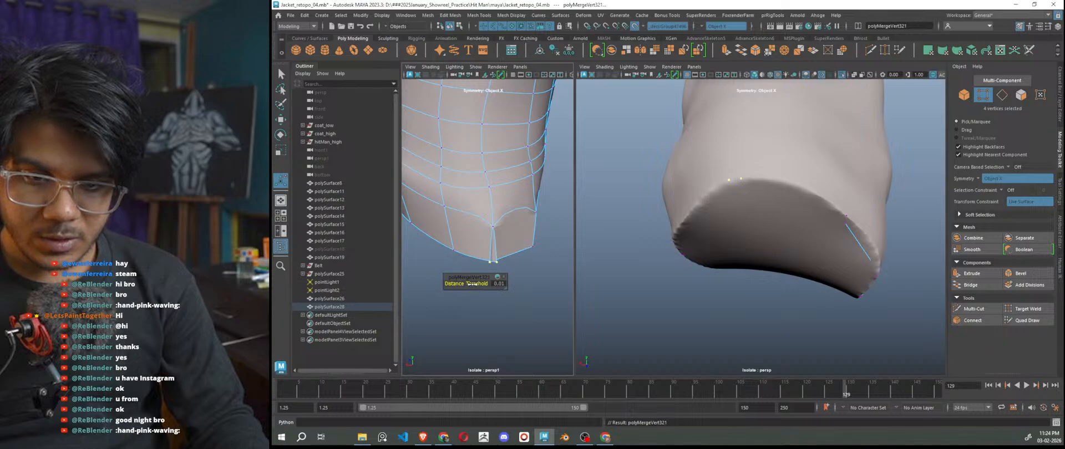
alt+drag(510, 309, 496, 288)
drag(476, 248, 476, 247)
key(g)
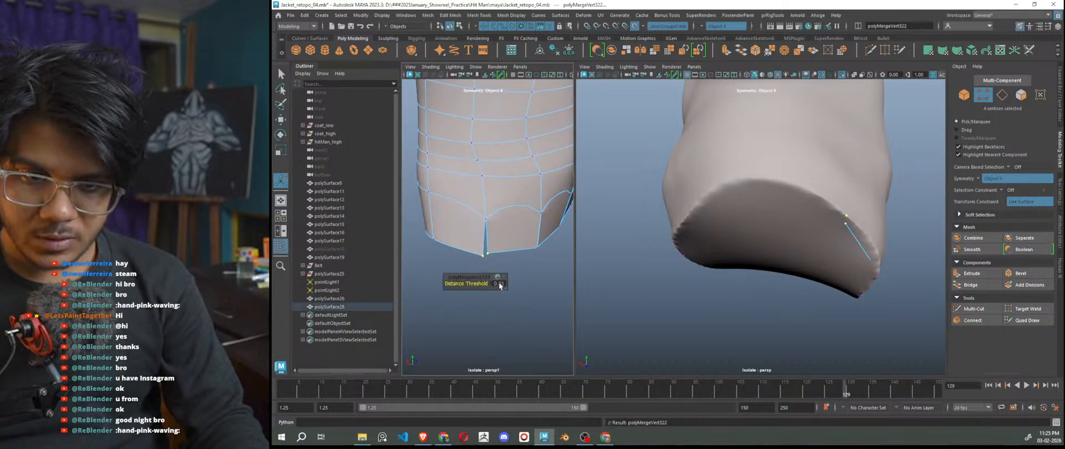
alt+drag(483, 286, 488, 307)
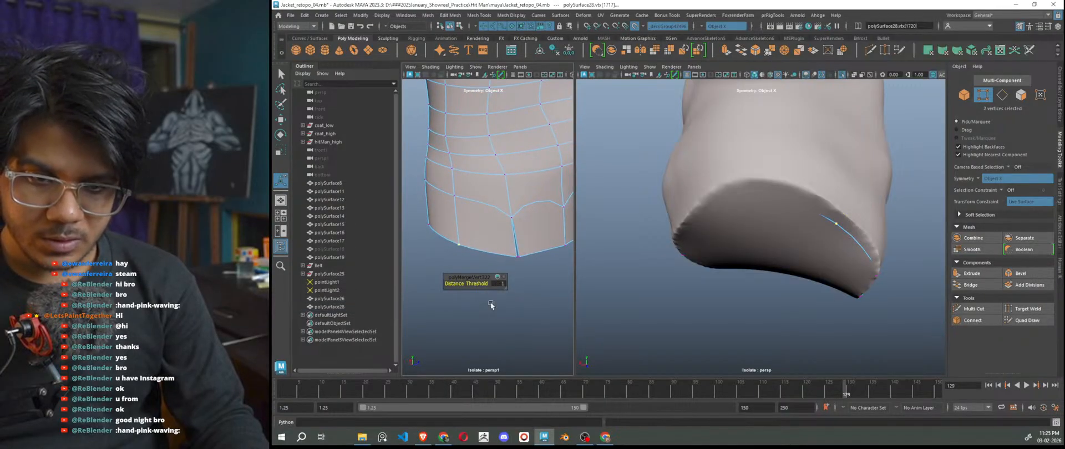
Merge the remaining split vertex pairs at the bottom of the cuff so its last open seams close.
drag(514, 254, 487, 284)
key(g)
alt+drag(487, 305, 543, 324)
click(531, 323)
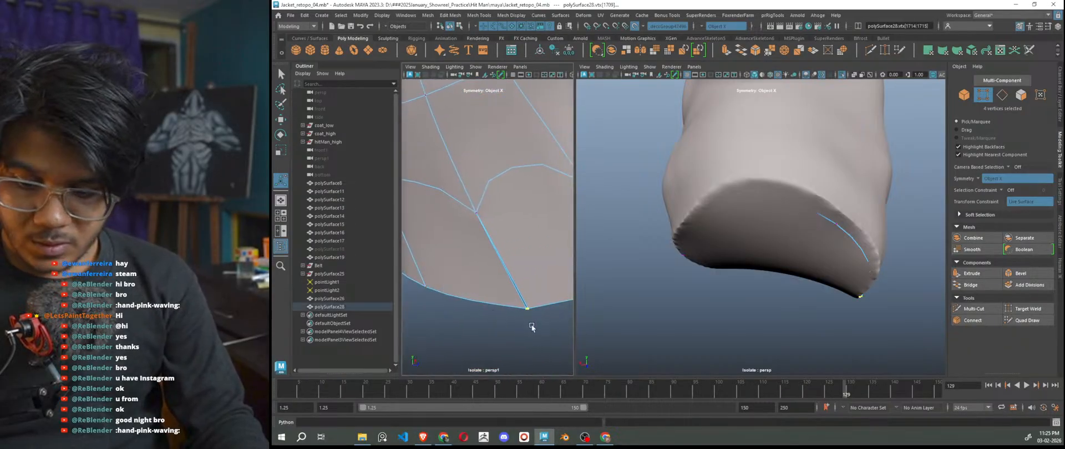
drag(472, 283, 541, 315)
drag(526, 287, 491, 280)
key(g)
Return to object mode, select the retopologized trousers' bottom border edge loop and shift it slightly to adjust the hem.
alt+right_drag(533, 327, 504, 328)
alt+drag(504, 328, 502, 326)
alt+right_drag(528, 266, 542, 277)
scroll(538, 289, up, 8)
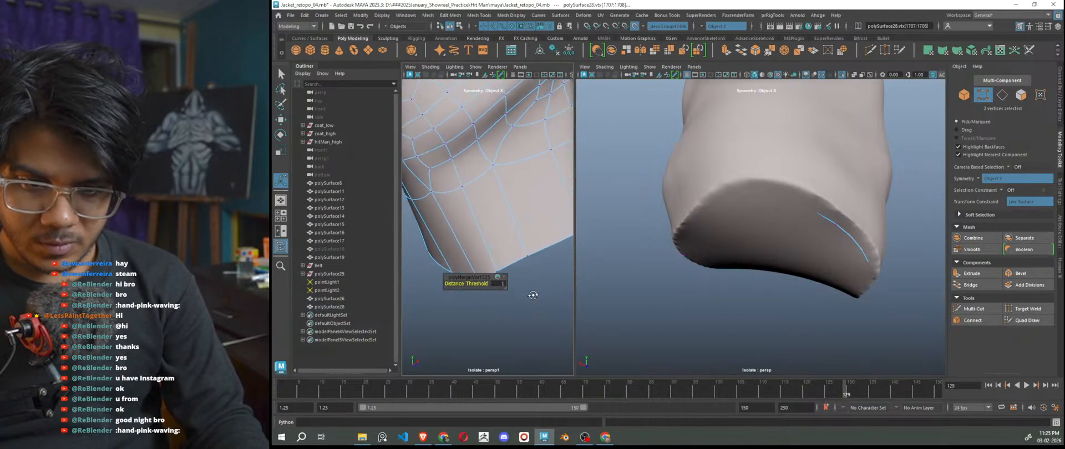
key(w)
mouse_move(715, 330)
alt+mouse_down()
mouse_move(724, 338)
mouse_move(715, 344)
alt+mouse_up()
right_drag(660, 193, 683, 183)
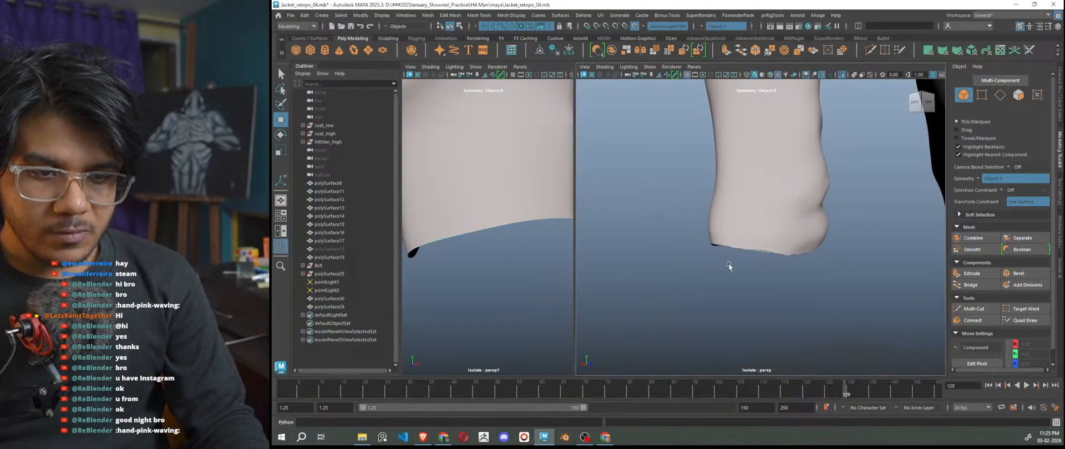
click(501, 217)
right_drag(501, 202, 499, 169)
double_click(546, 221)
alt+drag(599, 266, 627, 322)
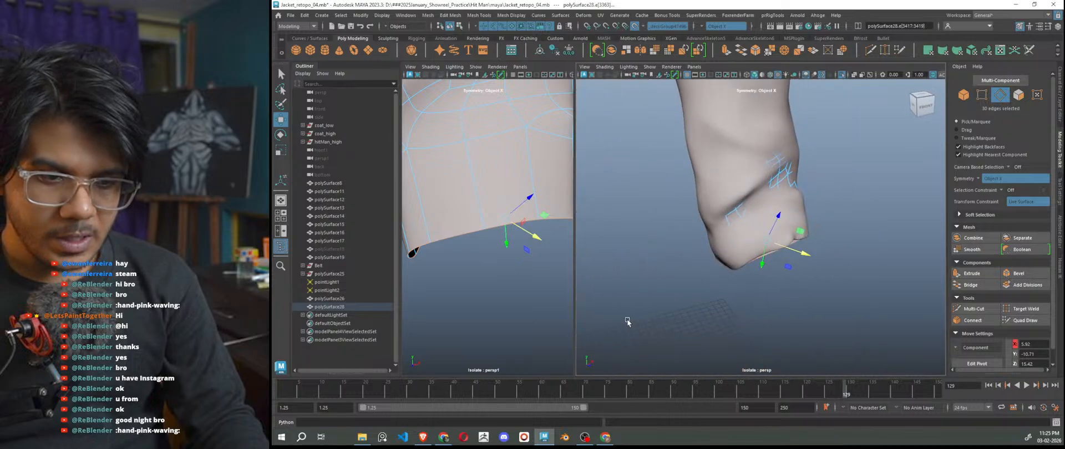
drag(767, 242, 780, 242)
Insert additional horizontal edge loops around the cuff with Quad Draw.
click(1024, 320)
mouse_move(867, 306)
alt+mouse_down()
mouse_move(829, 306)
mouse_move(866, 304)
mouse_move(802, 323)
alt+mouse_up()
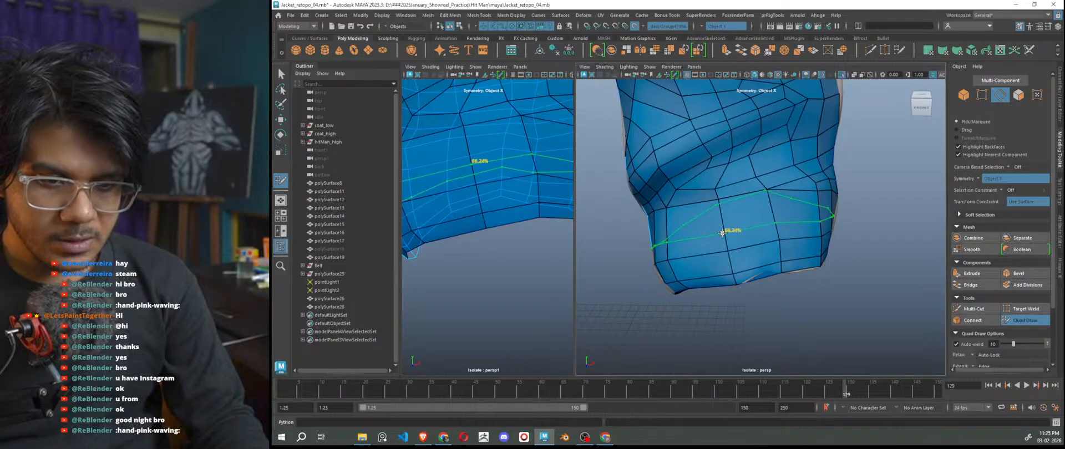
alt+drag(745, 285, 765, 277)
scroll(763, 184, up, 5)
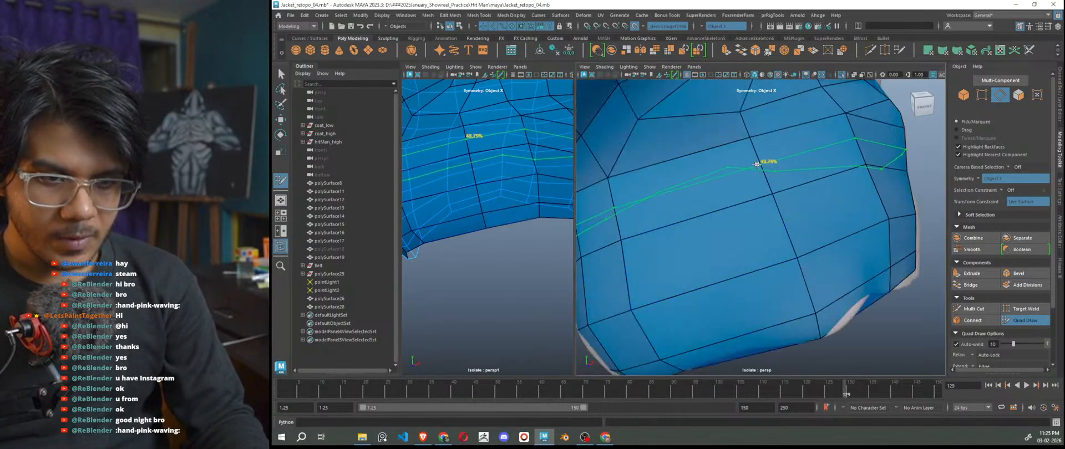
scroll(785, 257, down, 5)
alt+drag(789, 311, 806, 277)
ctrl+click(805, 276)
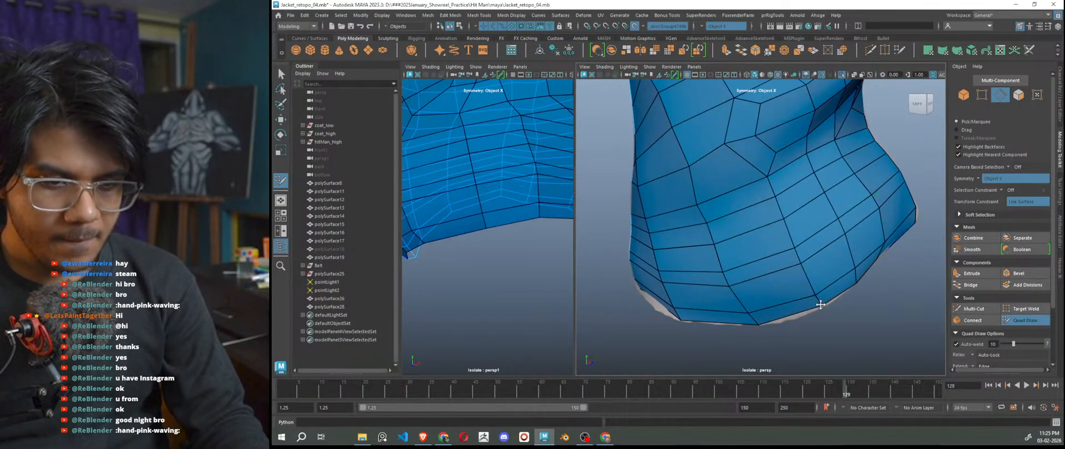
Examine the cuff's new edge loops and the topology of both trouser legs from several angles.
scroll(826, 313, down, 5)
alt+drag(826, 314, 802, 321)
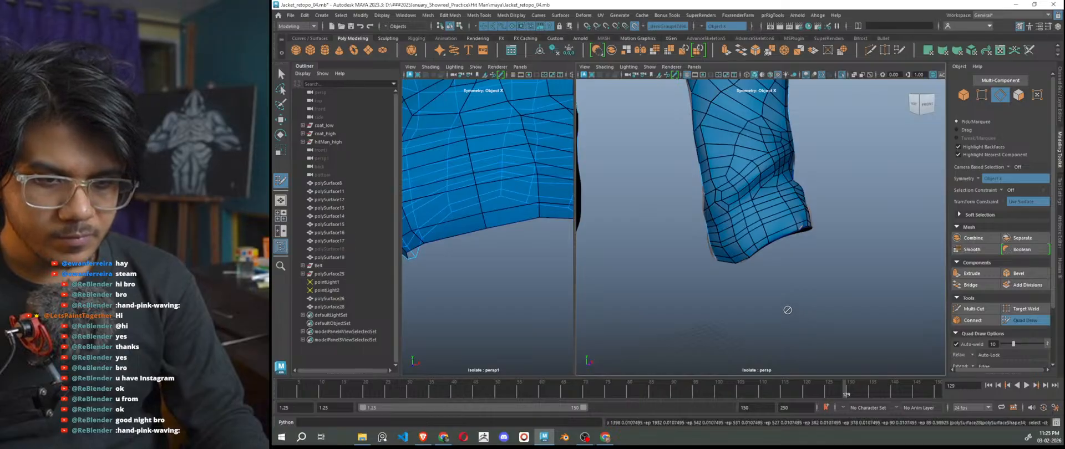
scroll(786, 308, up, 3)
alt+drag(752, 279, 848, 326)
scroll(822, 280, down, 5)
scroll(848, 326, down, 3)
alt+middle_drag(844, 276, 849, 317)
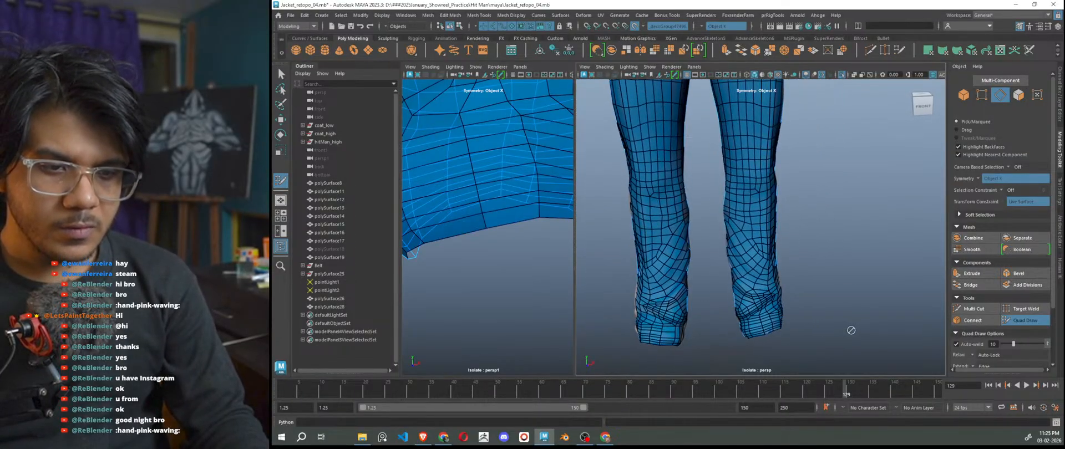
scroll(849, 316, down, 3)
alt+drag(850, 317, 517, 310)
scroll(804, 300, down, 5)
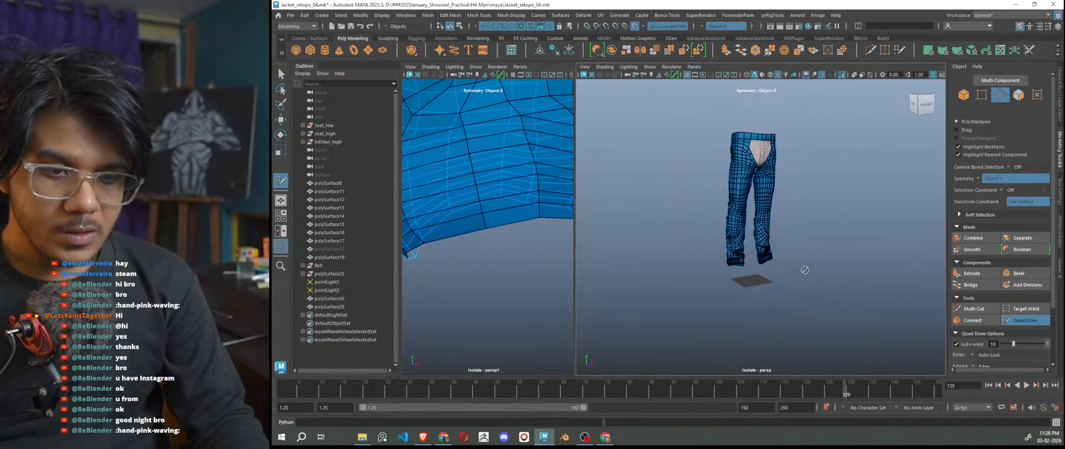
Leave Quad Draw and frame the lower legs of the isolated low-poly trousers in the second viewport.
key(w)
click(869, 159)
scroll(534, 277, down, 10)
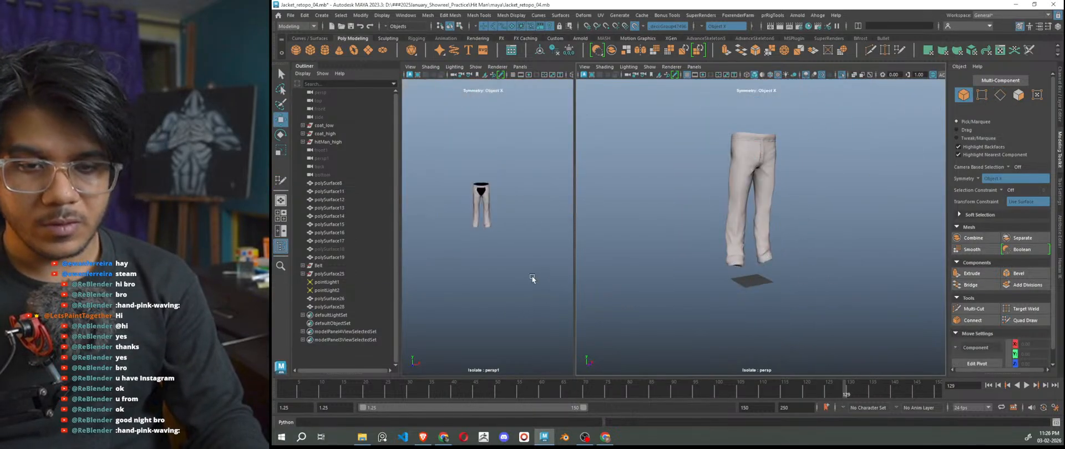
scroll(480, 237, up, 6)
scroll(480, 236, up, 2)
click(508, 290)
click(549, 299)
scroll(518, 304, up, 2)
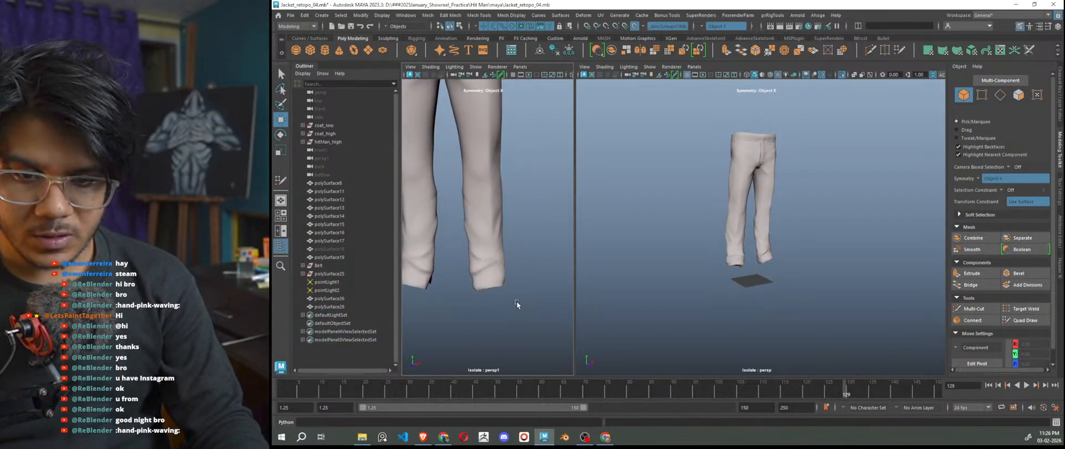
Switch the isolated trousers to face selection and select the large face at the underside of the cuff.
alt+drag(544, 326, 524, 248)
click(537, 250)
scroll(507, 269, up, 5)
scroll(465, 195, down, 4)
right_drag(465, 195, 465, 201)
click(465, 203)
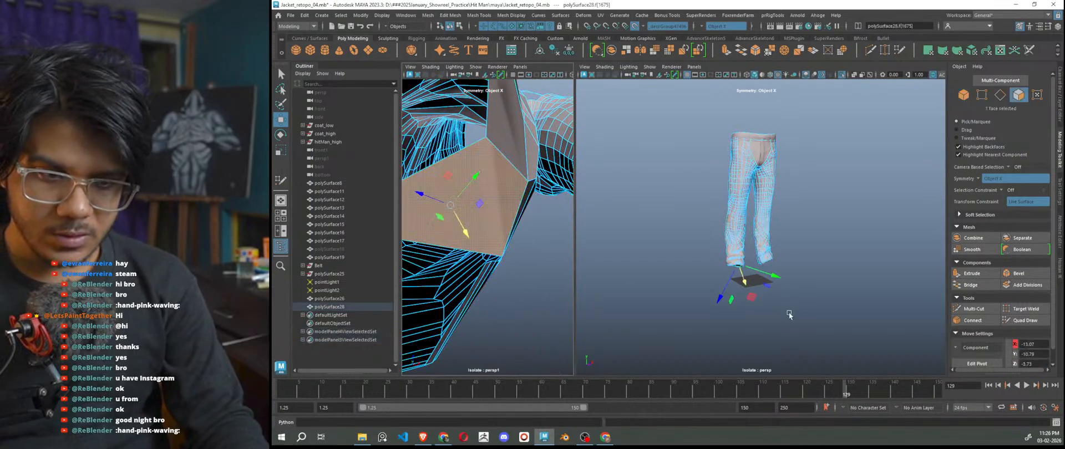
Clear the face selection and examine the cuff's open hem up close and the whole trousers from the front.
scroll(815, 320, up, 2)
click(700, 331)
alt+drag(514, 294, 517, 211)
scroll(517, 212, down, 4)
mouse_move(495, 263)
alt+mouse_down()
mouse_move(471, 275)
mouse_move(506, 255)
alt+mouse_up()
scroll(506, 267, up, 4)
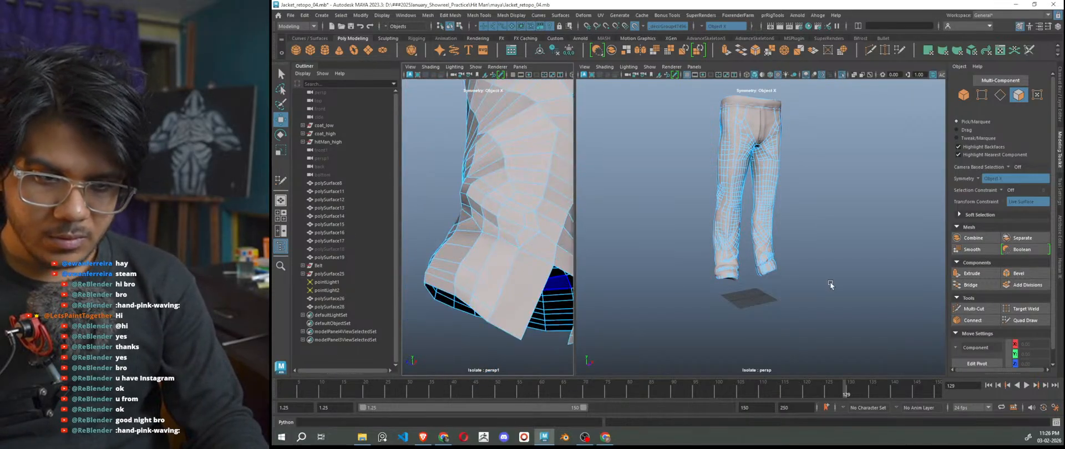
alt+drag(829, 282, 808, 284)
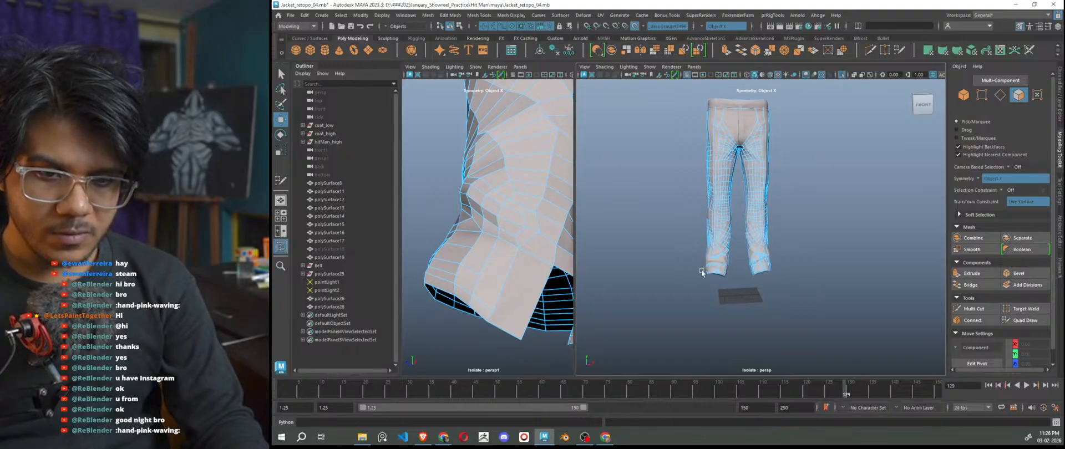
Widen the viewport showing the isolated trousers and switch it to the front view.
key(space)
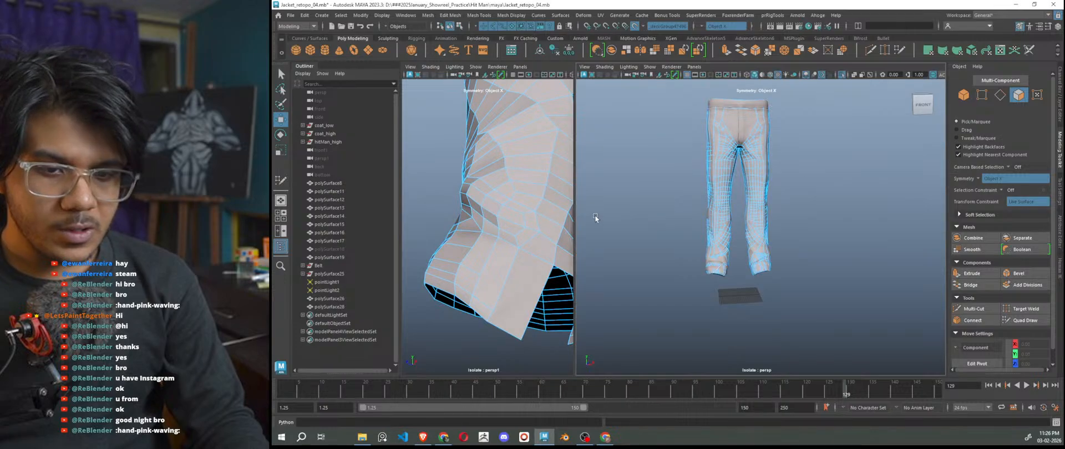
drag(575, 207, 575, 232)
key(space)
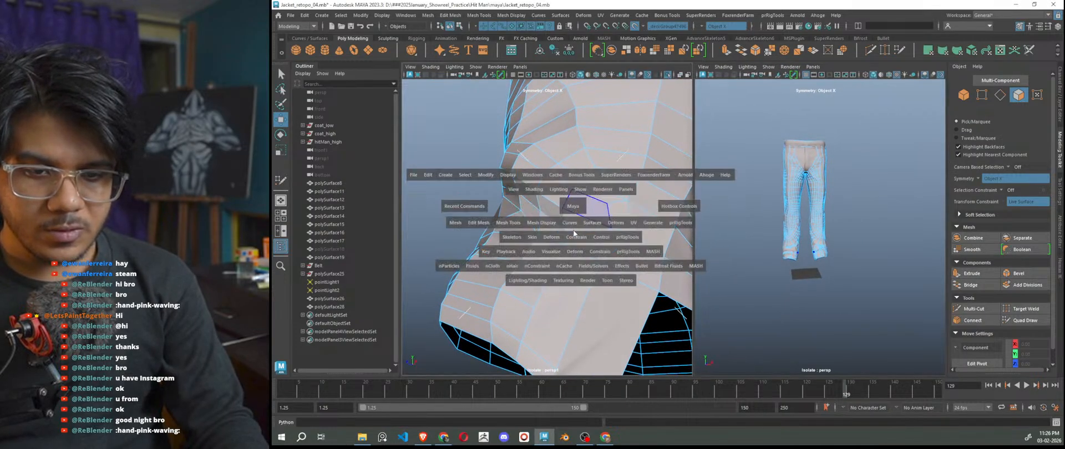
scroll(575, 233, down, 5)
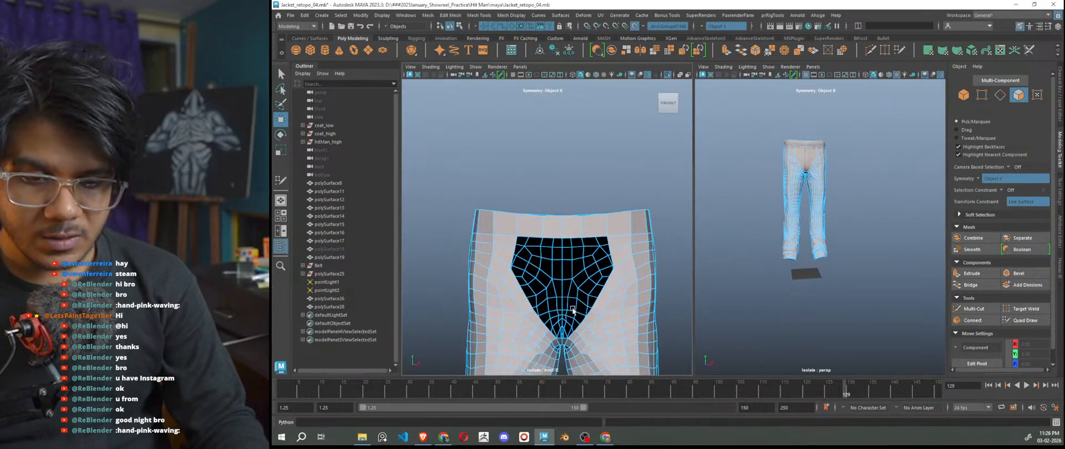
Check the leg topology down the front view and select a face on the front of the leg above the knee.
alt+middle_drag(577, 321, 582, 217)
scroll(562, 300, up, 2)
alt+middle_drag(562, 300, 569, 127)
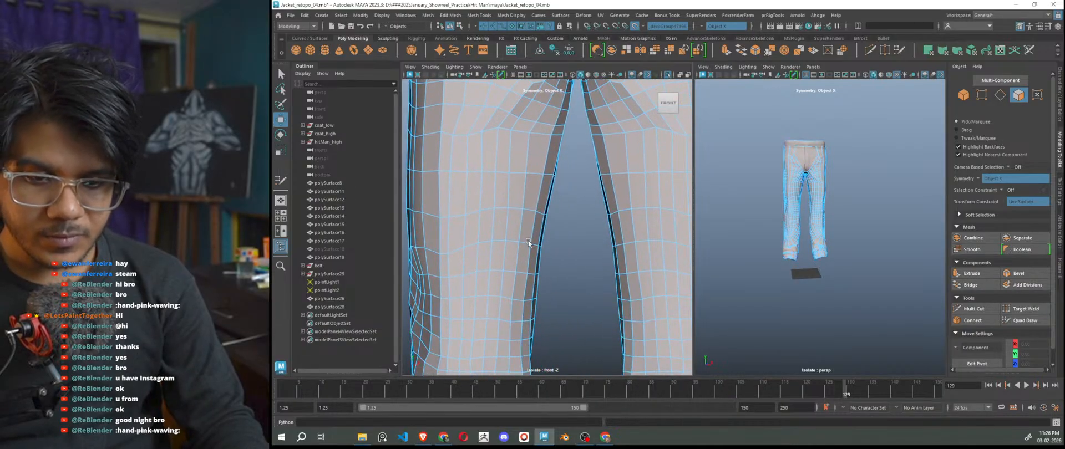
scroll(534, 317, down, 1)
scroll(534, 317, down, 3)
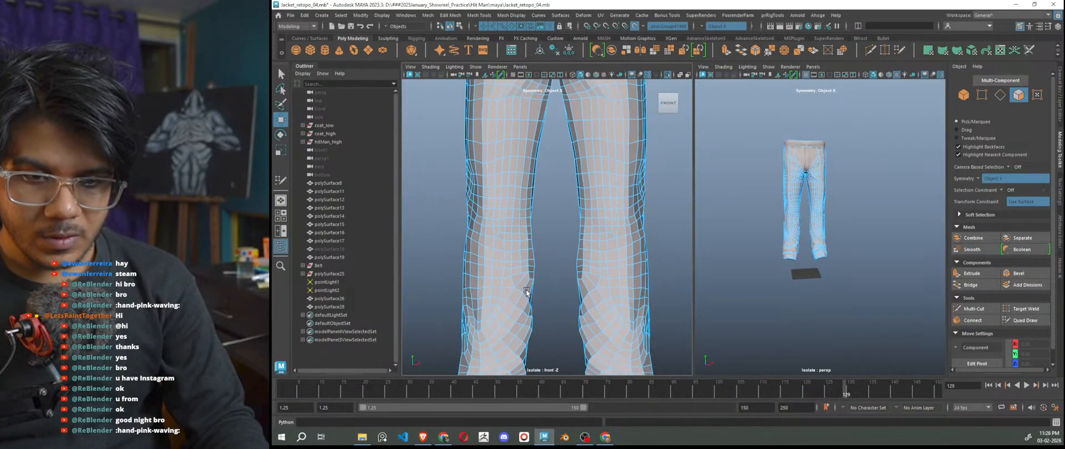
scroll(515, 205, up, 2)
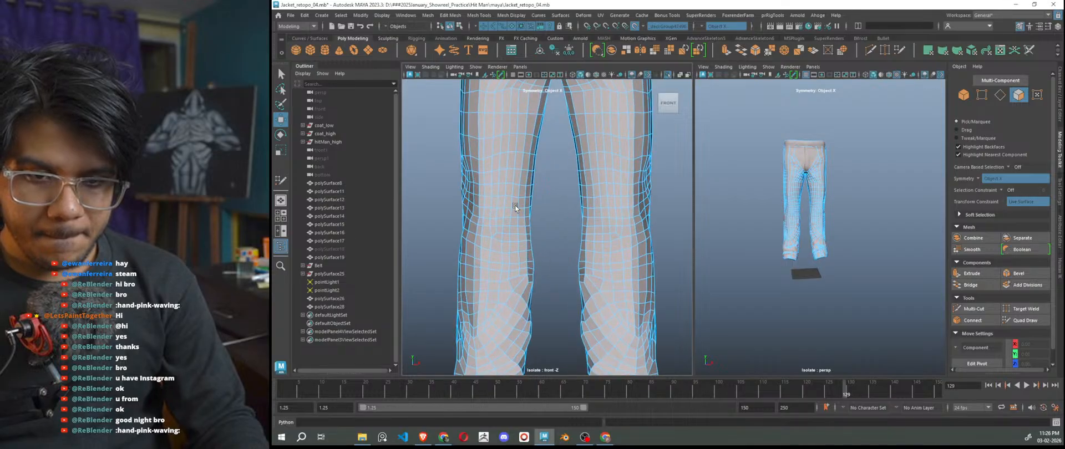
scroll(502, 183, up, 2)
click(490, 174)
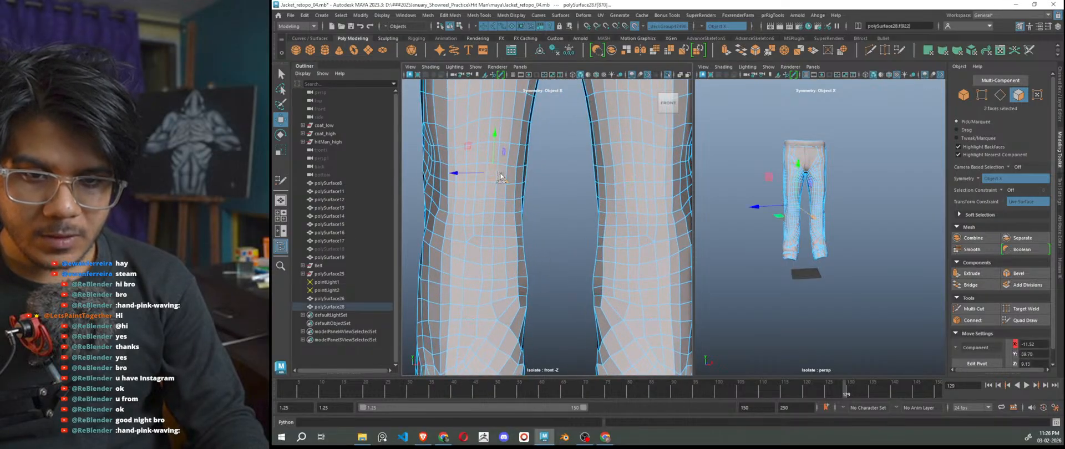
double_click(524, 190)
click(549, 219)
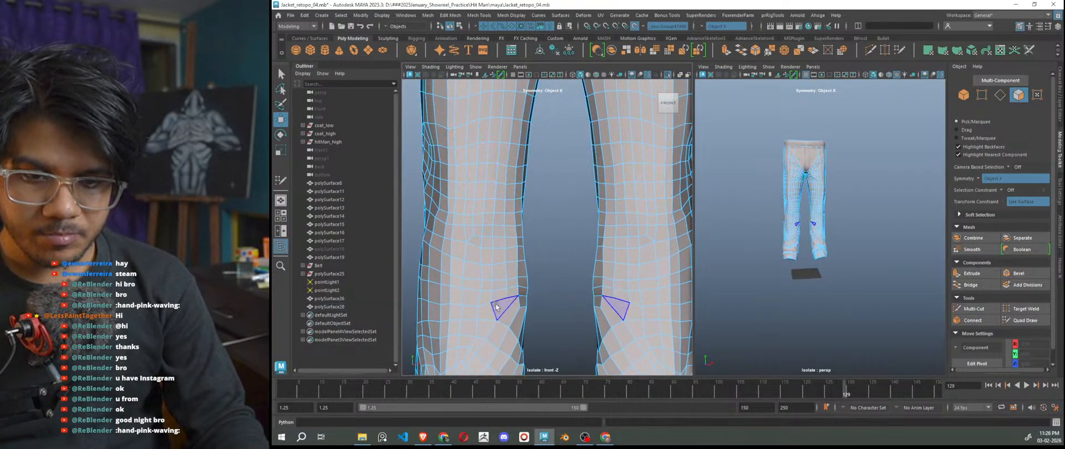
click(503, 301)
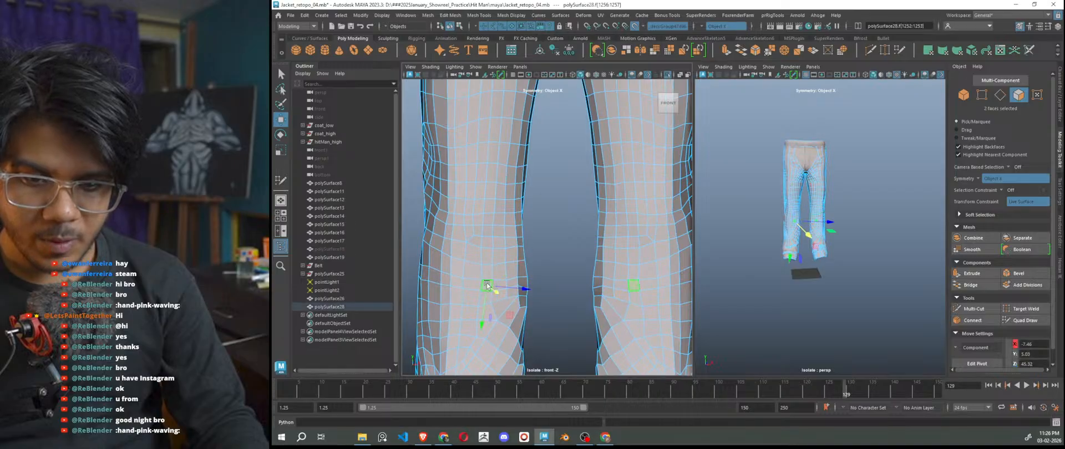
double_click(528, 285)
click(545, 262)
scroll(557, 314, down, 4)
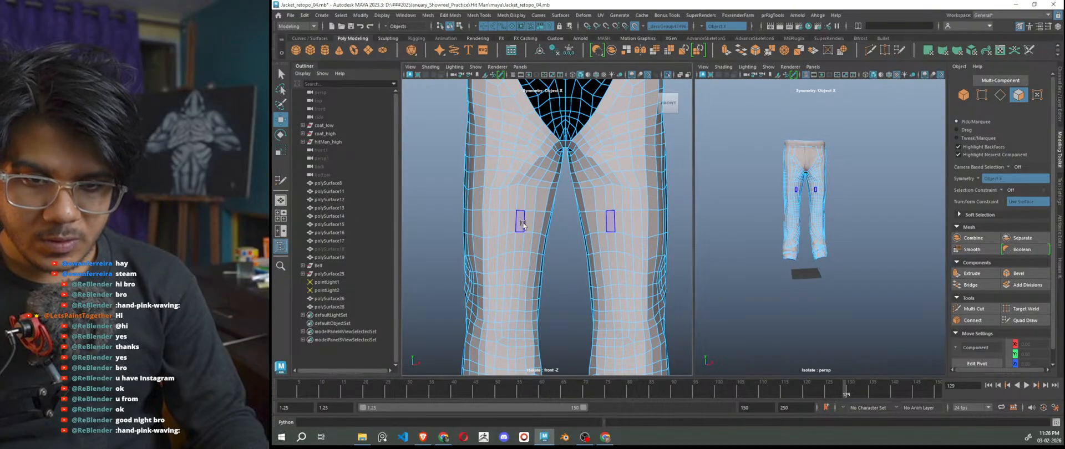
Select the ring of faces around both thighs below the crotch and delete it.
click(522, 224)
scroll(502, 229, up, 2)
shift+click(503, 218)
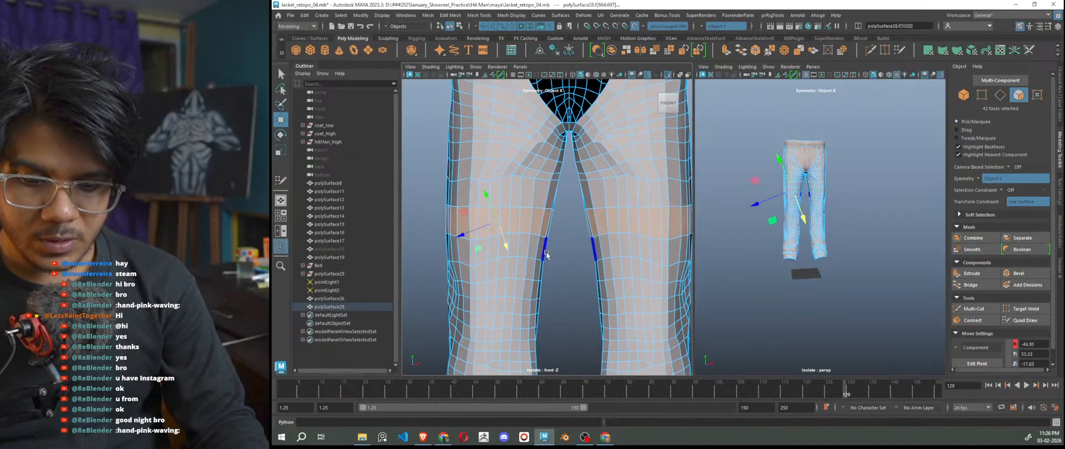
key(Delete)
scroll(558, 285, down, 3)
alt+middle_drag(559, 285, 557, 189)
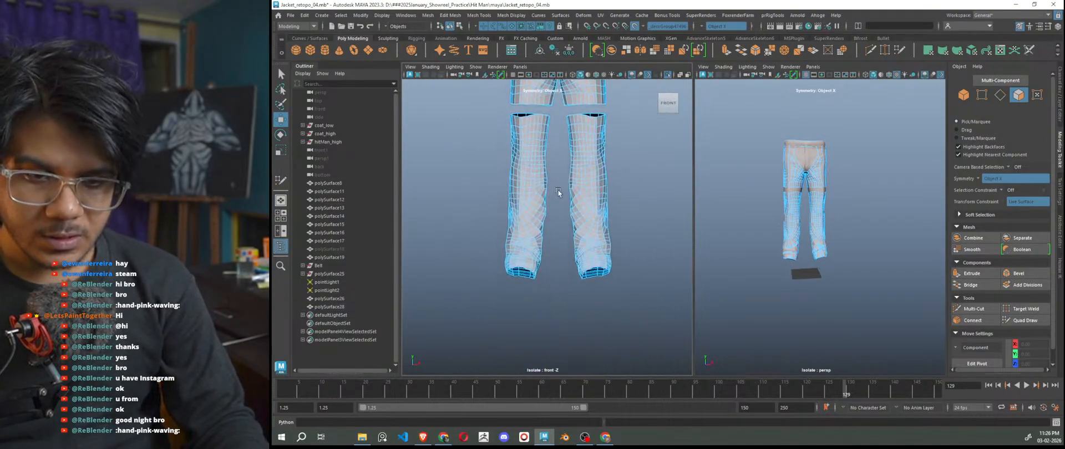
Try to extract the lower-leg faces from the cut trousers as a separate piece.
mouse_move(636, 162)
right_down()
mouse_move(647, 154)
mouse_move(640, 164)
right_up()
alt+middle_drag(640, 165, 640, 229)
scroll(640, 229, up, 1)
click(542, 218)
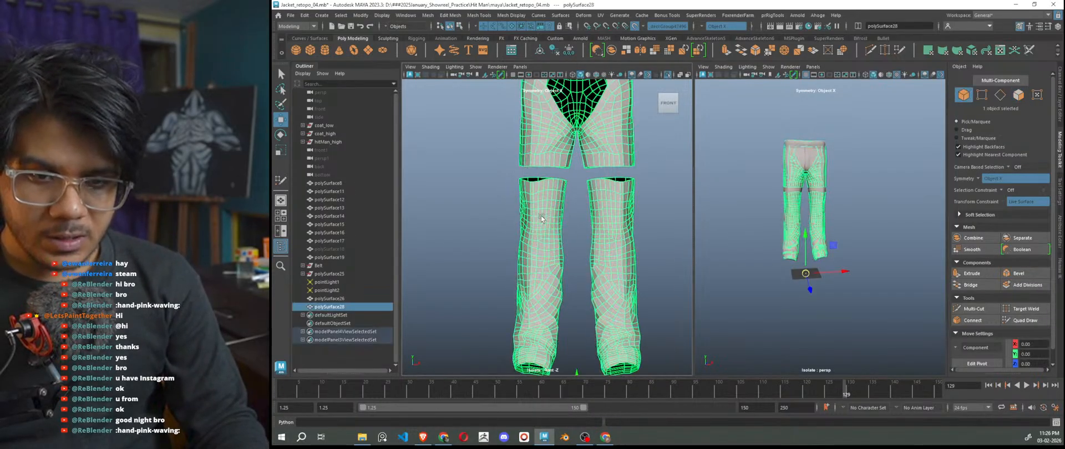
right_click(541, 192)
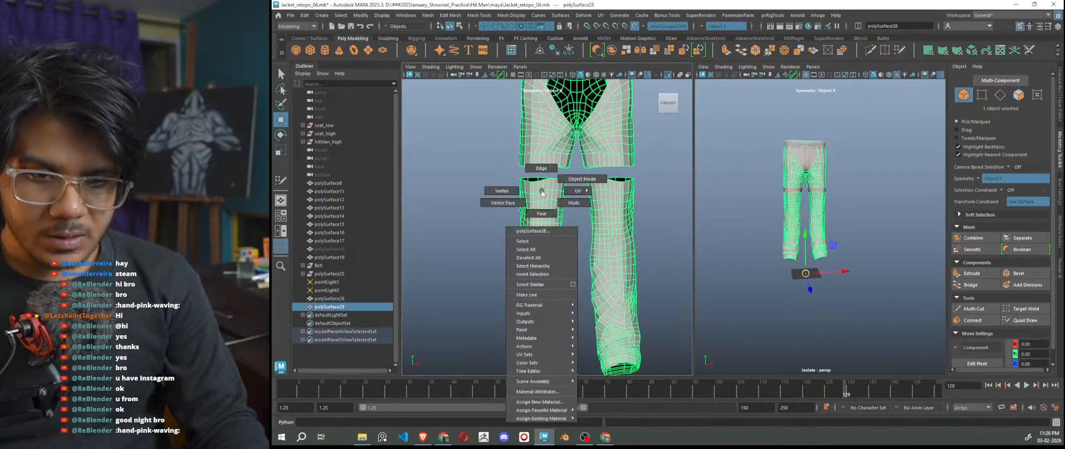
right_drag(554, 216, 554, 217)
double_click(563, 223)
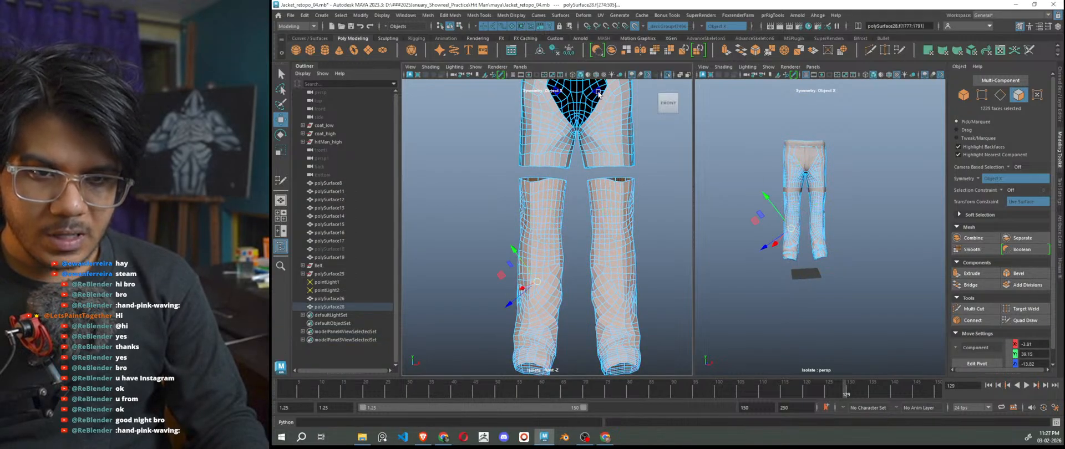
click(626, 50)
key(w)
Try to move the separated upper trouser part sideways along the X axis, and undo the move.
right_drag(469, 159, 509, 149)
click(571, 140)
click(652, 257)
click(611, 236)
alt+drag(633, 281, 634, 281)
click(611, 156)
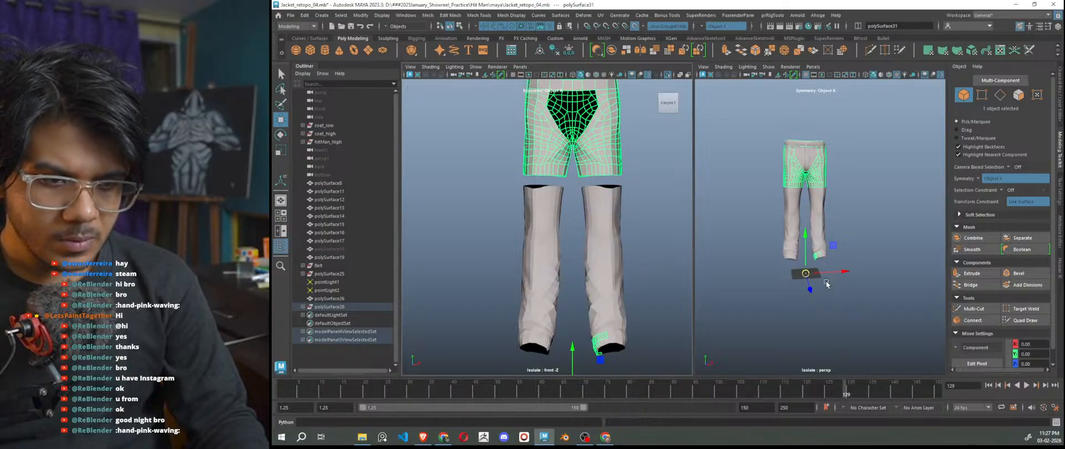
drag(834, 274, 760, 276)
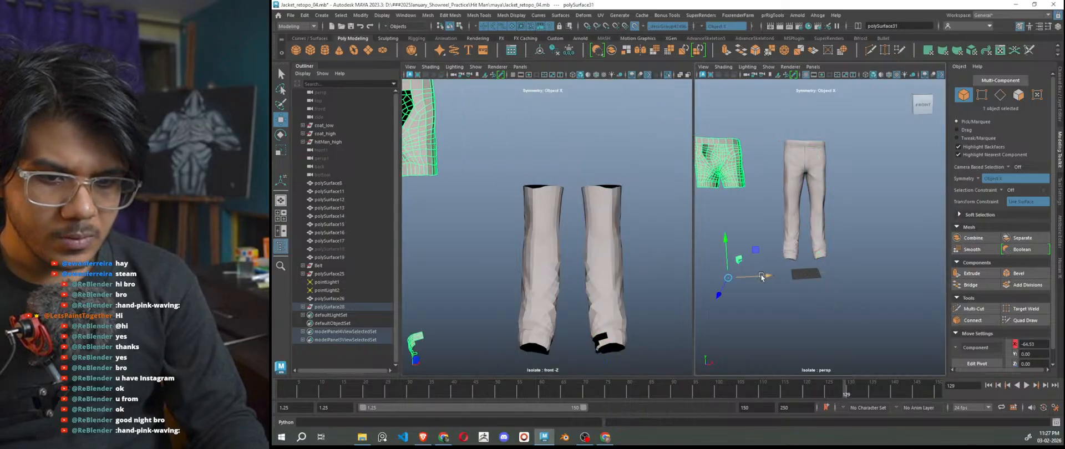
key(ctrl+z)
Switch the front view to perspective and examine the separated lower legs and cuffs up close.
click(853, 333)
click(611, 277)
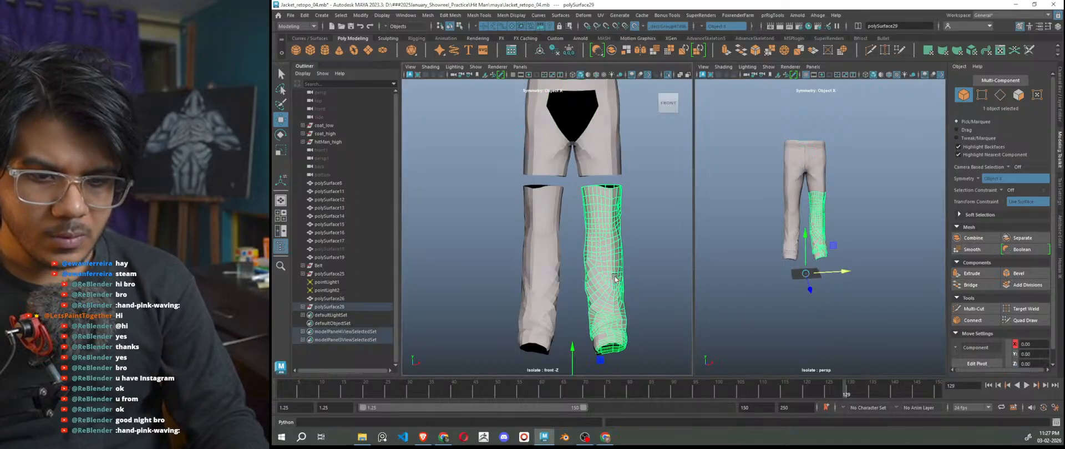
alt+drag(640, 290, 664, 304)
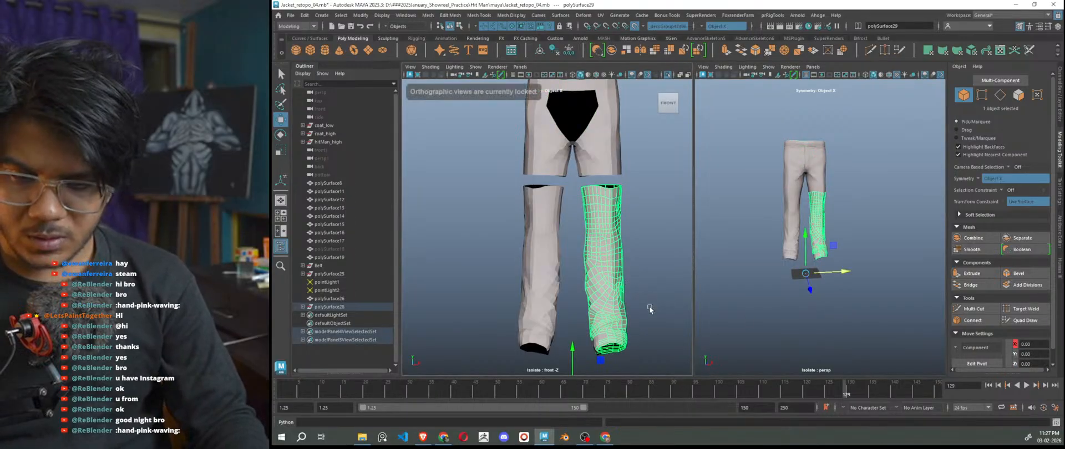
key(space)
click(646, 304)
key(space)
click(654, 295)
drag(654, 298, 646, 274)
scroll(564, 278, up, 6)
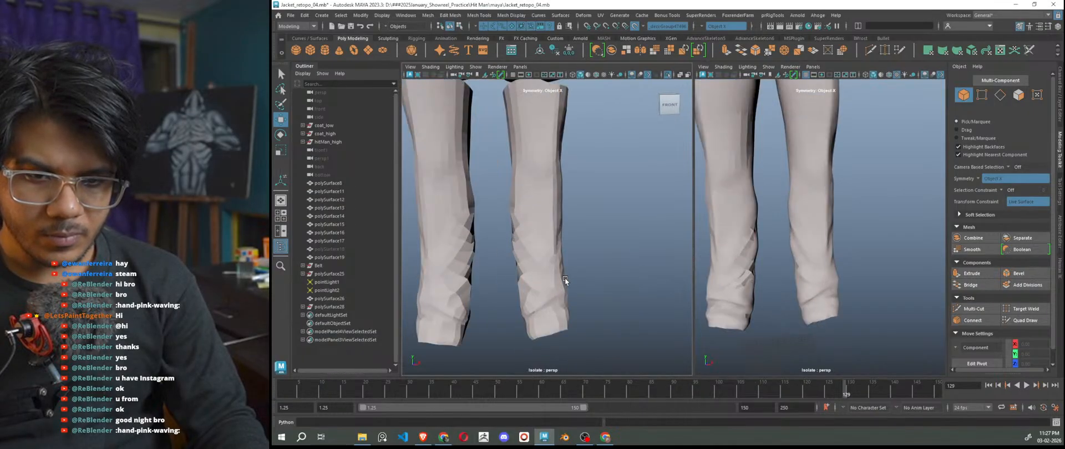
Undo the separation of the trouser pieces.
scroll(573, 277, down, 8)
key(ctrl+z)
key(ctrl+z)
key(ctrl+z)
key(ctrl+z)
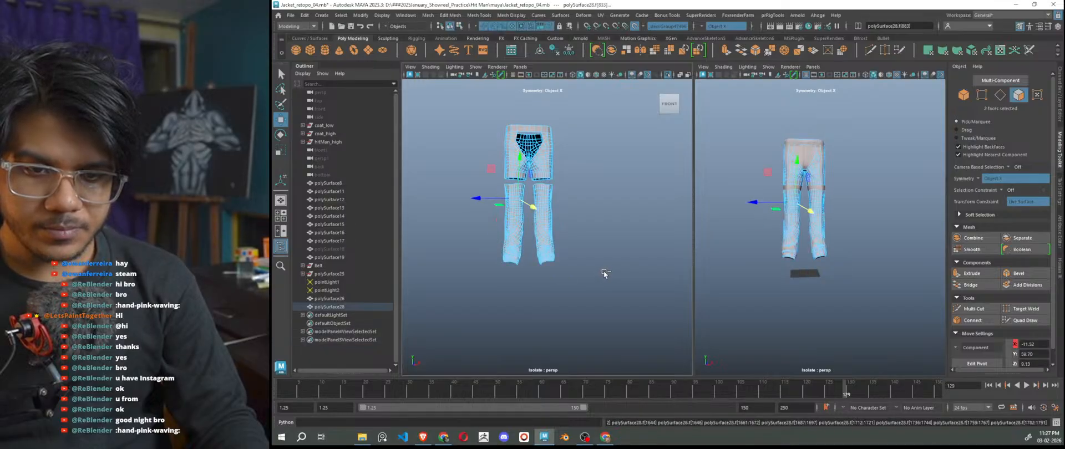
Return the cut trousers to object mode, select them and turn symmetry off.
click(605, 251)
scroll(576, 222, up, 5)
click(542, 194)
right_click(624, 155)
right_drag(624, 154, 663, 143)
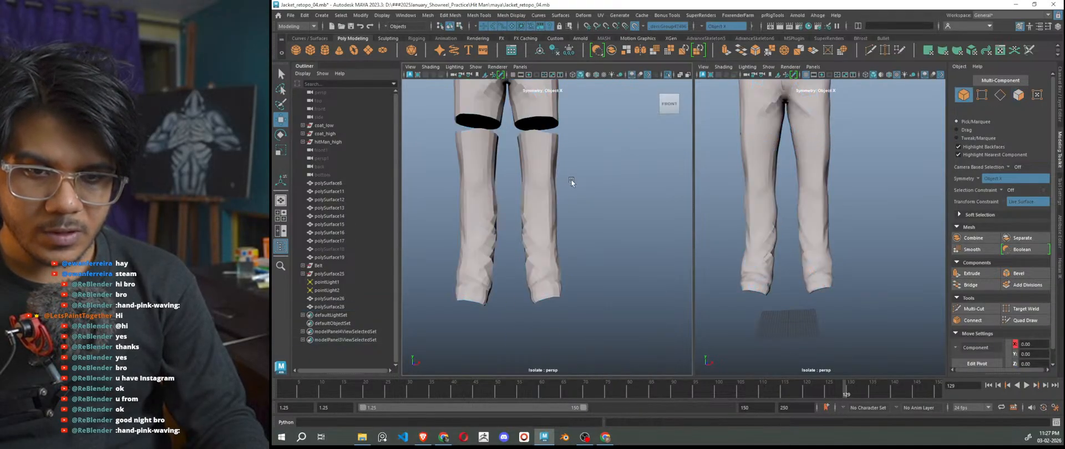
scroll(620, 201, up, 2)
alt+drag(620, 201, 608, 200)
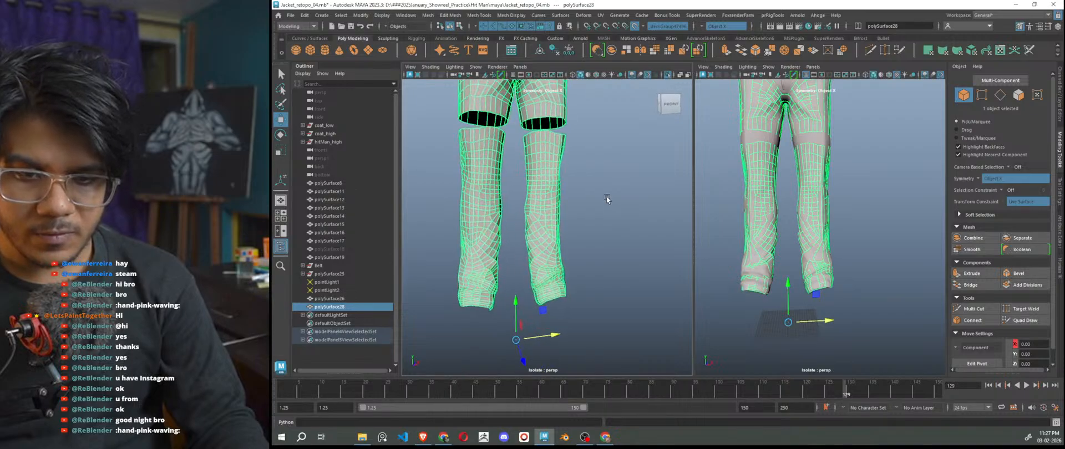
click(700, 26)
click(718, 33)
click(640, 158)
Select all faces of the trousers' upper part and extract them as an object separate from the lower legs.
alt+drag(640, 158, 607, 195)
alt+middle_drag(606, 195, 645, 229)
click(587, 201)
right_drag(586, 194, 586, 216)
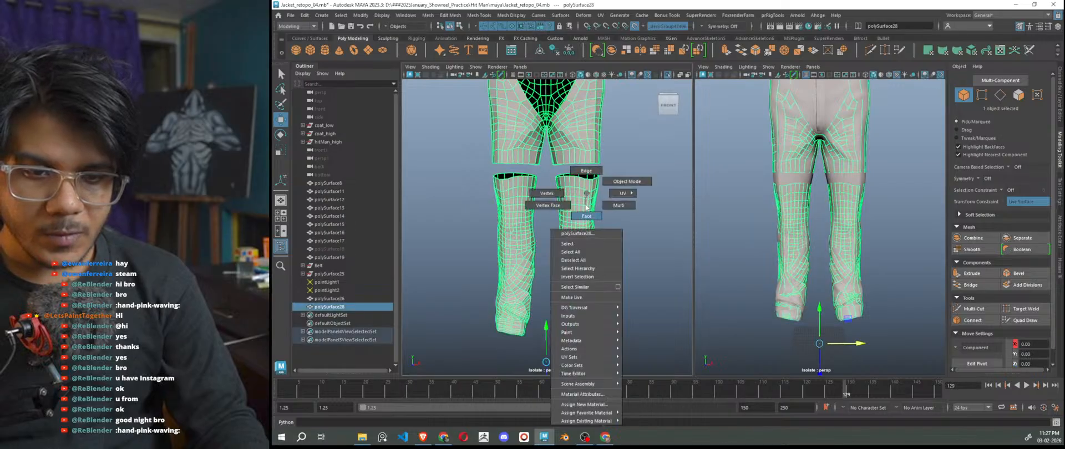
double_click(577, 142)
alt+middle_drag(636, 181, 638, 232)
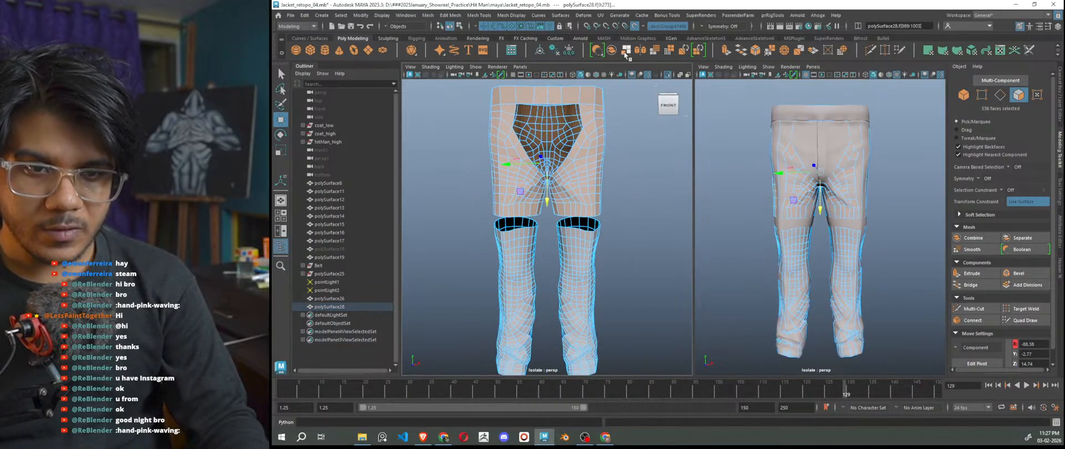
shift+right_drag(630, 156, 689, 156)
key(w)
click(638, 173)
click(594, 186)
alt+middle_drag(636, 249, 630, 160)
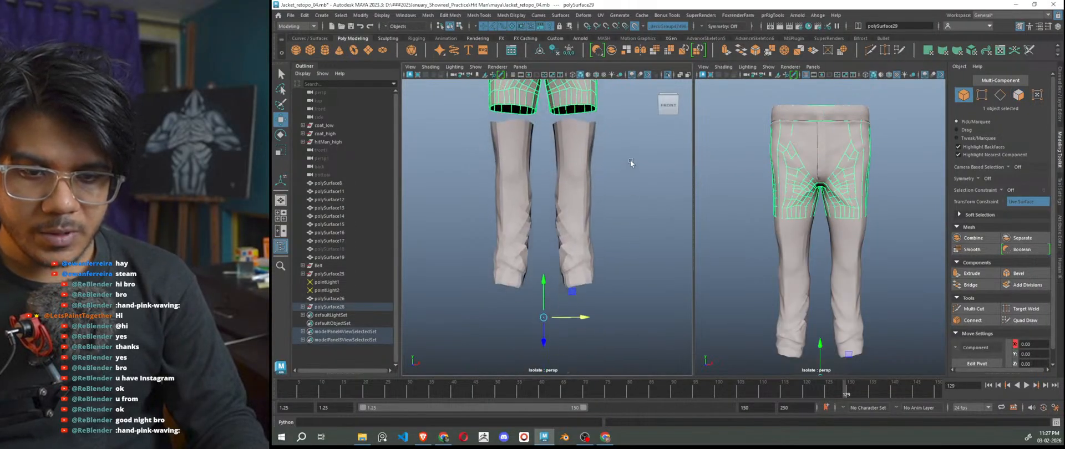
Select the separated lower legs and examine their wireframe around the folds and cuffs from several angles.
click(591, 198)
alt+drag(620, 232, 569, 233)
scroll(532, 288, up, 6)
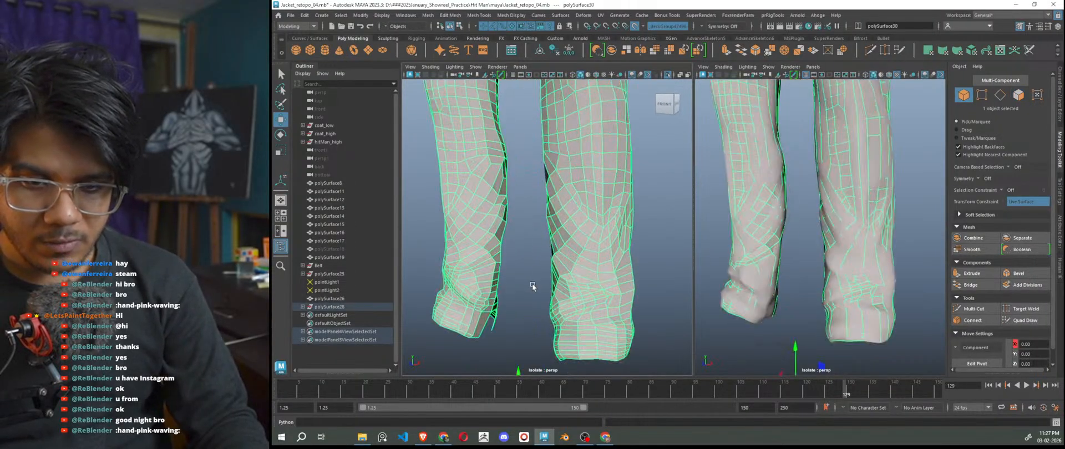
alt+middle_drag(532, 288, 566, 200)
scroll(521, 233, up, 3)
scroll(496, 243, up, 5)
alt+drag(496, 242, 580, 211)
scroll(506, 266, down, 7)
scroll(603, 233, up, 6)
scroll(587, 249, down, 8)
scroll(580, 205, down, 6)
scroll(588, 219, up, 3)
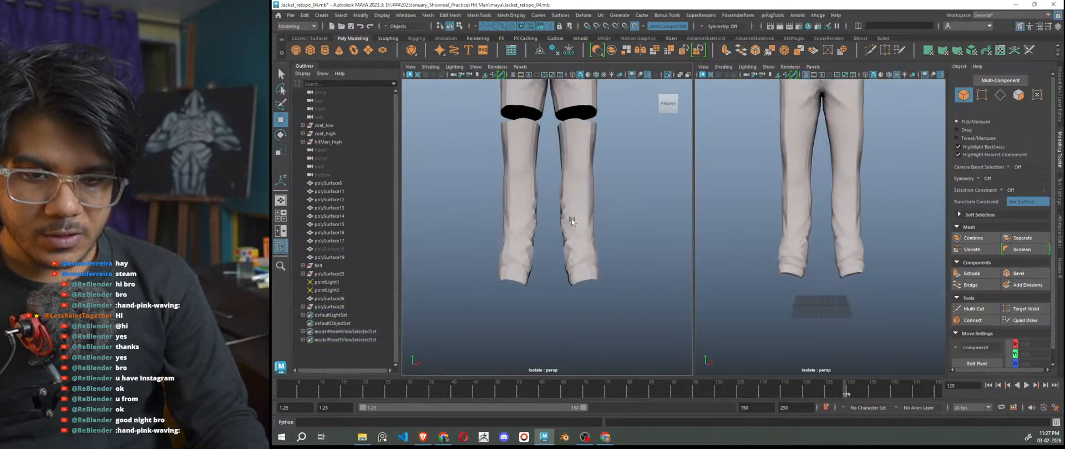
Delete all faces of the lower leg on the negative X side and return to object mode.
right_click(520, 162)
right_drag(520, 165, 516, 173)
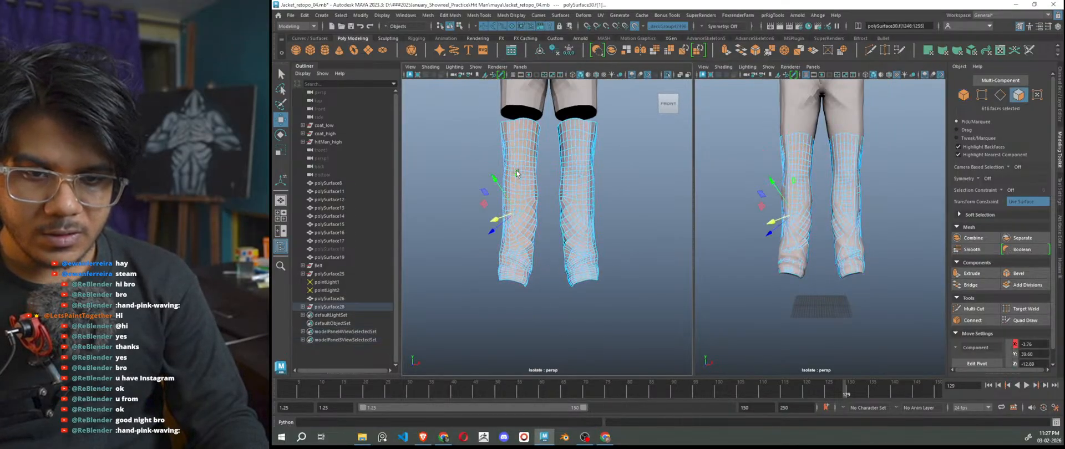
key(Delete)
right_drag(630, 166, 646, 154)
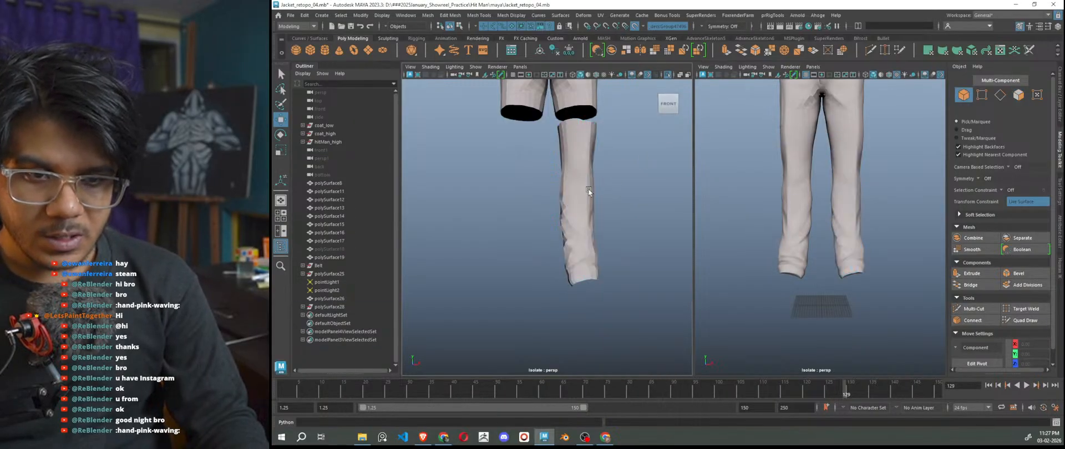
Duplicate the remaining lower leg as an instance mirrored with a scale of -1 in X.
alt+drag(631, 211, 634, 222)
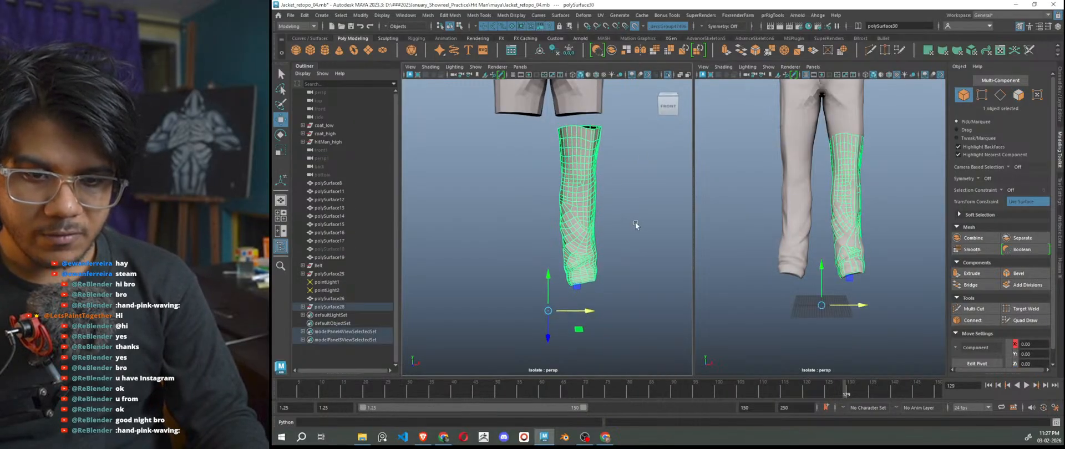
click(304, 16)
click(405, 145)
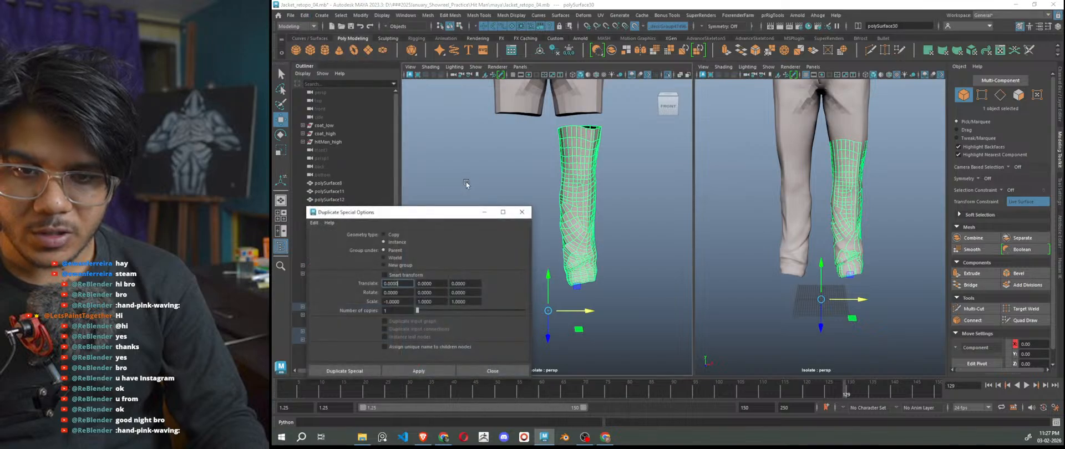
click(418, 371)
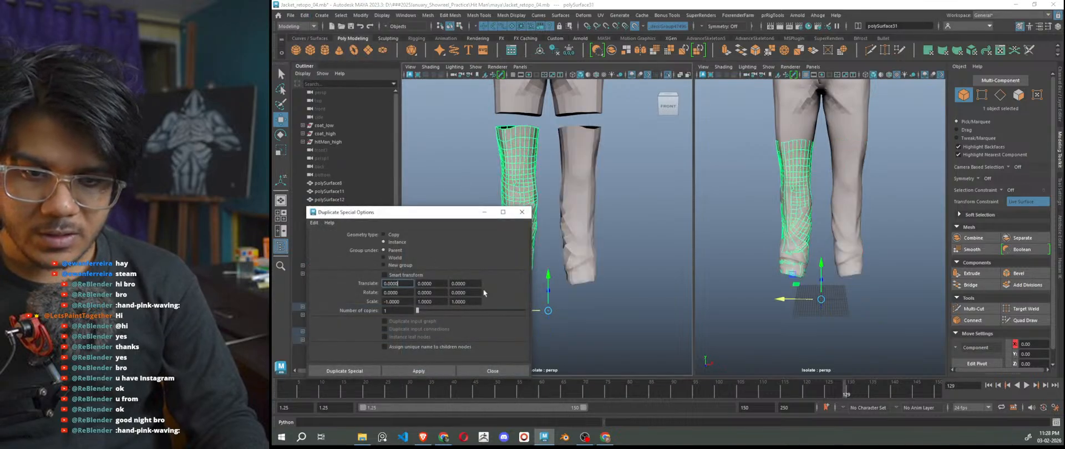
click(521, 212)
Select the mirrored and original lower legs and combine them into one mesh.
click(552, 197)
click(531, 191)
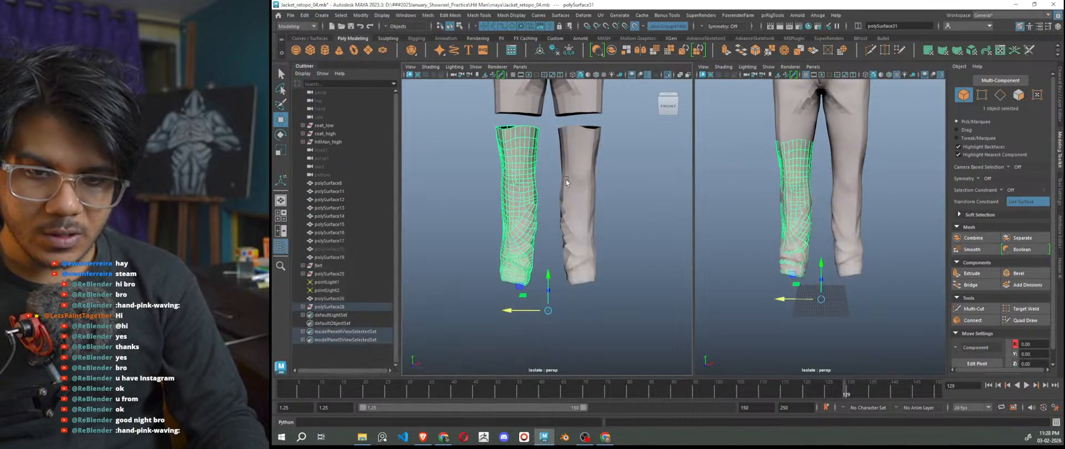
shift+click(569, 180)
click(612, 51)
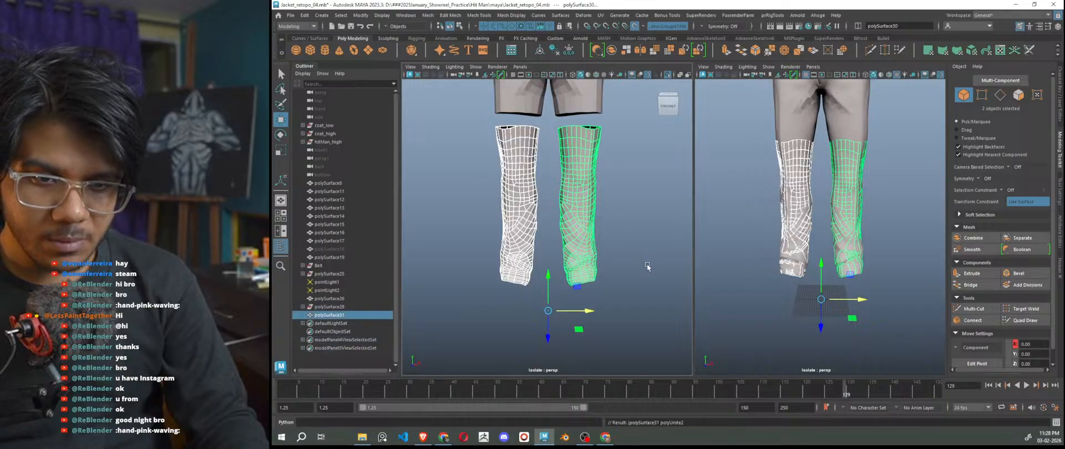
key(shift+f)
alt+drag(628, 252, 643, 269)
key(3)
click(547, 284)
scroll(547, 284, down, 6)
mouse_move(547, 284)
alt+mouse_down()
mouse_move(582, 299)
mouse_move(560, 299)
alt+mouse_up()
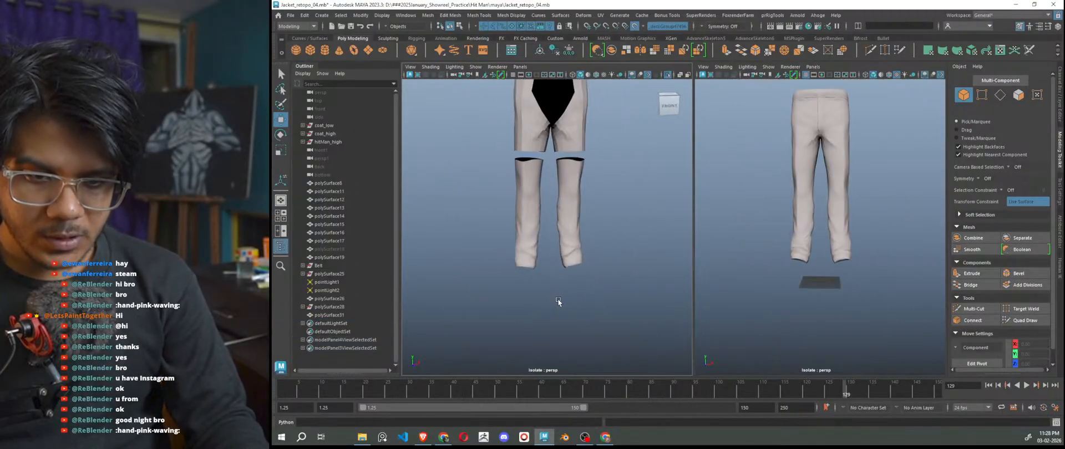
Combine the joined lower legs with the upper trouser part into a single mesh.
click(541, 261)
key(shift+f)
key(shift+a)
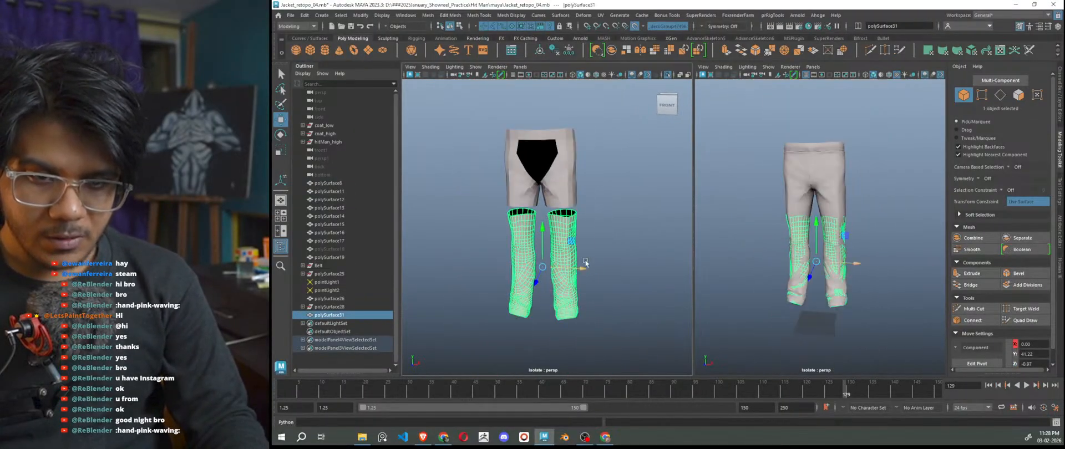
shift+click(560, 165)
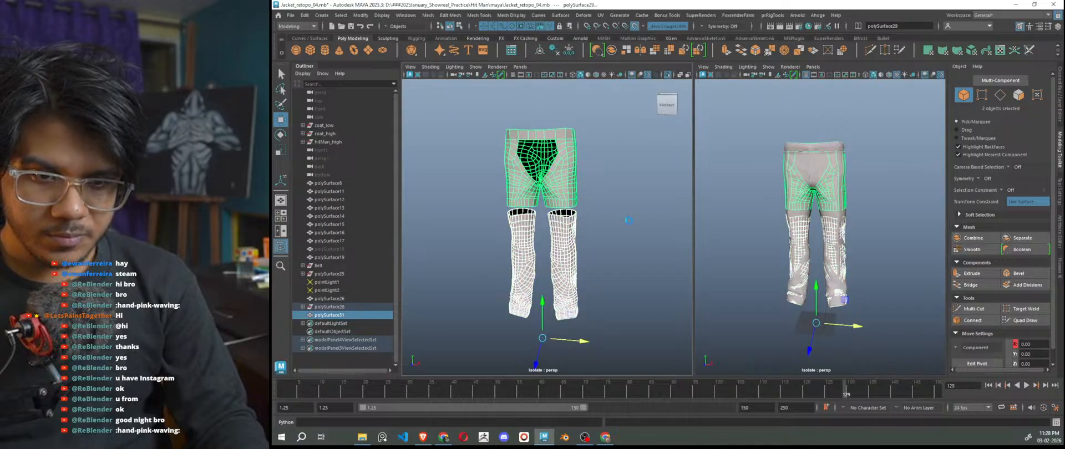
shift+right_drag(627, 215, 630, 238)
click(592, 265)
click(560, 253)
Switch the combined trousers to edge selection and select the open border edges at the top of one lower leg.
key(f)
key(a)
scroll(580, 241, up, 8)
click(652, 221)
scroll(621, 209, up, 4)
click(608, 203)
right_click(605, 193)
right_drag(604, 194, 610, 190)
double_click(607, 184)
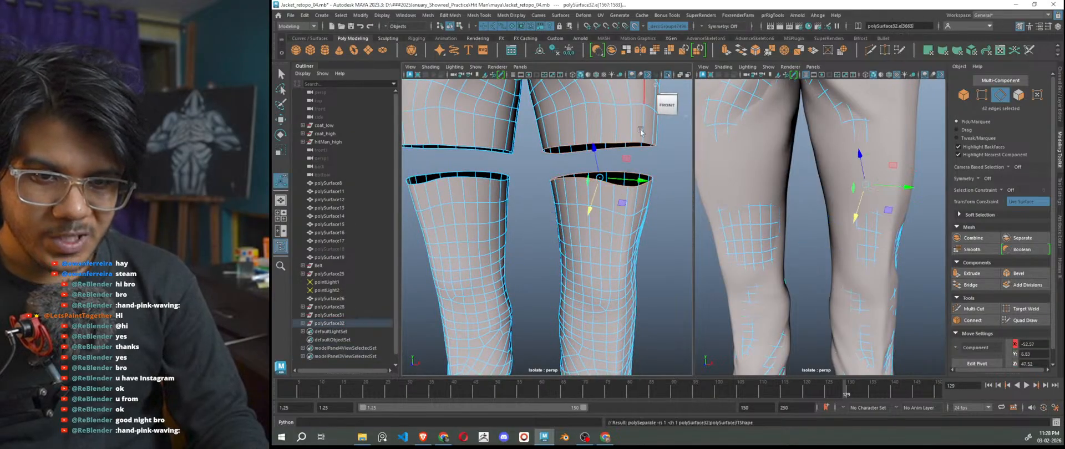
Undo the last unwanted changes, select the facing border loops at one leg's cut, and bridge them.
key(ctrl+z)
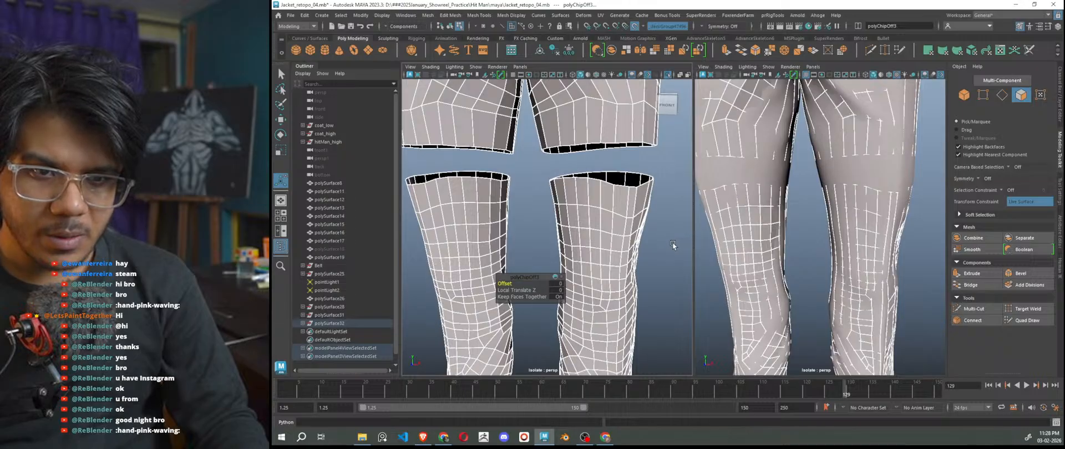
key(ctrl+z)
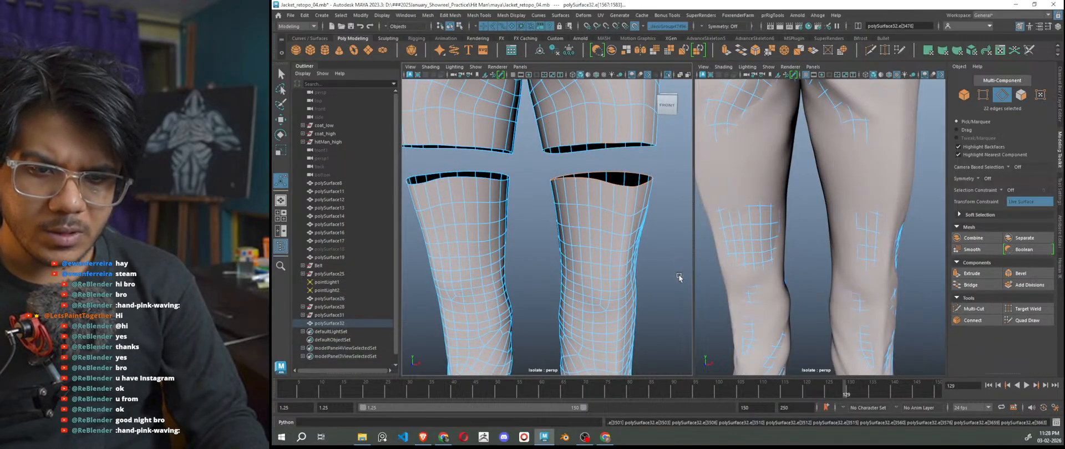
key(ctrl+z)
double_click(613, 131)
alt+drag(613, 134, 580, 183)
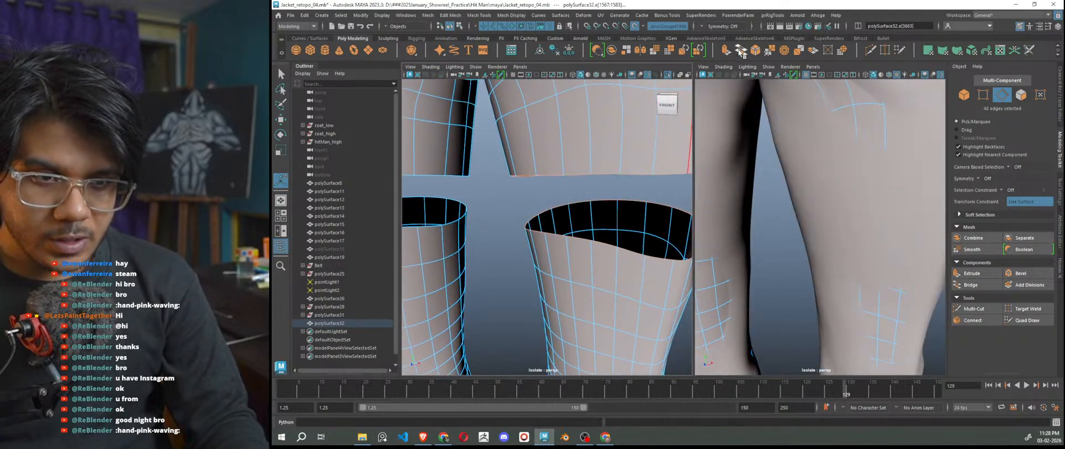
click(741, 50)
key(f)
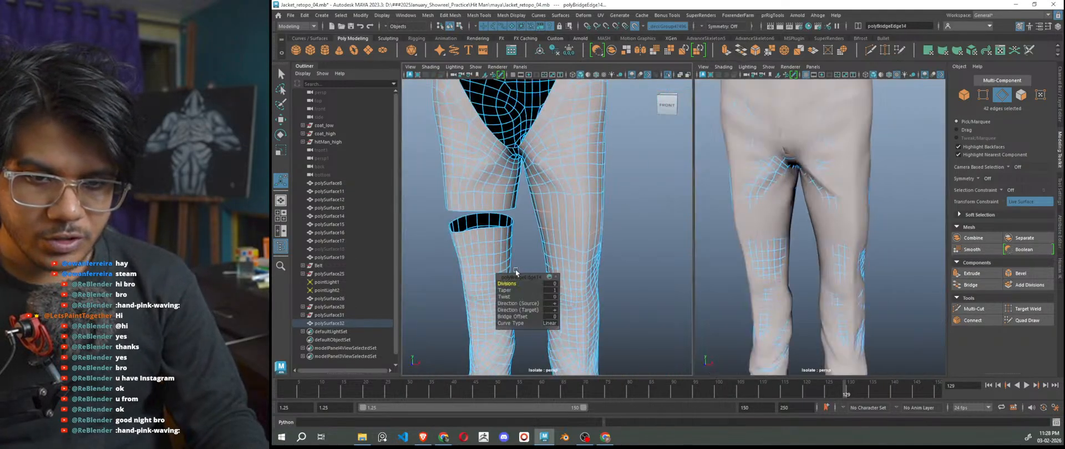
Bridge the facing border loops across the gap on the other leg and return to object mode.
key(ctrl+z)
key(ctrl+z)
key(ctrl+z)
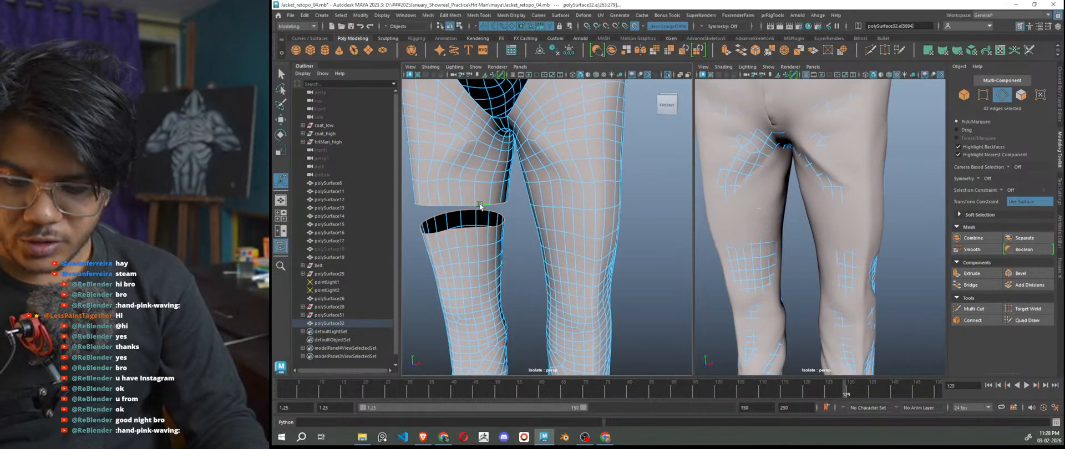
key(g)
key(f)
key(w)
right_drag(631, 161, 647, 158)
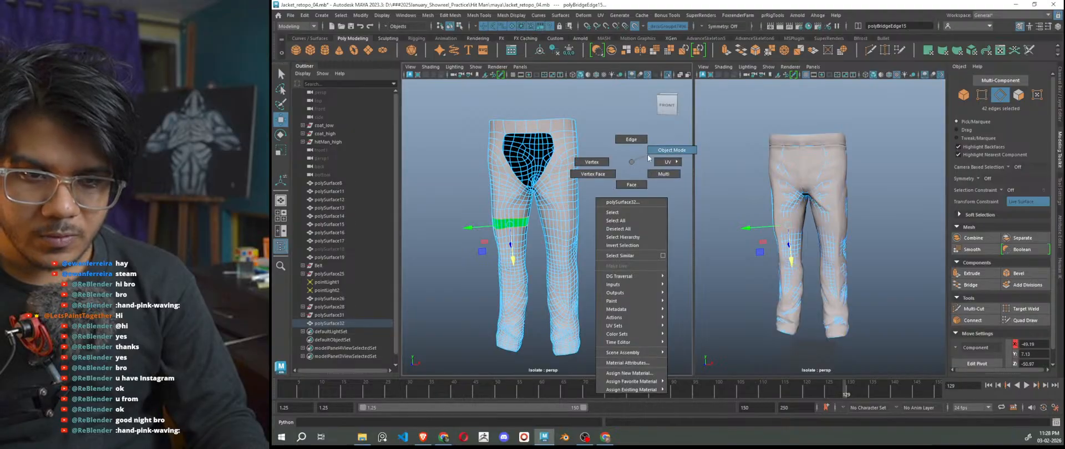
Assign the existing material lambert7 to the joined trousers.
right_click(567, 168)
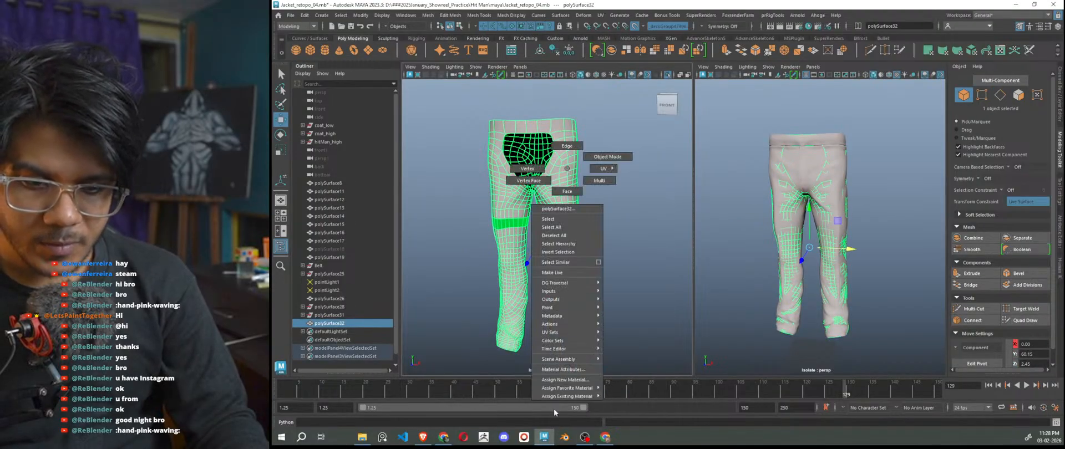
mouse_move(587, 398)
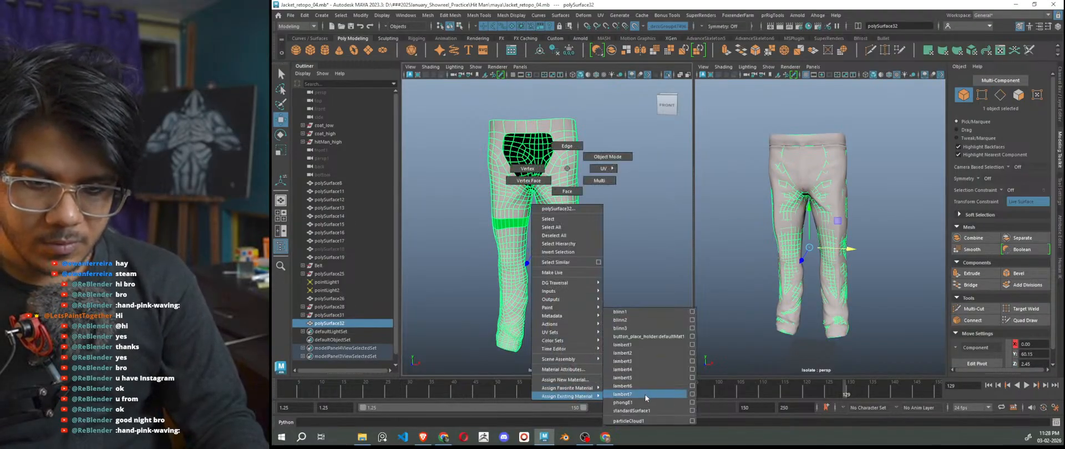
click(646, 395)
Assign the existing material lambert2 to the joined trousers and deselect them.
right_drag(565, 193, 567, 211)
mouse_move(591, 416)
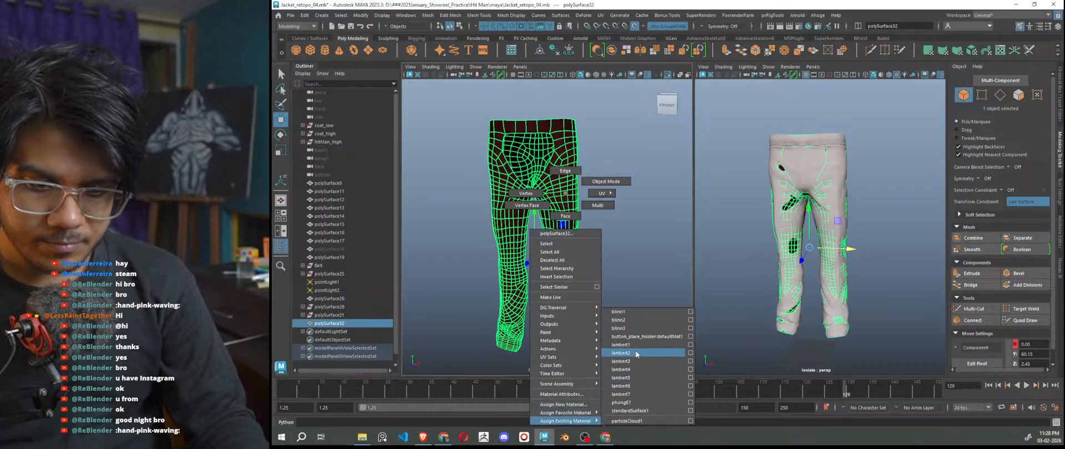
click(637, 354)
right_click(625, 193)
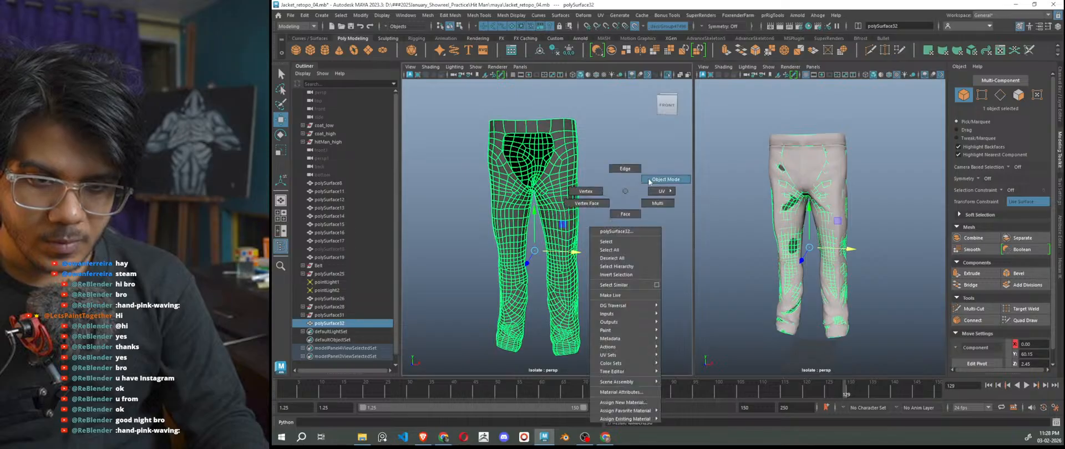
click(631, 205)
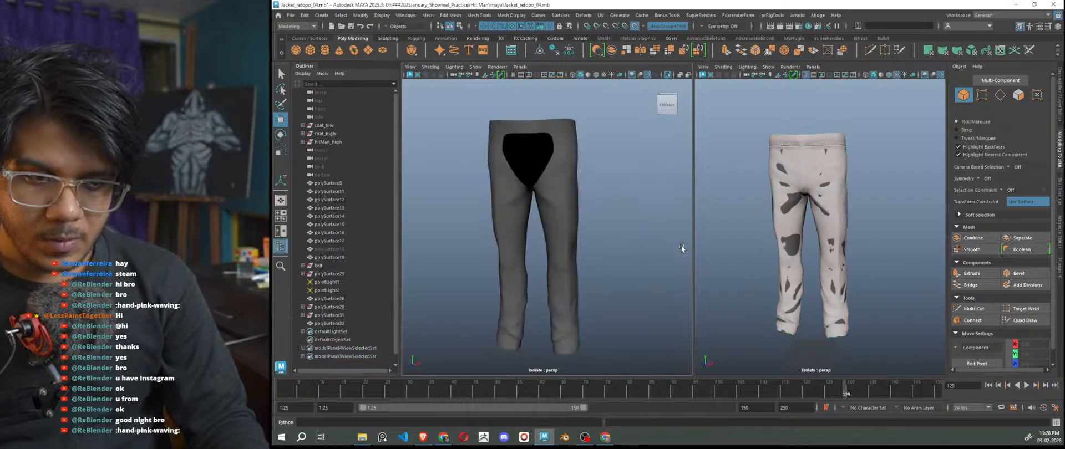
Show the whole character again and check how the low-poly trousers sit against the sculpted trousers.
key(ctrl+1)
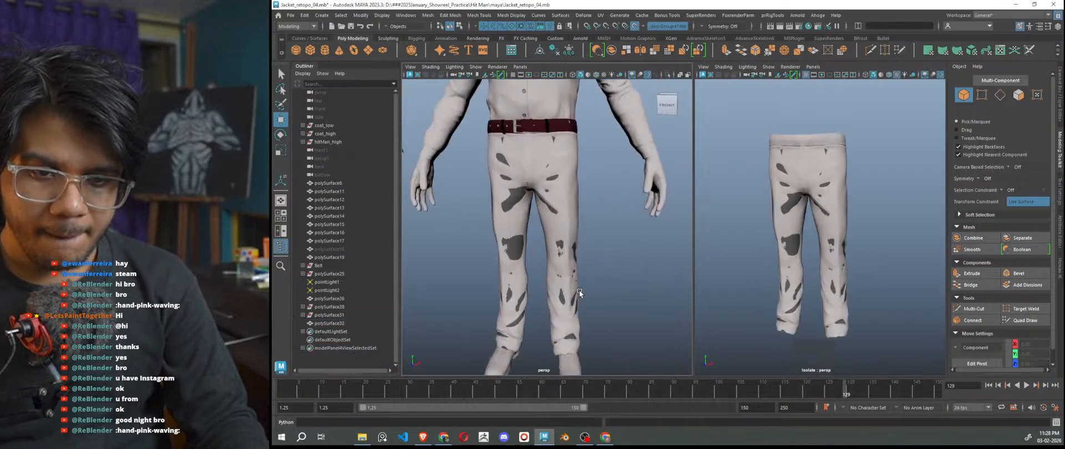
alt+drag(544, 268, 624, 277)
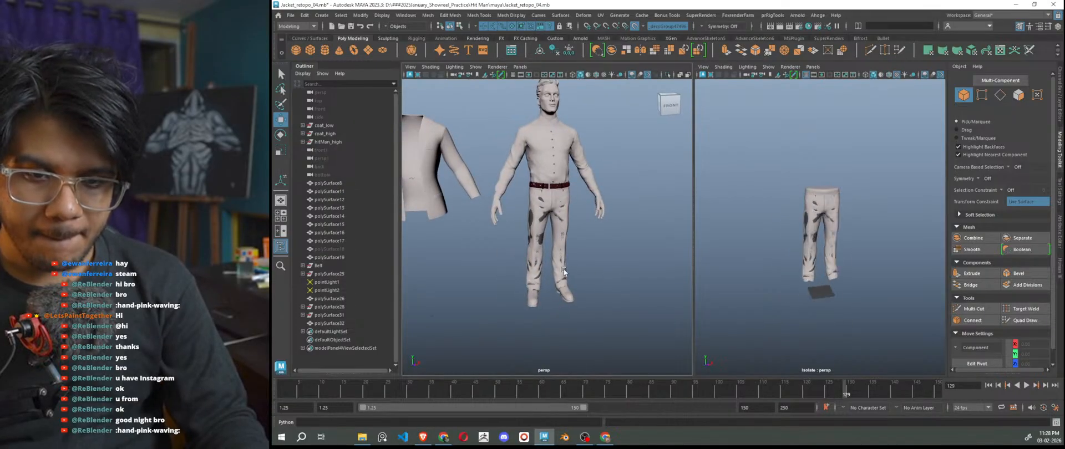
scroll(551, 259, up, 6)
click(523, 261)
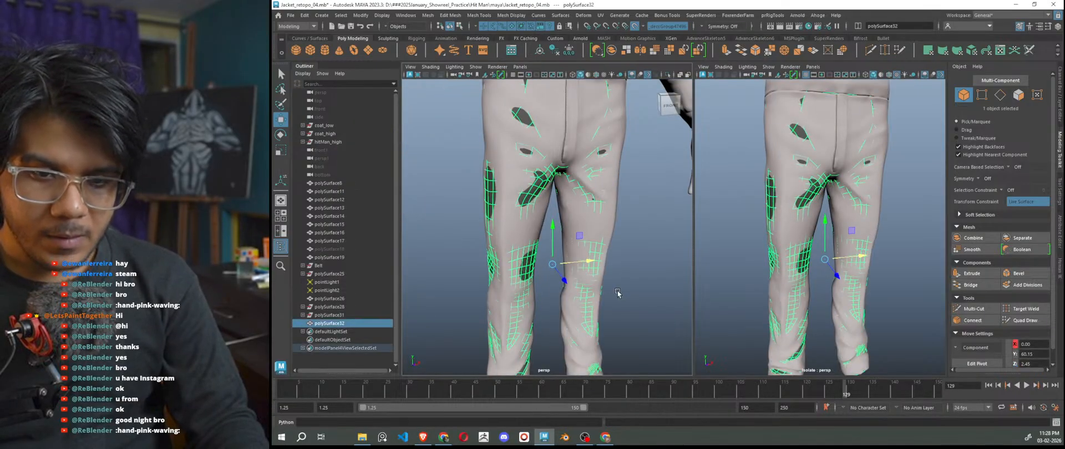
key(f)
Isolate the low-poly trousers again and display their wireframe over the shading.
key(ctrl+1)
click(640, 296)
alt+drag(641, 296, 617, 294)
key(alt+5)
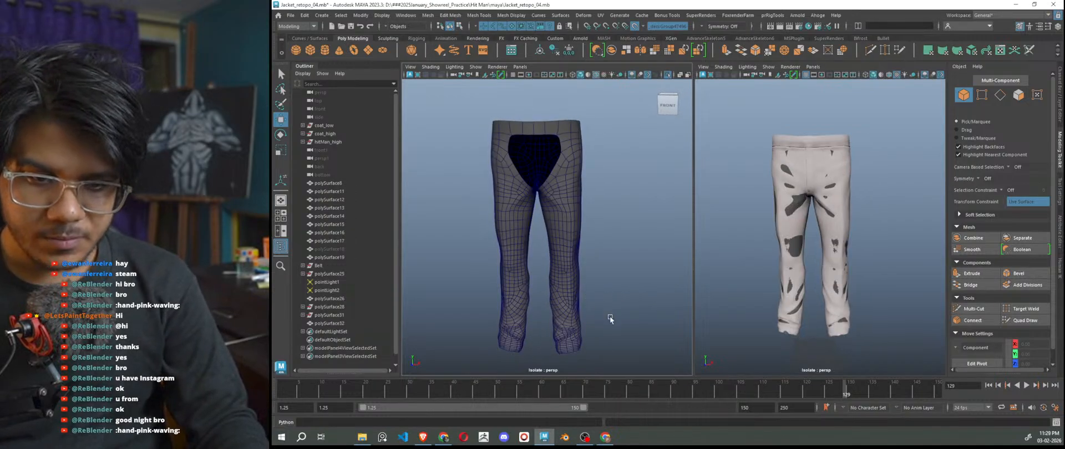
Examine the lower legs' edge flow and where the low-poly mesh pokes through the sculpted trousers.
scroll(558, 301, up, 2)
scroll(590, 315, up, 3)
scroll(557, 275, up, 3)
scroll(558, 276, up, 3)
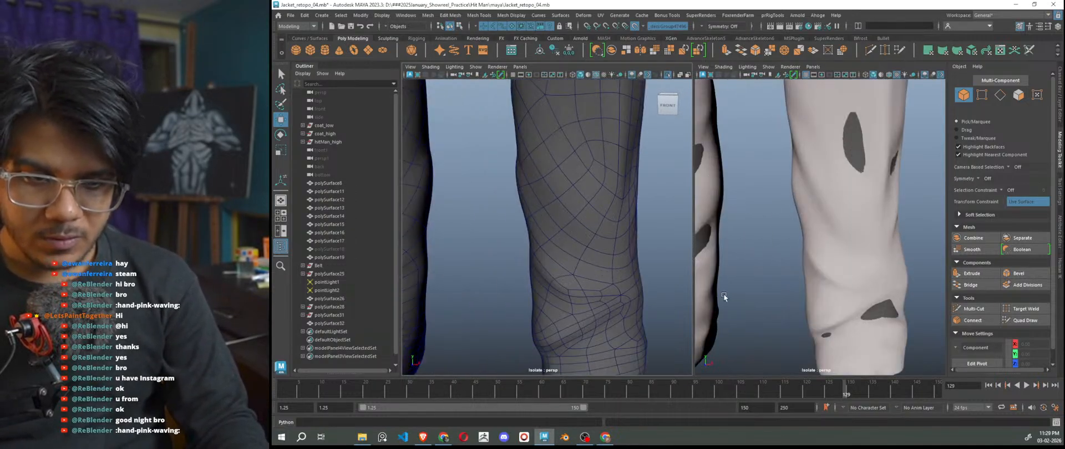
scroll(774, 301, down, 5)
alt+drag(774, 301, 810, 279)
scroll(834, 318, up, 5)
alt+drag(856, 343, 767, 299)
scroll(593, 302, down, 10)
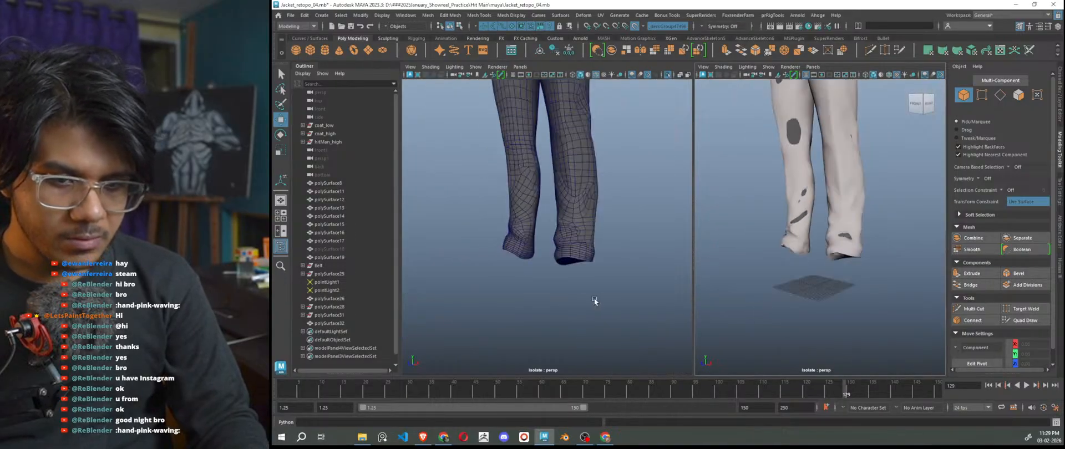
Give the isolated low-poly view its own new perspective camera, separate from the sculpt comparison view.
key(space)
drag(610, 249, 607, 227)
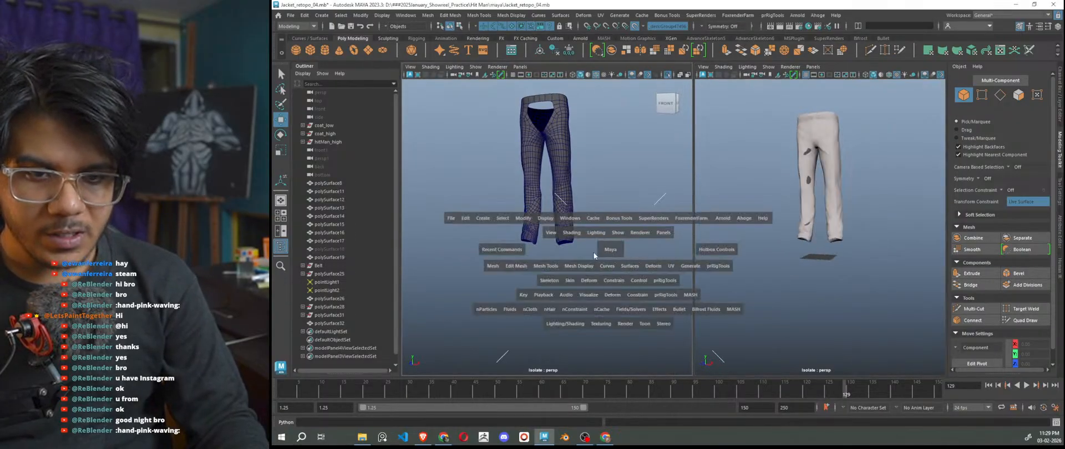
scroll(587, 261, down, 8)
alt+drag(588, 262, 585, 321)
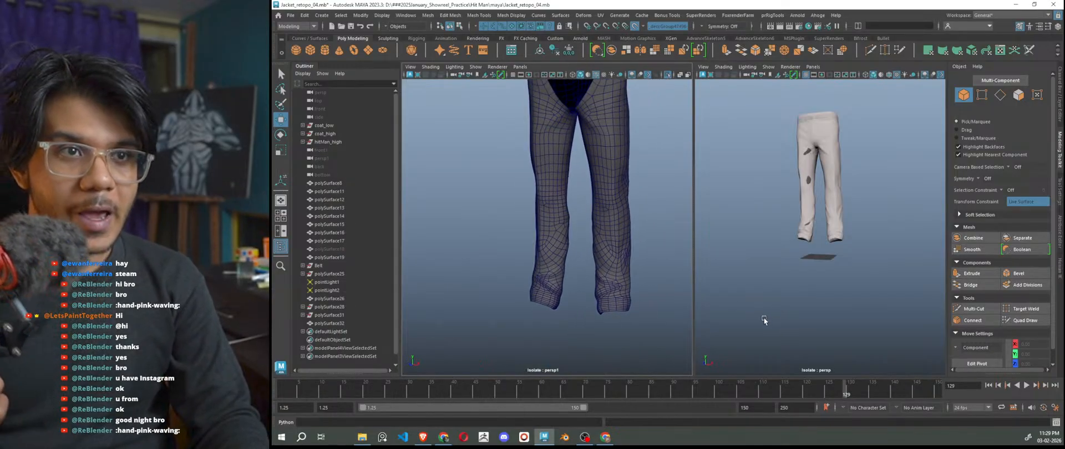
Compare the trouser cuffs and lower legs between the wireframed mesh and the overlapping sculpt.
scroll(791, 261, up, 12)
alt+drag(791, 300, 755, 317)
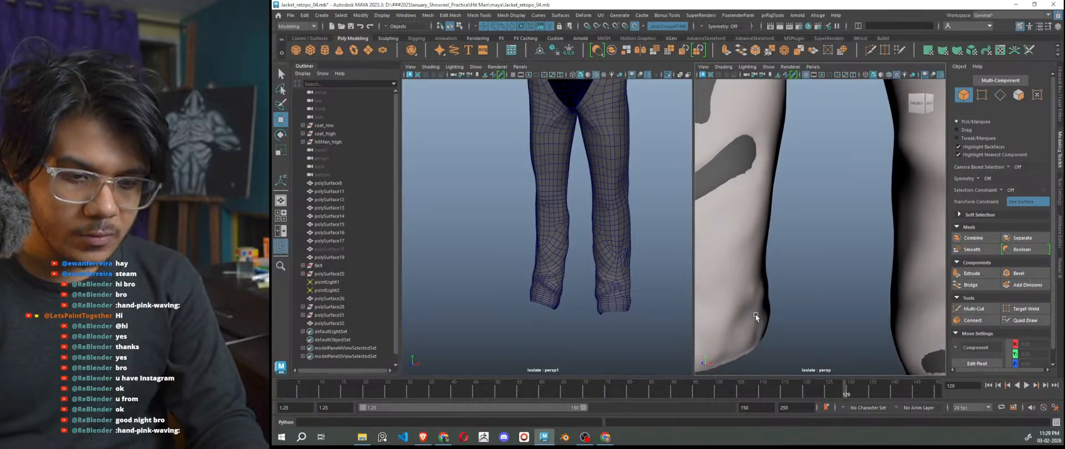
alt+middle_drag(758, 316, 825, 279)
alt+drag(787, 327, 921, 326)
alt+right_drag(921, 326, 822, 314)
alt+drag(822, 314, 813, 344)
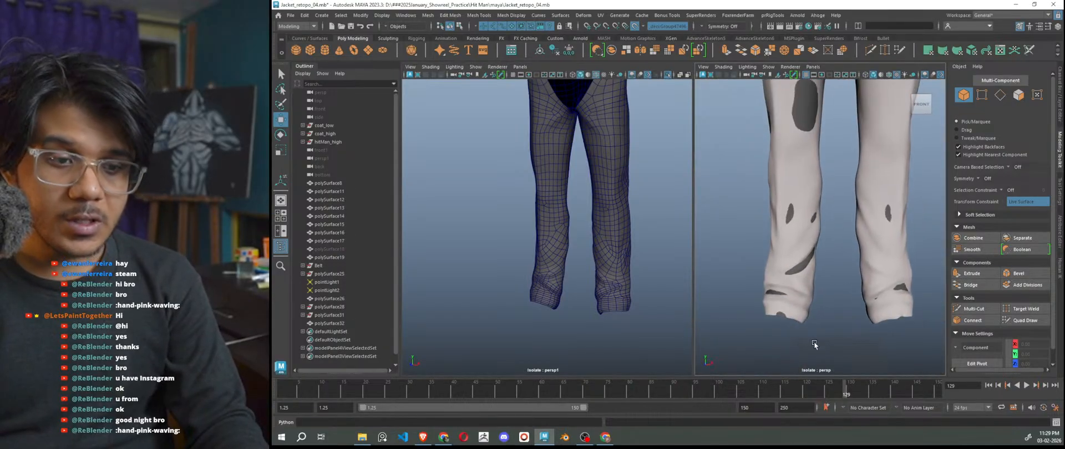
scroll(632, 329, down, 4)
alt+drag(622, 335, 571, 316)
scroll(635, 322, up, 8)
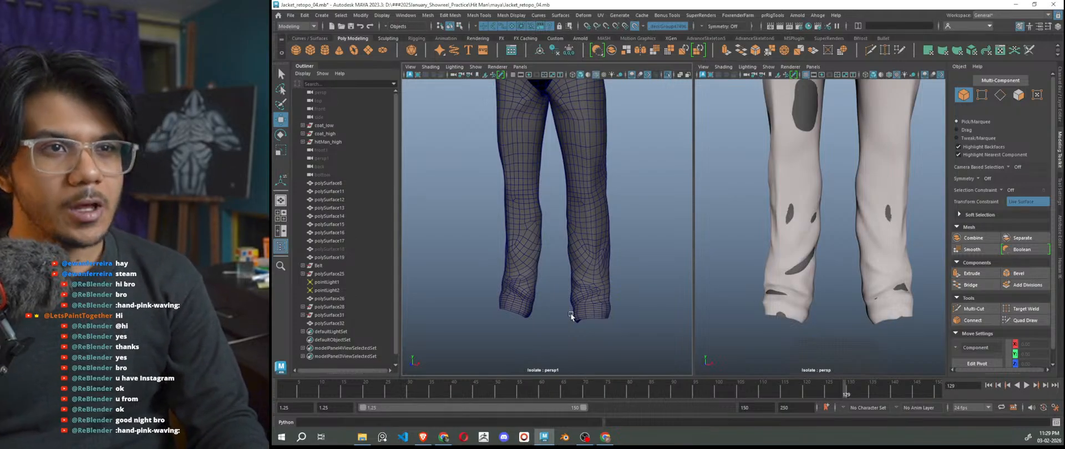
scroll(571, 316, down, 4)
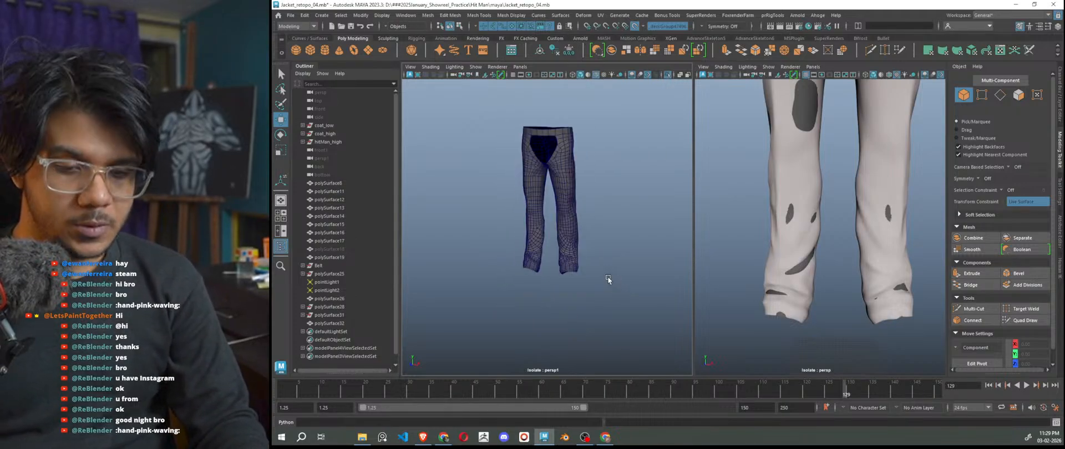
scroll(610, 280, up, 5)
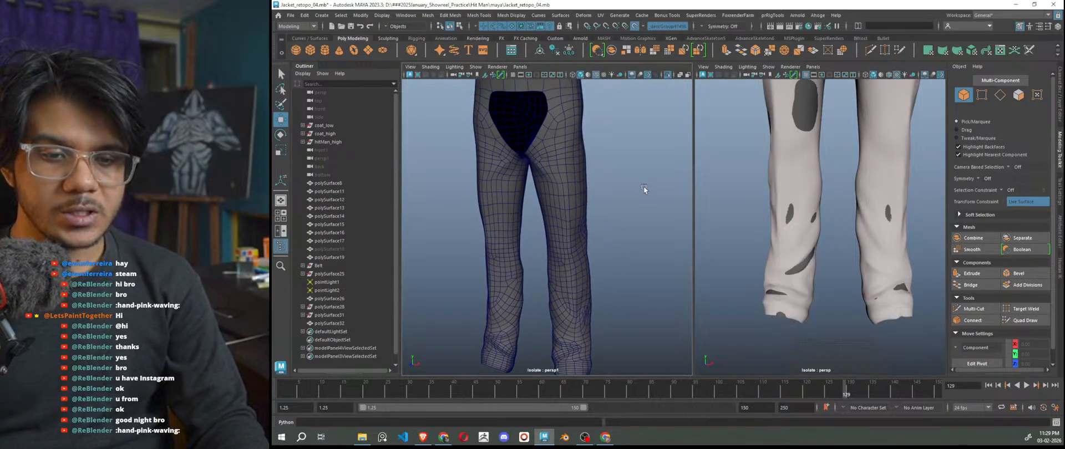
Turn off the wireframe overlay on the isolated low-poly trousers.
key(alt+5)
scroll(626, 248, down, 5)
alt+drag(625, 249, 583, 277)
alt+right_drag(556, 291, 631, 254)
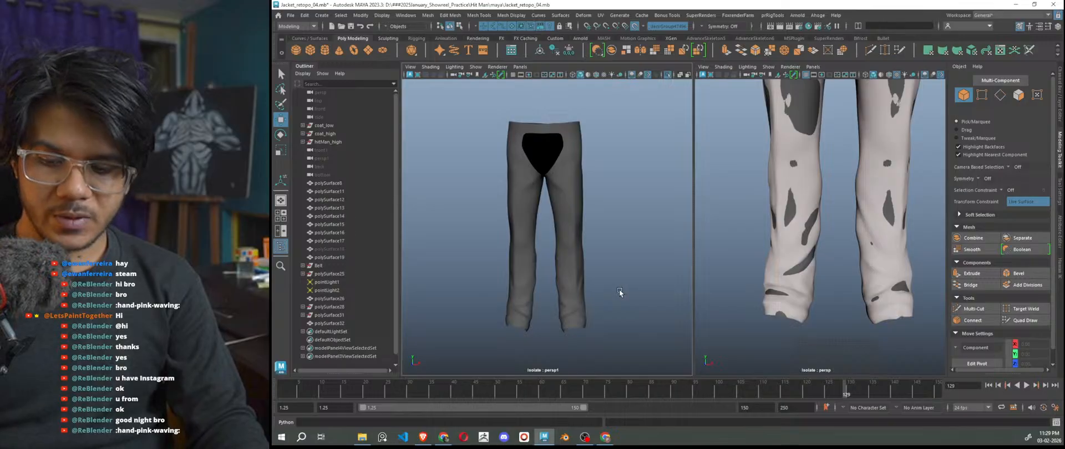
key(alt+5)
key(alt+5)
Examine the shaded trousers from front and back, comparing legs, crotch and waist with the overlapping sculpt.
scroll(863, 265, down, 5)
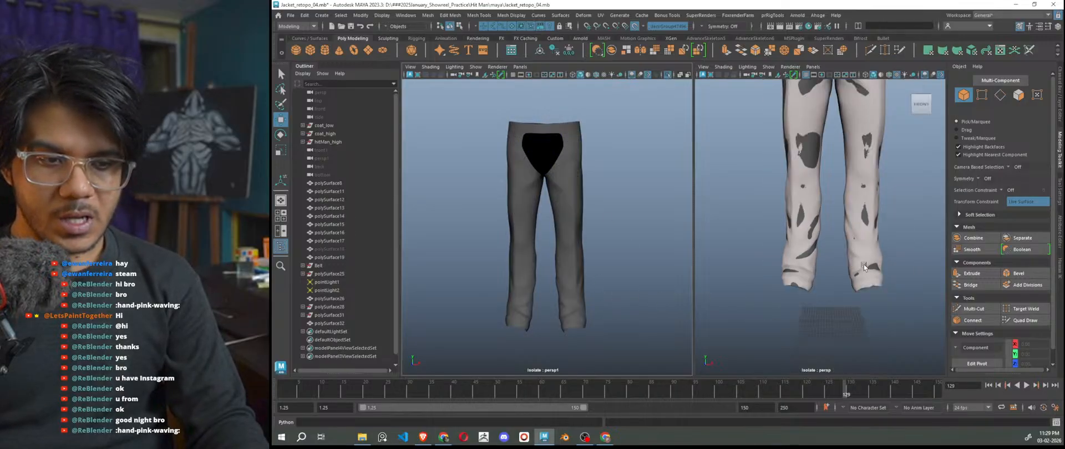
alt+middle_drag(863, 265, 844, 303)
scroll(821, 223, up, 5)
alt+drag(863, 244, 852, 243)
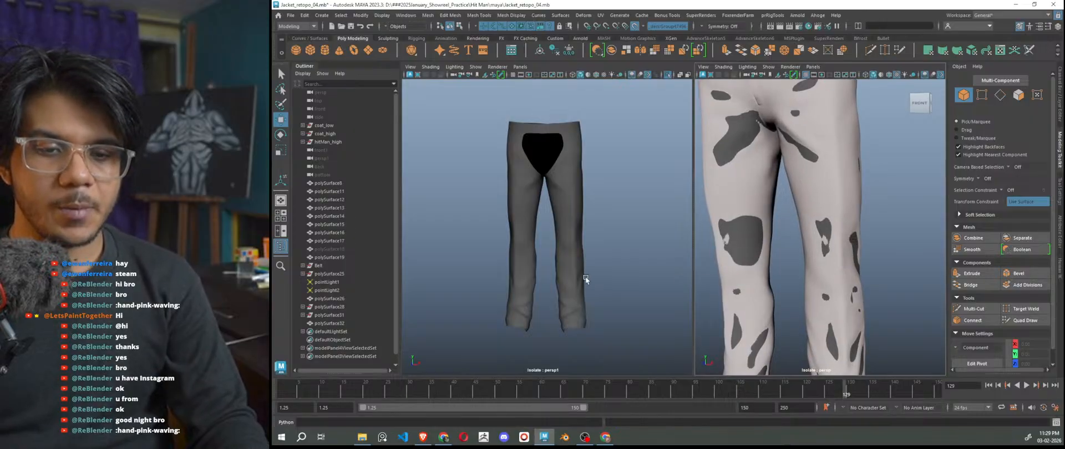
scroll(584, 277, down, 3)
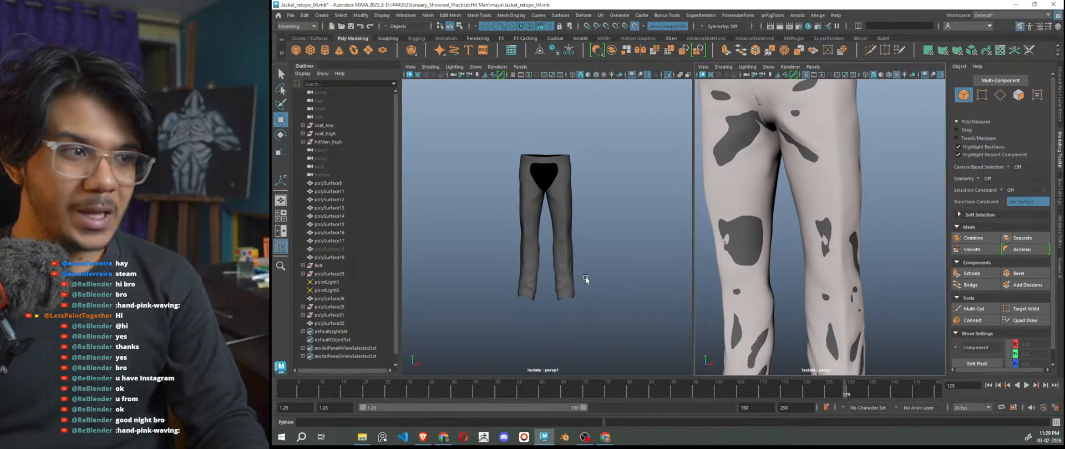
alt+drag(585, 276, 693, 256)
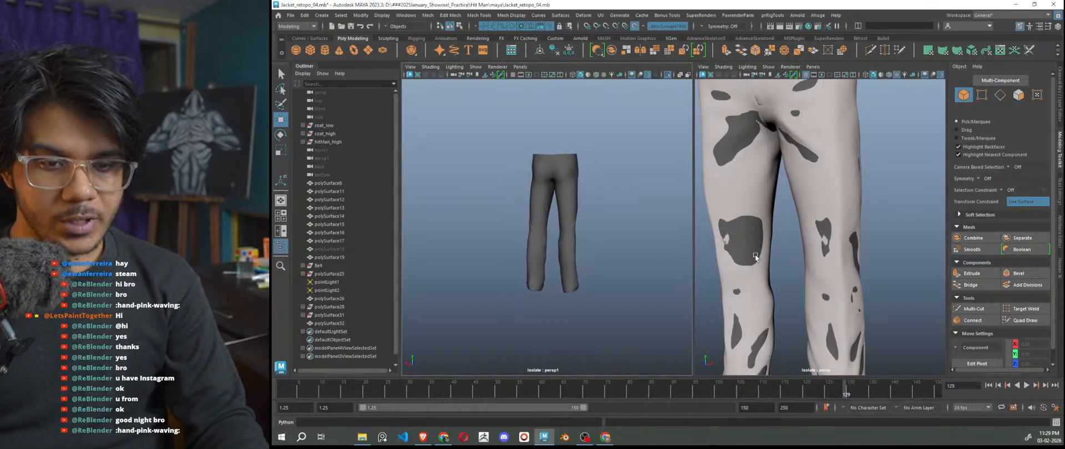
scroll(625, 257, up, 5)
alt+drag(607, 273, 646, 311)
scroll(564, 318, down, 4)
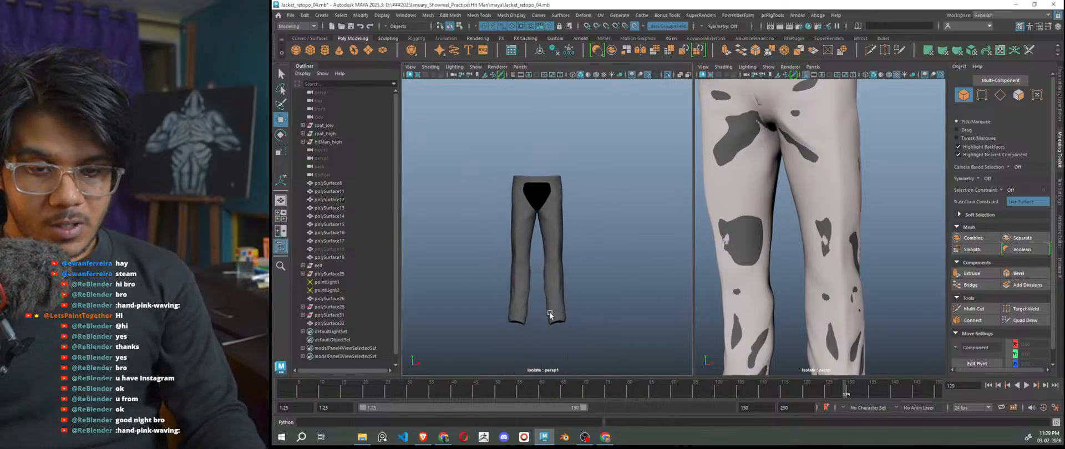
scroll(733, 284, down, 5)
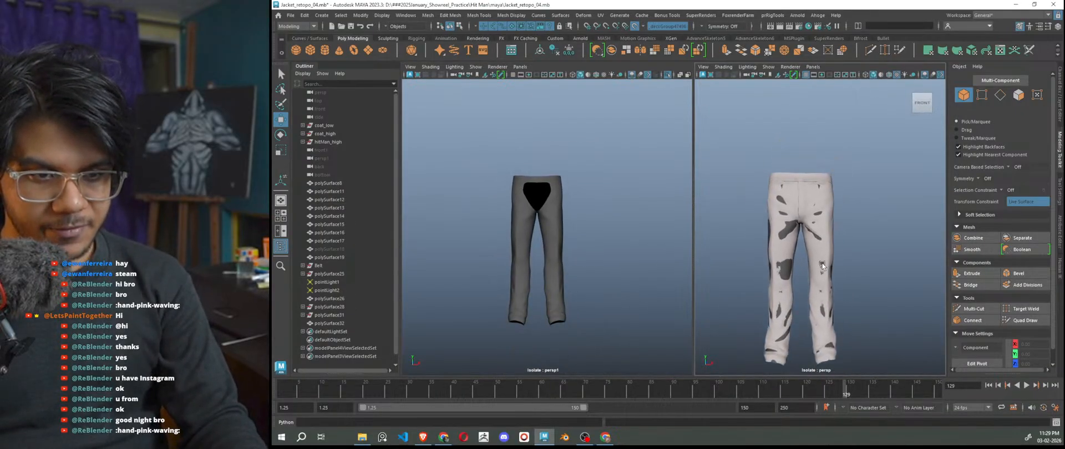
scroll(802, 262, up, 5)
scroll(748, 212, down, 2)
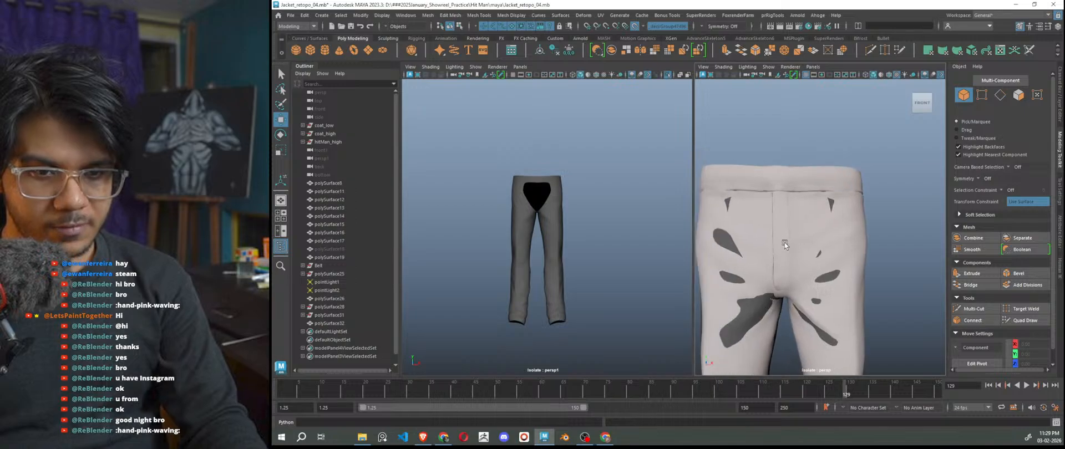
scroll(510, 264, up, 4)
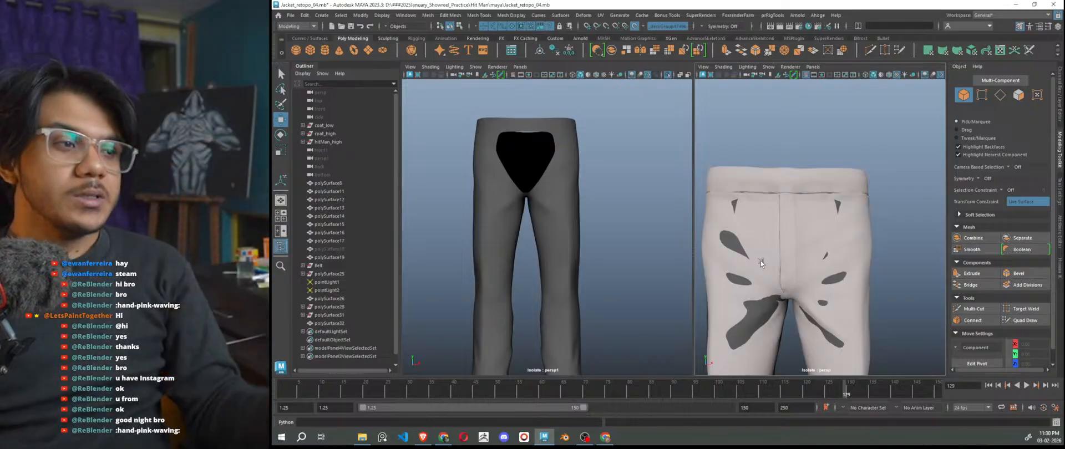
scroll(557, 261, up, 3)
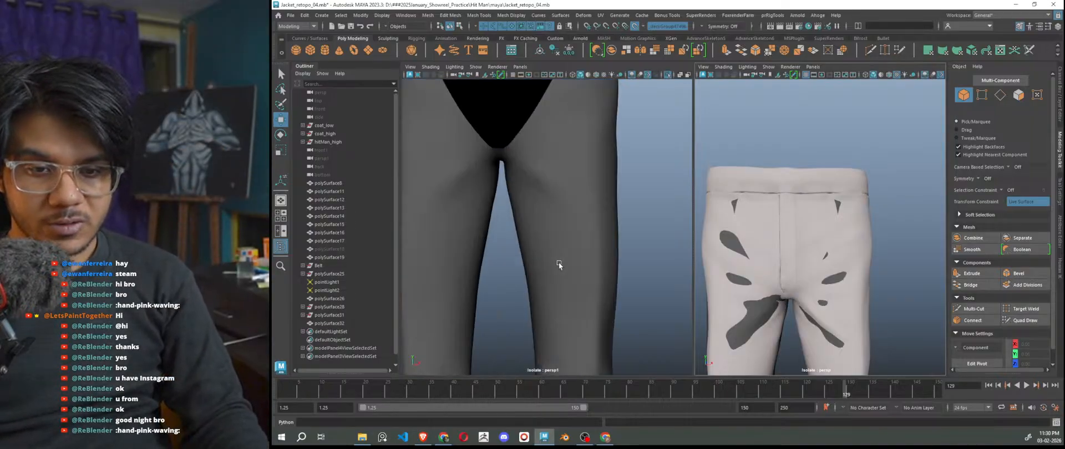
scroll(562, 260, down, 5)
alt+drag(562, 255, 547, 221)
scroll(549, 227, down, 3)
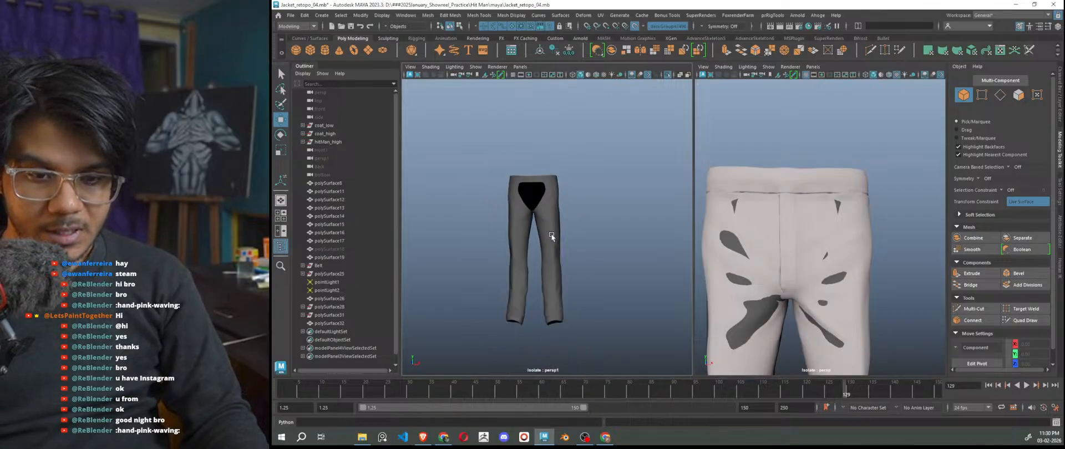
Examine the isolated low-poly trousers in shaded view, checking the thighs, knees and cuffs of both legs.
scroll(580, 242, up, 3)
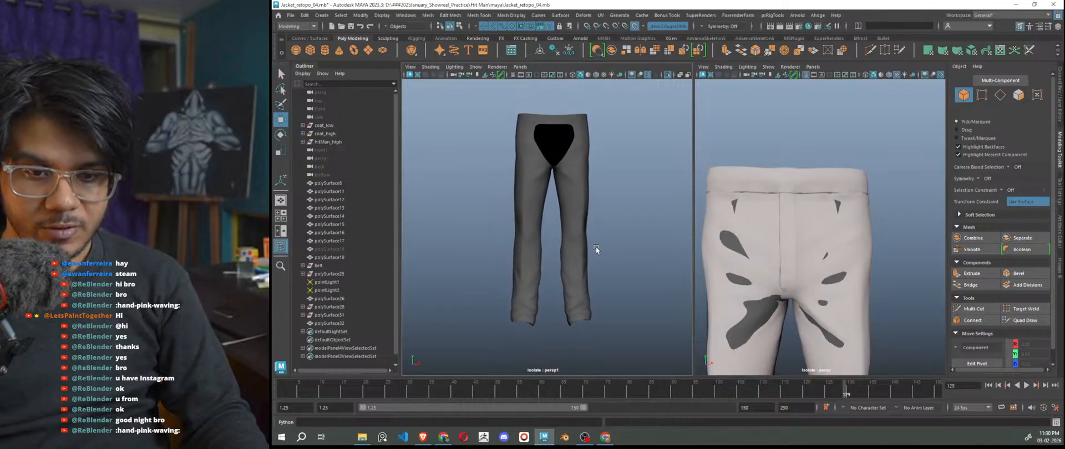
alt+drag(595, 247, 598, 249)
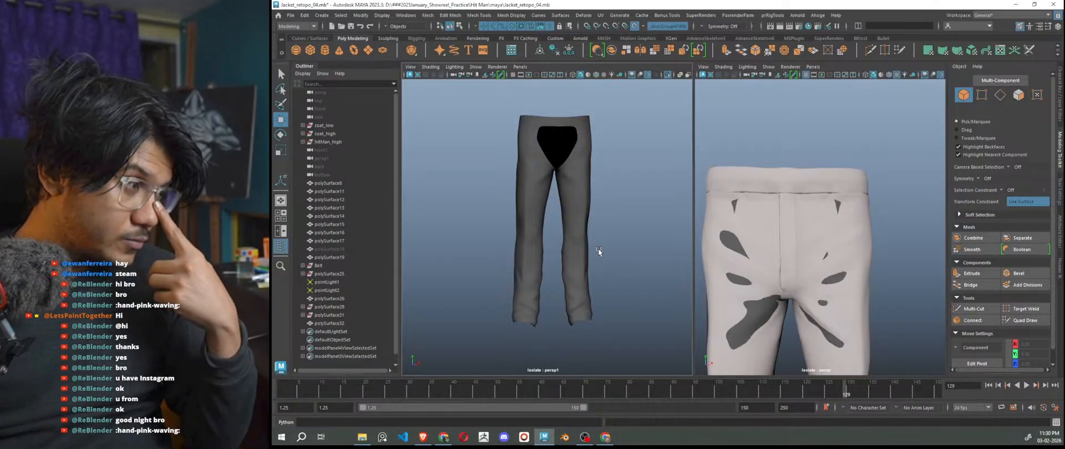
scroll(600, 251, up, 3)
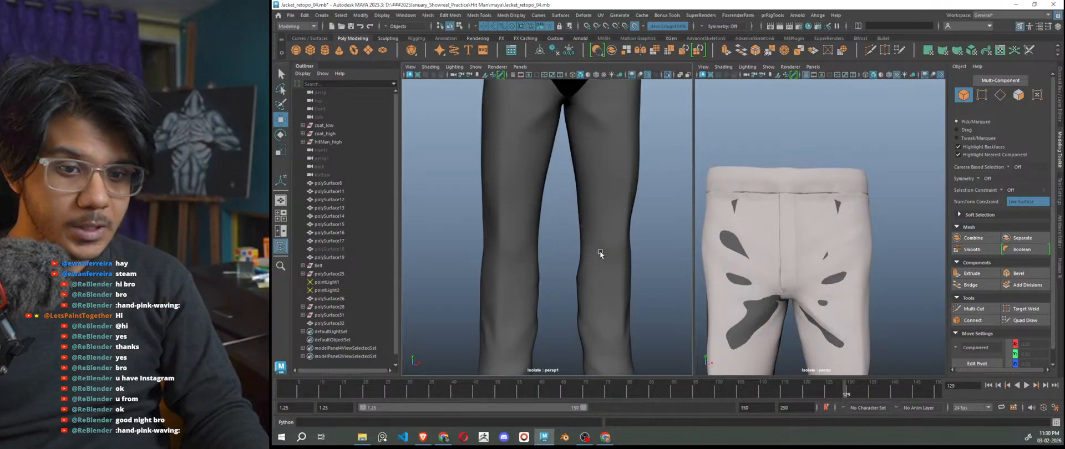
key(5)
mouse_move(609, 257)
alt+mouse_down()
mouse_move(610, 284)
mouse_move(580, 315)
mouse_move(614, 312)
alt+mouse_up()
alt+drag(627, 307, 589, 310)
key(alt+5)
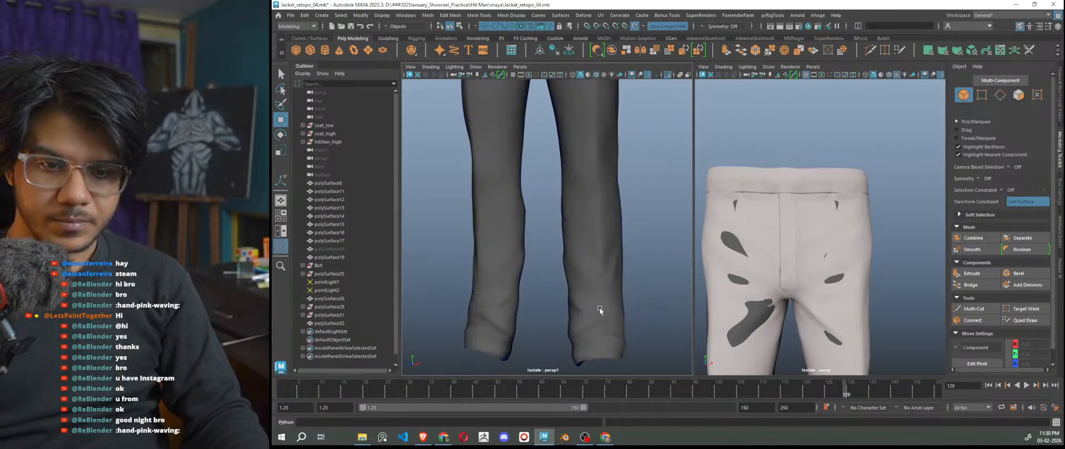
scroll(647, 282, down, 5)
alt+middle_drag(620, 271, 617, 307)
alt+drag(617, 306, 623, 304)
alt+middle_drag(621, 286, 625, 299)
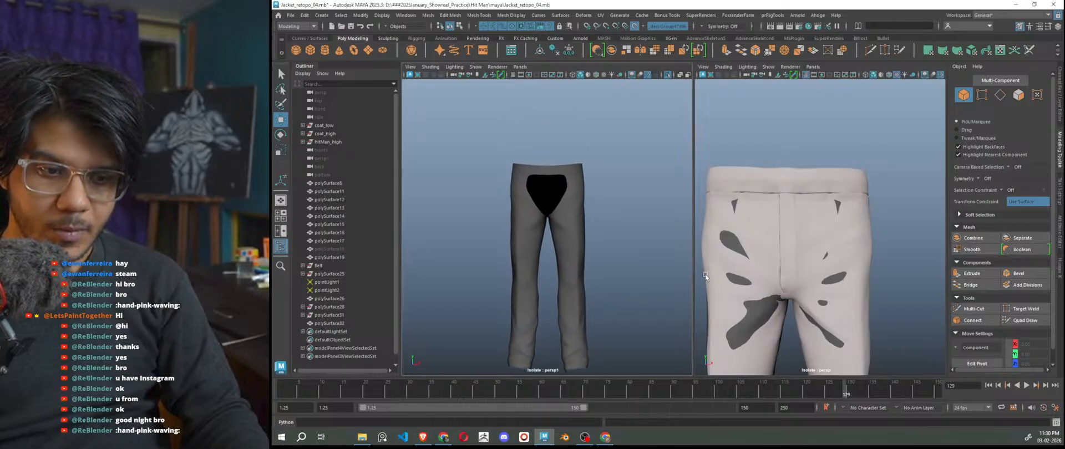
scroll(770, 275, up, 6)
scroll(771, 276, down, 6)
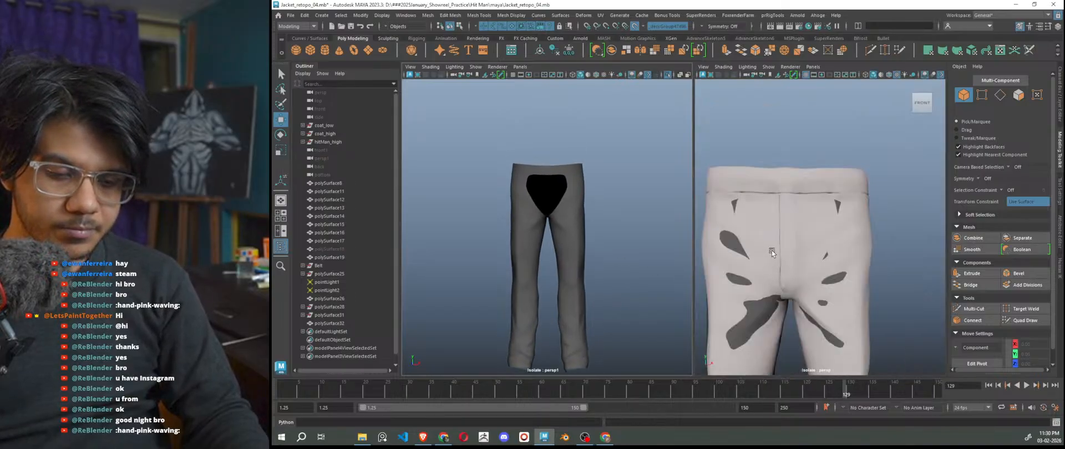
Turn off isolation in the low-poly perspective view so the whole character is shown.
click(758, 314)
click(613, 252)
key(ctrl+1)
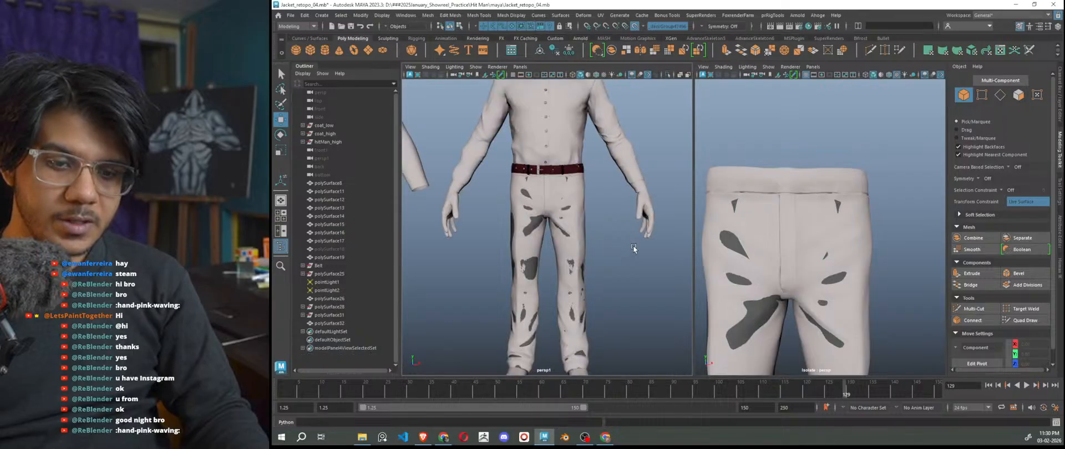
Open the low-poly trousers for Quad Draw editing and widen the hip close-up viewport.
click(569, 196)
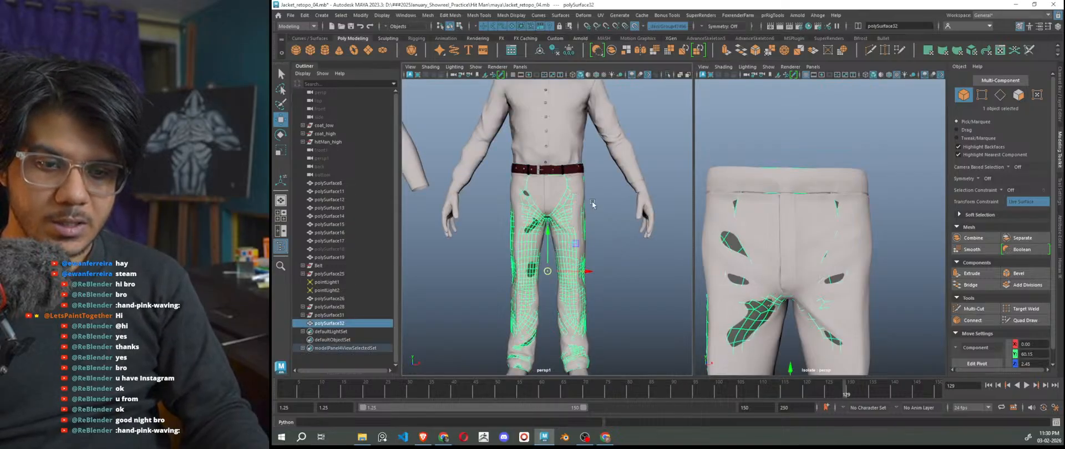
click(586, 203)
click(555, 192)
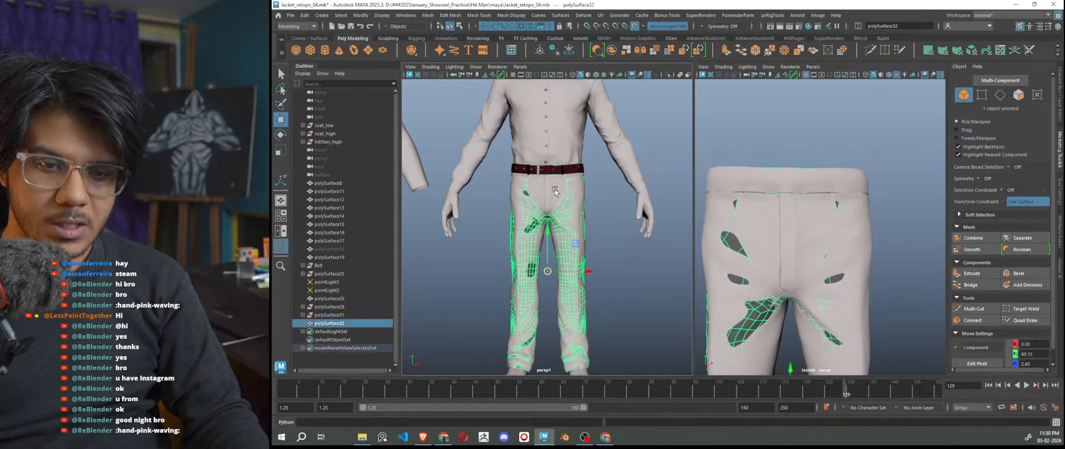
click(619, 252)
click(770, 239)
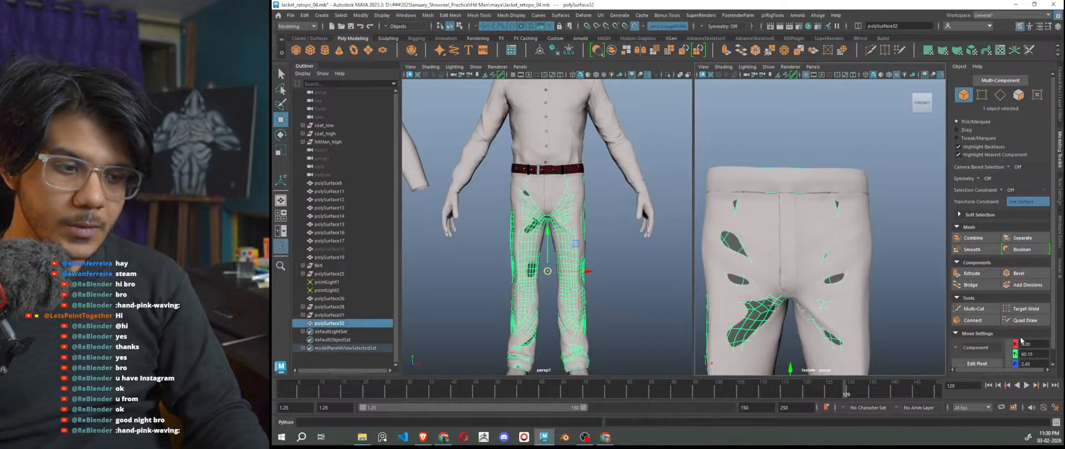
click(1024, 320)
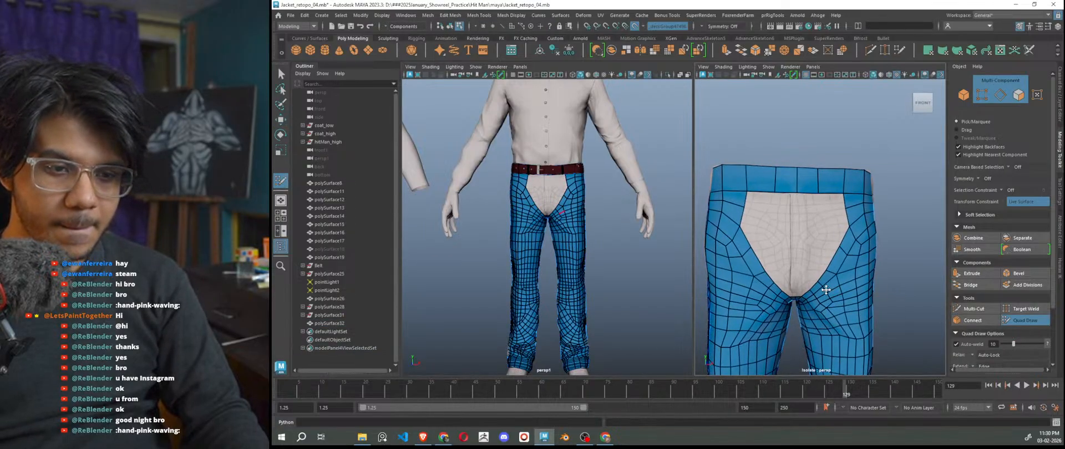
scroll(796, 282, up, 5)
alt+drag(795, 281, 831, 249)
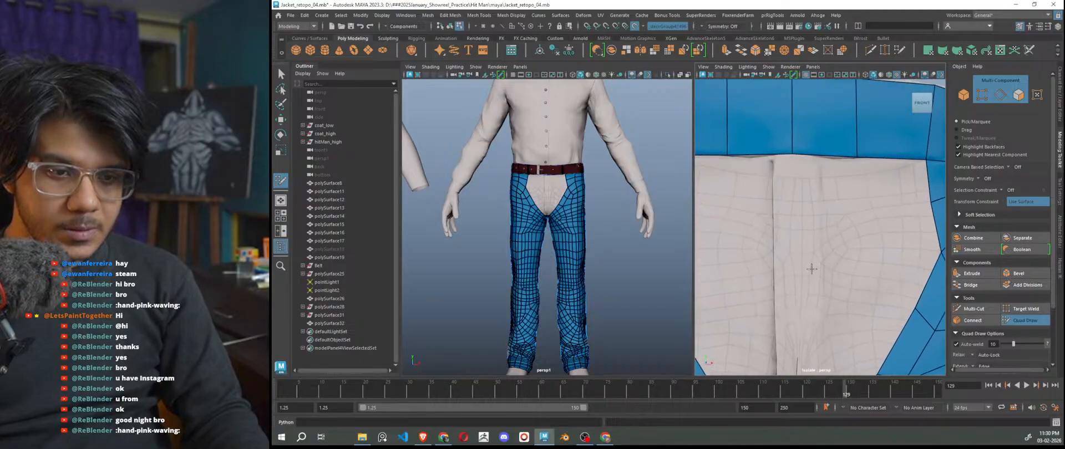
alt+middle_drag(832, 249, 809, 278)
drag(692, 222, 560, 221)
scroll(707, 237, down, 3)
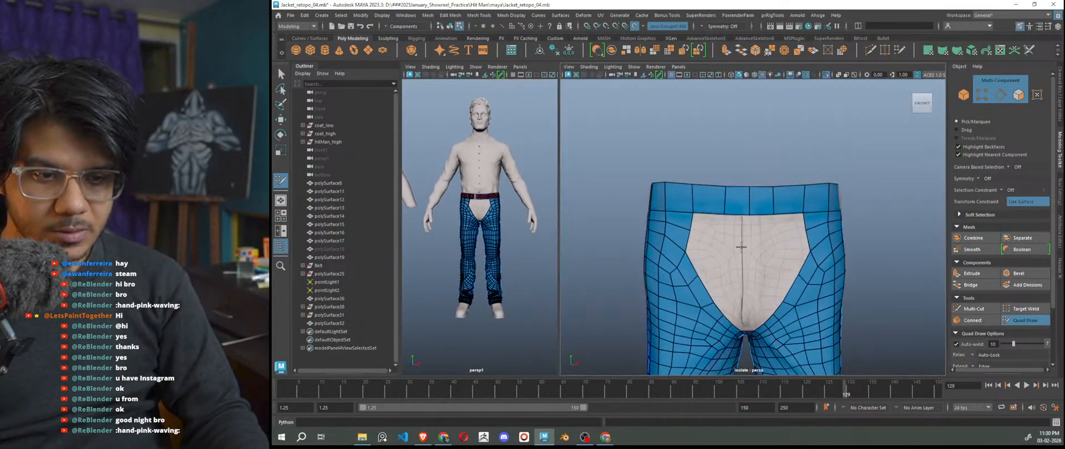
Slide the waistband's centre vertical edge onto the fly seam and move the adjacent vertical edge closer to it.
scroll(782, 264, up, 6)
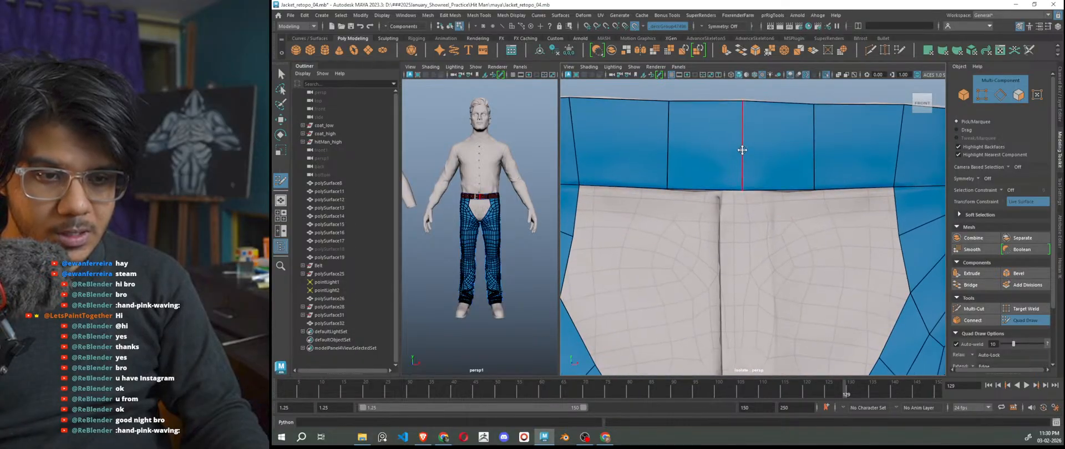
drag(740, 136, 715, 136)
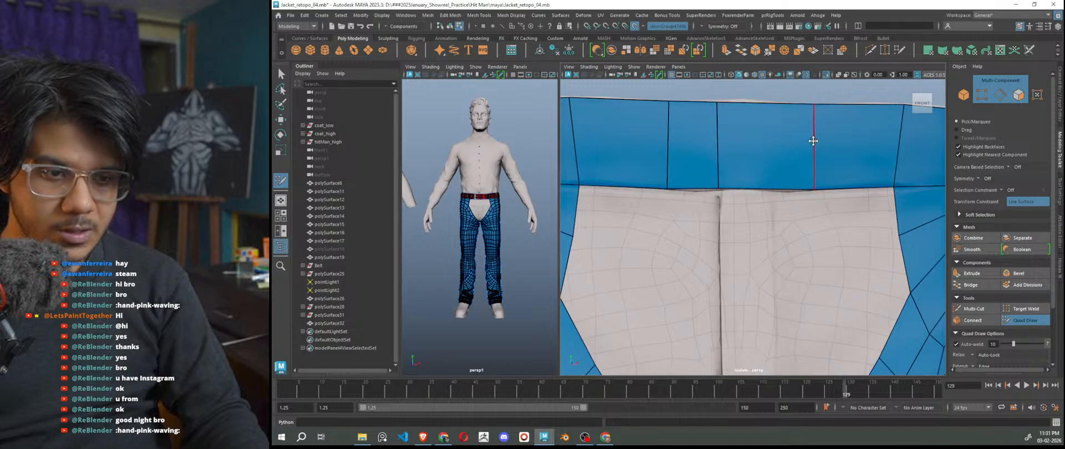
ctrl+click(775, 140)
ctrl+drag(776, 140, 771, 138)
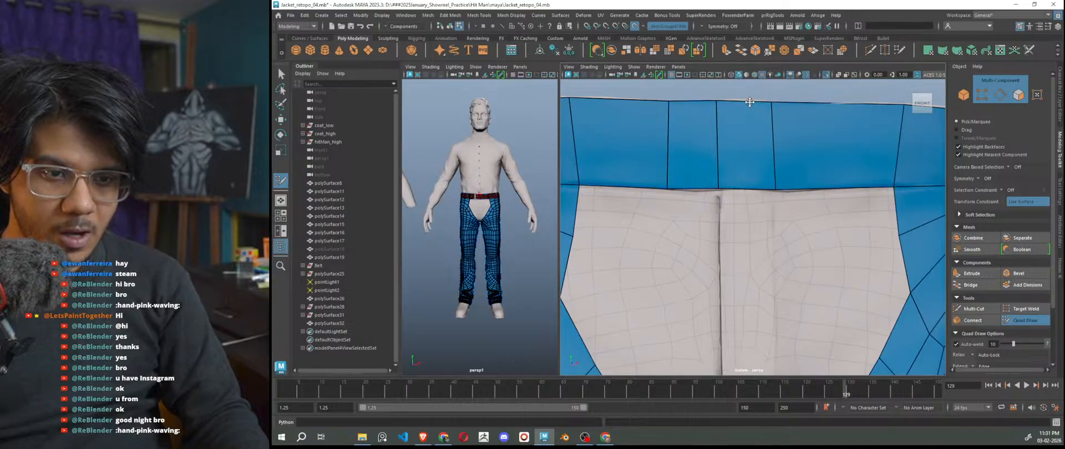
scroll(791, 247, down, 5)
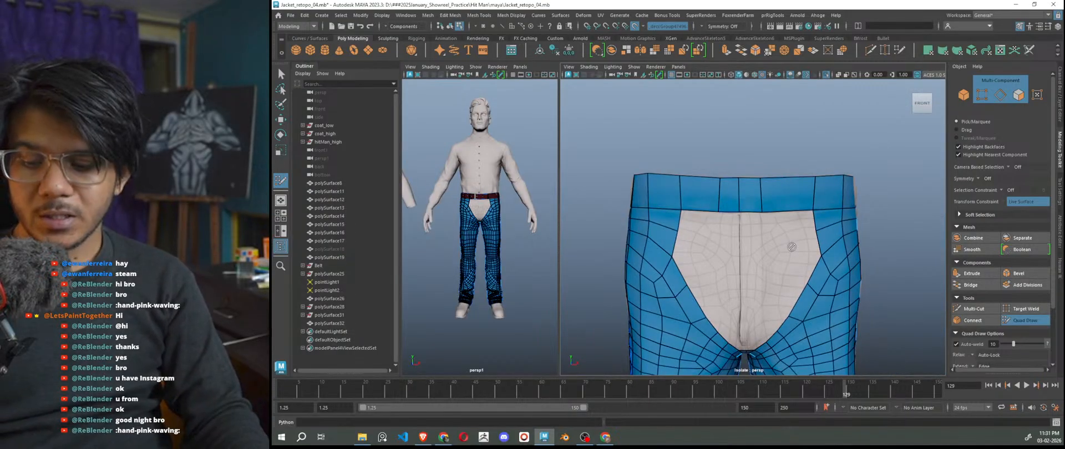
Undo the last Quad Draw tweak on the trousers and return to object mode.
key(ctrl+shift+s)
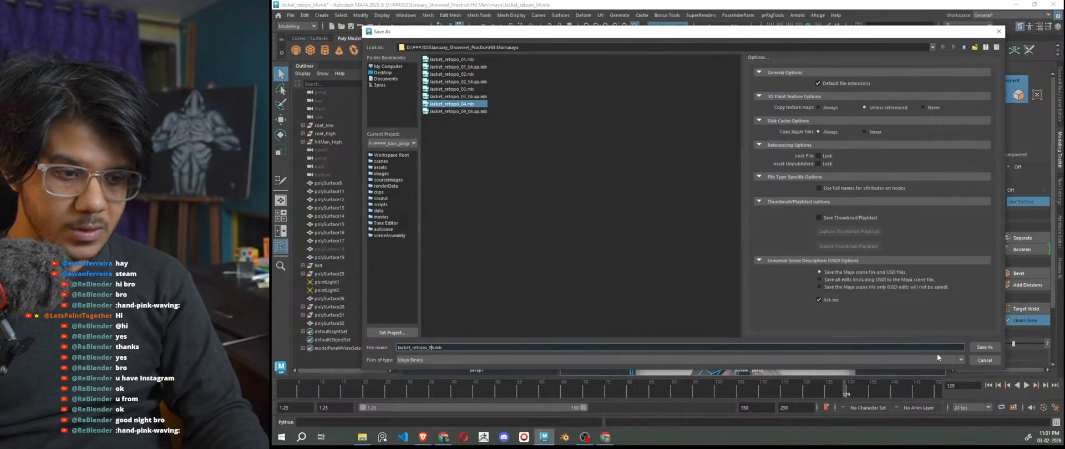
click(987, 361)
key(w)
key(ctrl+z)
click(1021, 320)
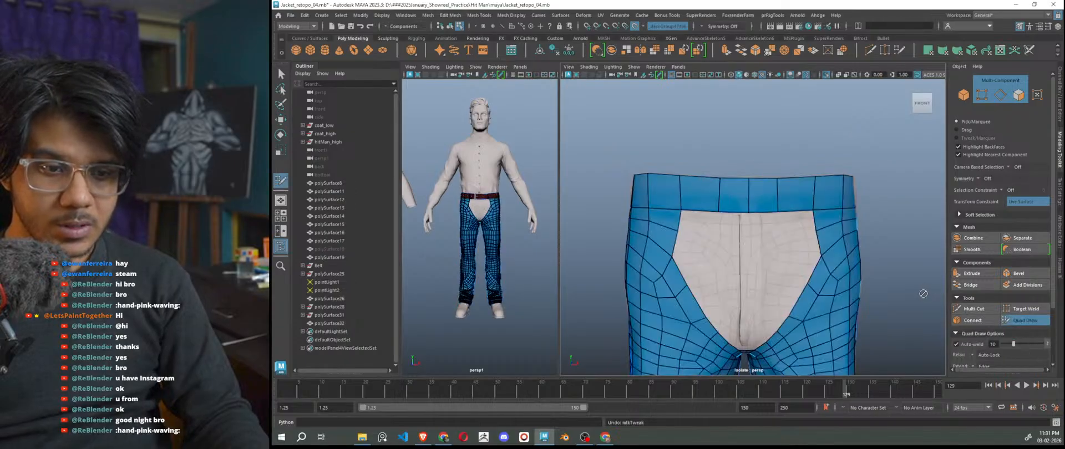
key(w)
key(F8)
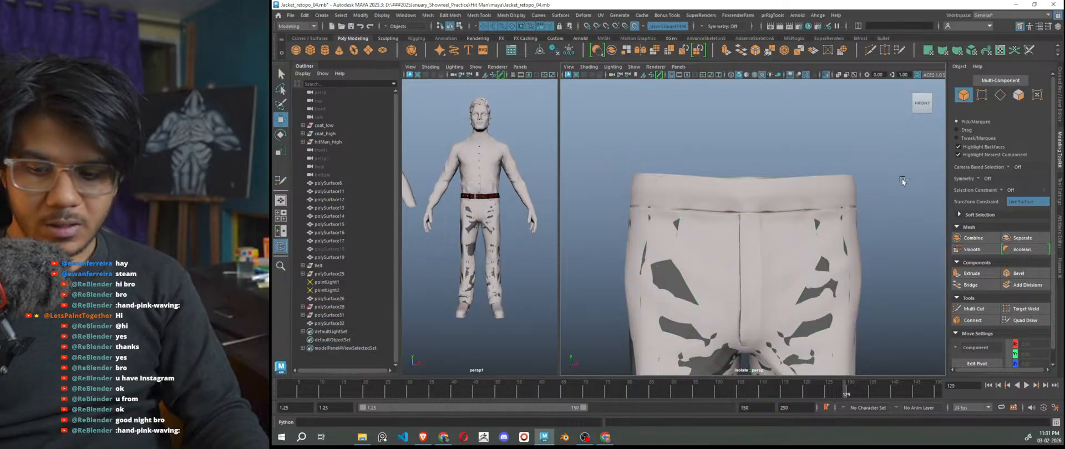
Save the scene and overwrite the backup file Jacket_retopo_04_bkup.mb with it.
key(ctrl+s)
key(ctrl+shift+s)
click(471, 112)
double_click(471, 111)
click(672, 214)
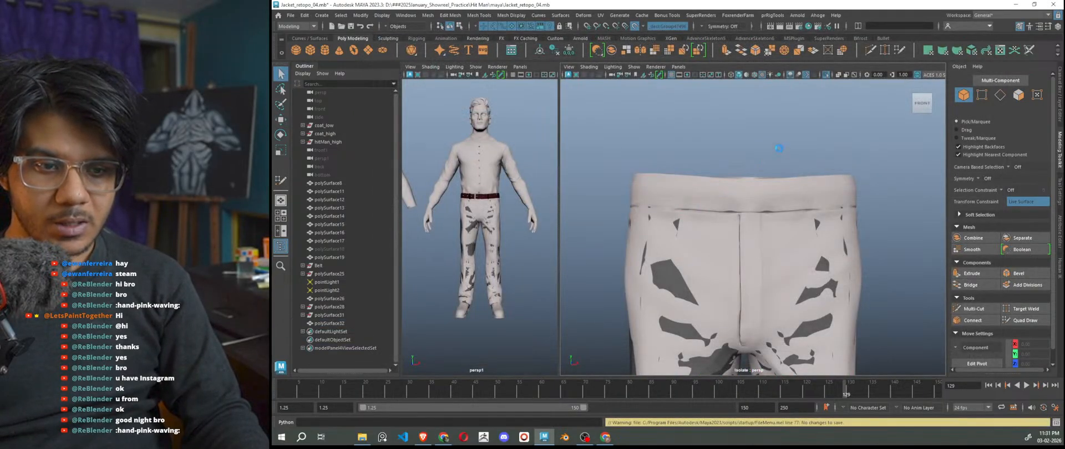
key(ctrl+s)
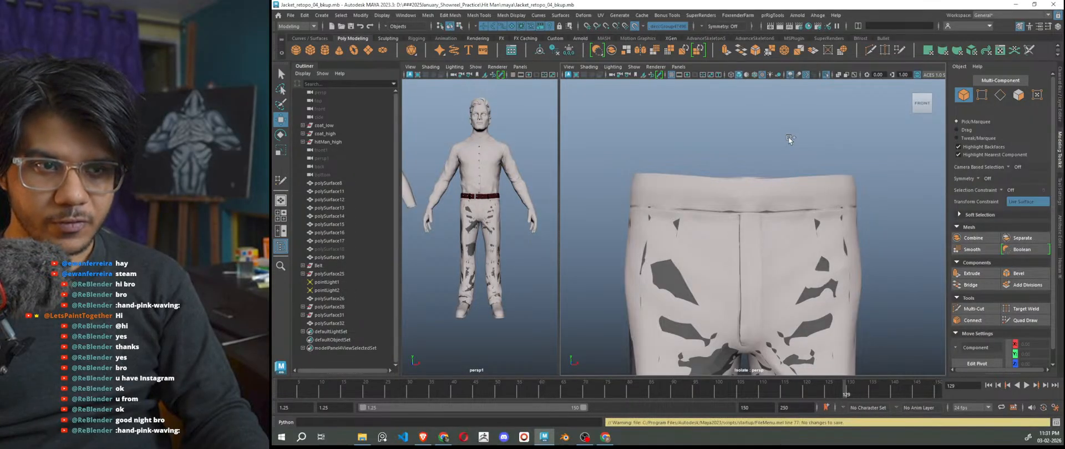
Save the scene back under Jacket_retopo_04.mb, replacing the existing file.
key(ctrl+shift+s)
double_click(452, 104)
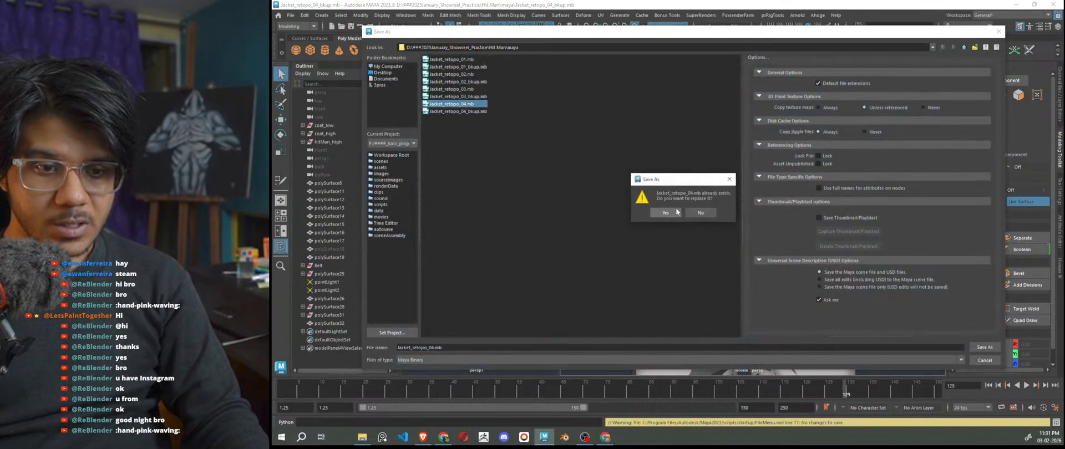
click(666, 212)
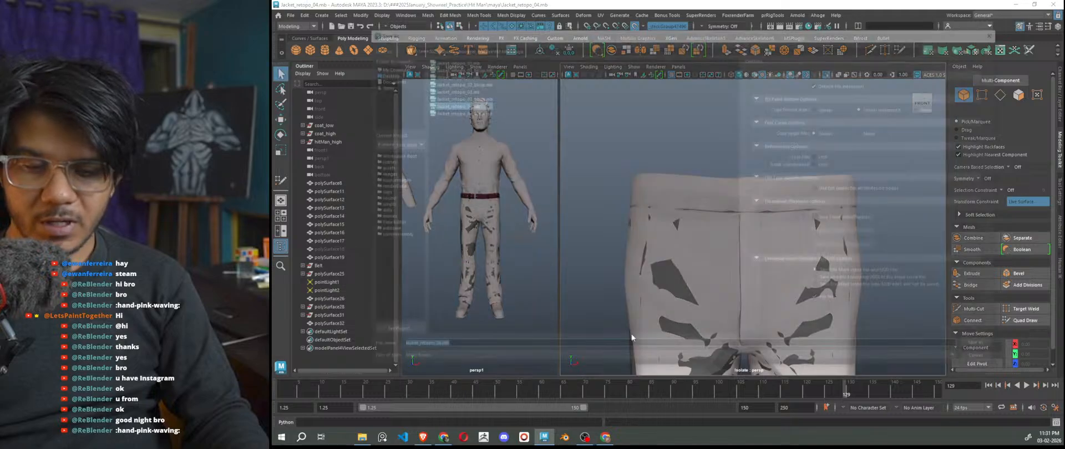
Save the scene as a new version named Jacket_retopo_05.mb.
key(ctrl+shift+s)
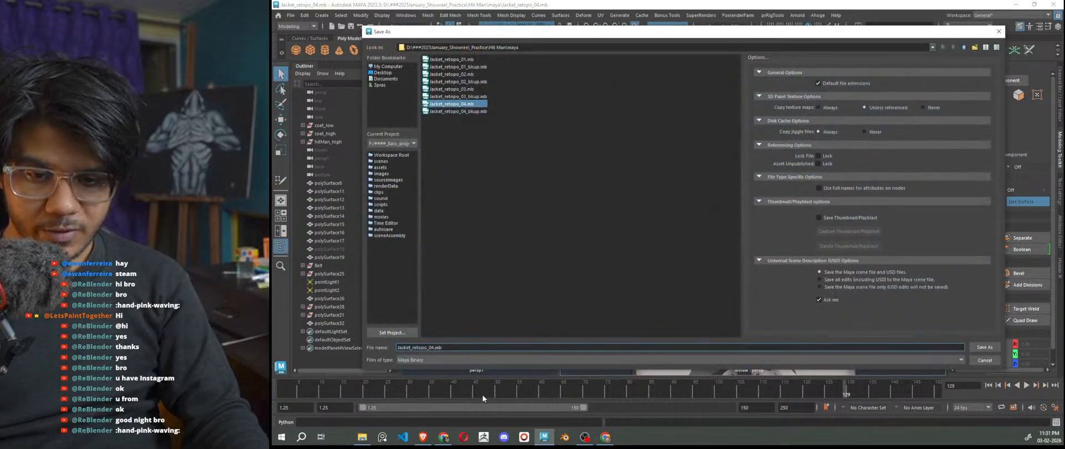
key(Left)
key(Left)
key(Left)
key(BackSpace)
text(5)
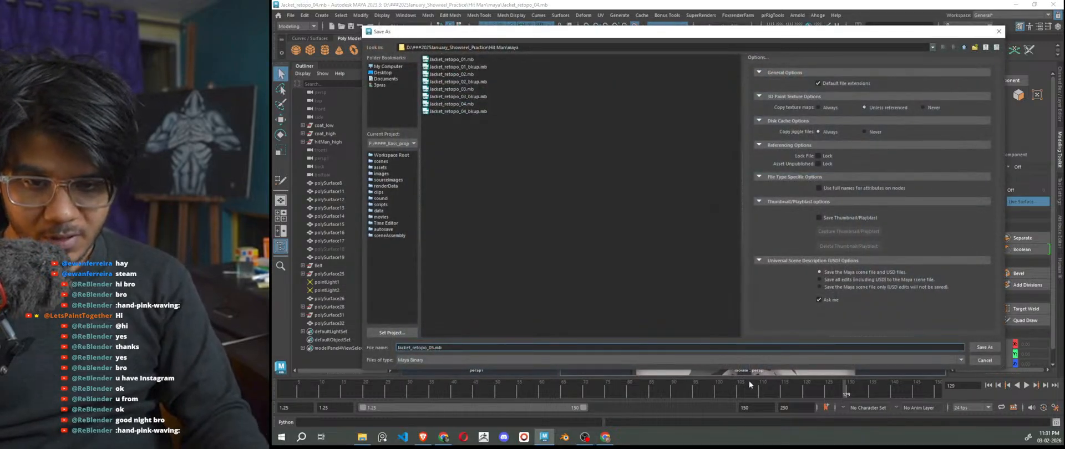
click(982, 347)
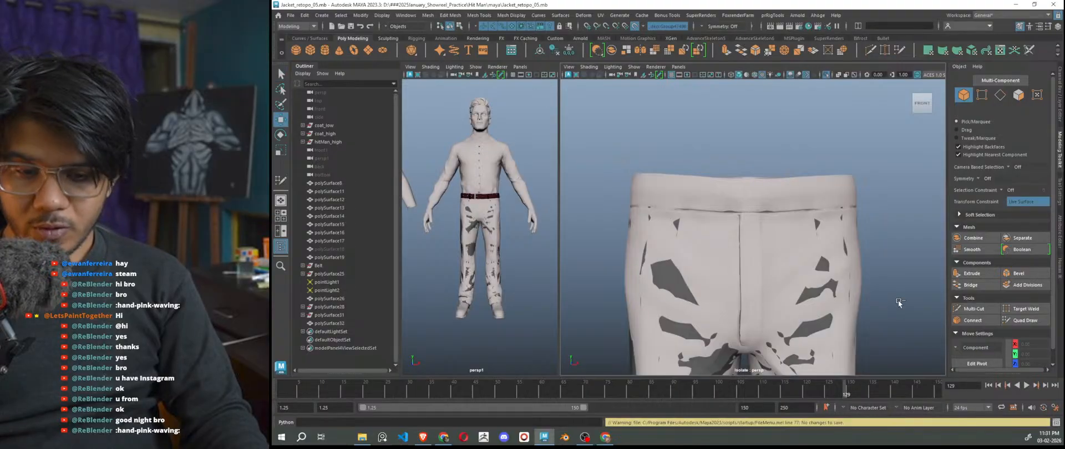
Save a backup copy of the new version as Jacket_retopo_05_bkup.mb.
key(ctrl+shift+s)
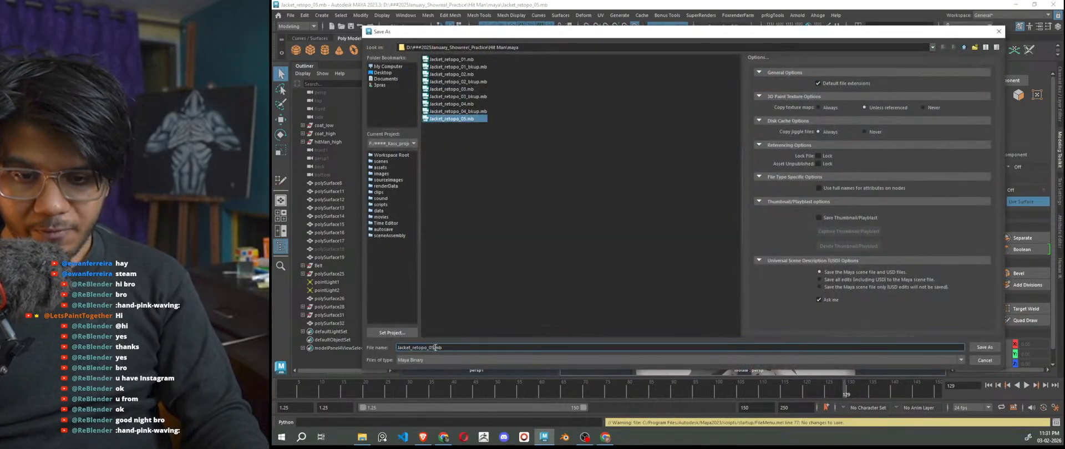
key(Left)
key(Left)
key(Left)
text(_bkuop)
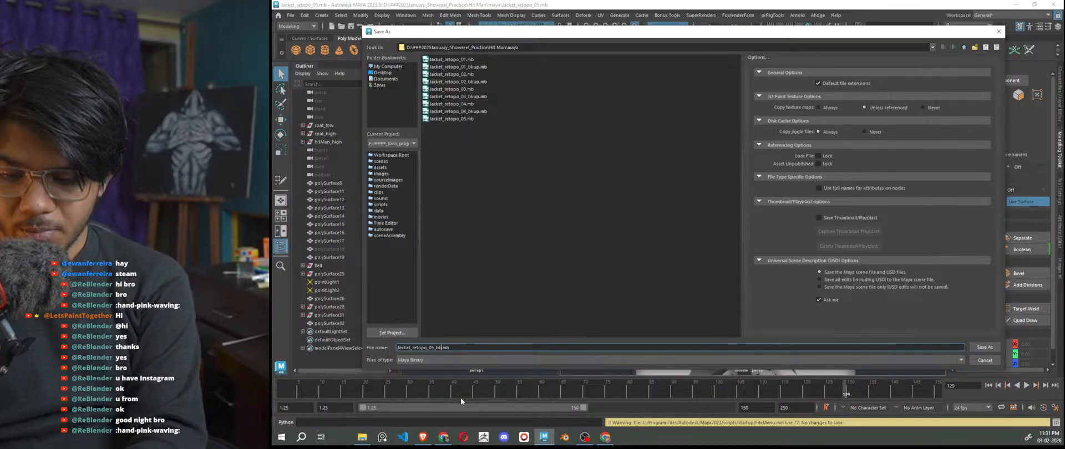
key(BackSpace)
key(BackSpace)
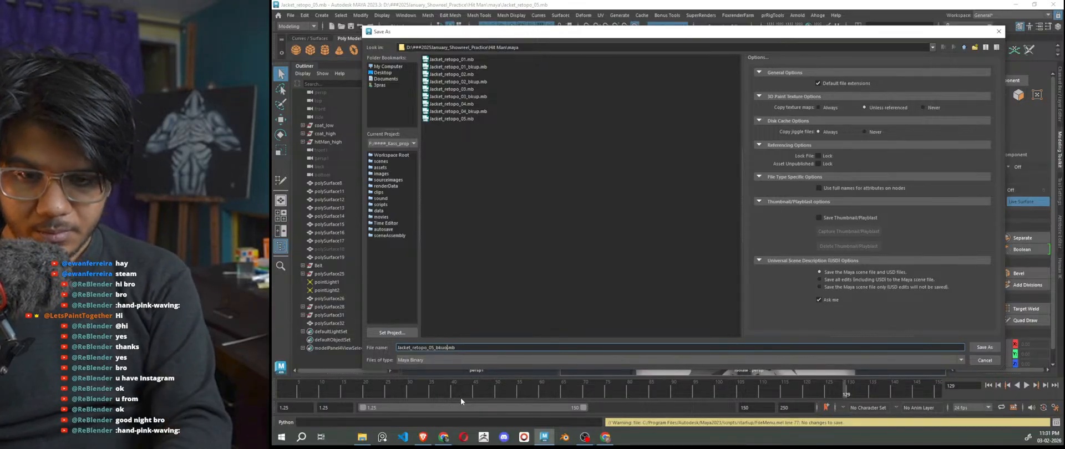
text(p)
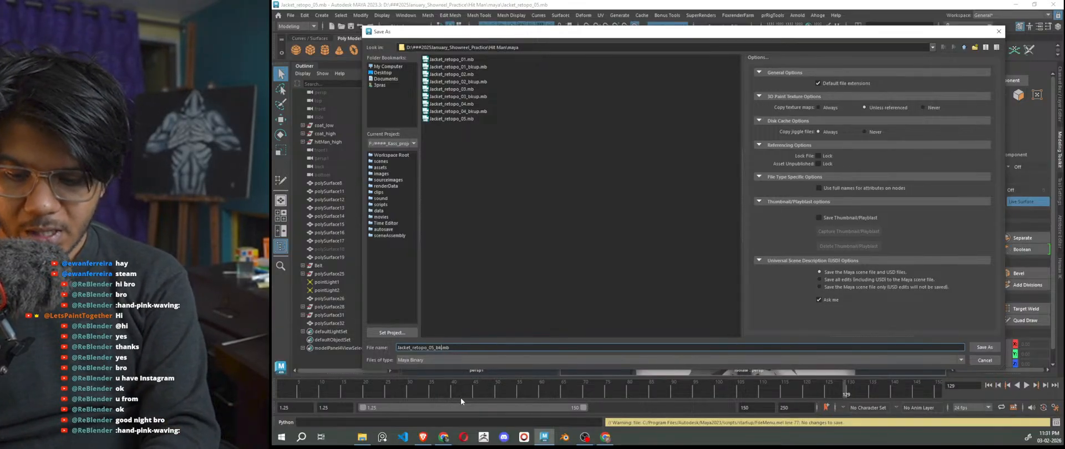
key(Left)
text(u)
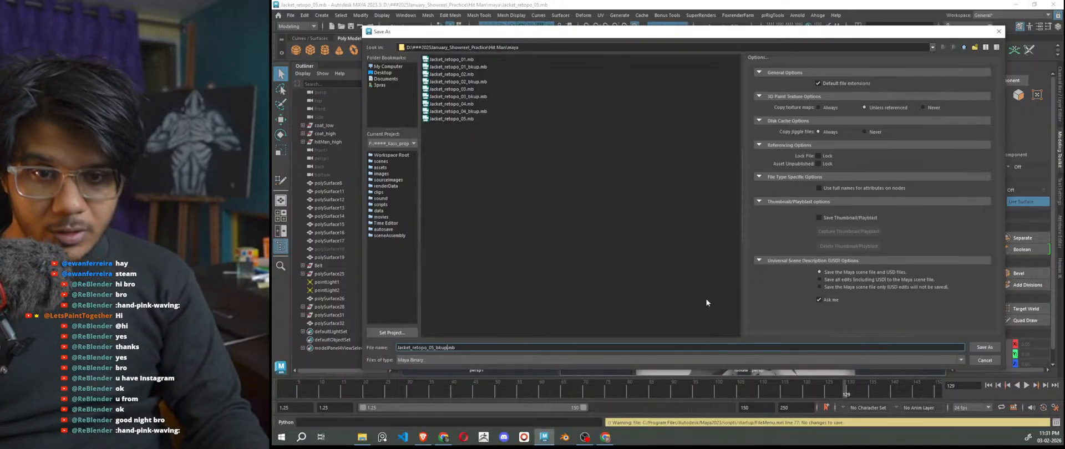
click(974, 348)
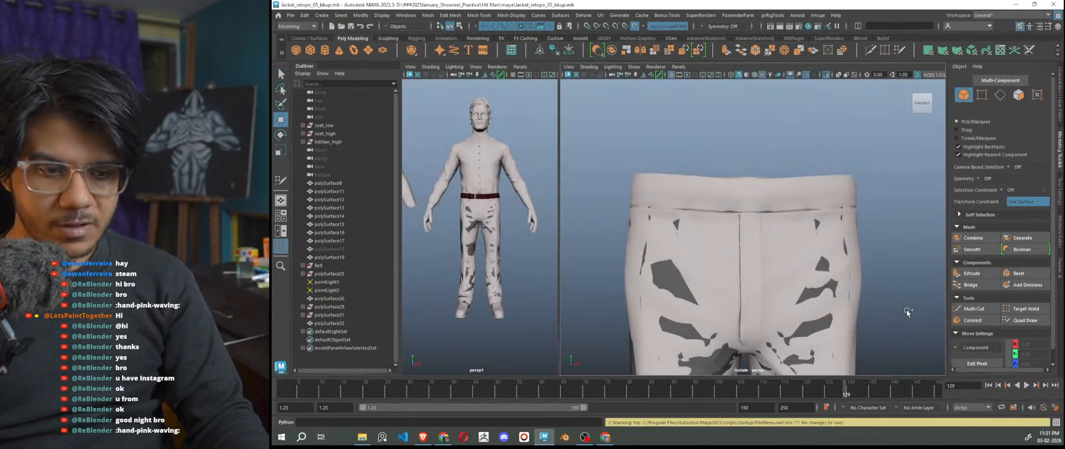
Save the scene back under Jacket_retopo_05.mb, replacing the existing file, and select the low-poly trousers.
key(ctrl+shift+s)
double_click(460, 119)
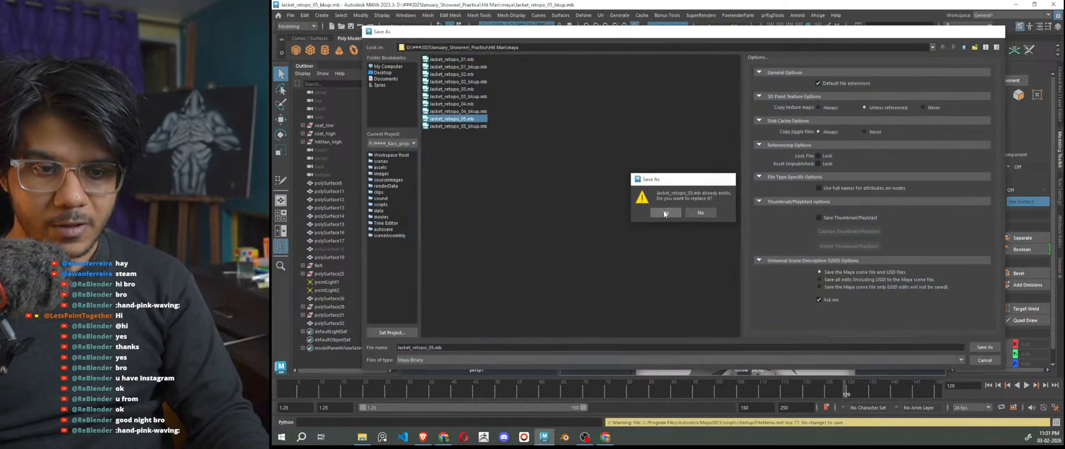
click(665, 213)
click(785, 209)
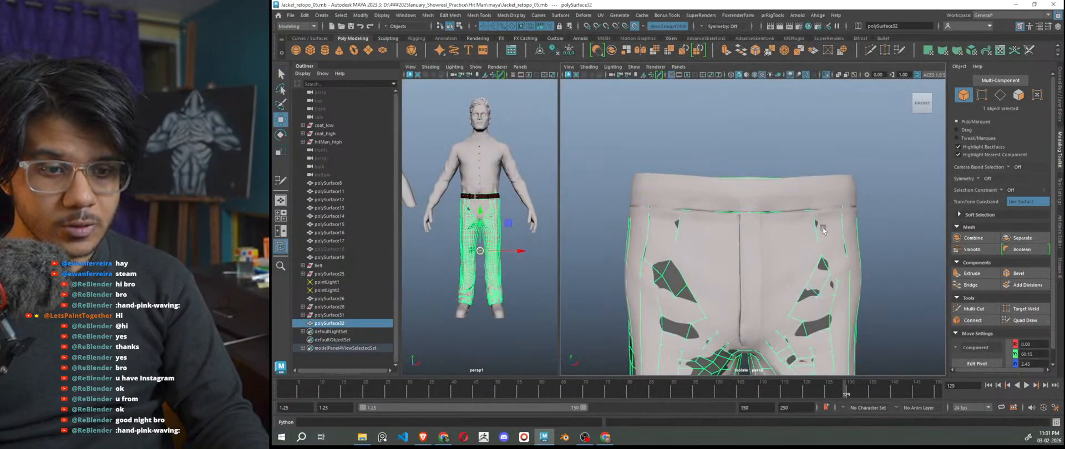
Activate Quad Draw on the low-poly trousers and slide the waistband's front vertical edges to line up with the fly.
click(1025, 320)
scroll(762, 246, up, 5)
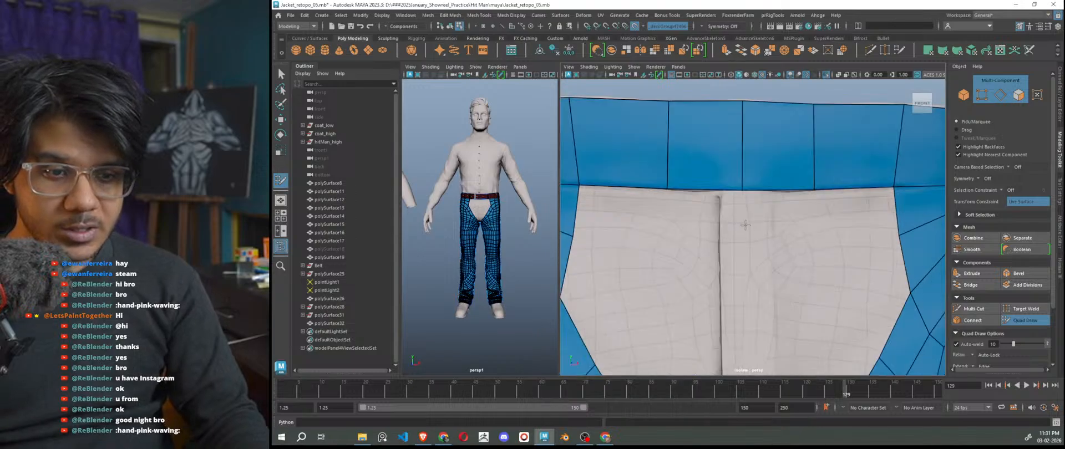
drag(764, 229, 747, 229)
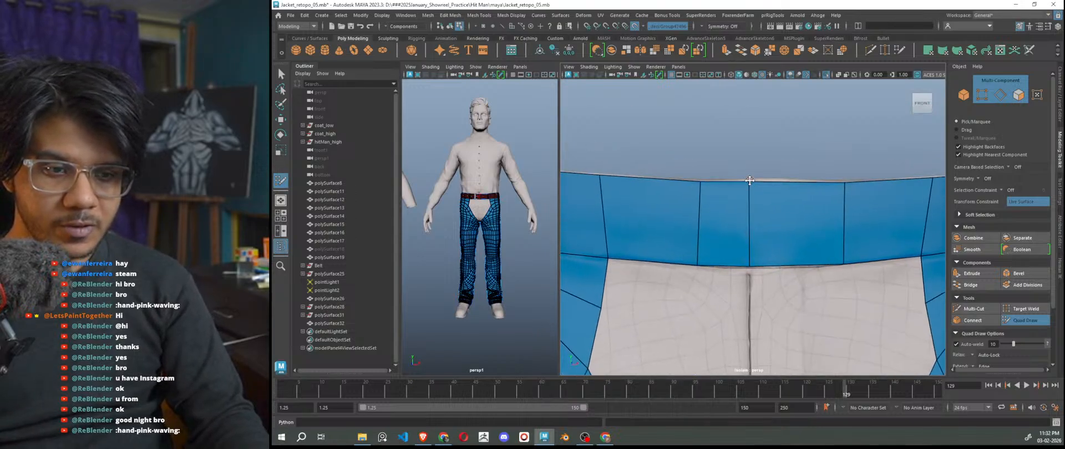
drag(844, 222, 803, 213)
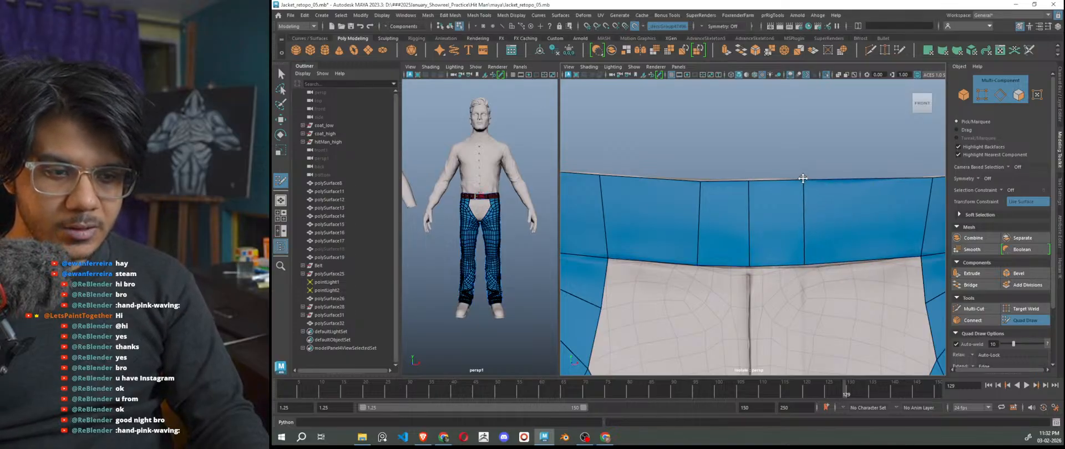
Extrude a strip of two long quads from the waistband's lower edge down along the fly.
alt+right_drag(808, 258, 817, 296)
alt+drag(791, 311, 780, 302)
alt+right_drag(776, 299, 736, 210)
drag(738, 193, 737, 364)
mouse_move(738, 363)
alt+right_down()
mouse_move(736, 278)
mouse_move(759, 285)
alt+right_up()
drag(735, 154, 738, 222)
alt+right_drag(728, 180, 769, 257)
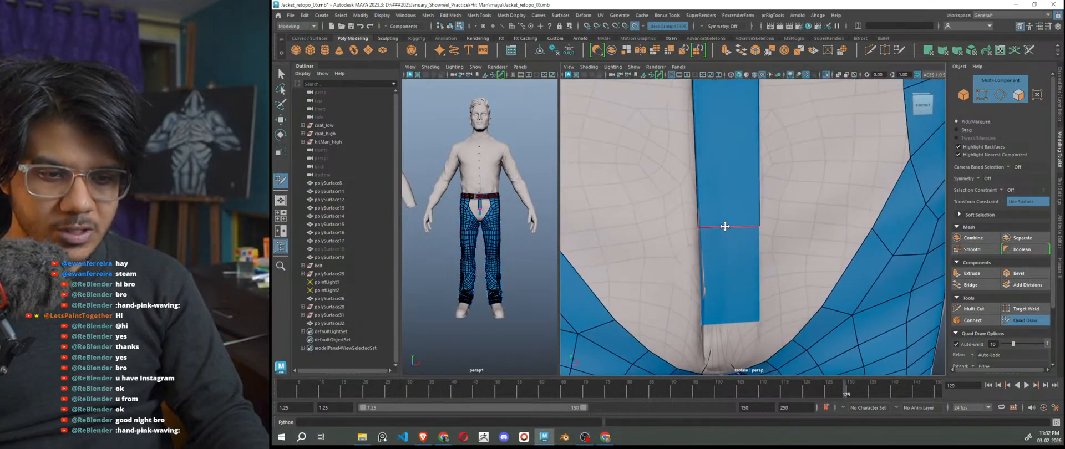
alt+middle_drag(723, 323, 719, 170)
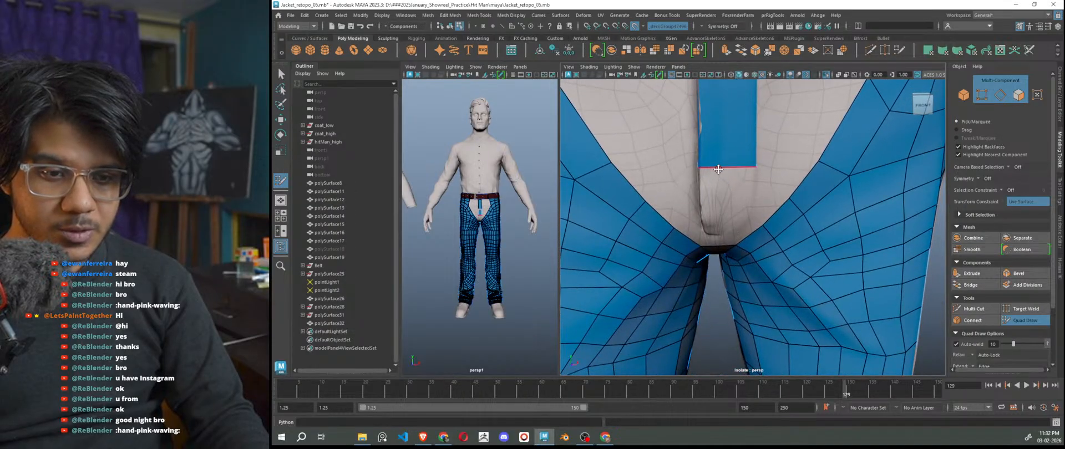
Undo the last adjustment and reposition the inner corner vertex between the fly strip's two quads beside the seam.
alt+drag(721, 168, 728, 202)
mouse_move(794, 206)
mouse_down()
mouse_move(808, 209)
mouse_move(784, 205)
mouse_up()
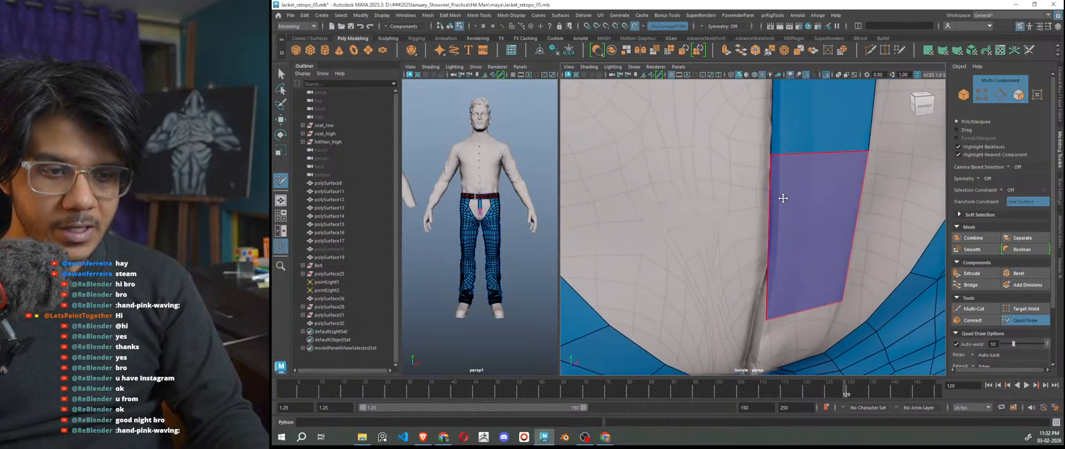
scroll(786, 172, up, 4)
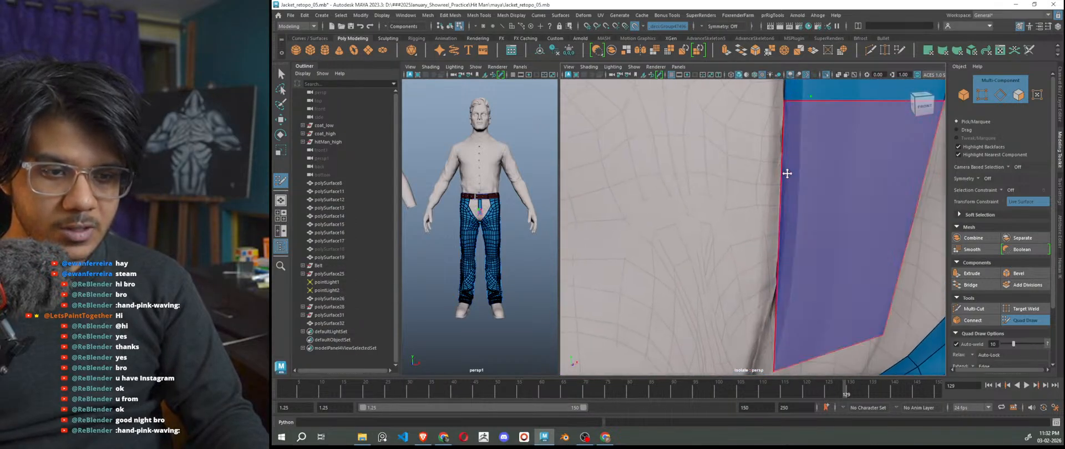
key(ctrl+z)
drag(781, 99, 803, 108)
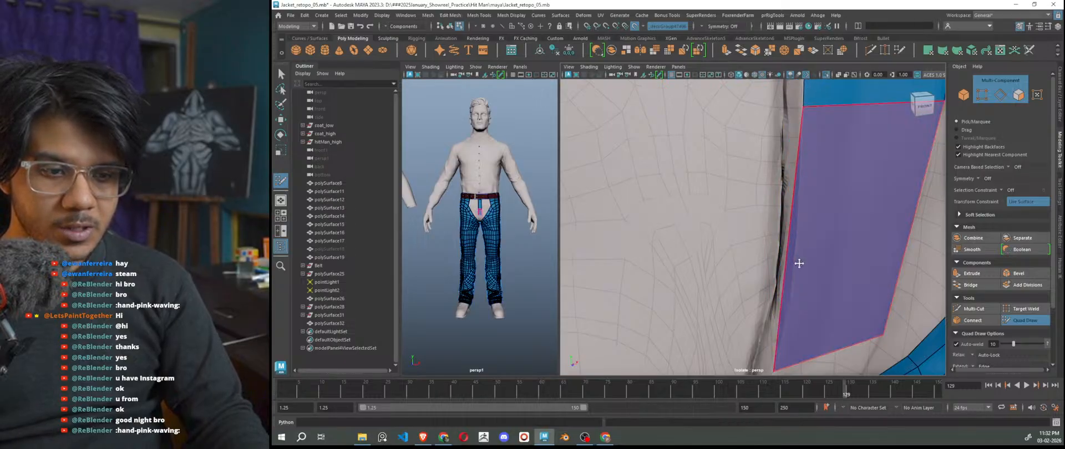
scroll(791, 297, down, 5)
scroll(810, 300, up, 6)
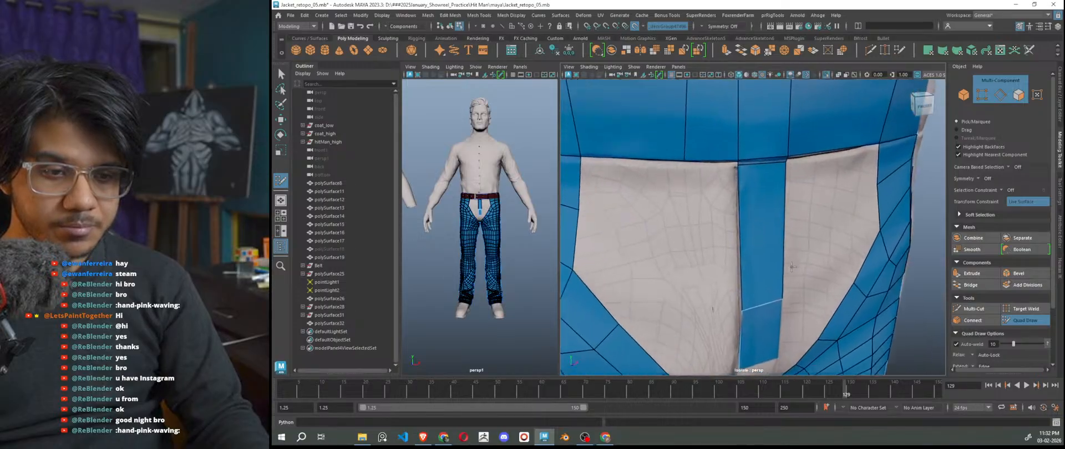
alt+middle_drag(752, 143, 802, 318)
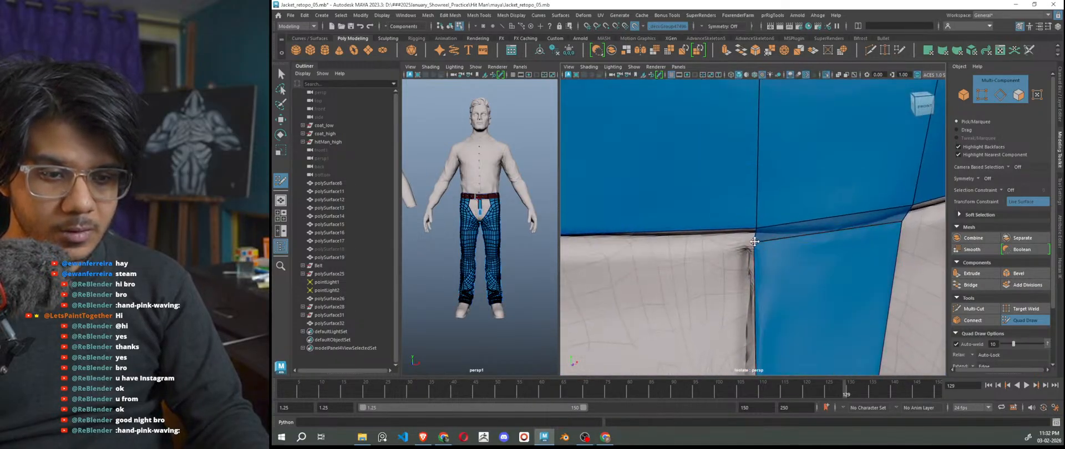
scroll(759, 244, down, 5)
scroll(726, 288, up, 4)
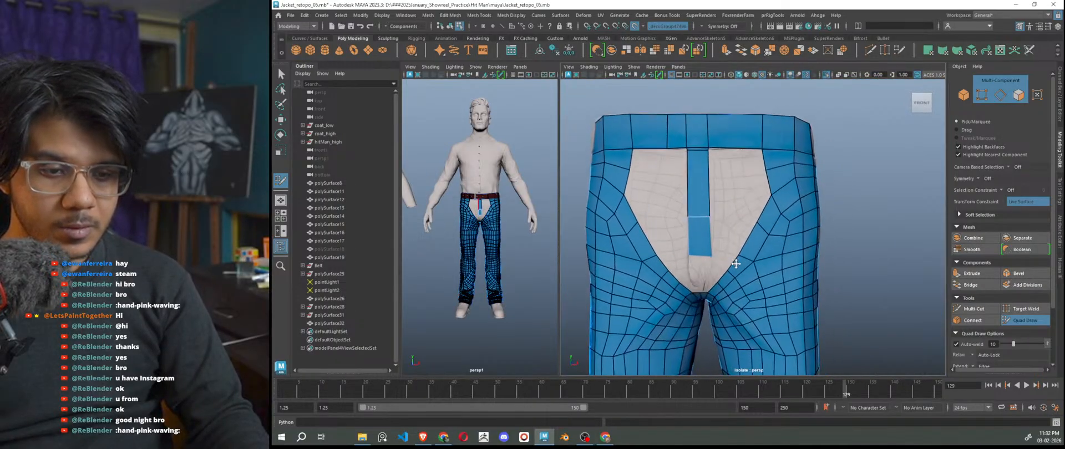
scroll(721, 286, up, 1)
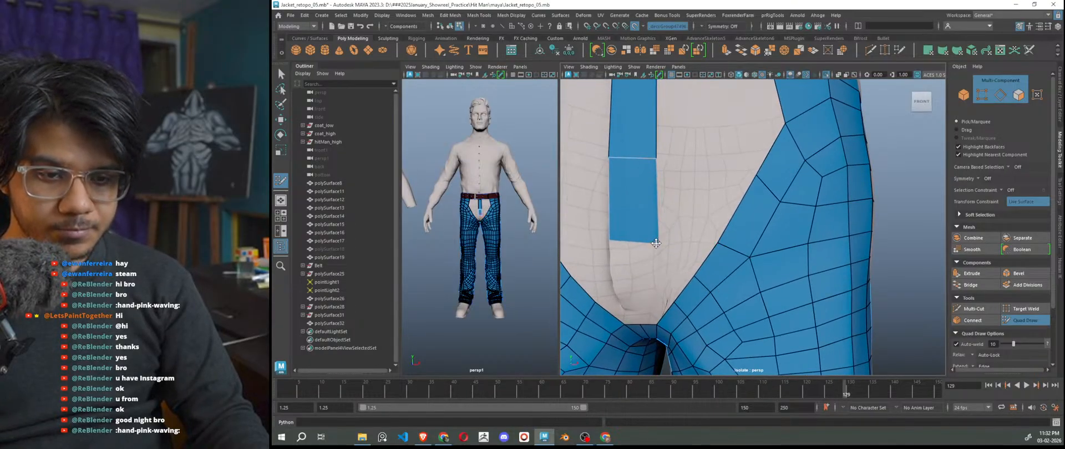
Extend the fly strip with two more quads towards the crotch, following the fly's stitched seam.
scroll(668, 257, down, 3)
mouse_move(735, 360)
alt+middle_down()
mouse_move(736, 242)
mouse_move(765, 298)
alt+middle_up()
scroll(735, 240, up, 1)
scroll(743, 261, up, 4)
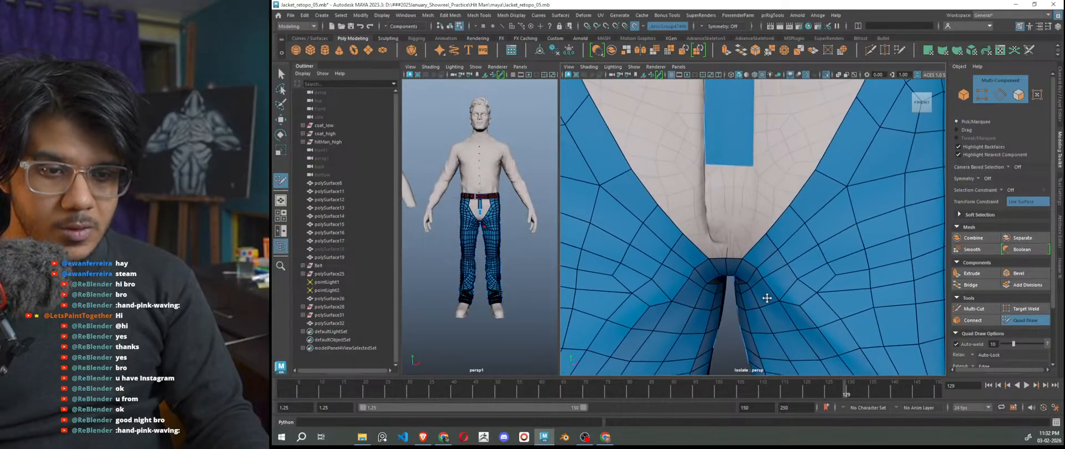
scroll(754, 275, up, 4)
scroll(757, 285, down, 8)
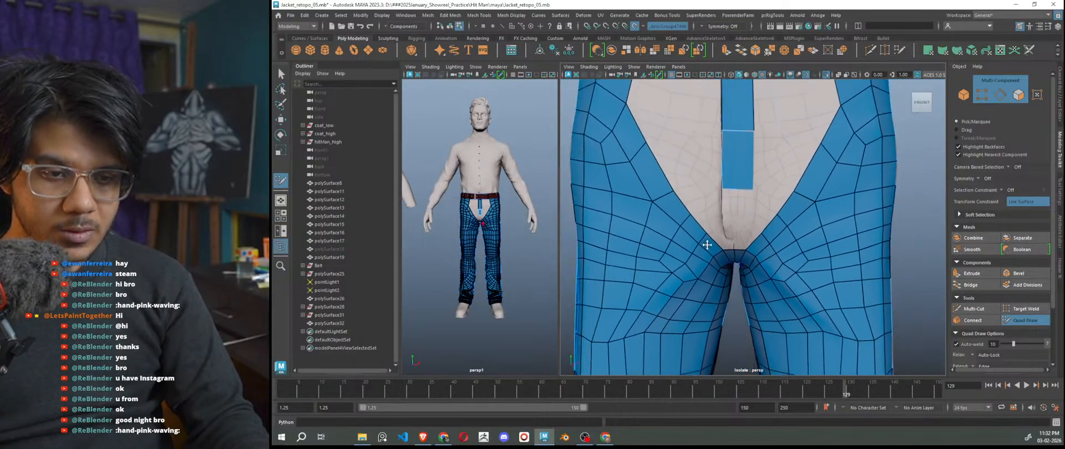
scroll(727, 268, up, 5)
mouse_move(737, 278)
alt+mouse_down()
mouse_move(720, 280)
mouse_move(763, 276)
mouse_move(764, 214)
alt+mouse_up()
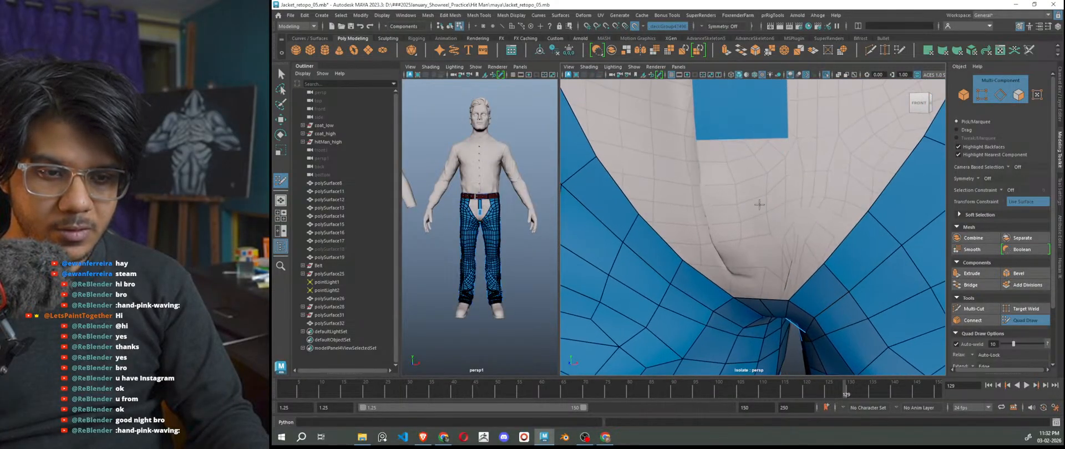
mouse_move(740, 140)
mouse_down()
mouse_move(745, 205)
mouse_move(783, 215)
mouse_move(745, 248)
mouse_up()
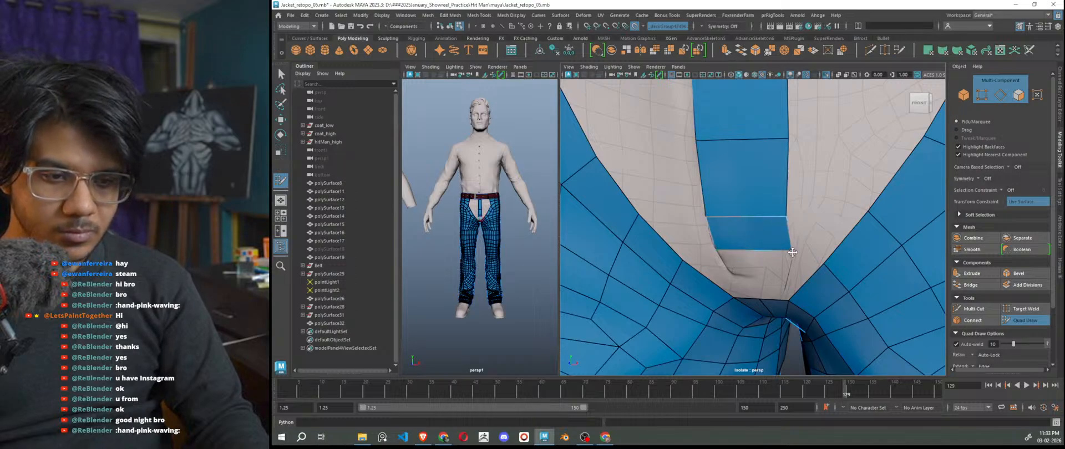
scroll(783, 252, down, 8)
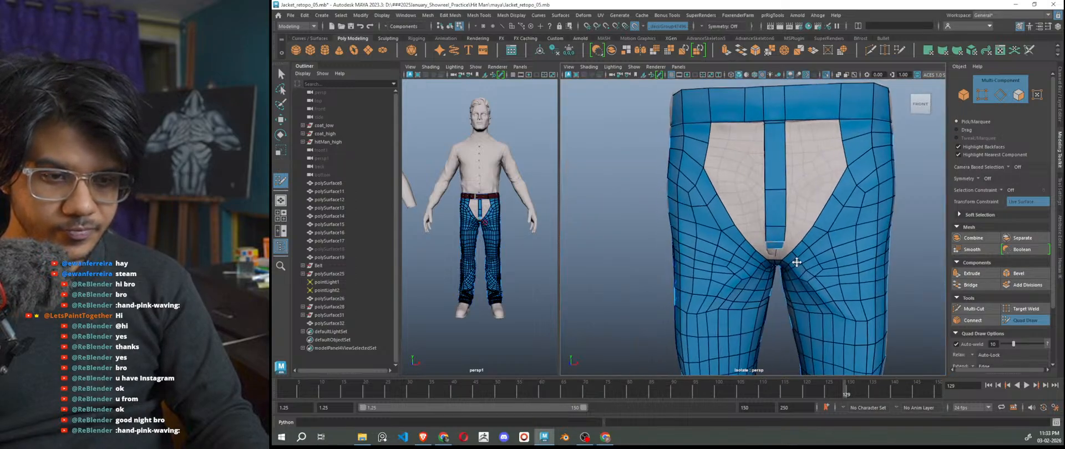
Extrude further quads from the fly strip's lower end and taper the last one to the curved end of the fly.
scroll(799, 246, up, 10)
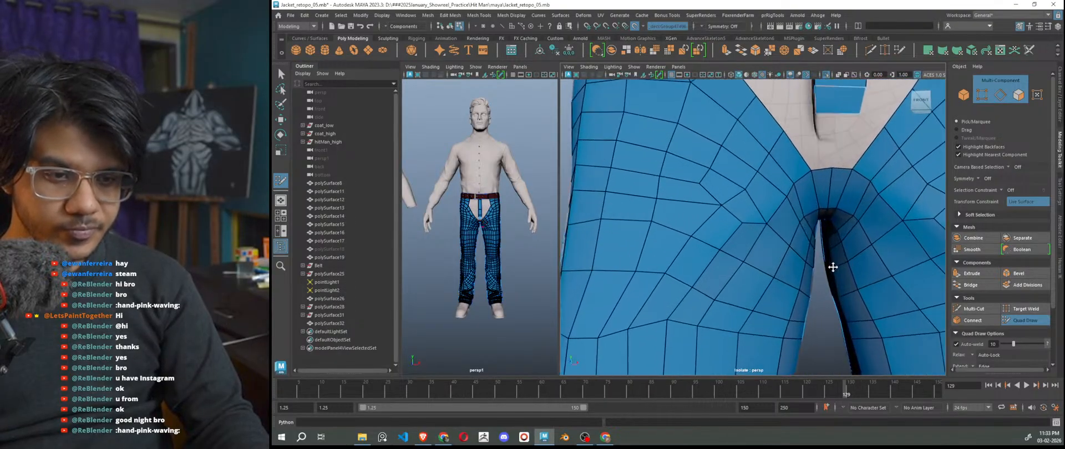
alt+drag(769, 276, 884, 264)
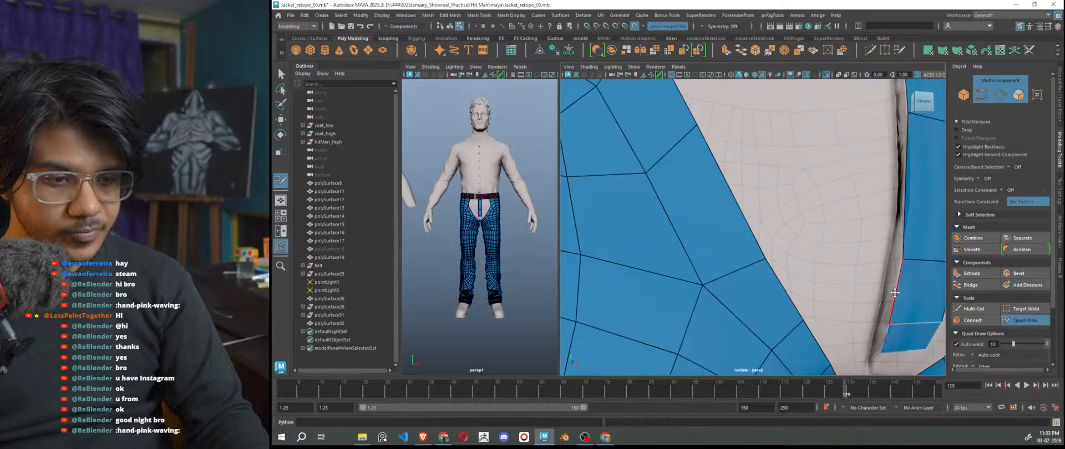
alt+right_drag(894, 293, 842, 281)
alt+drag(842, 281, 797, 261)
alt+right_drag(743, 240, 758, 293)
alt+middle_drag(758, 293, 804, 232)
key(Tab)
drag(774, 180, 780, 215)
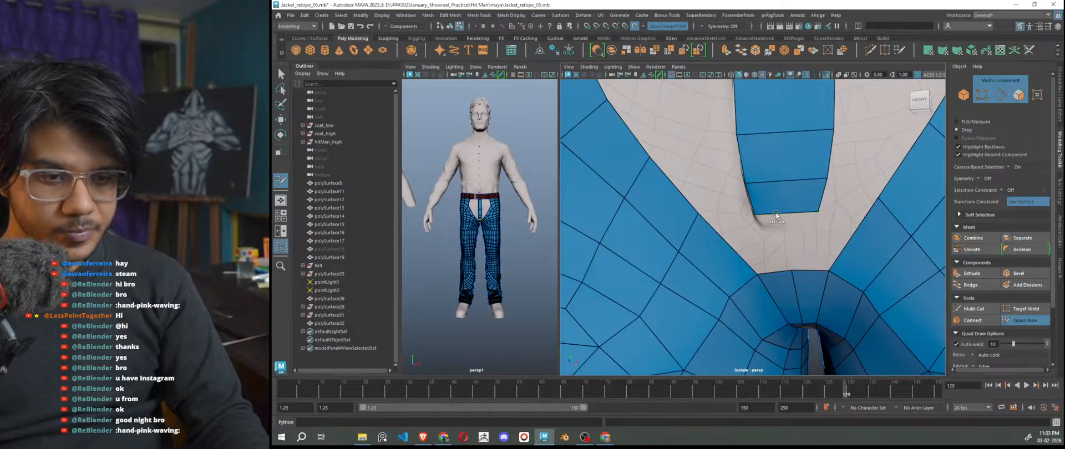
key(Tab)
drag(776, 214, 782, 226)
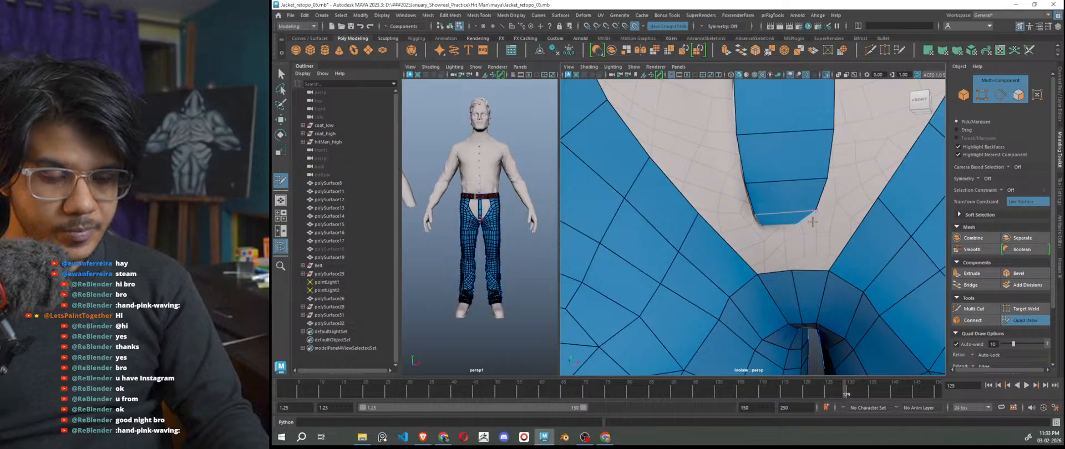
key(f)
Insert a vertical edge loop in the waistband just beside the fly and continue the thin row beneath the waistband.
alt+drag(808, 223, 810, 256)
scroll(744, 199, up, 5)
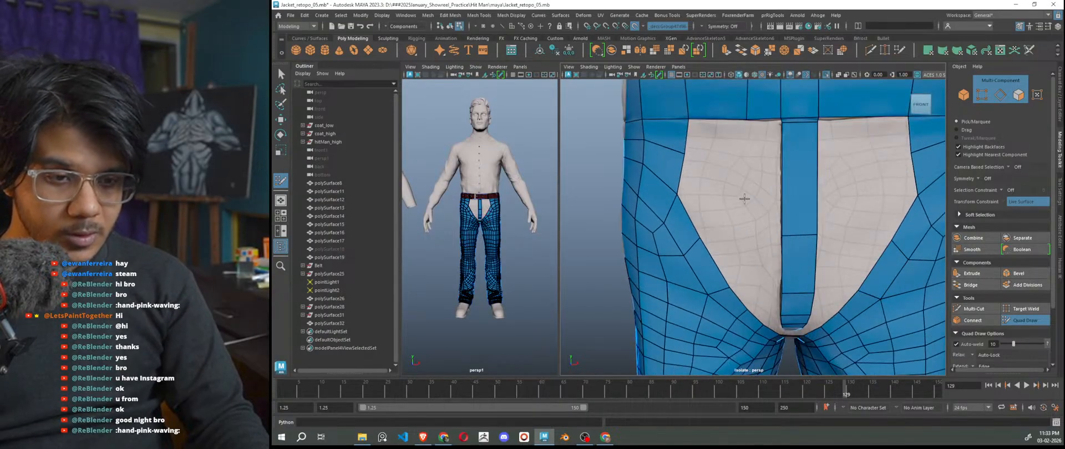
scroll(769, 263, up, 3)
alt+middle_drag(779, 230, 784, 252)
scroll(773, 240, up, 1)
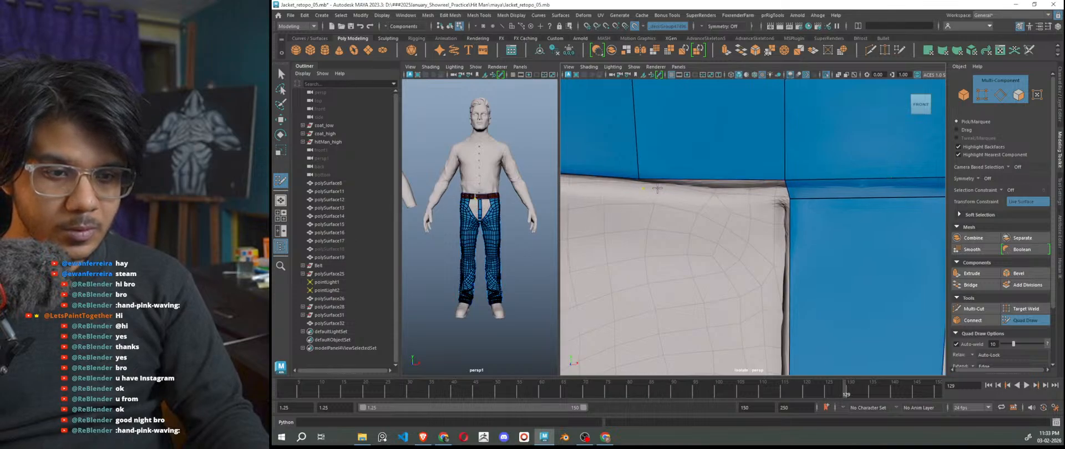
ctrl+click(752, 183)
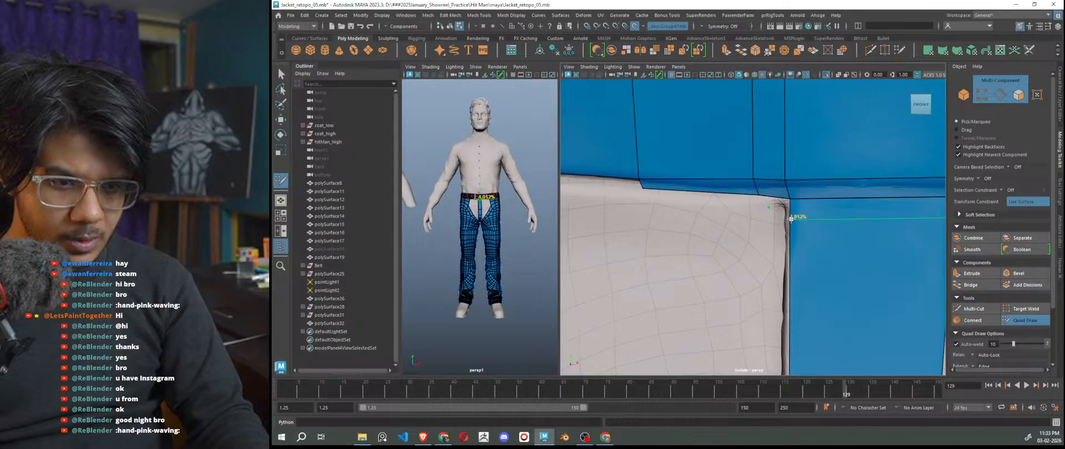
Add an edge loop across the top of the fly strip and fill the small corner where it meets the waistband.
alt+middle_drag(691, 231, 799, 232)
alt+drag(841, 239, 835, 240)
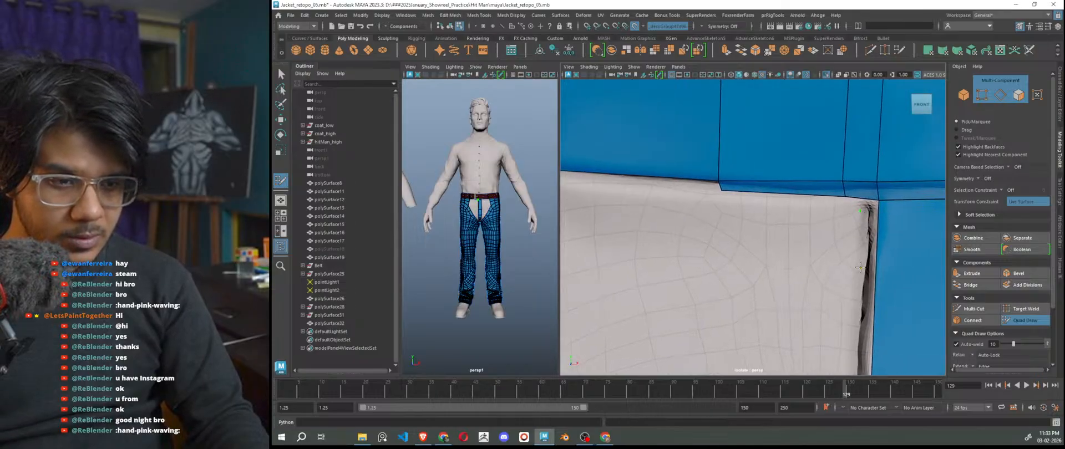
shift+click(868, 235)
drag(858, 211, 867, 207)
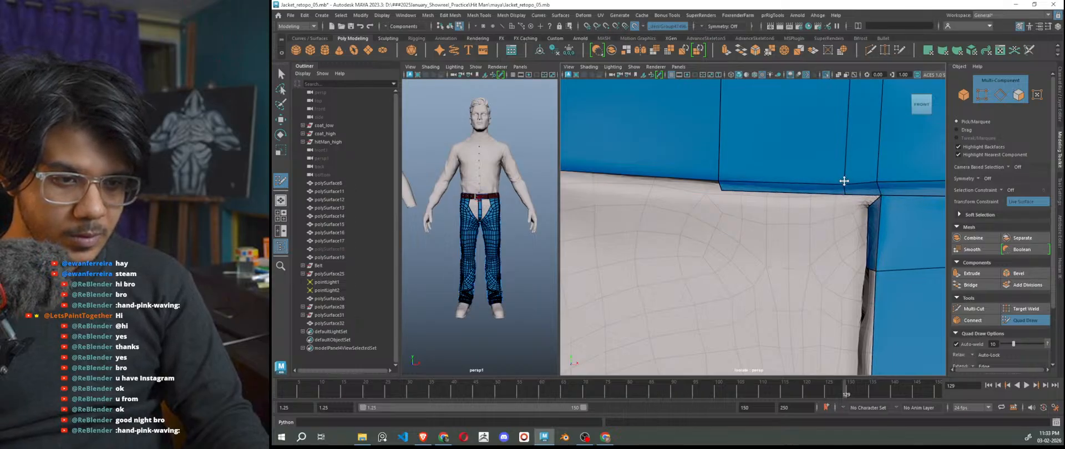
Insert a horizontal edge loop halfway through the thin row beneath the waistband at the fly.
alt+middle_drag(852, 216, 809, 233)
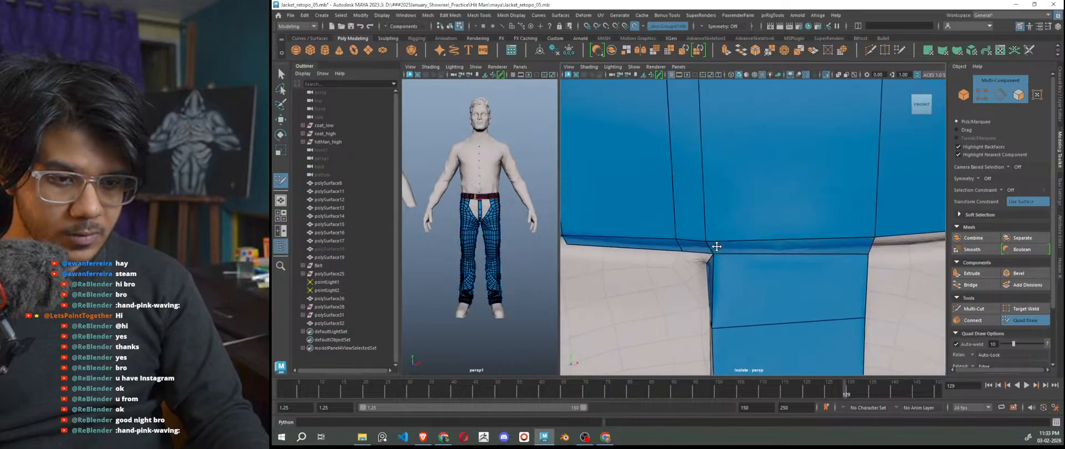
alt+middle_drag(712, 250, 733, 237)
scroll(744, 245, up, 4)
ctrl+click(854, 157)
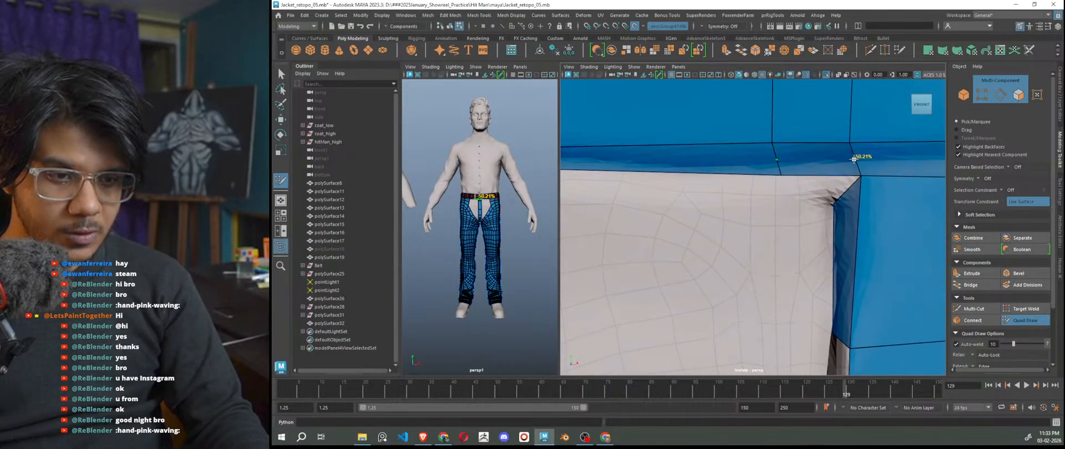
scroll(841, 231, down, 6)
scroll(794, 246, up, 6)
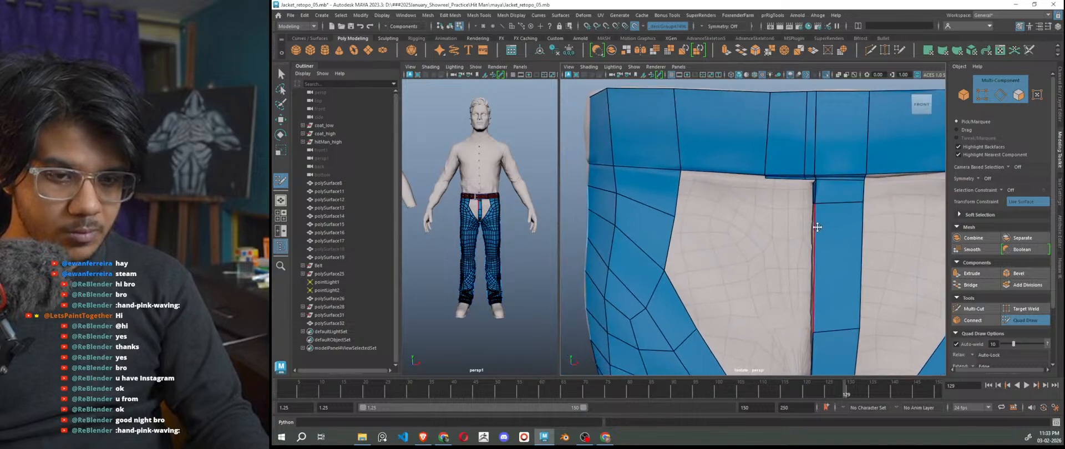
Adjust the vertex at the front opening's outer upper corner and insert two edge loops along the trouser top beneath the waistband.
scroll(748, 246, up, 4)
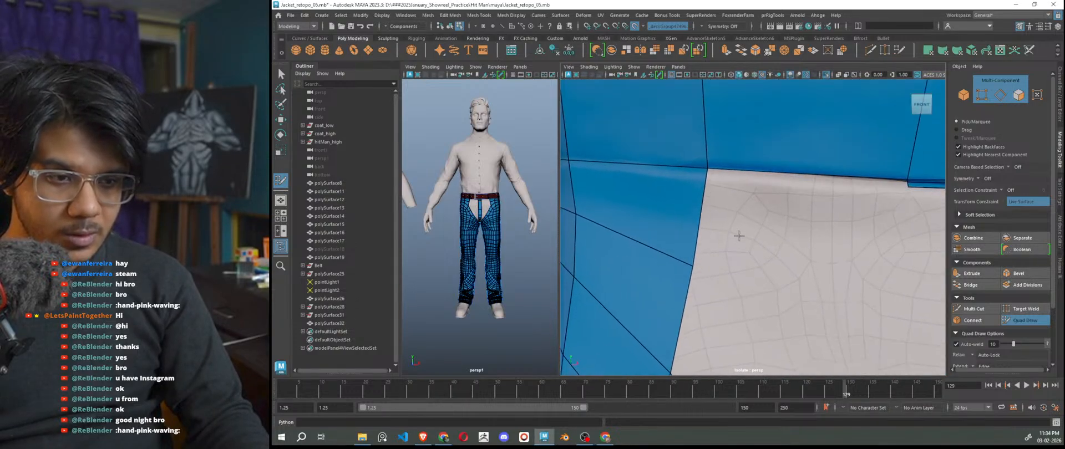
scroll(752, 259, up, 1)
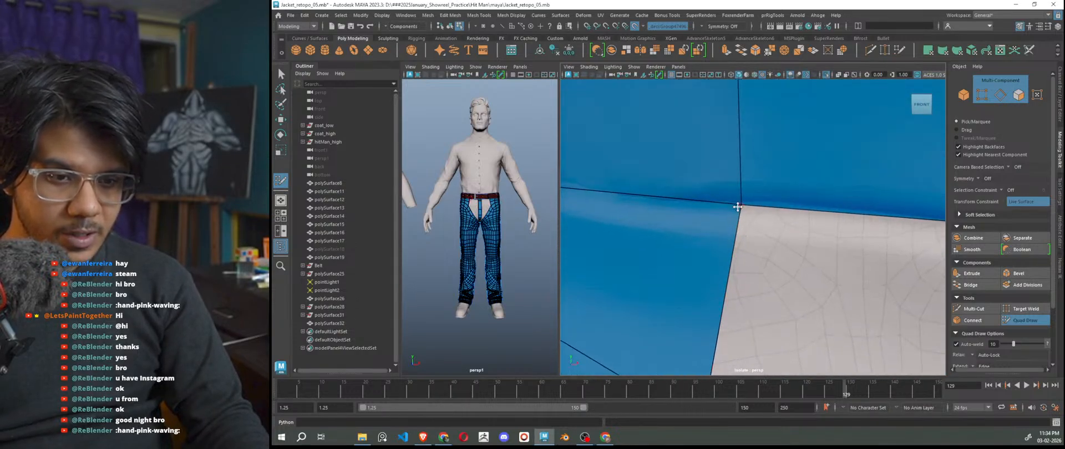
drag(739, 203, 736, 197)
ctrl+click(738, 204)
ctrl+click(735, 215)
scroll(747, 244, down, 5)
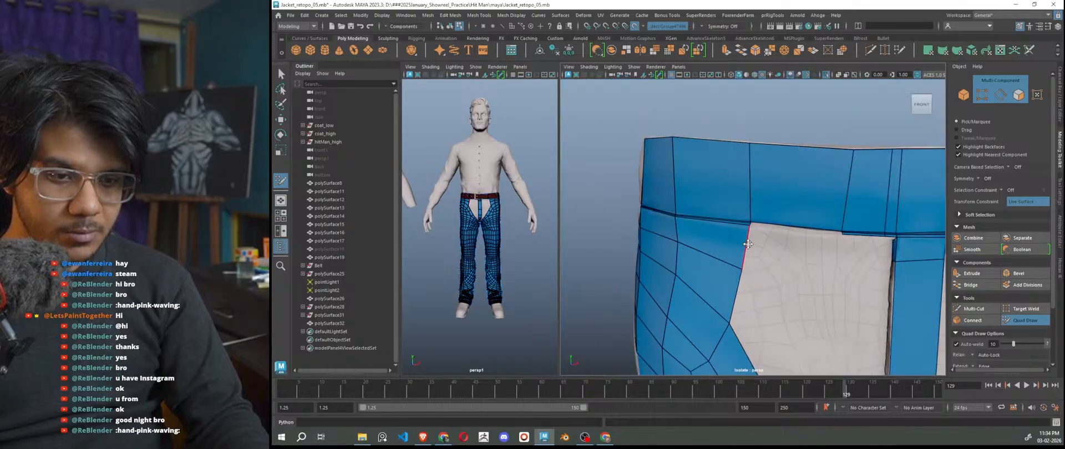
Extrude the waistband's lower edge into a thin row joining the opening's outer corner to the fly corner.
scroll(806, 263, up, 8)
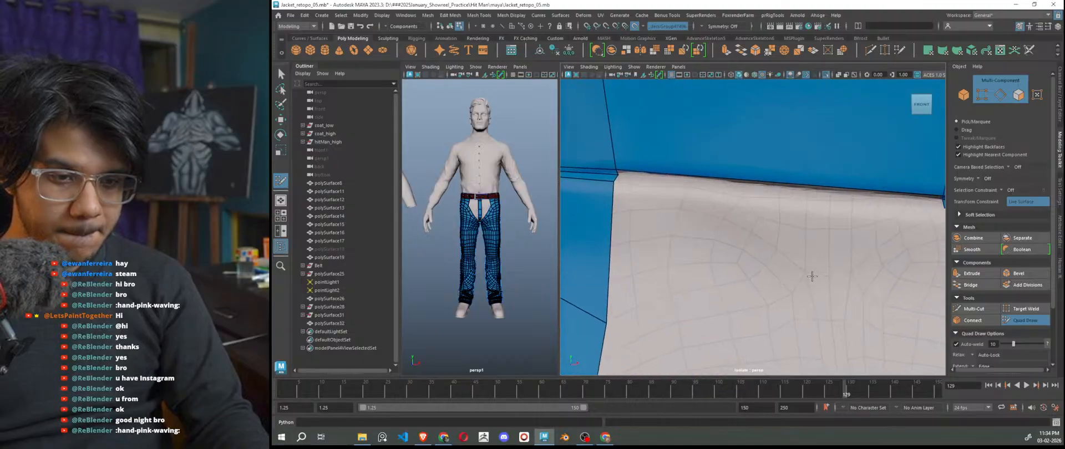
drag(734, 172, 743, 181)
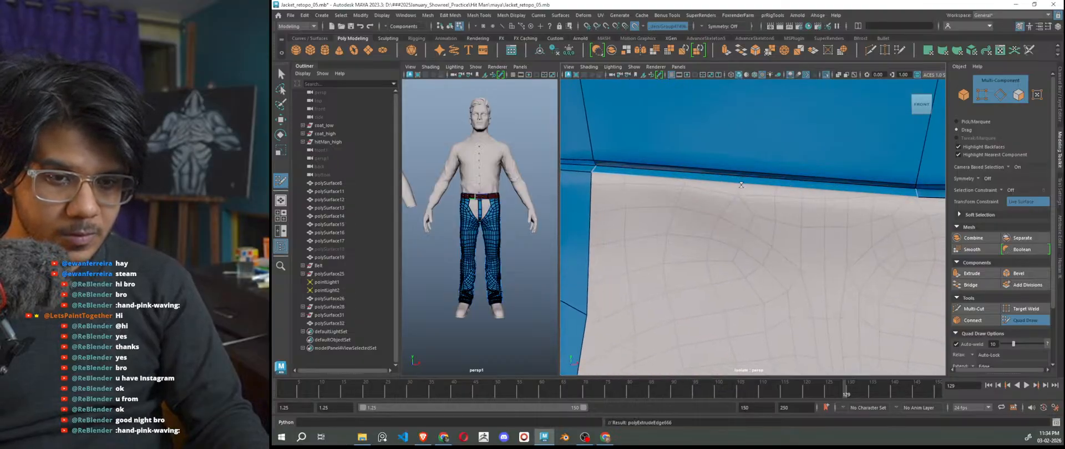
Adjust the outer corner vertex and extrude the waistband's lower edge into a thin row above the opening on the character's left.
alt+drag(833, 234, 808, 220)
alt+middle_drag(813, 212, 738, 214)
alt+middle_drag(898, 233, 621, 216)
alt+middle_drag(912, 260, 656, 272)
scroll(691, 263, down, 3)
scroll(776, 254, up, 3)
mouse_move(779, 261)
alt+middle_down()
mouse_move(797, 266)
mouse_move(778, 249)
alt+middle_up()
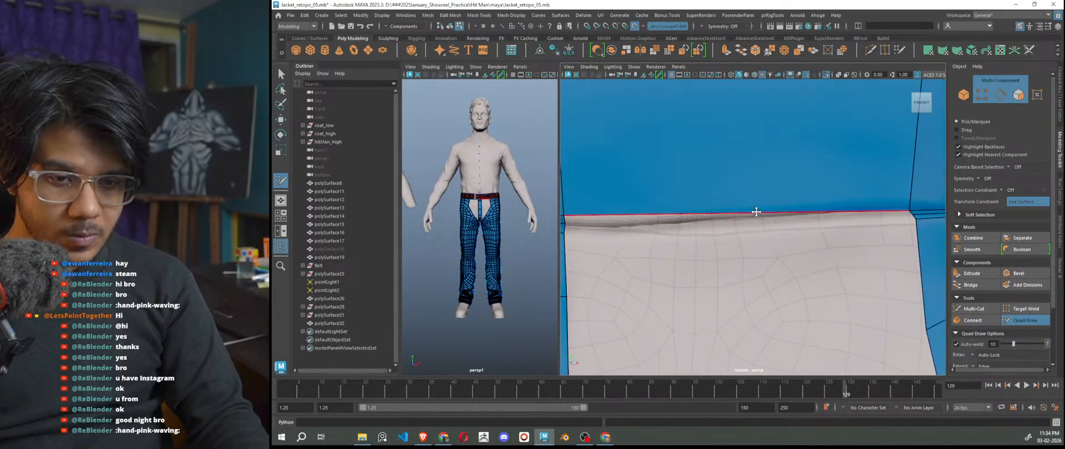
key(ctrl+z)
drag(909, 209, 911, 207)
drag(809, 210, 807, 218)
alt+middle_drag(809, 256, 835, 258)
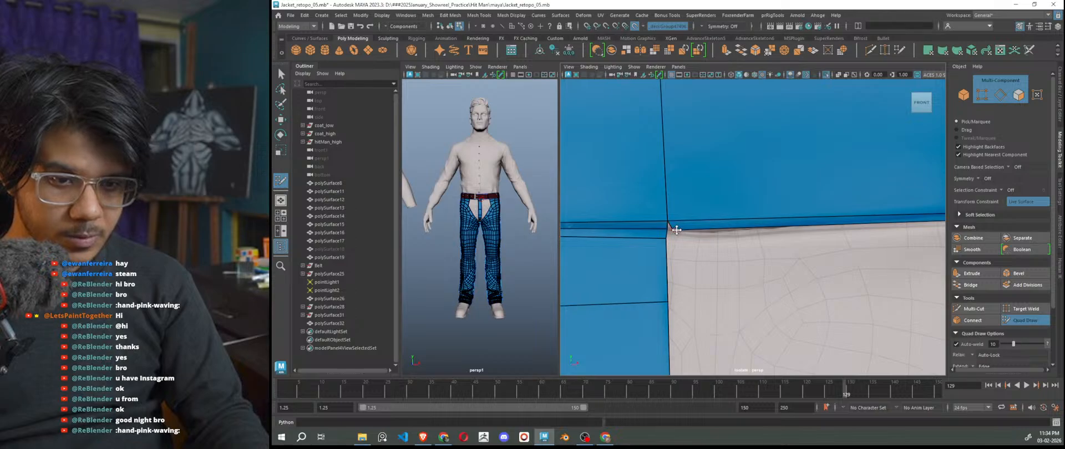
Fill the narrow side faces along the fly strip's edge on the character's right, down to its lower end.
scroll(737, 254, down, 2)
scroll(732, 252, up, 3)
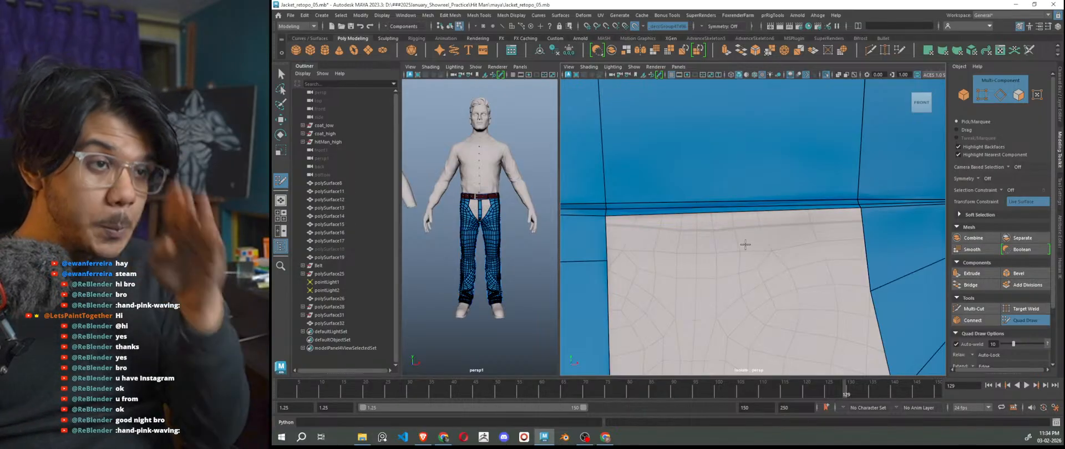
scroll(740, 264, down, 3)
scroll(740, 264, up, 4)
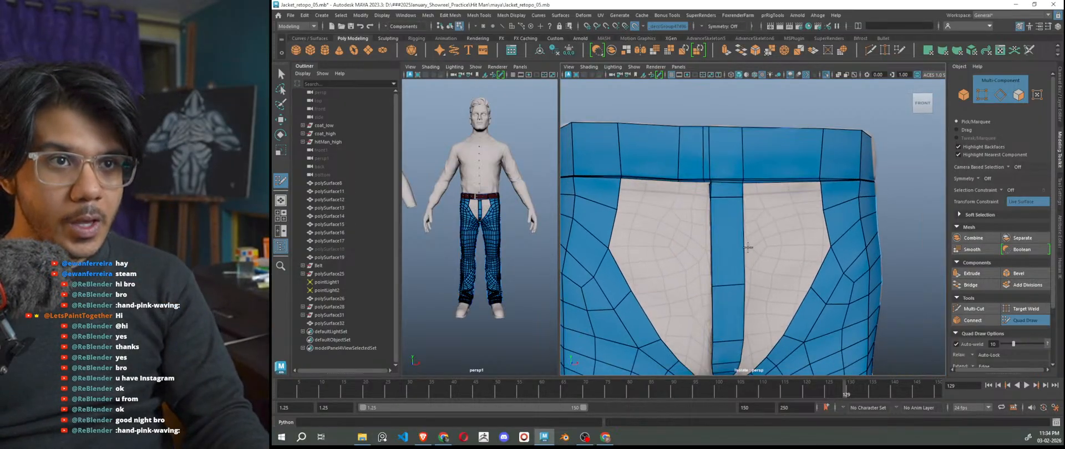
scroll(772, 280, up, 1)
alt+middle_drag(756, 256, 869, 253)
scroll(786, 266, up, 3)
alt+drag(760, 274, 786, 275)
scroll(782, 263, down, 3)
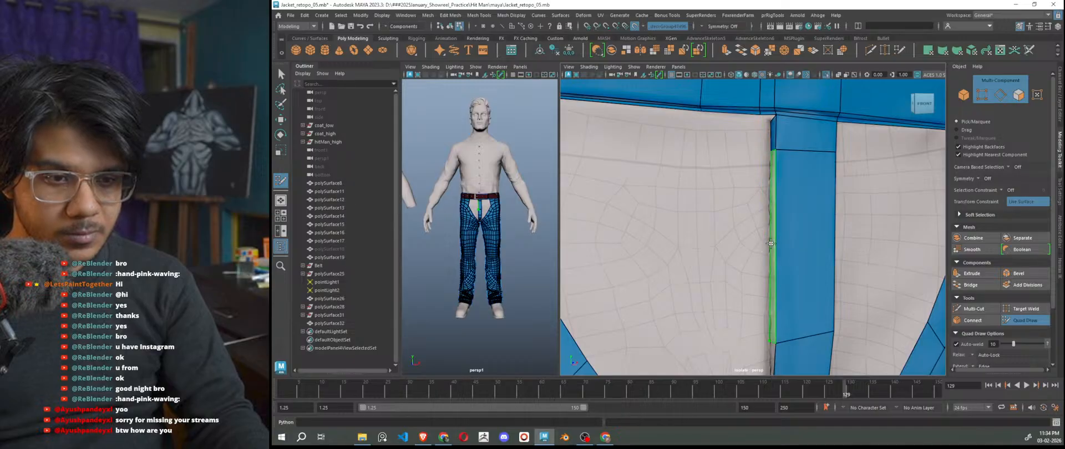
alt+middle_drag(789, 304, 797, 276)
alt+drag(796, 276, 799, 278)
scroll(803, 291, up, 3)
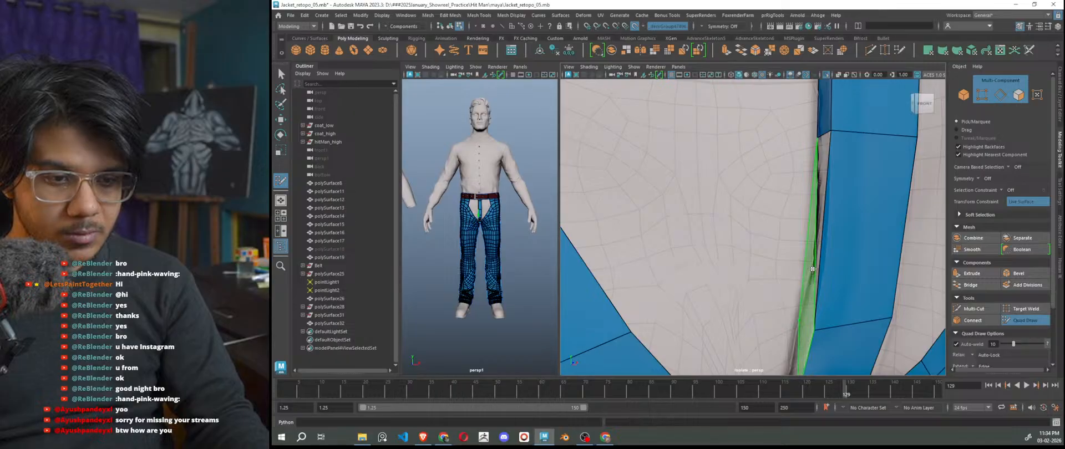
scroll(820, 270, down, 3)
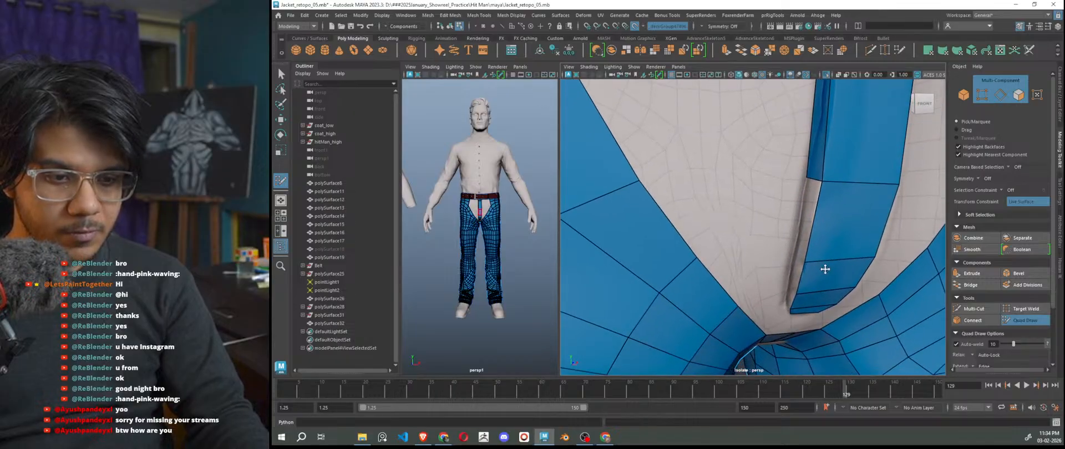
scroll(816, 266, up, 2)
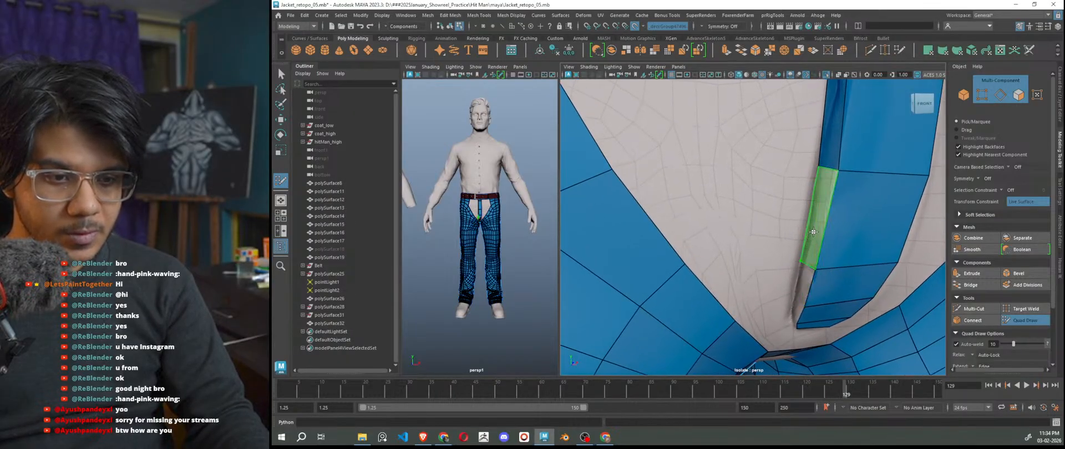
shift+click(809, 261)
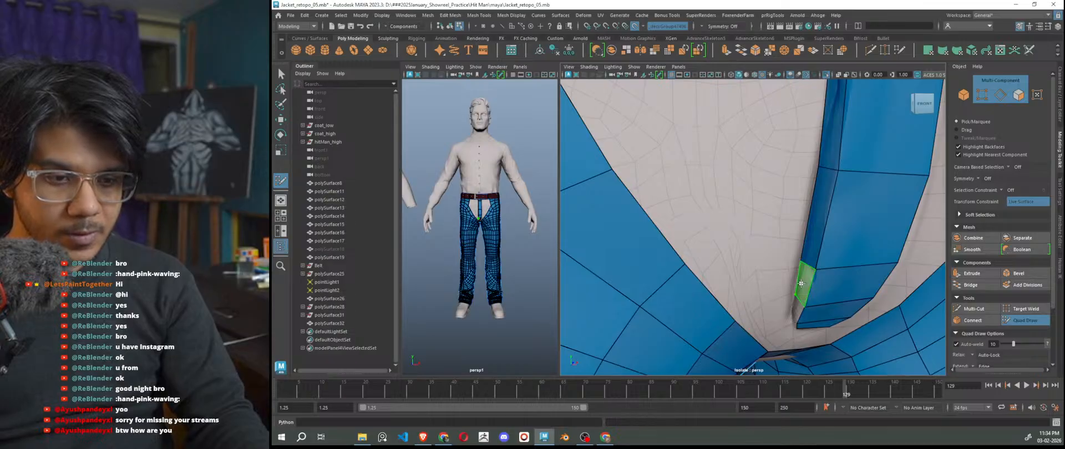
mouse_move(808, 311)
alt+mouse_down()
mouse_move(820, 281)
mouse_move(874, 252)
alt+mouse_up()
scroll(874, 251, up, 2)
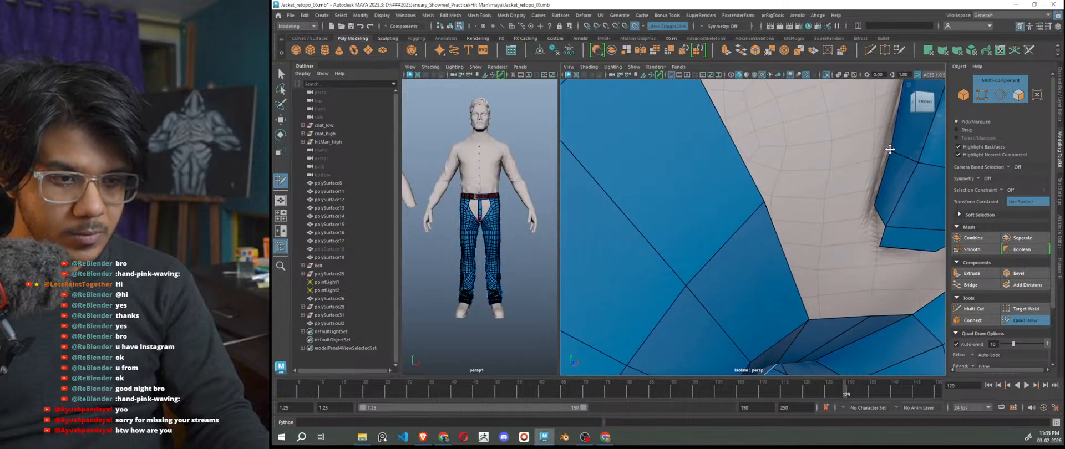
mouse_move(882, 240)
alt+mouse_down()
mouse_move(867, 230)
mouse_move(804, 271)
mouse_move(721, 211)
alt+mouse_up()
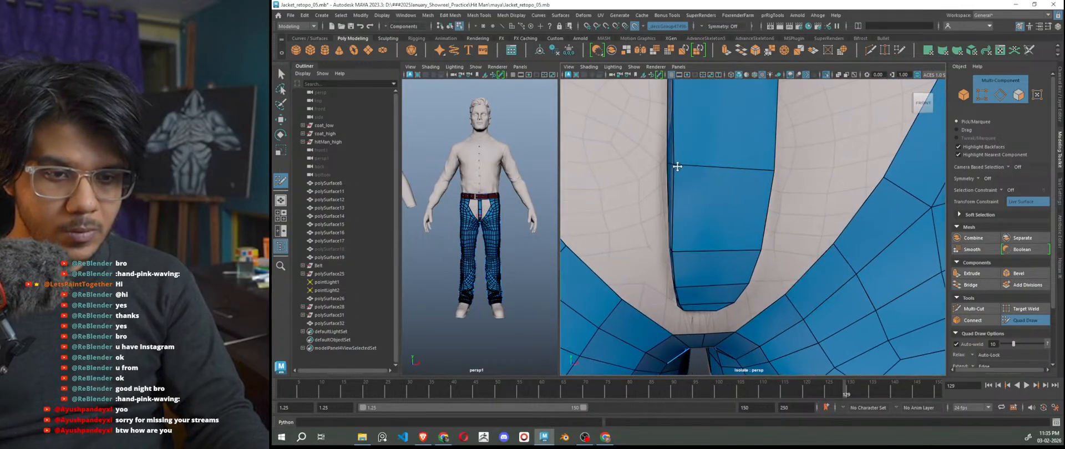
Fill the thin row beneath the waistband between the fly and the outer corner on the character's right.
scroll(674, 166, down, 5)
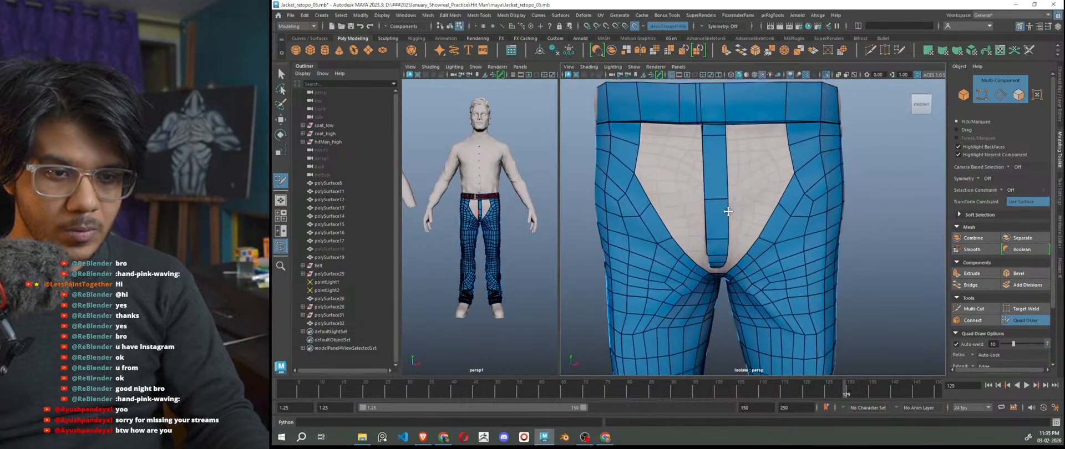
scroll(728, 211, up, 8)
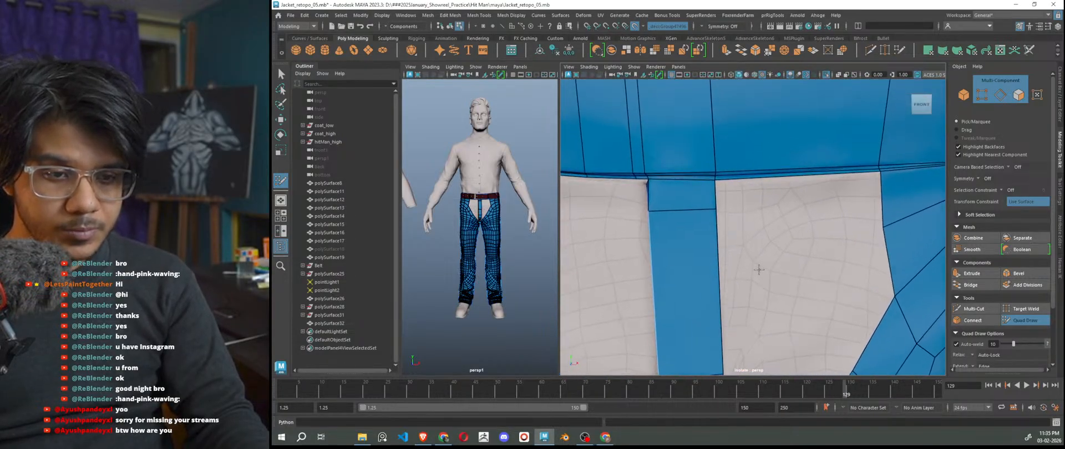
scroll(760, 277, up, 3)
scroll(751, 288, up, 3)
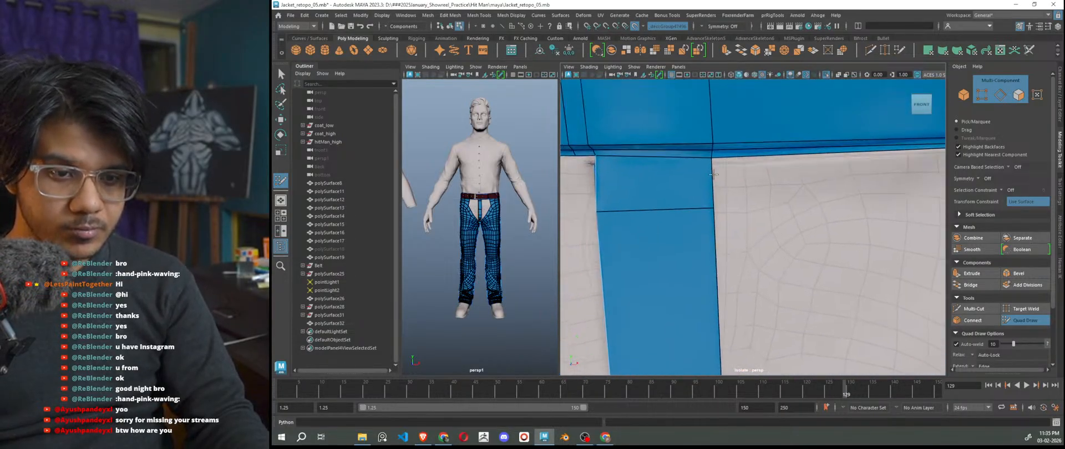
alt+drag(680, 208, 710, 207)
mouse_move(725, 206)
alt+right_down()
mouse_move(744, 200)
mouse_move(670, 200)
alt+right_up()
shift+click(811, 135)
alt+middle_drag(671, 200, 725, 208)
alt+right_drag(726, 208, 762, 286)
alt+middle_drag(761, 285, 773, 265)
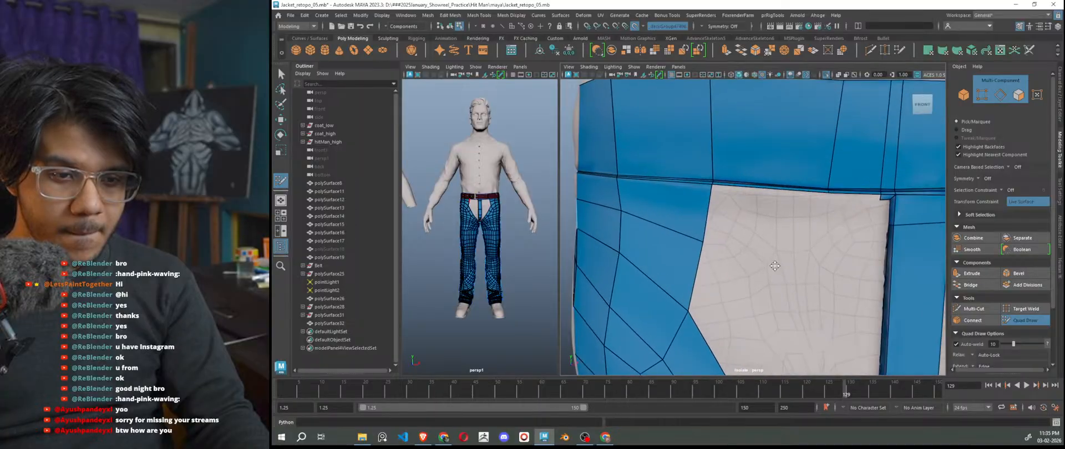
scroll(773, 265, up, 2)
alt+drag(795, 220, 760, 215)
shift+click(788, 168)
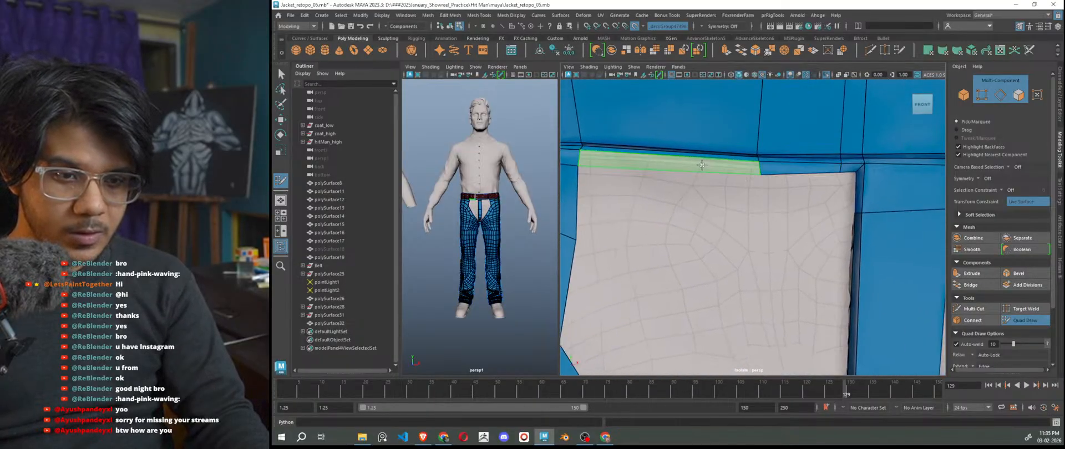
Insert a vertical edge loop through the waistband and the thin row above the opening on the character's left.
scroll(757, 230, down, 5)
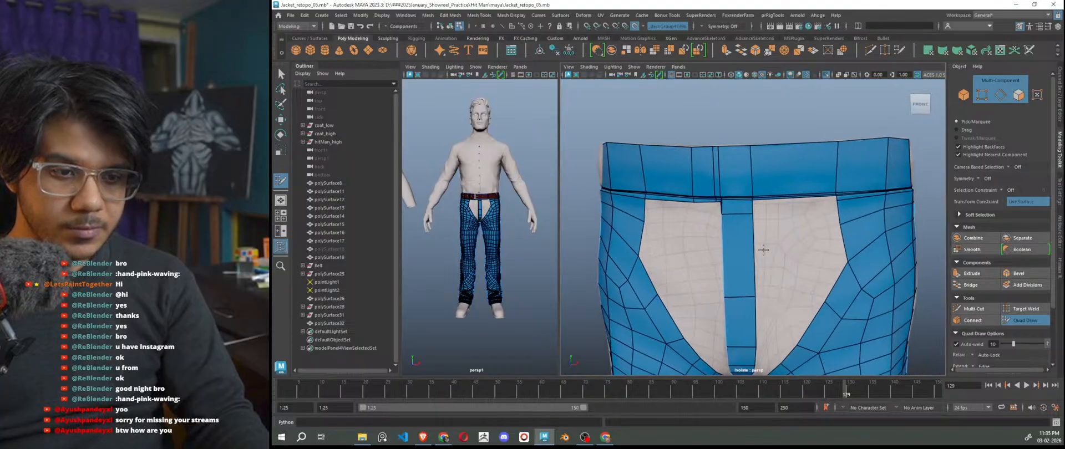
scroll(776, 249, up, 5)
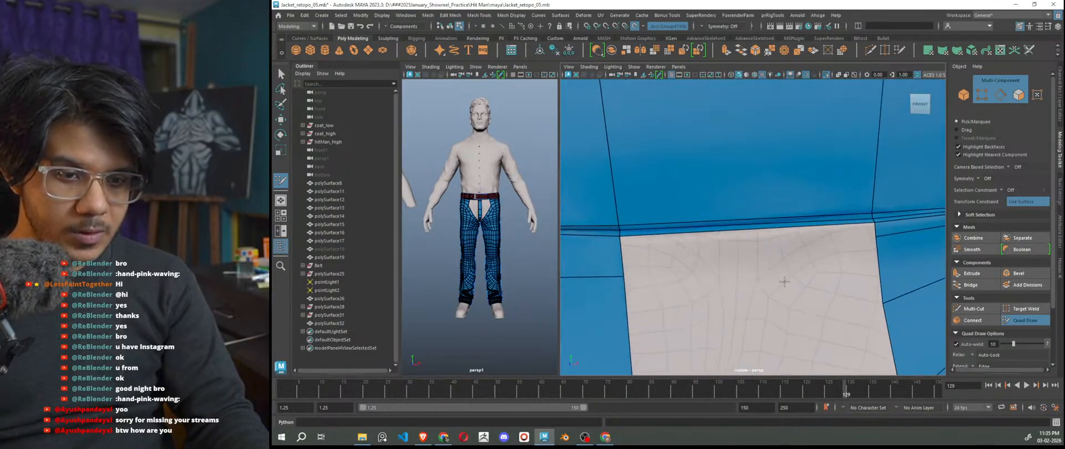
alt+drag(801, 276, 861, 280)
alt+middle_drag(839, 279, 775, 251)
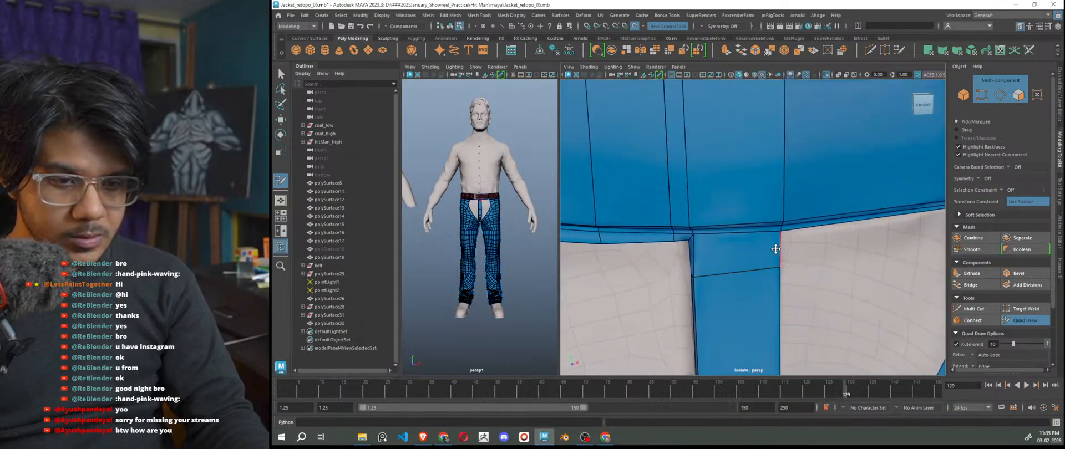
mouse_move(841, 276)
alt+mouse_down()
mouse_move(794, 273)
mouse_move(824, 271)
alt+mouse_up()
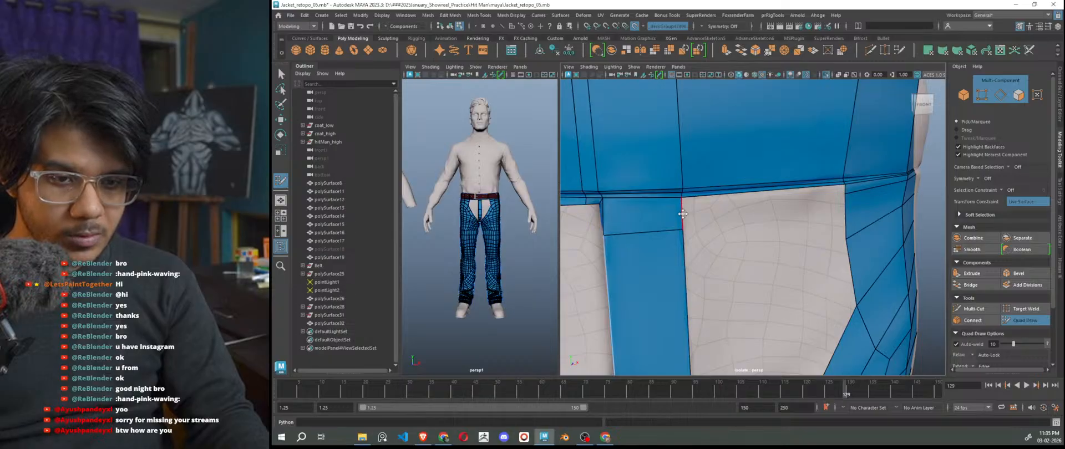
alt+drag(808, 209, 799, 255)
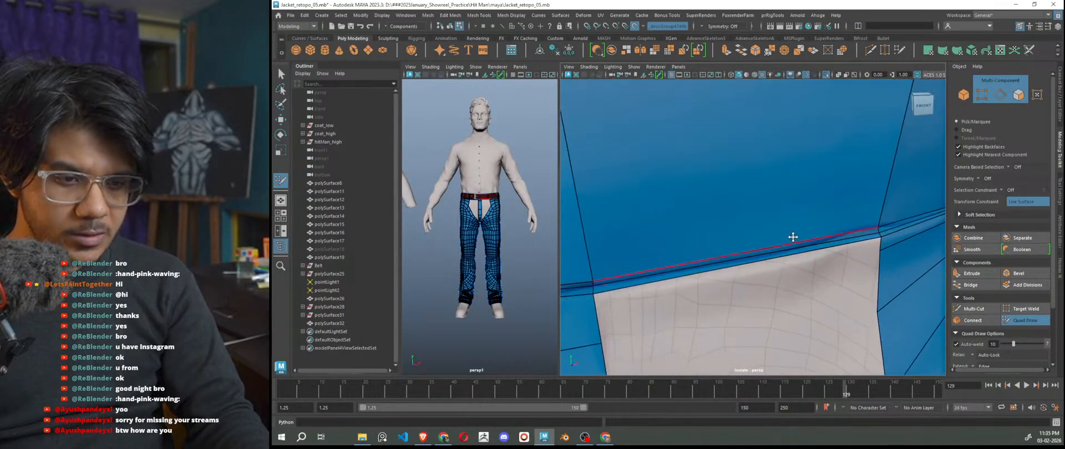
ctrl+click(784, 237)
scroll(814, 271, up, 3)
ctrl+click(776, 176)
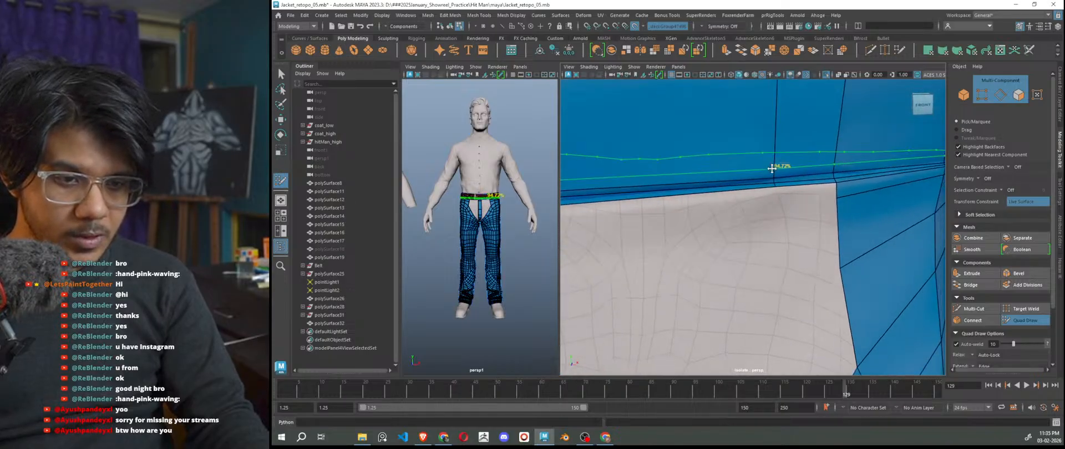
Fill a diagonal quad in the left opening's upper outer corner and nudge its corner vertex outward.
scroll(791, 207, up, 2)
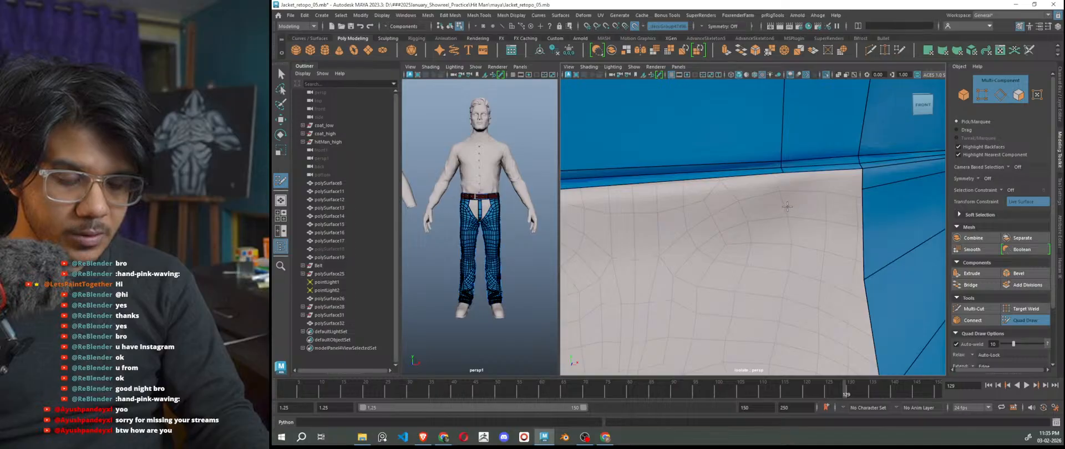
shift+click(834, 180)
drag(863, 188, 872, 193)
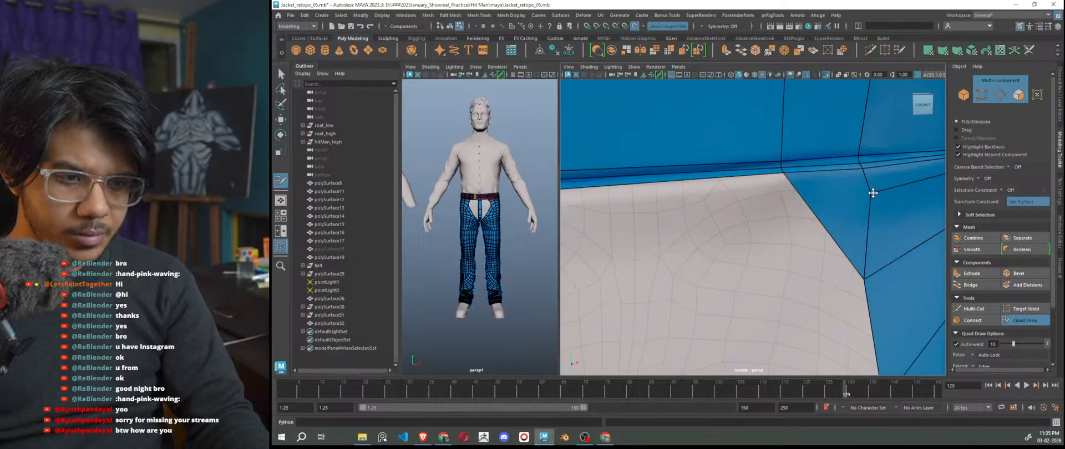
Fill a wide face under the waistband from the fly strip across to the left opening's outer edge.
scroll(834, 239, down, 3)
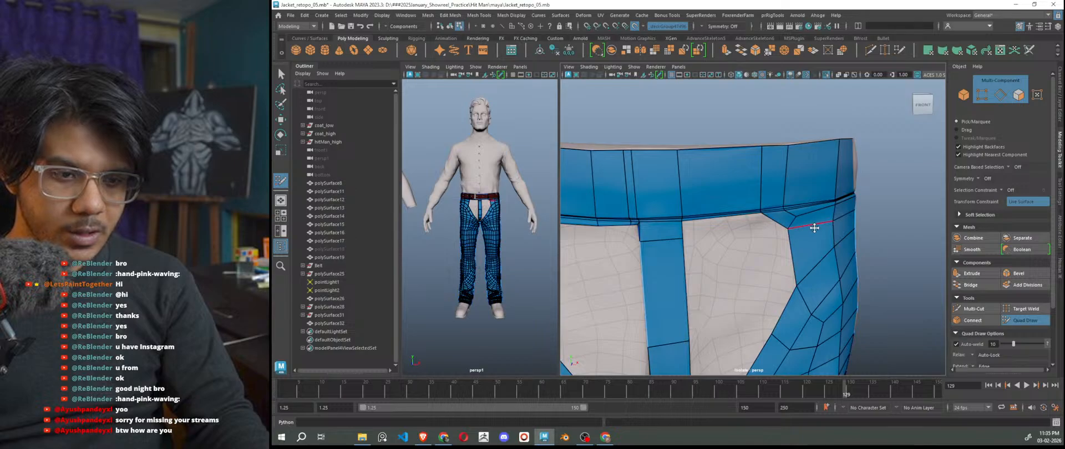
scroll(826, 229, up, 2)
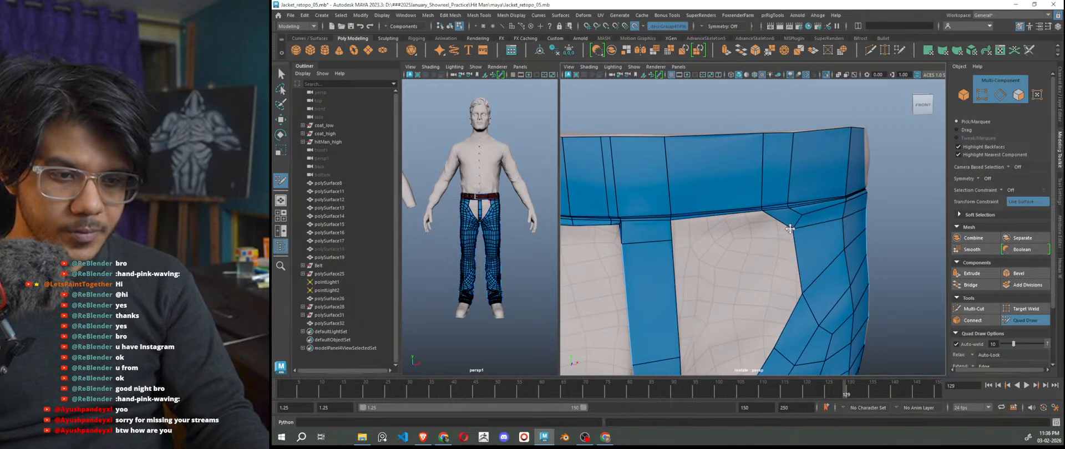
scroll(725, 265, down, 2)
scroll(724, 264, up, 2)
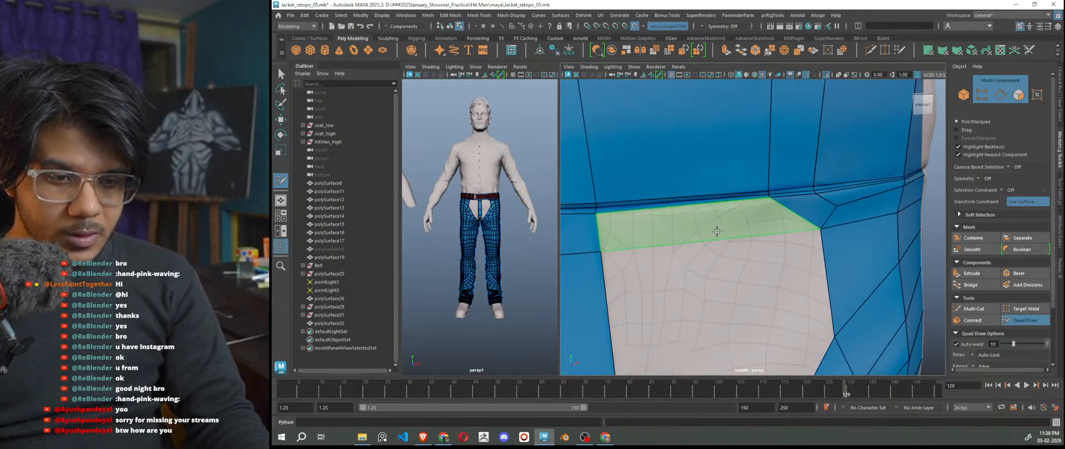
shift+click(719, 235)
scroll(738, 277, down, 2)
scroll(739, 275, up, 3)
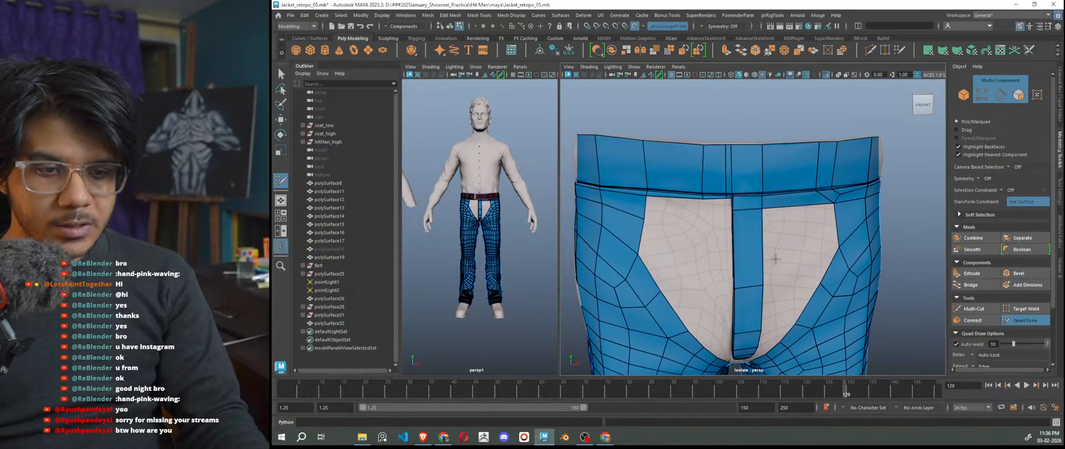
Insert a vertical edge loop through the waistband and the wide face below it, and shift its lower vertex toward the fly.
scroll(783, 282, up, 1)
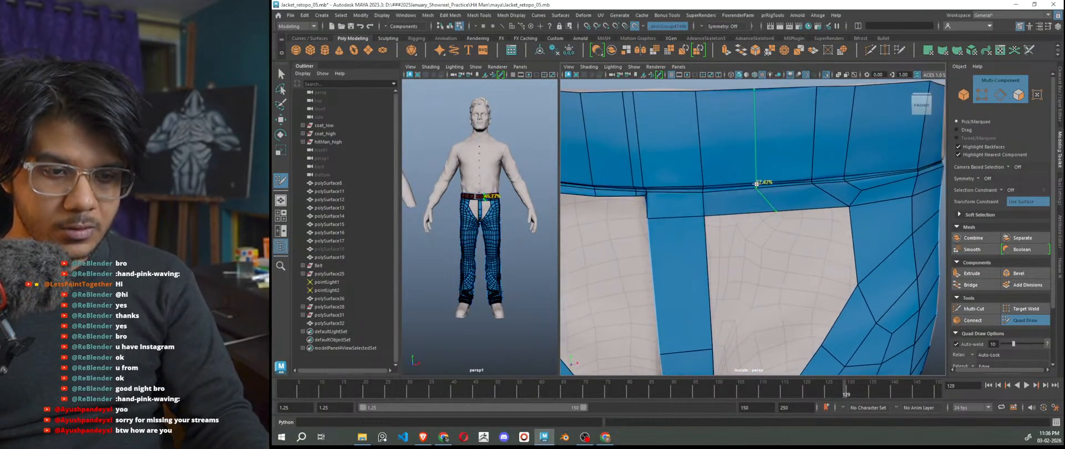
ctrl+click(763, 181)
scroll(772, 237, down, 4)
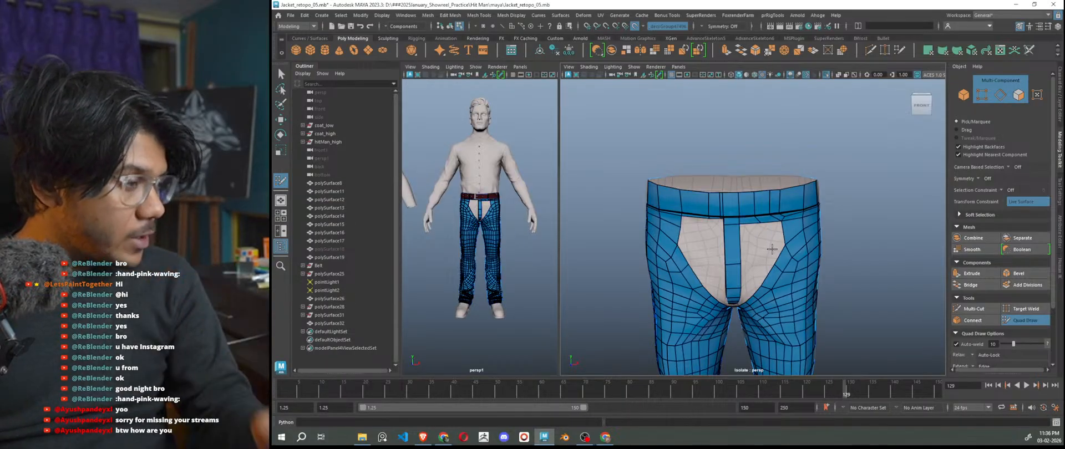
scroll(785, 255, up, 1)
scroll(786, 254, up, 5)
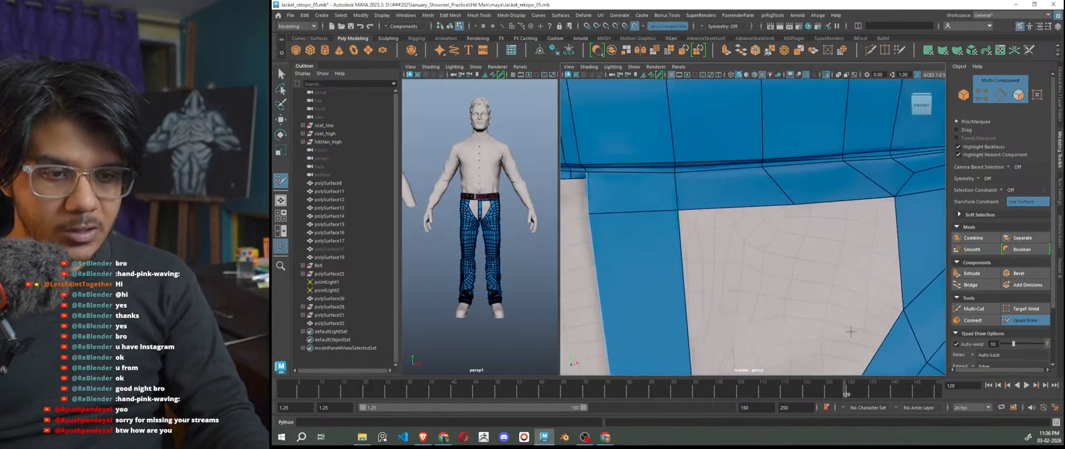
drag(800, 203, 778, 206)
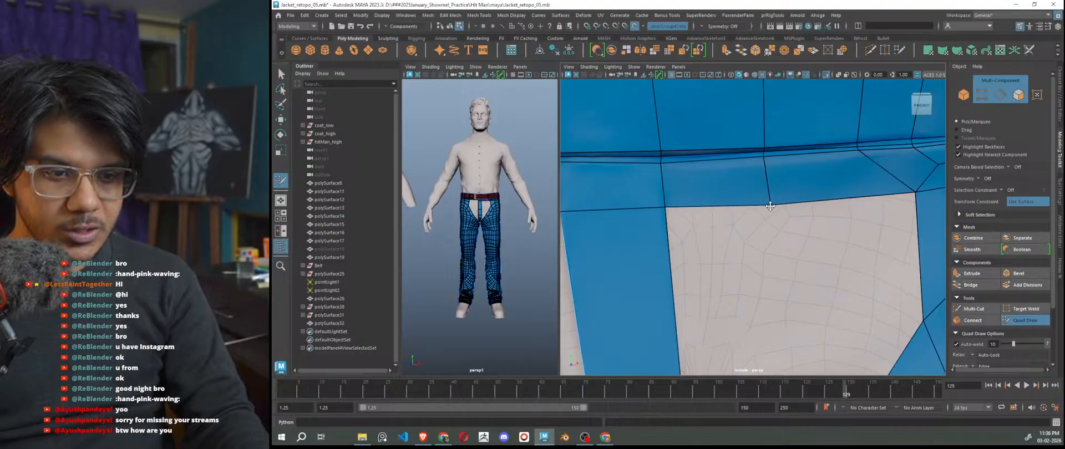
Move the upper vertex on the outer edge of the character's right opening up toward the waistband.
scroll(827, 228, down, 6)
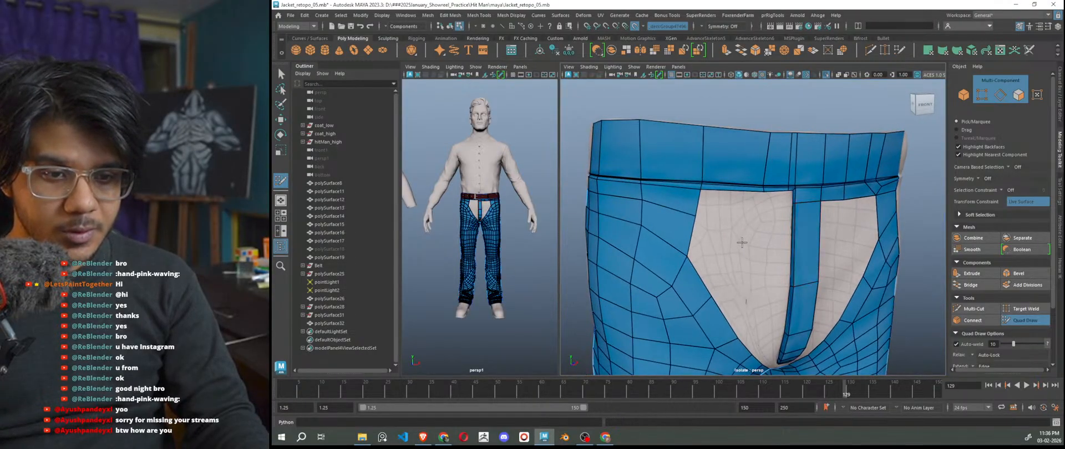
scroll(741, 242, up, 5)
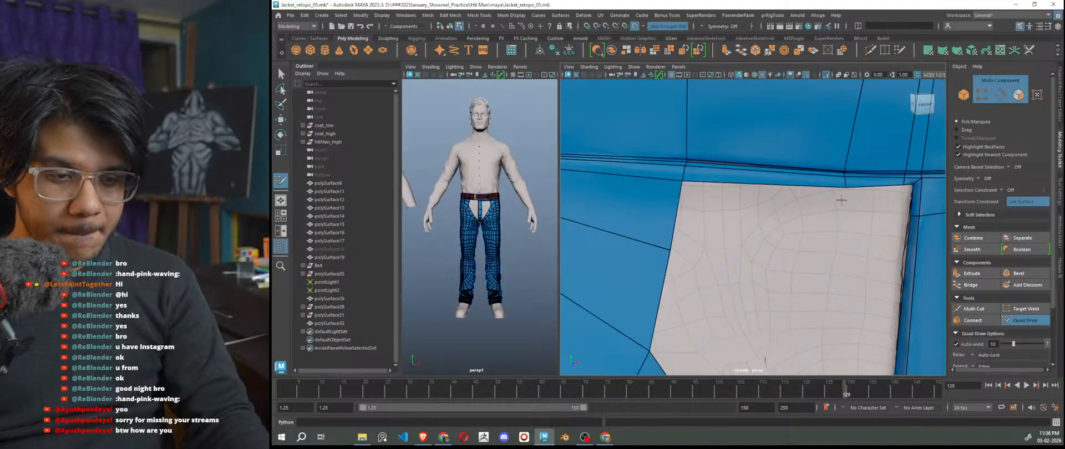
drag(667, 249, 669, 225)
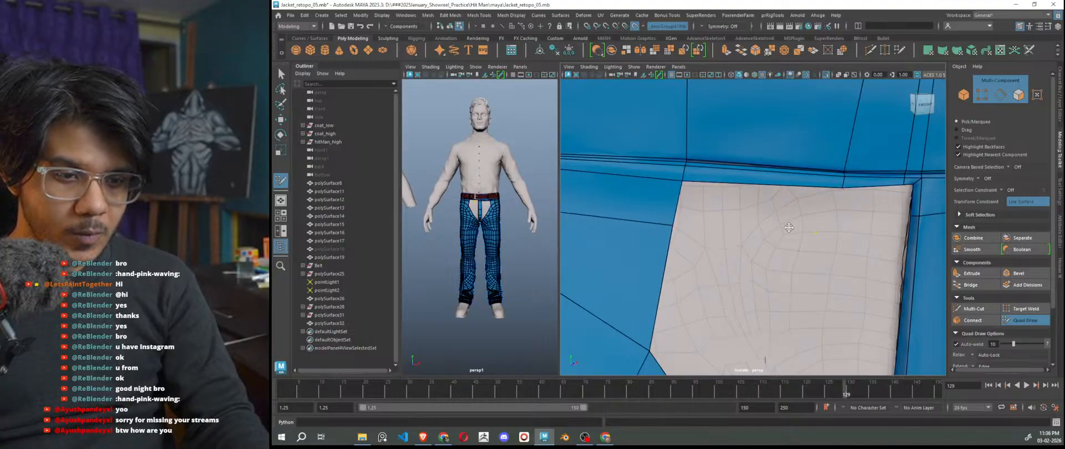
Fill the band under the waistband in the character's right opening with two quads up to the fly strip and even out their lower vertices.
shift+click(772, 223)
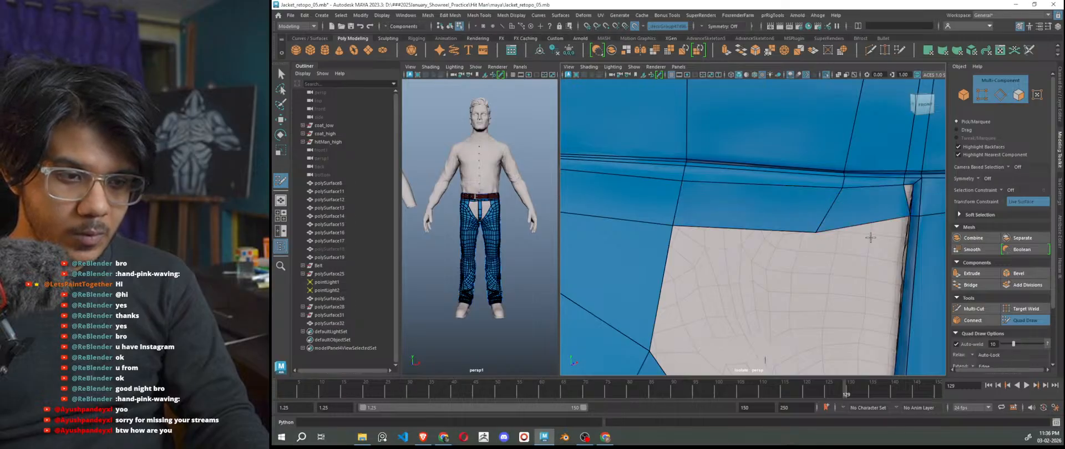
mouse_move(871, 218)
alt+mouse_down()
mouse_move(842, 246)
mouse_move(845, 257)
alt+mouse_up()
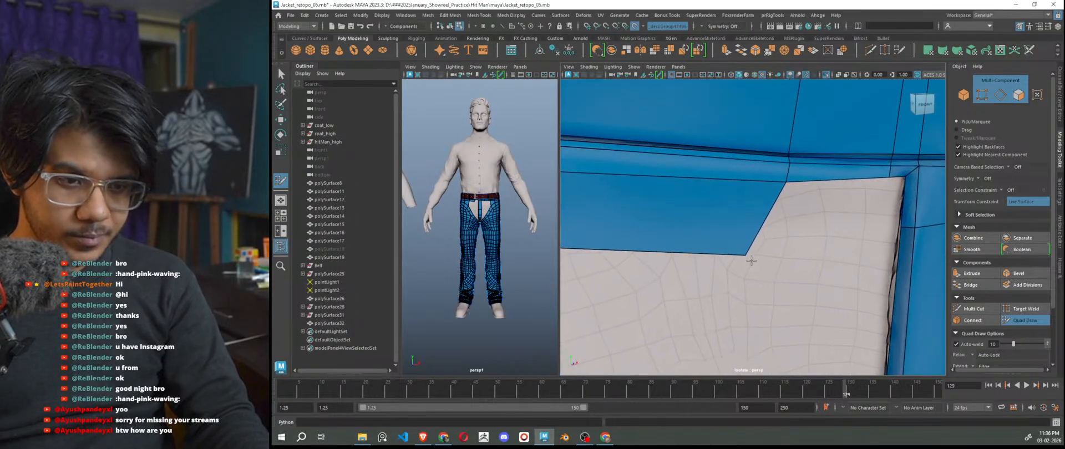
drag(747, 255, 780, 244)
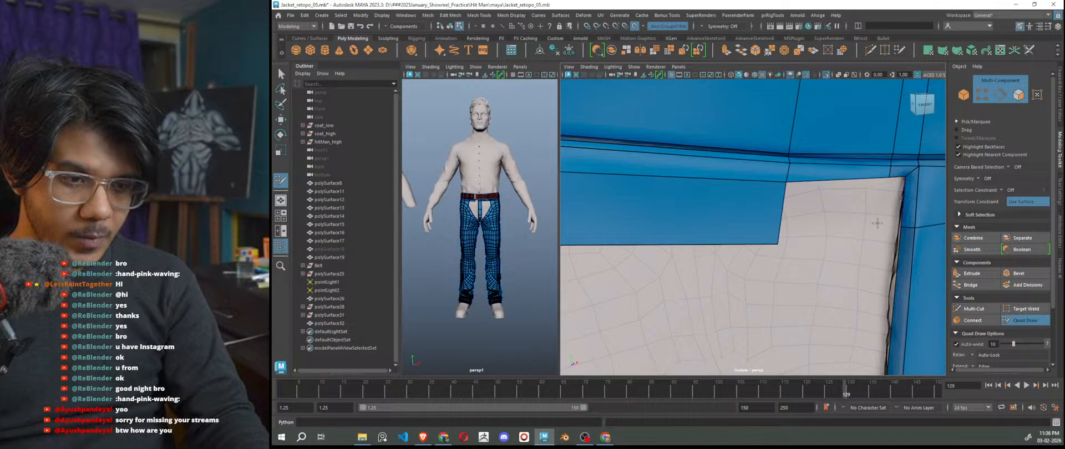
shift+click(859, 237)
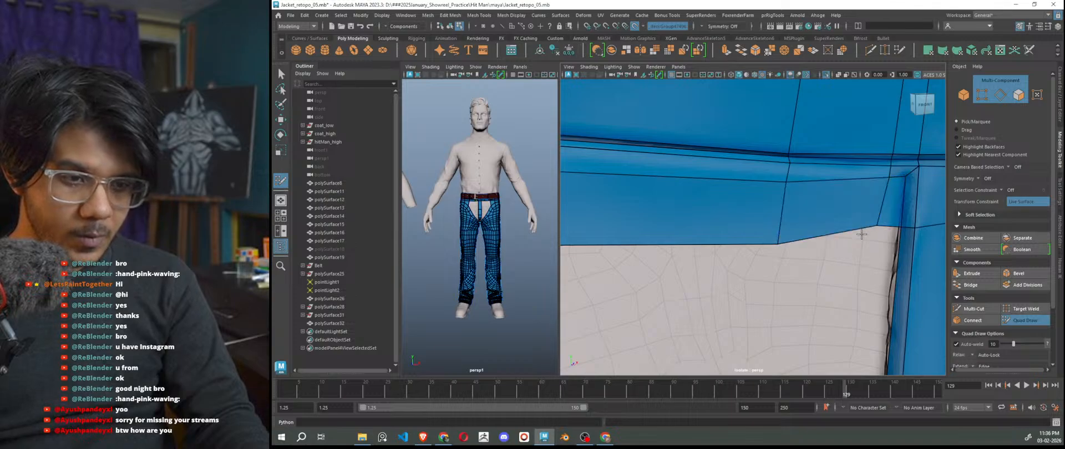
drag(871, 224, 871, 231)
Examine both front openings, the lower end of the fly strip and the waistband edge loops from several angles.
scroll(869, 241, down, 8)
alt+drag(856, 264, 815, 275)
alt+middle_drag(775, 295, 789, 241)
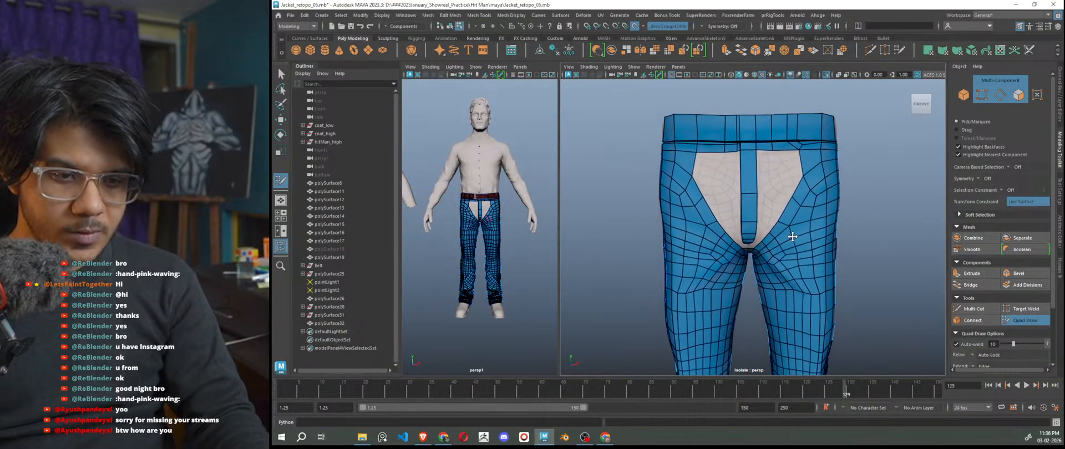
scroll(782, 239, down, 3)
scroll(823, 273, up, 6)
alt+drag(823, 273, 874, 230)
scroll(883, 219, up, 4)
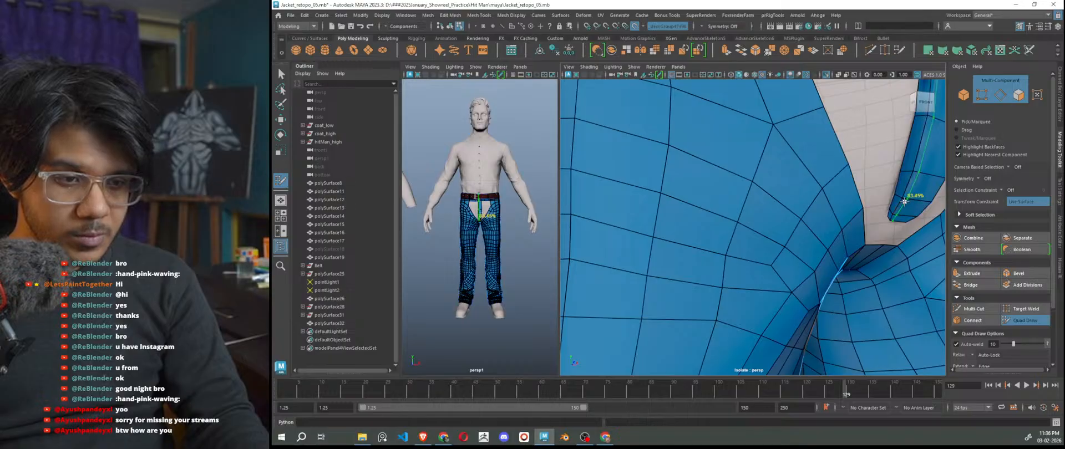
alt+drag(909, 237, 793, 222)
alt+middle_drag(764, 201, 764, 221)
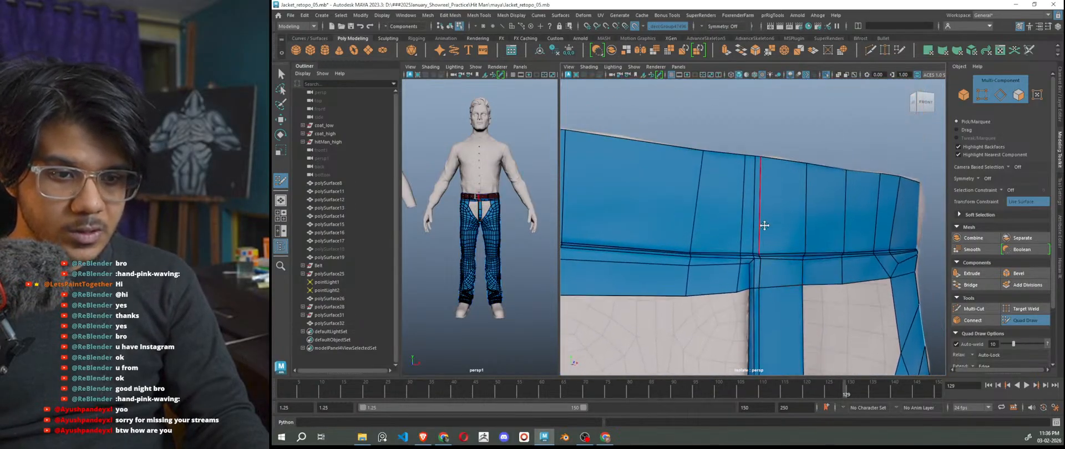
mouse_move(763, 197)
alt+mouse_down()
mouse_move(827, 238)
mouse_move(806, 259)
alt+mouse_up()
scroll(825, 244, down, 7)
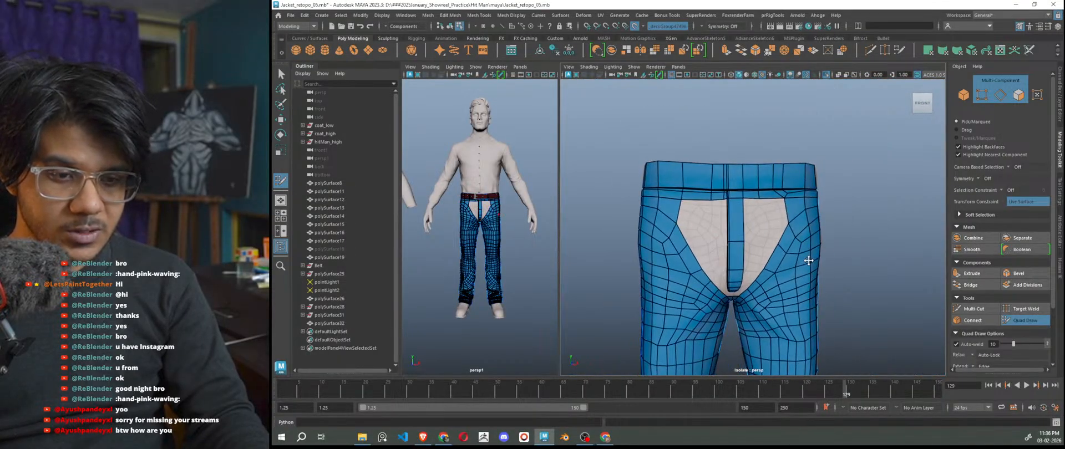
Leave Quad Draw, select the trousers retopology mesh, and isolate and frame it in the second viewport with smooth mesh preview on.
key(q)
key(w)
right_drag(829, 214, 869, 128)
click(809, 221)
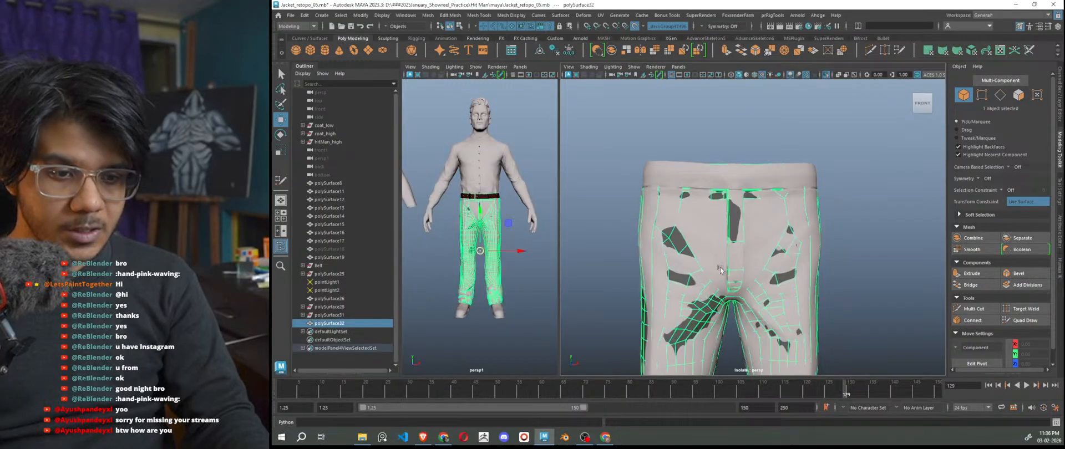
key(f)
key(f)
key(ctrl+1)
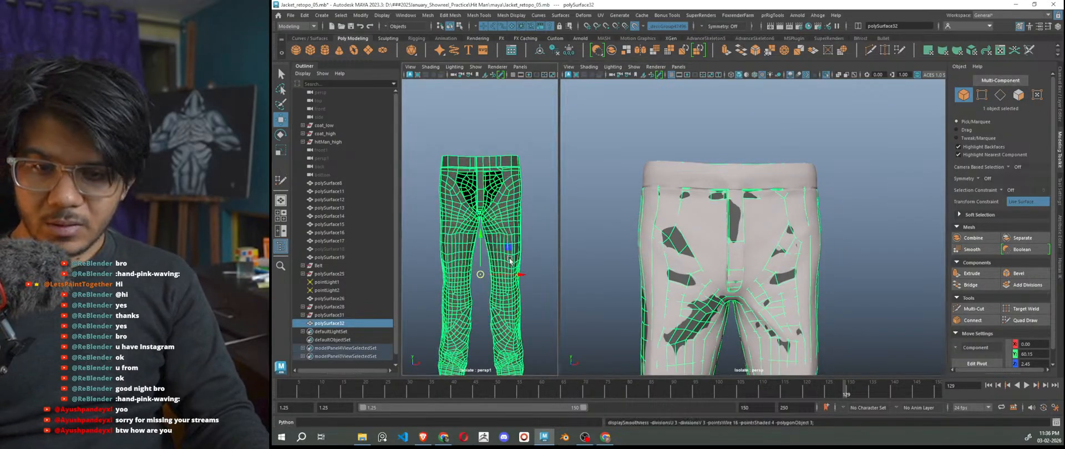
Deselect the mesh, hide the Outliner and widen the second viewport to show the smoothed trousers larger.
click(552, 251)
scroll(529, 211, up, 6)
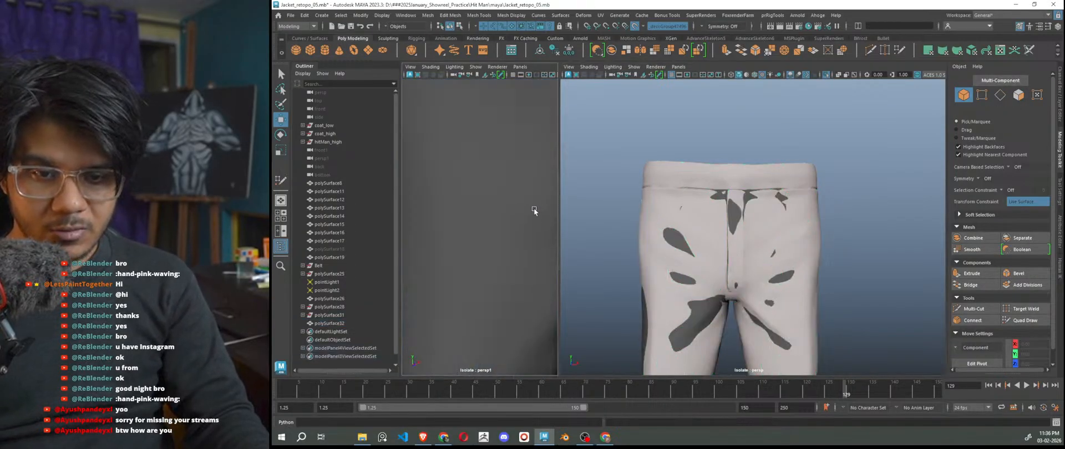
click(276, 245)
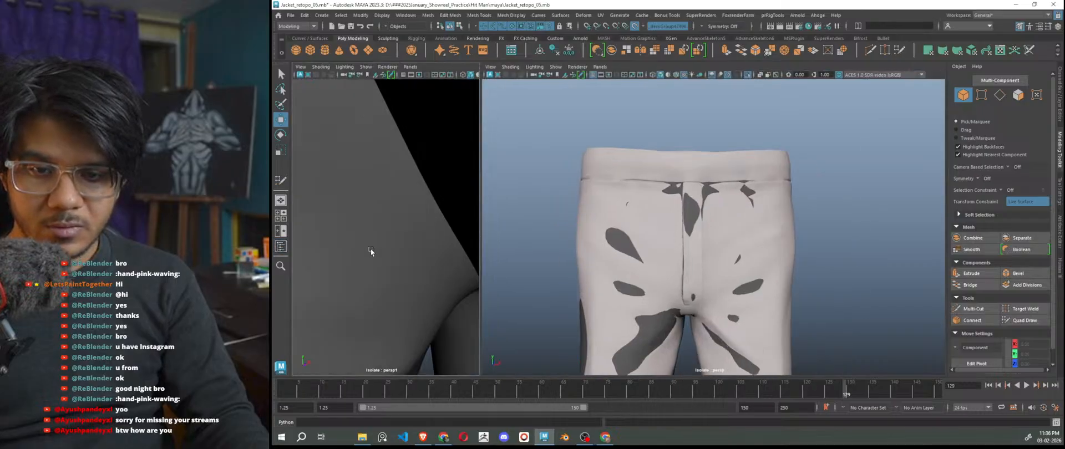
drag(481, 217, 599, 221)
scroll(546, 231, down, 5)
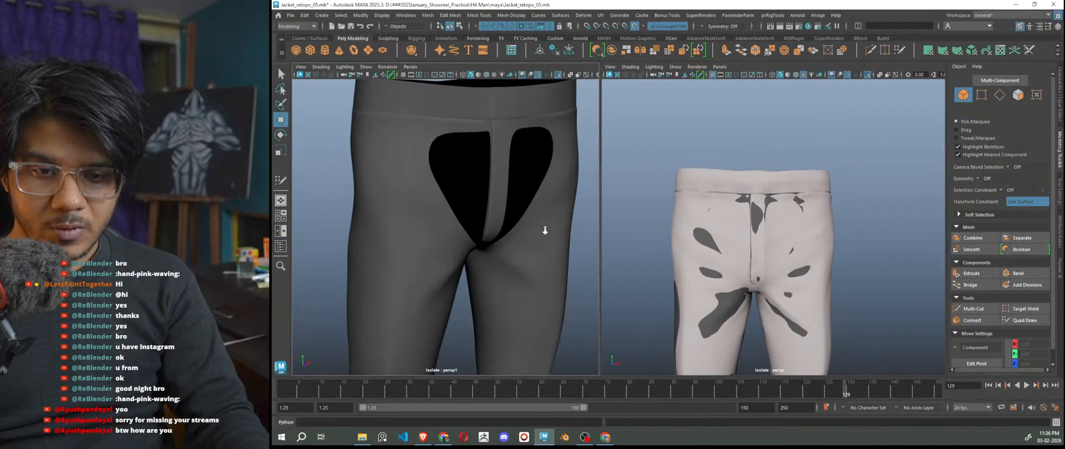
Examine the smoothed trousers around the fly strip, the waistband seam and the crotch for shading and shape.
scroll(524, 201, up, 8)
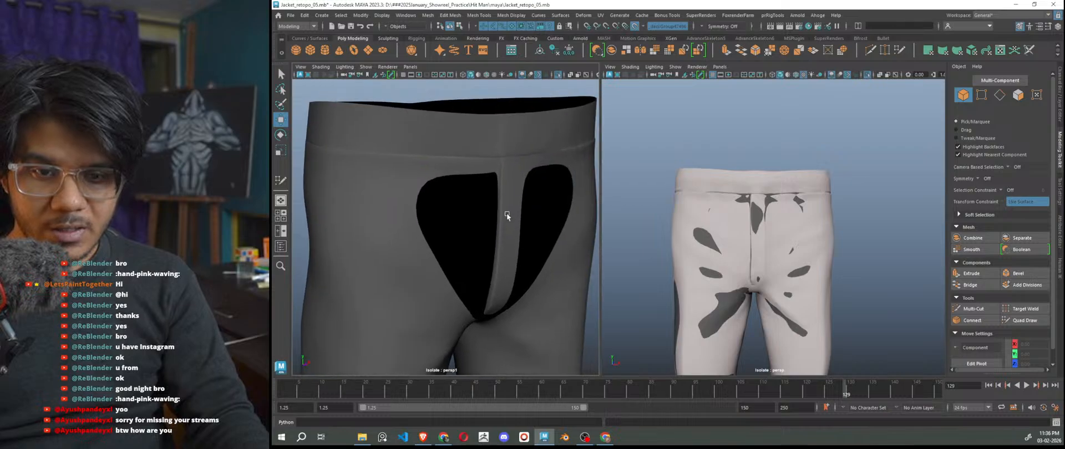
alt+middle_drag(534, 200, 510, 195)
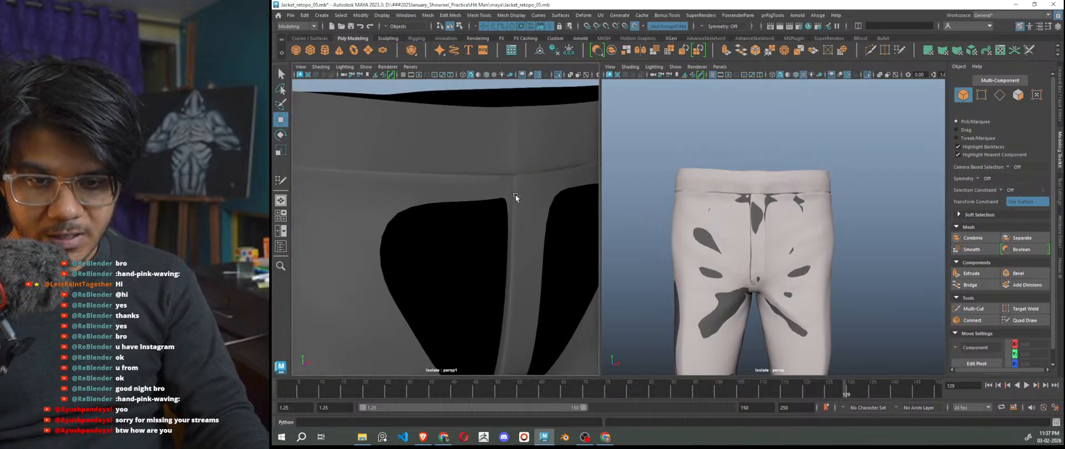
scroll(521, 194, down, 5)
alt+middle_drag(489, 248, 504, 190)
scroll(487, 247, up, 8)
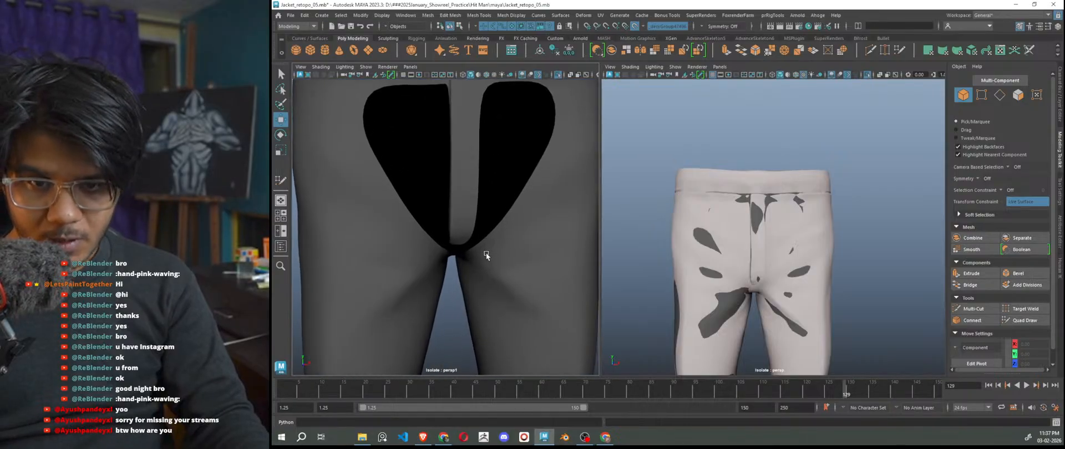
scroll(519, 333, down, 8)
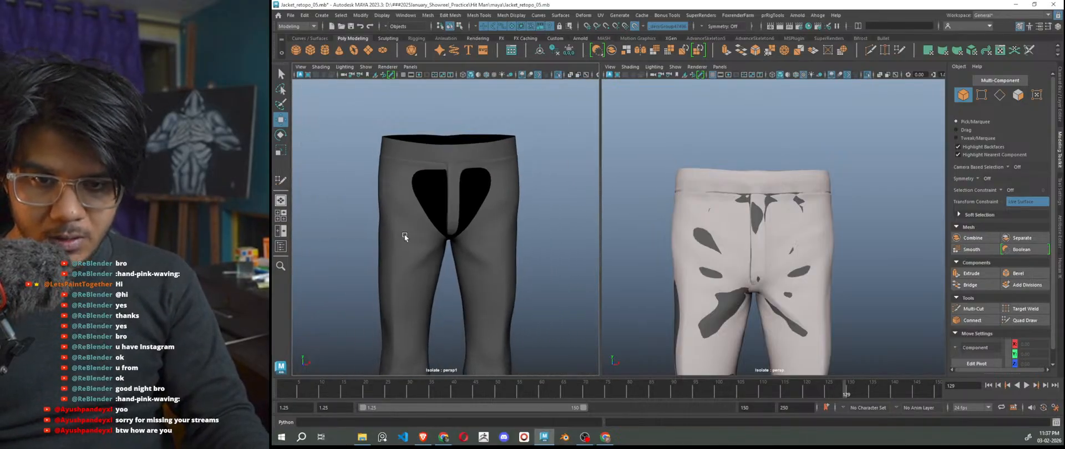
key(F9)
alt+drag(477, 254, 478, 248)
key(alt+5)
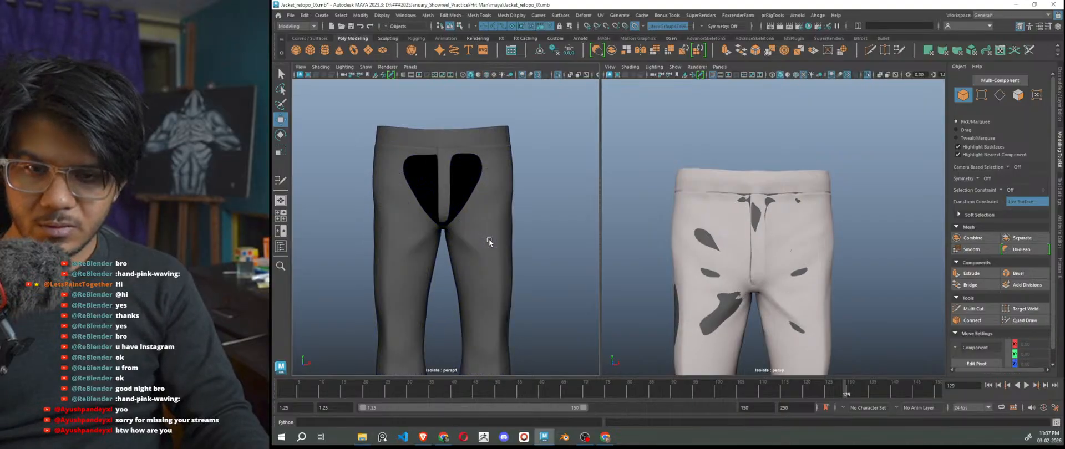
Turn off smooth preview on the trousers mesh, resume Quad Draw, and fill the next row of the character's right opening across to the fly strip.
scroll(760, 242, up, 5)
click(731, 198)
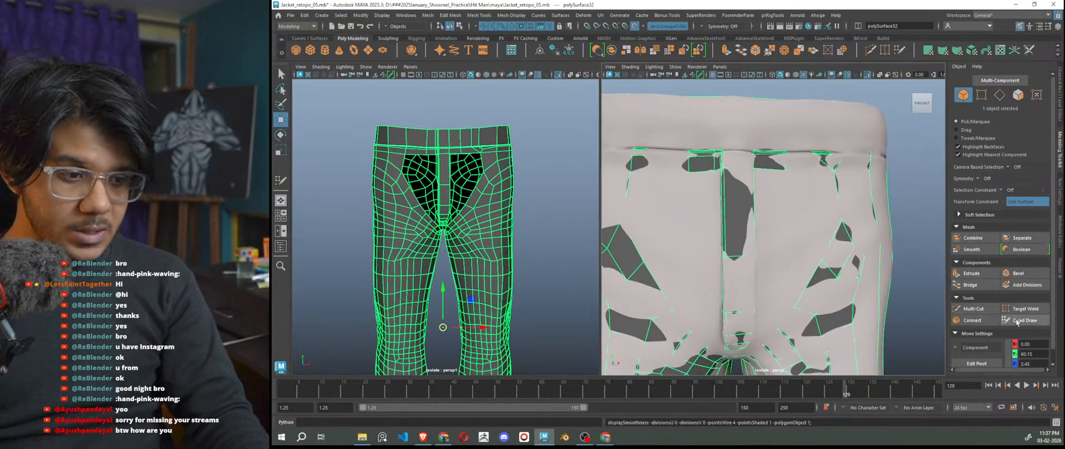
click(1020, 320)
alt+middle_drag(774, 233, 773, 264)
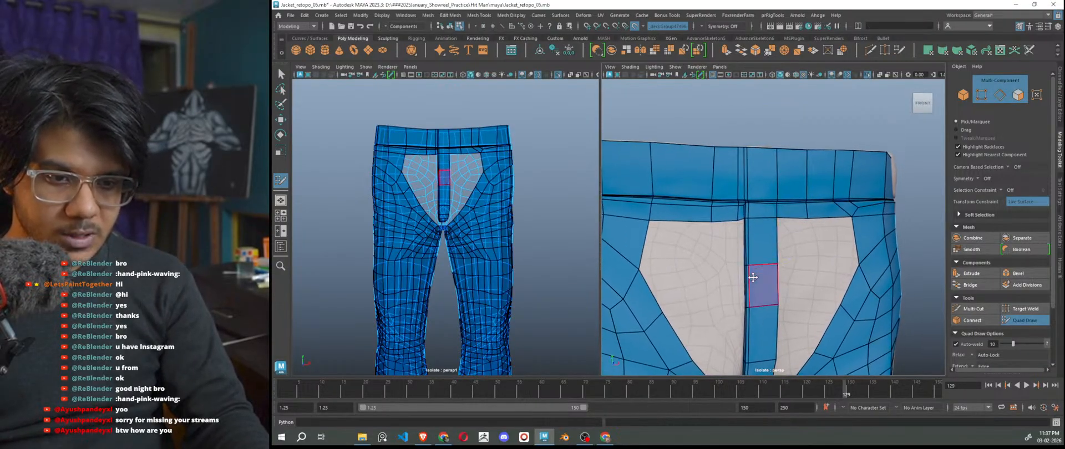
scroll(759, 274, up, 5)
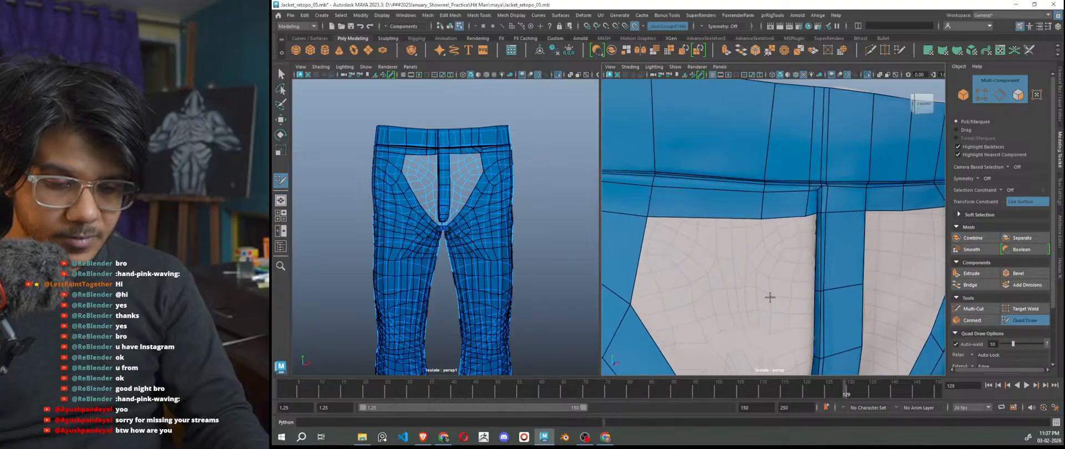
alt+middle_drag(768, 297, 807, 287)
shift+click(806, 291)
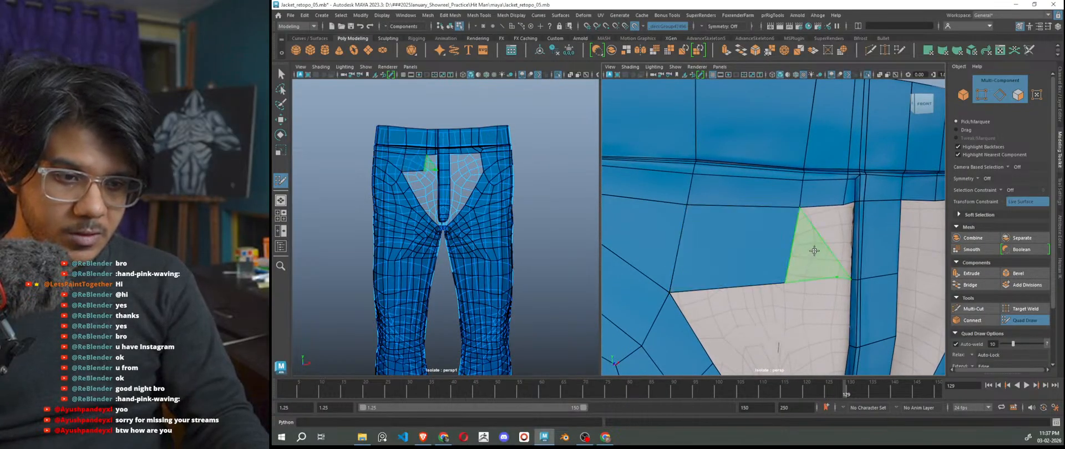
scroll(818, 251, up, 3)
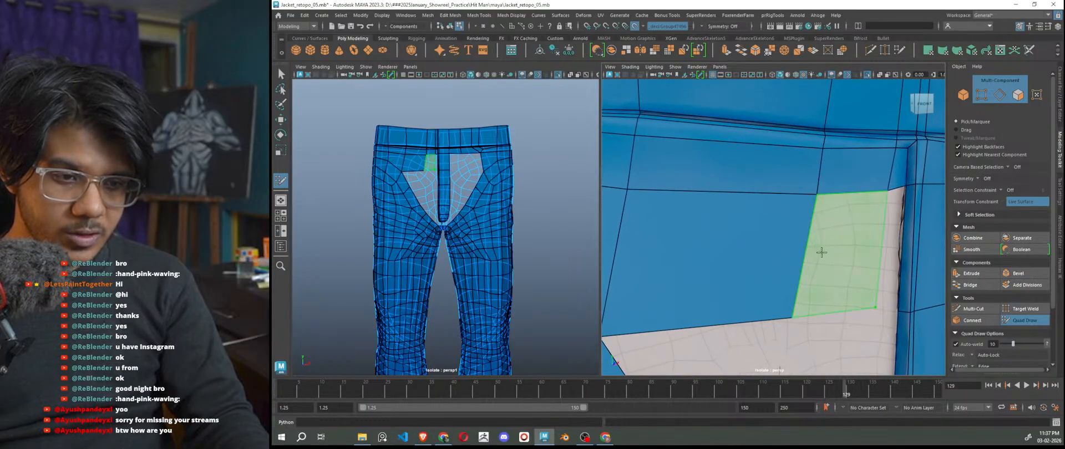
shift+click(820, 244)
shift+click(878, 273)
Fill the upper two rows of the character's left opening with two quads each, from the fly strip to the outer edge.
scroll(877, 273, down, 5)
alt+middle_drag(743, 253, 727, 243)
scroll(732, 254, up, 3)
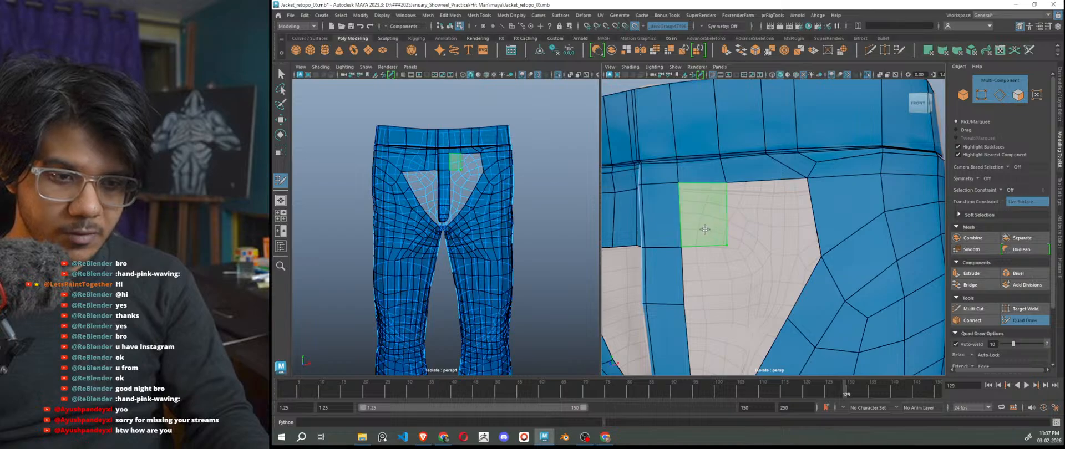
shift+click(722, 241)
shift+click(782, 243)
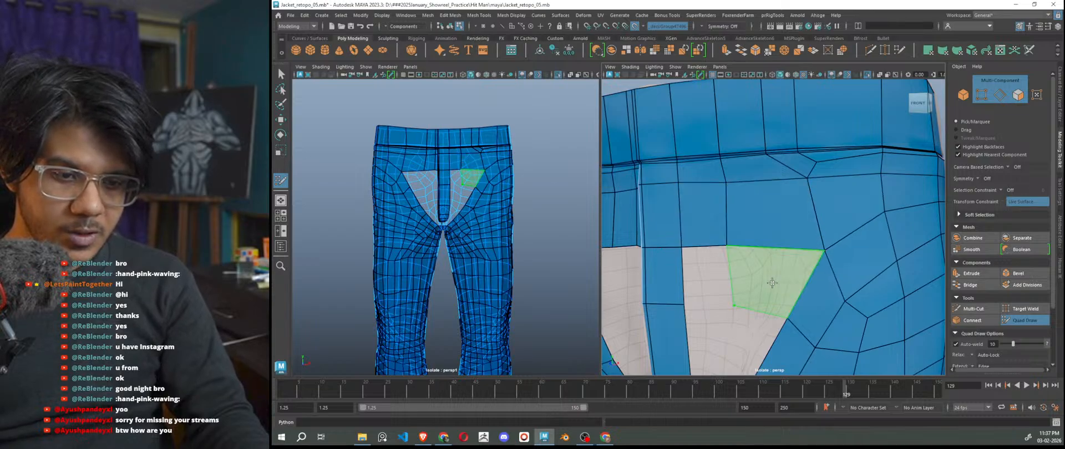
shift+click(743, 294)
shift+click(703, 285)
scroll(757, 312, down, 5)
alt+drag(762, 315, 787, 316)
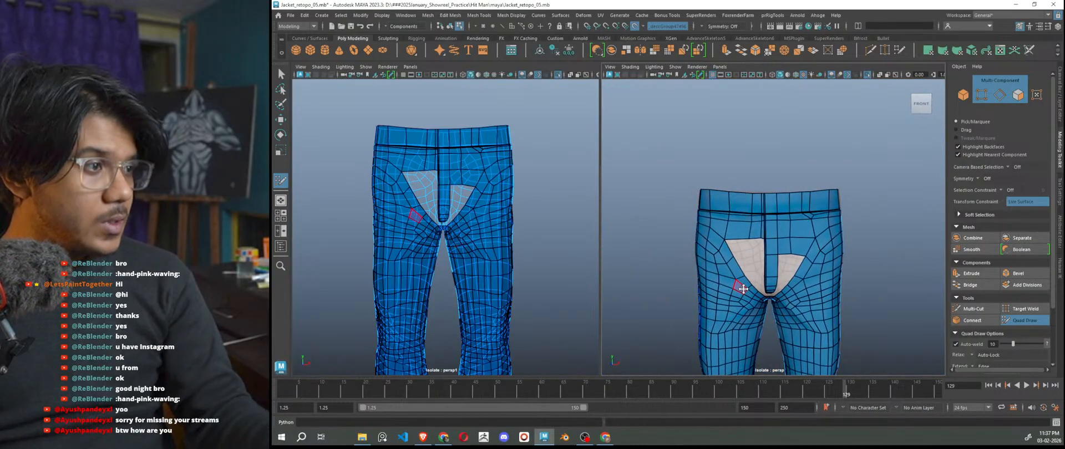
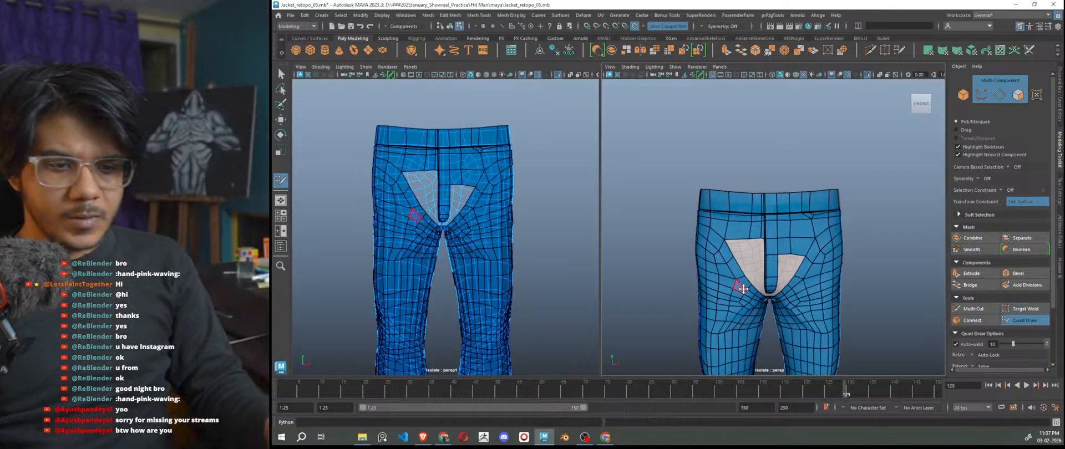
Fill the next row down in the character's left opening with two quads between the fly strip and the outer edge.
scroll(751, 288, up, 8)
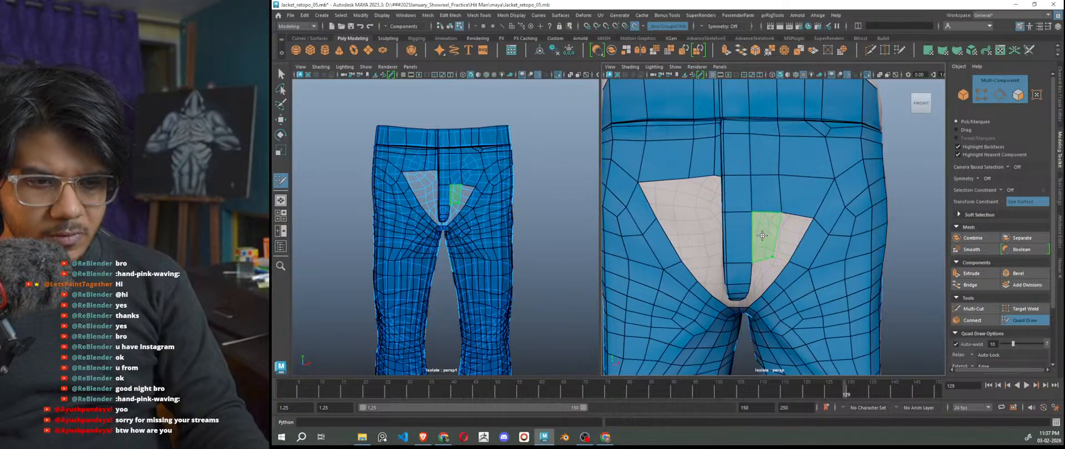
shift+click(762, 235)
shift+click(793, 237)
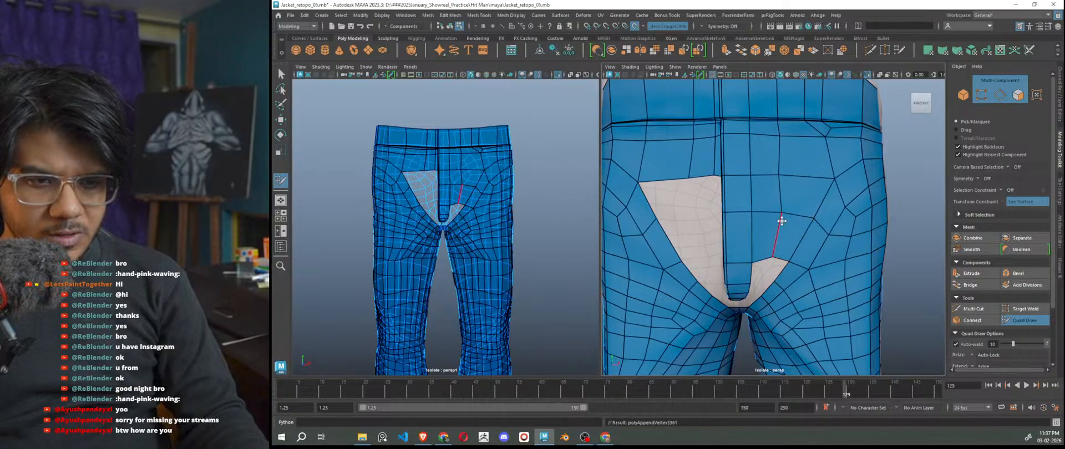
key(ctrl)
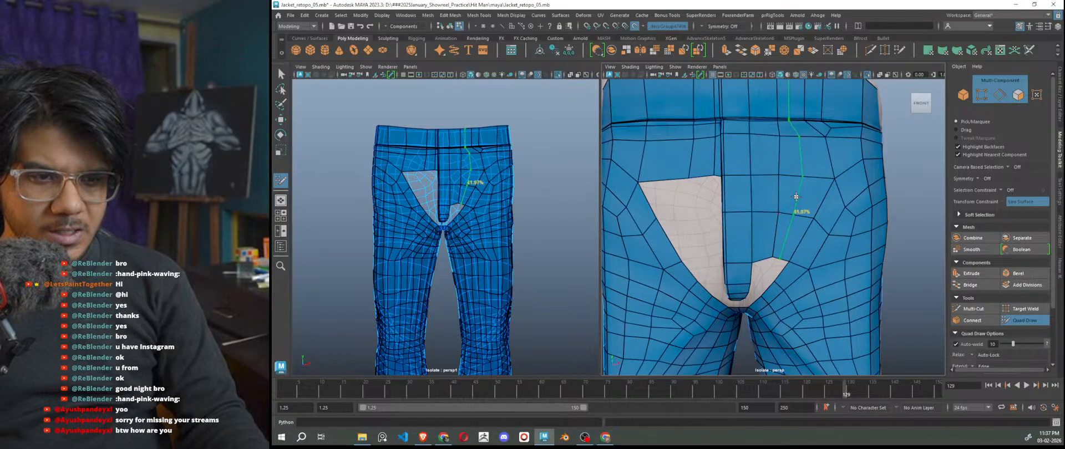
Fill two quads down the outer side of the character's right opening and one quad beside the upper of them, toward the fly strip.
alt+middle_drag(719, 238, 753, 258)
scroll(717, 237, up, 3)
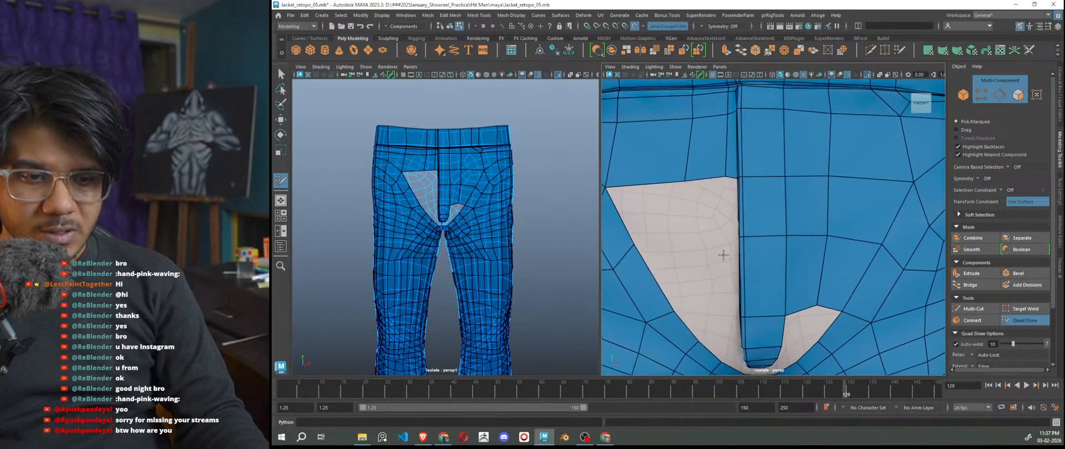
shift+click(649, 219)
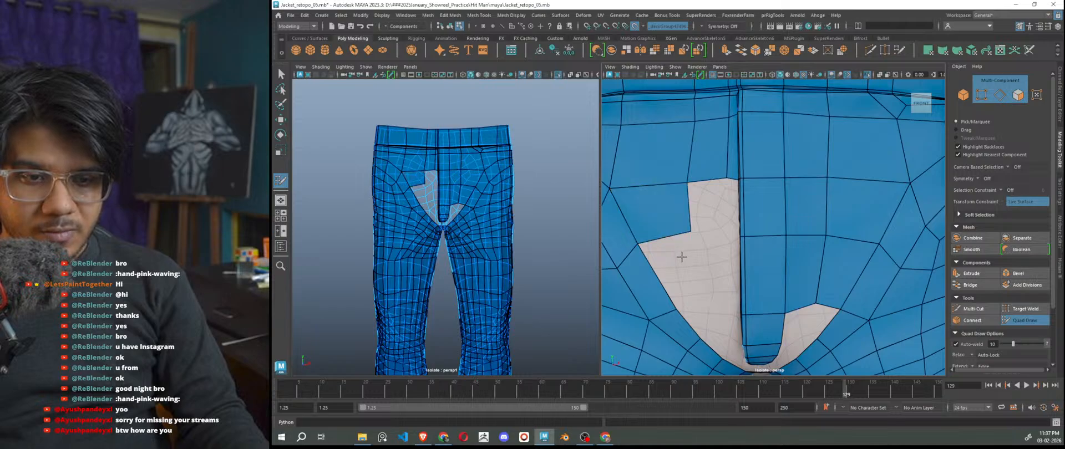
shift+click(676, 277)
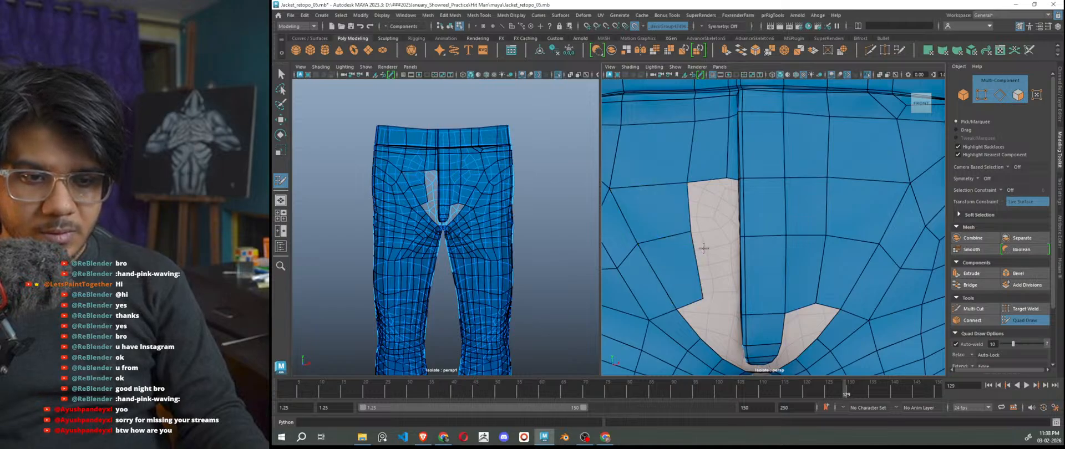
scroll(705, 259, up, 3)
alt+drag(705, 258, 724, 268)
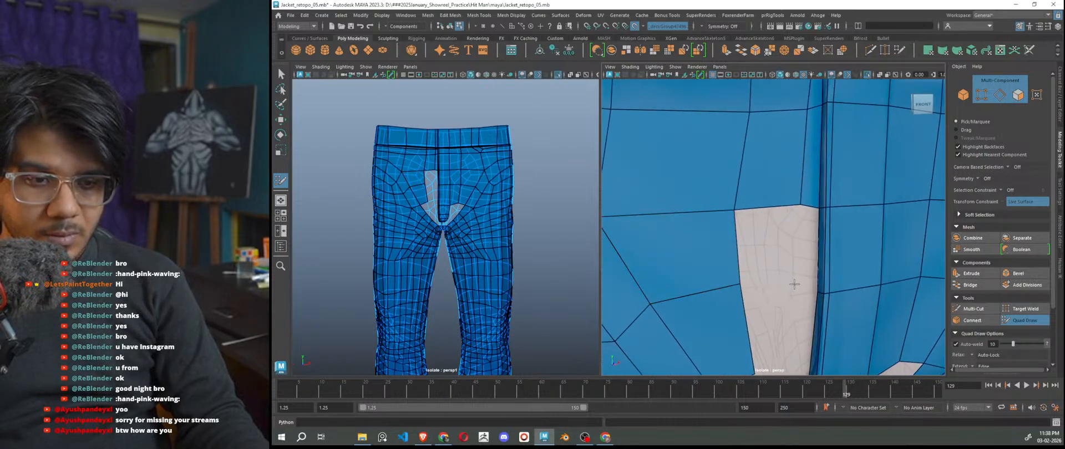
shift+click(765, 248)
scroll(809, 243, up, 4)
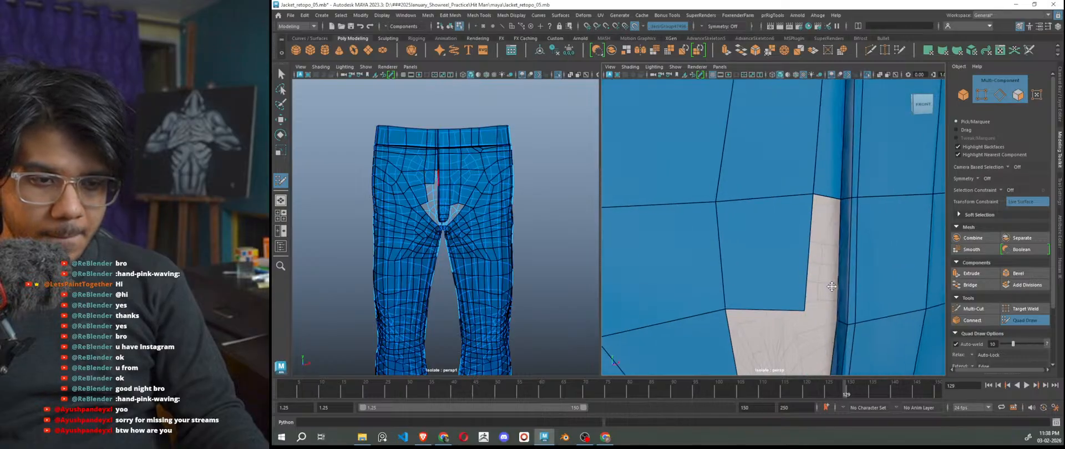
Fill the open quad beside the fly strip in the character's right opening and the row below it with two quads.
shift+click(839, 273)
scroll(847, 317, down, 4)
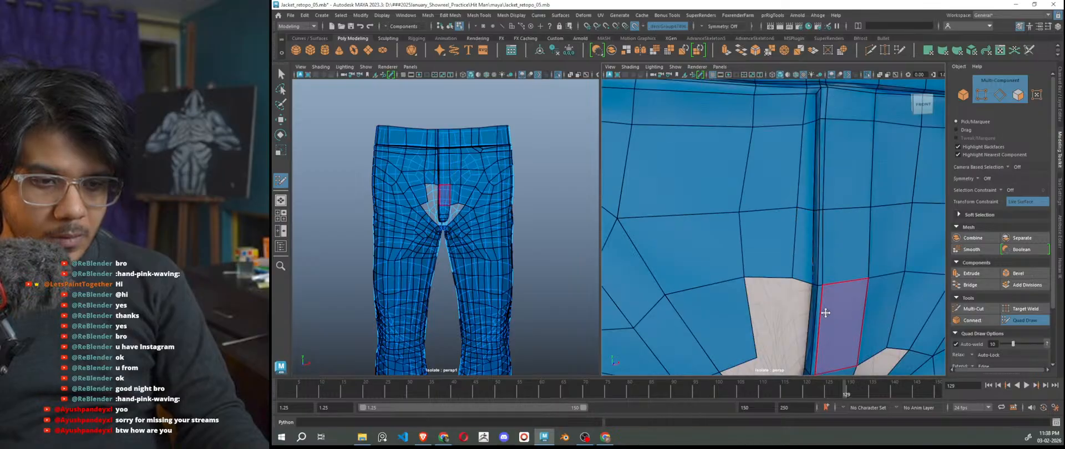
alt+middle_drag(827, 314, 825, 254)
scroll(825, 256, up, 2)
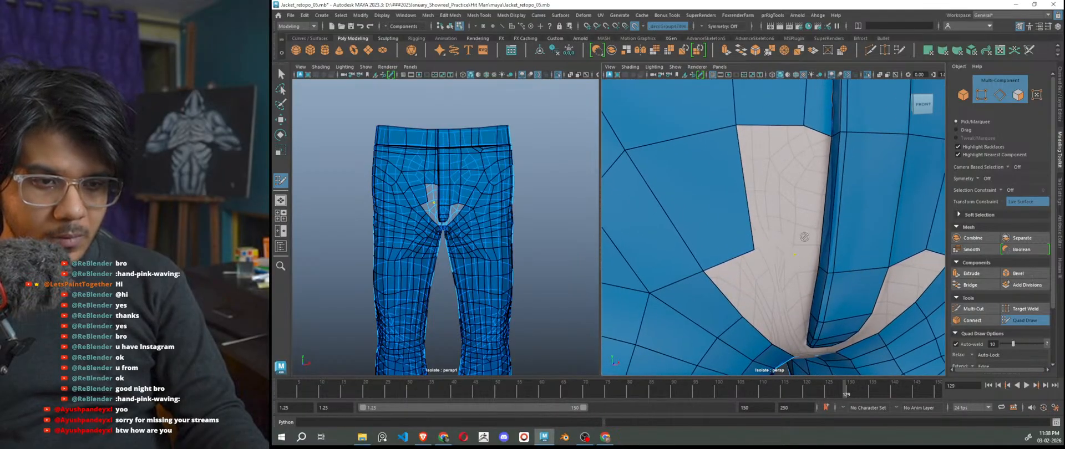
shift+click(788, 216)
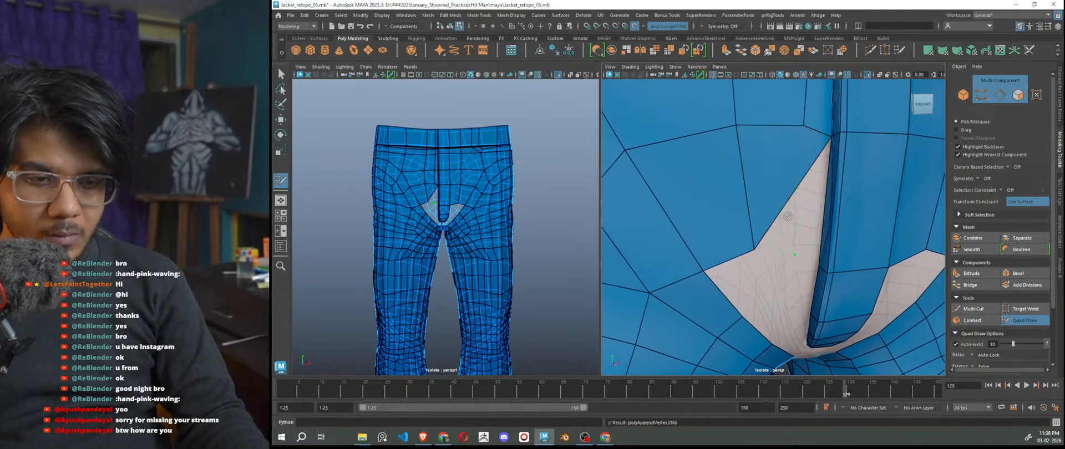
key(ctrl+z)
shift+click(808, 189)
shift+click(781, 198)
Adjust the vertices along the upper edges of both openings and relax the mesh below the waistband on the character's right front.
alt+drag(774, 291, 764, 277)
drag(714, 190, 715, 203)
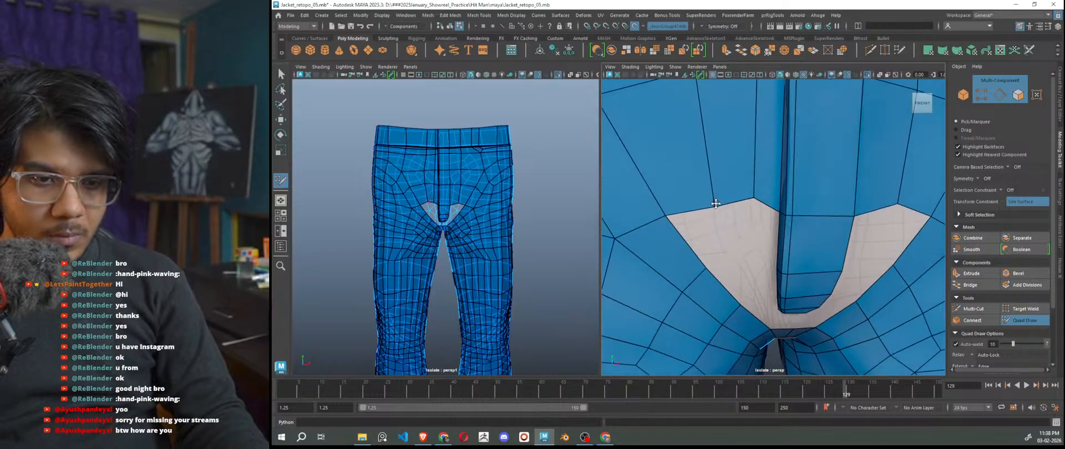
drag(889, 203, 895, 208)
scroll(883, 232, down, 5)
alt+drag(808, 266, 765, 202)
scroll(766, 203, up, 3)
shift+drag(749, 250, 744, 257)
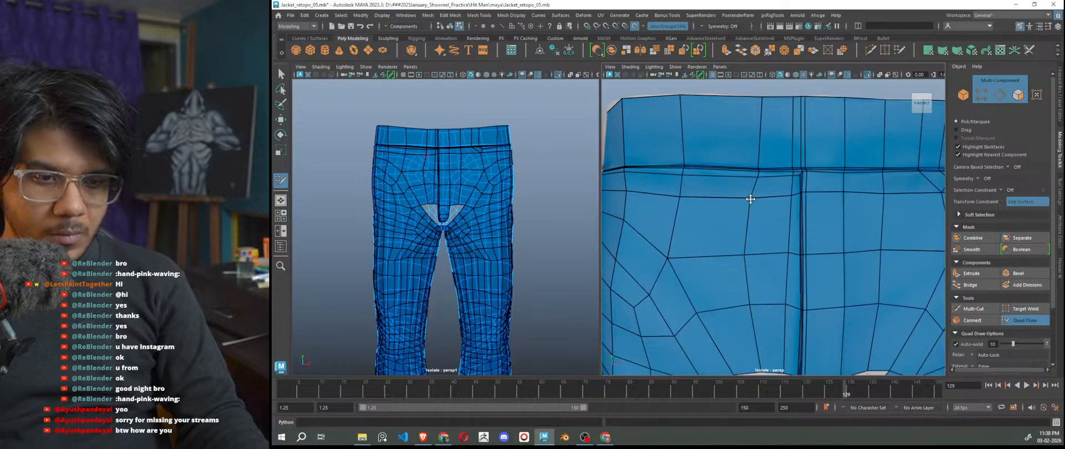
Fill one quad above the crotch, under the fly strip, and two quads along the outer edge of the character's left opening.
scroll(750, 199, down, 4)
scroll(776, 293, up, 3)
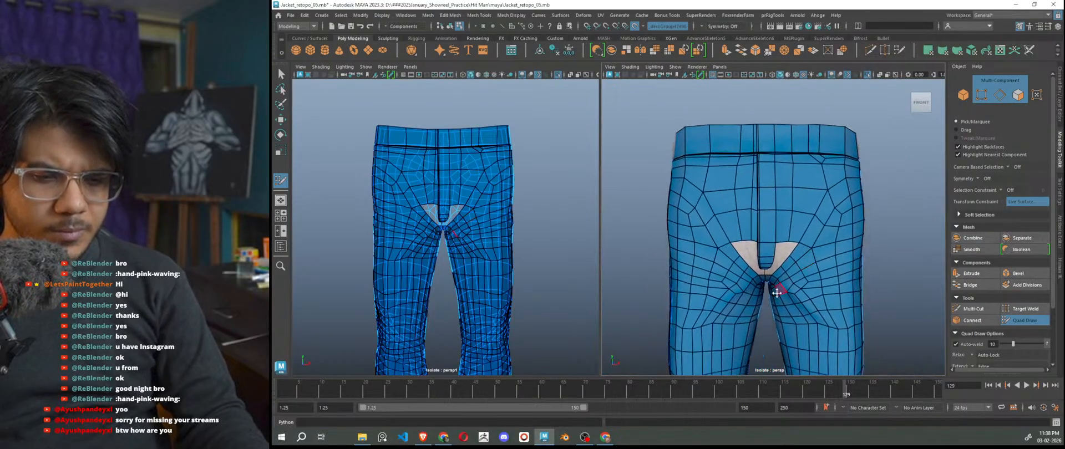
scroll(777, 293, up, 8)
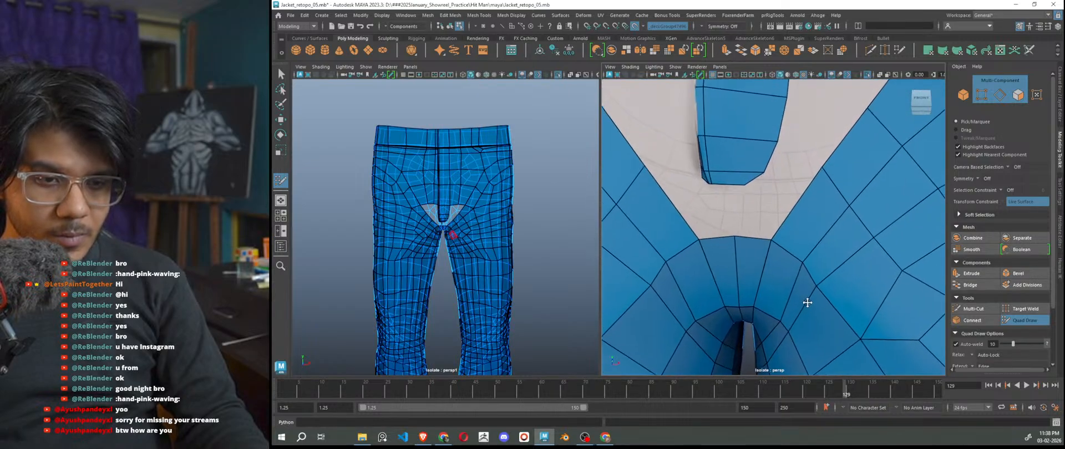
alt+right_drag(806, 302, 814, 311)
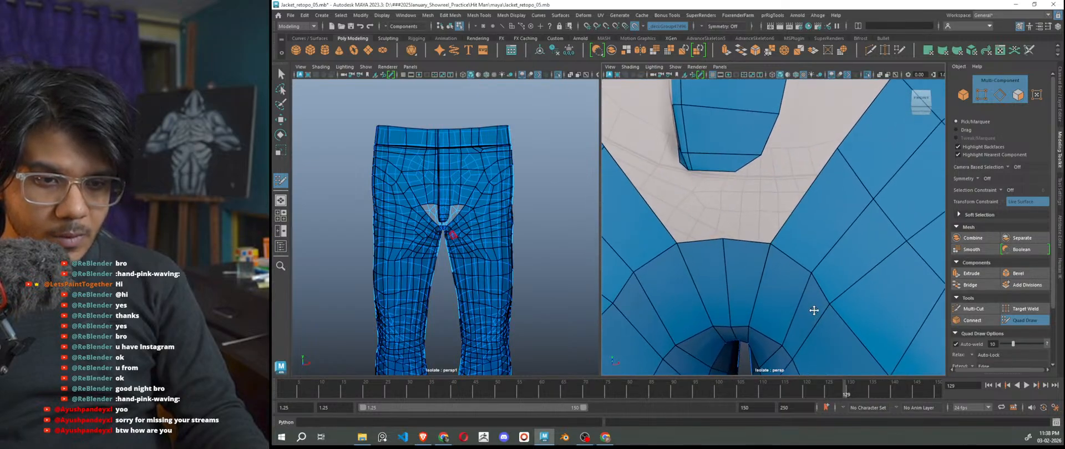
shift+click(741, 219)
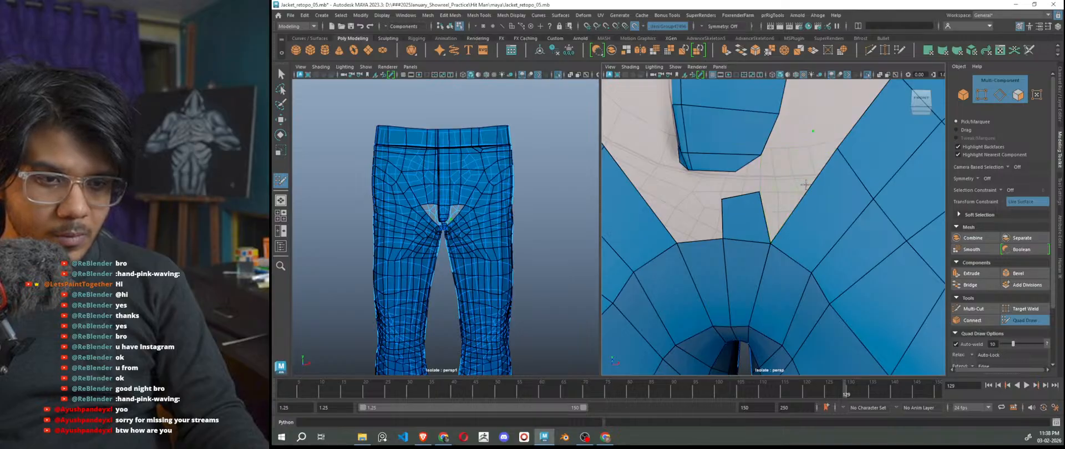
alt+drag(820, 139, 836, 220)
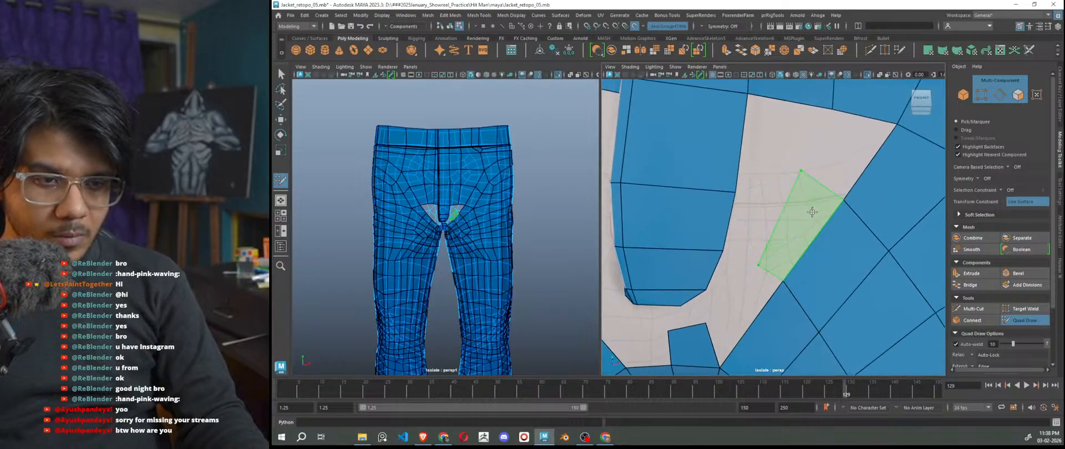
shift+click(812, 211)
shift+click(846, 152)
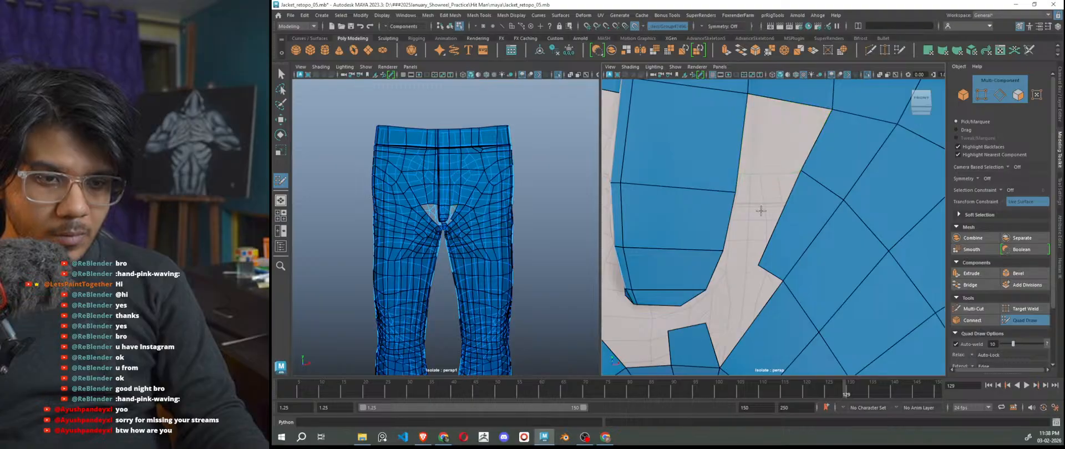
Close the character's left opening with quads against the fly strip, continuing around the strip's lower end toward the right opening.
shift+click(763, 199)
shift+click(747, 233)
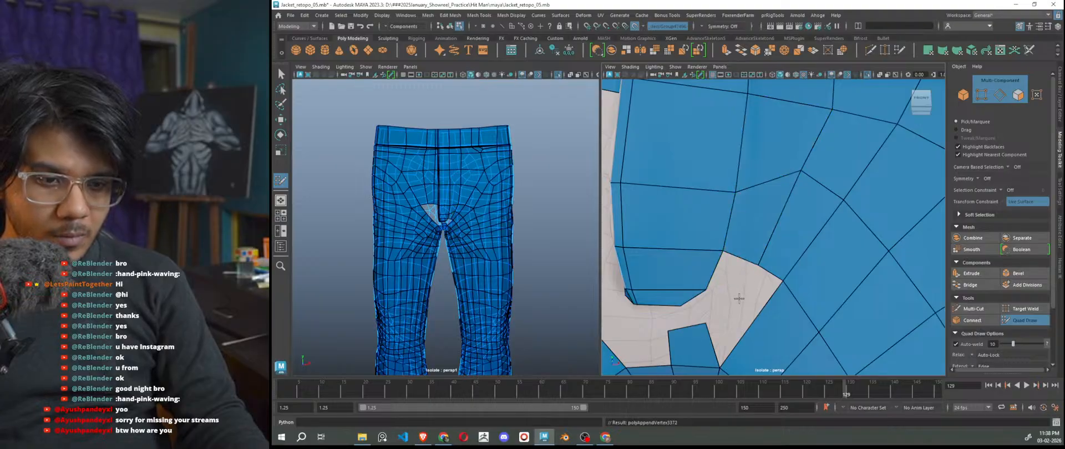
shift+click(748, 308)
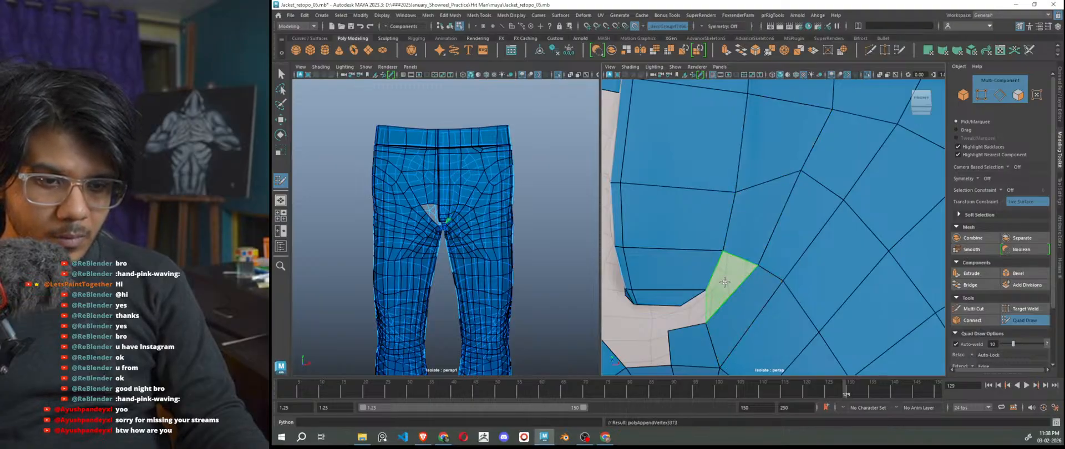
shift+click(725, 282)
shift+click(683, 313)
alt+middle_drag(683, 314, 756, 279)
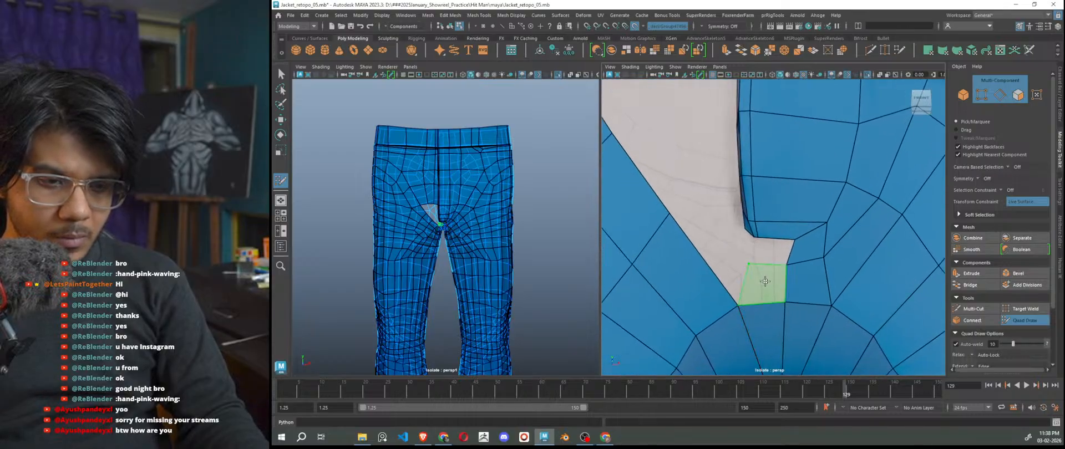
shift+click(765, 281)
shift+click(772, 257)
Fill the top row of the character's right opening with three quads from the outer edge to the fly strip.
scroll(776, 277, down, 6)
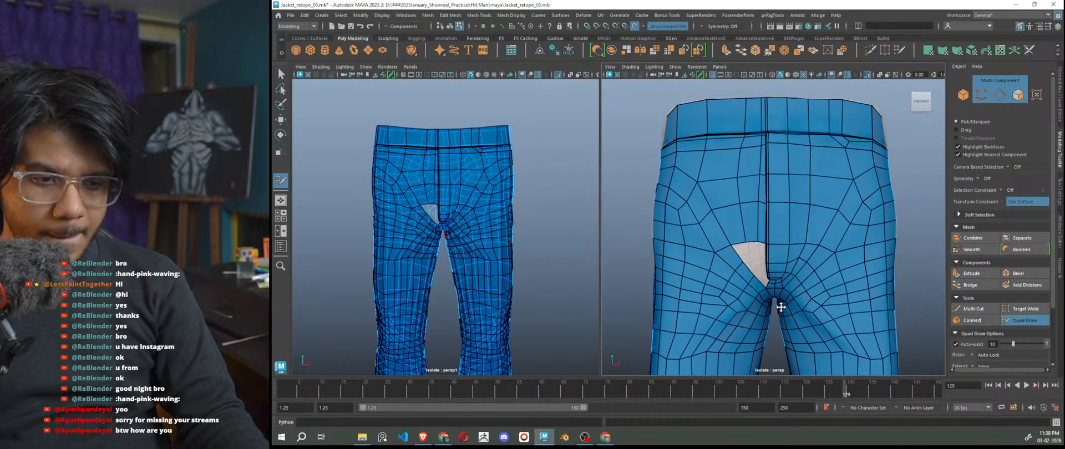
scroll(780, 307, up, 5)
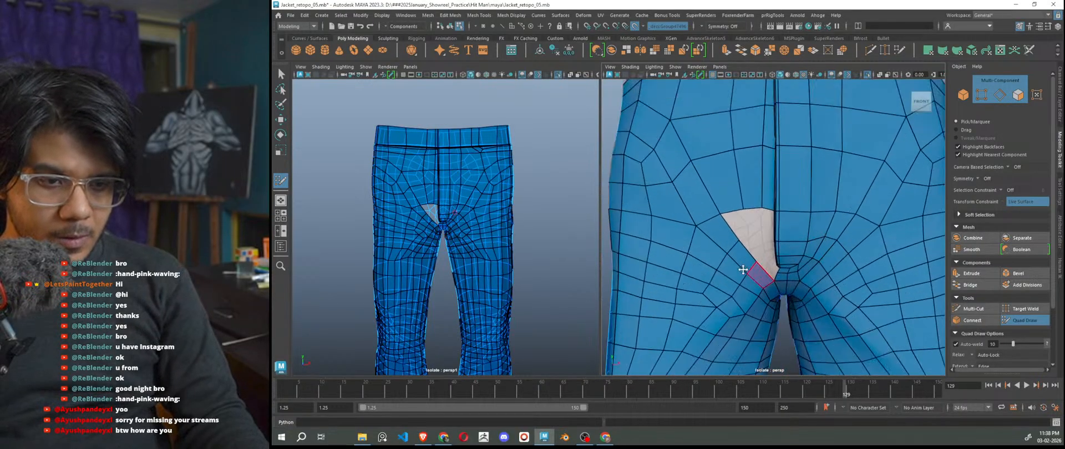
scroll(747, 270, up, 3)
shift+click(747, 231)
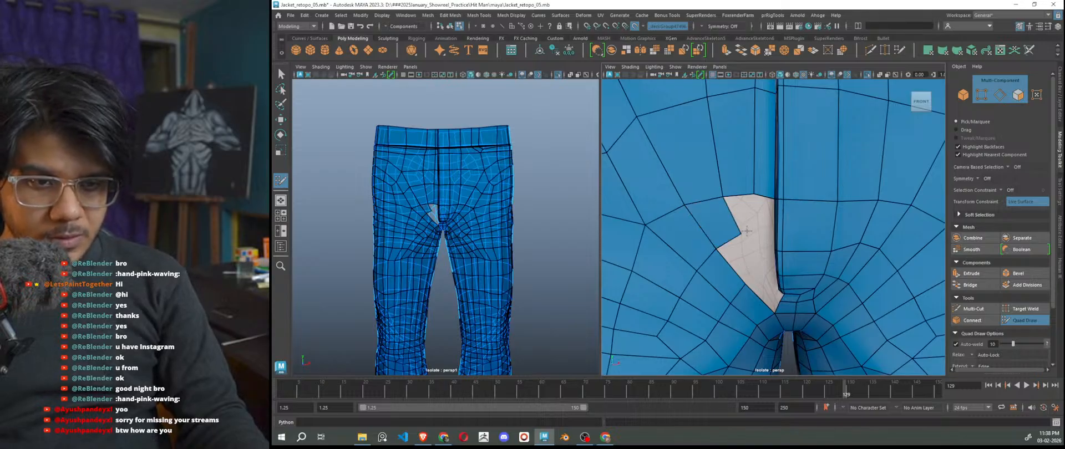
shift+click(745, 215)
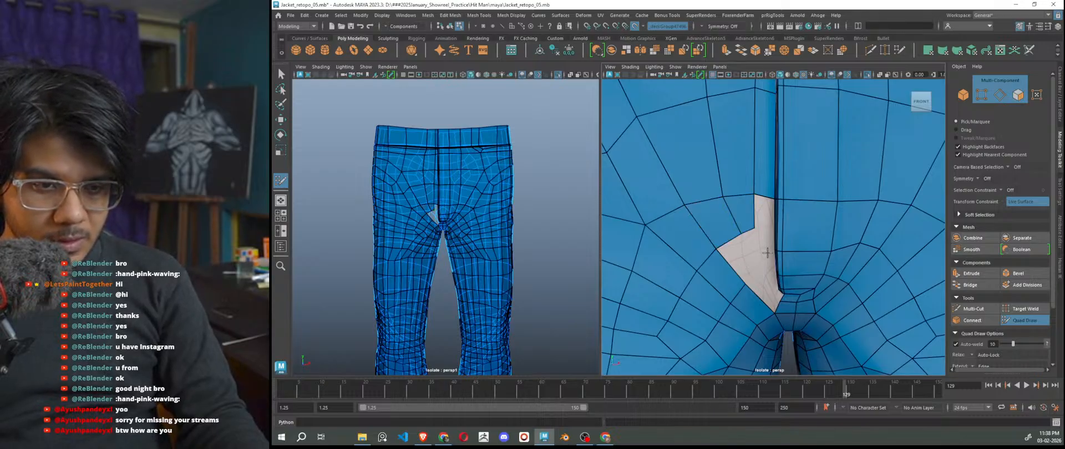
alt+middle_drag(761, 244, 819, 252)
scroll(821, 252, up, 4)
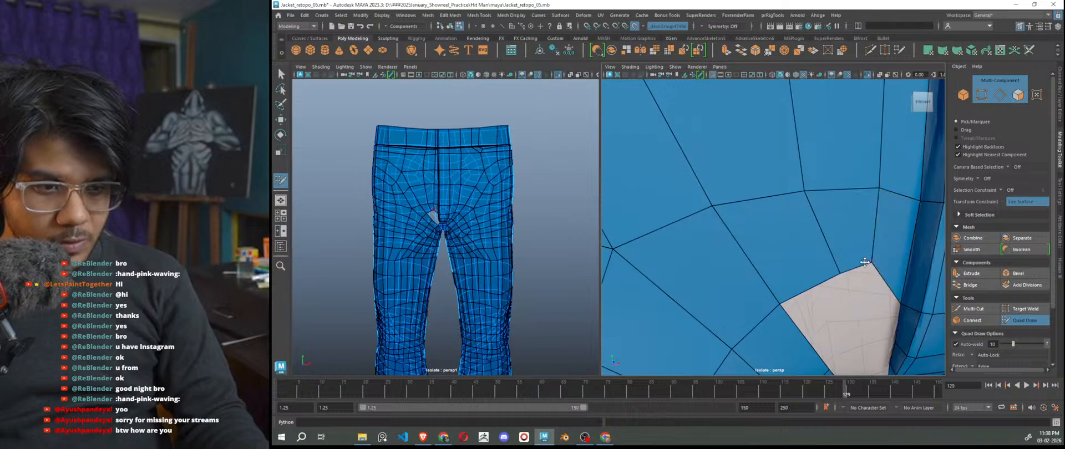
scroll(804, 277, down, 5)
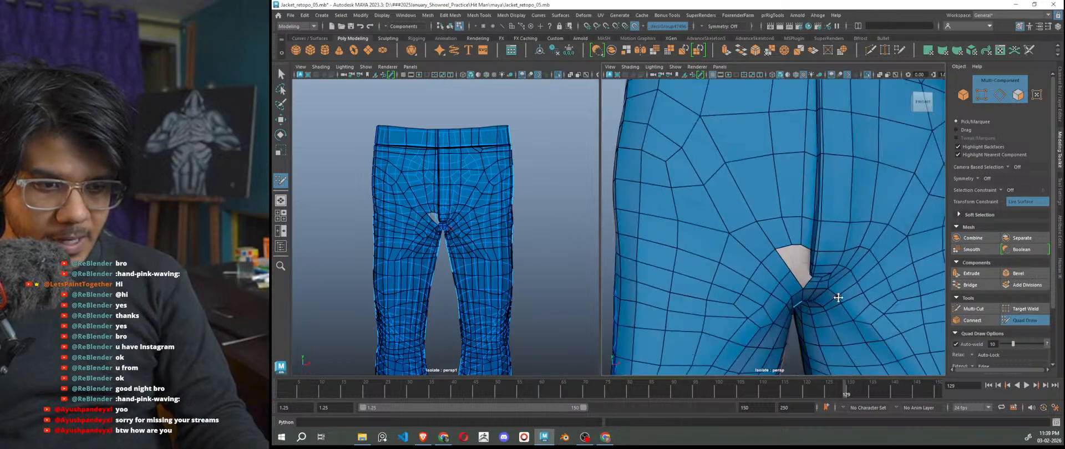
Fill the following row of the character's right opening with three quads, from the fly strip out to the outer edge.
scroll(778, 280, up, 5)
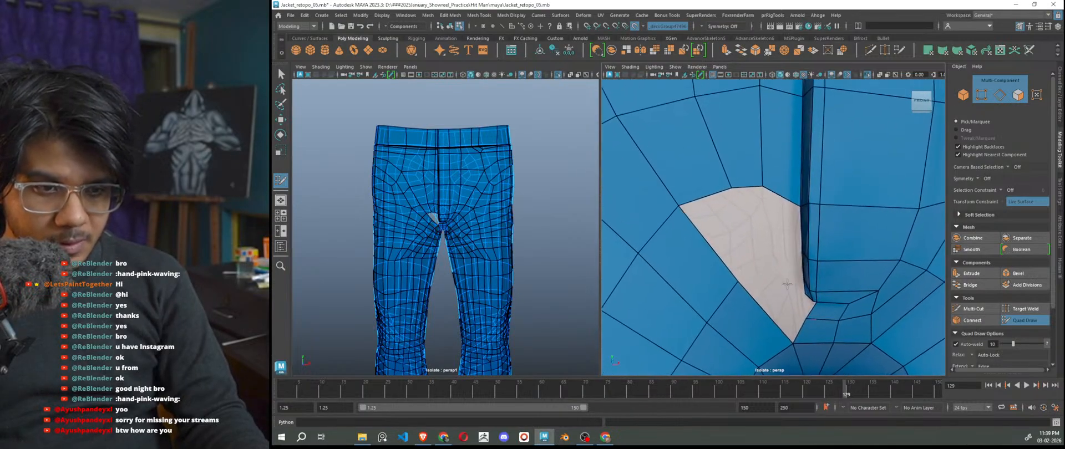
shift+click(785, 227)
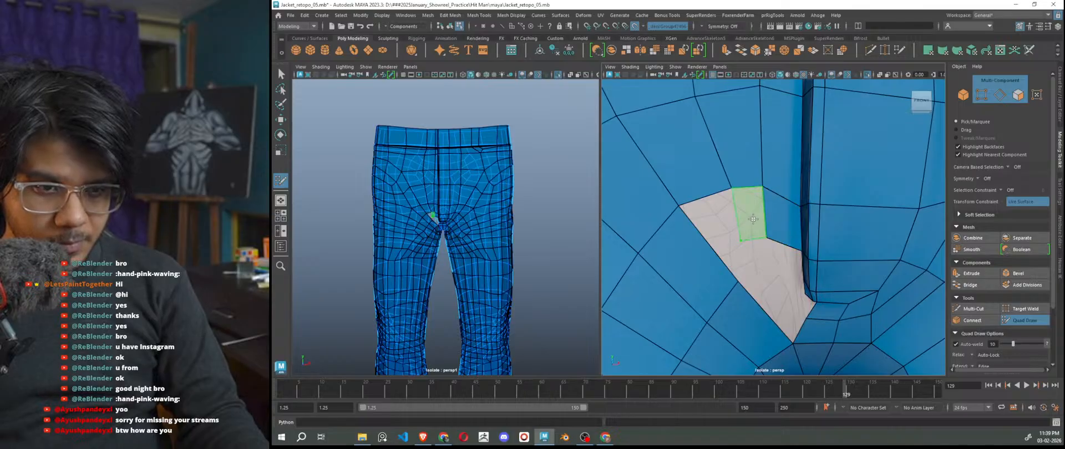
shift+click(753, 219)
shift+click(718, 236)
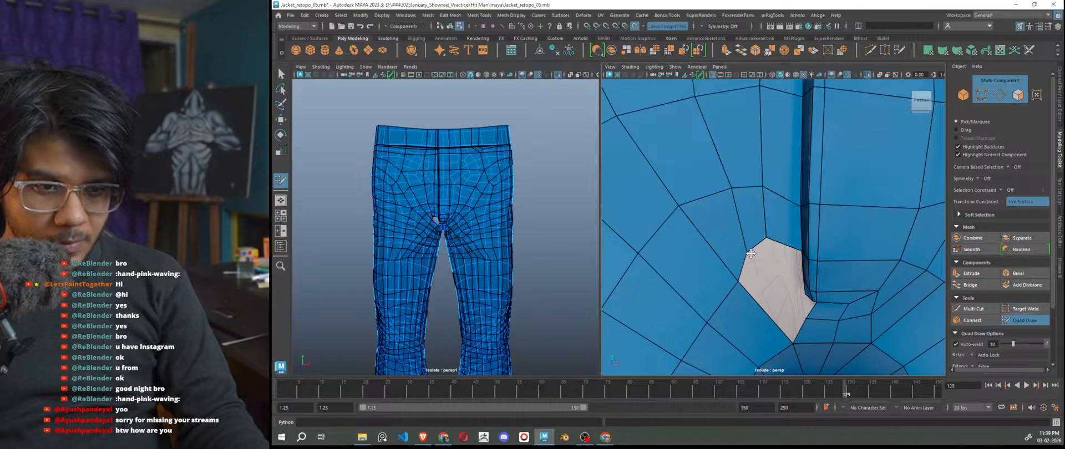
Merge the two outer corner vertices of the character's right opening and reposition the merged corner slightly inward.
scroll(789, 290, down, 5)
scroll(732, 272, up, 5)
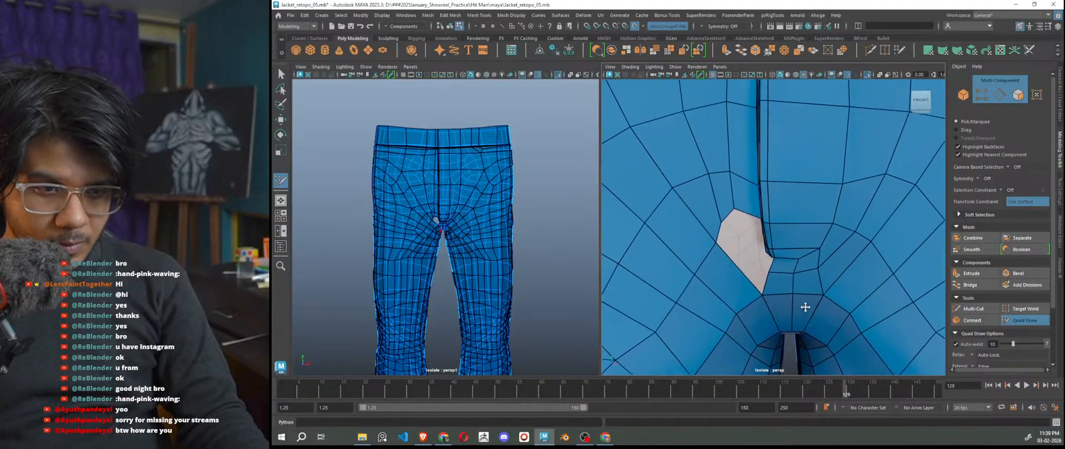
key(Tab)
drag(727, 251, 699, 199)
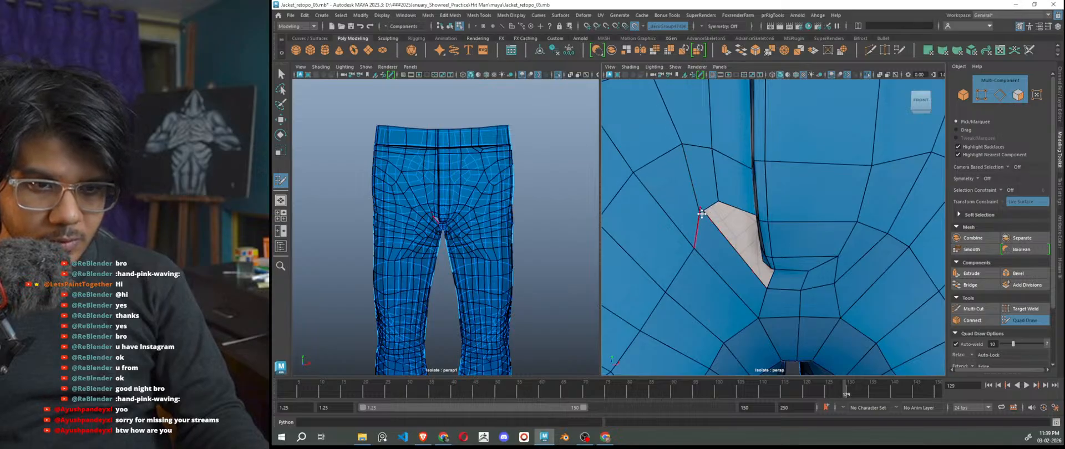
scroll(711, 240, up, 3)
scroll(712, 239, down, 1)
drag(665, 199, 699, 237)
key(ctrl+z)
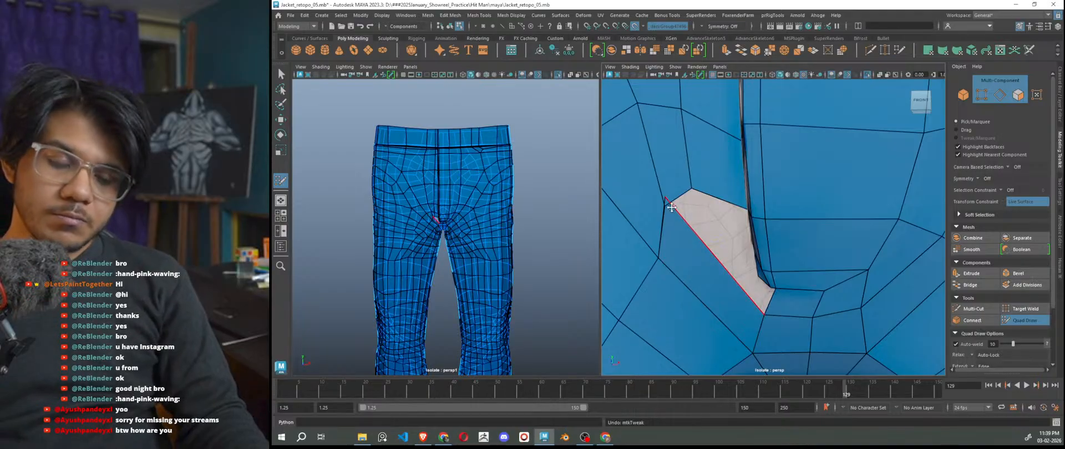
drag(665, 200, 672, 218)
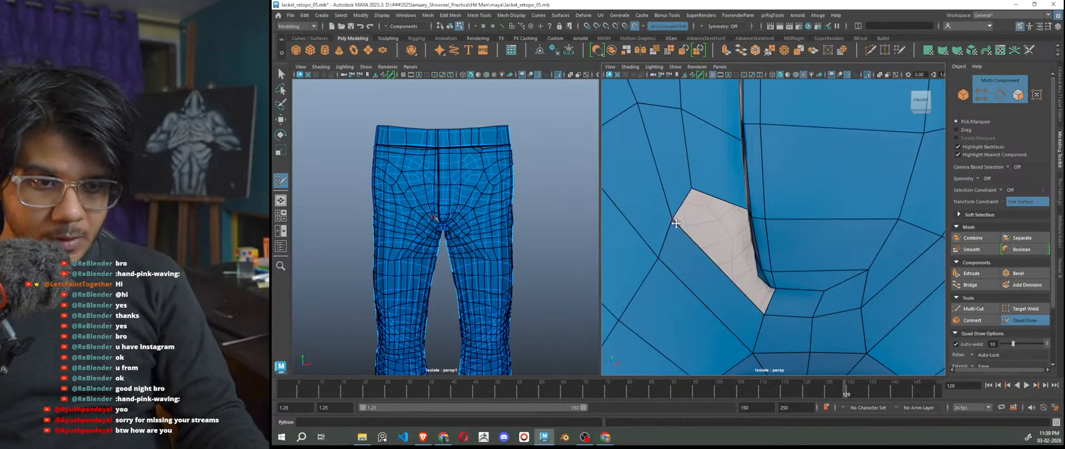
Place a point inside the remaining gap of the character's right opening and fill two quads along the fly strip's lower side.
scroll(743, 273, down, 5)
scroll(796, 311, up, 5)
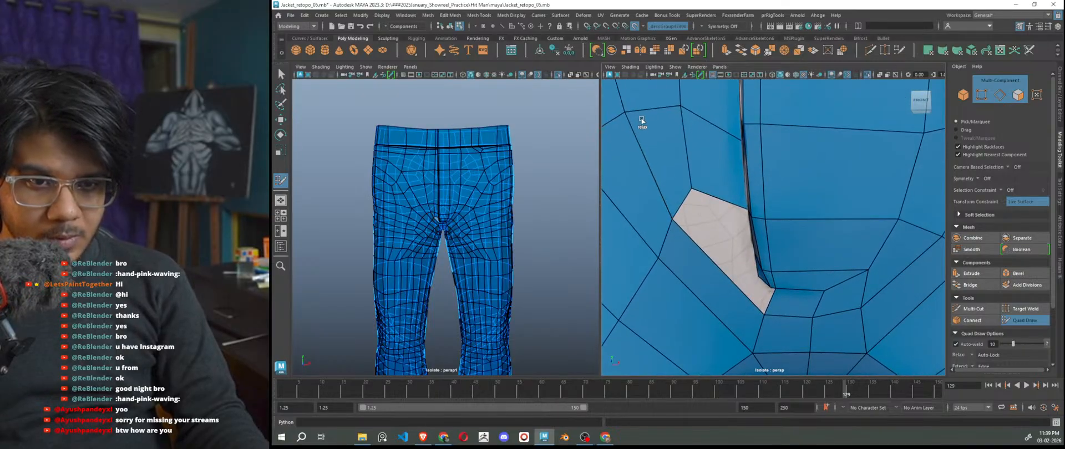
scroll(760, 227, down, 5)
scroll(767, 270, up, 10)
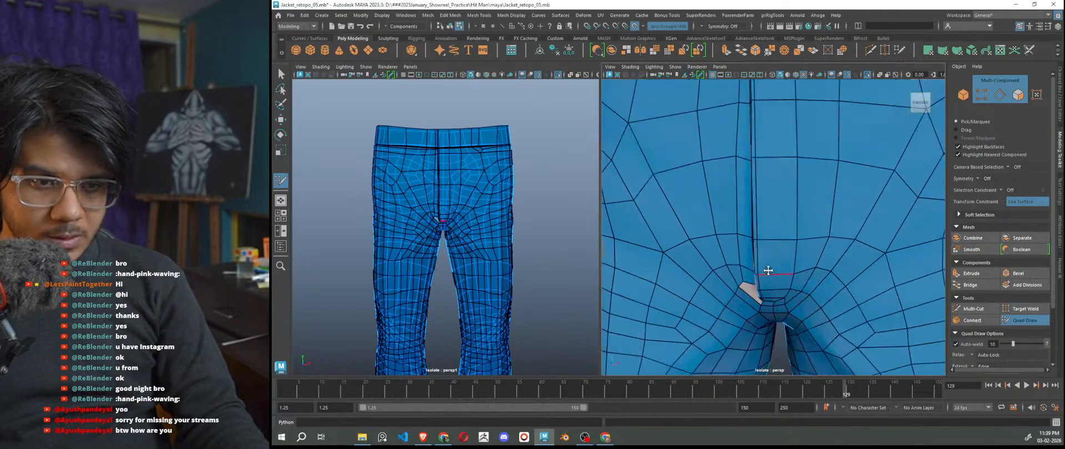
alt+drag(844, 266, 805, 225)
click(794, 224)
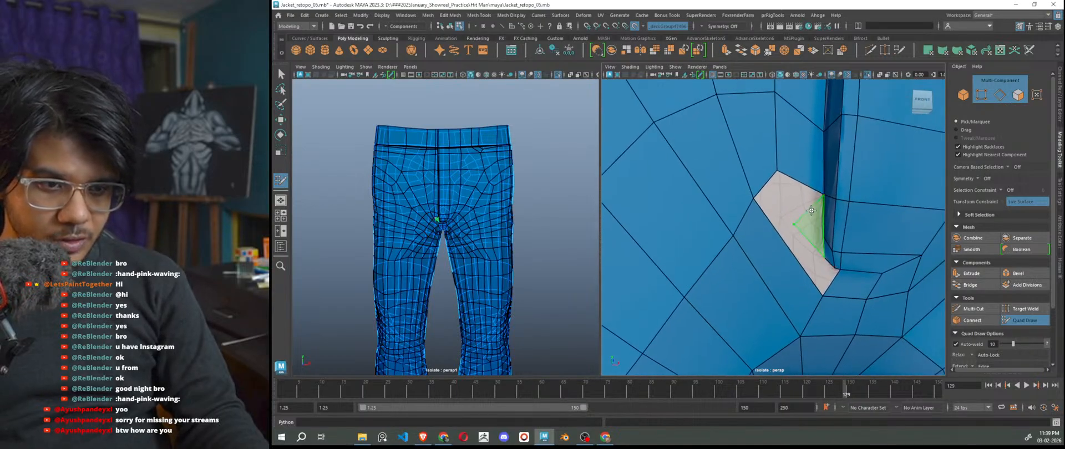
shift+click(801, 204)
shift+click(813, 244)
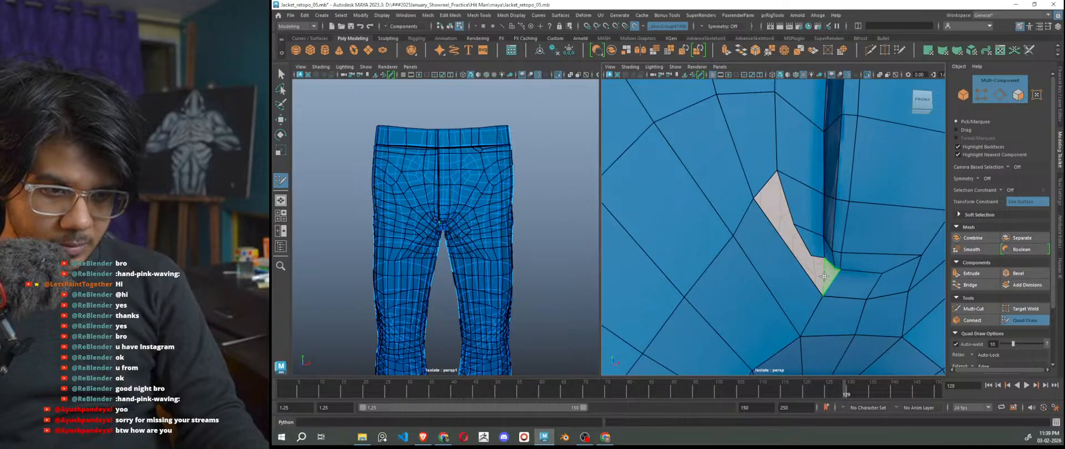
Insert an edge running outward from the middle of the remaining gap's outer side and fill the gap's upper quad.
scroll(823, 276, up, 3)
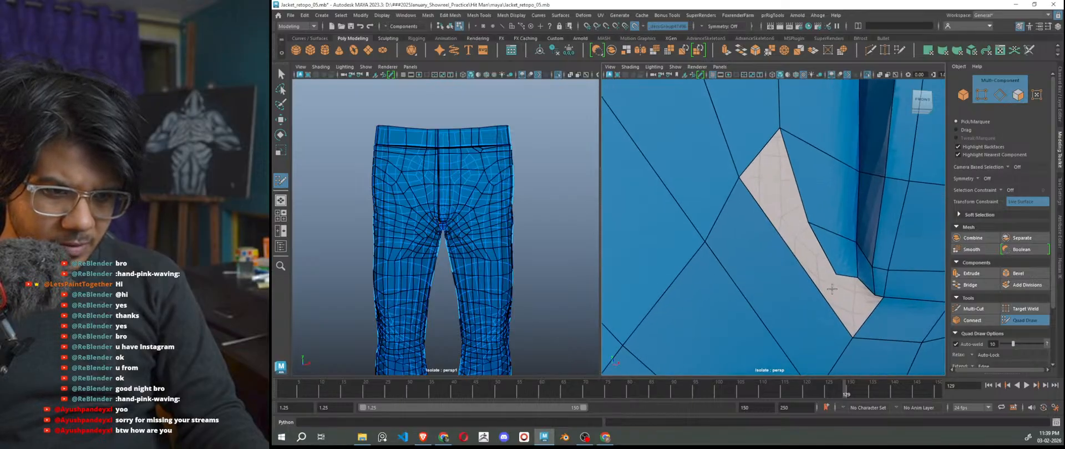
shift+click(776, 204)
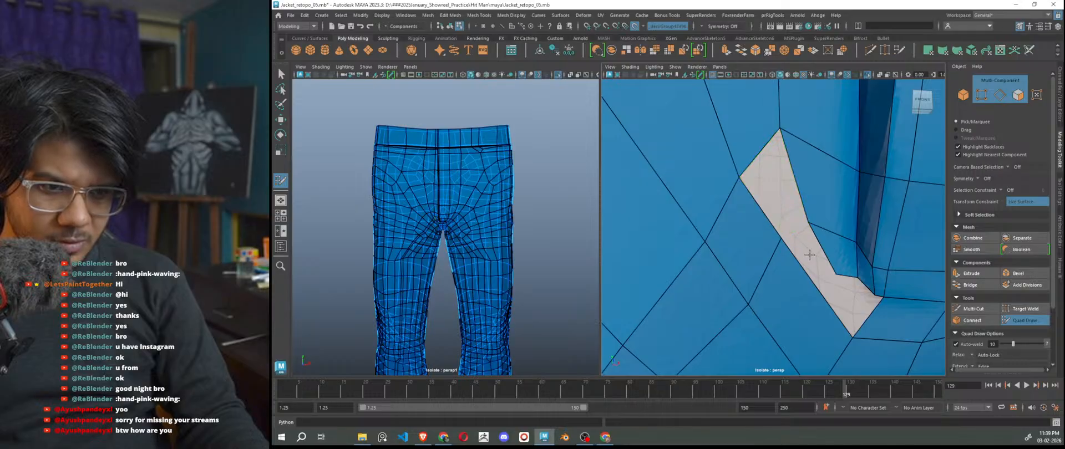
scroll(813, 275, down, 2)
scroll(804, 277, up, 2)
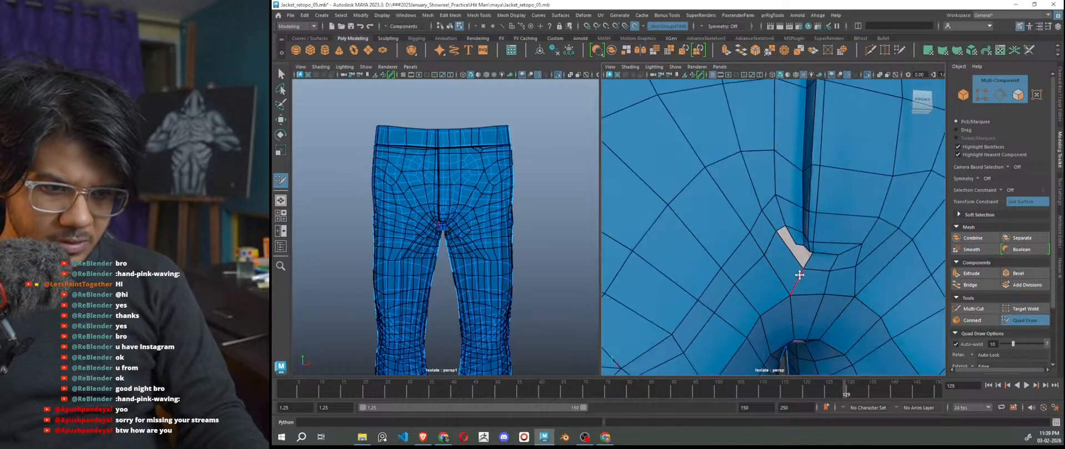
scroll(800, 279, down, 3)
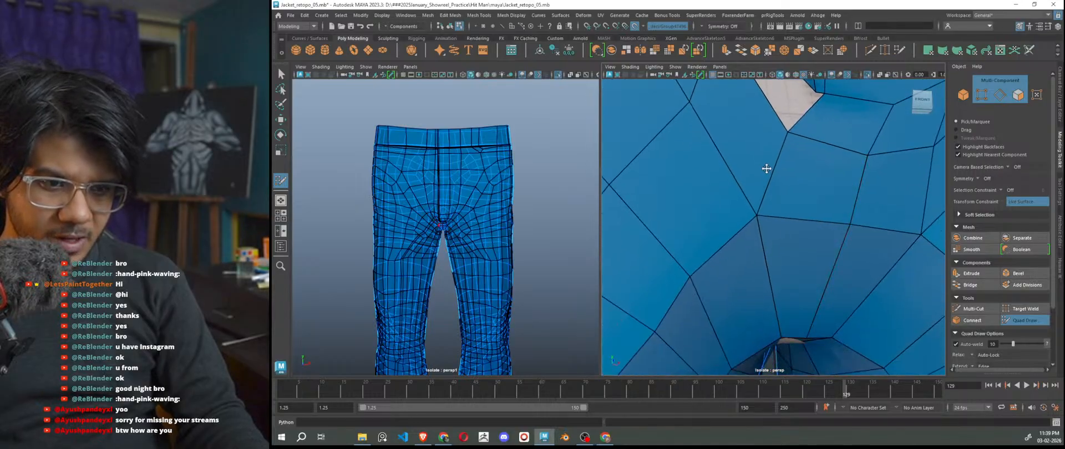
scroll(772, 184, down, 2)
scroll(777, 243, down, 3)
scroll(765, 243, up, 4)
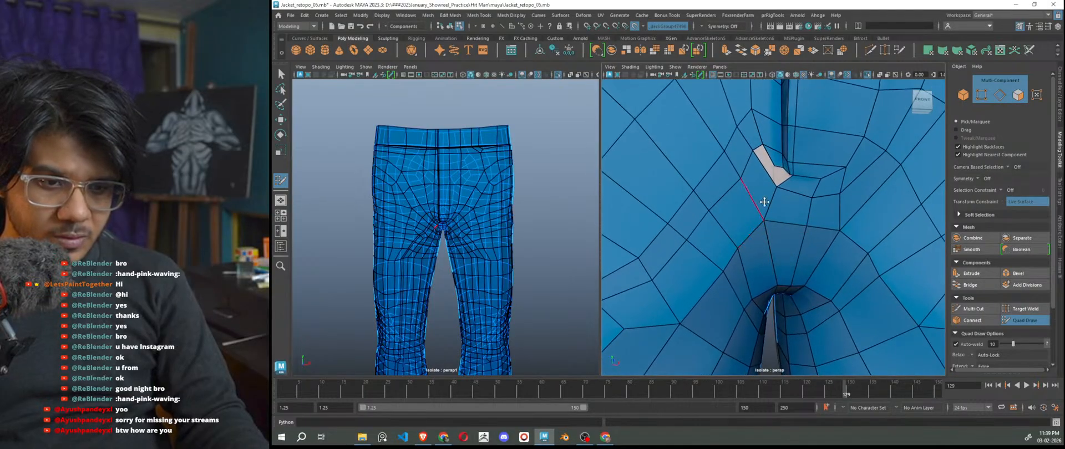
shift+click(782, 175)
mouse_move(785, 194)
alt+mouse_down()
mouse_move(791, 219)
mouse_move(763, 248)
alt+mouse_up()
ctrl+click(763, 252)
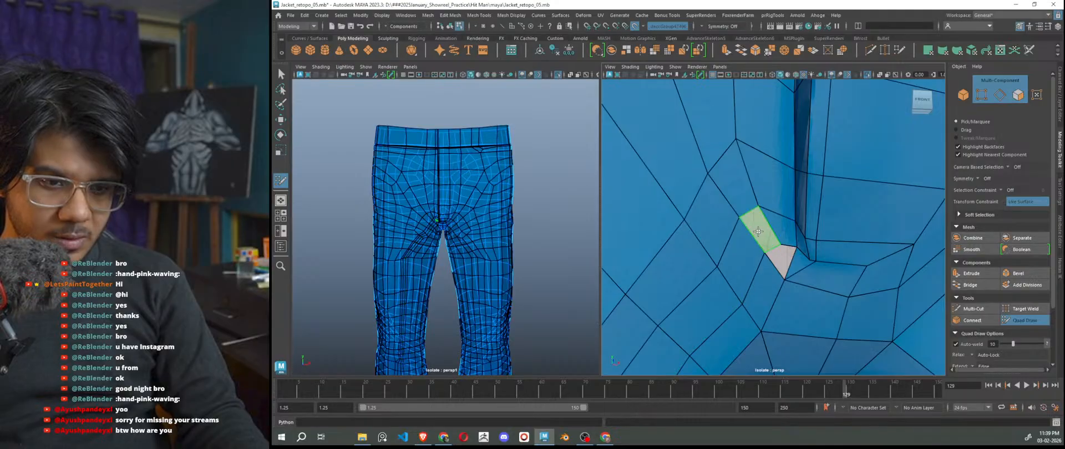
shift+click(780, 255)
key(ctrl+z)
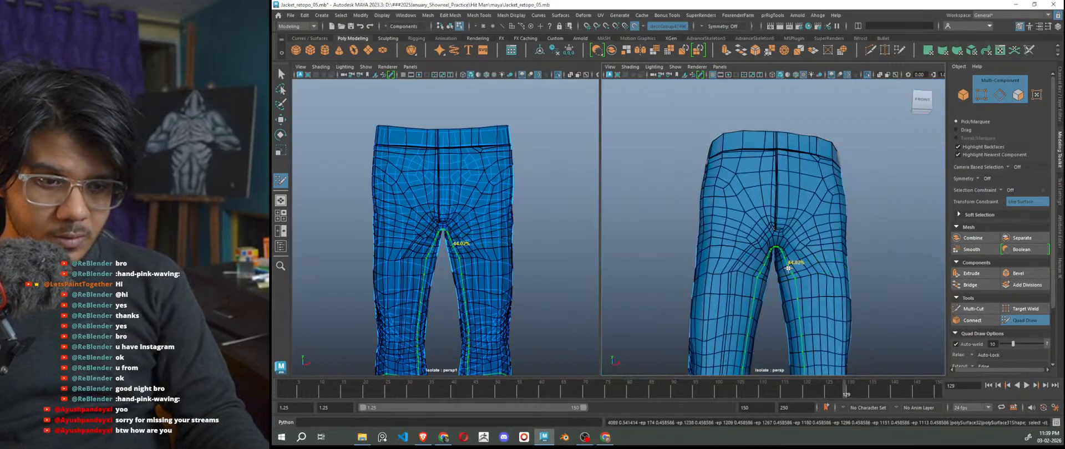
Merge the gap's upper vertex into the next one beside the fly strip and reshape the neighbouring faces and corners into a simpler gap.
scroll(788, 268, up, 5)
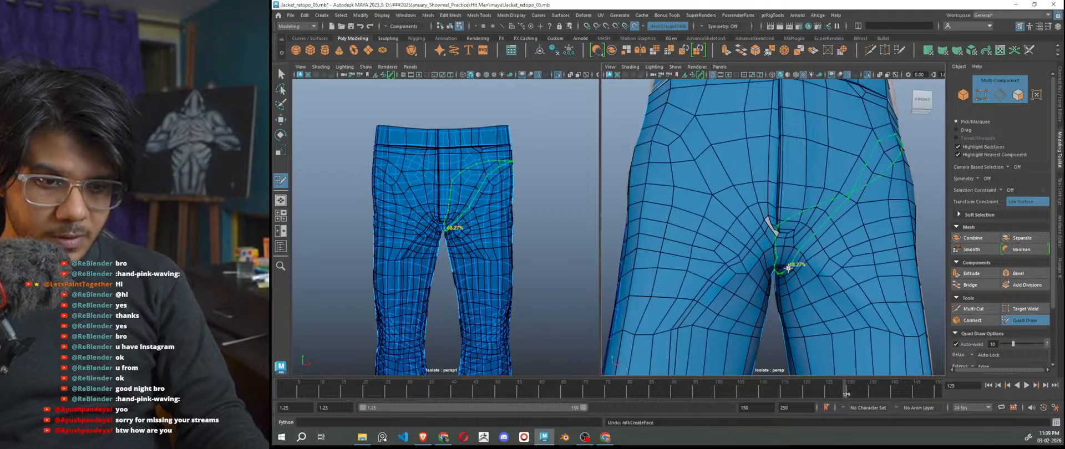
scroll(782, 260, down, 5)
scroll(779, 263, up, 10)
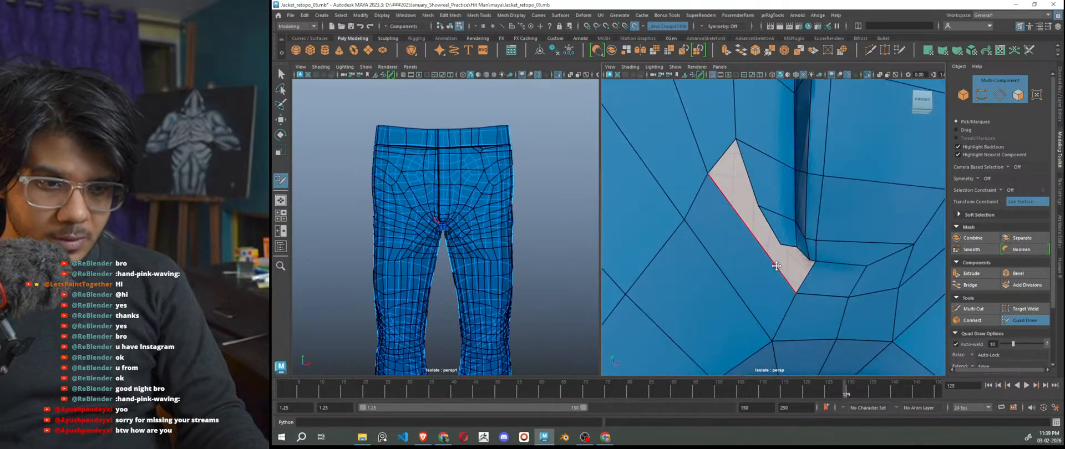
scroll(776, 266, down, 10)
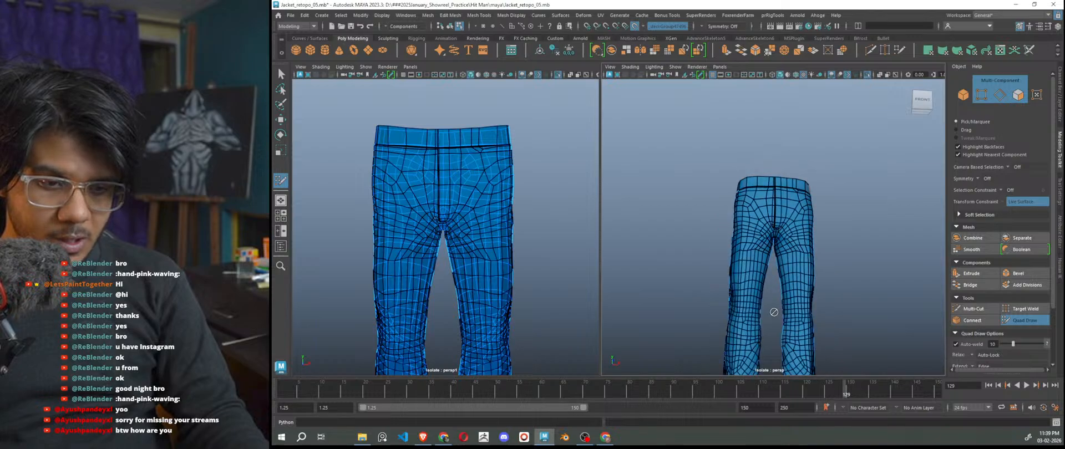
scroll(768, 266, up, 10)
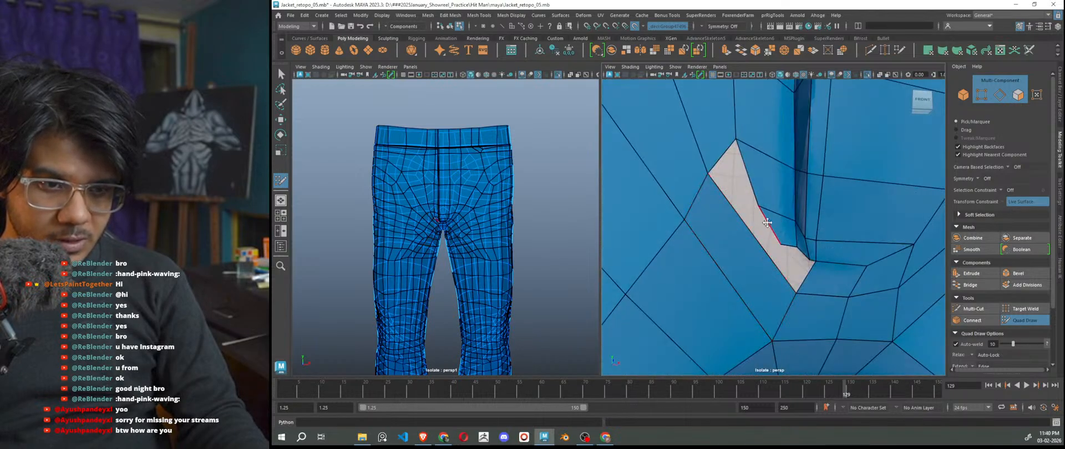
drag(736, 155, 759, 204)
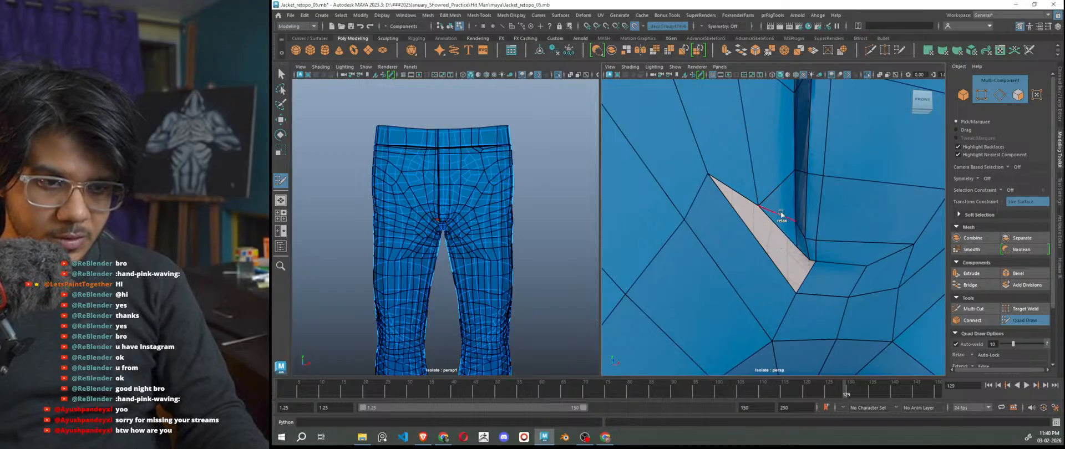
shift+click(780, 207)
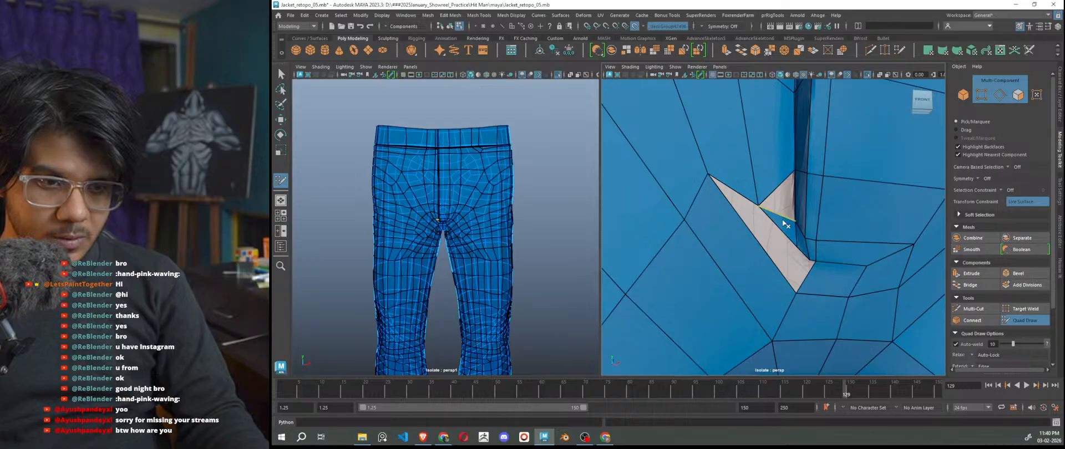
ctrl+shift+click(779, 214)
mouse_move(759, 198)
mouse_down()
mouse_move(757, 170)
mouse_move(715, 184)
mouse_move(719, 193)
mouse_up()
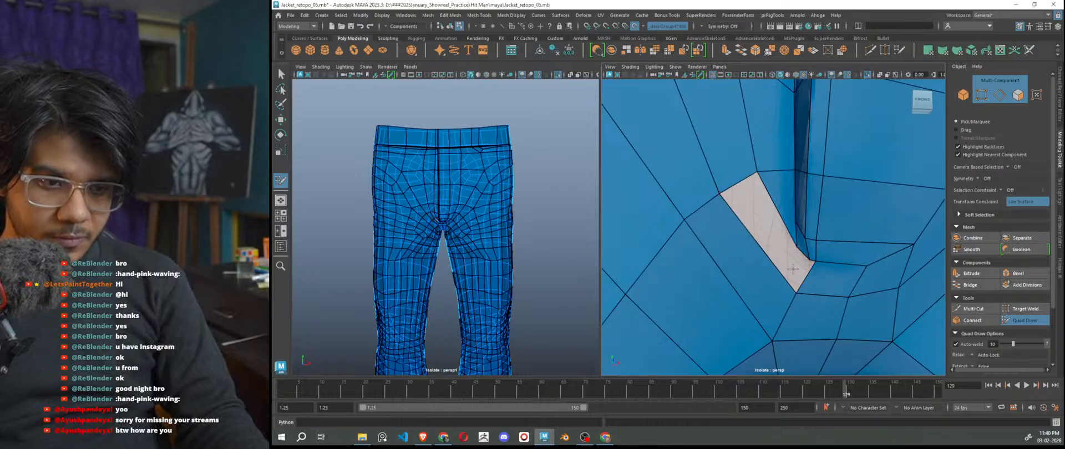
Fill the remaining gap beside the fly strip's lower end with two quads.
shift+click(761, 223)
shift+click(801, 270)
scroll(826, 288, up, 2)
scroll(811, 282, down, 10)
scroll(807, 291, up, 8)
Insert an edge loop along the side and lower end of the fly strip, and return to object mode.
key(ctrl)
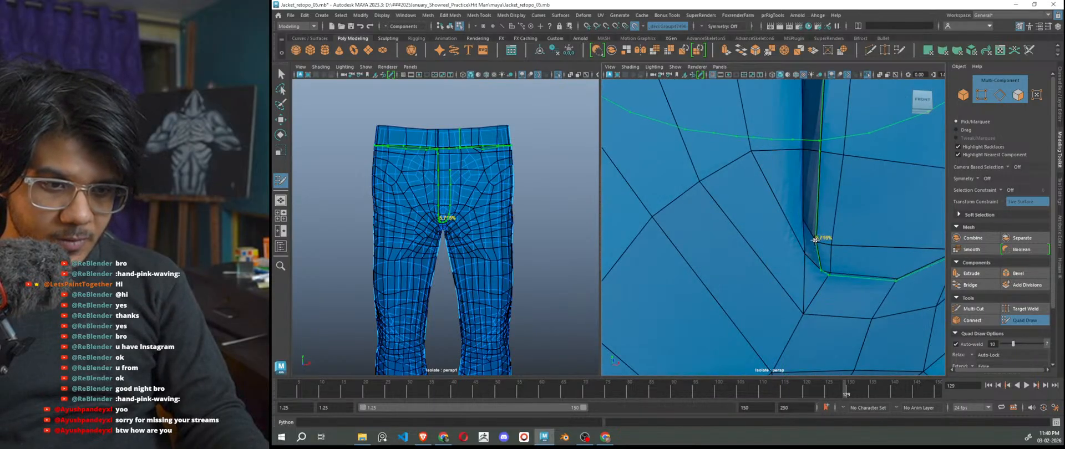
ctrl+click(812, 238)
scroll(821, 288, down, 10)
alt+drag(824, 308, 820, 334)
scroll(819, 335, down, 5)
right_drag(884, 171, 905, 164)
Display the retopologized trousers in smooth preview and examine the fly, crotch and legs with and without wireframe.
click(467, 198)
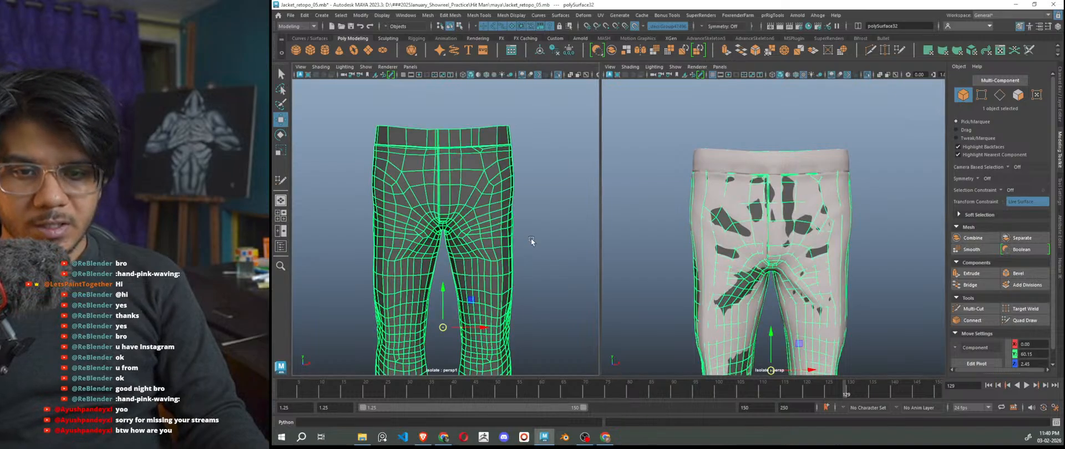
scroll(498, 219, up, 3)
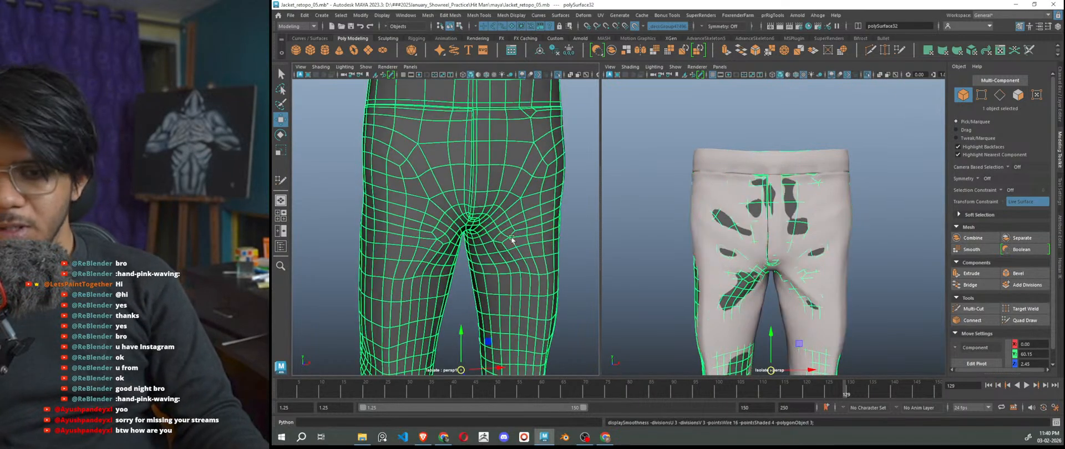
click(590, 274)
alt+middle_drag(590, 274, 548, 273)
scroll(521, 264, up, 6)
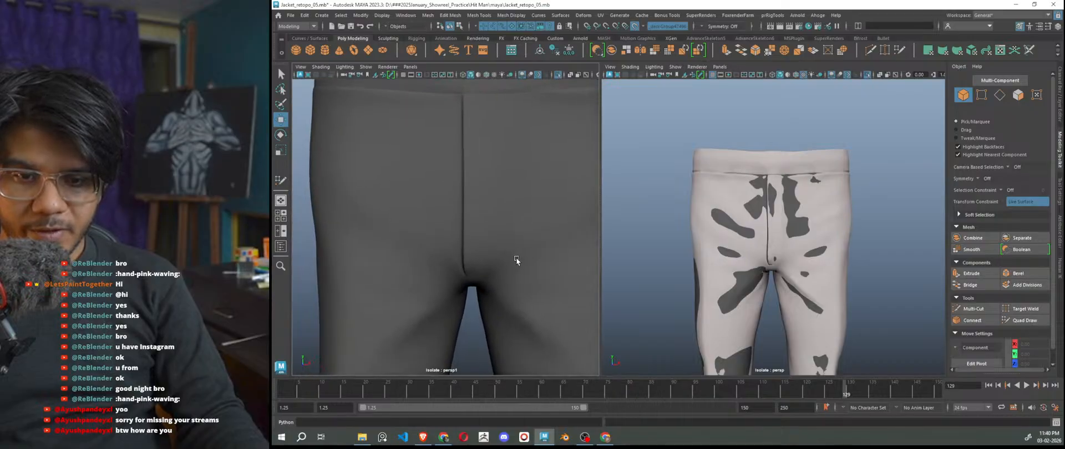
mouse_move(515, 260)
alt+mouse_down()
mouse_move(513, 248)
mouse_move(528, 257)
alt+mouse_up()
scroll(513, 240, up, 2)
scroll(523, 251, up, 2)
scroll(523, 251, down, 10)
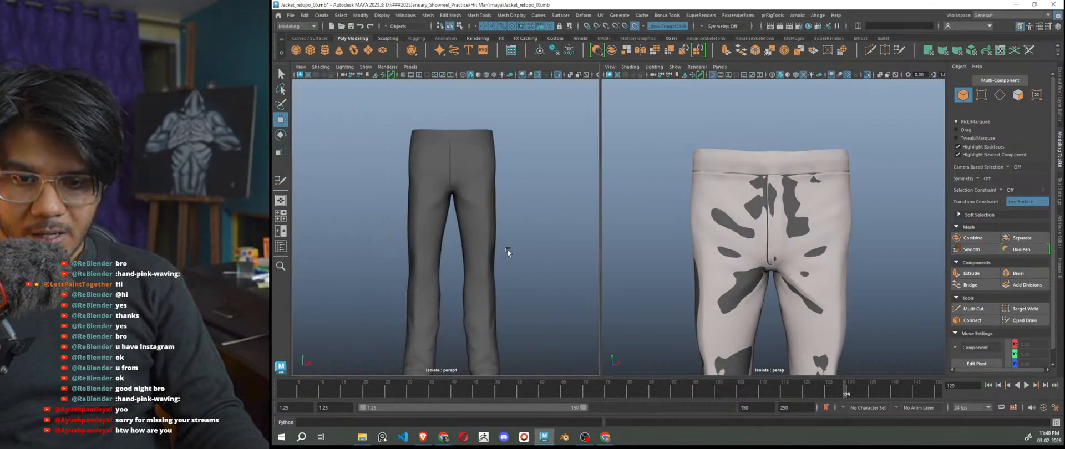
scroll(508, 255, down, 4)
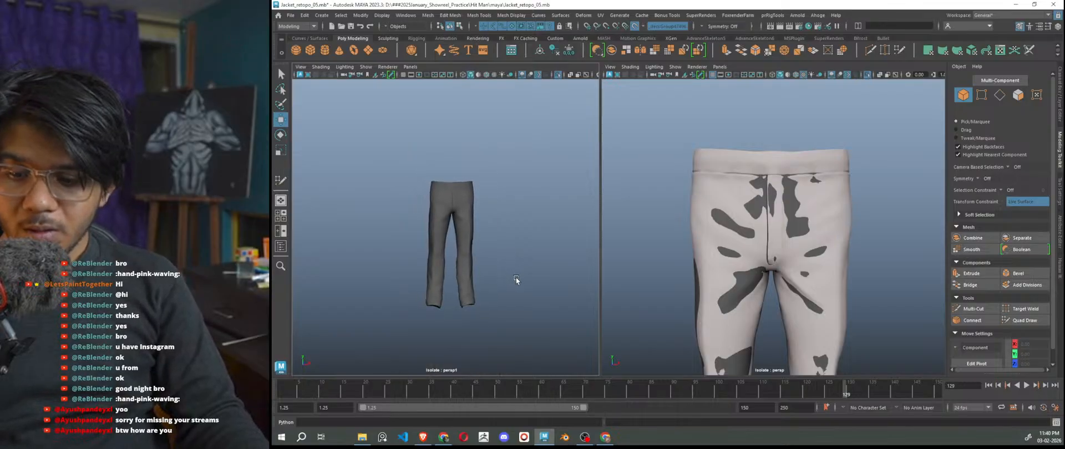
key(alt+5)
scroll(489, 259, up, 5)
scroll(494, 260, down, 3)
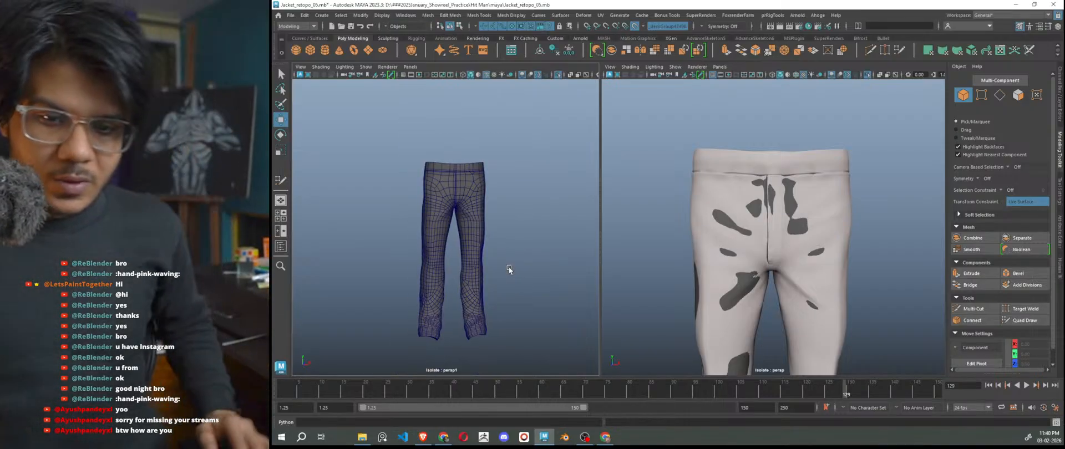
Turn off the live surface and isolate the trousers sculpt in its viewport.
right_drag(800, 126, 837, 122)
click(635, 26)
click(747, 180)
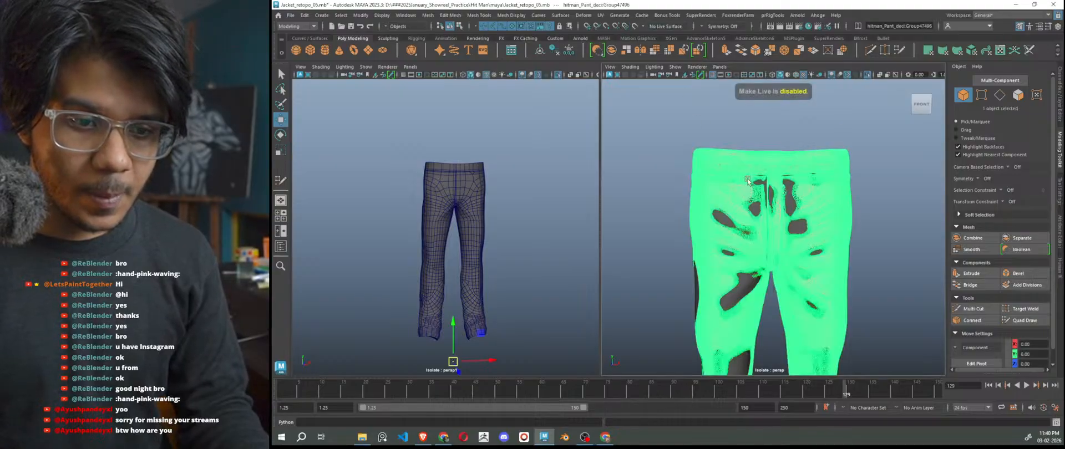
click(867, 265)
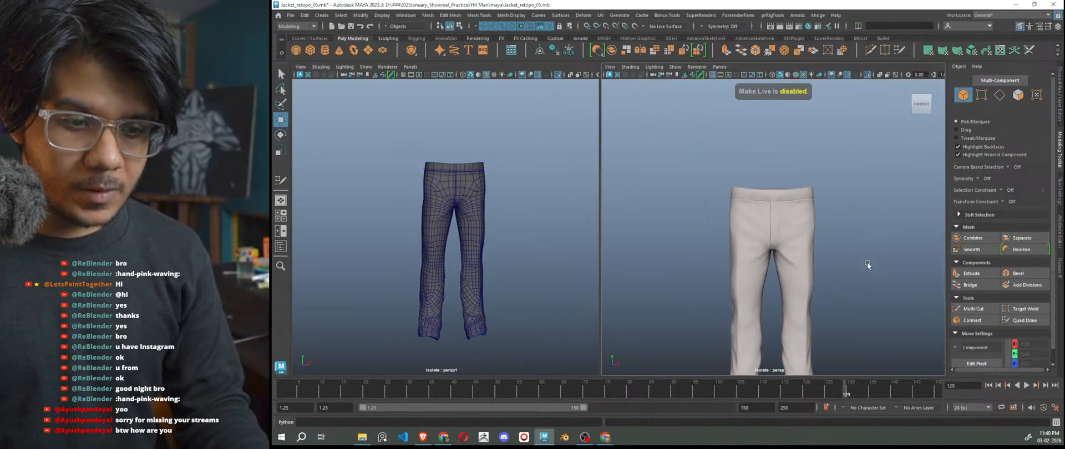
Compare the smoothed retopology without wireframe against the isolated sculpt, examining the waist, crotch, legs and hems.
scroll(866, 267, down, 3)
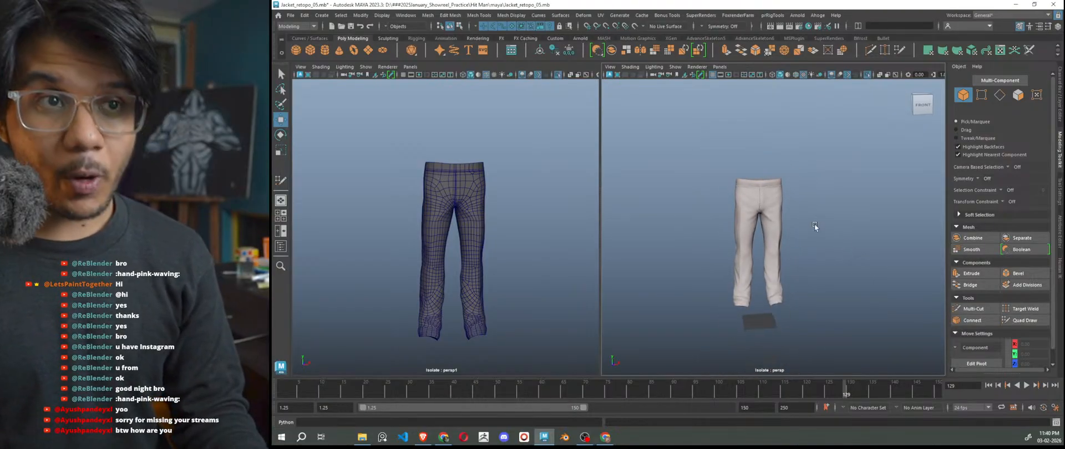
scroll(799, 289, up, 3)
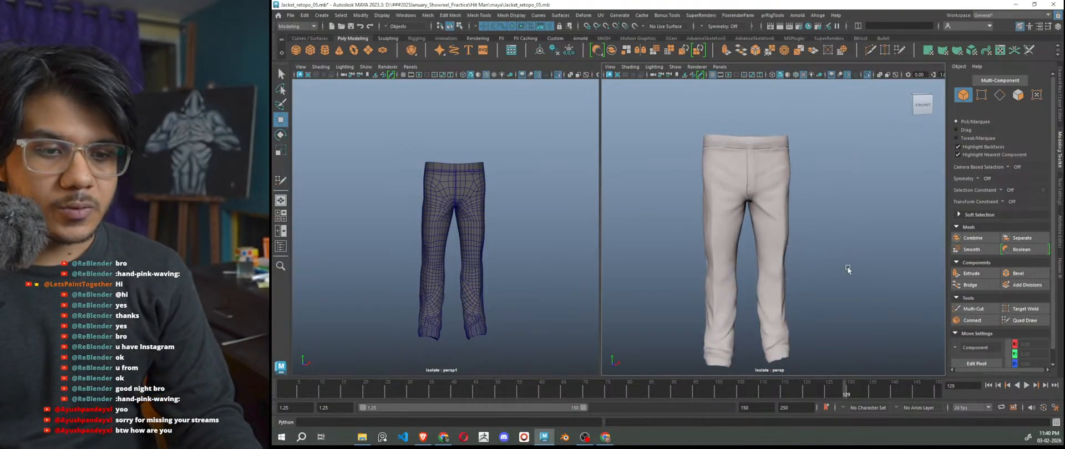
alt+drag(844, 263, 845, 238)
mouse_move(513, 268)
alt+mouse_down()
mouse_move(538, 264)
mouse_move(526, 262)
alt+mouse_up()
scroll(521, 254, up, 4)
alt+middle_drag(549, 200, 545, 243)
alt+drag(544, 244, 508, 234)
scroll(503, 230, up, 3)
scroll(504, 231, down, 3)
key(3)
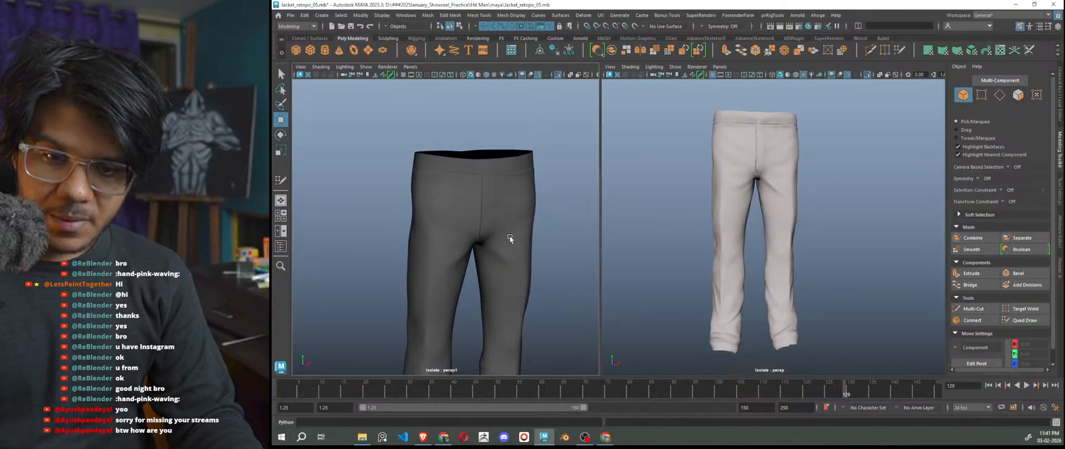
scroll(521, 281, down, 4)
scroll(479, 259, up, 5)
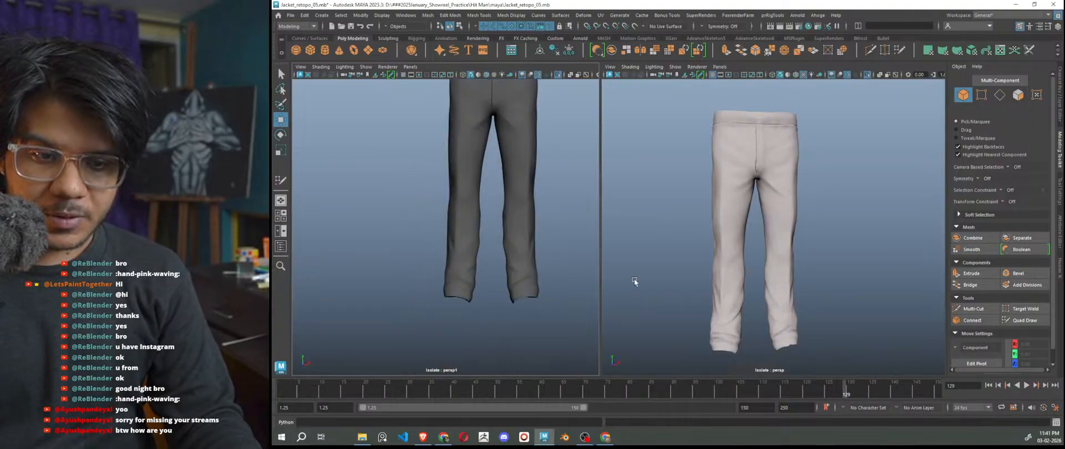
alt+middle_drag(526, 188, 529, 252)
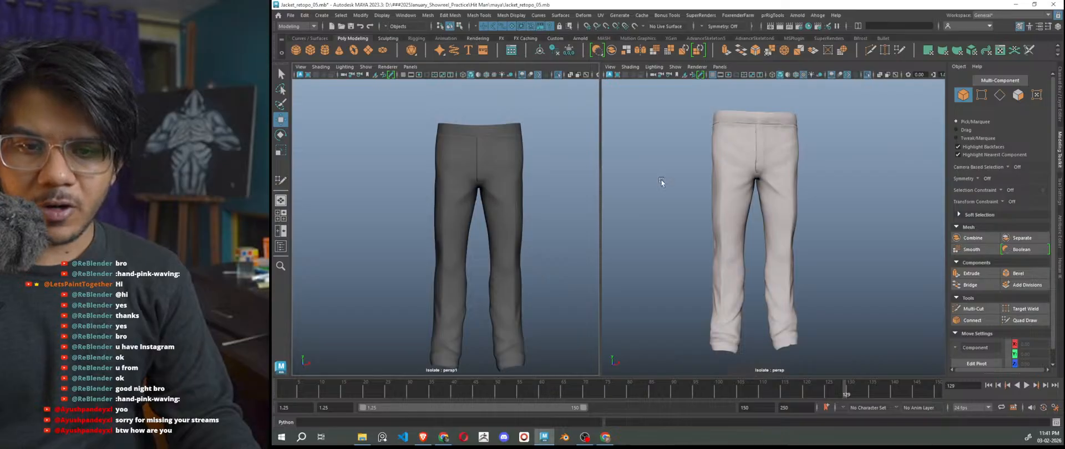
scroll(781, 155, up, 3)
alt+drag(470, 182, 501, 236)
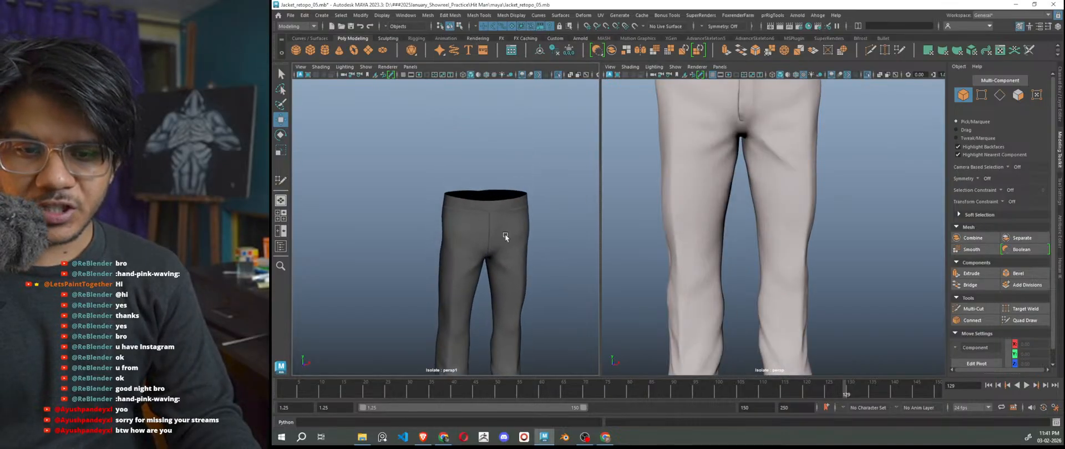
scroll(517, 227, up, 3)
click(501, 234)
click(433, 237)
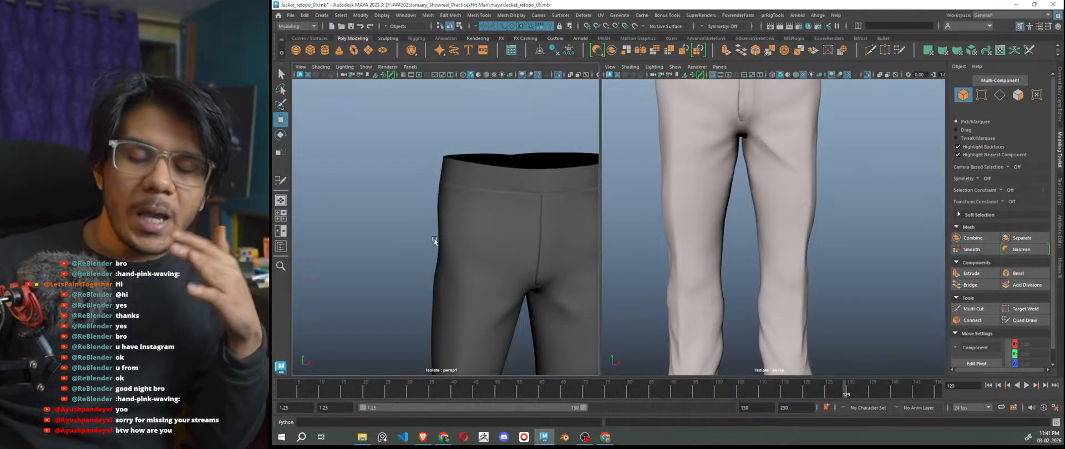
scroll(457, 244, down, 5)
scroll(472, 251, up, 5)
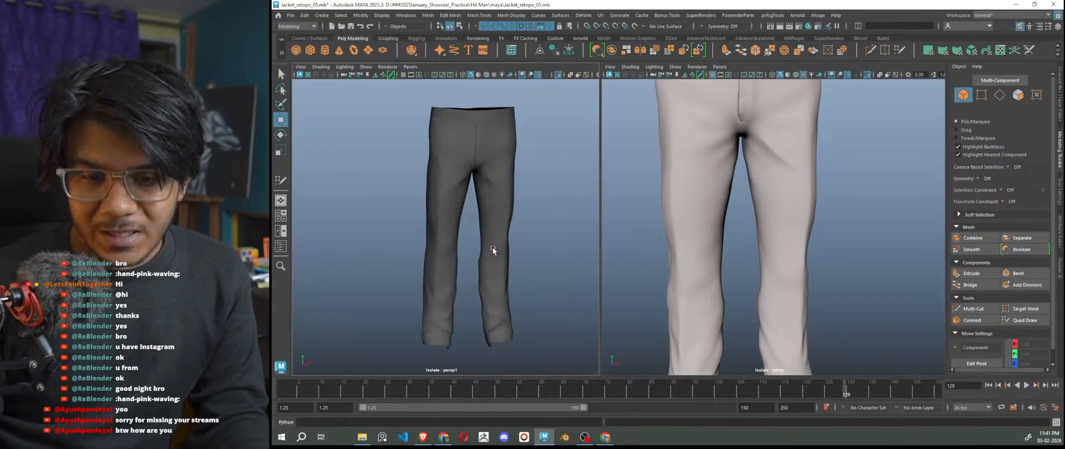
mouse_move(485, 244)
alt+mouse_down()
mouse_move(467, 243)
mouse_move(496, 252)
alt+mouse_up()
scroll(480, 252, down, 3)
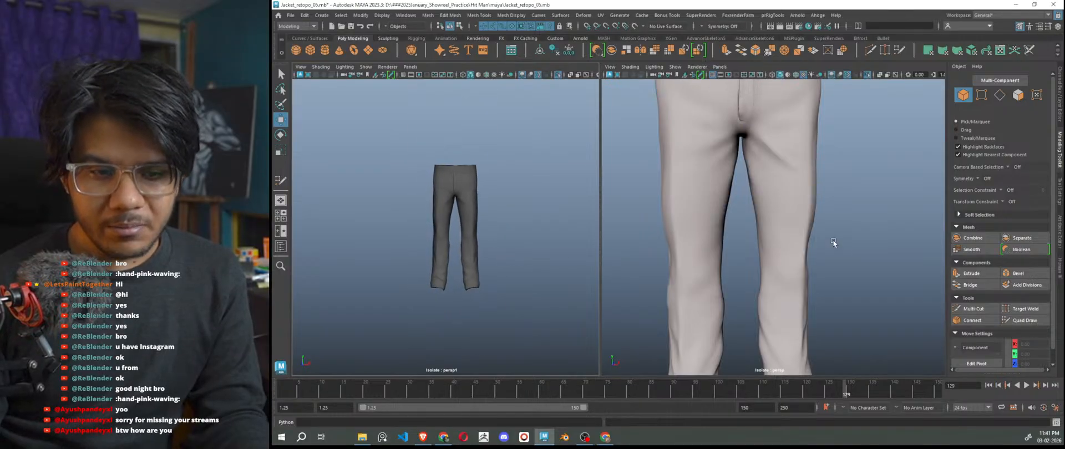
alt+drag(832, 240, 796, 252)
scroll(495, 224, up, 4)
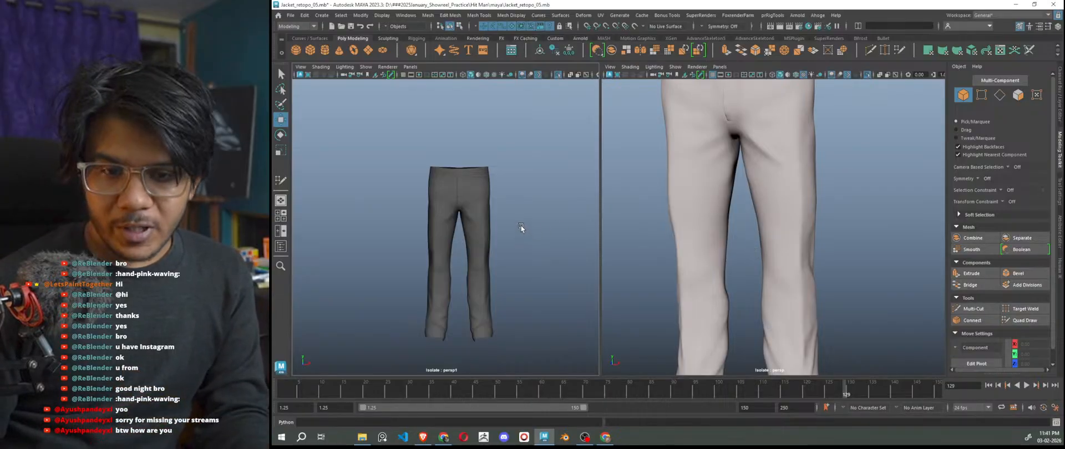
Display the retopologized trousers with wireframe on shaded and the default material, and examine the full topology.
key(alt+5)
scroll(489, 253, up, 2)
scroll(534, 277, down, 1)
click(320, 67)
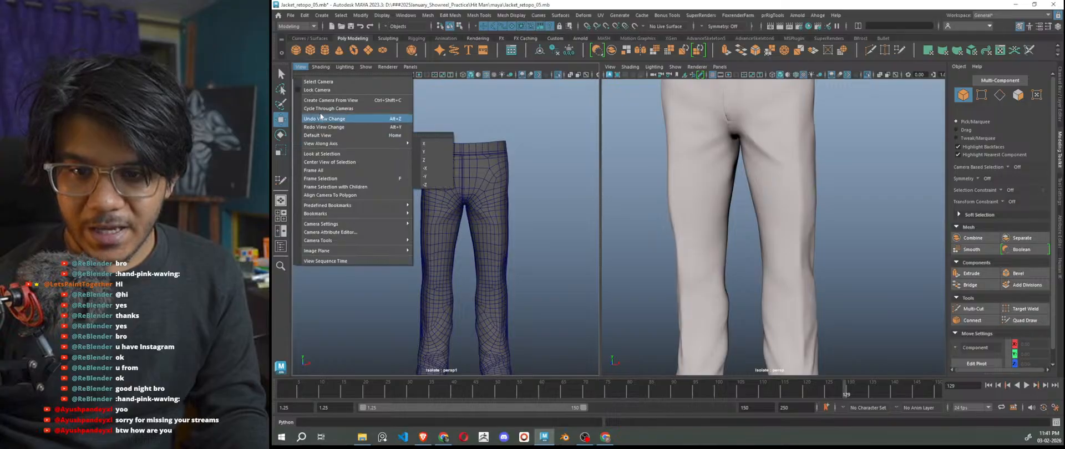
click(330, 134)
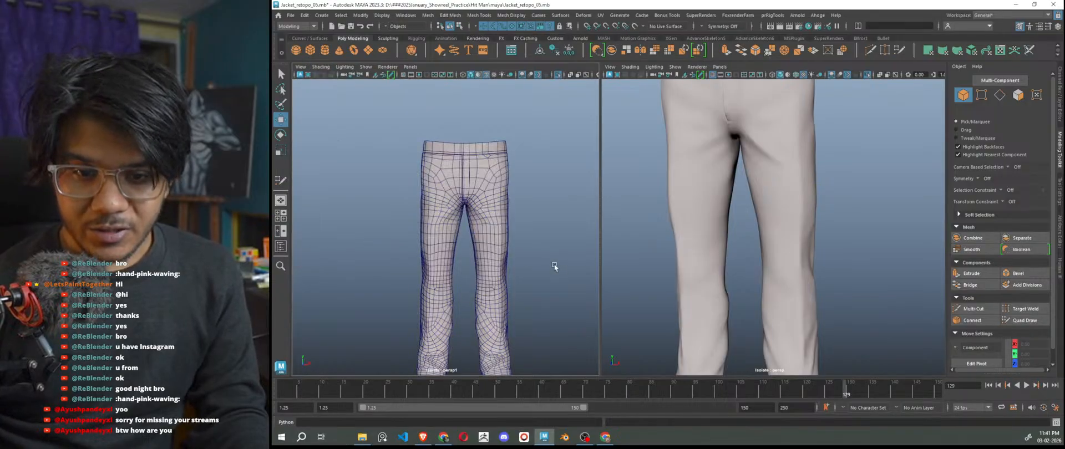
alt+middle_drag(550, 289, 550, 259)
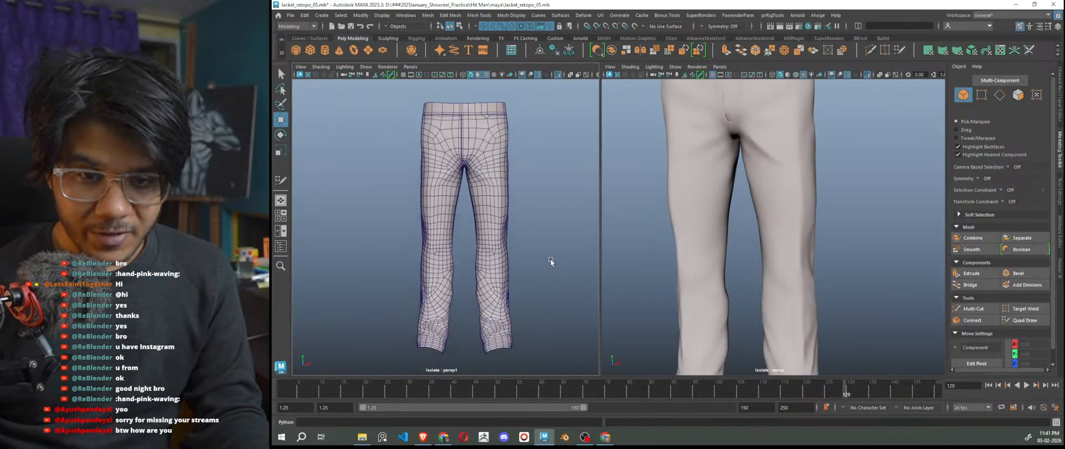
scroll(550, 258, down, 3)
mouse_move(535, 259)
alt+mouse_down()
mouse_move(358, 258)
mouse_move(524, 259)
alt+mouse_up()
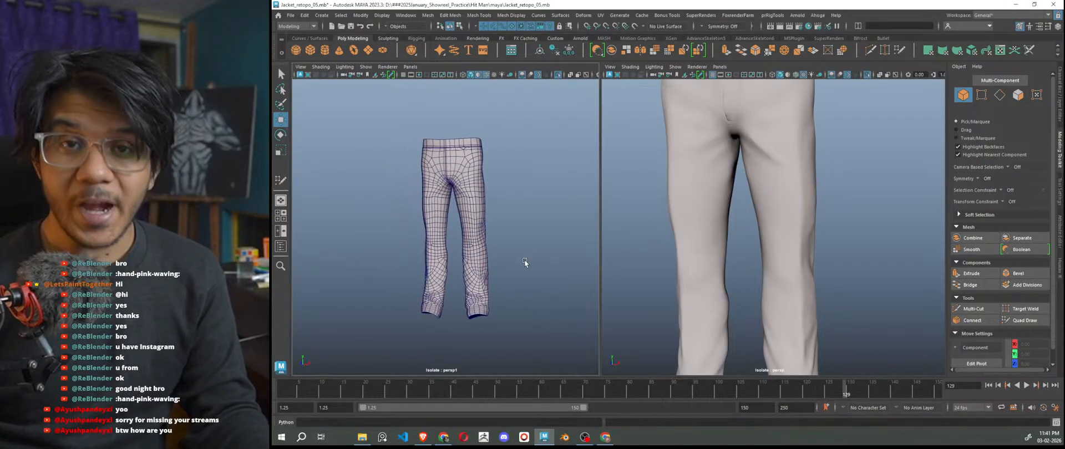